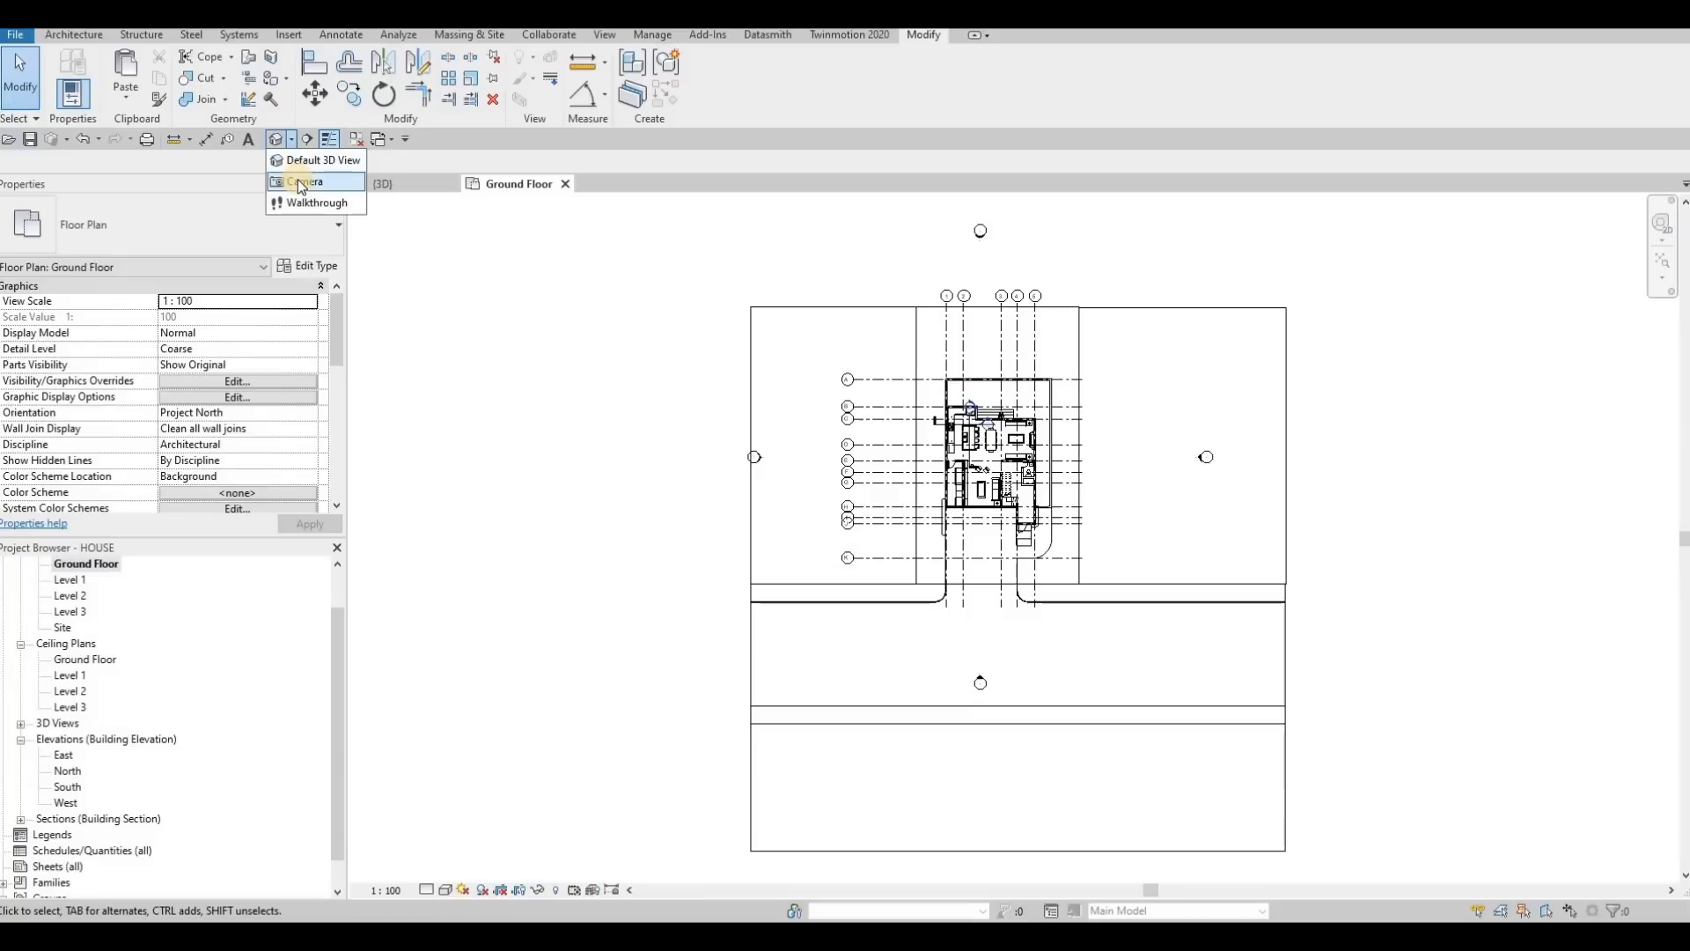
# Place a perspective camera southwest of the house in the Ground Floor plan, aimed at the house, and widen the camera view's crop region.
pyautogui.click(301, 183)
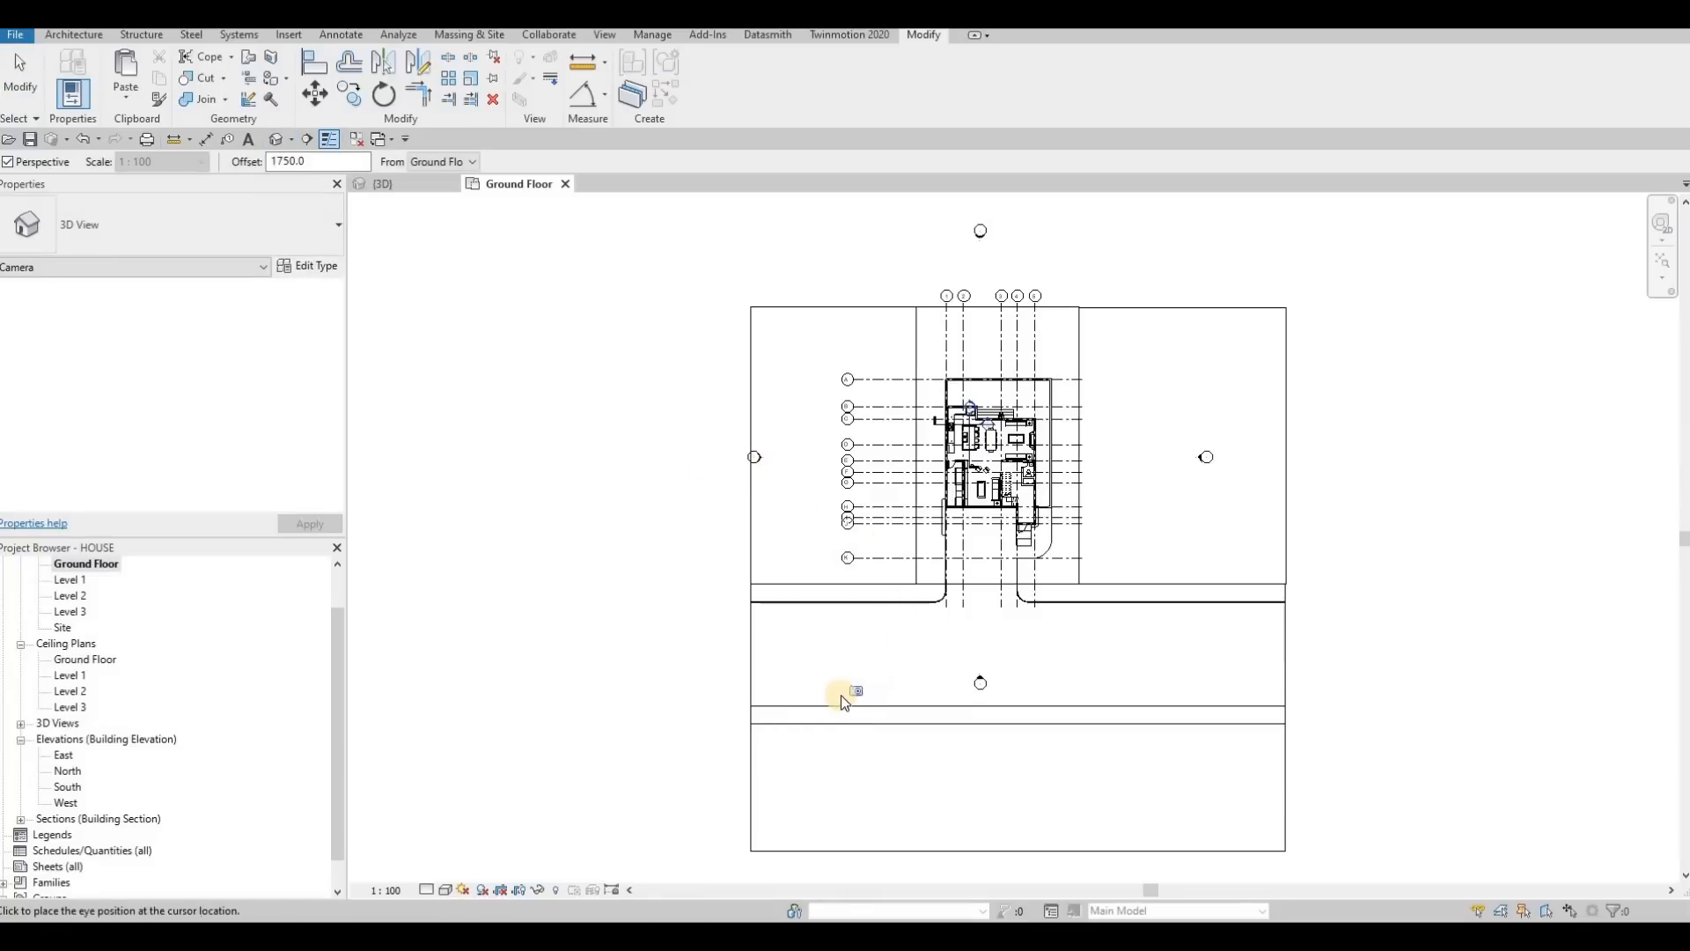
pyautogui.click(876, 680)
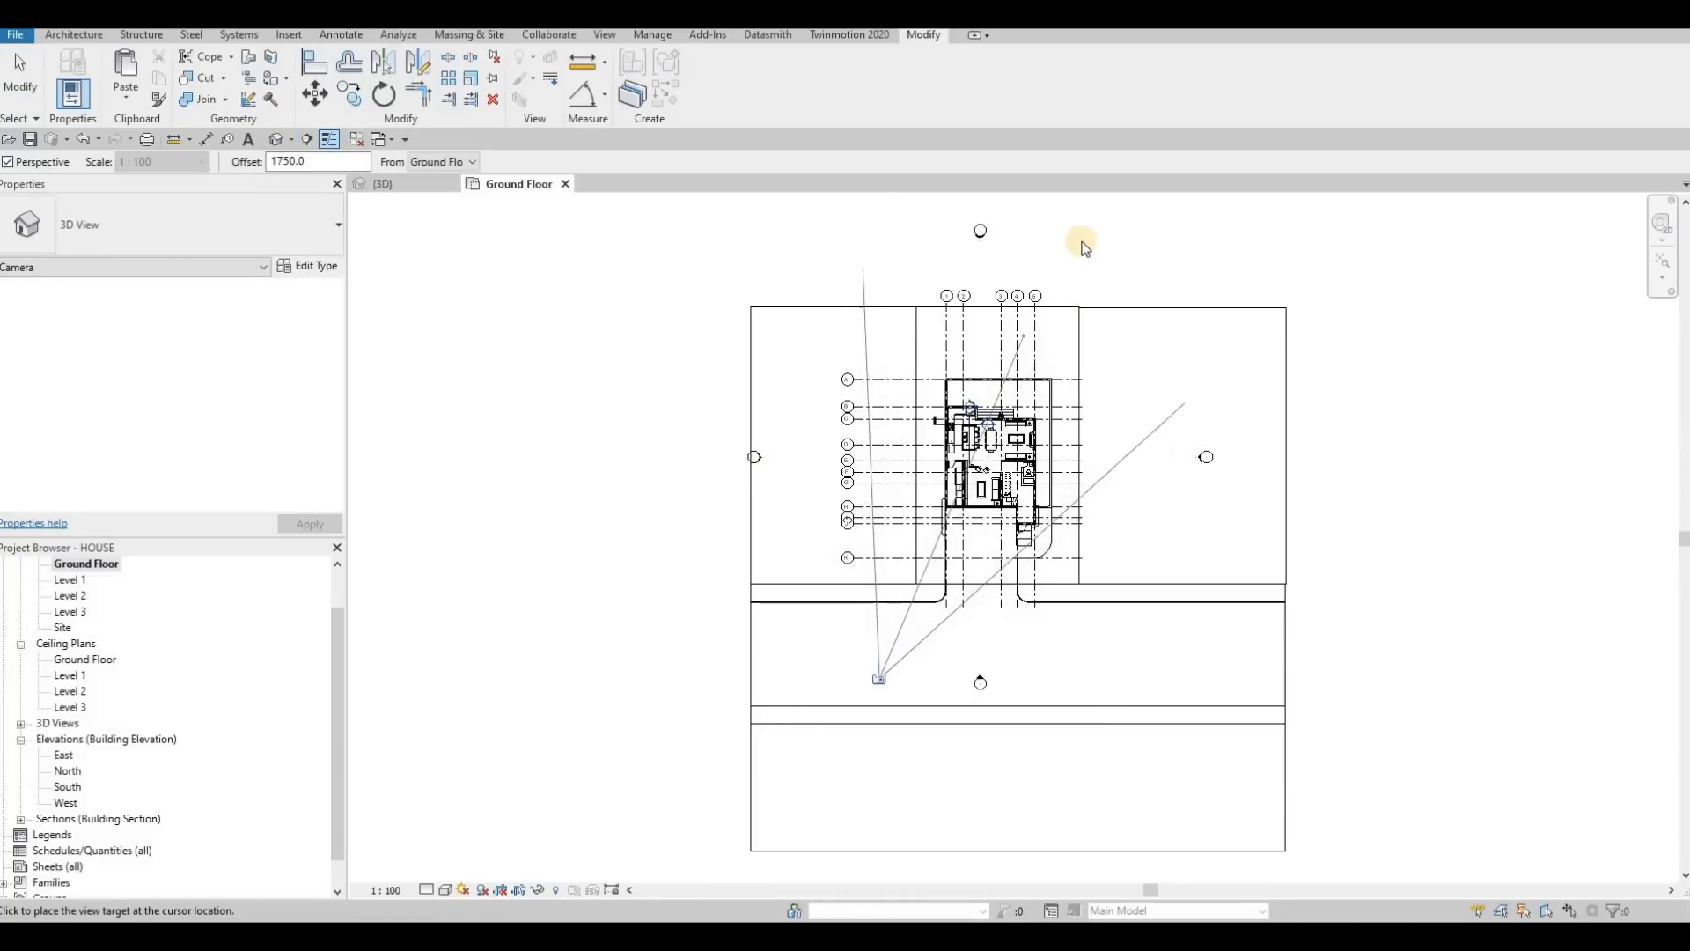
pyautogui.click(897, 509)
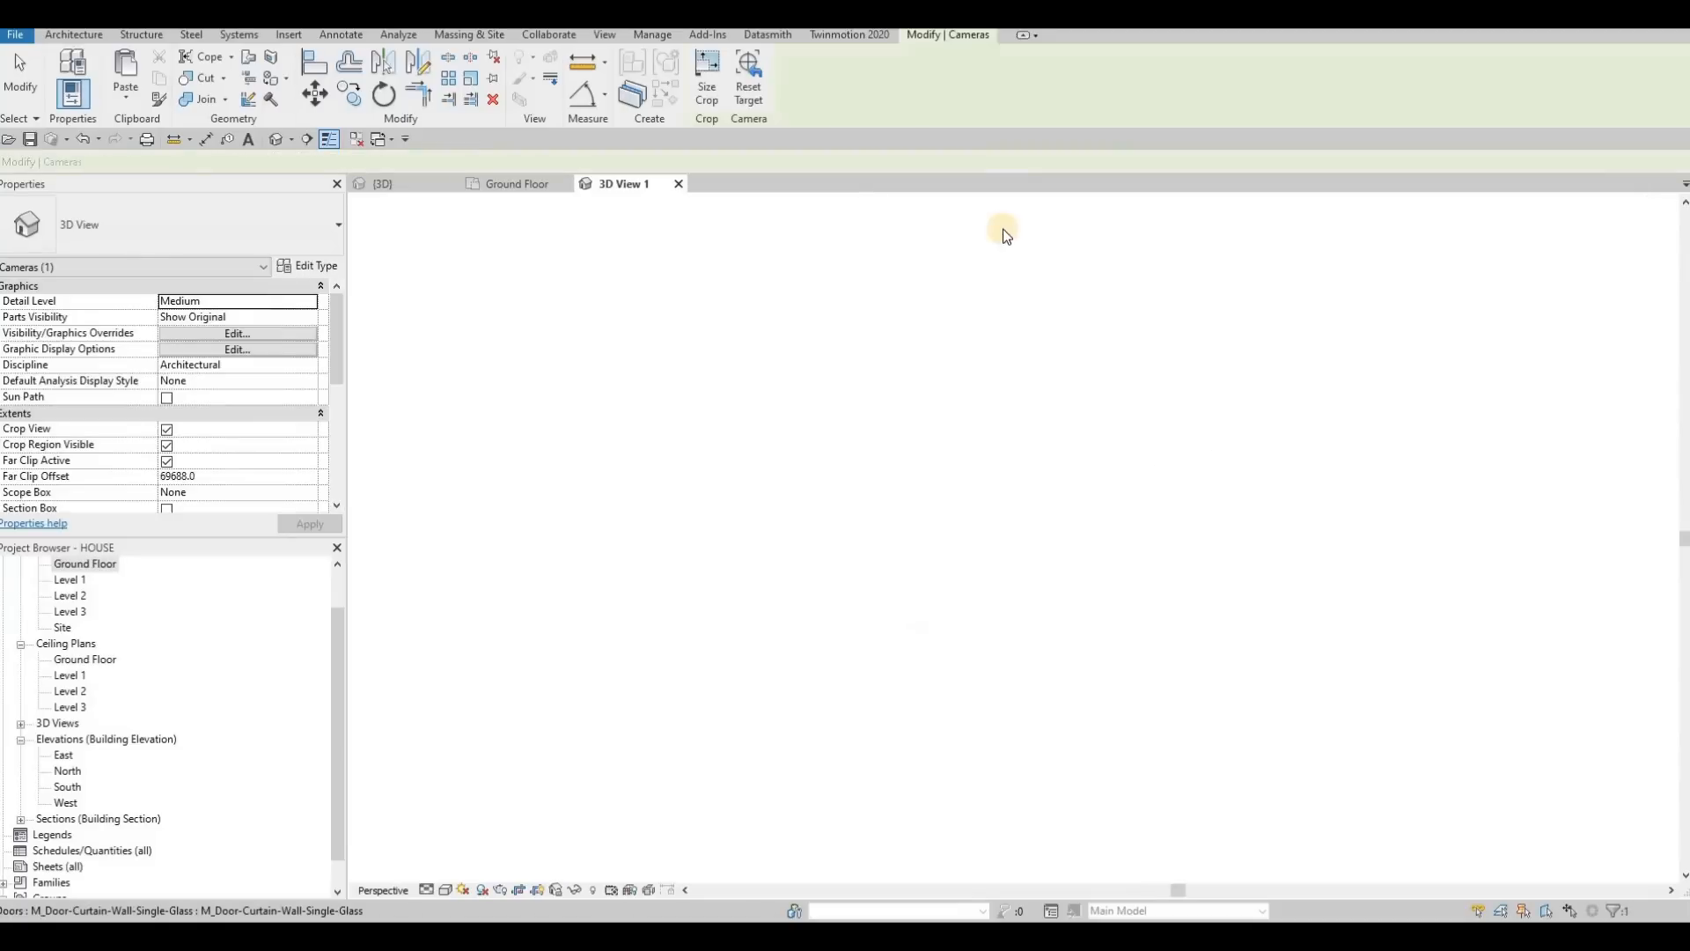
pyautogui.moveTo(1202, 508); pyautogui.dragTo(1003, 490, button='middle')
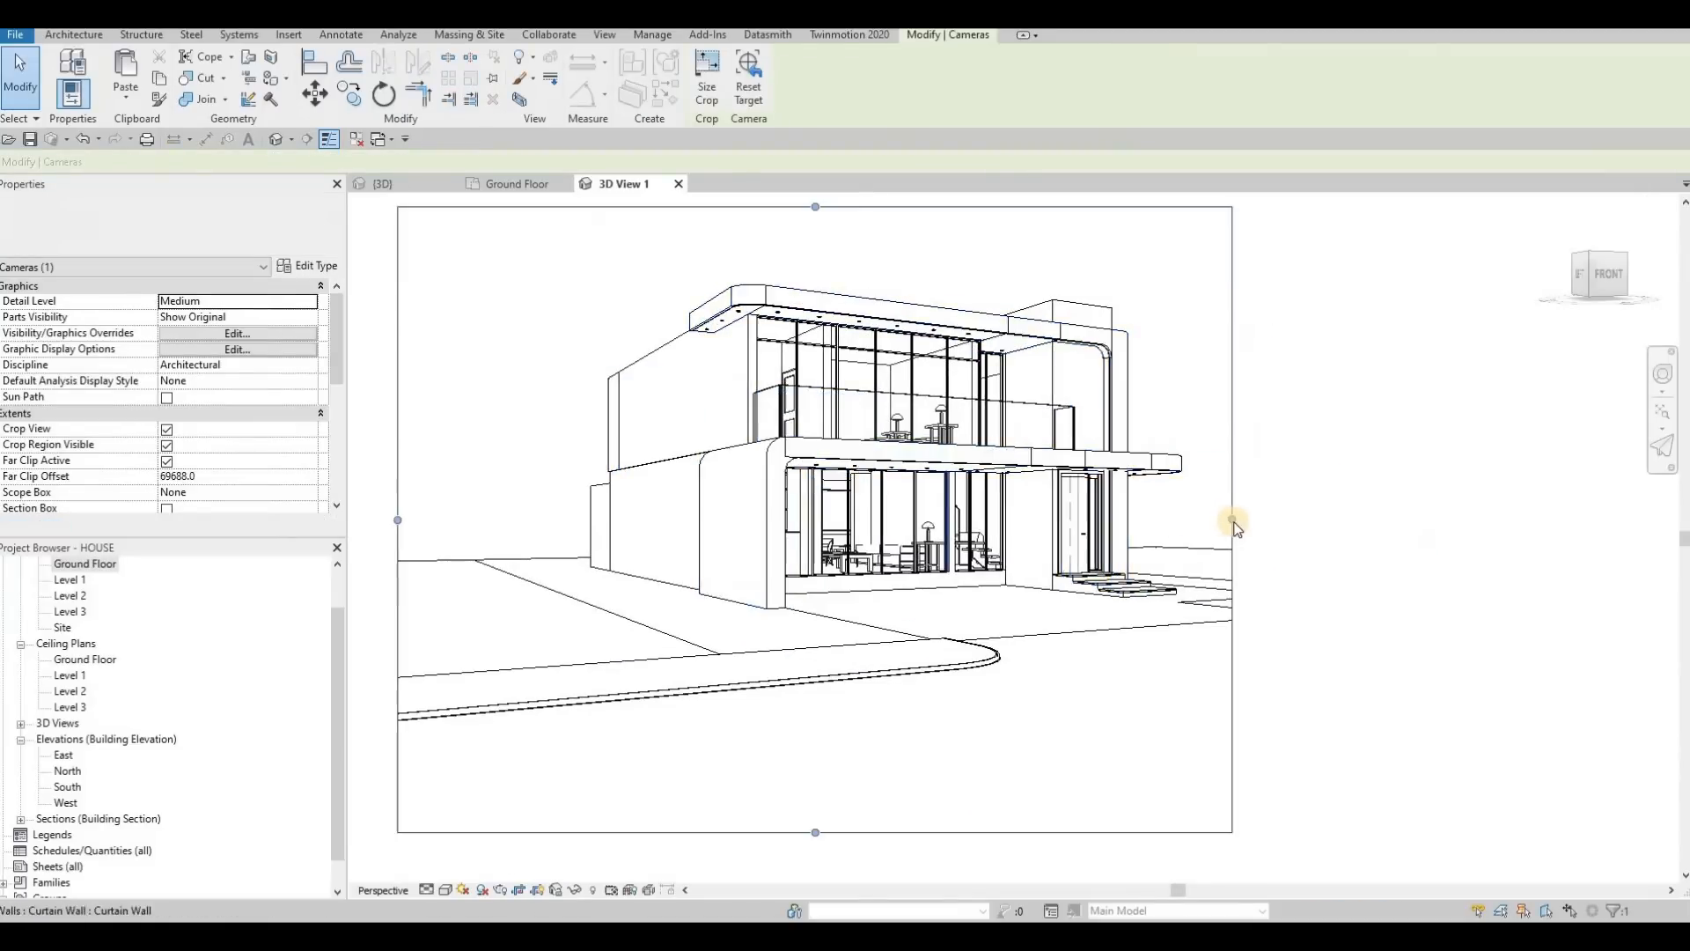
pyautogui.moveTo(1233, 519); pyautogui.dragTo(1348, 511)
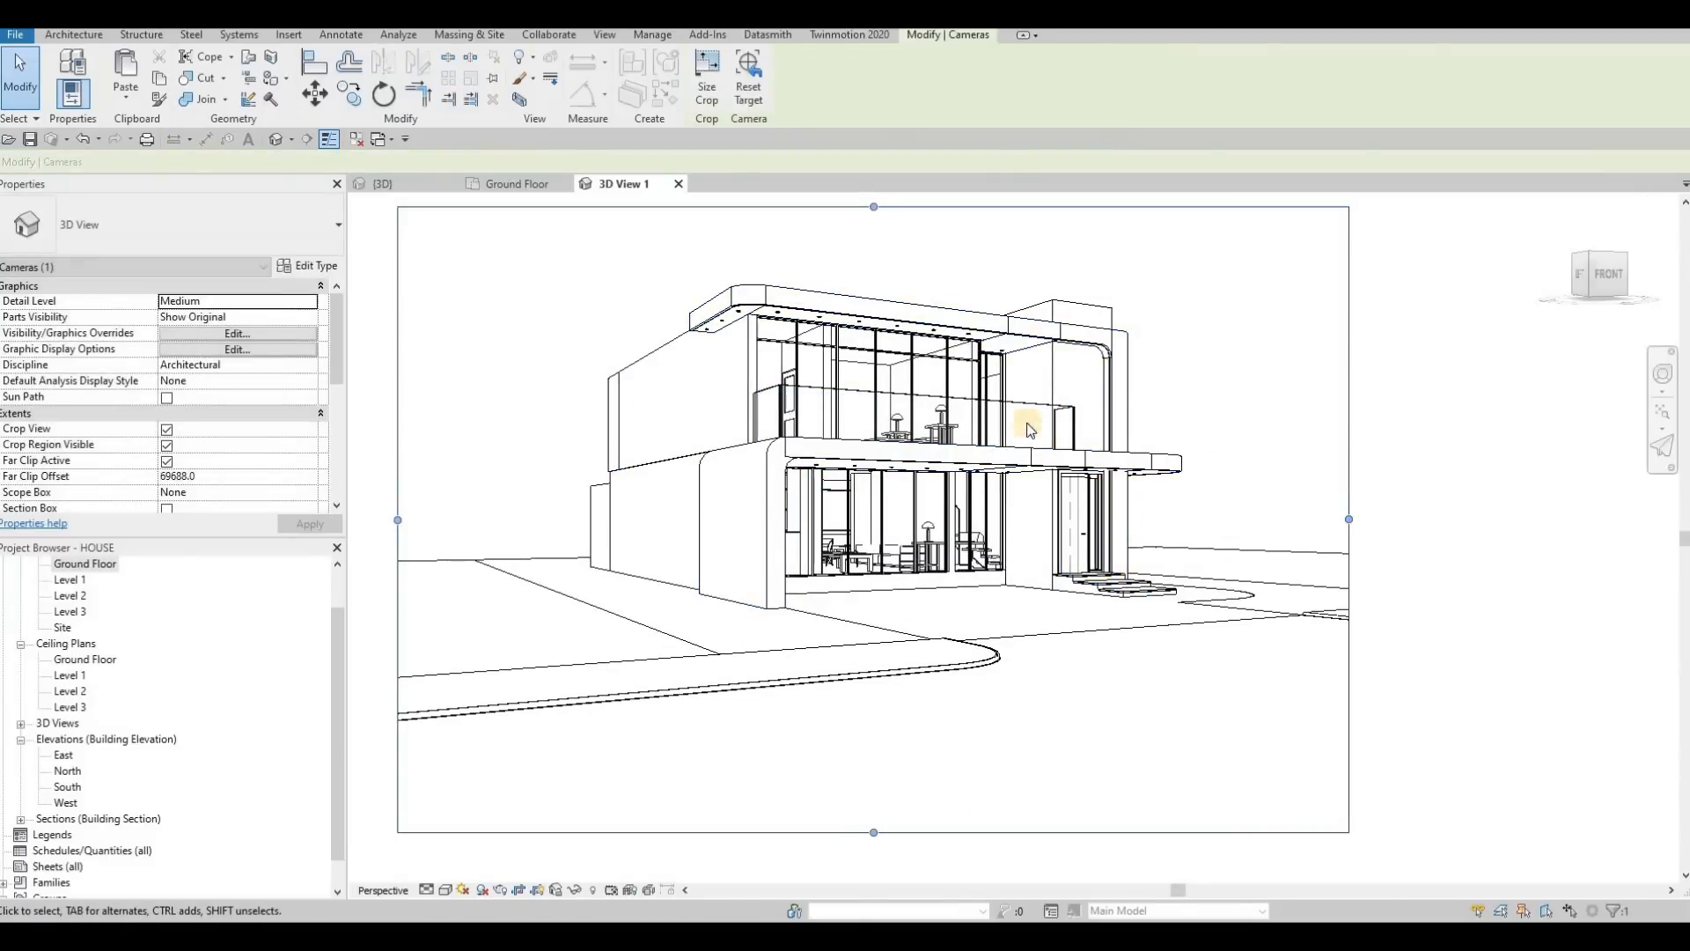
pyautogui.scroll(-3, 1018, 422)
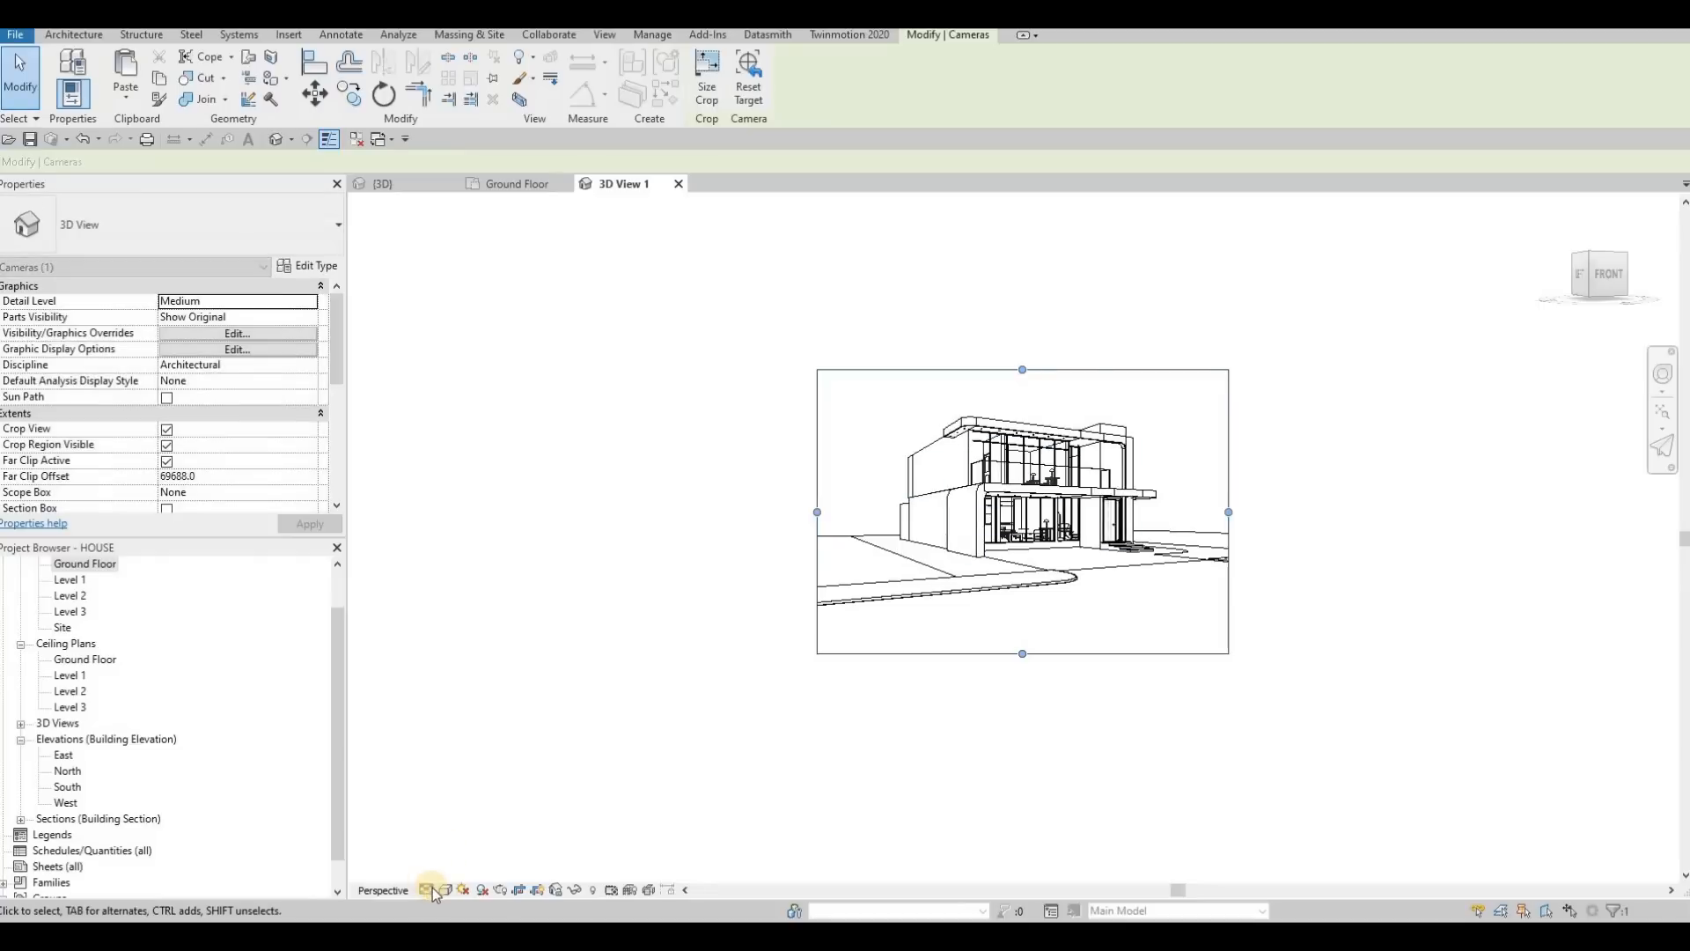
# Set the camera view's detail level to Fine and its visual style to Realistic.
pyautogui.click(446, 890)
pyautogui.click(451, 870)
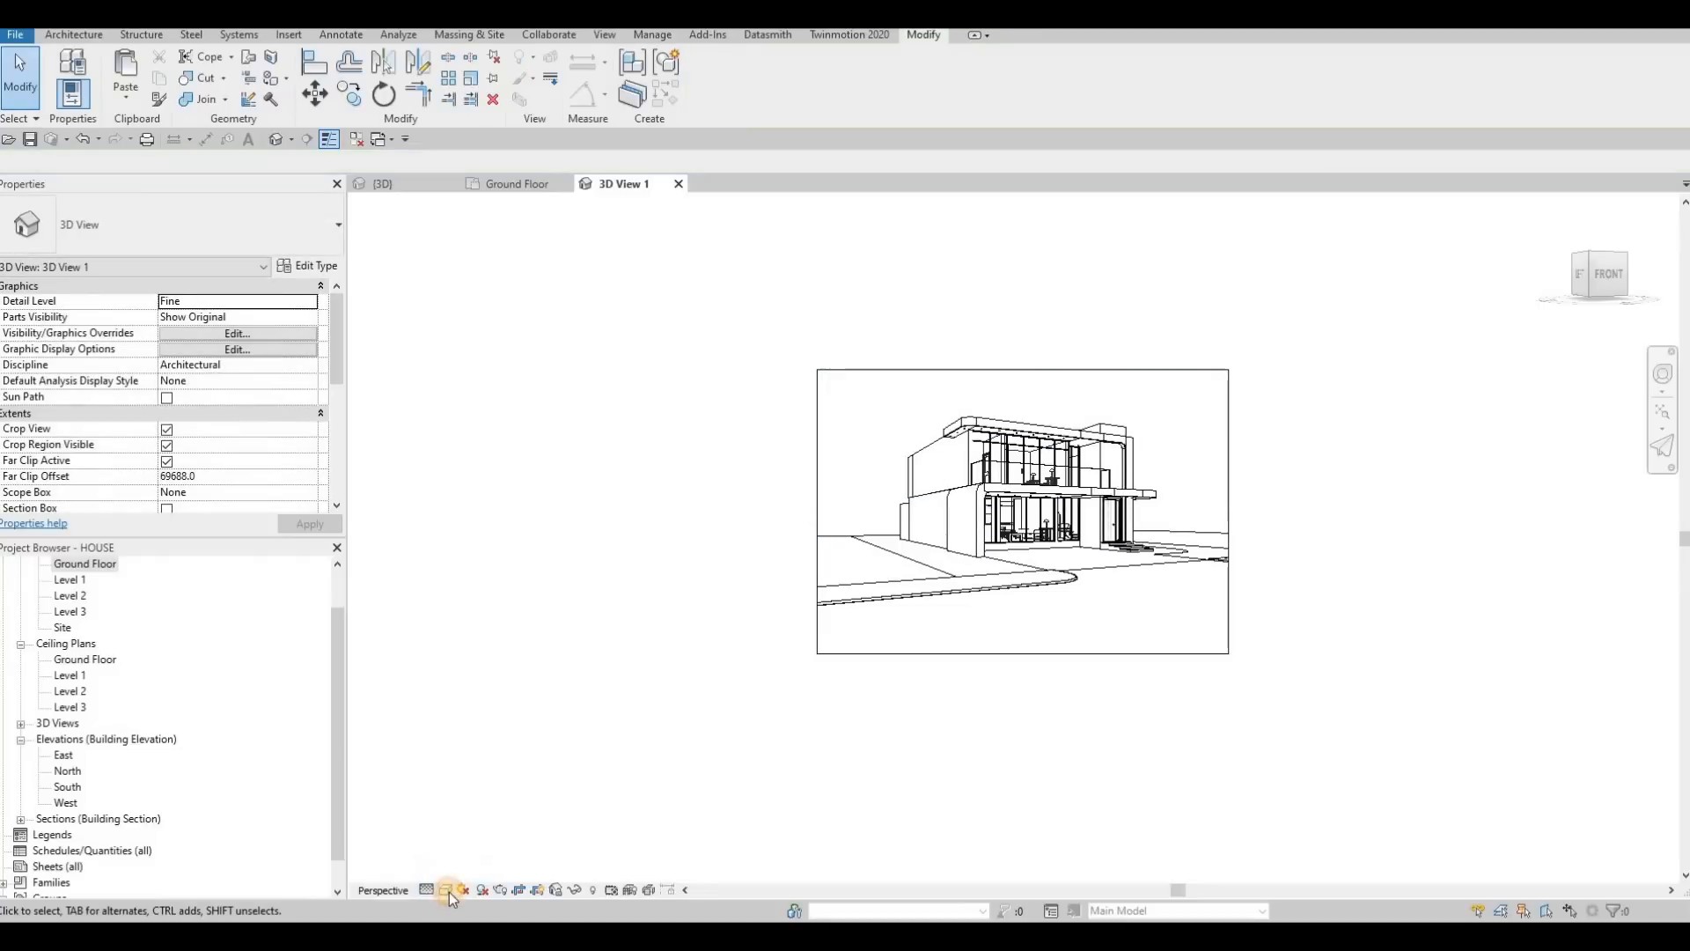
pyautogui.click(446, 890)
pyautogui.click(478, 852)
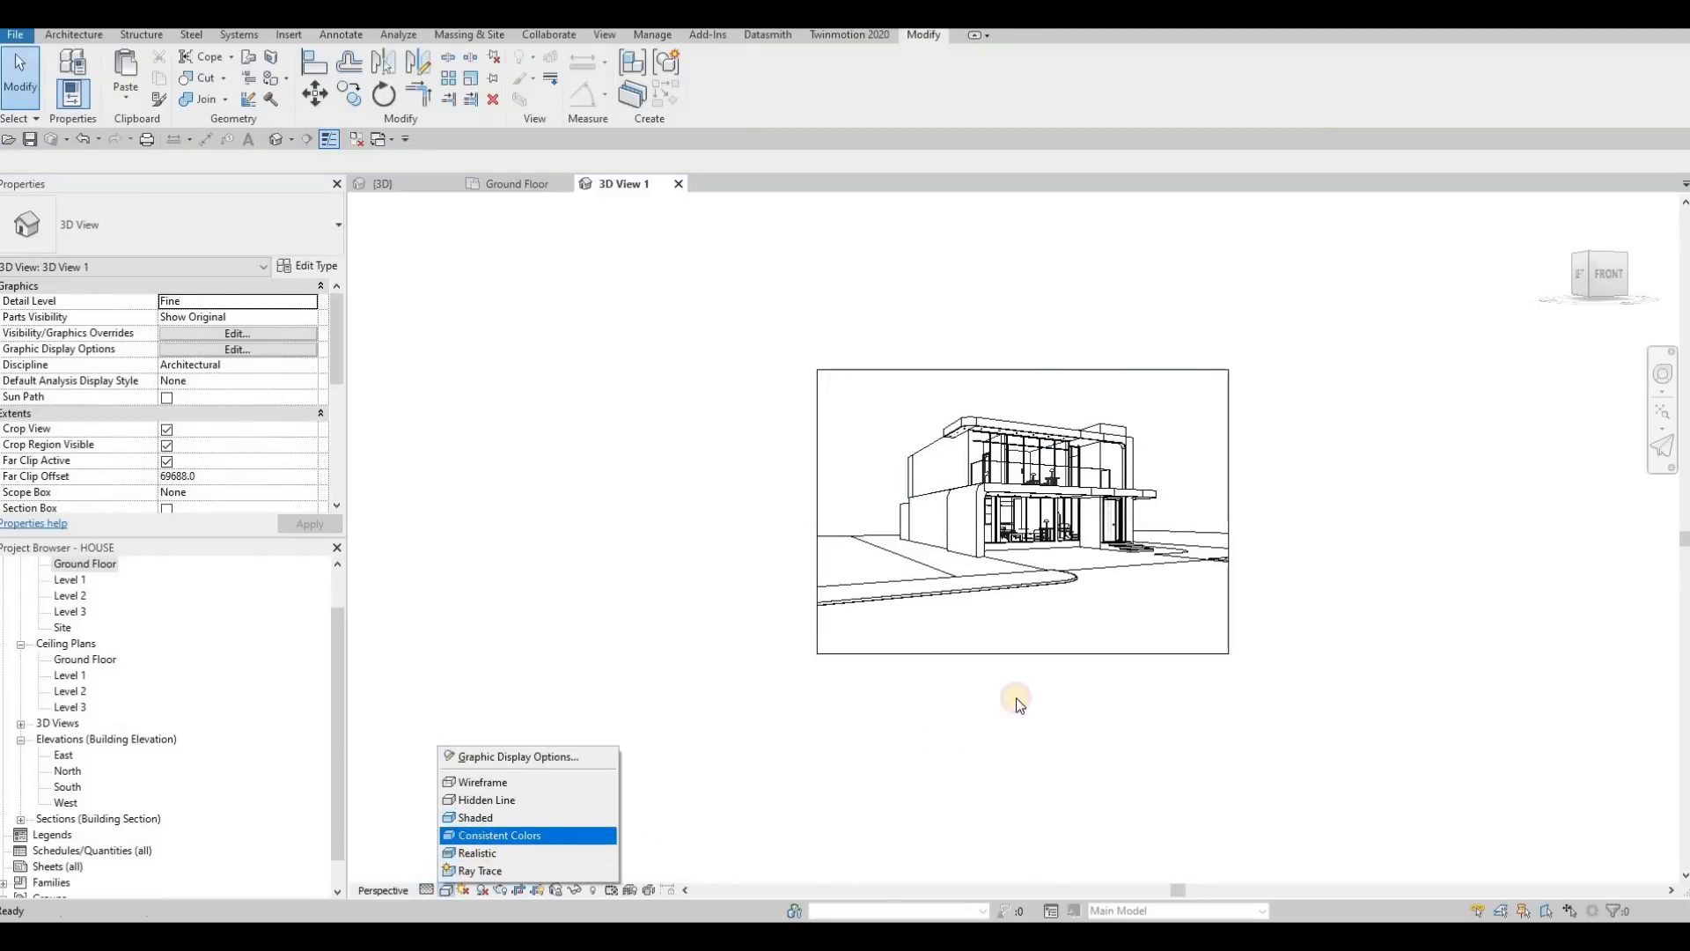
pyautogui.scroll(3, 1064, 647)
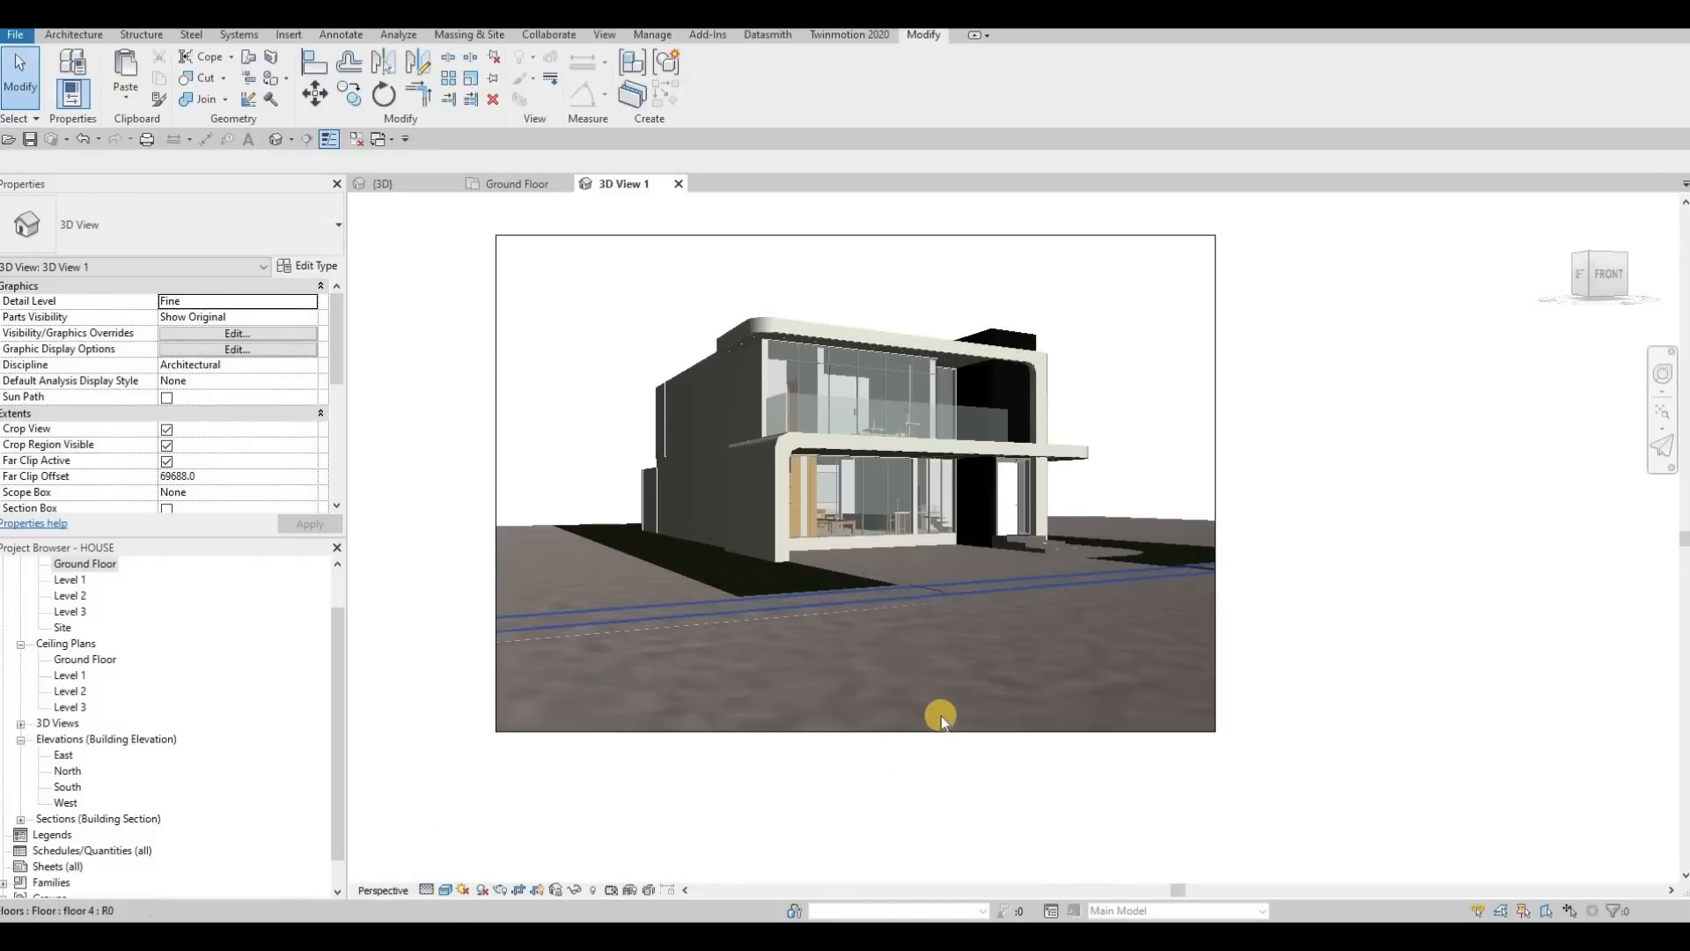
# Raise the lower edge of the camera view's crop region and extend its right edge slightly outward.
pyautogui.click(855, 731)
pyautogui.moveTo(866, 693); pyautogui.dragTo(925, 642)
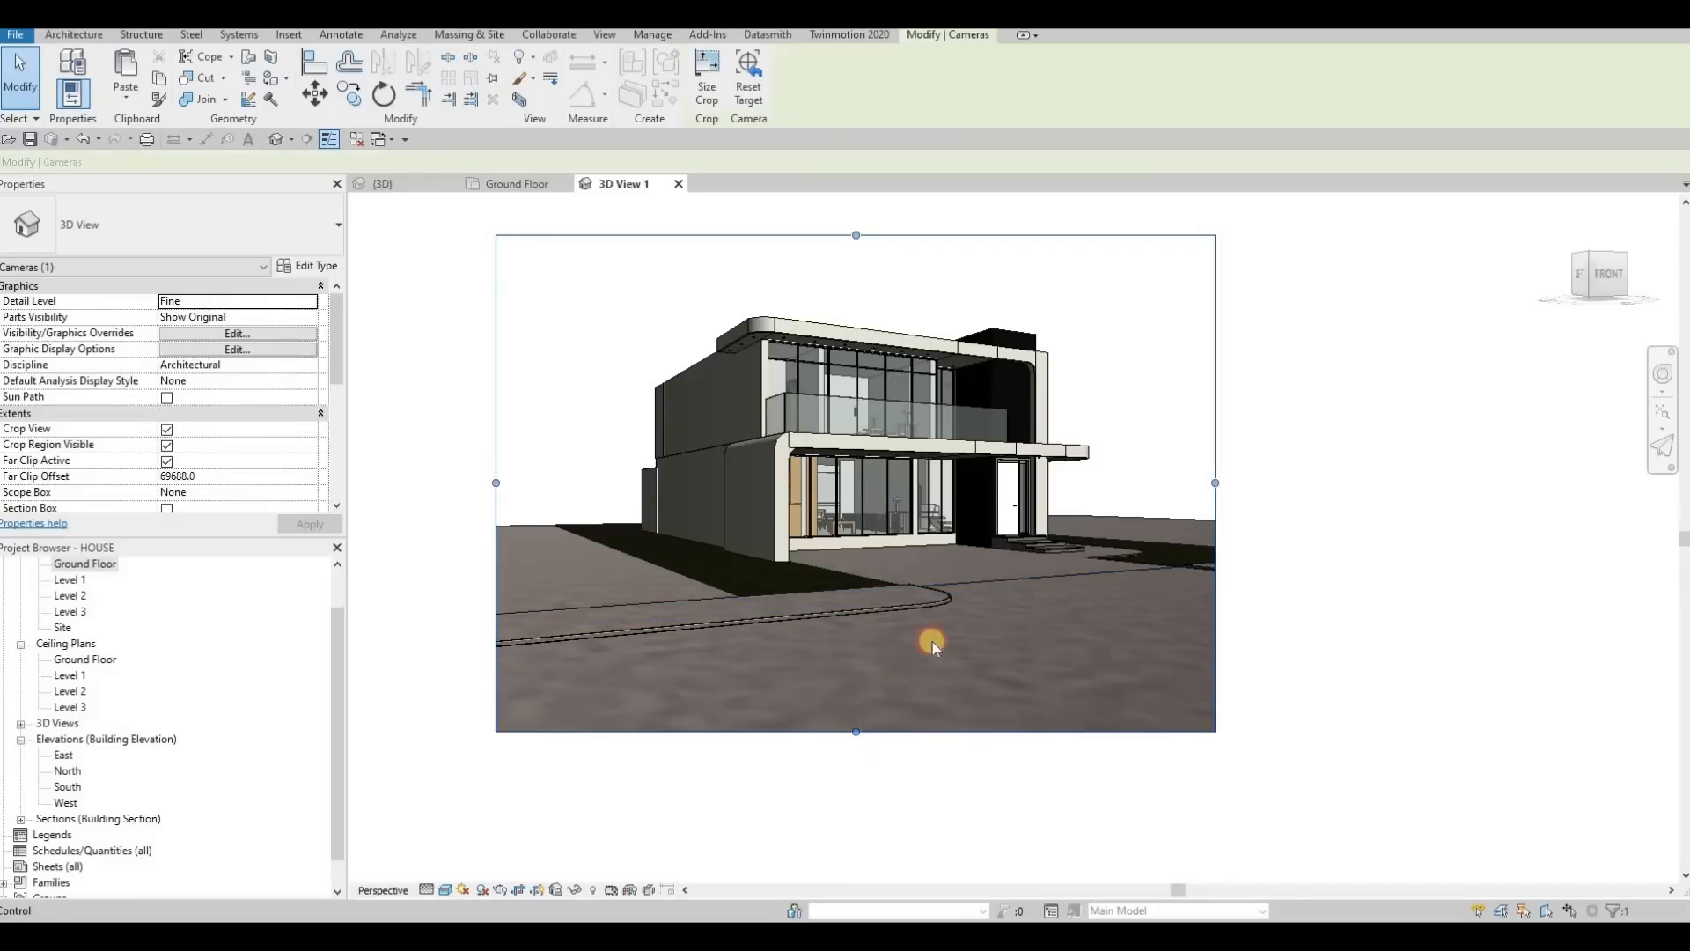
pyautogui.moveTo(1214, 451); pyautogui.dragTo(1243, 451)
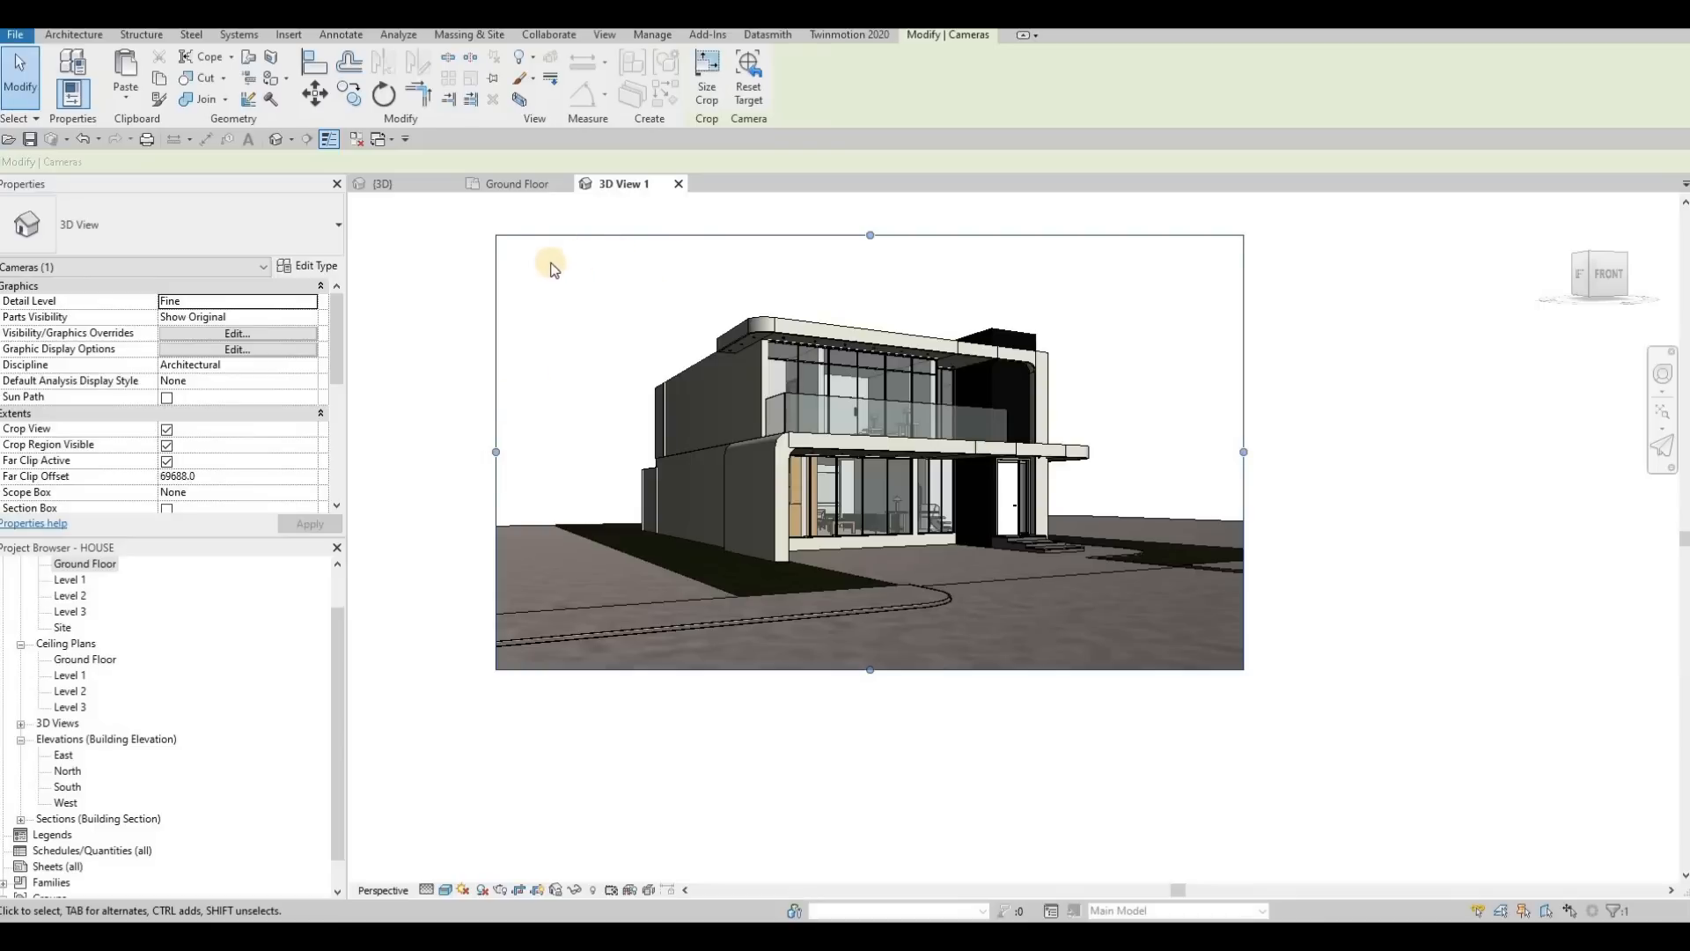
# Switch to the {3D} view and clear the camera selection, framing the front facade of the house.
pyautogui.click(399, 188)
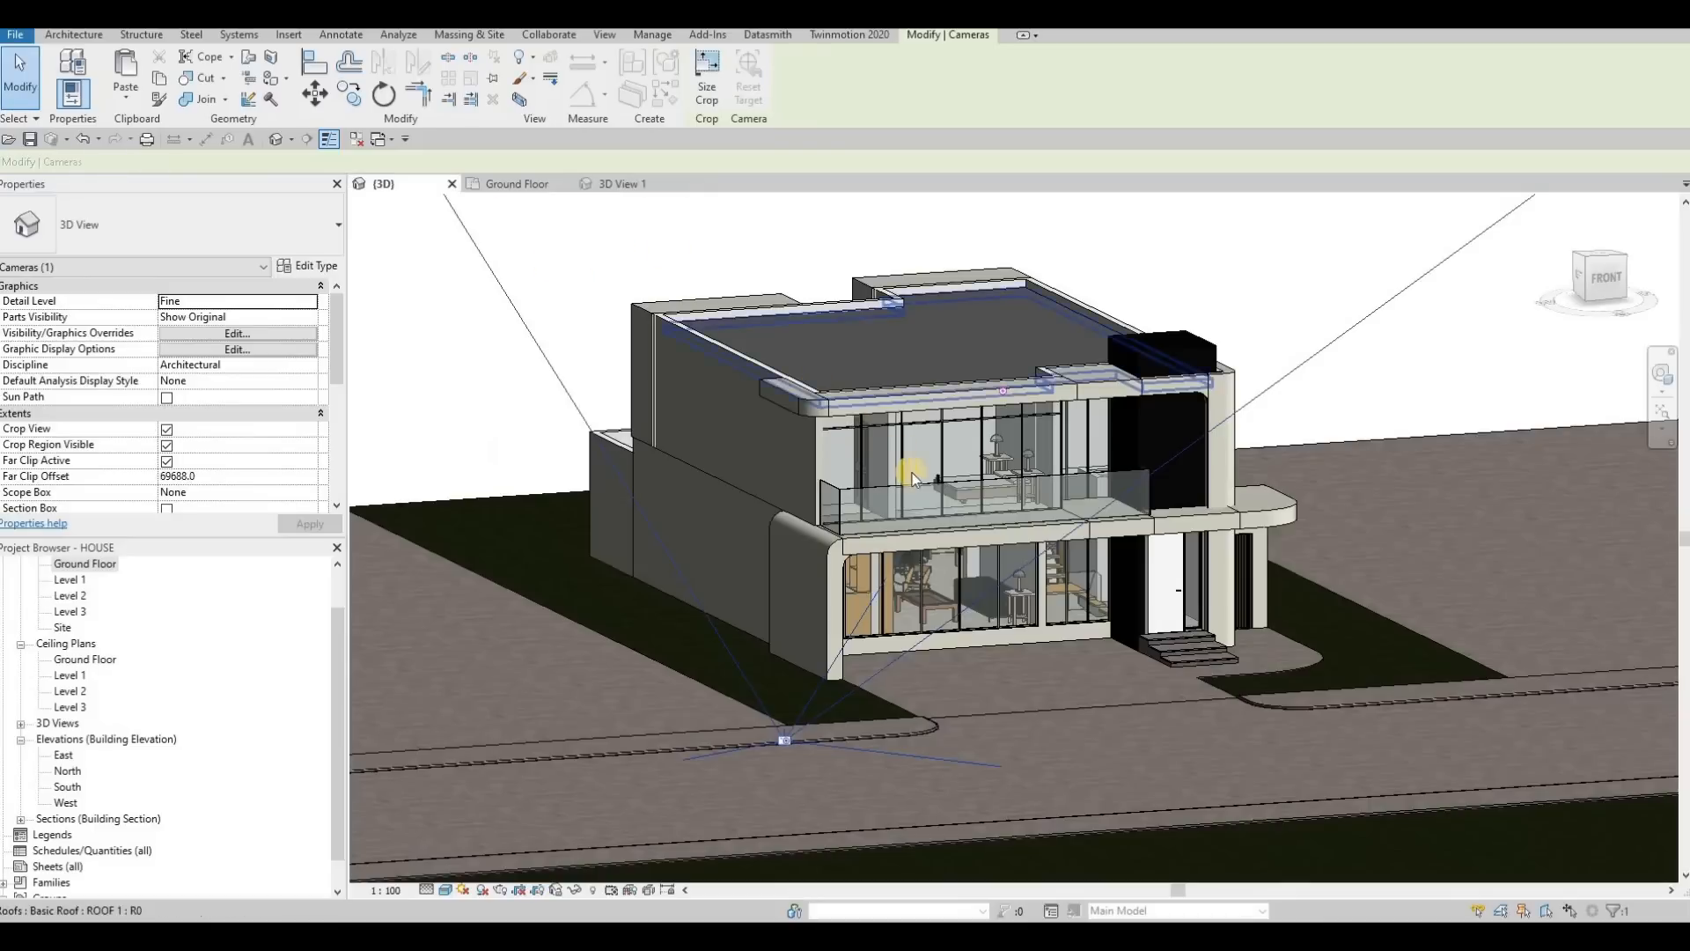
pyautogui.press('Escape')
pyautogui.press('Escape')
pyautogui.scroll(5, 1127, 462)
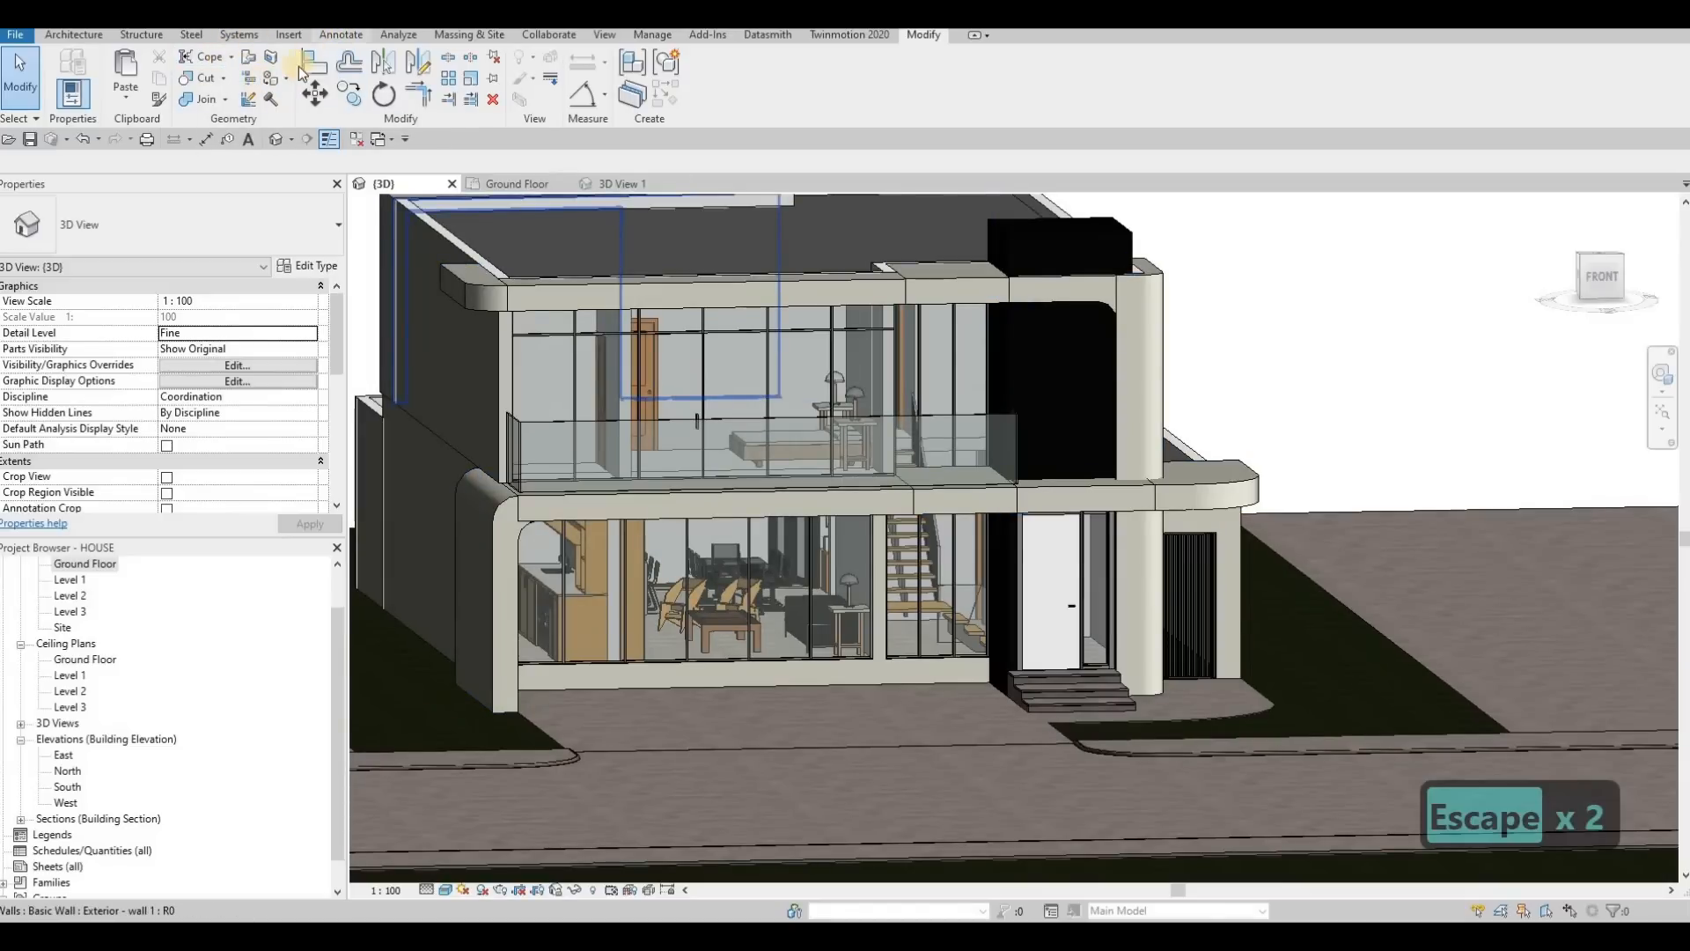
pyautogui.click(69, 34)
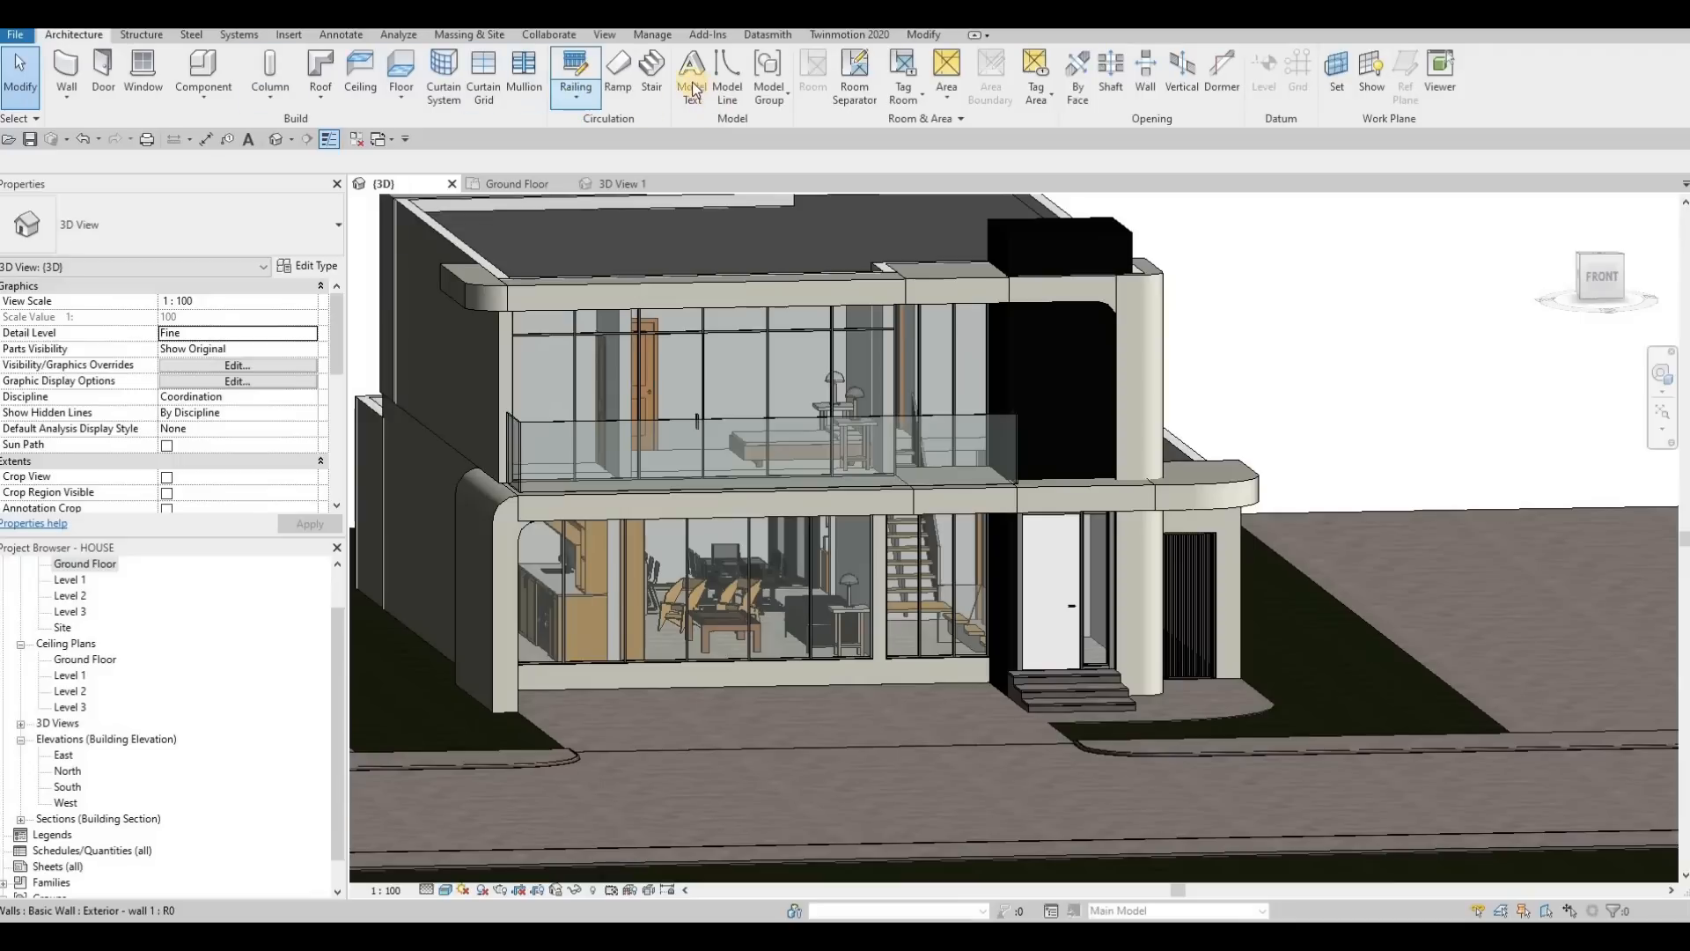
pyautogui.click(692, 78)
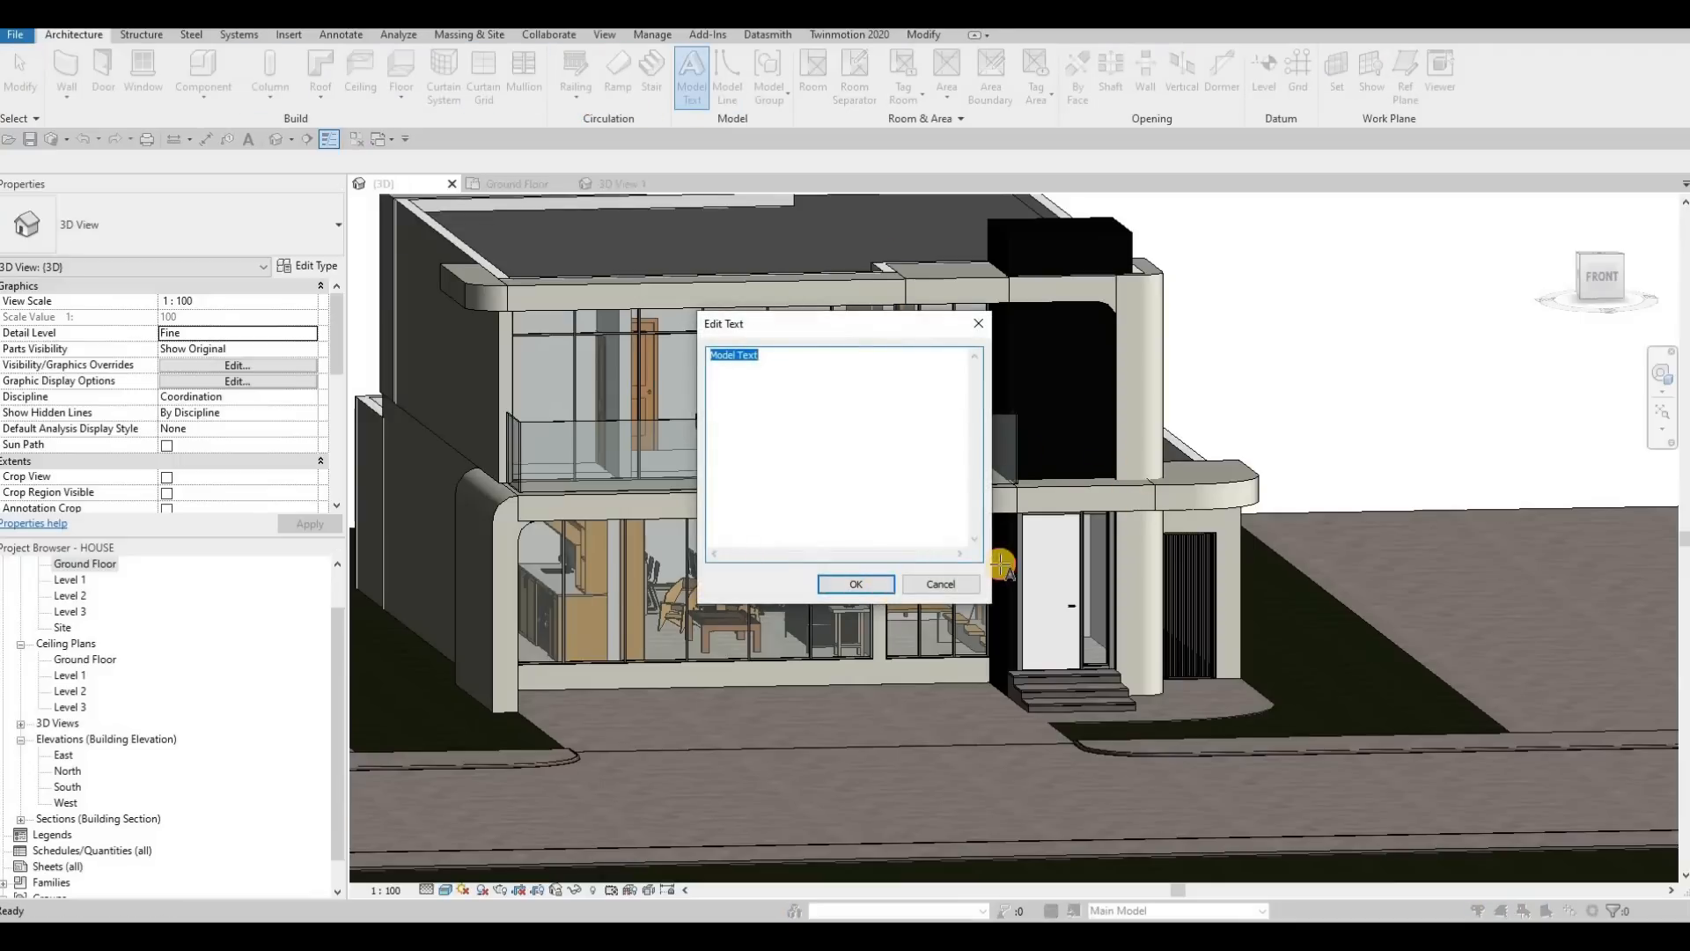
pyautogui.click(855, 584)
pyautogui.scroll(3, 1097, 413)
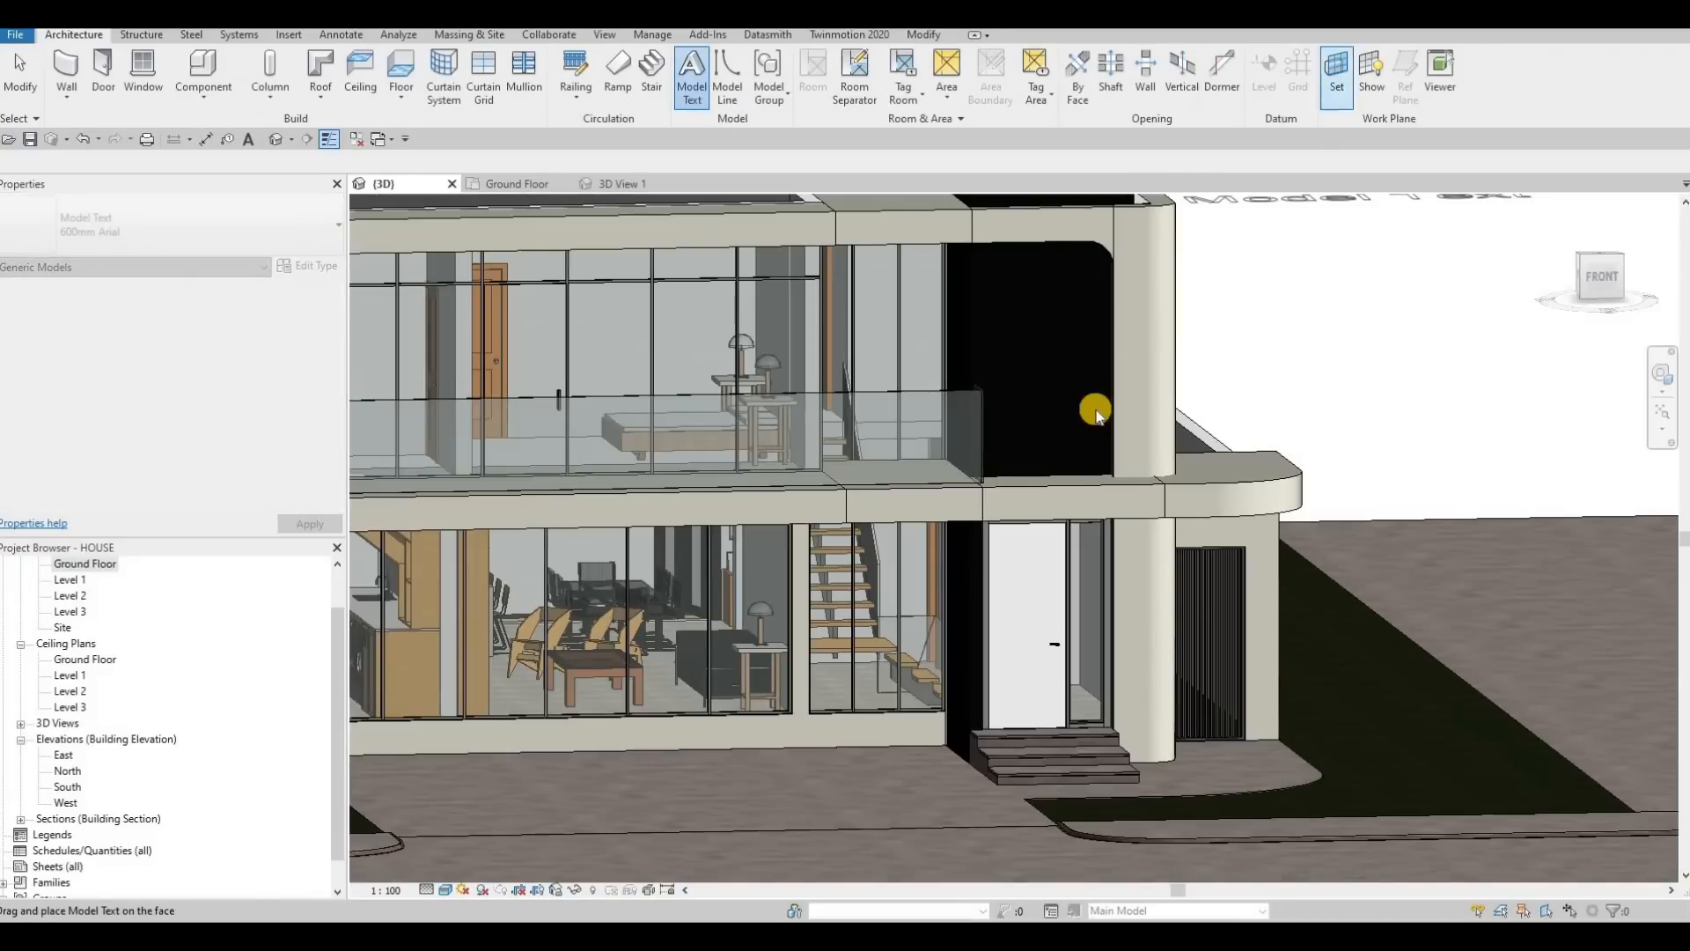
pyautogui.scroll(-4, 1097, 414)
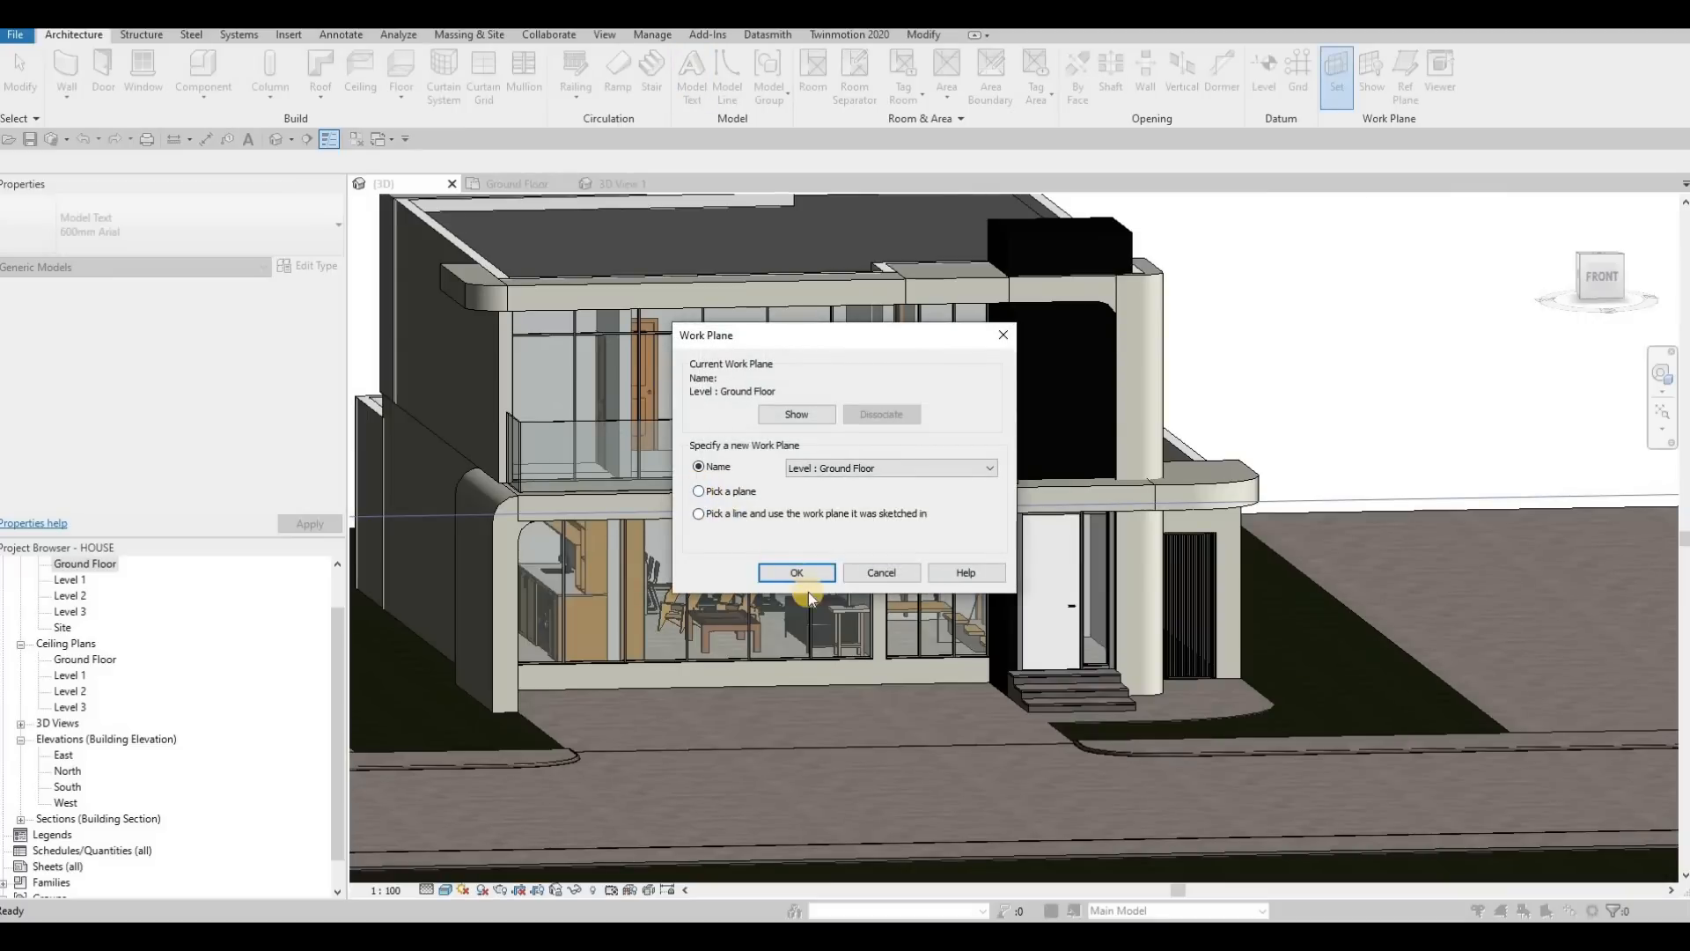
pyautogui.press('Escape')
pyautogui.scroll(3, 1092, 502)
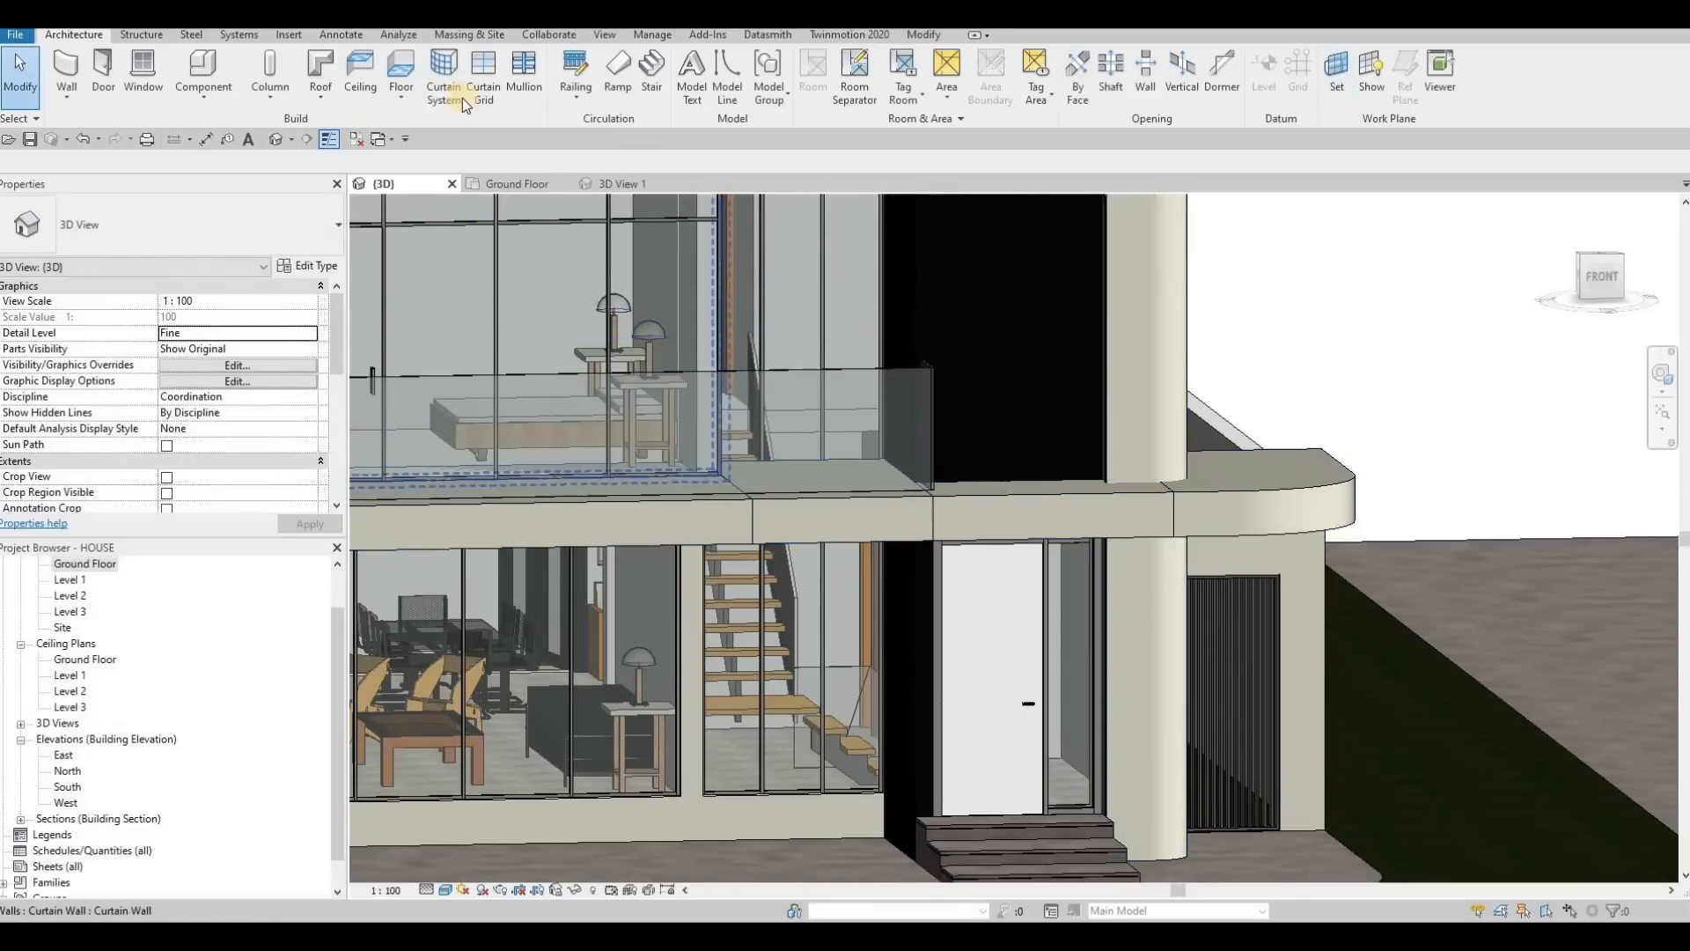
# Place a default "Model Text" object on the fascia above the entrance door in the {3D} view.
pyautogui.click(696, 86)
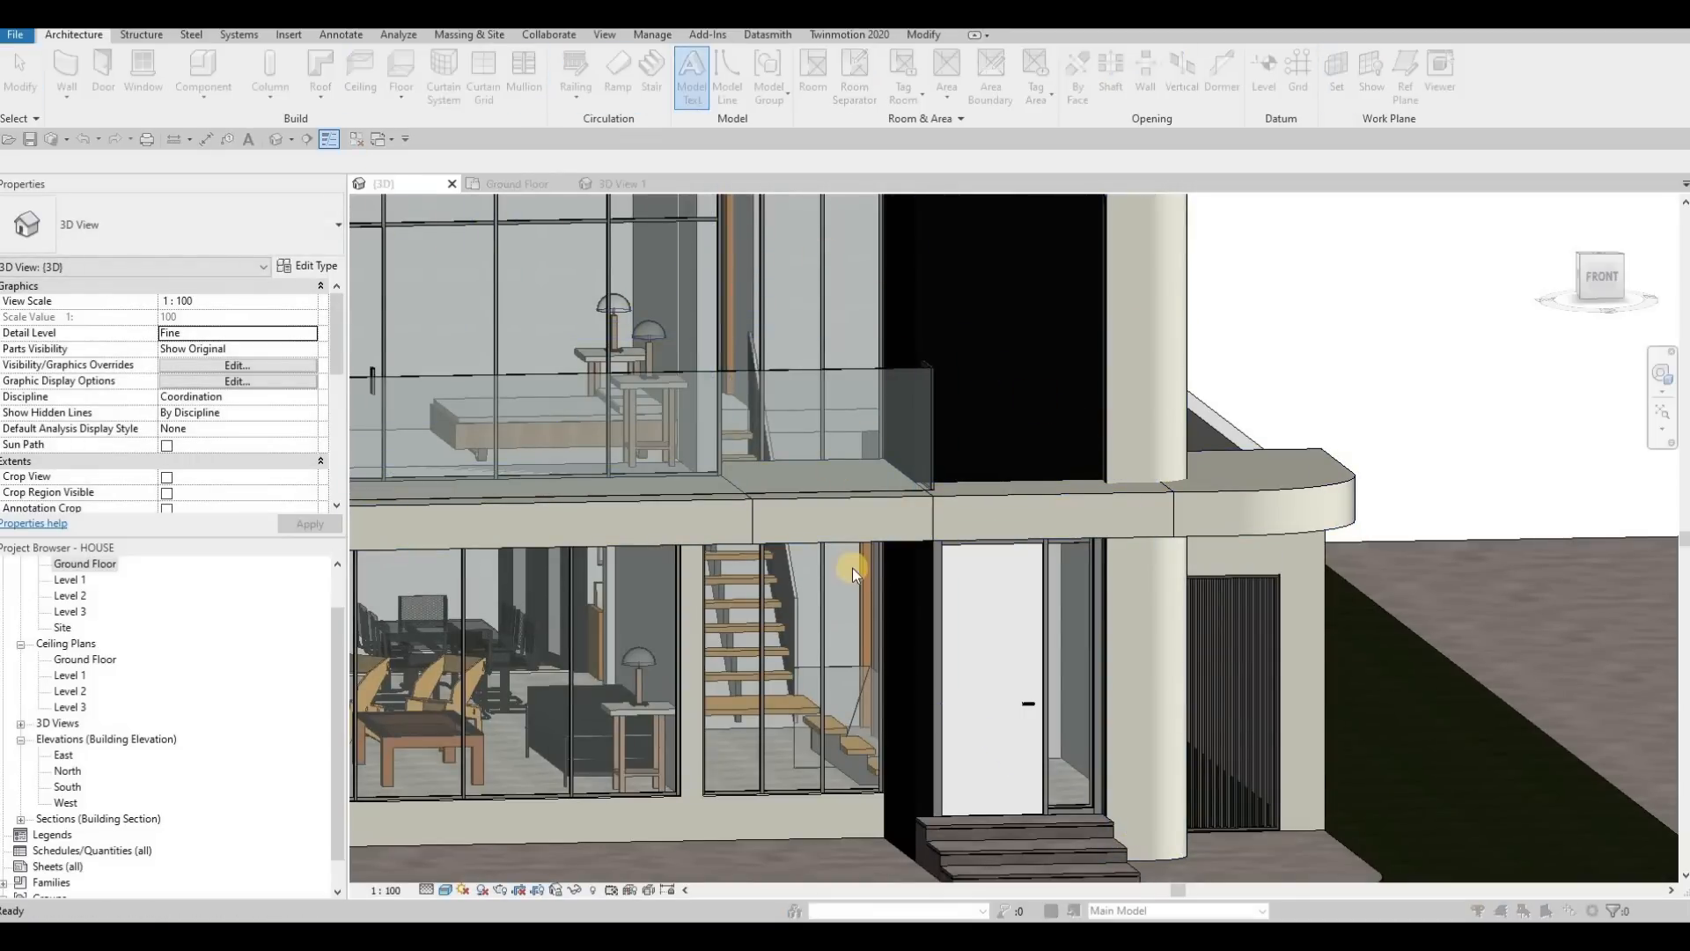
pyautogui.press('Return')
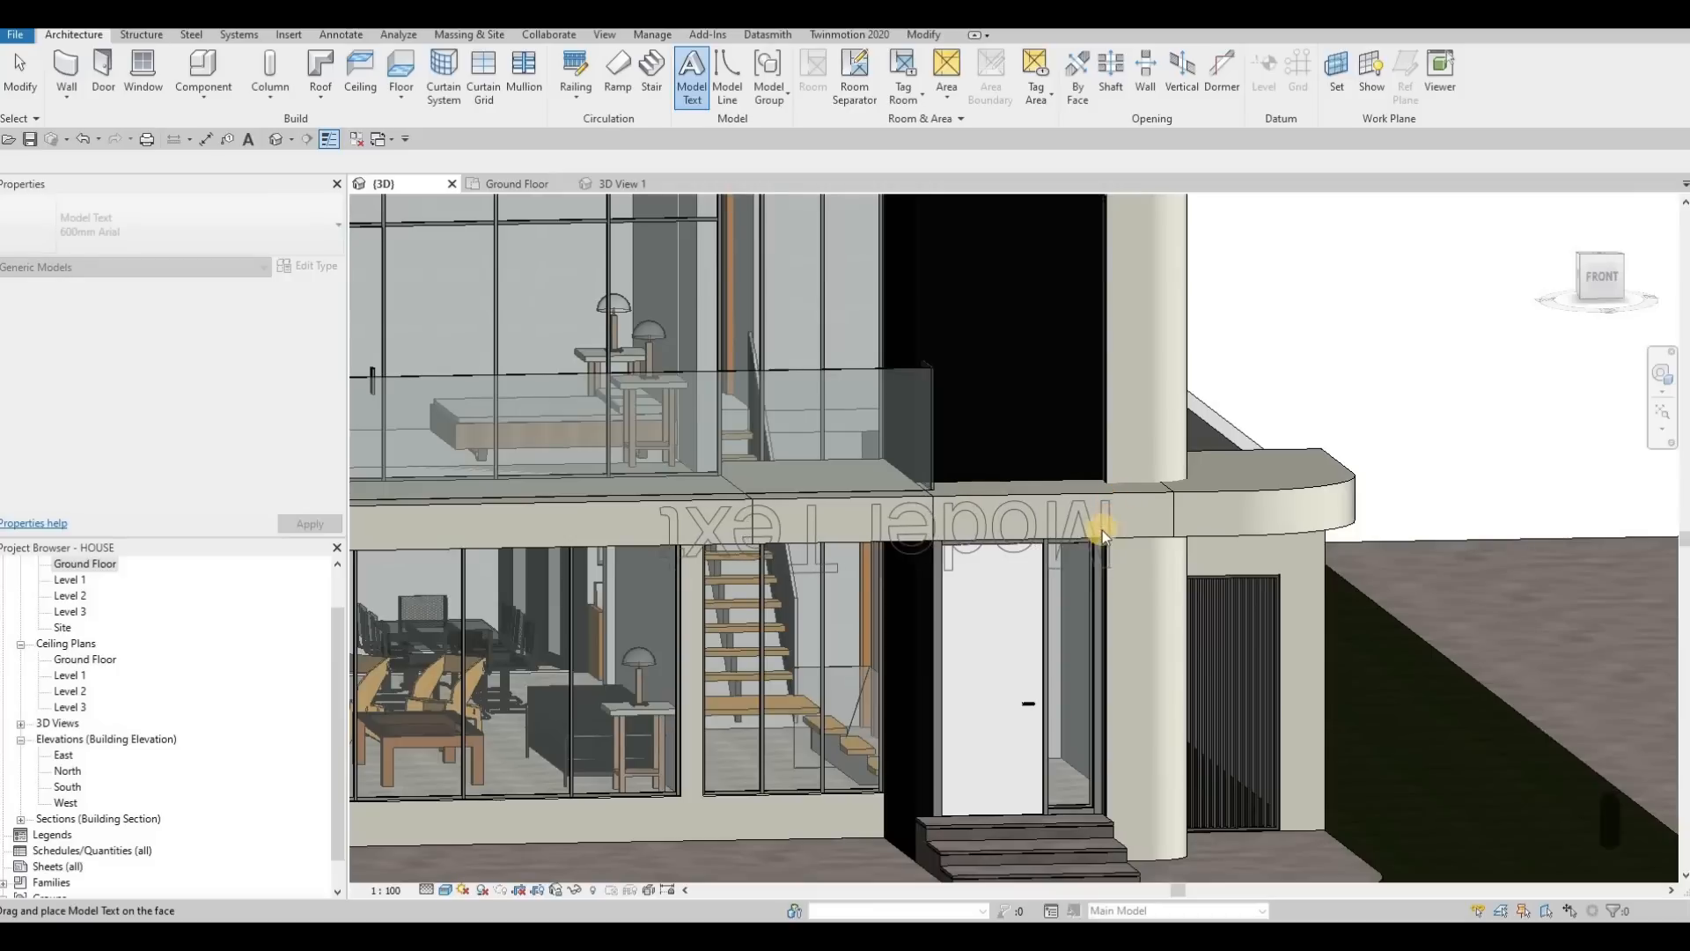
pyautogui.click(1091, 528)
pyautogui.press('Escape')
pyautogui.scroll(1, 1069, 530)
pyautogui.press('Escape')
pyautogui.scroll(1, 1064, 532)
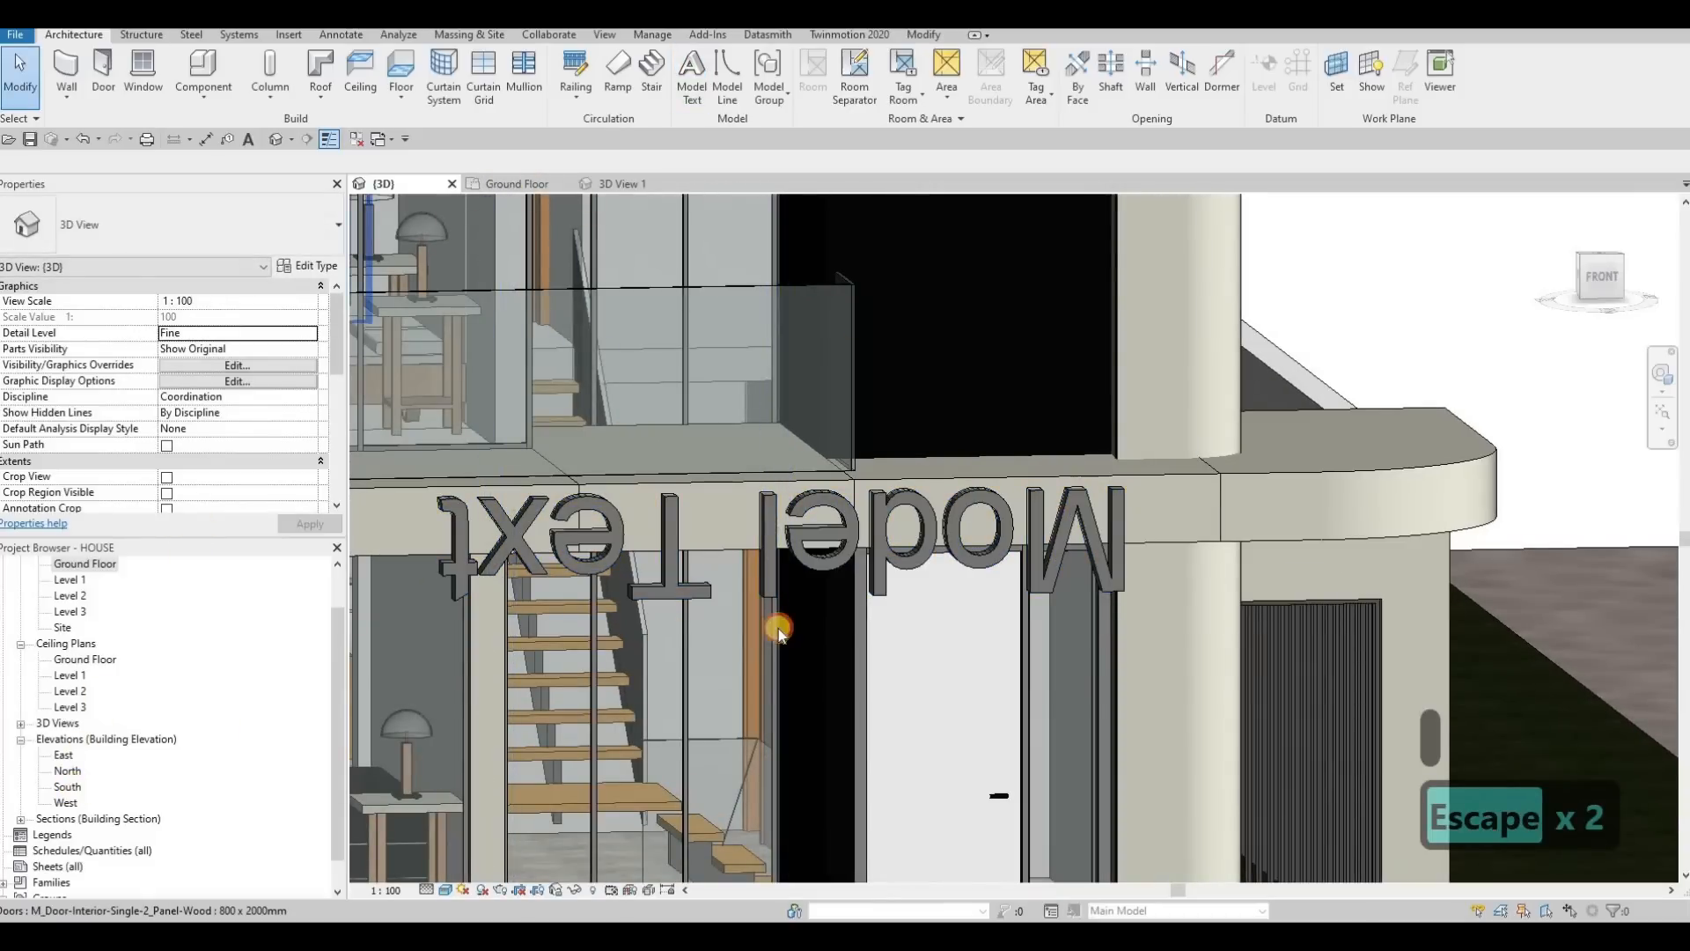
# Open the South elevation and delete the model text on the fascia above the entrance.
pyautogui.scroll(4, 977, 541)
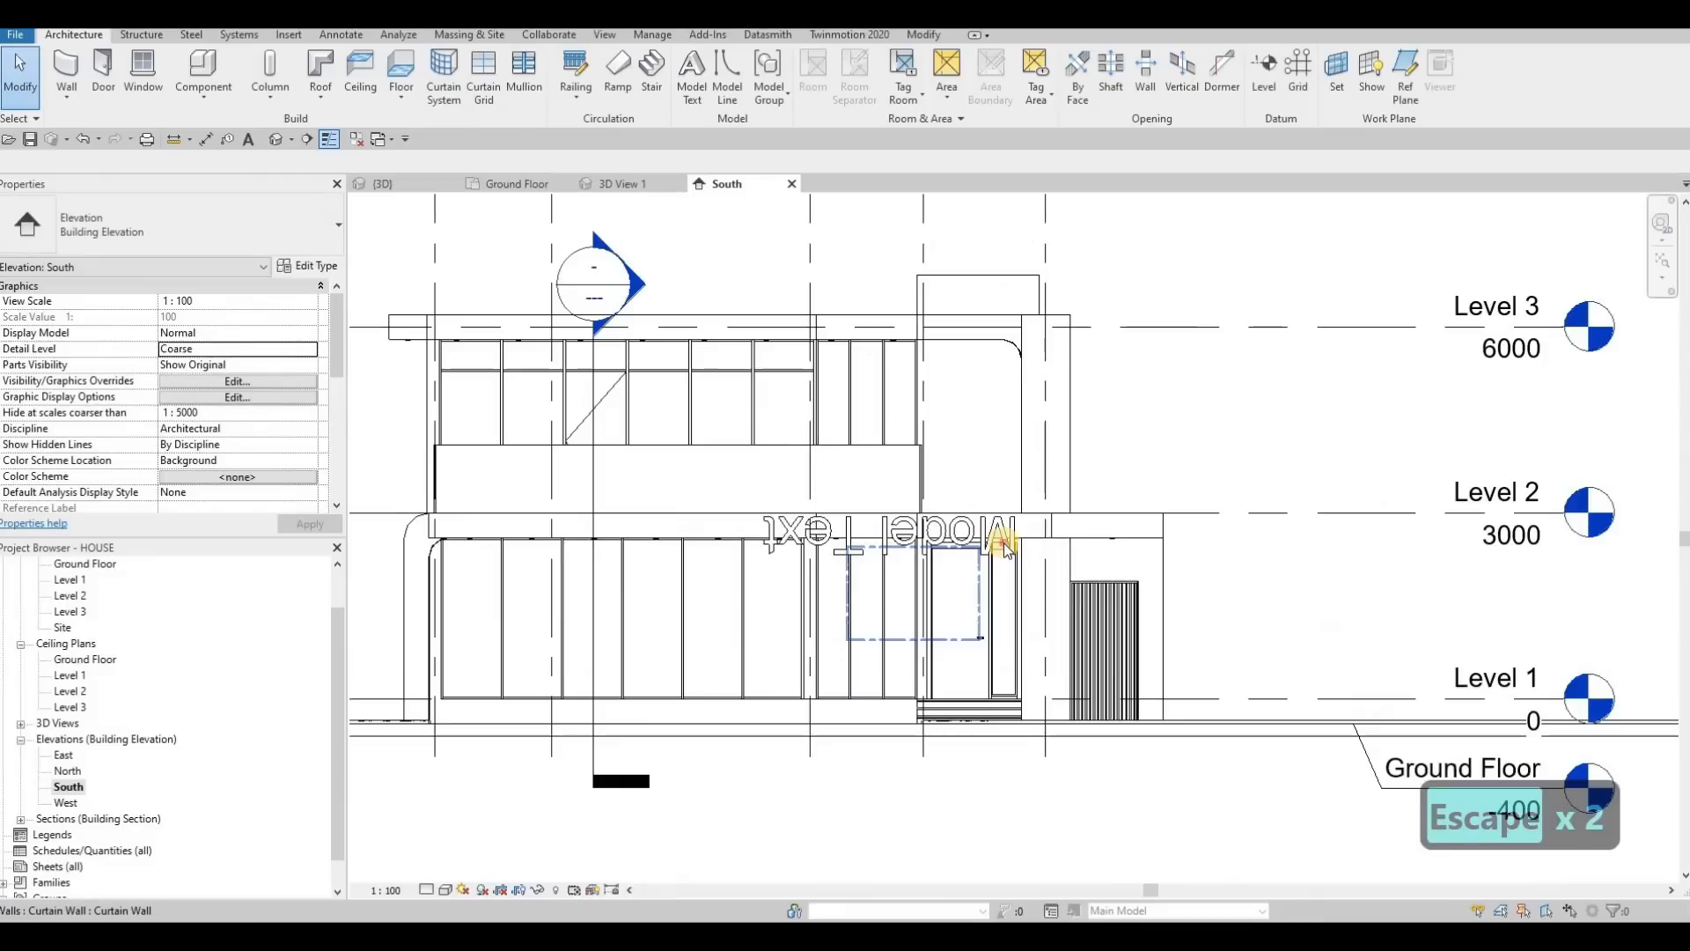
pyautogui.click(985, 534)
pyautogui.scroll(2, 990, 534)
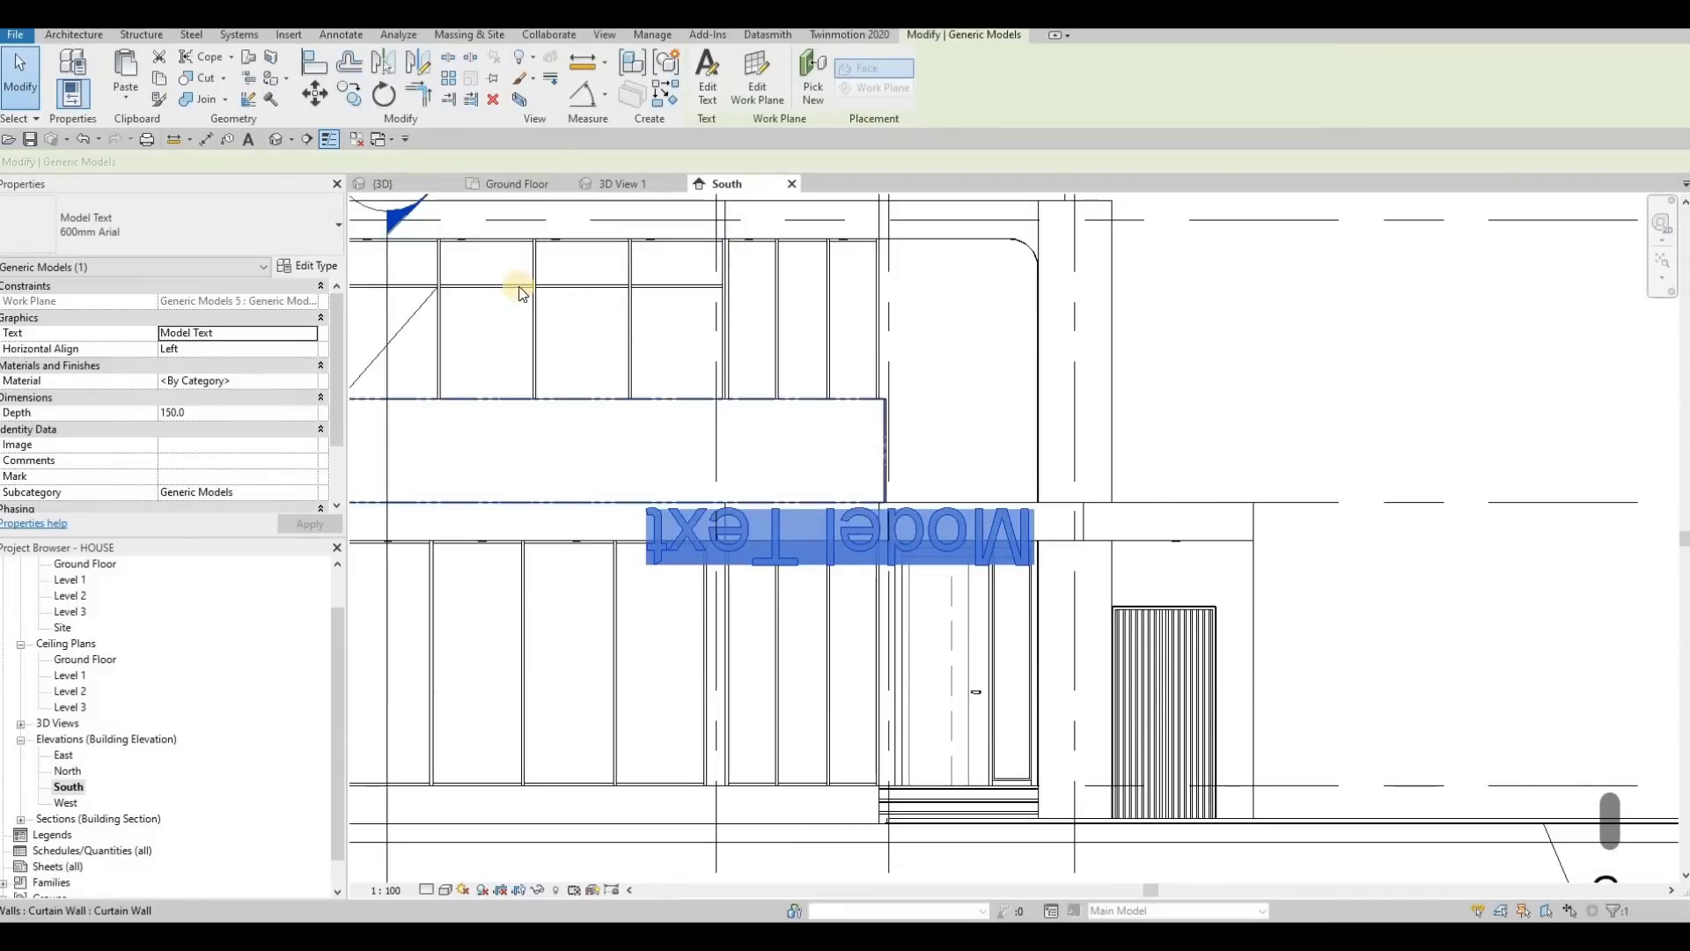
pyautogui.press('Delete')
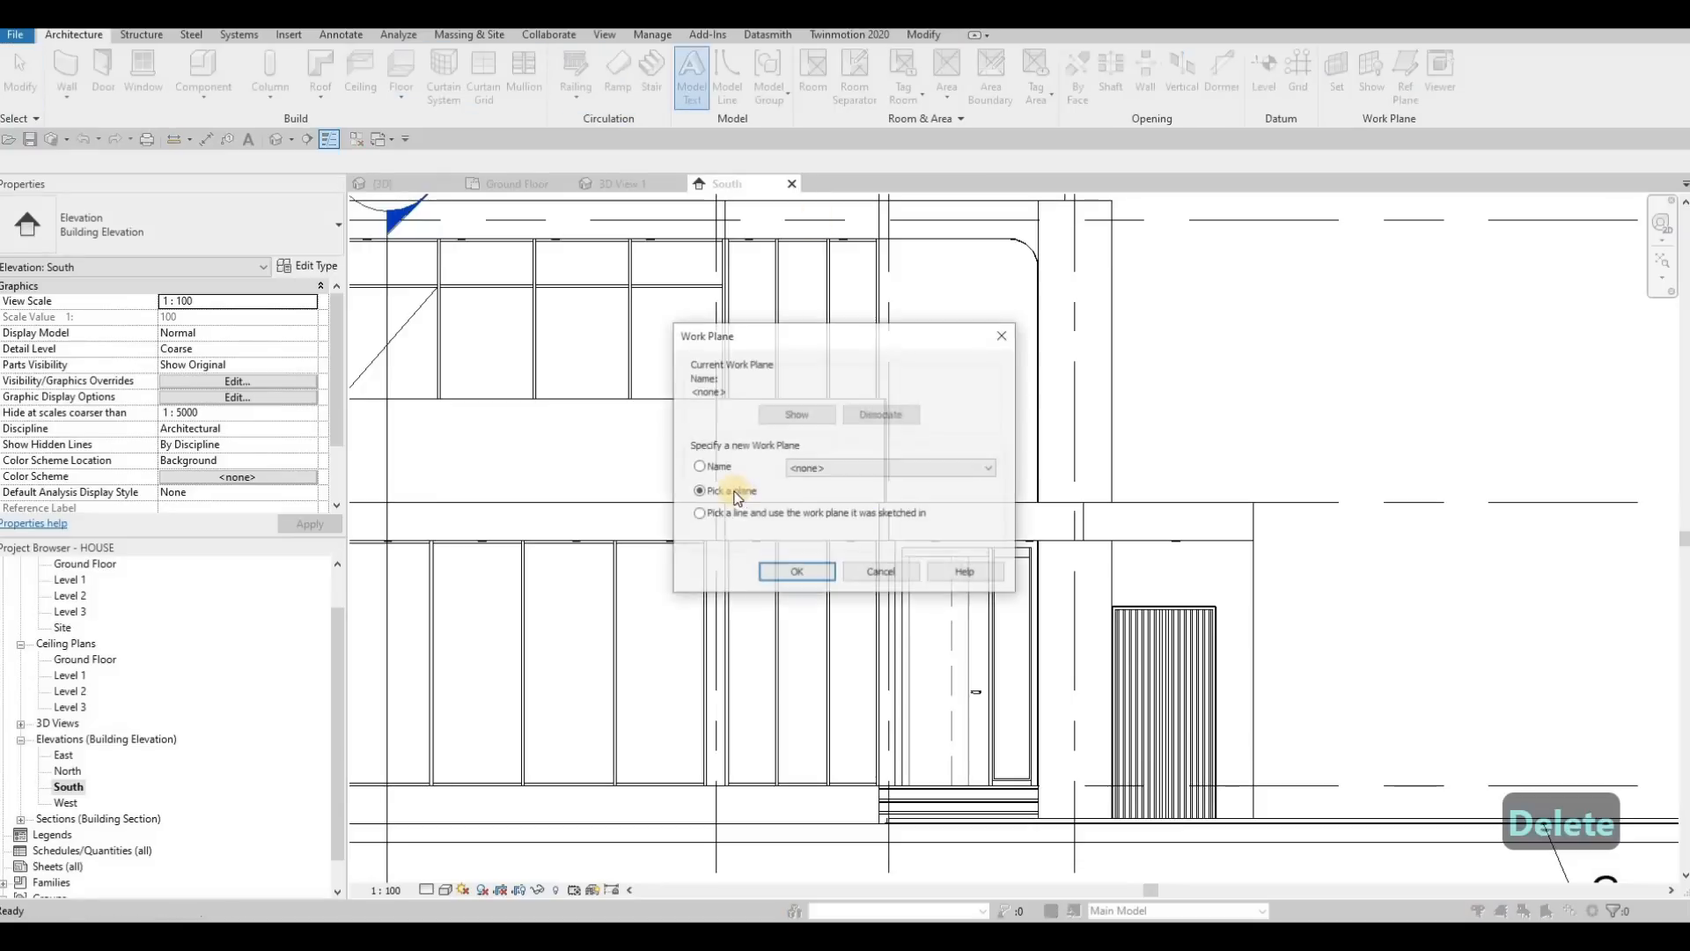
# Place default model text above the entrance in the South elevation, picking the fascia face above the door as its work plane.
pyautogui.click(795, 573)
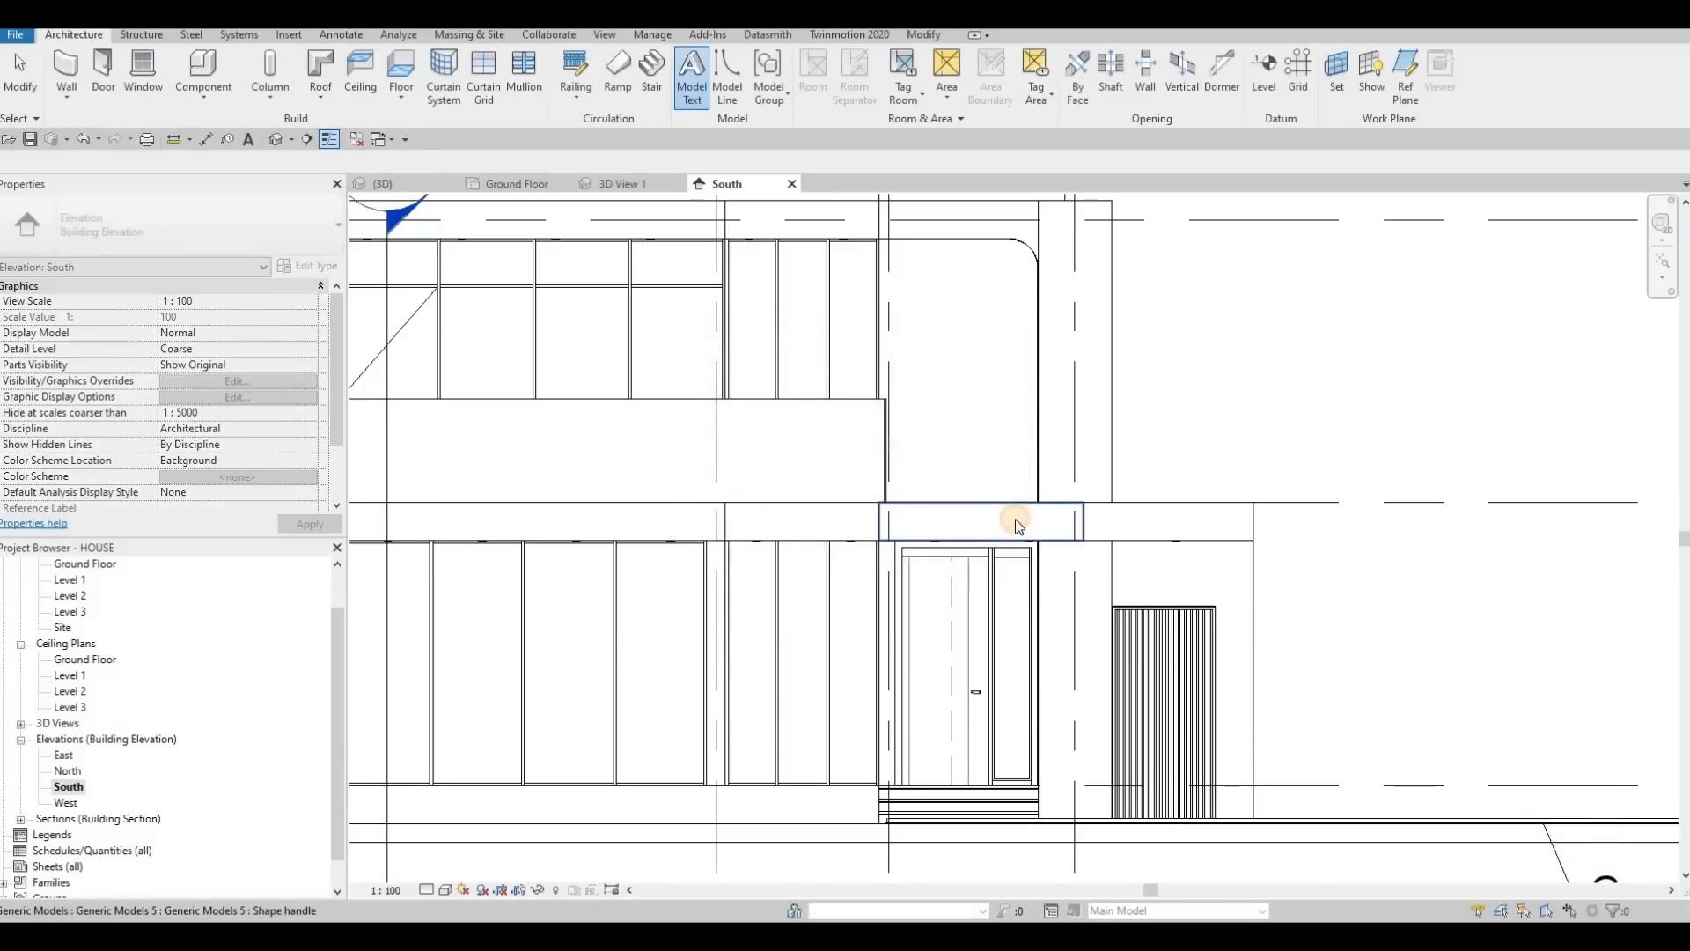
pyautogui.click(905, 528)
pyautogui.press('Return')
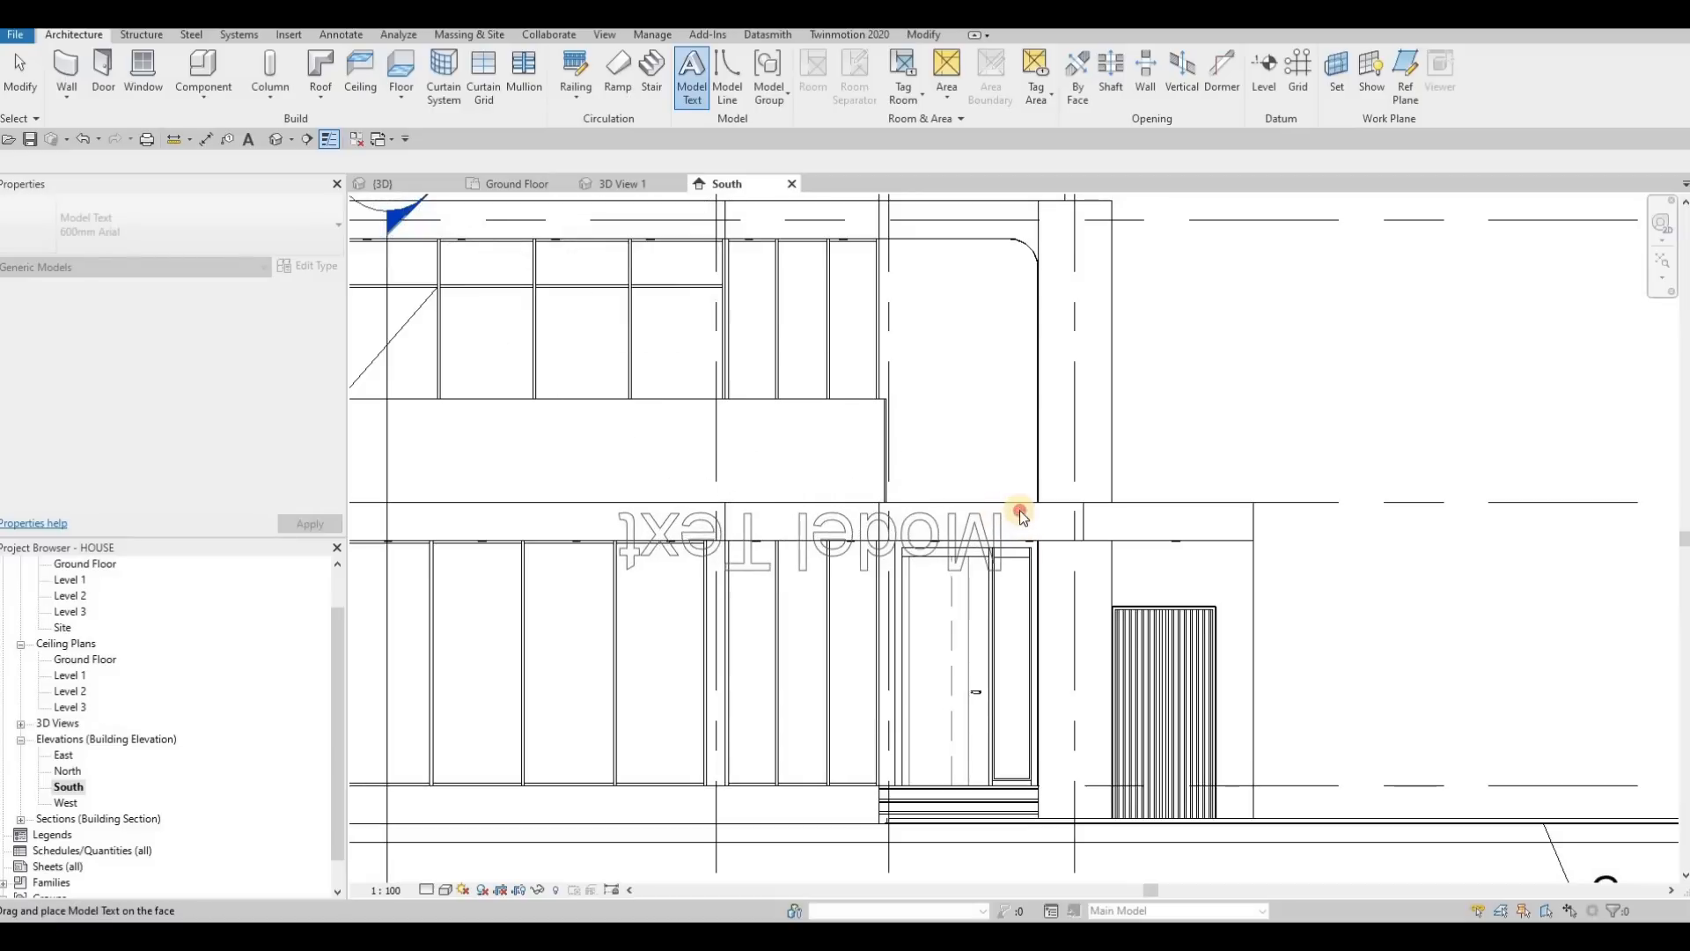
pyautogui.click(1013, 513)
pyautogui.press('Escape')
pyautogui.press('Escape')
# Change the wording of the model text above the entrance to 88.
pyautogui.click(878, 518)
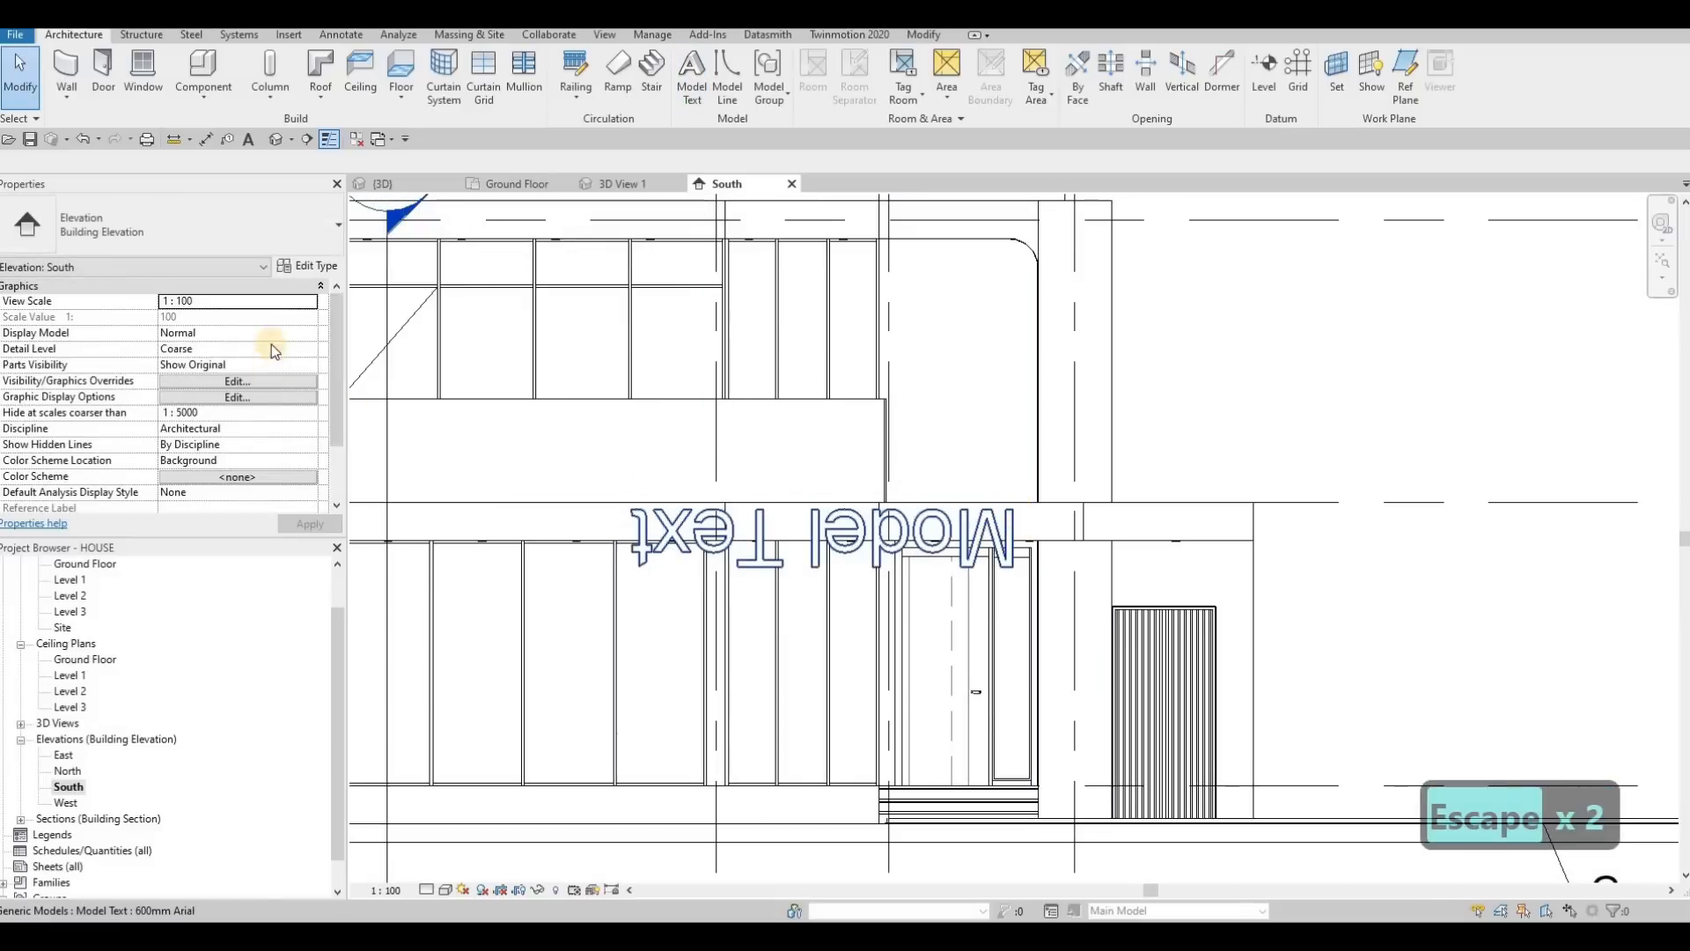
pyautogui.click(262, 331)
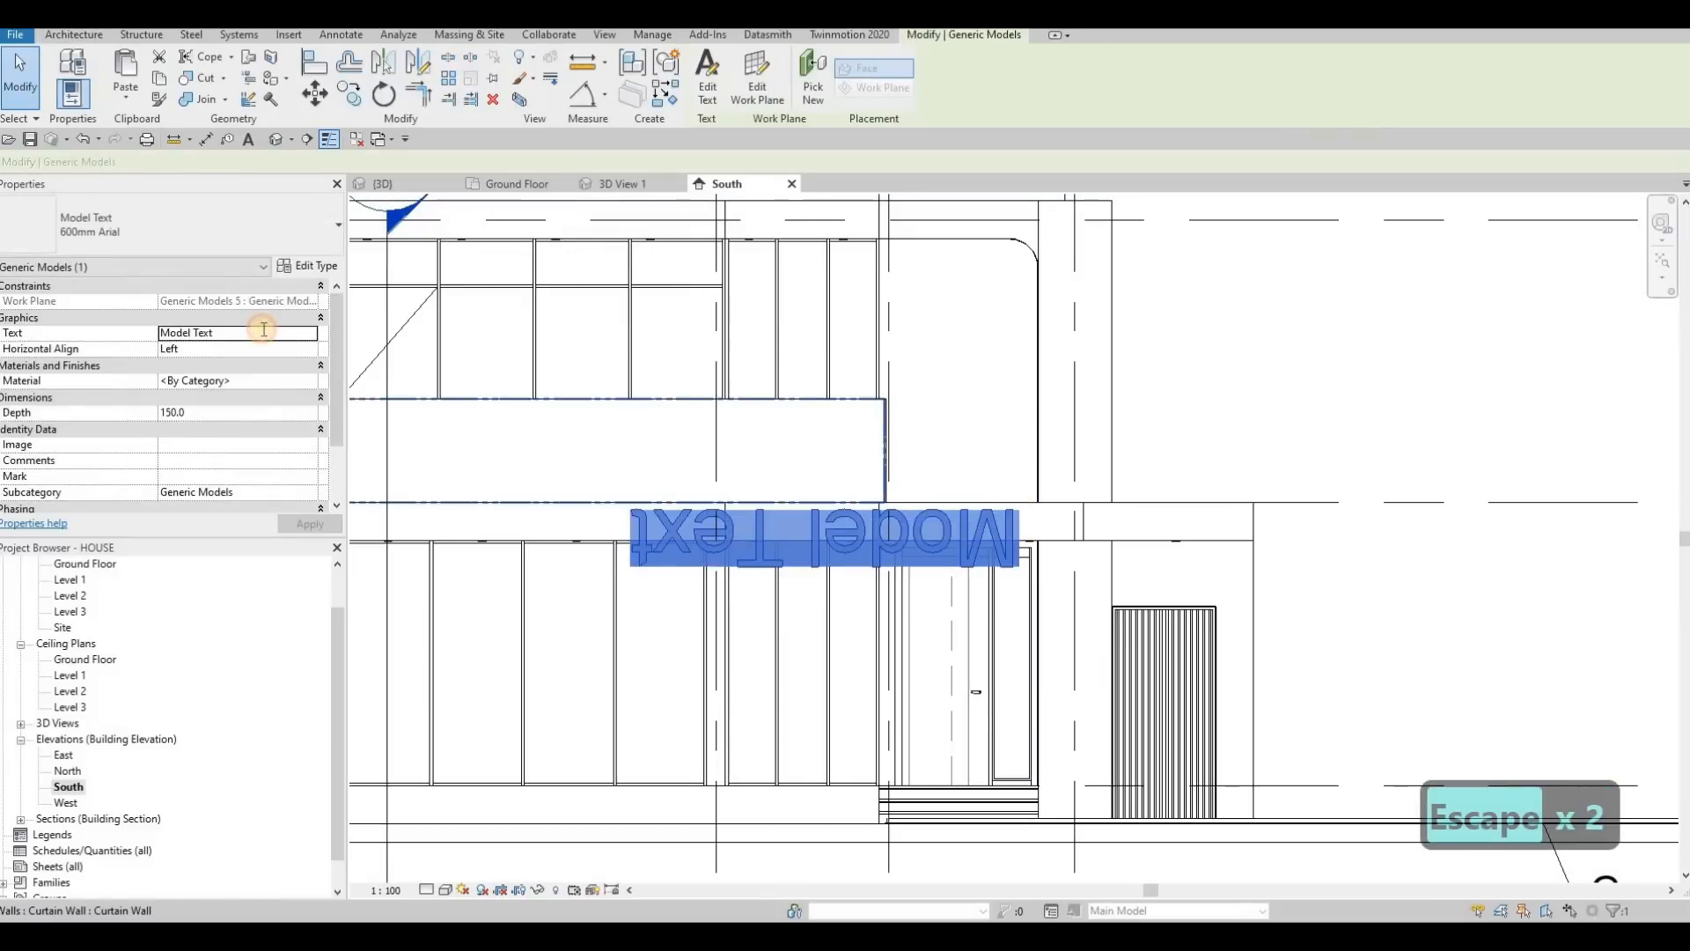
pyautogui.click(311, 332)
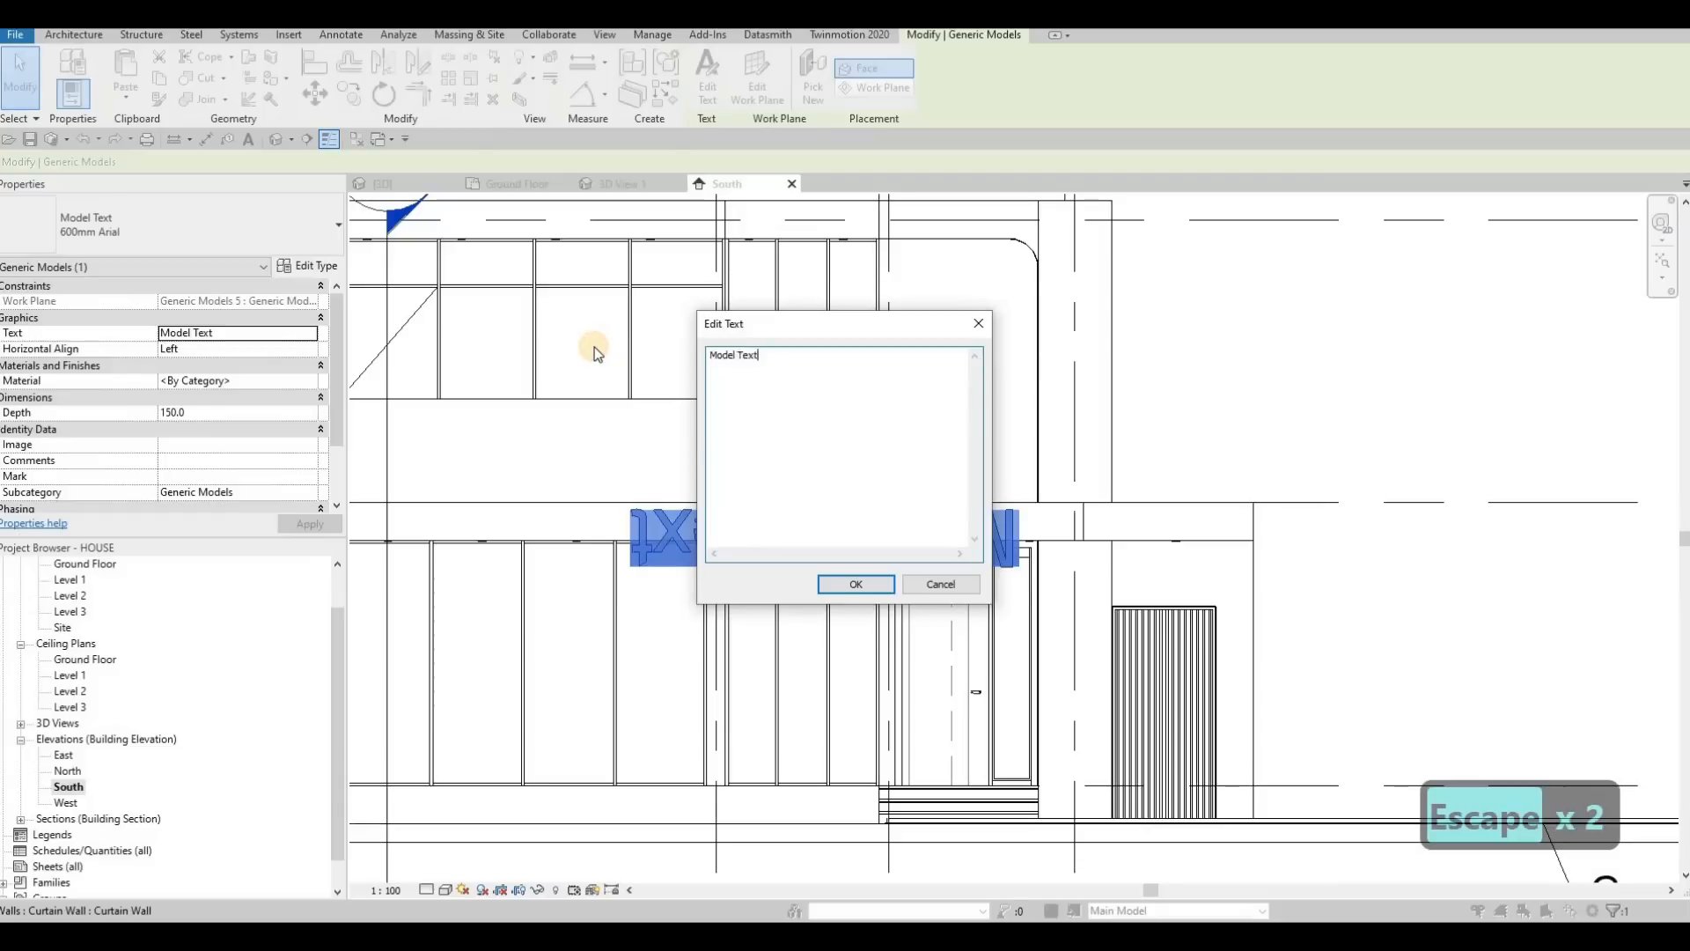
pyautogui.write('88')
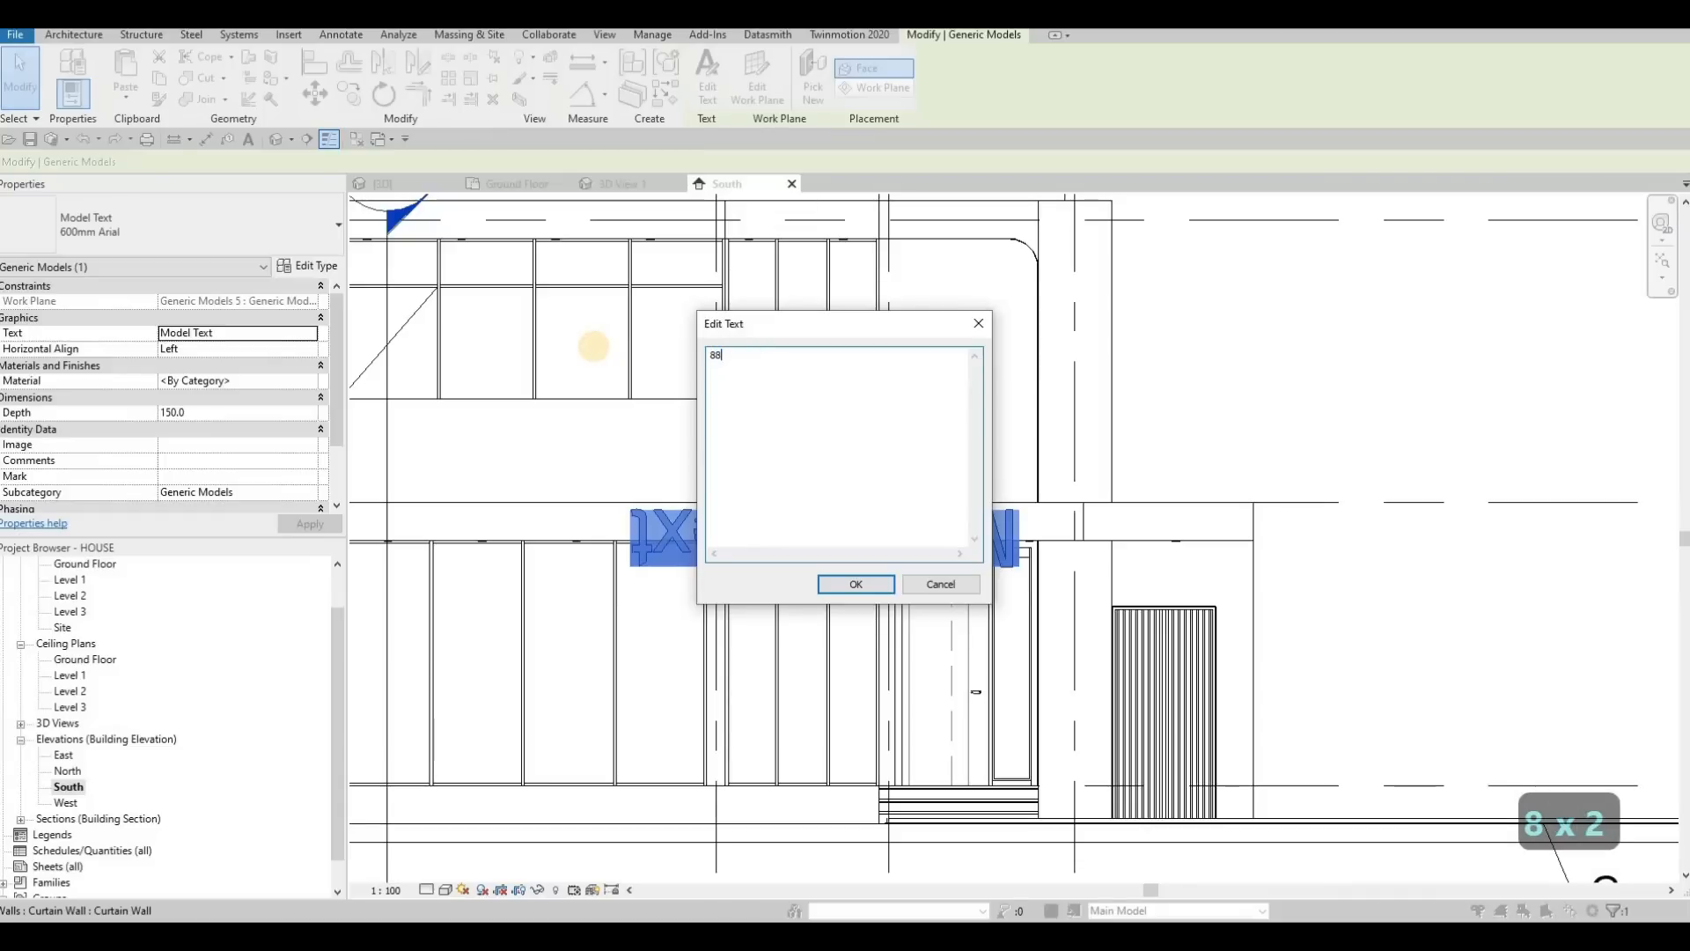
pyautogui.click(867, 582)
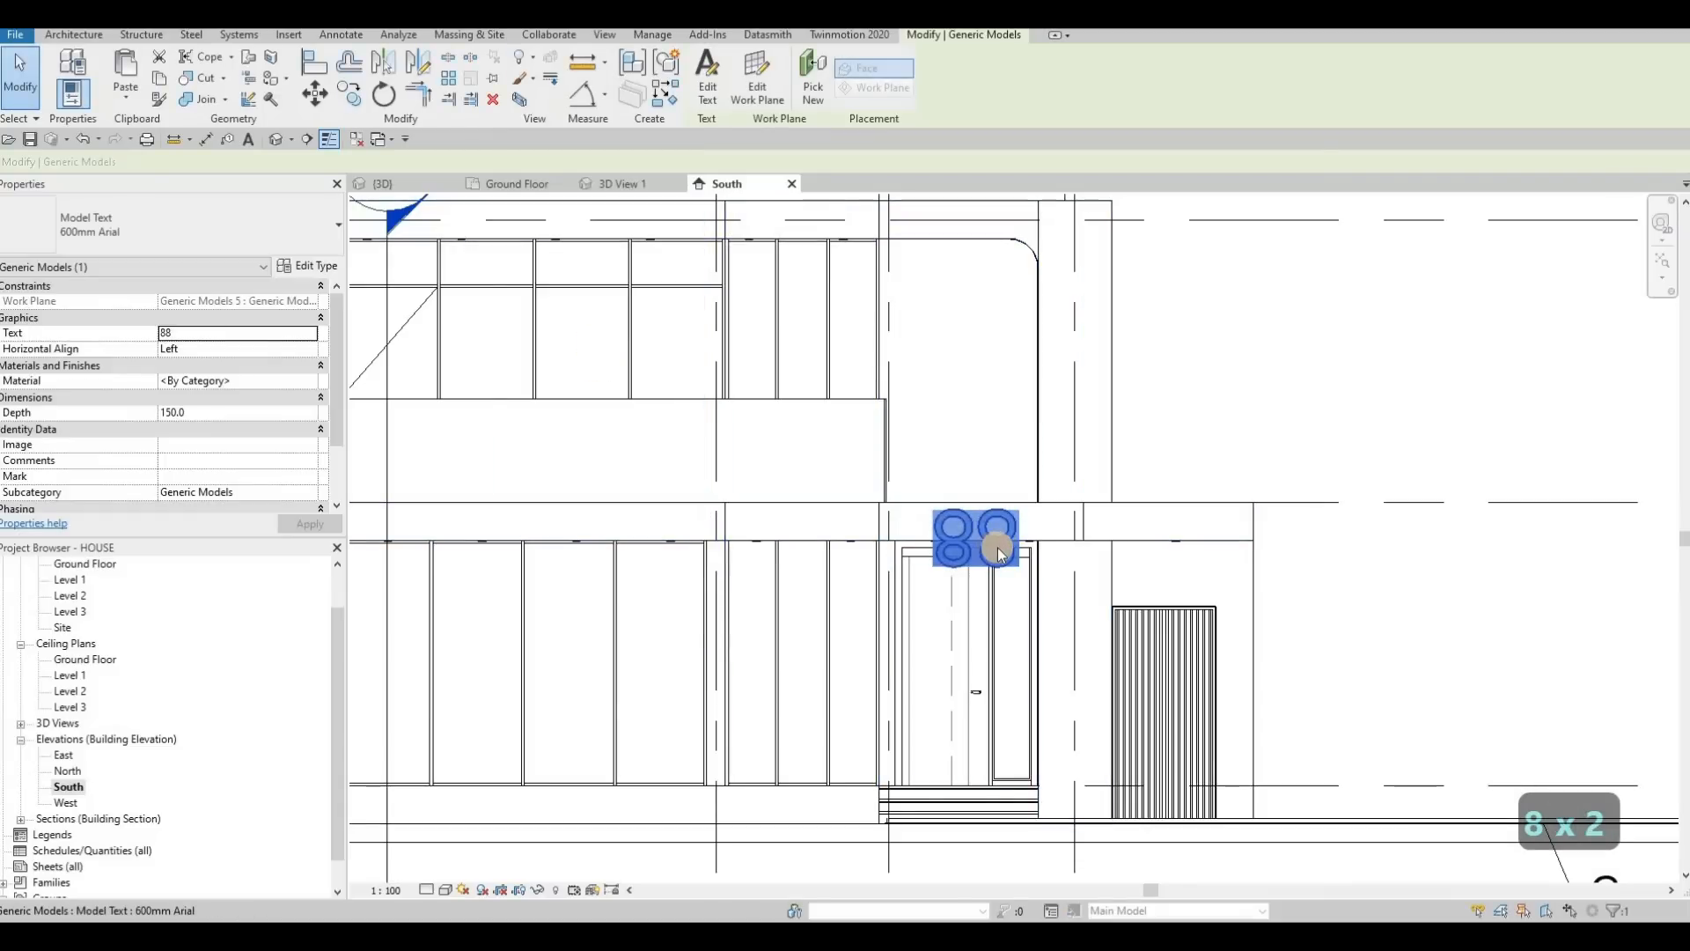
pyautogui.press('Escape')
pyautogui.press('Escape')
# Rotate the 88 model text by 180° about its centre so it reads upright.
pyautogui.click(990, 538)
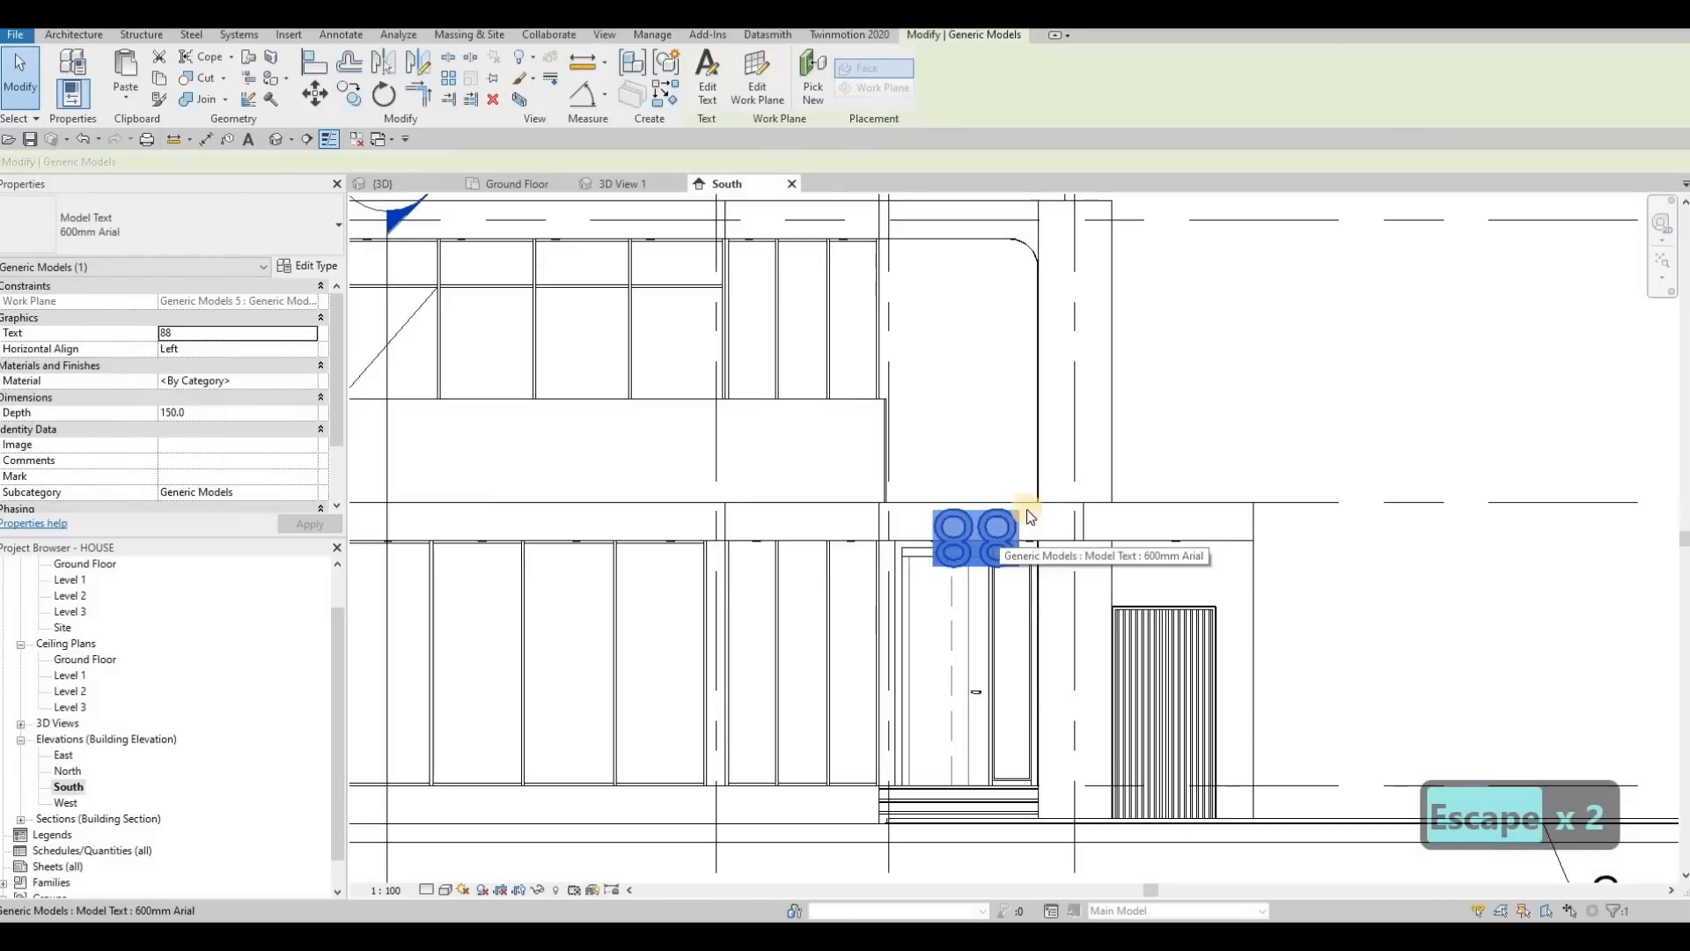
pyautogui.press('r')
pyautogui.press('o')
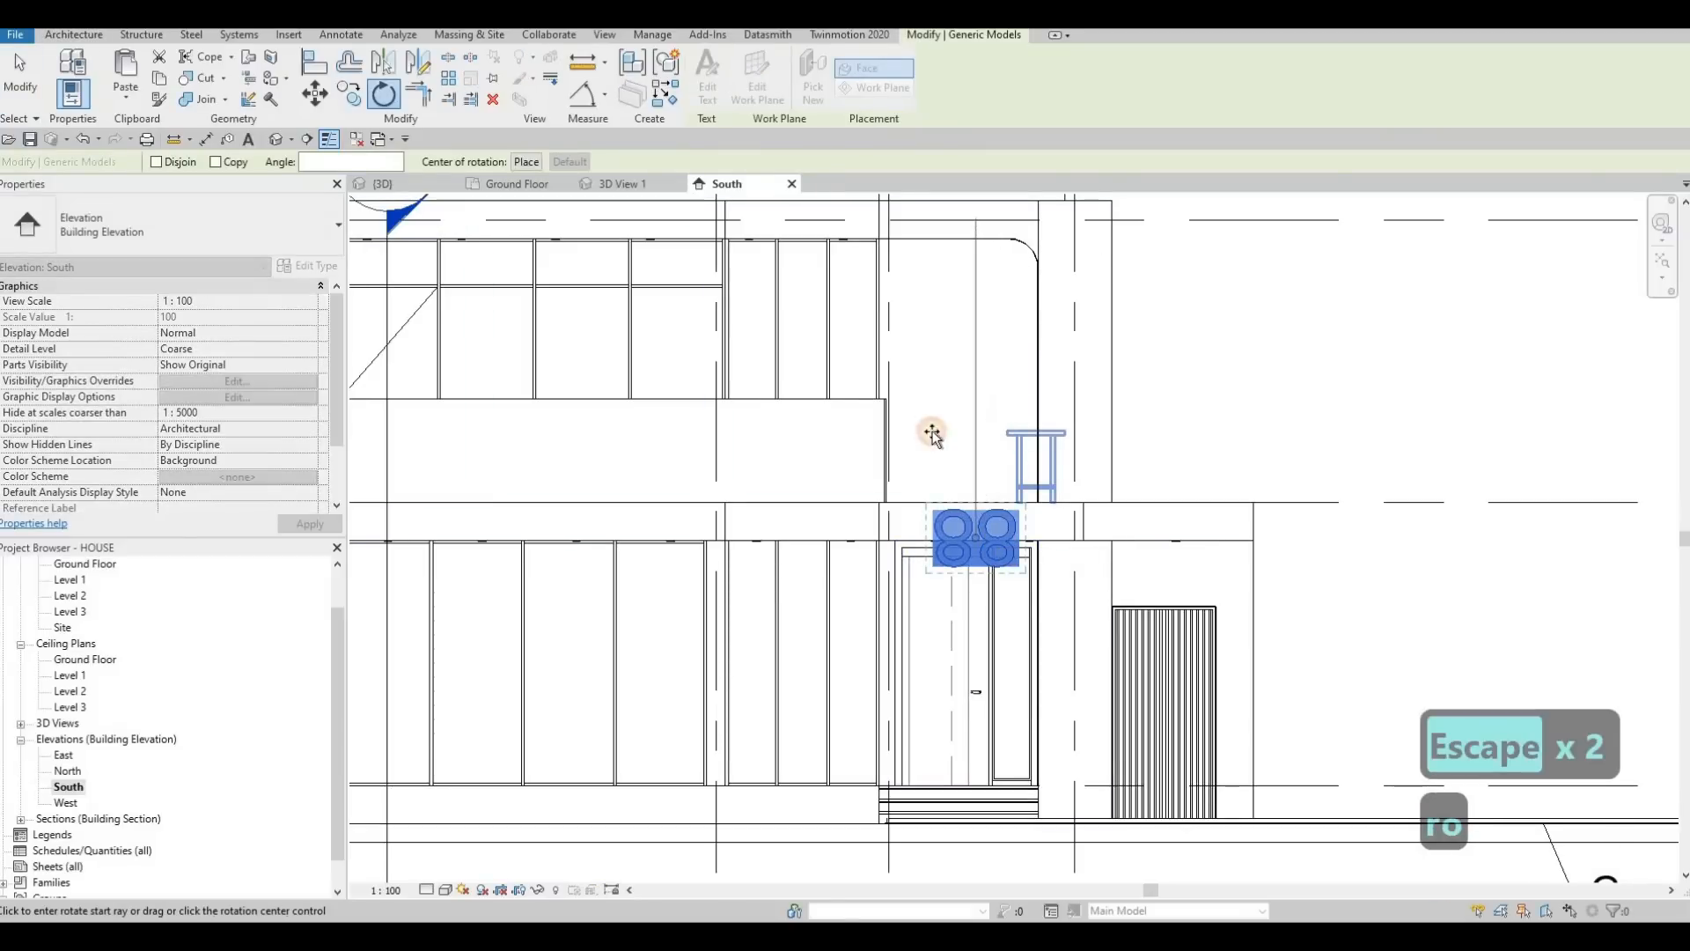
pyautogui.click(933, 433)
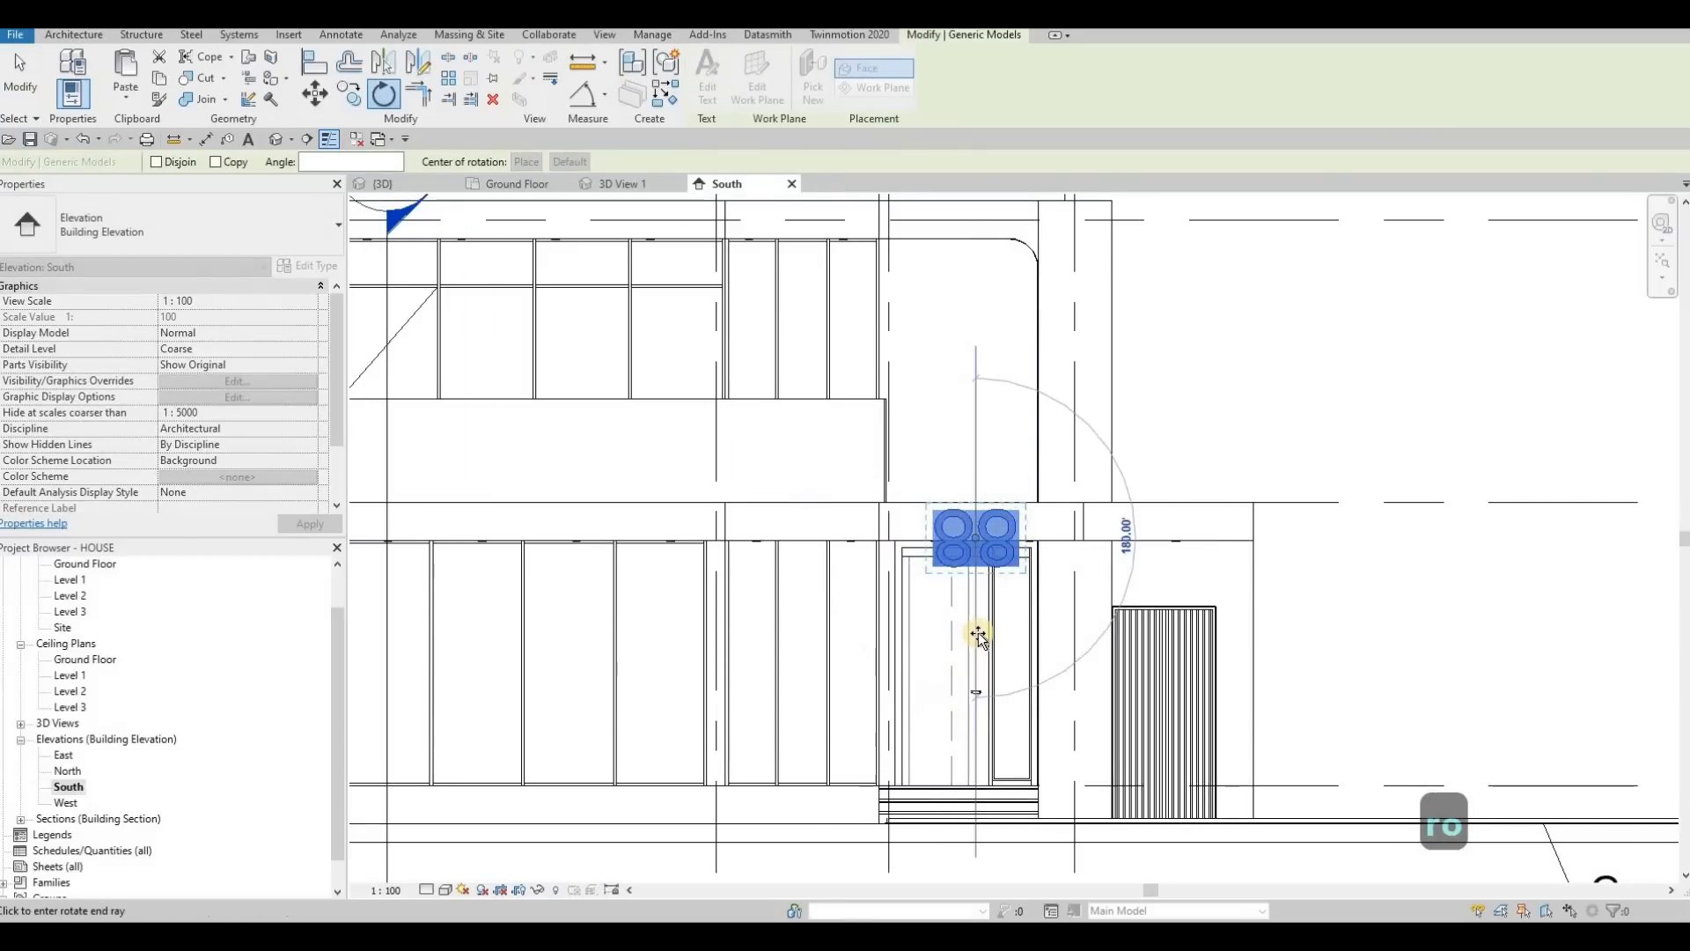
pyautogui.click(1001, 591)
pyautogui.scroll(2, 1004, 523)
pyautogui.press('Escape')
pyautogui.press('Escape')
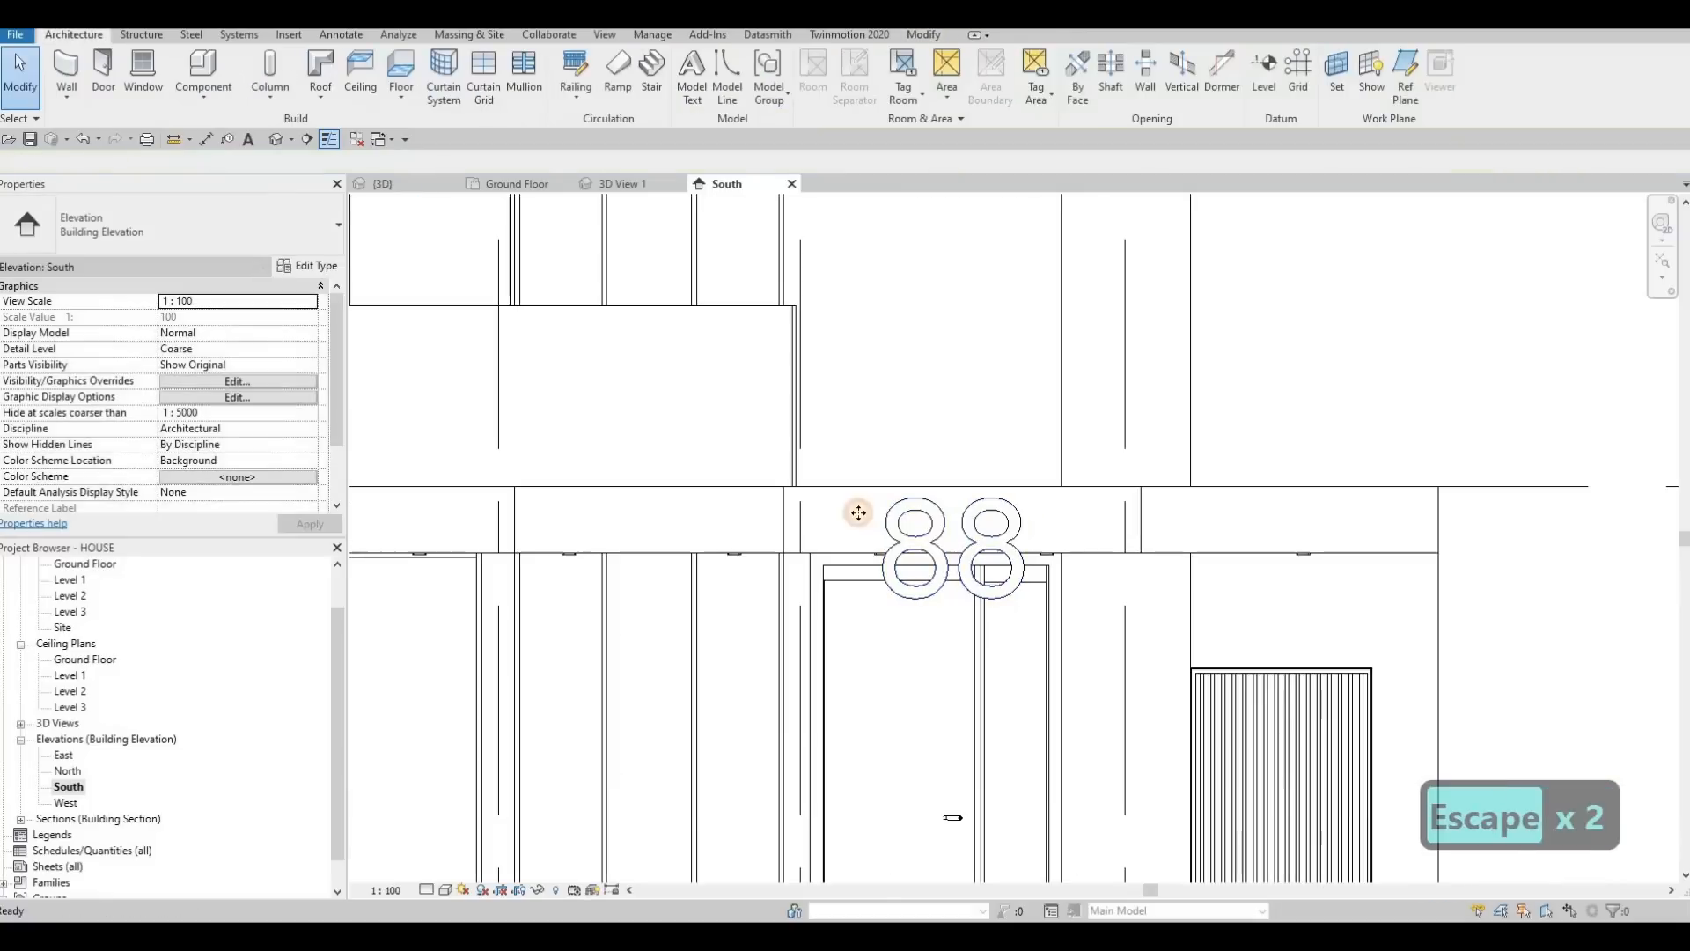
# Set the depth of the 88 model text above the entrance to 25.
pyautogui.hotkey('ctrl', 'Left')
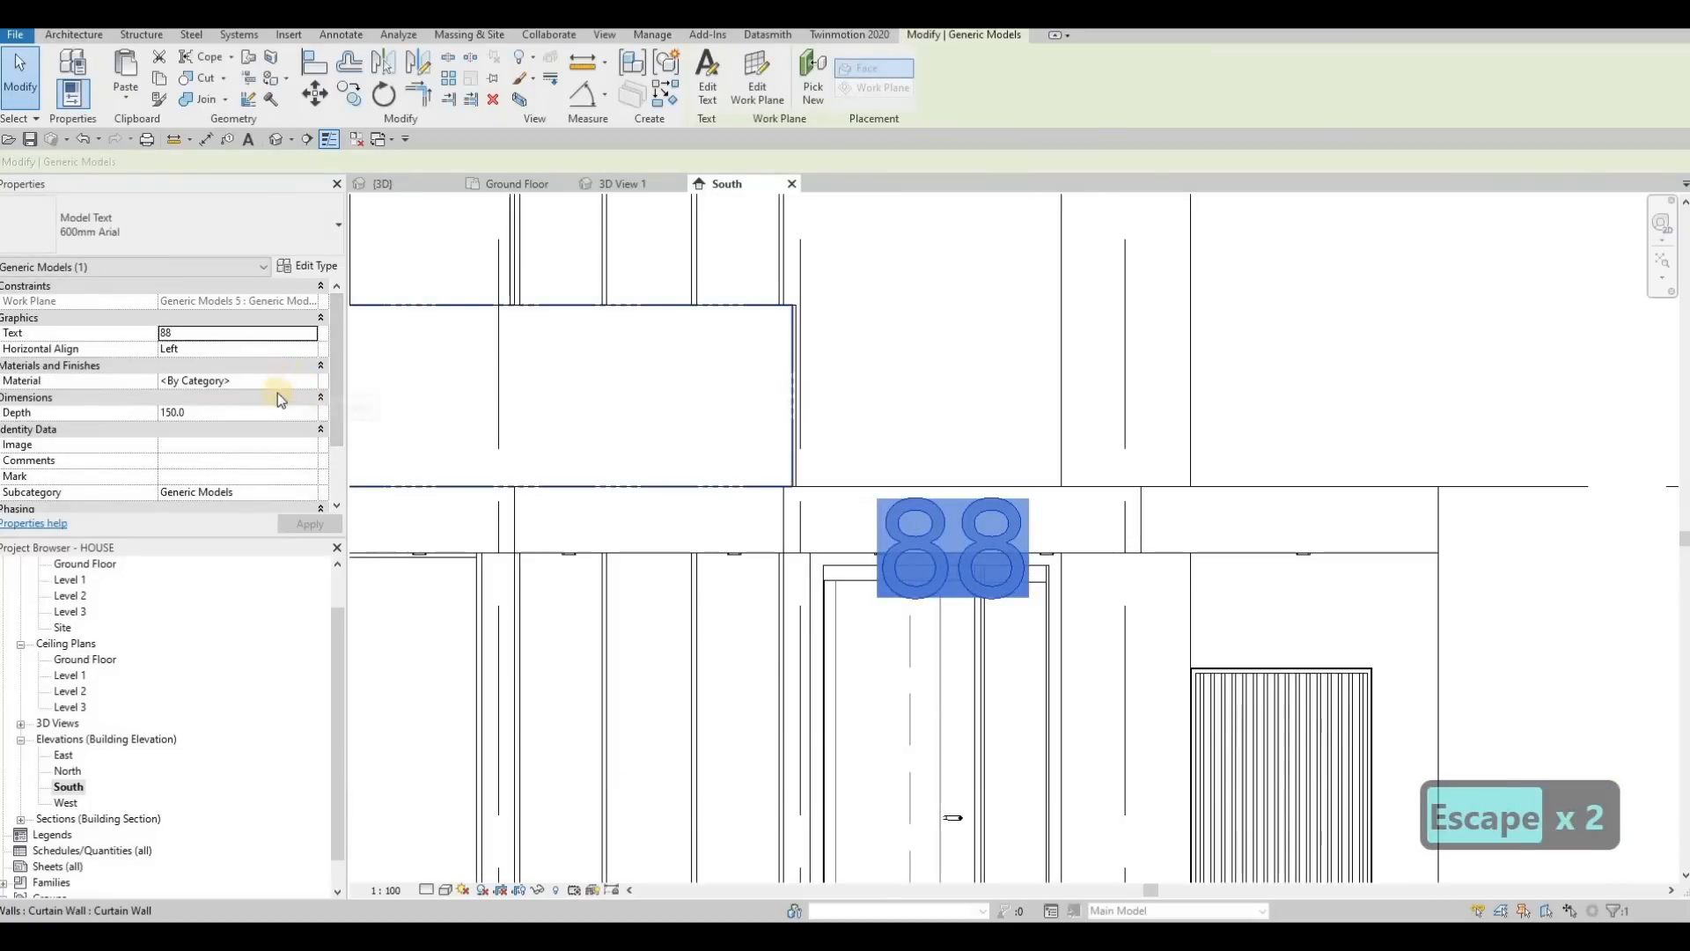
pyautogui.click(232, 411)
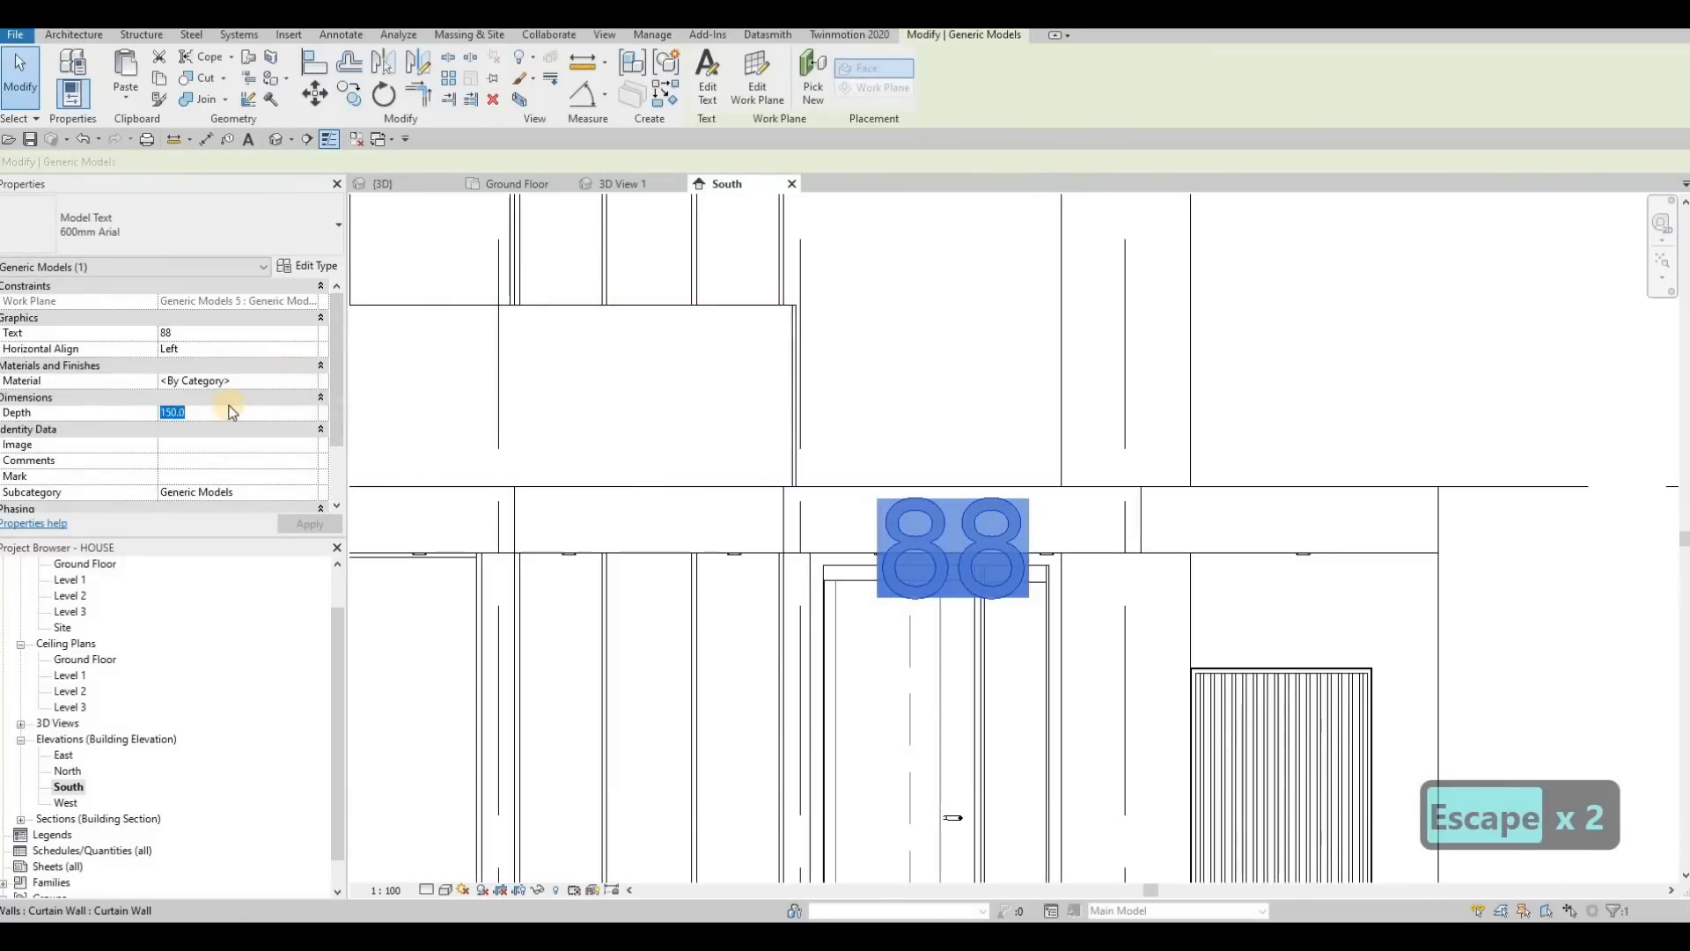
pyautogui.write('25')
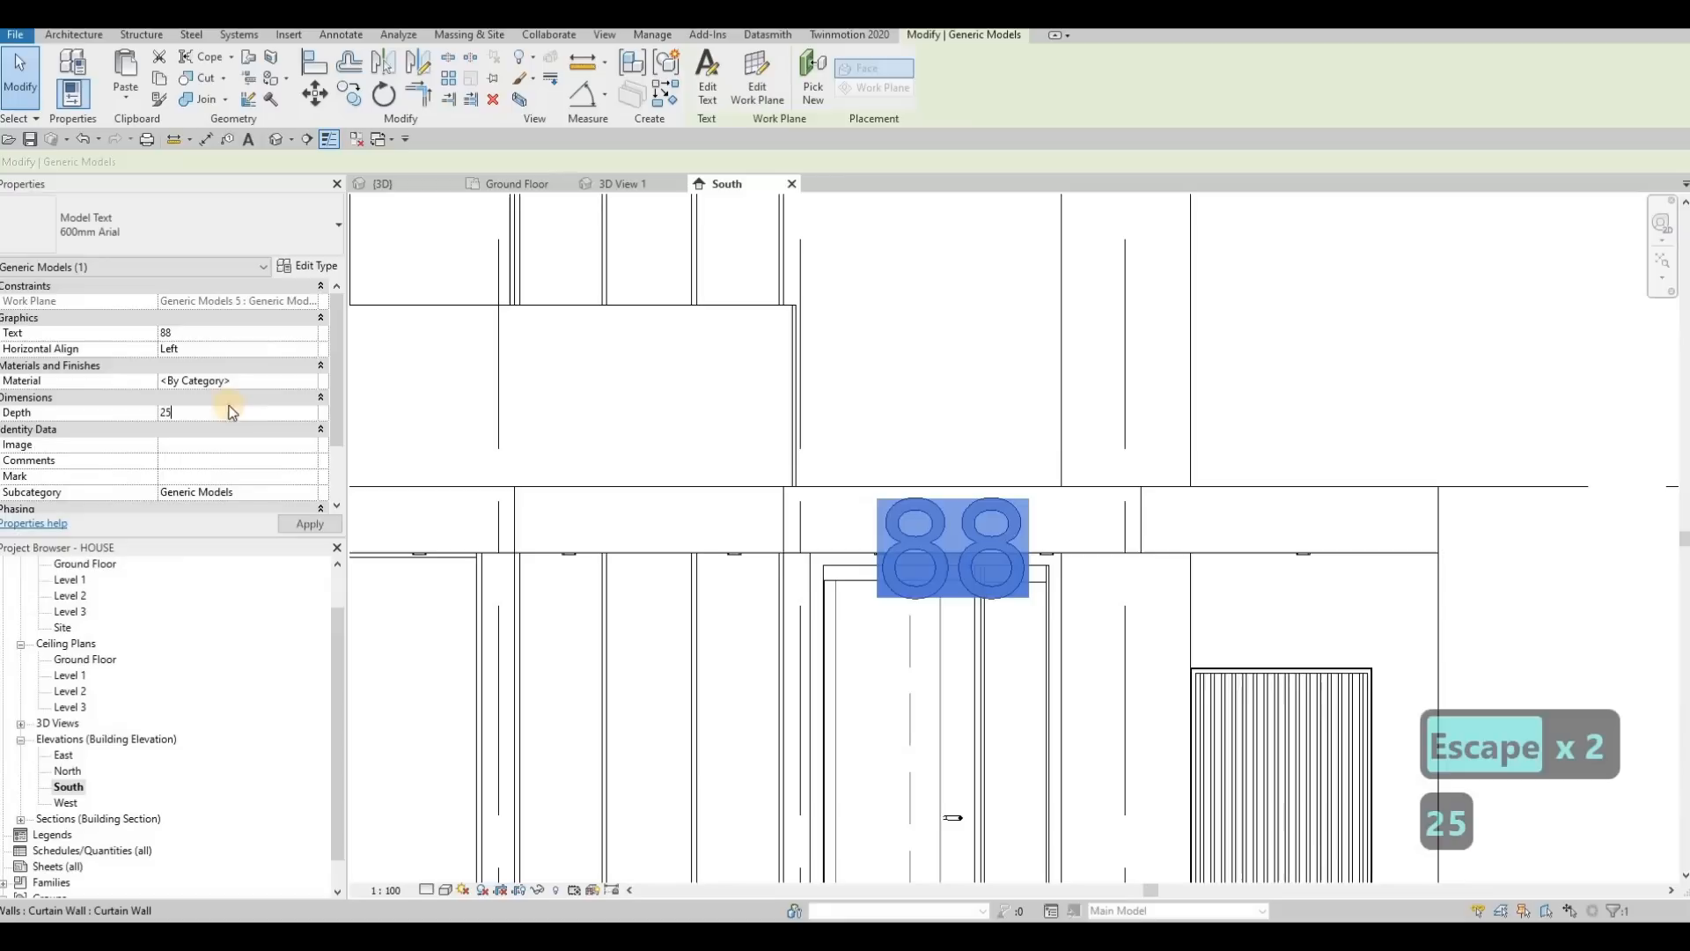
pyautogui.click(309, 384)
# Duplicate the 88 text's 600mm Arial type as a new type named HOUSE NUMBER.
pyautogui.click(316, 267)
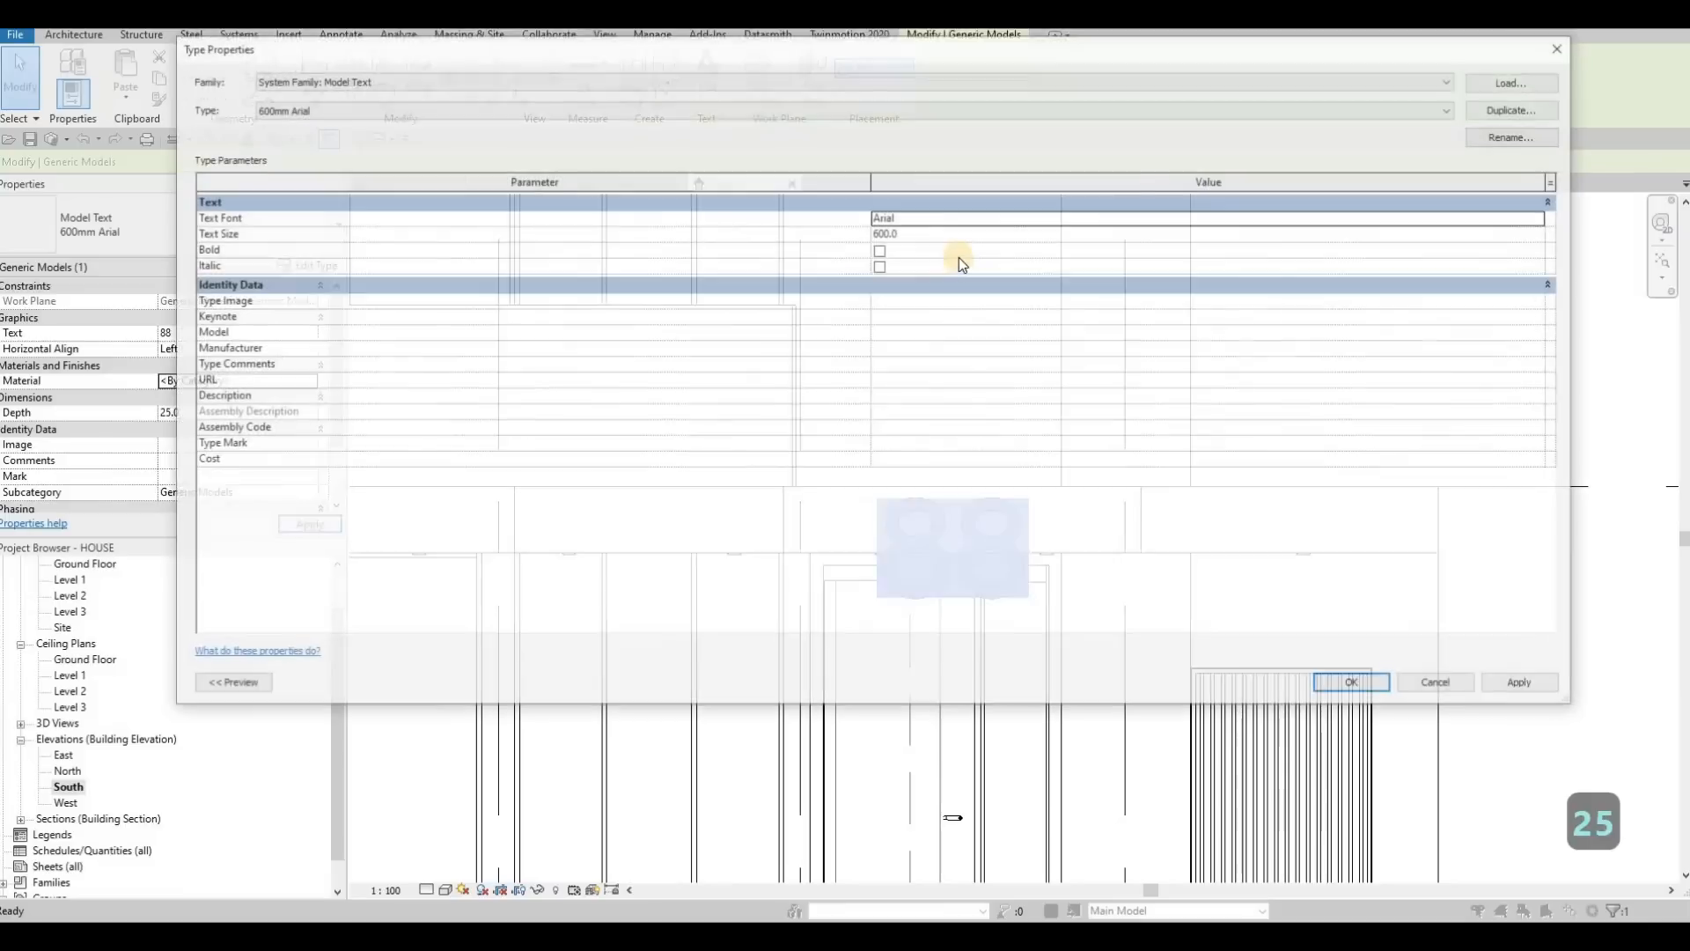
pyautogui.click(942, 234)
pyautogui.doubleClick(941, 234)
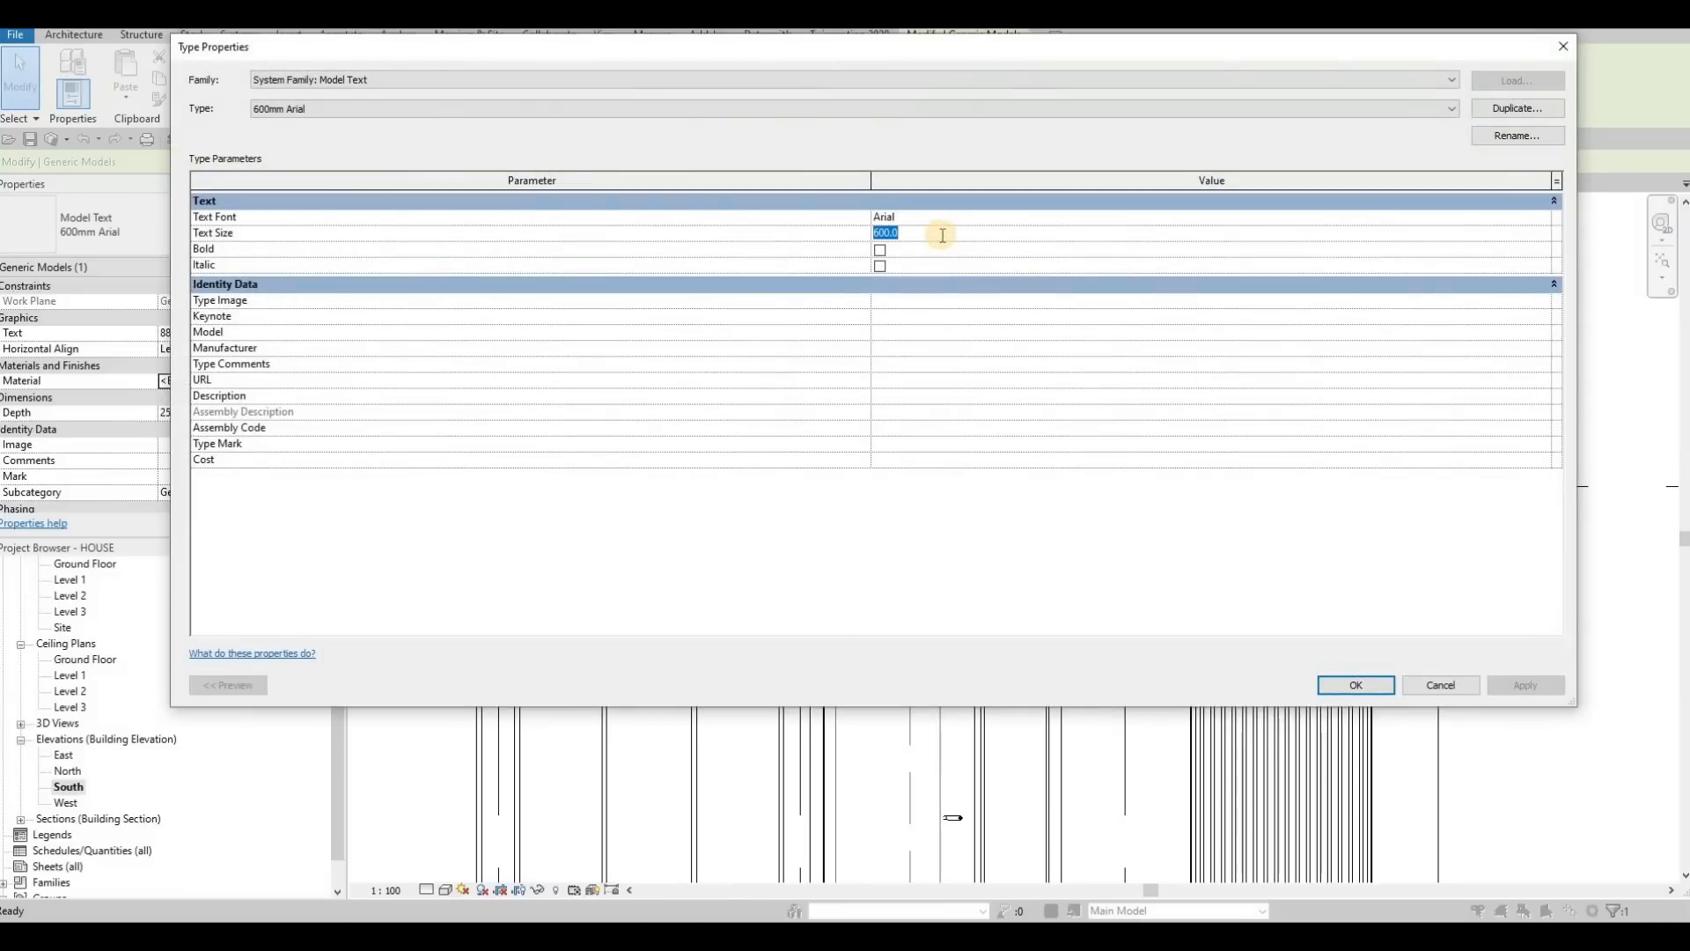
pyautogui.click(1516, 107)
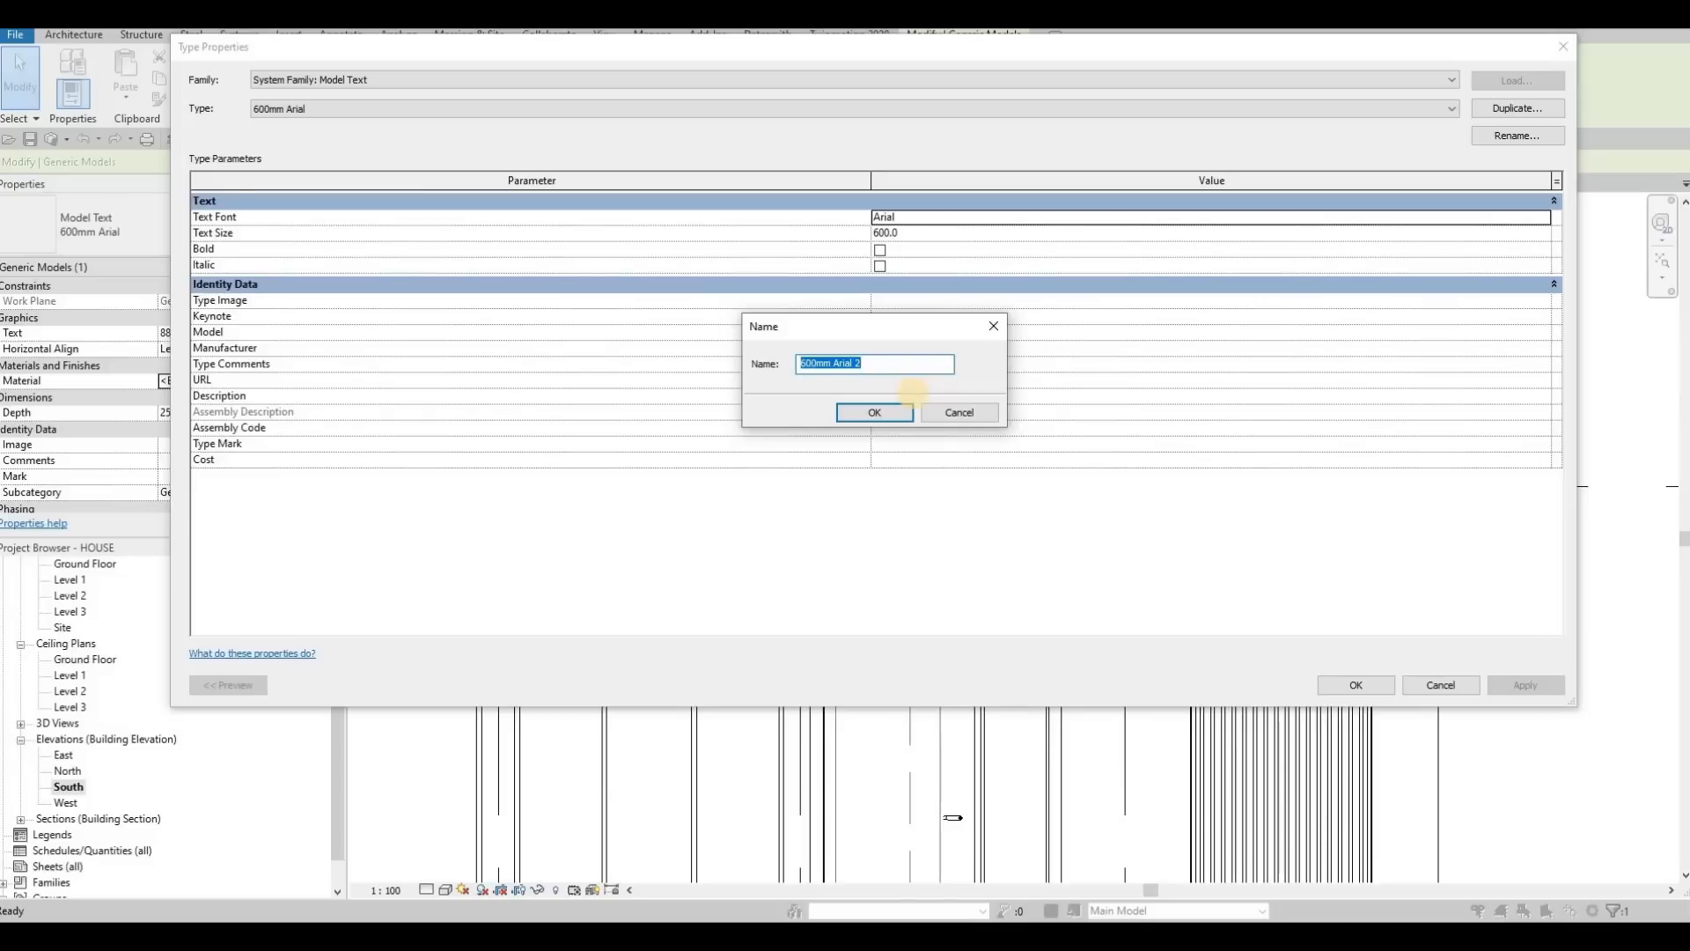
pyautogui.write('HOUSE NUMBE')
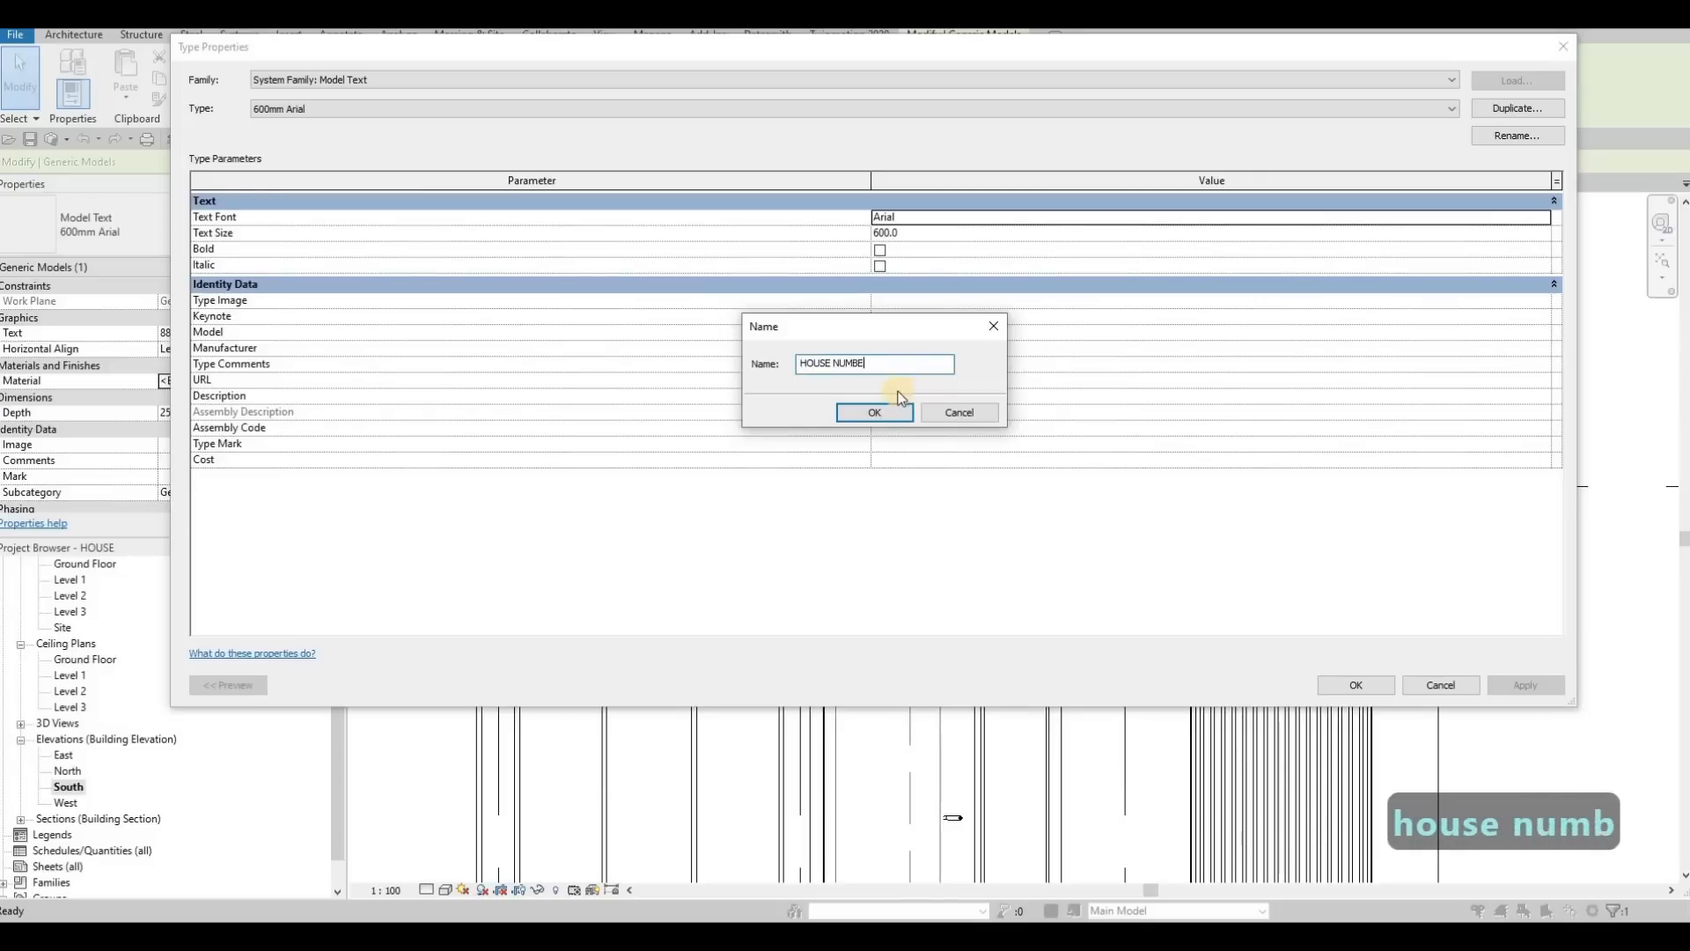
pyautogui.write('R')
pyautogui.click(880, 411)
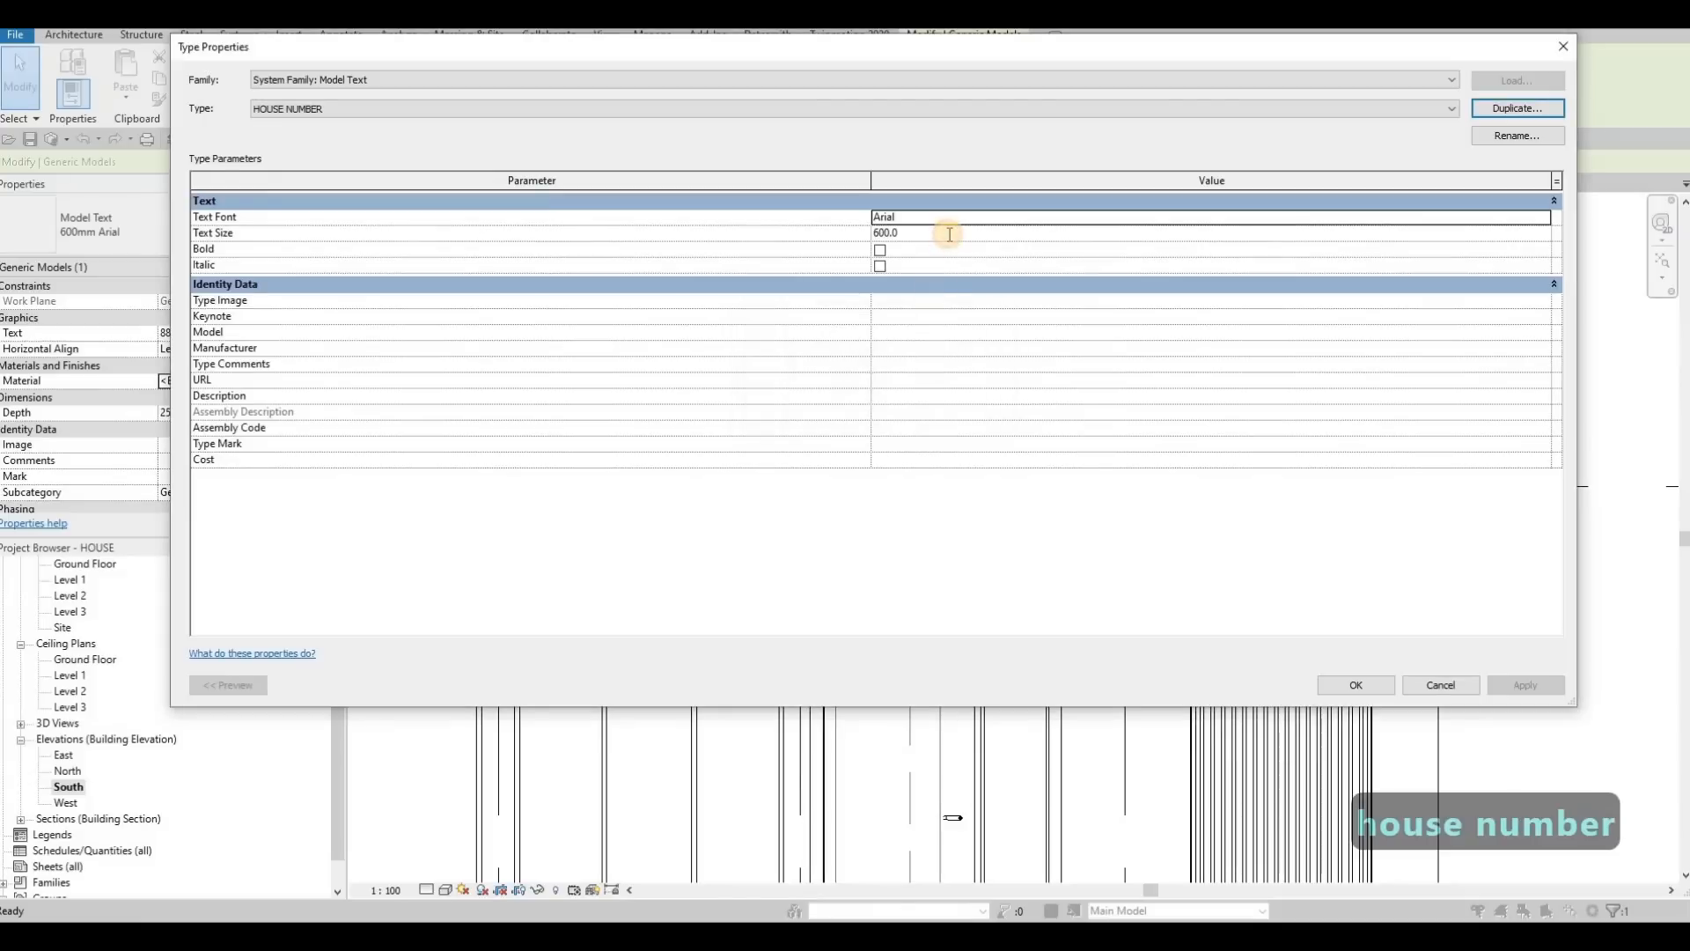
# Set the HOUSE NUMBER type's text size to 300 and move the 88 onto the fascia, just right of the entrance door.
pyautogui.click(949, 234)
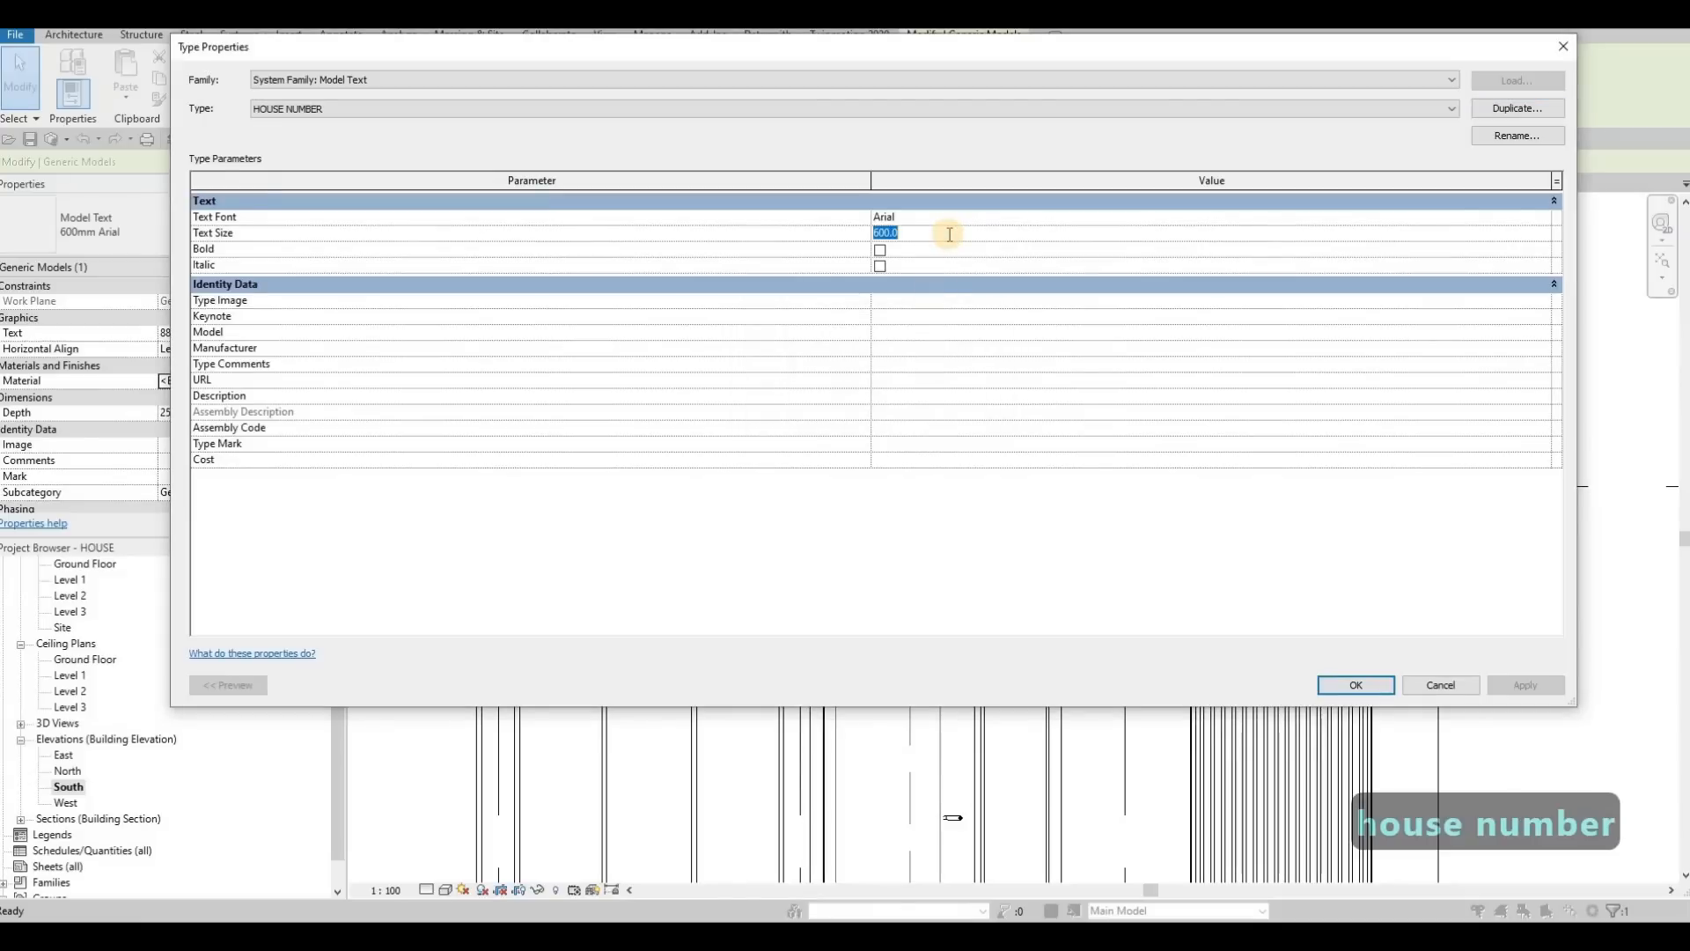
pyautogui.write('300')
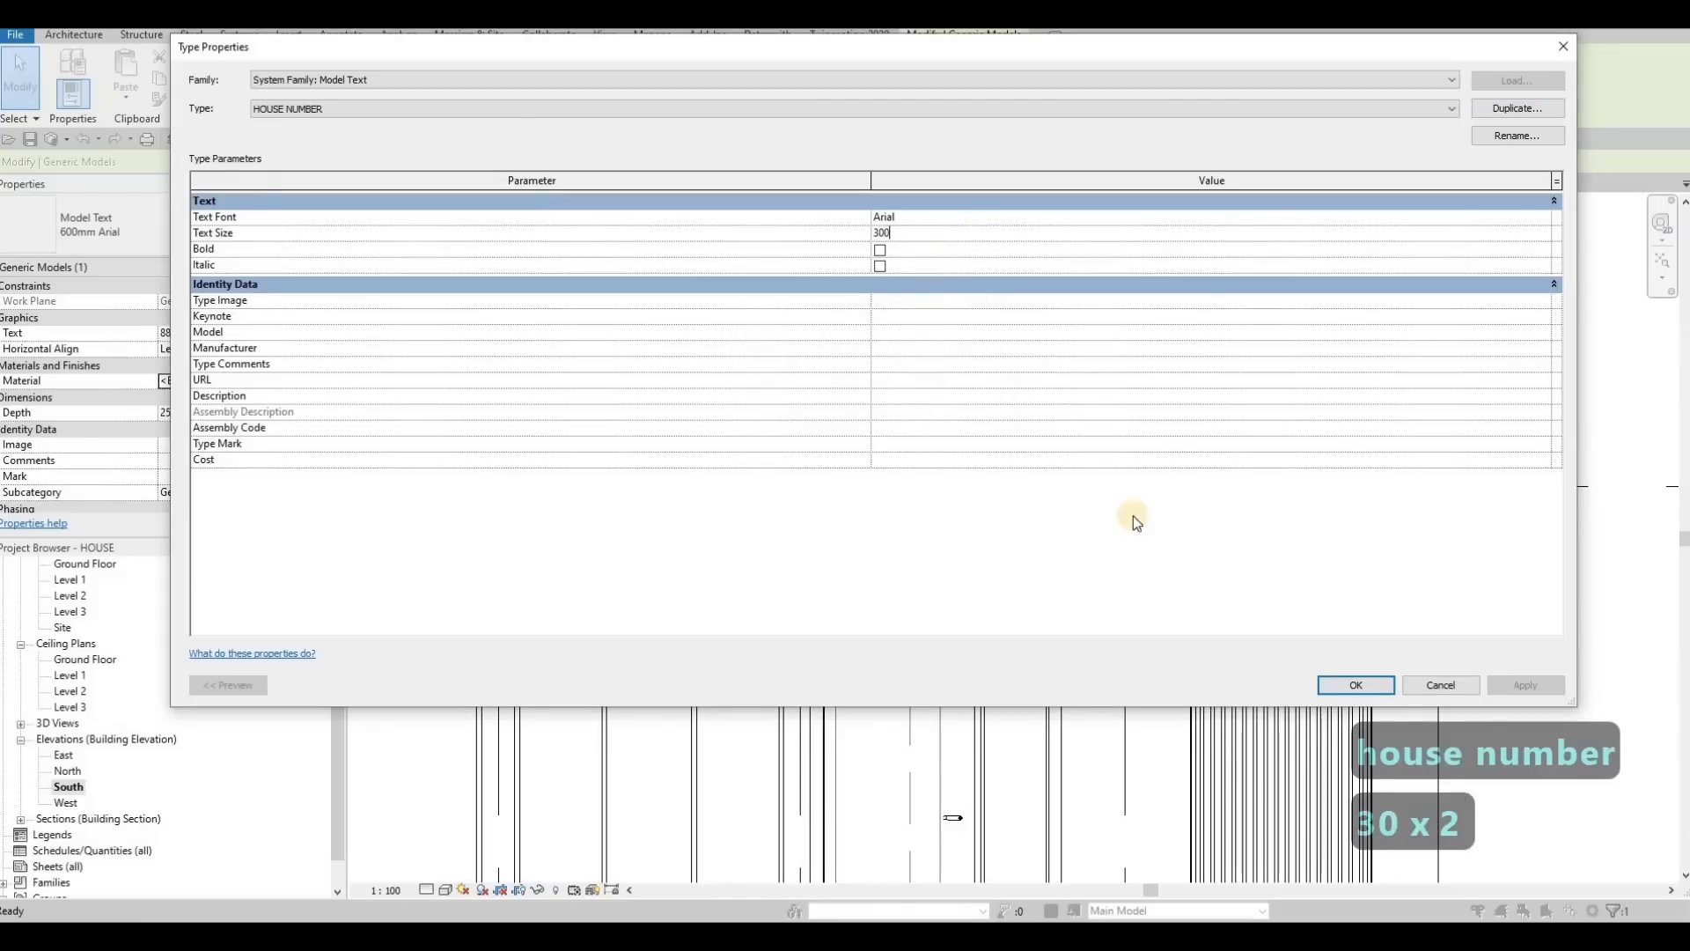
pyautogui.click(1358, 683)
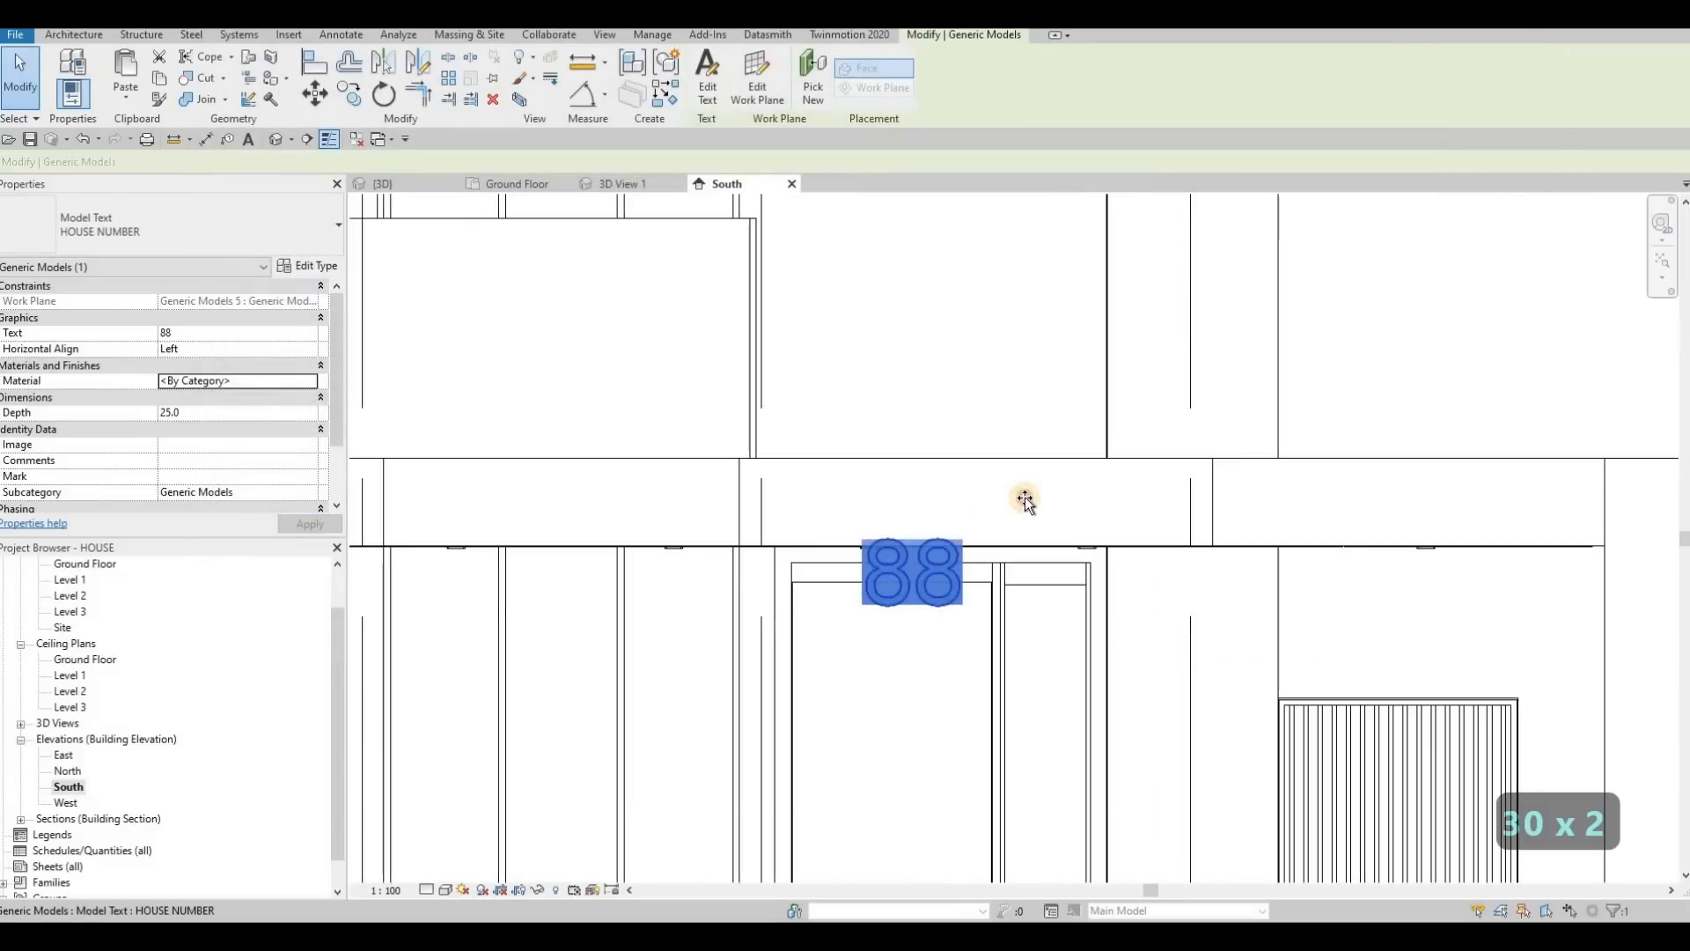
pyautogui.moveTo(1025, 499); pyautogui.dragTo(1136, 497)
# Assign the Aluminum 7075 material from the AEC Materials Metal category to the 88 model text and deselect it.
pyautogui.click(310, 382)
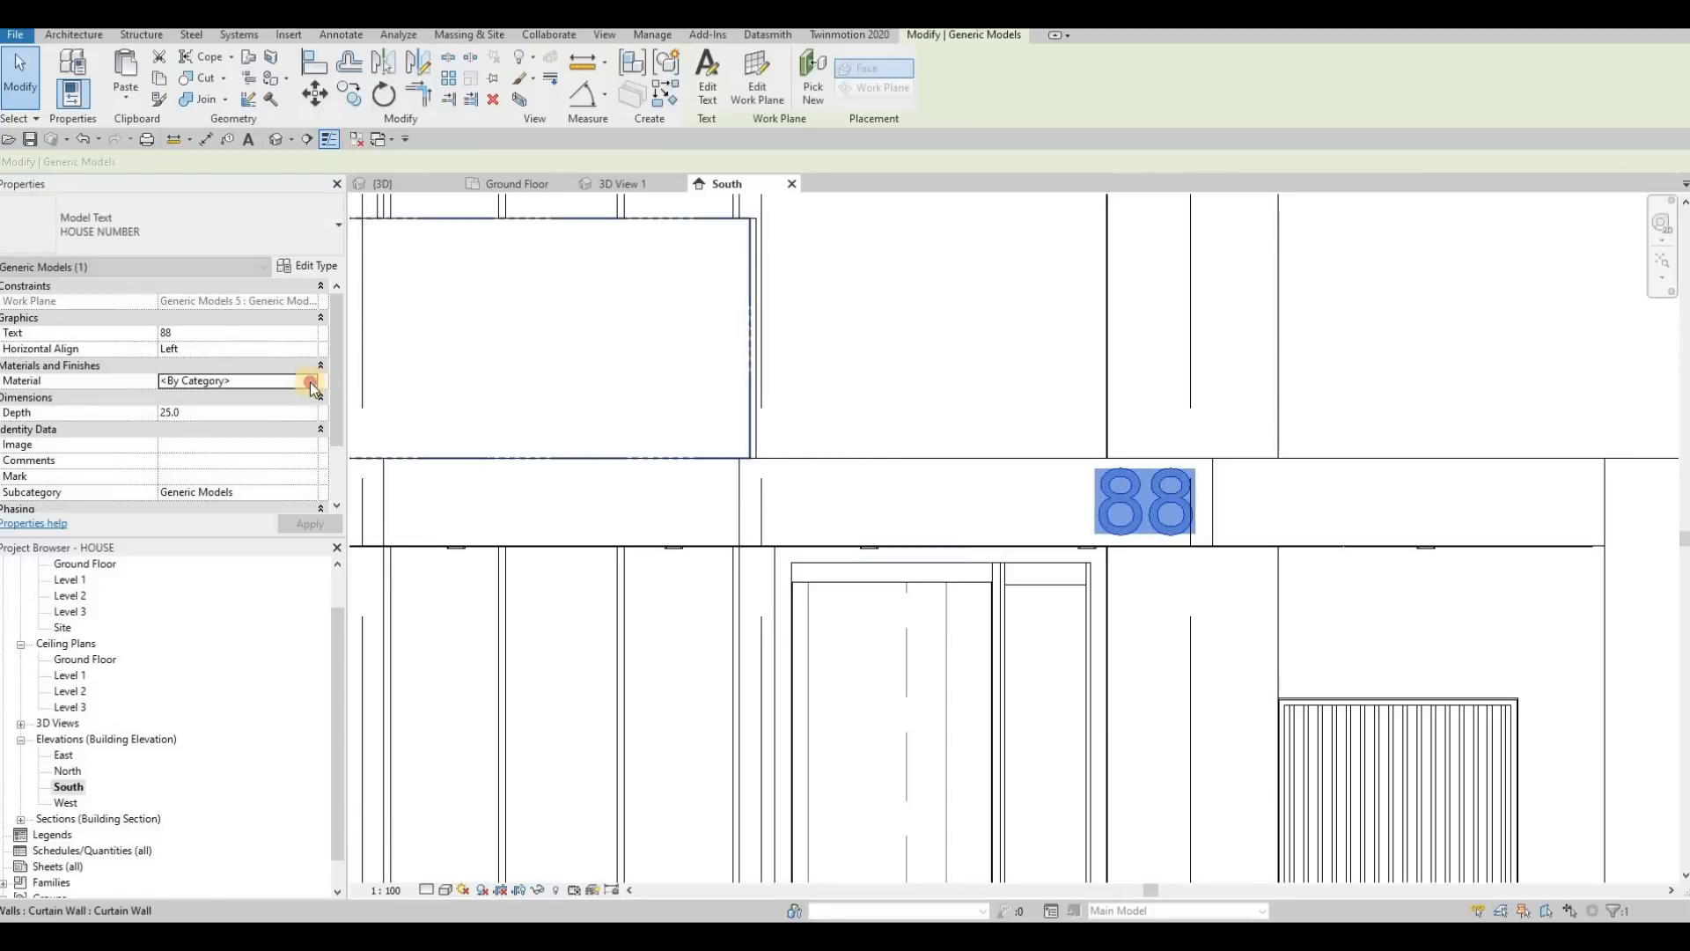
pyautogui.click(309, 382)
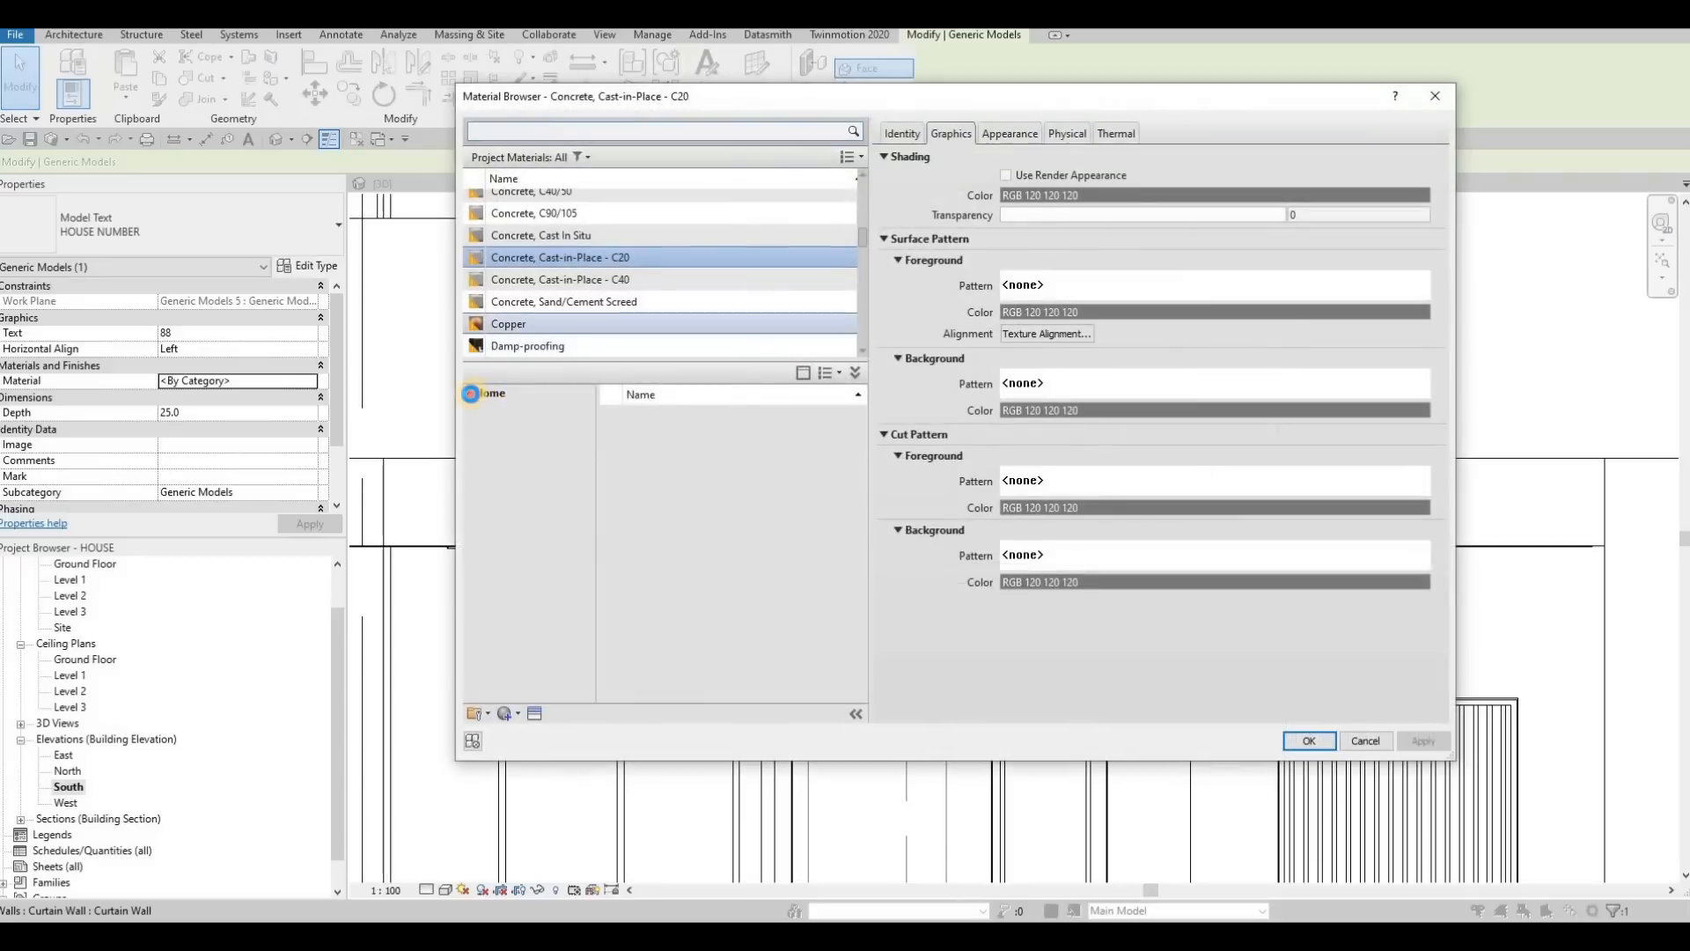
pyautogui.click(470, 394)
pyautogui.click(473, 429)
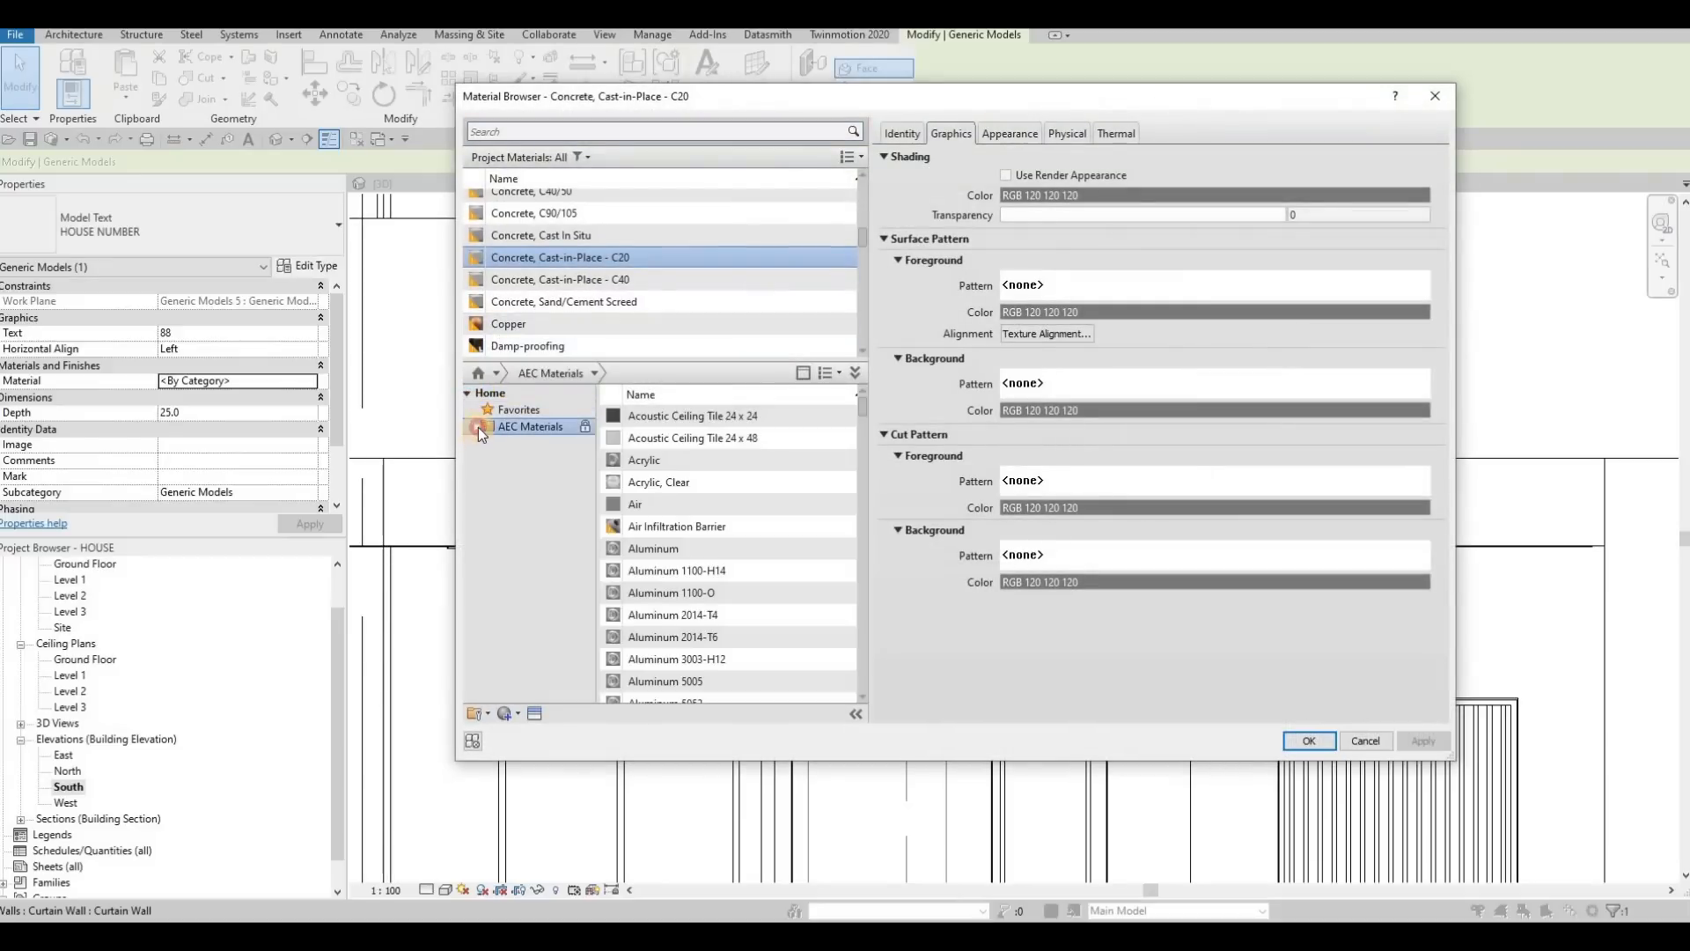
pyautogui.click(478, 426)
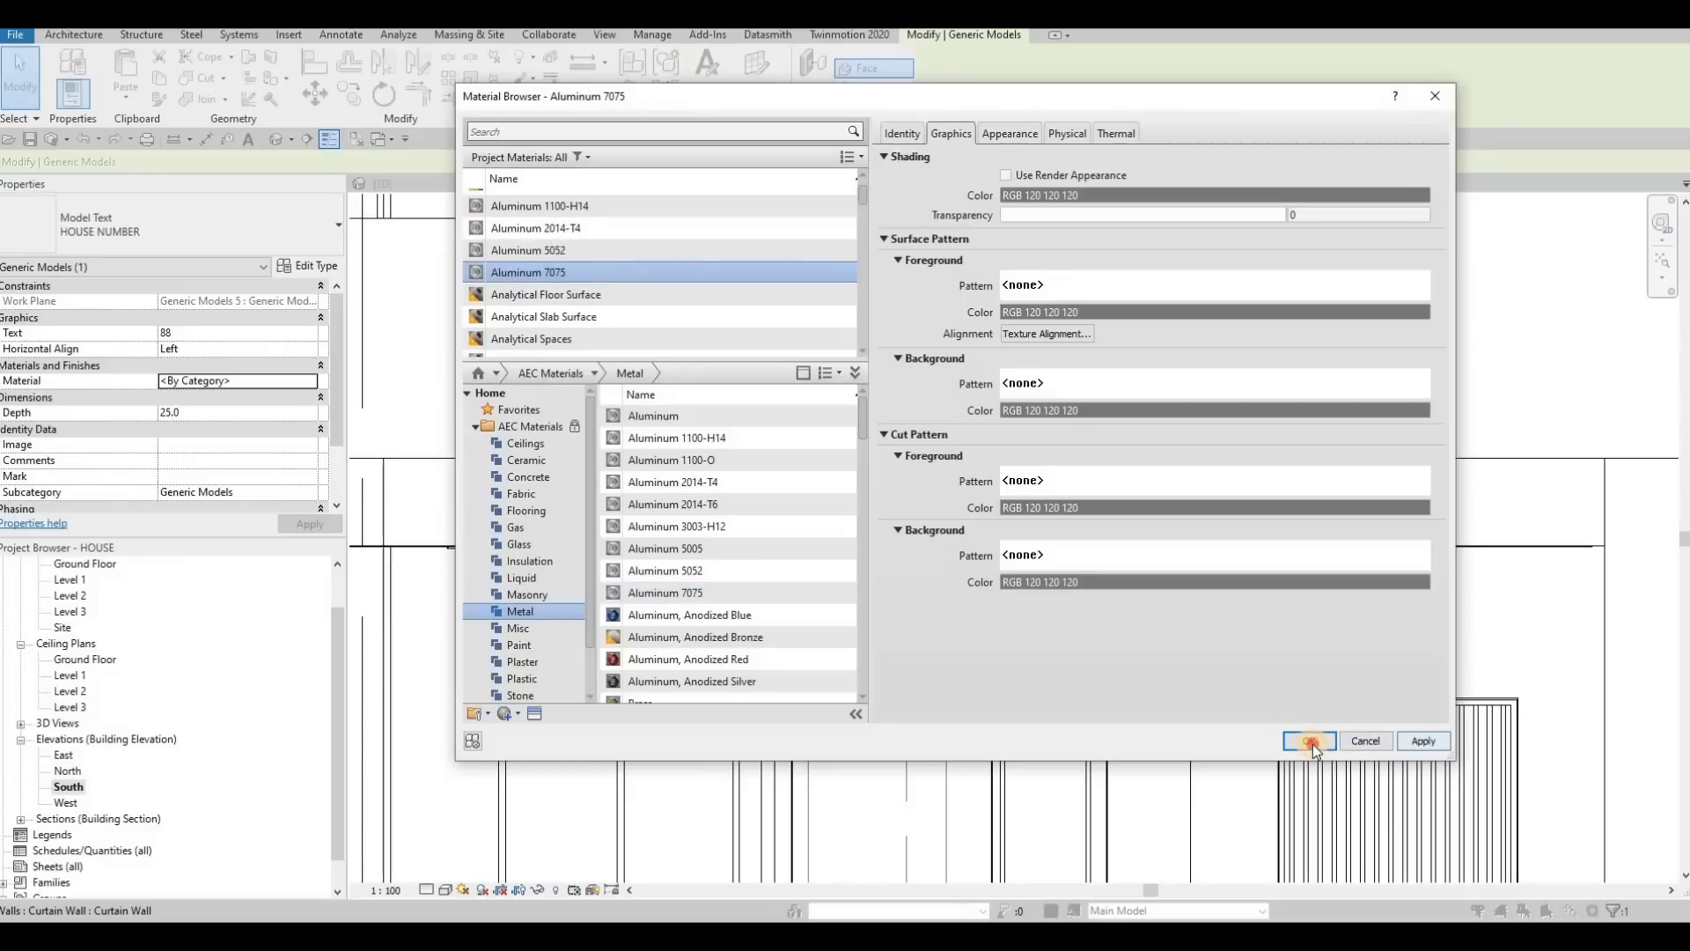
pyautogui.press('Return')
pyautogui.scroll(3, 1056, 616)
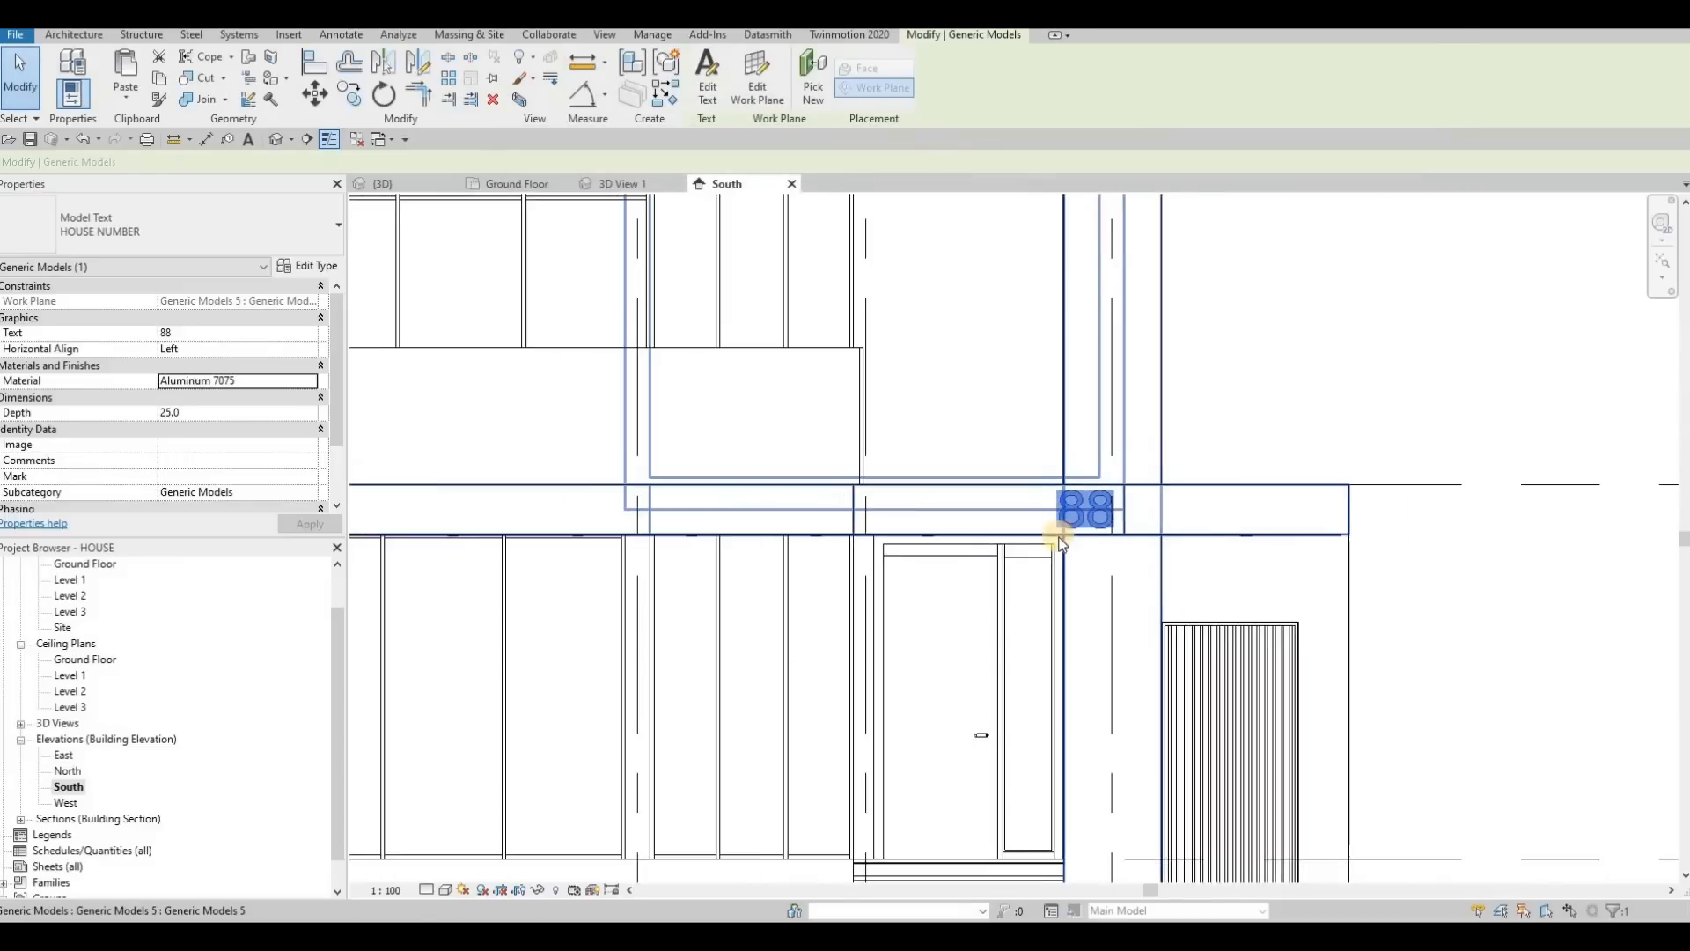
pyautogui.press('Escape')
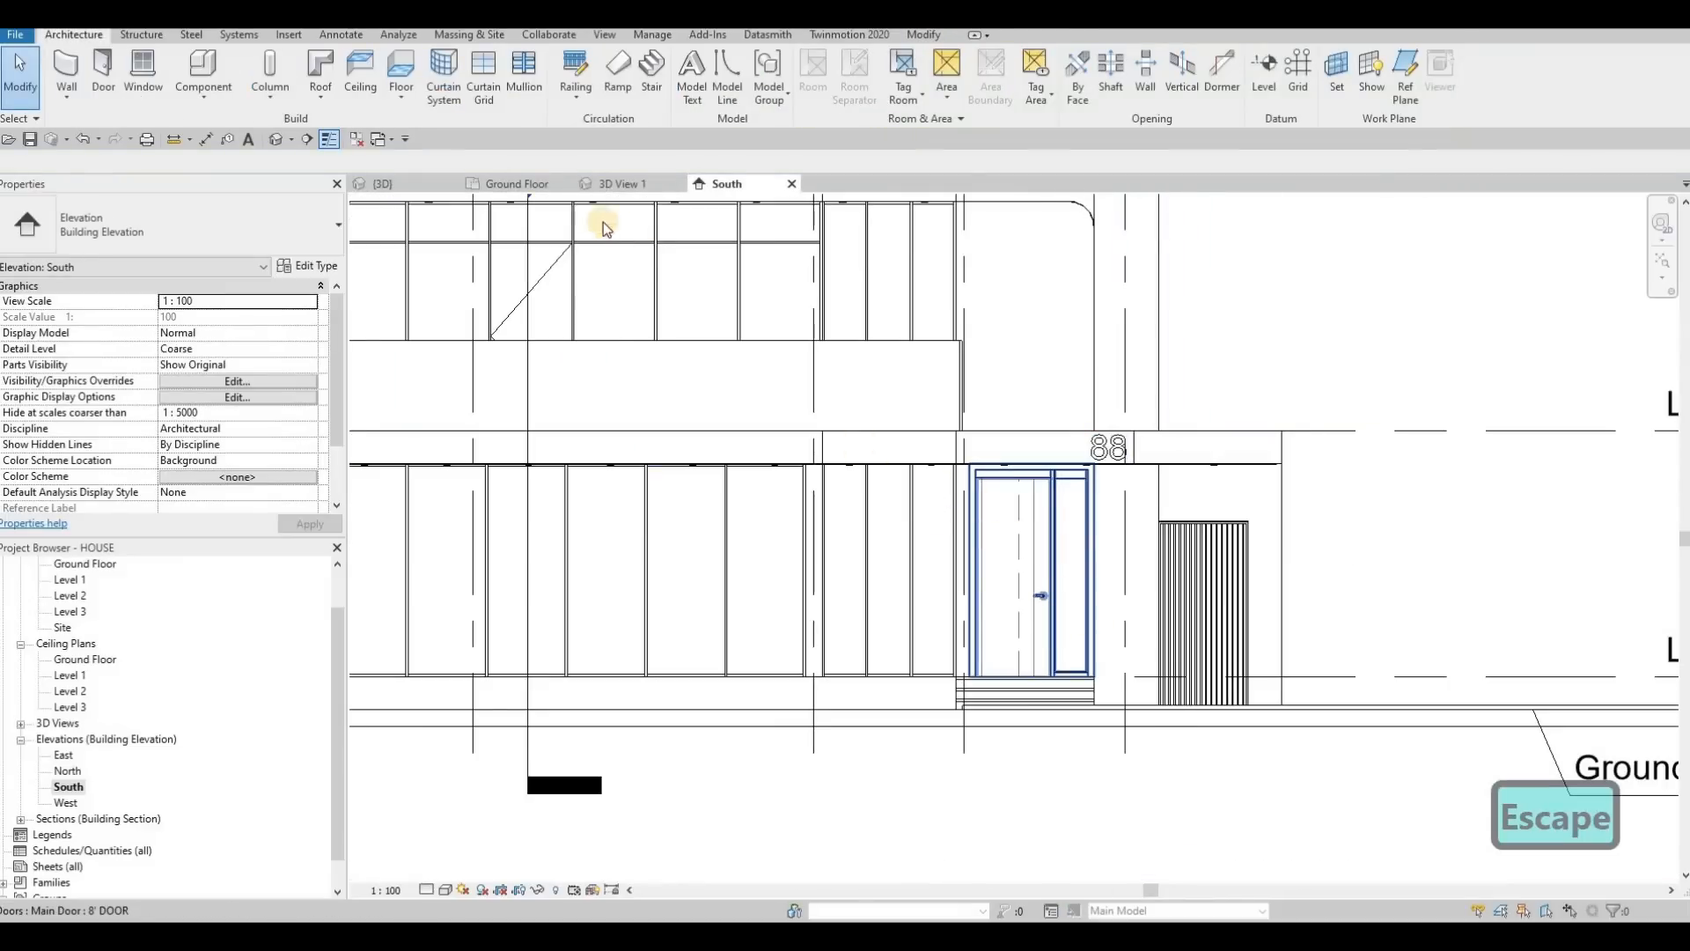
# Return to the 3D View 1 perspective and make it the project's starting view.
pyautogui.click(608, 184)
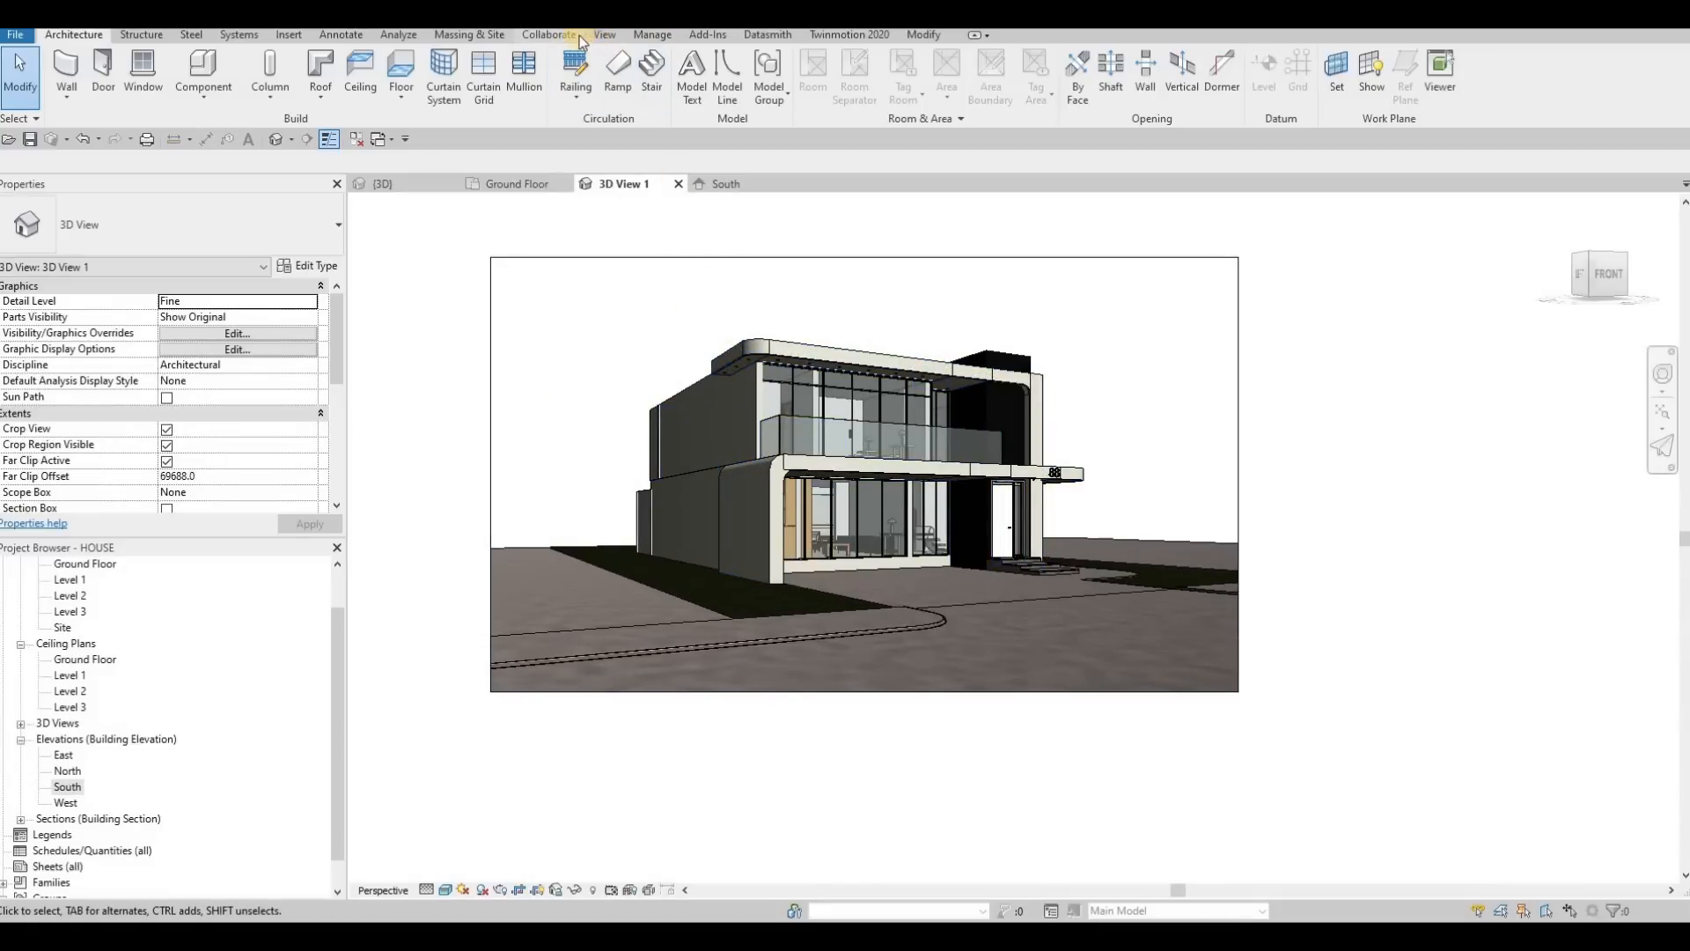
pyautogui.click(651, 35)
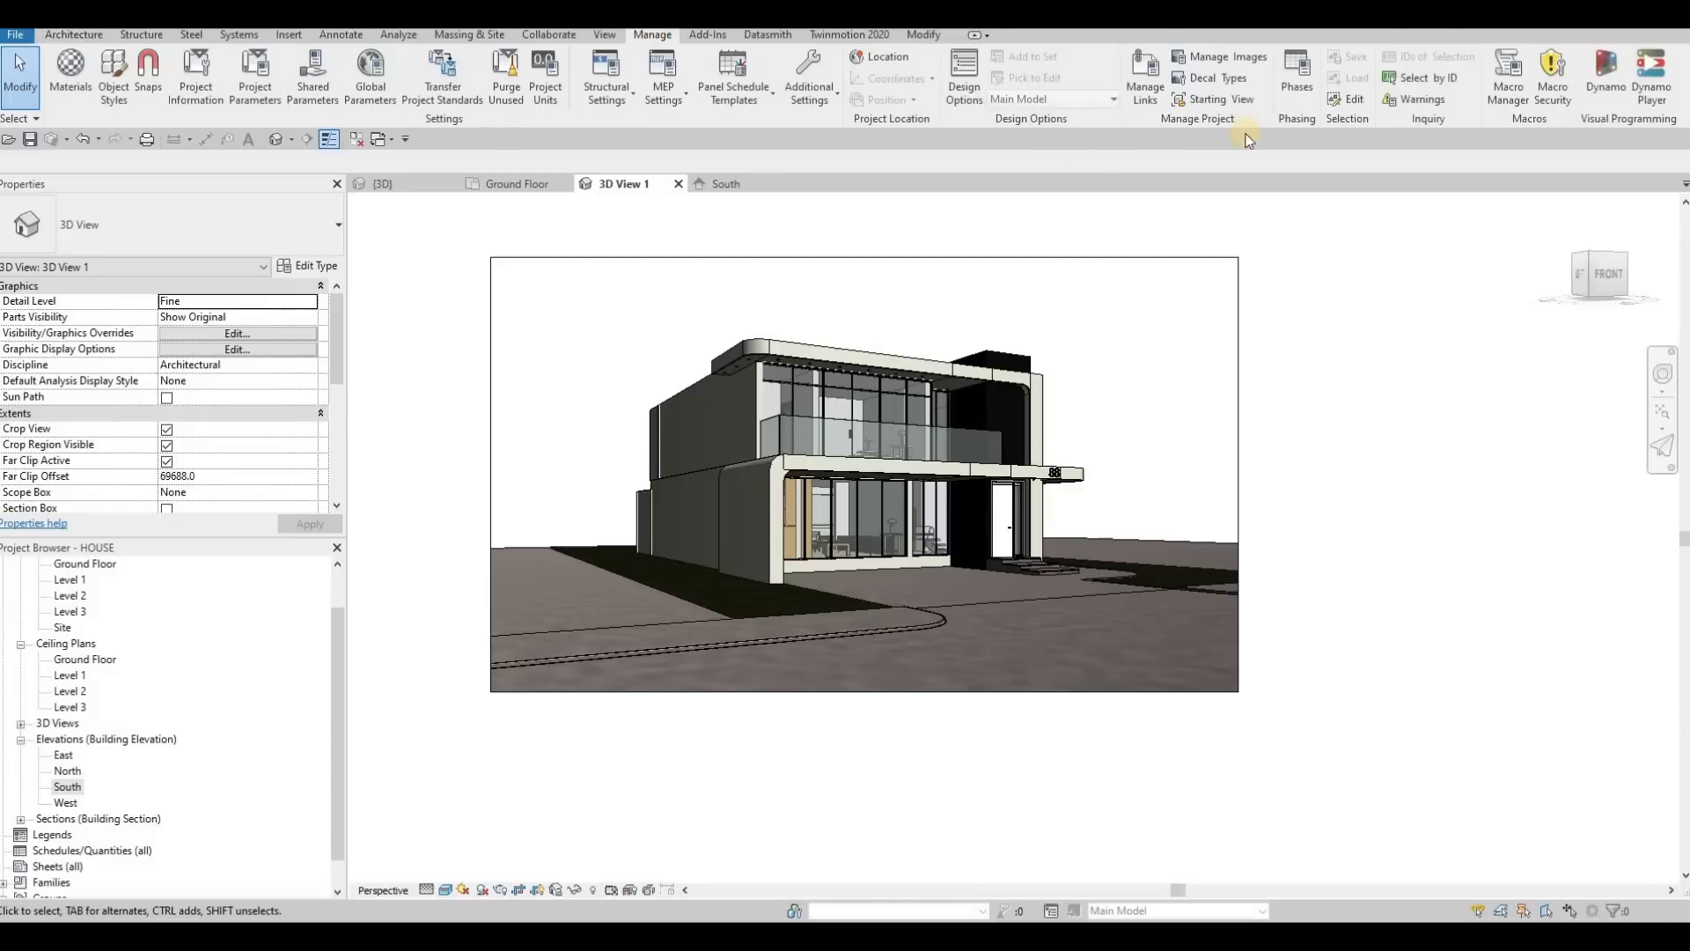
pyautogui.click(1255, 103)
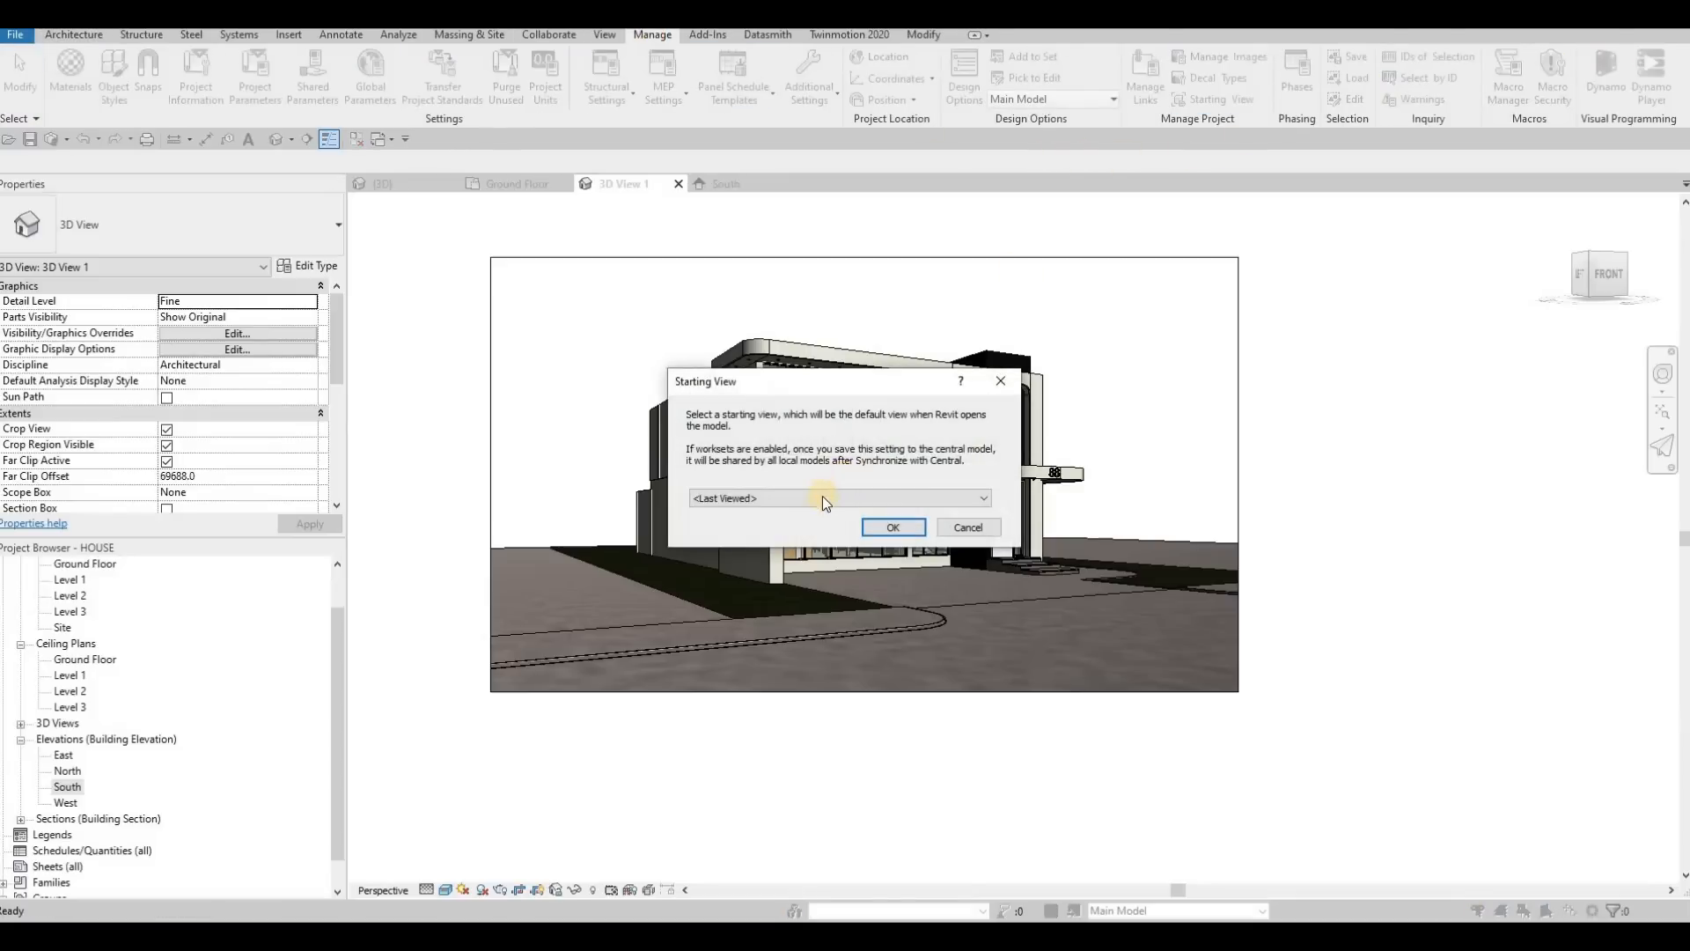
pyautogui.click(822, 496)
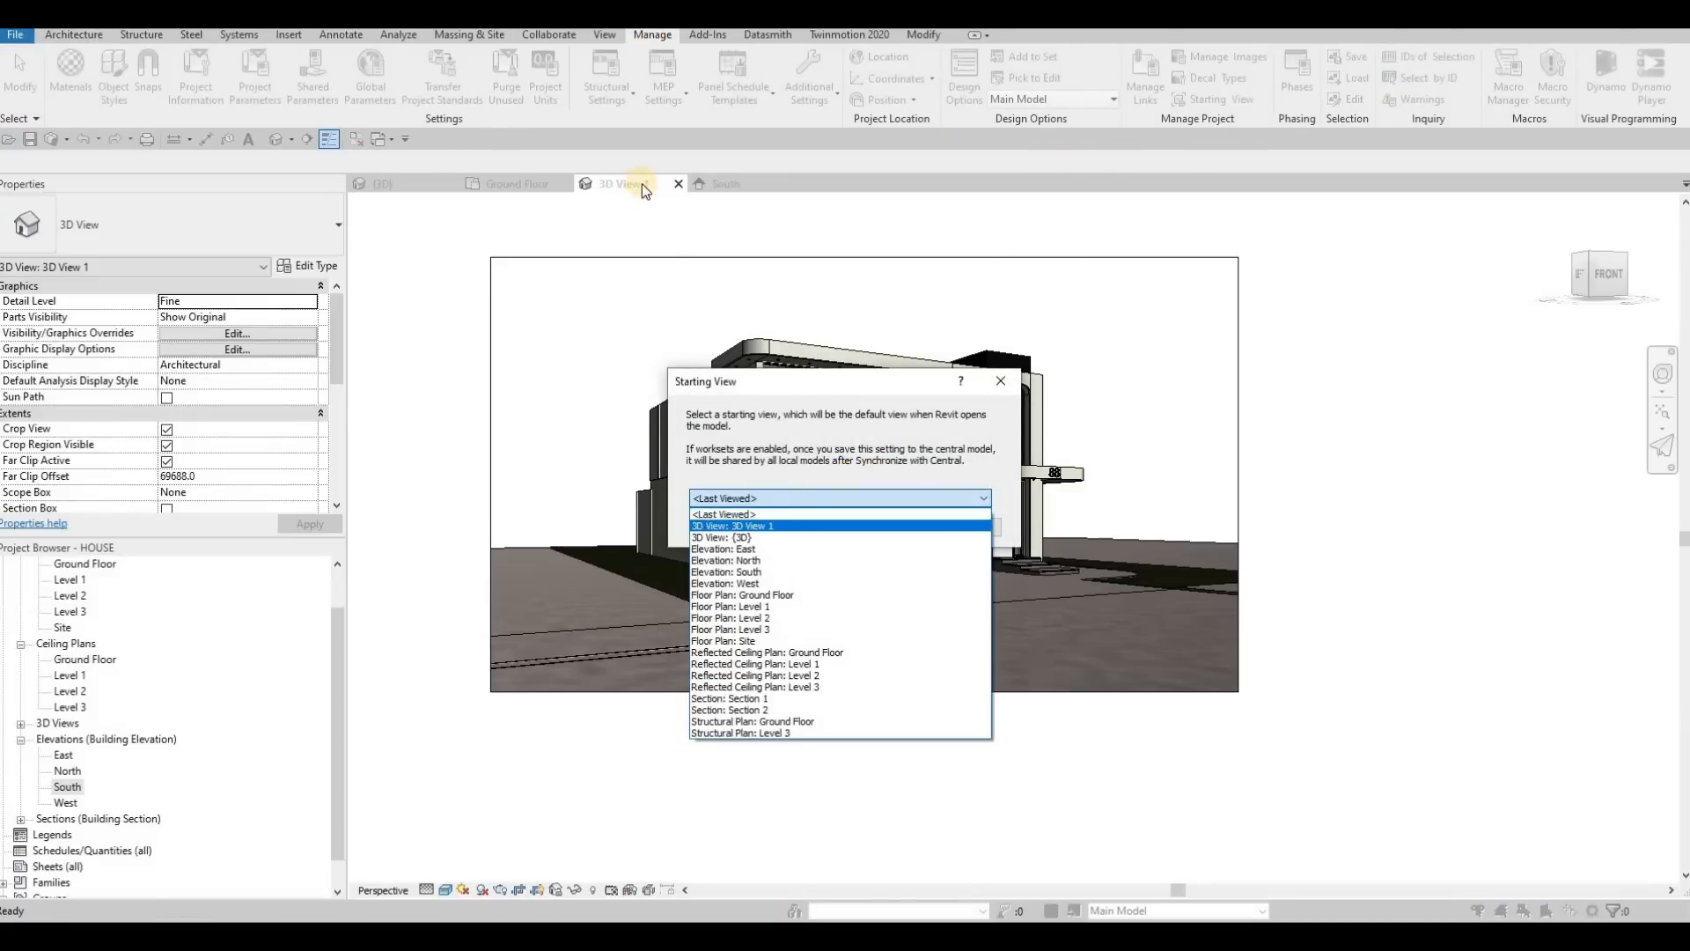
pyautogui.click(788, 525)
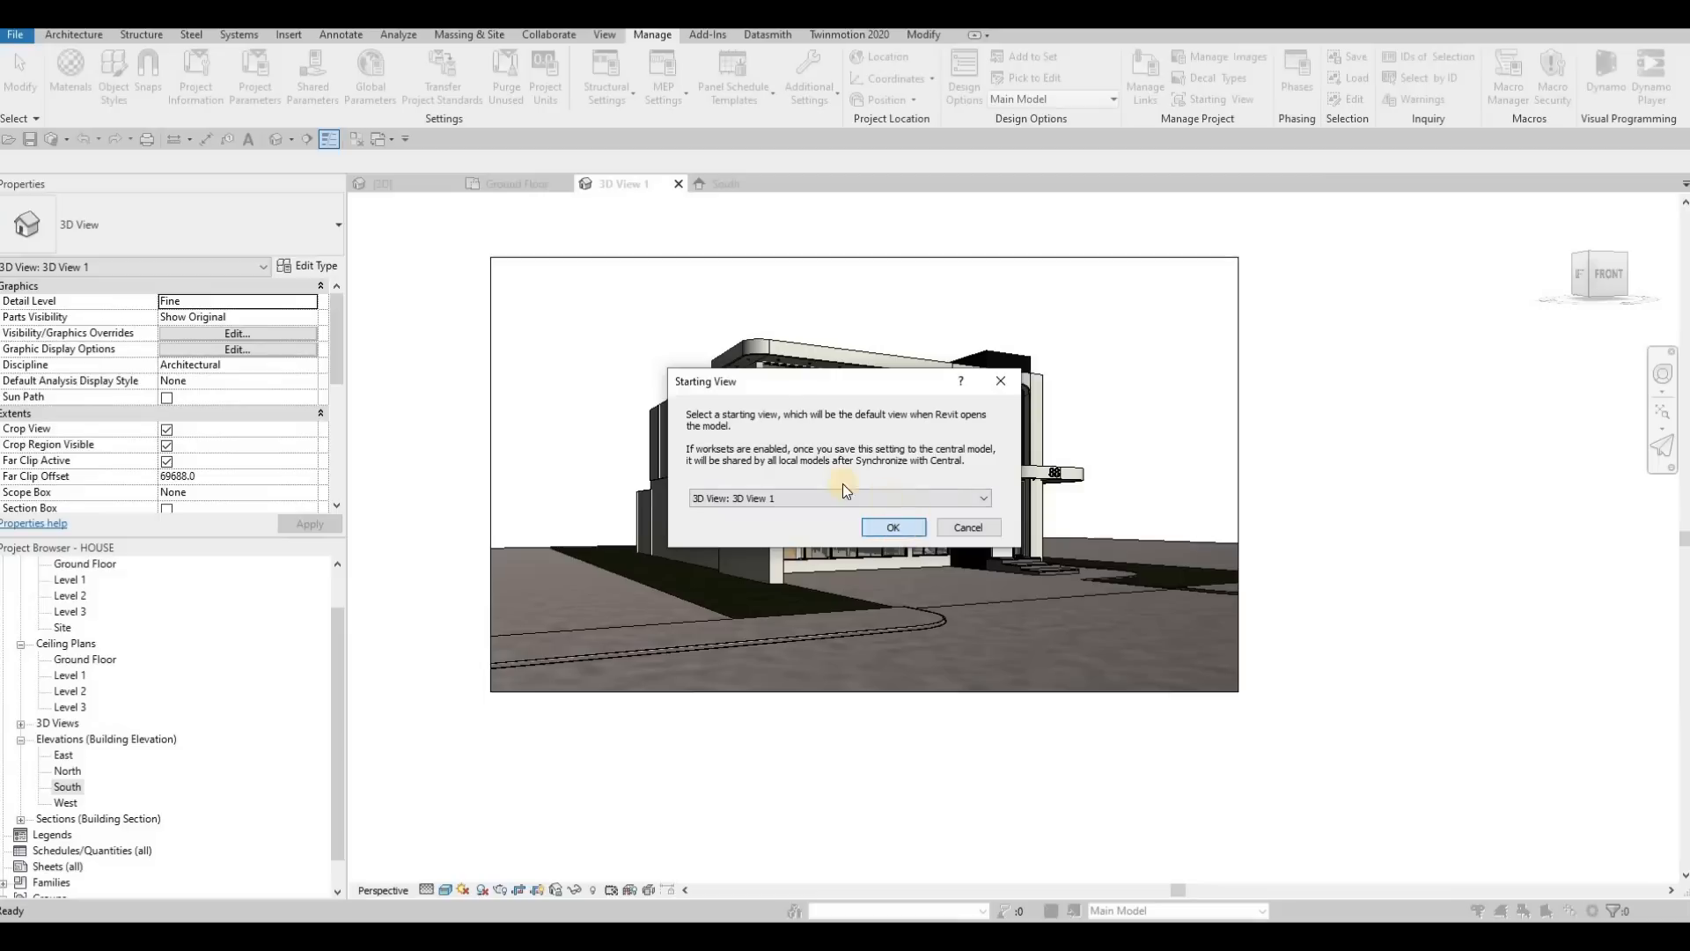
pyautogui.click(892, 526)
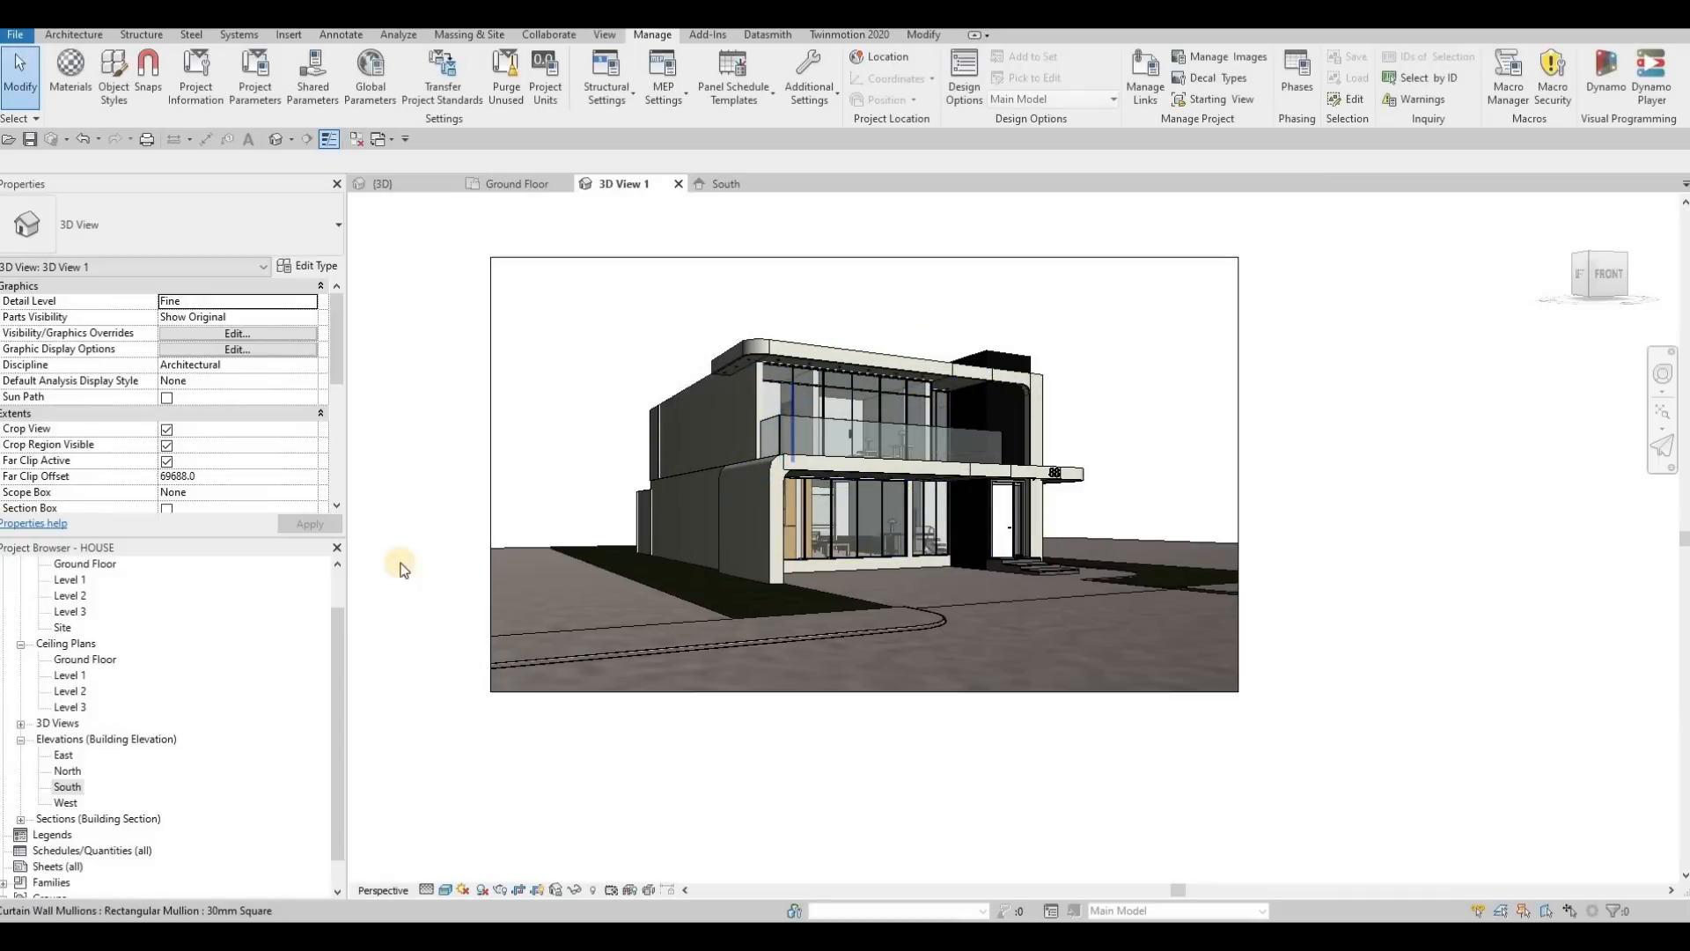
# Load the A0 metric family from the Titleblocks folder and create a new sheet with the A1 metric titleblock.
pyautogui.rightClick(59, 867)
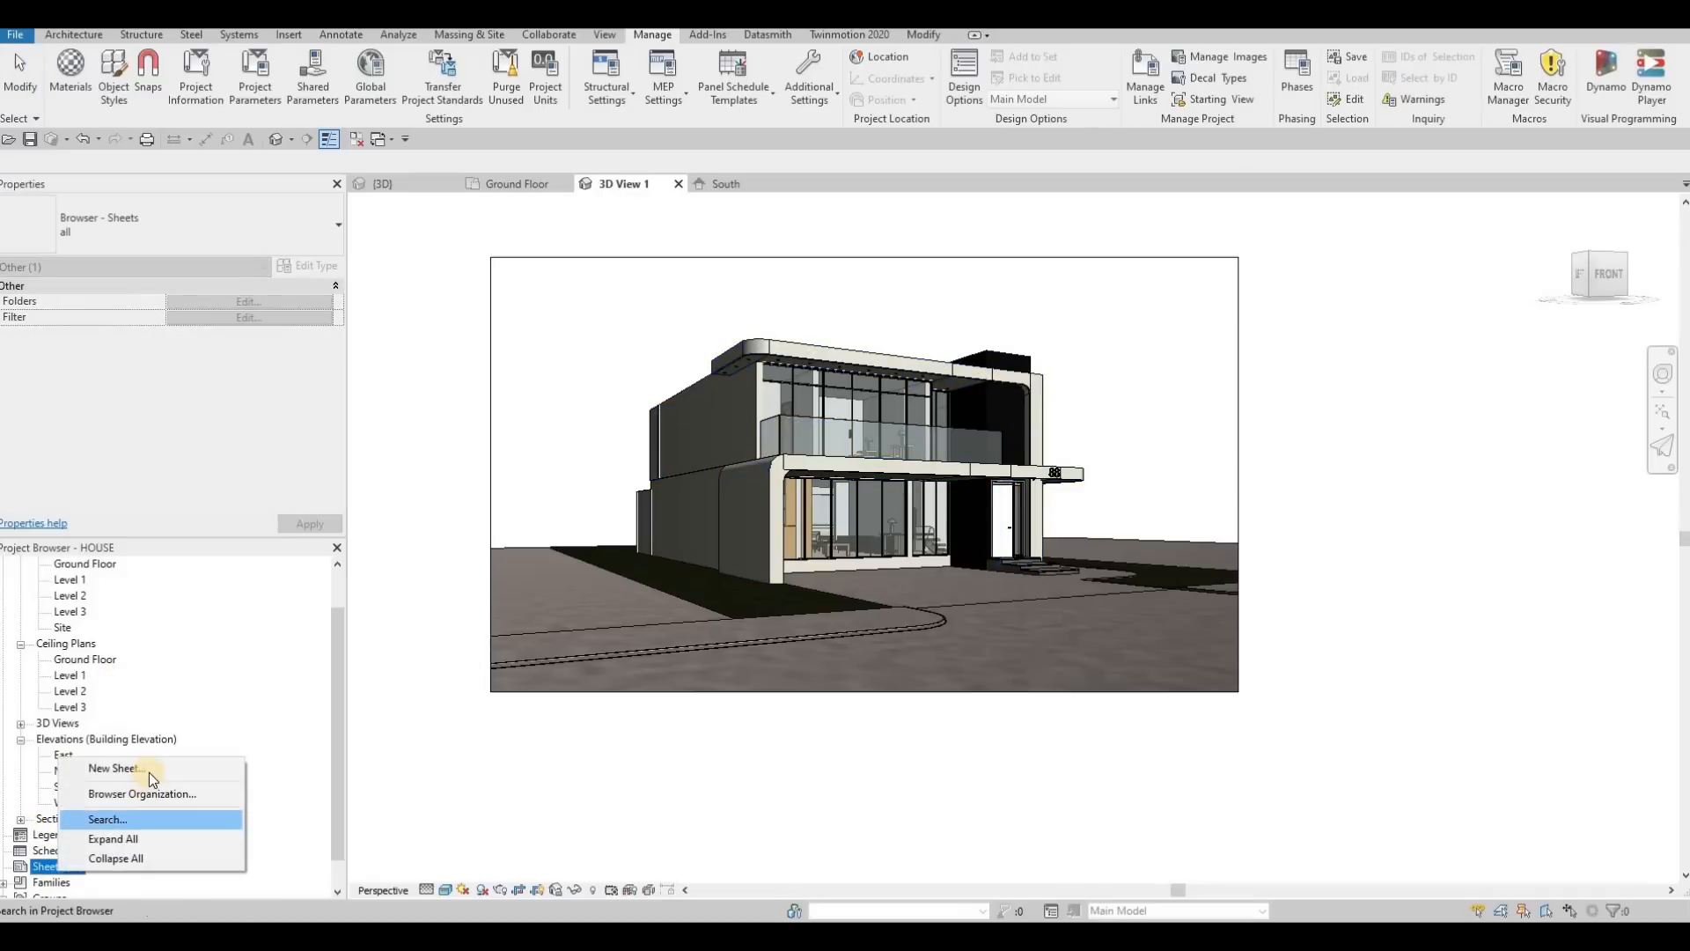
pyautogui.click(150, 771)
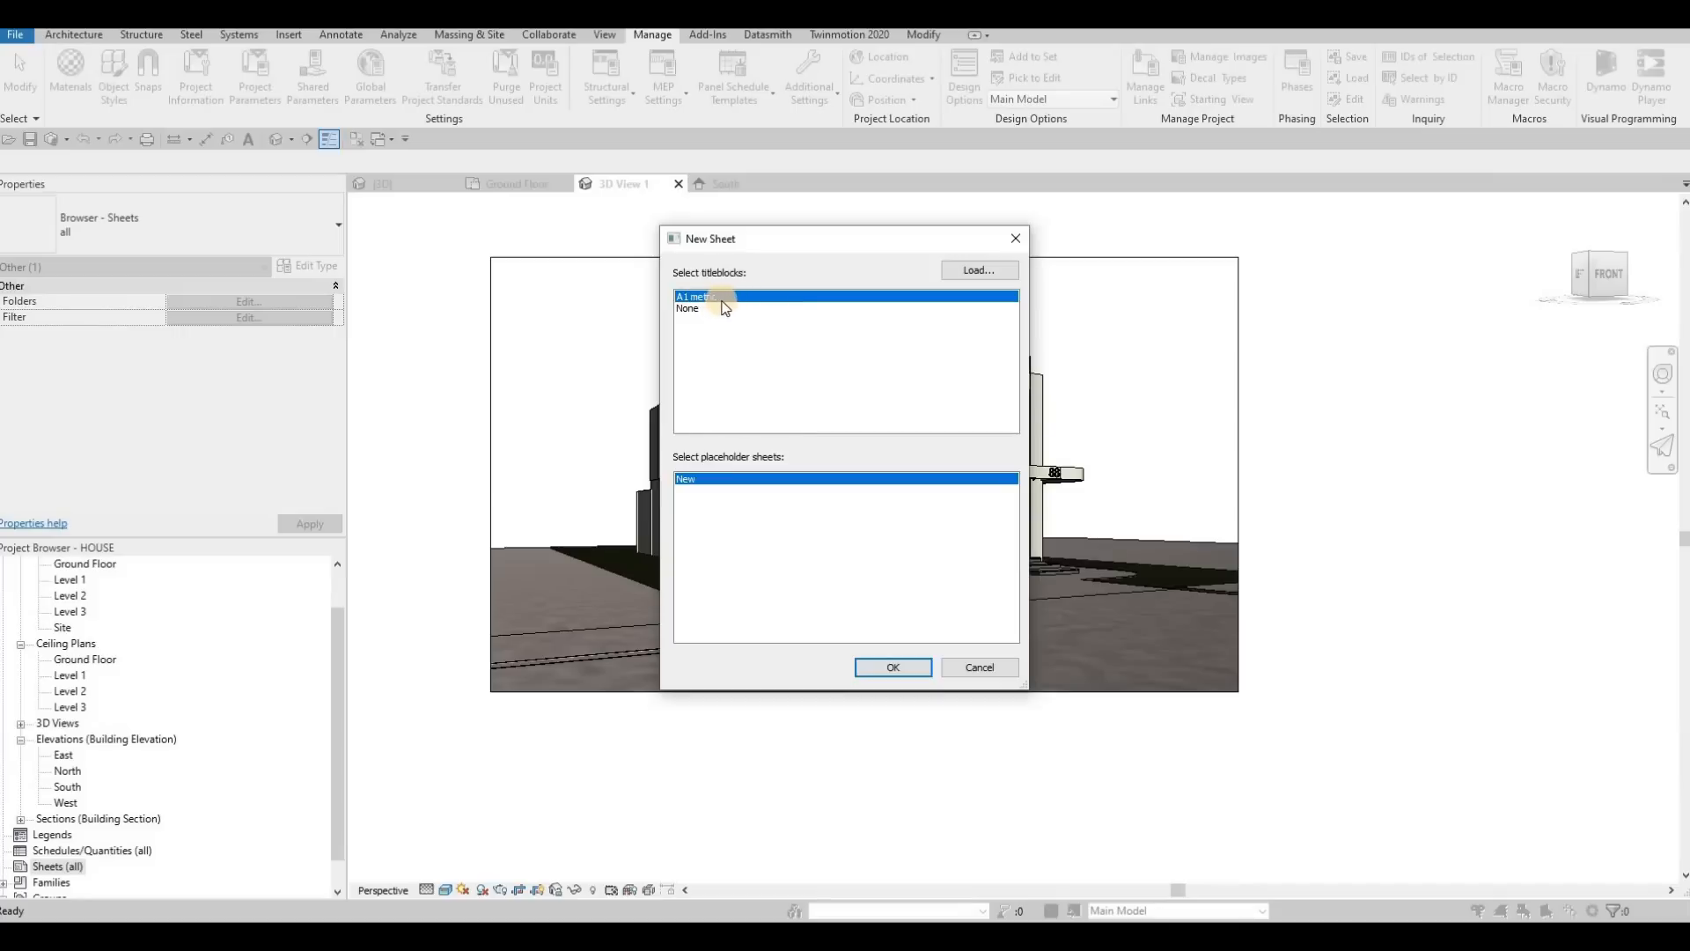
pyautogui.click(974, 271)
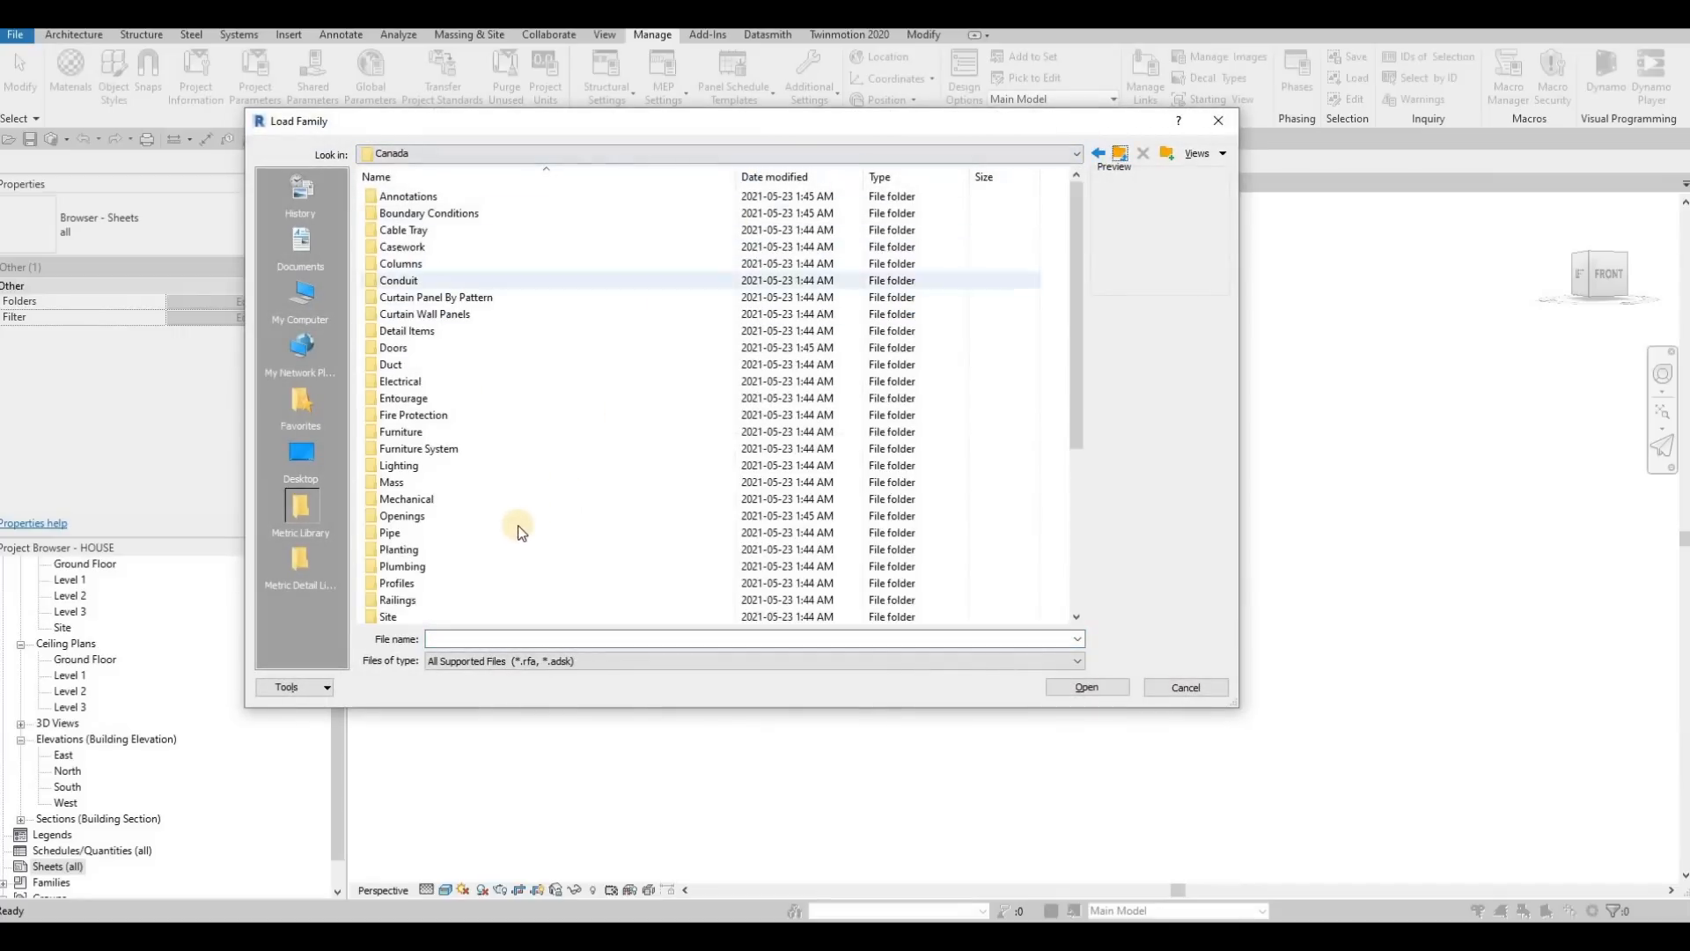
pyautogui.scroll(-5, 475, 559)
pyautogui.doubleClick(445, 579)
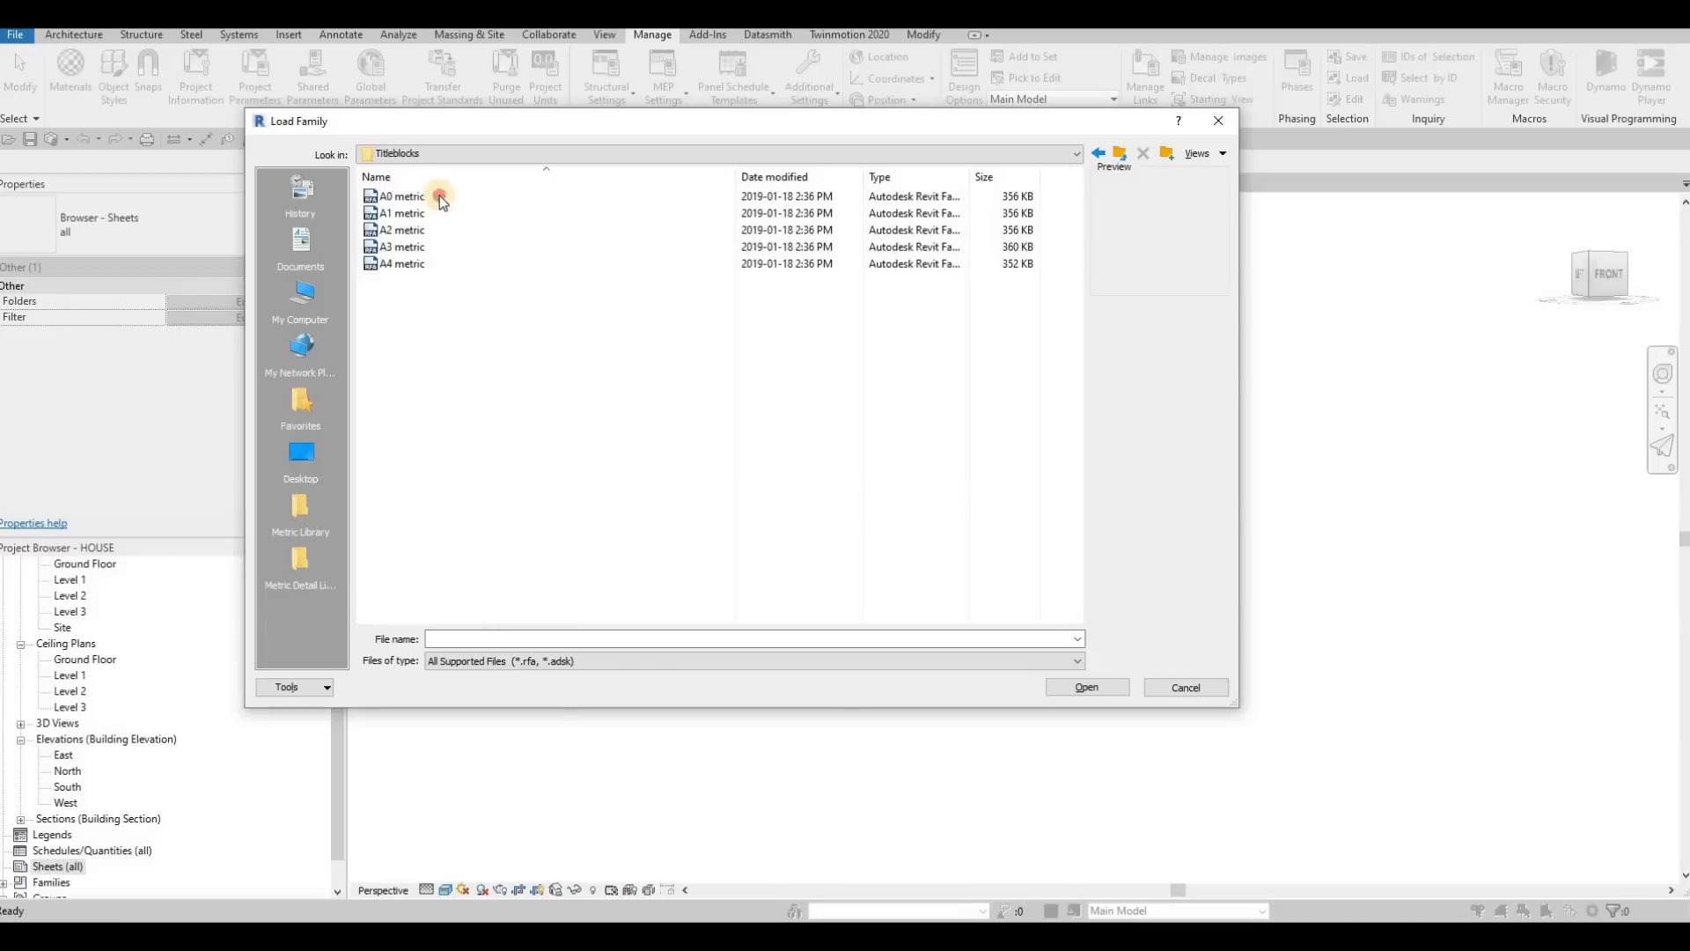
pyautogui.click(438, 196)
pyautogui.click(1089, 690)
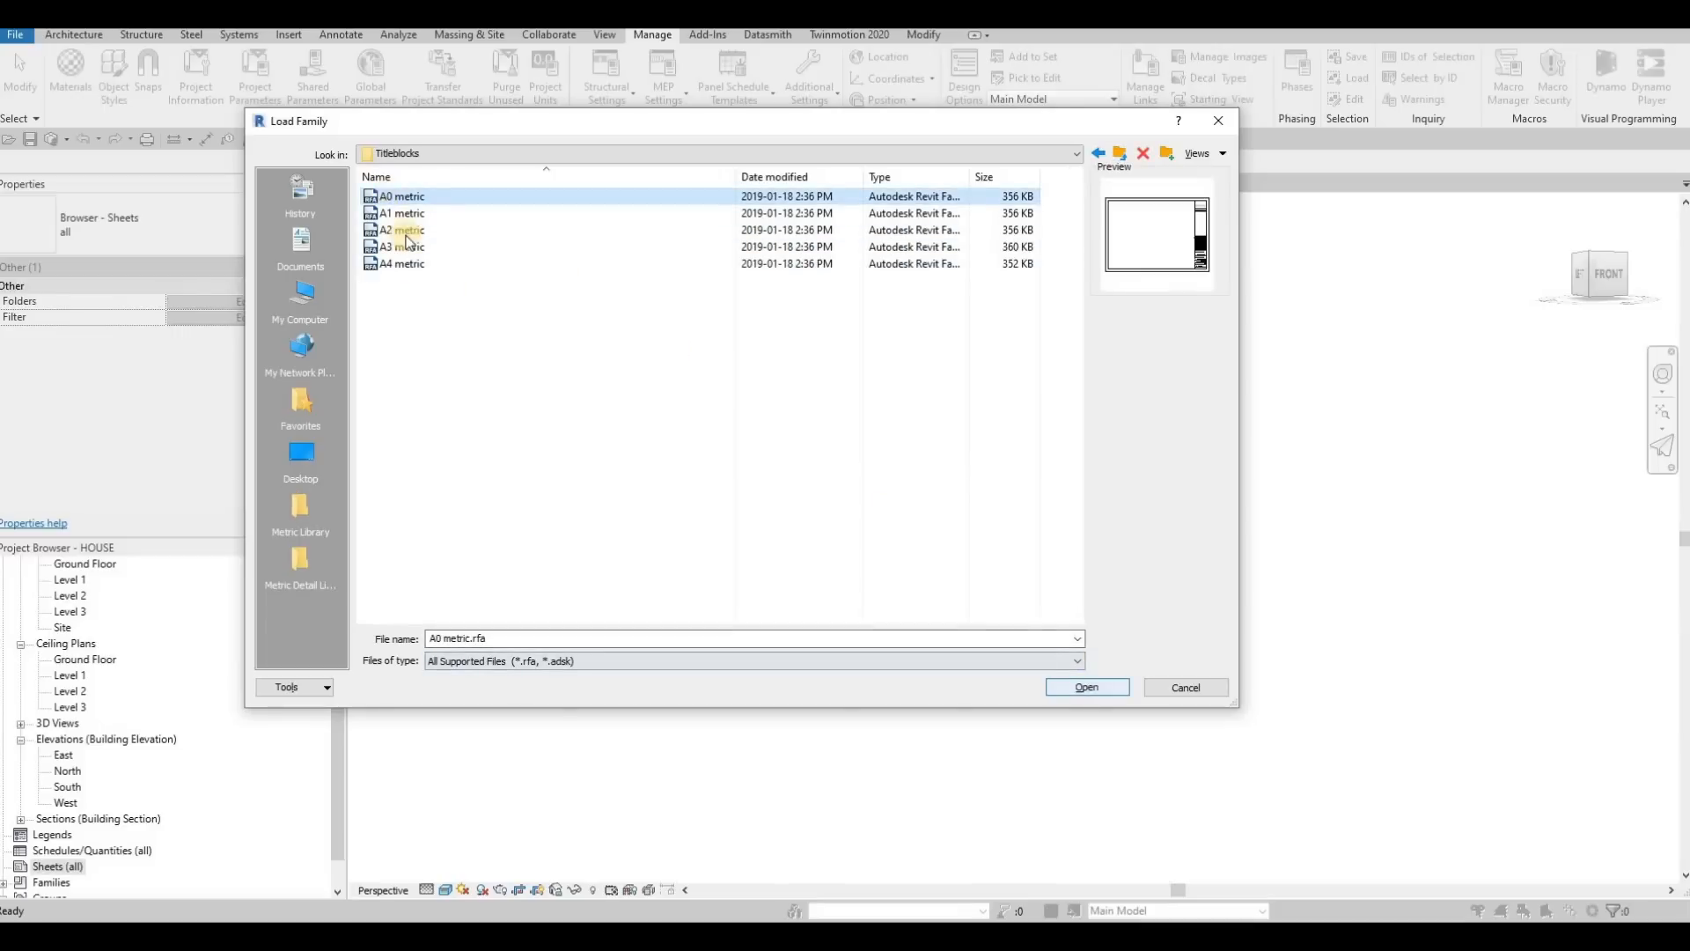
pyautogui.click(1092, 686)
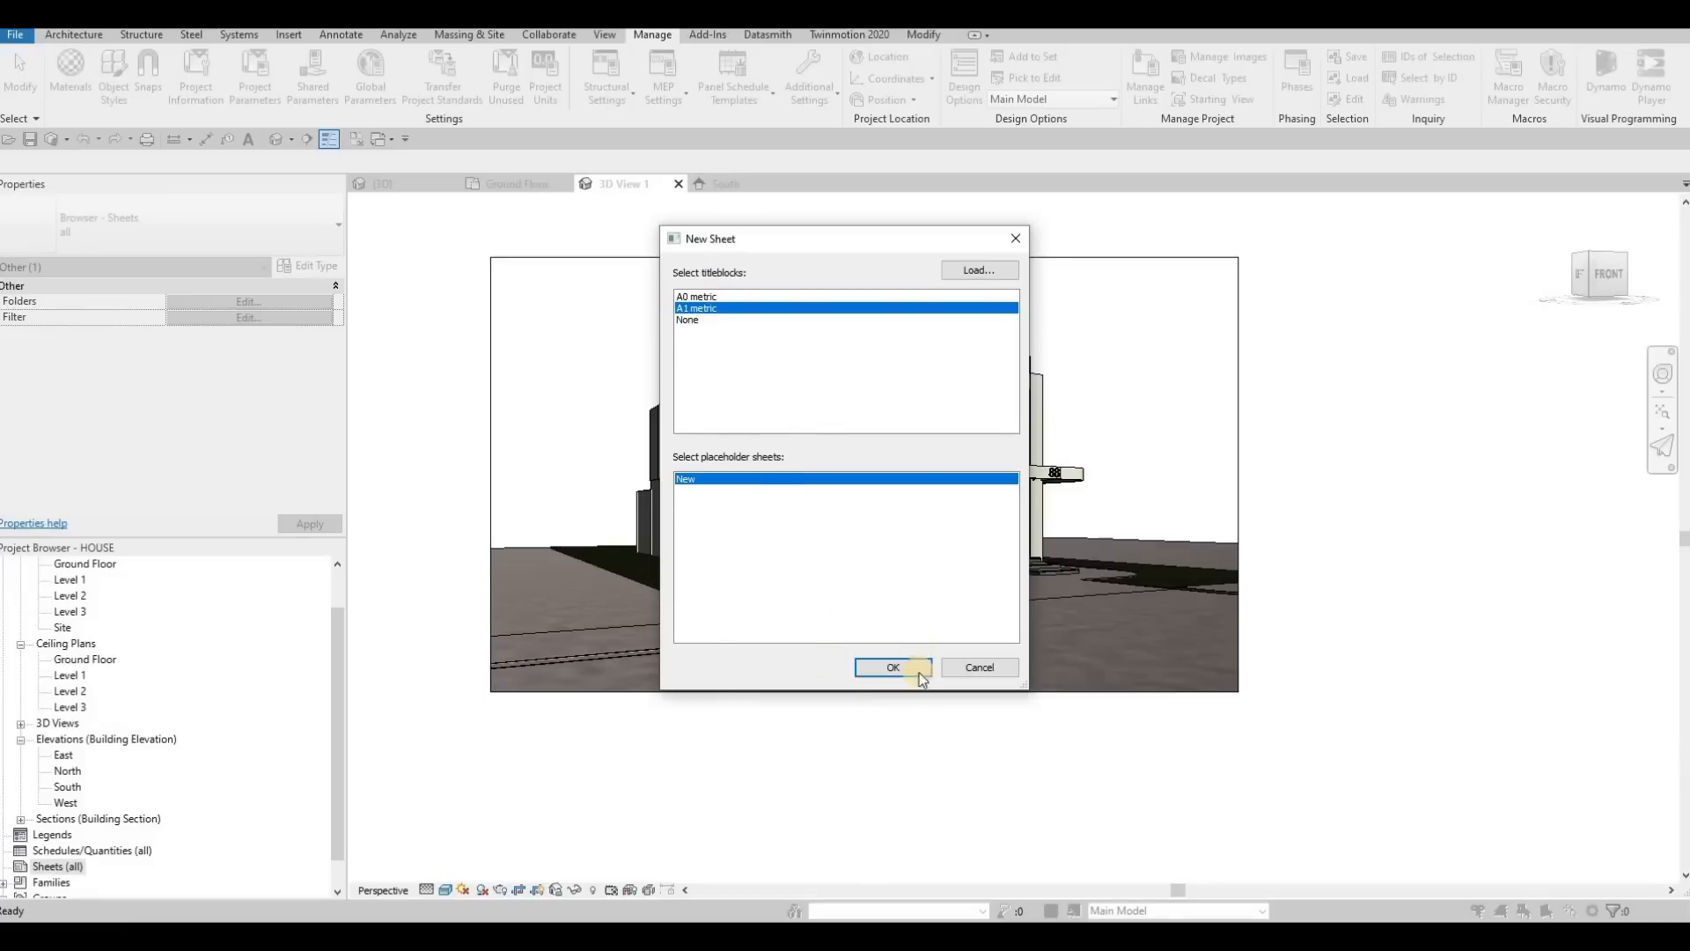
pyautogui.click(906, 669)
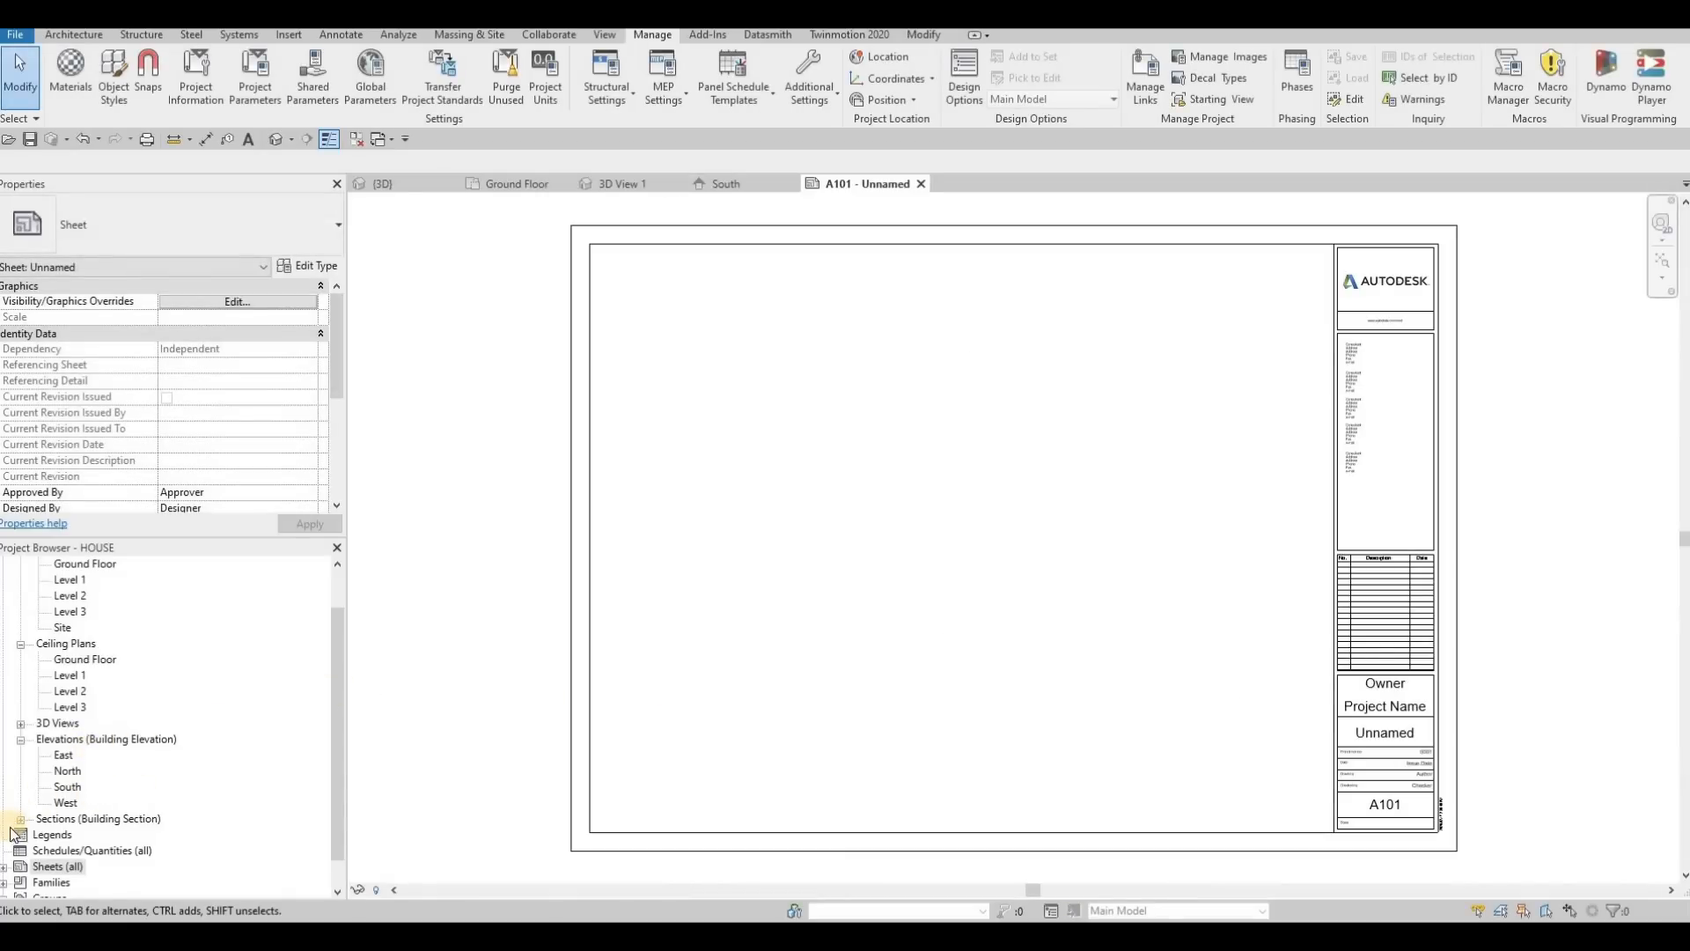
# Create four more sheets, A102 to A105, each with the A0 metric titleblock.
pyautogui.scroll(-1, 26, 835)
pyautogui.rightClick(53, 834)
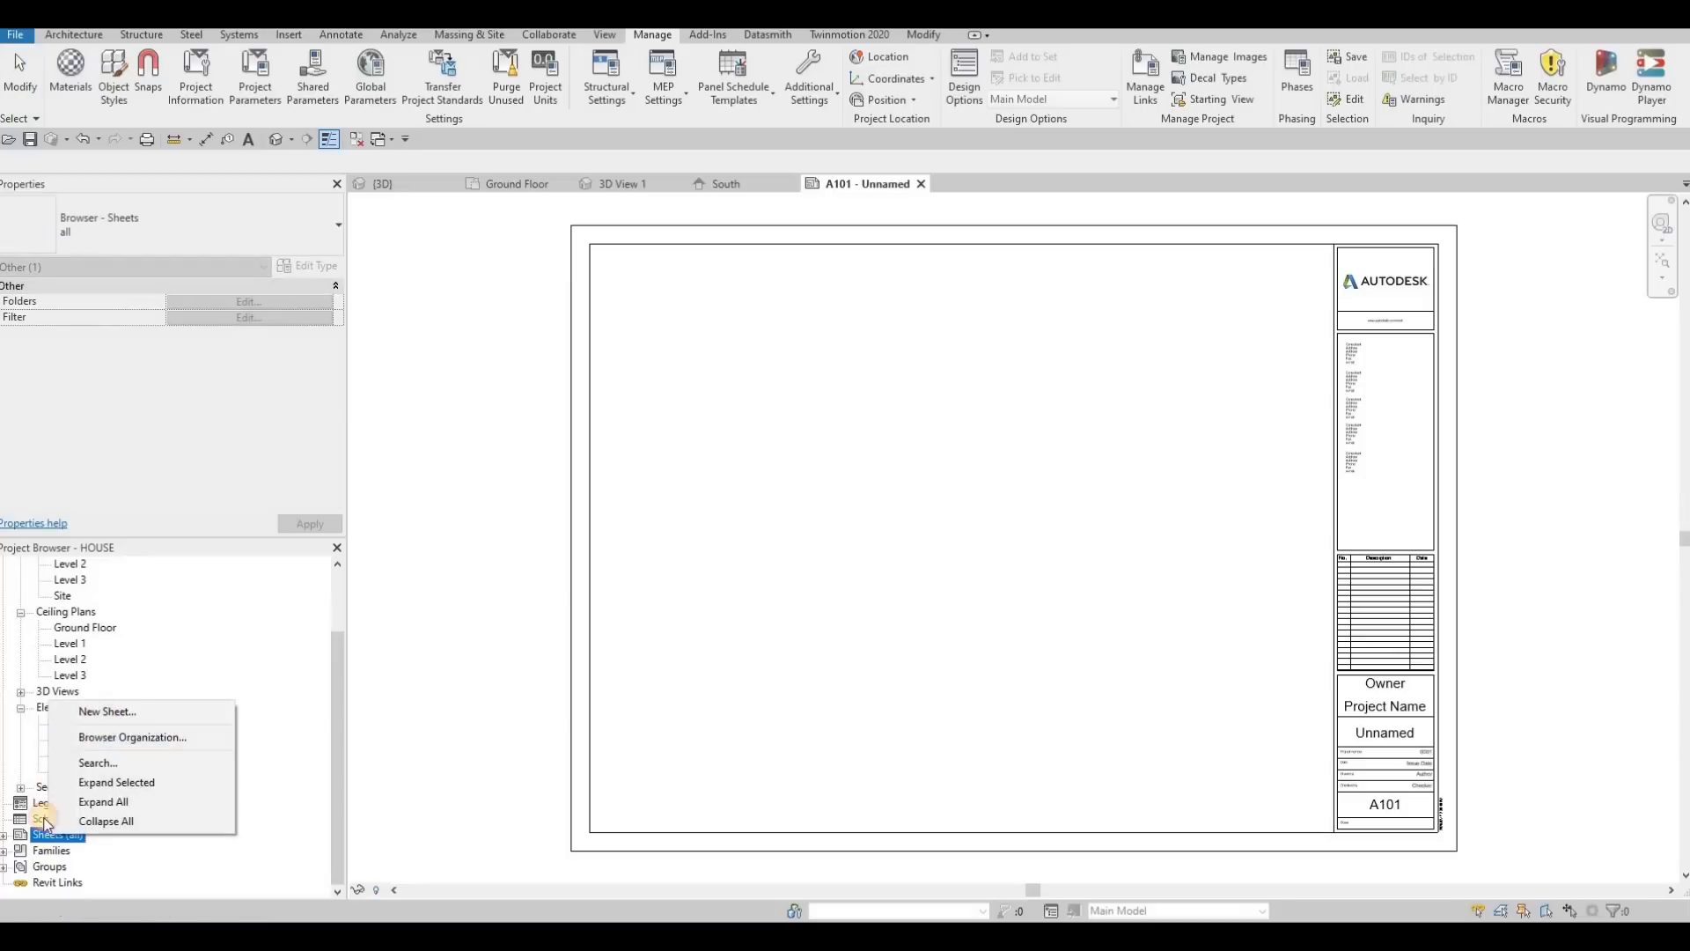
pyautogui.click(97, 710)
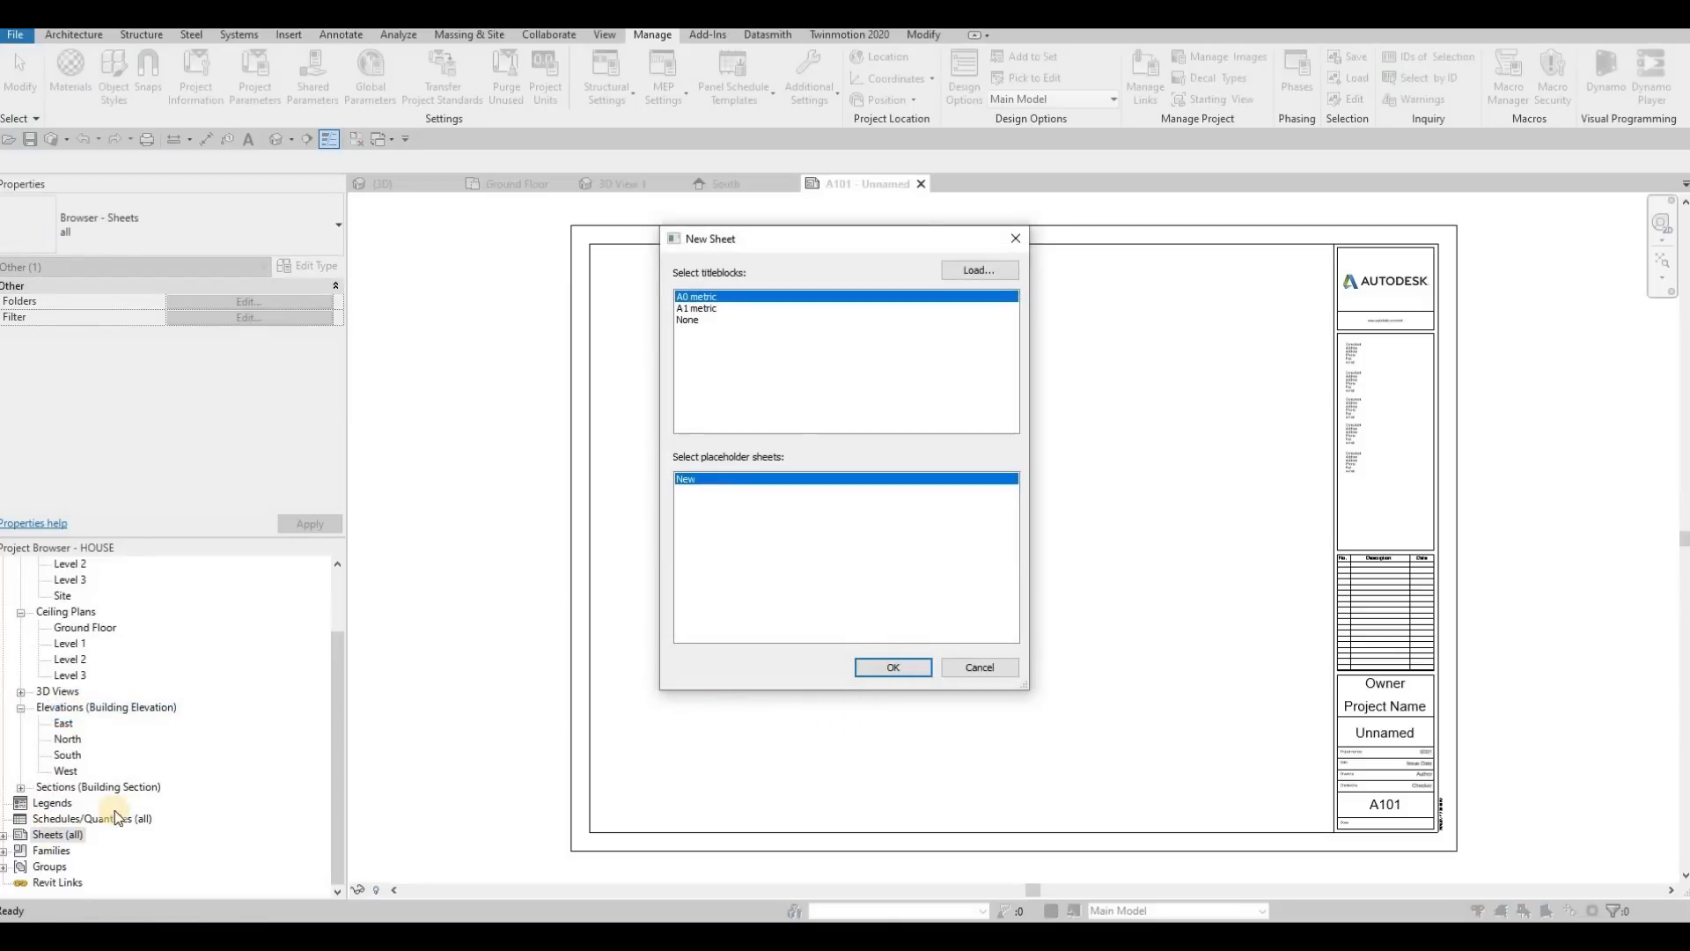
pyautogui.click(893, 667)
pyautogui.rightClick(55, 833)
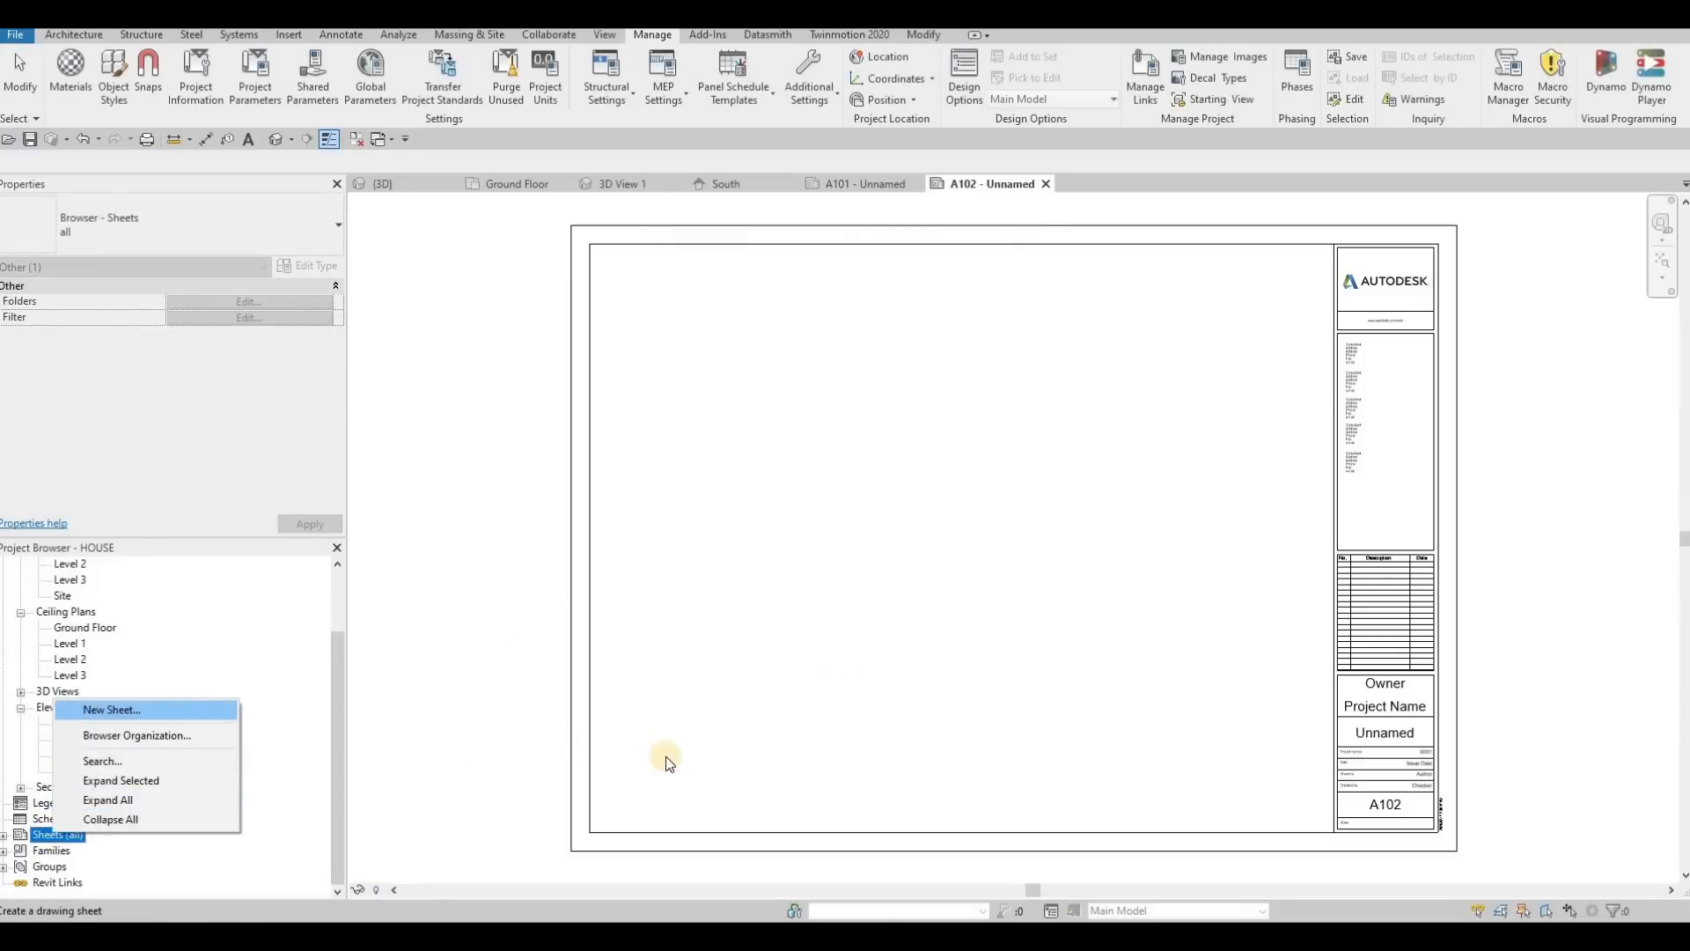
pyautogui.press('Return')
pyautogui.press('Return')
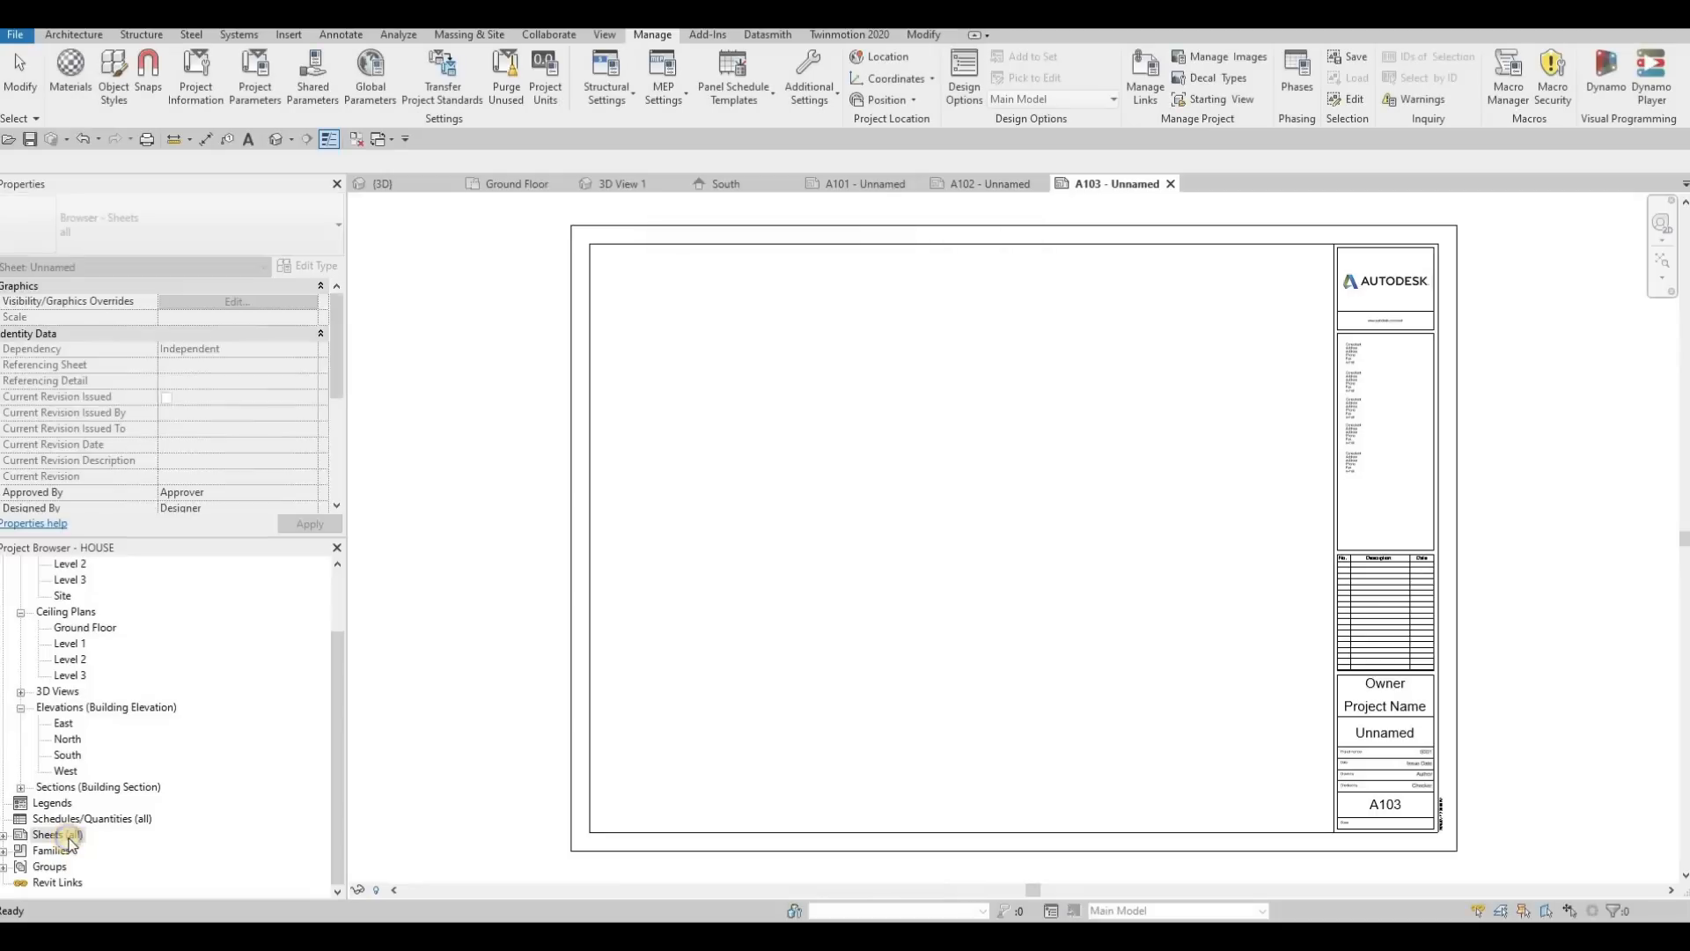
pyautogui.rightClick(66, 834)
pyautogui.press('Return')
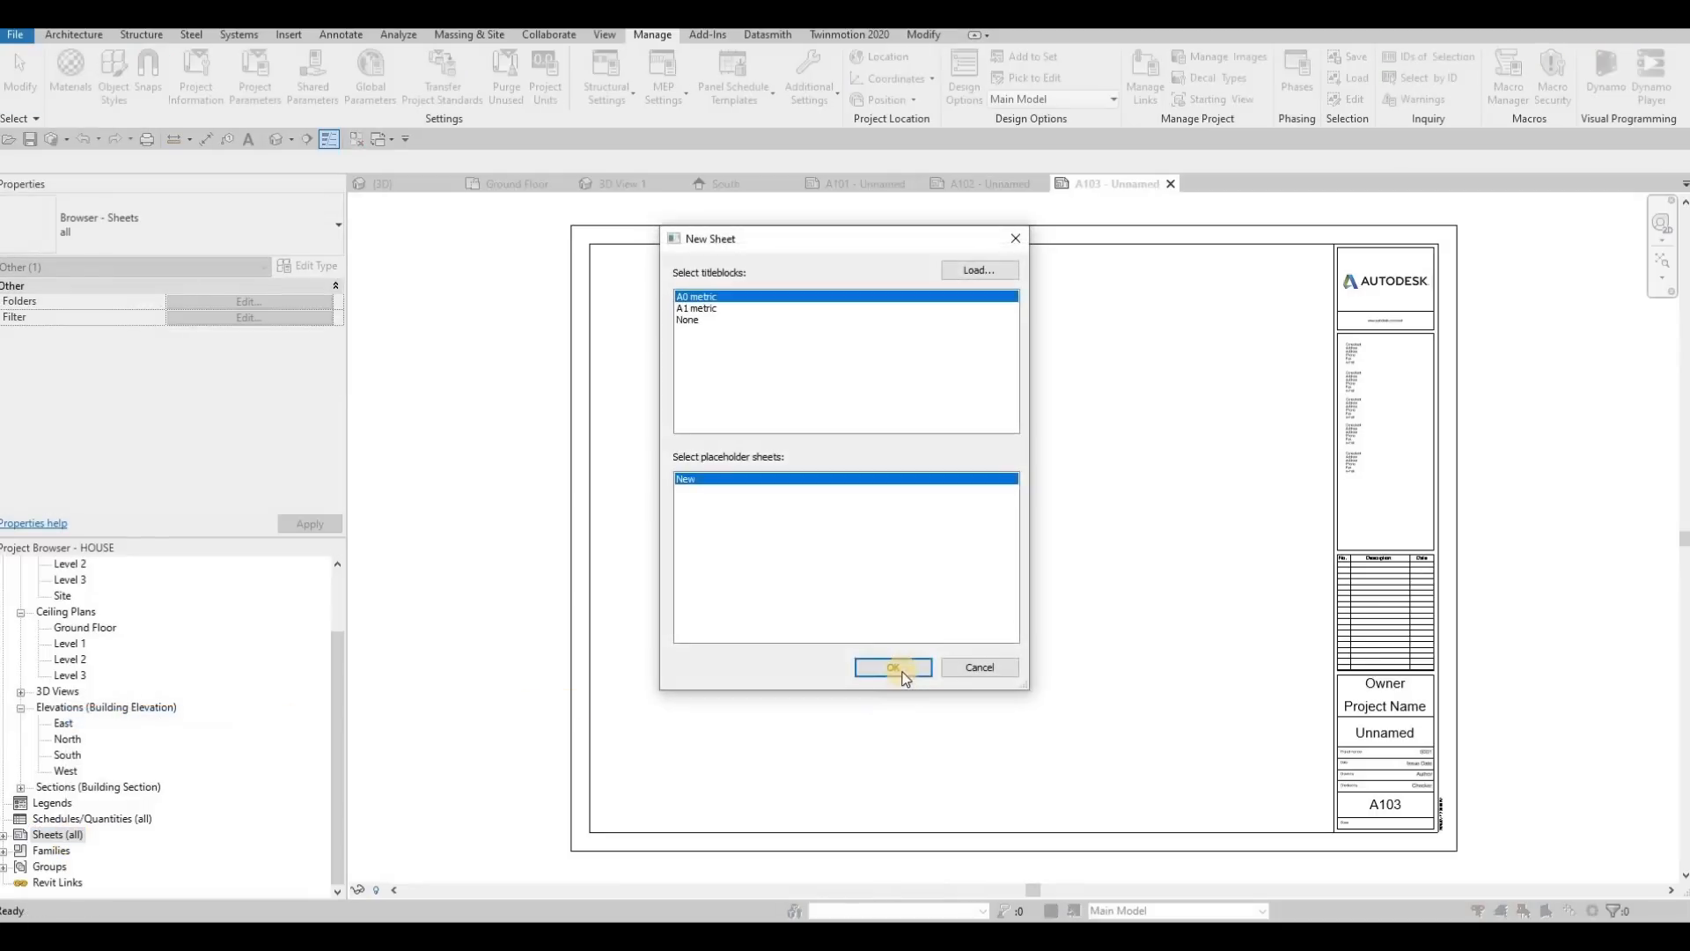
pyautogui.press('Return')
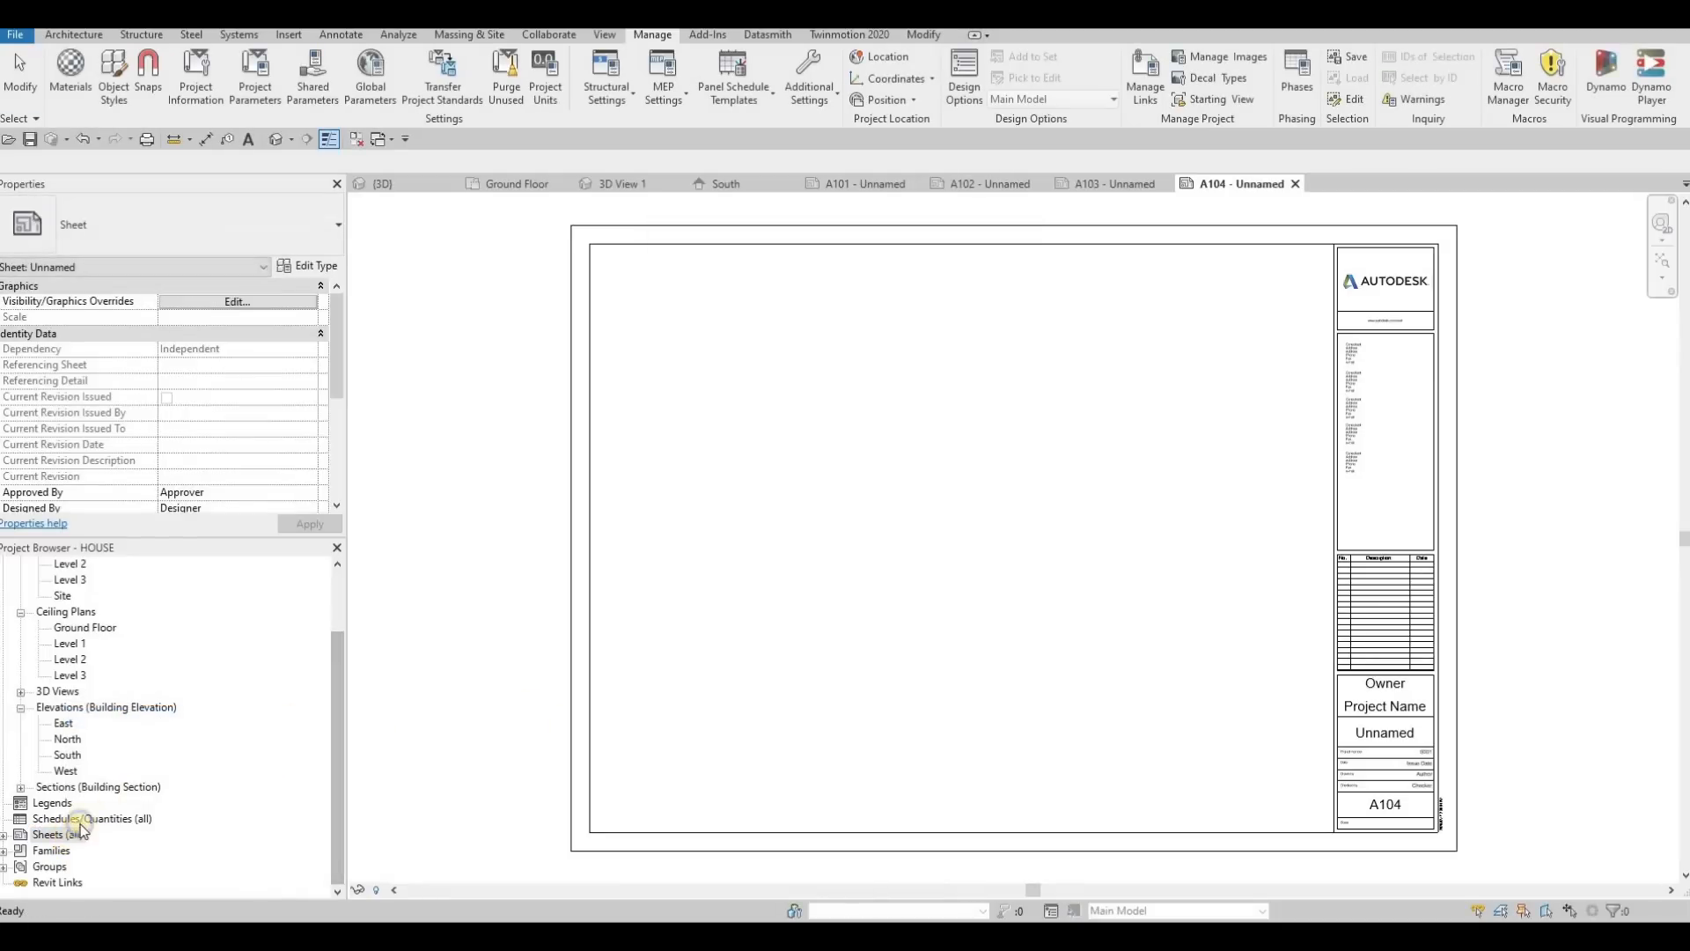
pyautogui.rightClick(70, 834)
pyautogui.click(185, 713)
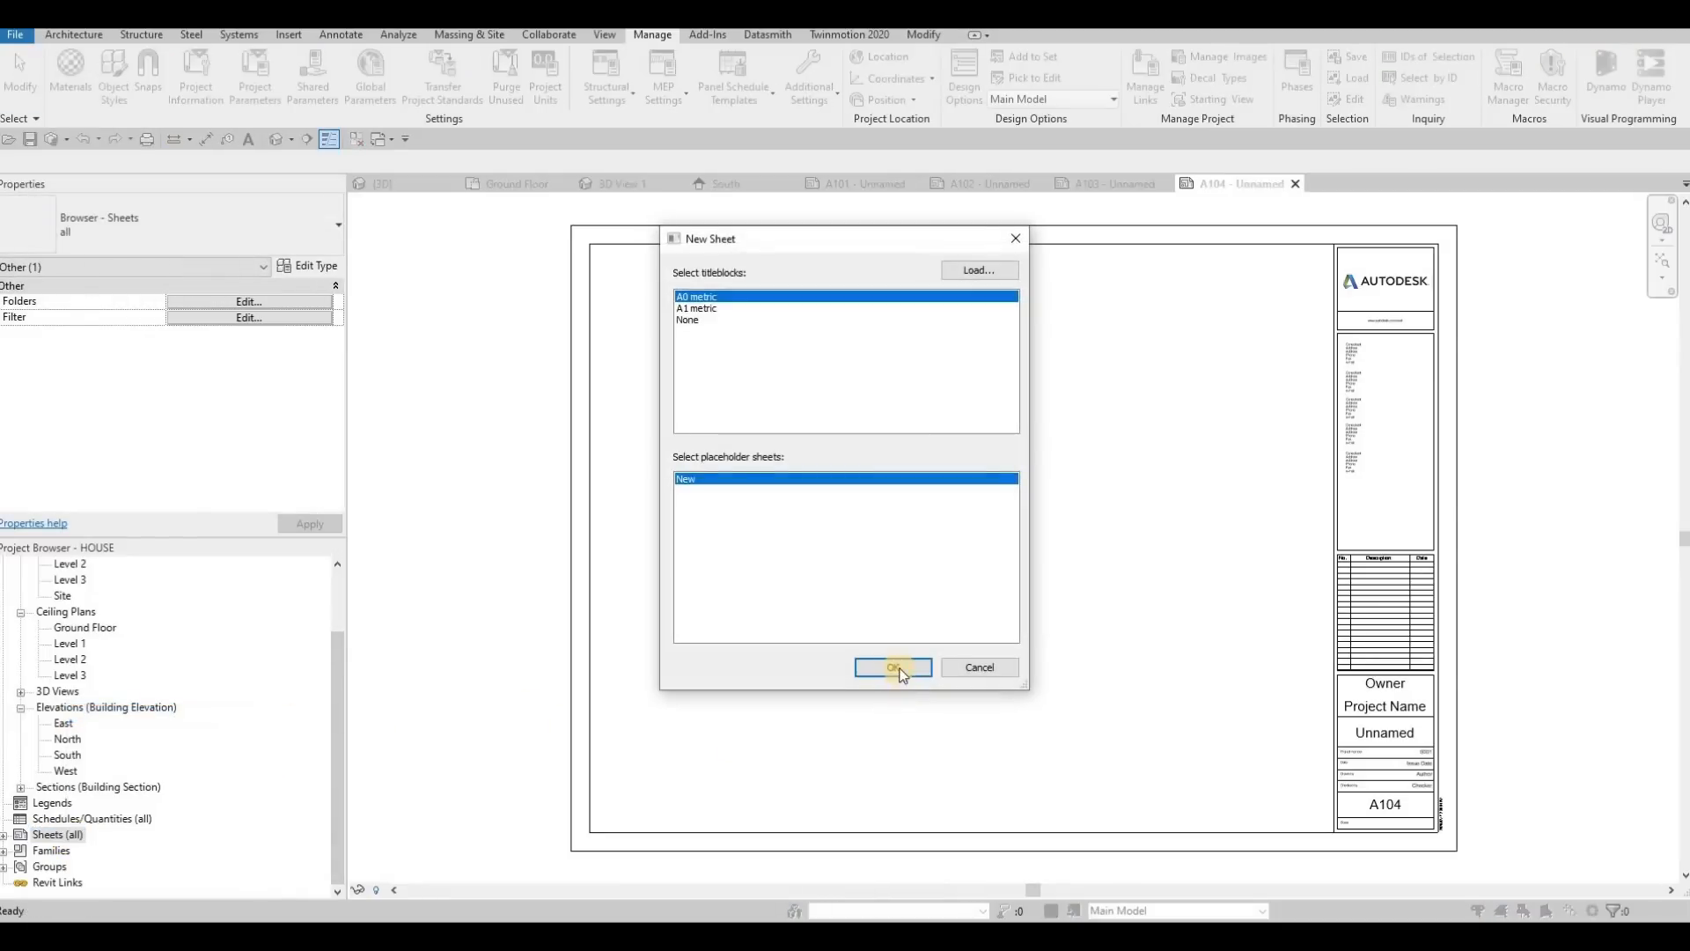
pyautogui.press('Return')
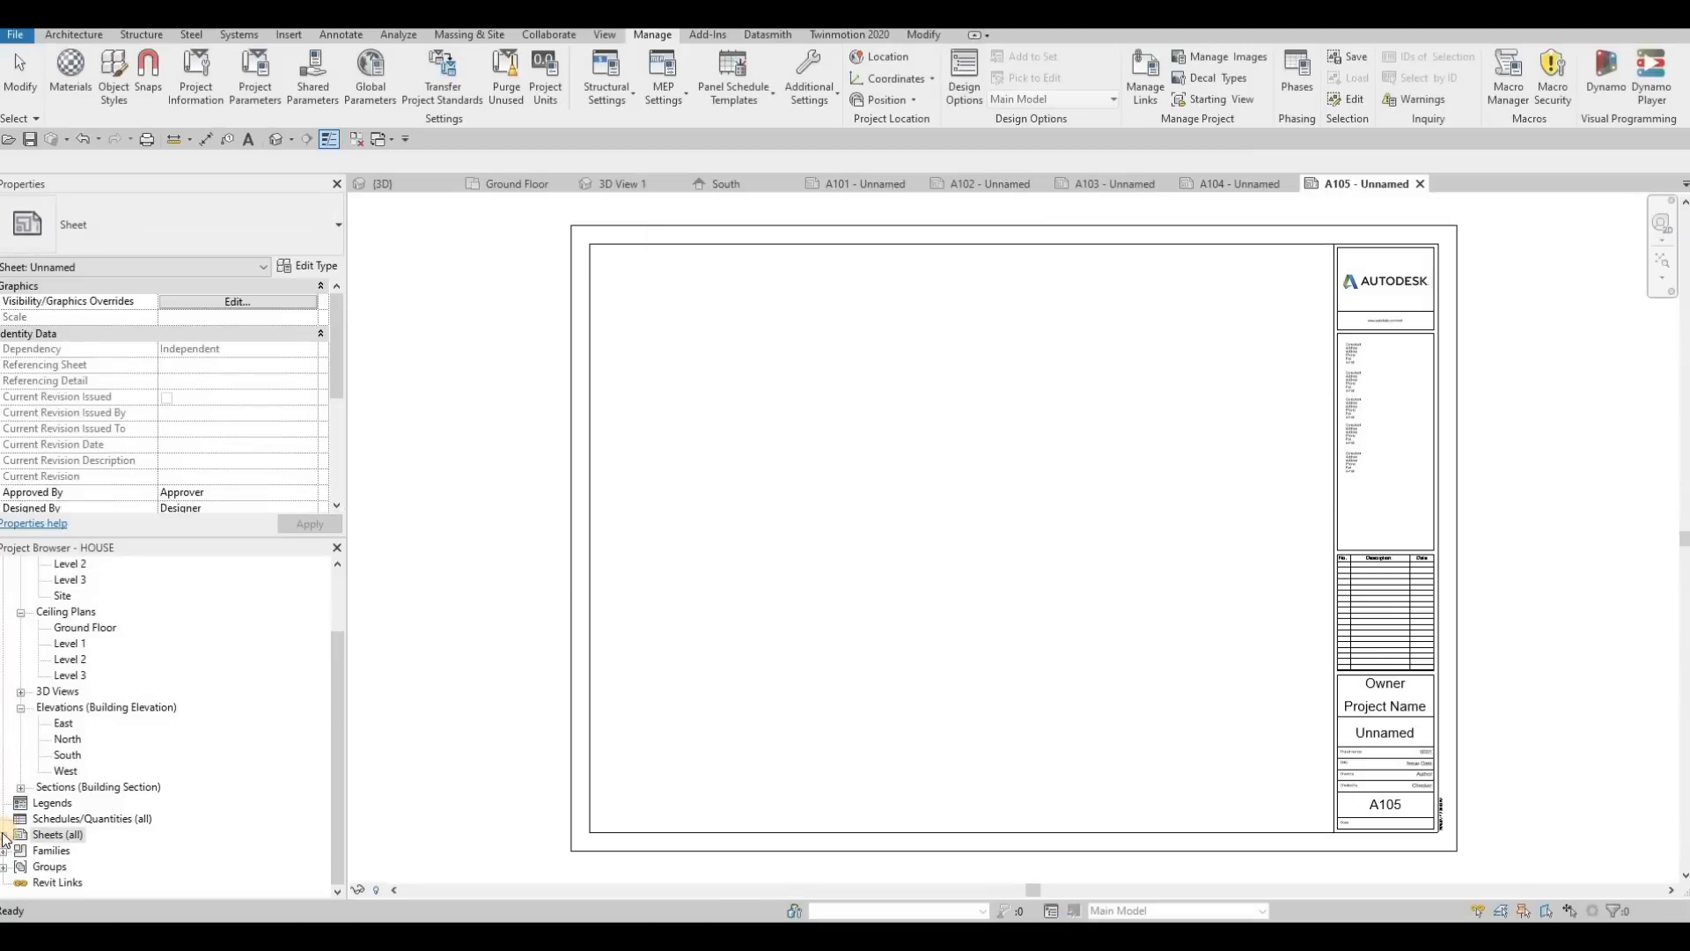
# Expand the project's sheet list and rename sheet A101 as COVER SHEET.
pyautogui.click(4, 834)
pyautogui.click(70, 821)
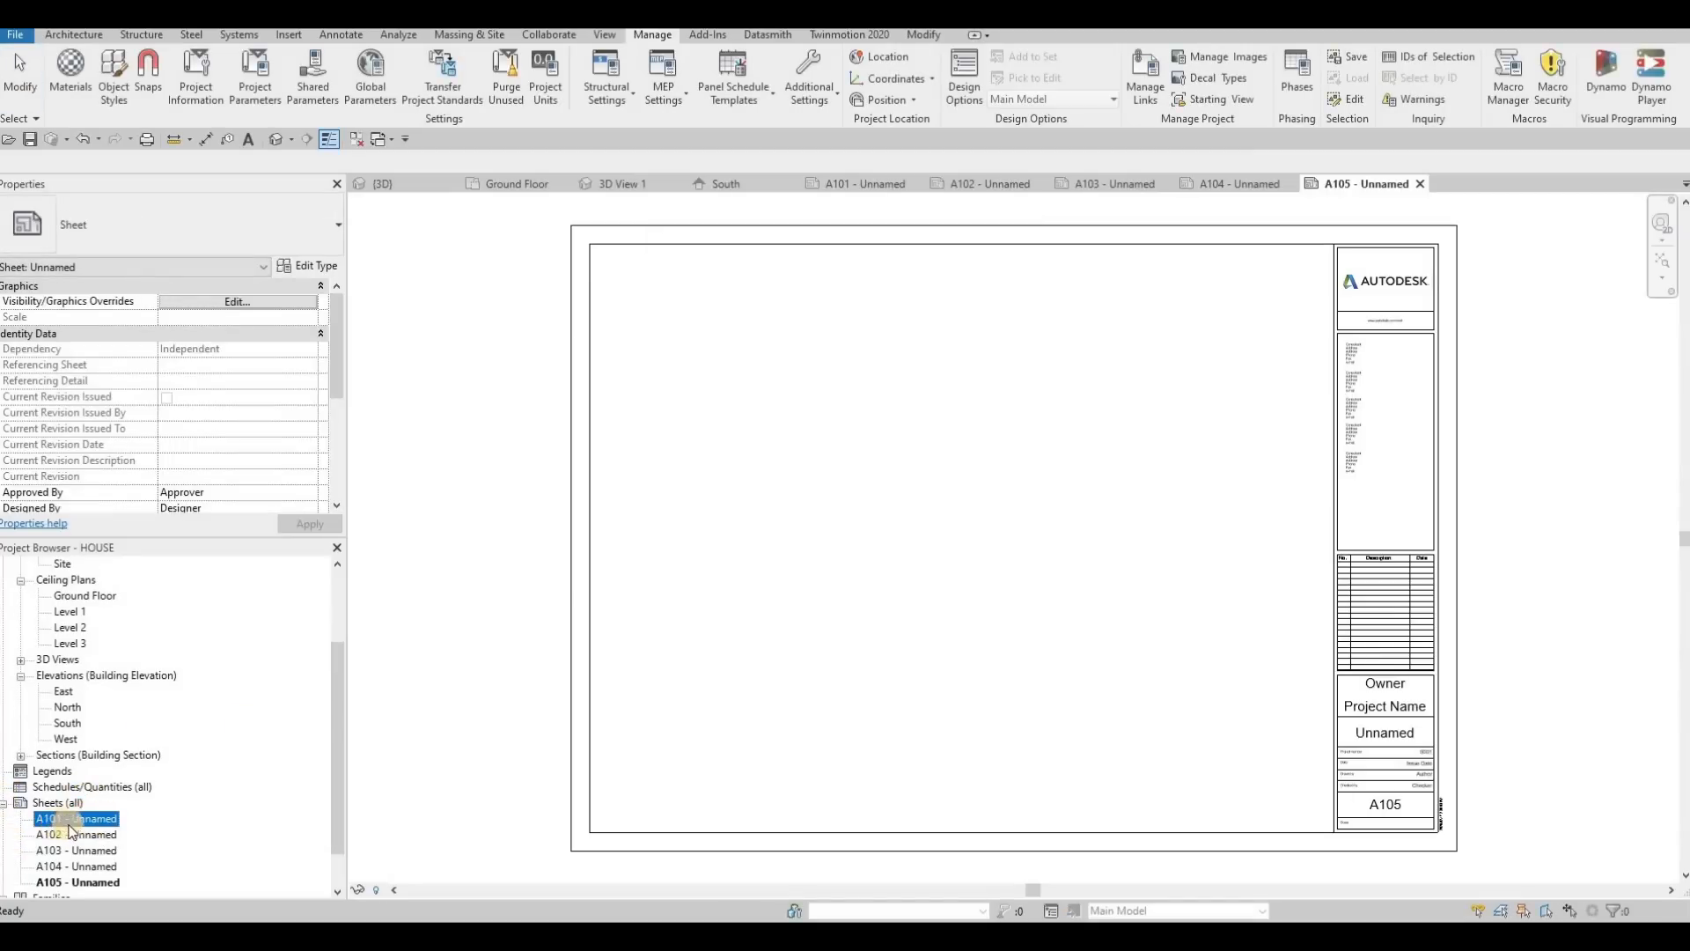
pyautogui.press('F2')
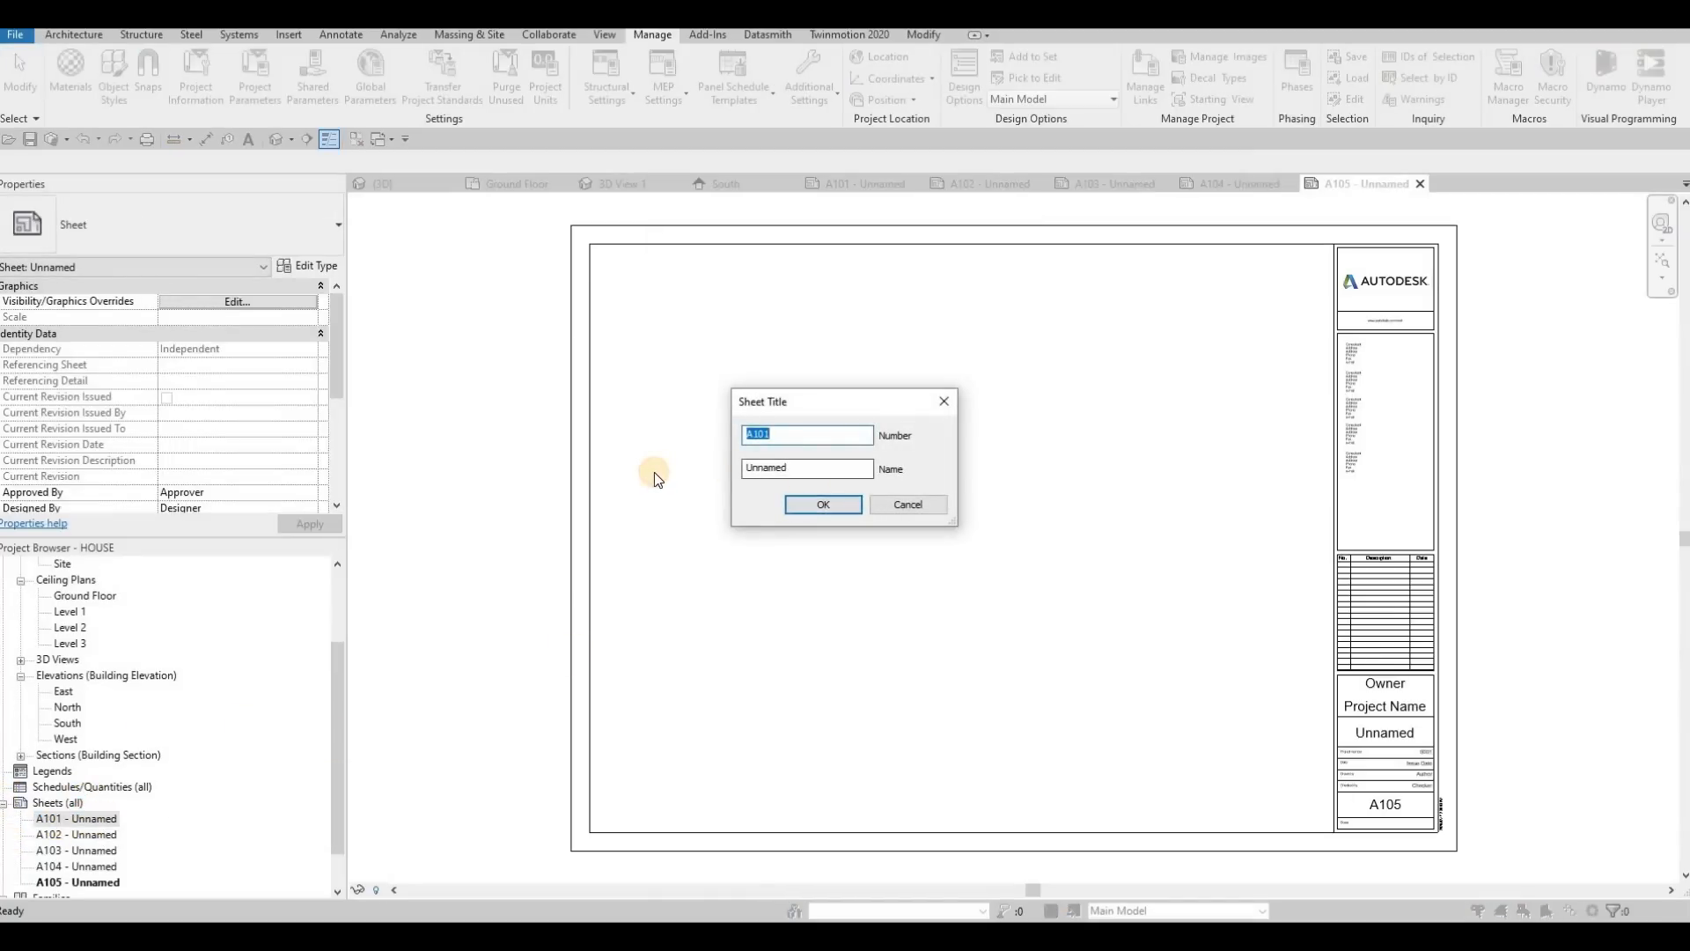
pyautogui.press('Tab')
pyautogui.write('COV')
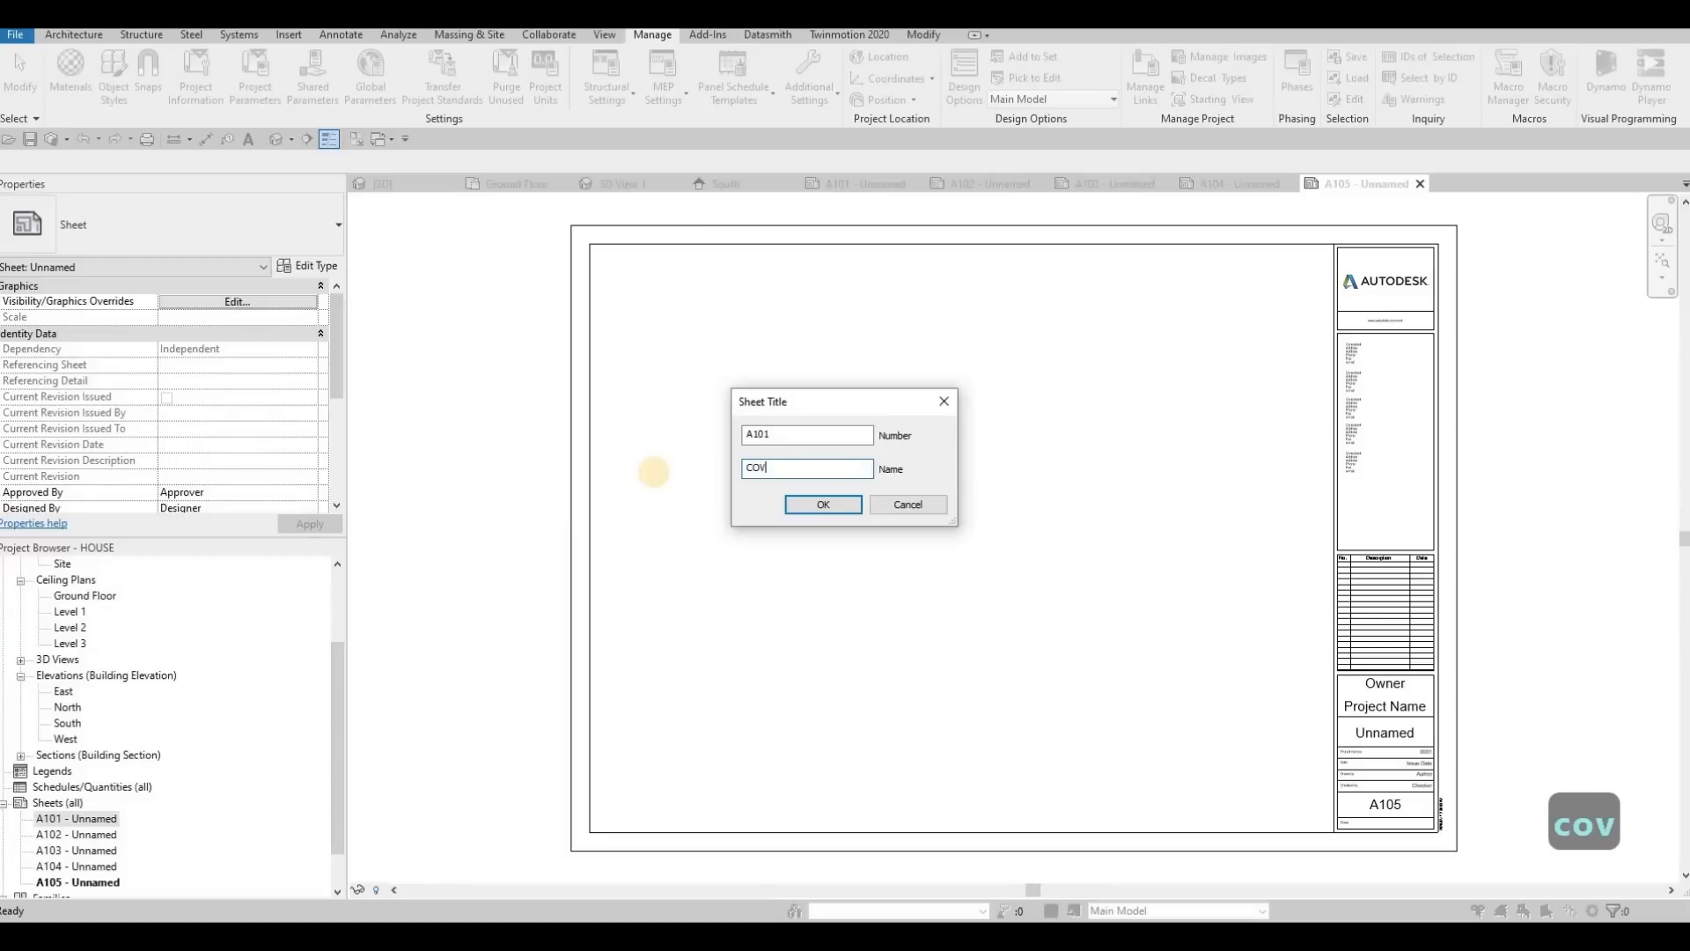
pyautogui.write('ER SHEET')
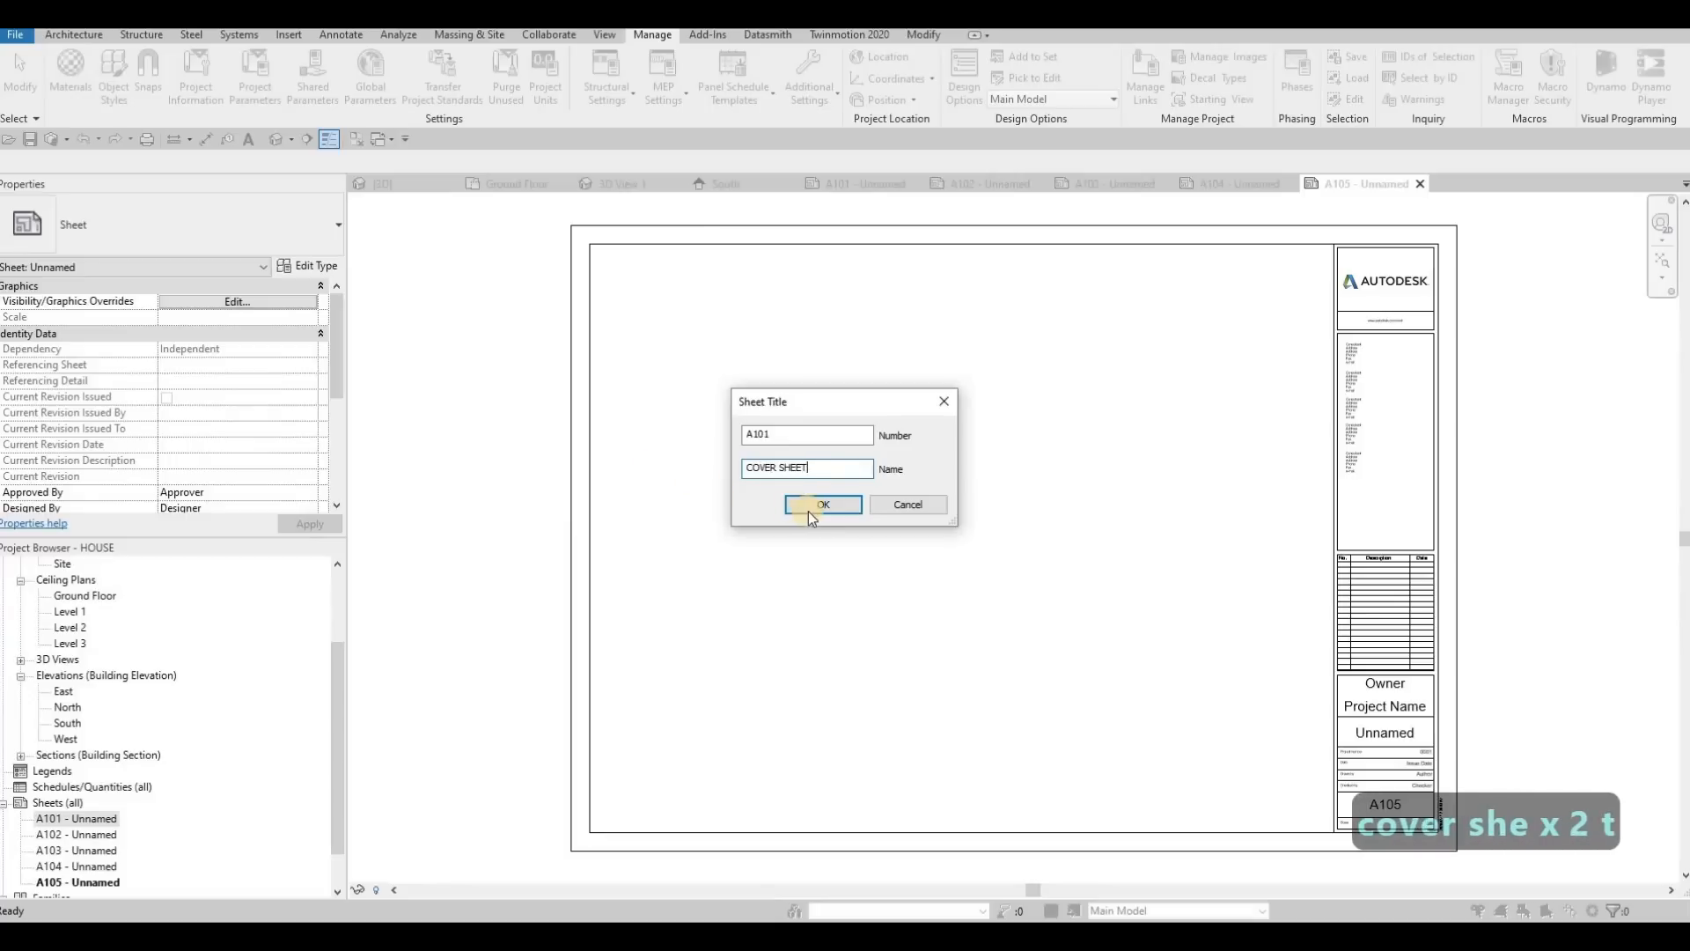
pyautogui.press('Return')
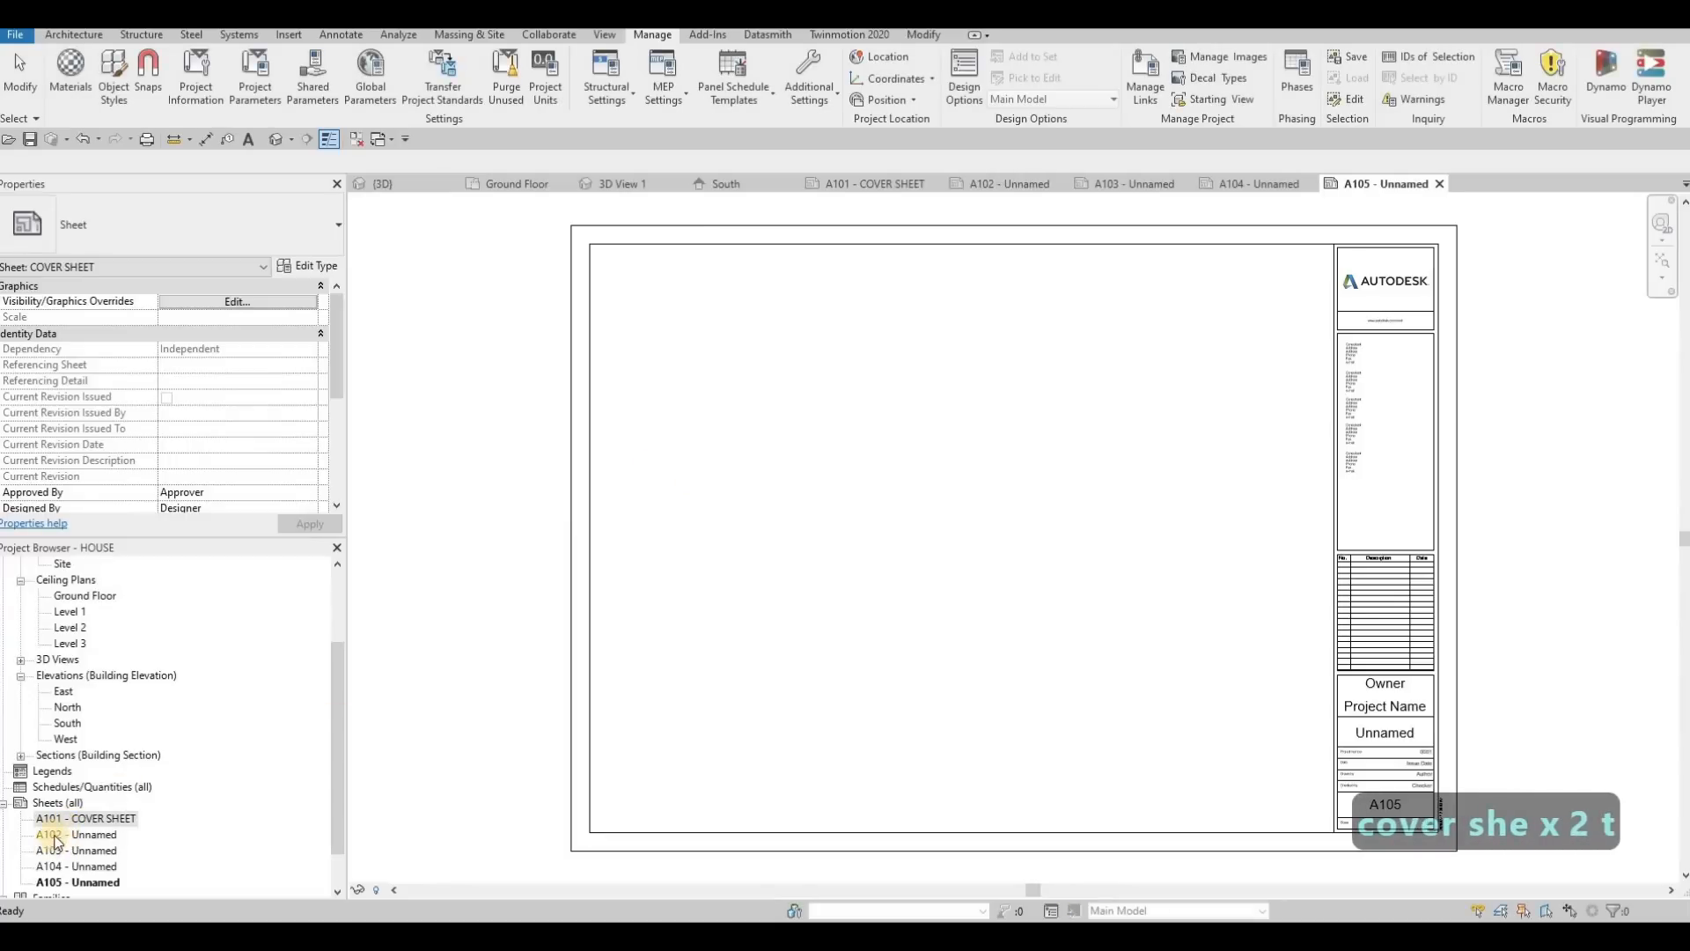
# Rename sheet A102 as FIRST FLOOR, keeping its number.
pyautogui.click(79, 834)
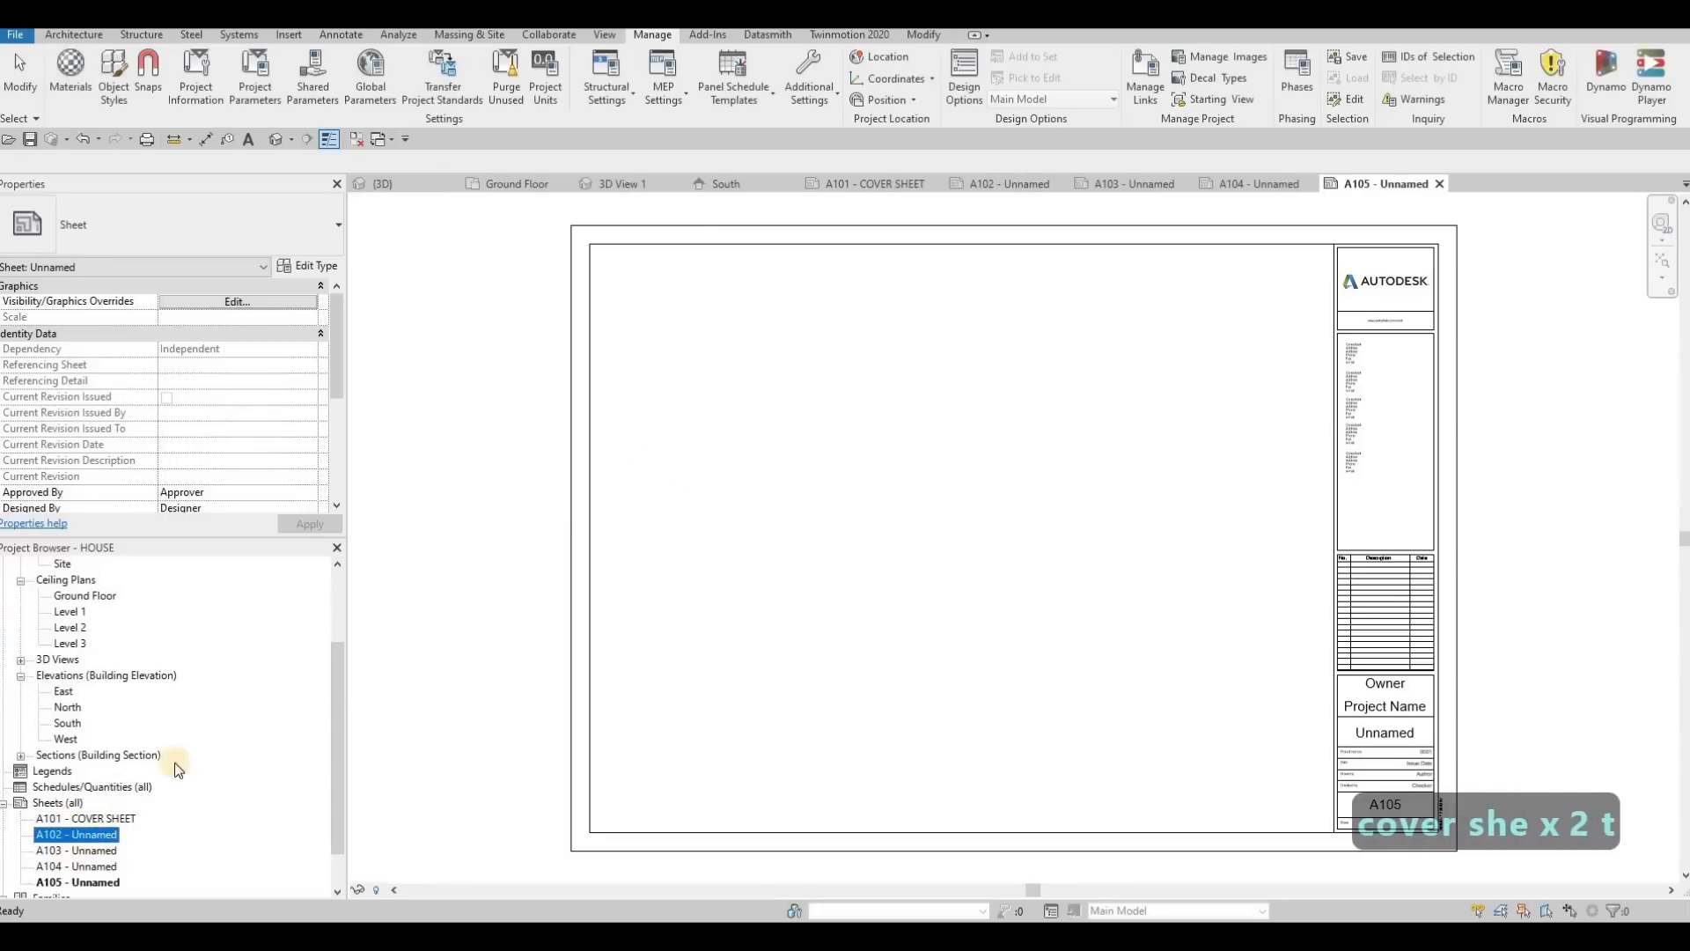
pyautogui.press('F2')
pyautogui.press('Tab')
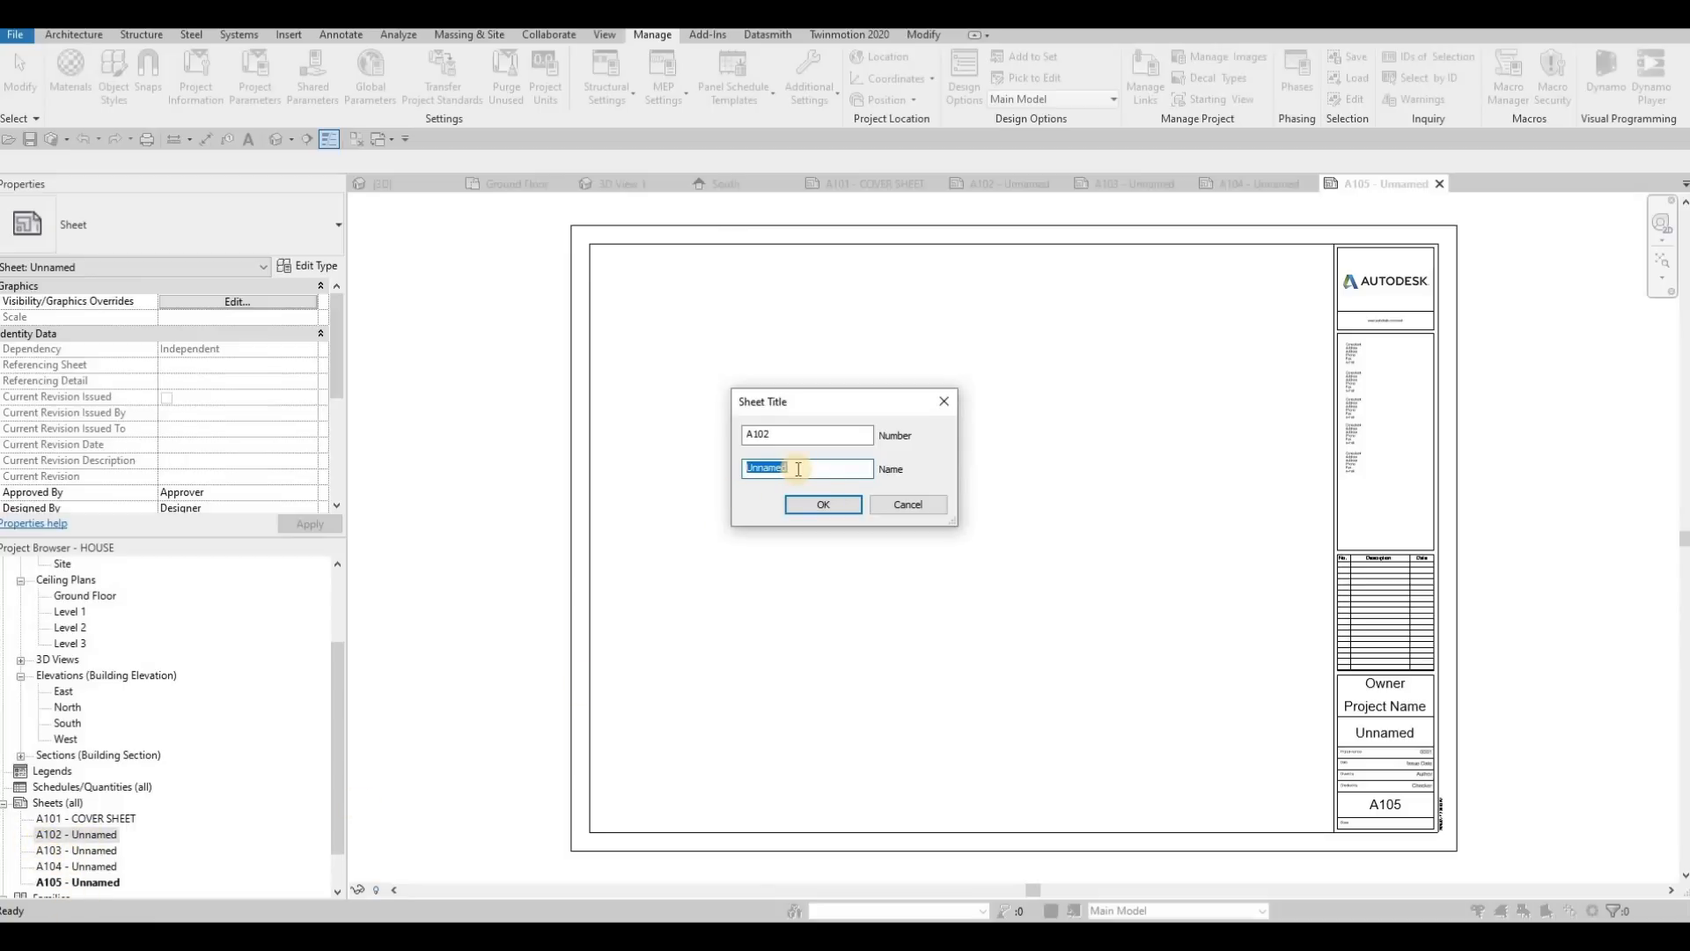
pyautogui.write('FIRST FLOOR')
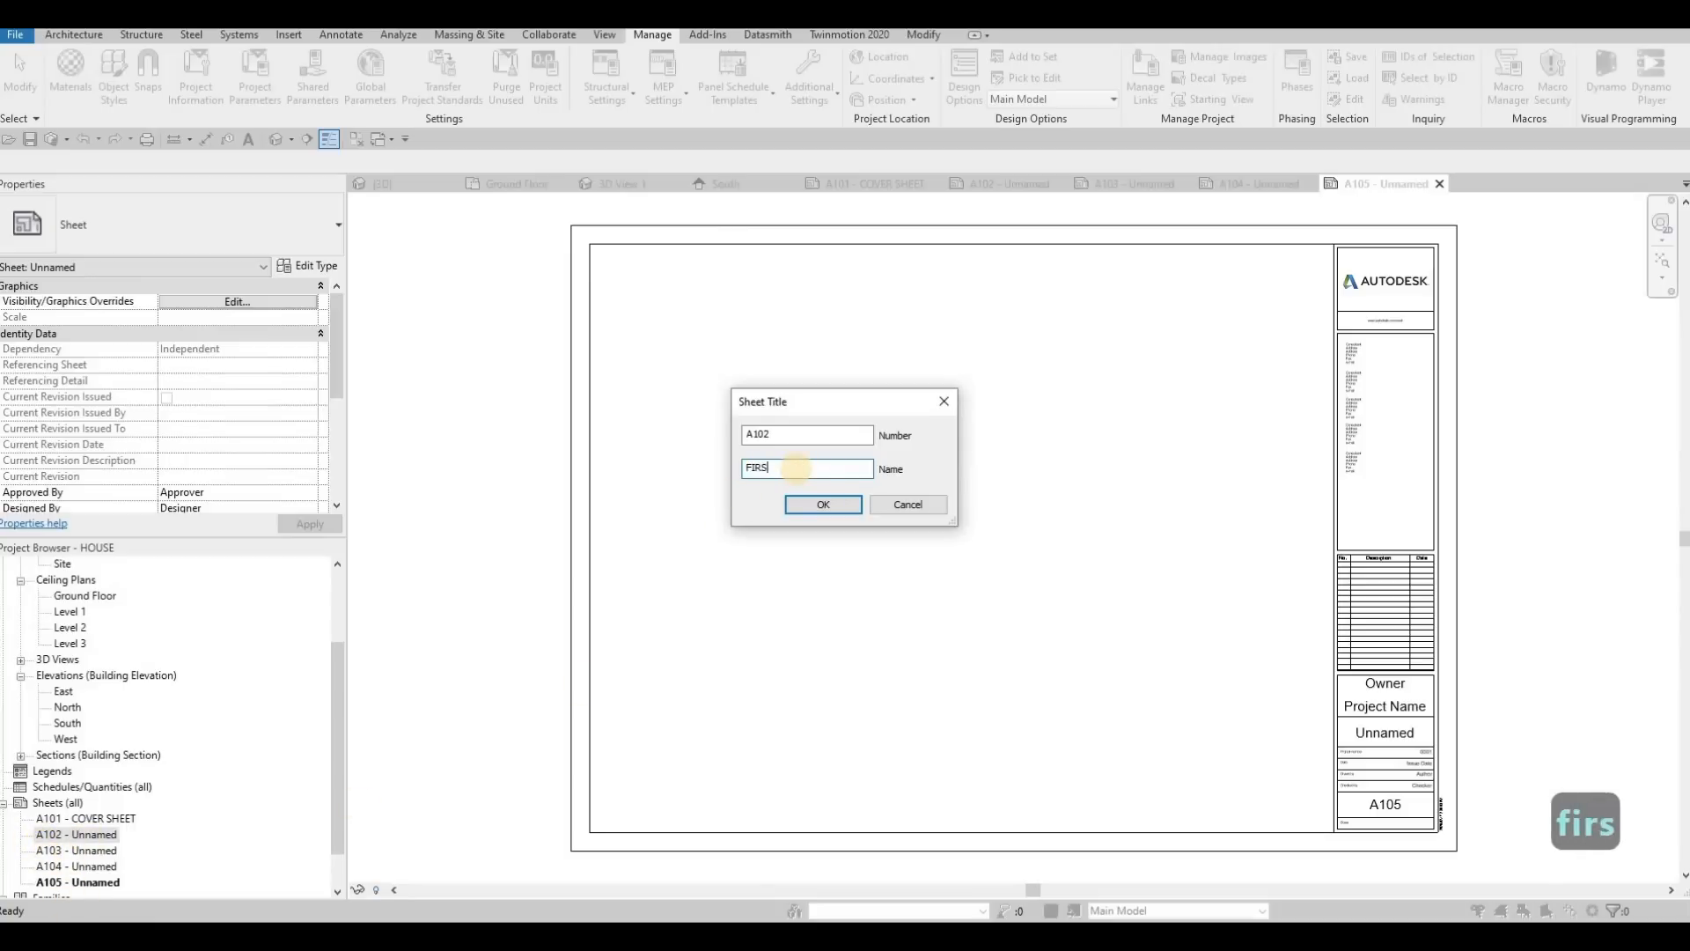
pyautogui.click(824, 504)
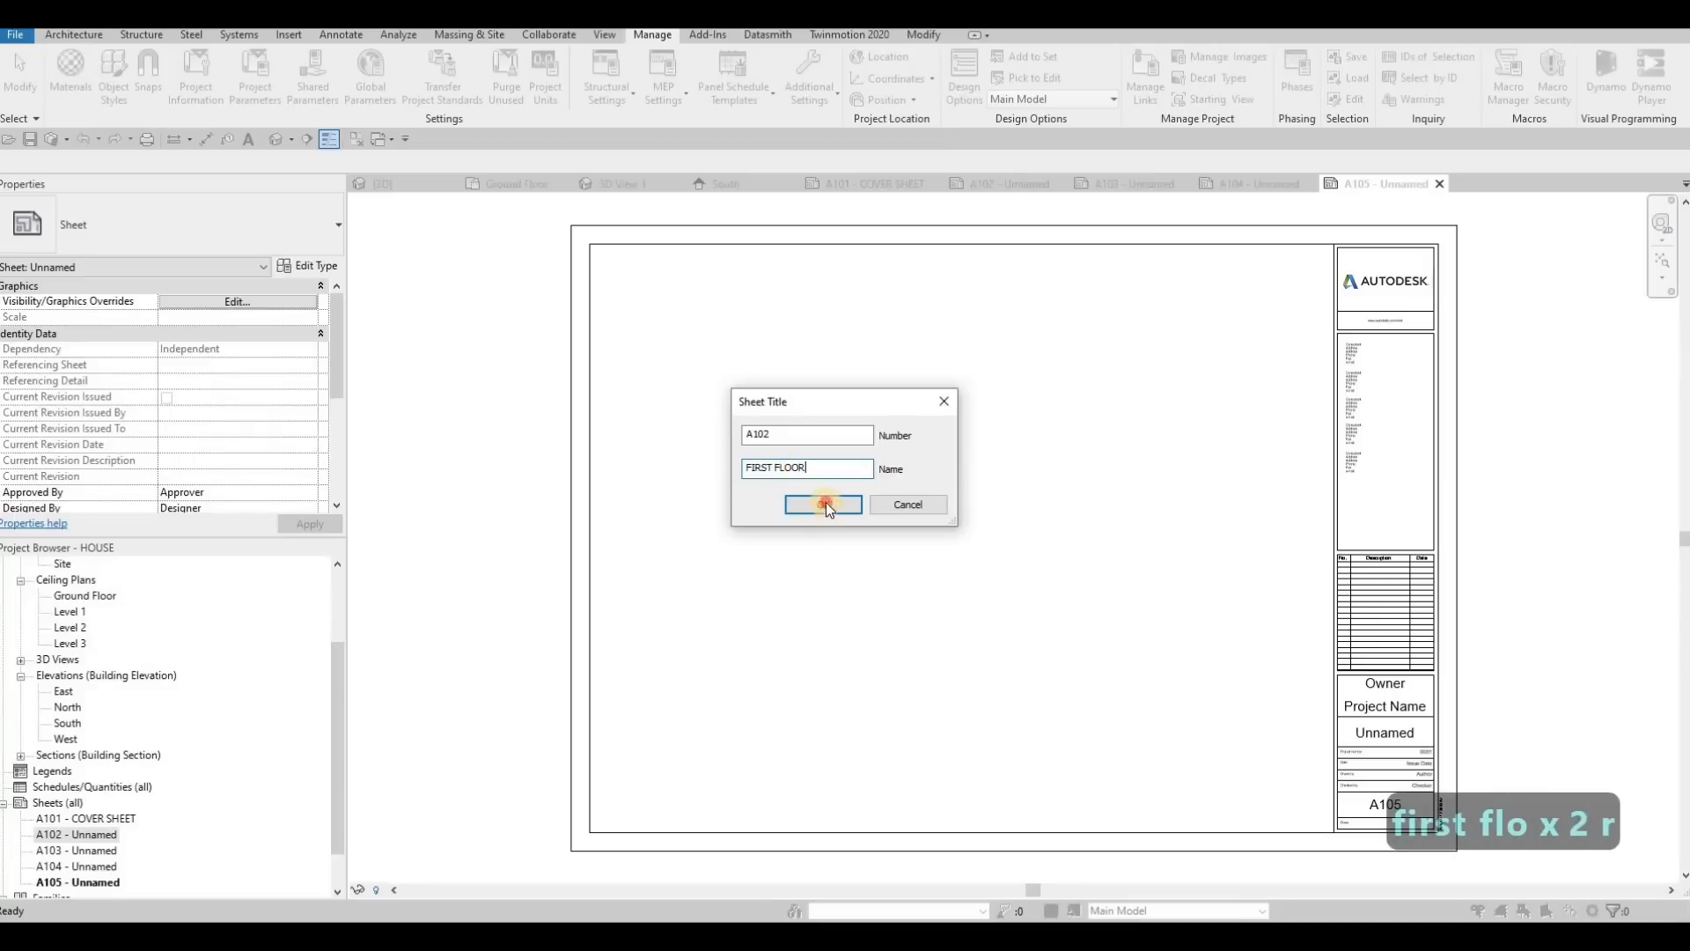
# Rename sheet A103 as SECOND FLOOR, keeping its number.
pyautogui.click(92, 852)
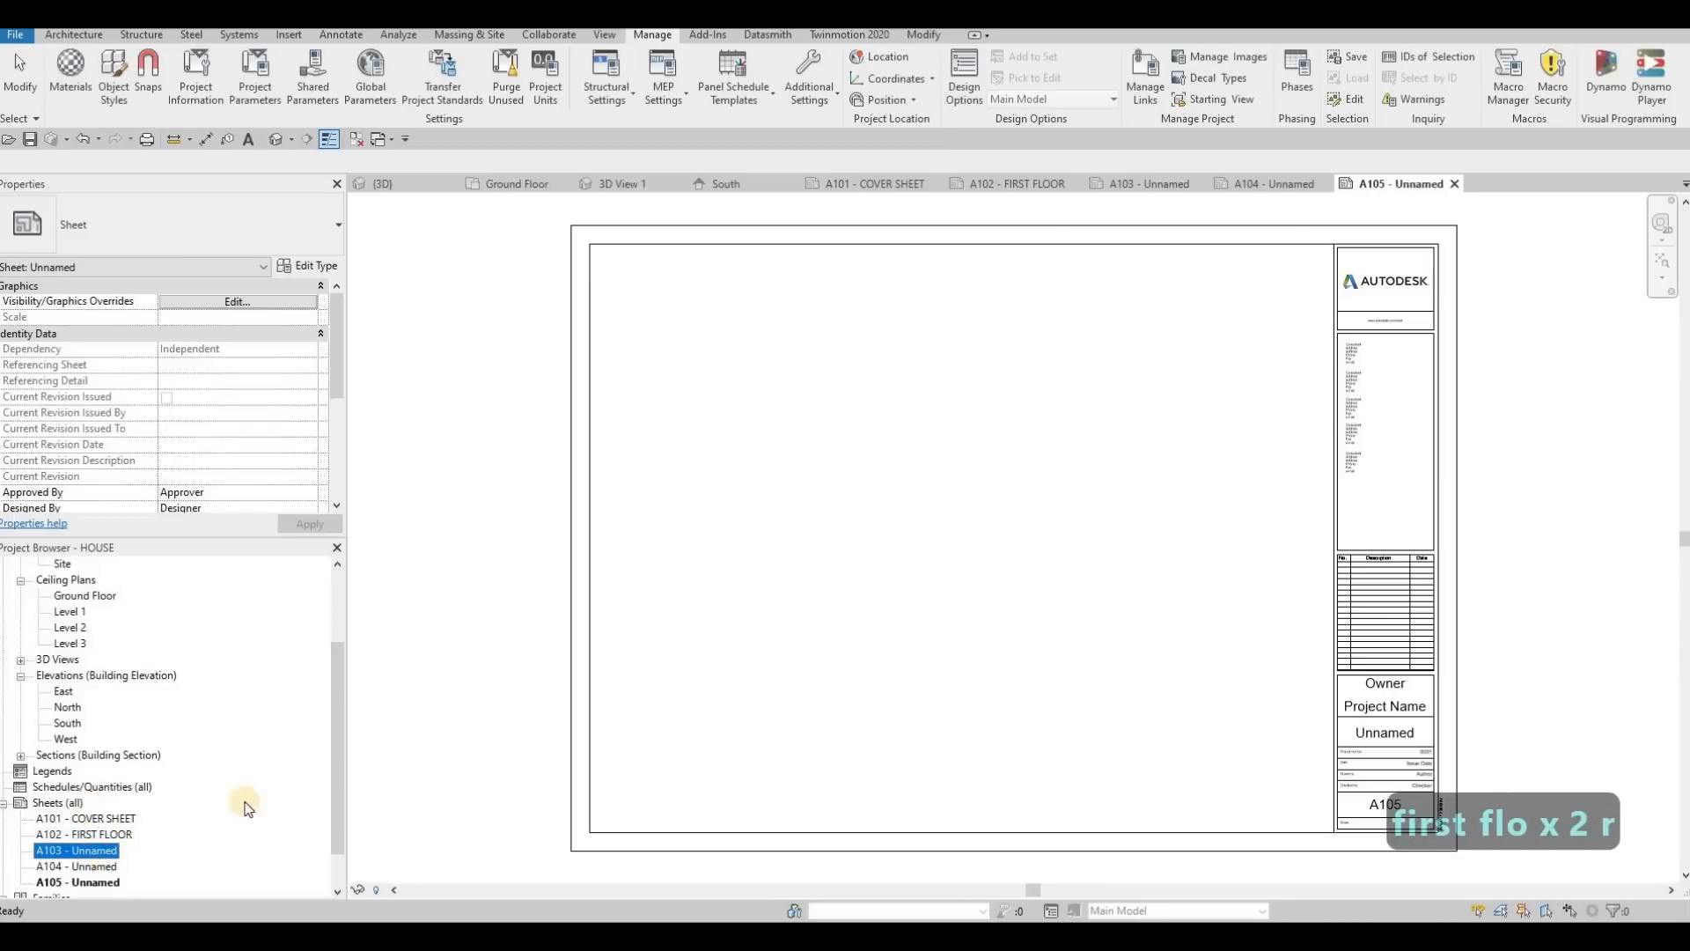
pyautogui.press('F2')
pyautogui.press('Tab')
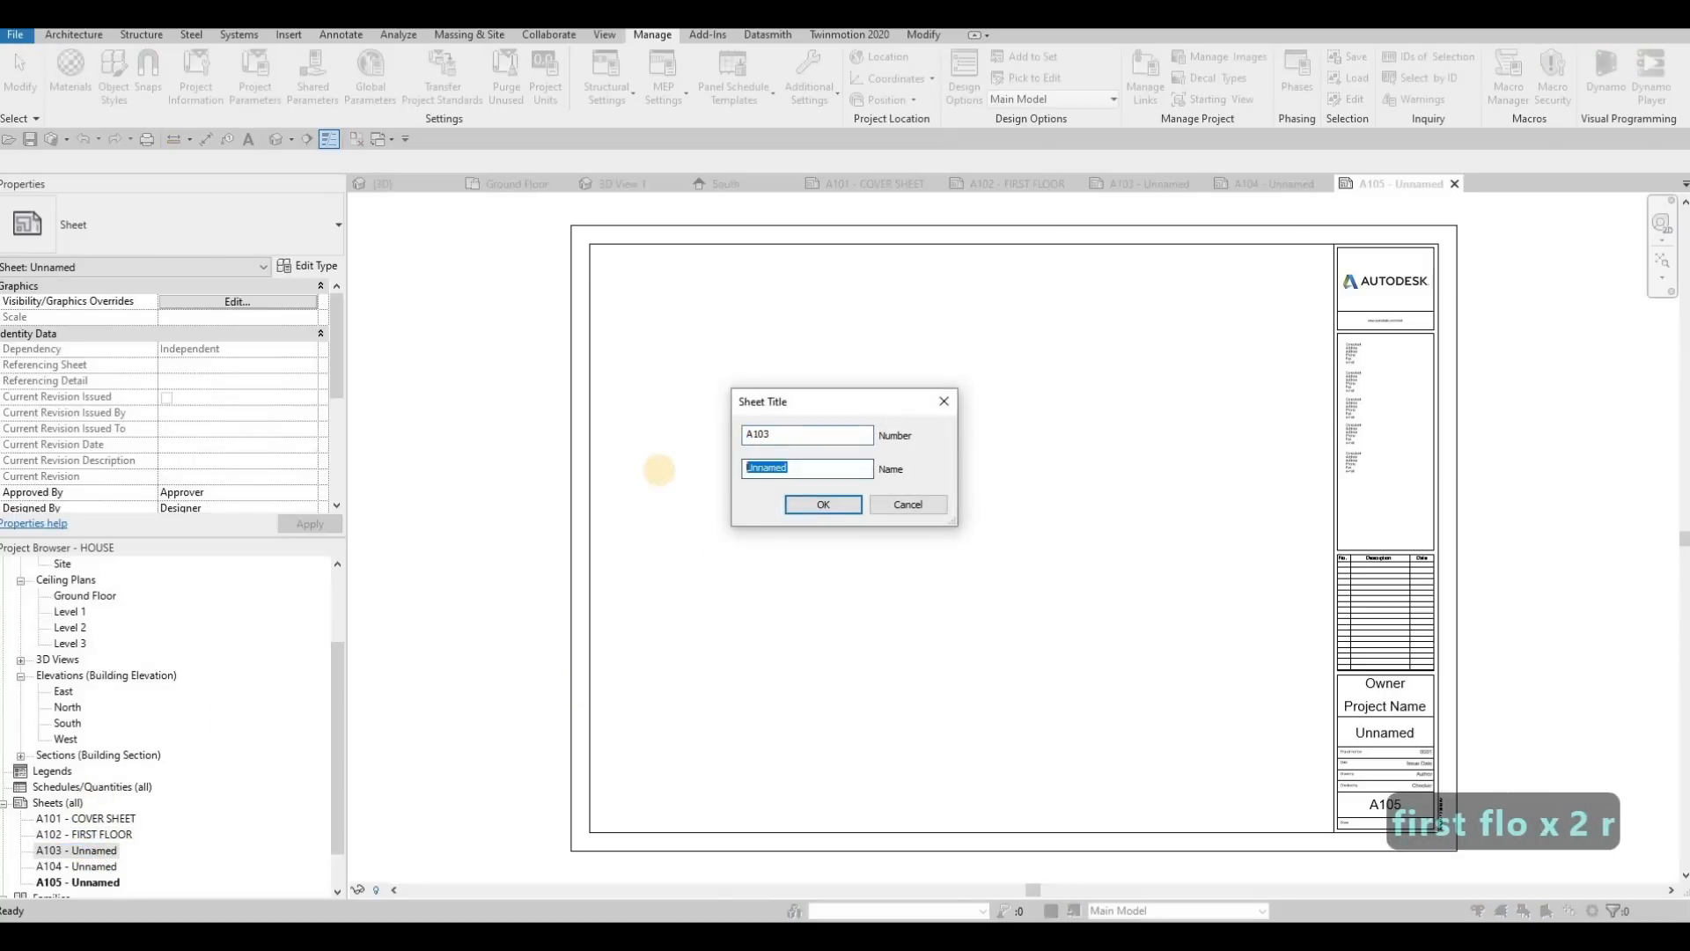
pyautogui.write('SECOND FLOOR')
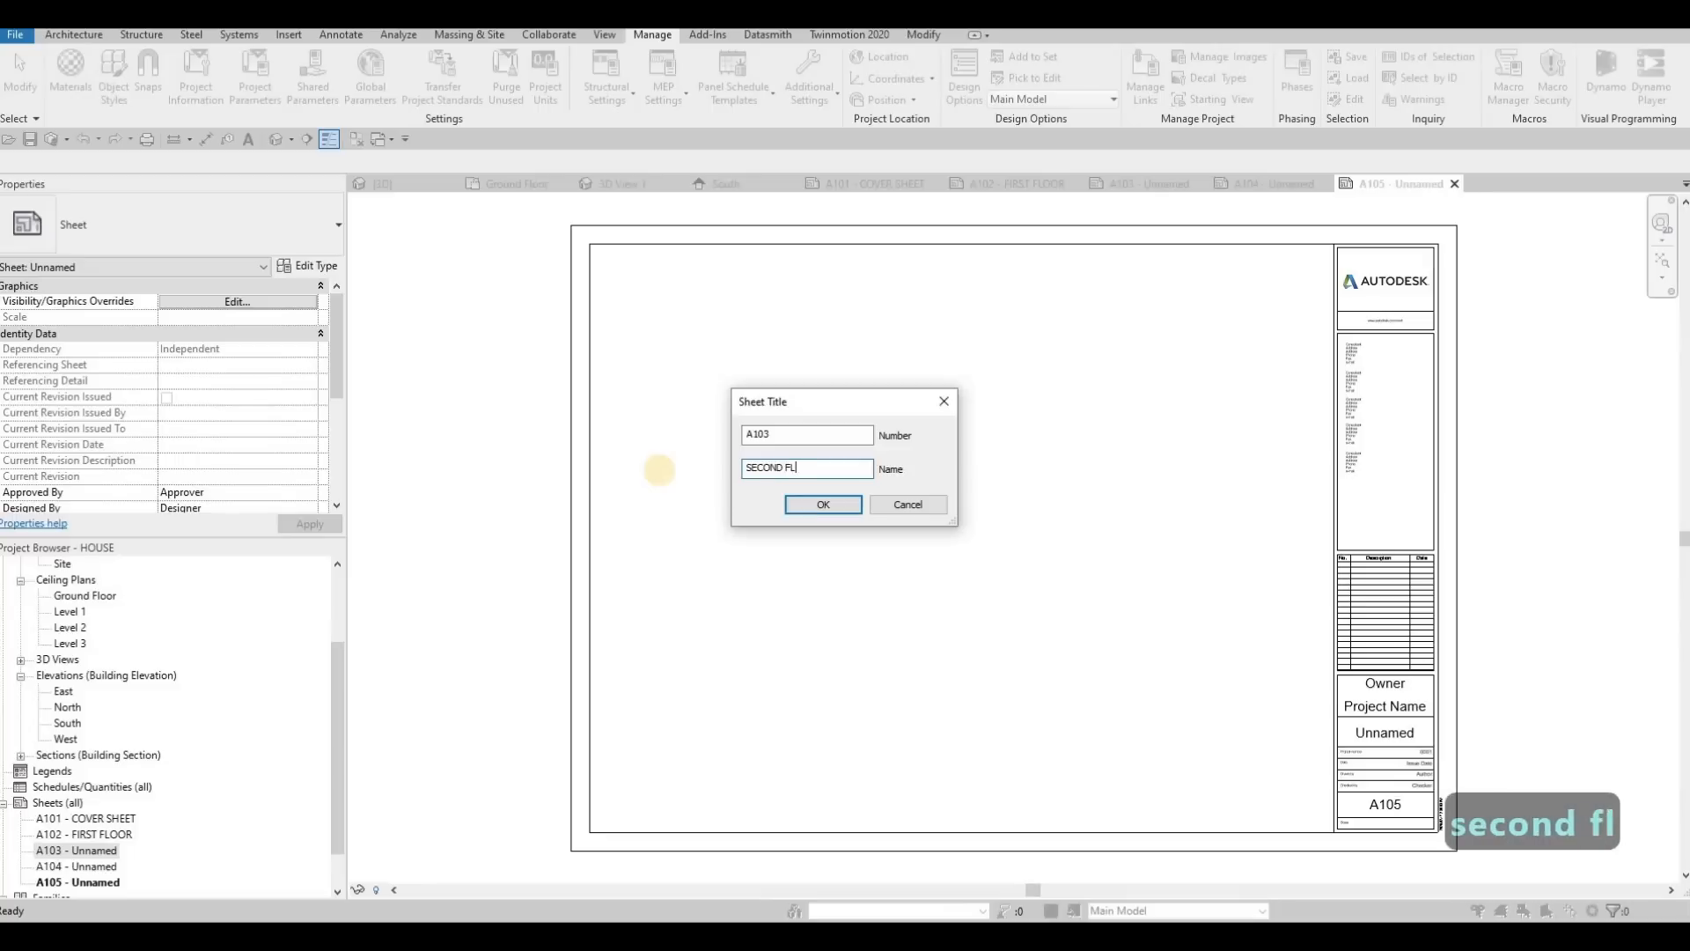
pyautogui.click(818, 506)
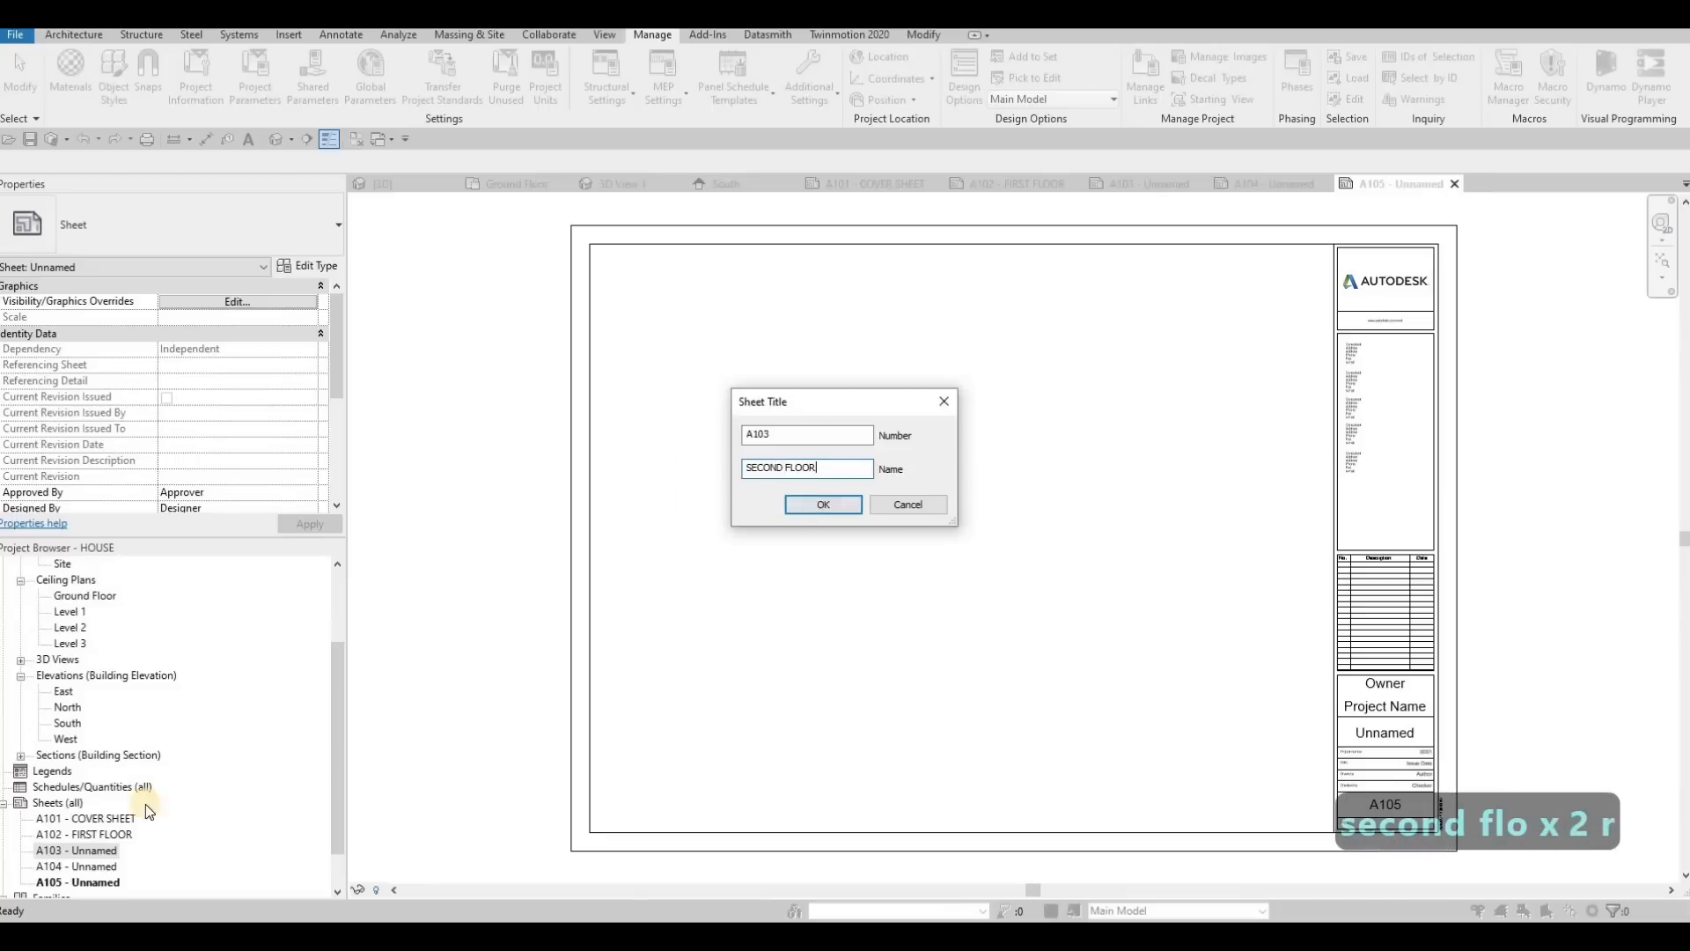
# Rename sheet A104 as ELEVATIONS, keeping its number.
pyautogui.click(90, 865)
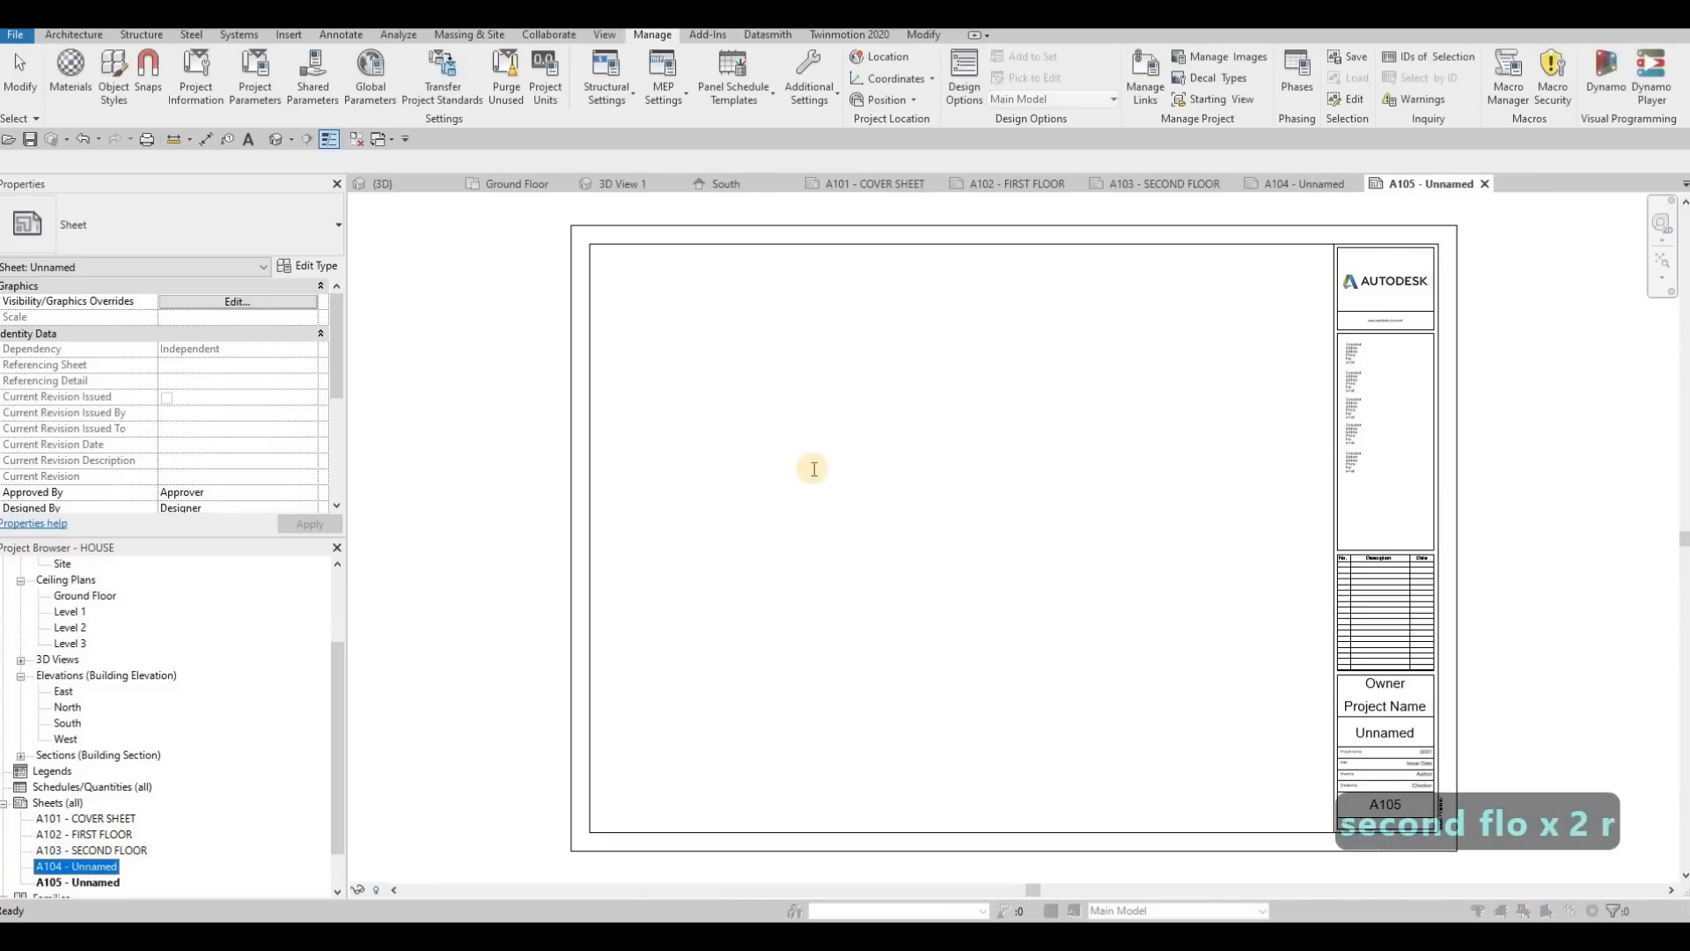
pyautogui.press('F2')
pyautogui.write('ELE')
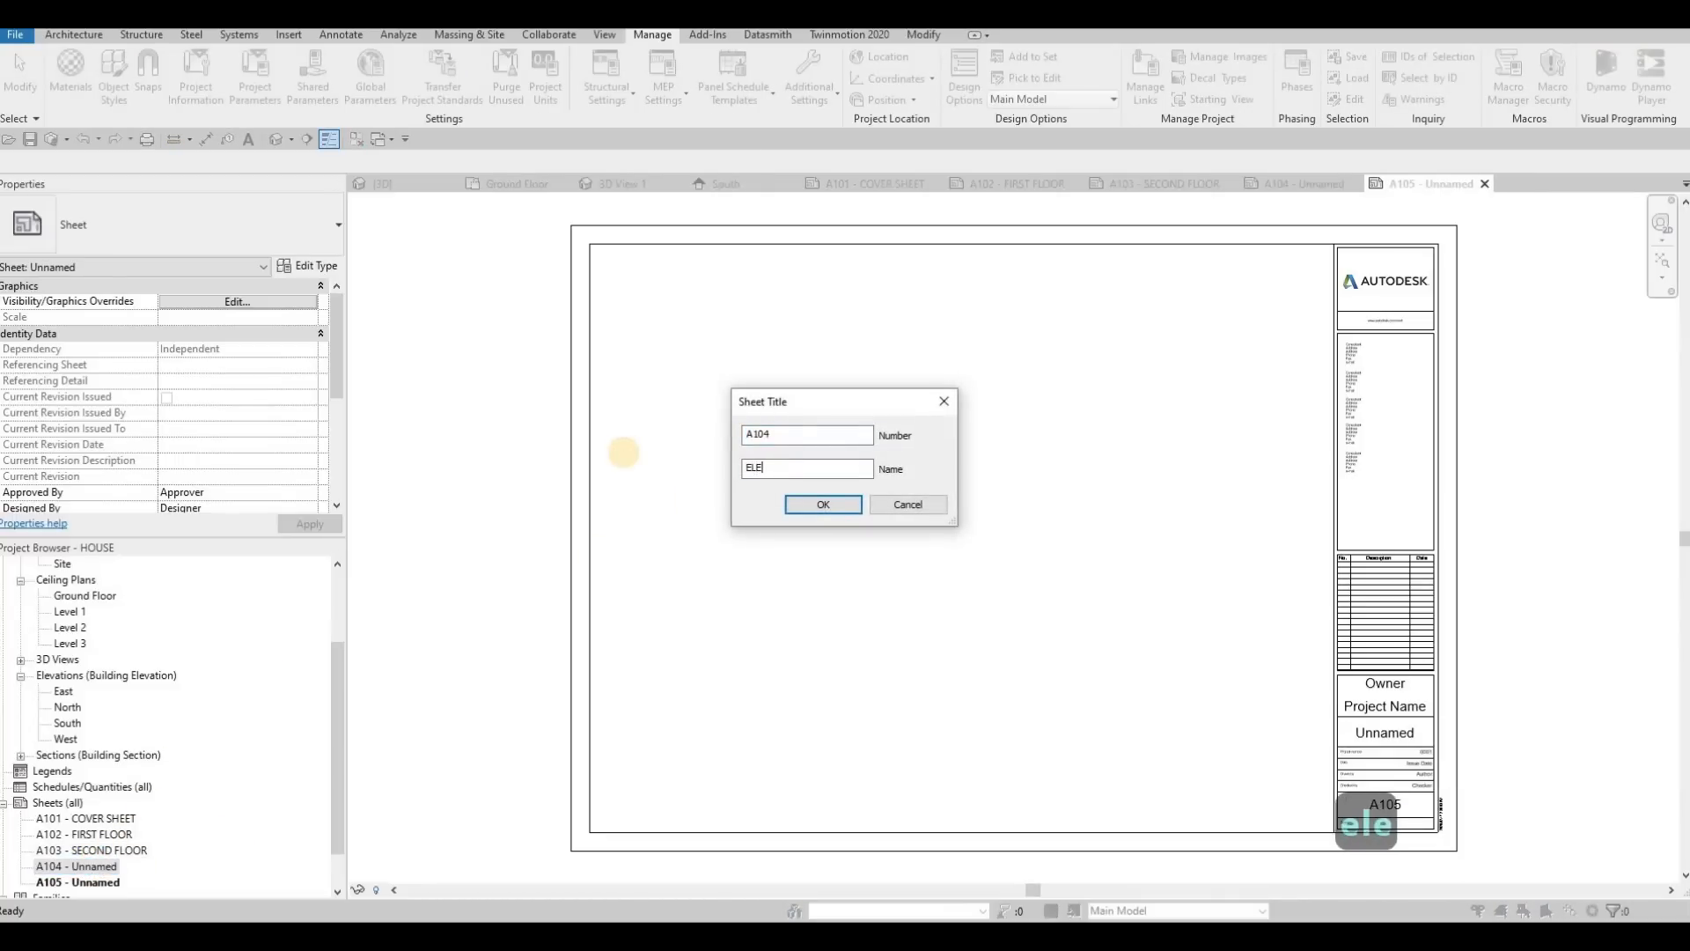
pyautogui.write('VATIONS')
pyautogui.click(813, 503)
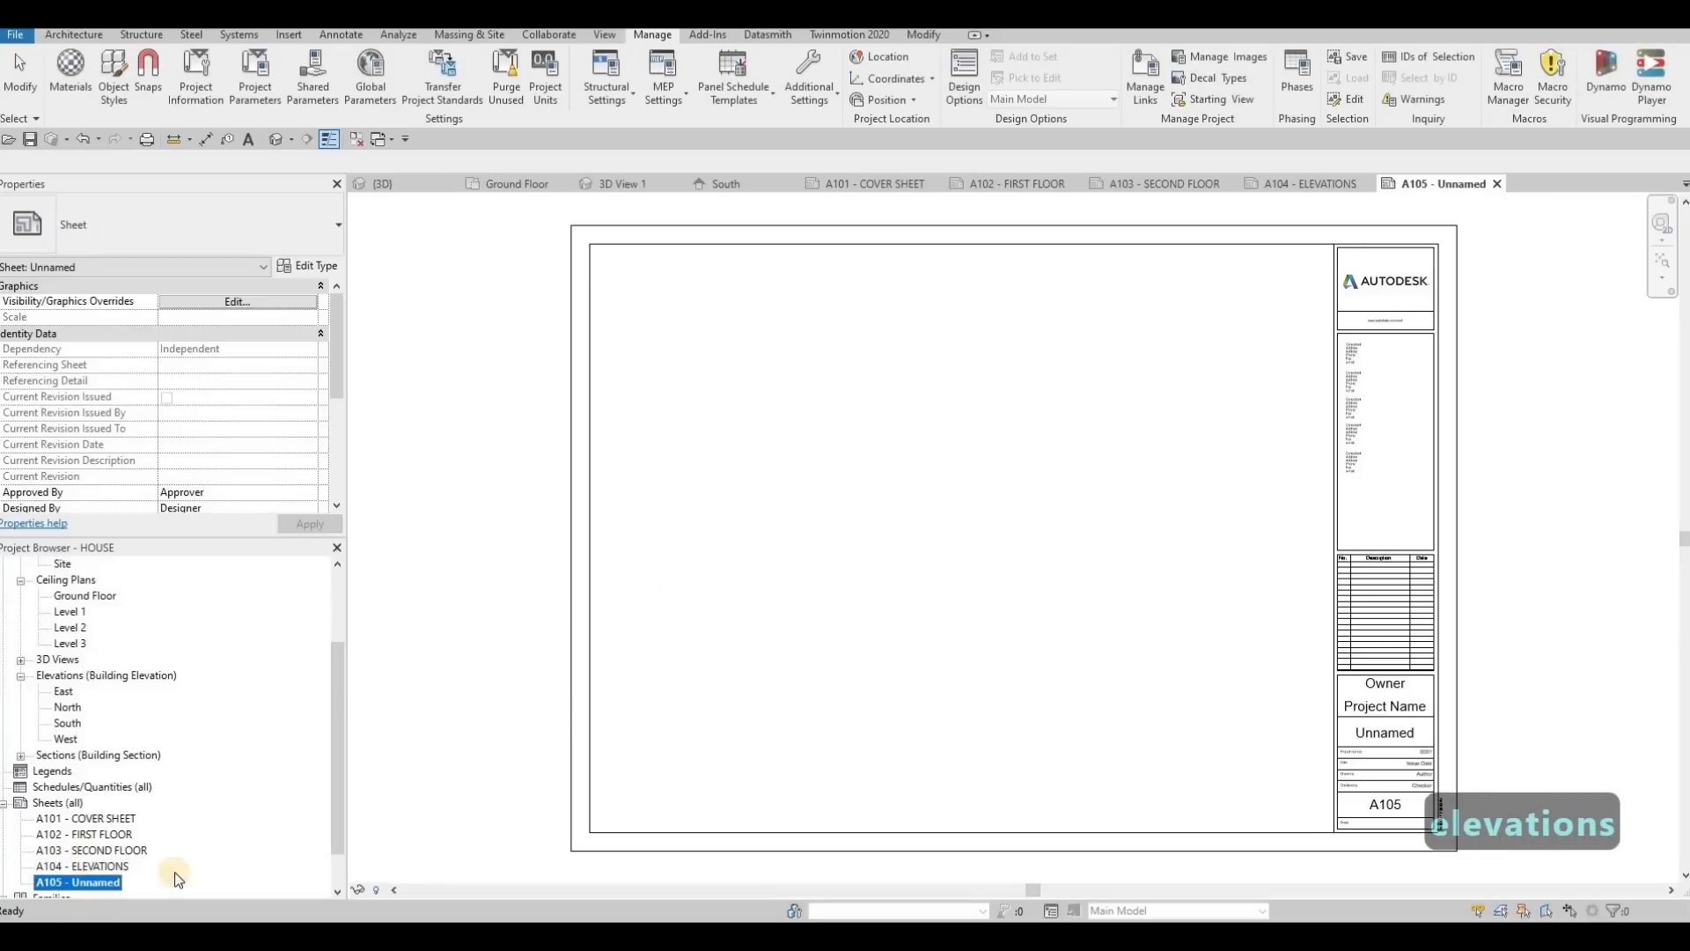
# Give sheet A105 the name ELEVATIONS as well, keeping its number.
pyautogui.press('F2')
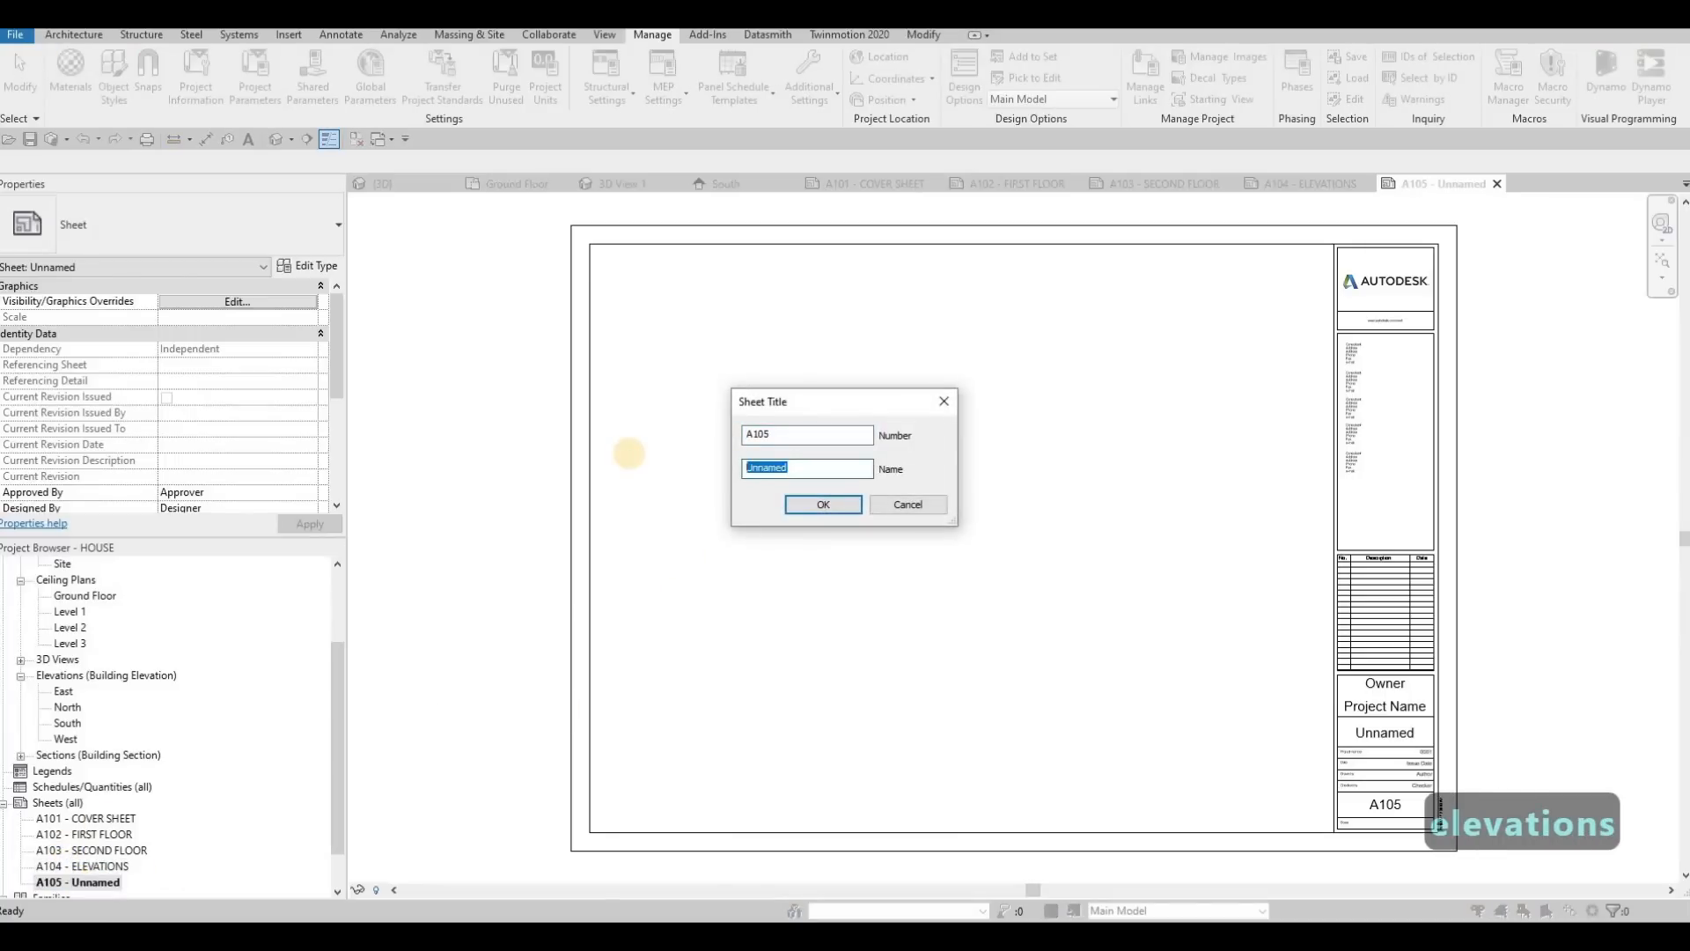
pyautogui.write('ELEVATIO')
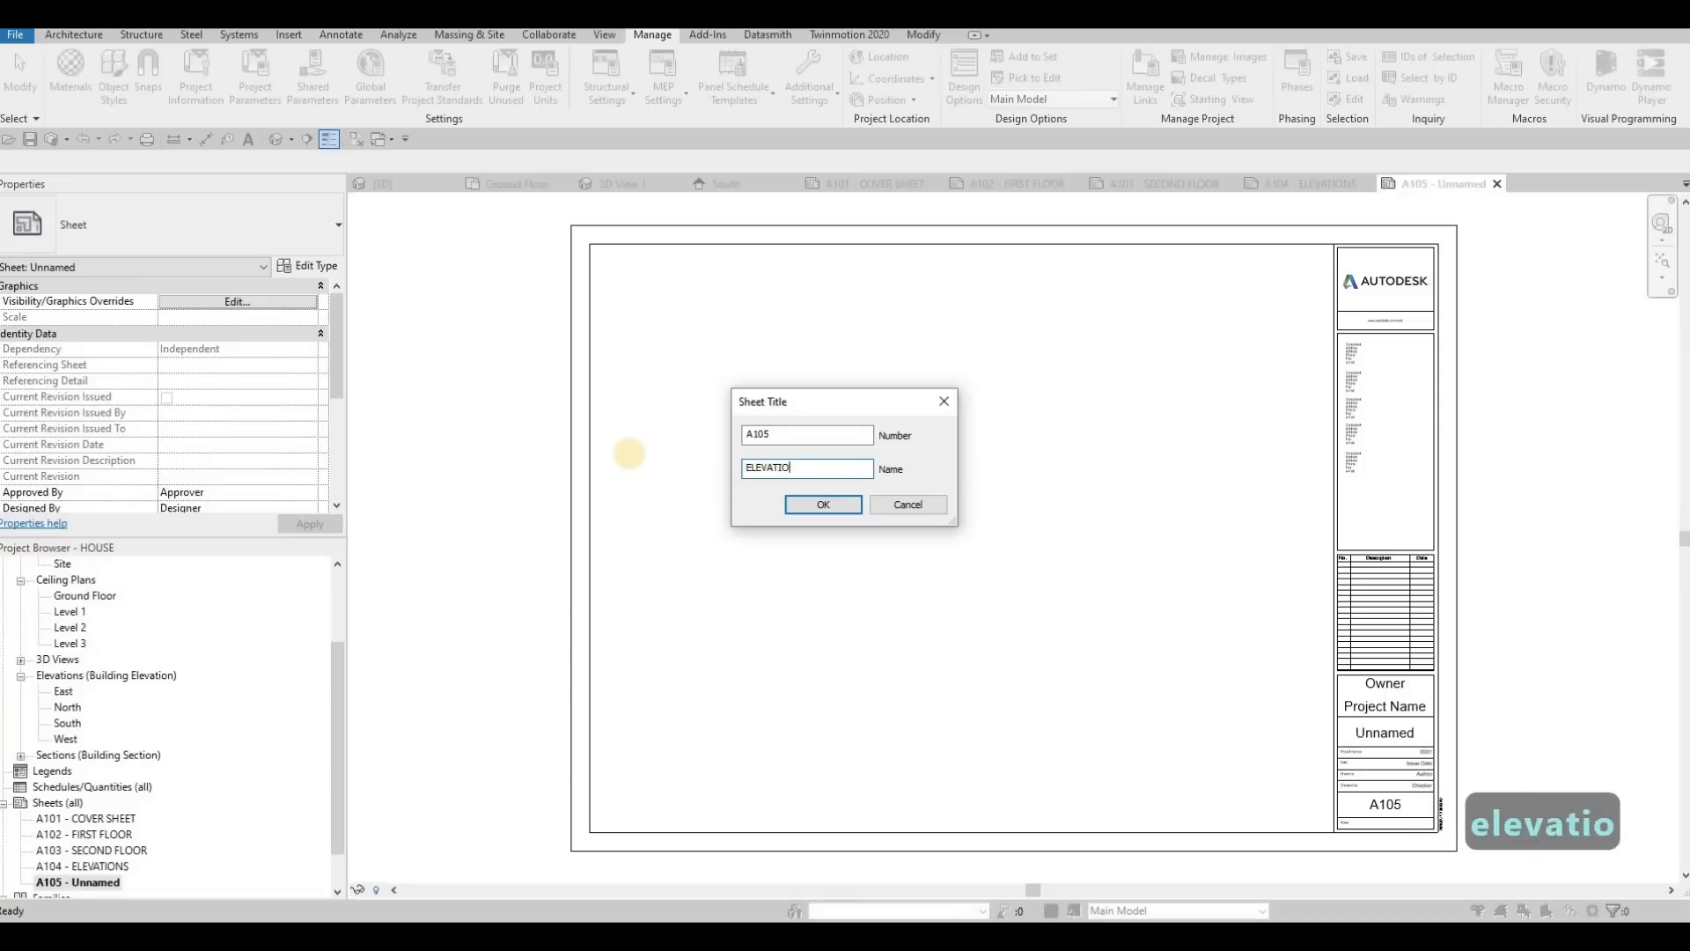
pyautogui.write('NS')
pyautogui.click(801, 507)
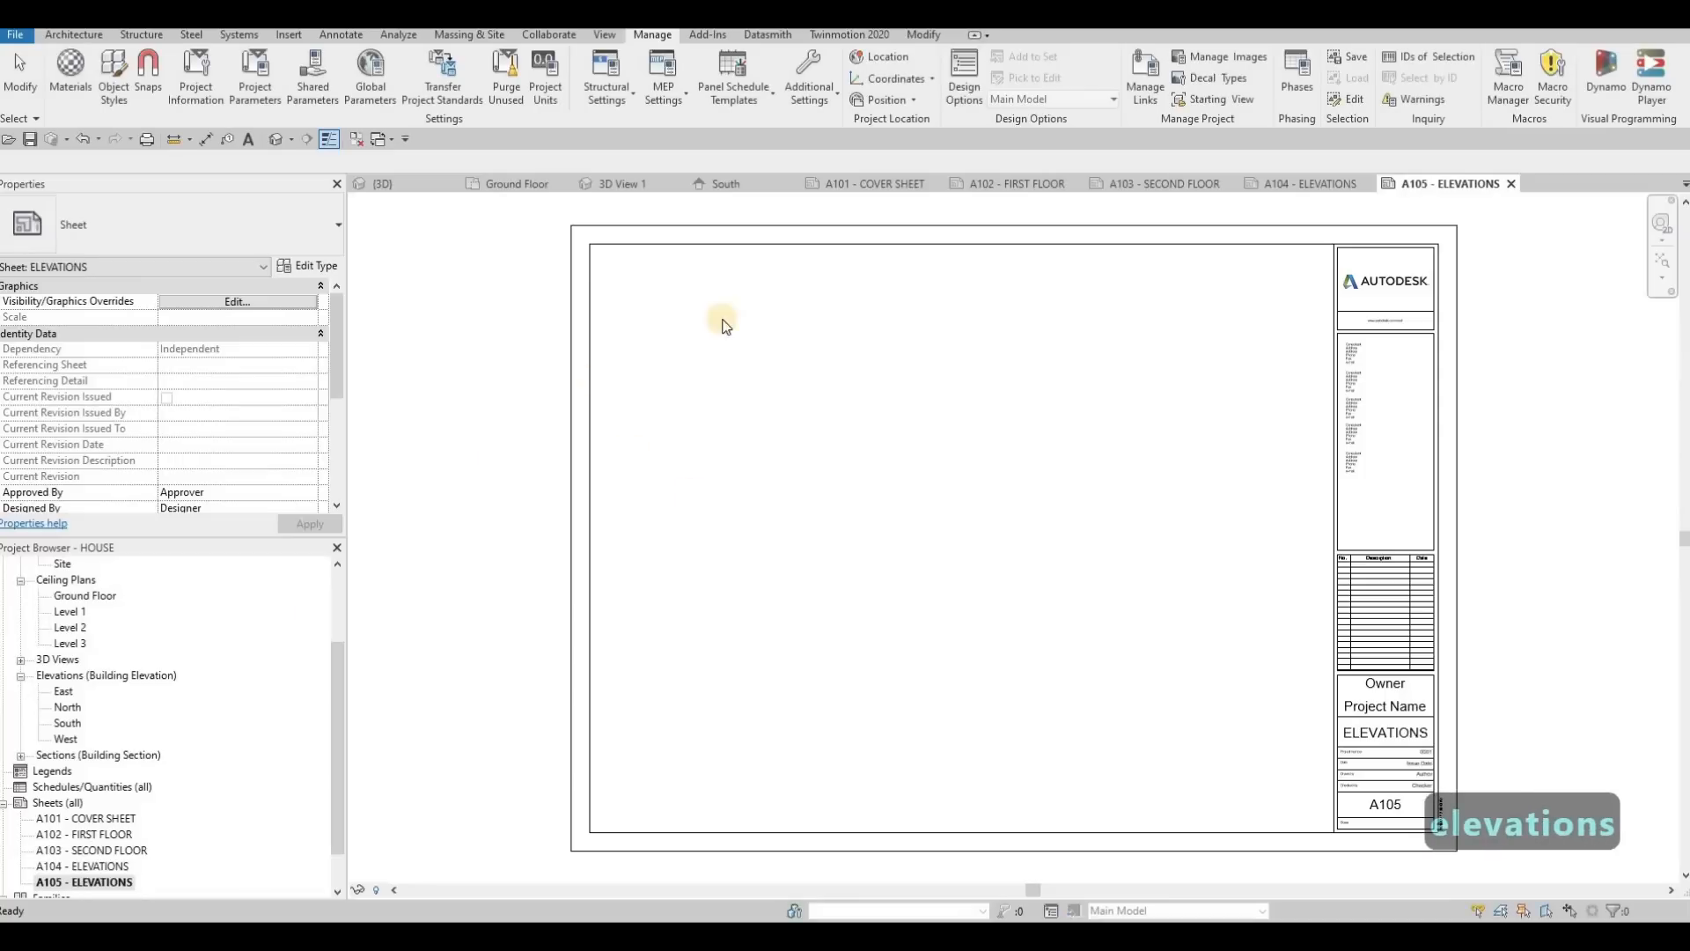
# Switch to the A101 cover sheet, expand the project's 3D views and open the 3D View 1 perspective.
pyautogui.click(906, 187)
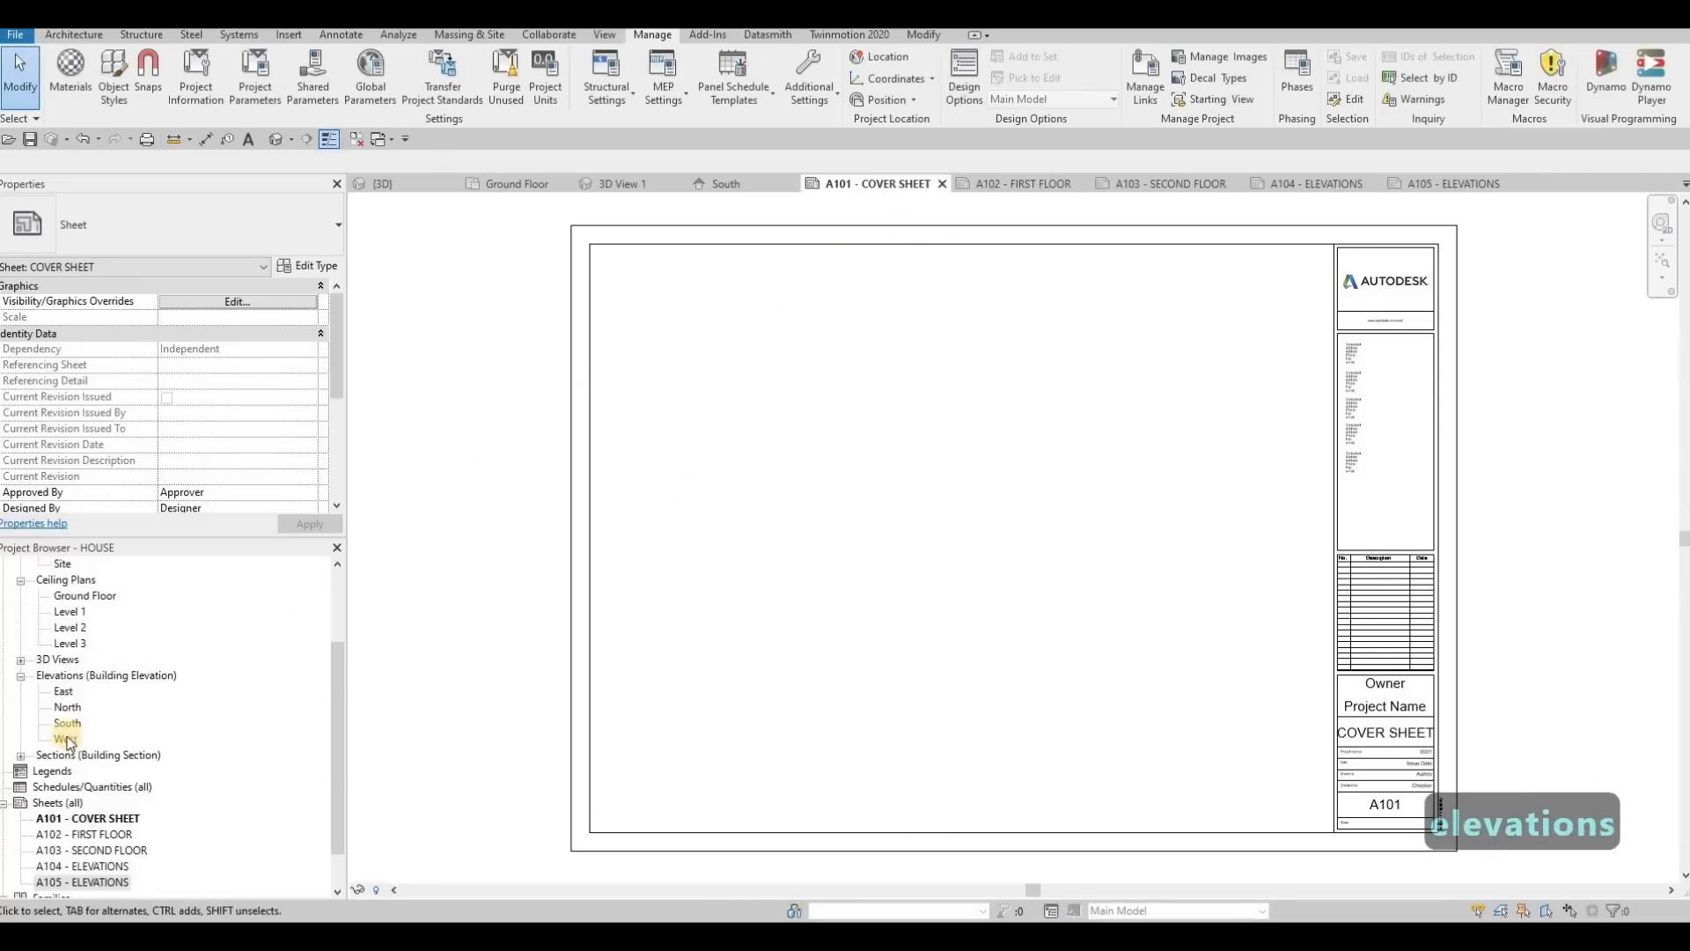
pyautogui.click(20, 661)
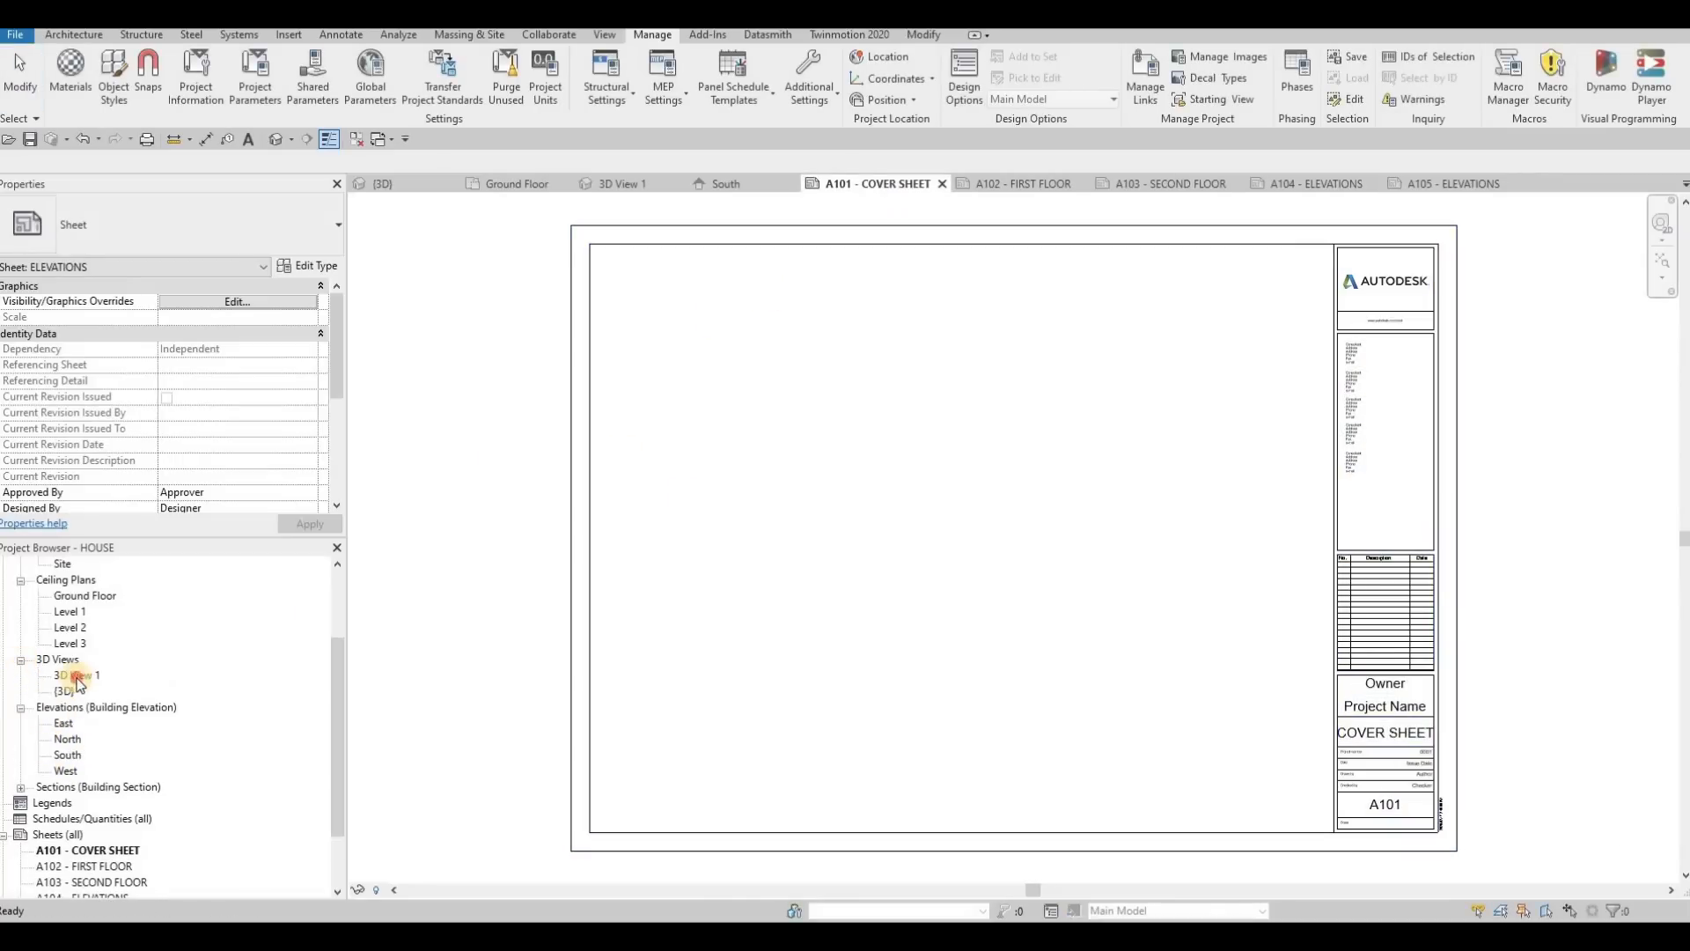
pyautogui.click(78, 675)
pyautogui.doubleClick(77, 675)
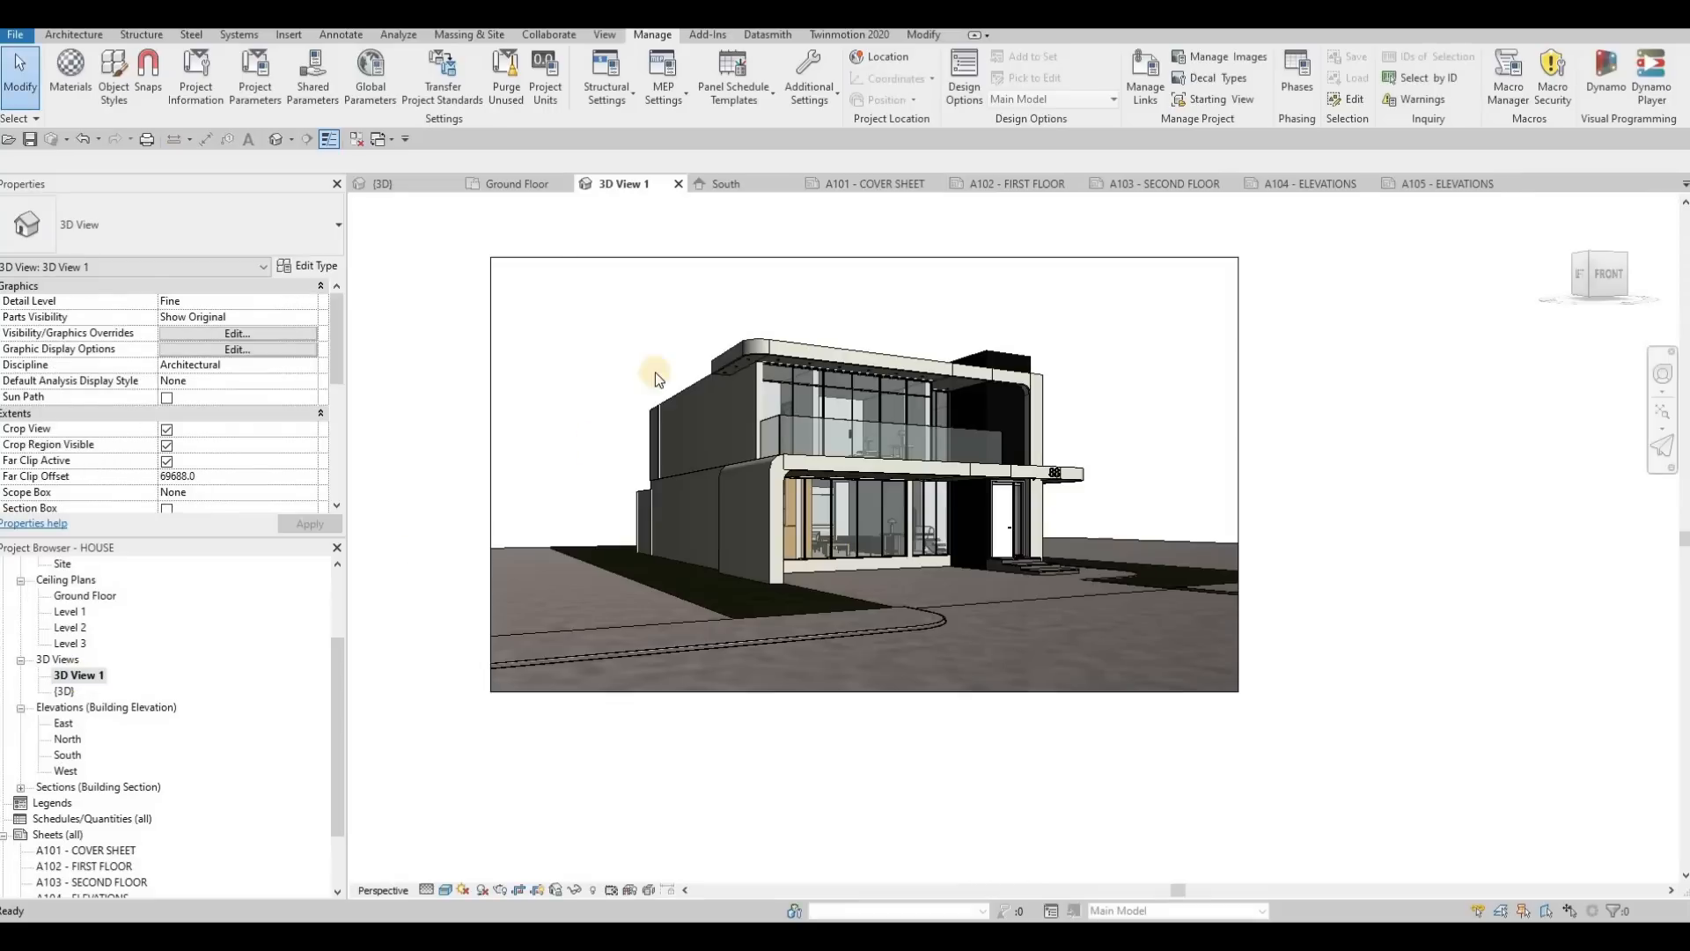
# Open the rendering settings for the 3D View 1 perspective and choose the Draft quality.
pyautogui.click(293, 33)
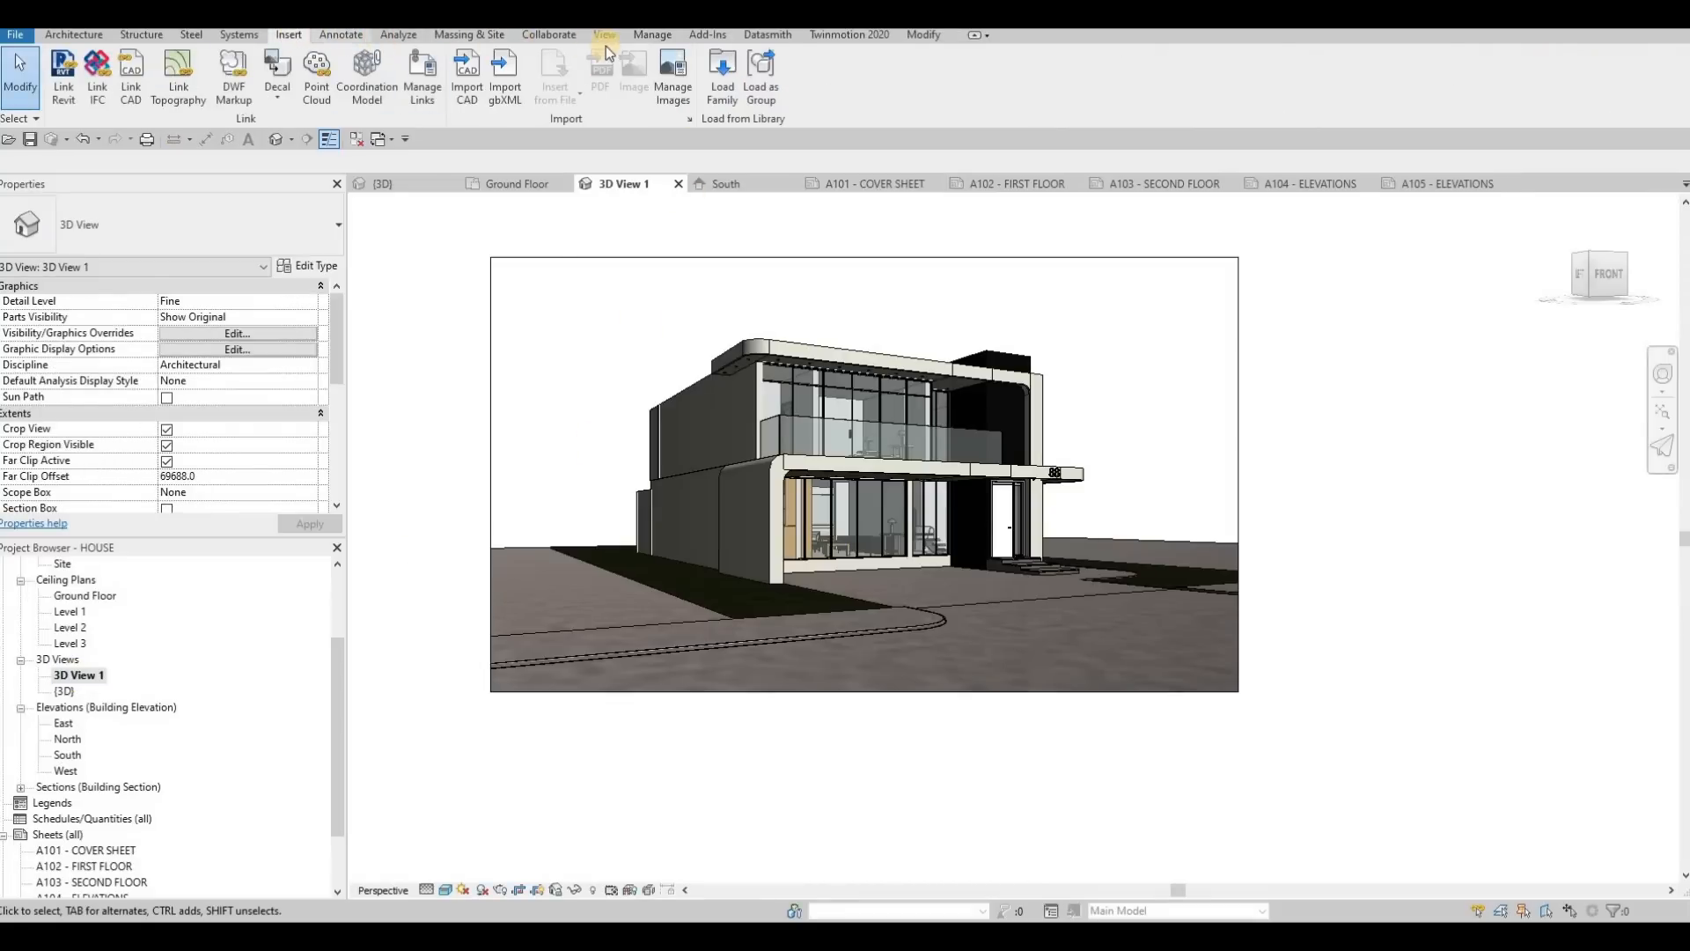
pyautogui.click(340, 34)
pyautogui.click(604, 35)
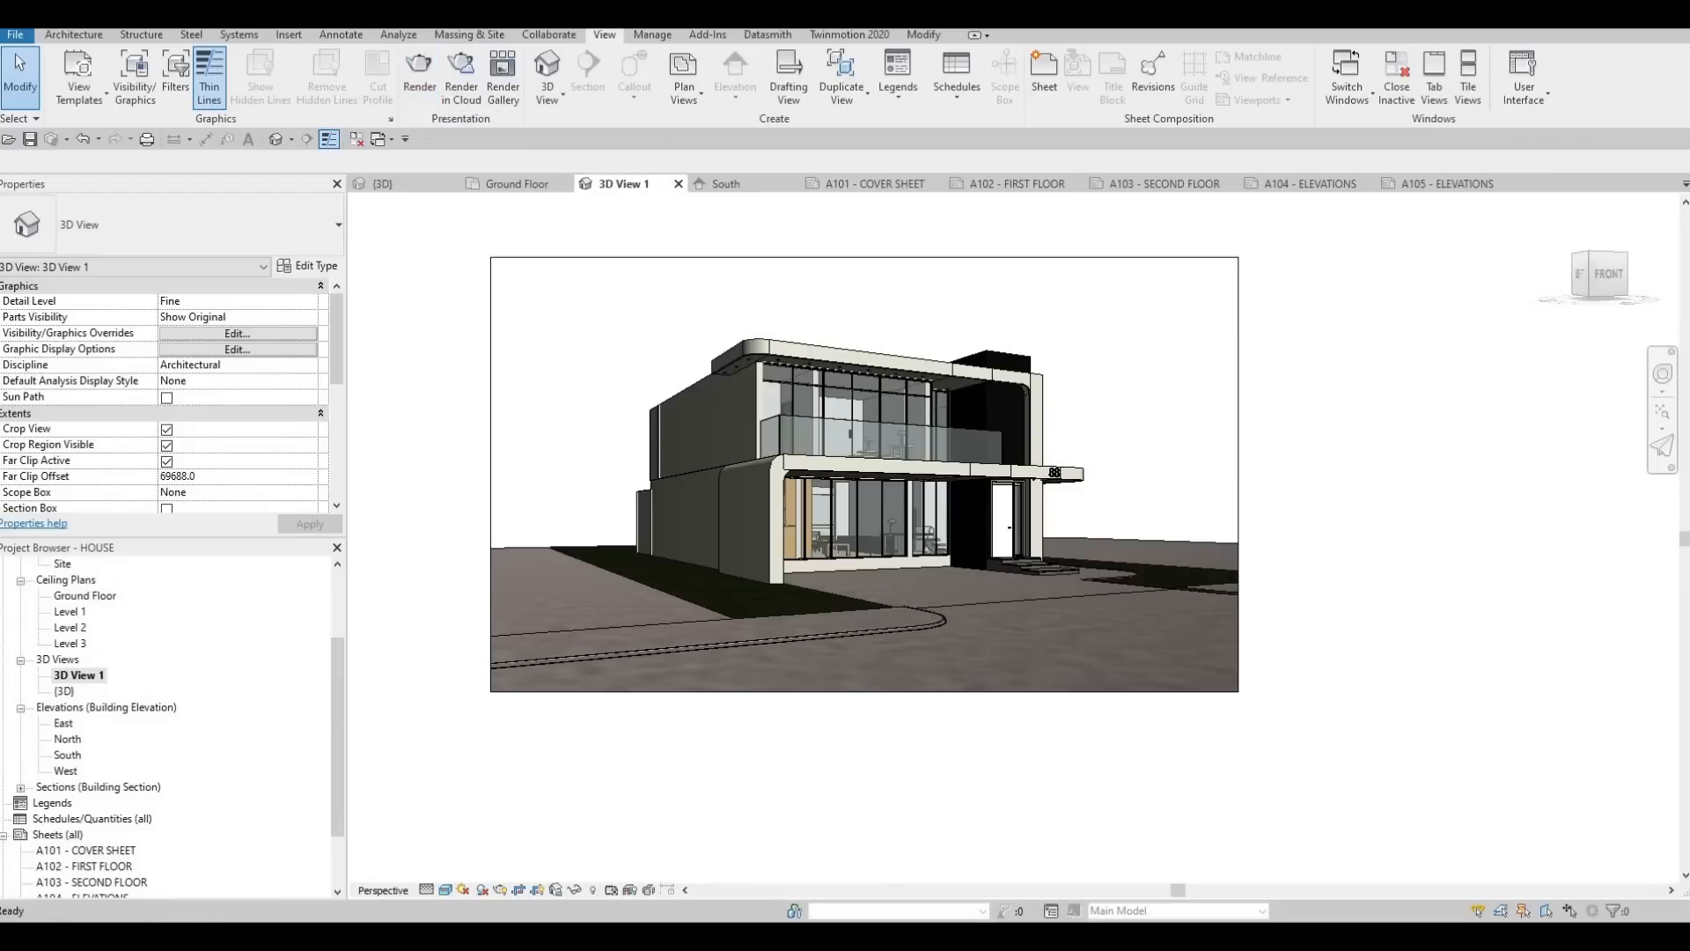
pyautogui.moveTo(1426, 122); pyautogui.dragTo(899, 174)
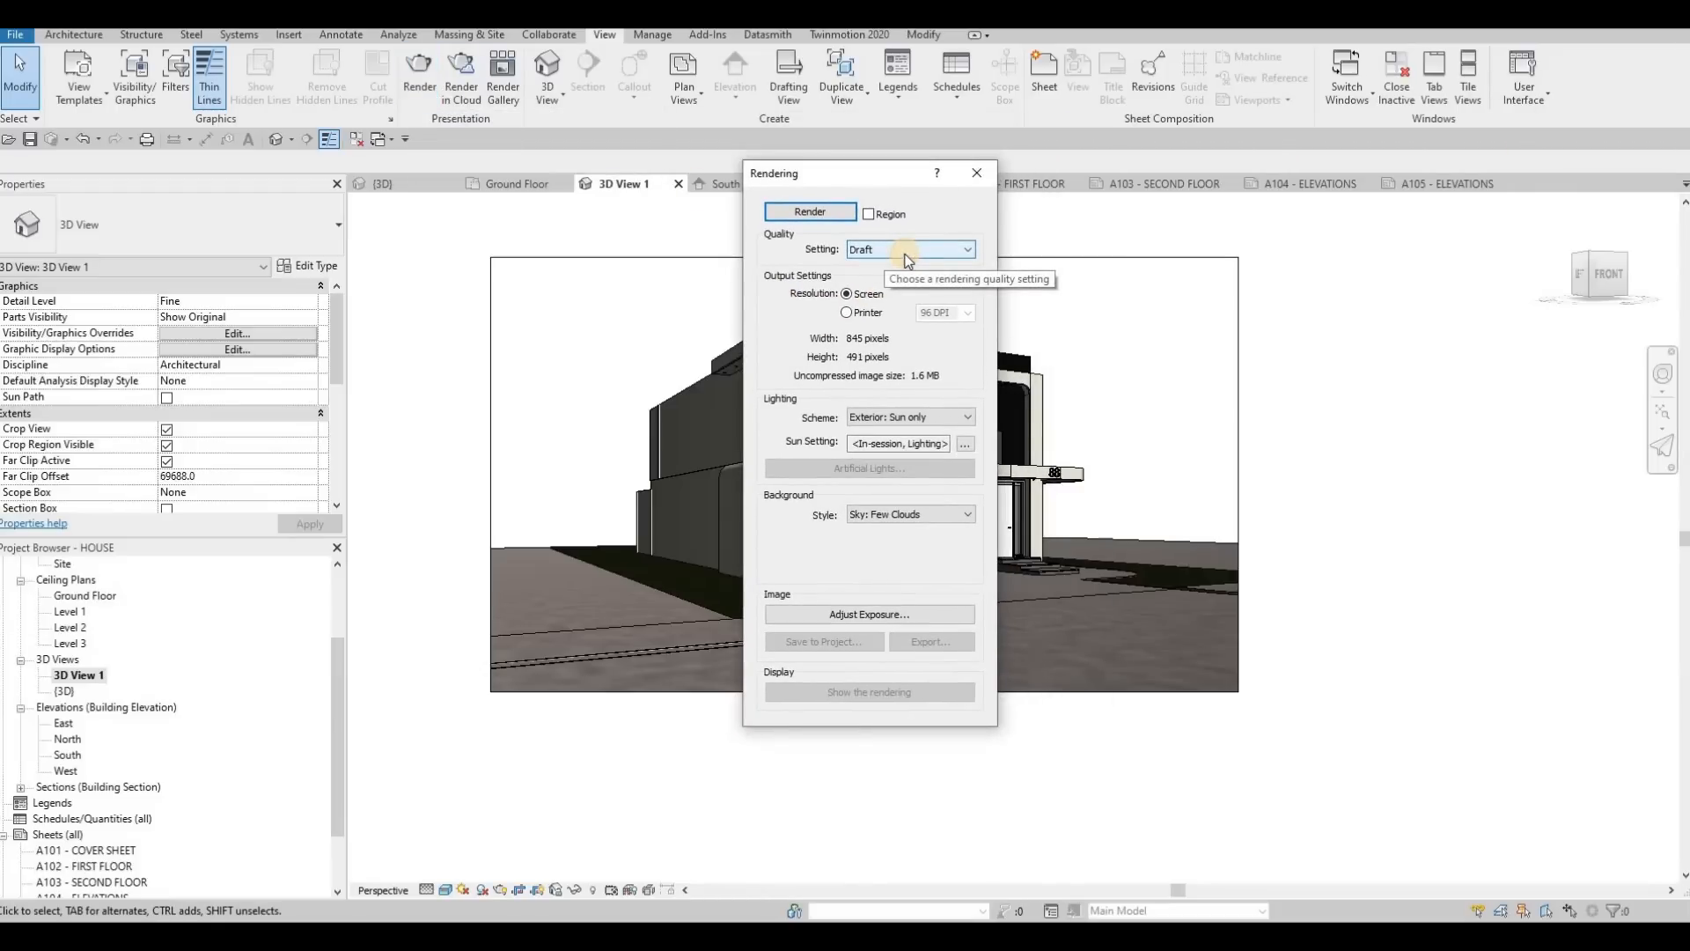
pyautogui.click(907, 251)
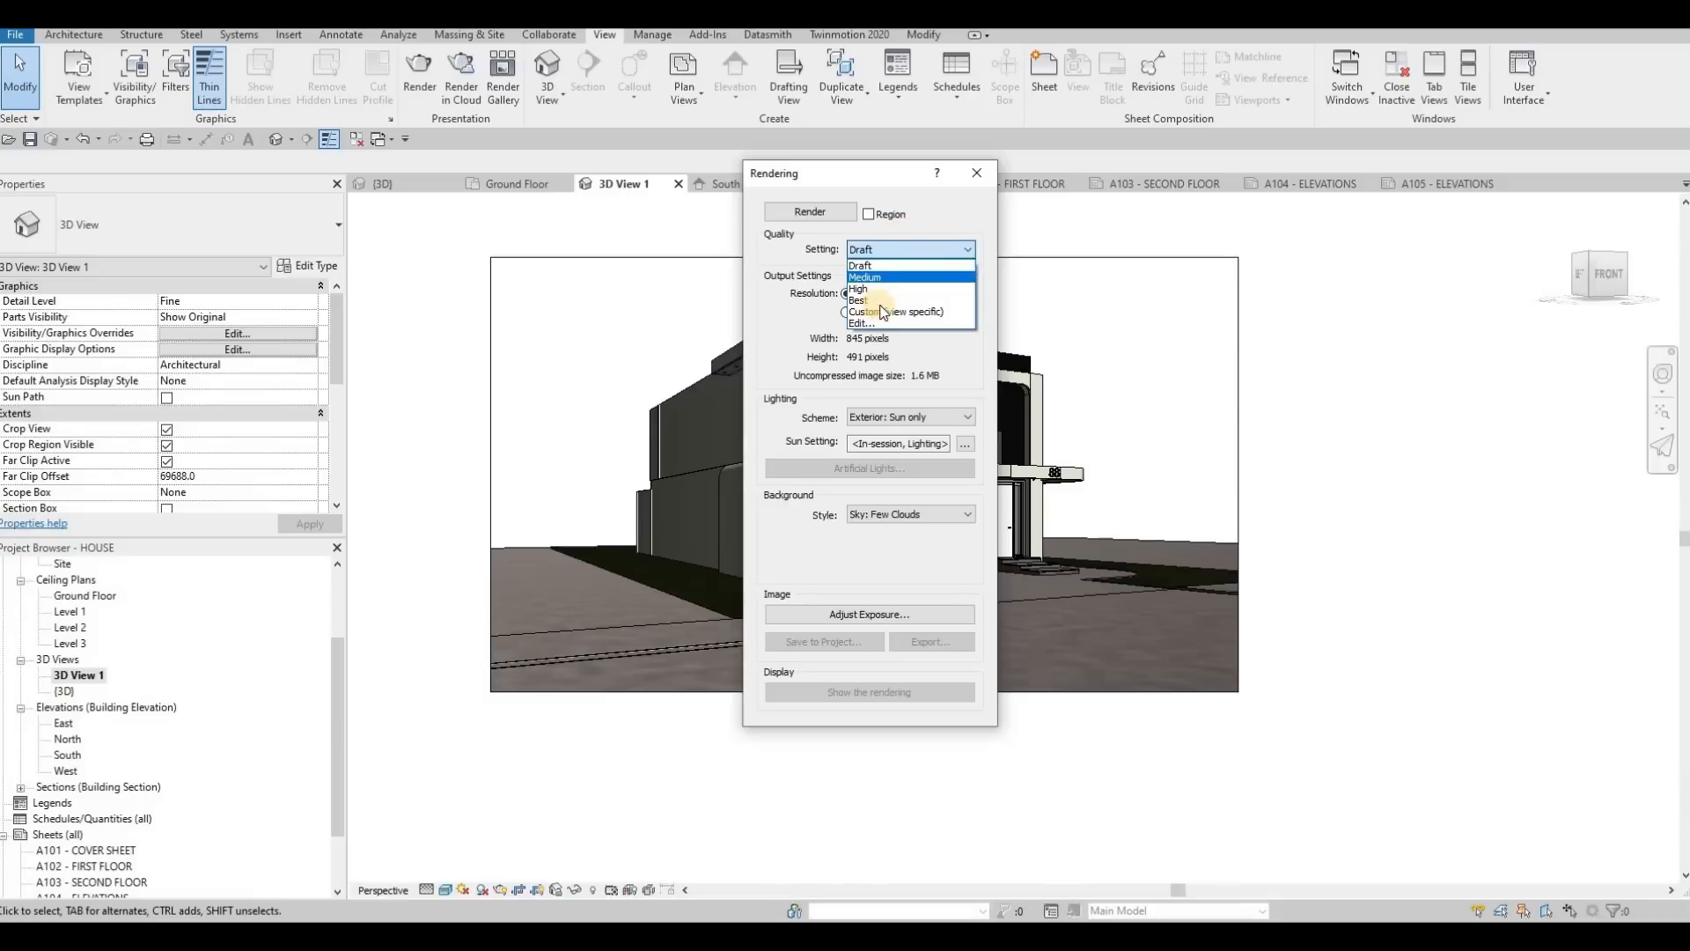
pyautogui.click(867, 265)
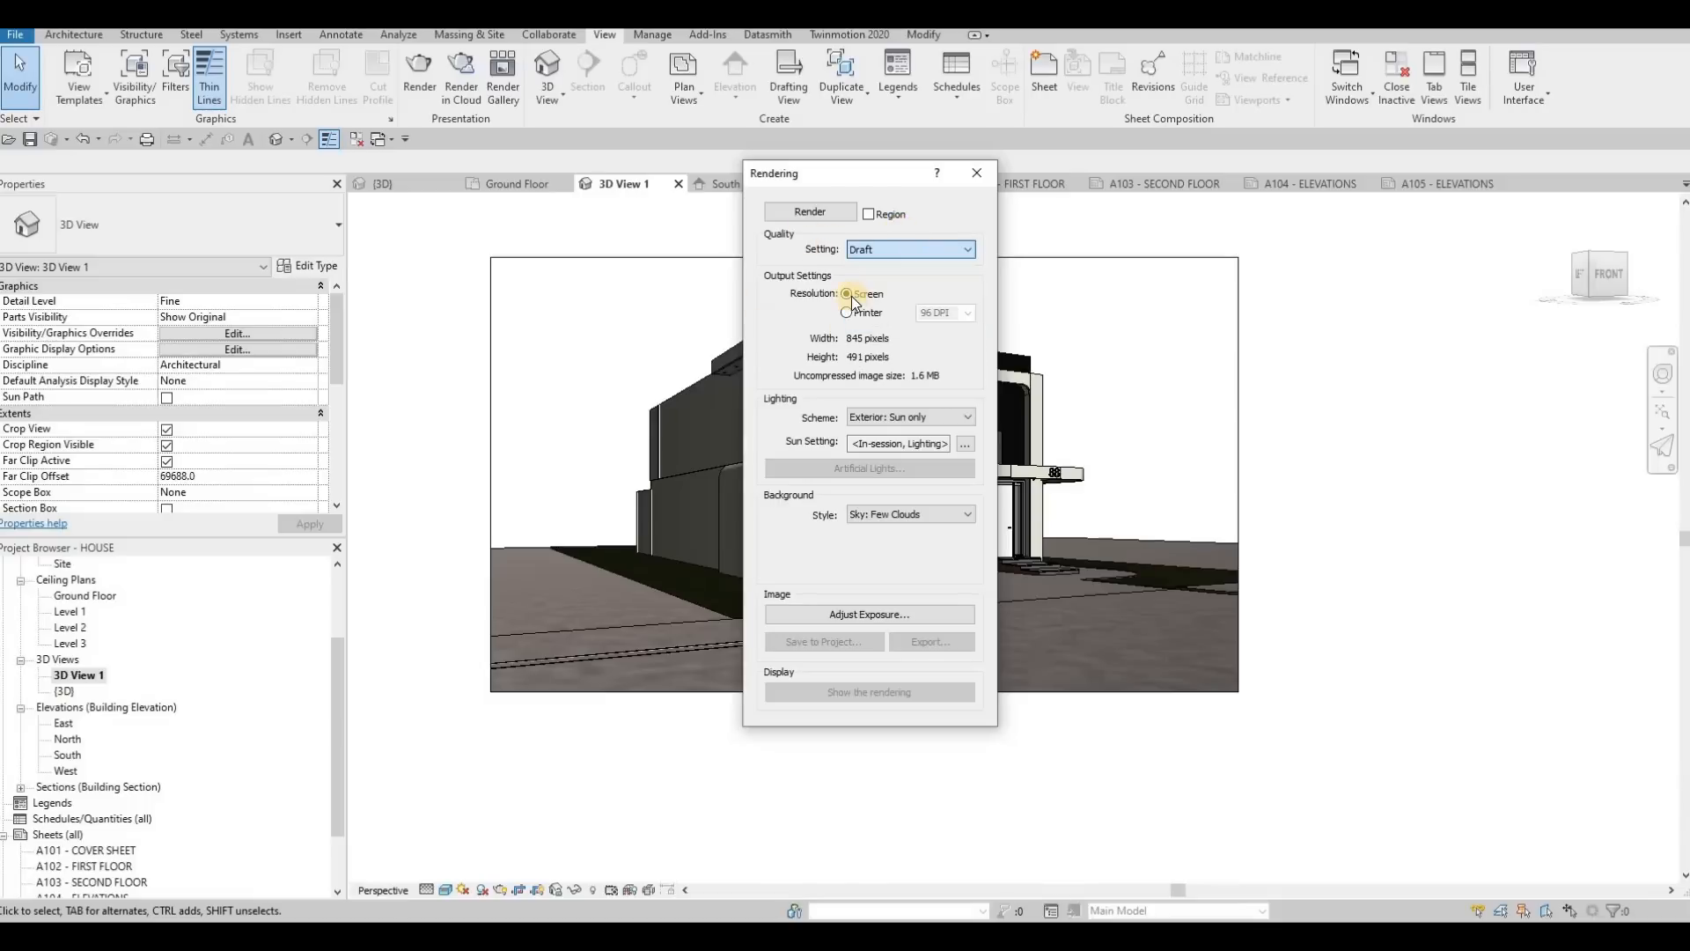
# Render the 3D View 1 perspective at screen resolution and shift the rendering settings window aside to uncover the image.
pyautogui.click(852, 296)
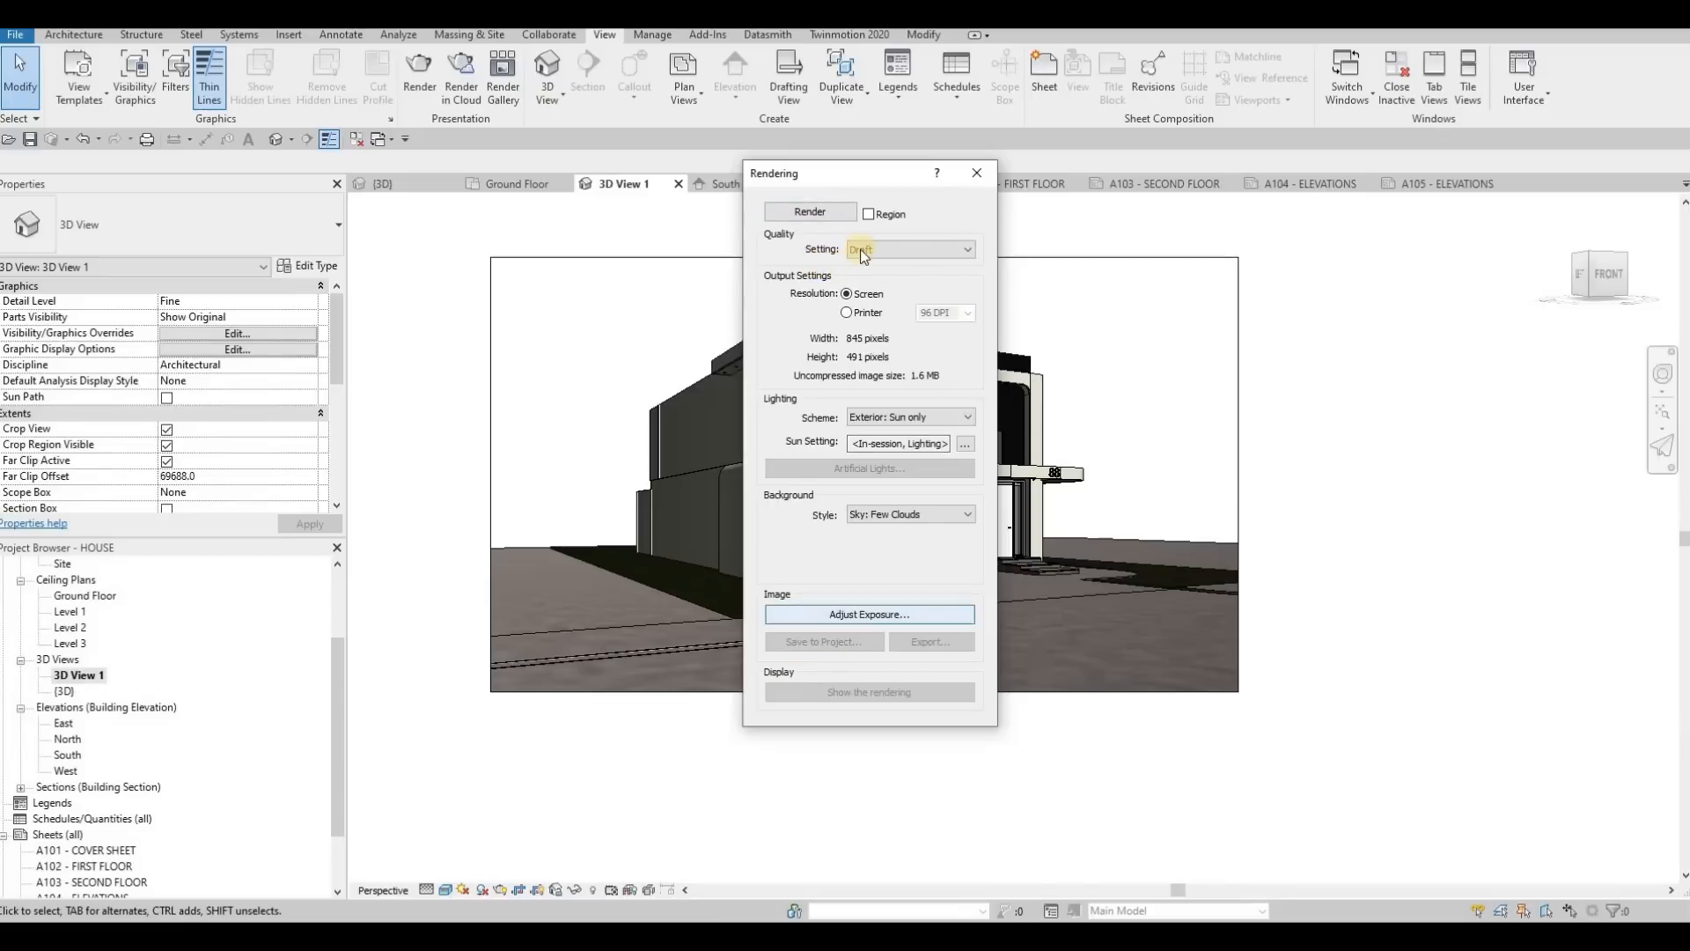
pyautogui.click(811, 212)
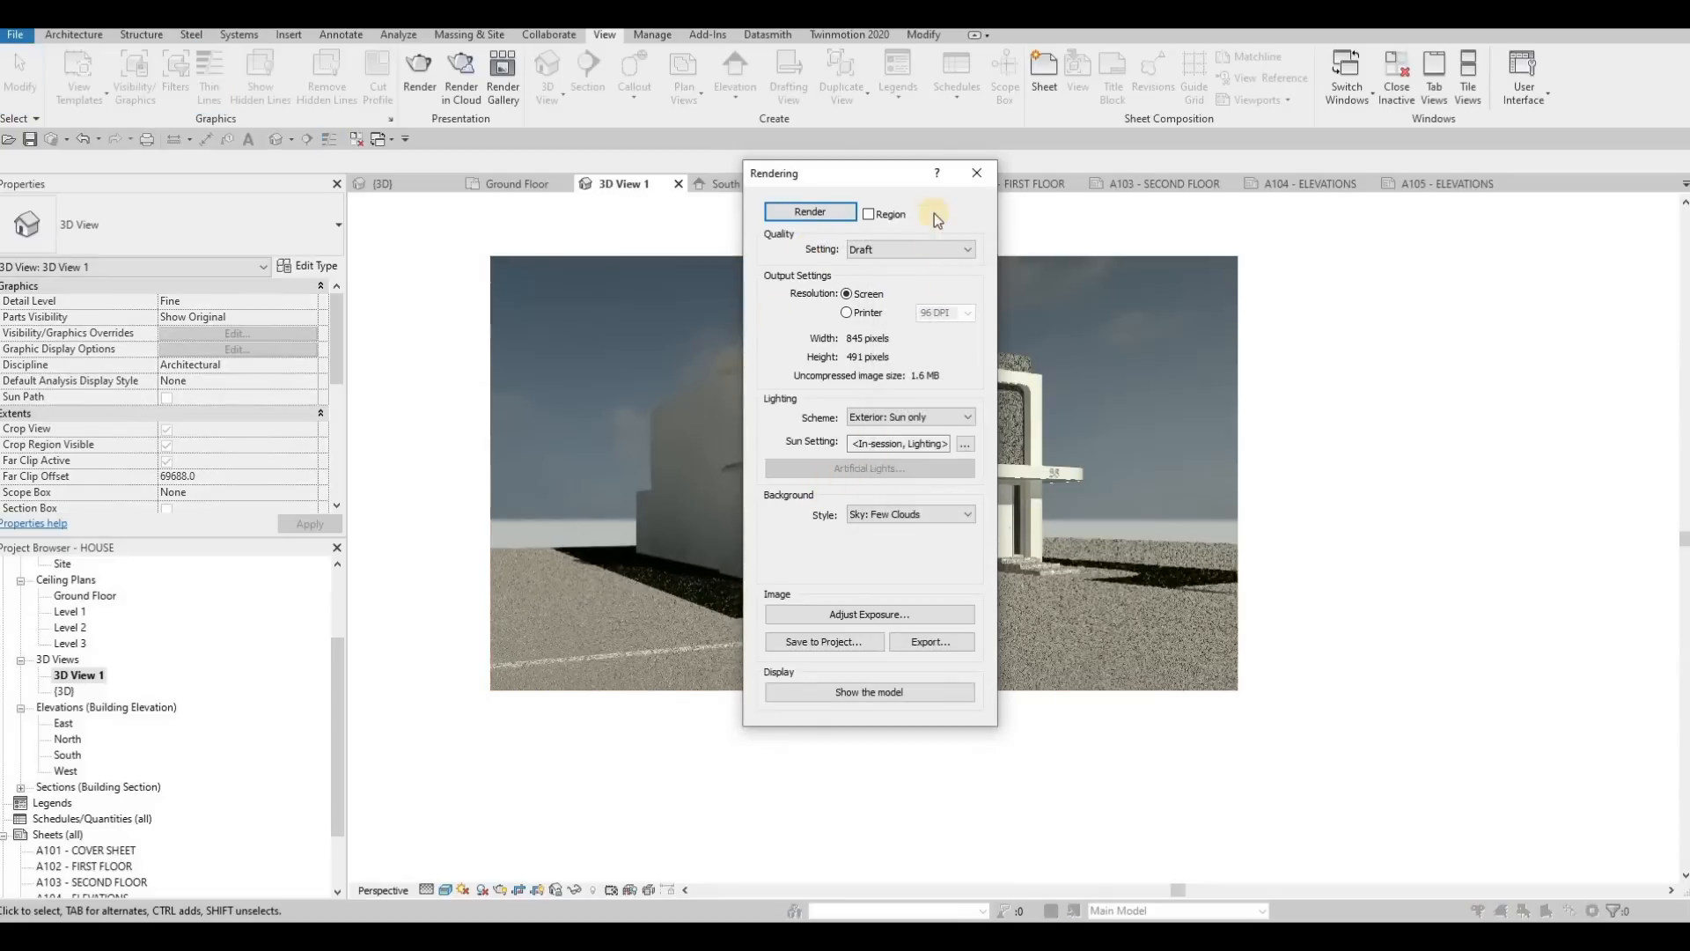
pyautogui.moveTo(913, 173); pyautogui.dragTo(1164, 164)
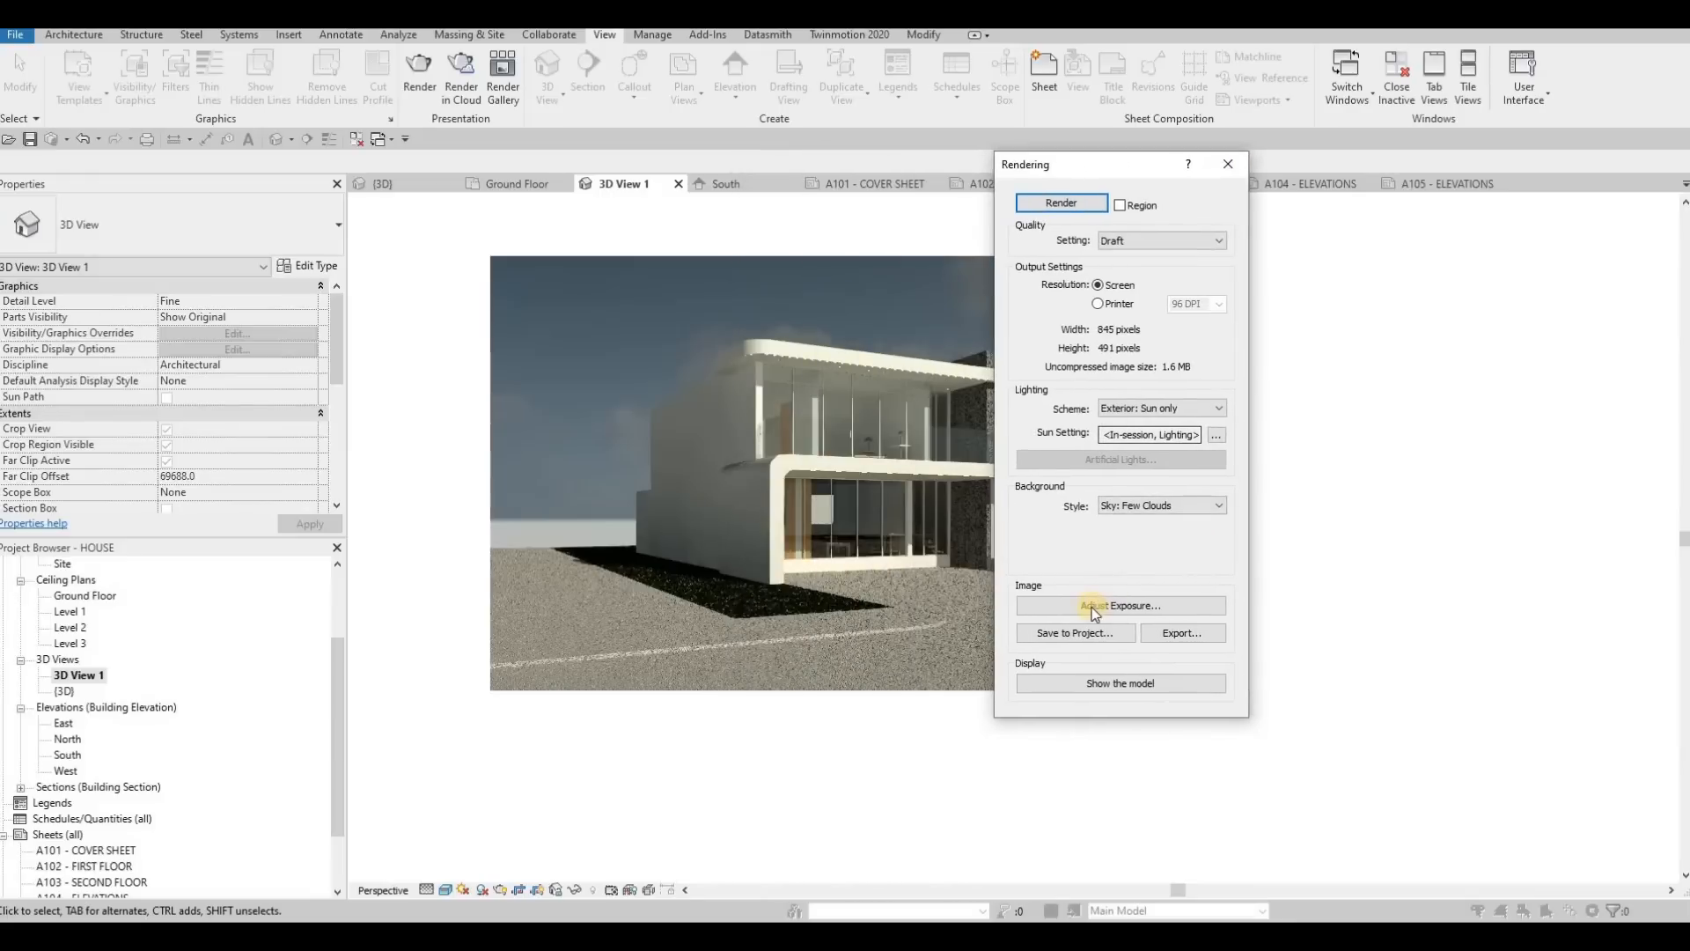
# Adjust the rendering's exposure to 14.16, highlights to 0.21, shadows to 0.34 and saturation to 1.07, and apply the changes.
pyautogui.click(1091, 607)
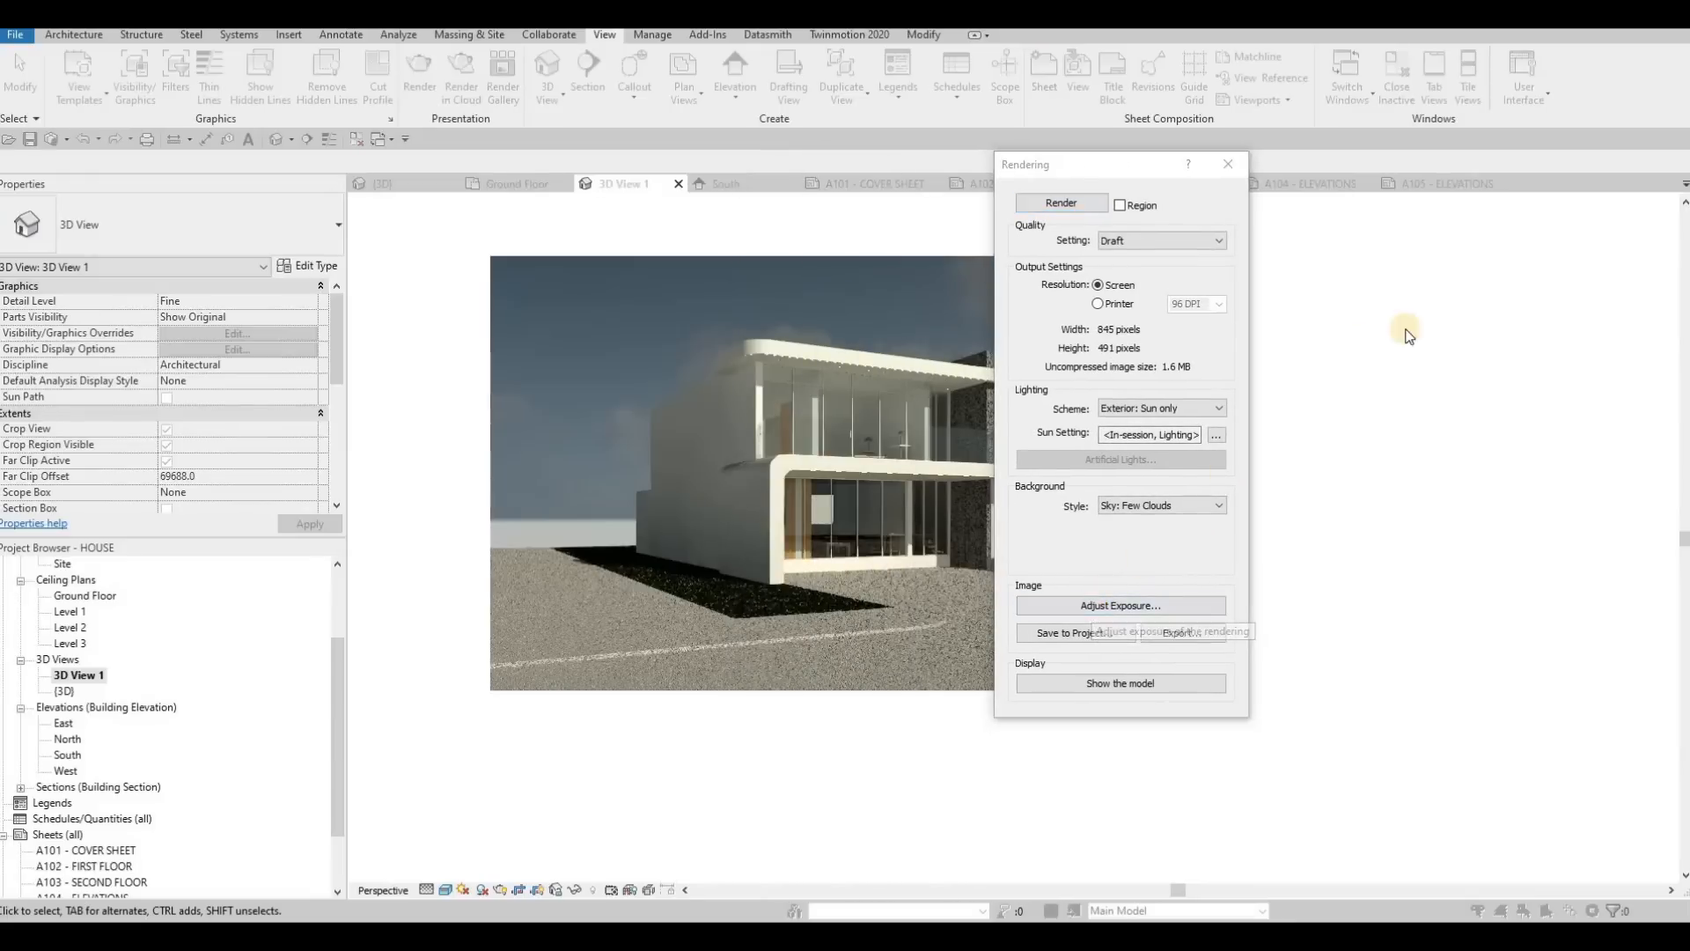
pyautogui.click(1498, 292)
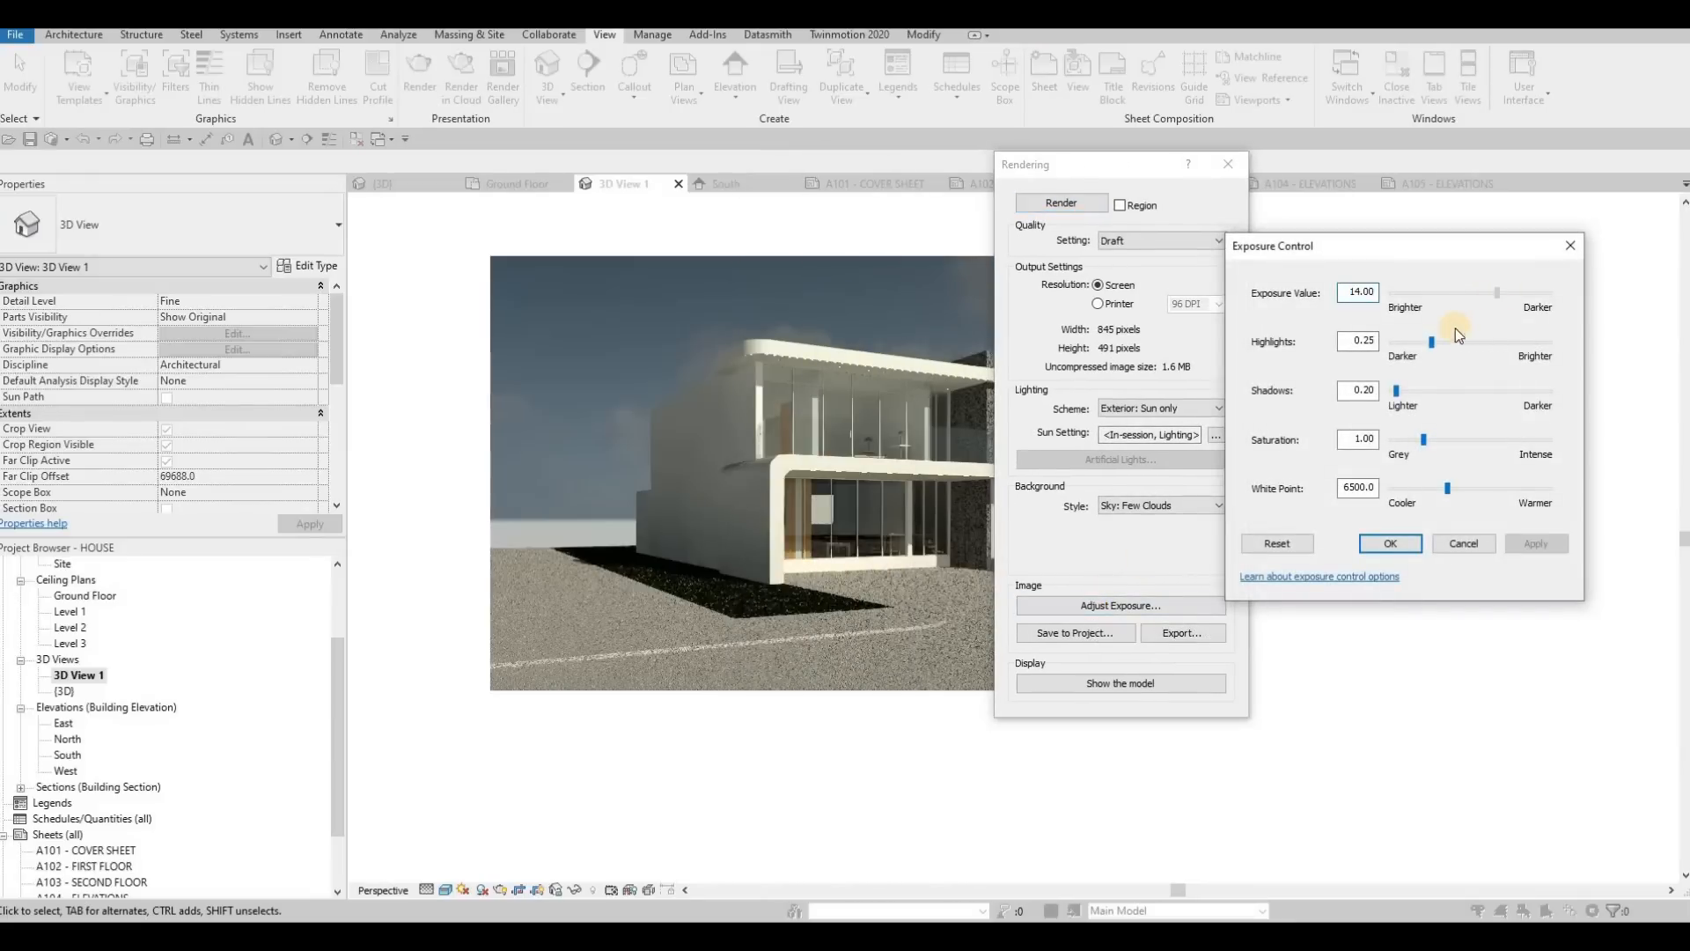
pyautogui.click(1430, 343)
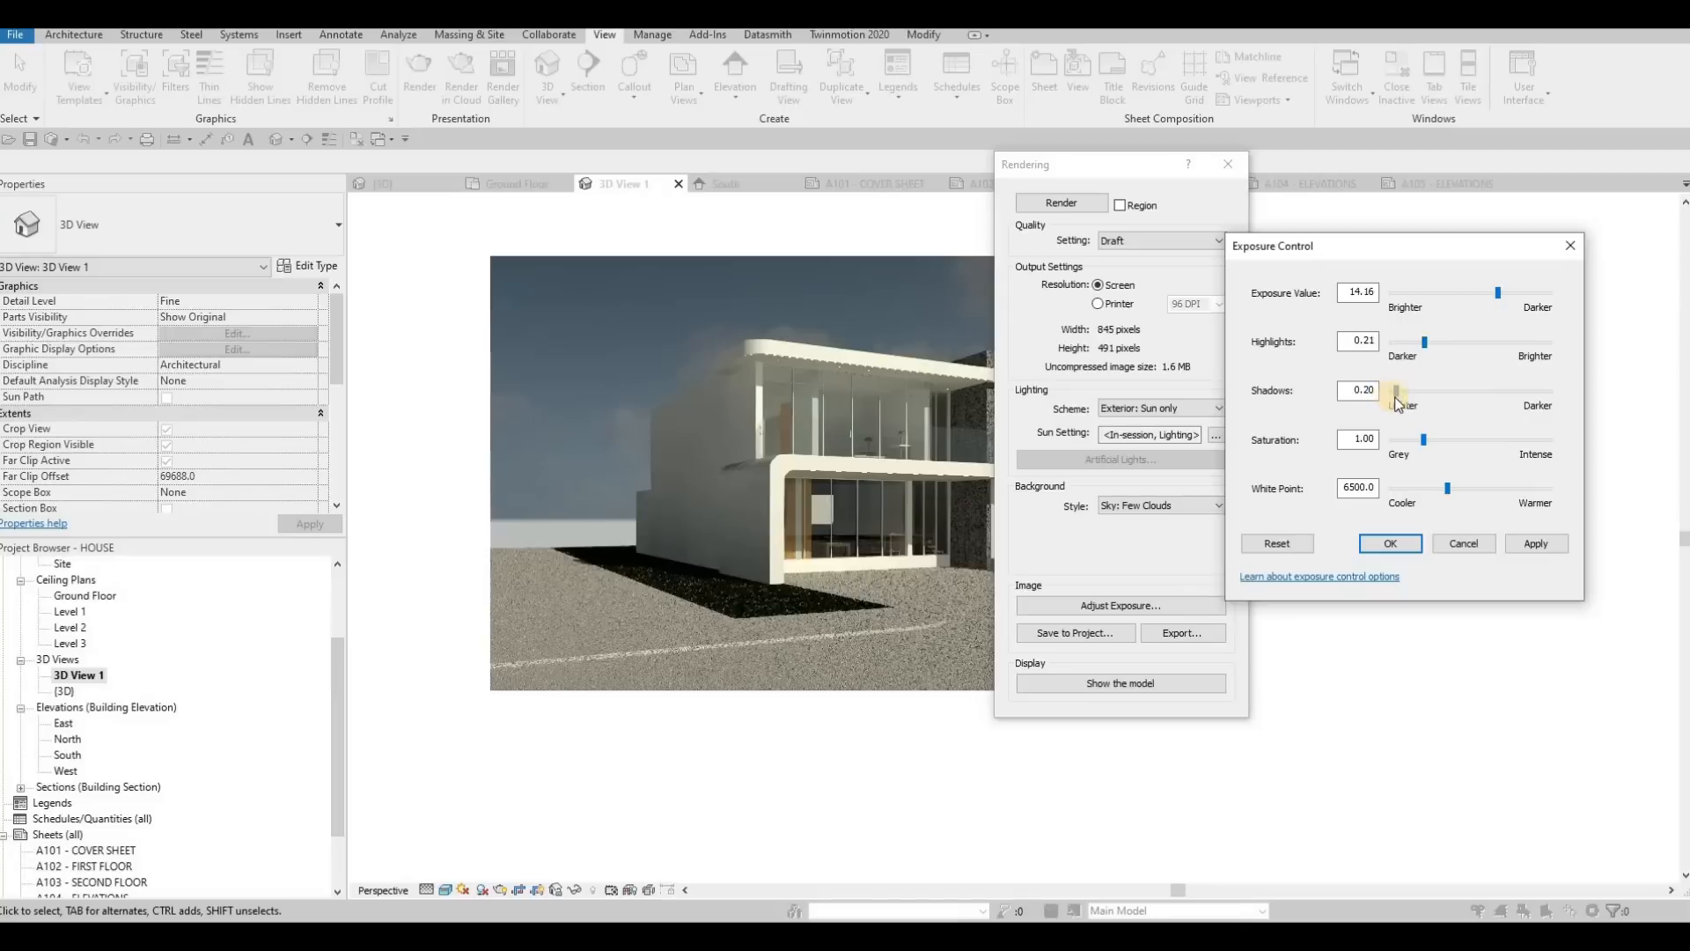
pyautogui.moveTo(1396, 395); pyautogui.dragTo(1401, 395)
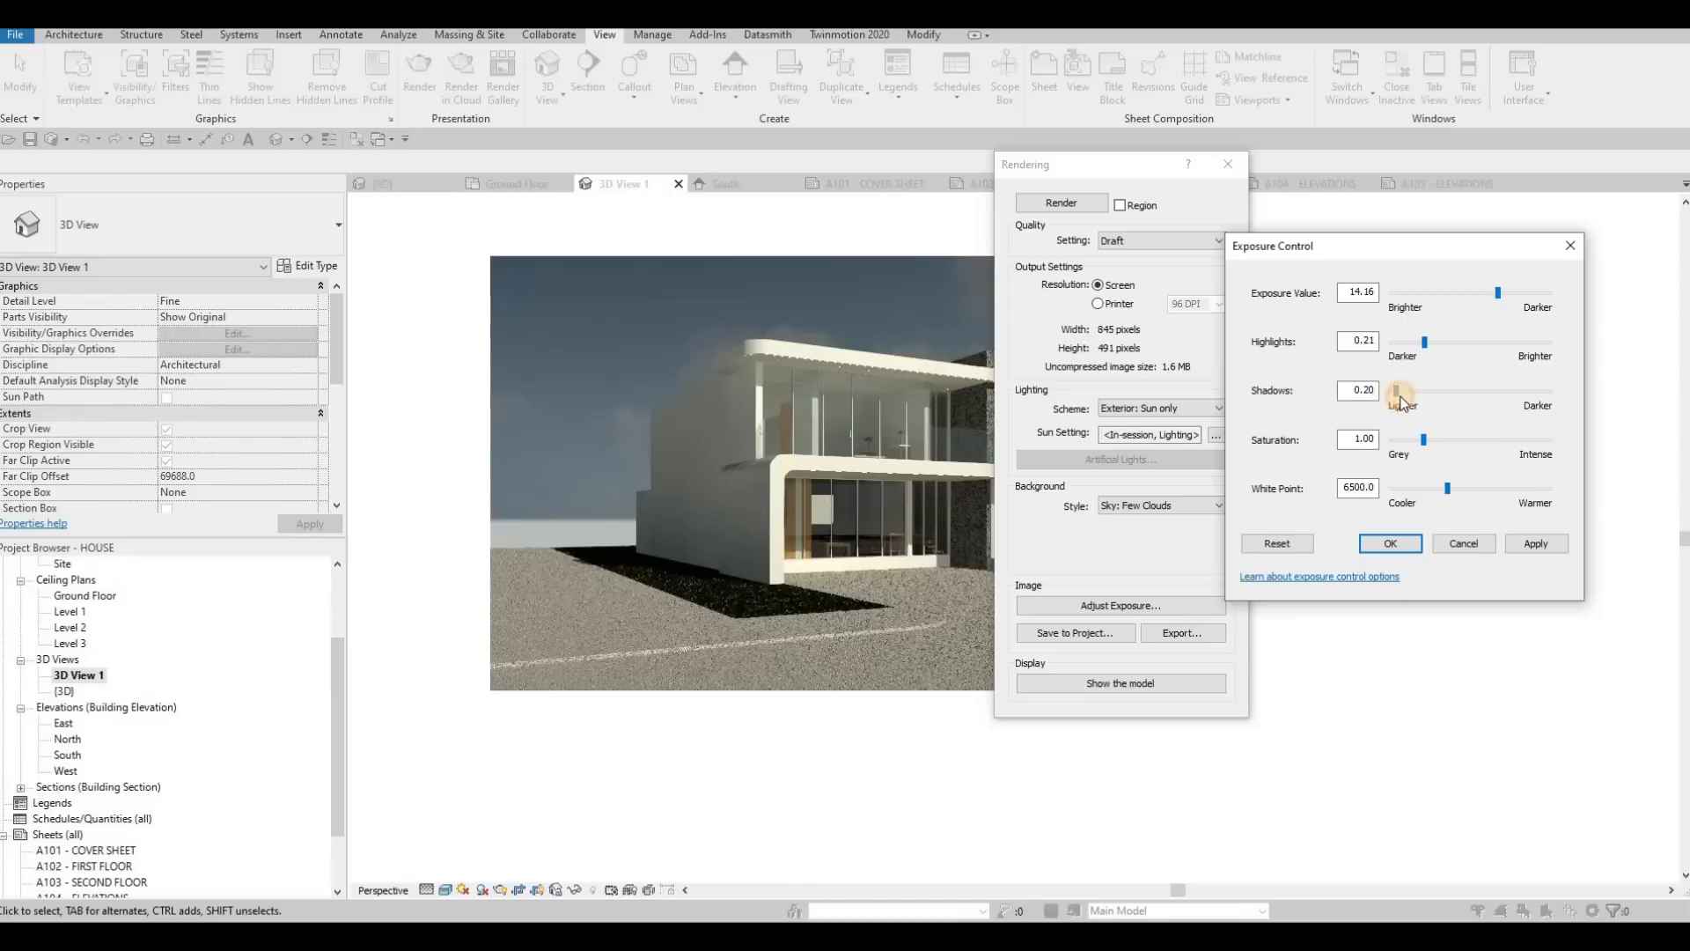
pyautogui.click(1426, 440)
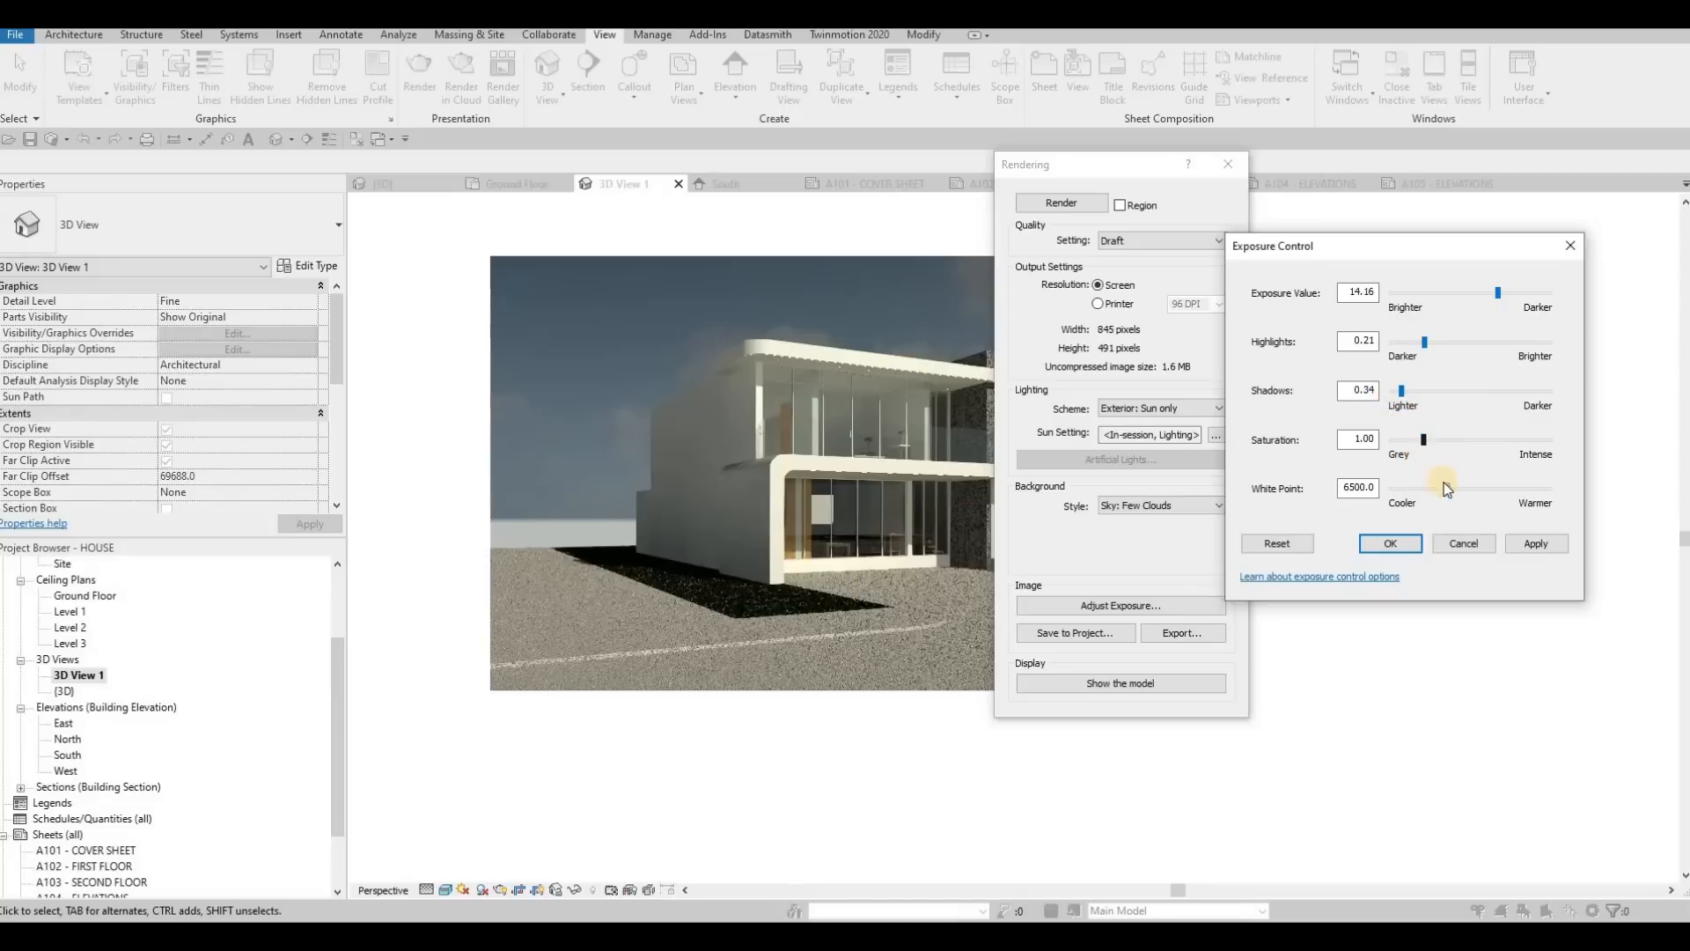
pyautogui.click(1530, 543)
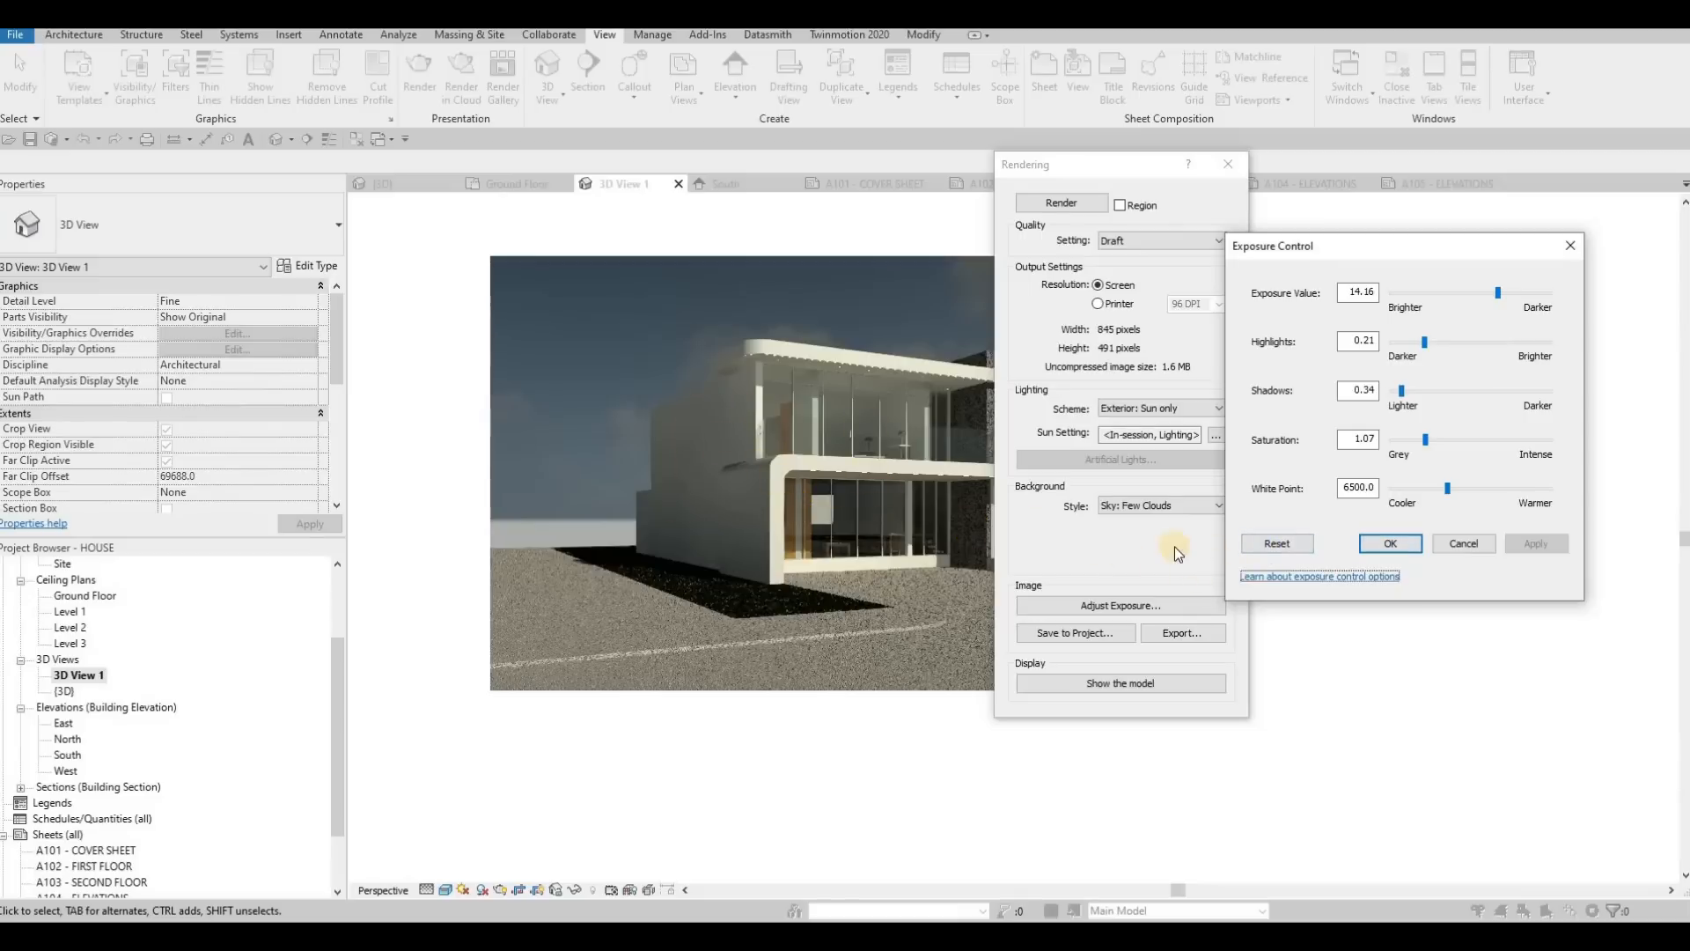
pyautogui.click(1391, 543)
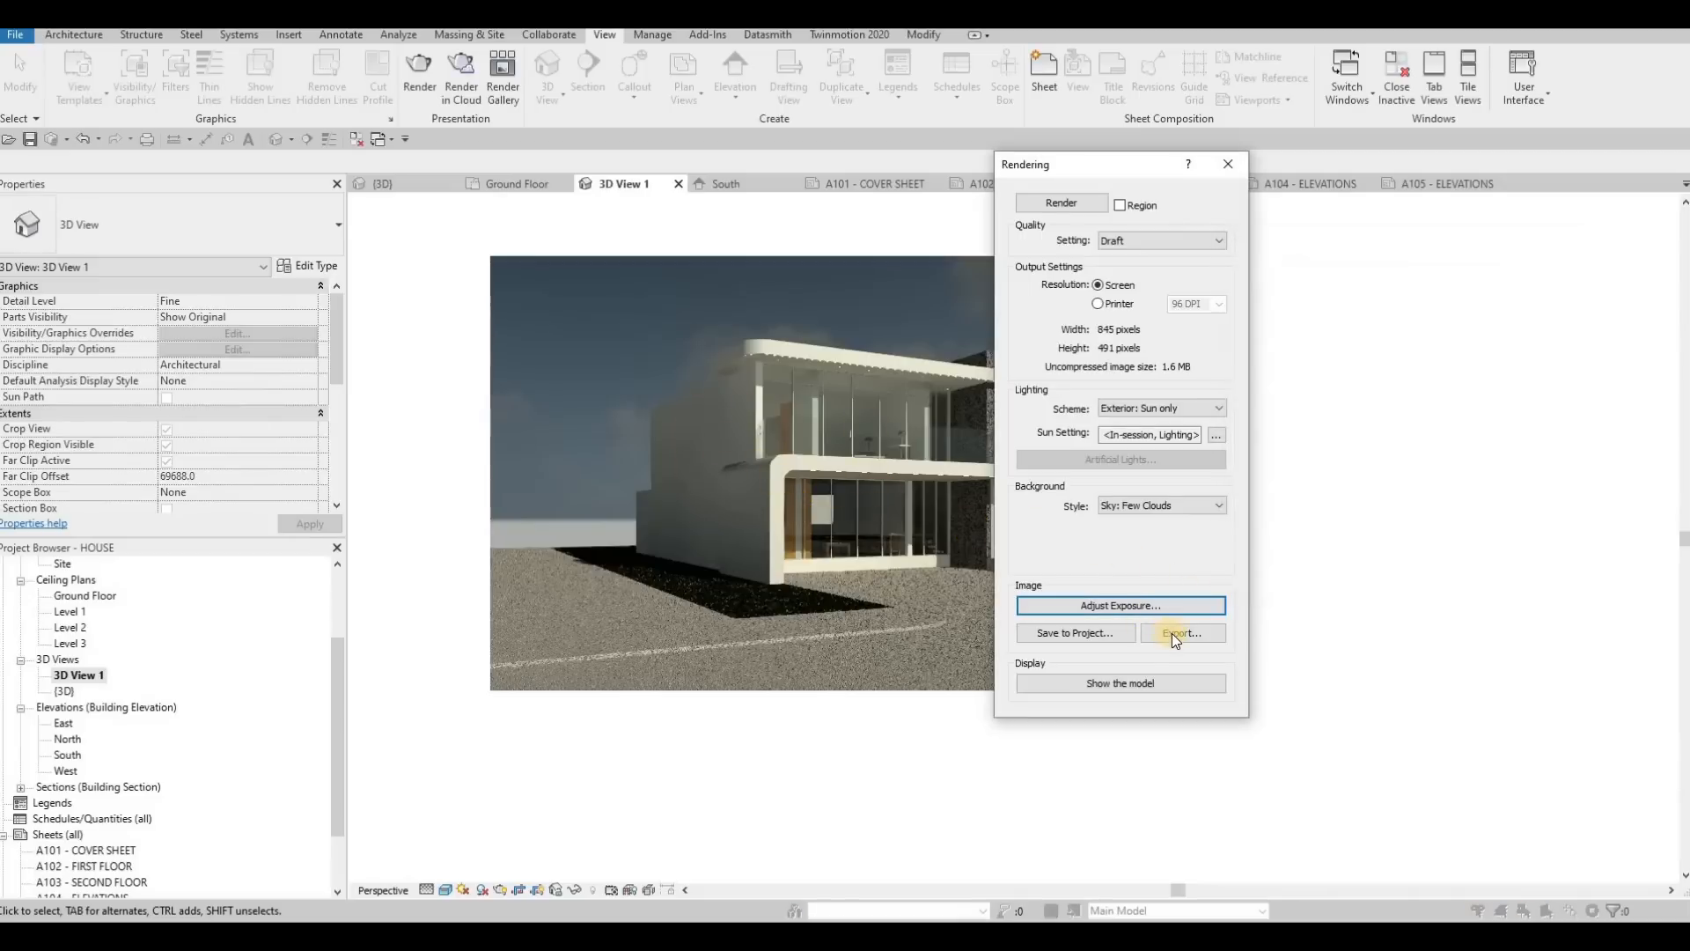
pyautogui.click(1171, 632)
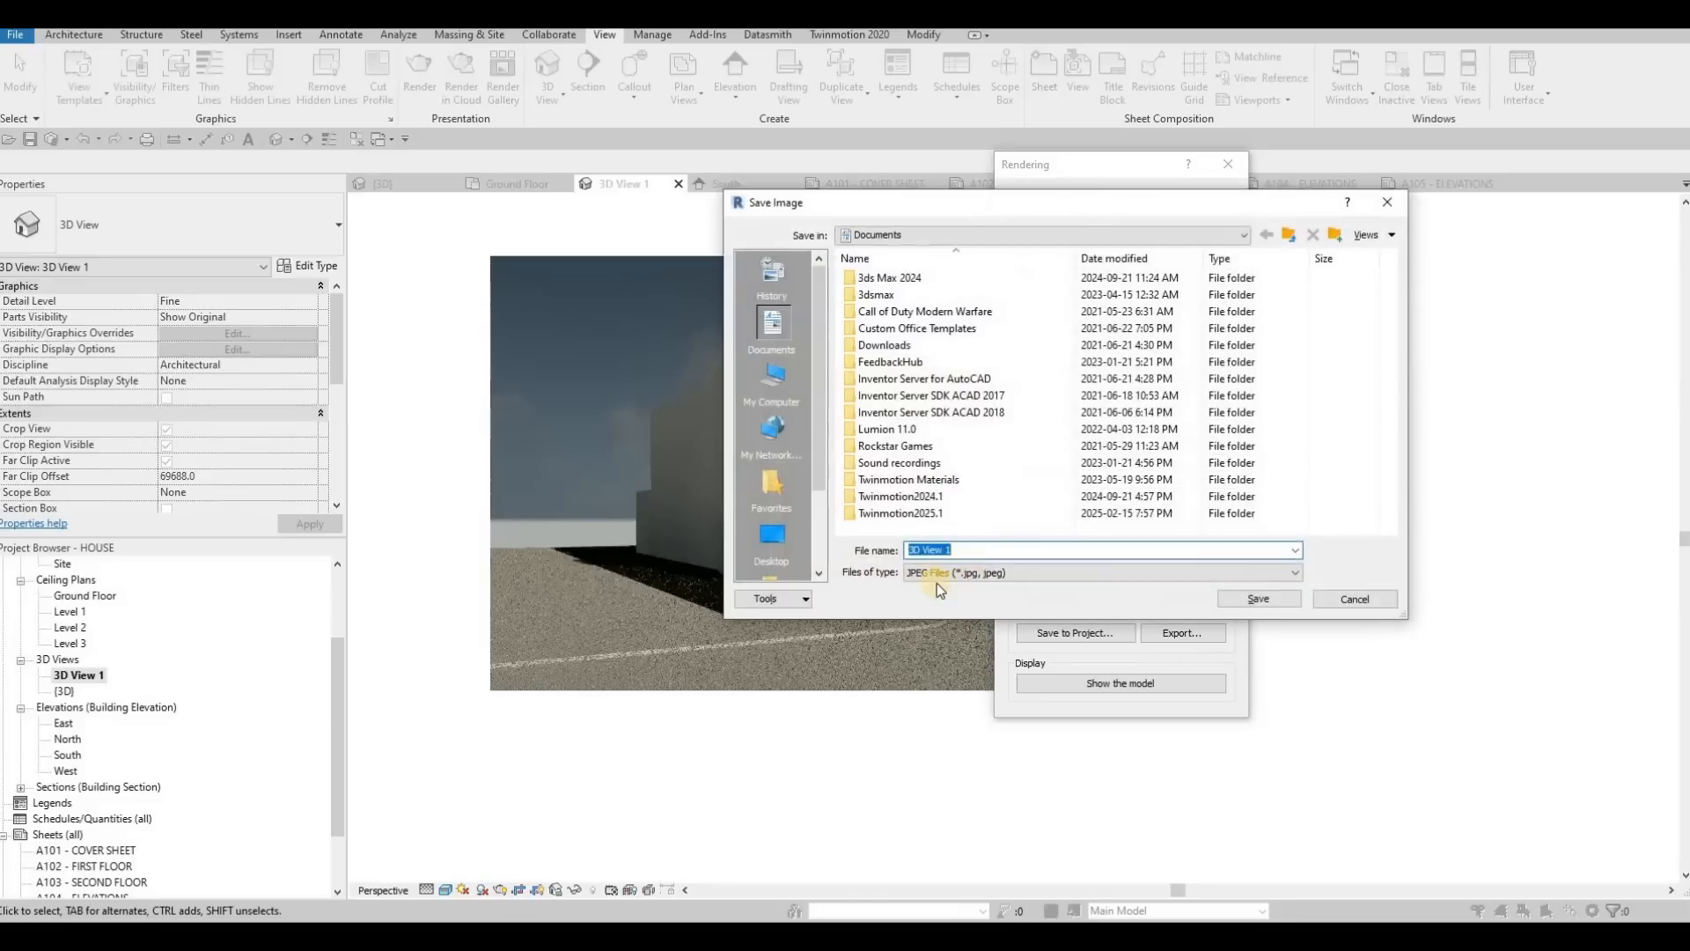
pyautogui.click(970, 573)
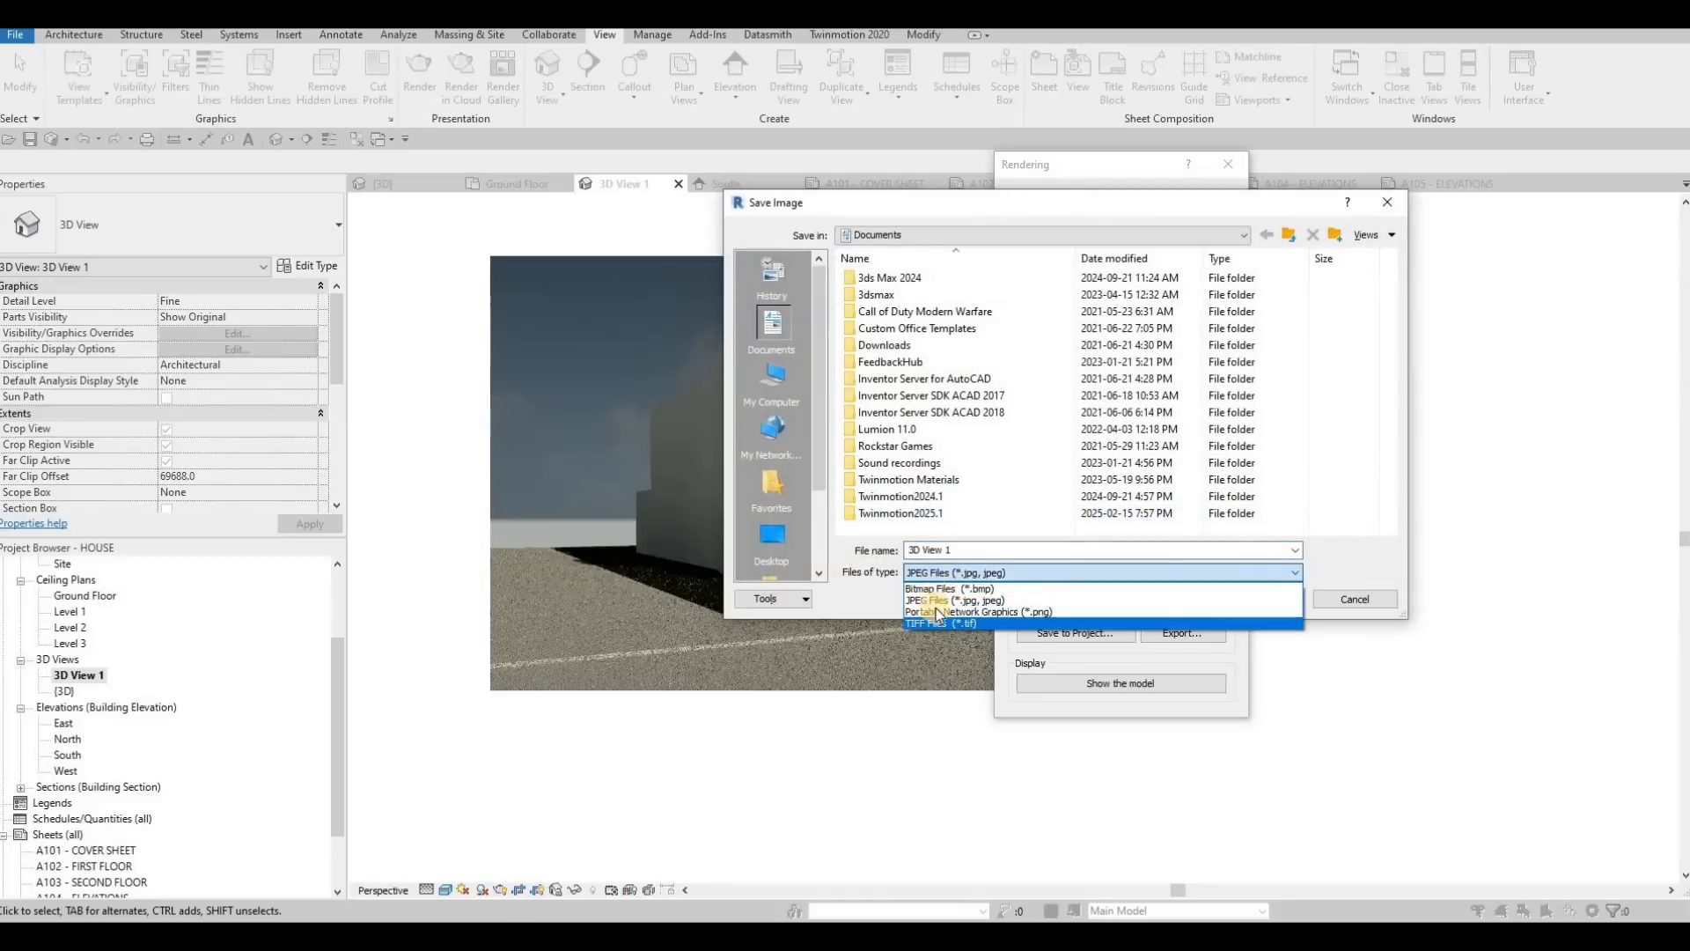
pyautogui.click(1387, 202)
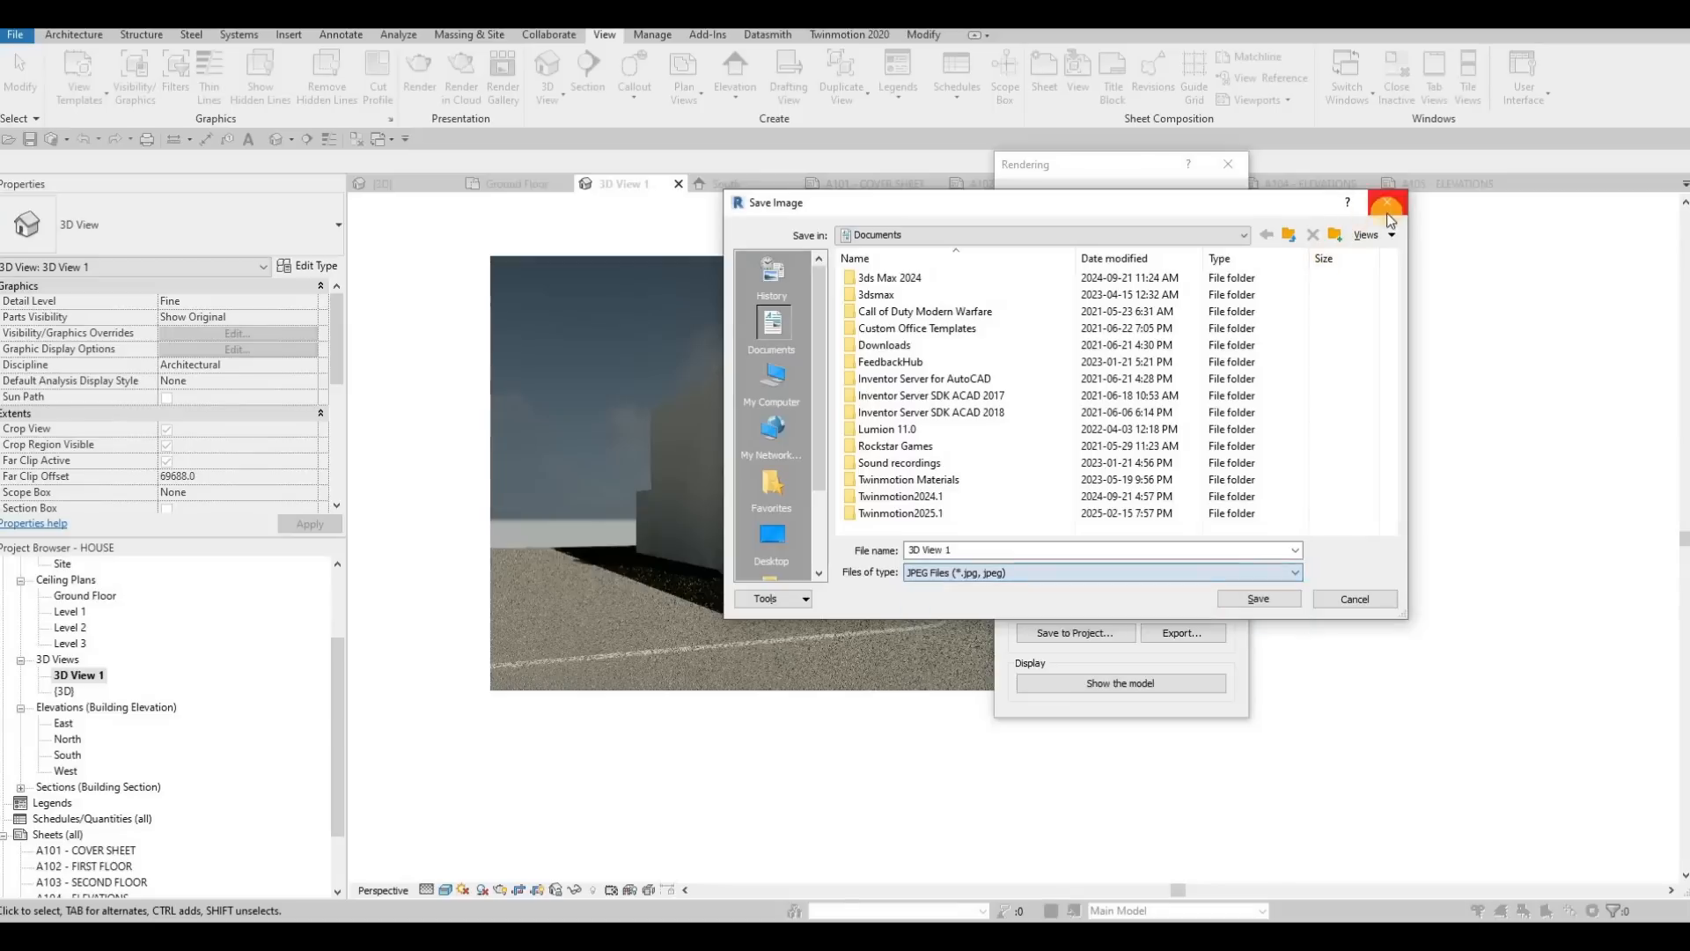
# Save the rendered image to the project as 3D View 1_1 and expand the project's Renderings branch.
pyautogui.click(1089, 636)
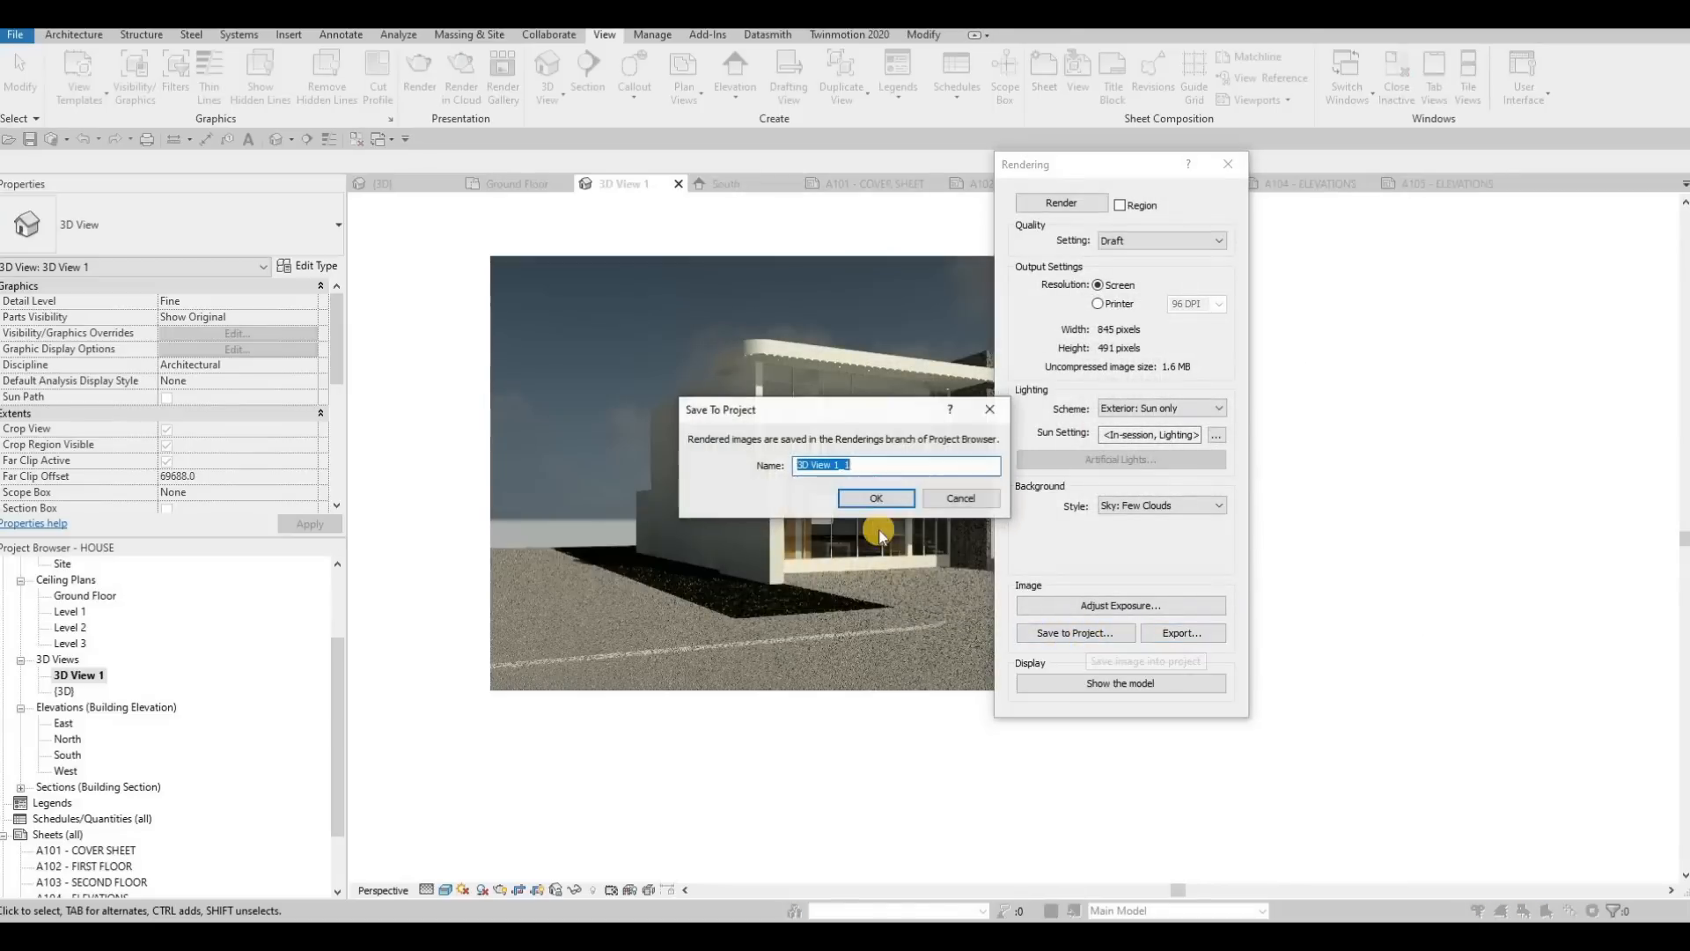
pyautogui.click(863, 497)
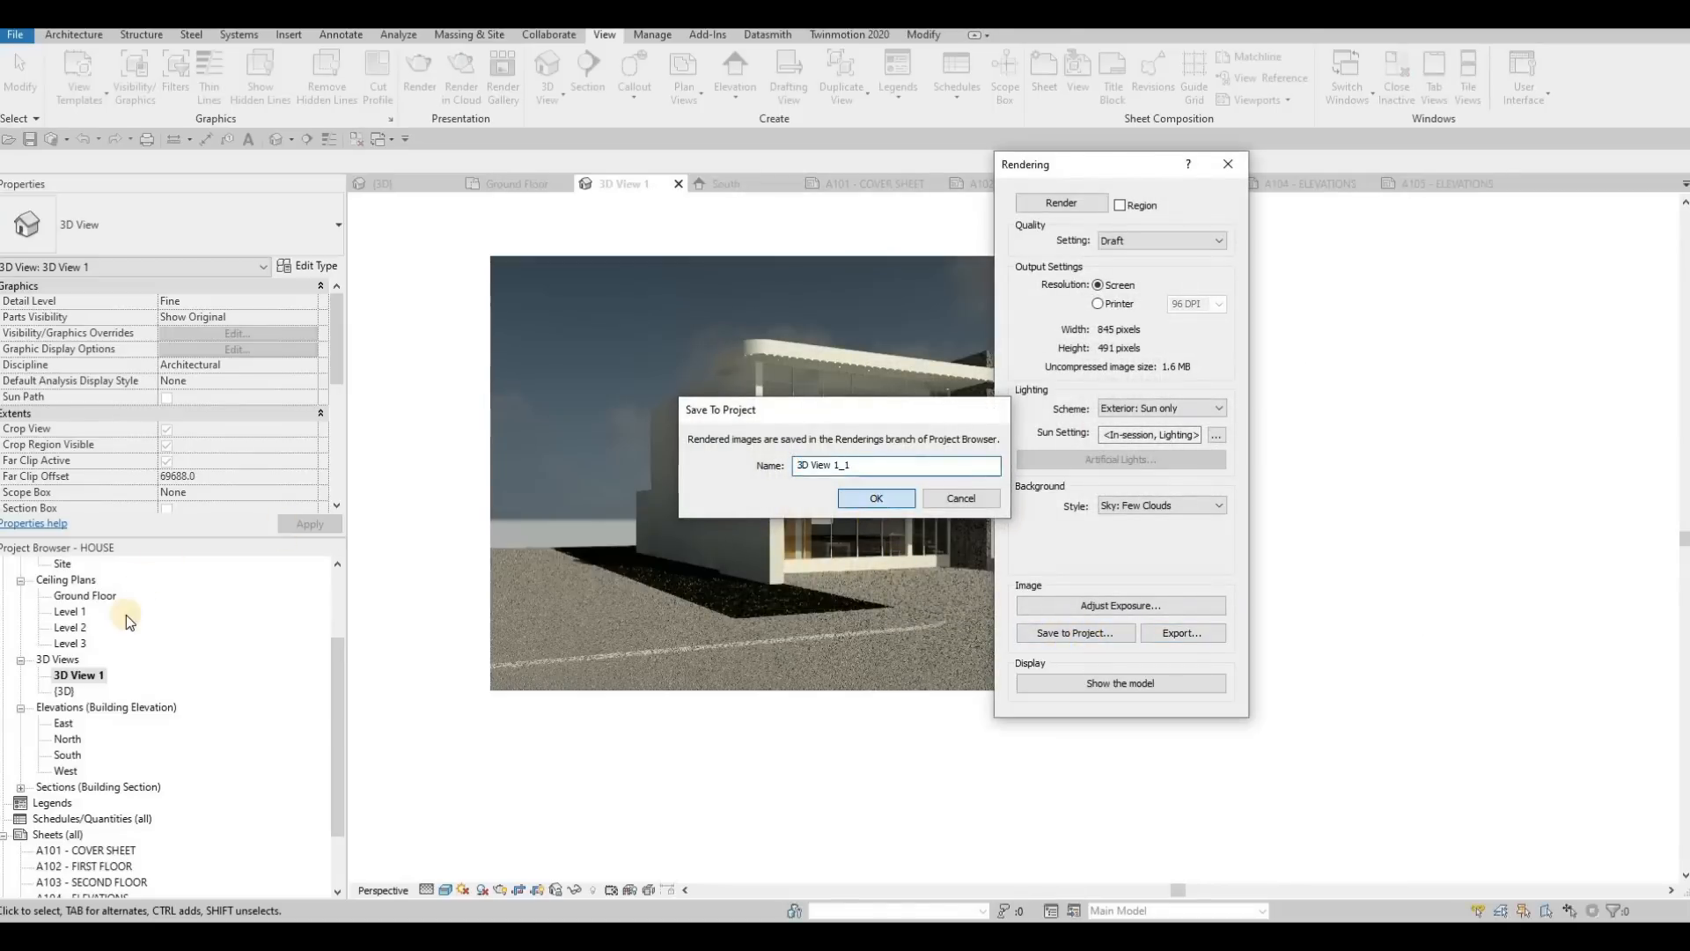
pyautogui.click(20, 786)
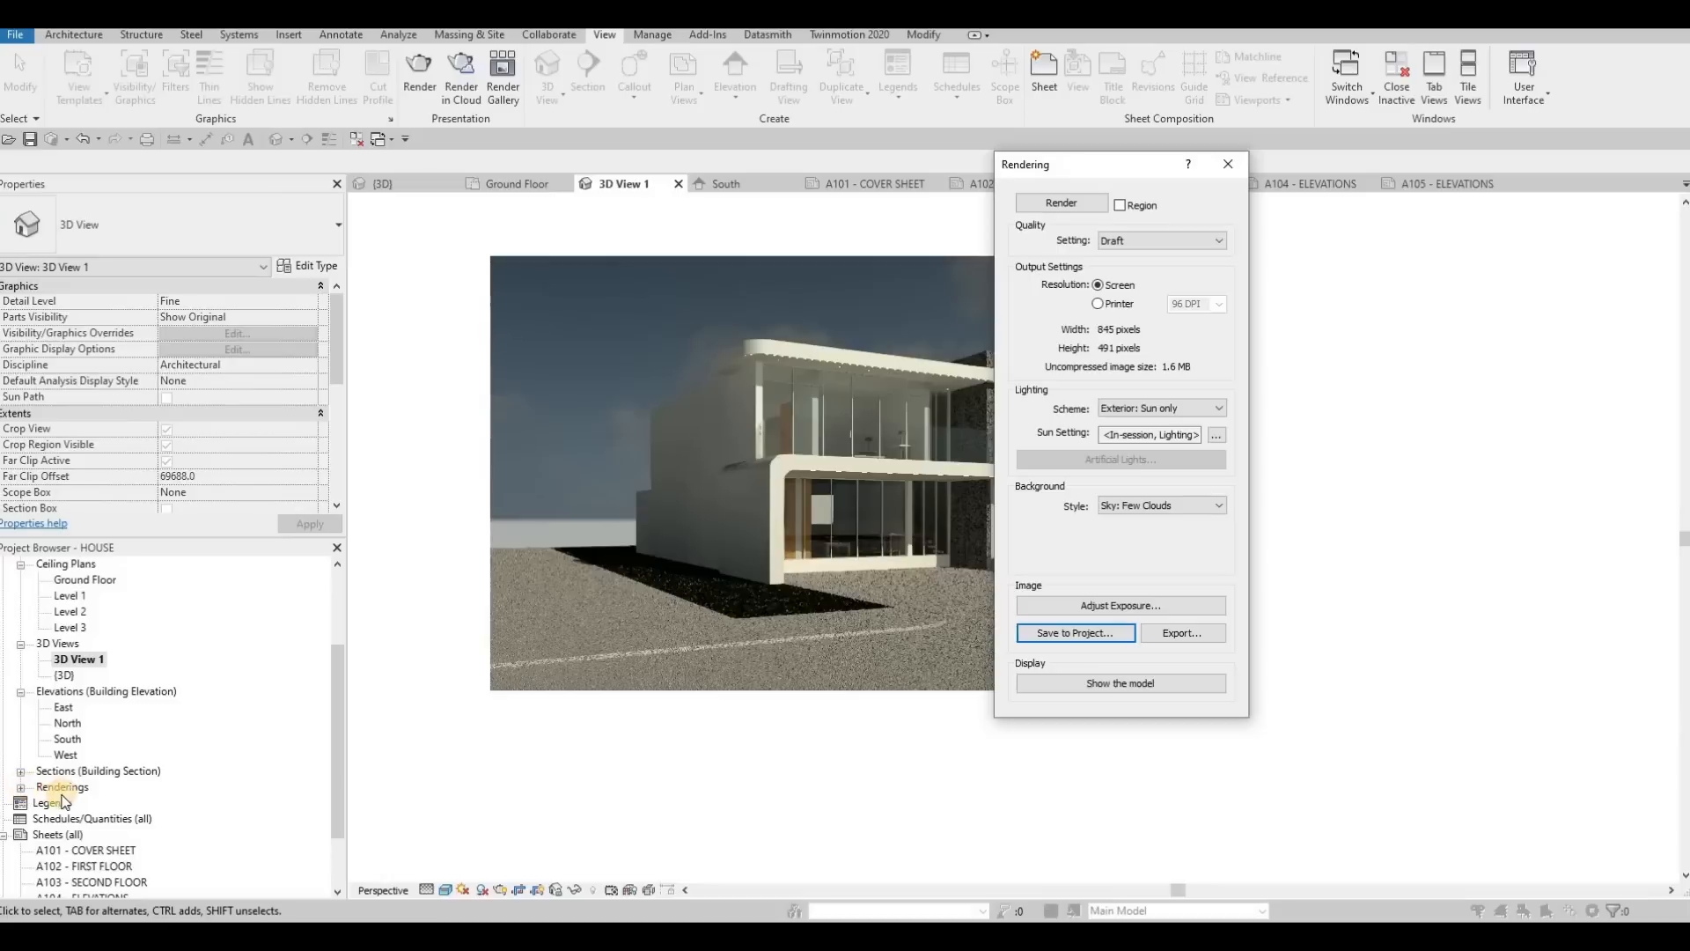
pyautogui.click(537, 425)
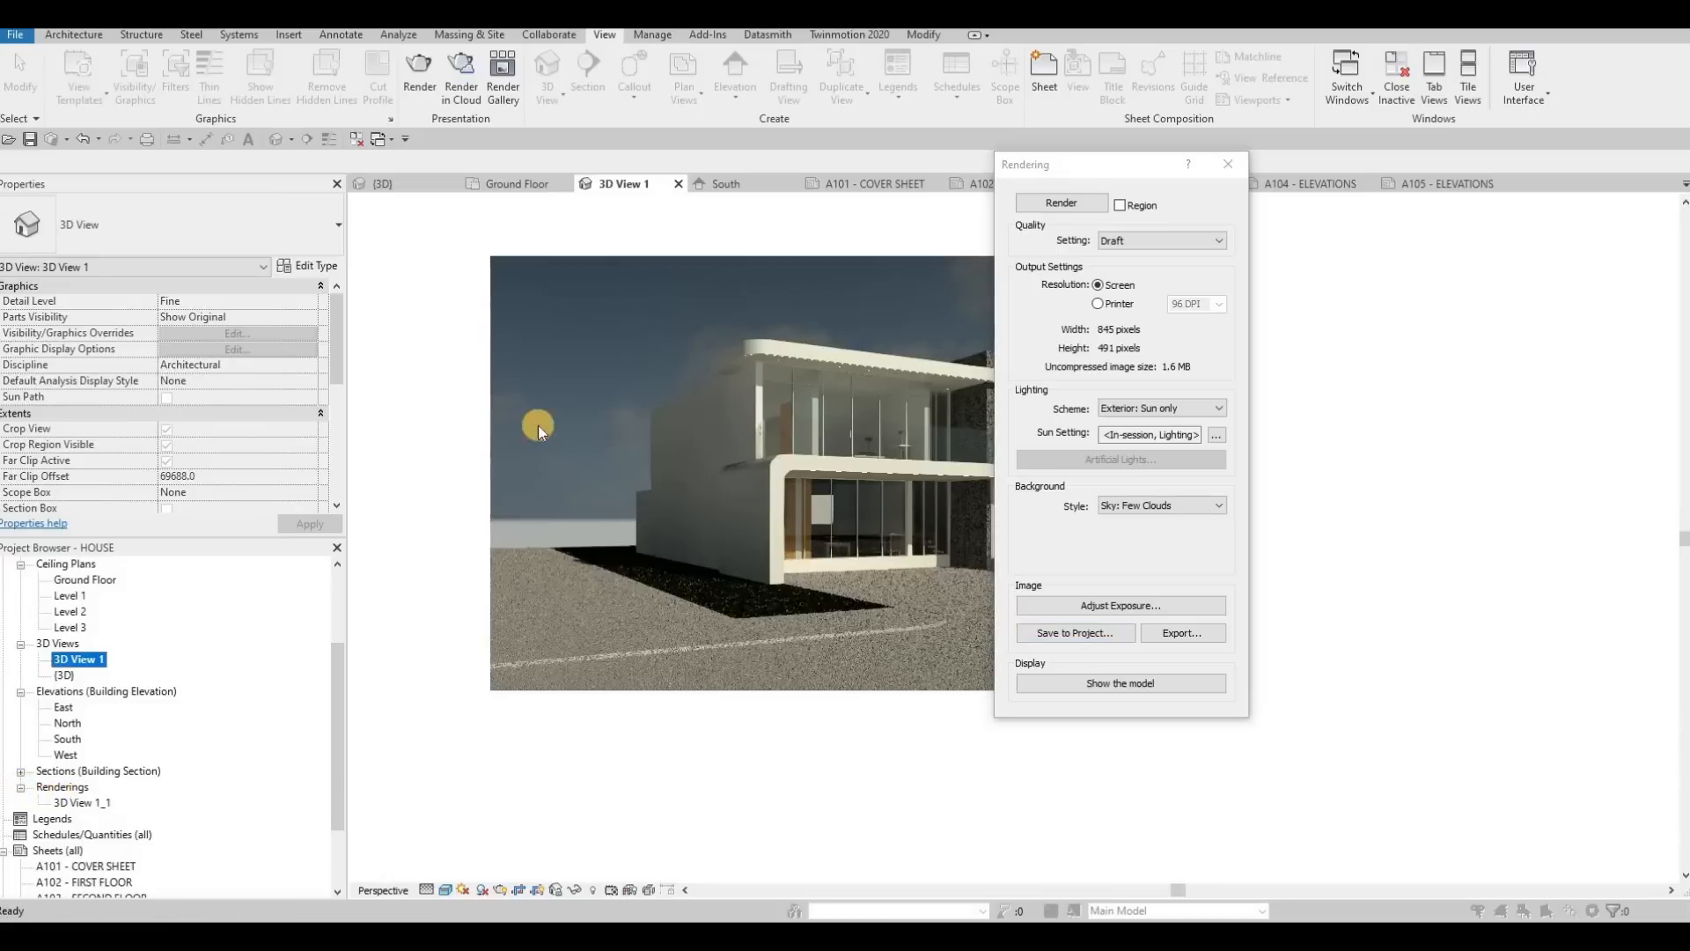
# Place the 3D View 1_1 rendering on the A101 cover sheet and set its viewport type to No Title.
pyautogui.click(898, 185)
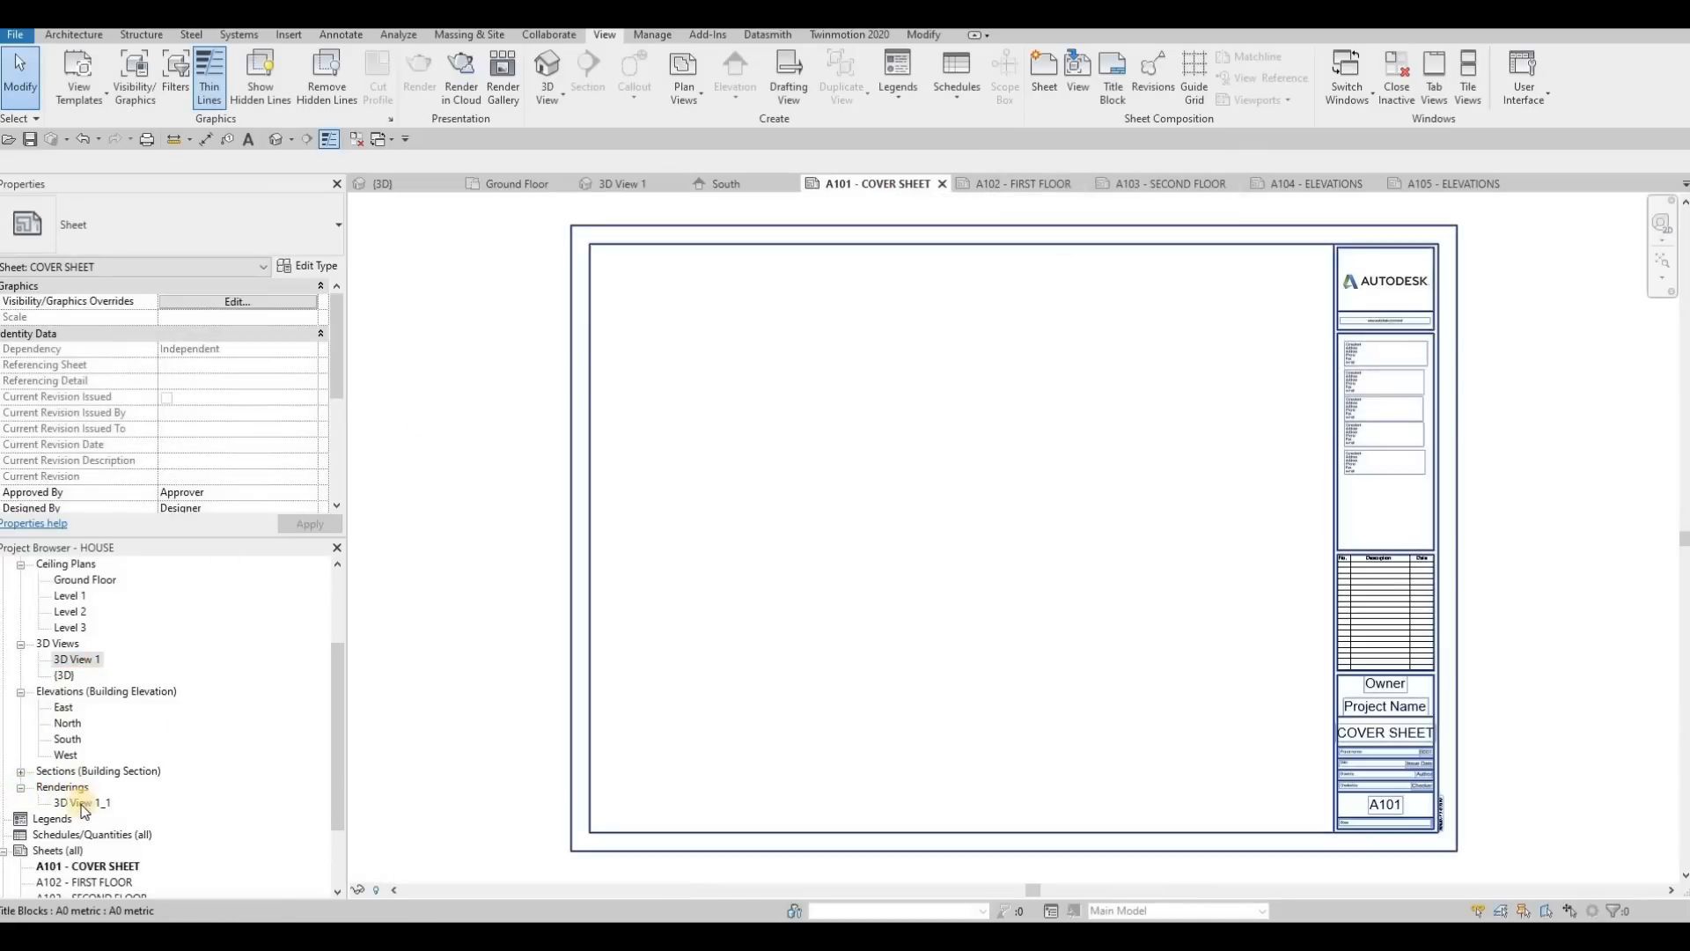
pyautogui.moveTo(78, 801); pyautogui.dragTo(834, 351)
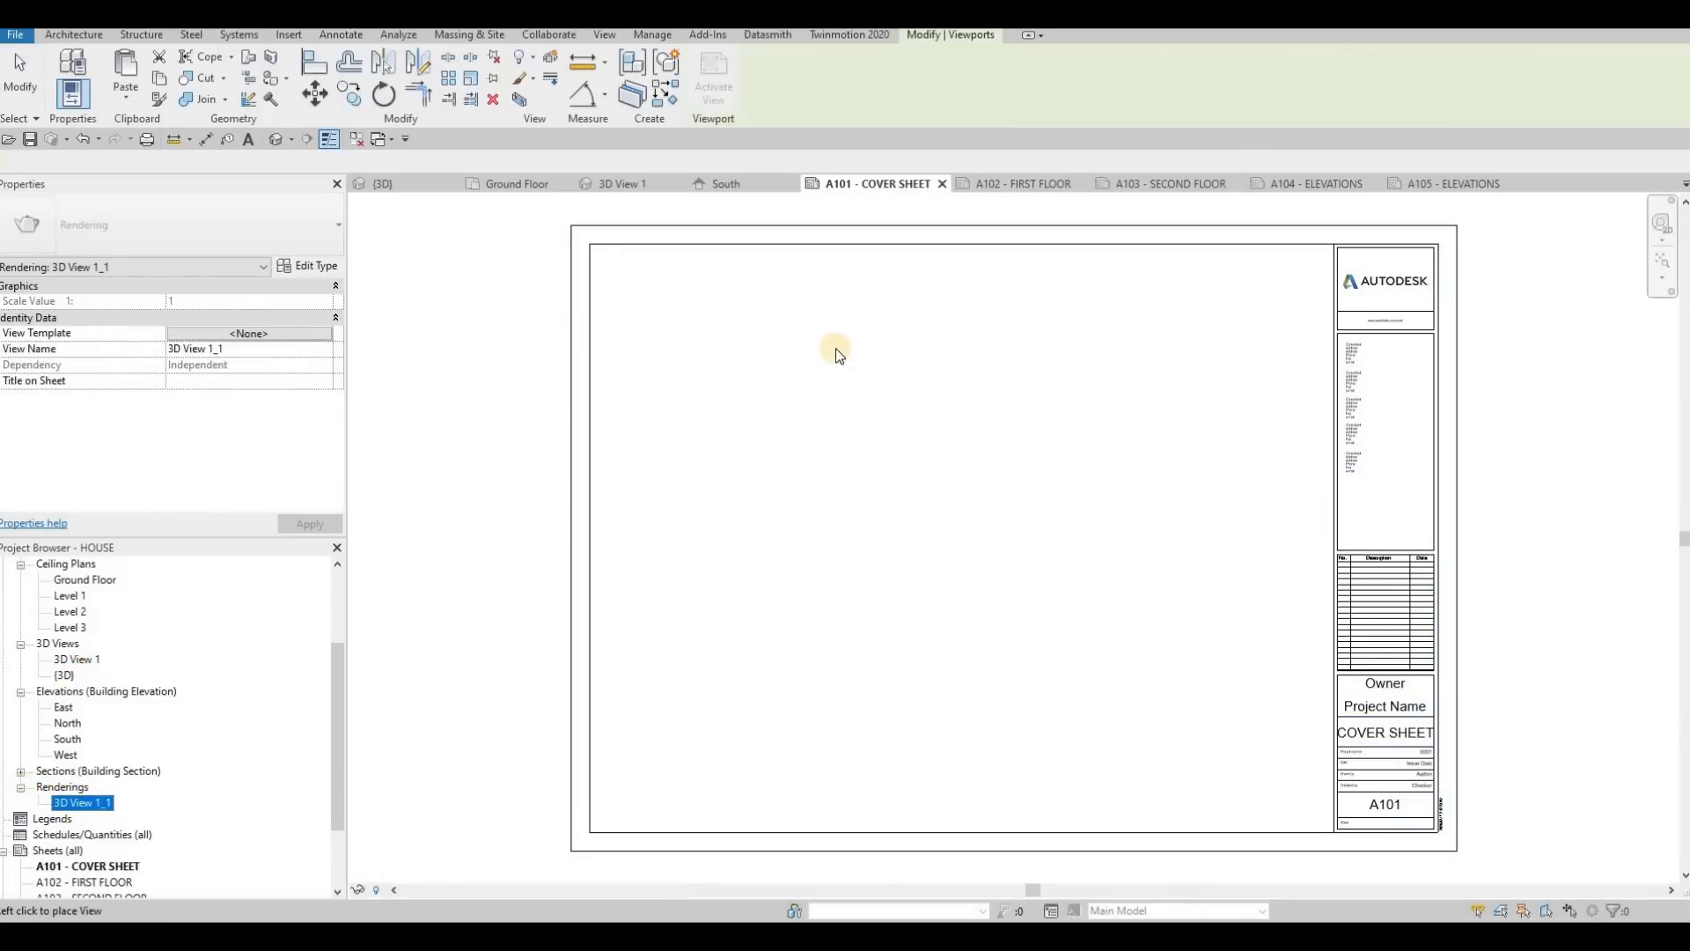
pyautogui.click(789, 353)
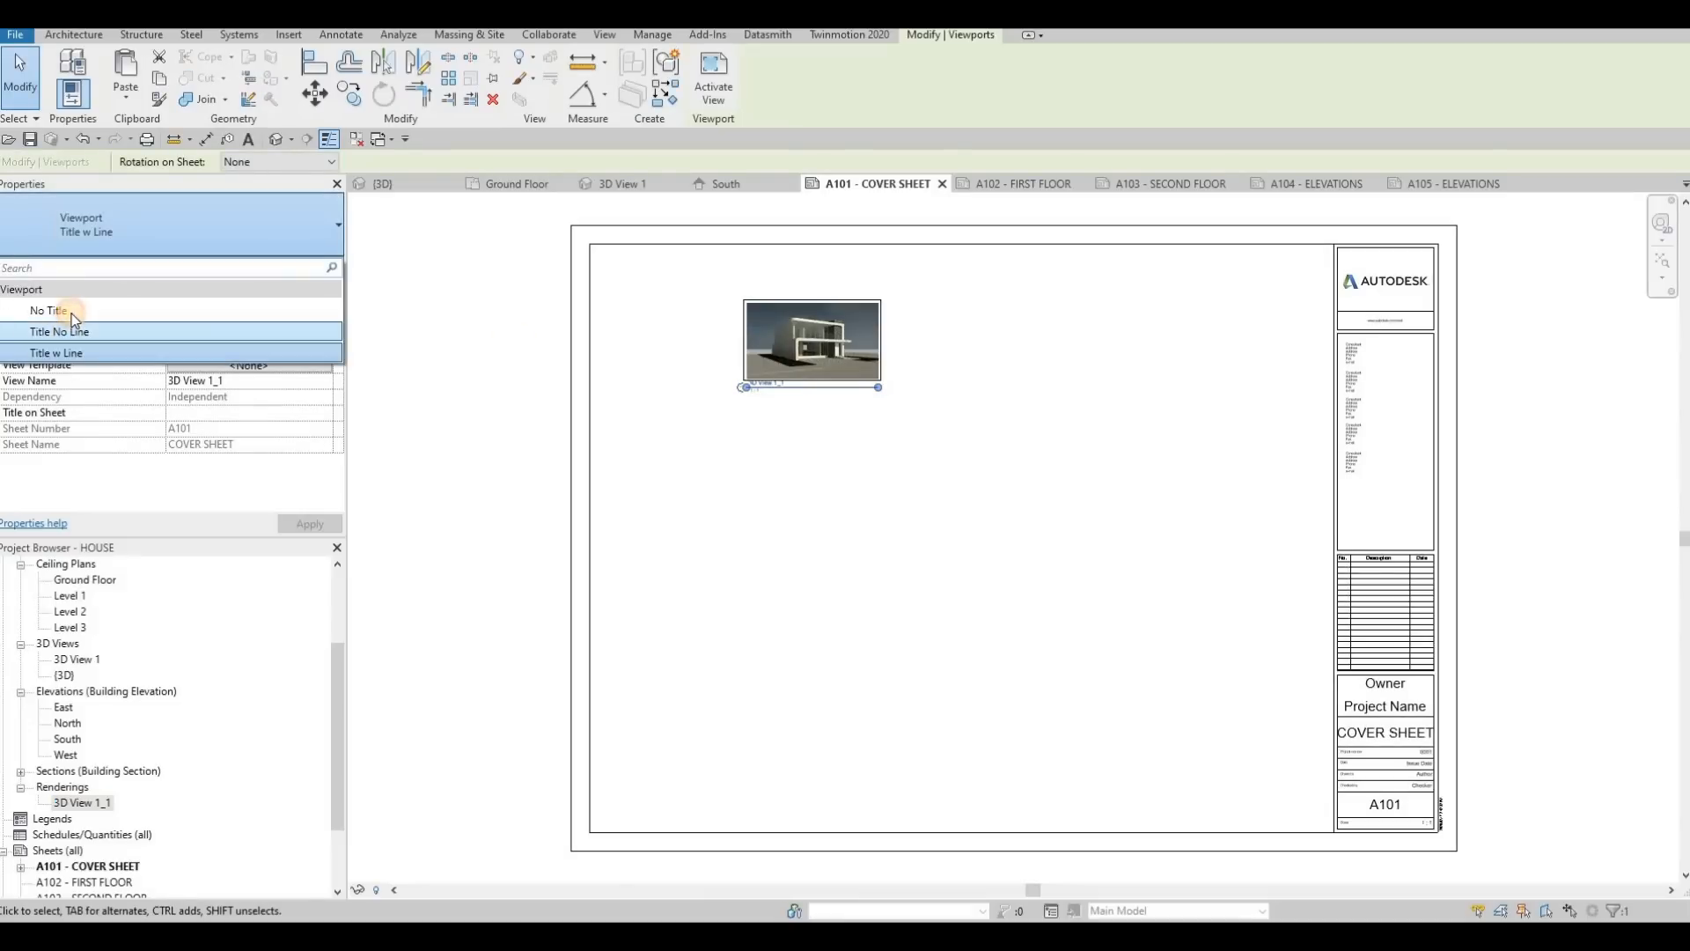
pyautogui.click(71, 311)
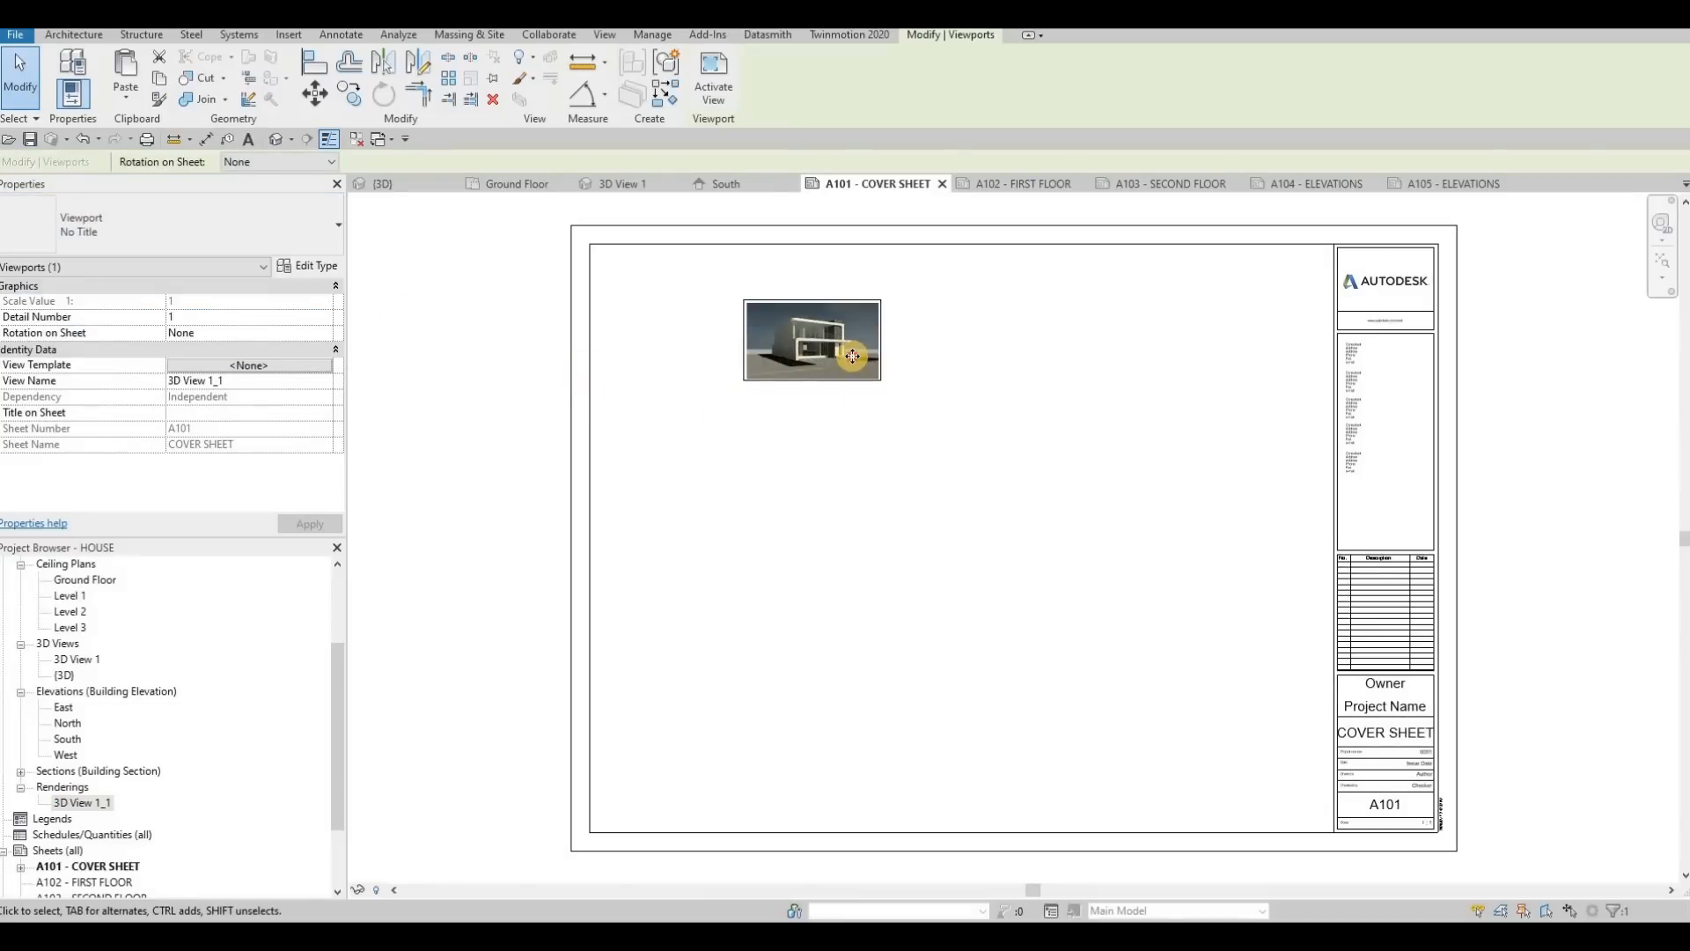
# Activate the rendering's viewport, enlarge the image proportionally and fit it into the upper-left area of the cover sheet, then deactivate the viewport.
pyautogui.doubleClick(874, 373)
pyautogui.click(874, 373)
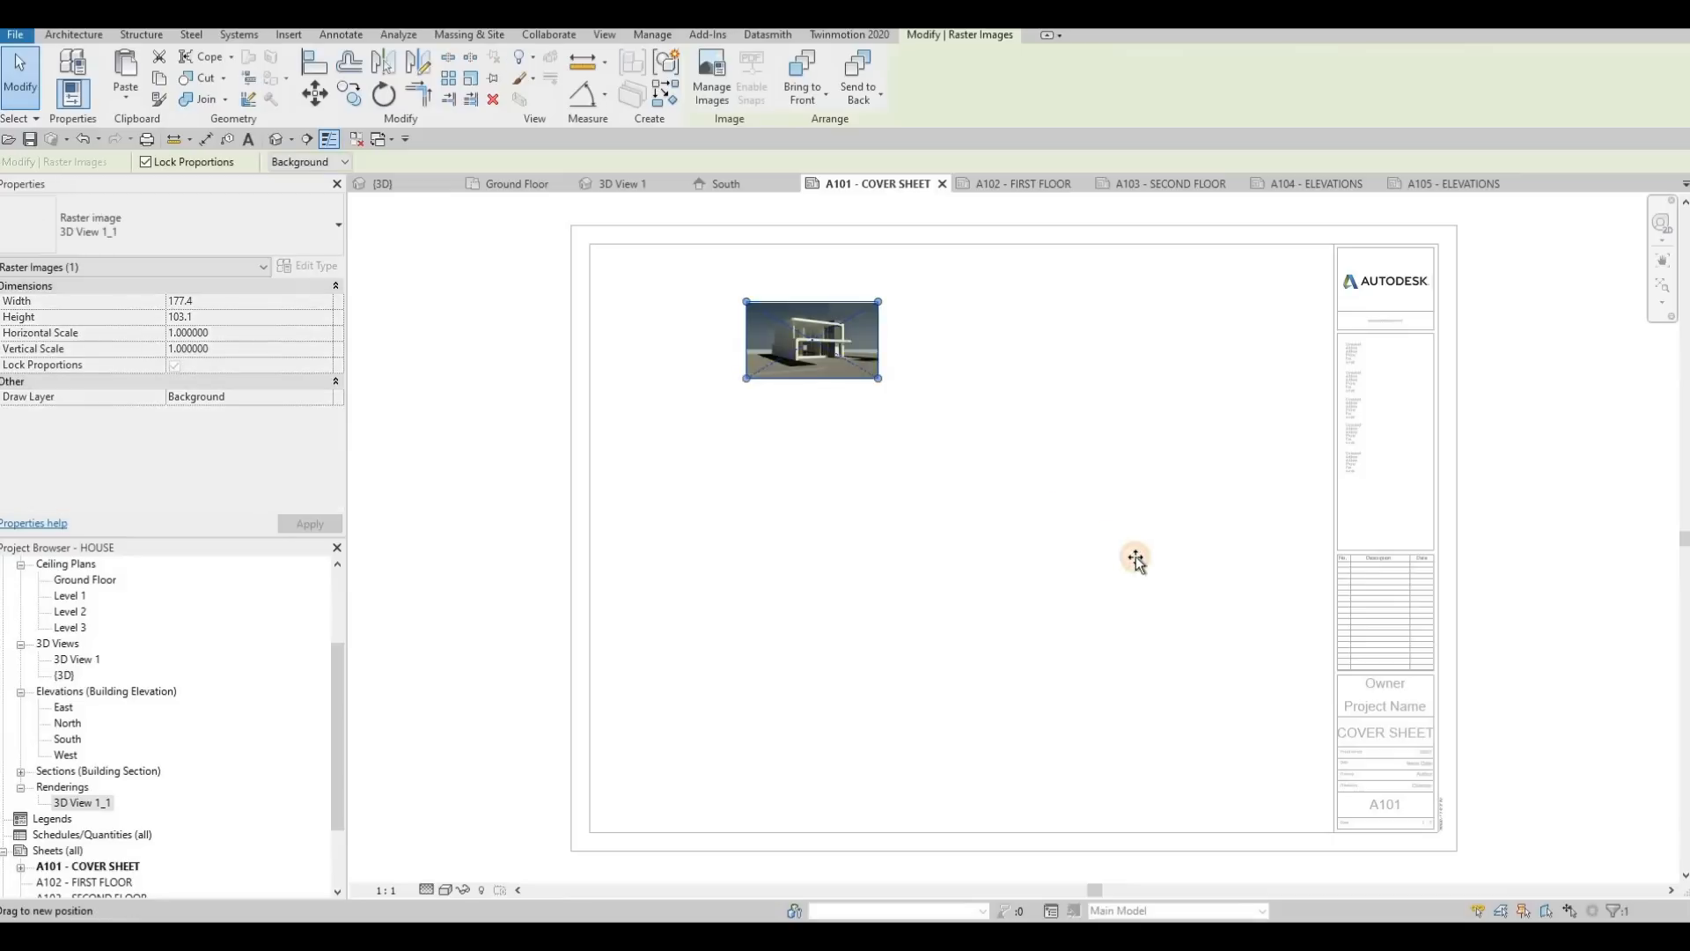
pyautogui.moveTo(905, 464); pyautogui.dragTo(860, 457)
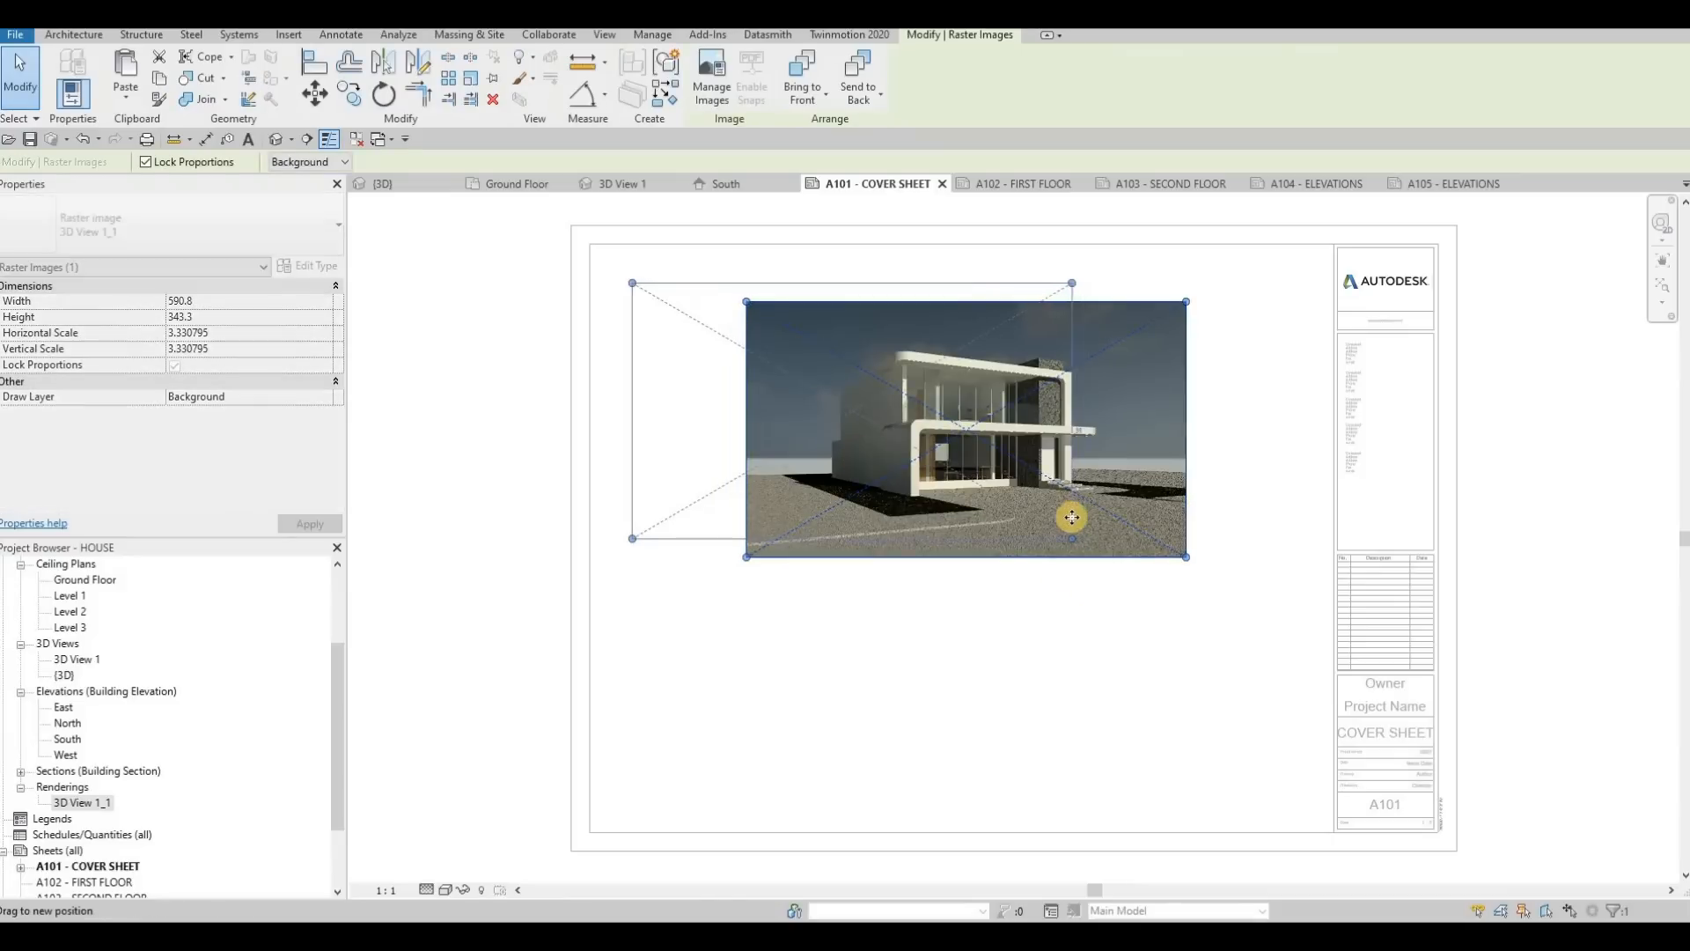
pyautogui.moveTo(1071, 538); pyautogui.dragTo(1118, 568)
pyautogui.moveTo(998, 521)
pyautogui.mouseDown()
pyautogui.moveTo(967, 507)
pyautogui.moveTo(977, 498)
pyautogui.mouseUp()
pyautogui.moveTo(1100, 546); pyautogui.dragTo(1130, 565)
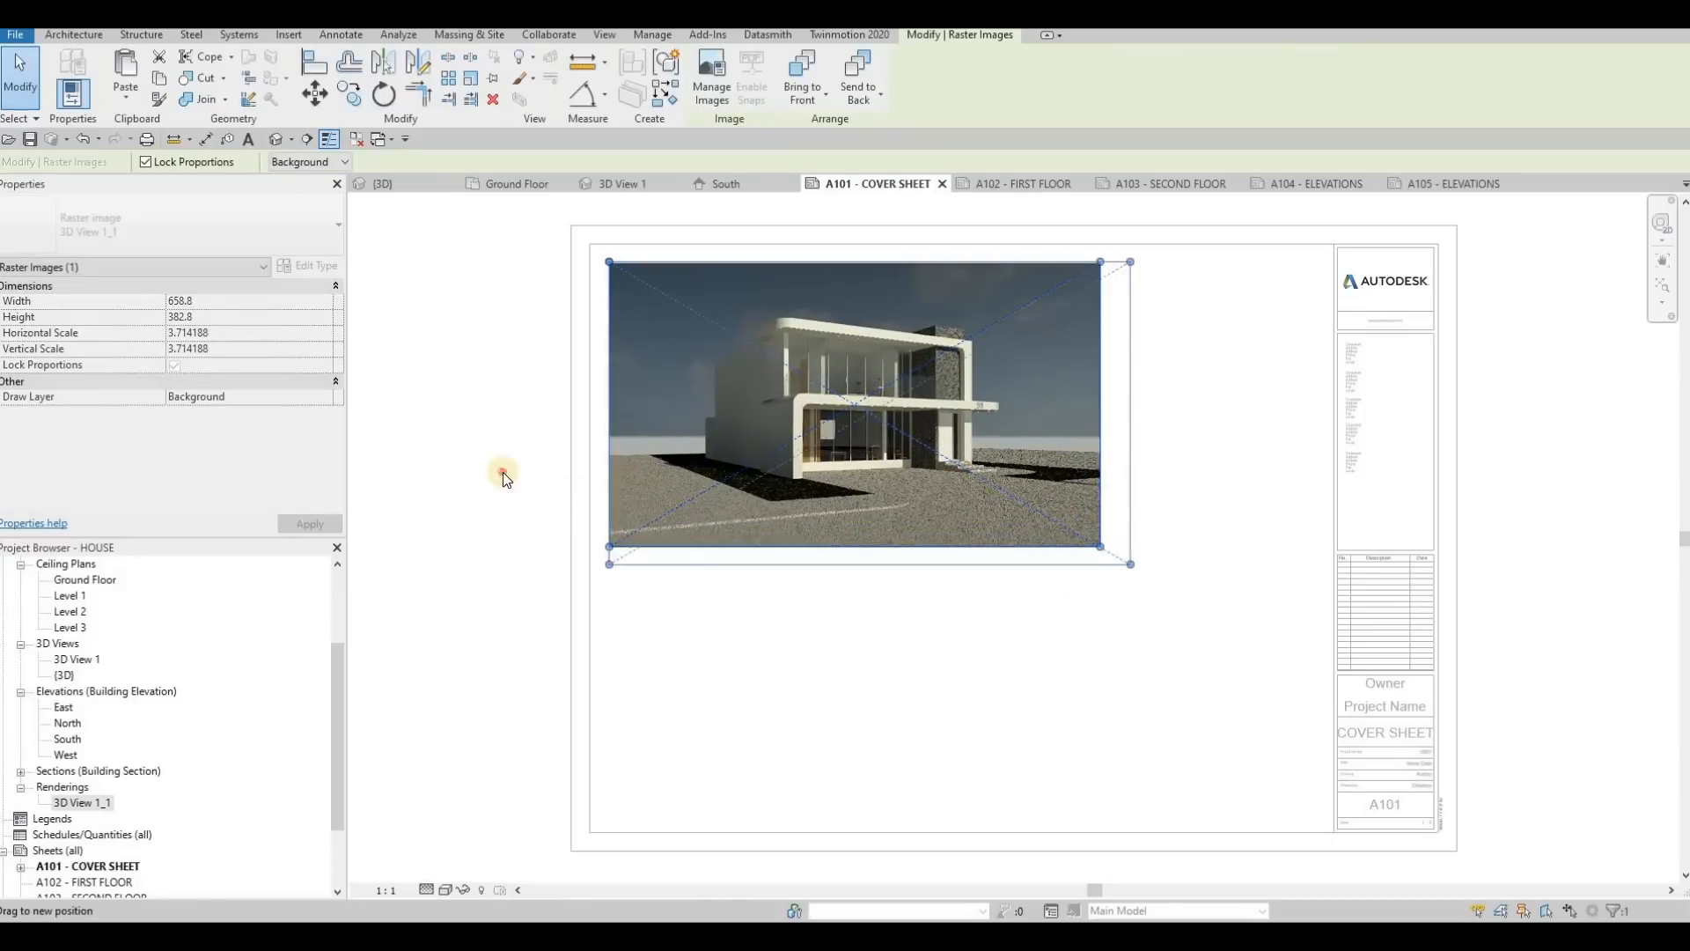
pyautogui.doubleClick(546, 456)
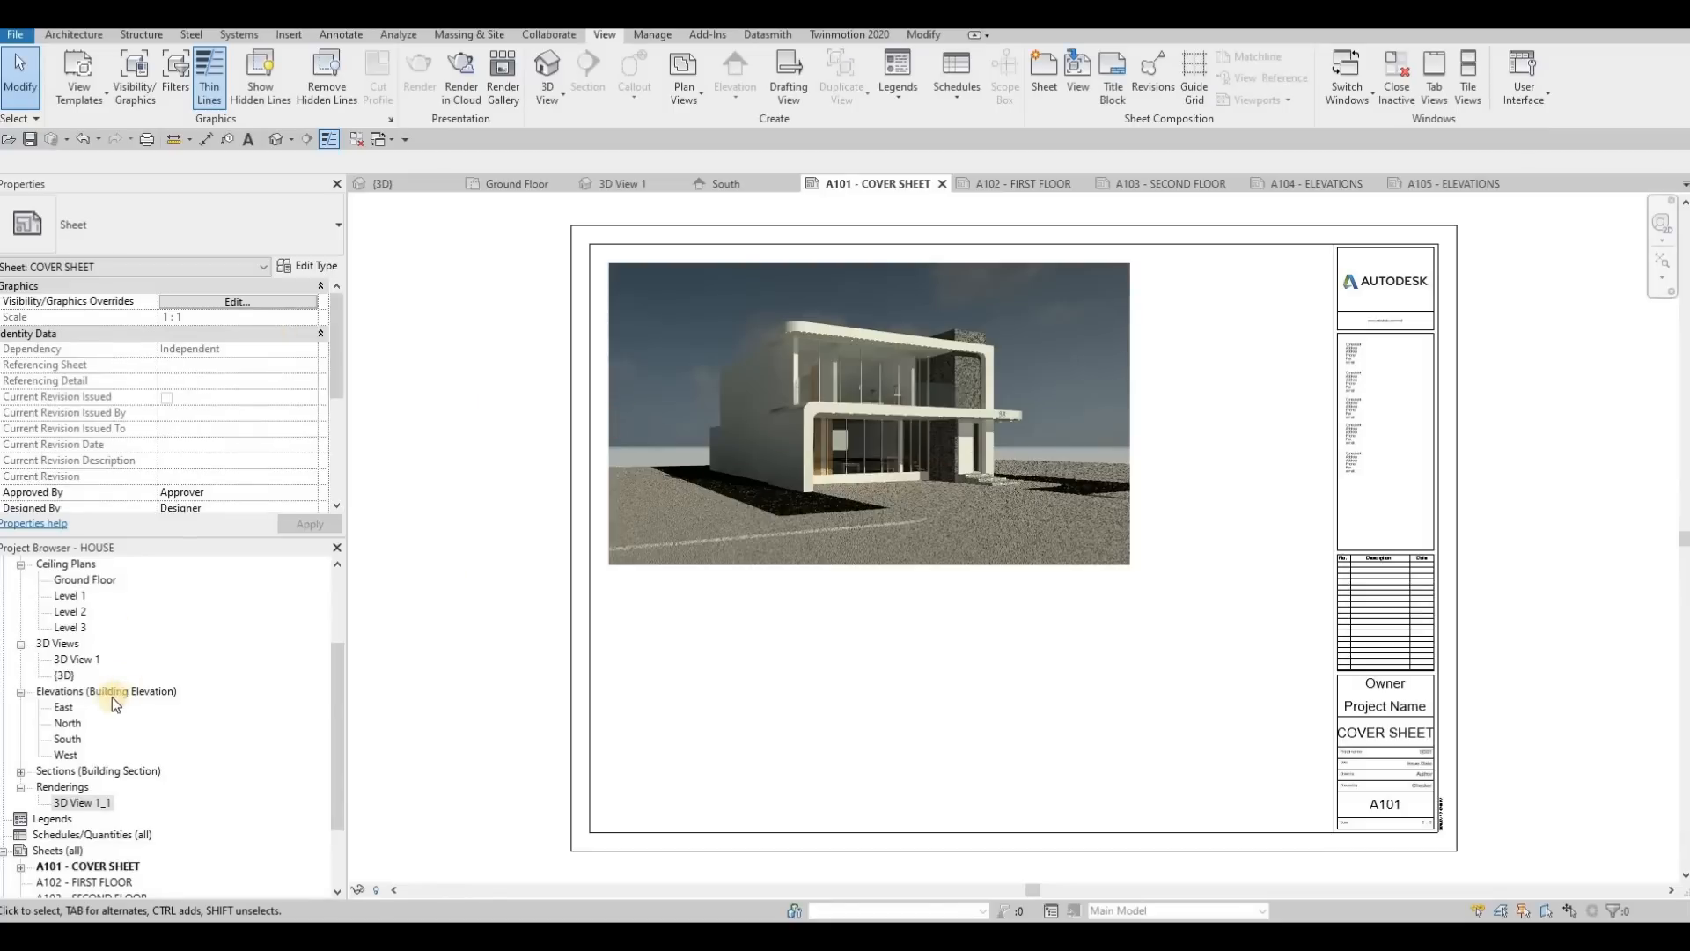
# Create a new sheet list schedule with the Sheet Name and Sheet Number fields, in that order.
pyautogui.scroll(-1, 103, 694)
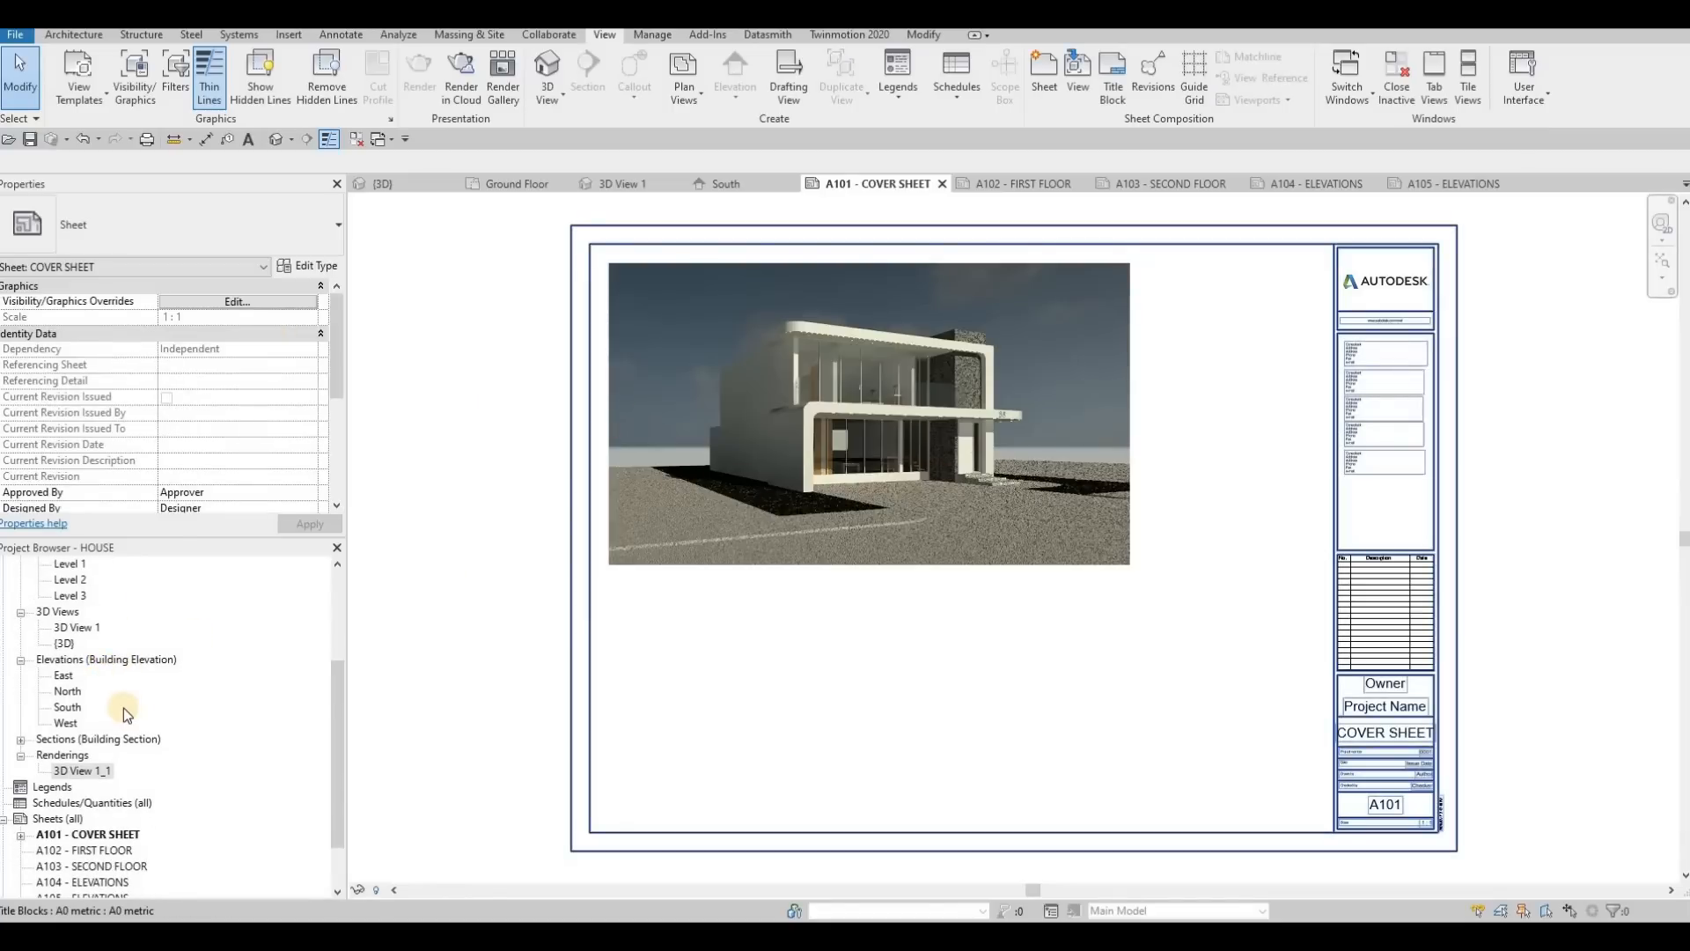
pyautogui.scroll(-1, 114, 727)
pyautogui.scroll(-2, 72, 764)
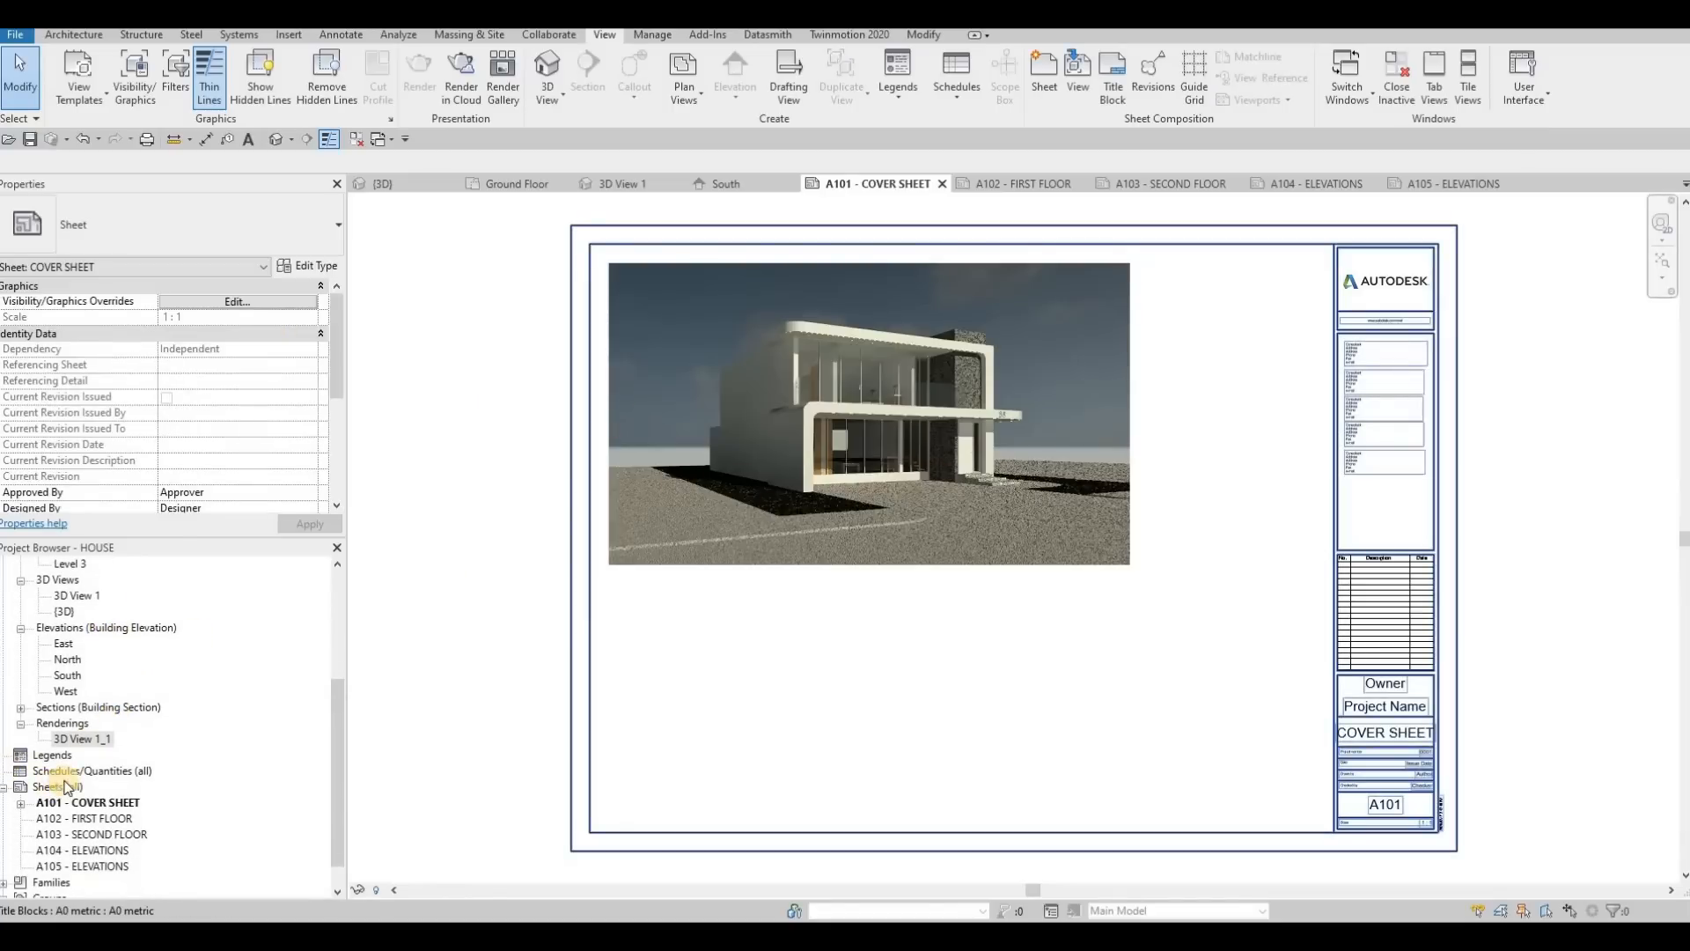
pyautogui.scroll(-1, 48, 797)
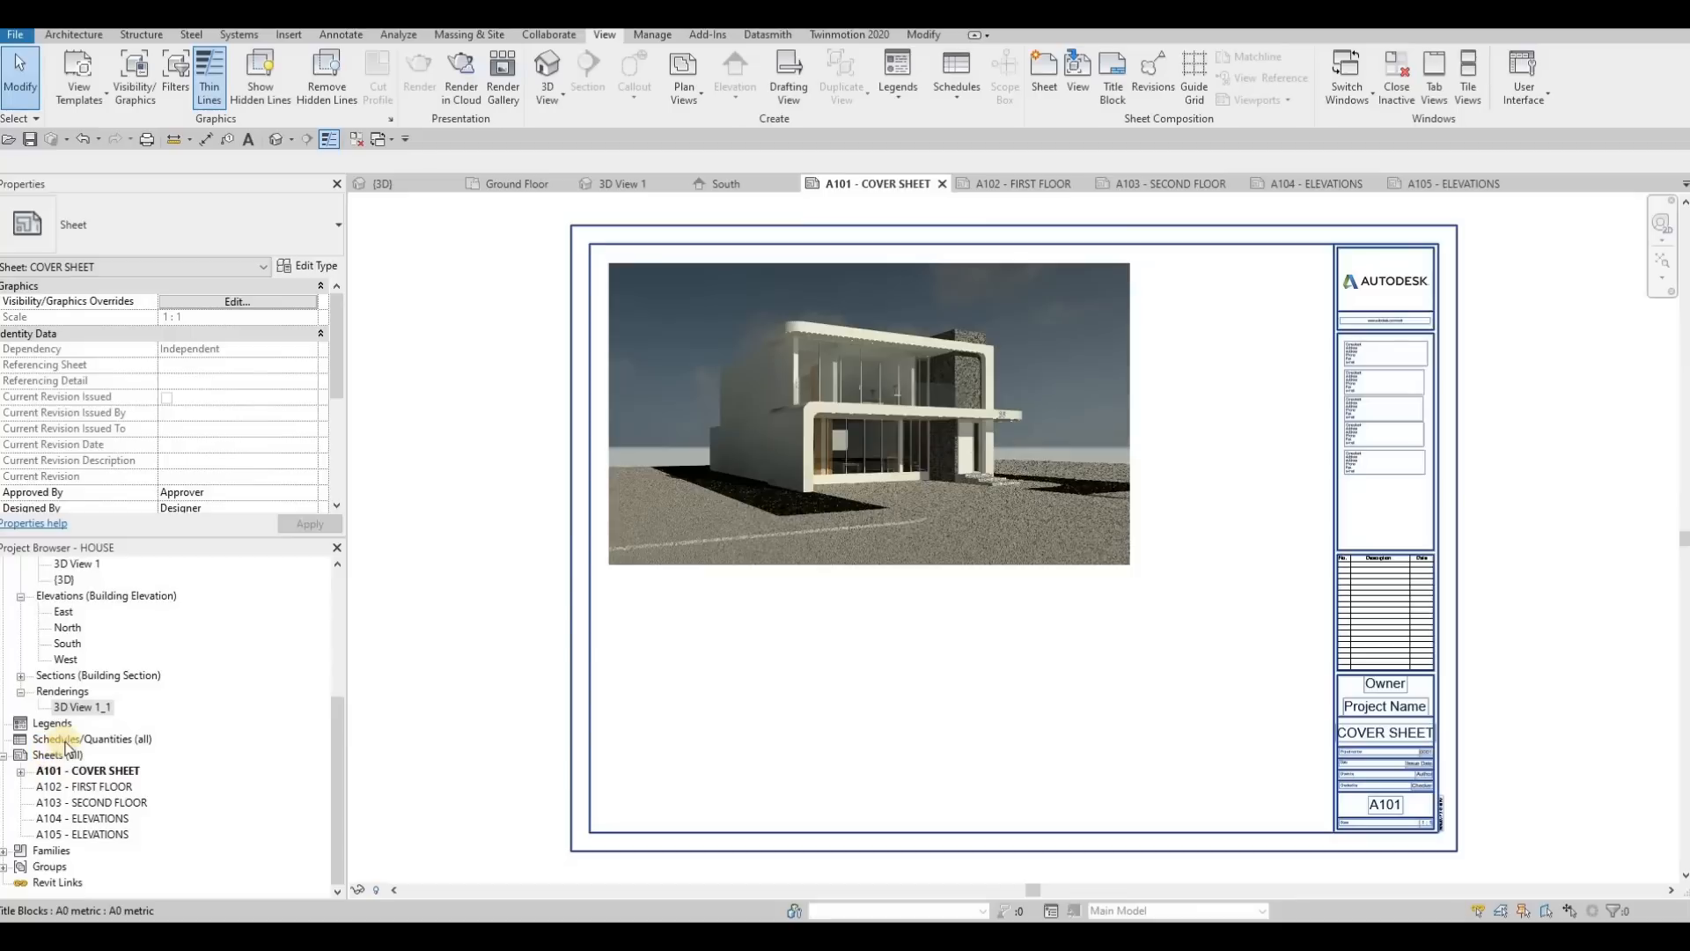
pyautogui.rightClick(69, 737)
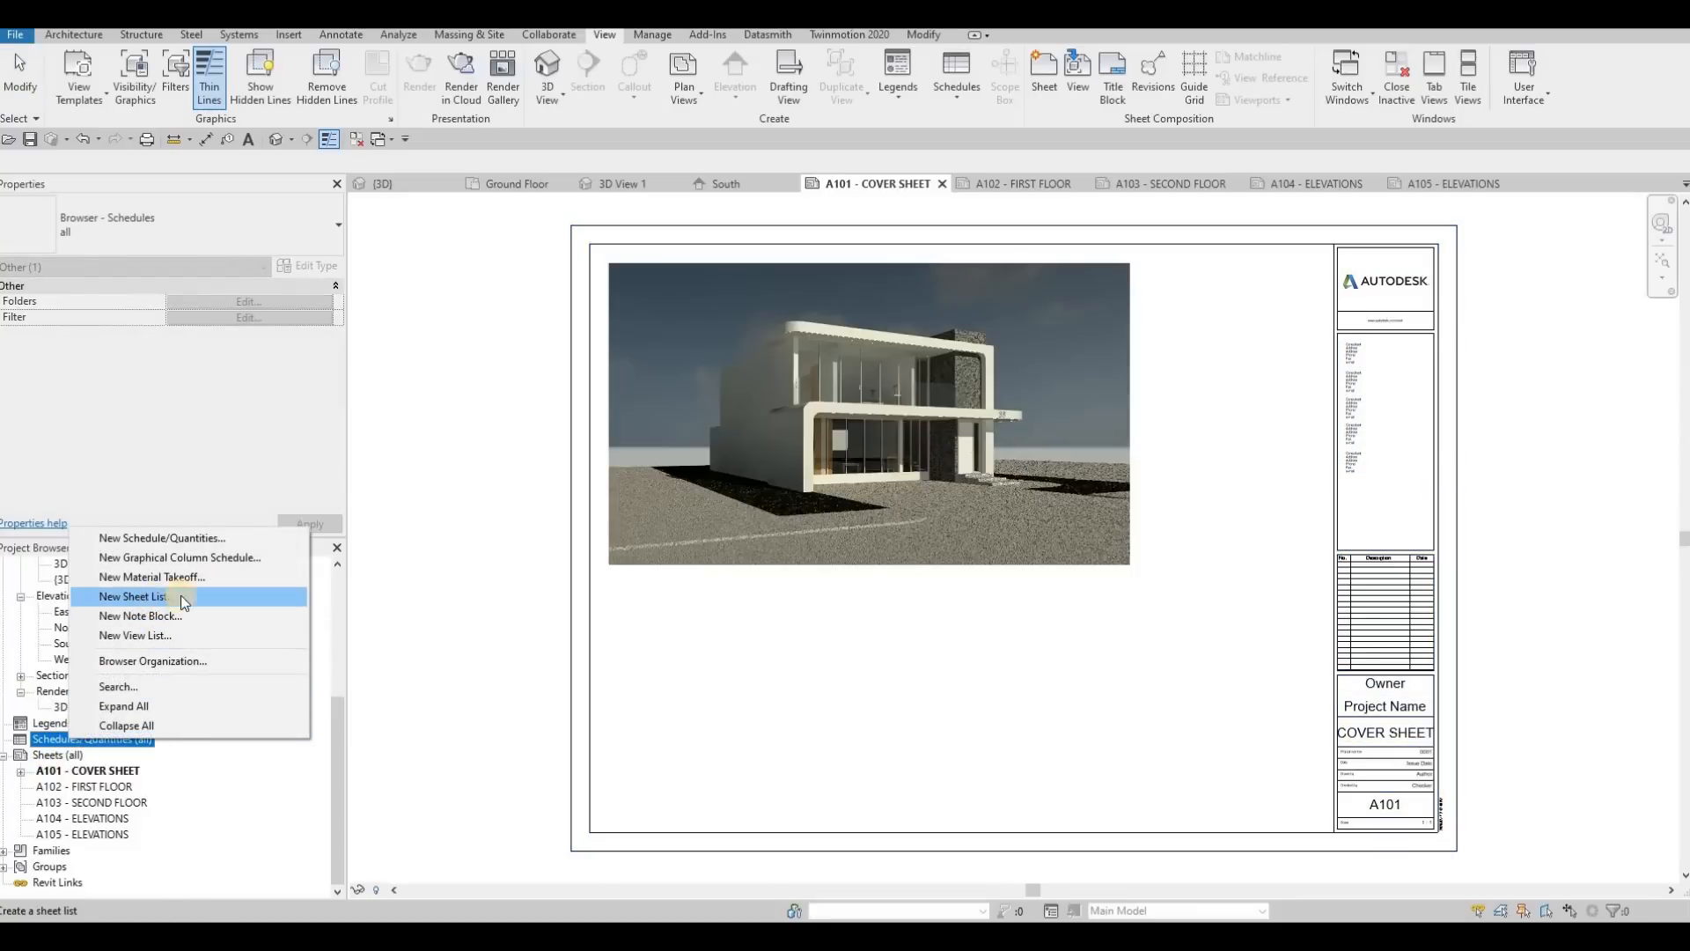
pyautogui.click(177, 596)
pyautogui.scroll(-4, 654, 460)
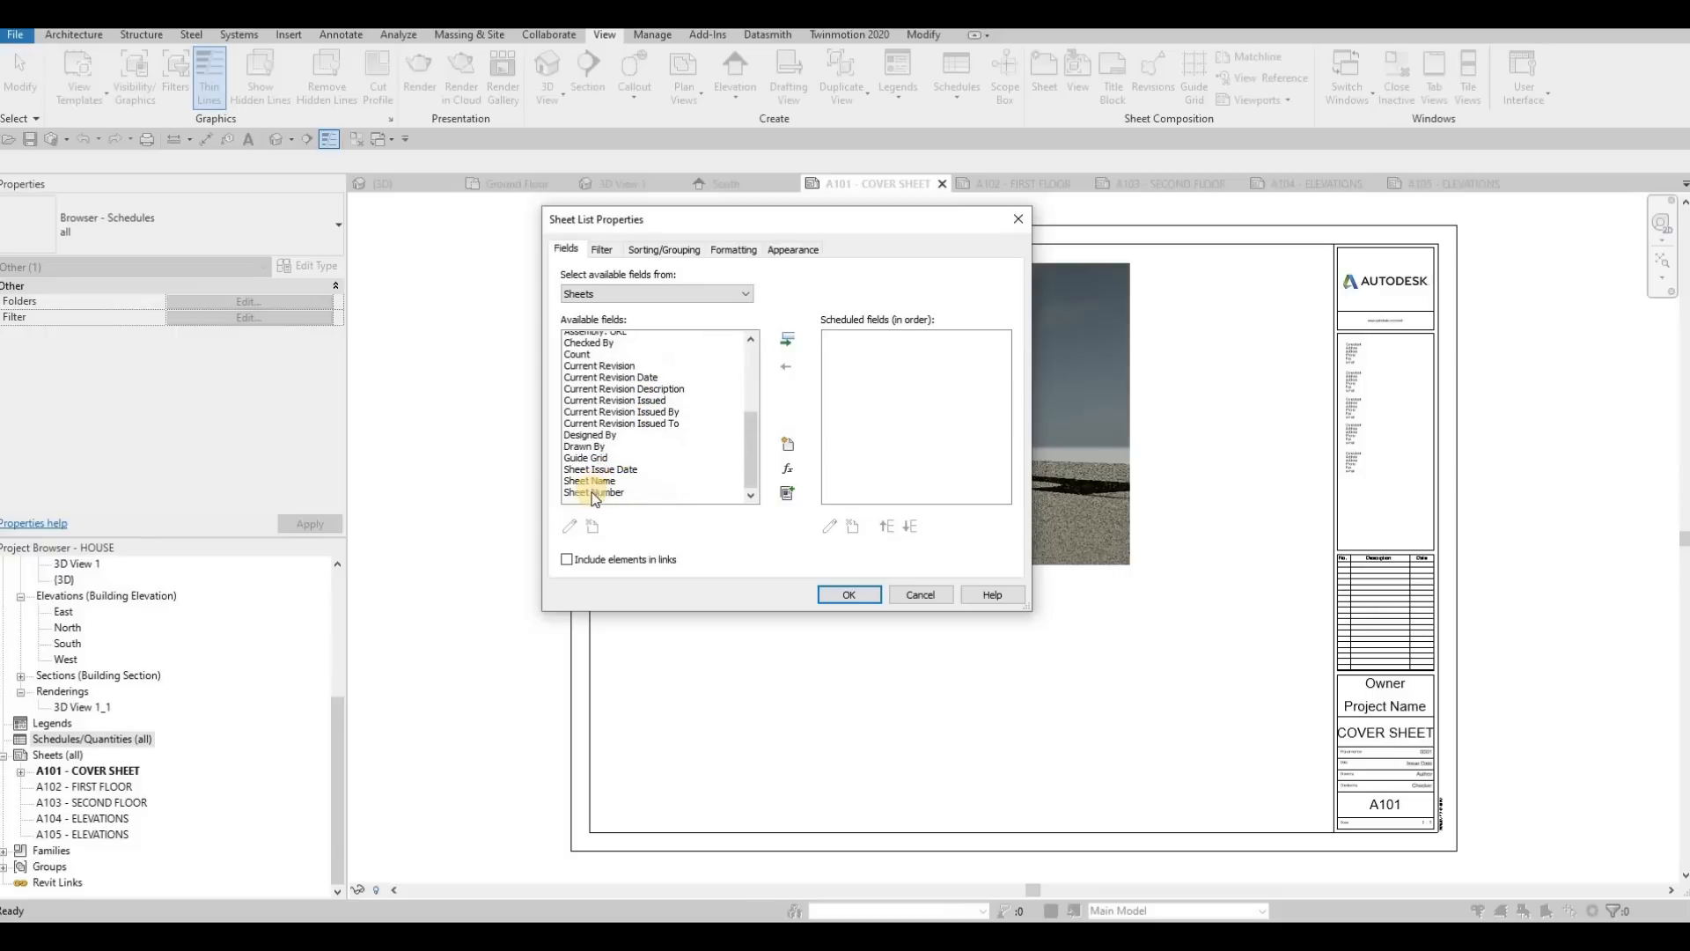
pyautogui.click(594, 476)
pyautogui.click(787, 339)
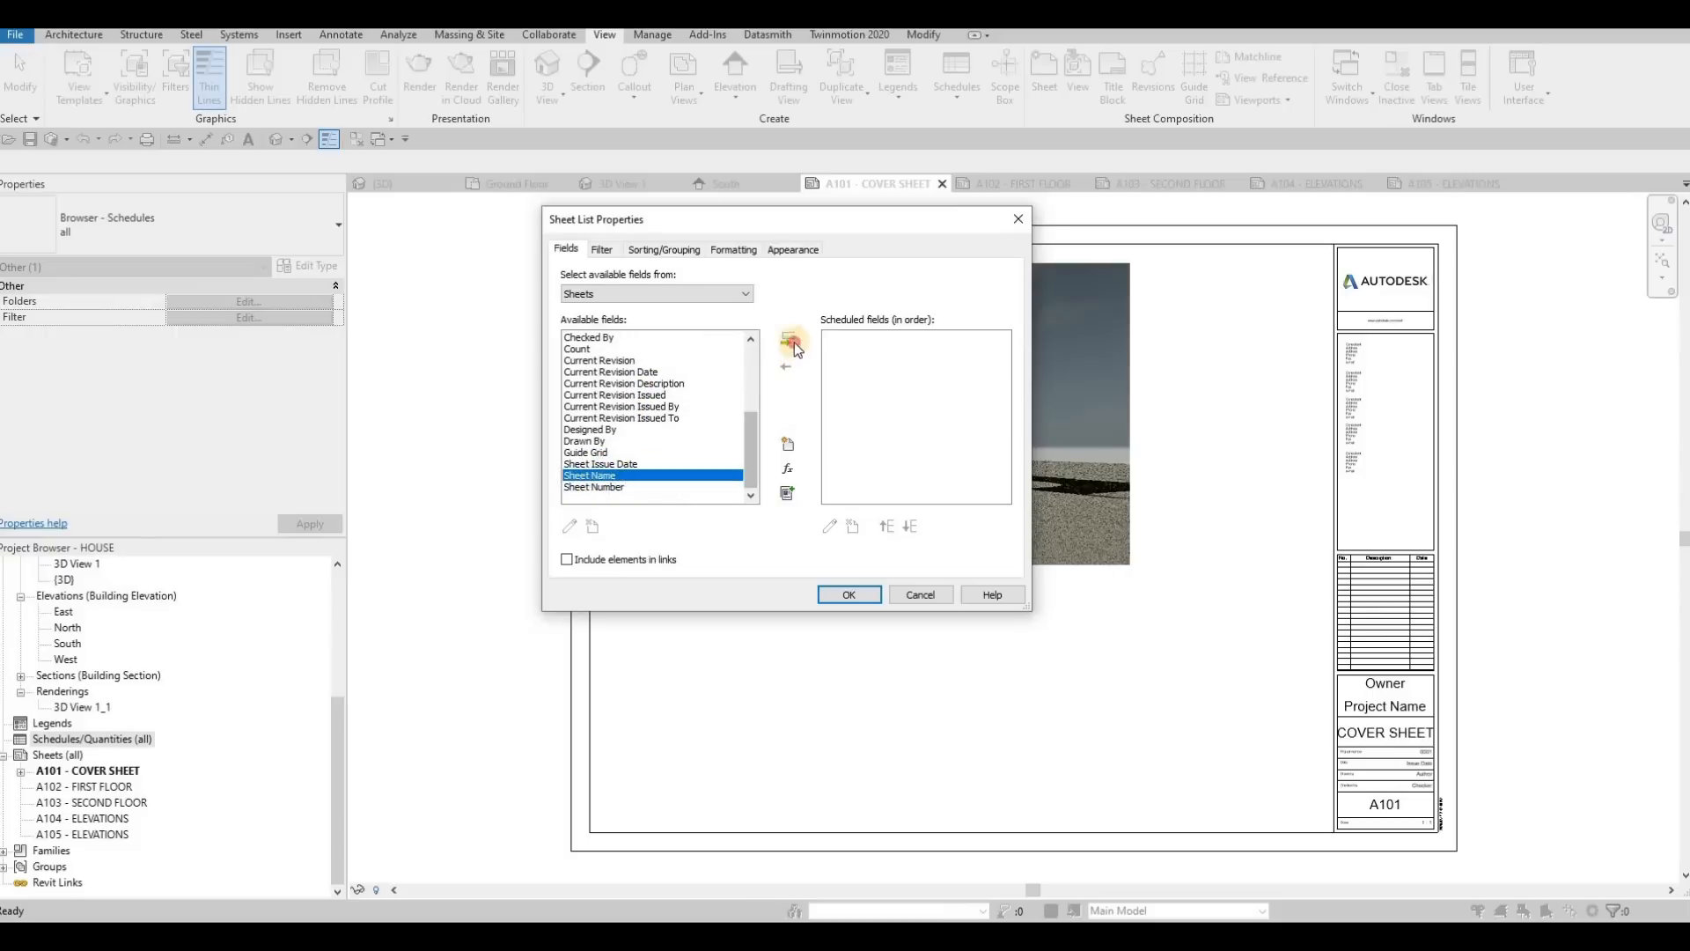
pyautogui.click(627, 485)
pyautogui.click(786, 339)
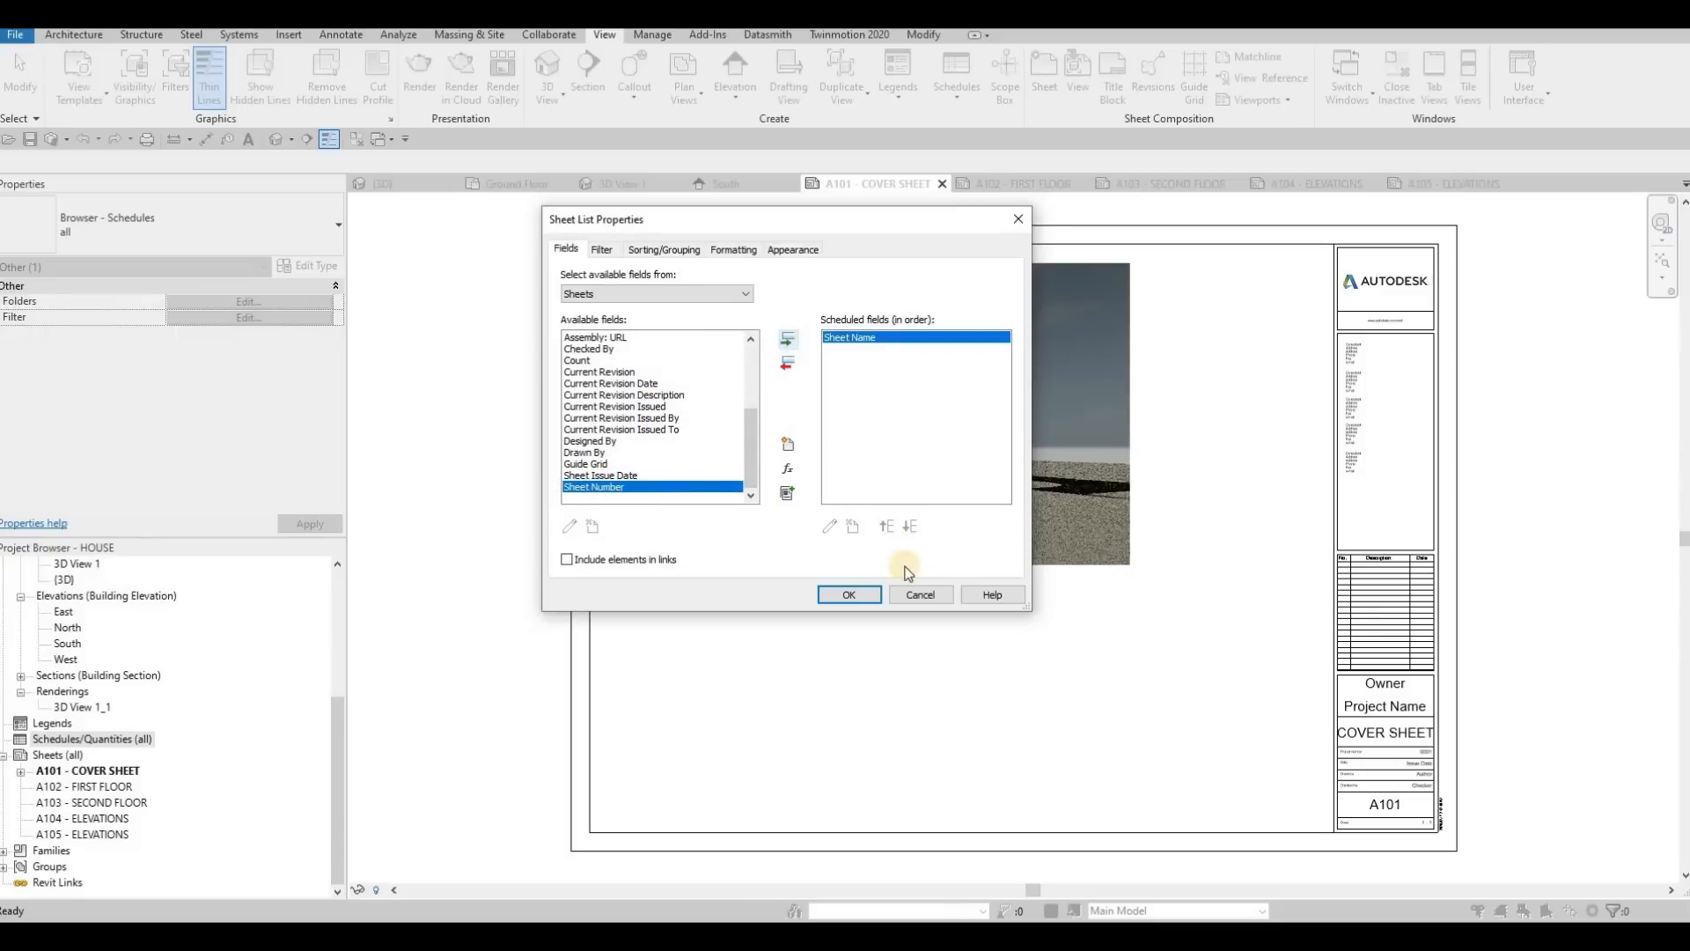
pyautogui.click(849, 595)
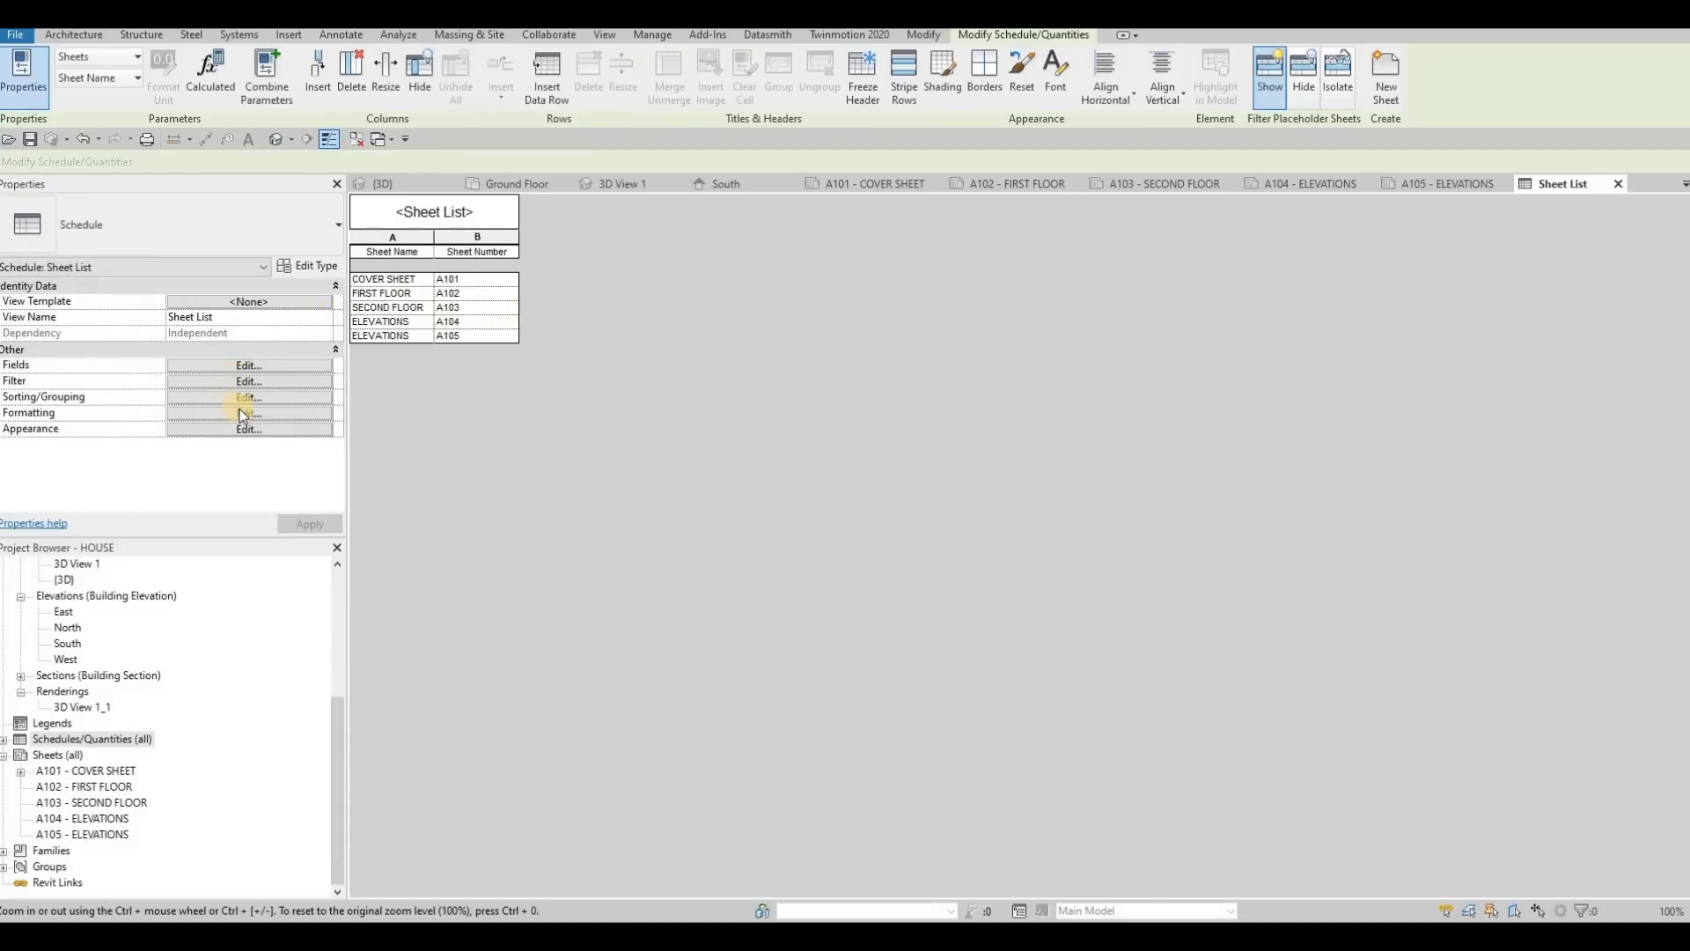
# Remove the sheet list's blank row before data and set its title text to 7mm Arial and header text to 5mm Arial.
pyautogui.click(236, 413)
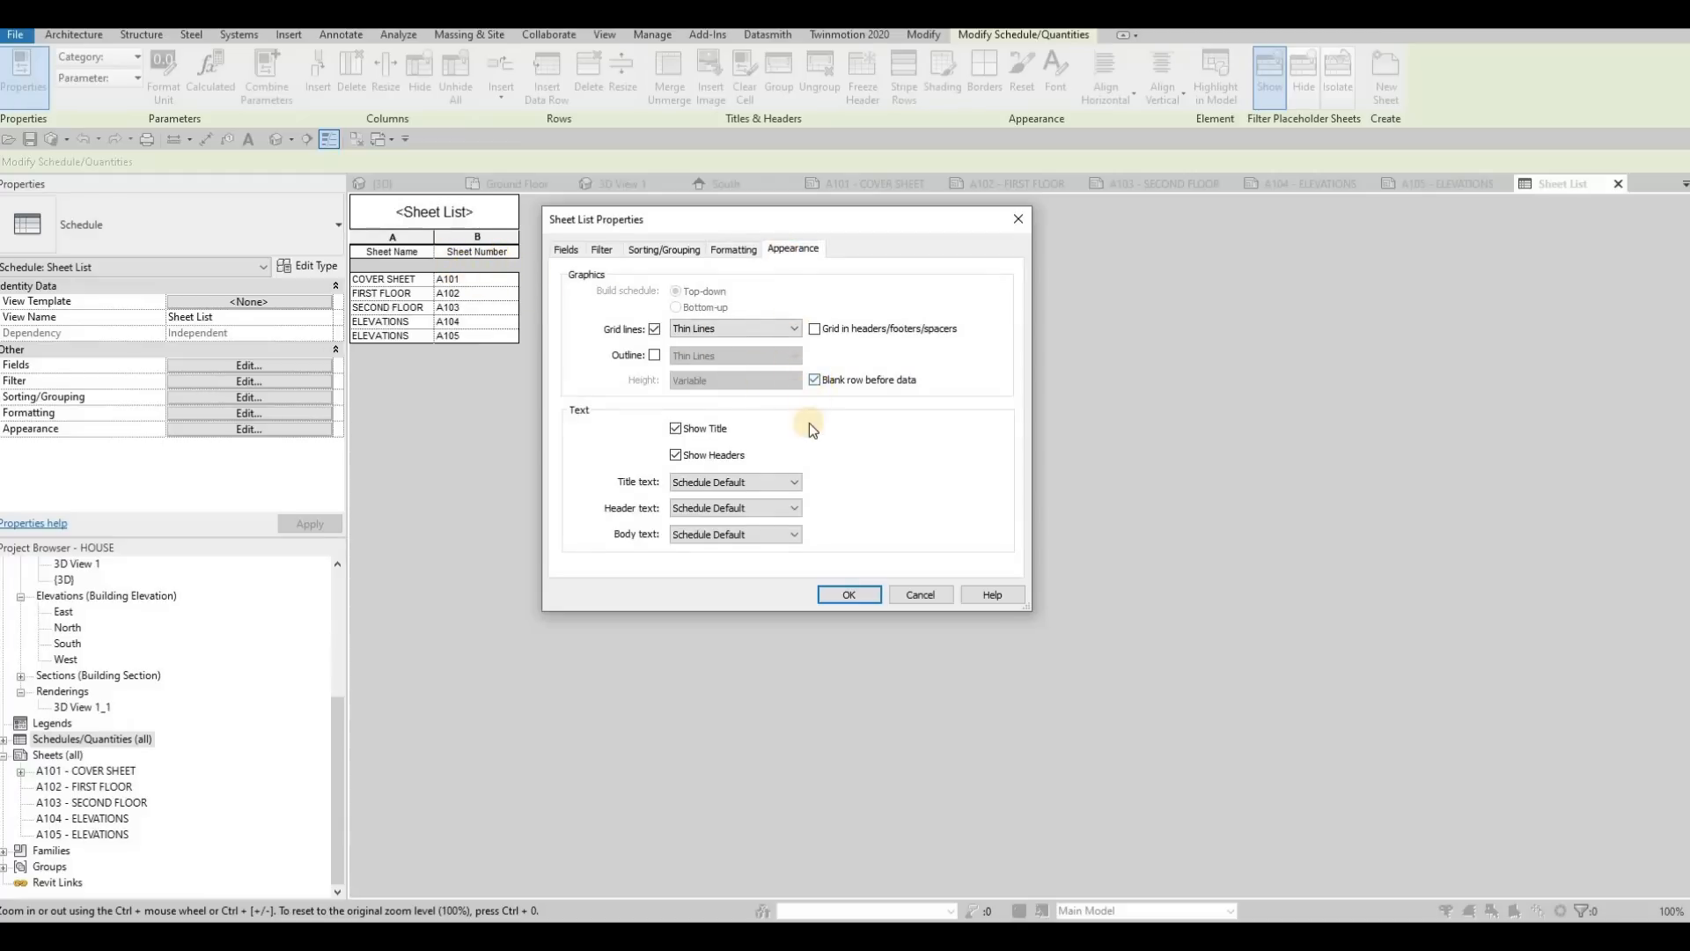
pyautogui.click(783, 484)
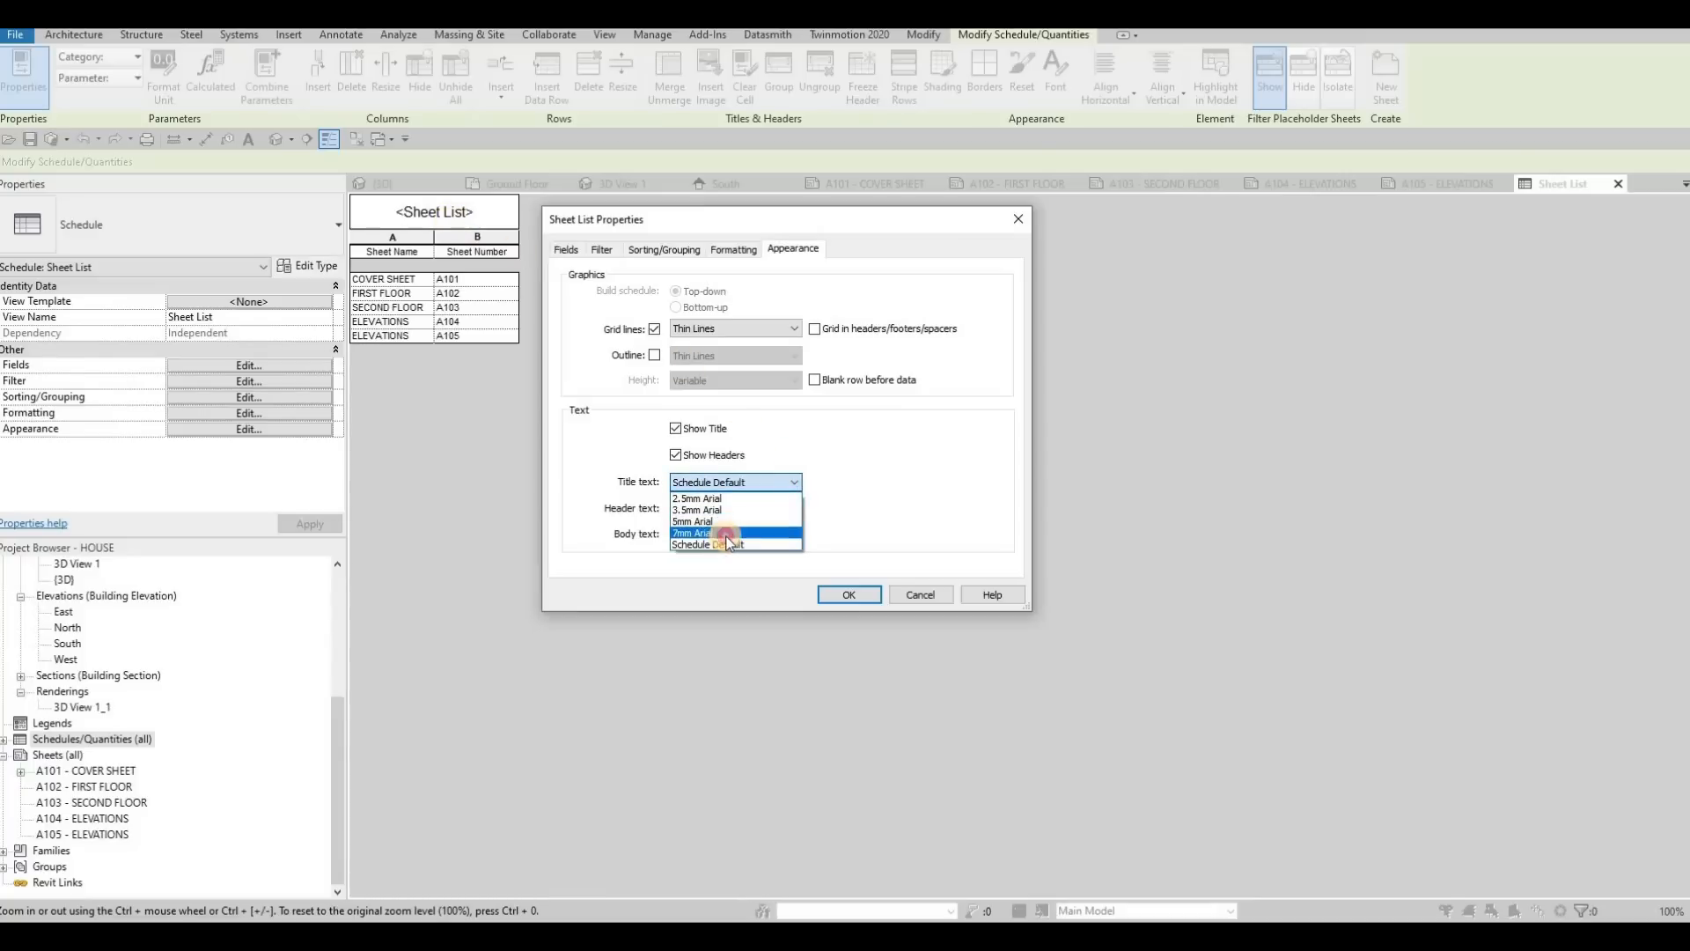
pyautogui.click(753, 532)
pyautogui.click(704, 510)
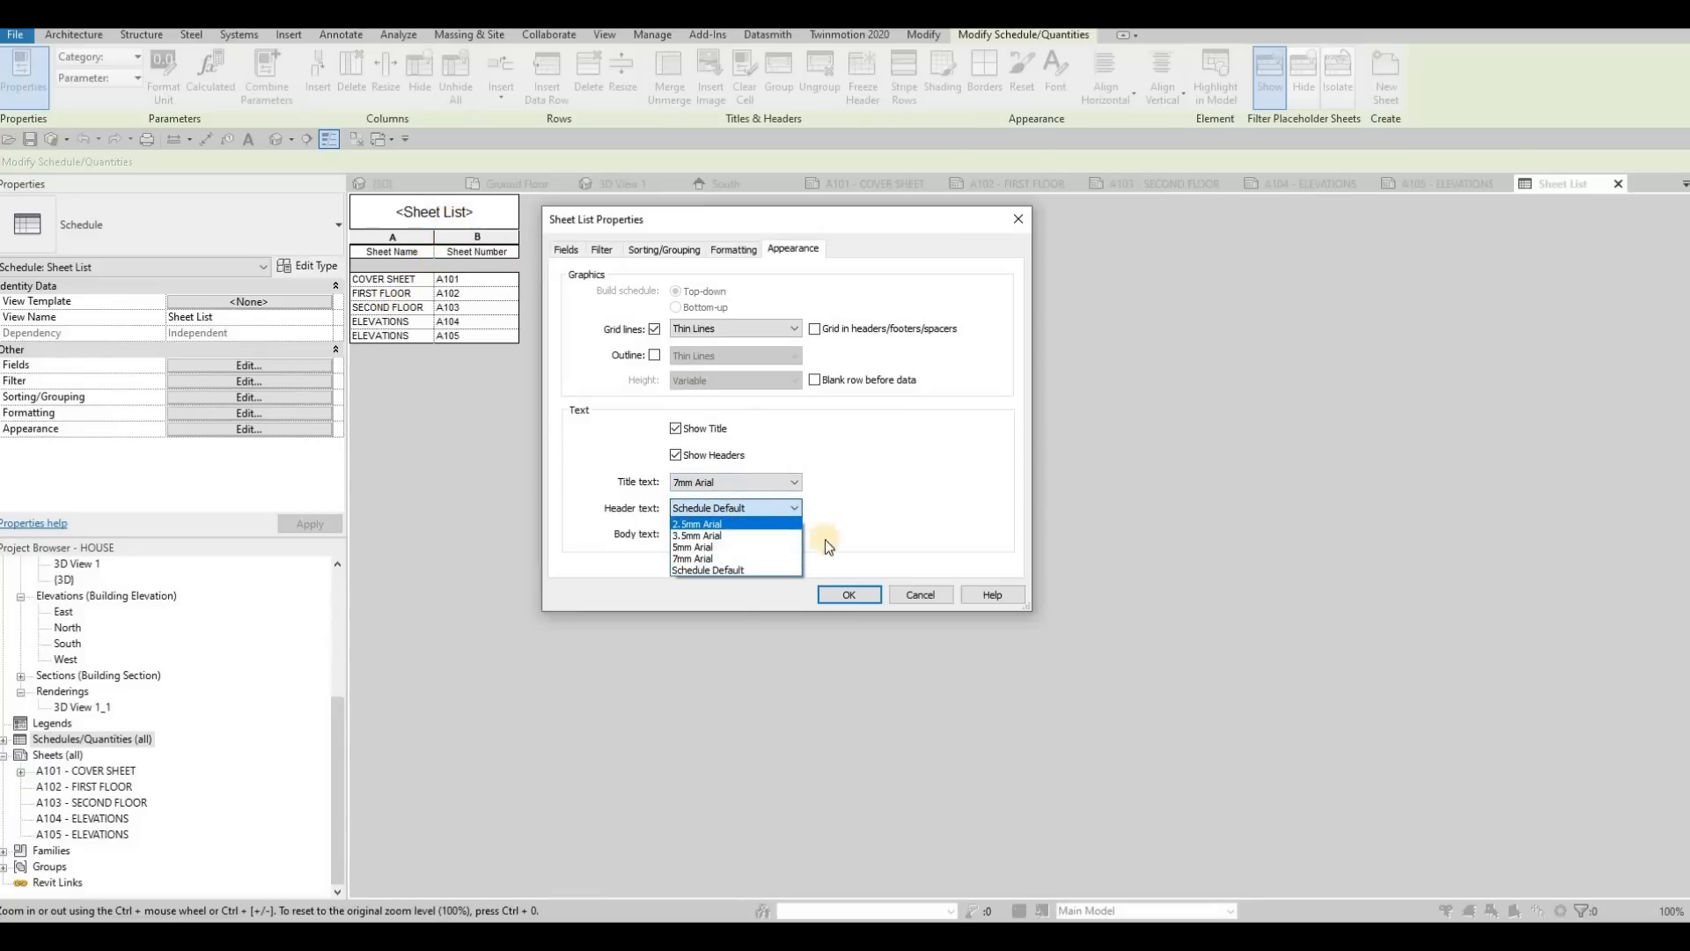
pyautogui.click(846, 599)
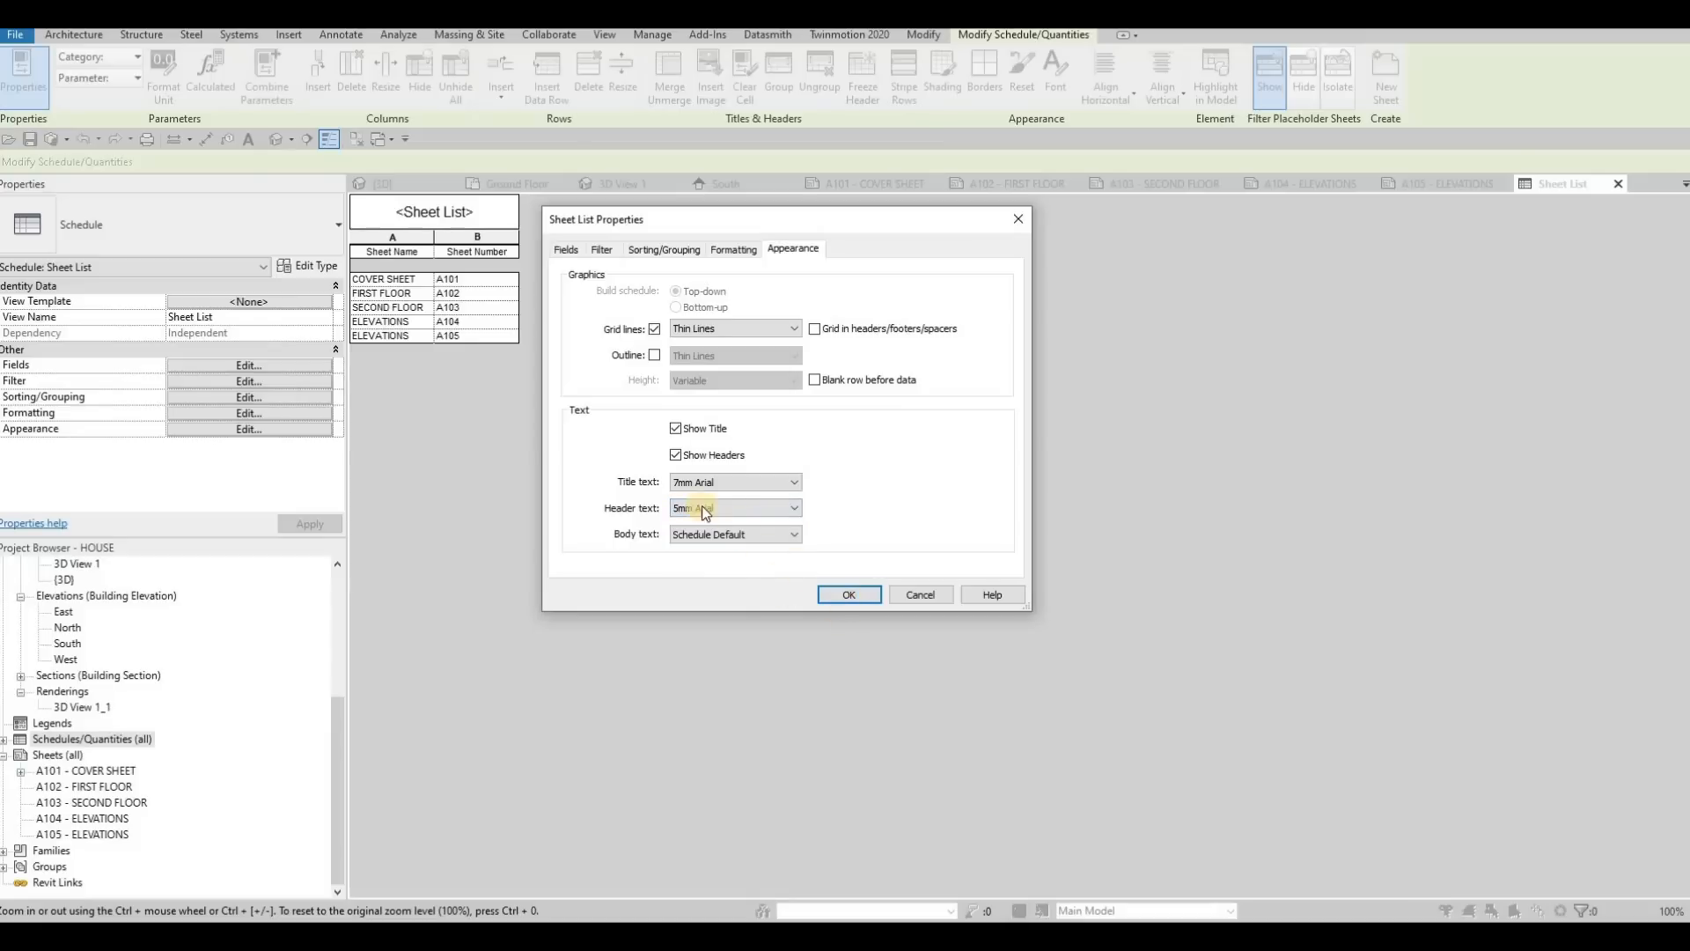
pyautogui.click(849, 595)
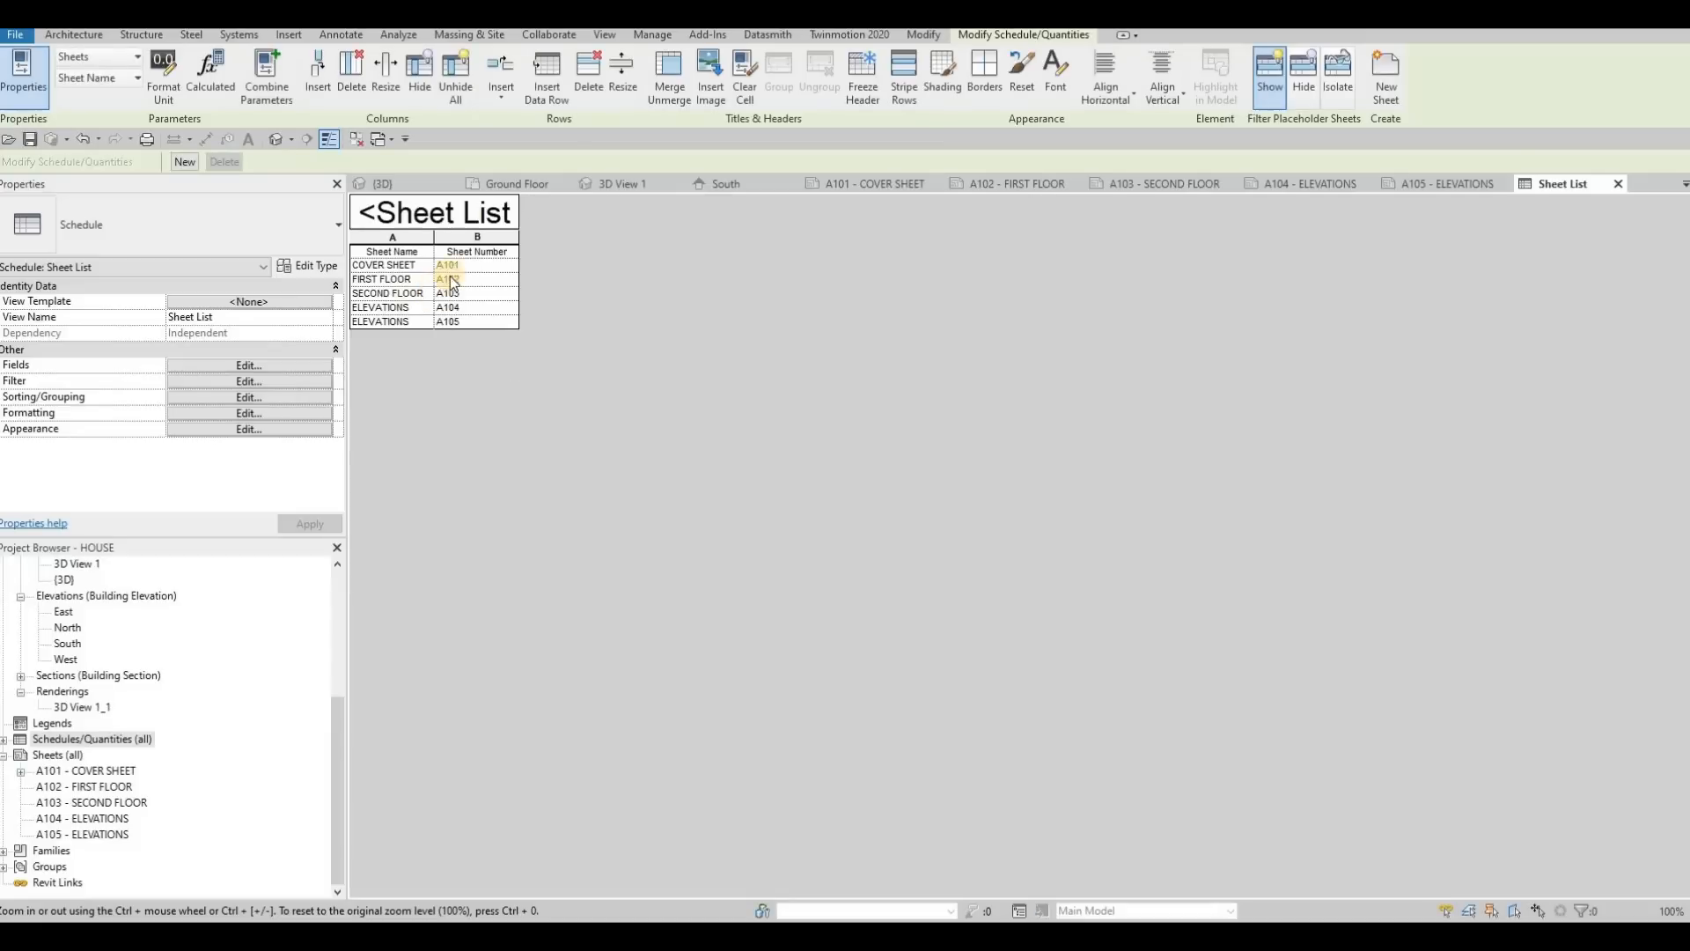
# Set the sheet list's body text to 3.5mm Arial.
pyautogui.click(244, 397)
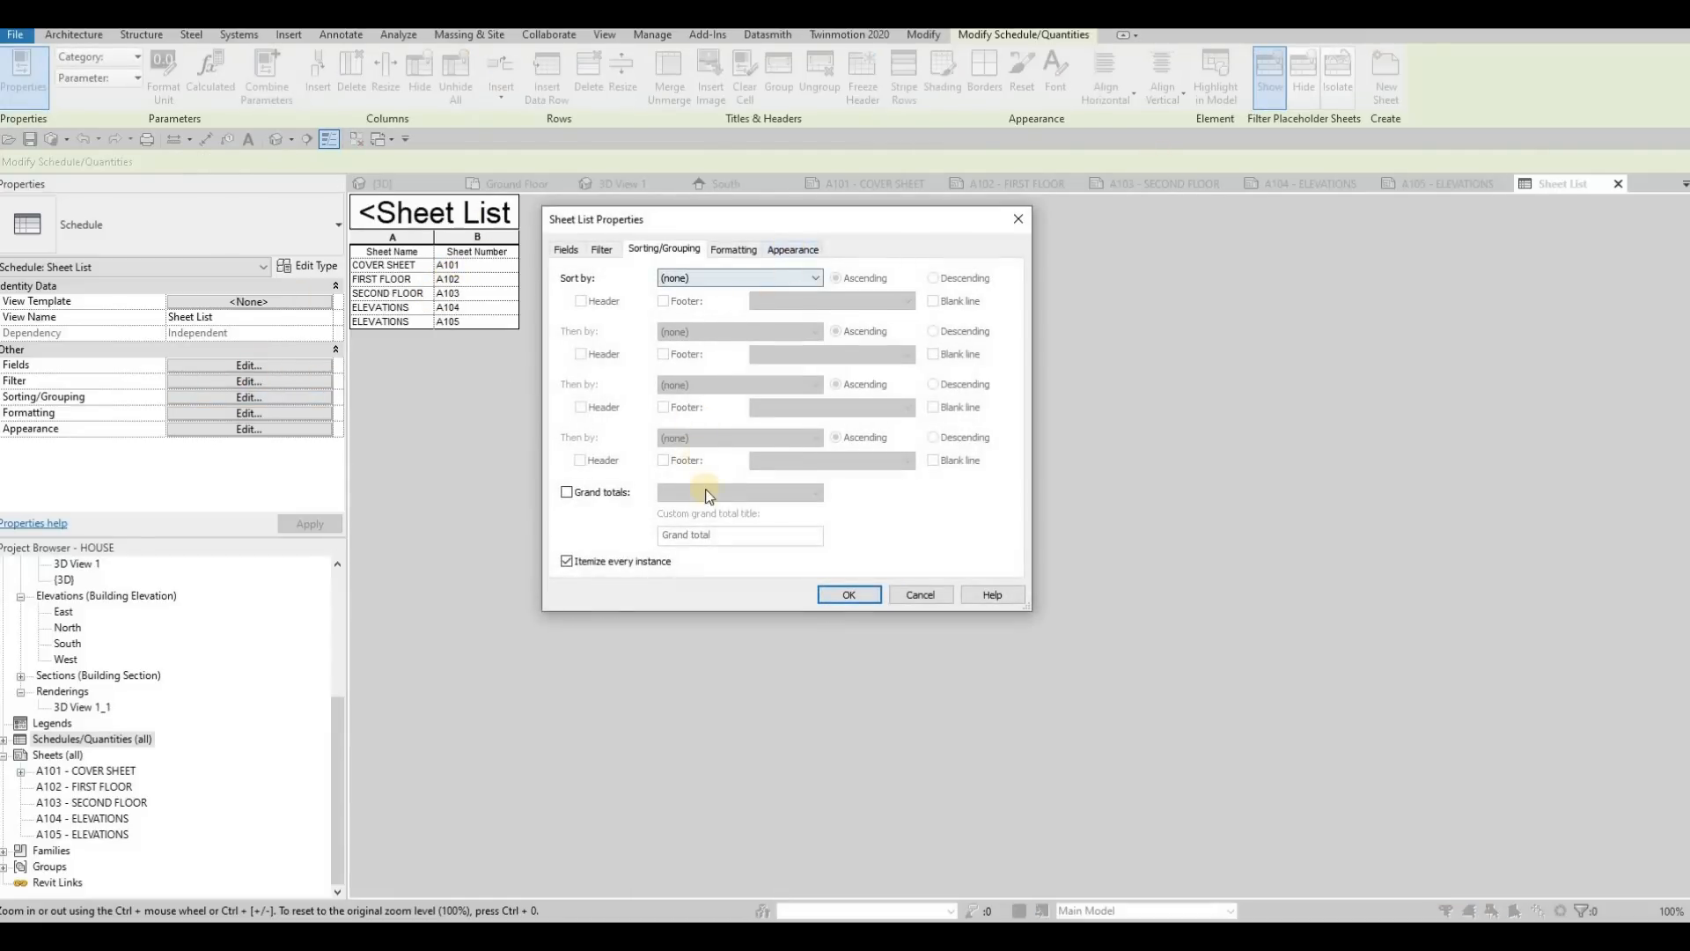
pyautogui.click(735, 534)
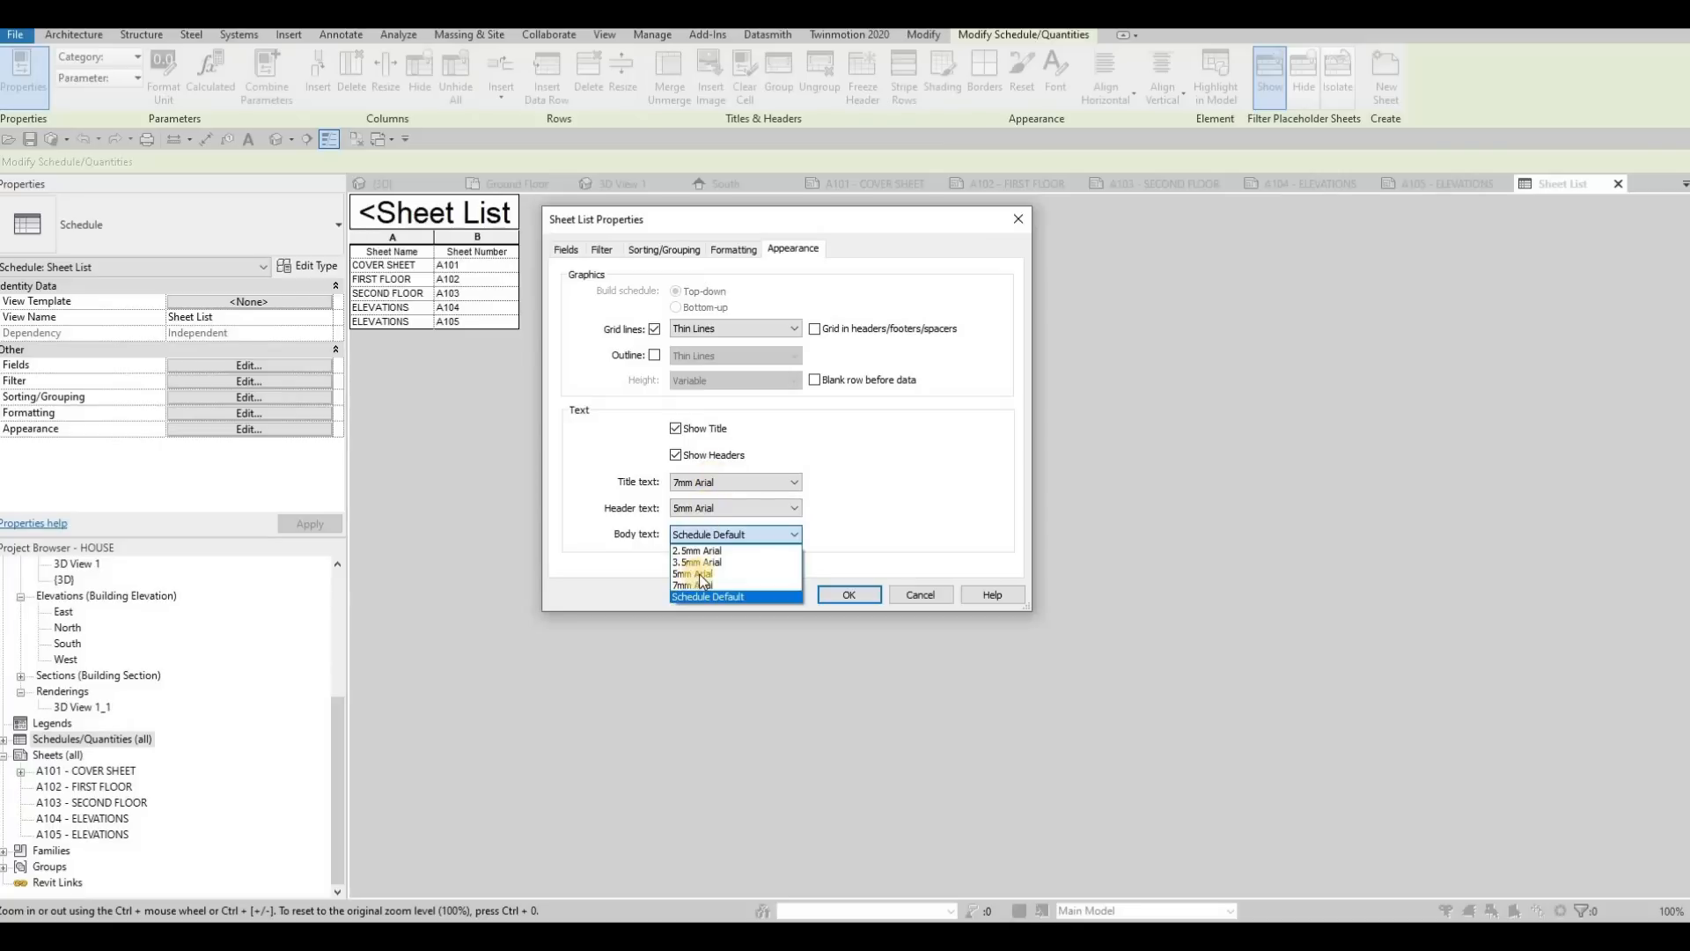
pyautogui.click(734, 562)
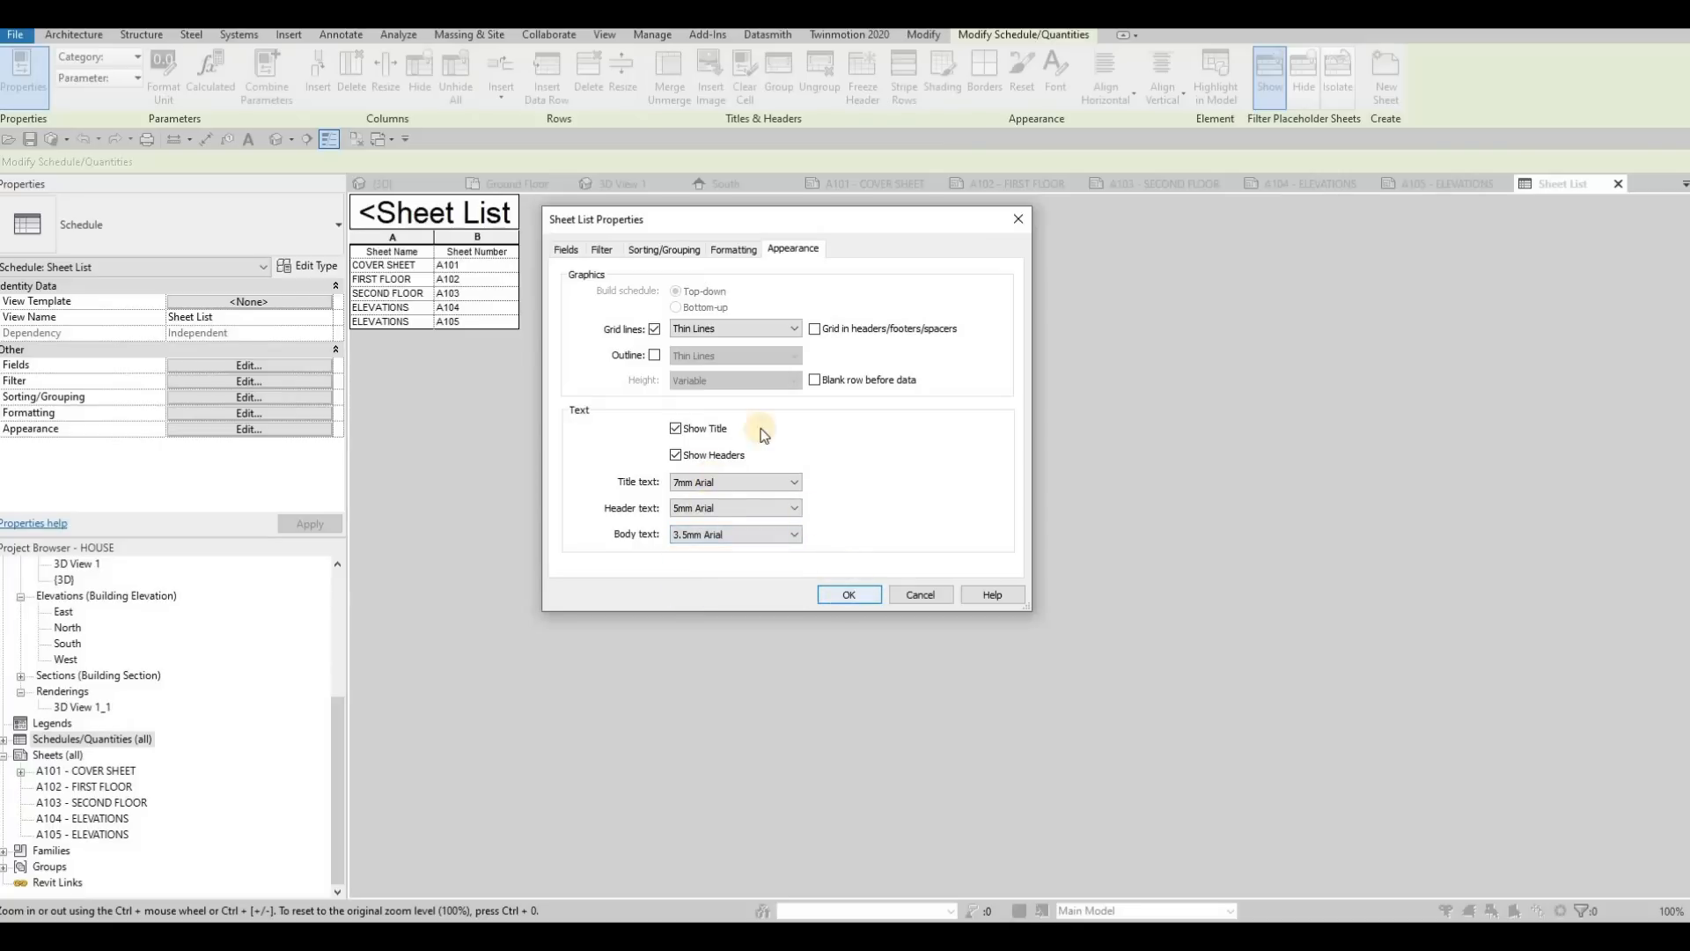
pyautogui.click(849, 593)
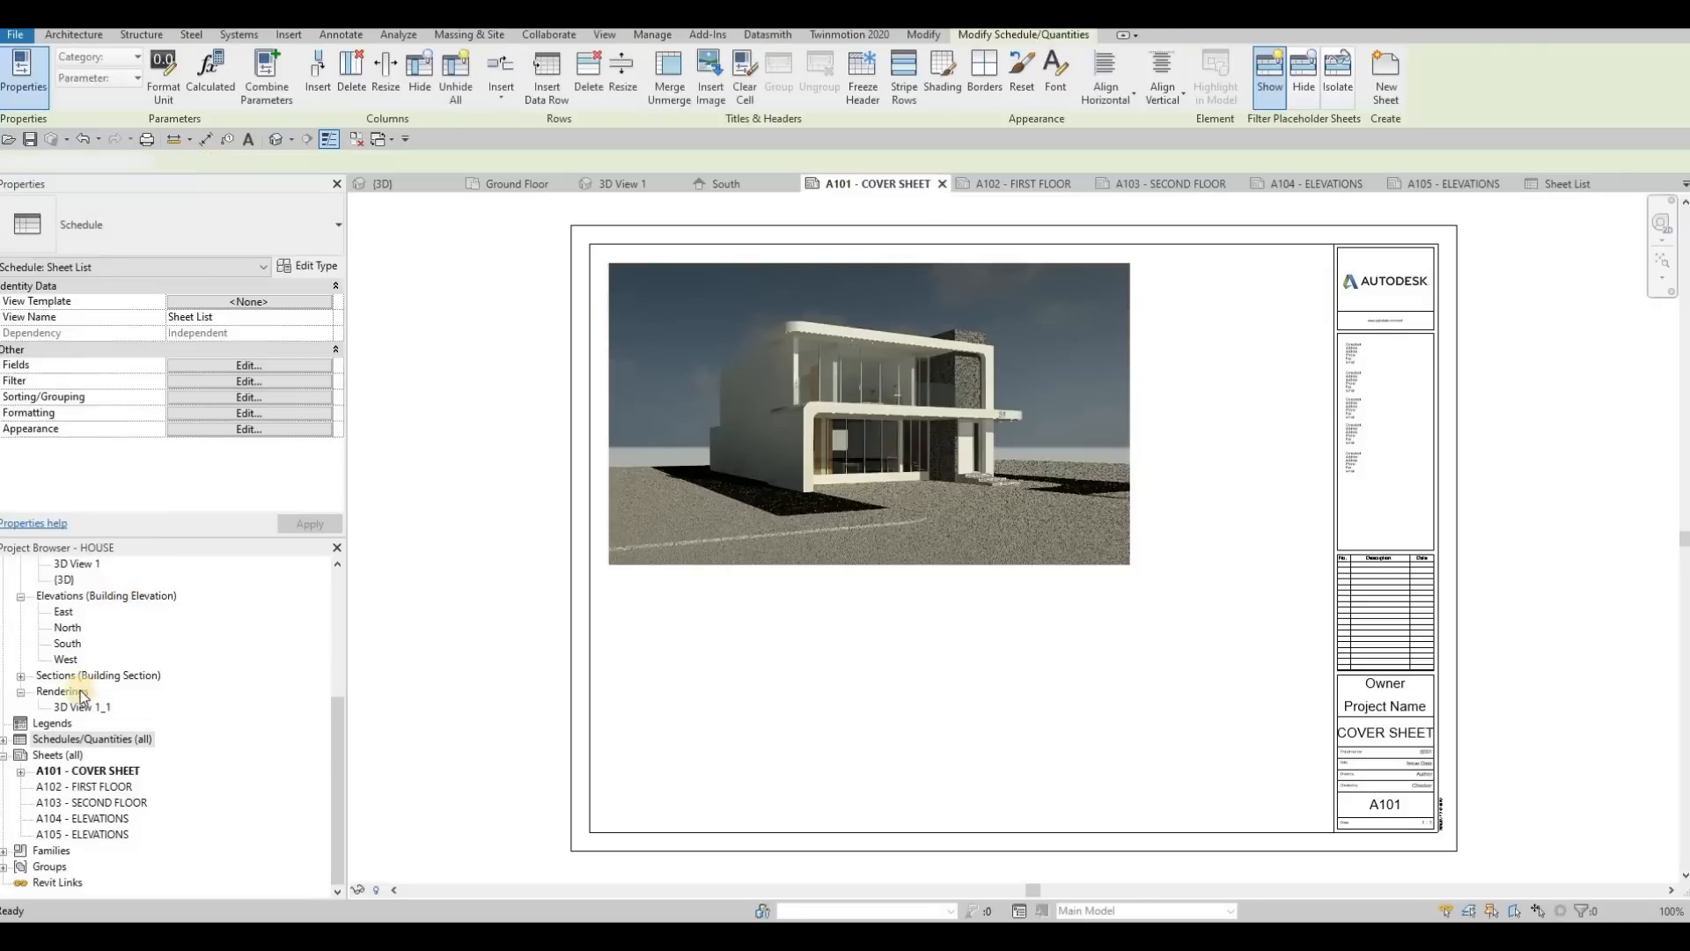
# Place the Sheet List schedule on the A101 cover sheet, between the rendering and the title block.
pyautogui.doubleClick(62, 742)
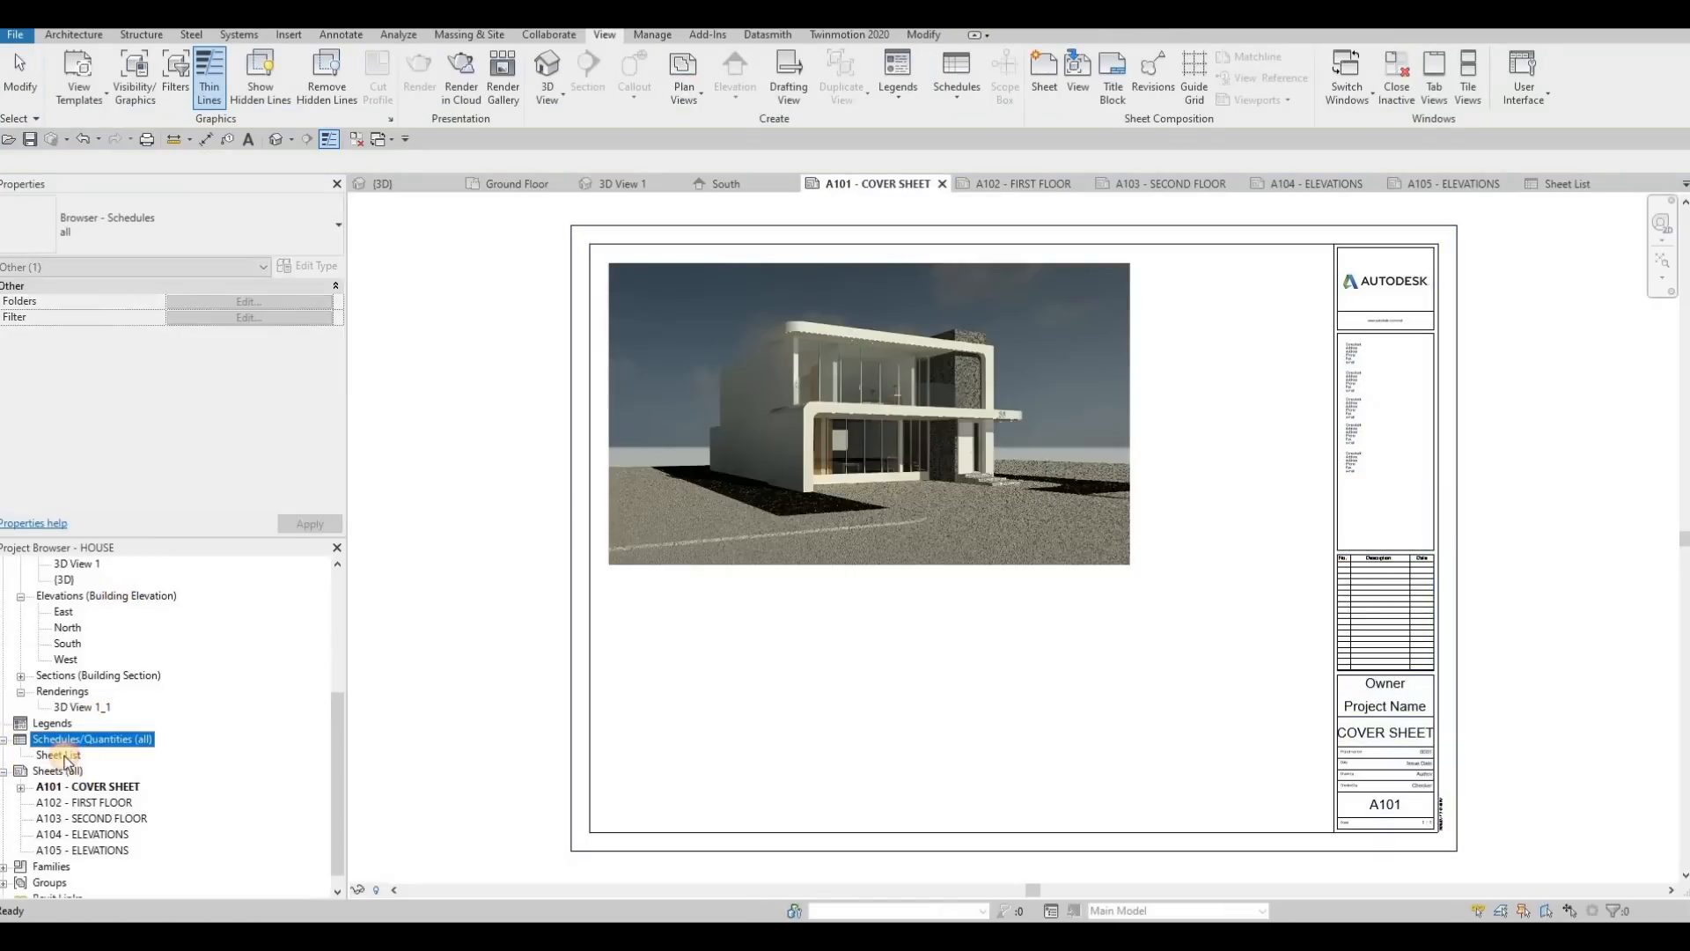
pyautogui.moveTo(63, 756); pyautogui.dragTo(1233, 363)
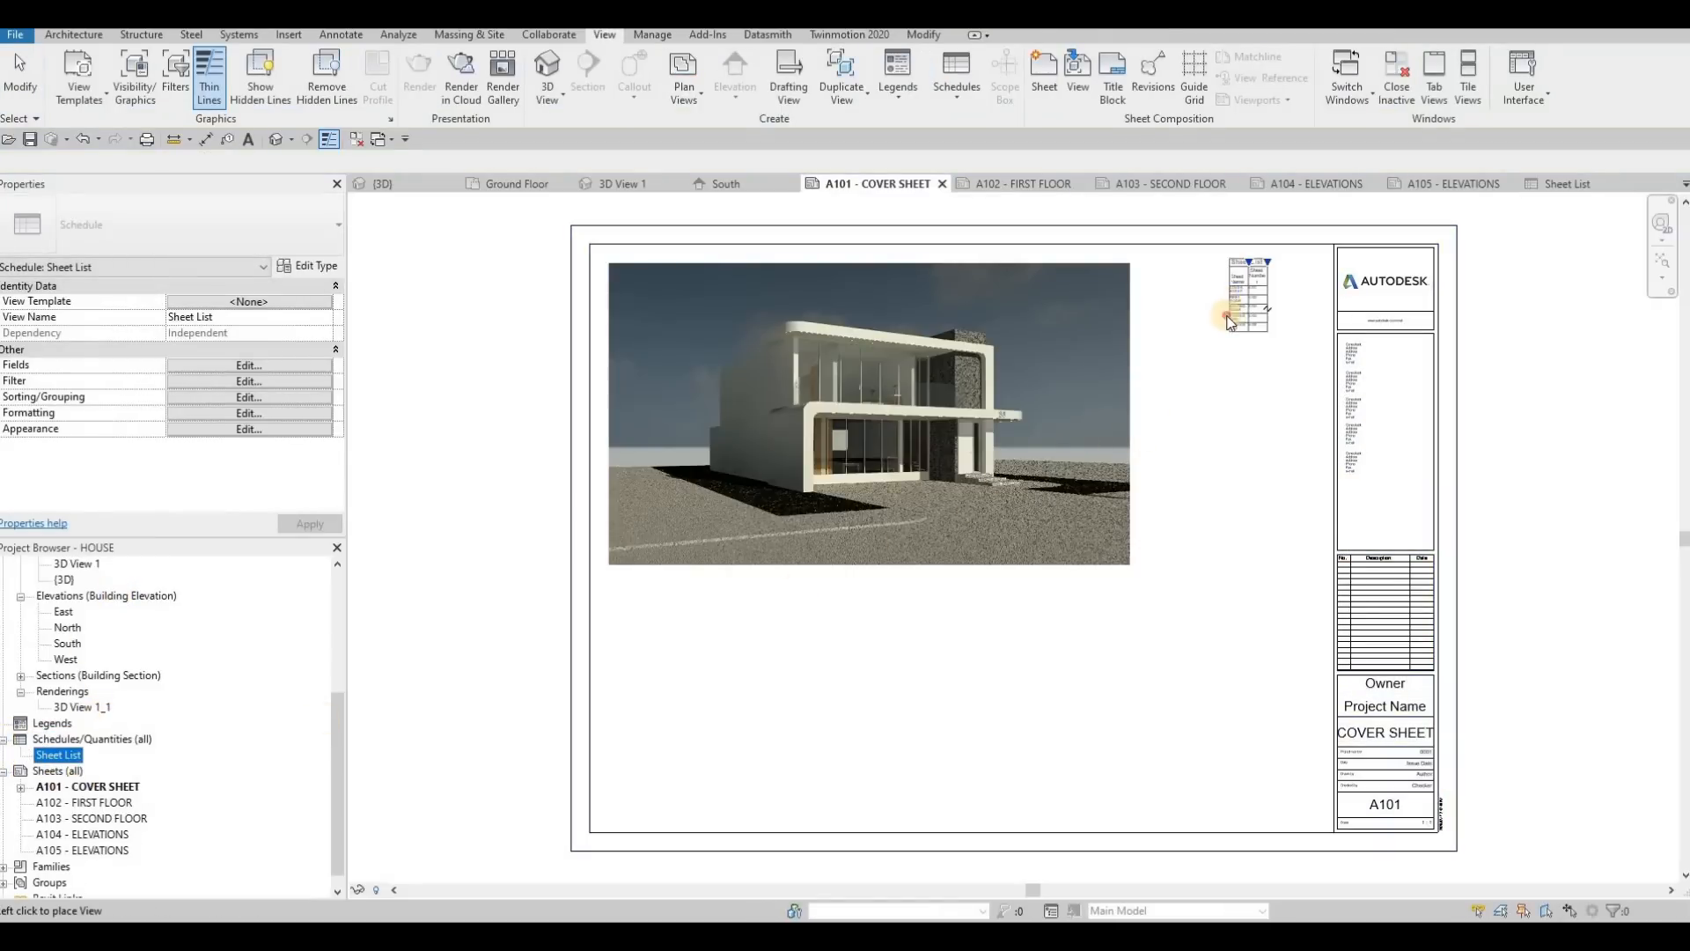
pyautogui.click(1230, 322)
pyautogui.scroll(2, 1232, 325)
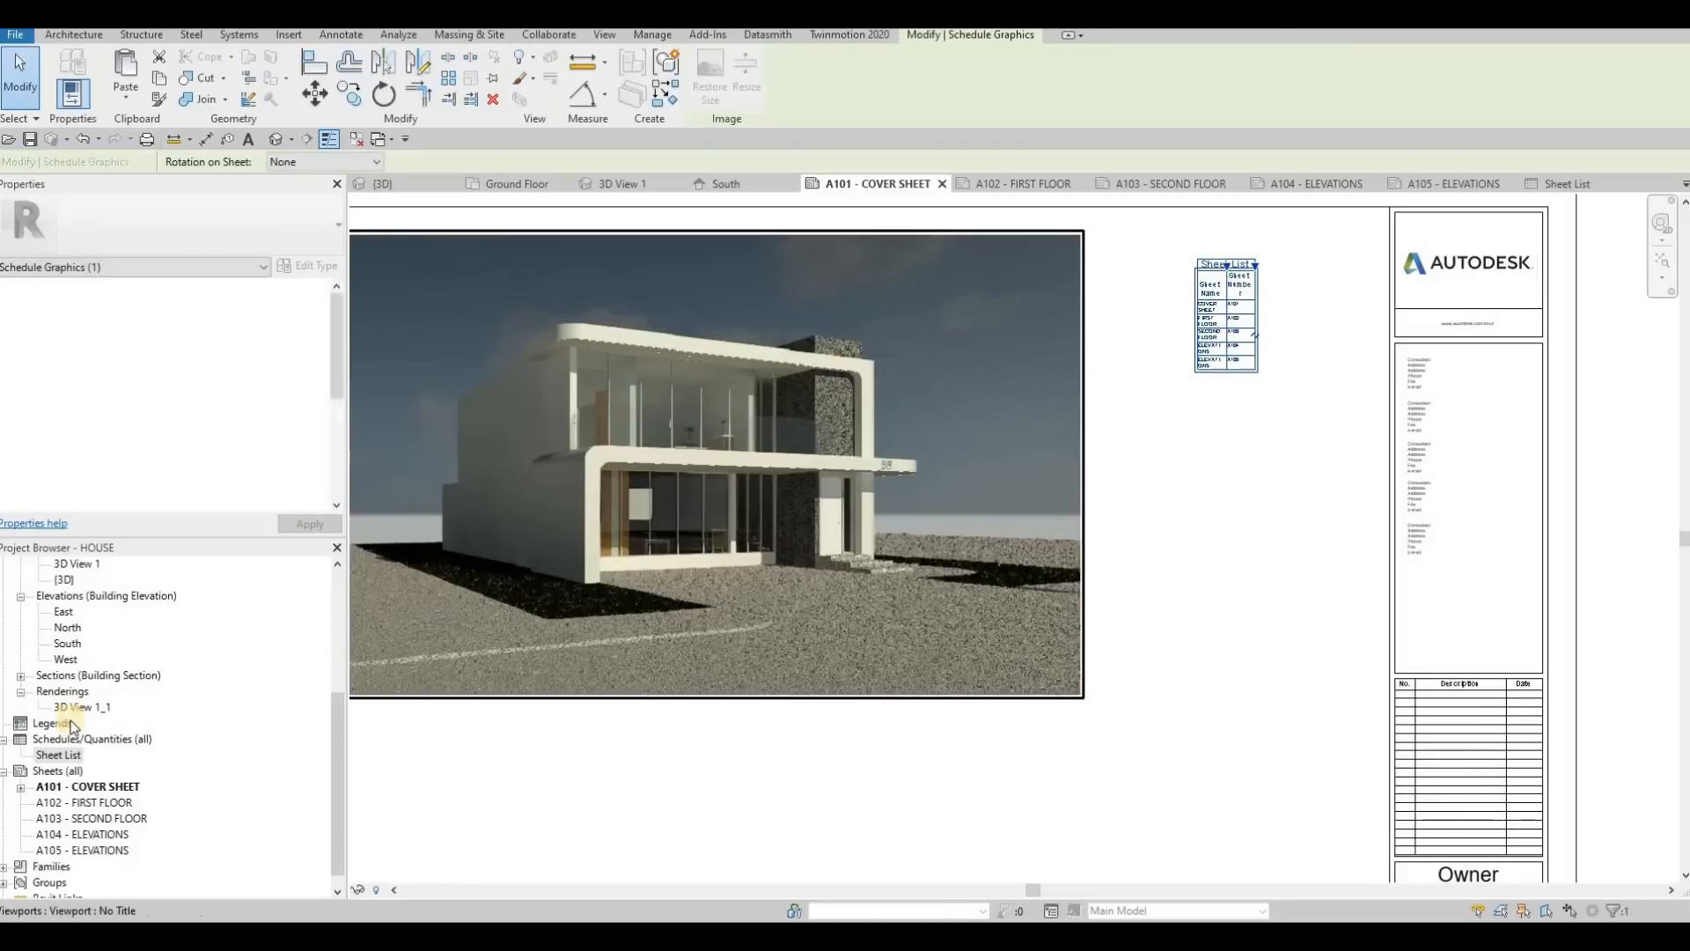
# Open the Sheet List schedule and change its title to DRAWING LIST.
pyautogui.doubleClick(58, 755)
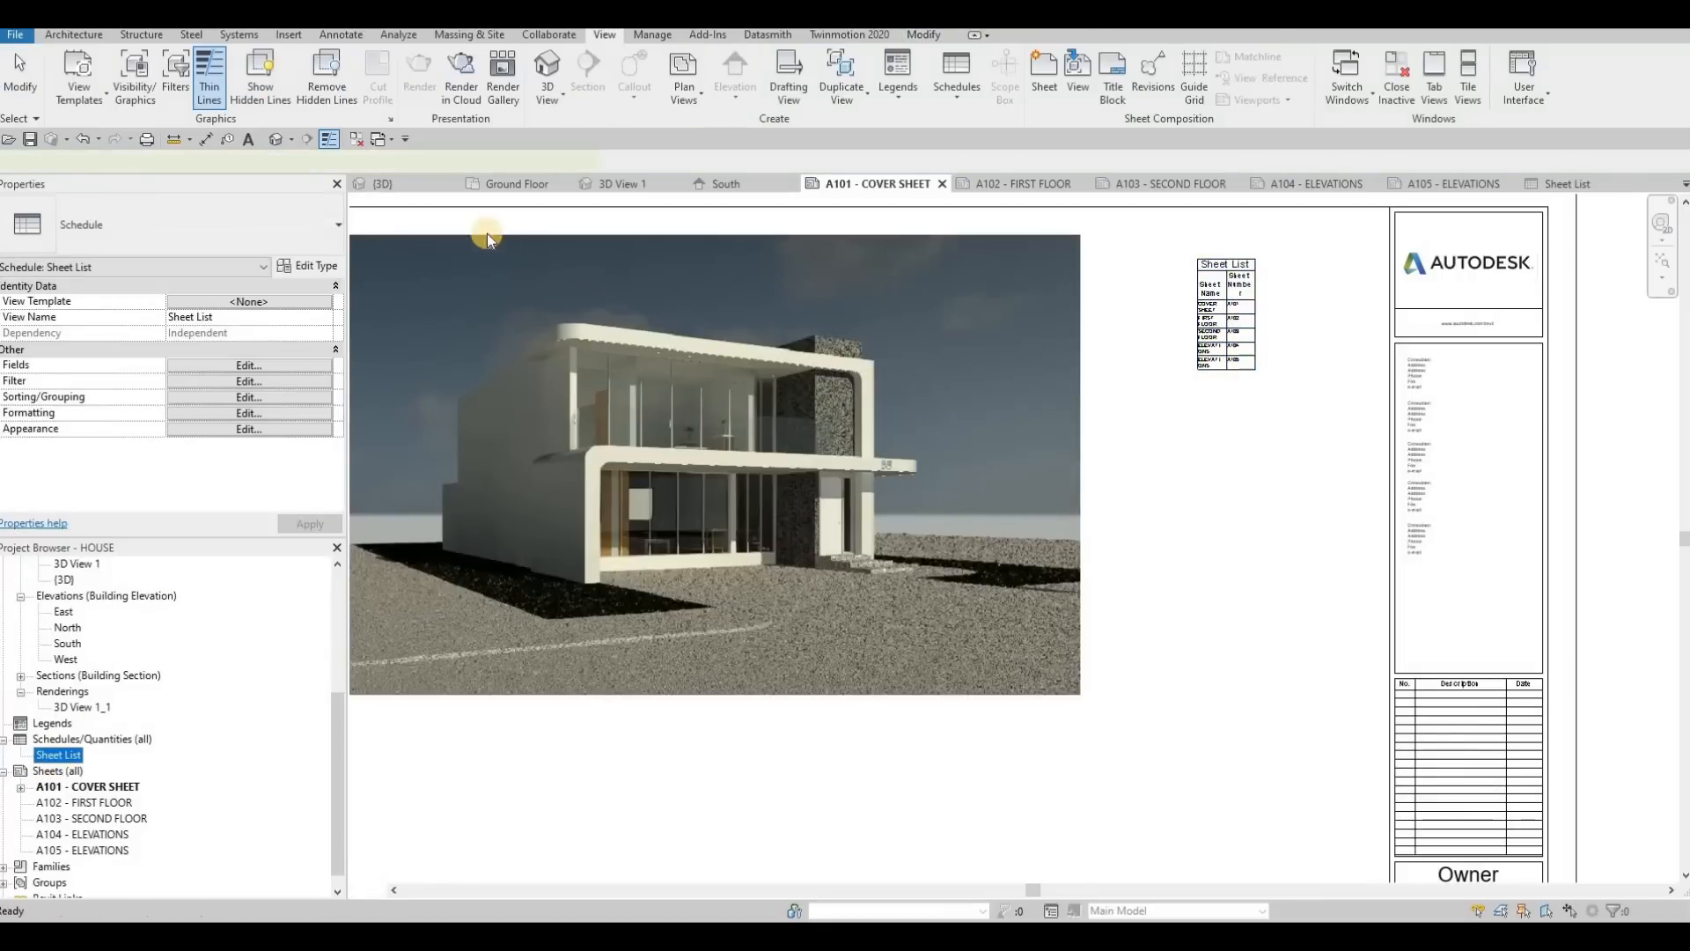
pyautogui.click(440, 210)
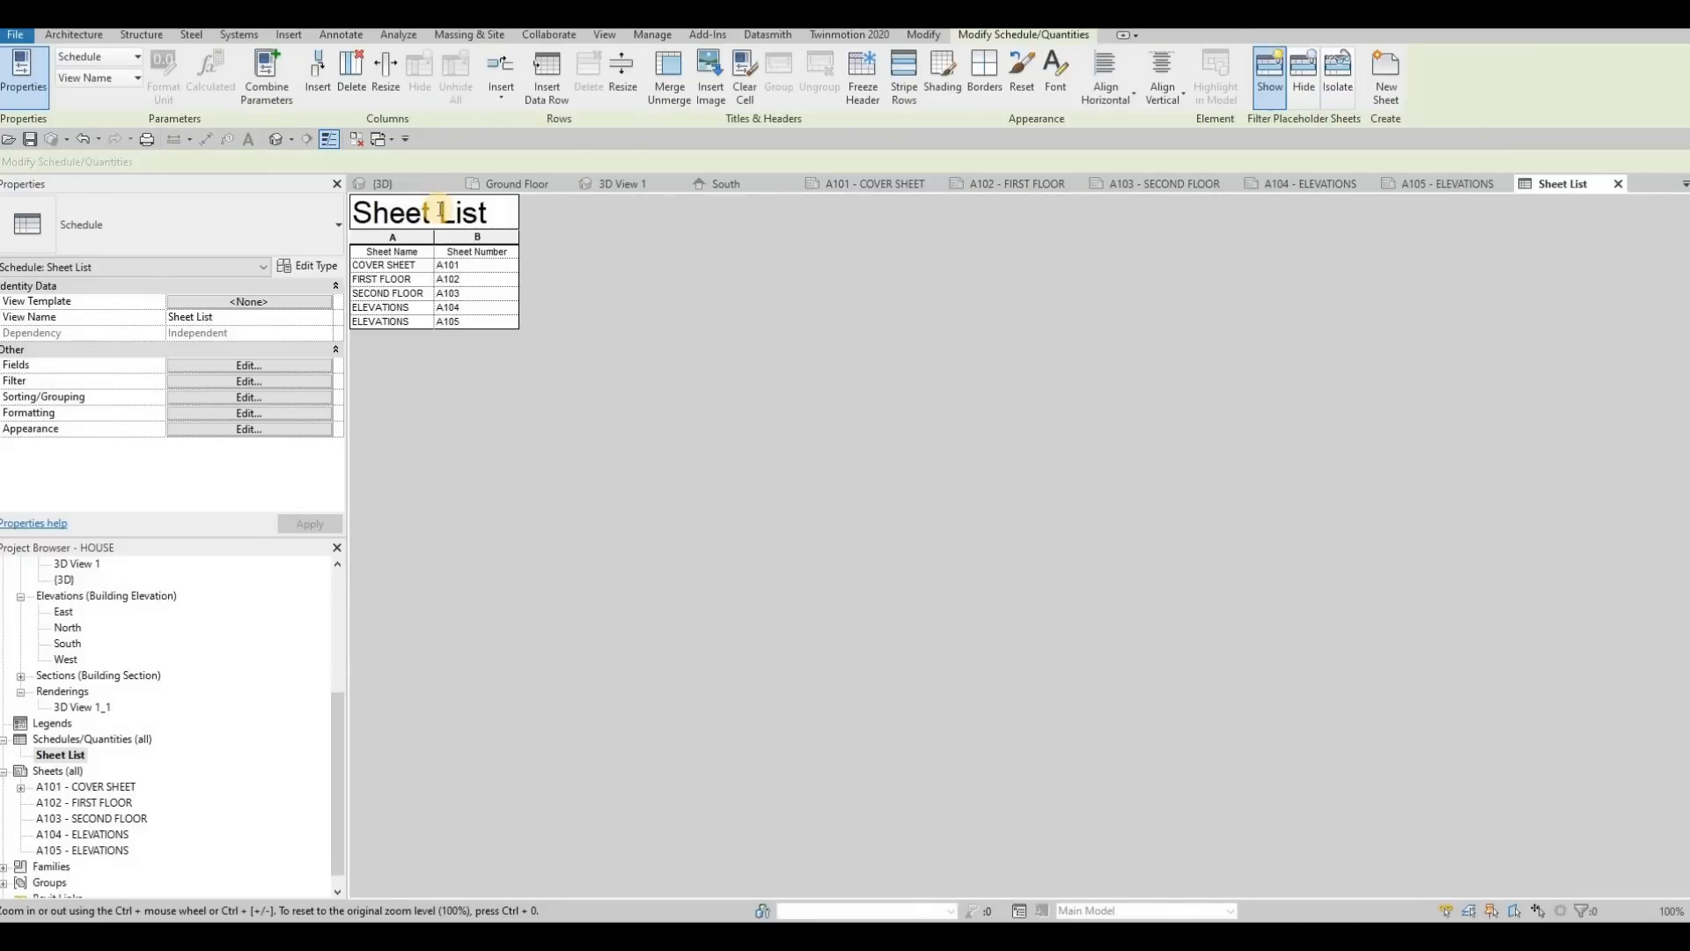
pyautogui.hotkey('ctrl', 'a')
pyautogui.write('DRAWING')
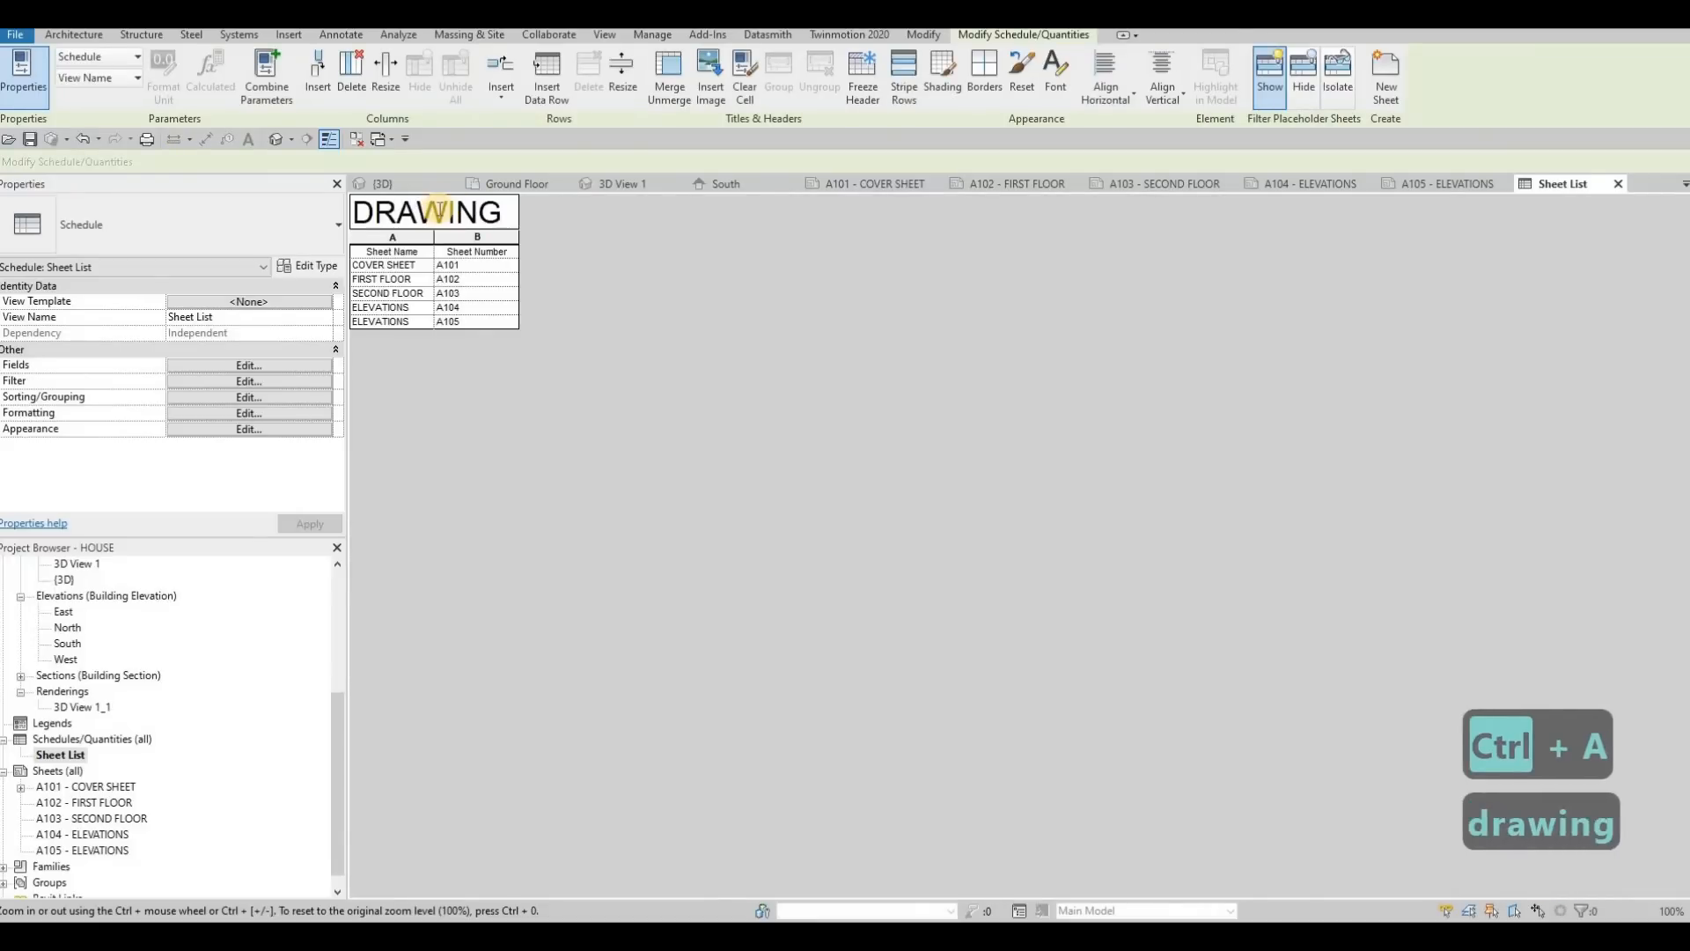
pyautogui.write(' LIST')
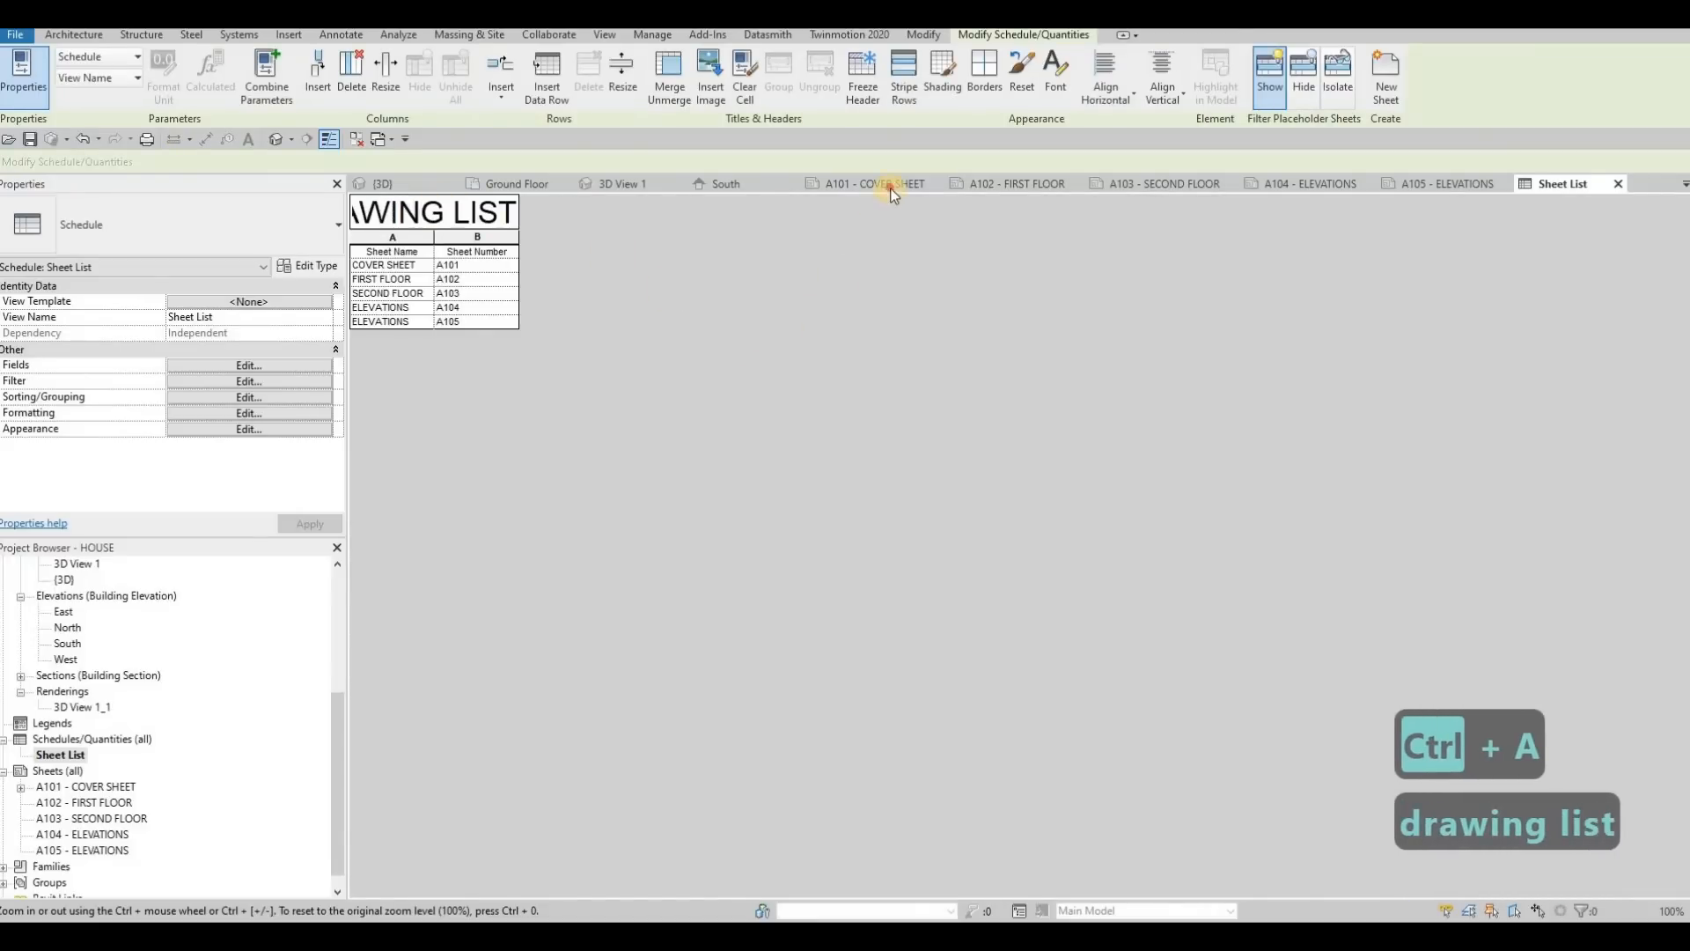
# On the A101 cover sheet, widen the drawing list's Sheet Name and Sheet Number columns so each header fits on one line.
pyautogui.click(889, 188)
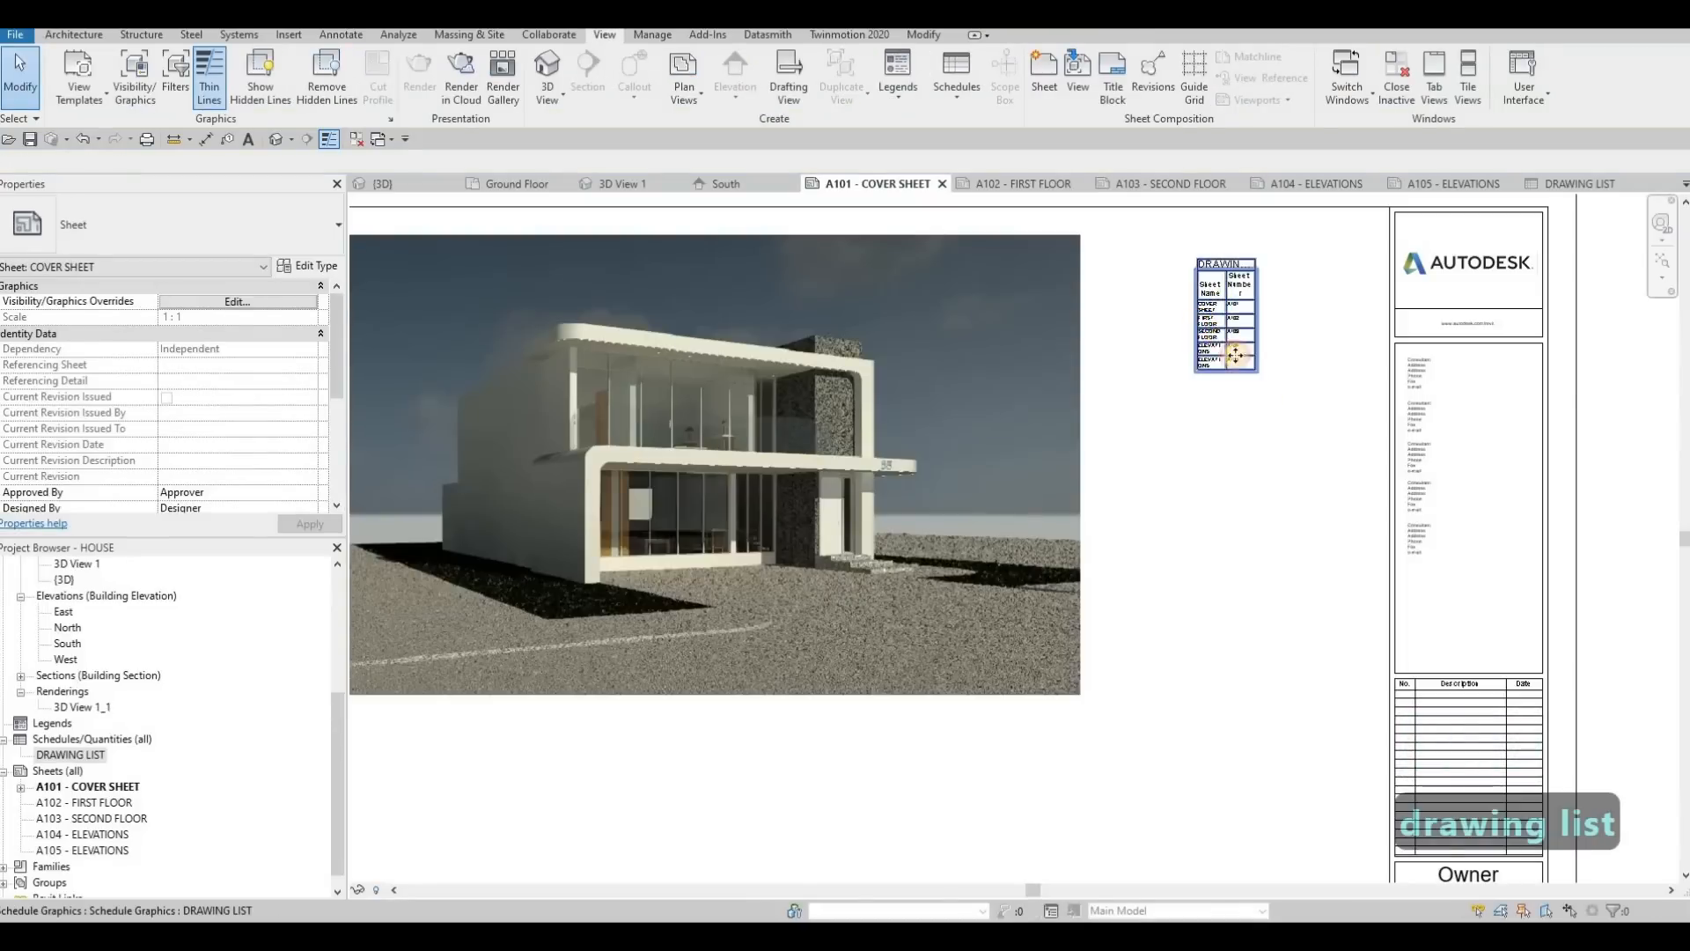
pyautogui.scroll(3, 1234, 354)
pyautogui.click(1235, 354)
pyautogui.moveTo(1328, 256)
pyautogui.mouseDown()
pyautogui.moveTo(467, 549)
pyautogui.moveTo(468, 651)
pyautogui.mouseUp()
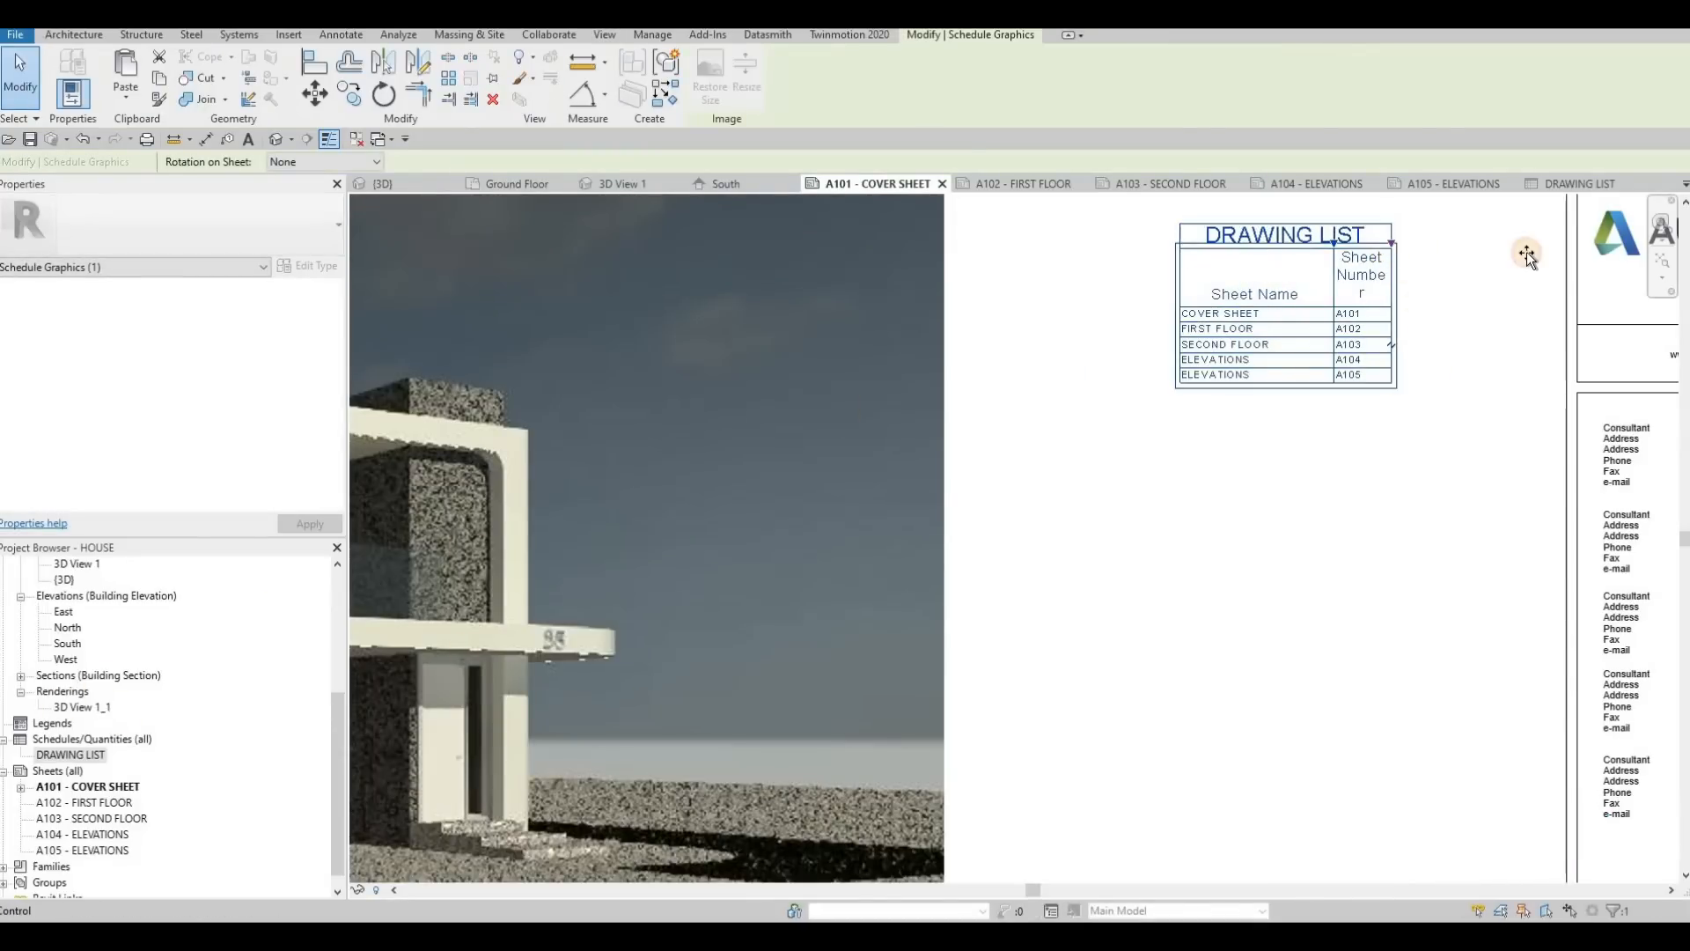
pyautogui.moveTo(1526, 252); pyautogui.dragTo(1528, 252)
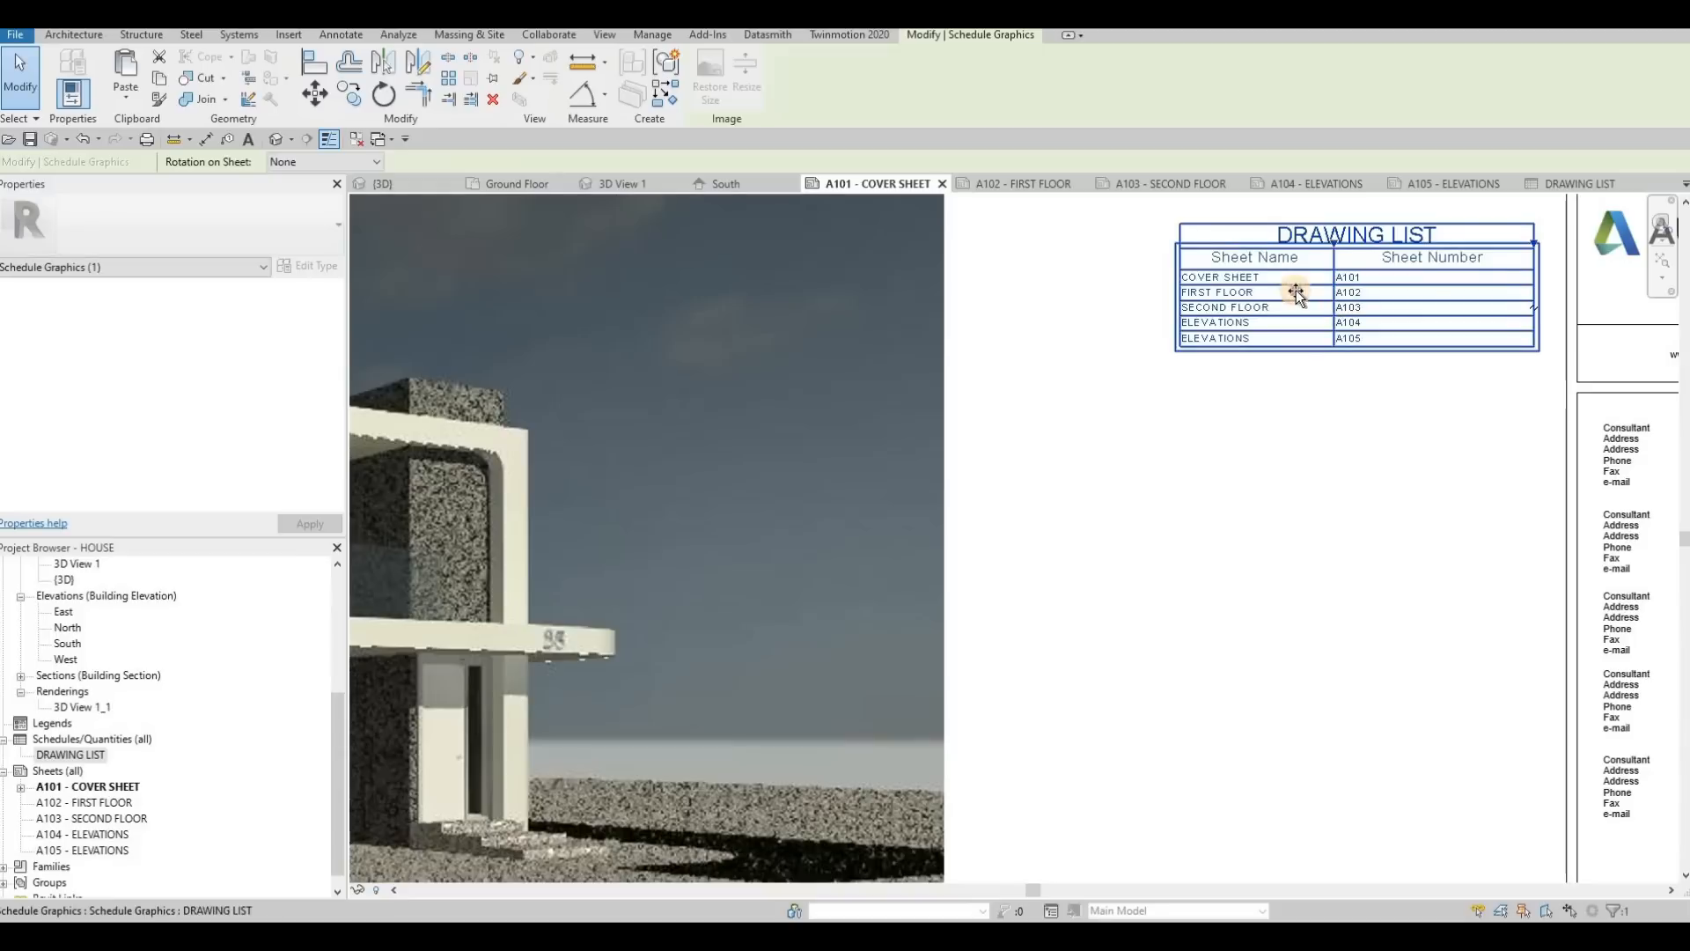
# Move the drawing list so it sits level with the rendering's upper edge beside the title block, then deselect it.
pyautogui.scroll(-3, 1289, 387)
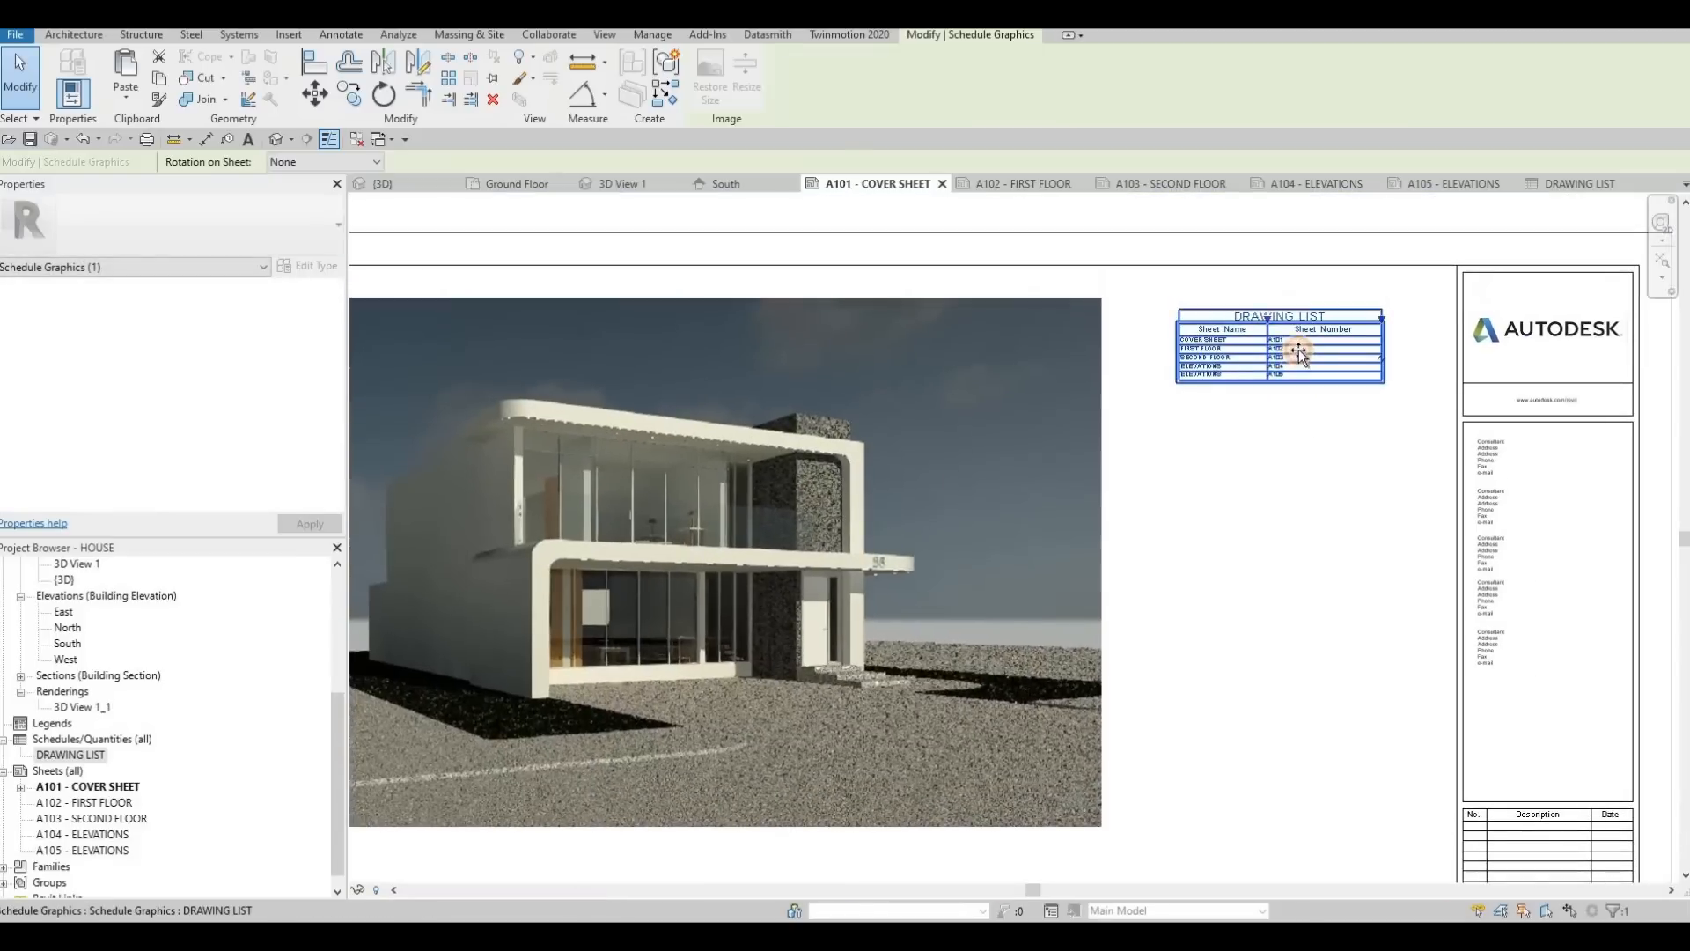
pyautogui.moveTo(1296, 360); pyautogui.dragTo(1287, 315)
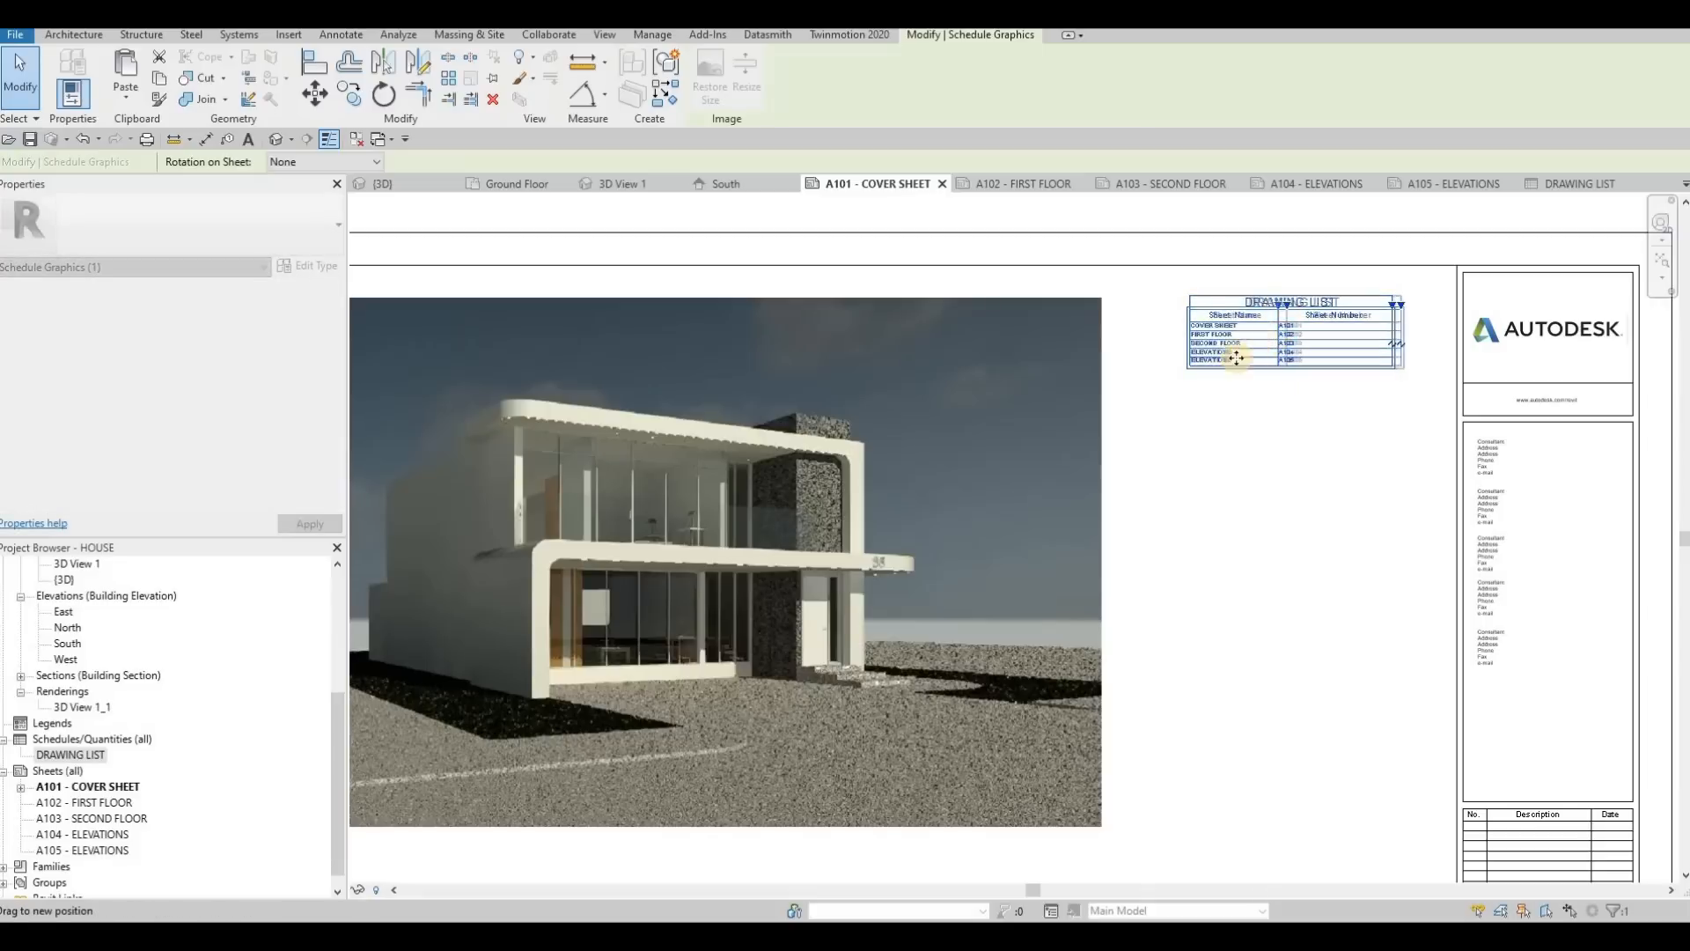
pyautogui.scroll(-2, 1259, 413)
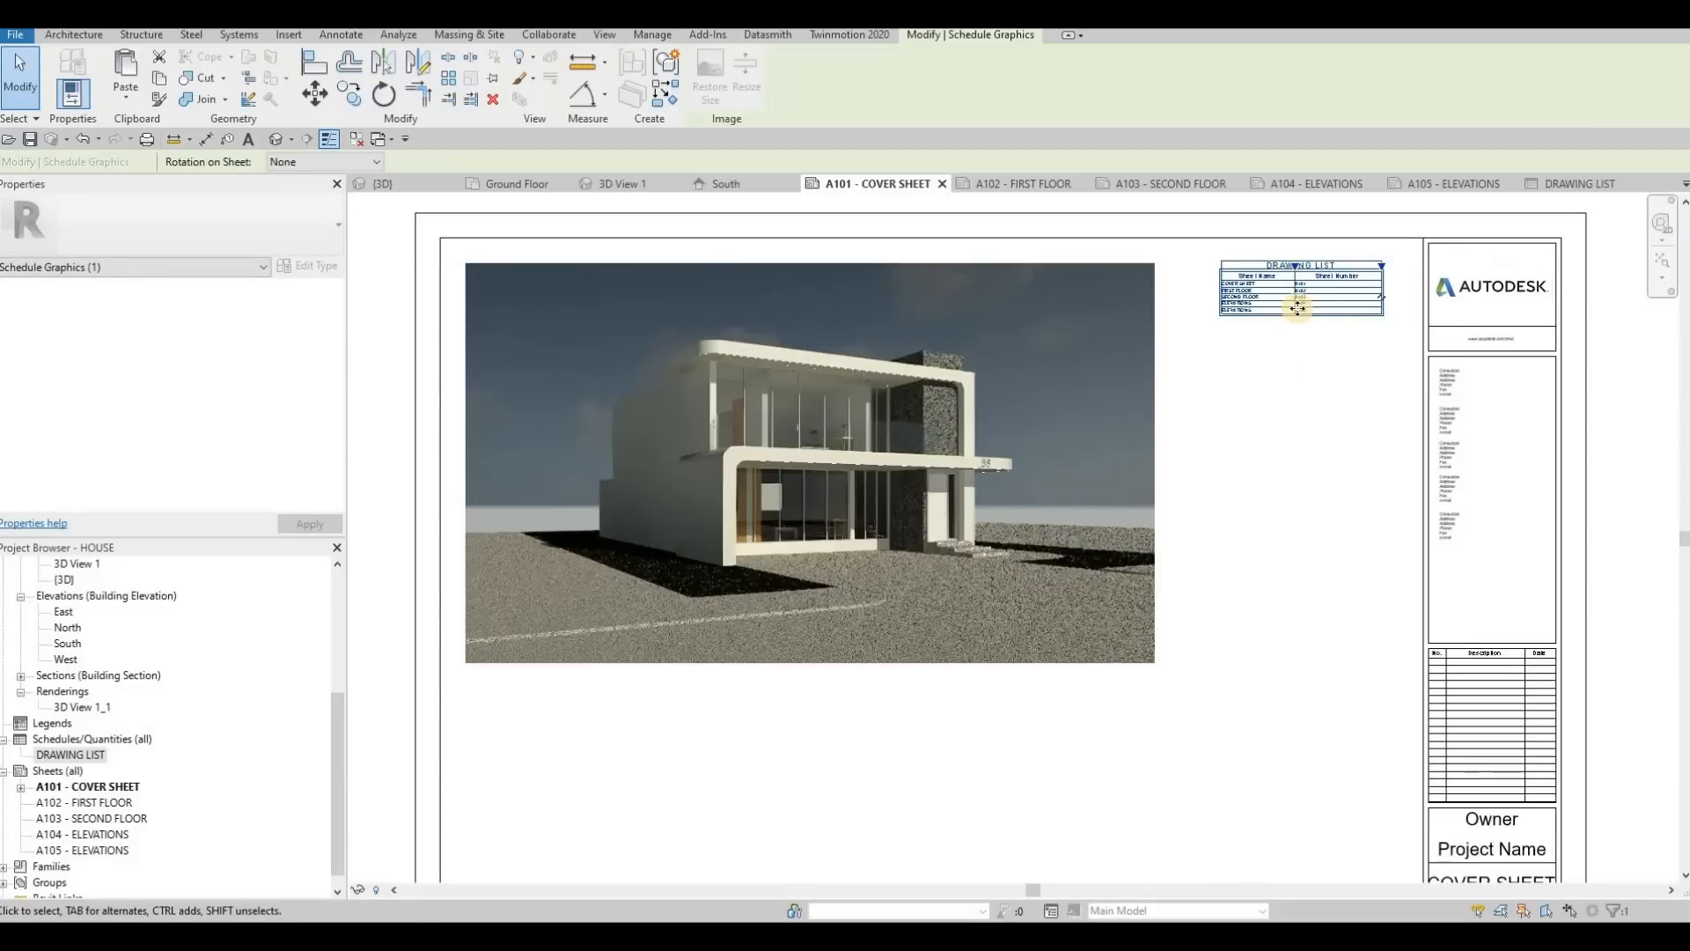
pyautogui.scroll(2, 1208, 365)
pyautogui.scroll(3, 1188, 369)
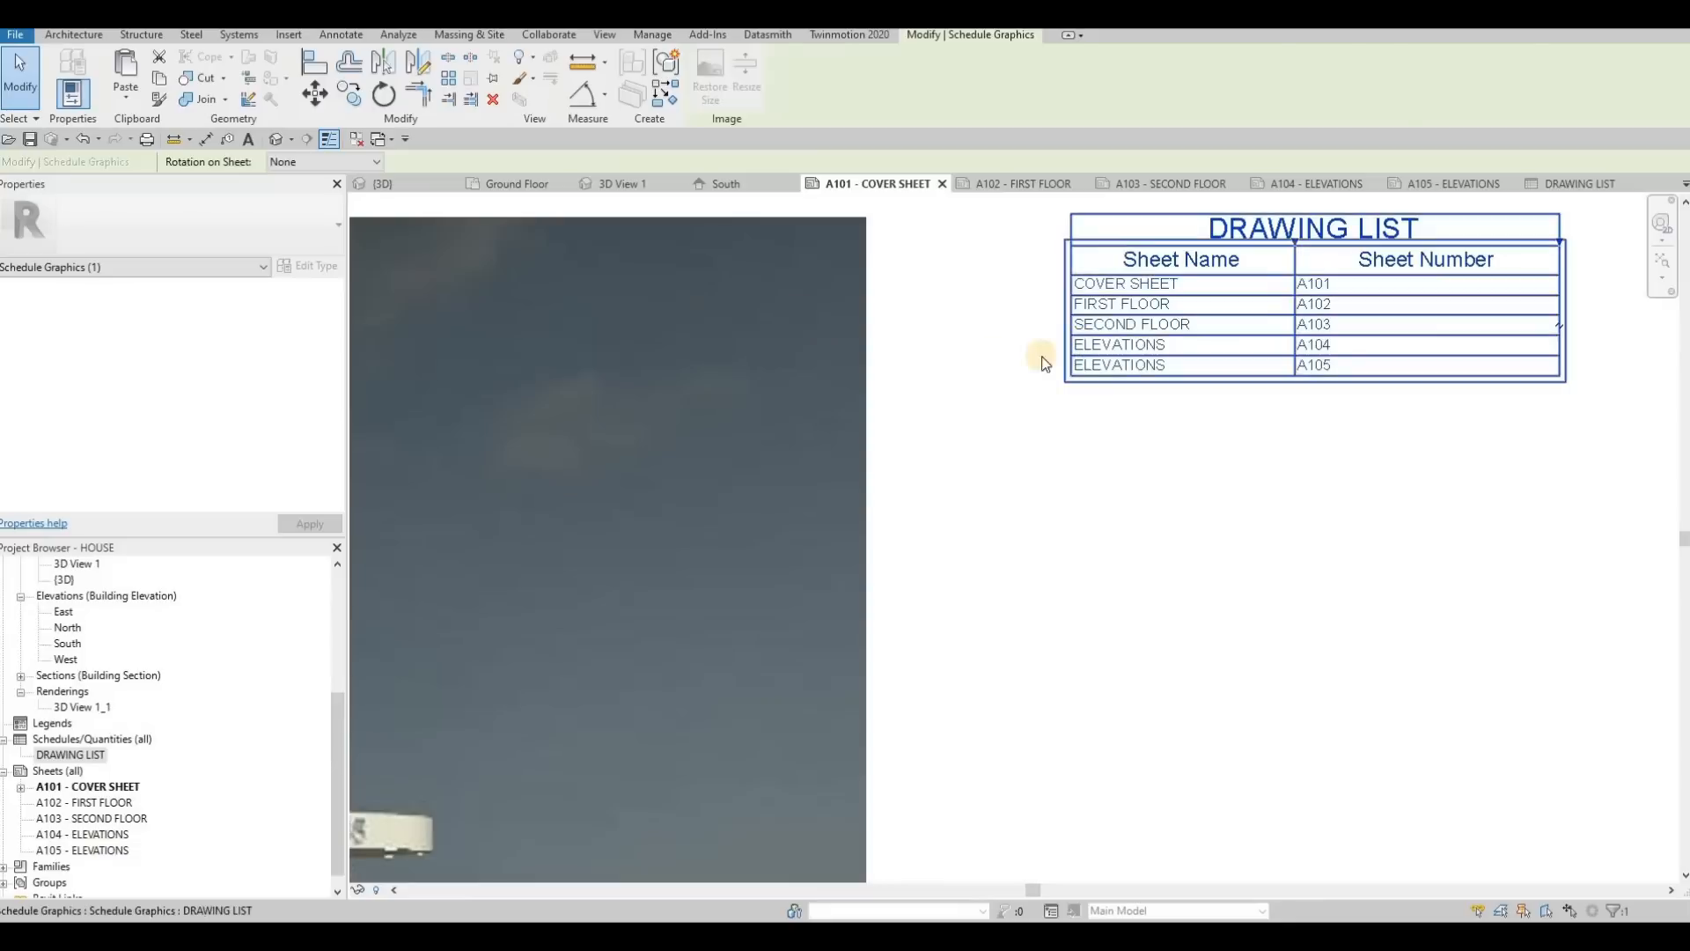
pyautogui.press('Escape')
pyautogui.press('Escape')
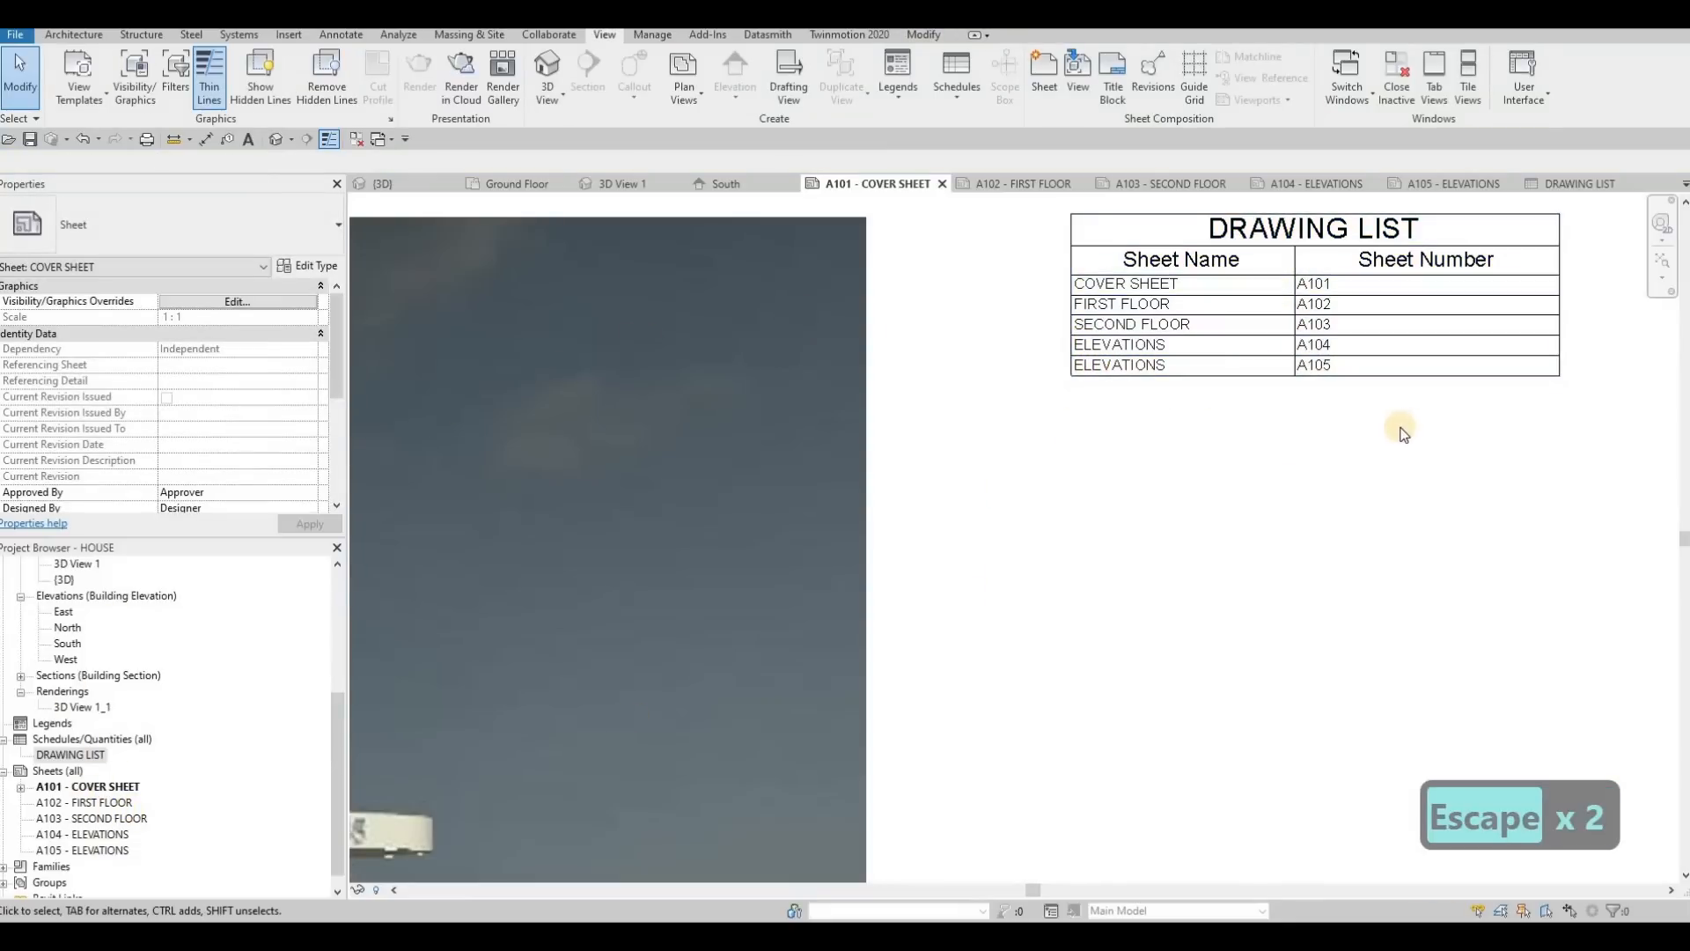
pyautogui.scroll(-5, 1275, 414)
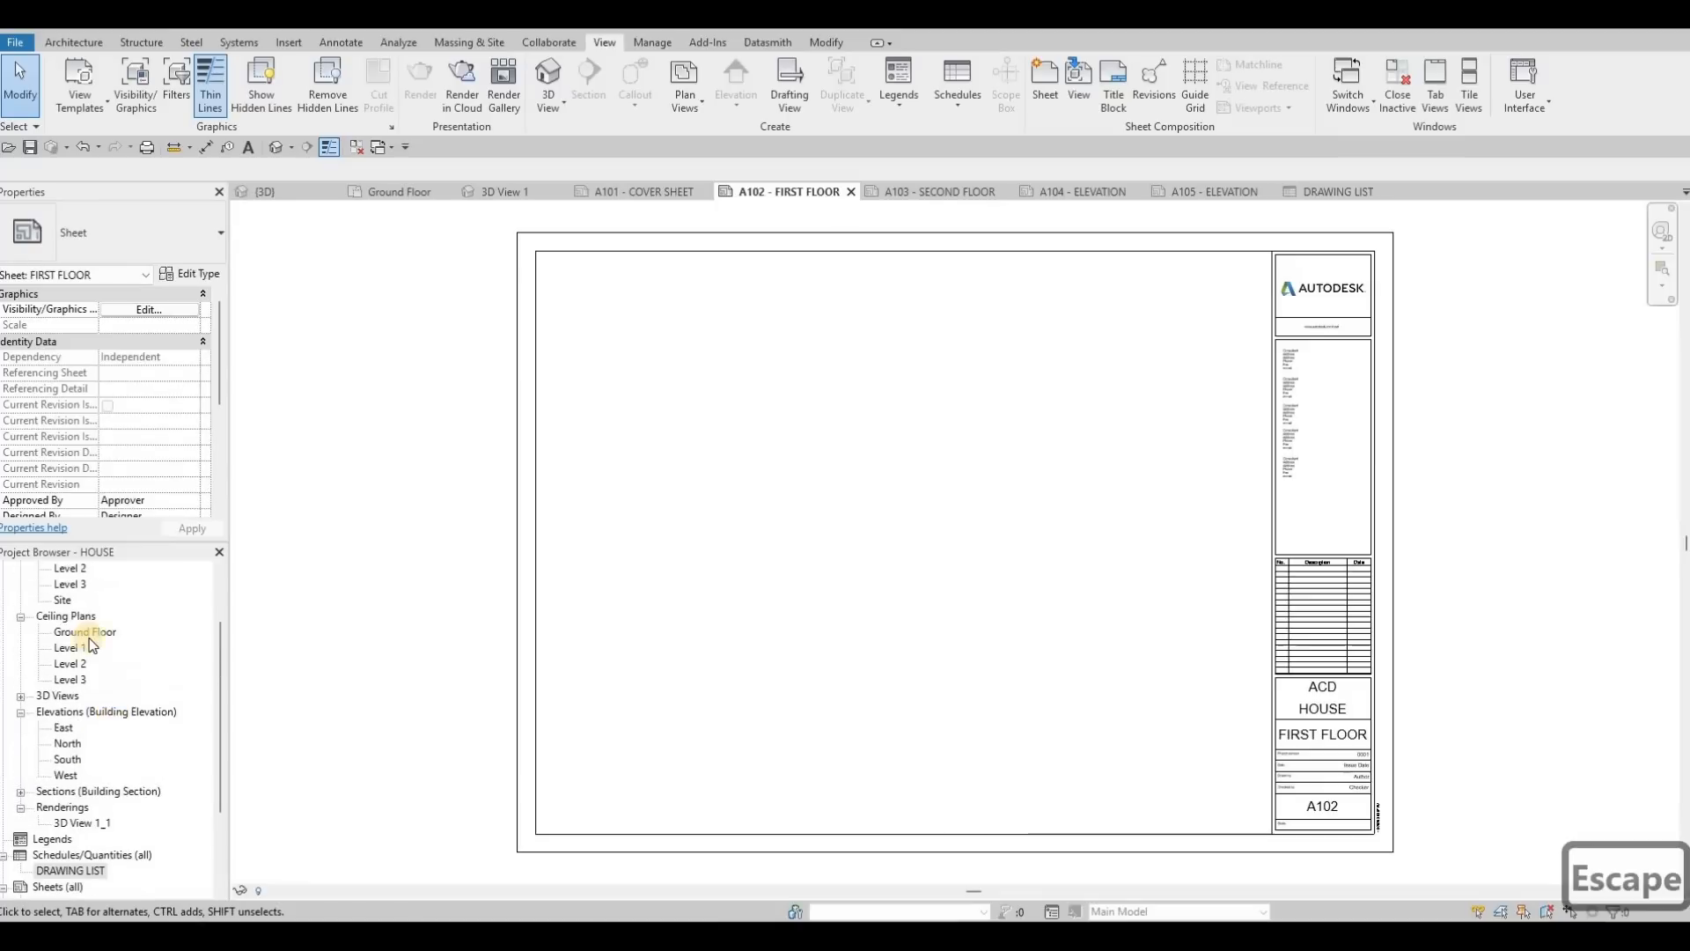
# Try placing the Level 1 floor plan on sheet A102, check its view title and extent, and undo the placement.
pyautogui.scroll(3, 84, 641)
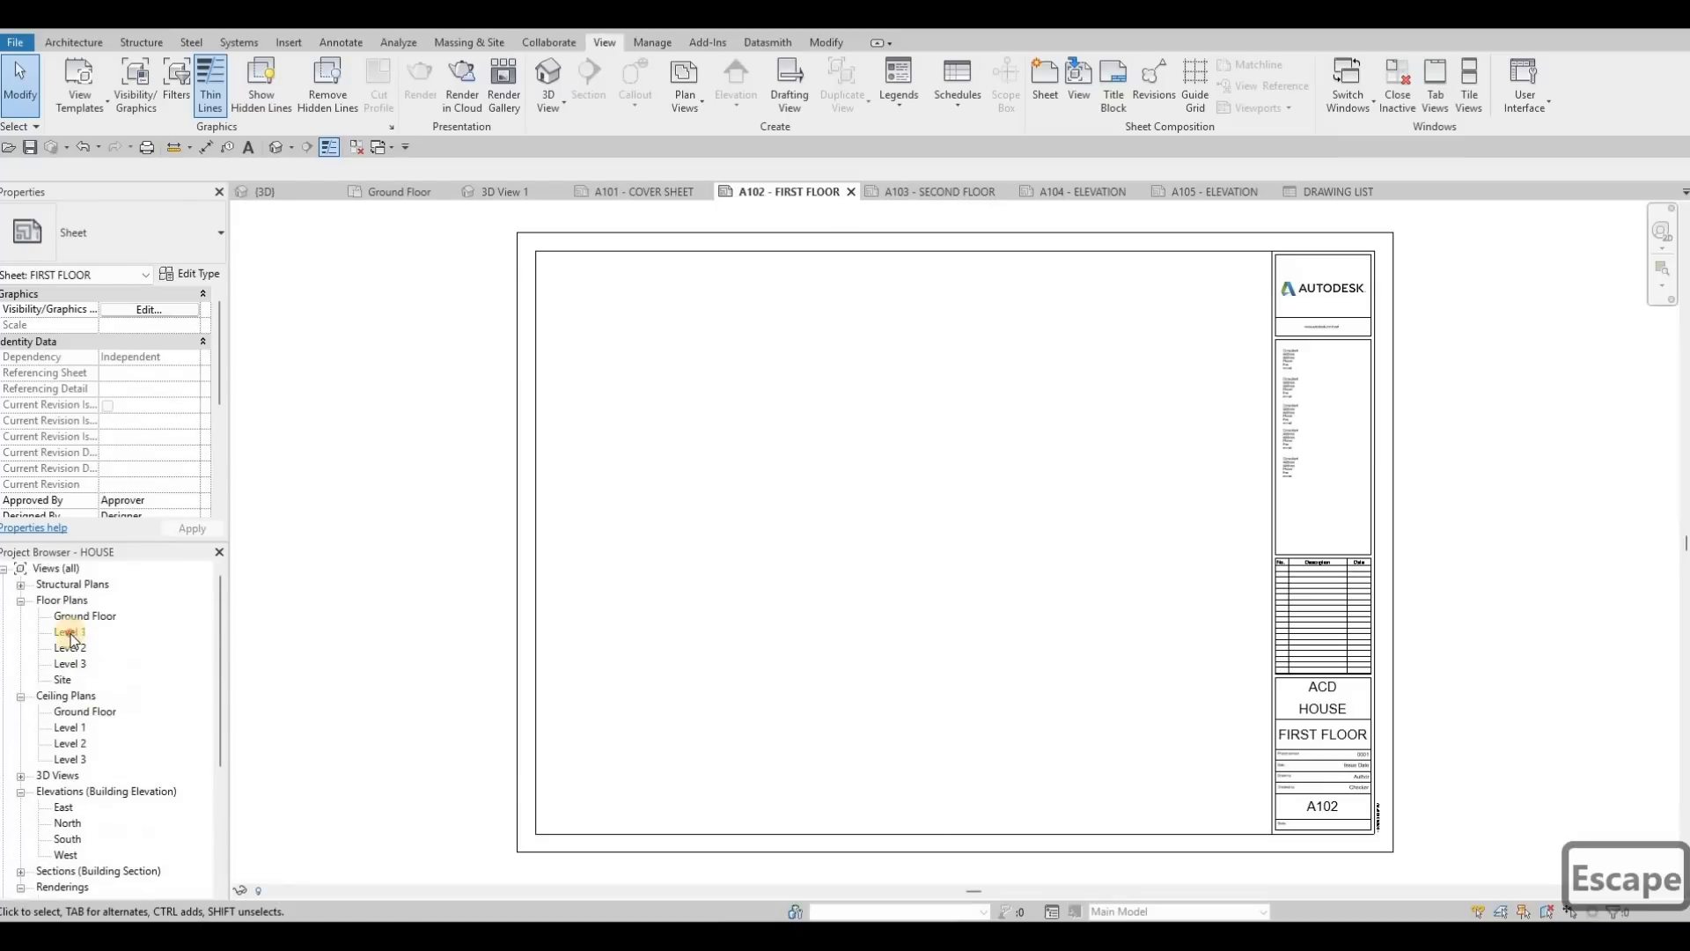
pyautogui.moveTo(70, 632); pyautogui.dragTo(952, 545)
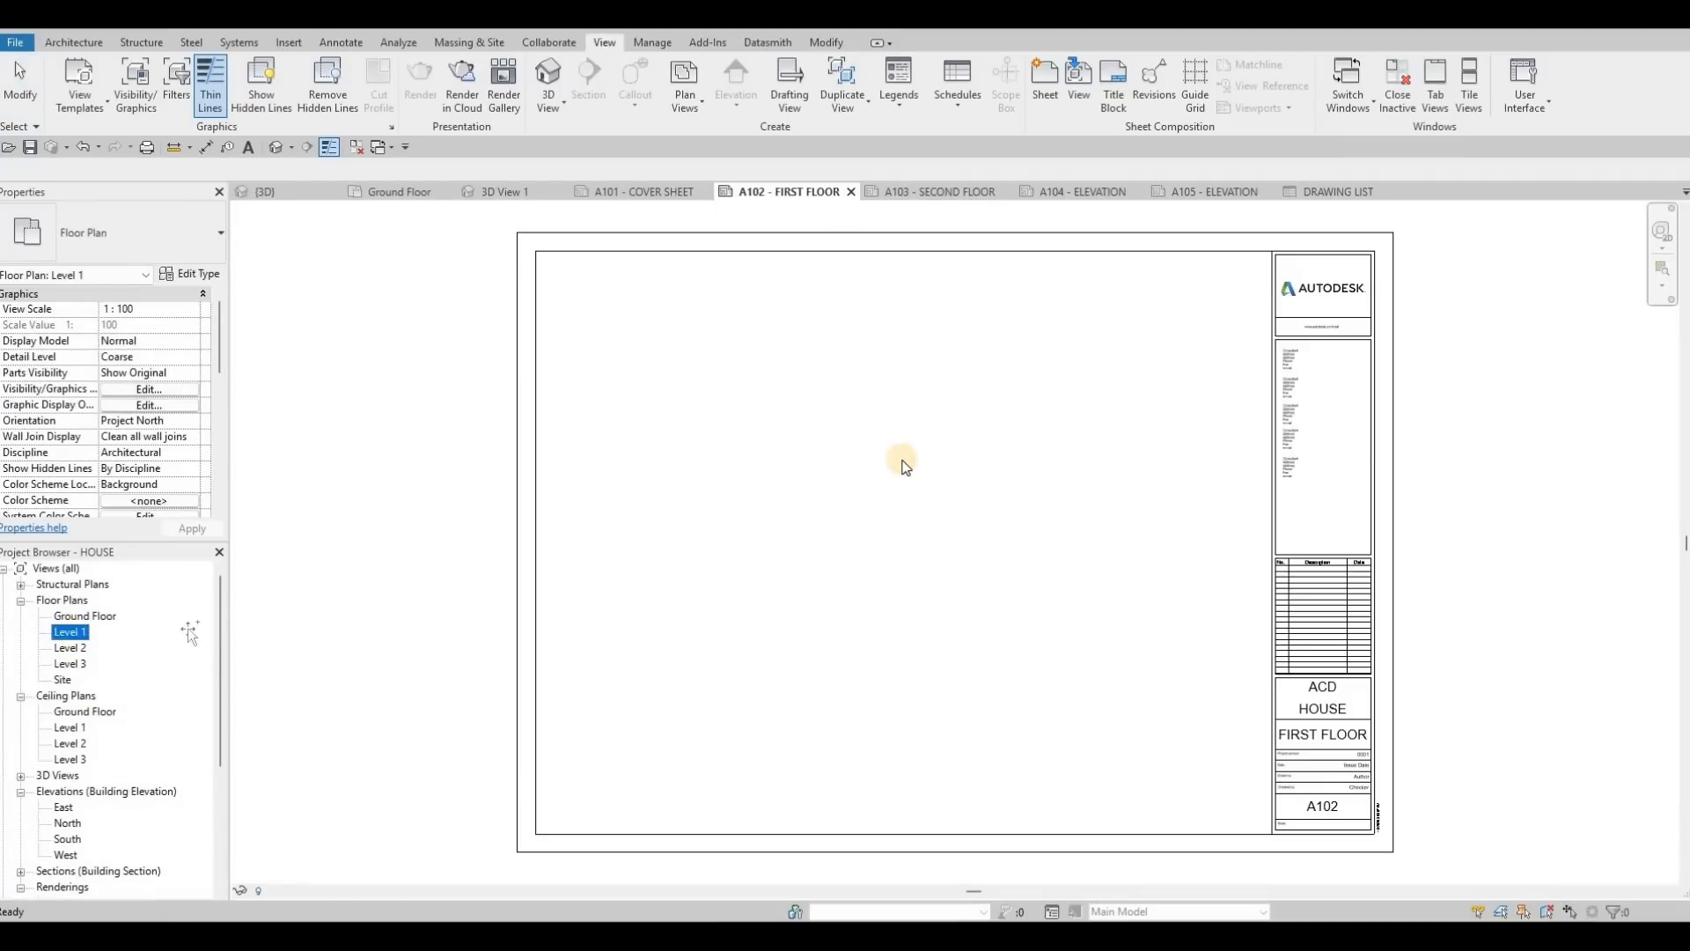
pyautogui.moveTo(903, 466); pyautogui.dragTo(886, 566)
pyautogui.click(890, 590)
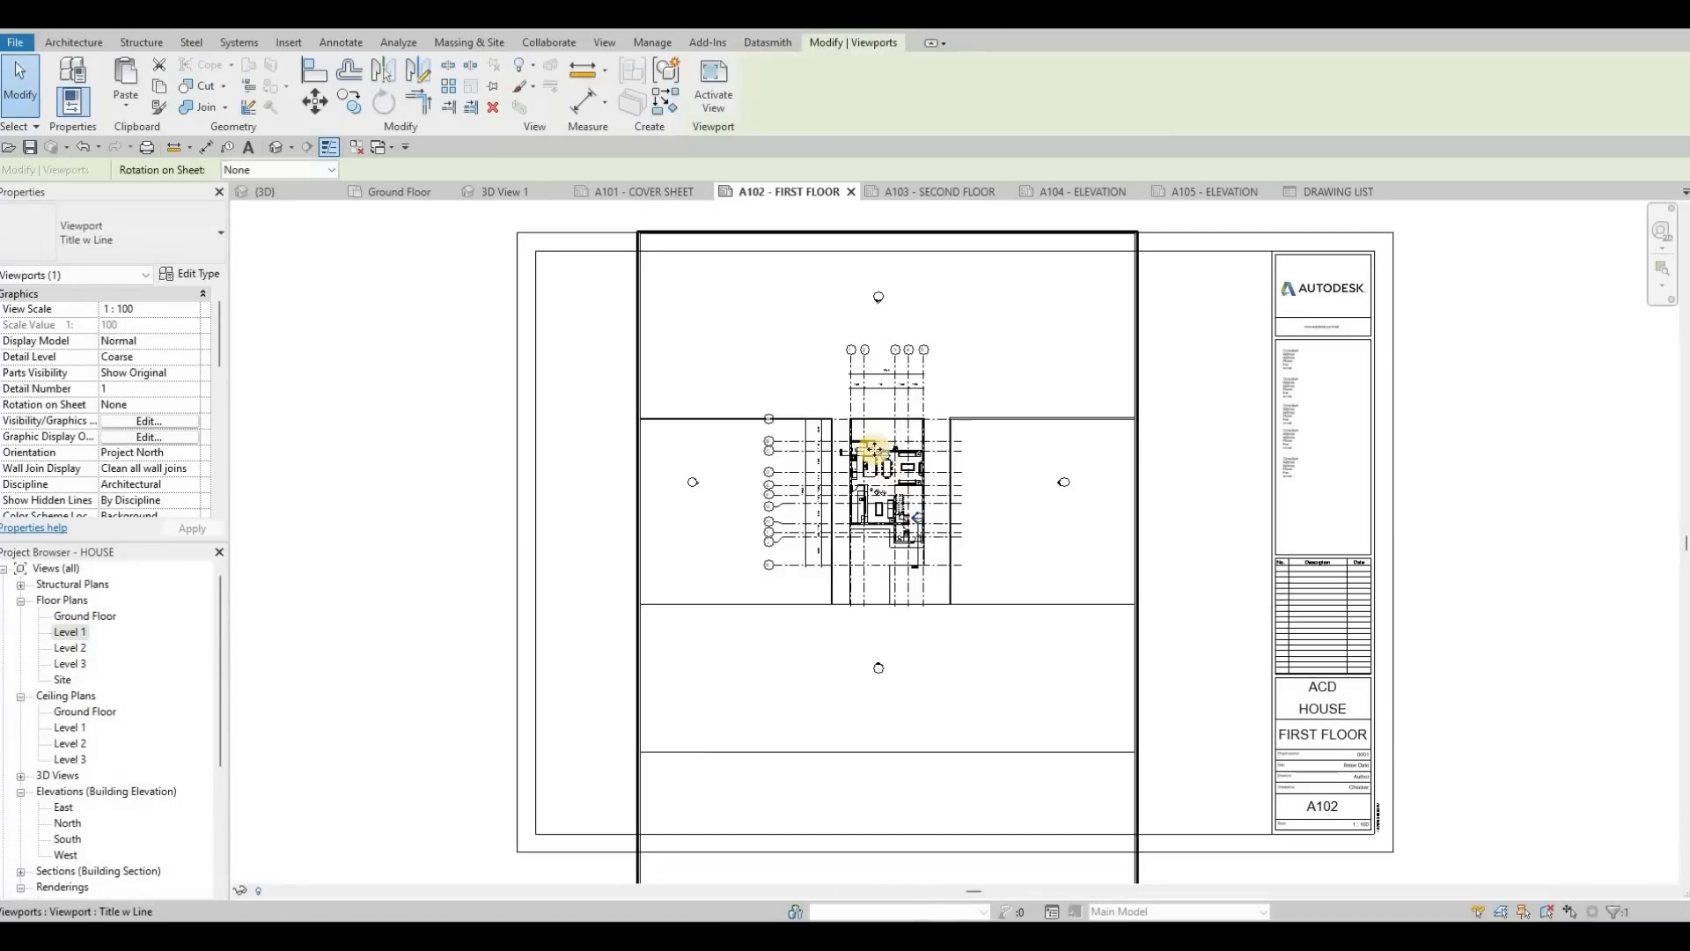
pyautogui.scroll(10, 773, 615)
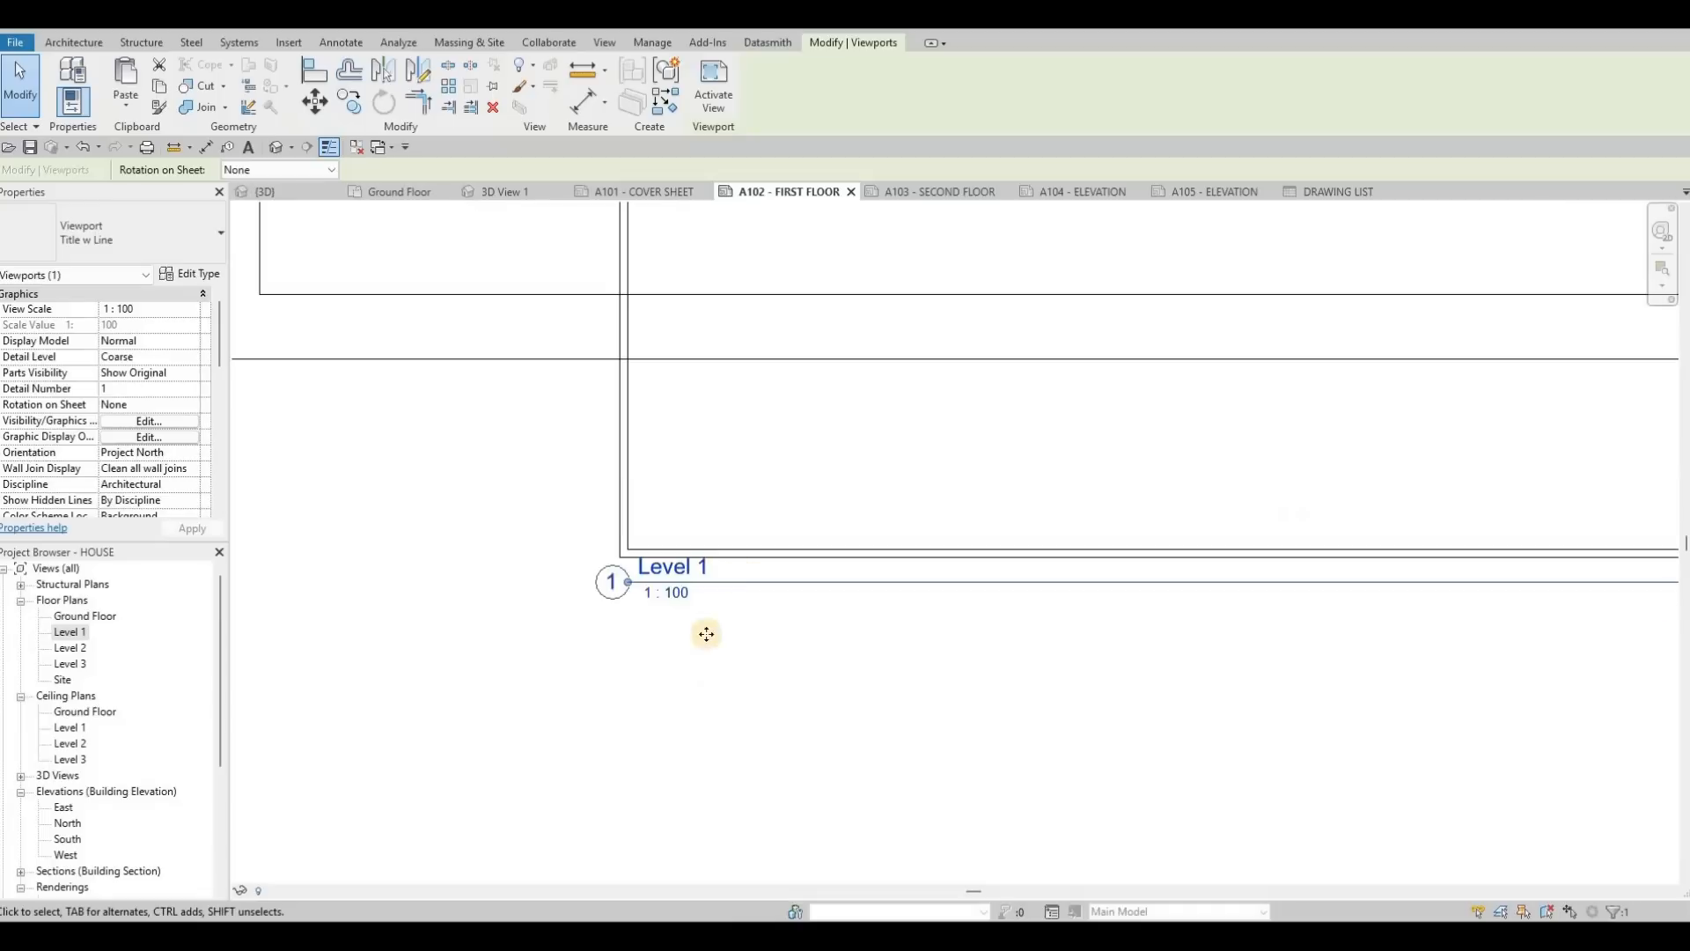
pyautogui.scroll(-10, 706, 634)
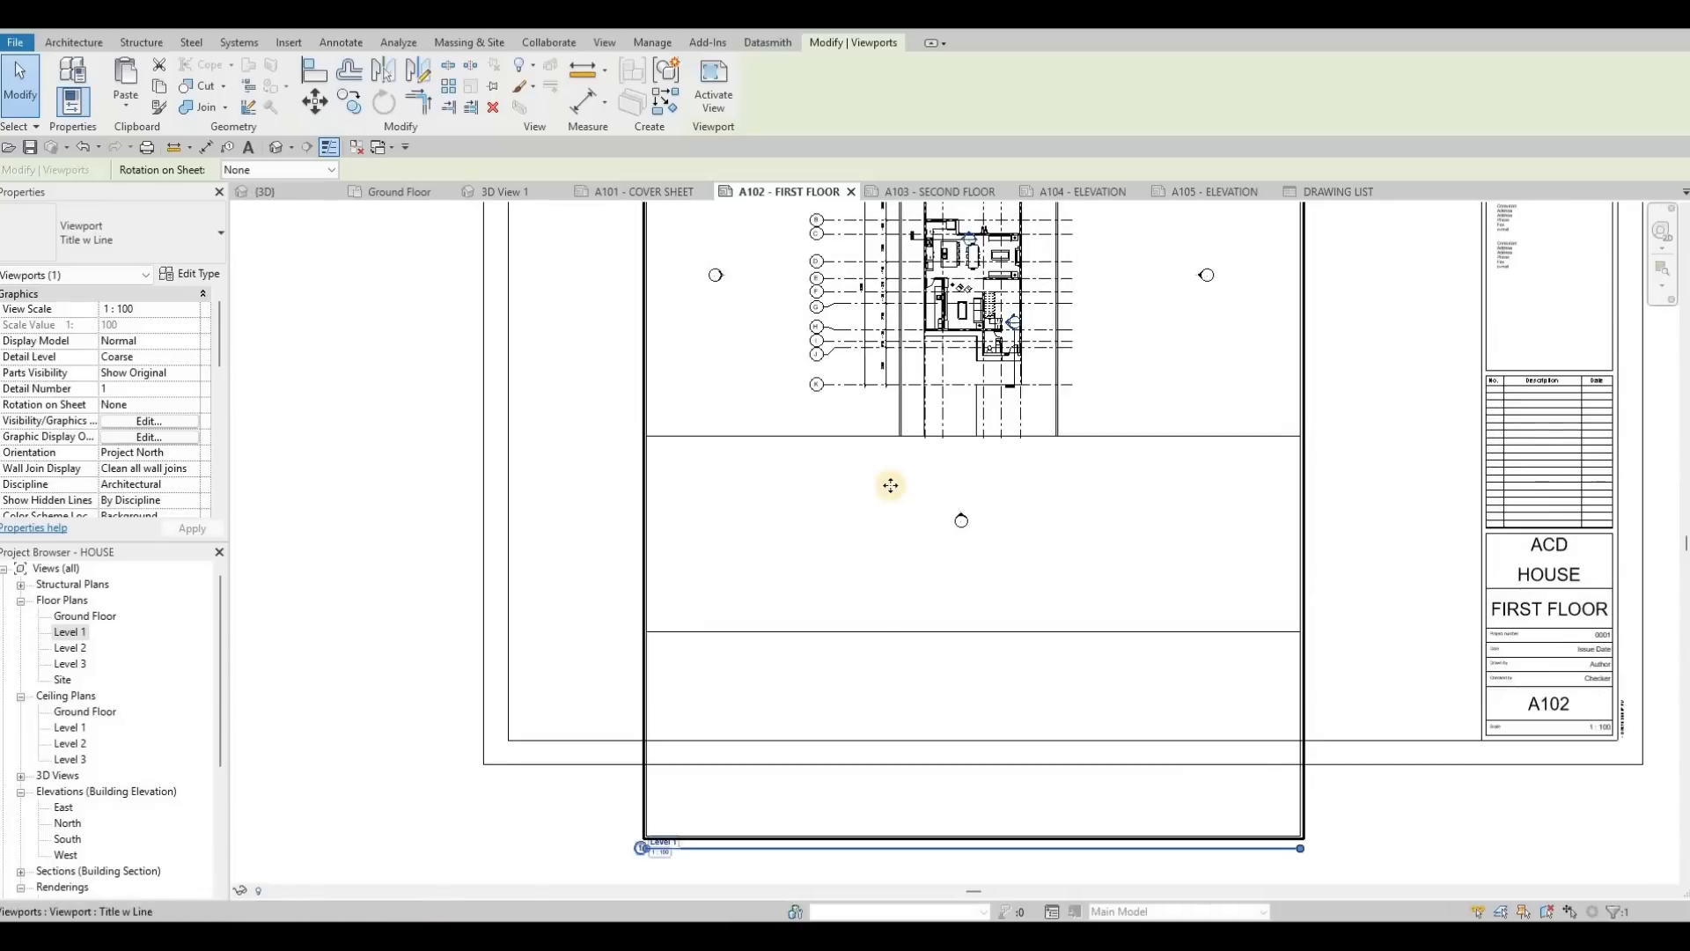
pyautogui.moveTo(807, 370); pyautogui.dragTo(784, 419, button='middle')
pyautogui.scroll(-1, 895, 494)
pyautogui.moveTo(934, 395); pyautogui.dragTo(877, 482, button='middle')
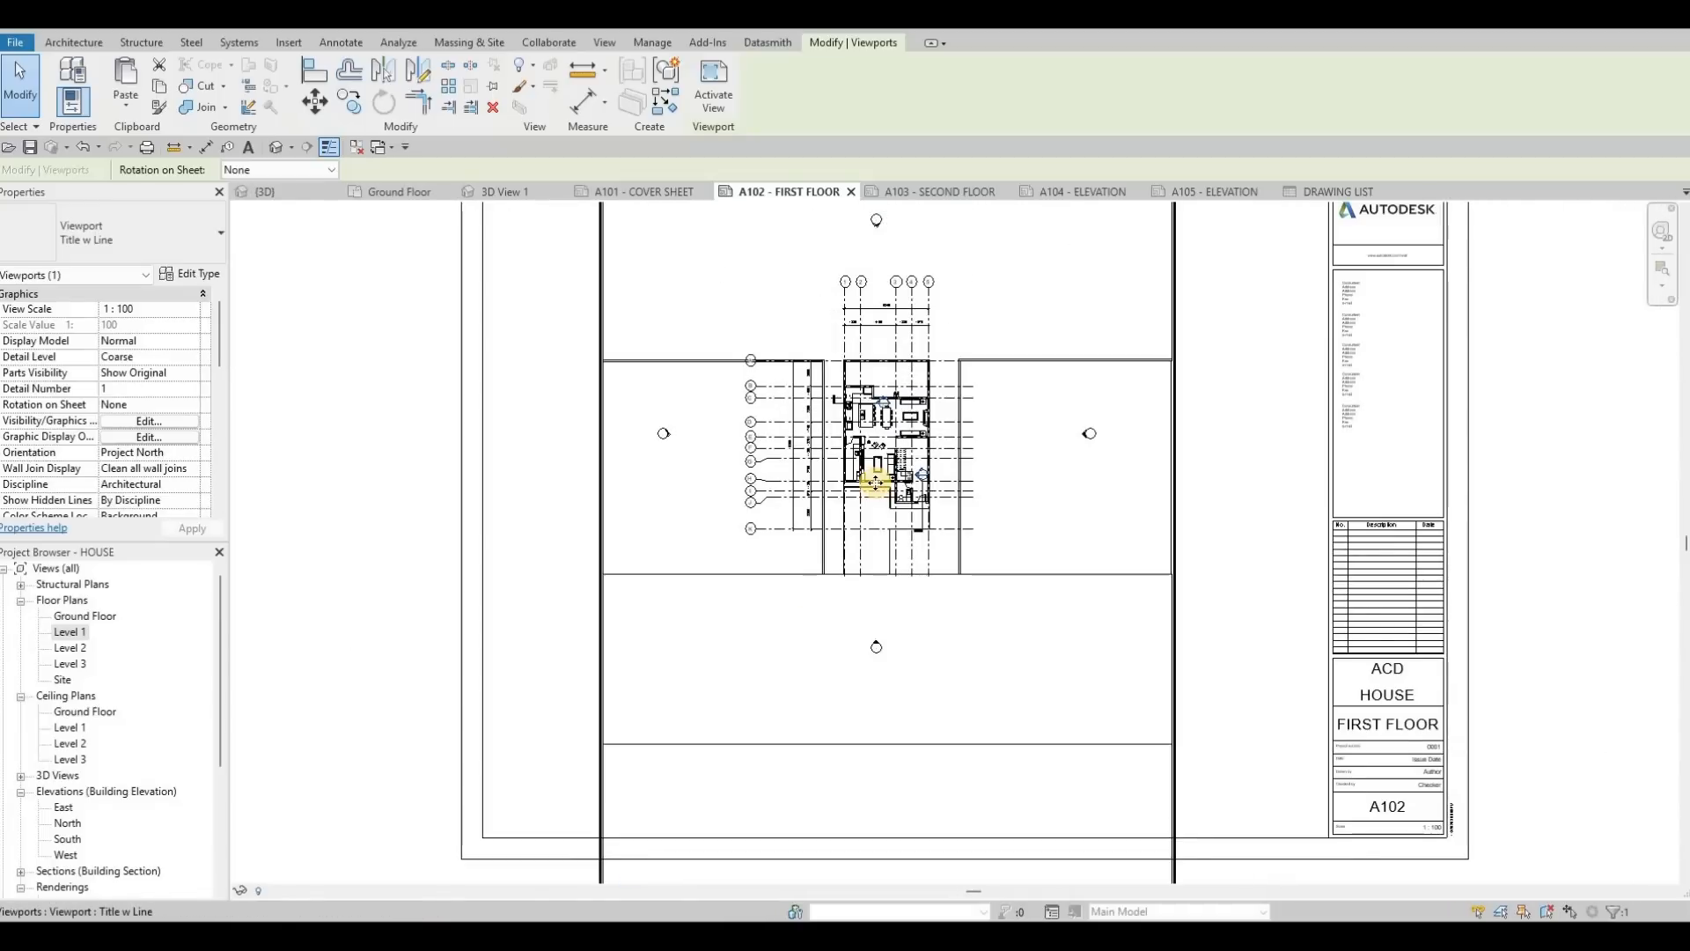
pyautogui.hotkey('ctrl', 'z')
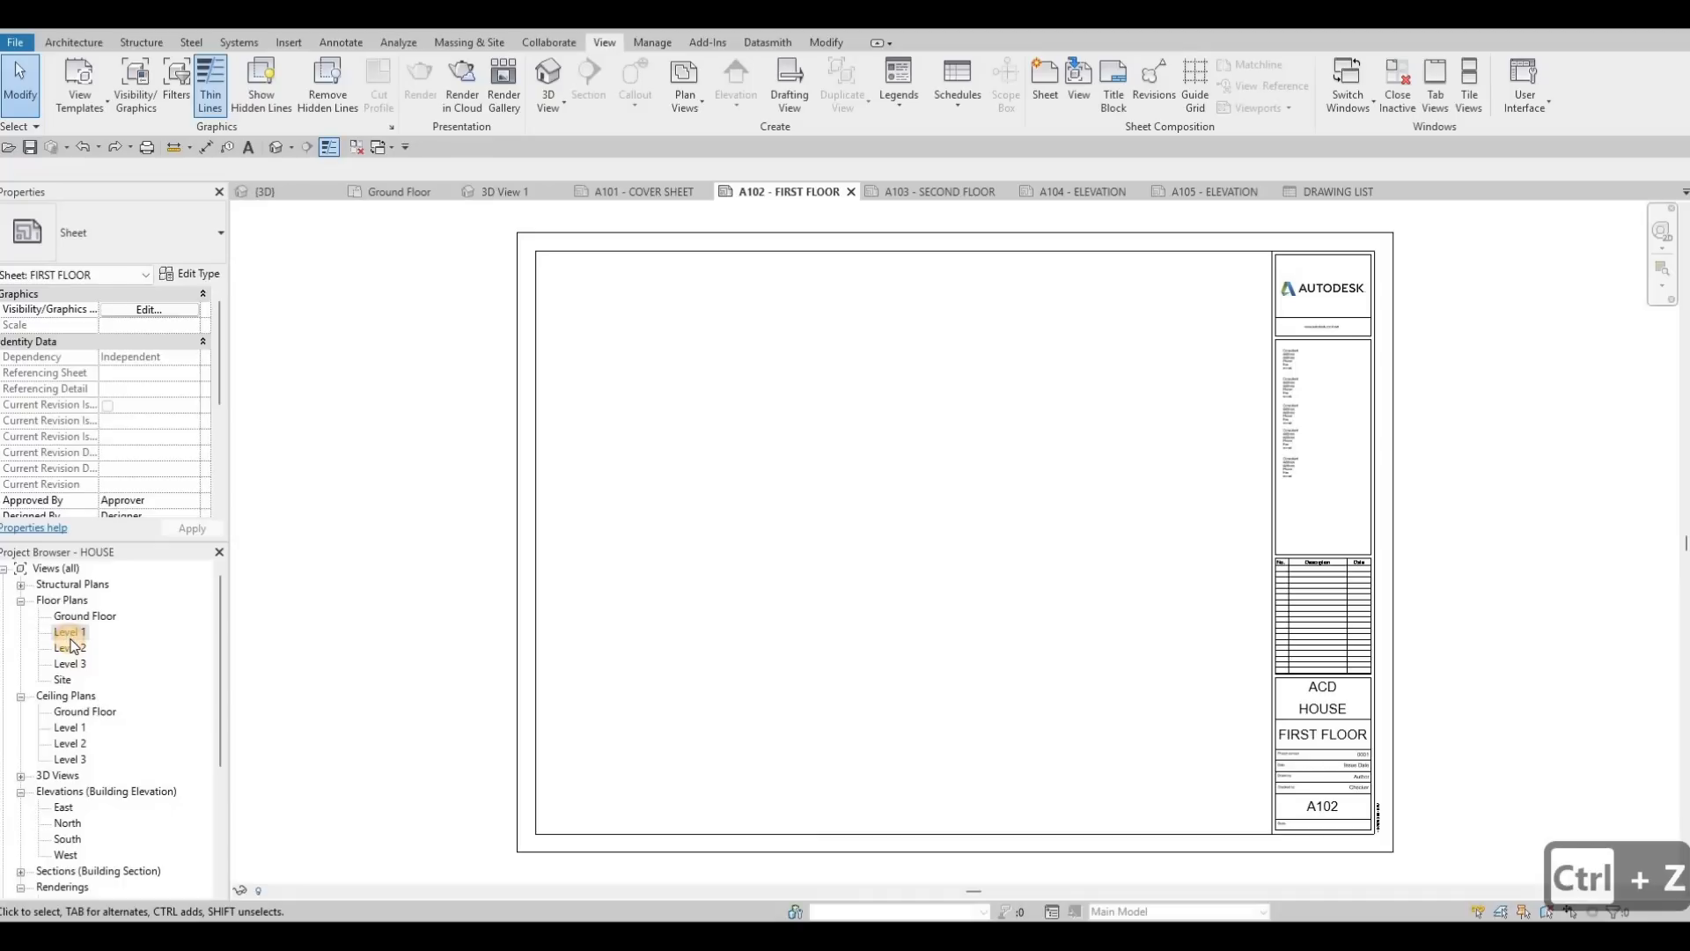
# Open the Level 1 floor plan and set its view scale to 1:50.
pyautogui.doubleClick(70, 633)
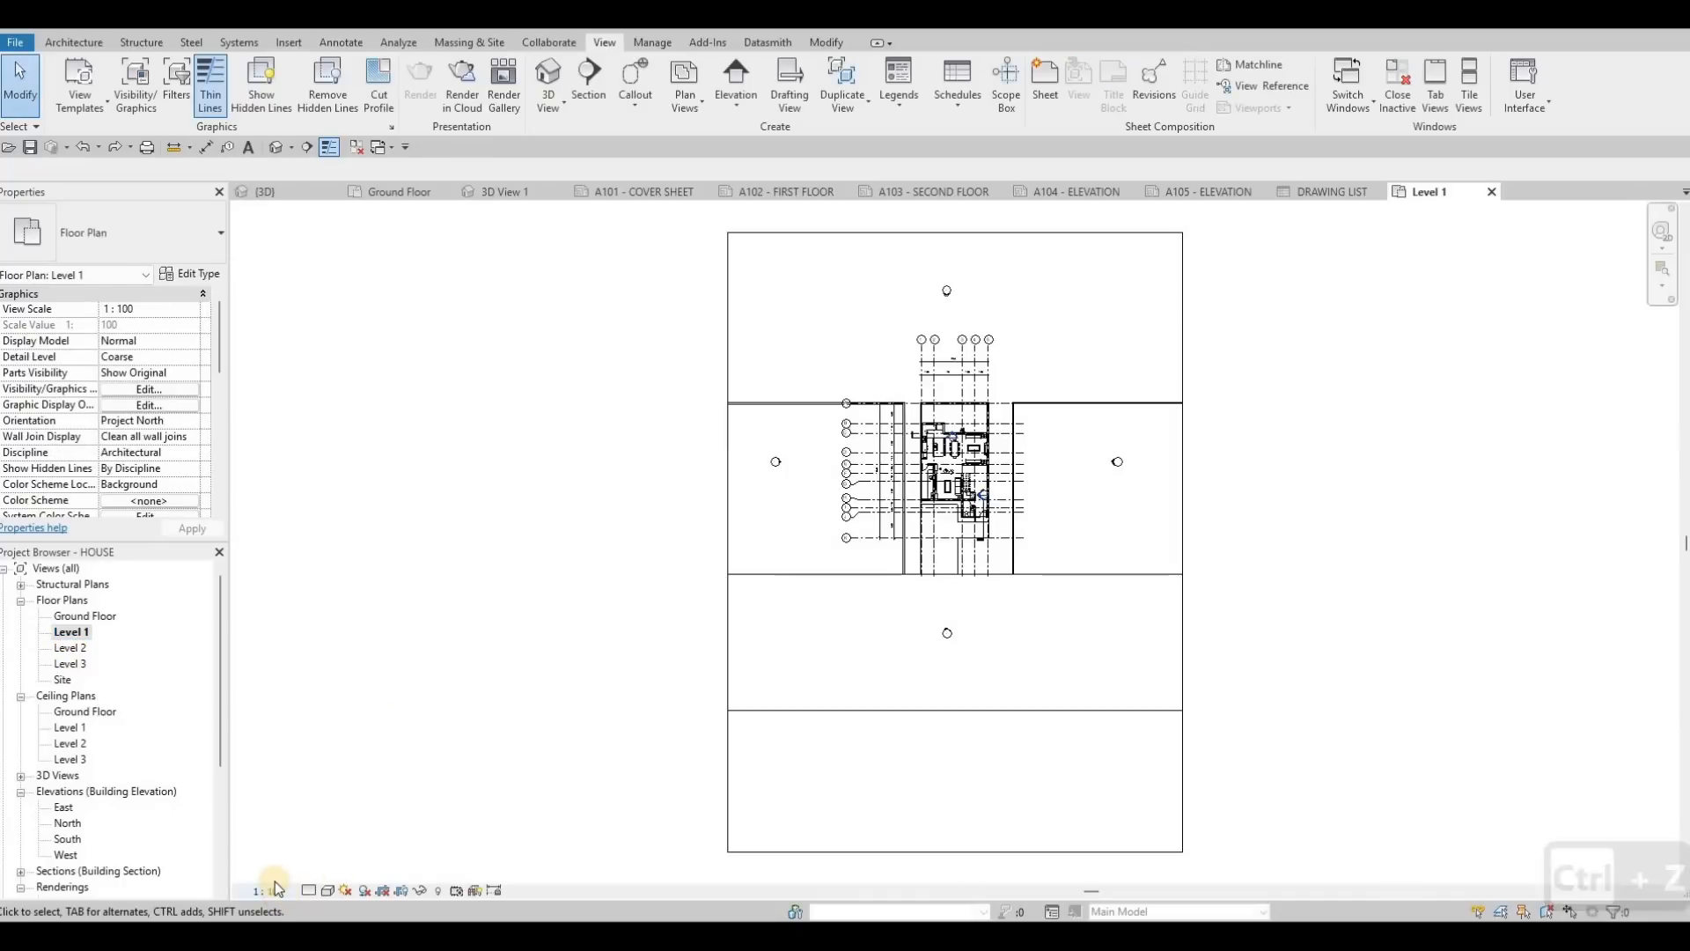
pyautogui.click(268, 890)
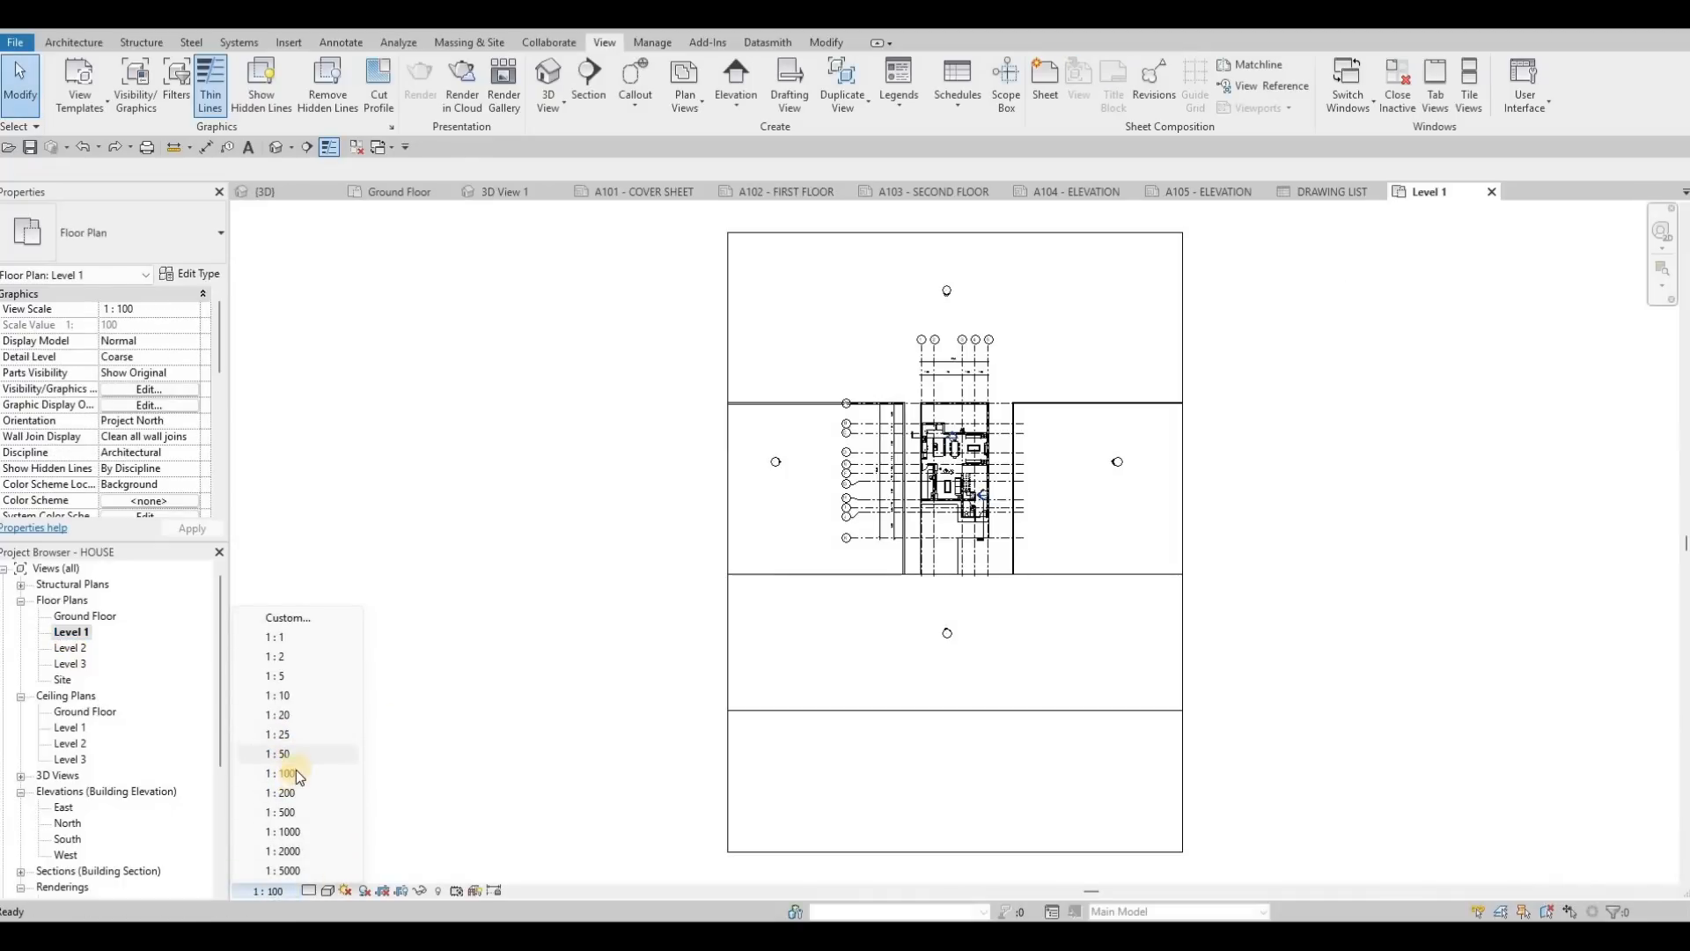
pyautogui.click(293, 755)
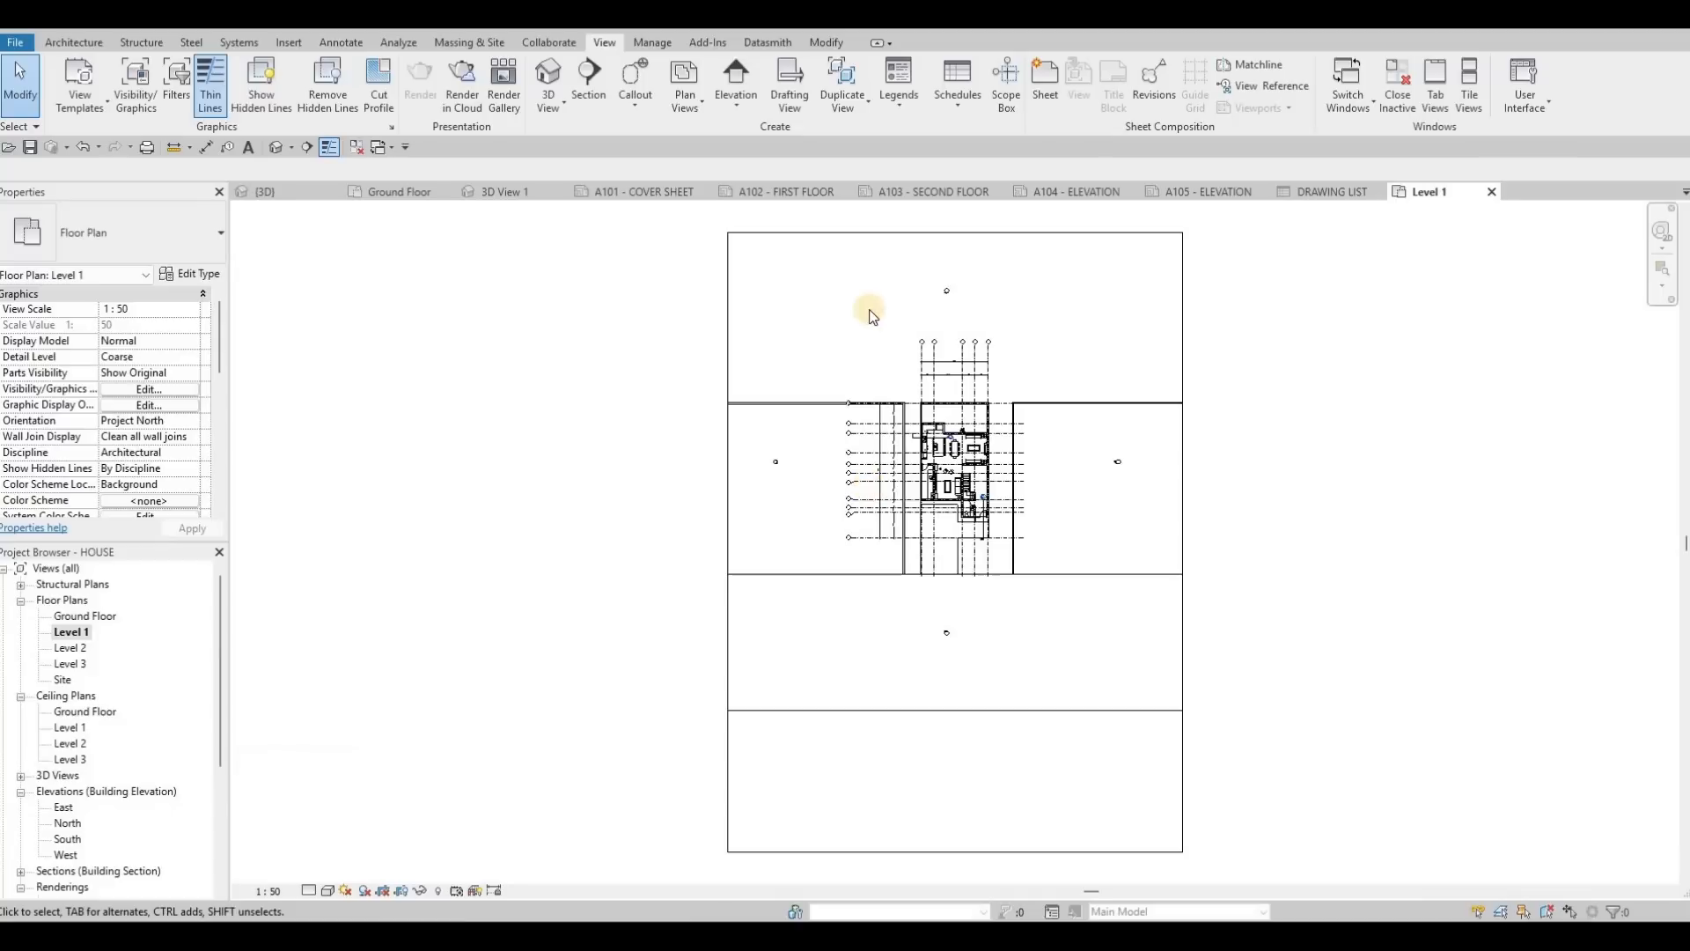
# Turn on view cropping, crop region visibility and annotation crop for Level 1, then lower the upper crop edge to just above the grid heads.
pyautogui.scroll(-5, 137, 440)
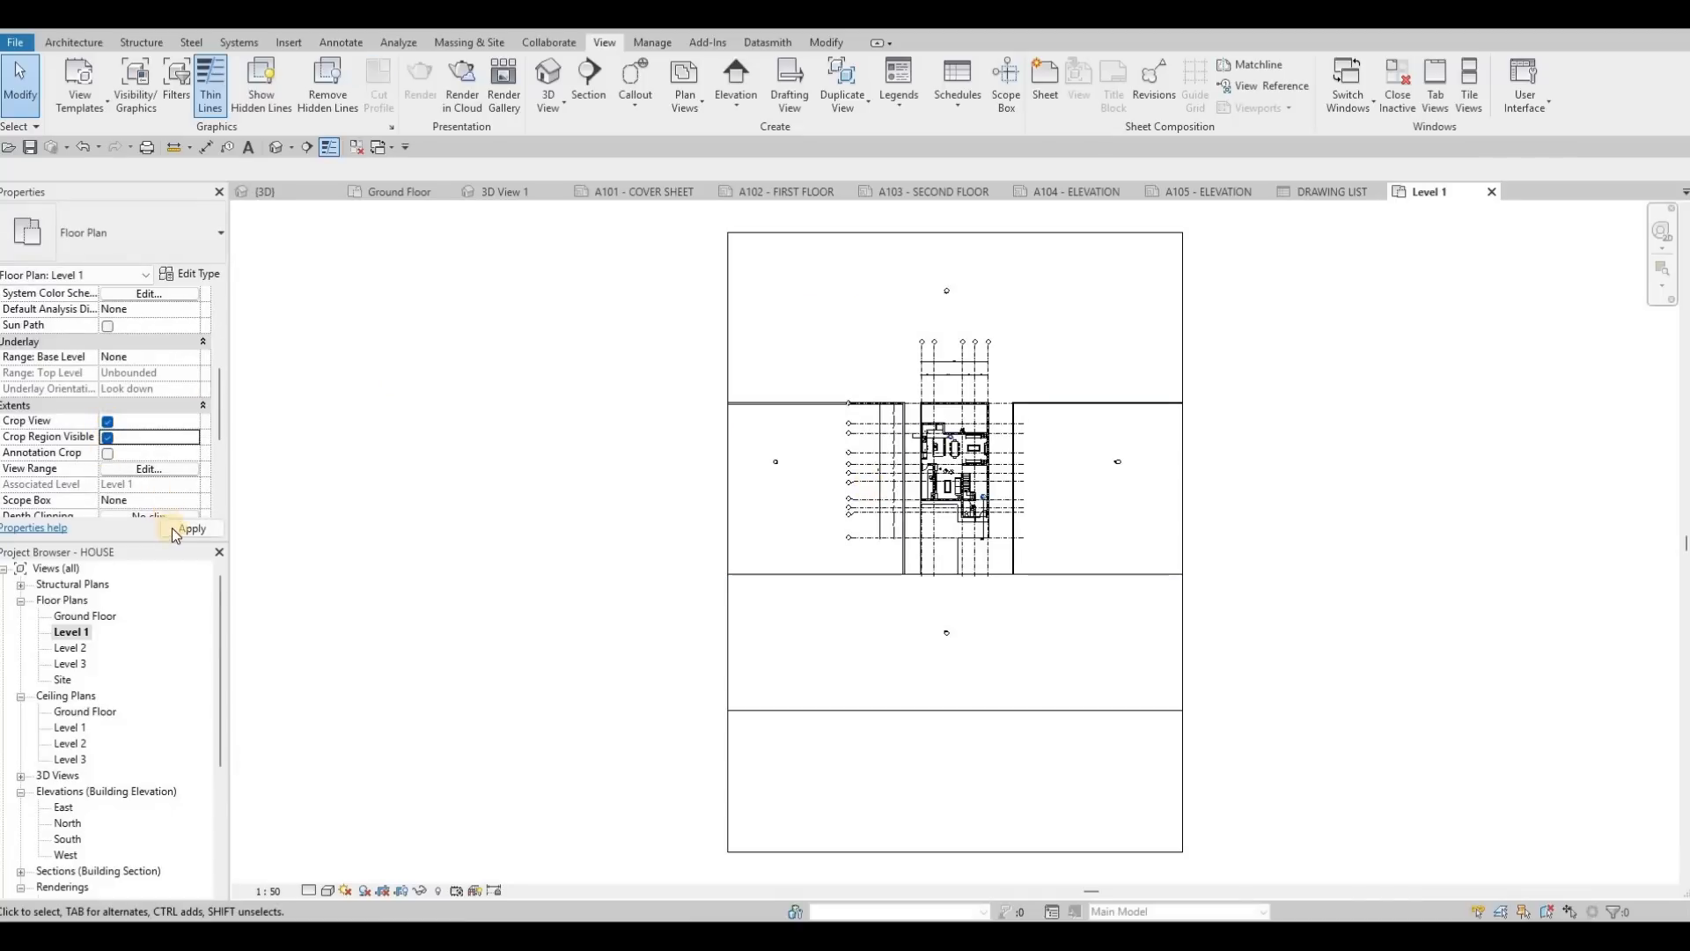
pyautogui.scroll(-3, 675, 384)
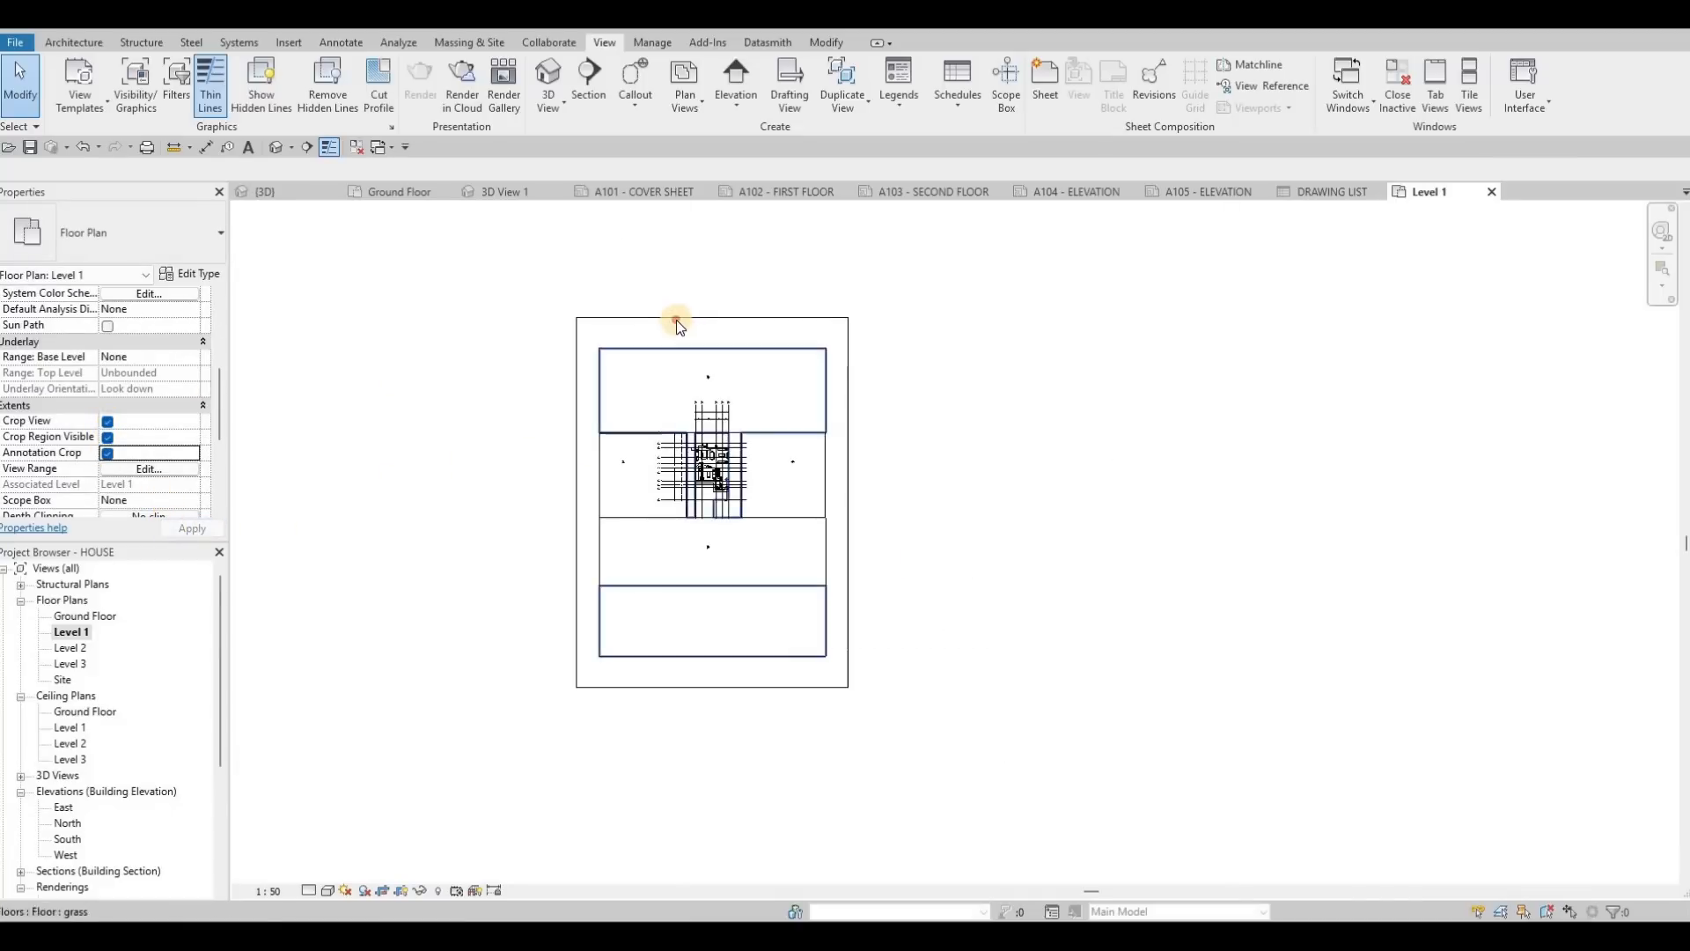
pyautogui.click(706, 323)
pyautogui.moveTo(712, 327); pyautogui.dragTo(673, 429)
pyautogui.scroll(3, 666, 426)
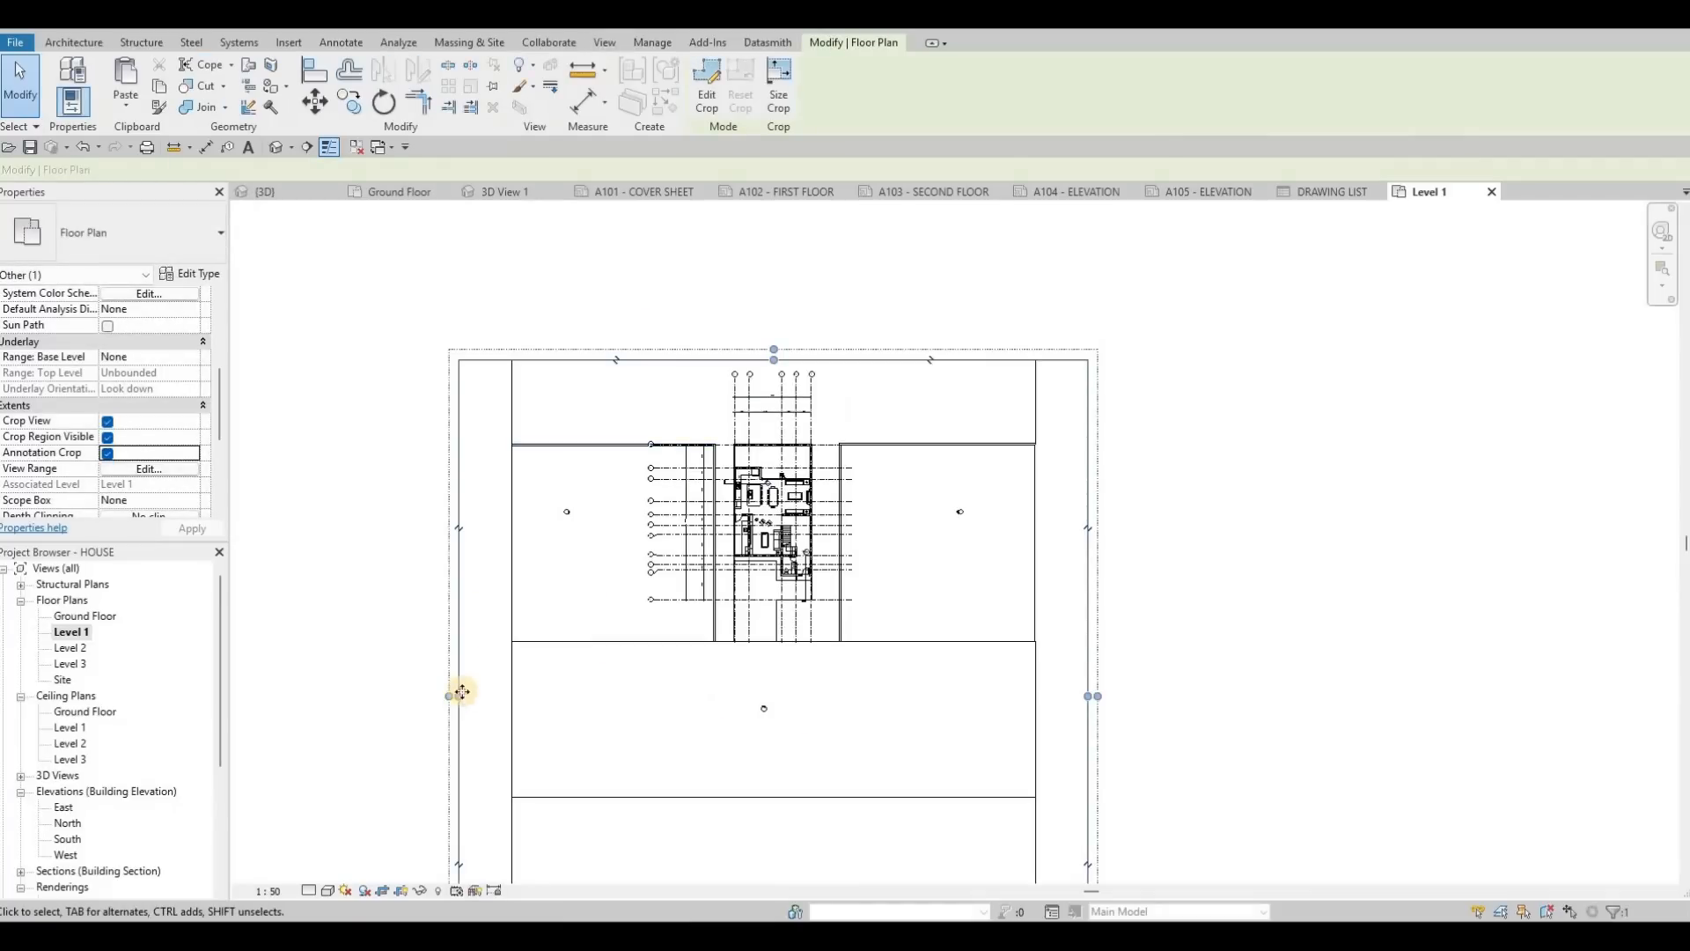
# Pull the left, right and lower crop edges of the Level 1 plan in close around the house and its grids.
pyautogui.moveTo(612, 651); pyautogui.dragTo(624, 646)
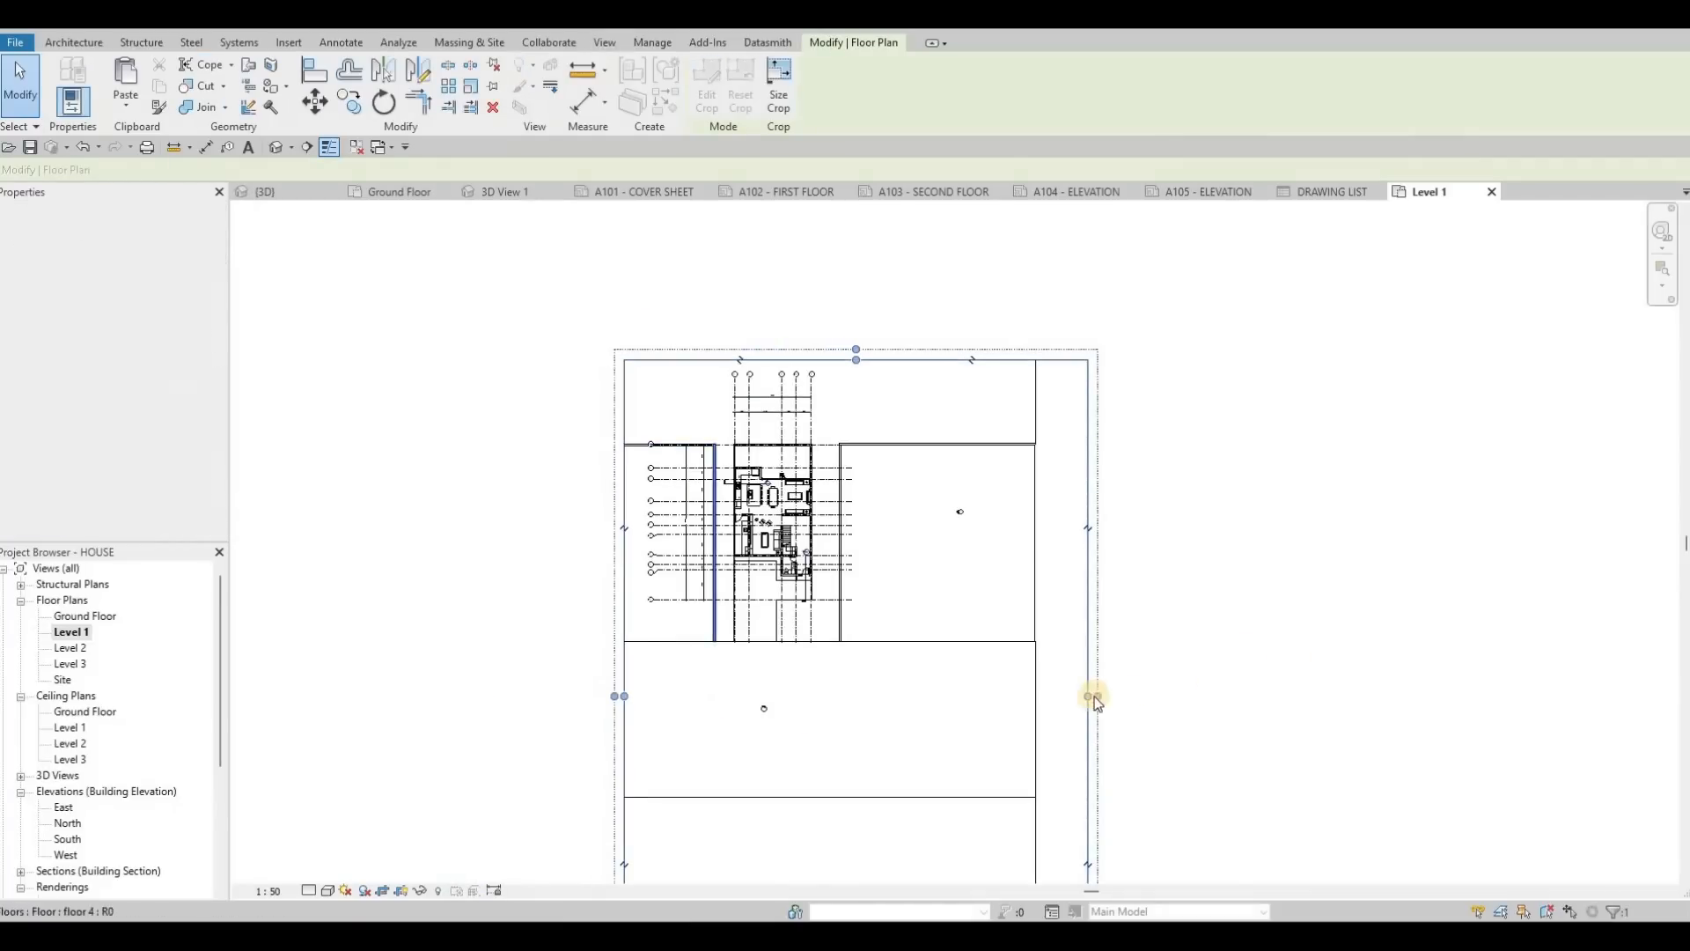
pyautogui.moveTo(1098, 697); pyautogui.dragTo(1042, 680)
pyautogui.moveTo(875, 646); pyautogui.dragTo(862, 643)
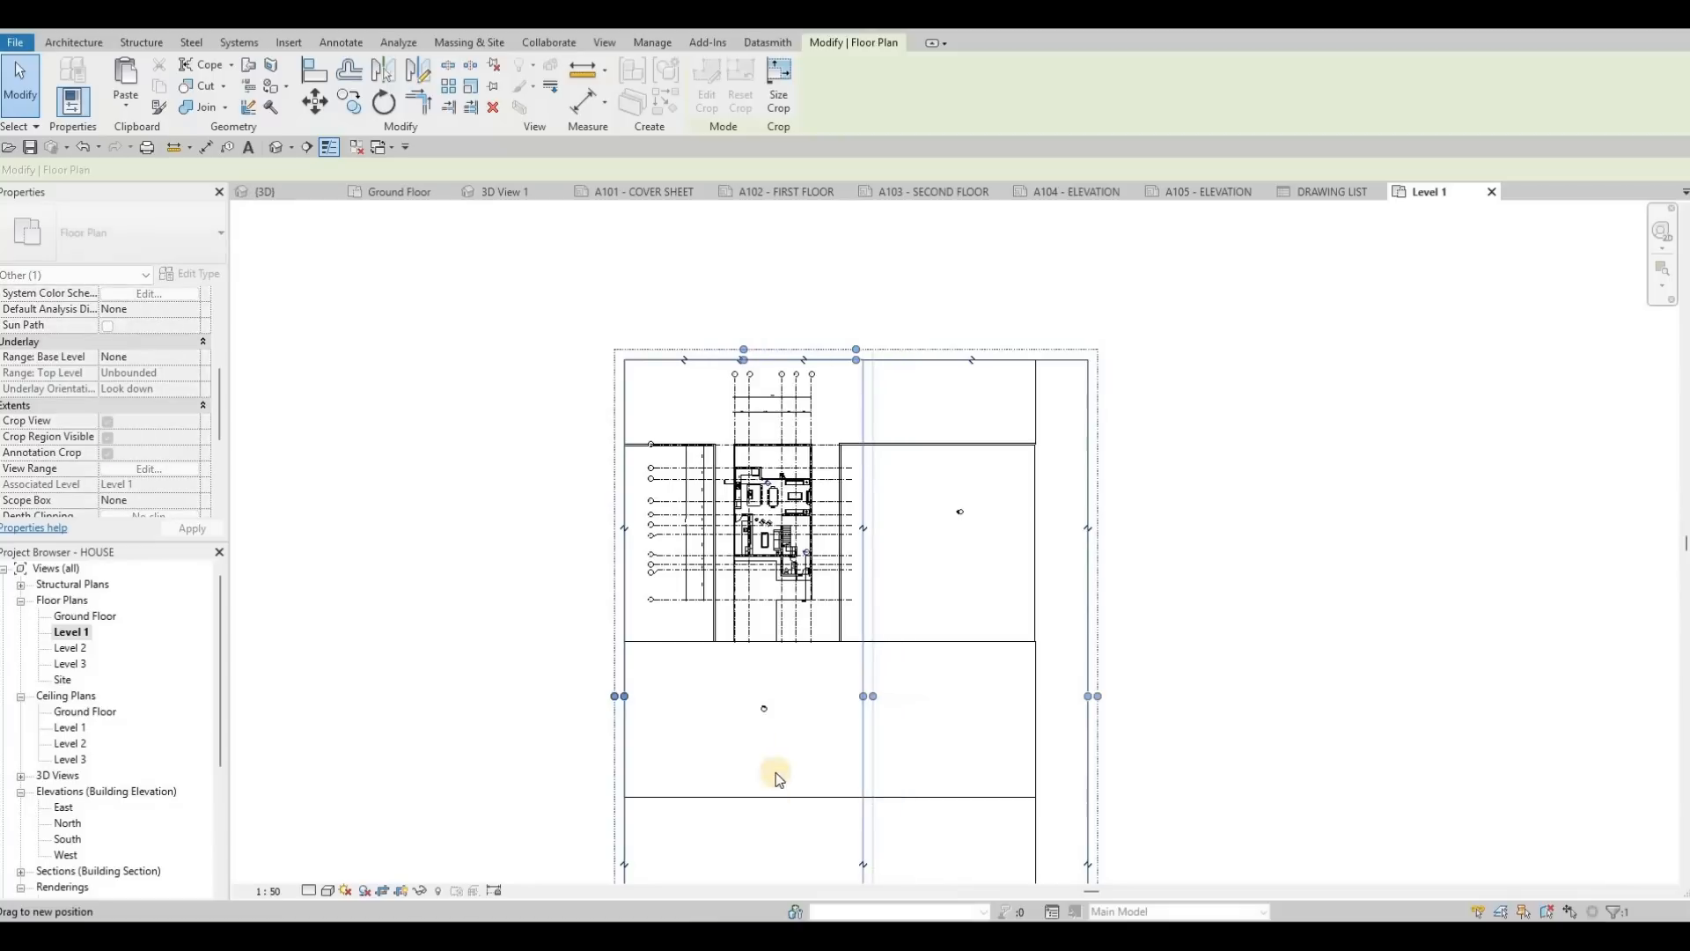
pyautogui.moveTo(771, 810); pyautogui.dragTo(798, 618, button='middle')
pyautogui.moveTo(776, 820); pyautogui.dragTo(797, 441)
pyautogui.moveTo(722, 370); pyautogui.dragTo(684, 484, button='middle')
pyautogui.scroll(-1, 683, 484)
pyautogui.press('Escape')
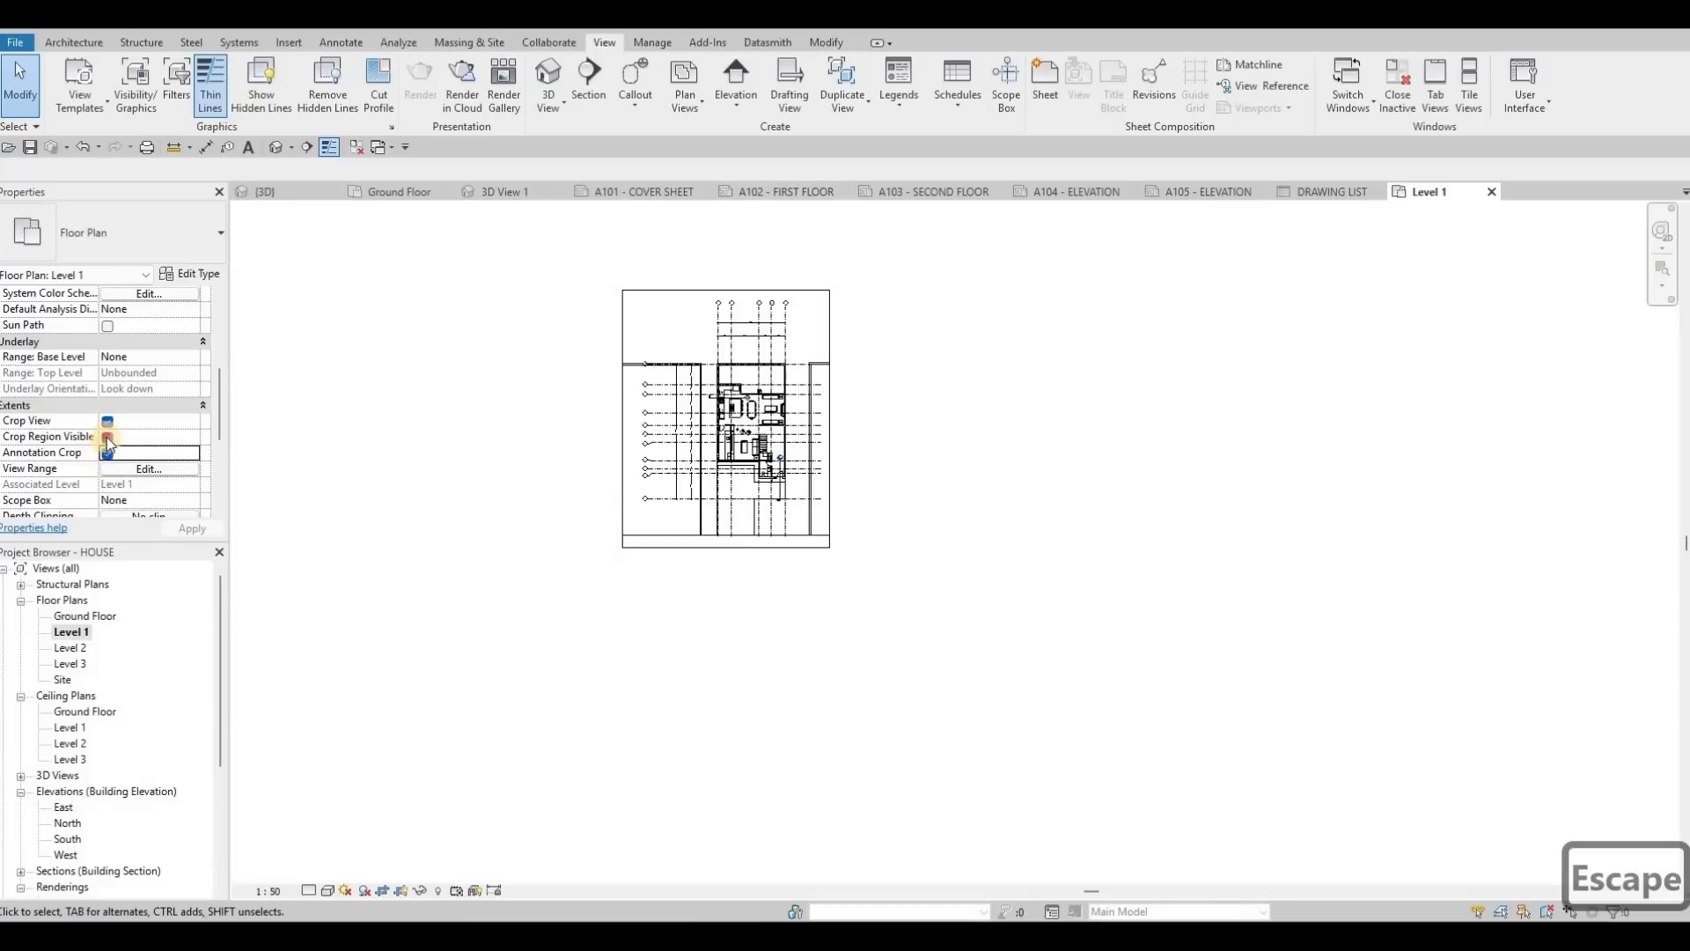
# Hide the Level 1 crop region and place the Level 1 floor plan on sheet A102 - FIRST FLOOR.
pyautogui.click(192, 530)
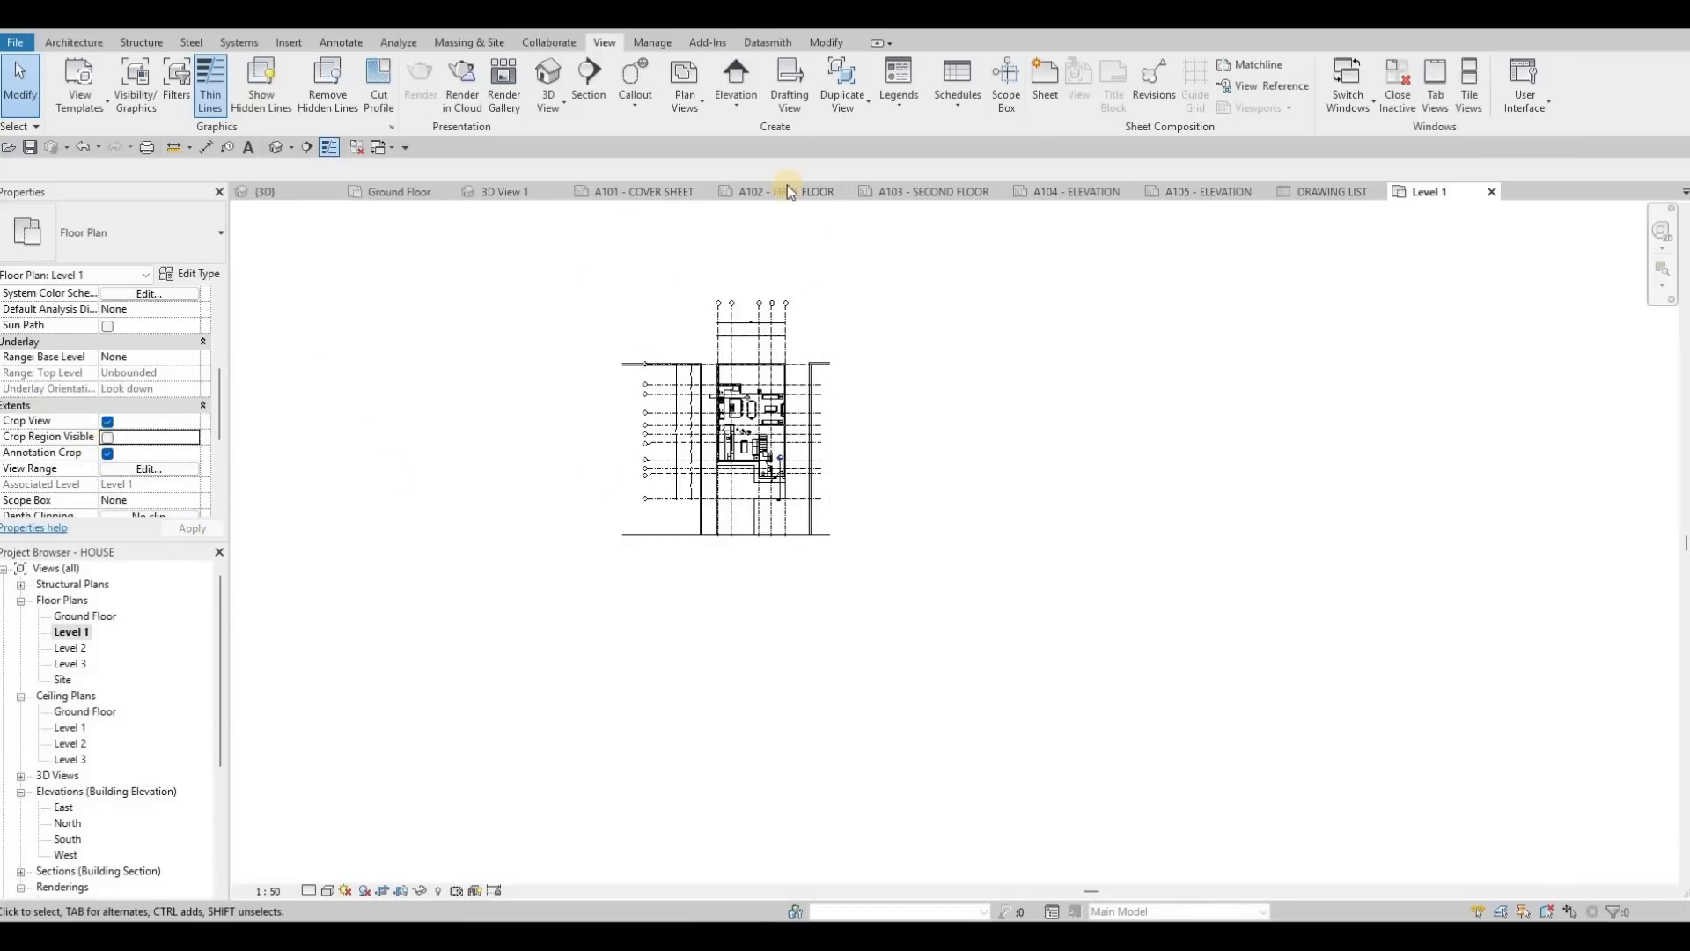
pyautogui.click(754, 194)
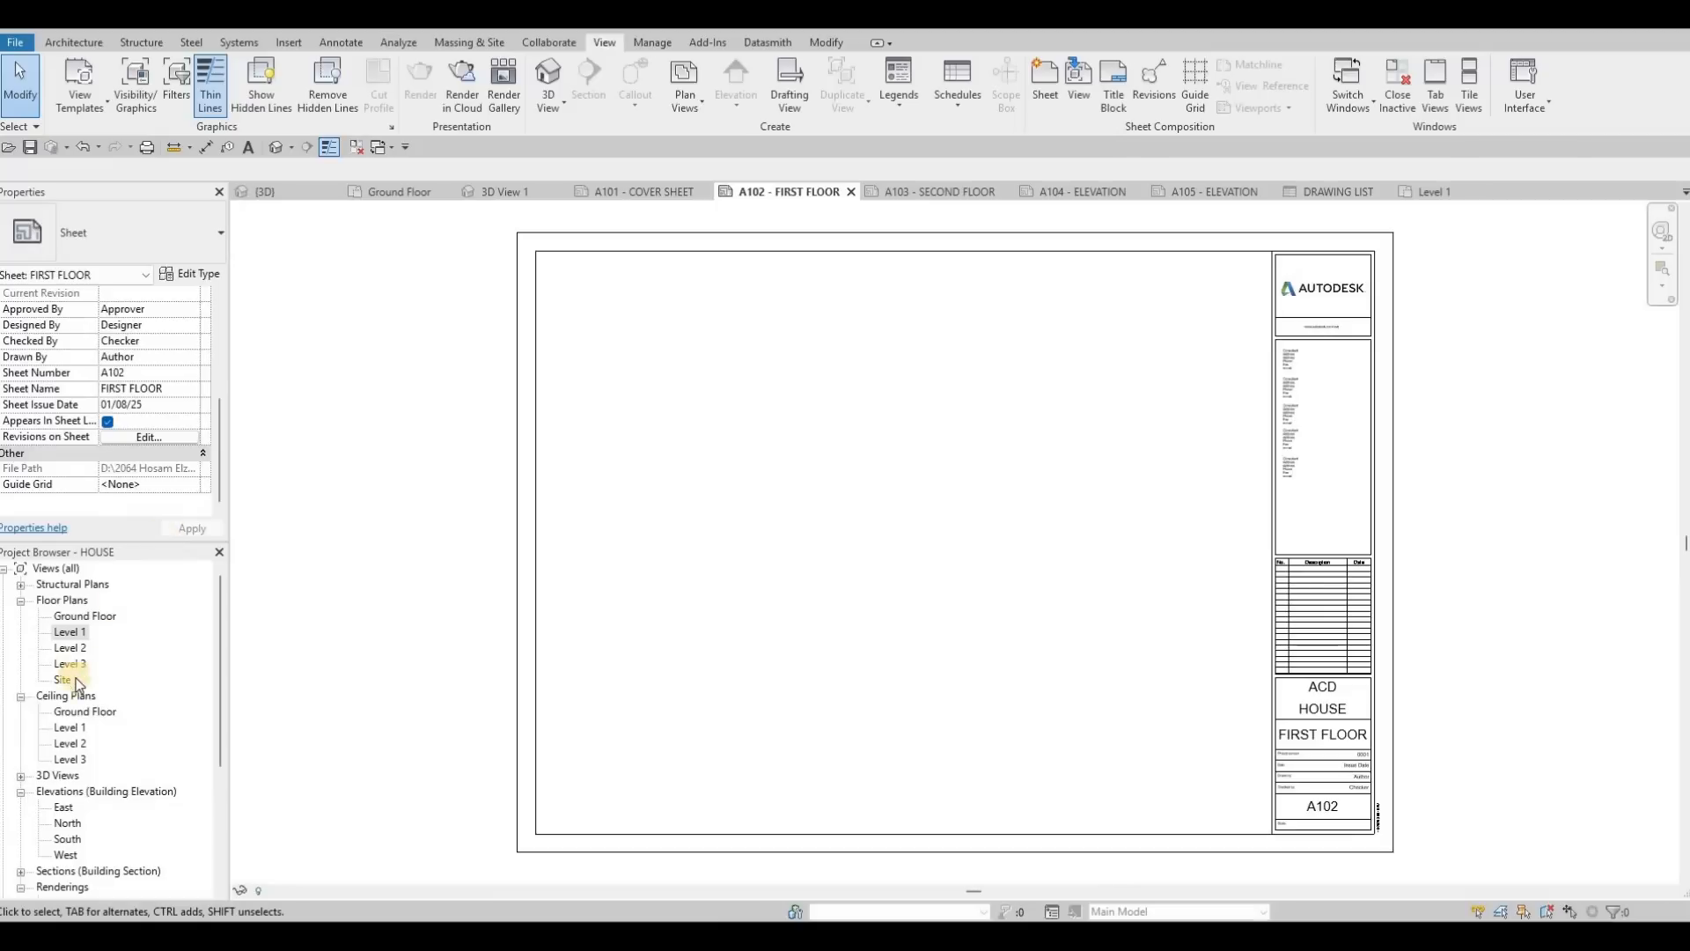
pyautogui.moveTo(864, 452); pyautogui.dragTo(783, 529)
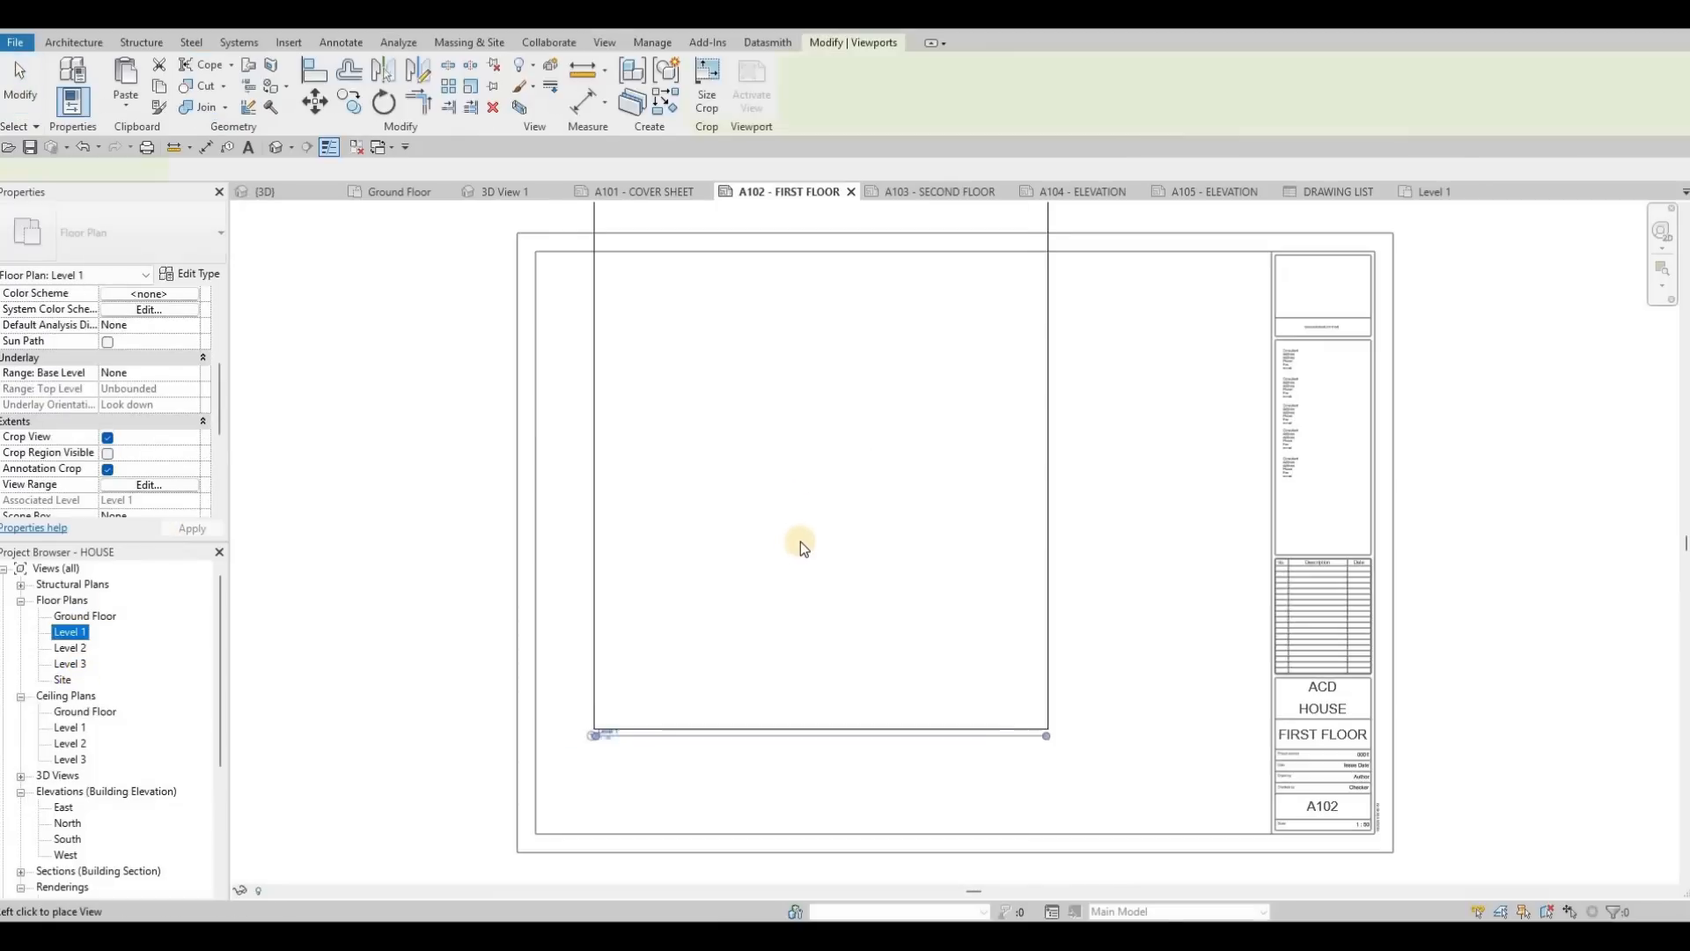
pyautogui.click(801, 544)
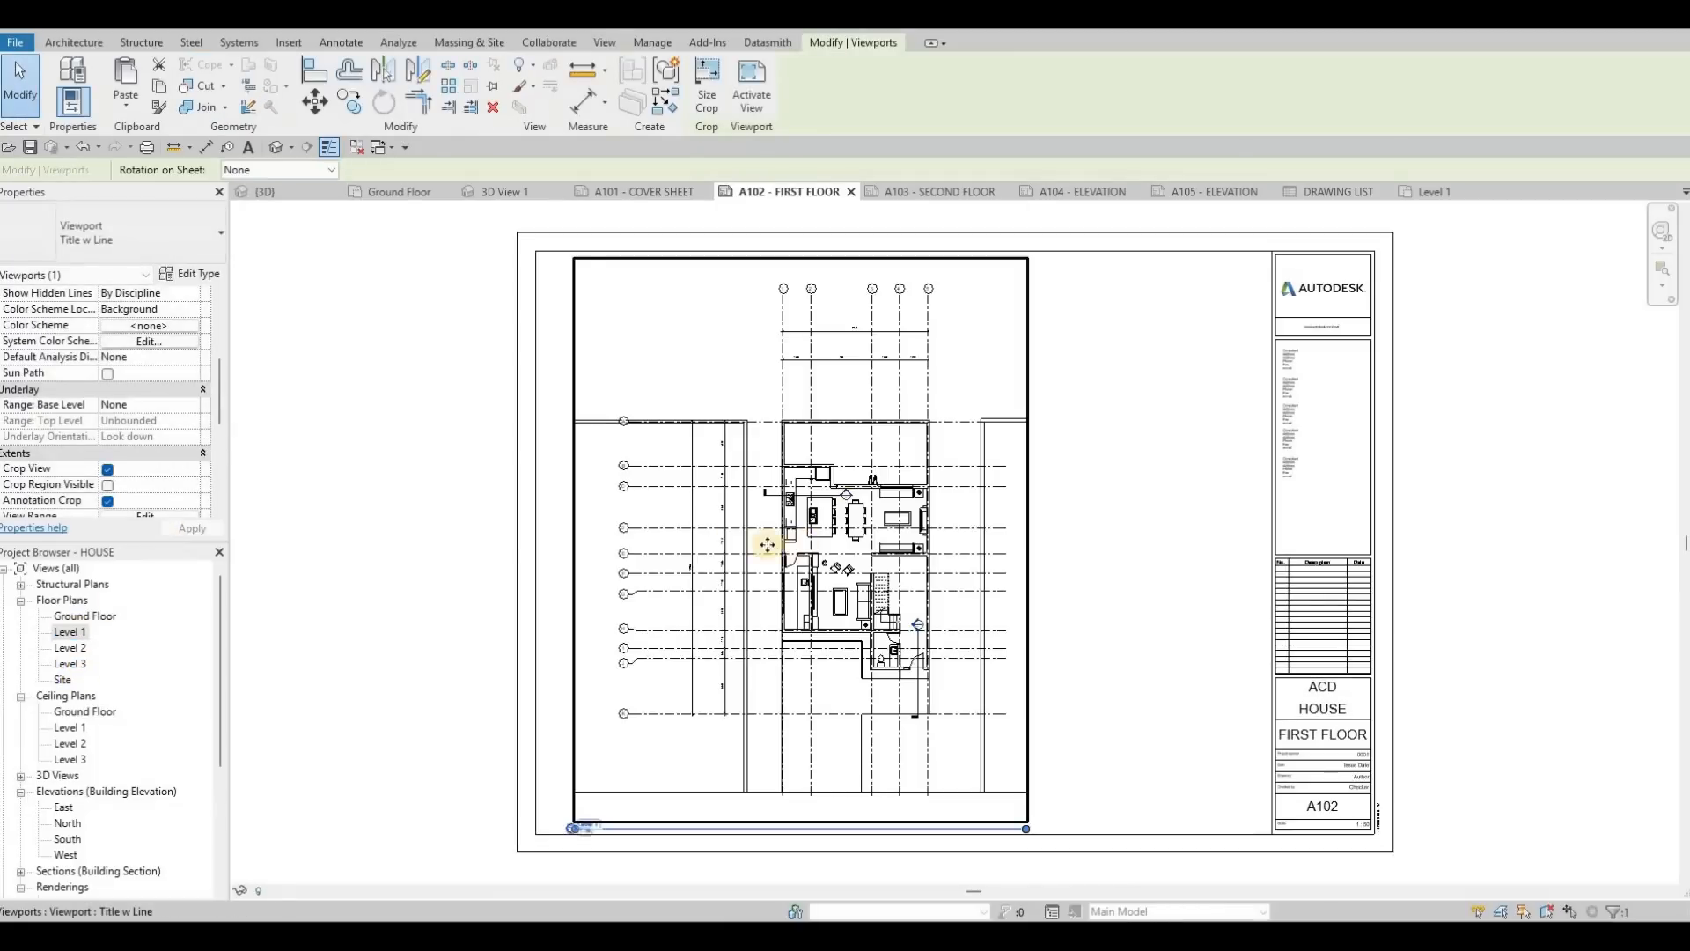
# Activate the placed Level 1 view, show its crop region and lower the upper crop edge to just above the overall dimension line.
pyautogui.doubleClick(765, 329)
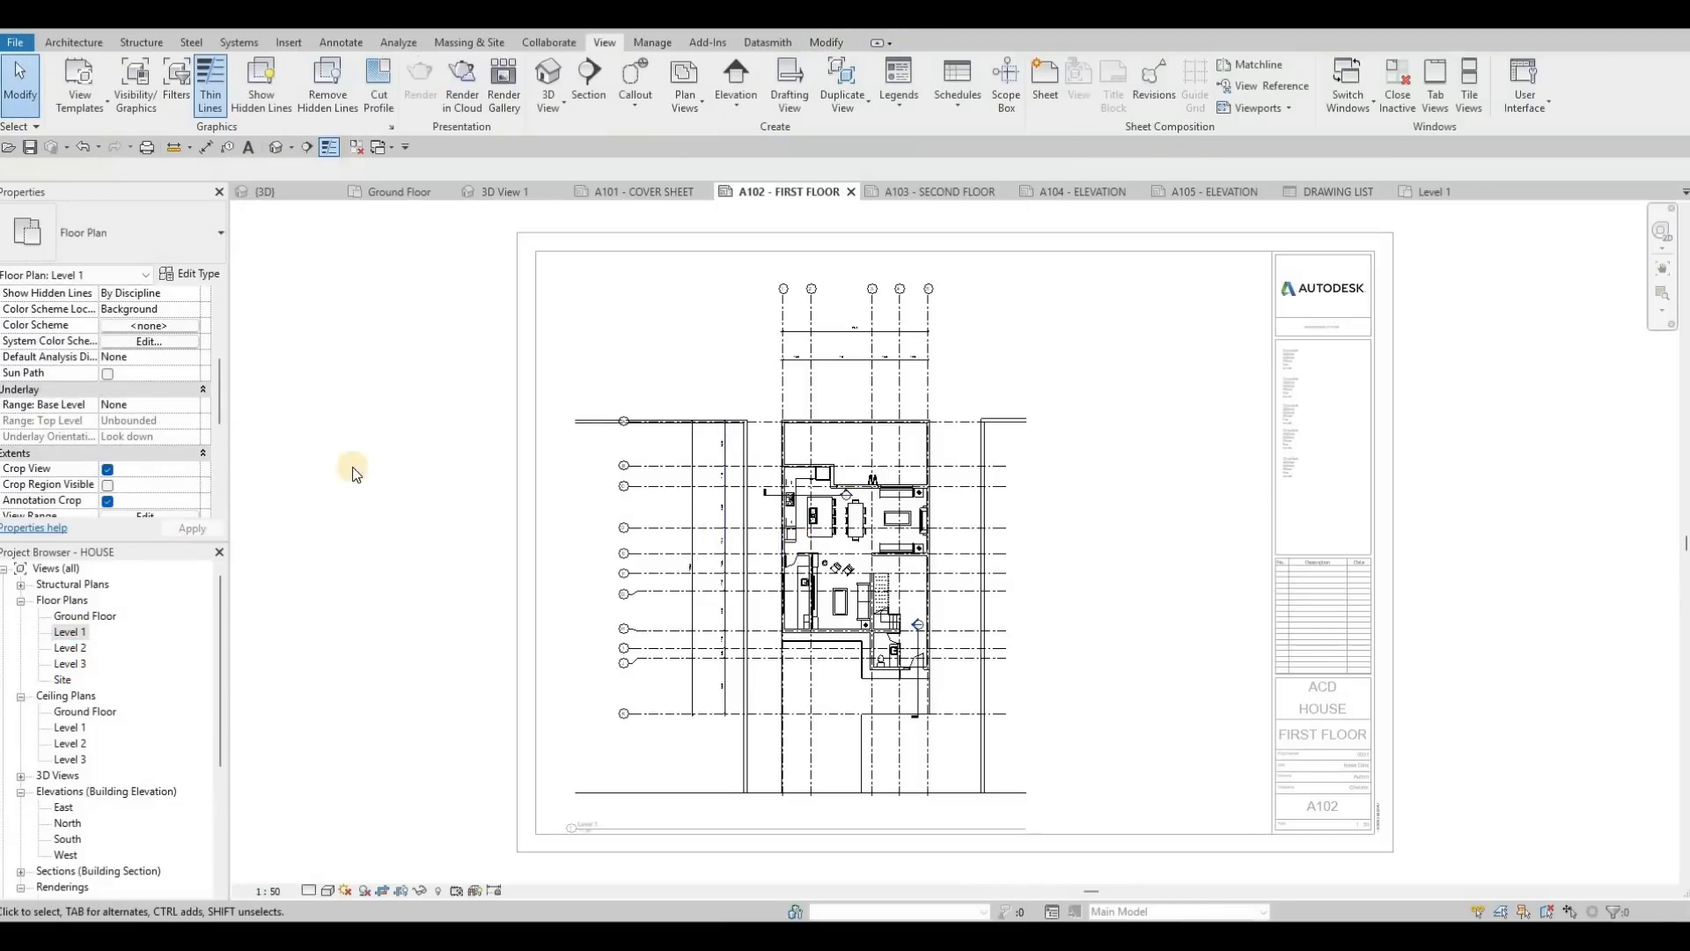
pyautogui.click(197, 531)
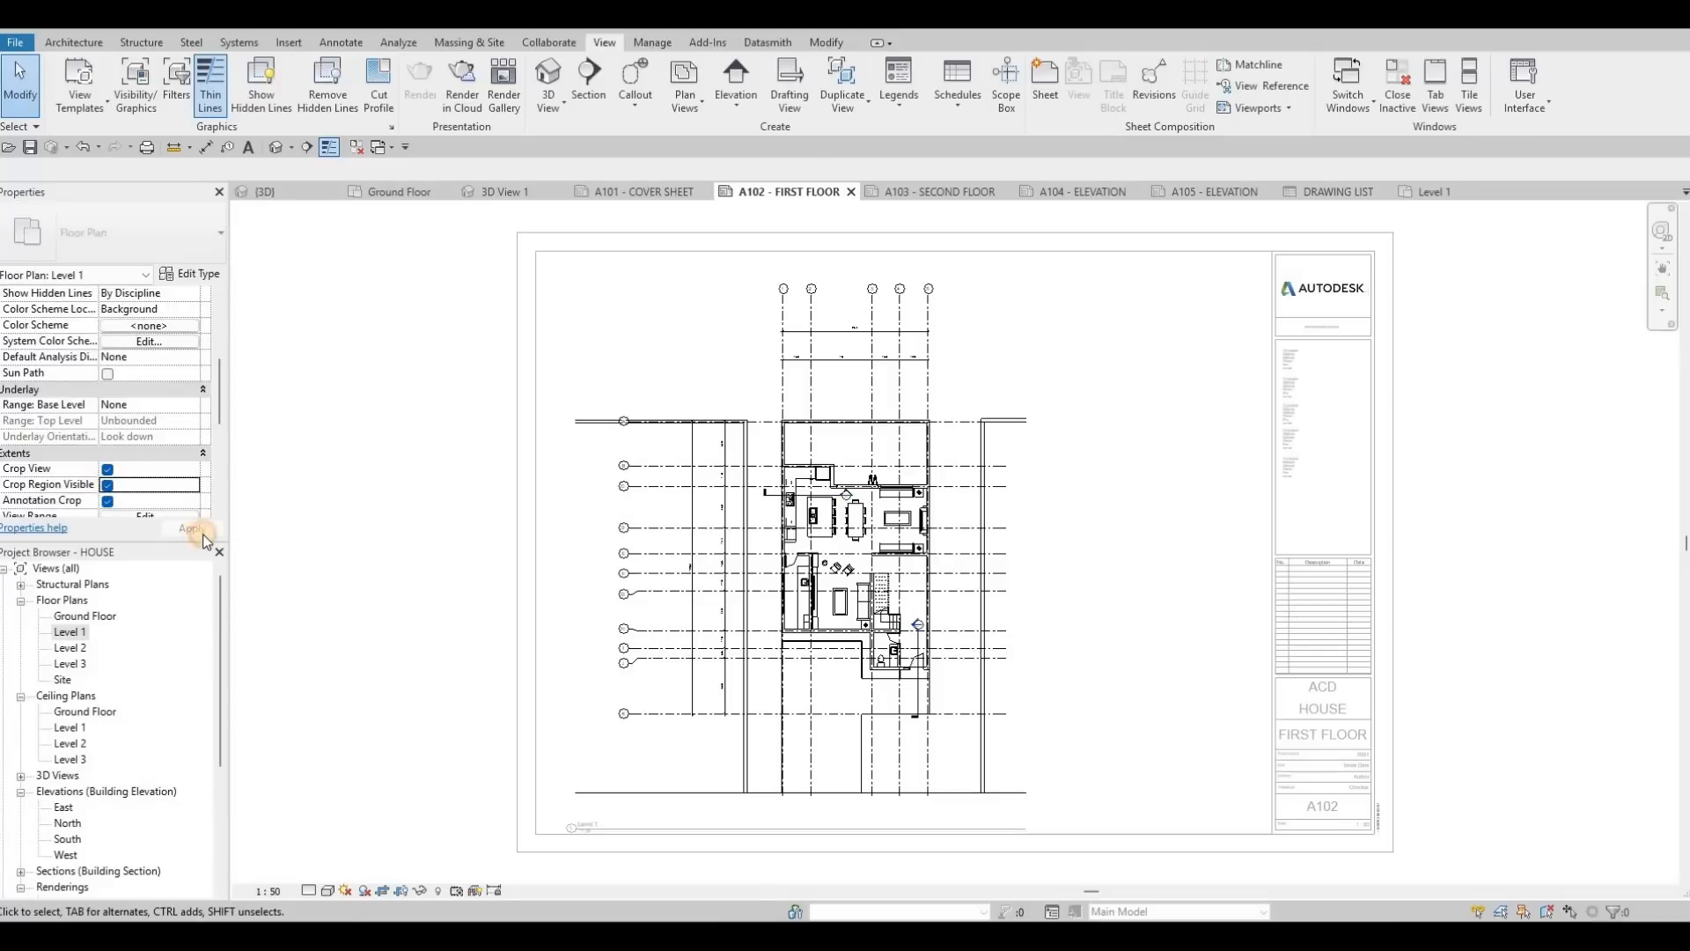
pyautogui.click(799, 262)
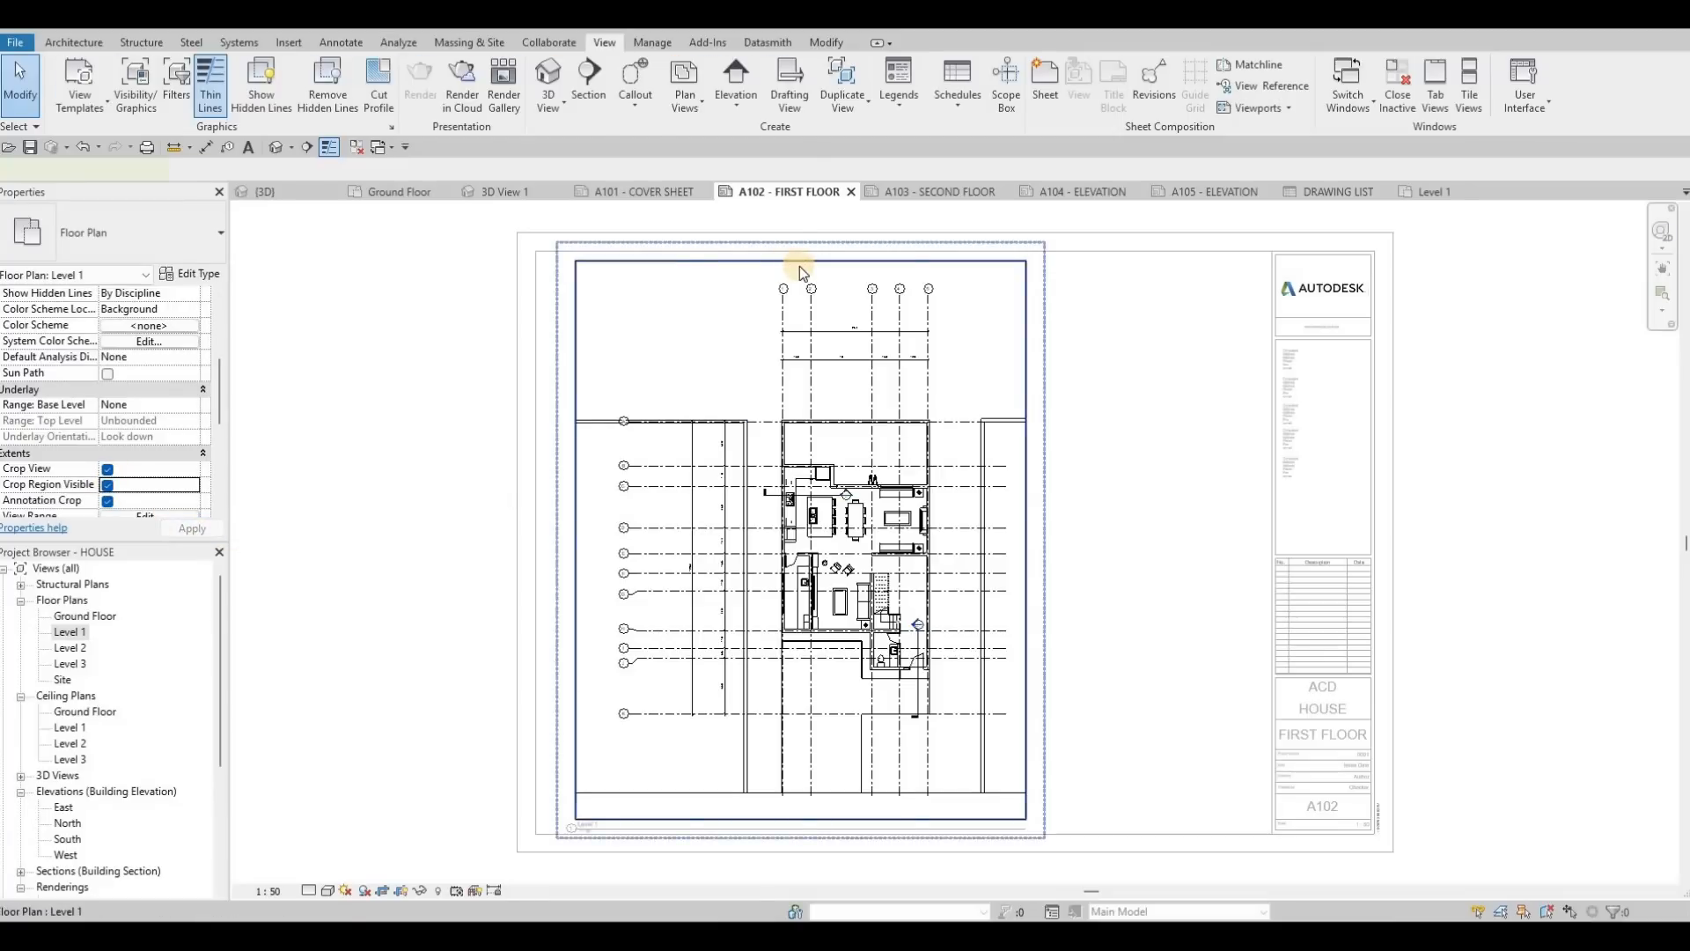
pyautogui.scroll(3, 825, 282)
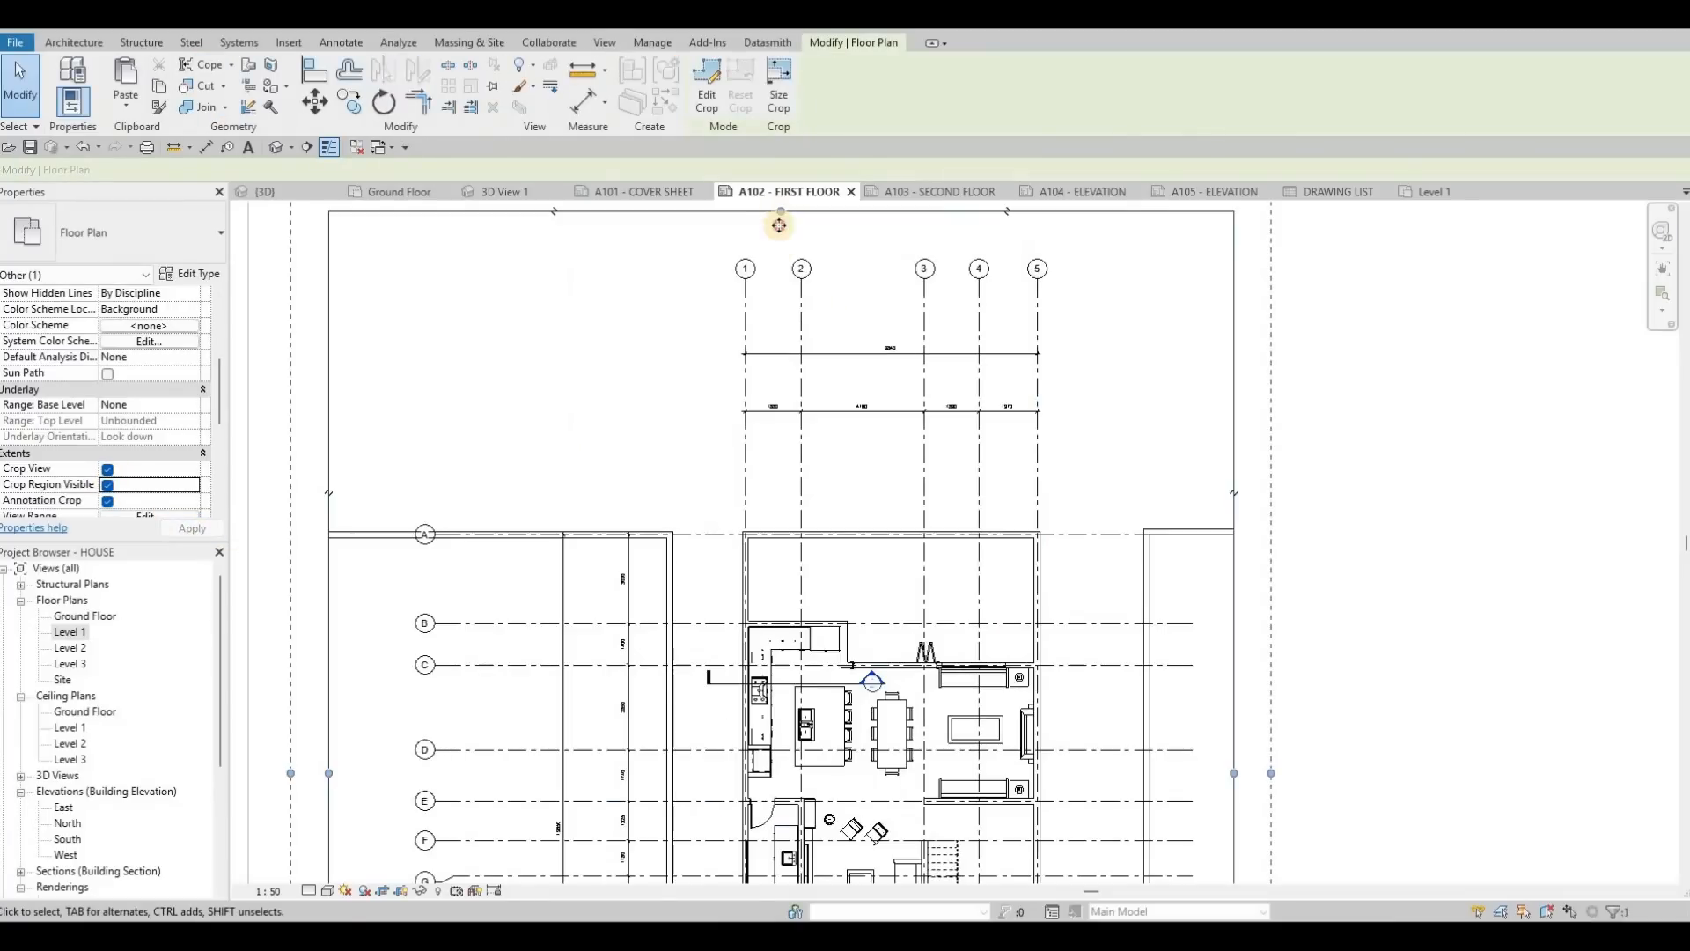
pyautogui.moveTo(779, 226); pyautogui.dragTo(780, 315)
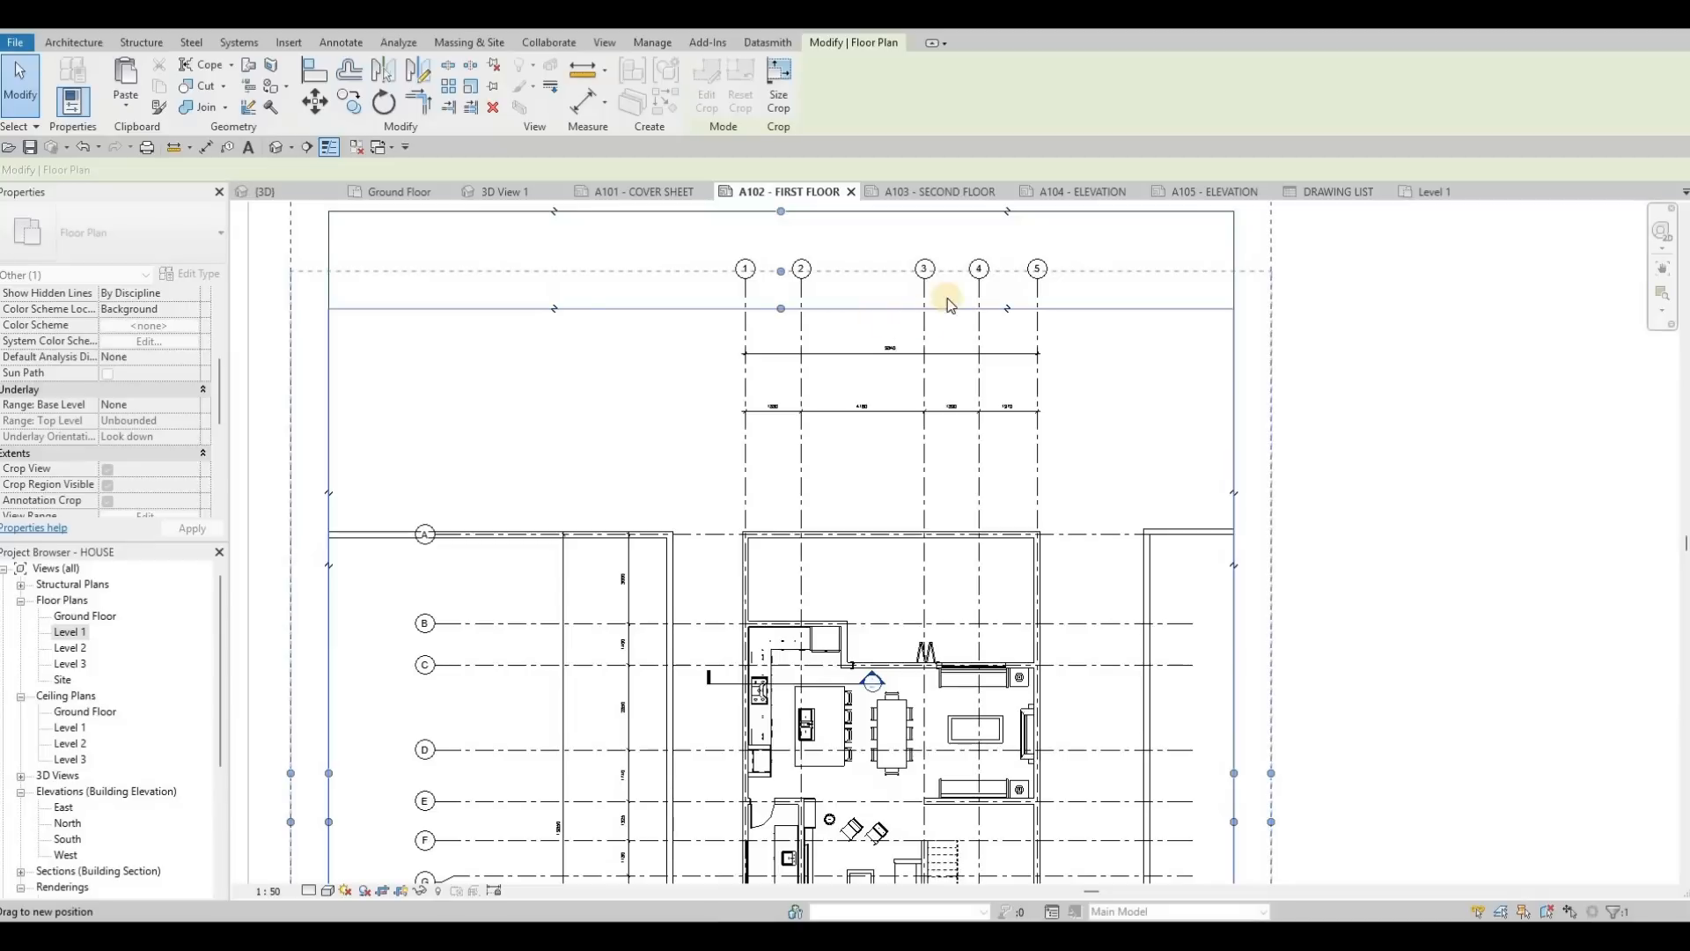
pyautogui.moveTo(948, 304); pyautogui.dragTo(947, 305)
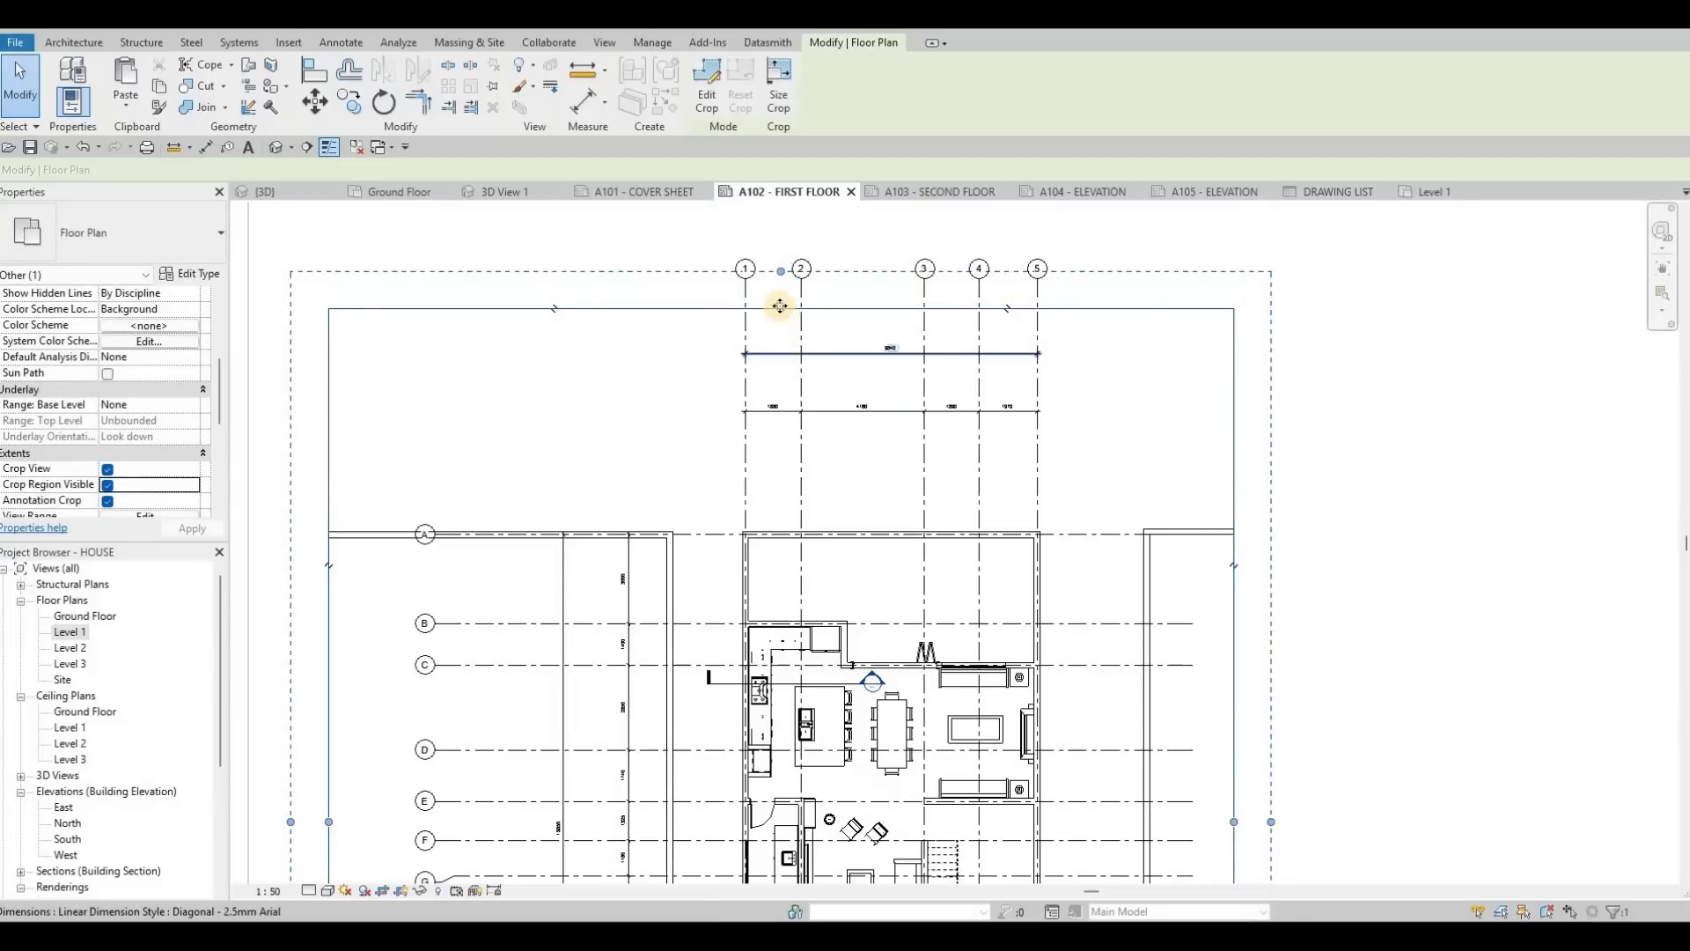
pyautogui.moveTo(779, 308); pyautogui.dragTo(798, 367)
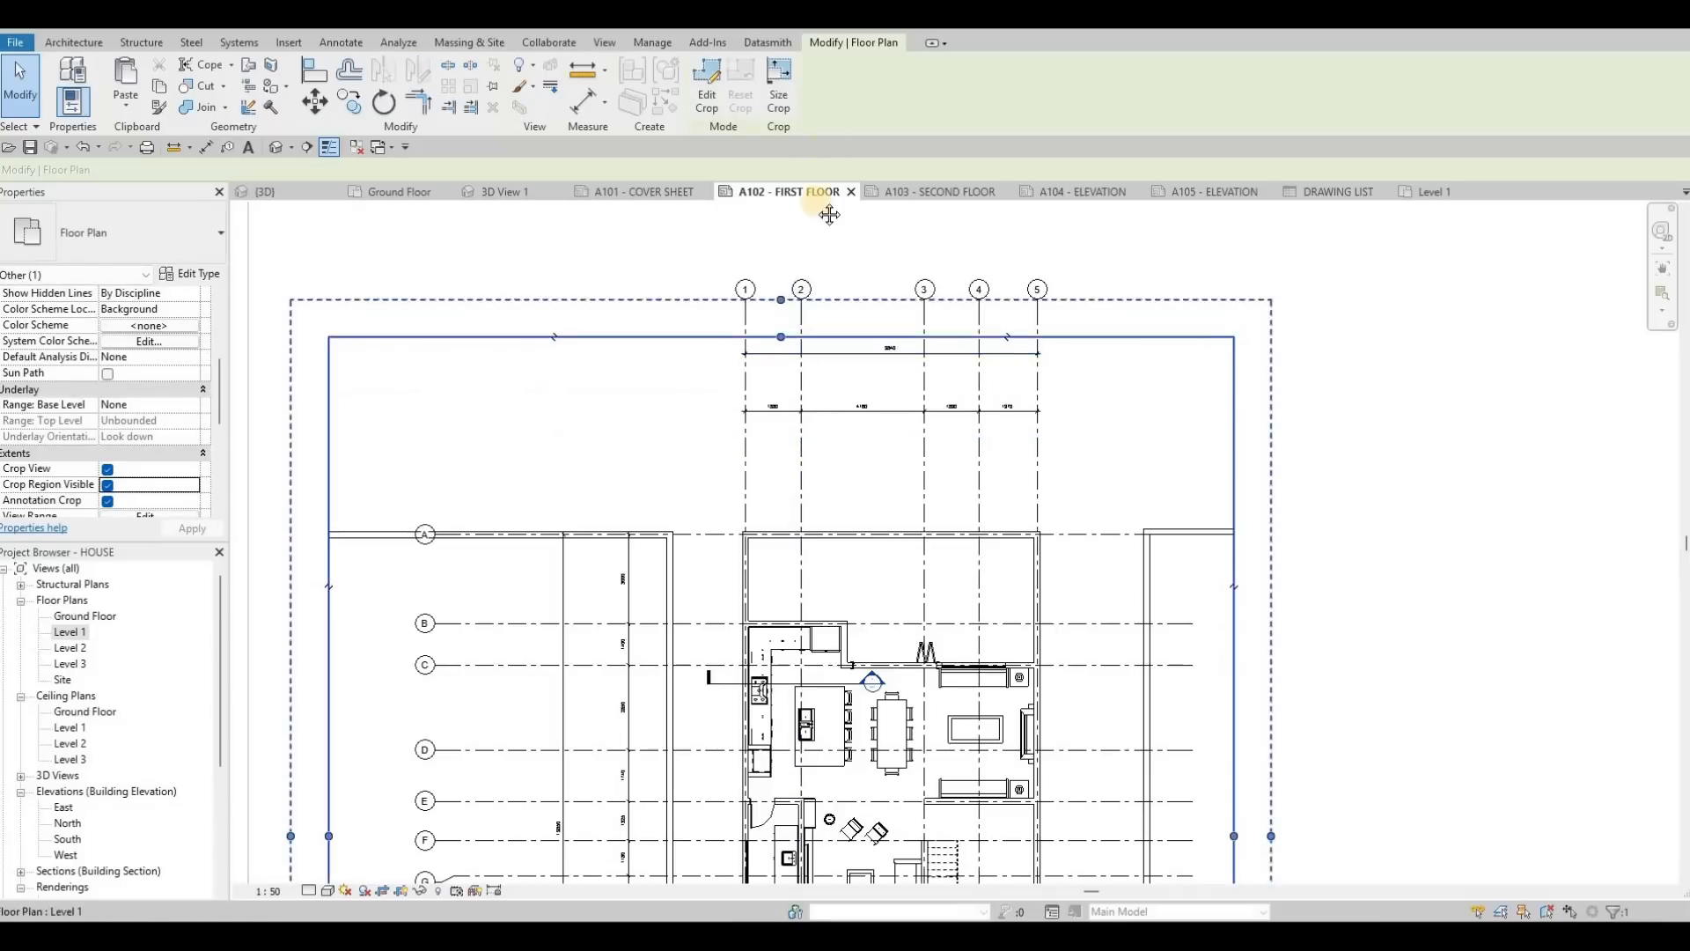
# Move the left crop edge in beside the lettered grid heads and raise the lower crop edge to just below the house plan.
pyautogui.moveTo(348, 819); pyautogui.dragTo(404, 614, button='middle')
pyautogui.moveTo(389, 630); pyautogui.dragTo(561, 631)
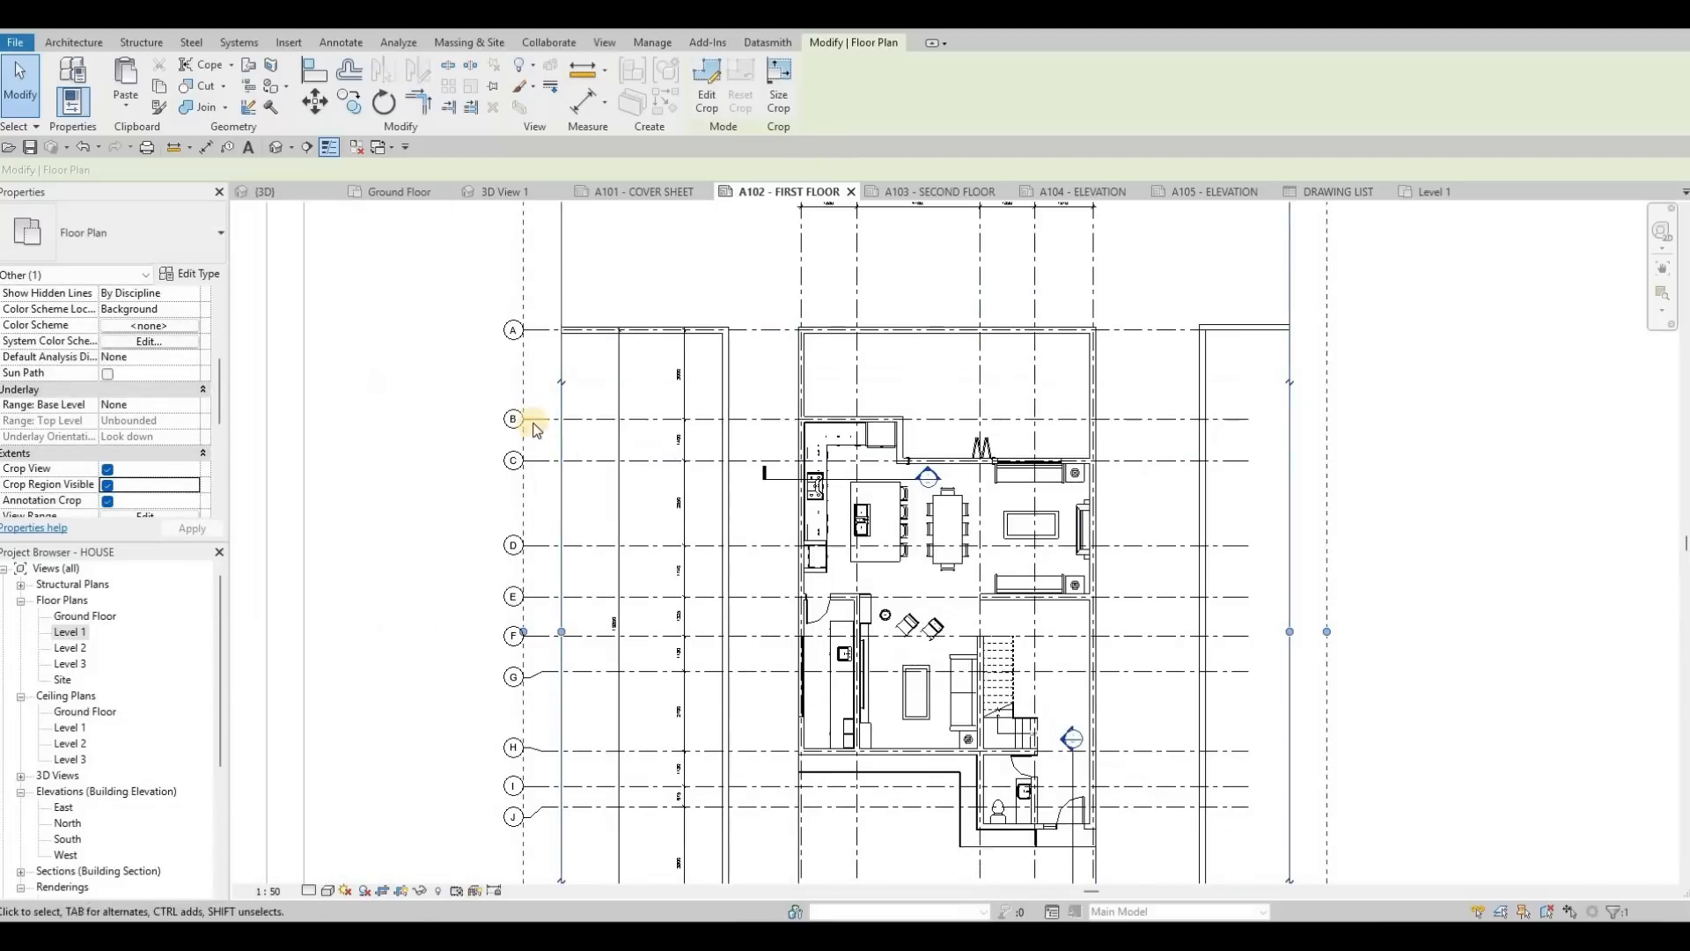
pyautogui.scroll(-2, 537, 400)
pyautogui.moveTo(760, 797); pyautogui.dragTo(768, 773, button='middle')
pyautogui.moveTo(773, 773); pyautogui.dragTo(774, 701)
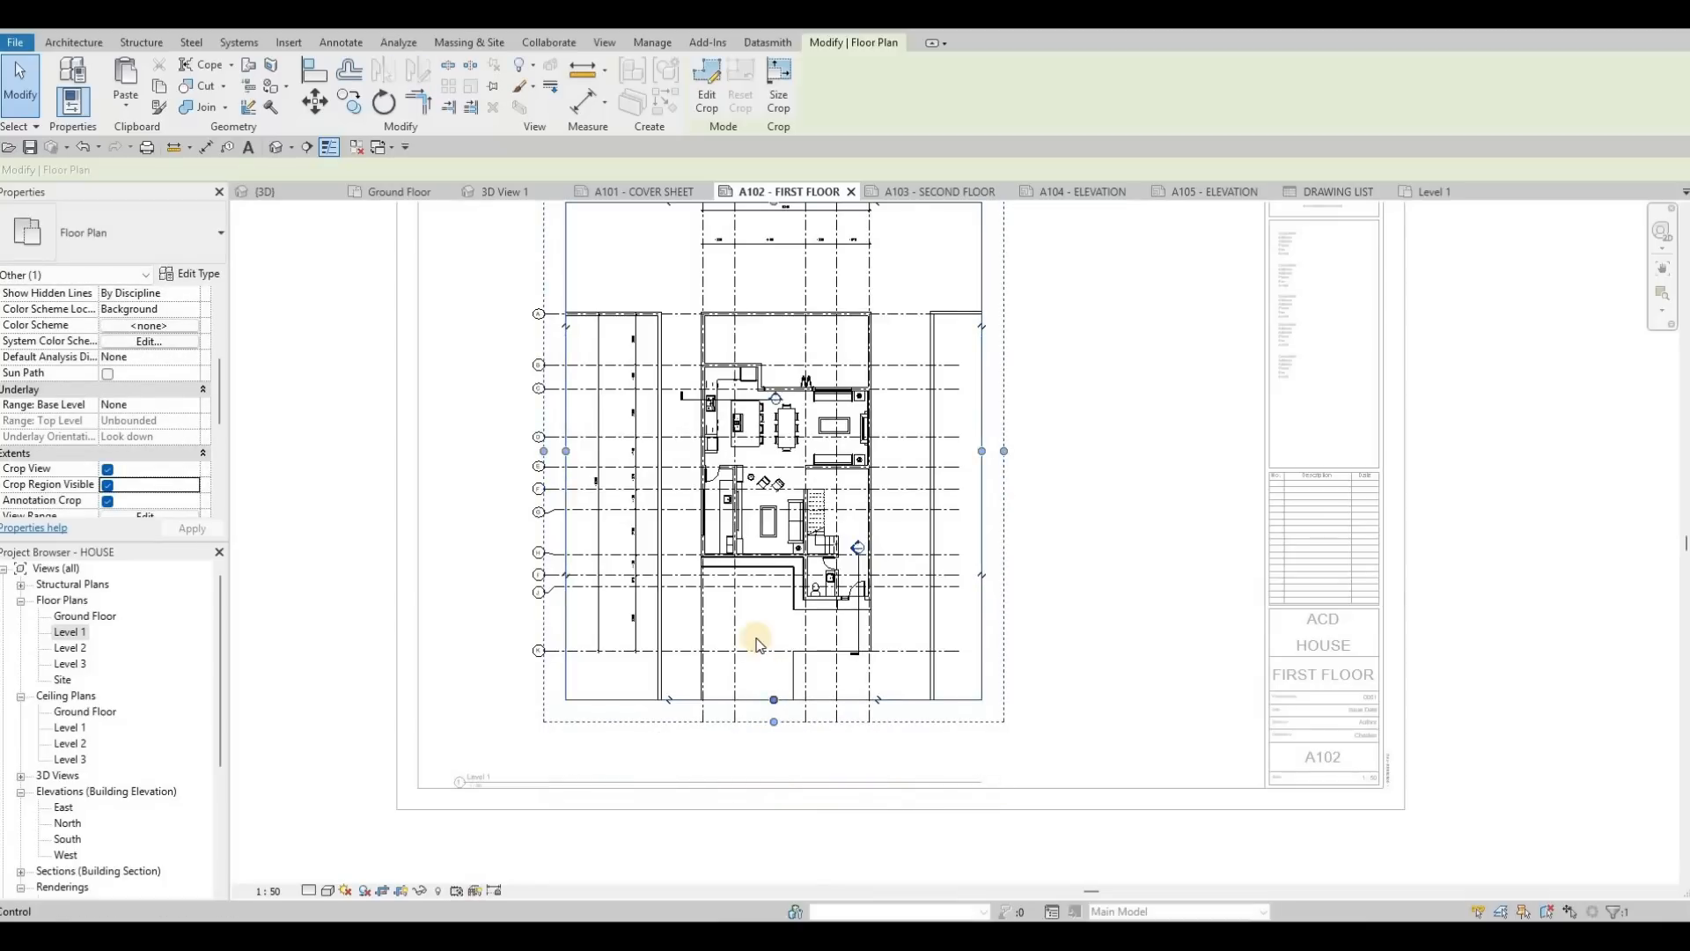
pyautogui.scroll(-2, 740, 564)
# Deactivate the Level 1 view and move its viewport toward the upper-left corner of the A102 sheet border.
pyautogui.doubleClick(398, 574)
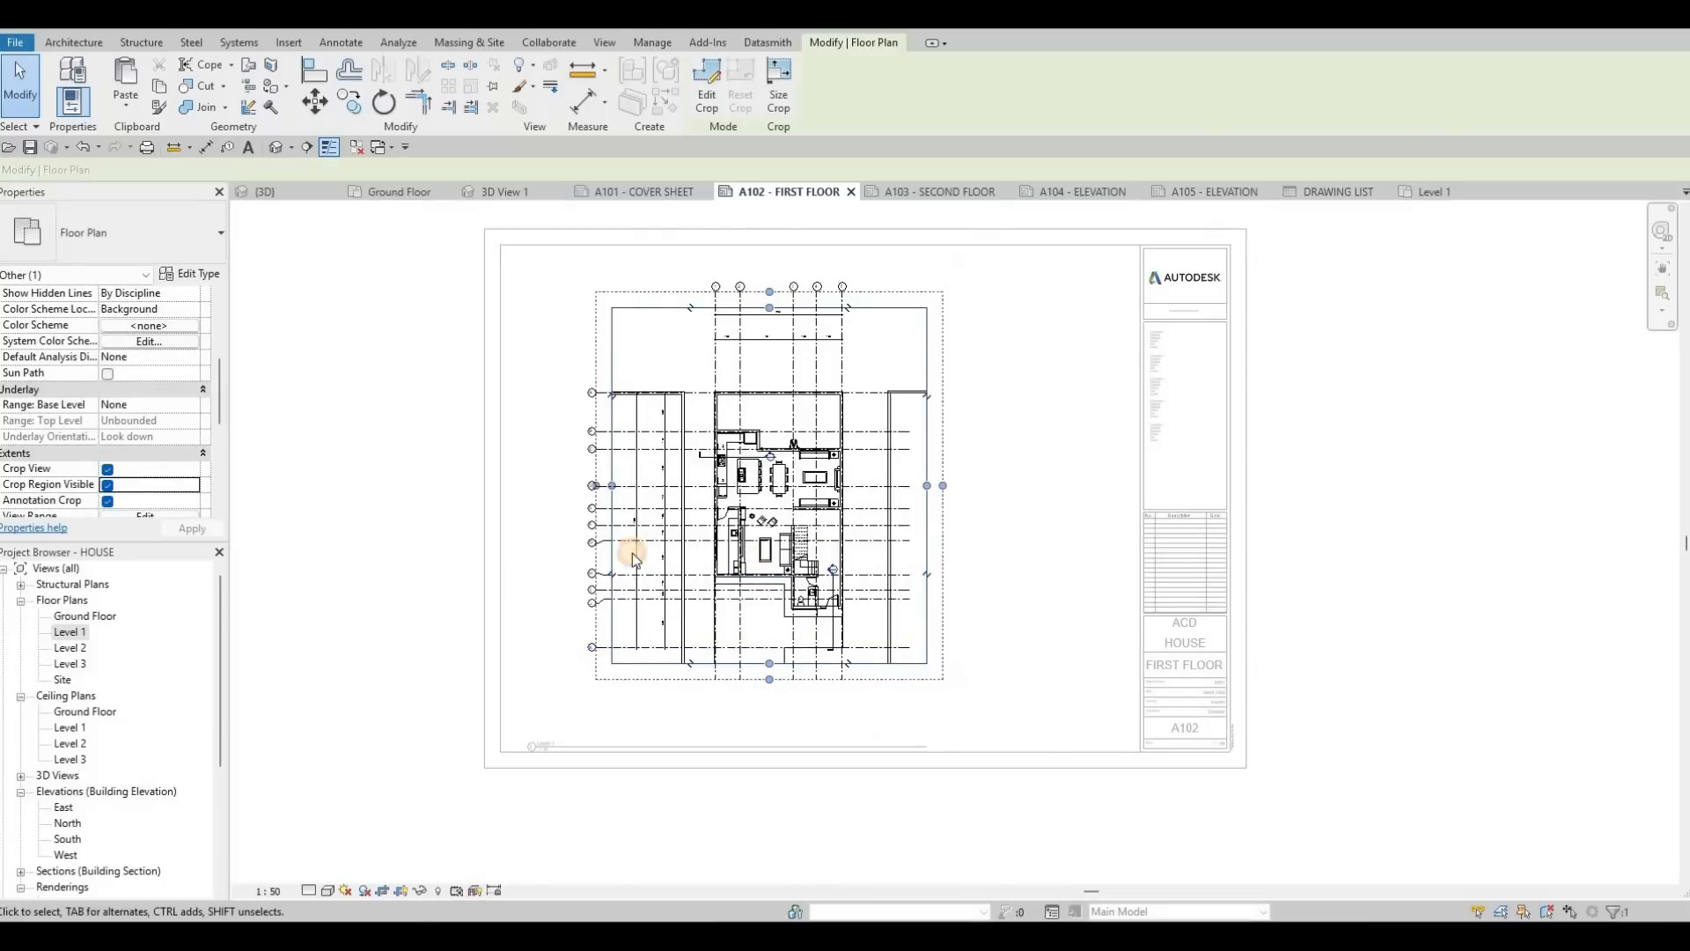
pyautogui.click(732, 522)
pyautogui.moveTo(731, 522); pyautogui.dragTo(673, 488)
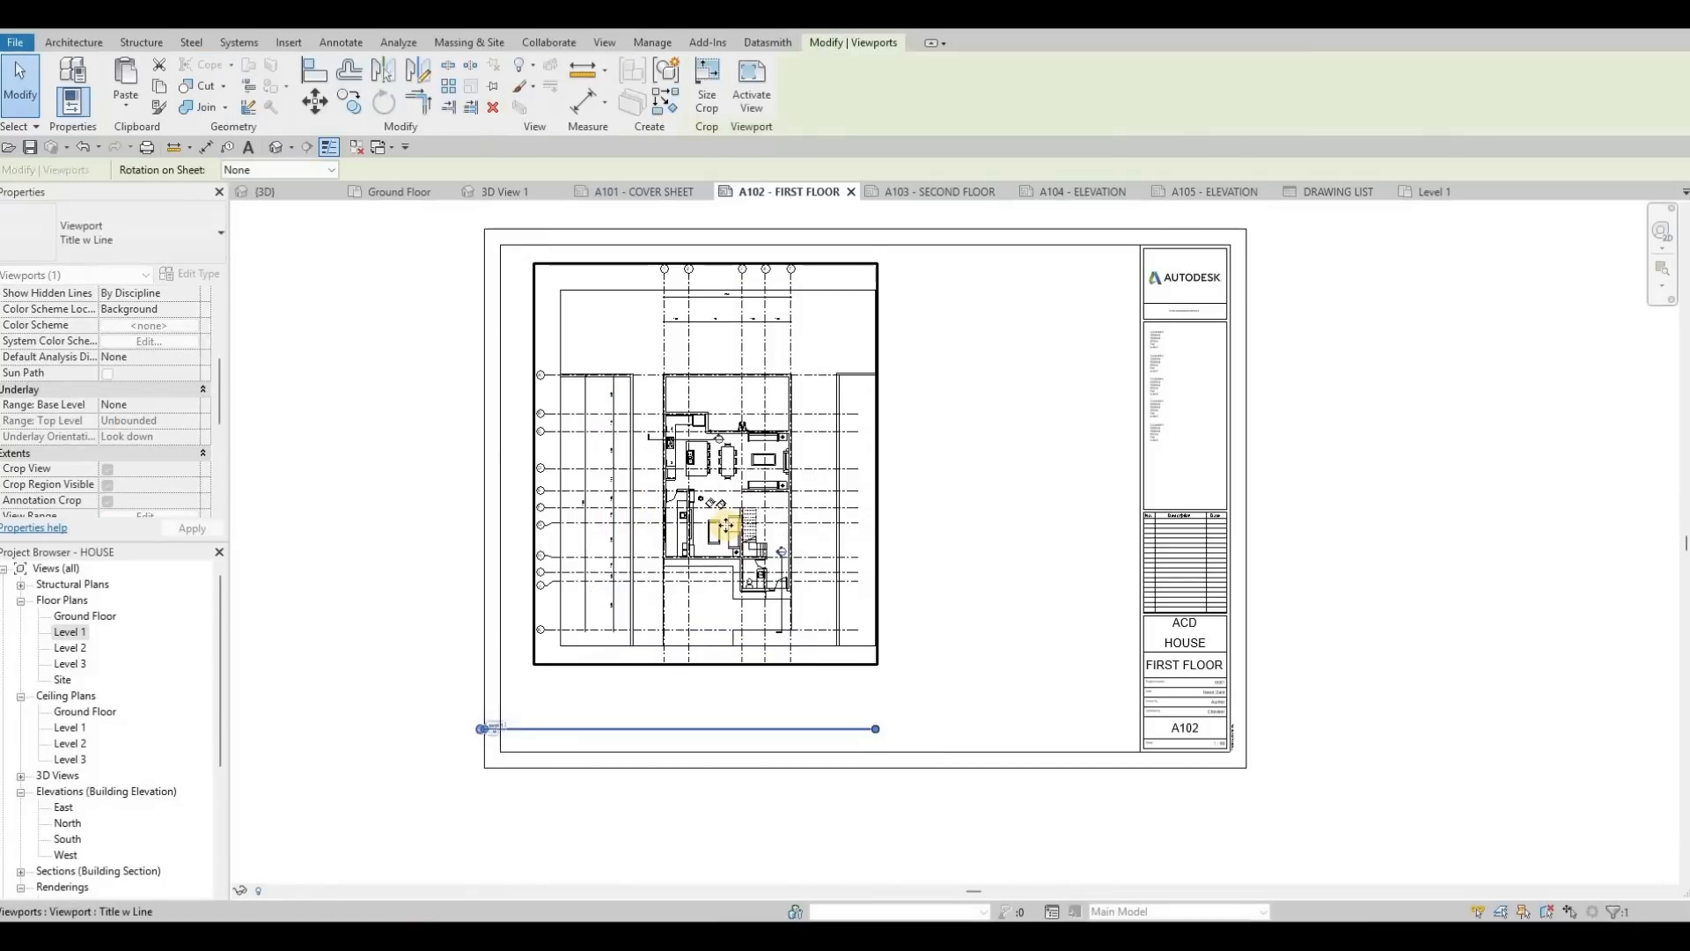
pyautogui.press('Escape')
pyautogui.press('Escape')
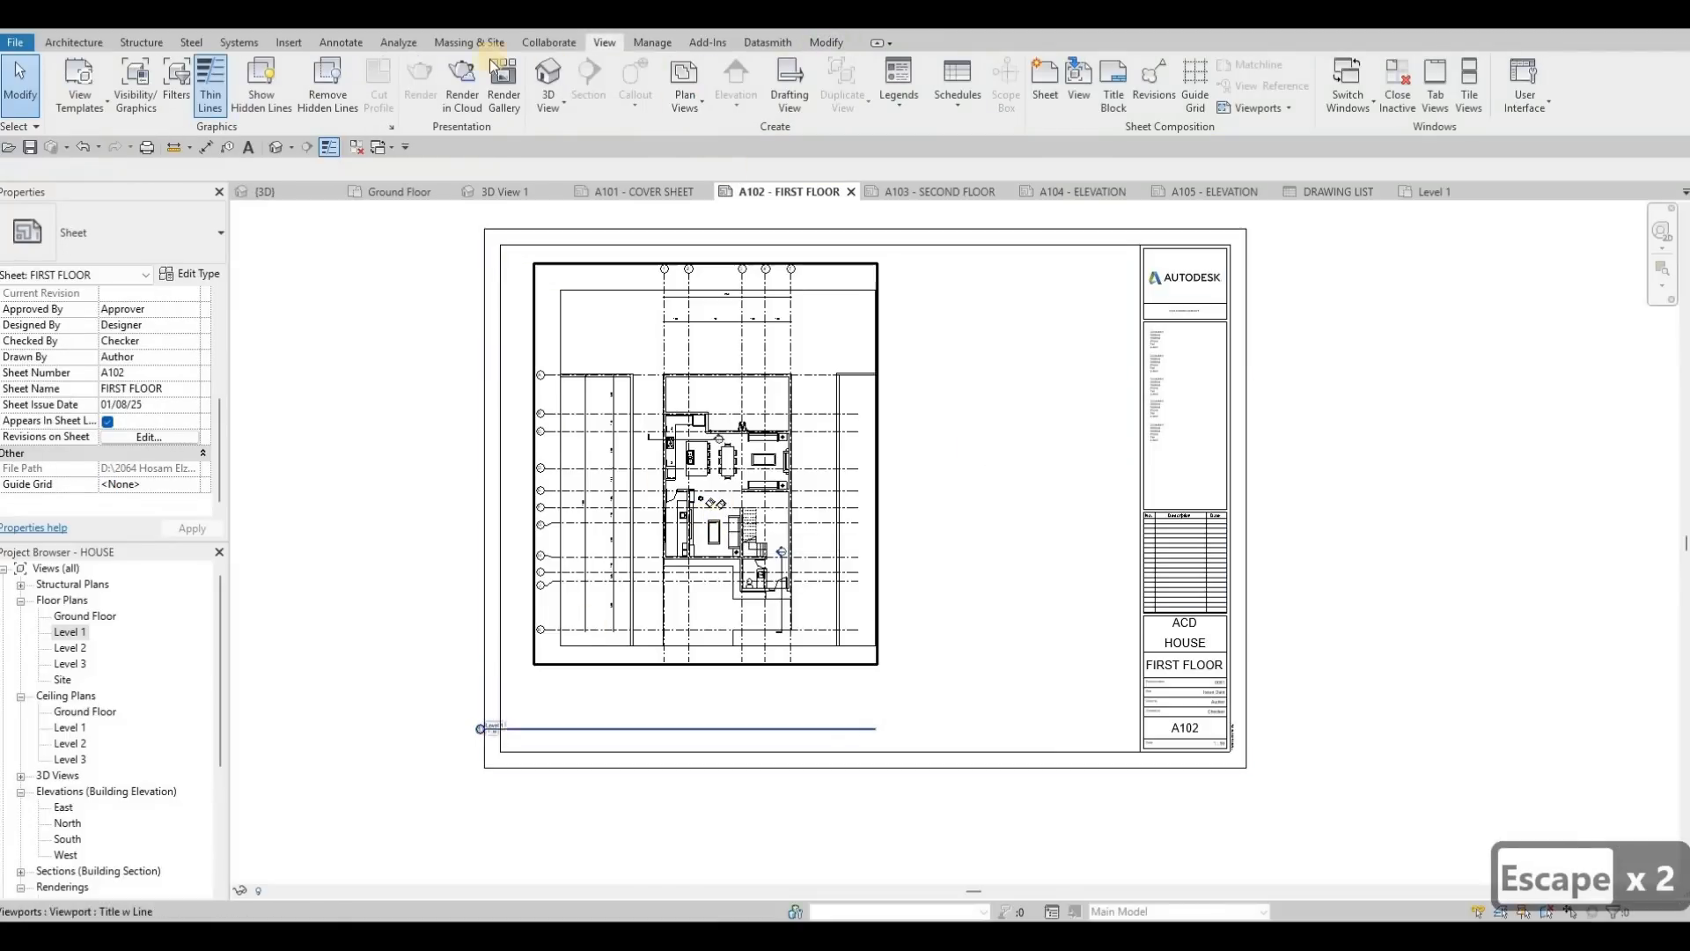
# Draw thin detail lines 10 mm across and 10 mm down from the sheet border's inner upper-left corner as an offset guide.
pyautogui.click(343, 42)
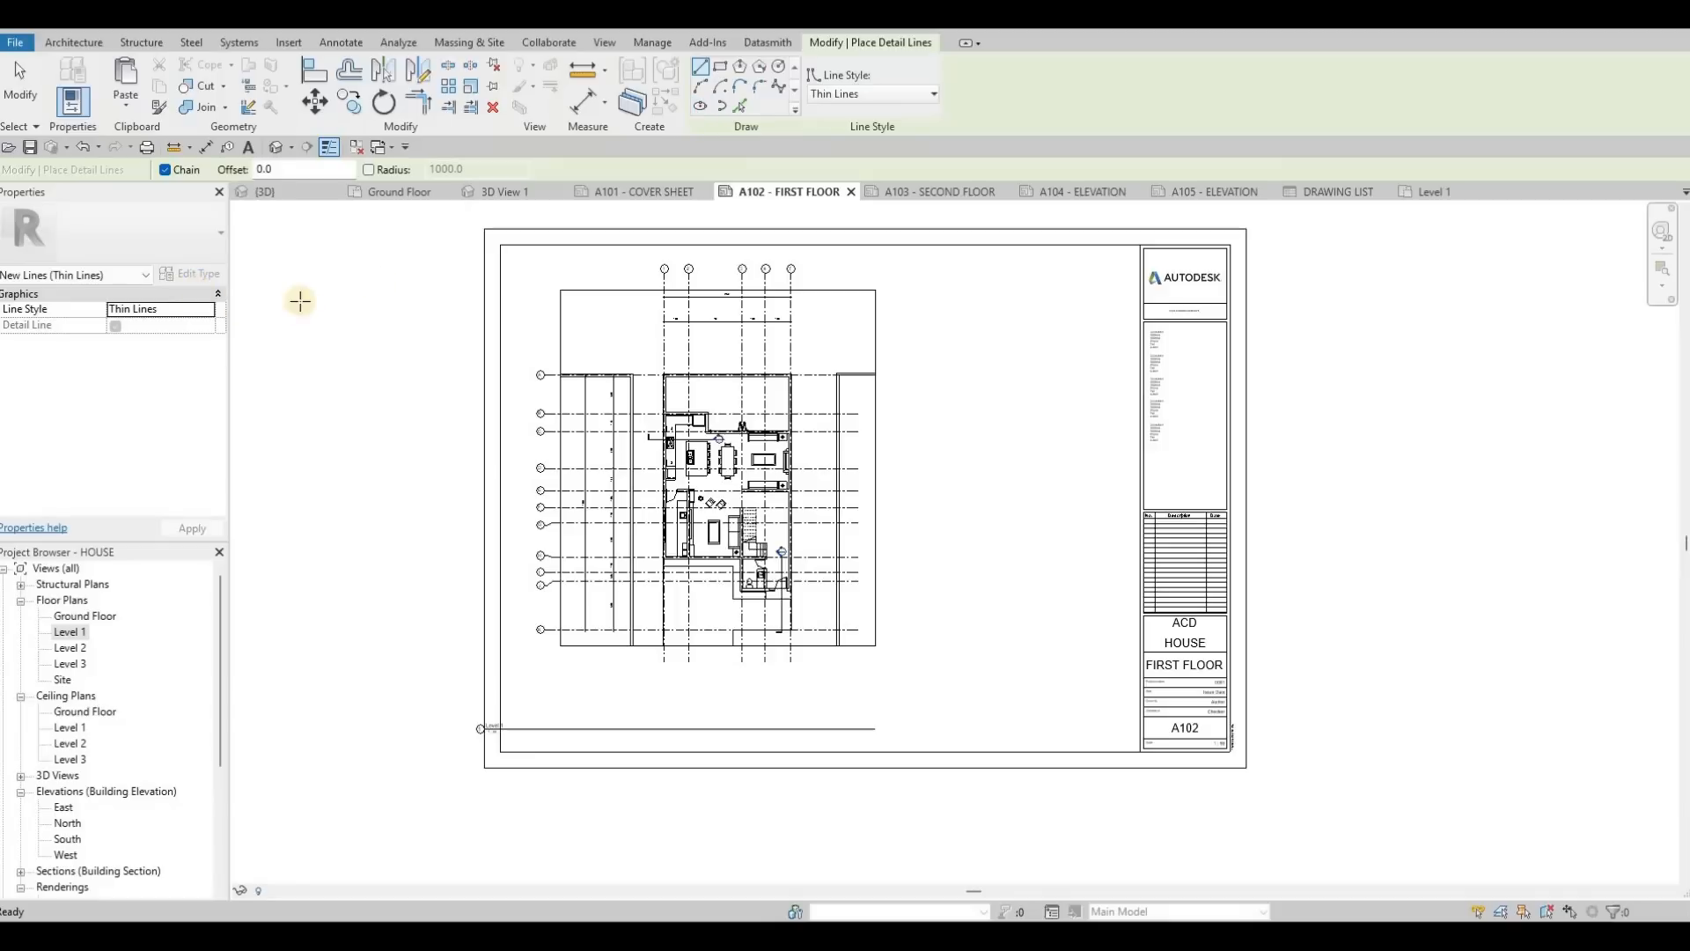
pyautogui.scroll(3, 584, 249)
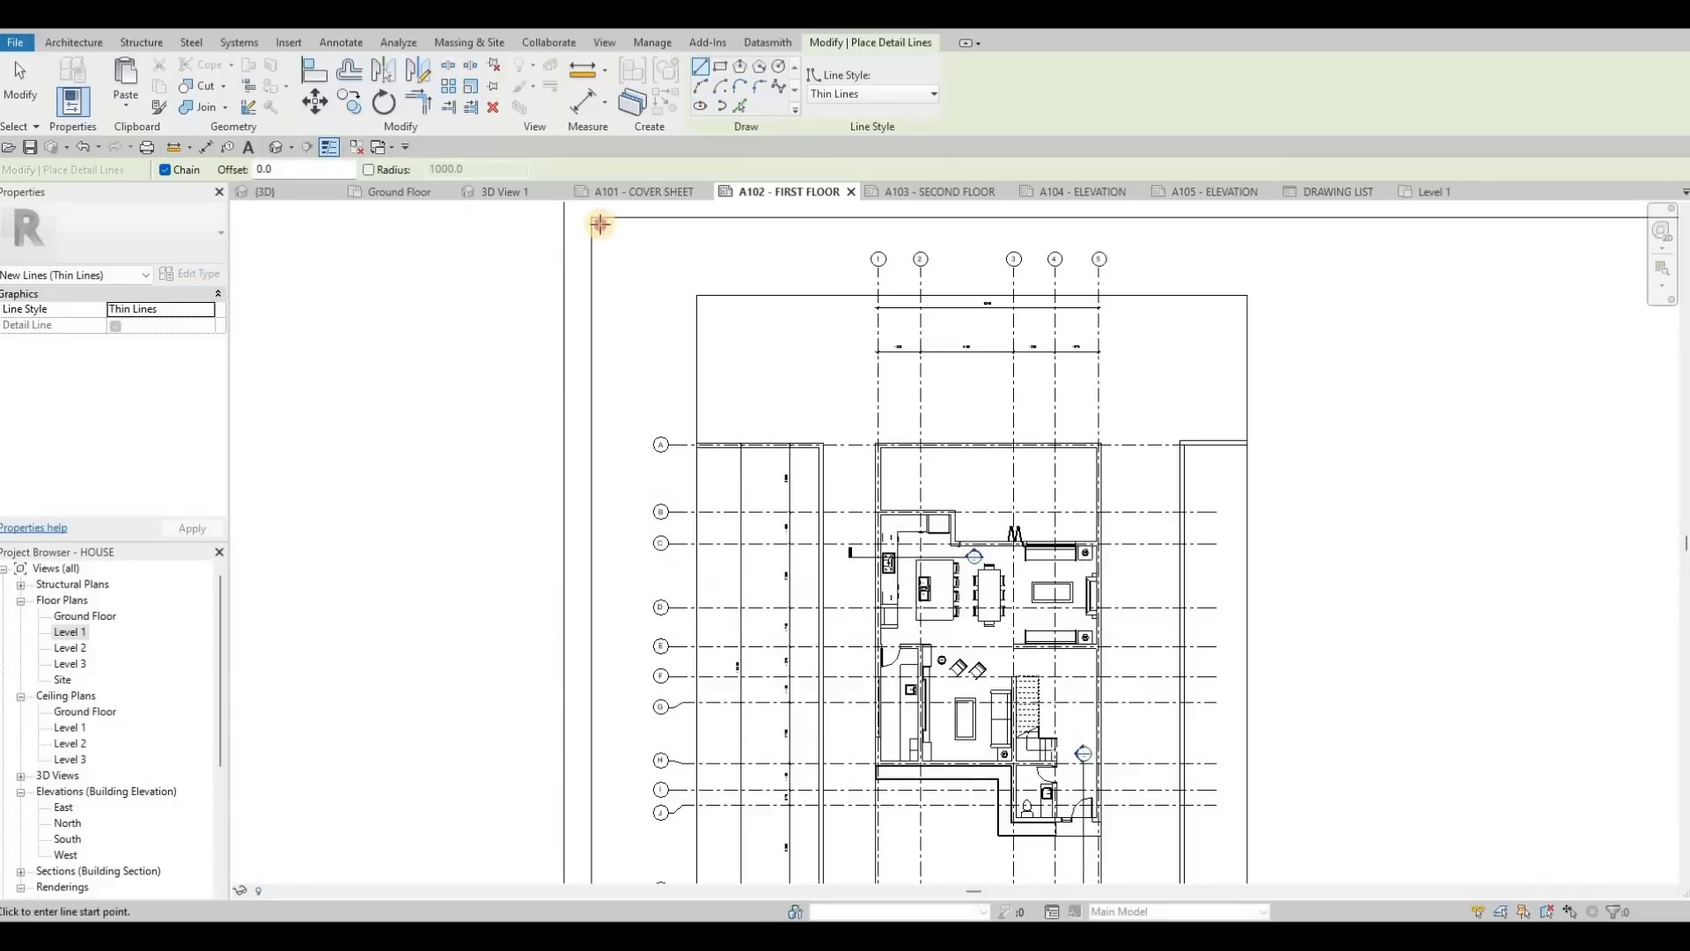
pyautogui.click(600, 225)
pyautogui.moveTo(612, 218); pyautogui.dragTo(604, 285, button='middle')
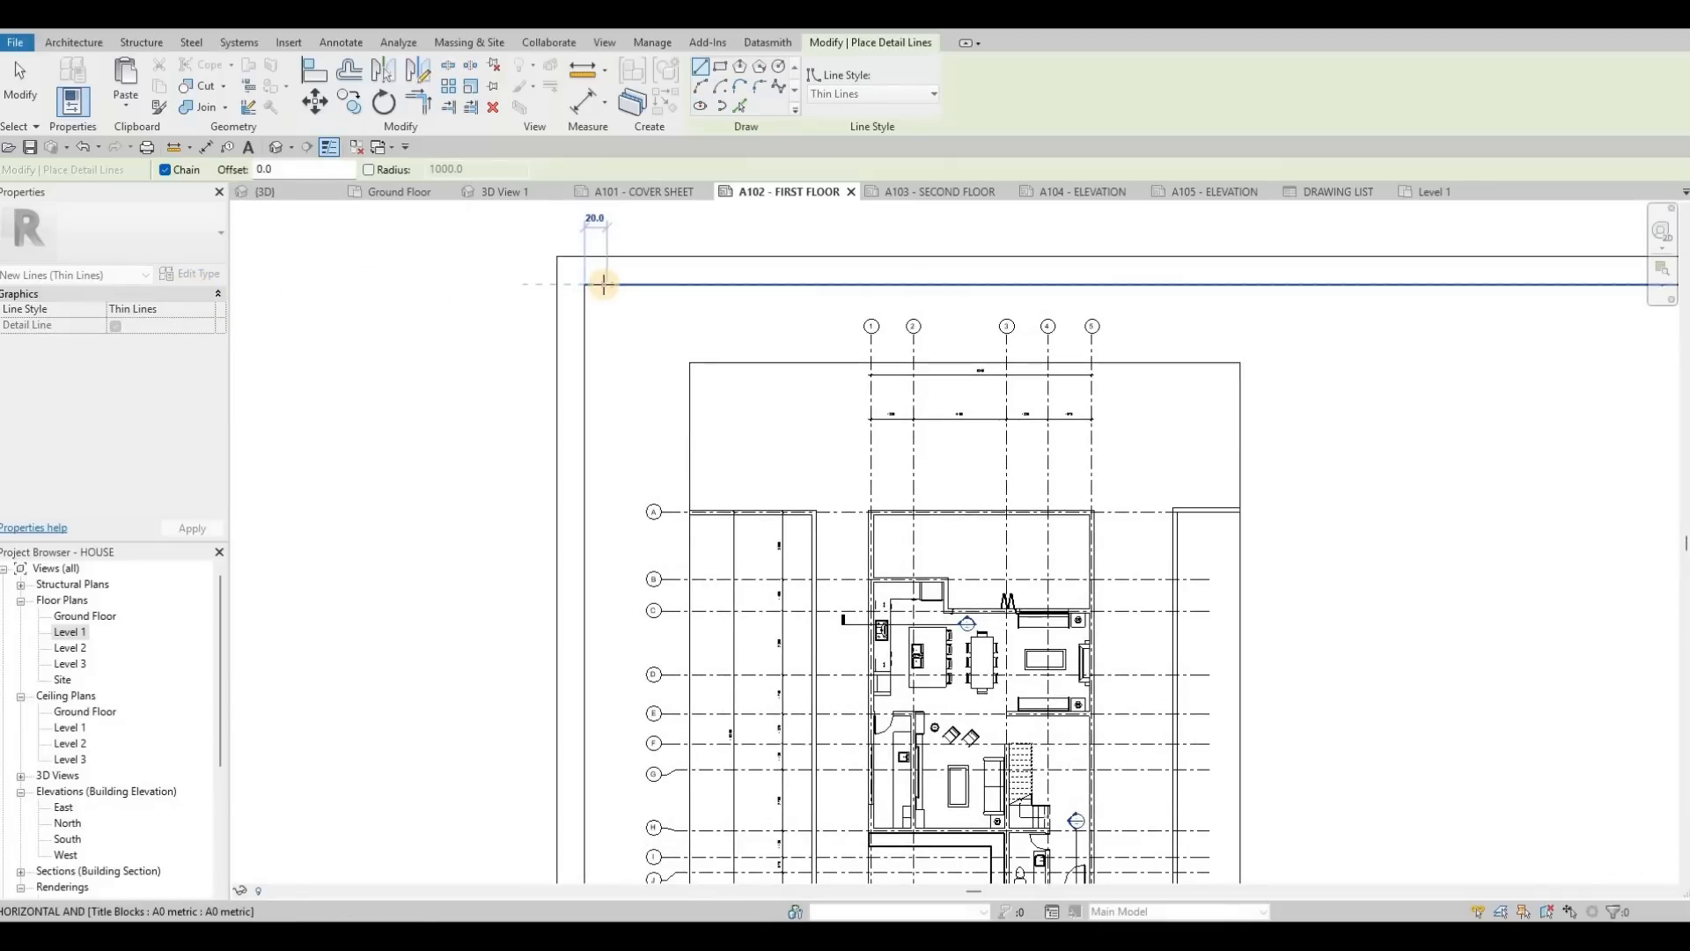
pyautogui.write('10')
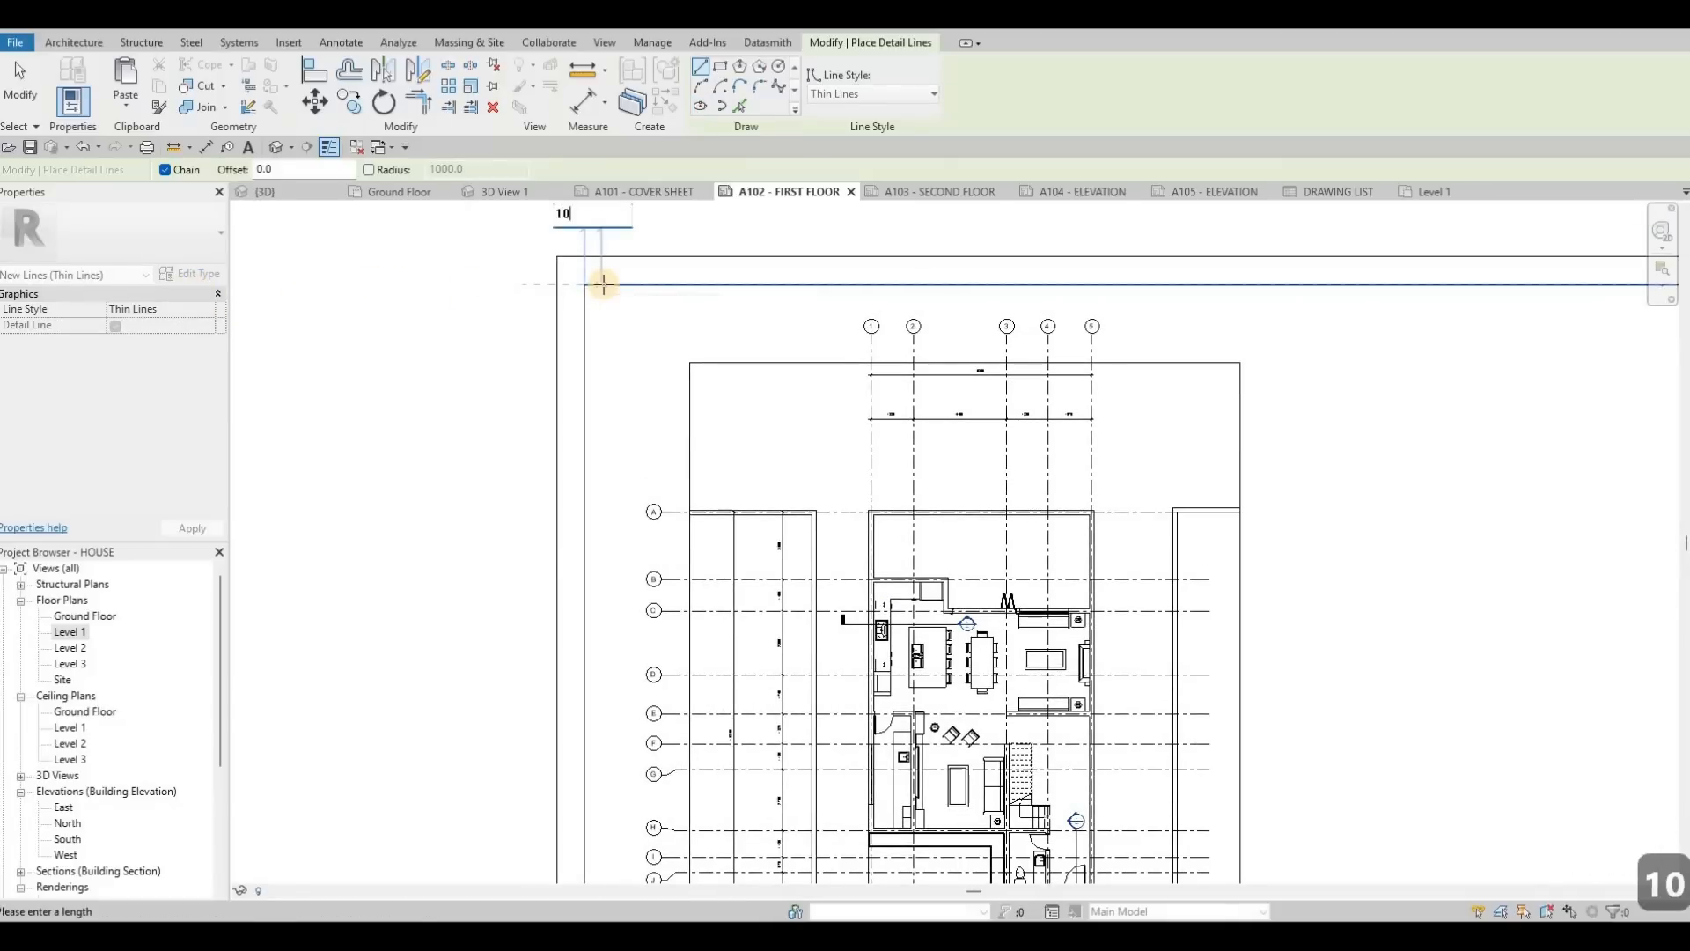
pyautogui.press('Return')
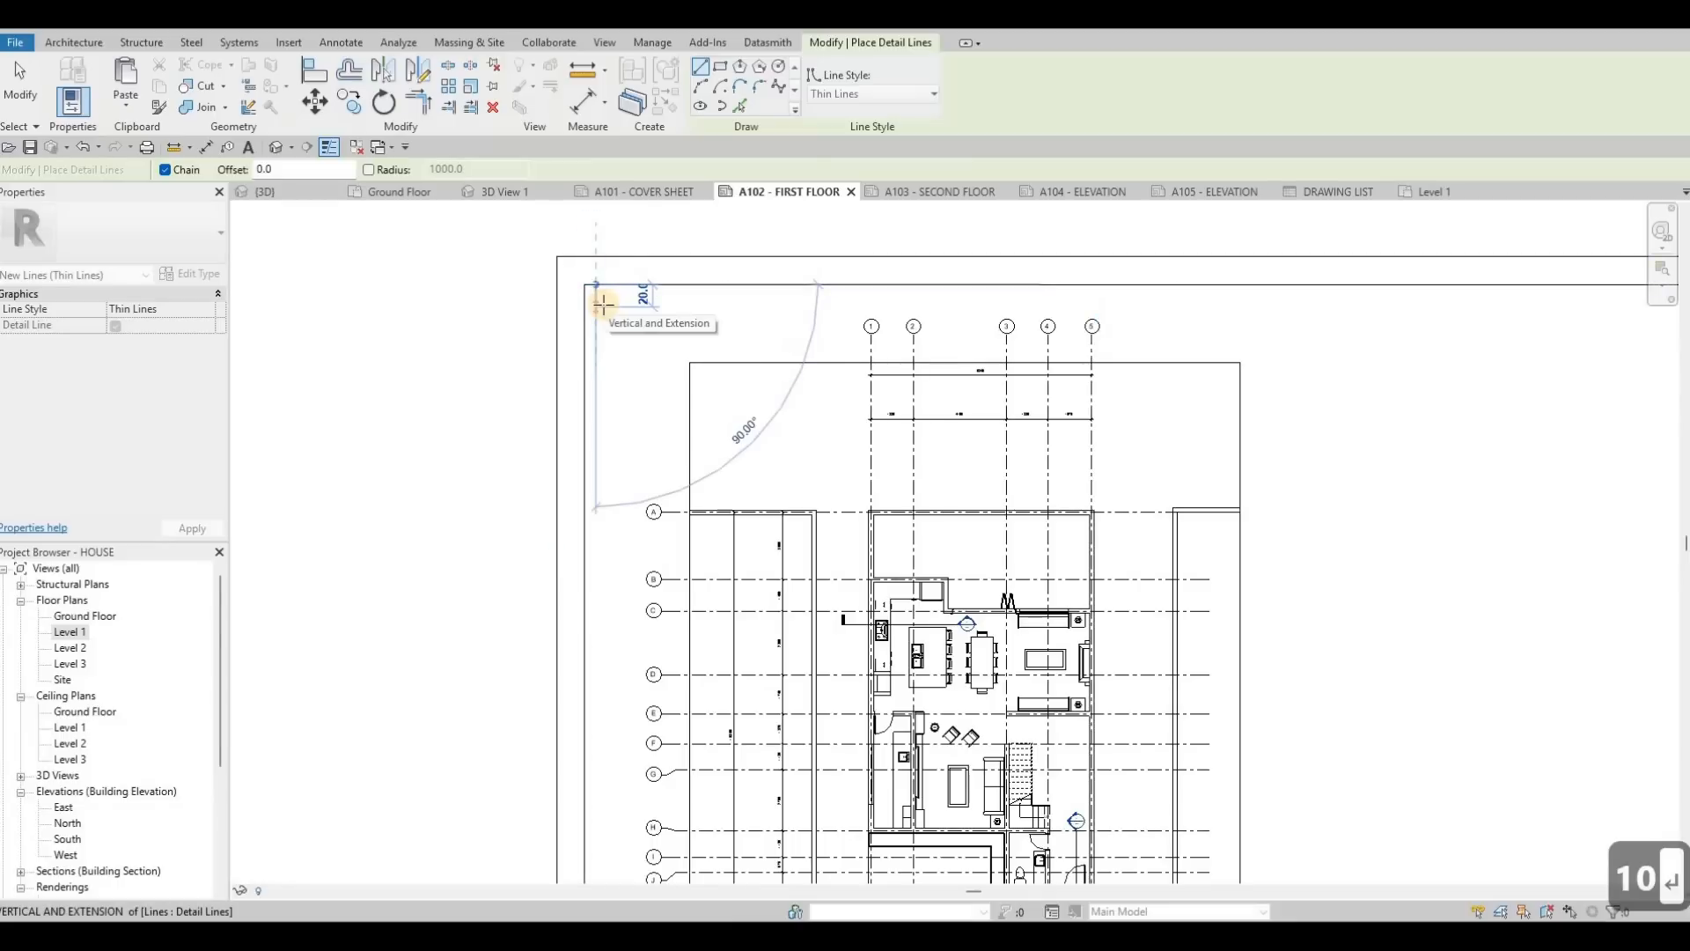
pyautogui.press('Escape')
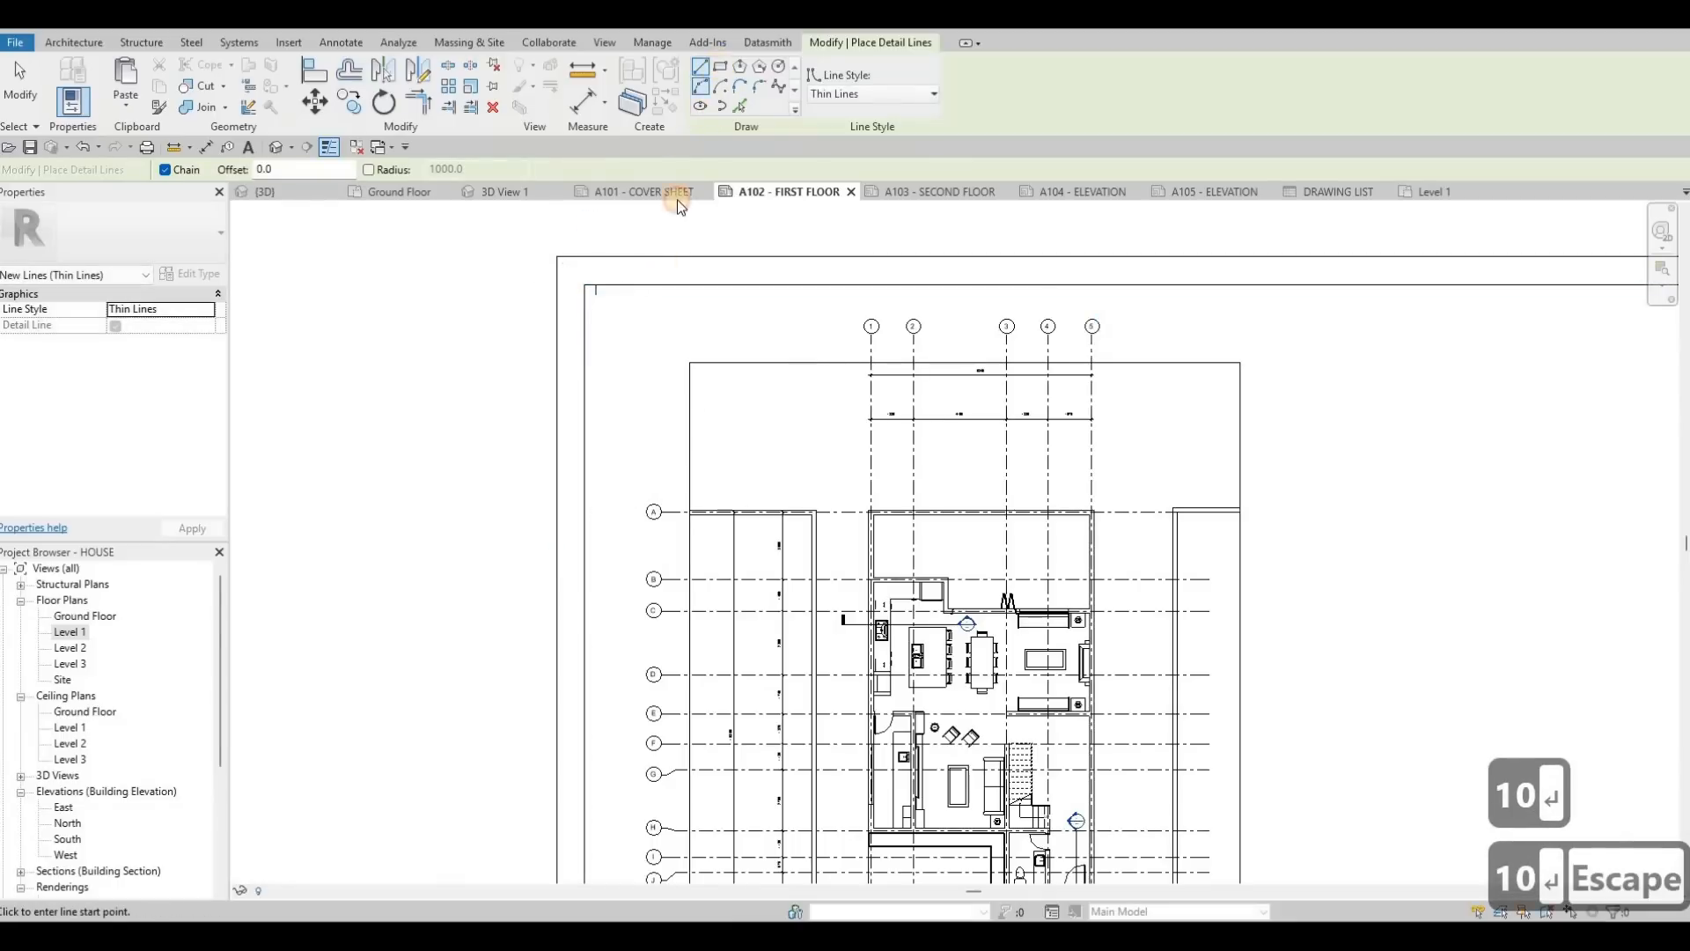
# Draw a thin detail-line rectangle about 640 mm high around the Level 1 plan, starting from the lower end of the guide line.
pyautogui.click(606, 297)
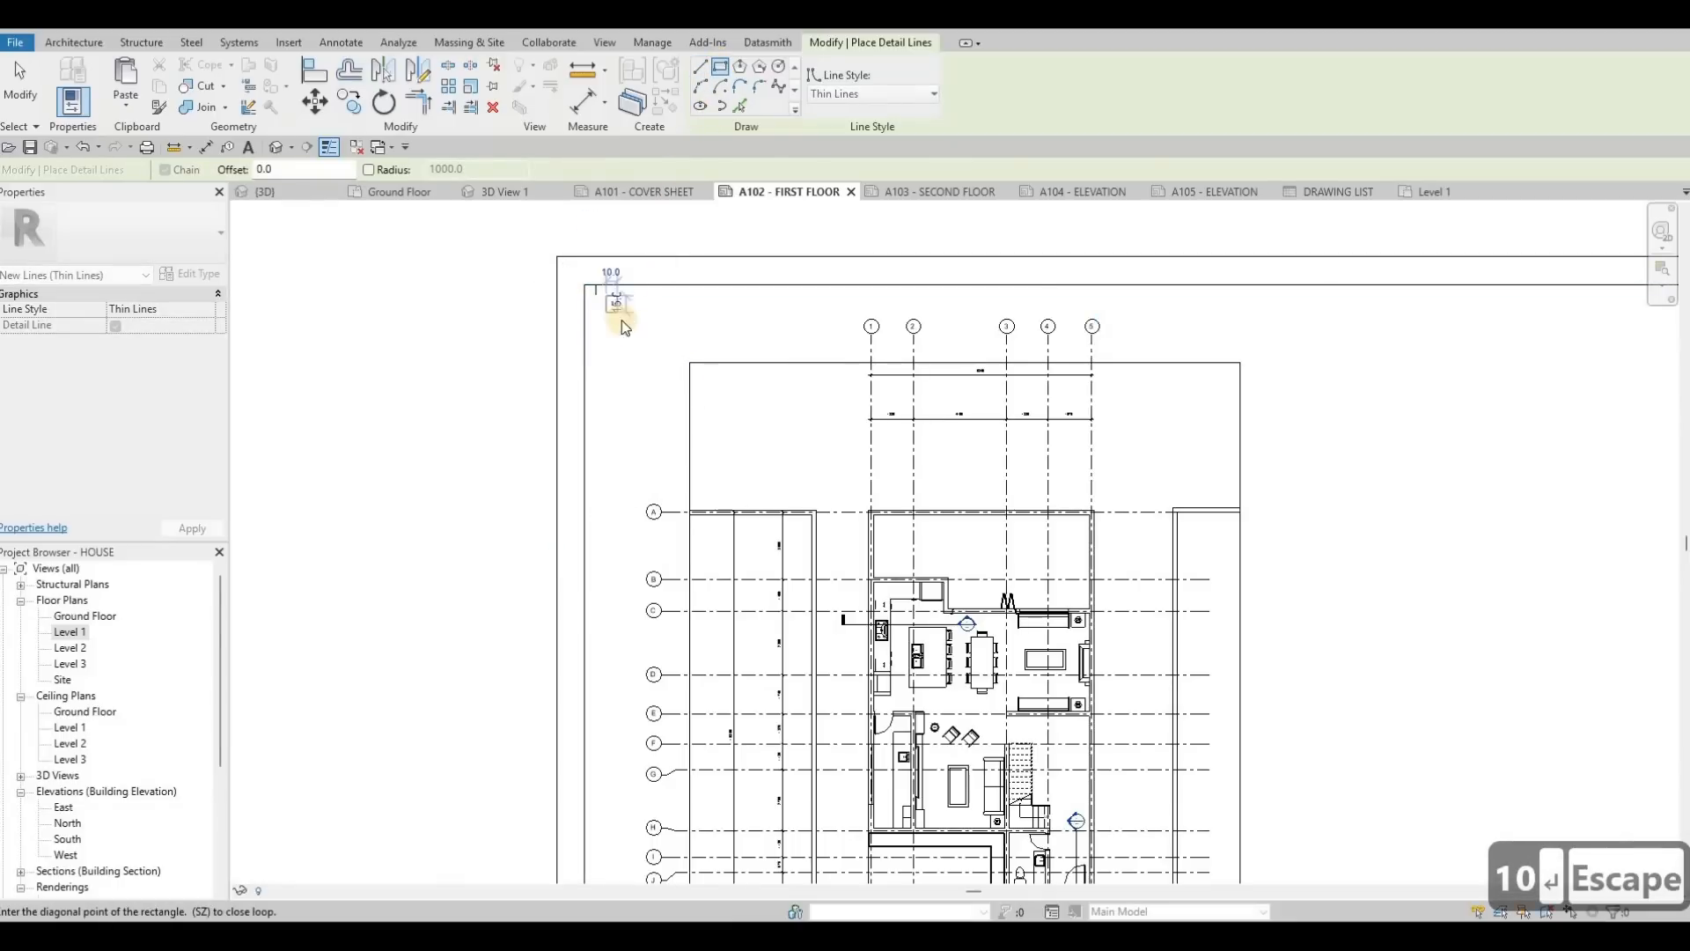
pyautogui.press('Escape')
pyautogui.click(596, 296)
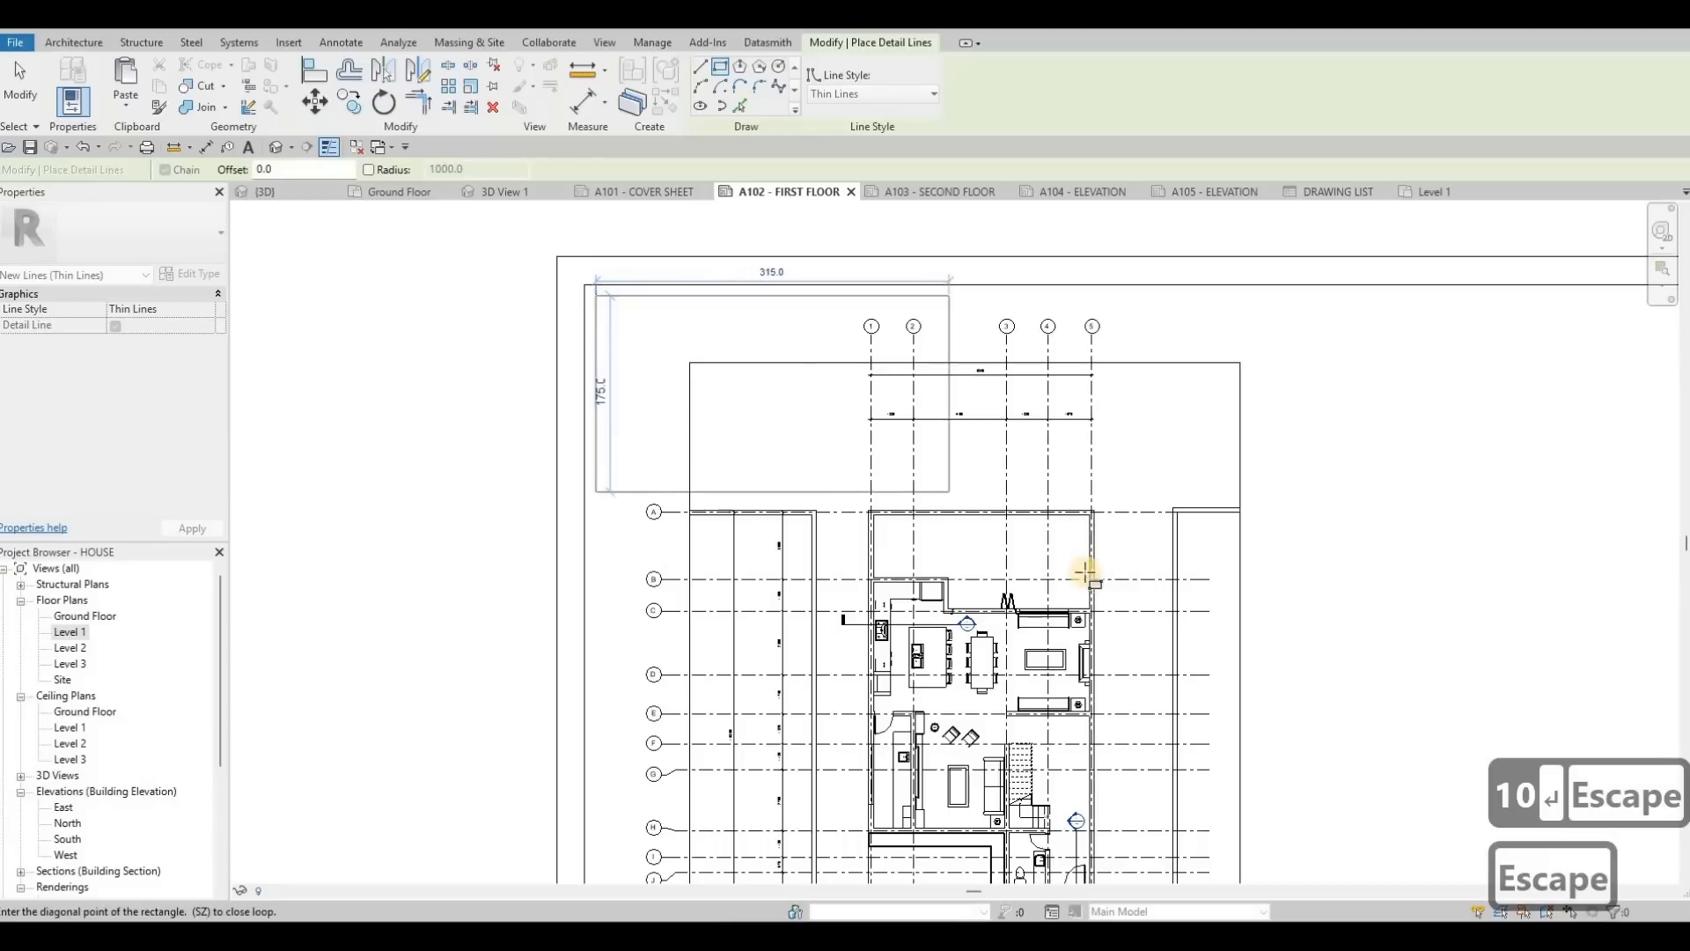
pyautogui.scroll(-2, 1127, 672)
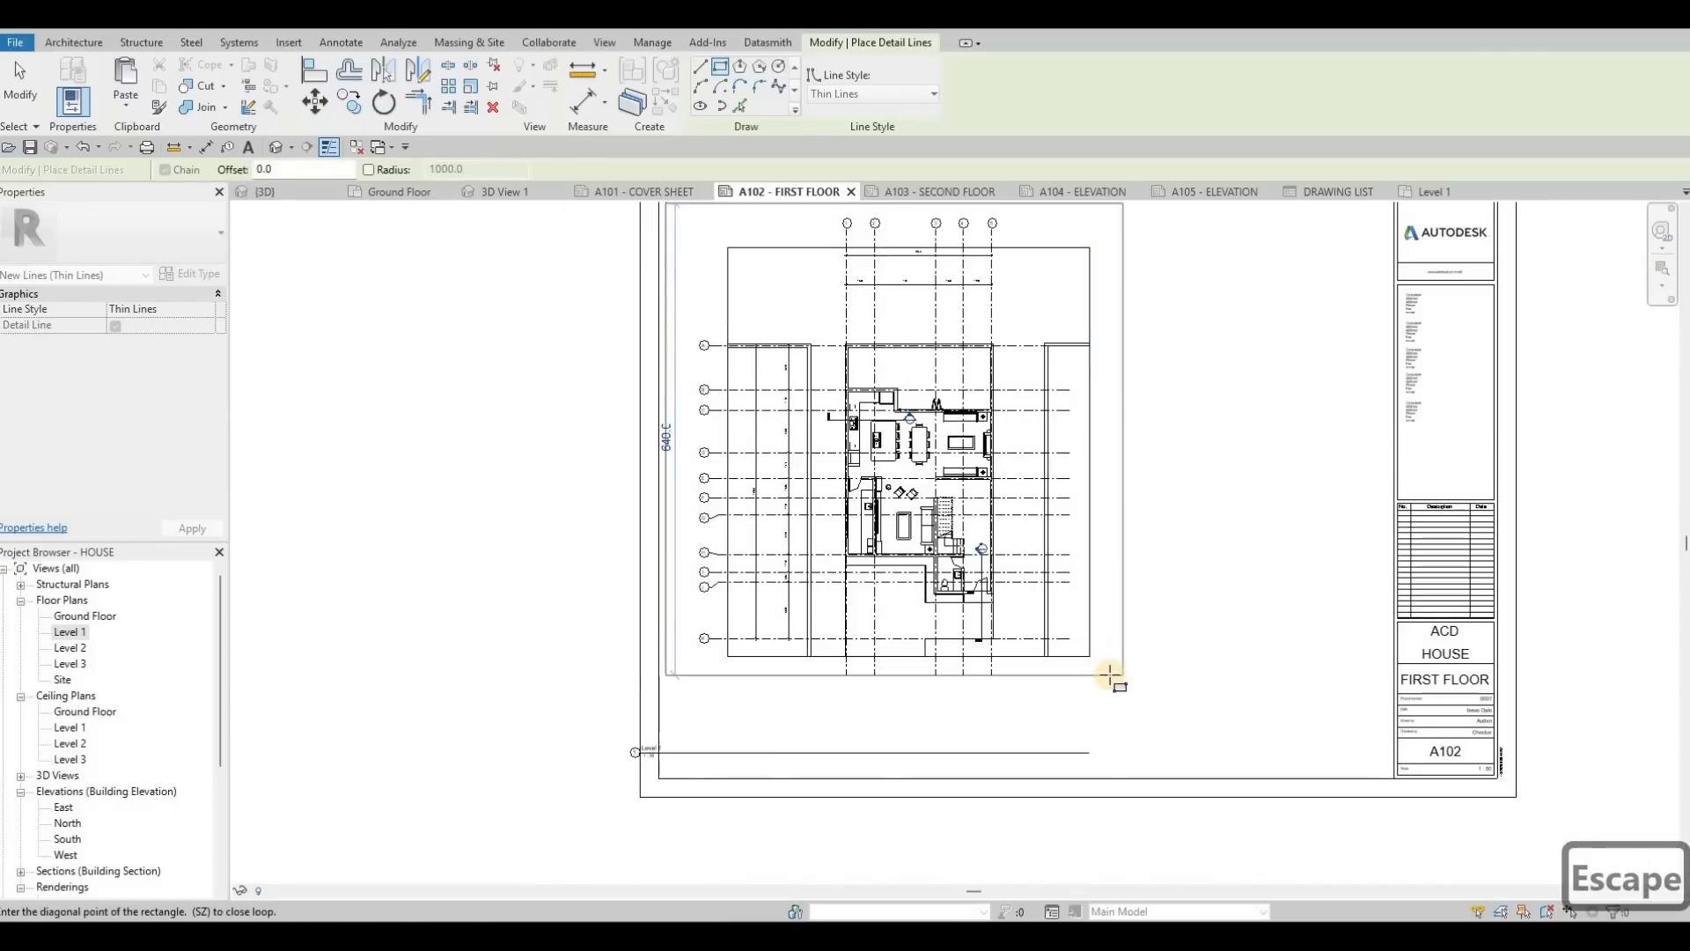
pyautogui.click(1109, 675)
pyautogui.press('Escape')
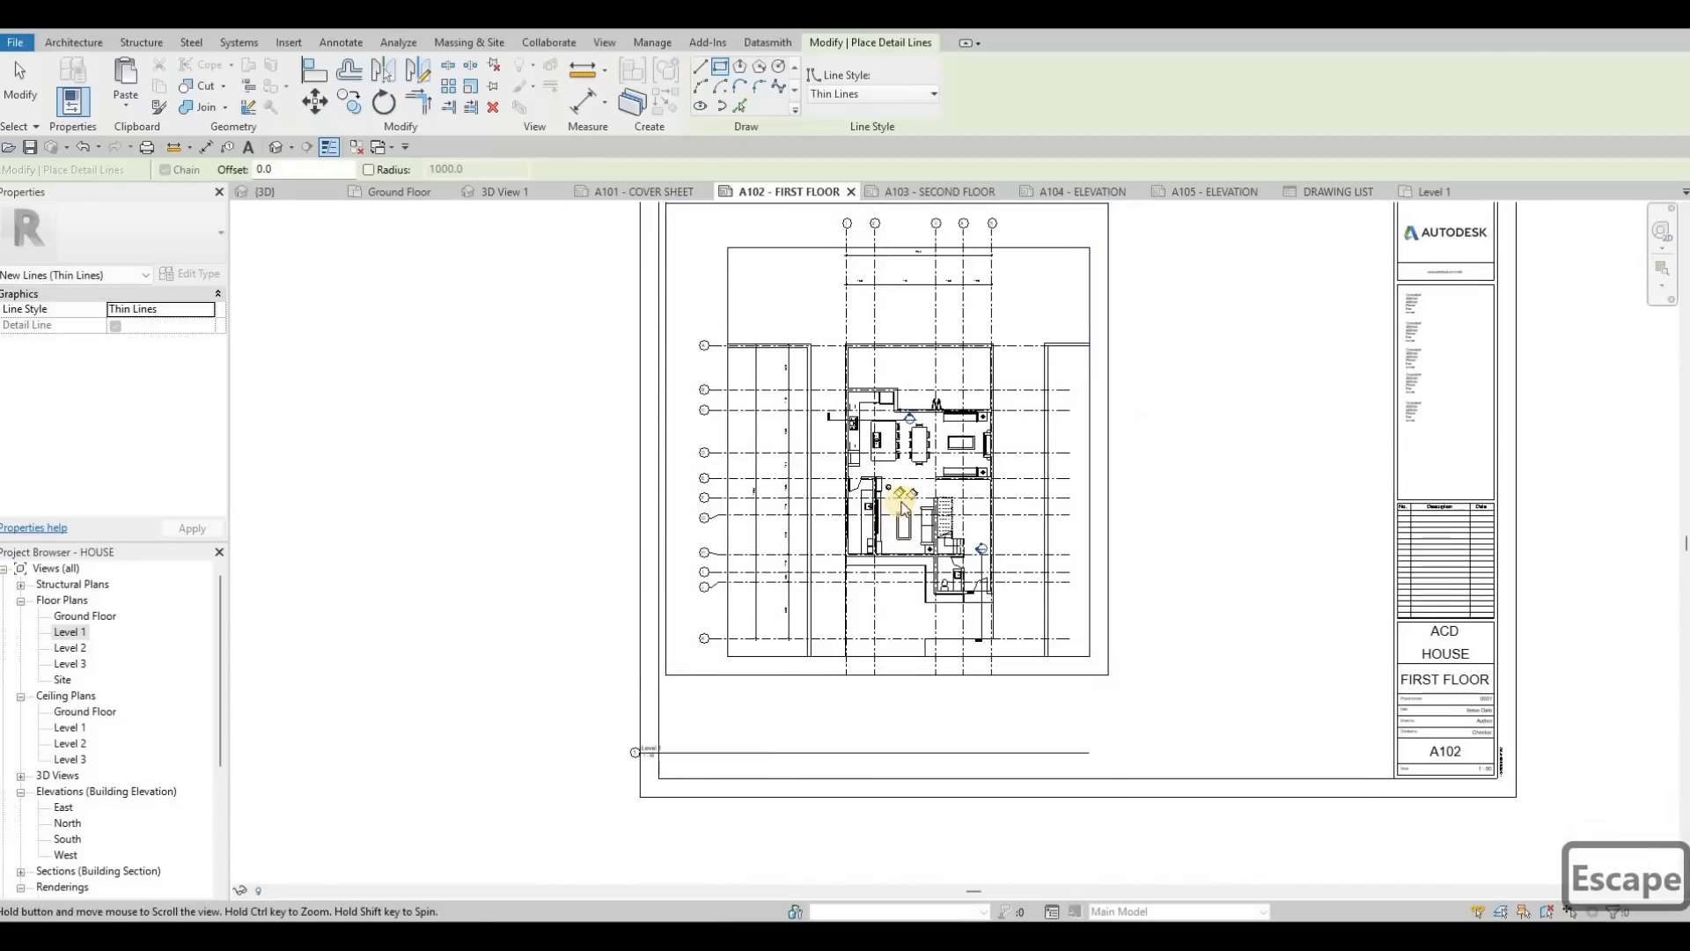
pyautogui.press('Escape')
# Nudge the Level 1 viewport left and slightly up within the detail-line rectangle, then deselect it.
pyautogui.click(904, 506)
pyautogui.press('Left')
pyautogui.press('Left')
pyautogui.press('Left')
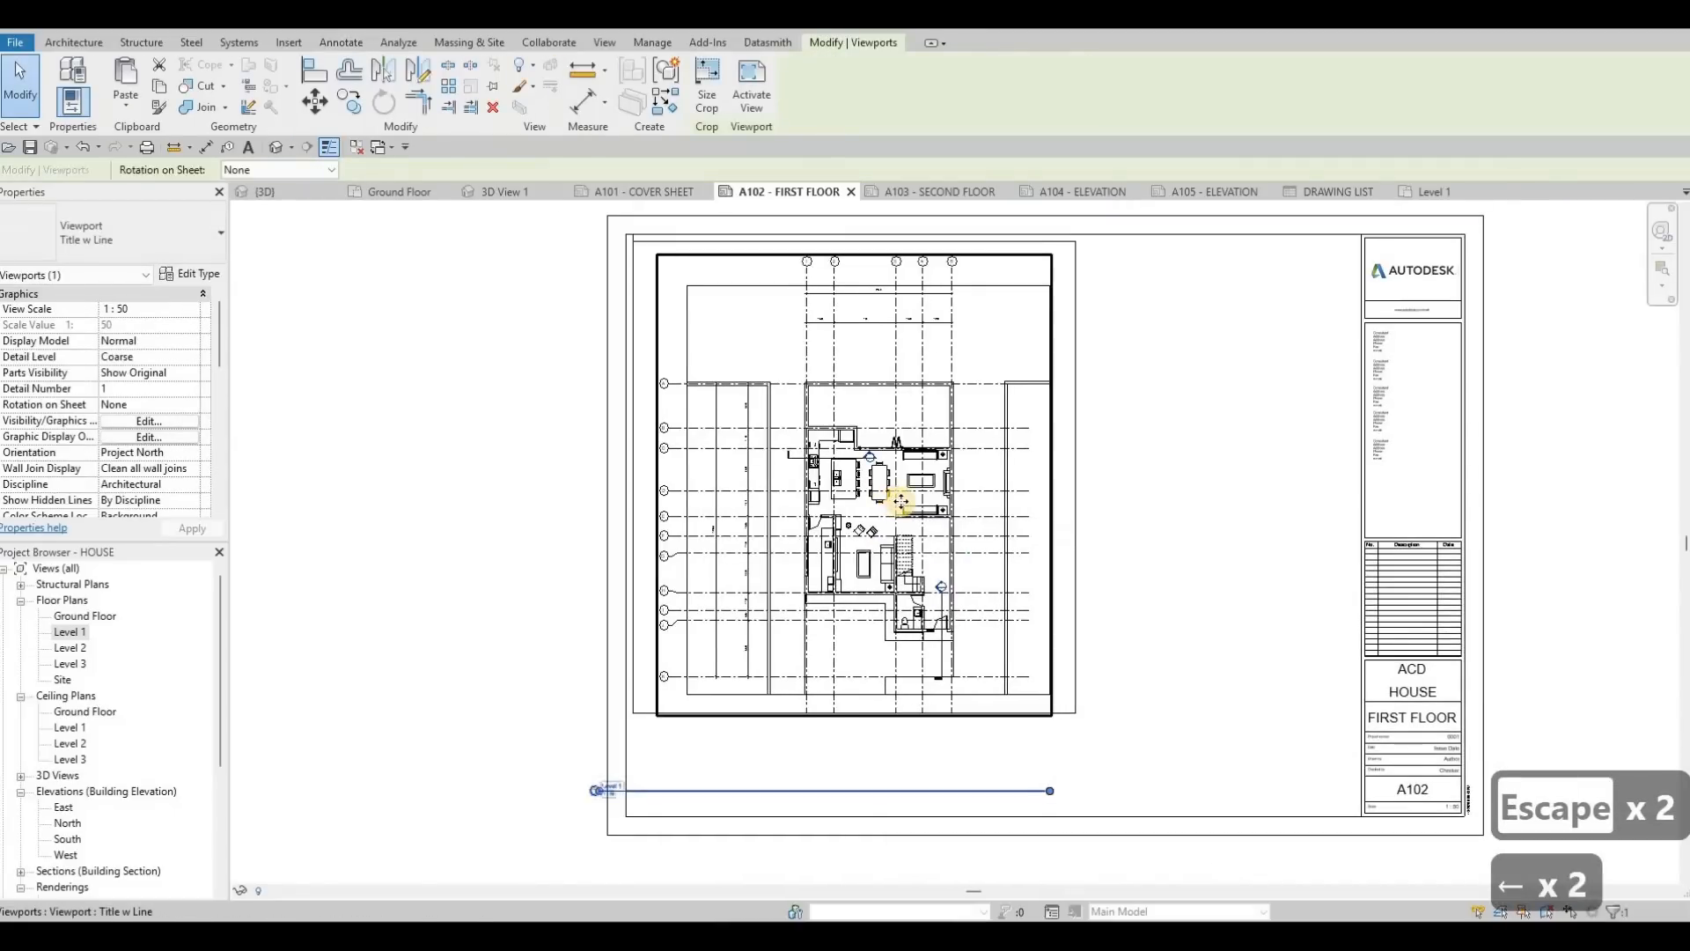
pyautogui.press('Up')
pyautogui.press('Left')
pyautogui.press('Left')
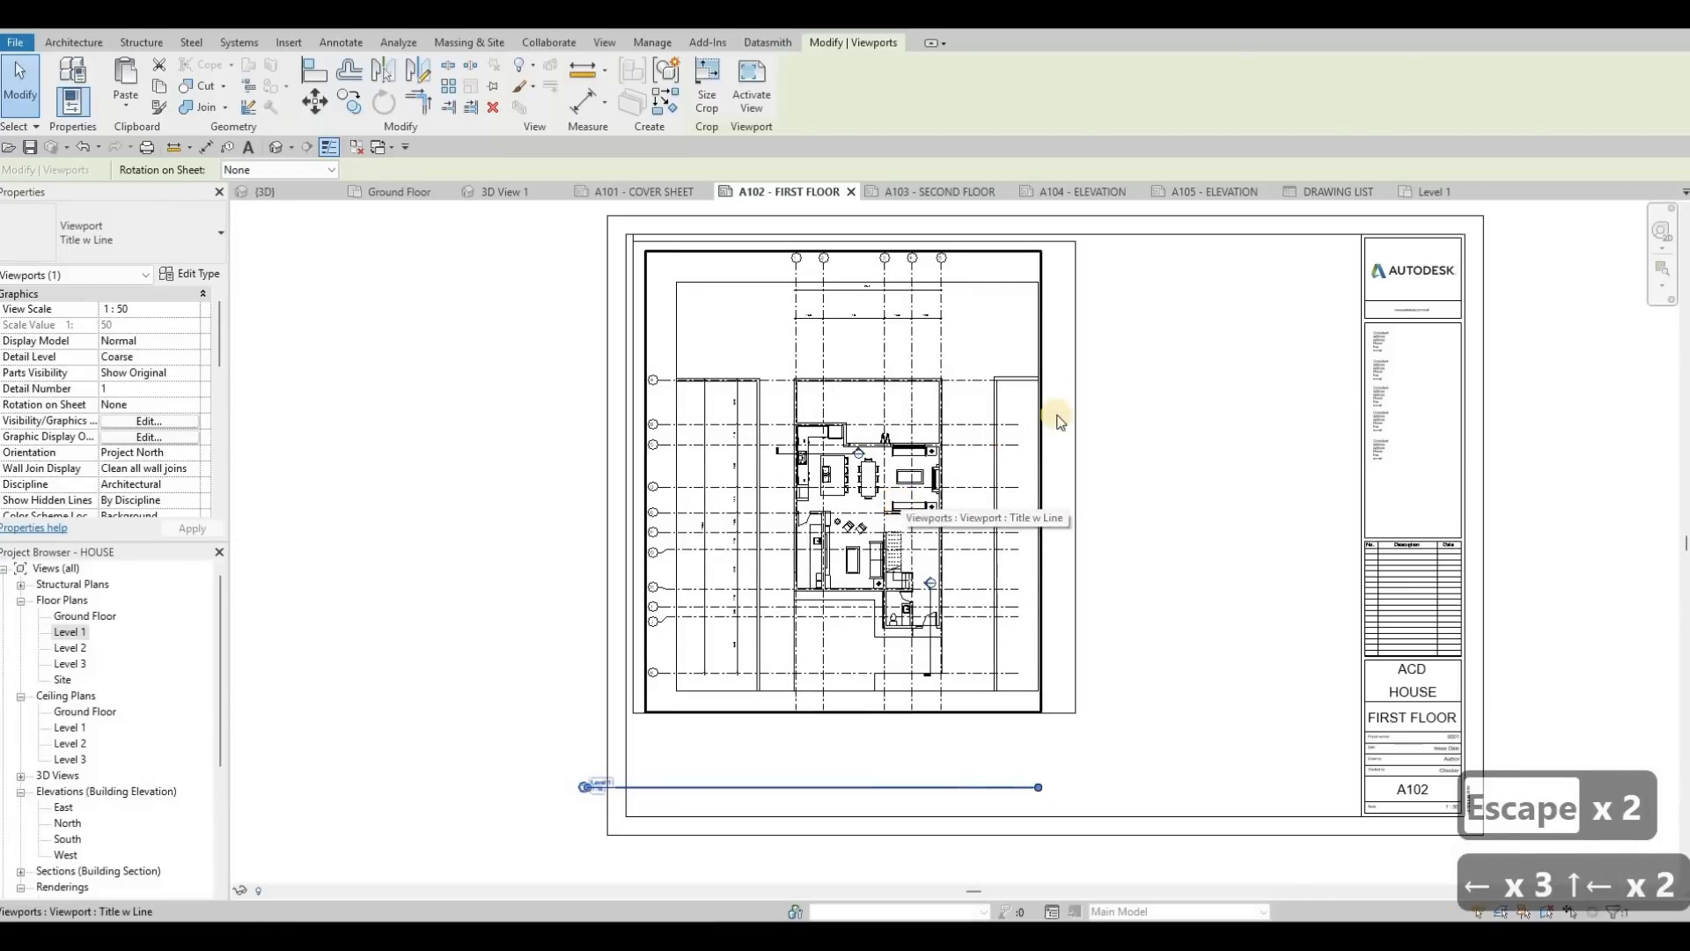
pyautogui.press('Escape')
pyautogui.press('Escape')
# Move the detail-line rectangle's right edge left so the frame sits closer to the Level 1 viewport.
pyautogui.click(1075, 366)
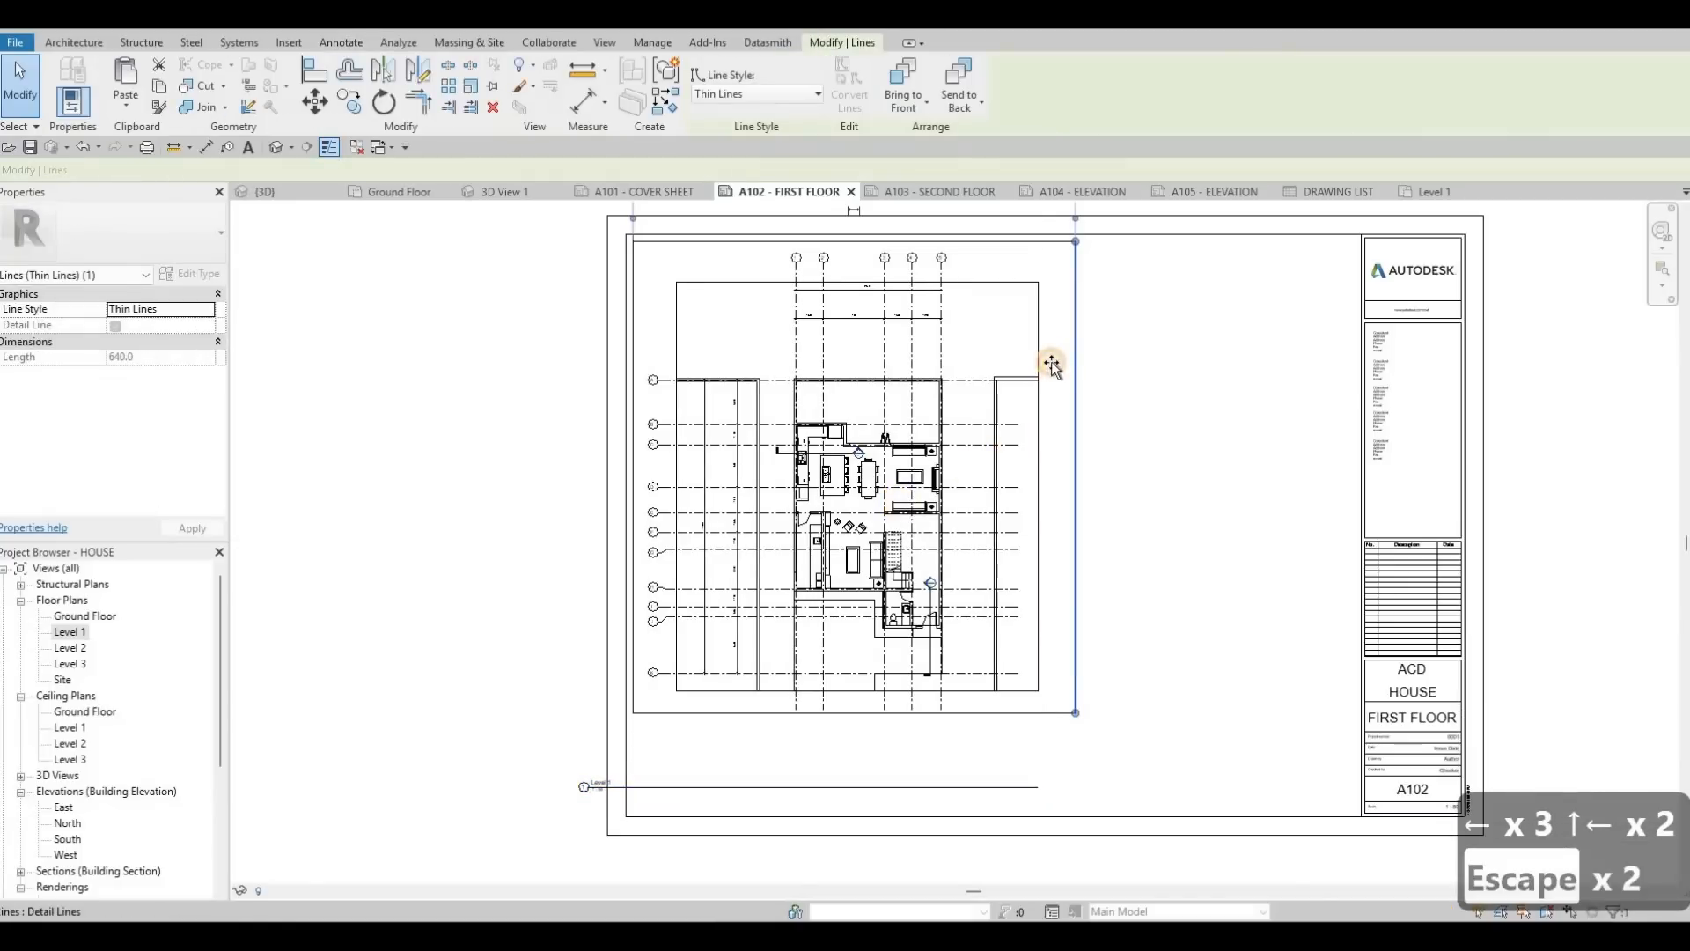
pyautogui.moveTo(1053, 364); pyautogui.dragTo(1048, 361)
pyautogui.press('Escape')
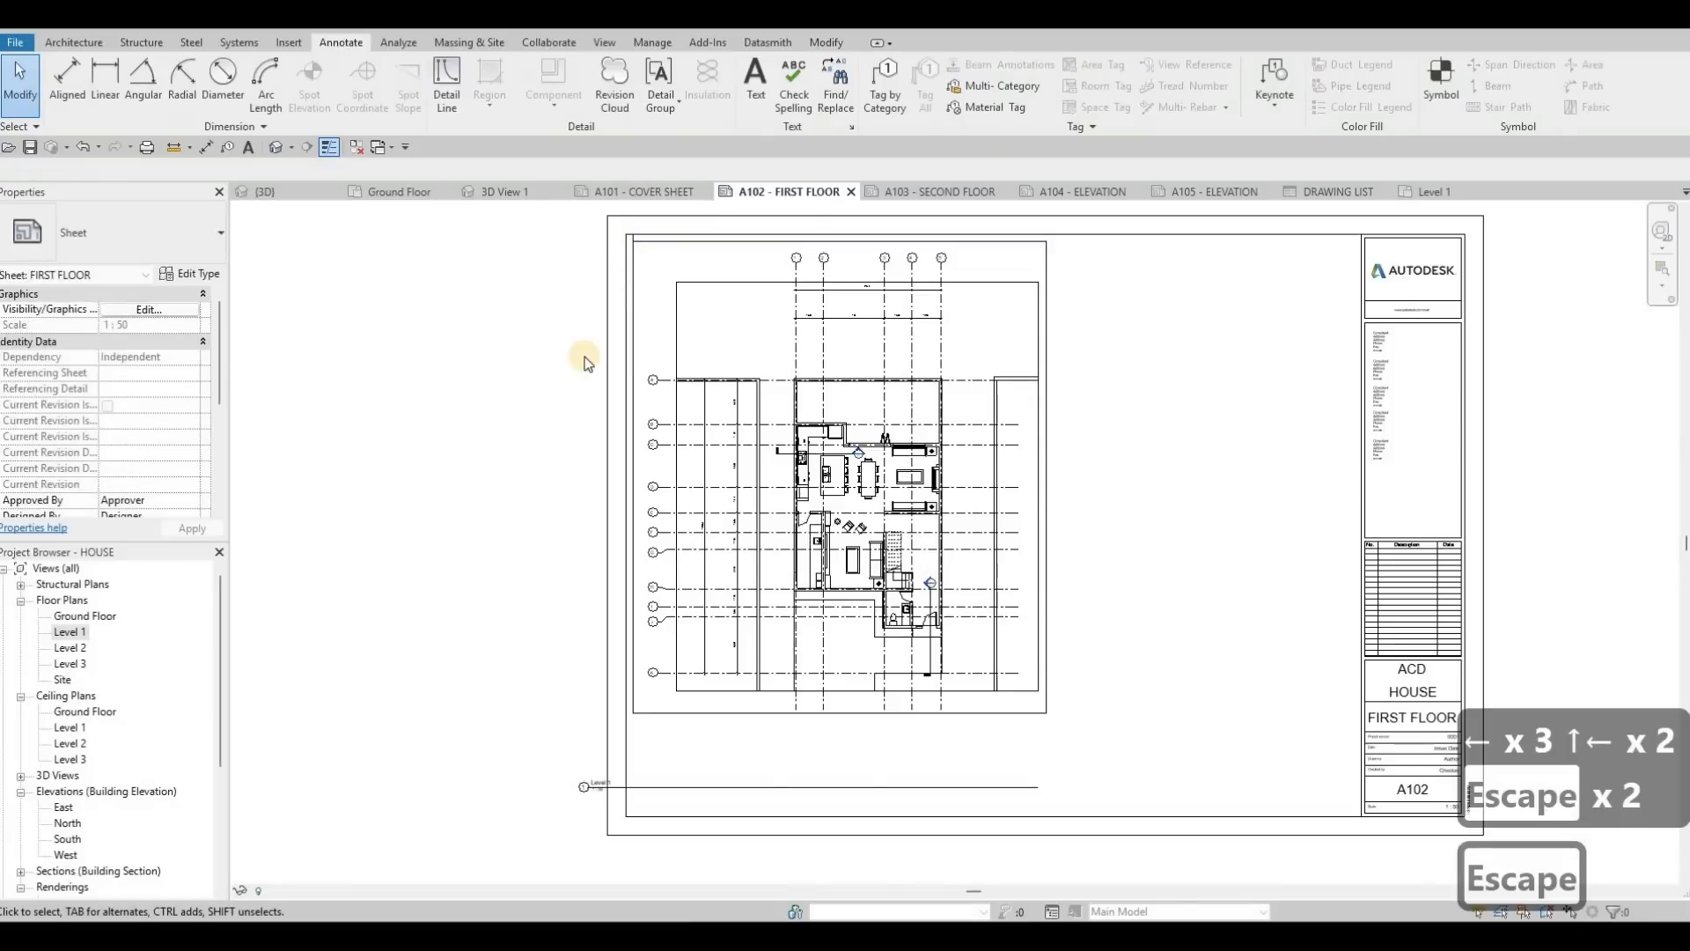
# Delete the short offset guide lines at the upper-left corner of the A102 sheet border.
pyautogui.scroll(4, 589, 334)
pyautogui.moveTo(533, 276); pyautogui.dragTo(657, 389)
pyautogui.press('Delete')
pyautogui.press('Escape')
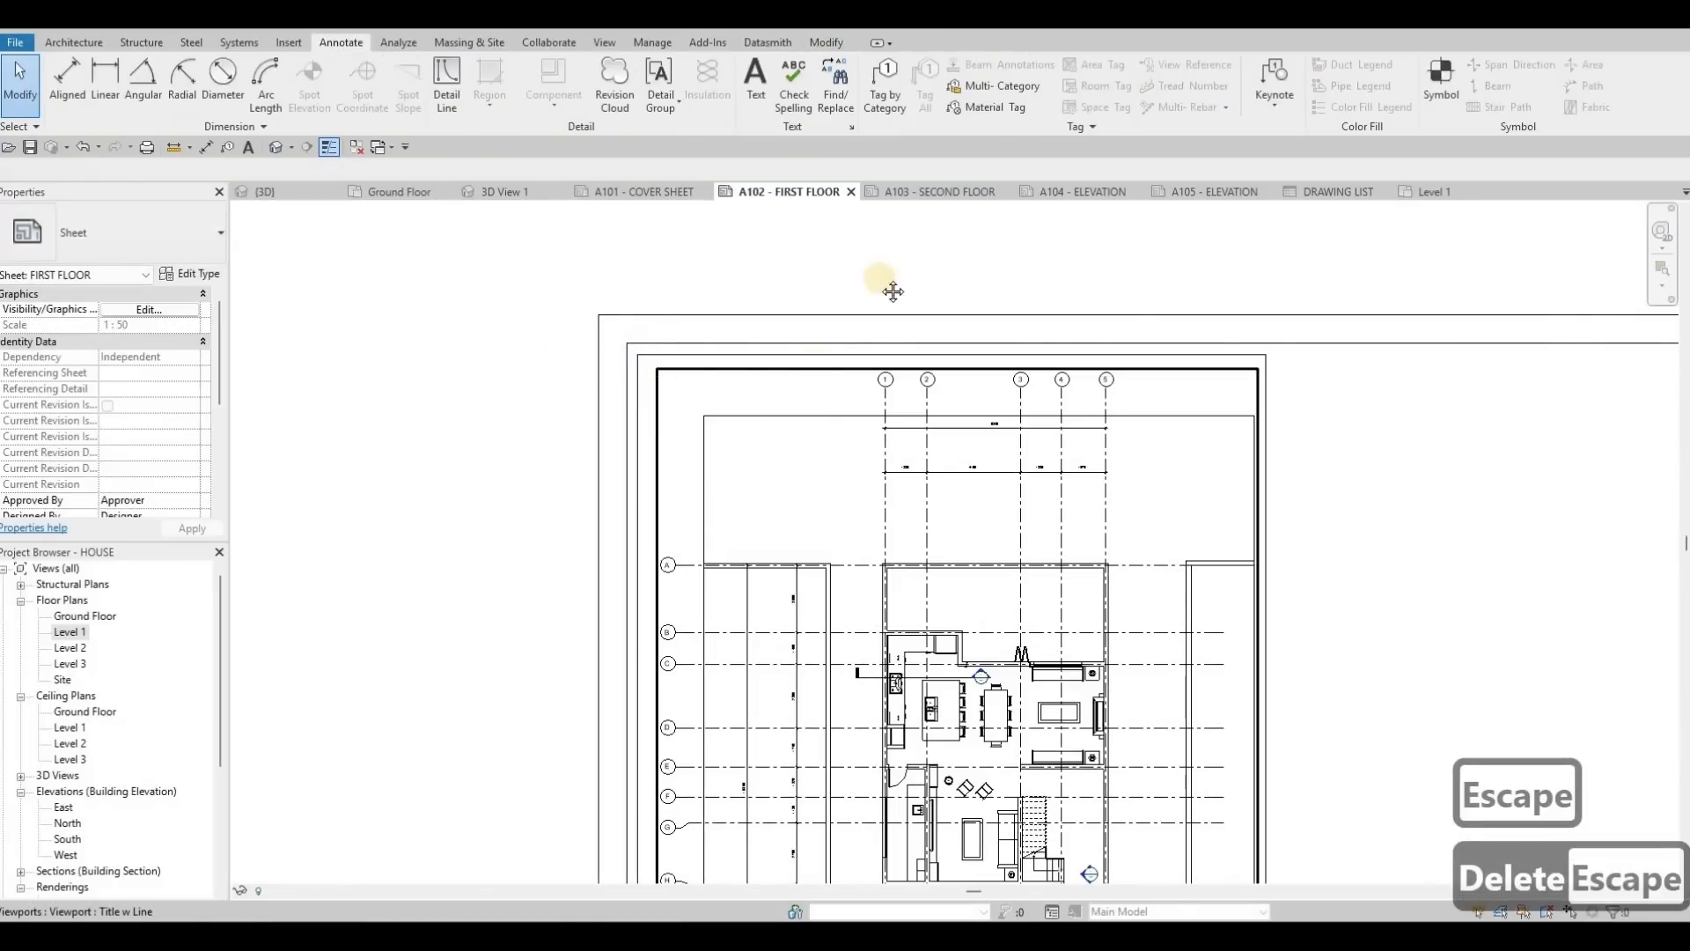
# Move the Level 1 view title up to just beneath the lower-left corner of the detail-line frame.
pyautogui.scroll(-2, 796, 664)
pyautogui.scroll(5, 645, 558)
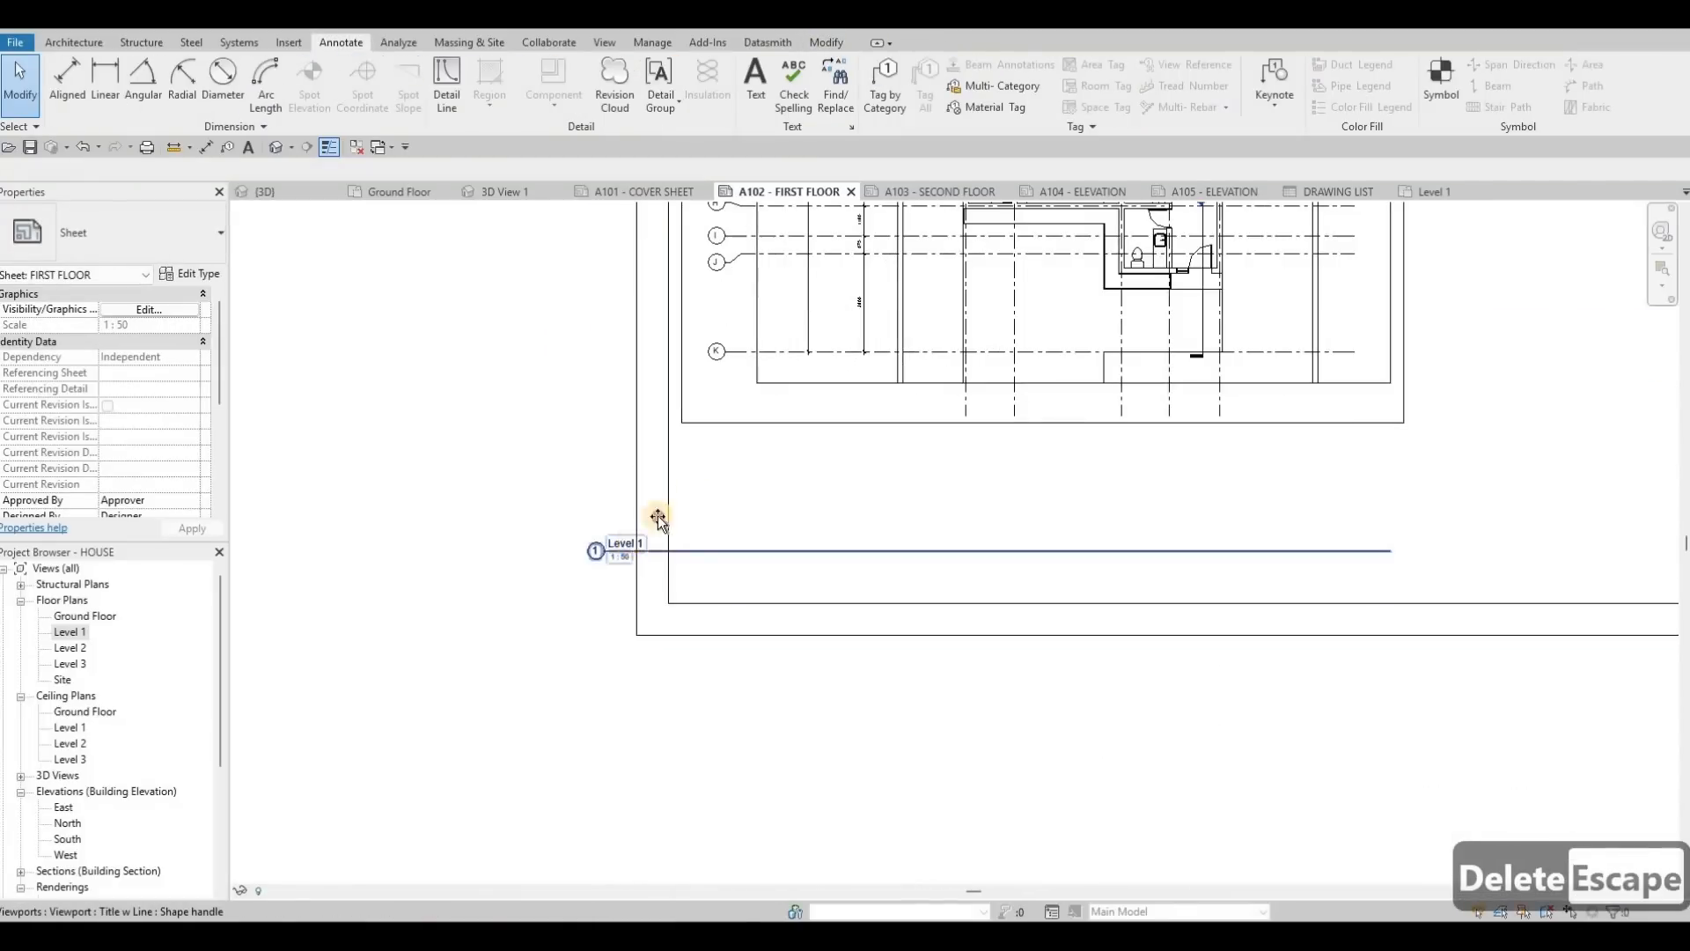
pyautogui.moveTo(658, 515); pyautogui.dragTo(806, 468)
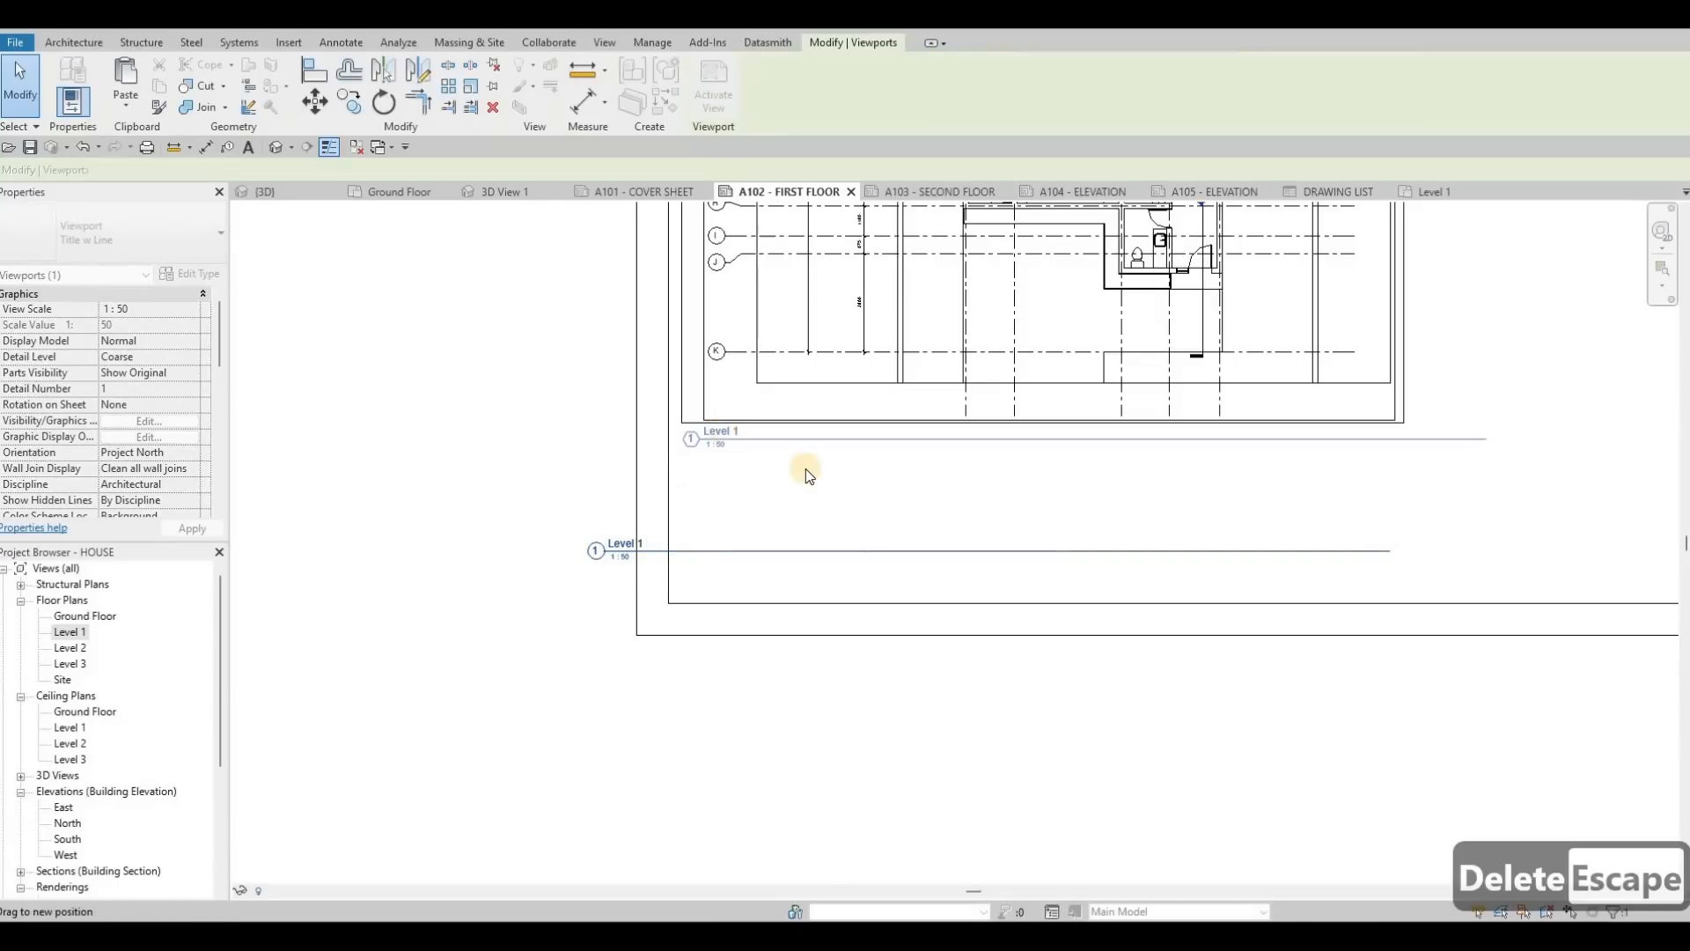
pyautogui.moveTo(718, 444); pyautogui.dragTo(693, 473, button='middle')
pyautogui.press('Escape')
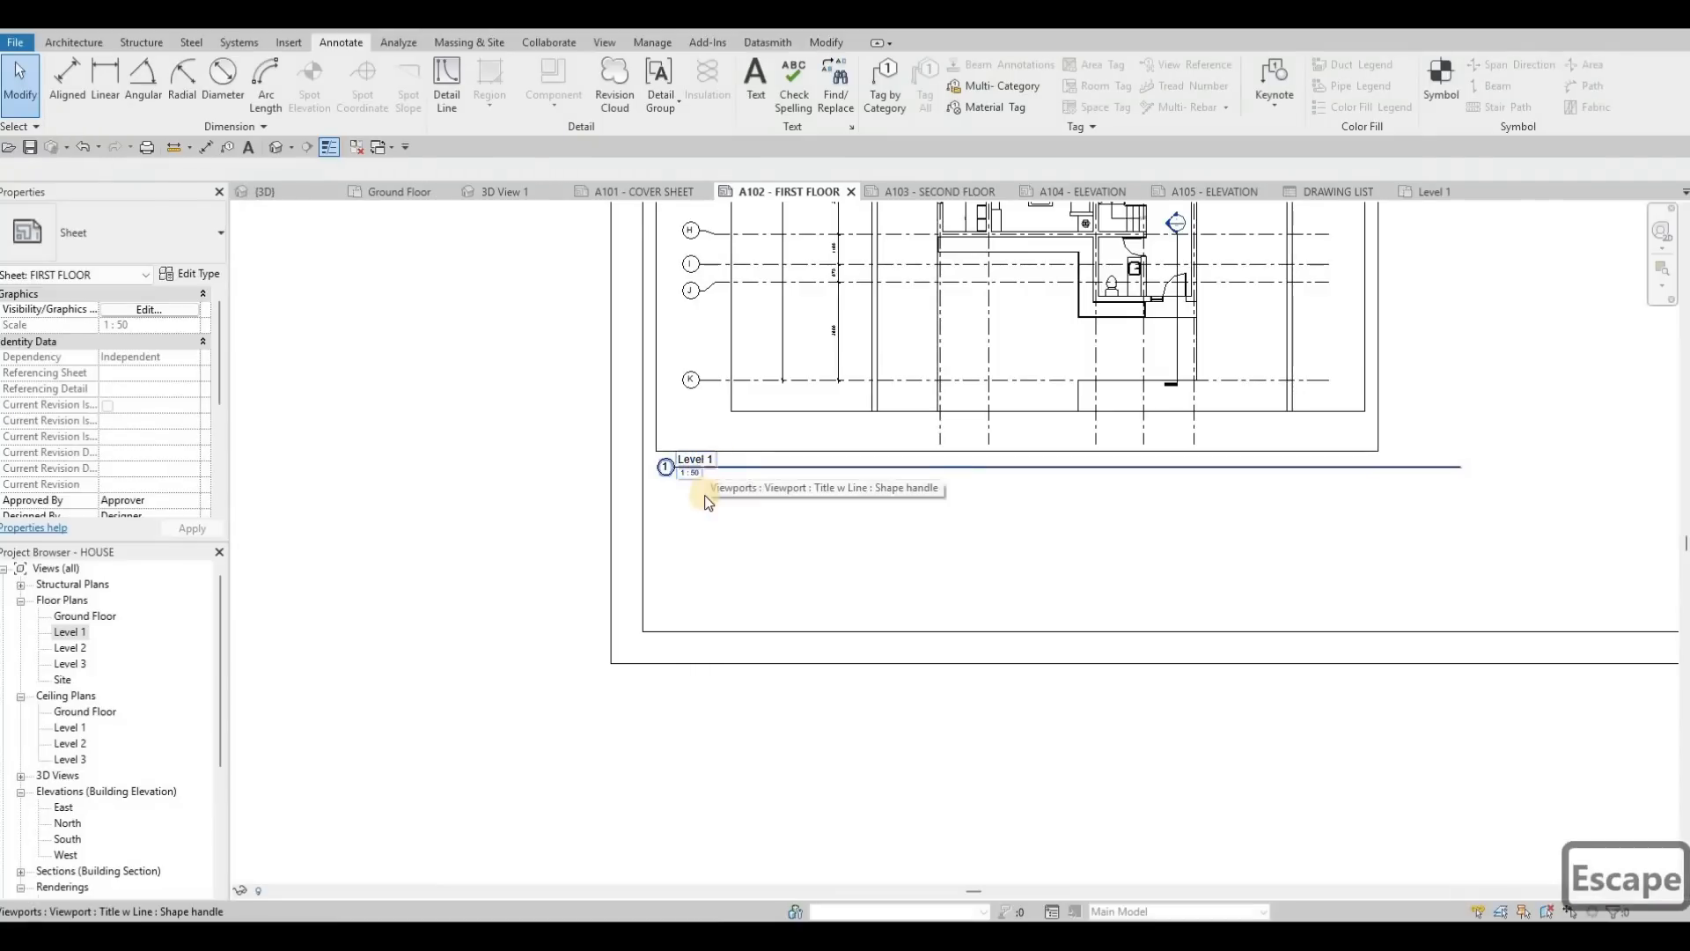
pyautogui.moveTo(746, 479); pyautogui.dragTo(744, 491, button='middle')
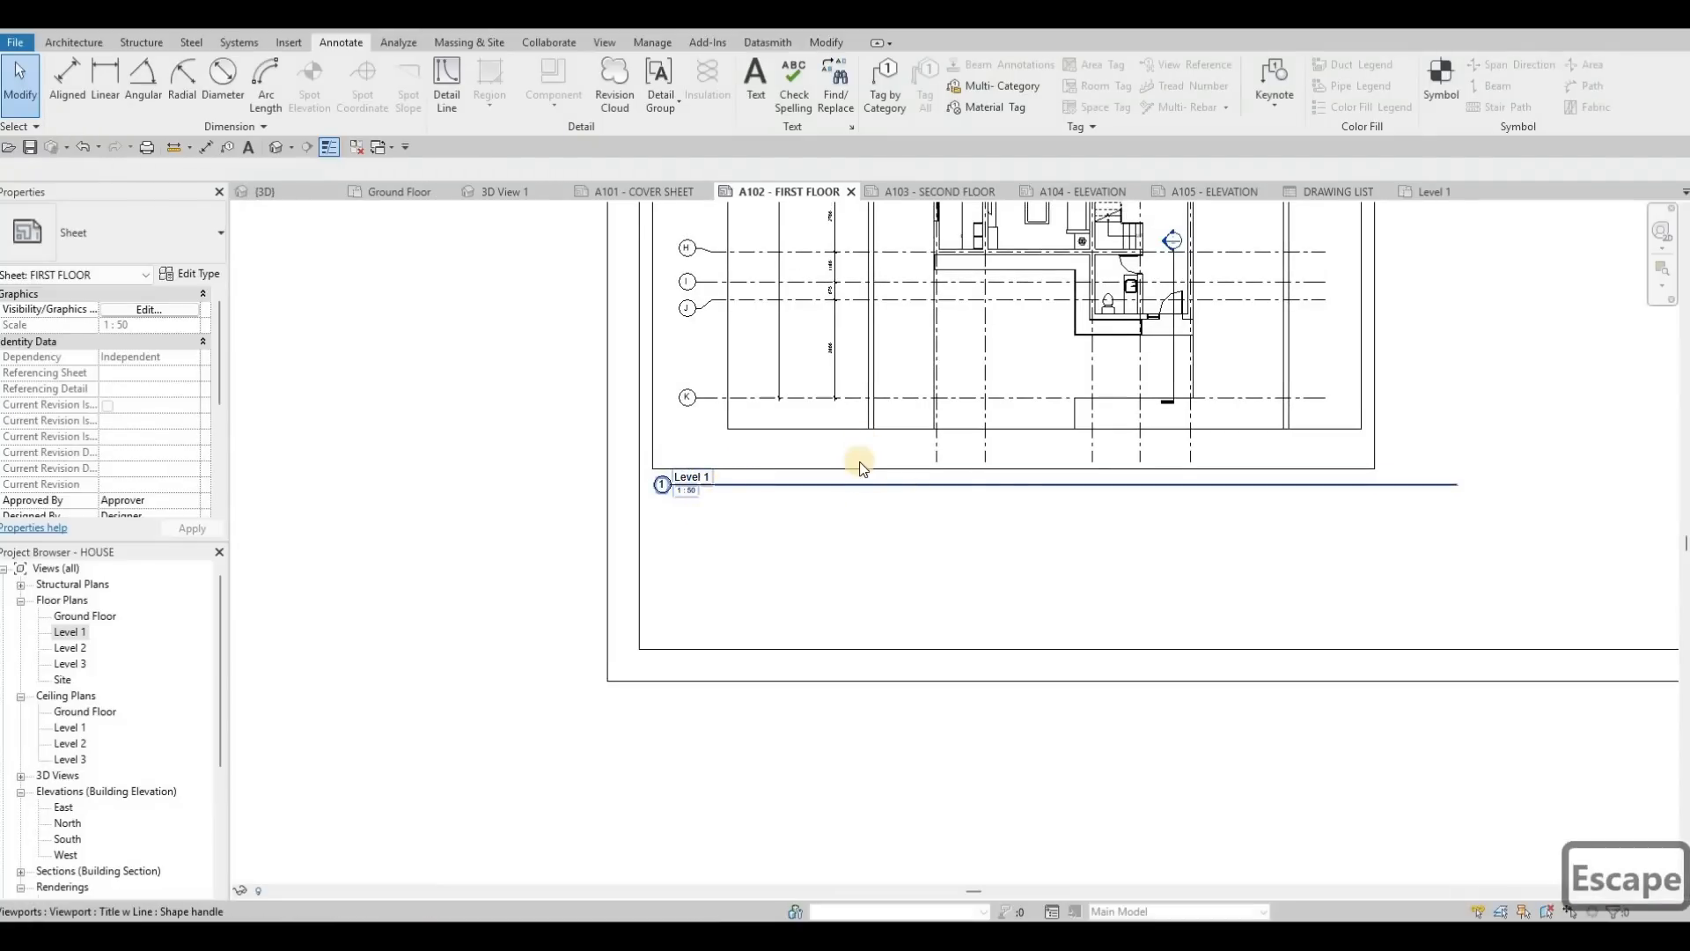
# Set the Level 1 viewport's Title on Sheet to FIRST FLOOR and apply it.
pyautogui.scroll(-3, 860, 465)
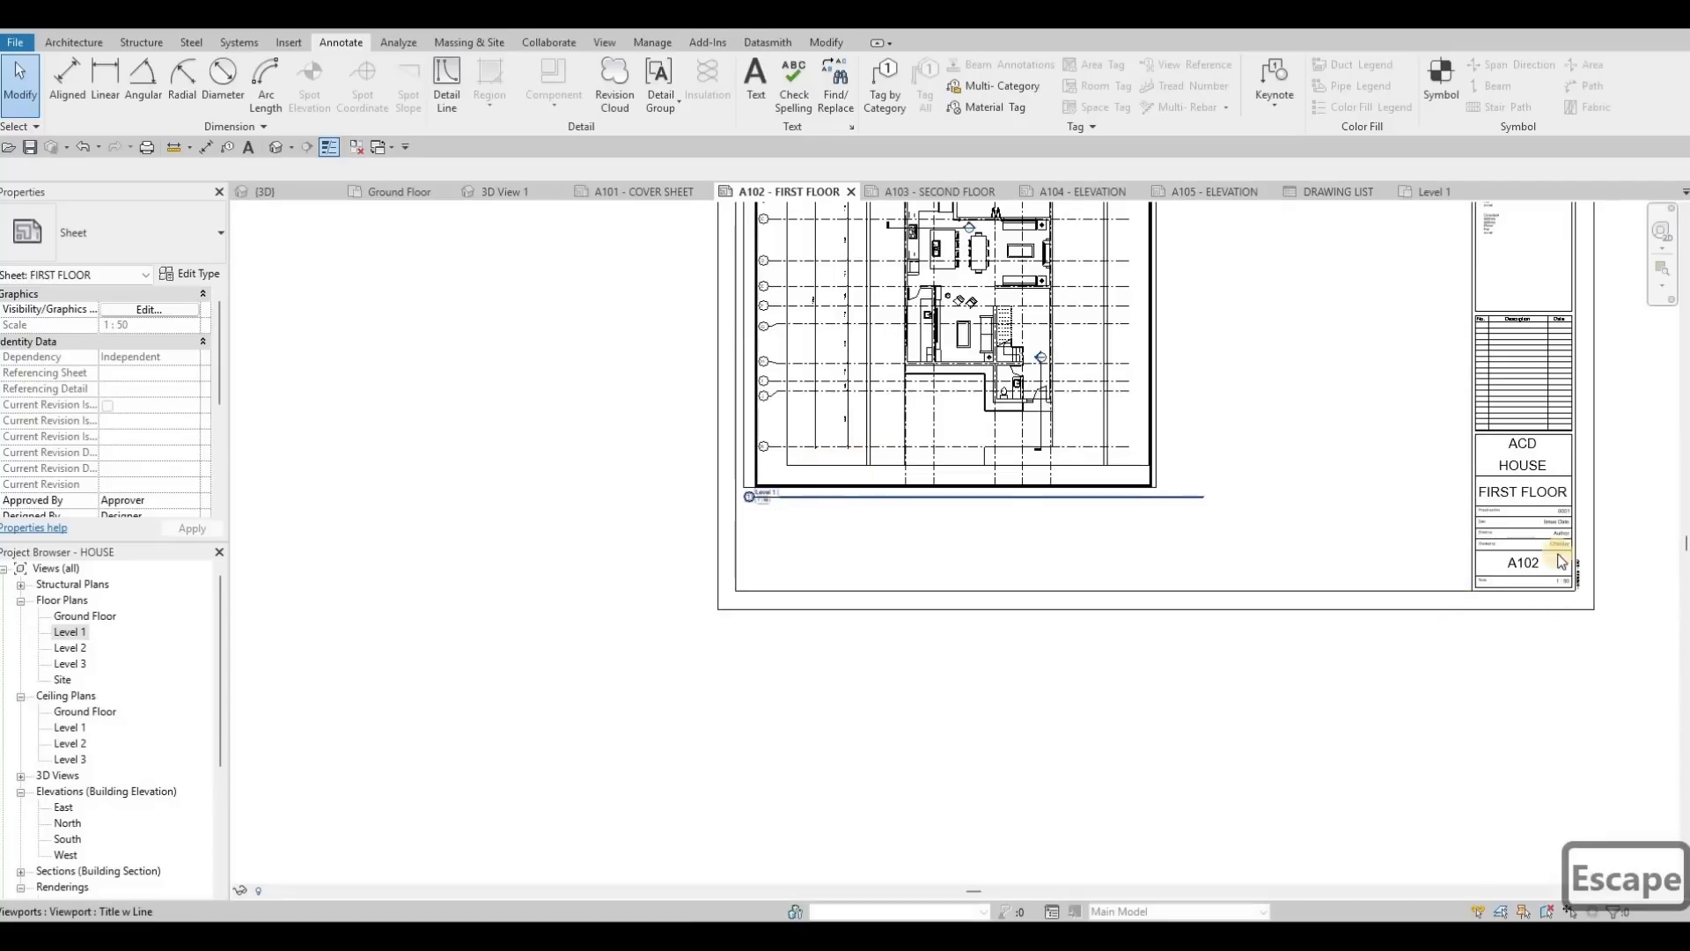
pyautogui.scroll(1, 1565, 563)
pyautogui.press('Escape')
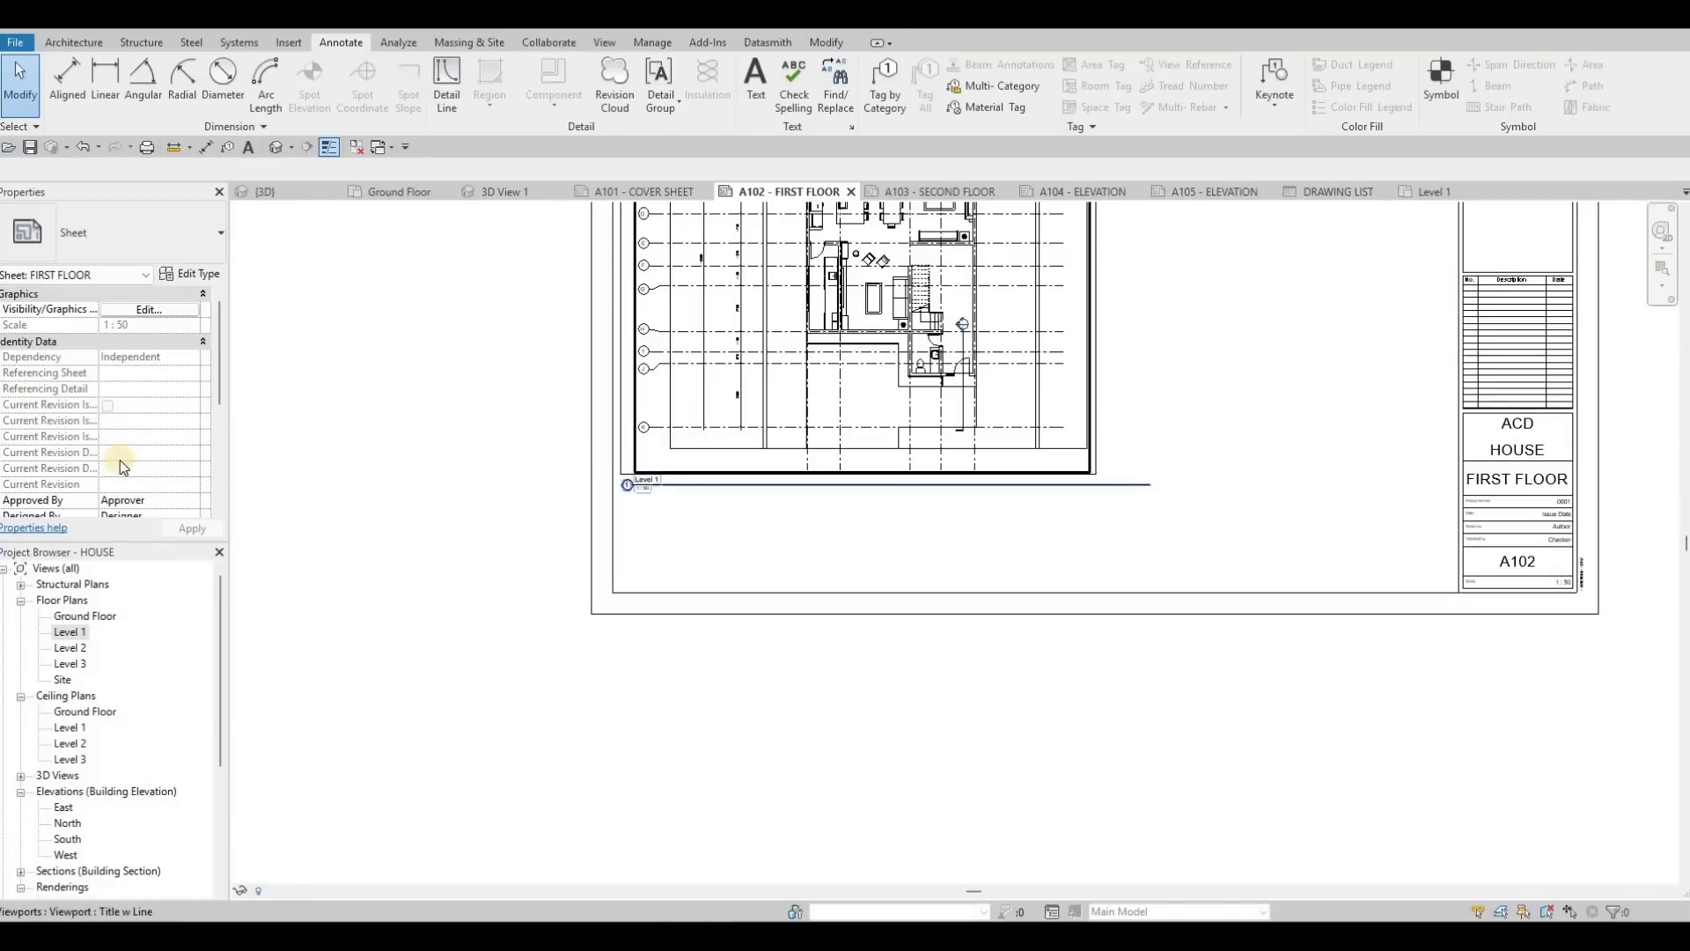
pyautogui.scroll(-7, 120, 459)
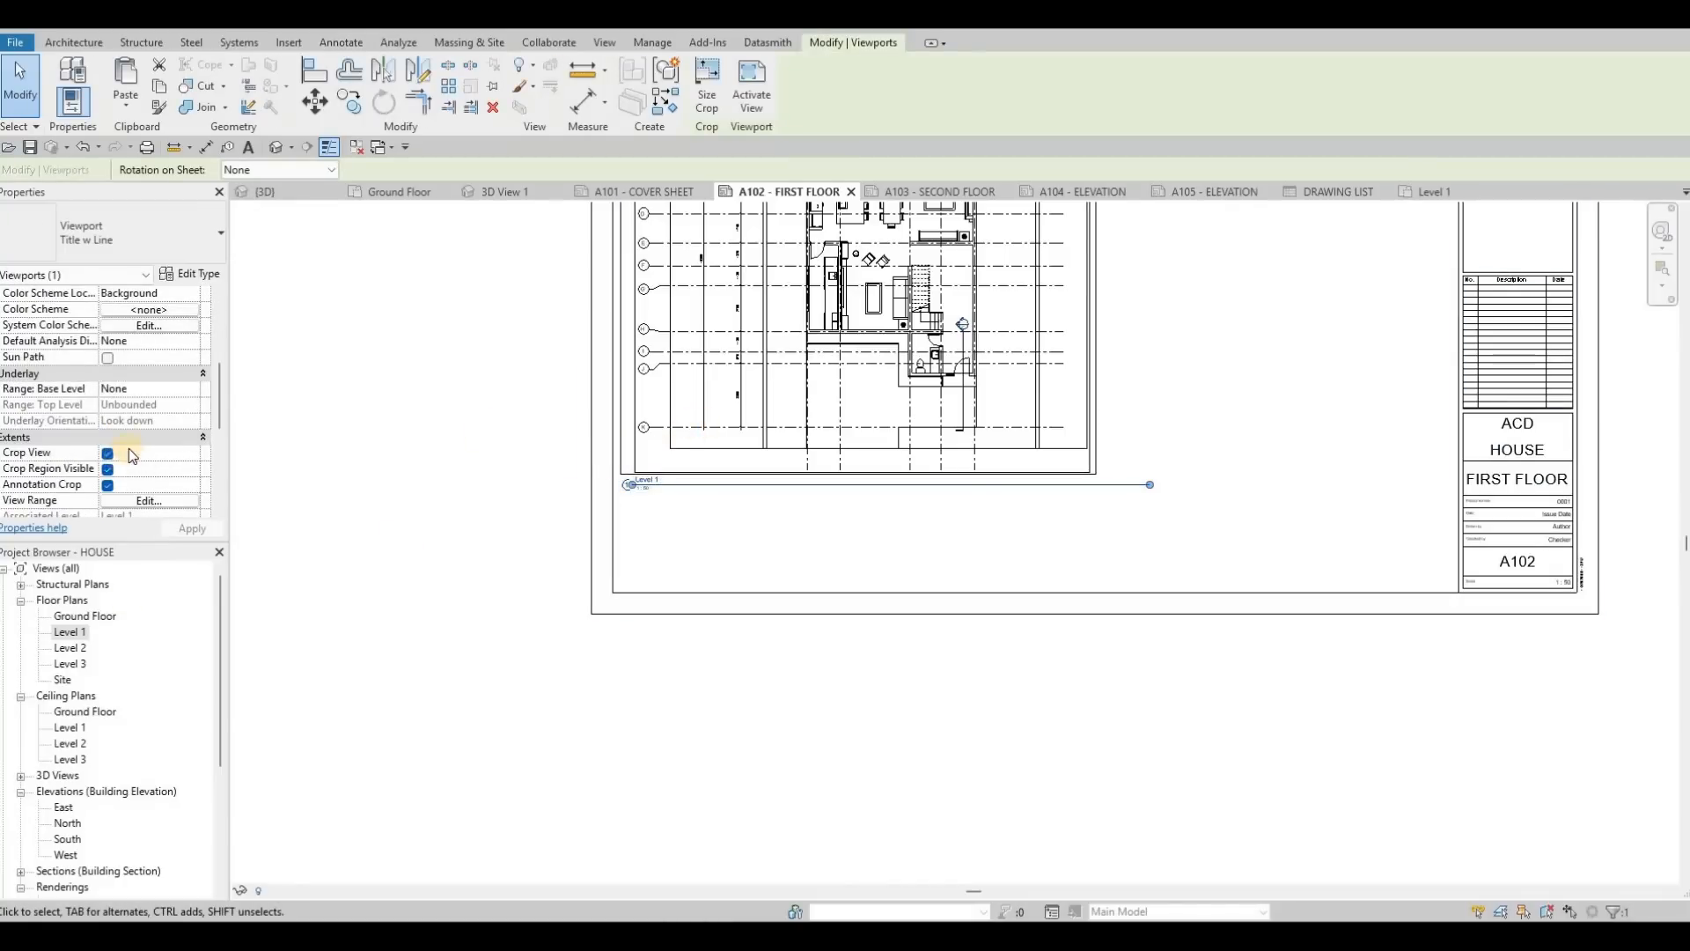
pyautogui.scroll(-4, 124, 457)
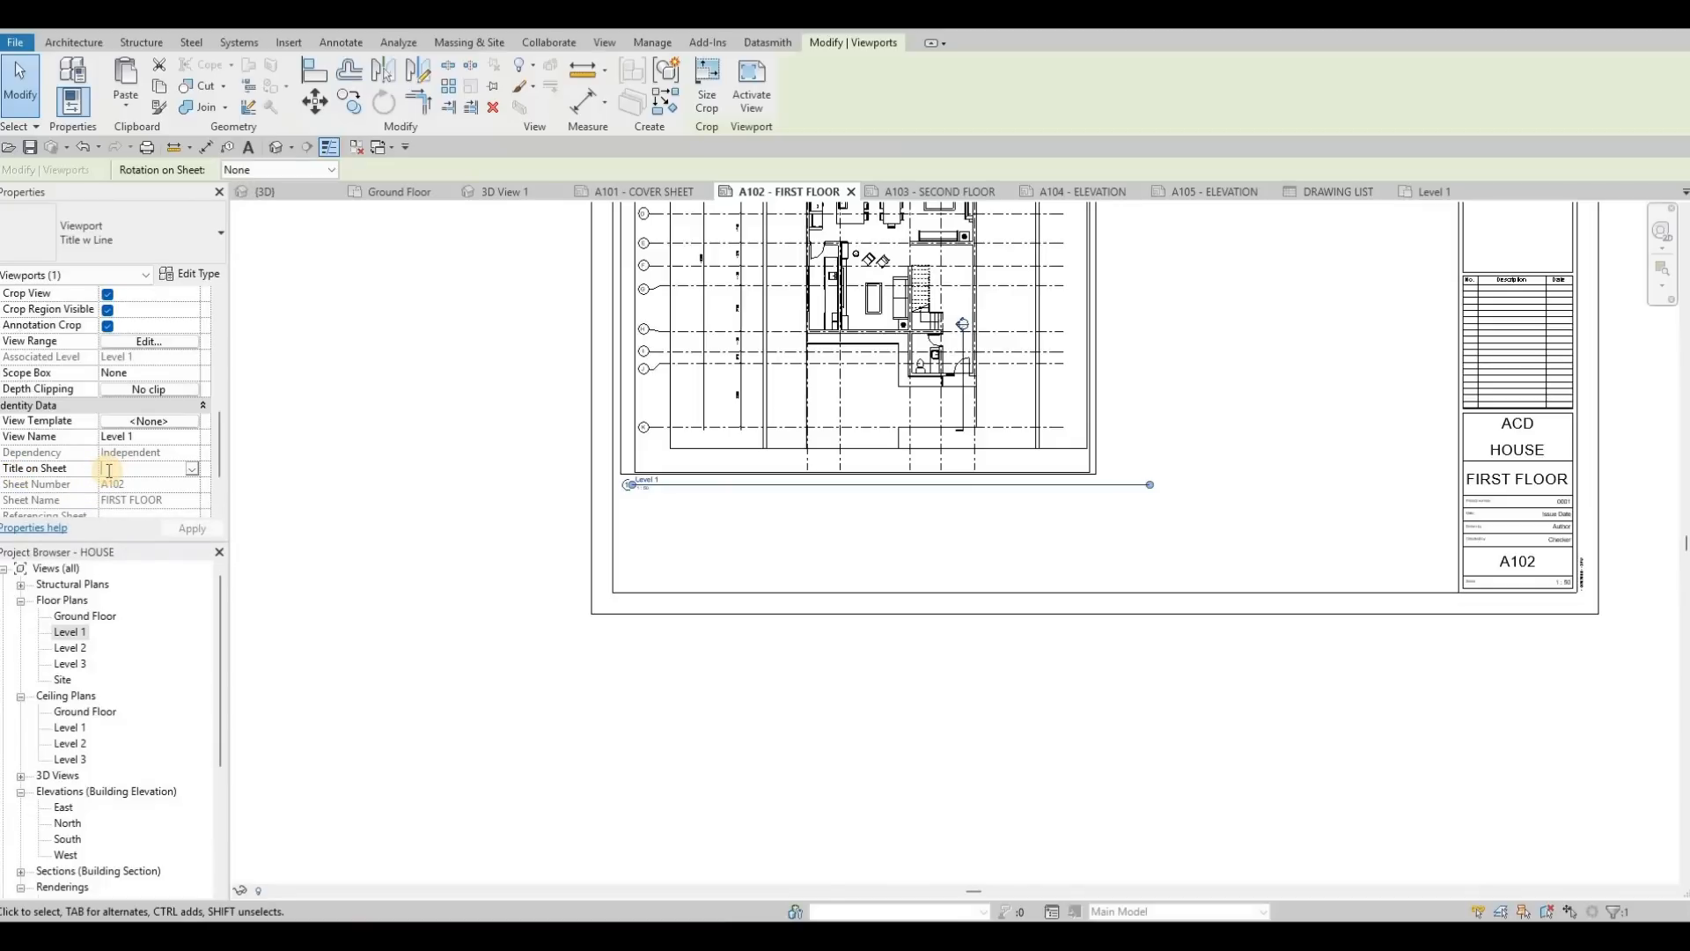
pyautogui.write('FIRST FLOOR')
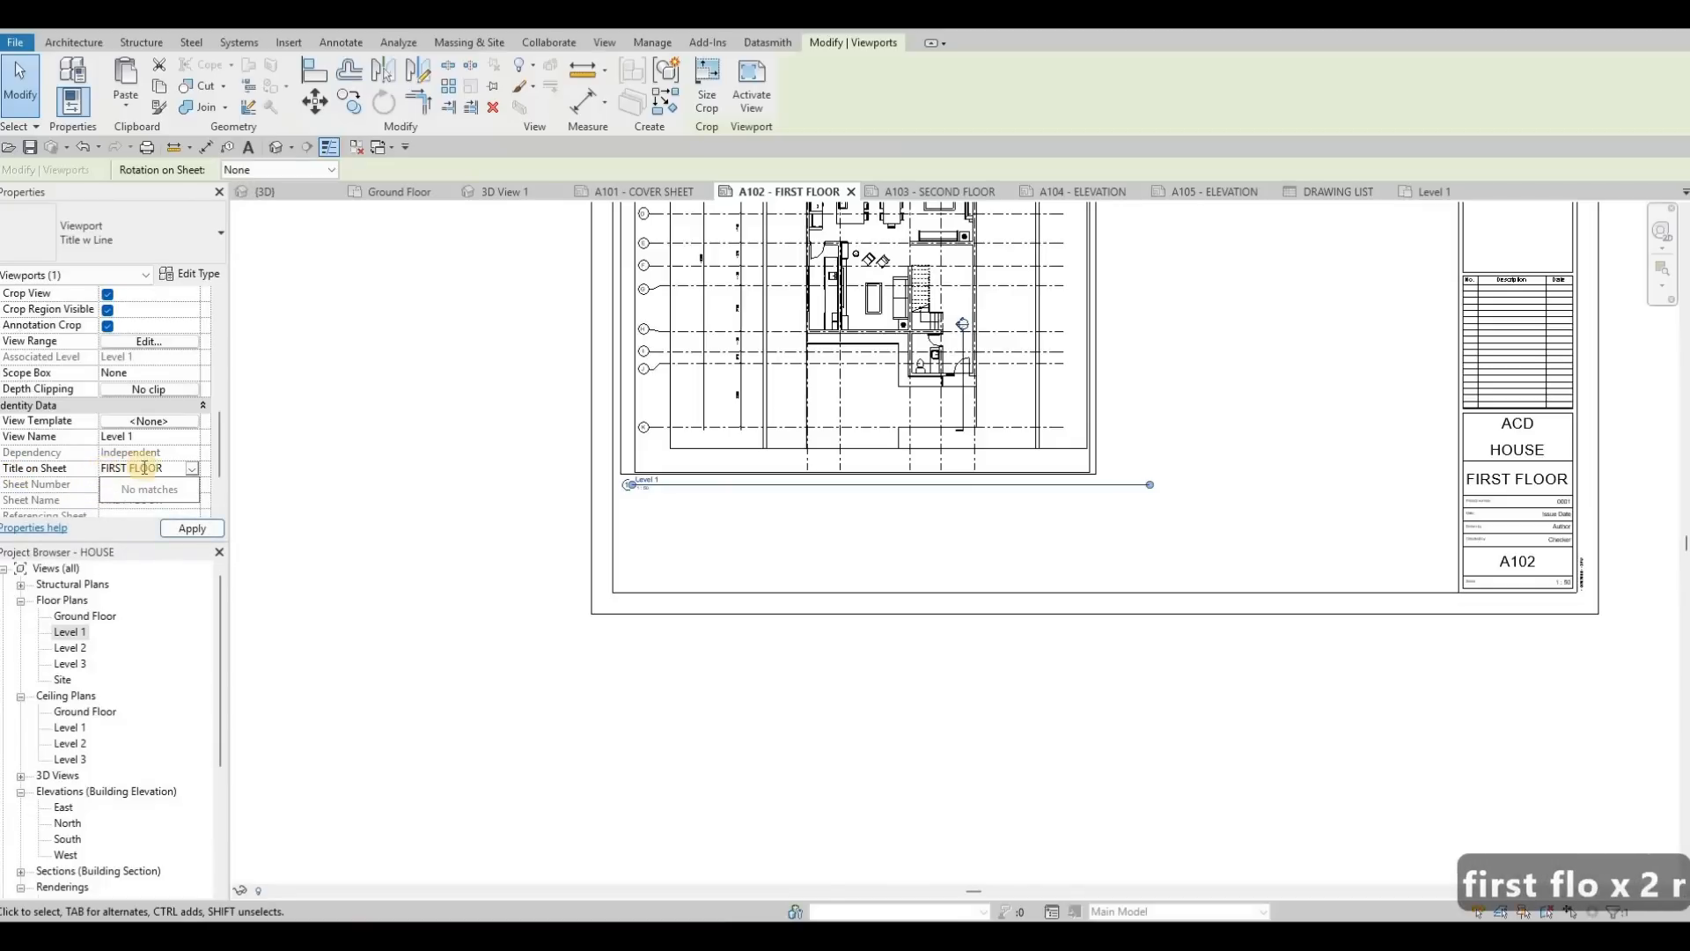
pyautogui.click(186, 528)
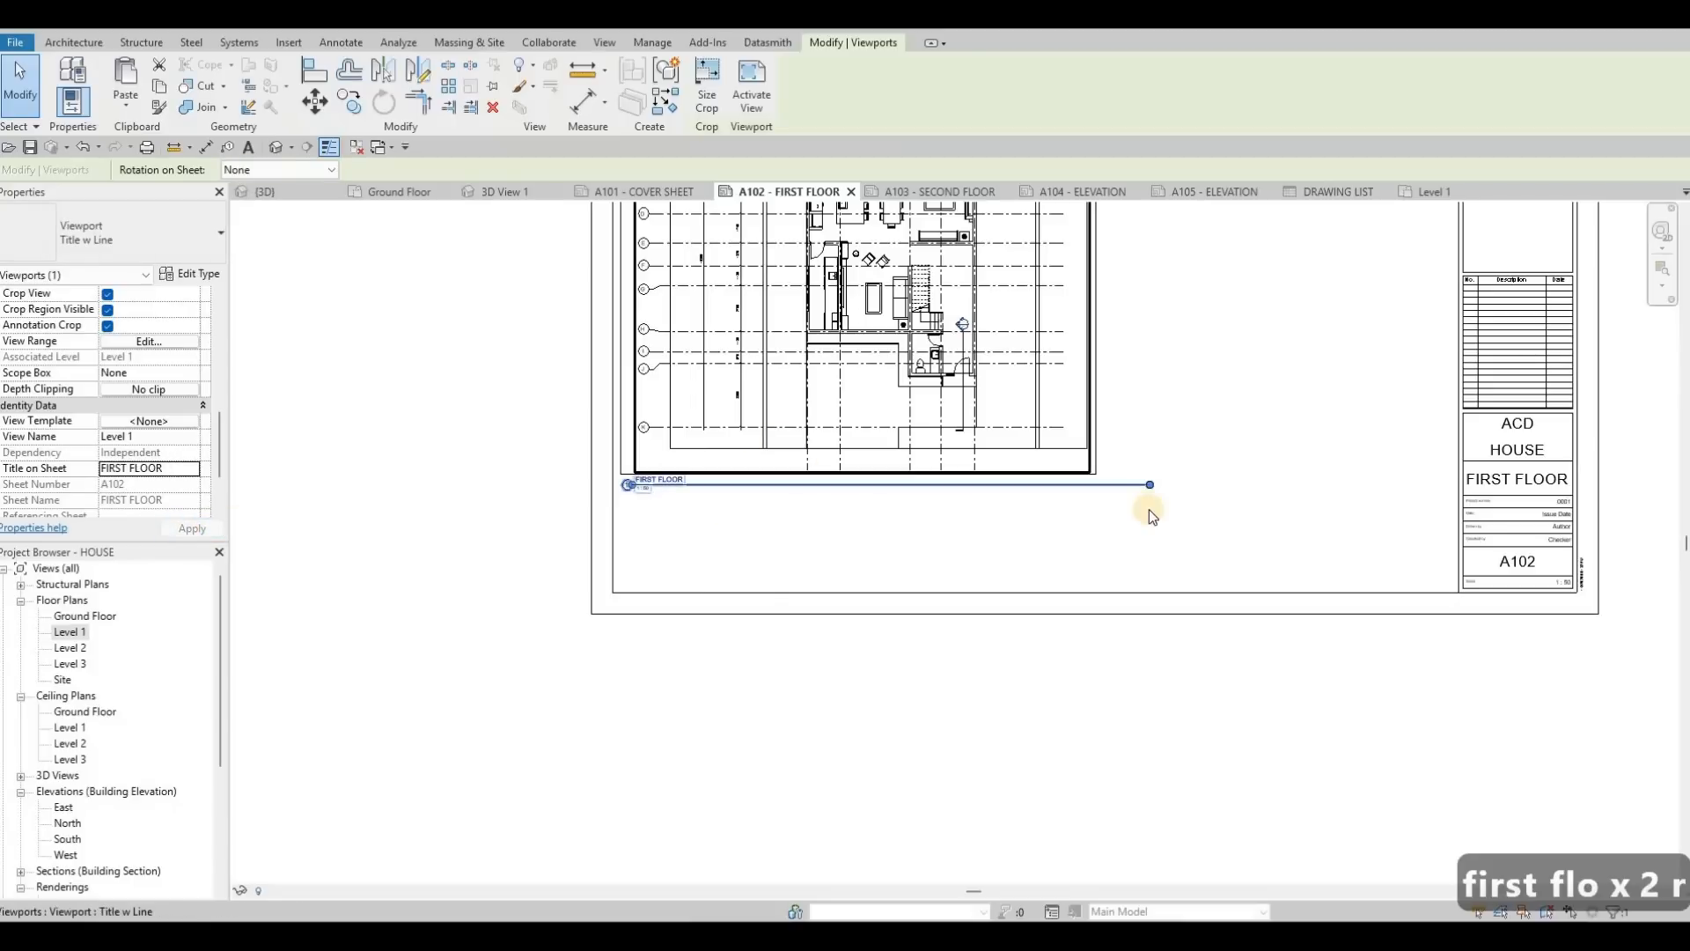
# Shorten the view title's line to just past the FIRST FLOOR text and deselect the viewport.
pyautogui.moveTo(1150, 486); pyautogui.dragTo(692, 528)
pyautogui.press('Escape')
pyautogui.press('Escape')
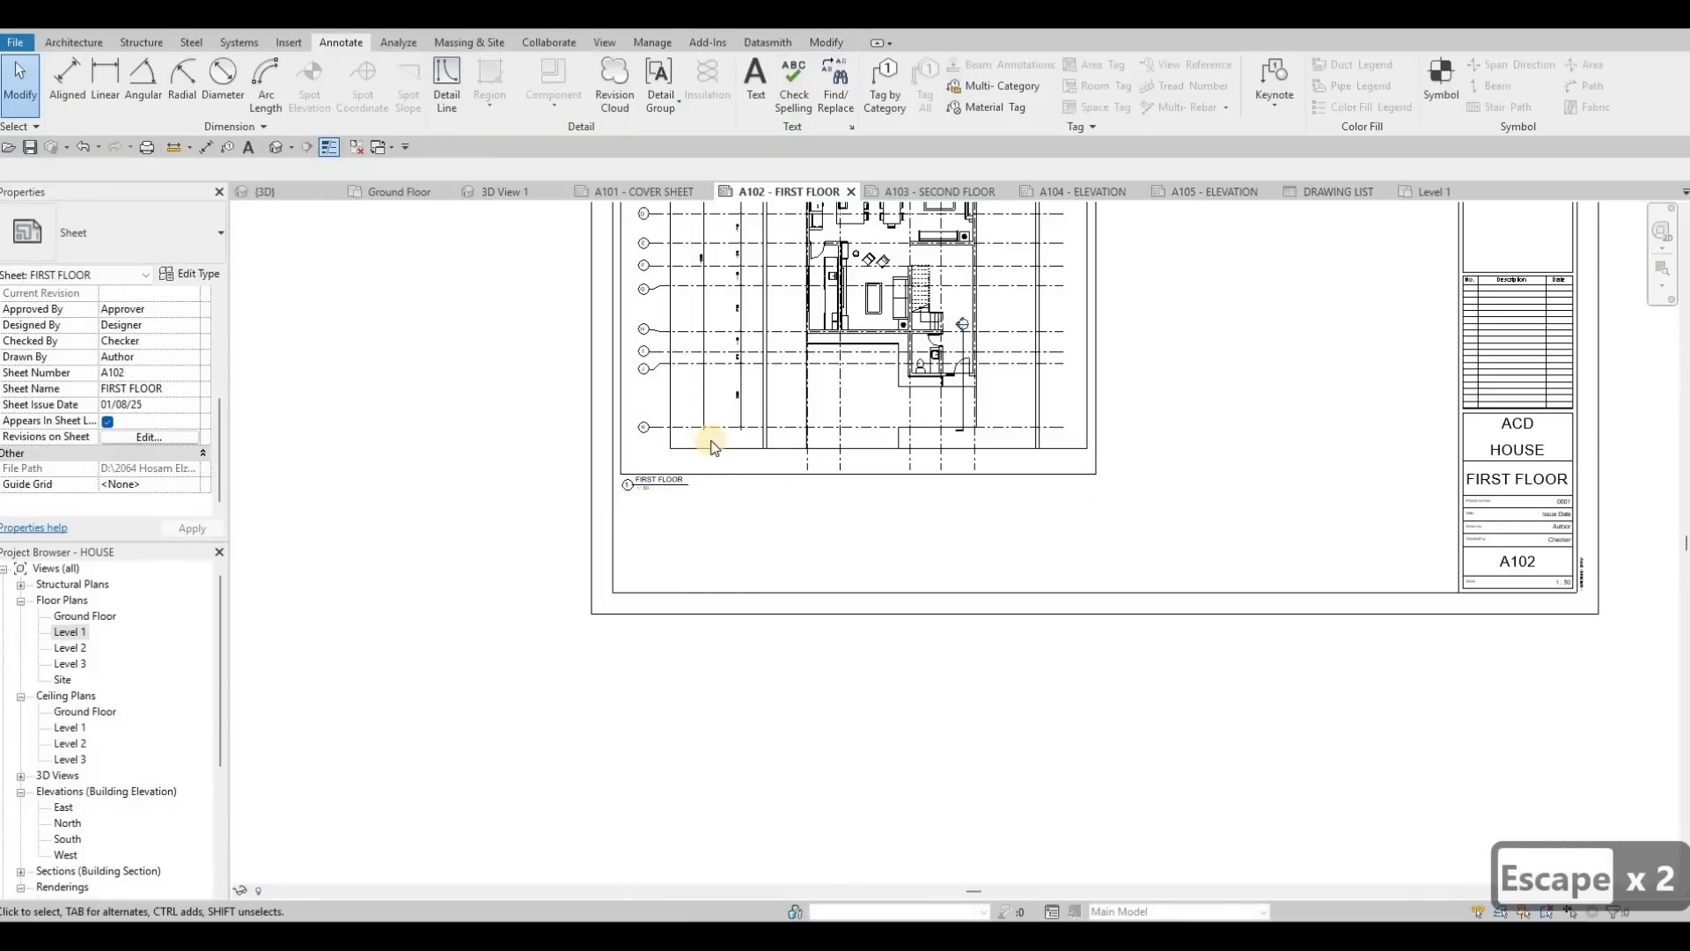
pyautogui.moveTo(725, 481); pyautogui.dragTo(726, 458, button='middle')
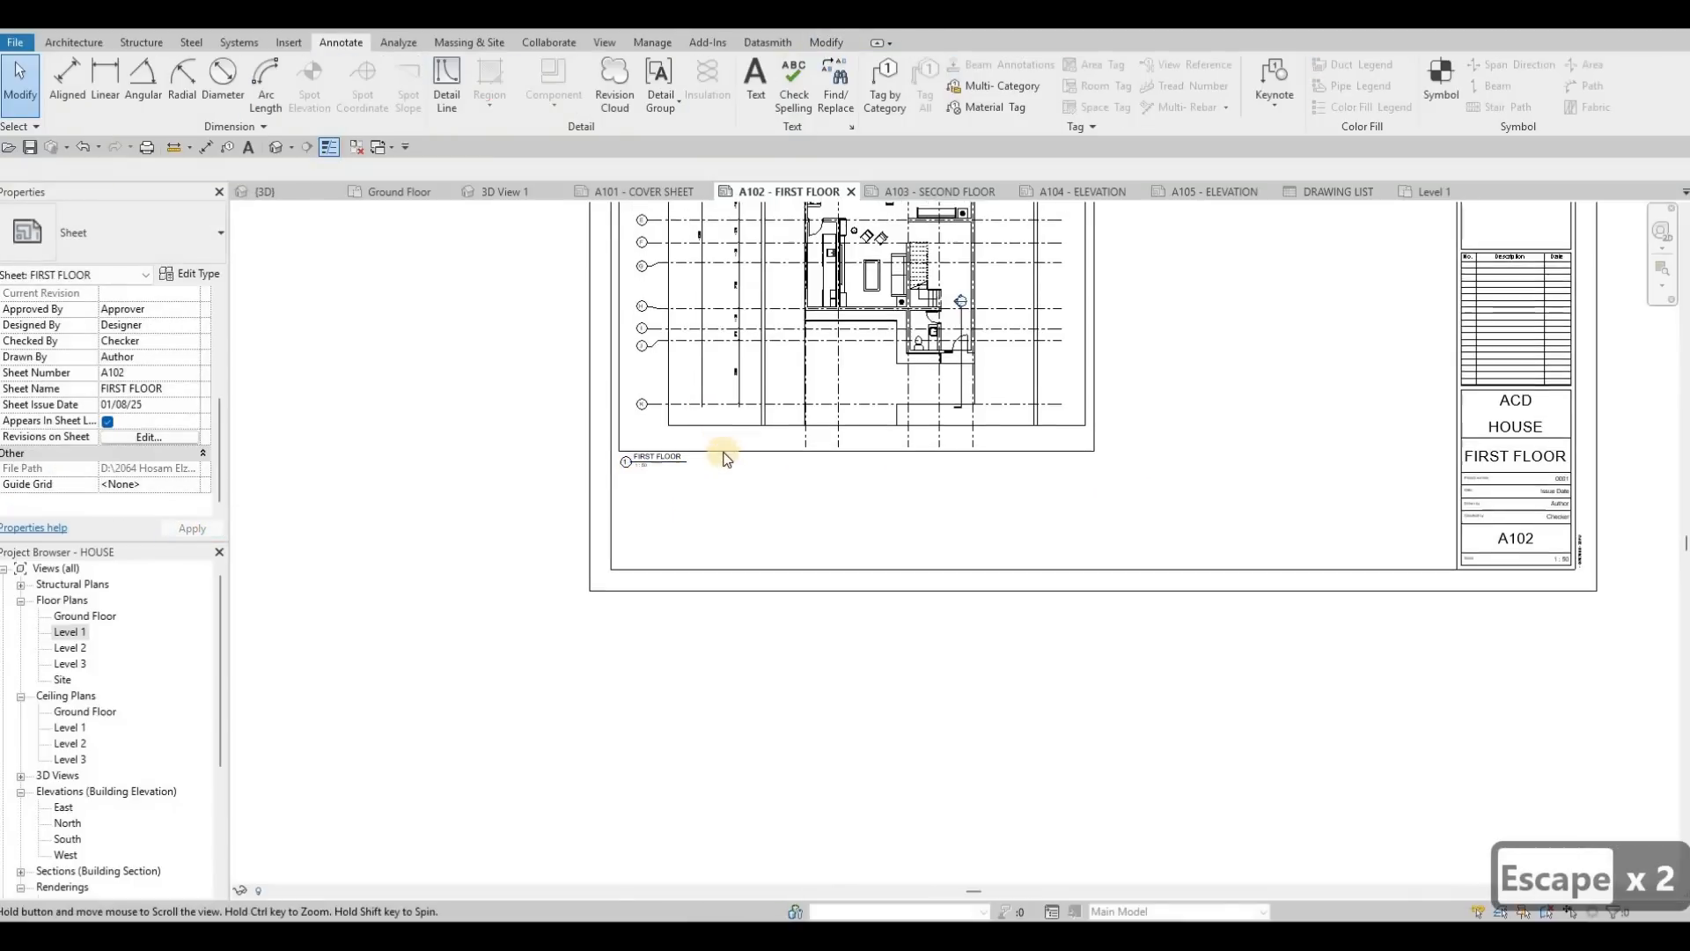
# Copy the chained detail-line frame from A102 and paste it onto sheet A103 - SECOND FLOOR, aligned to the current view.
pyautogui.press('Tab')
pyautogui.click(620, 428)
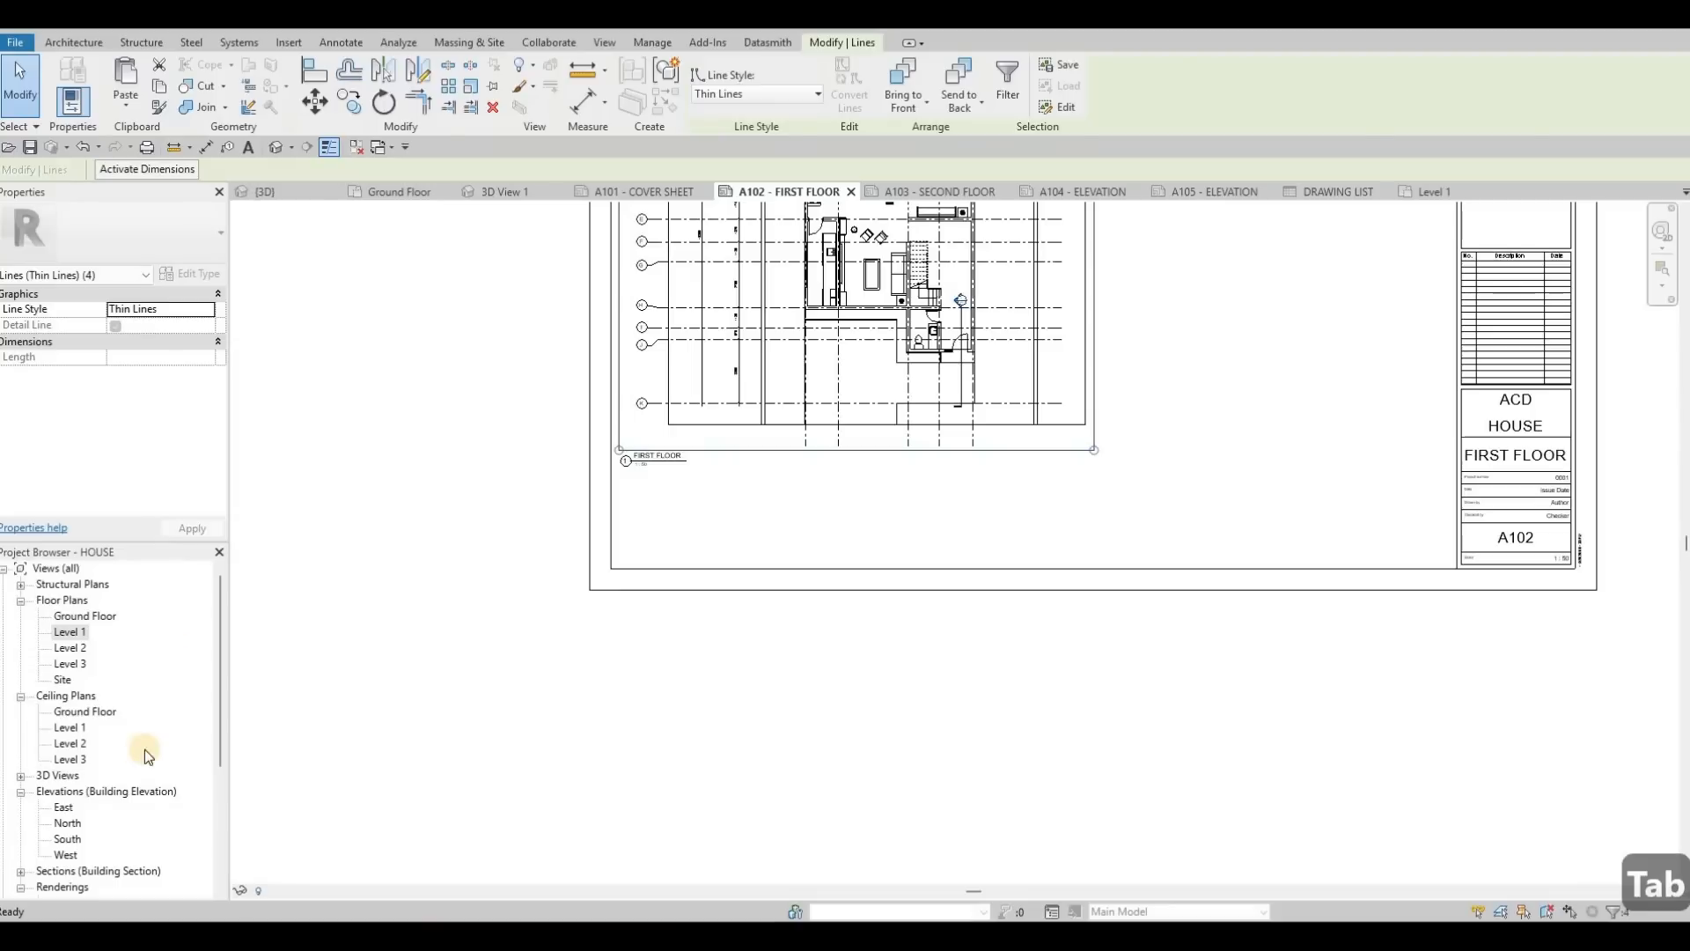
pyautogui.press('Escape')
pyautogui.click(966, 191)
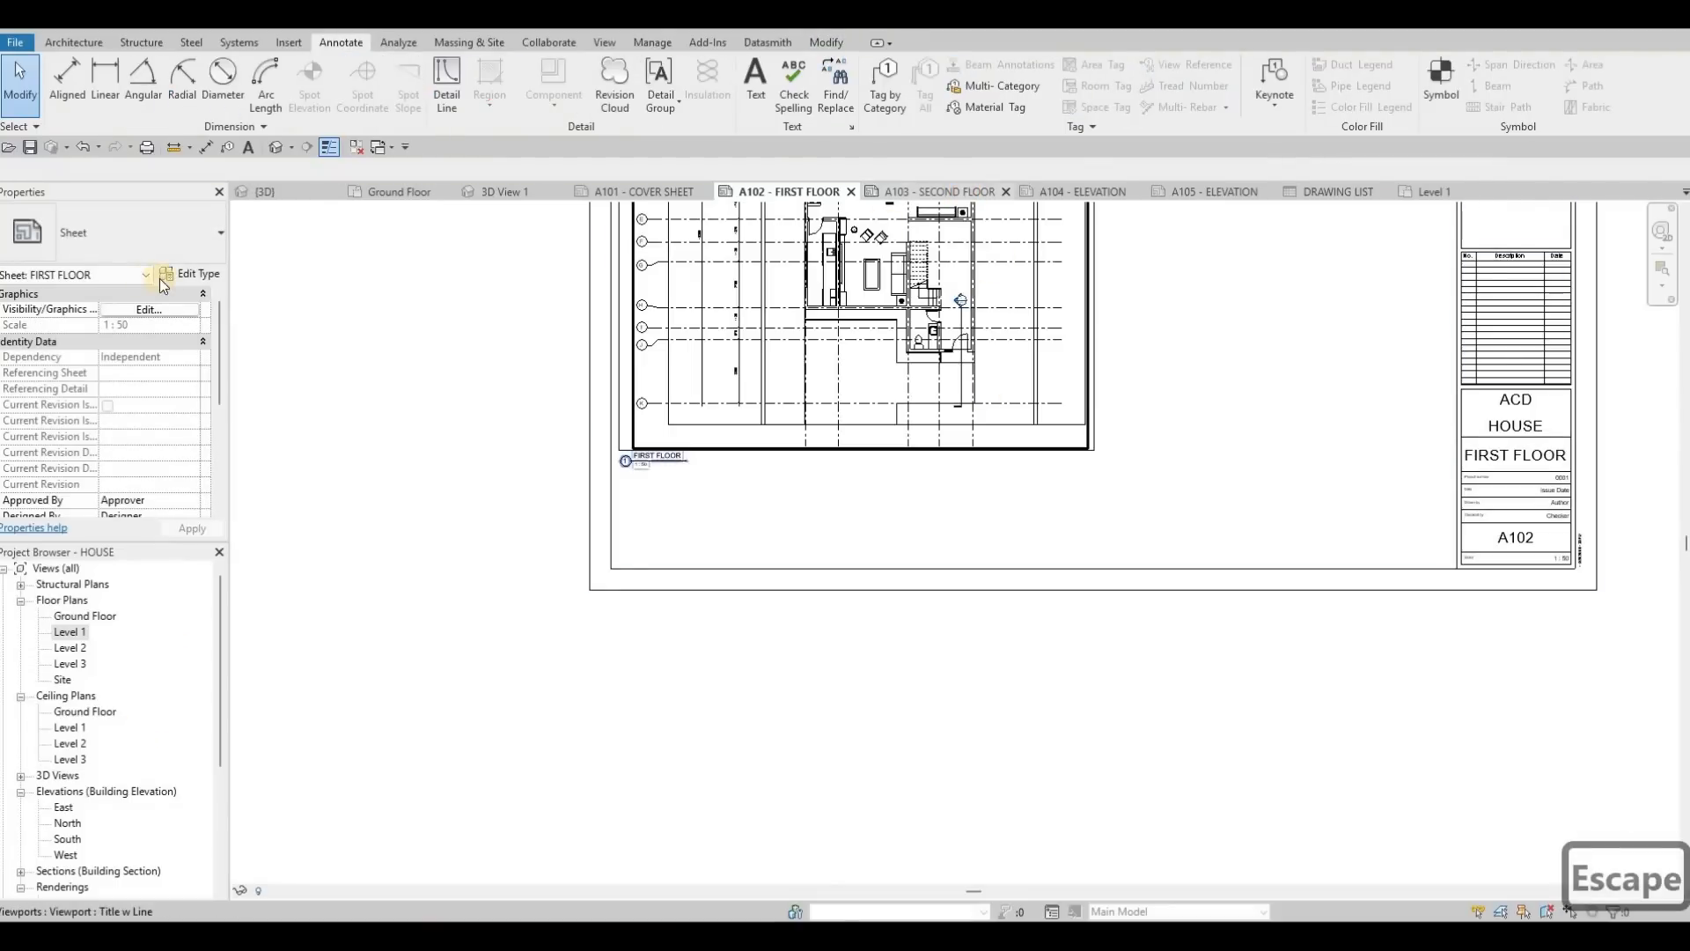
pyautogui.scroll(-4, 96, 464)
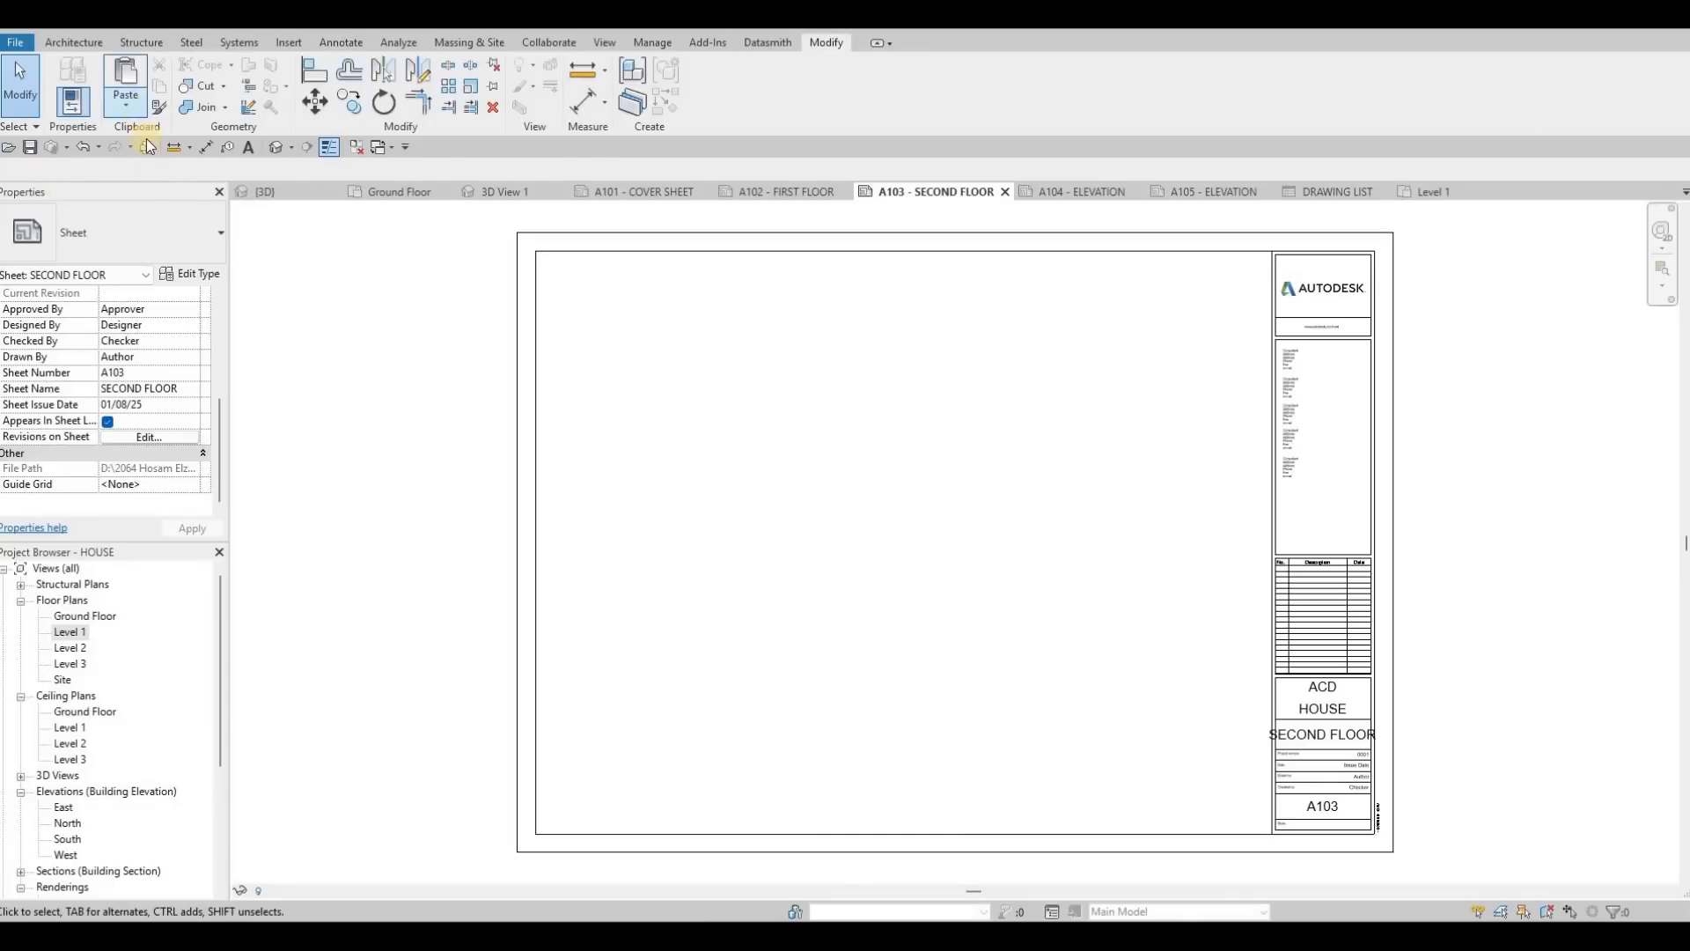
pyautogui.click(127, 105)
pyautogui.click(185, 242)
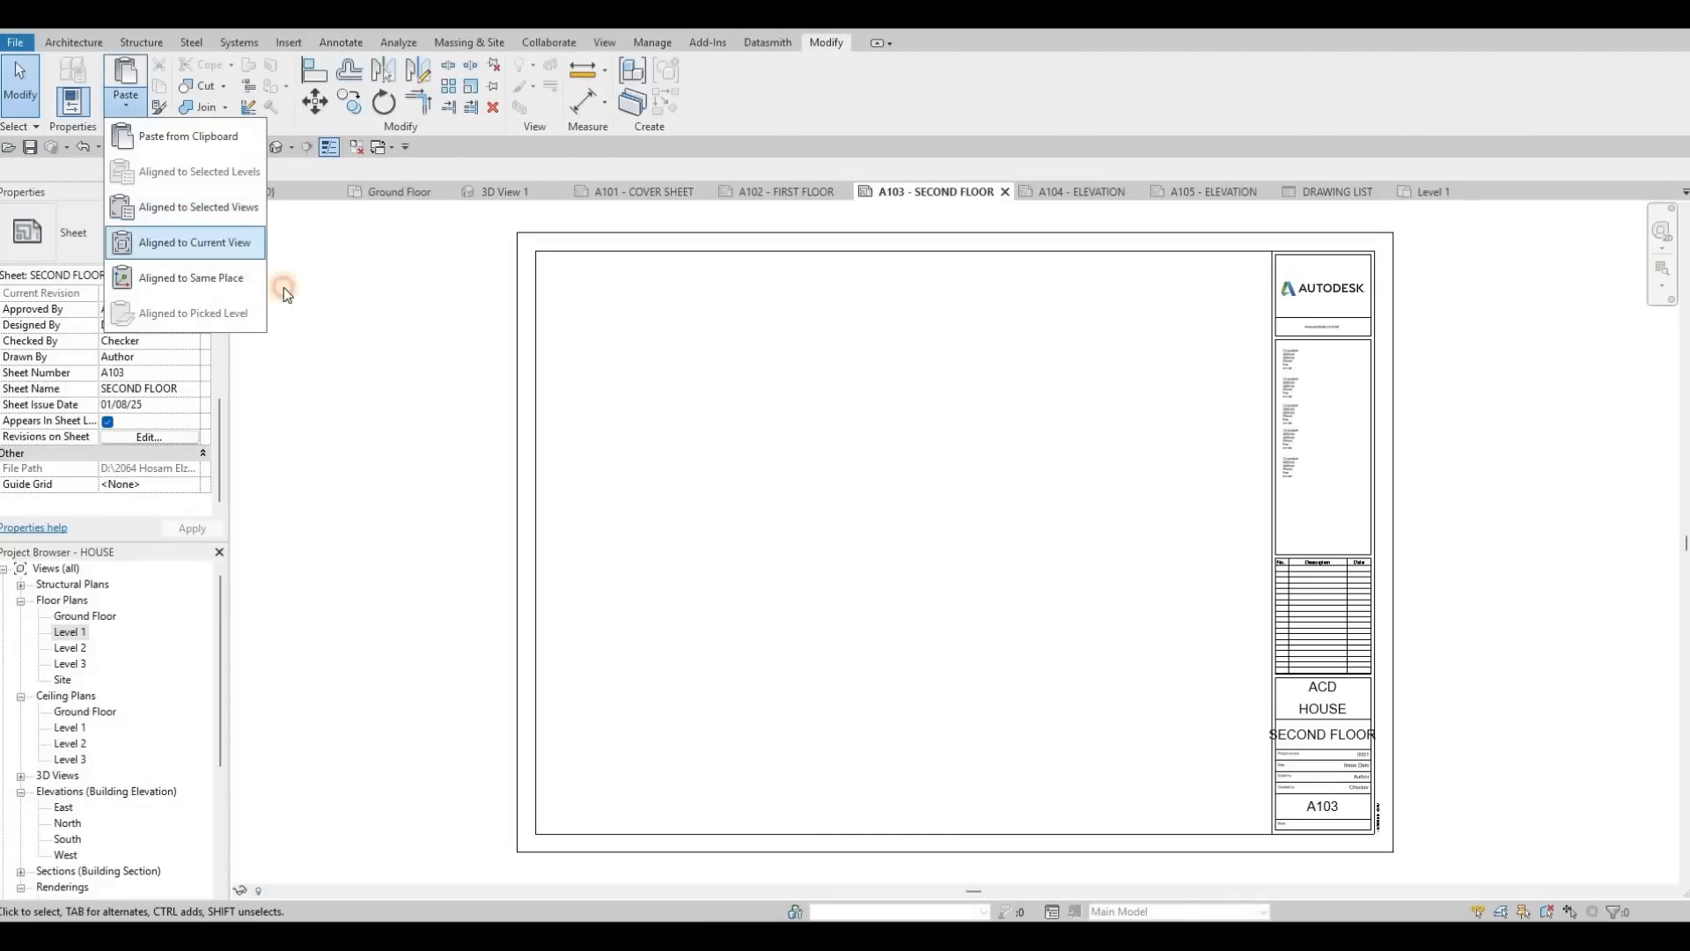
pyautogui.press('Escape')
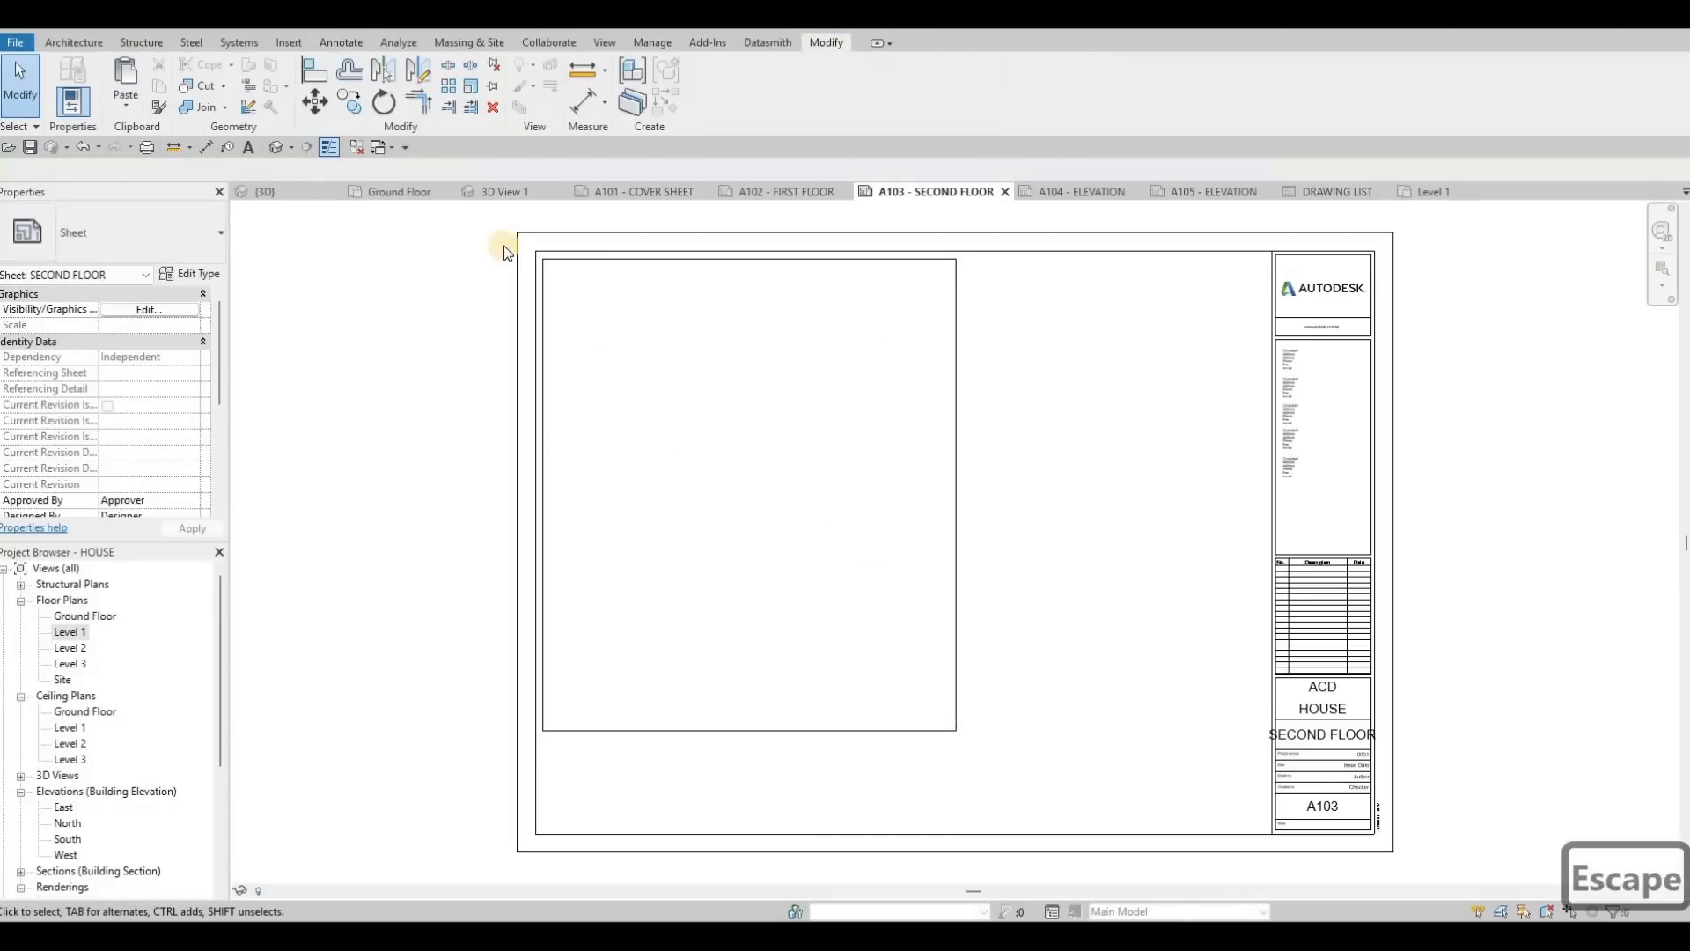
pyautogui.click(528, 430)
pyautogui.moveTo(528, 430); pyautogui.dragTo(551, 385, button='middle')
pyautogui.press('Escape')
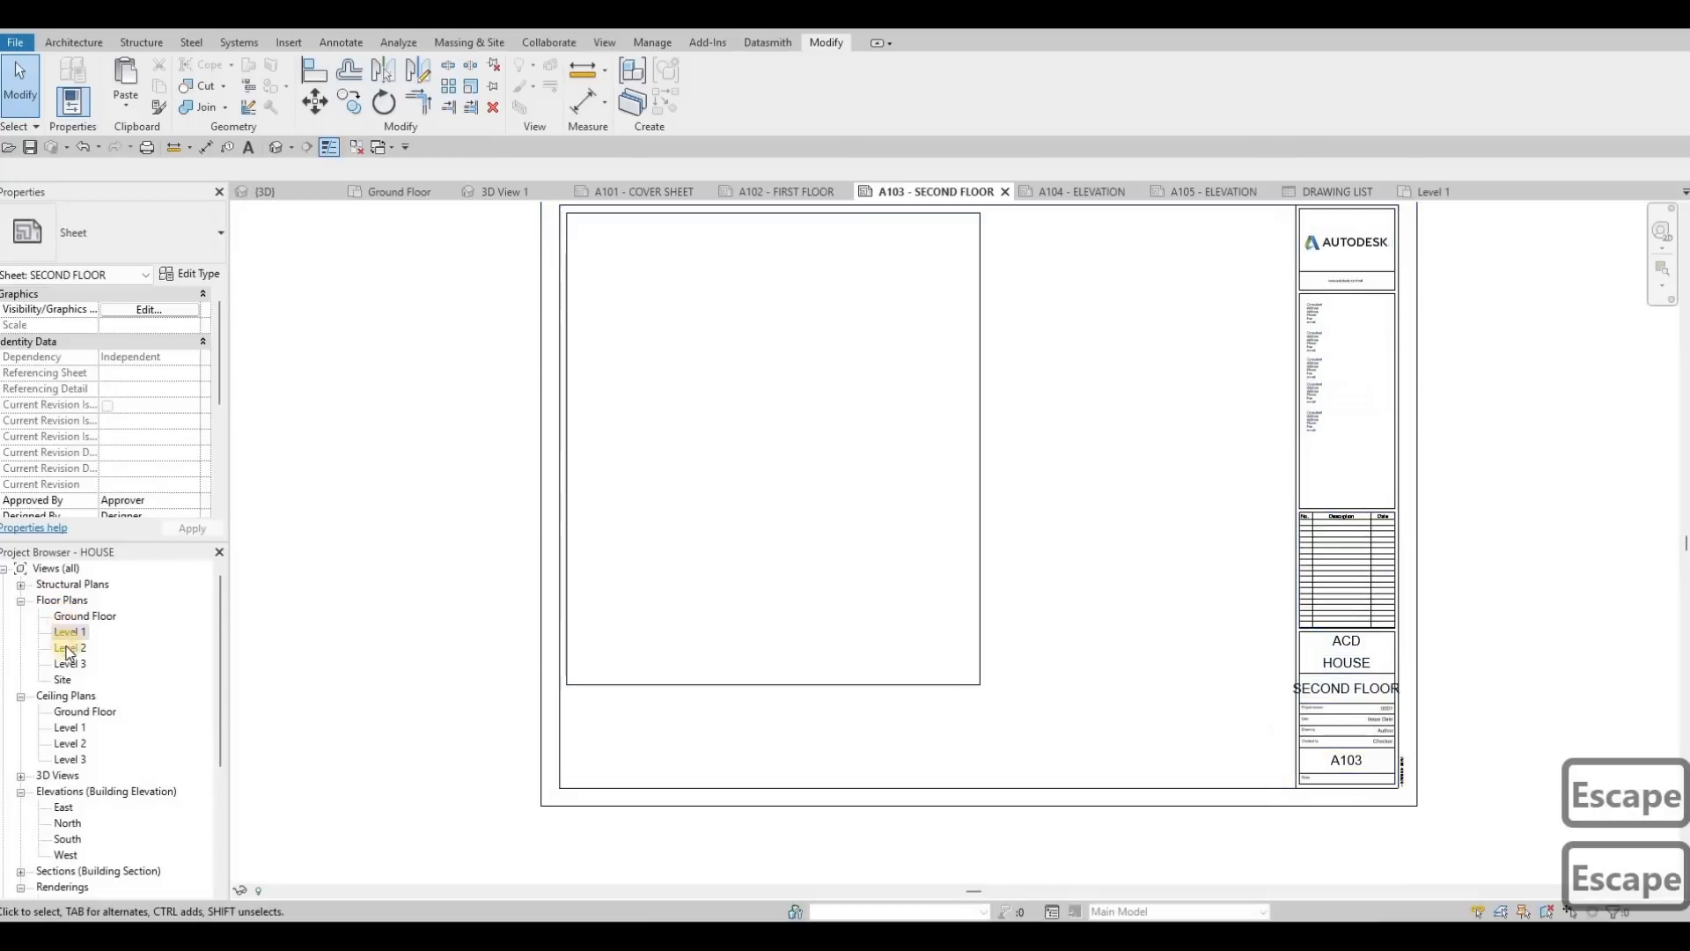
# Open the Level 2 floor plan and set its view scale to 1:50.
pyautogui.doubleClick(69, 648)
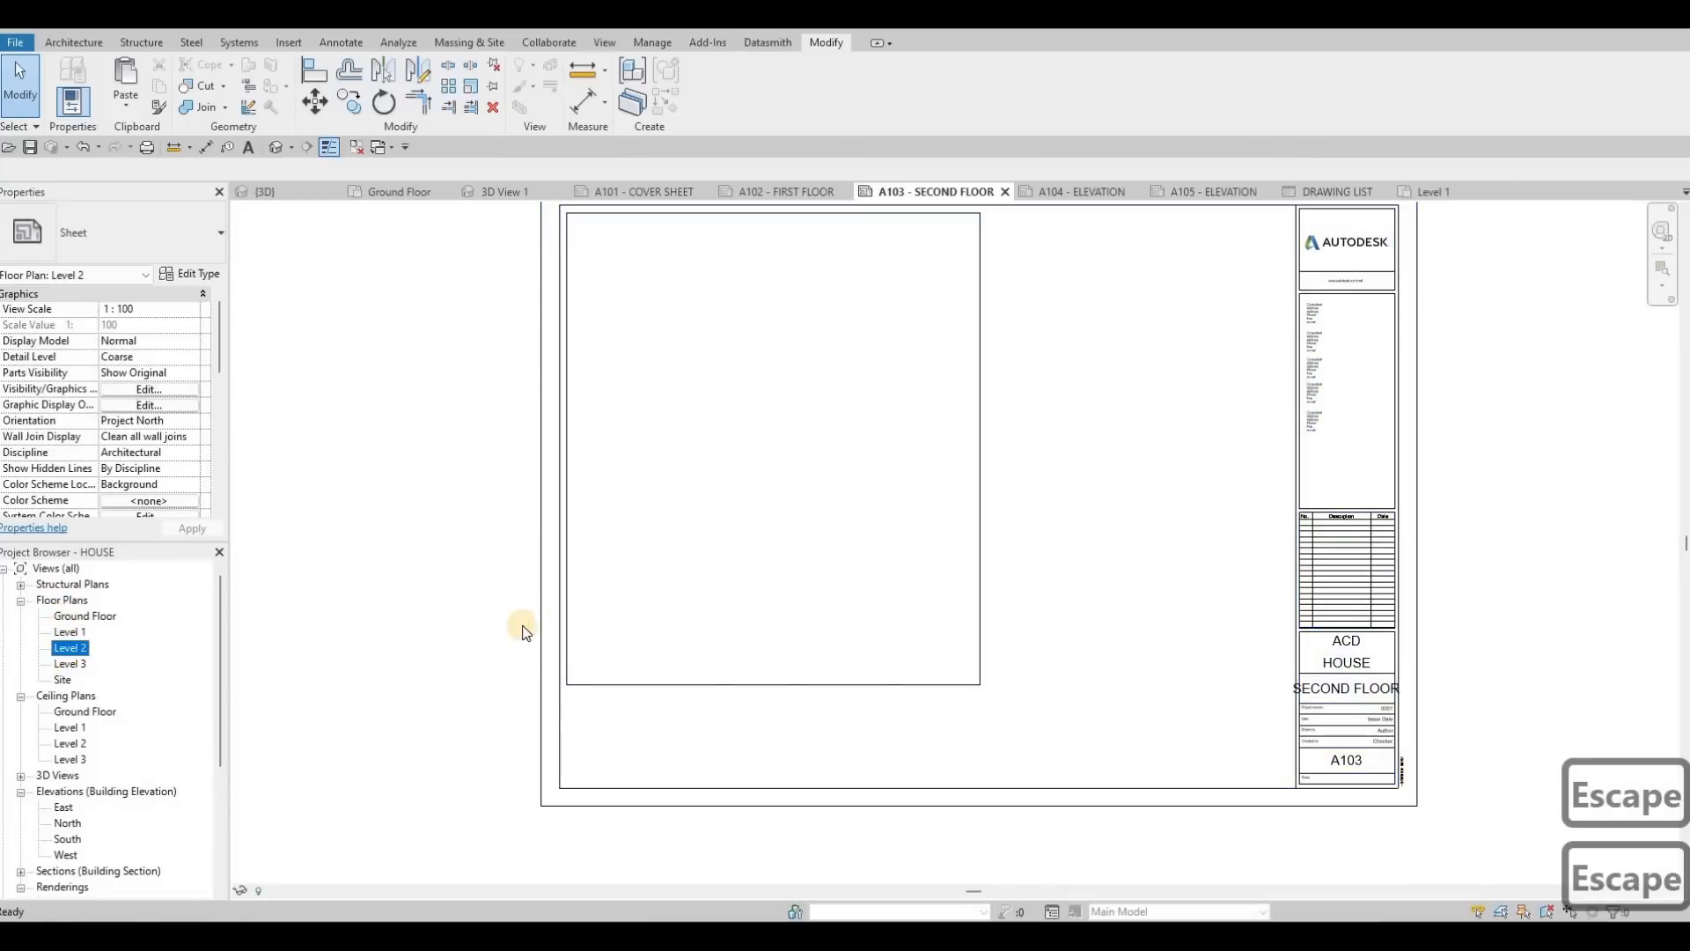
pyautogui.click(273, 890)
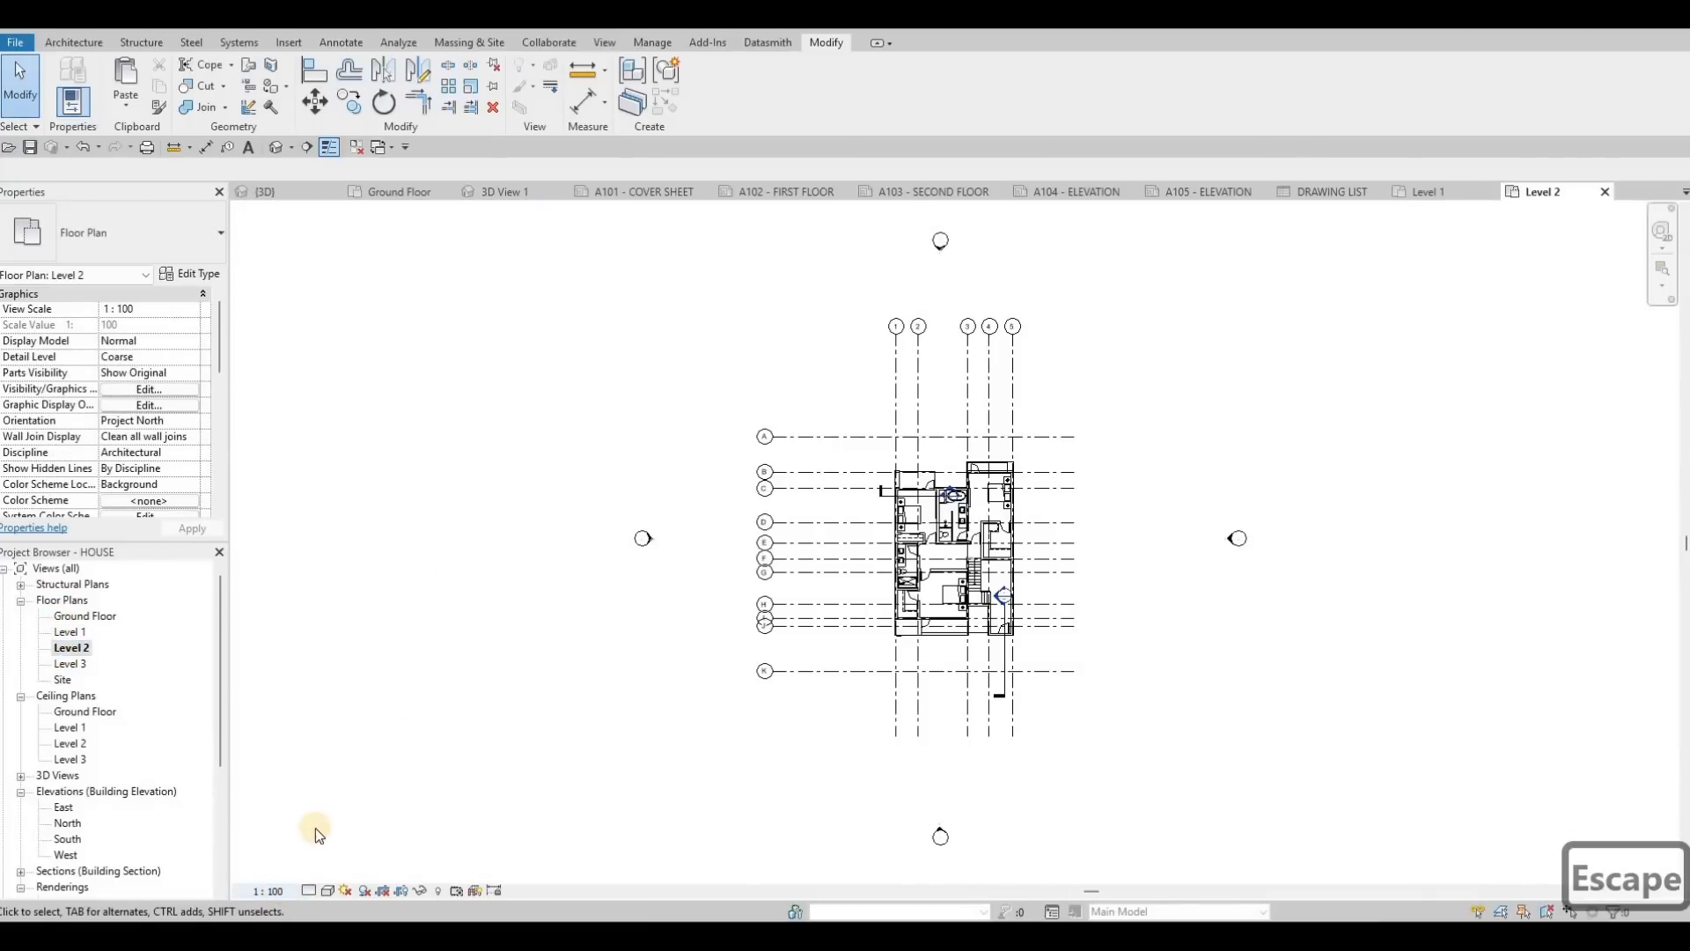
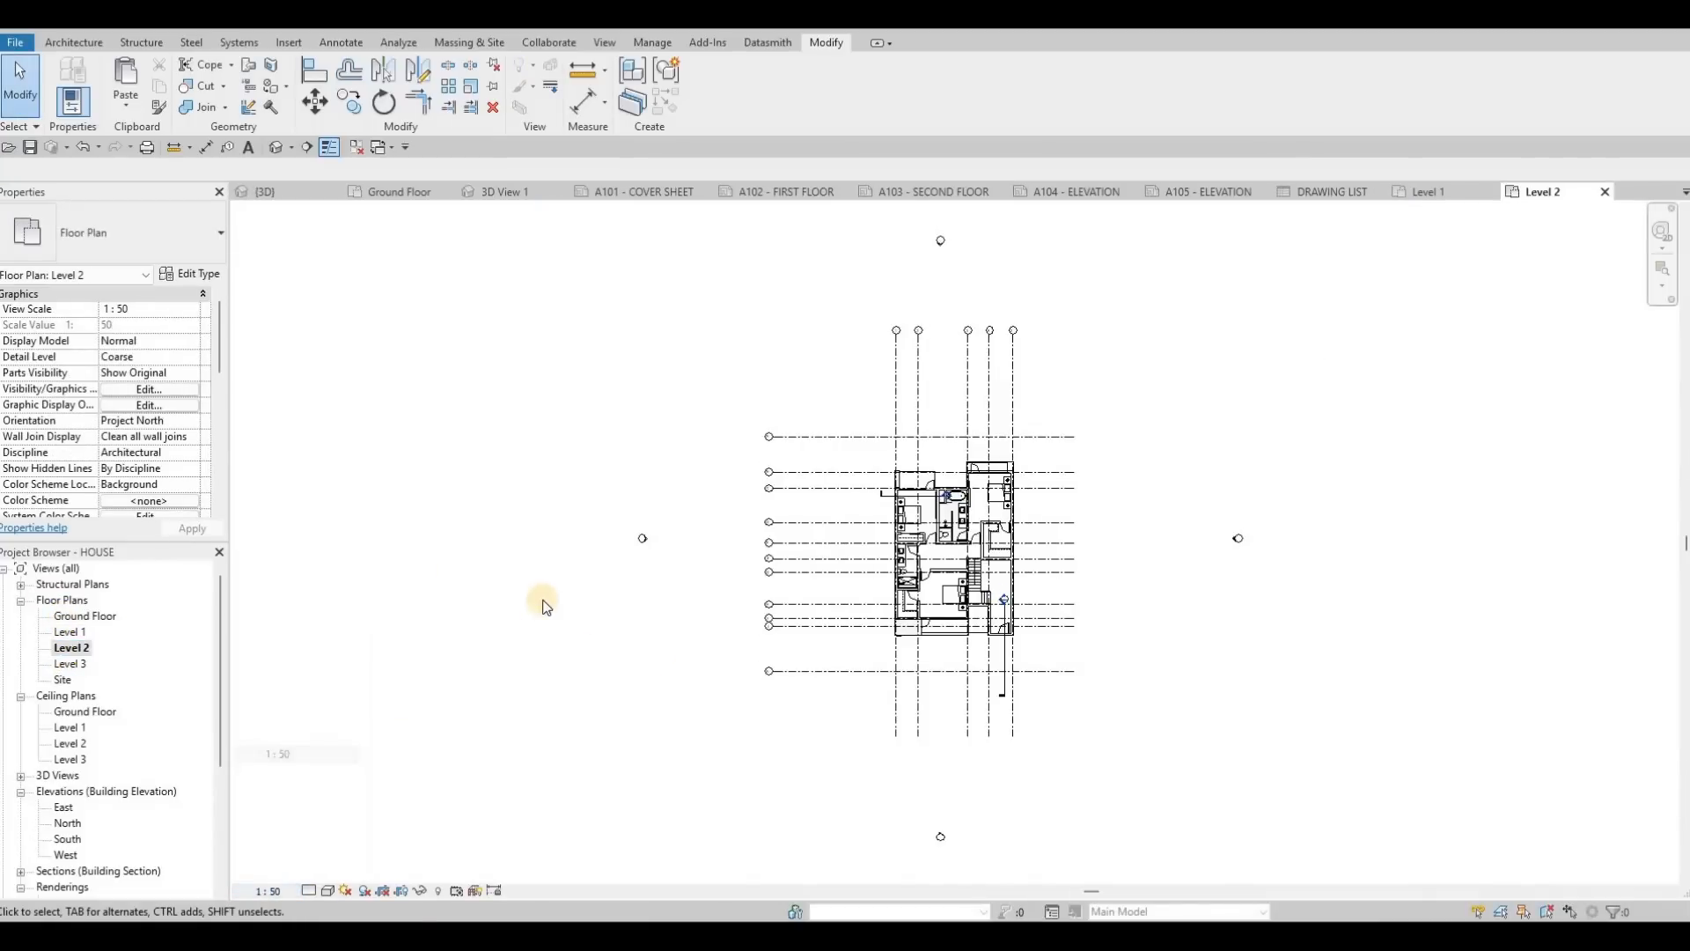
pyautogui.press('Escape')
# Turn on Crop View, Crop Region Visible and Annotation Crop for the Level 2 plan.
pyautogui.scroll(-5, 123, 409)
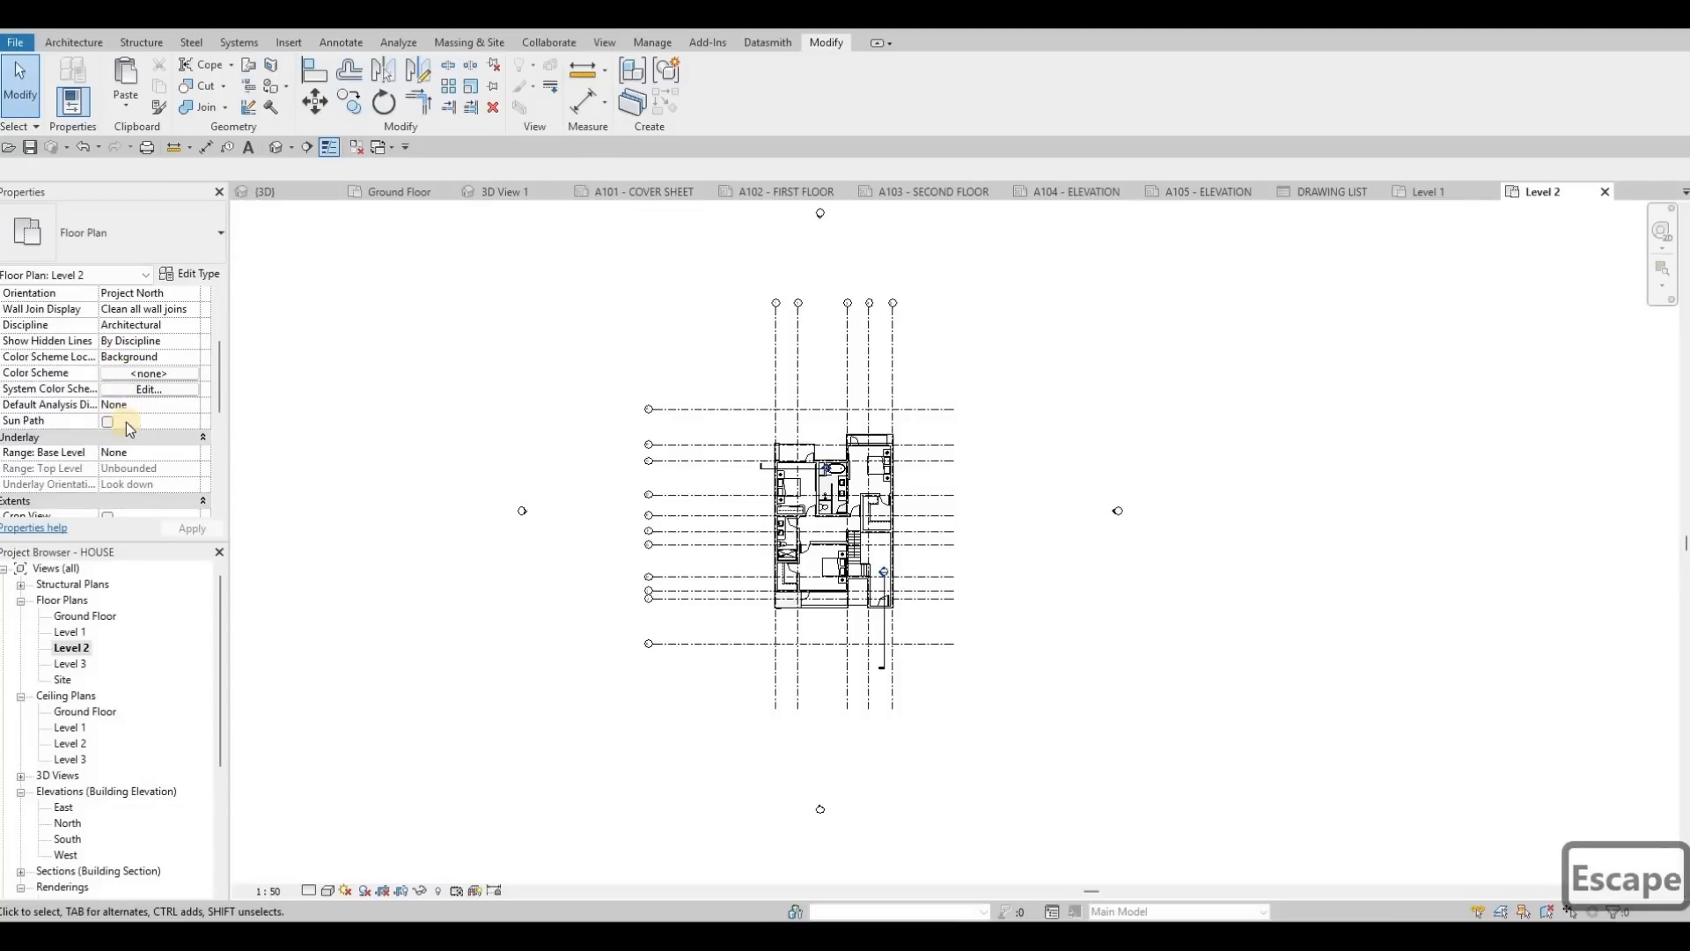
pyautogui.click(107, 373)
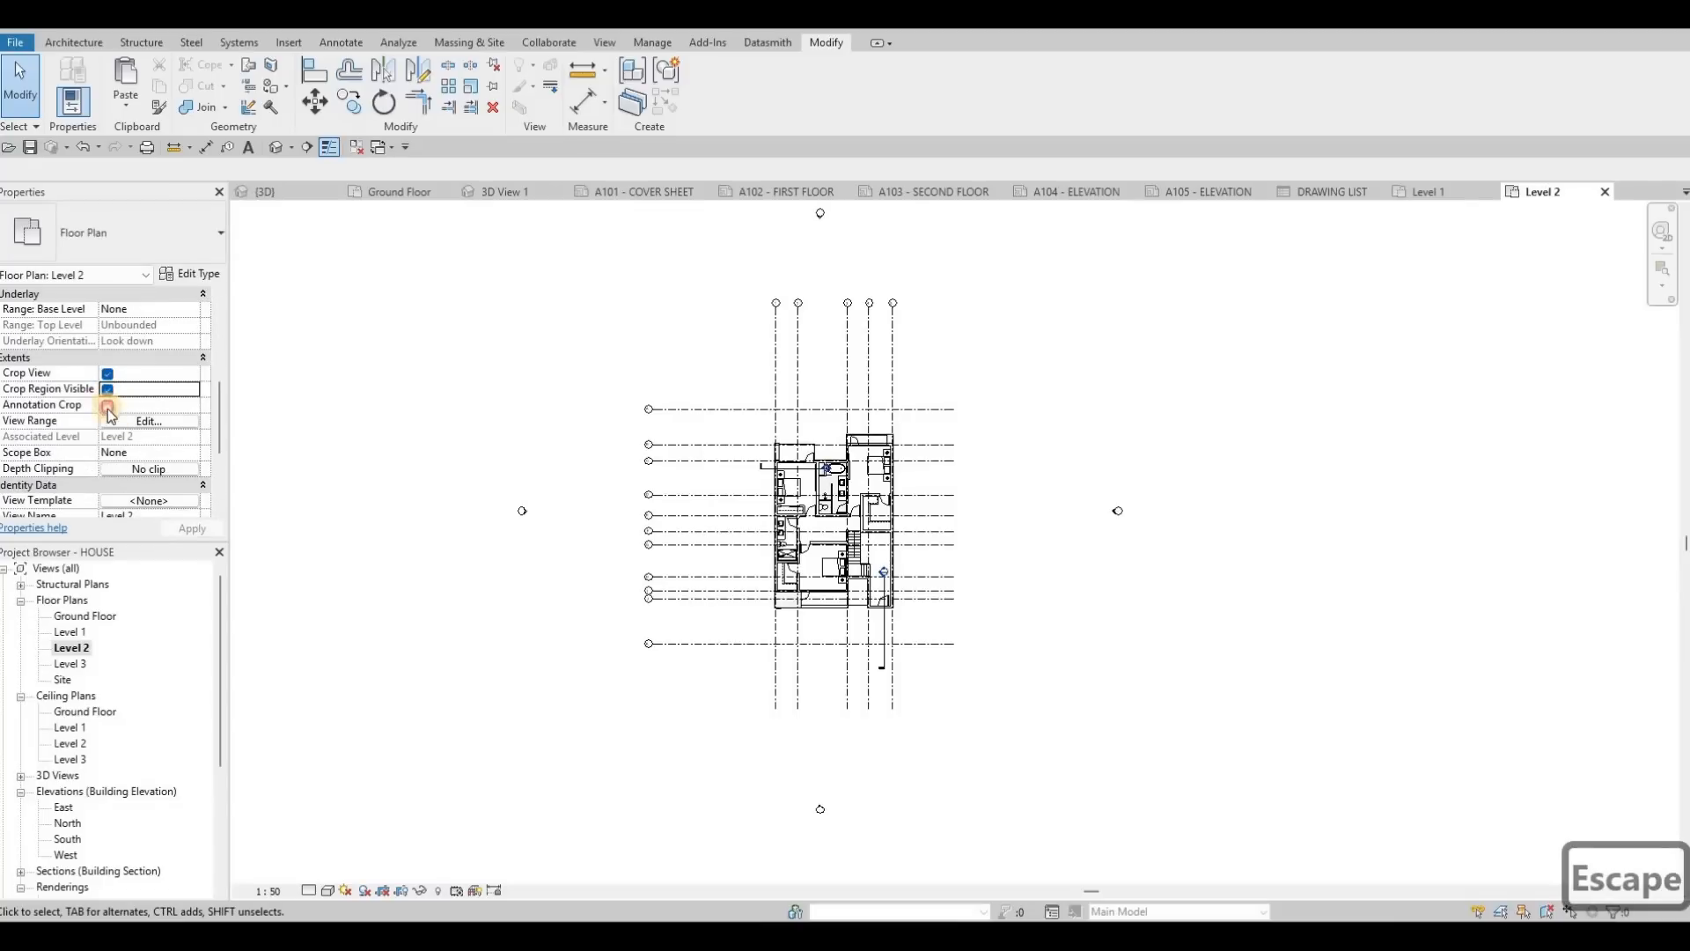
pyautogui.click(108, 389)
pyautogui.click(107, 405)
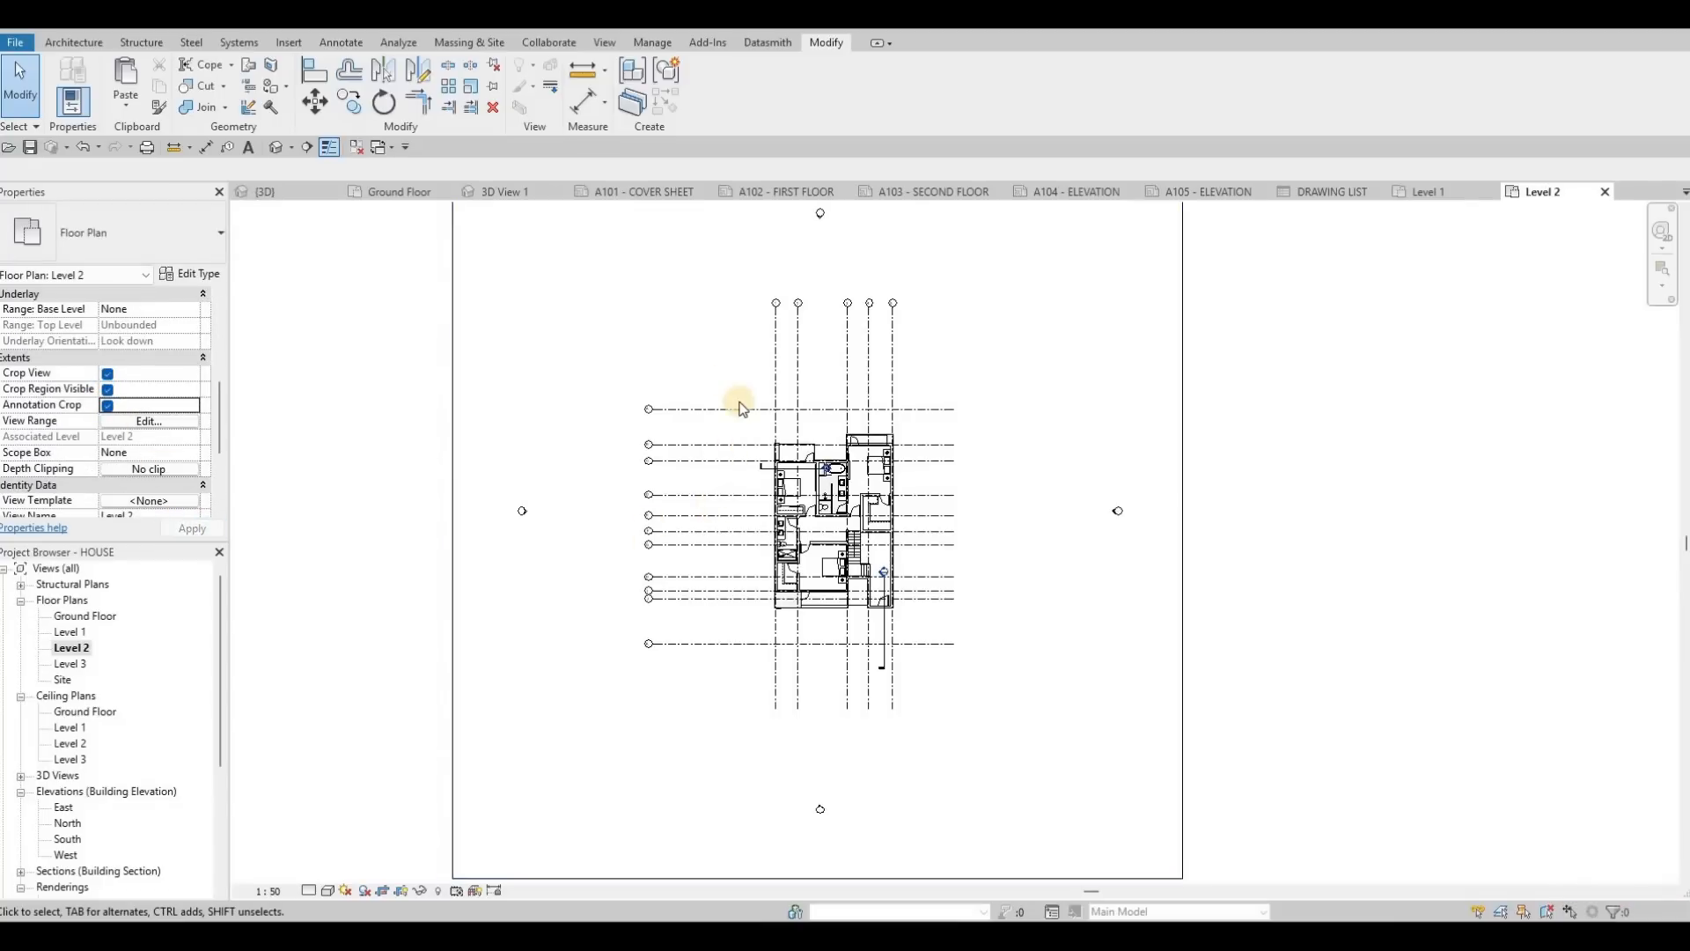
# Shrink all four edges of the Level 2 crop region around the plan and its grid lines, excluding the elevation markers.
pyautogui.scroll(-3, 739, 396)
pyautogui.click(763, 329)
pyautogui.moveTo(763, 328); pyautogui.dragTo(765, 422)
pyautogui.moveTo(589, 558); pyautogui.dragTo(679, 556)
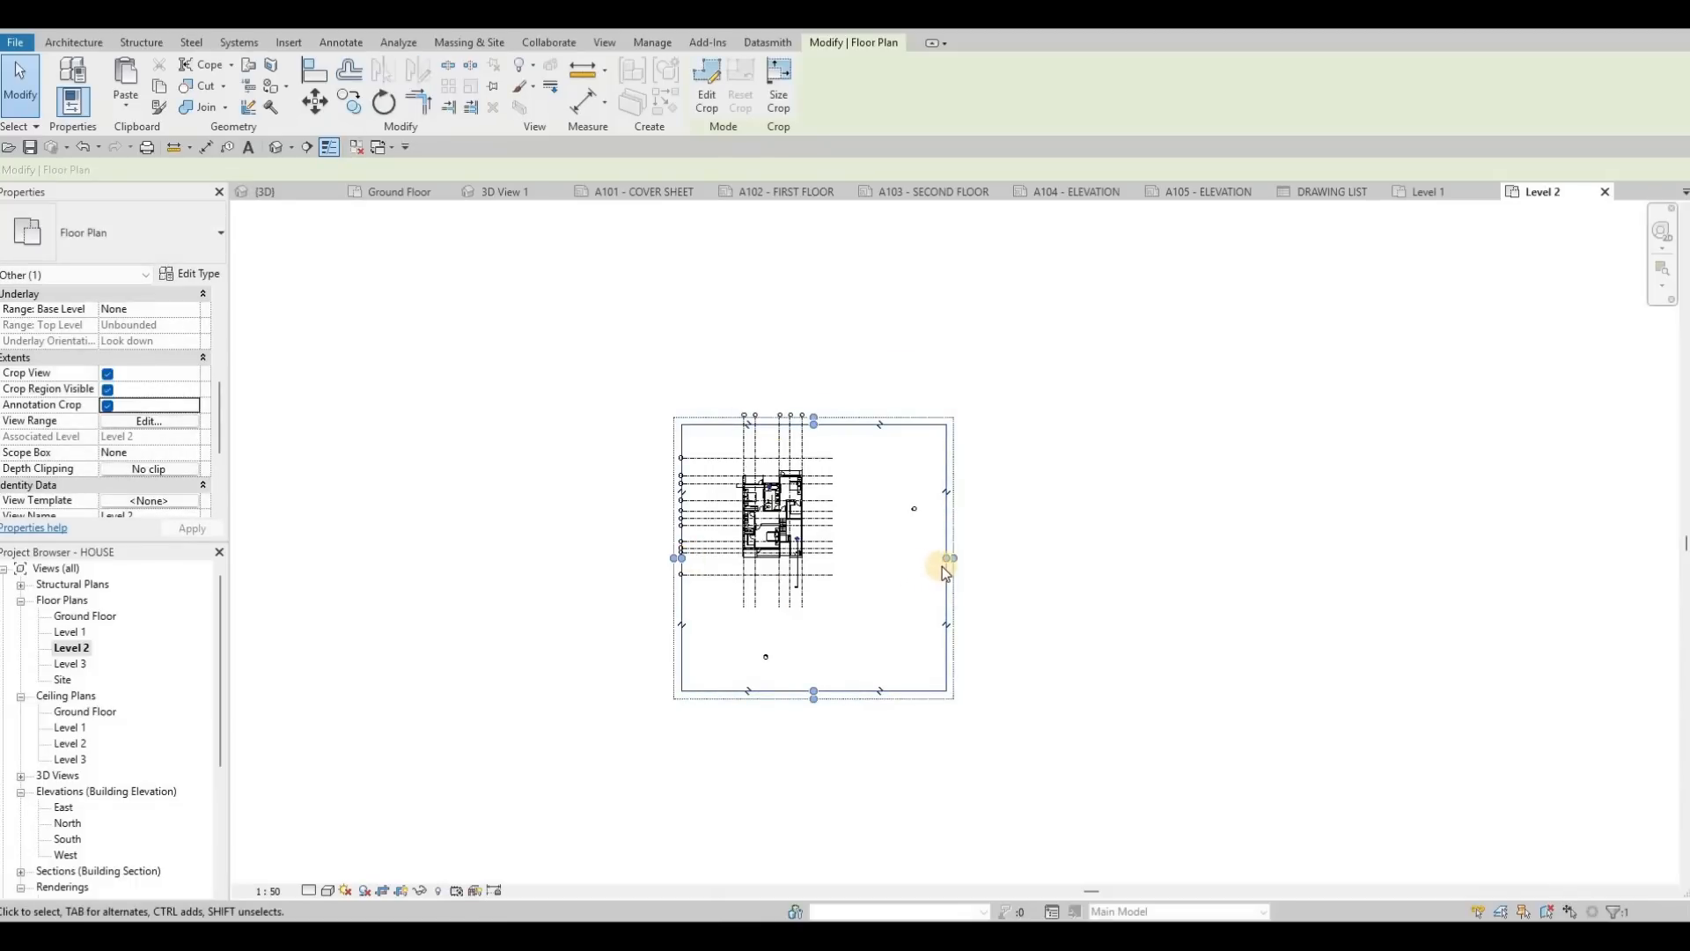
pyautogui.moveTo(831, 543); pyautogui.dragTo(833, 544)
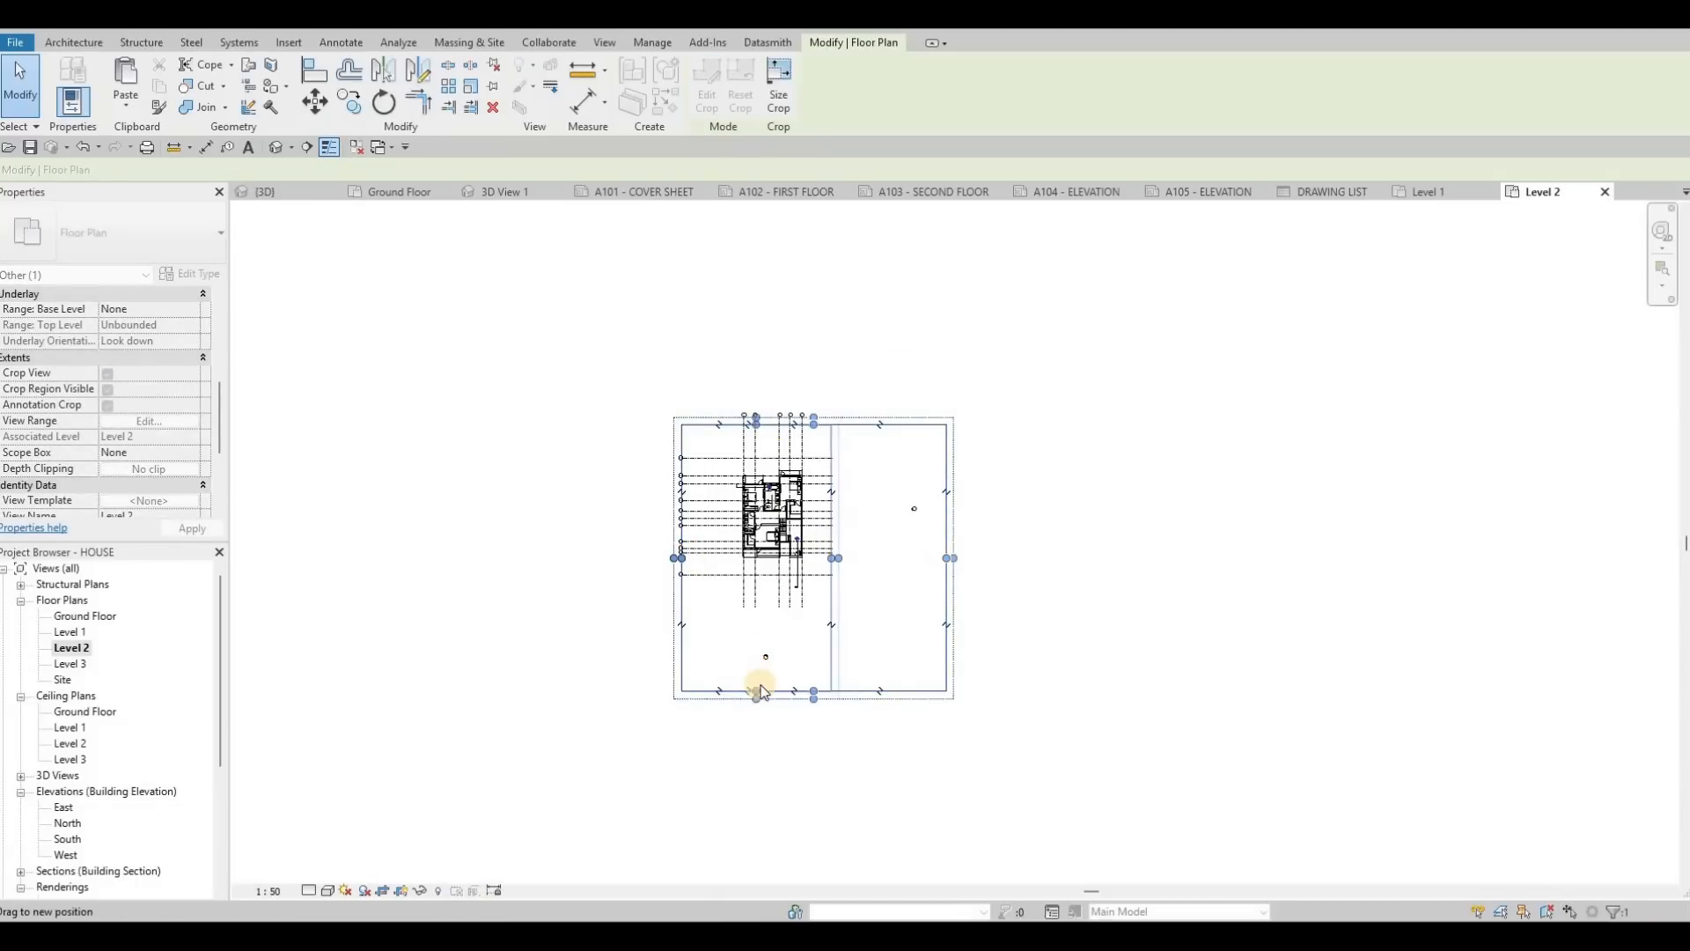
pyautogui.moveTo(761, 595); pyautogui.dragTo(762, 601)
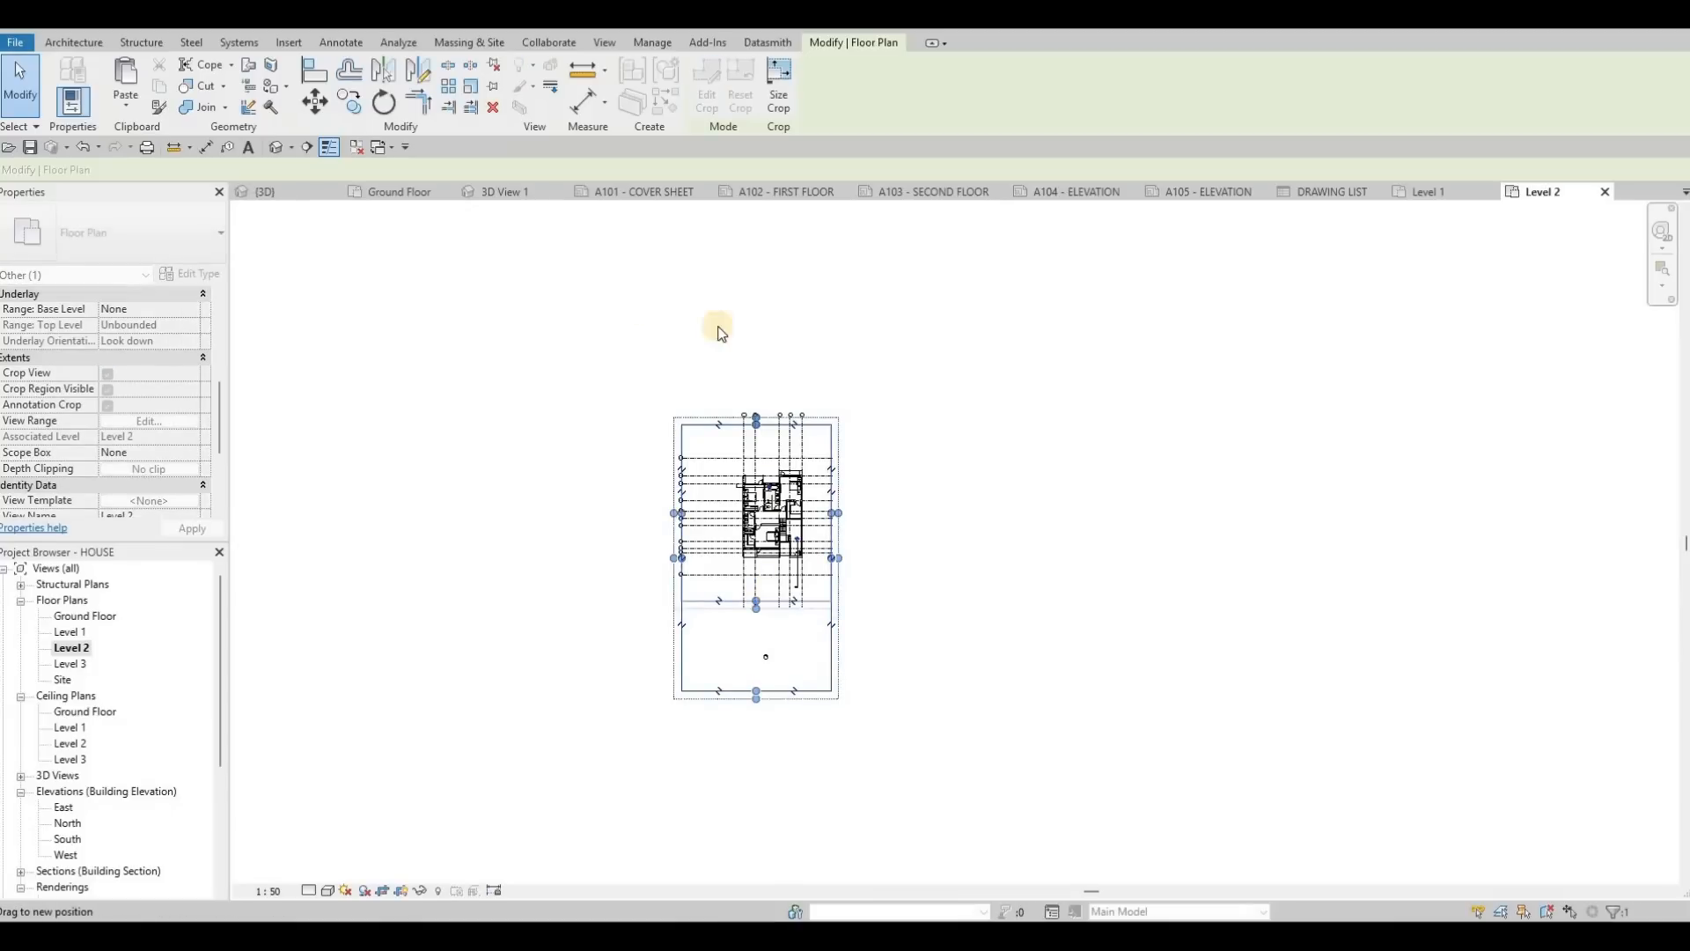
pyautogui.press('Escape')
pyautogui.press('Escape')
# Place the Level 2 floor plan on sheet A103 - SECOND FLOOR over the detail-line frame.
pyautogui.click(910, 193)
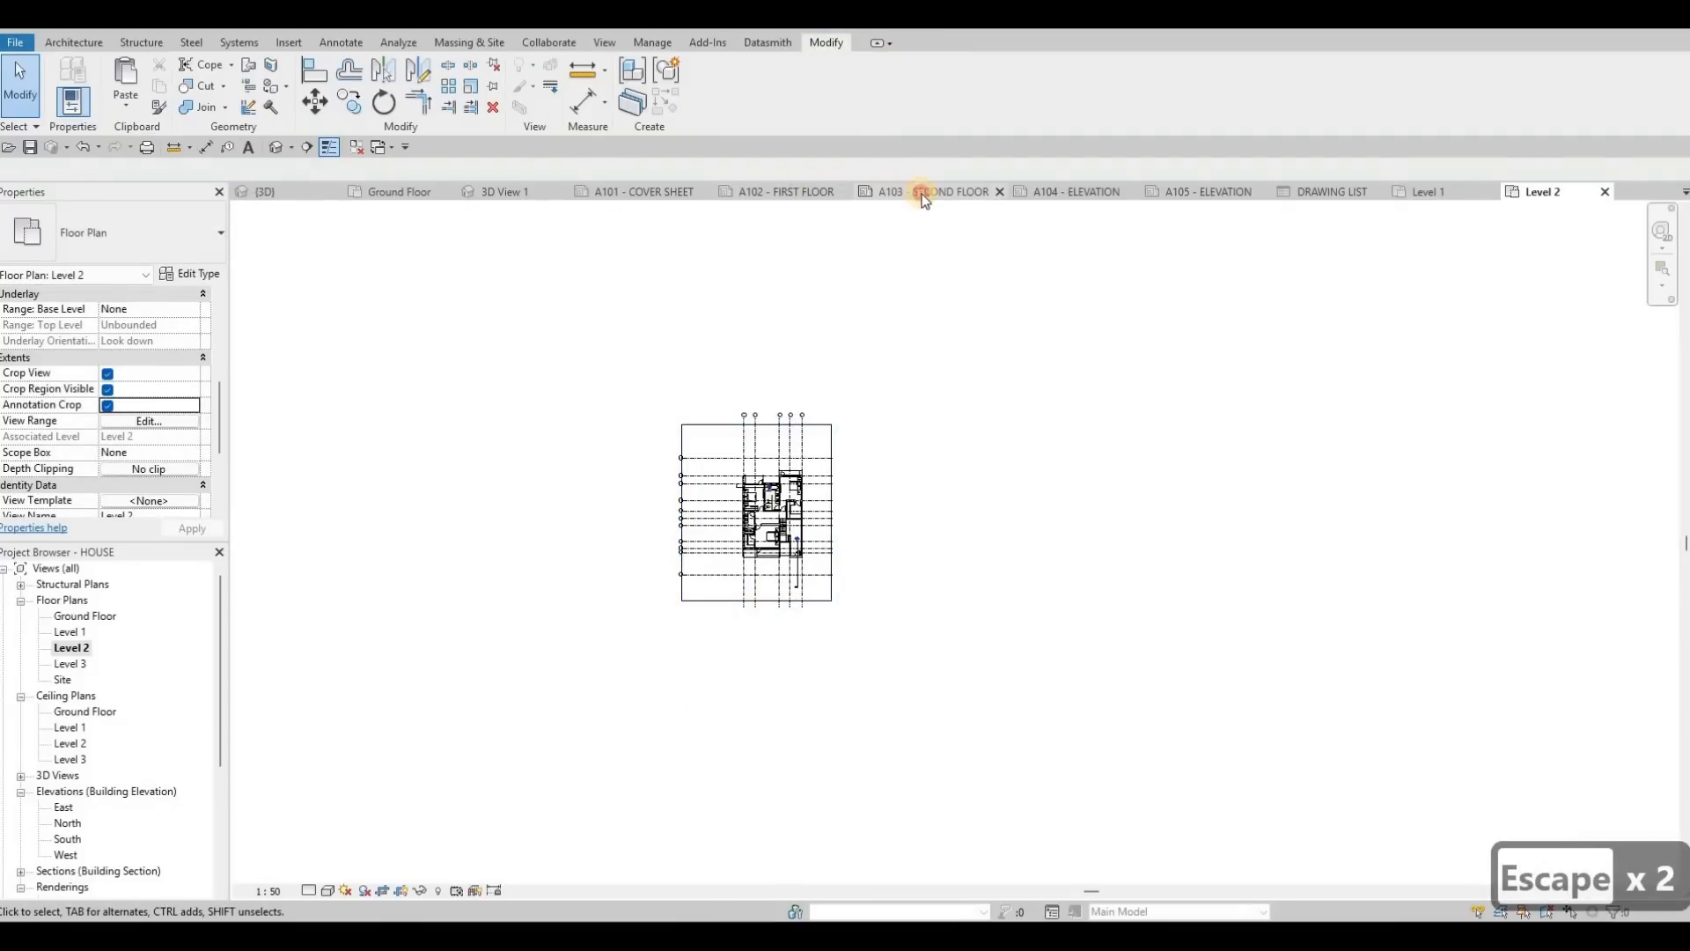
pyautogui.moveTo(412, 588); pyautogui.dragTo(707, 452)
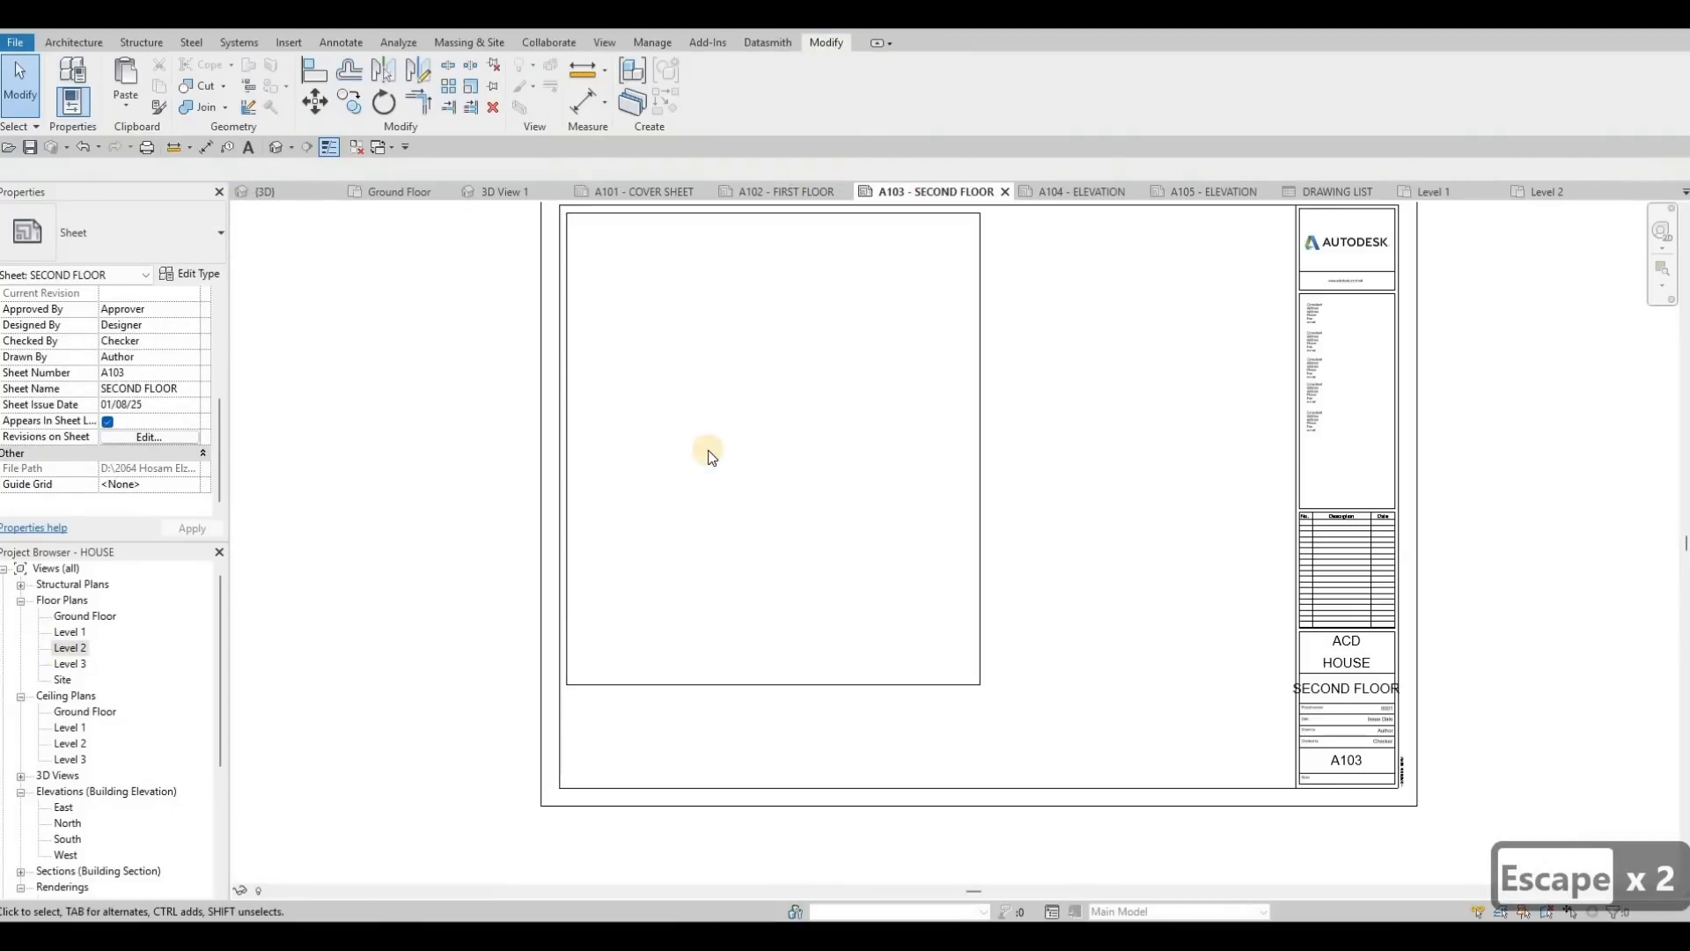
pyautogui.click(769, 460)
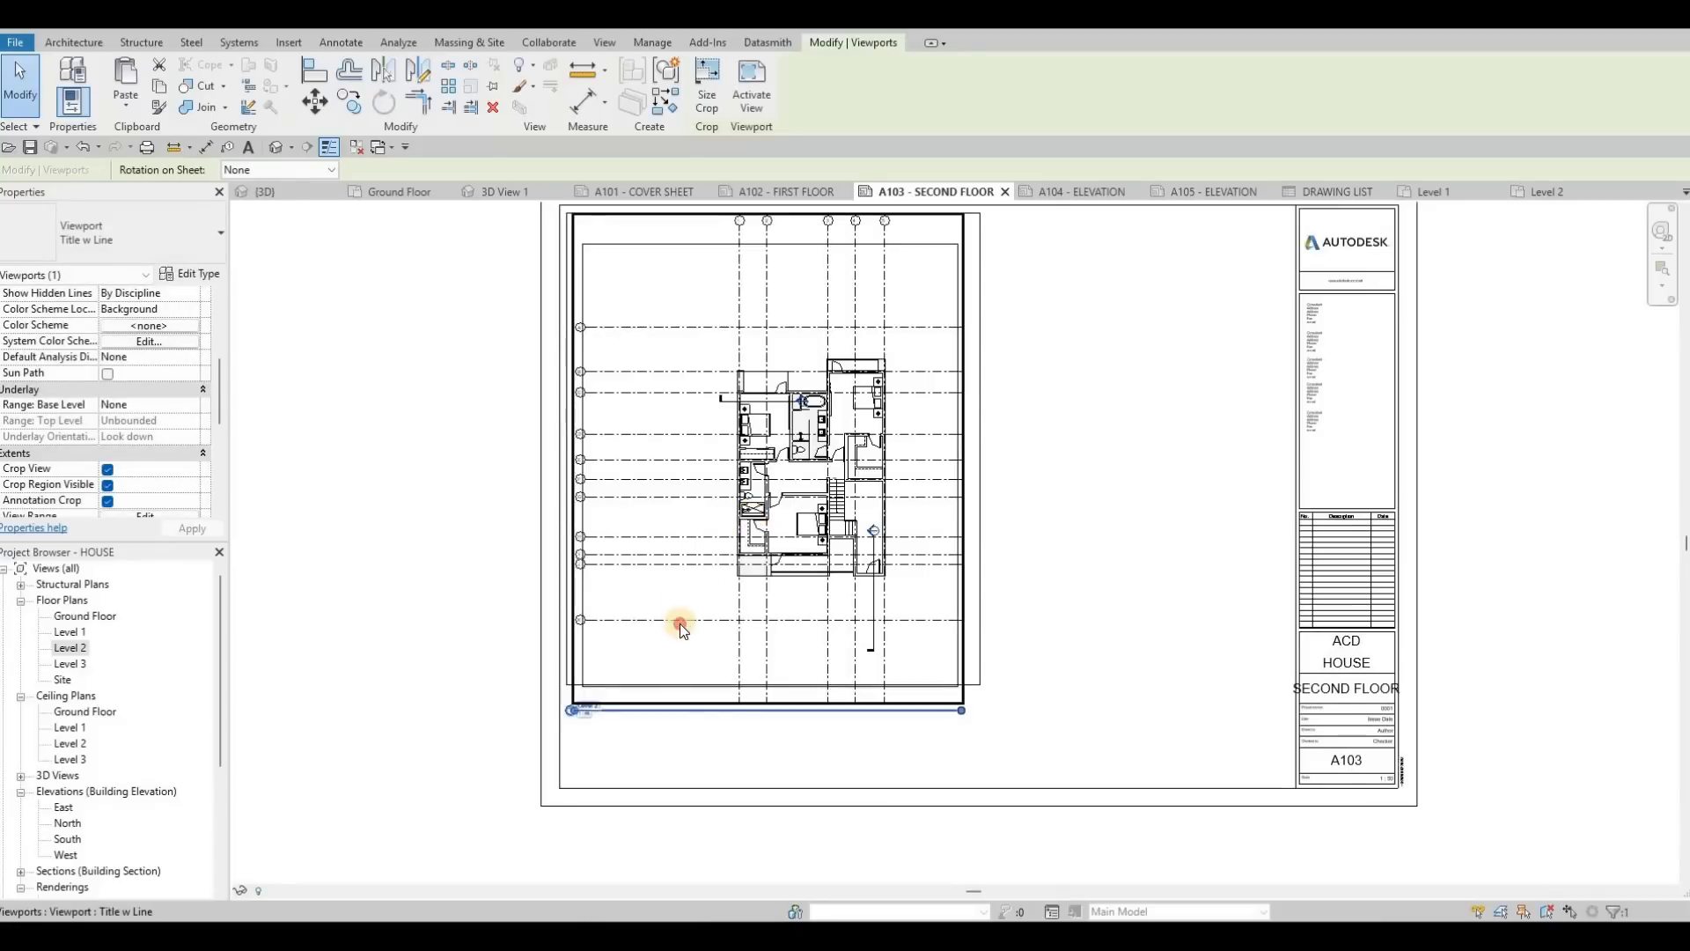
pyautogui.press('Escape')
pyautogui.press('Escape')
# Activate the Level 2 view on the sheet and raise its crop region's bottom edge to just below grid K.
pyautogui.doubleClick(684, 688)
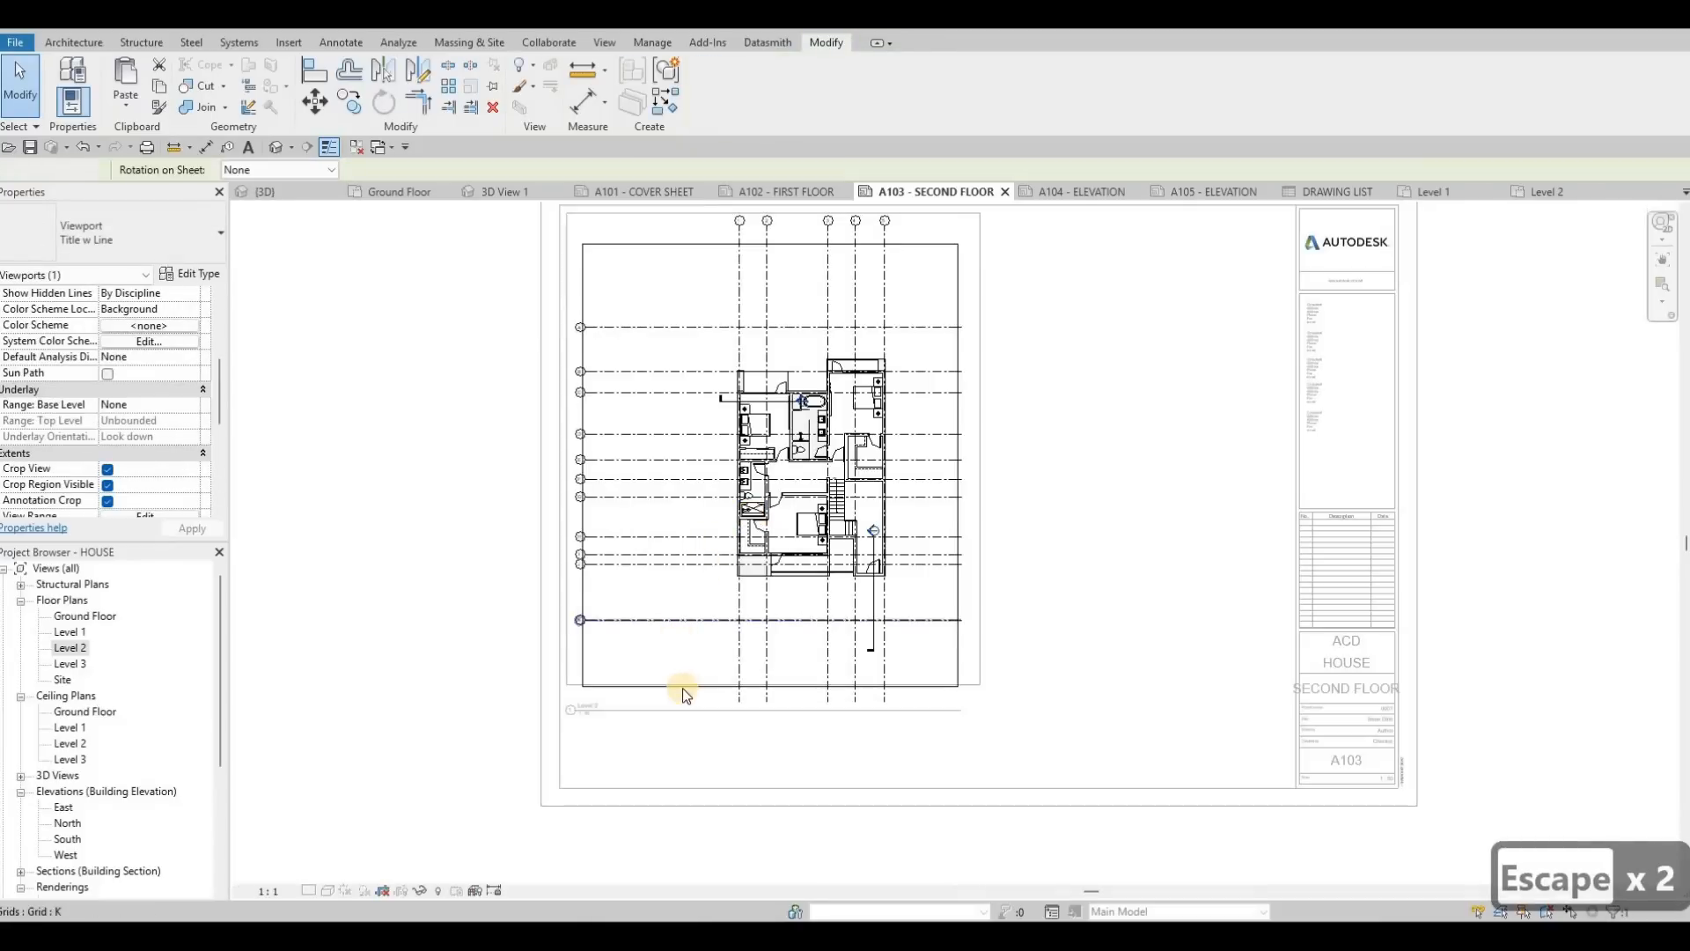
pyautogui.click(758, 687)
pyautogui.moveTo(768, 686); pyautogui.dragTo(770, 650)
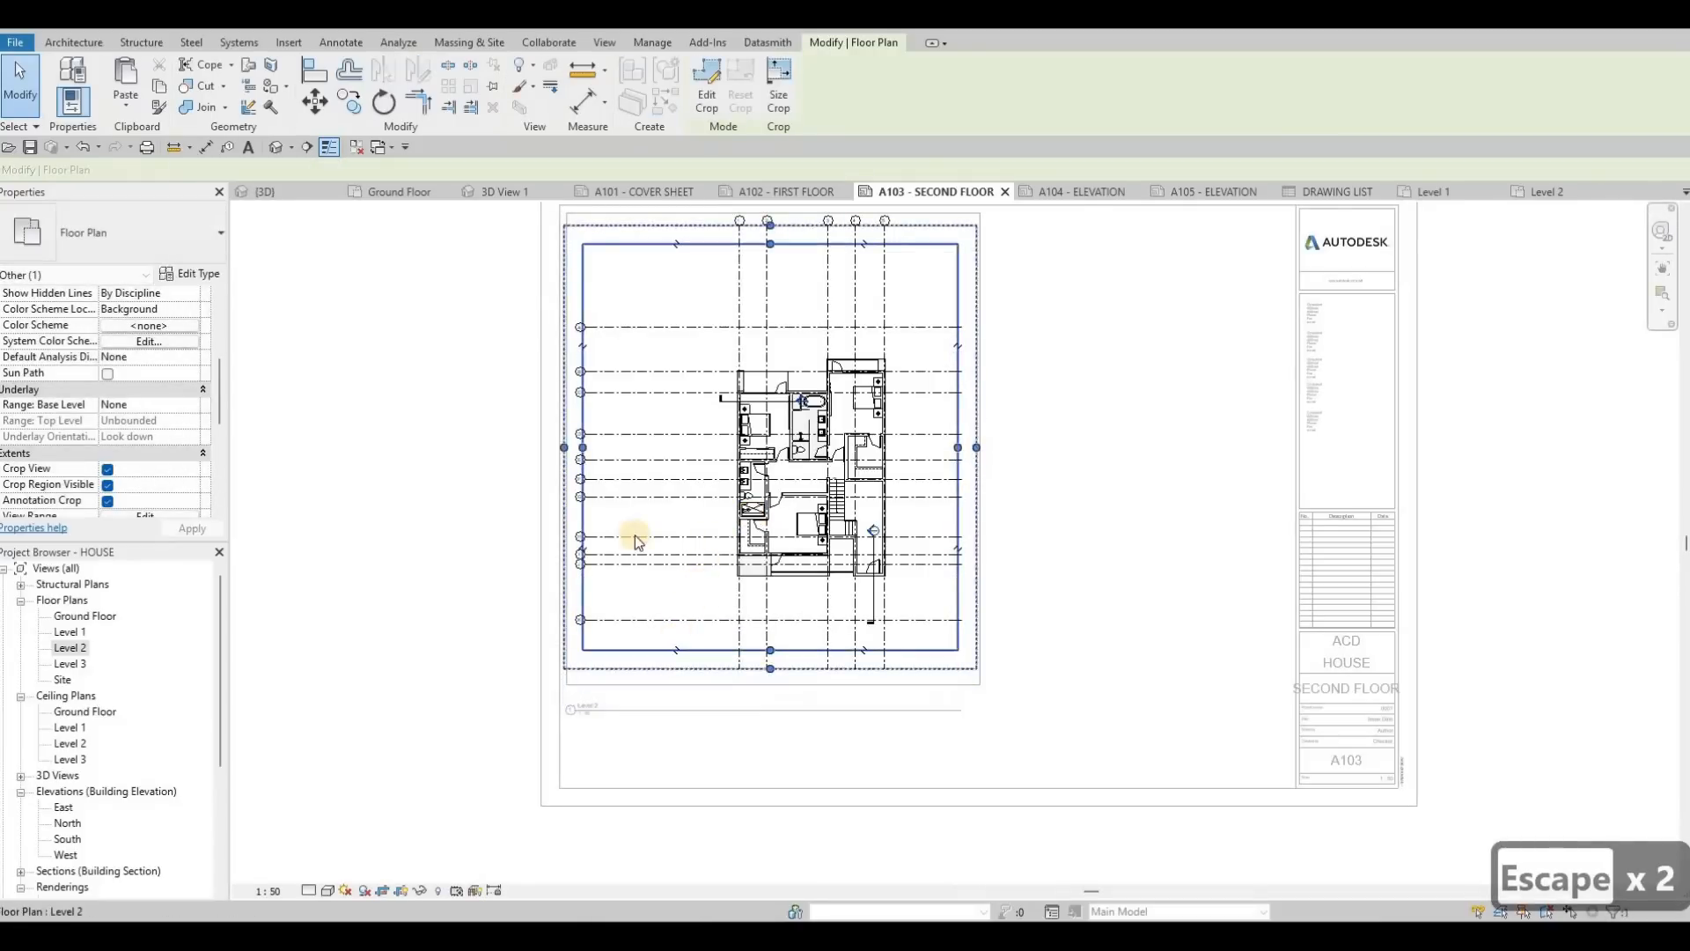
# Deactivate the Level 2 view and move its view title up to just below the detail-line frame.
pyautogui.press('Escape')
pyautogui.press('Escape')
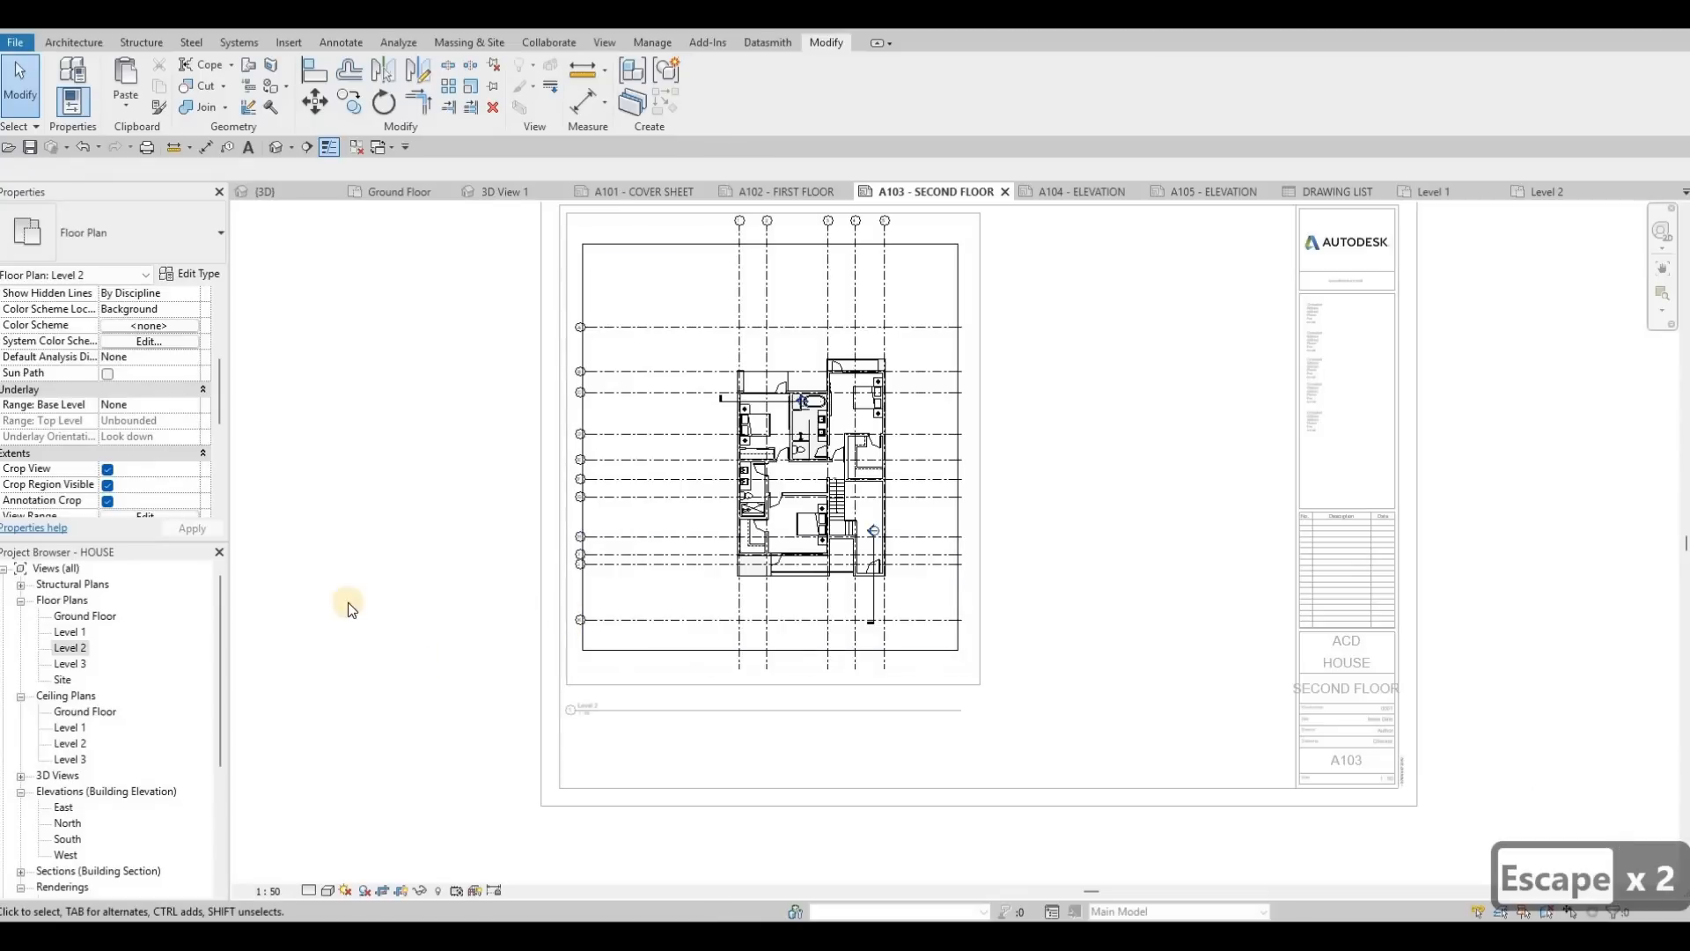
pyautogui.doubleClick(584, 743)
pyautogui.moveTo(568, 693); pyautogui.dragTo(580, 635, button='middle')
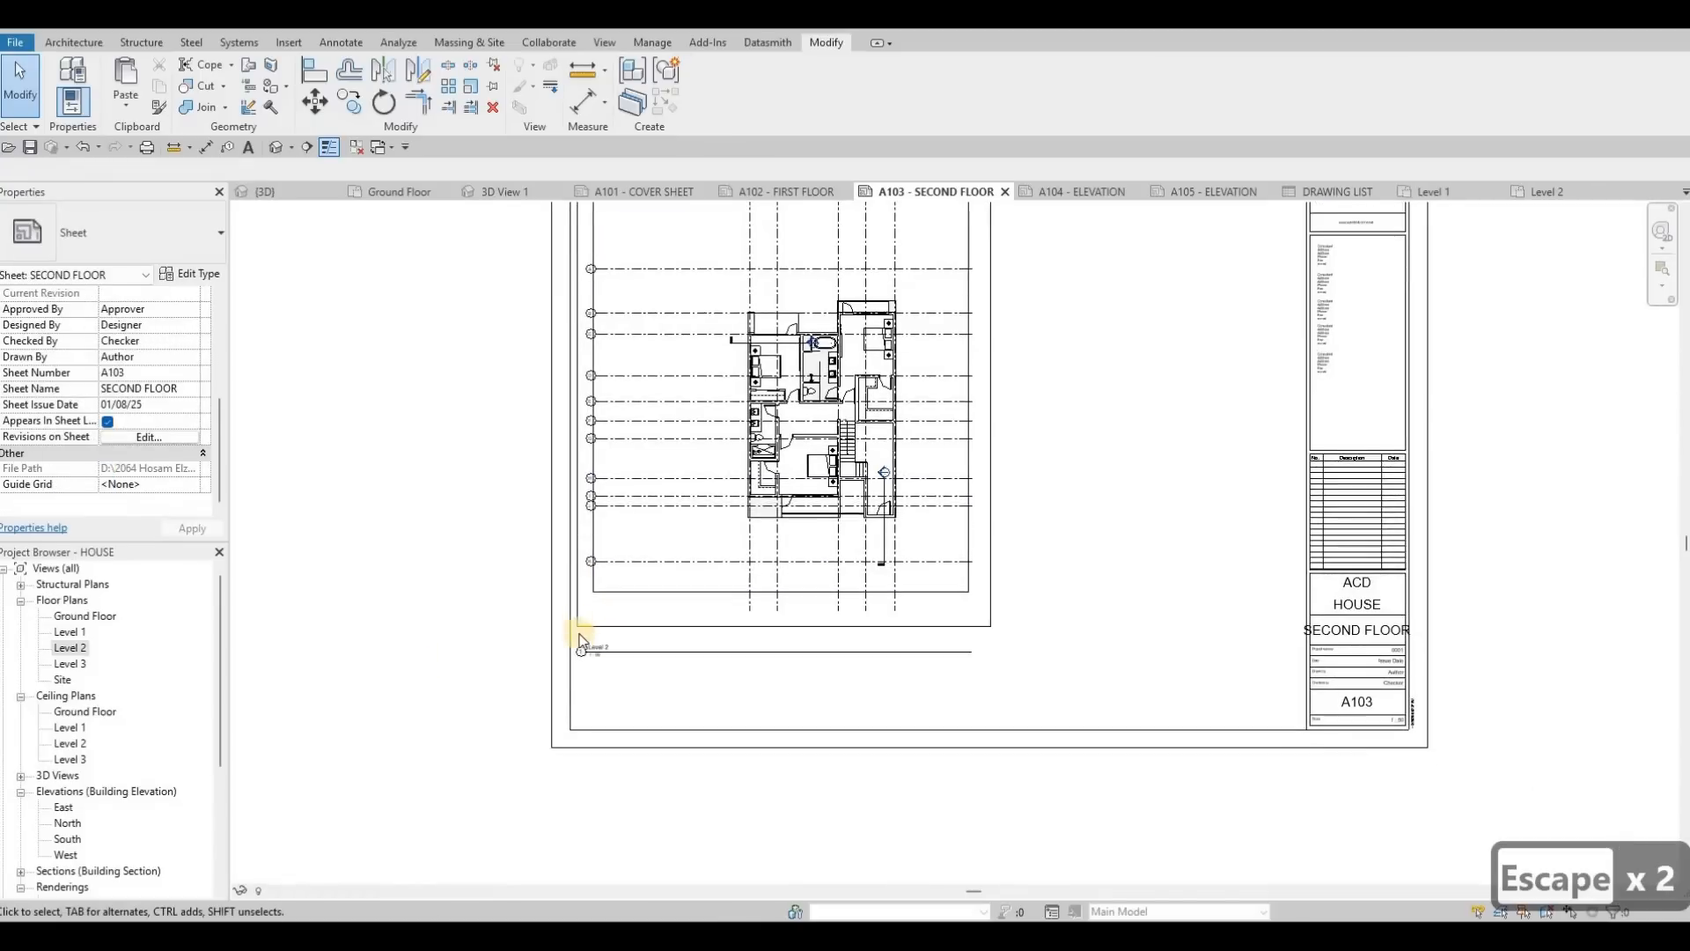
pyautogui.scroll(4, 580, 640)
pyautogui.moveTo(587, 613); pyautogui.dragTo(592, 555)
pyautogui.press('Escape')
pyautogui.scroll(-3, 795, 384)
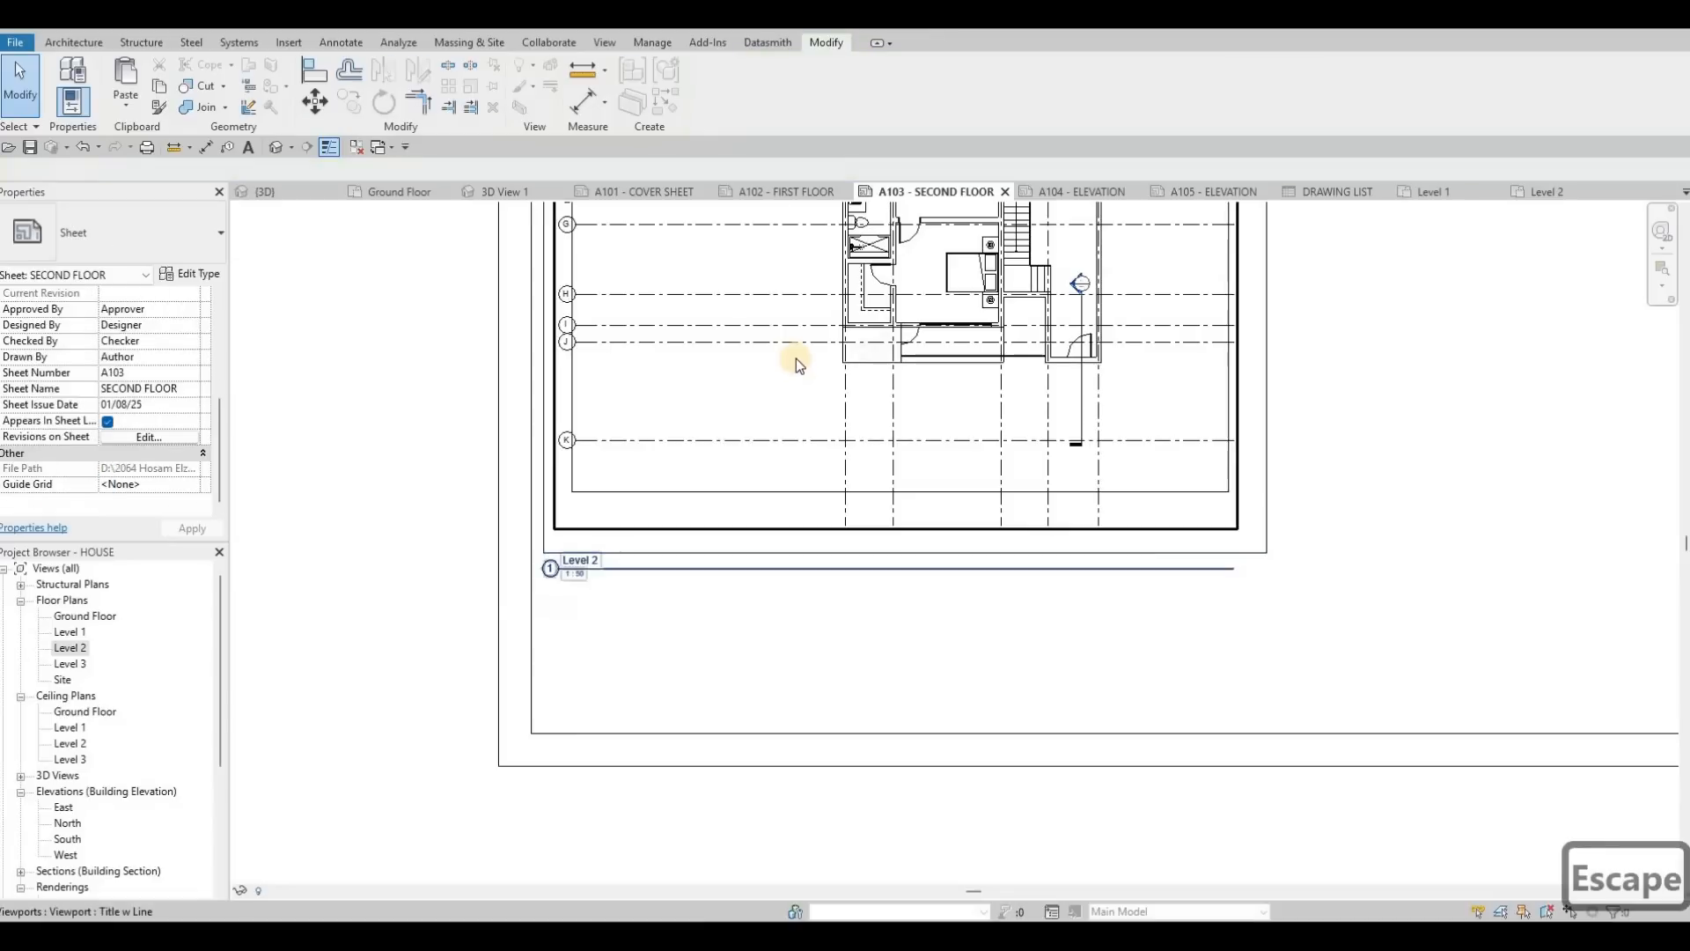
# Set the Level 2 viewport's Title on Sheet to SECOND FLOOR and shorten its title line to the text's width.
pyautogui.press('Escape')
pyautogui.click(795, 356)
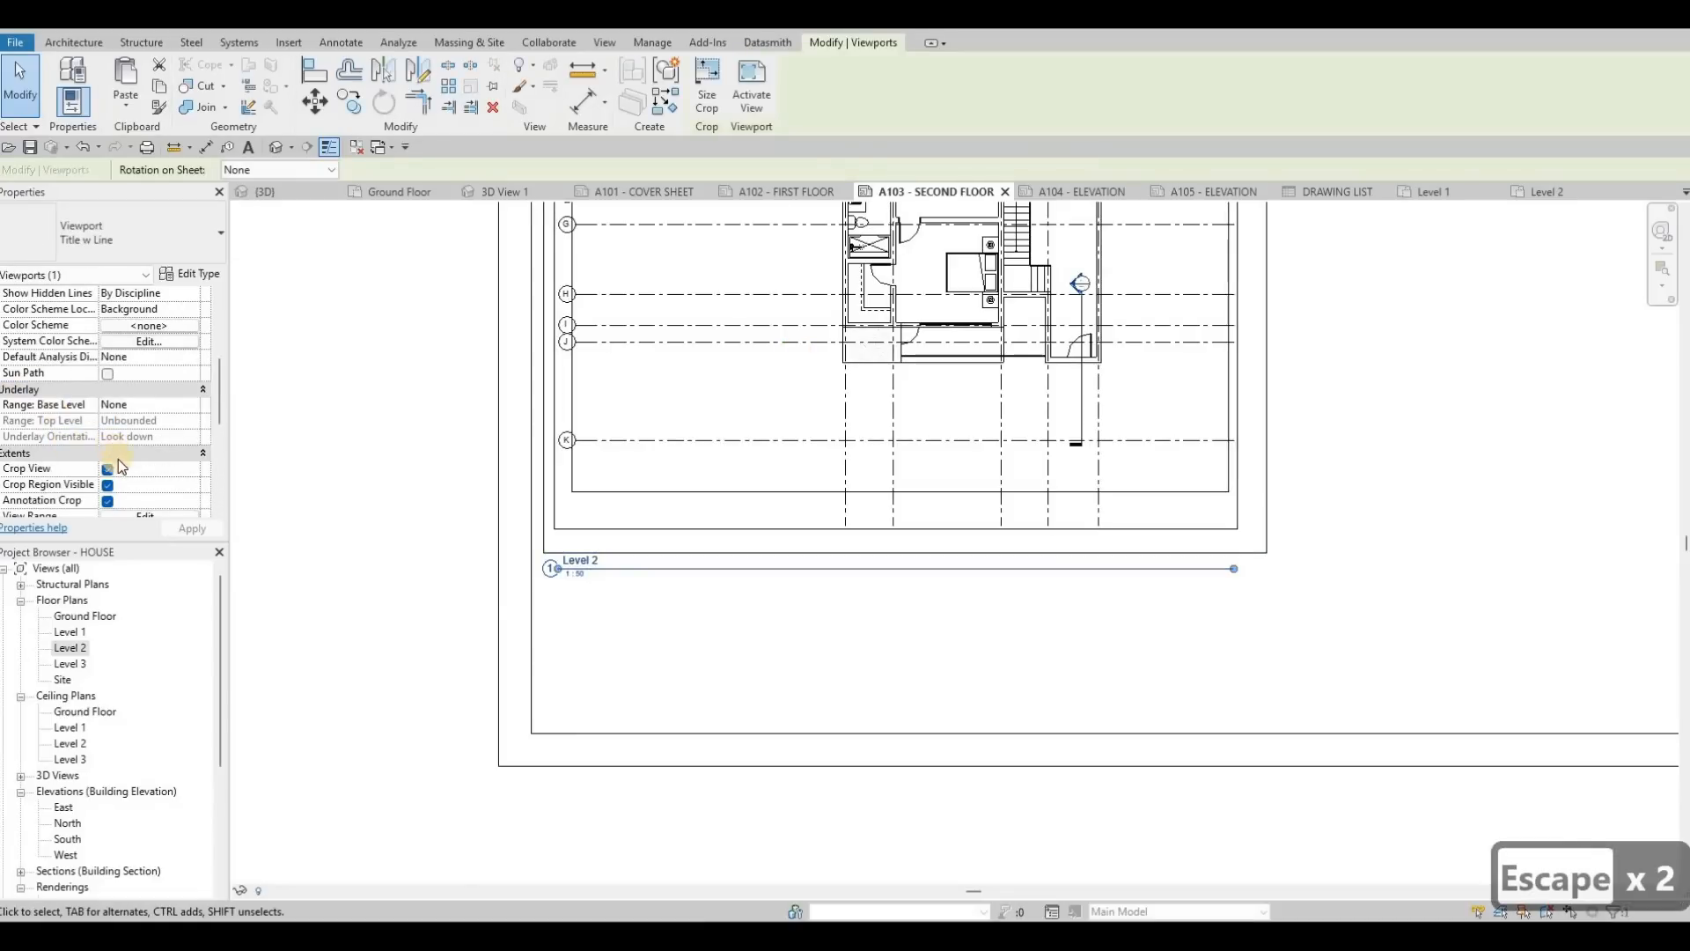
pyautogui.scroll(-5, 119, 423)
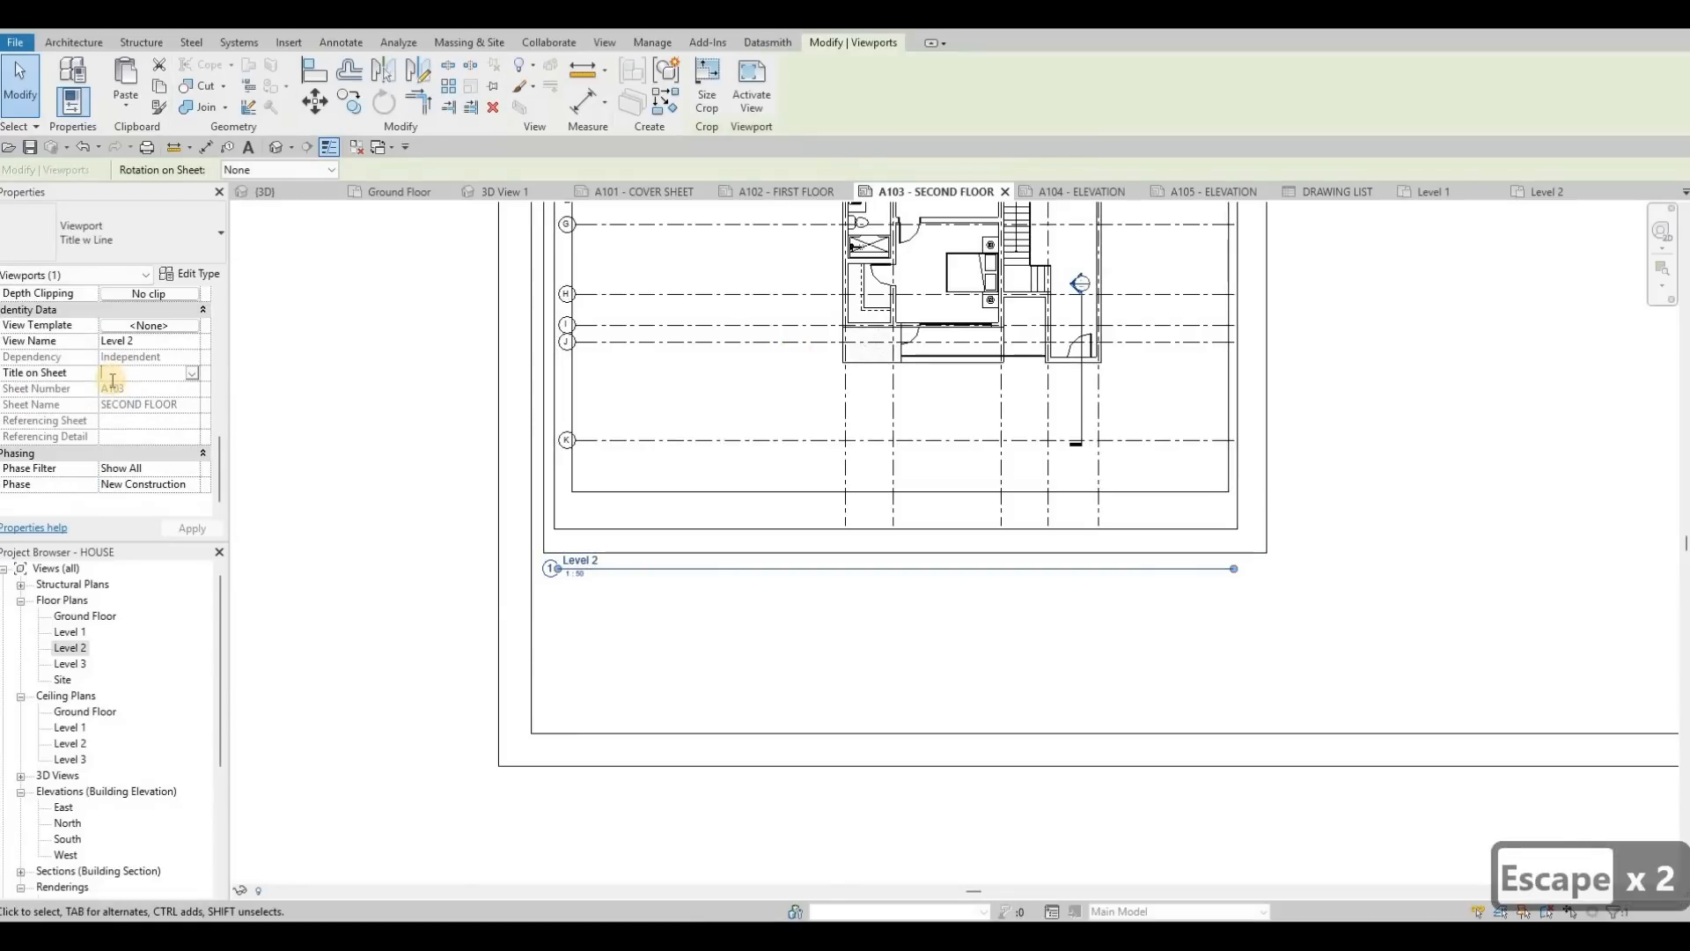
pyautogui.write('SECON')
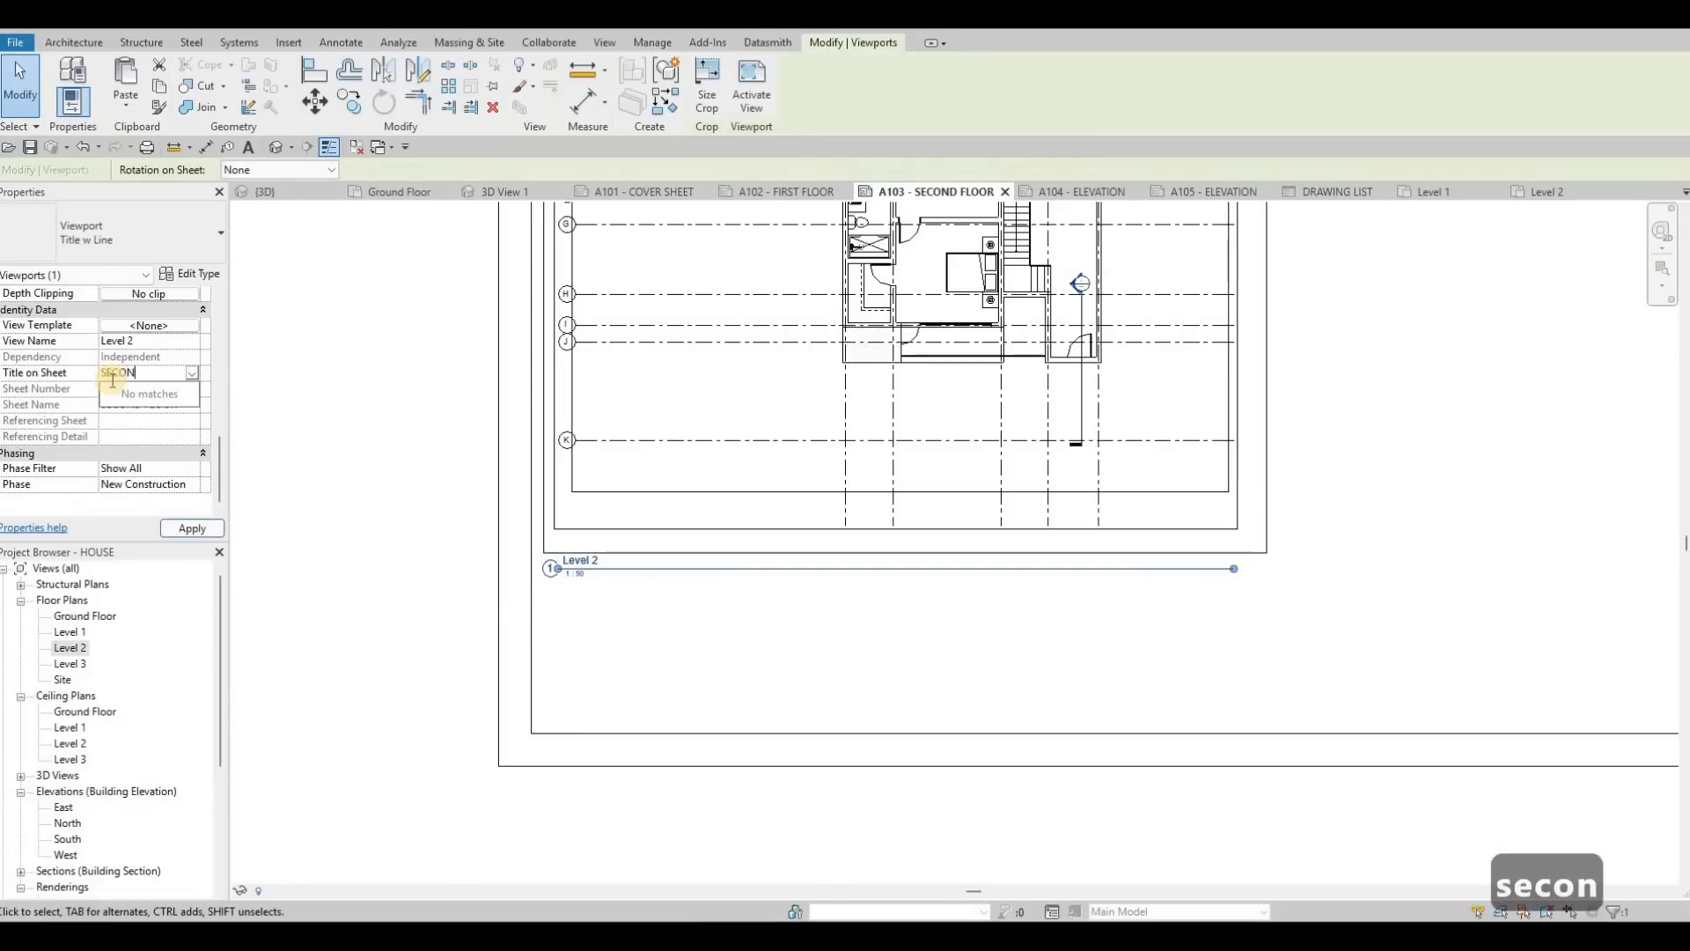
pyautogui.write('D FLOOR')
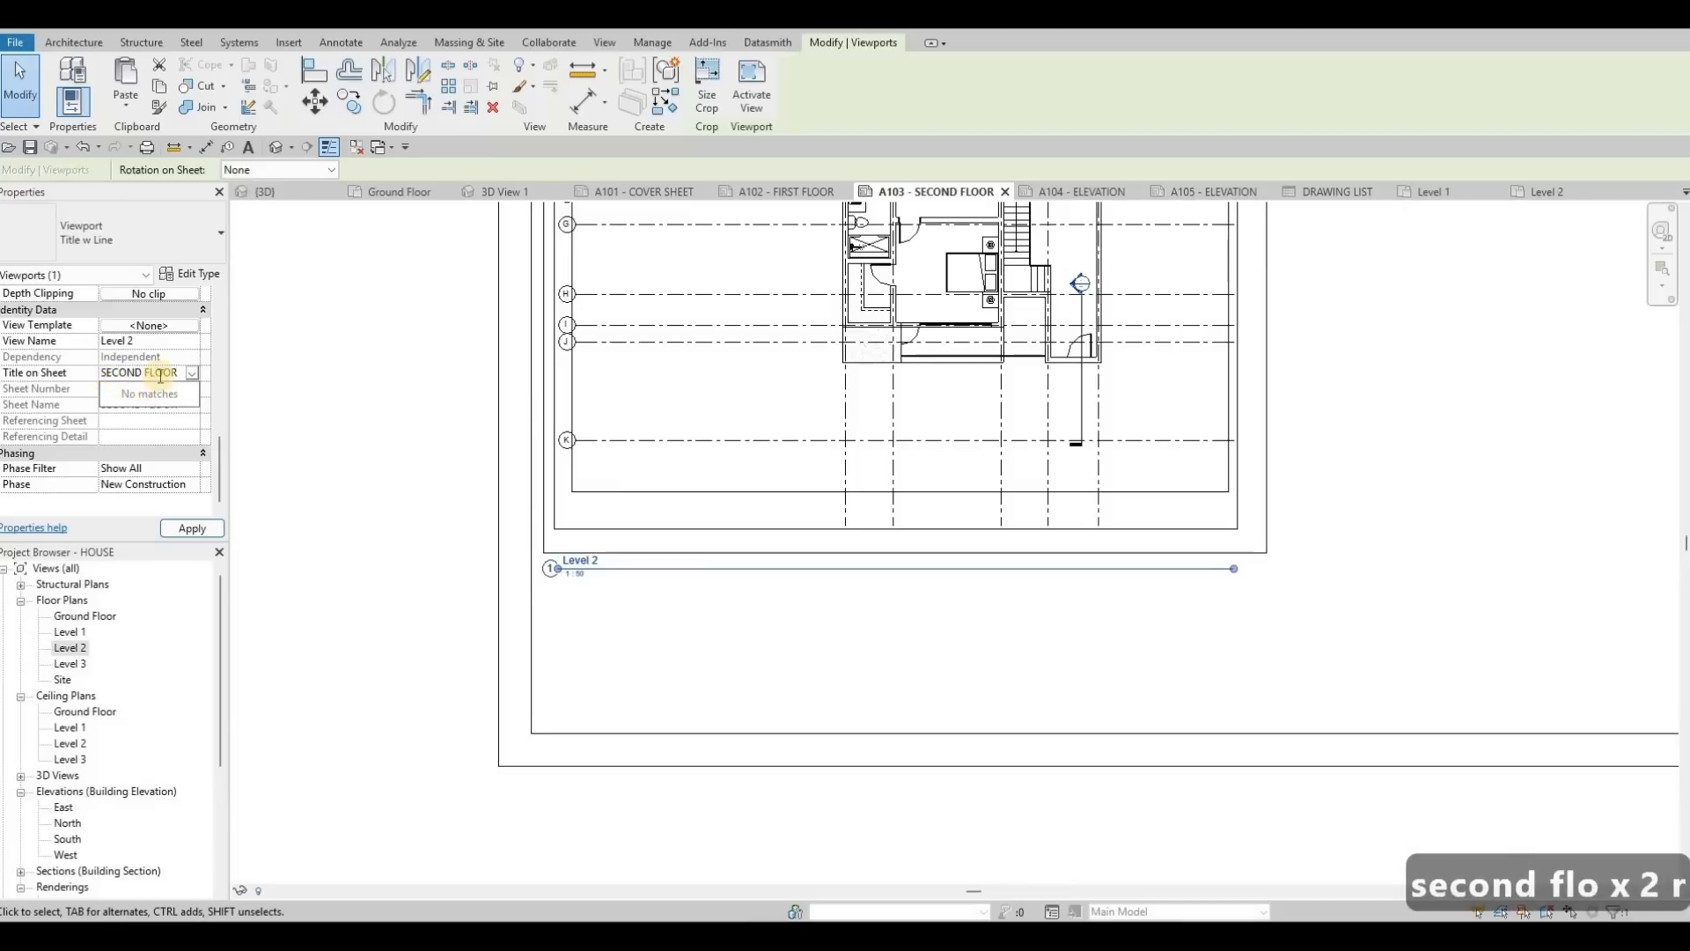
pyautogui.click(193, 526)
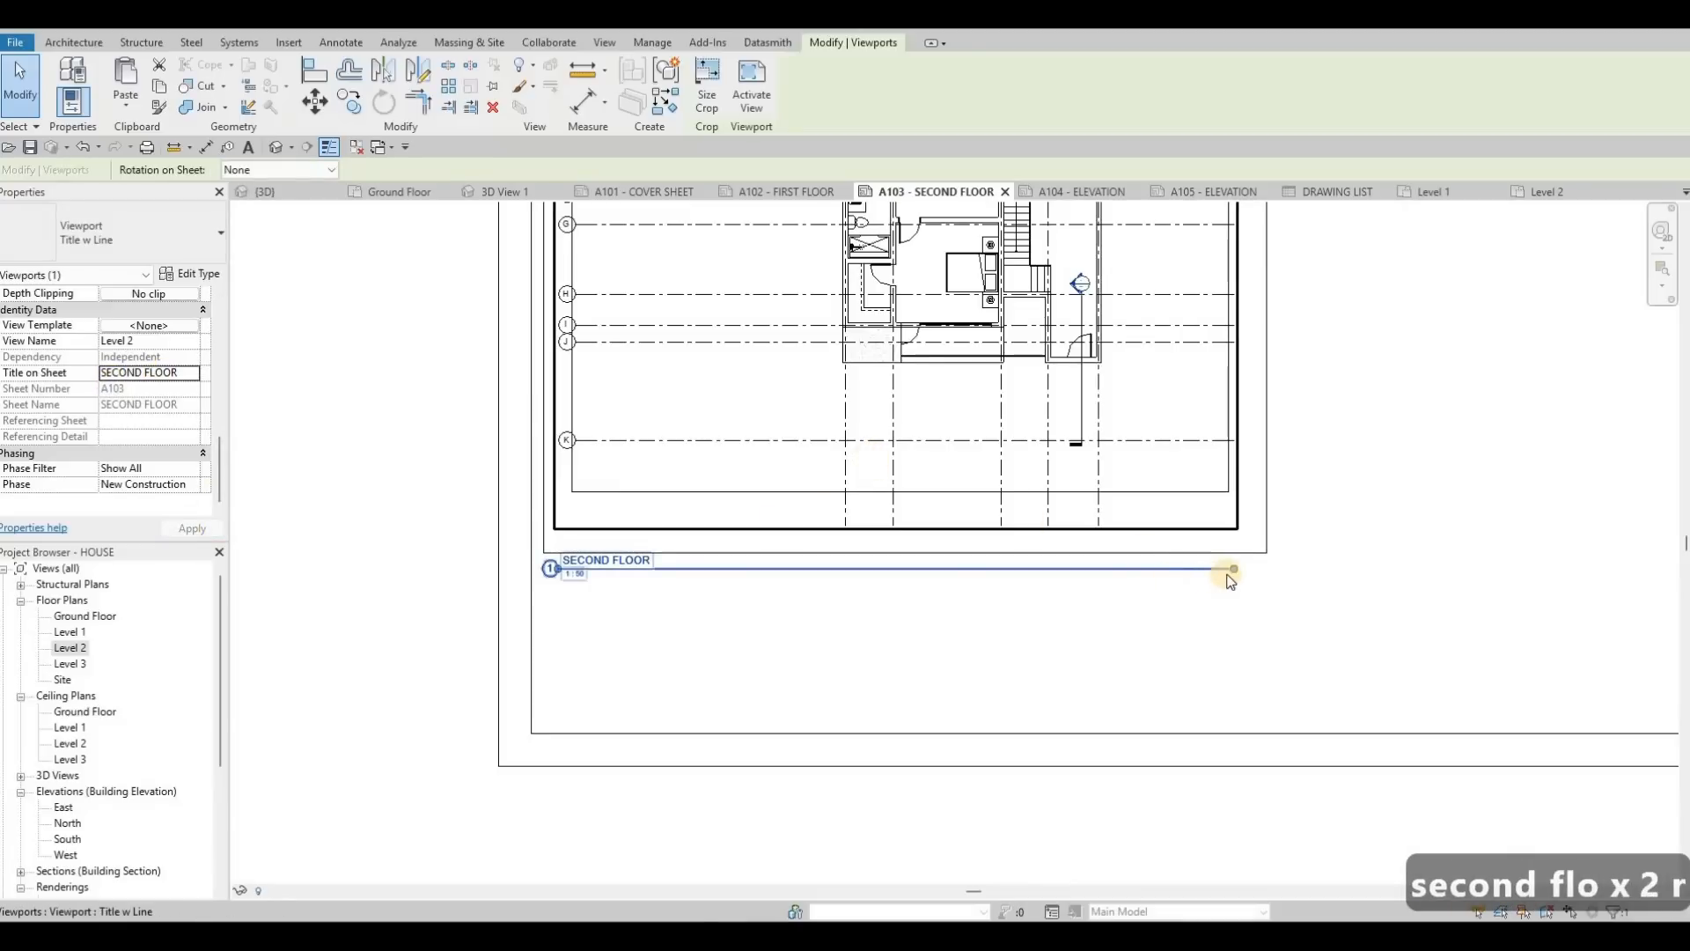
pyautogui.moveTo(1230, 572); pyautogui.dragTo(656, 569)
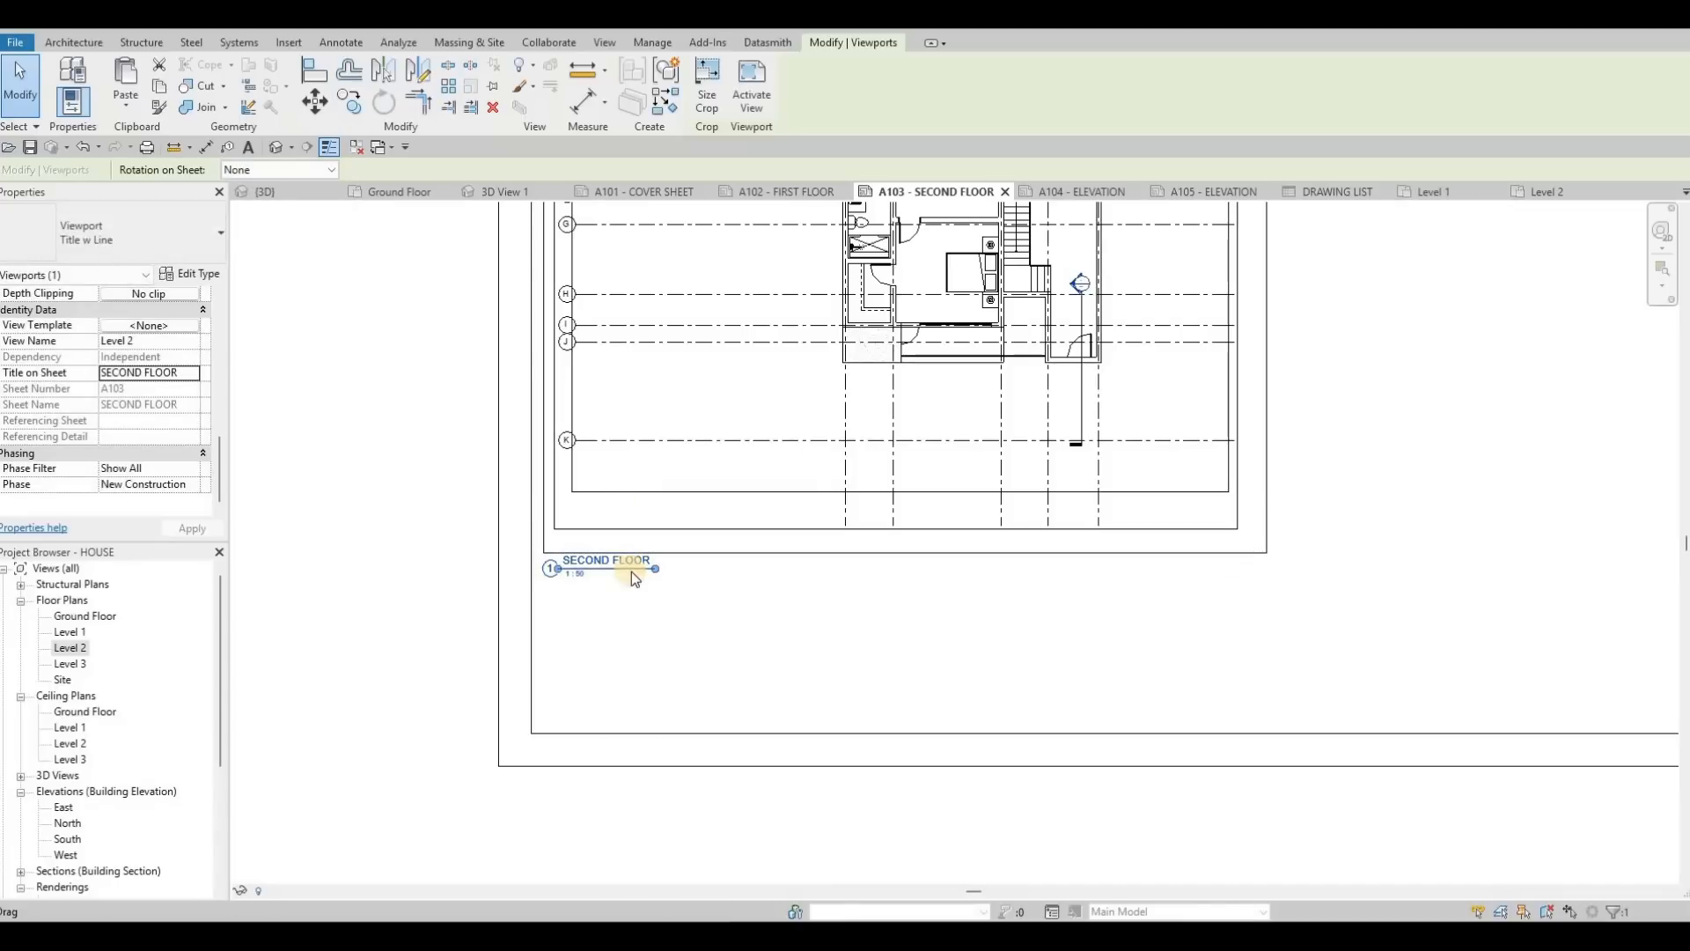
pyautogui.press('Escape')
pyautogui.scroll(-5, 773, 536)
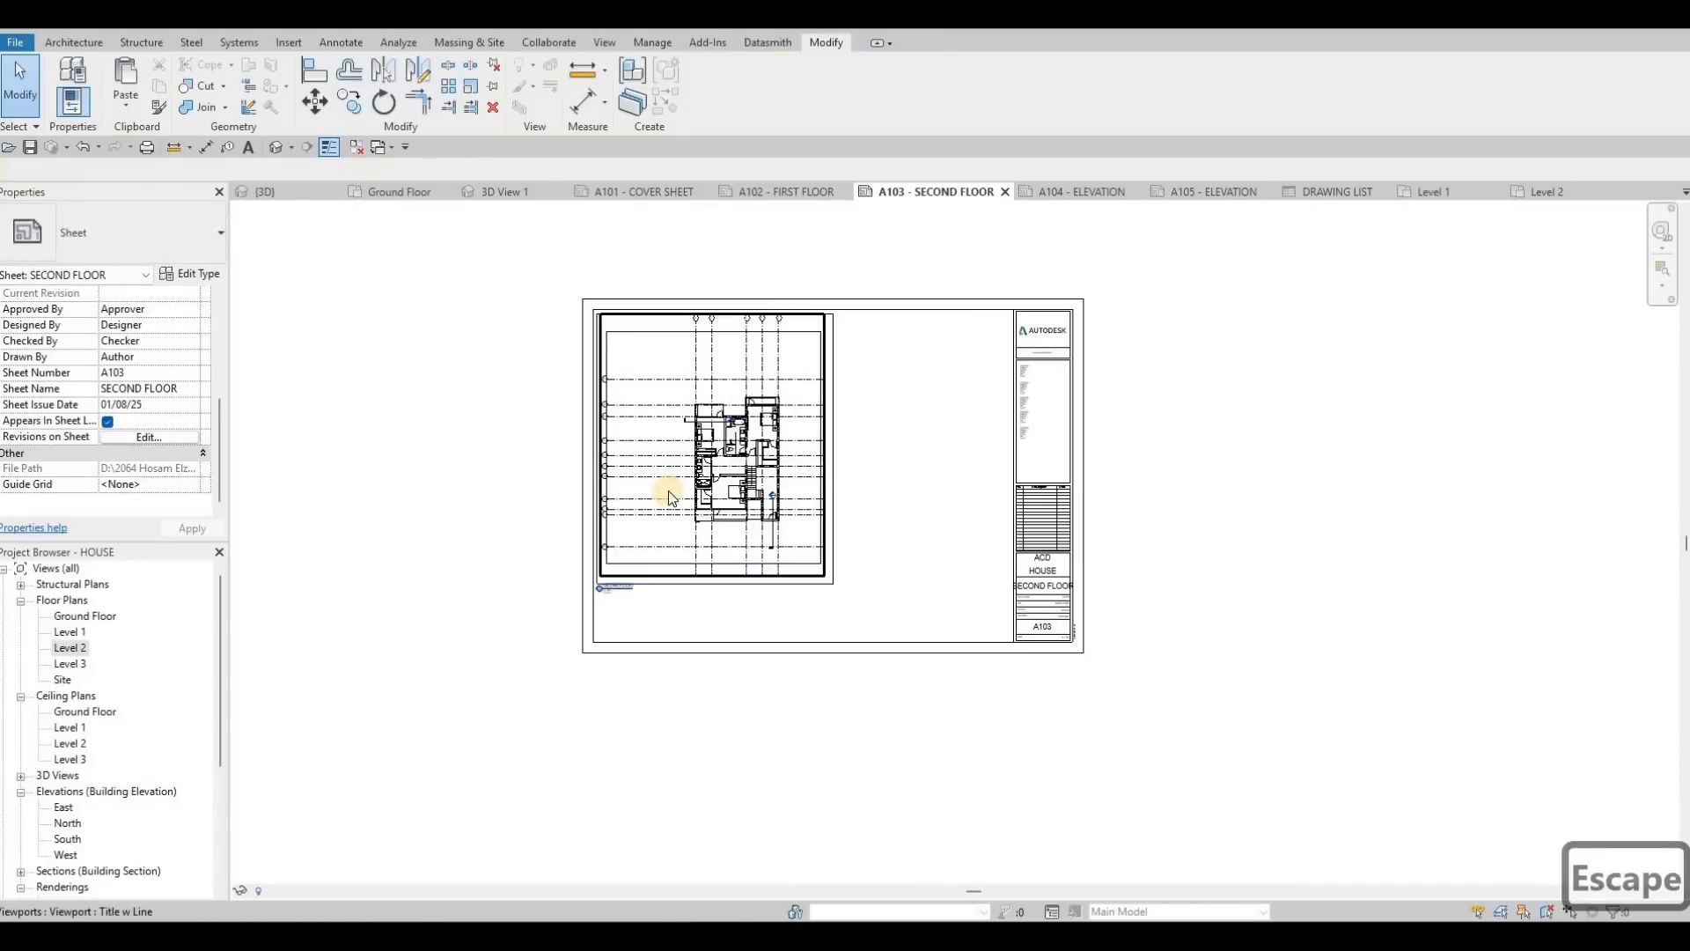
pyautogui.moveTo(668, 490); pyautogui.dragTo(678, 452, button='middle')
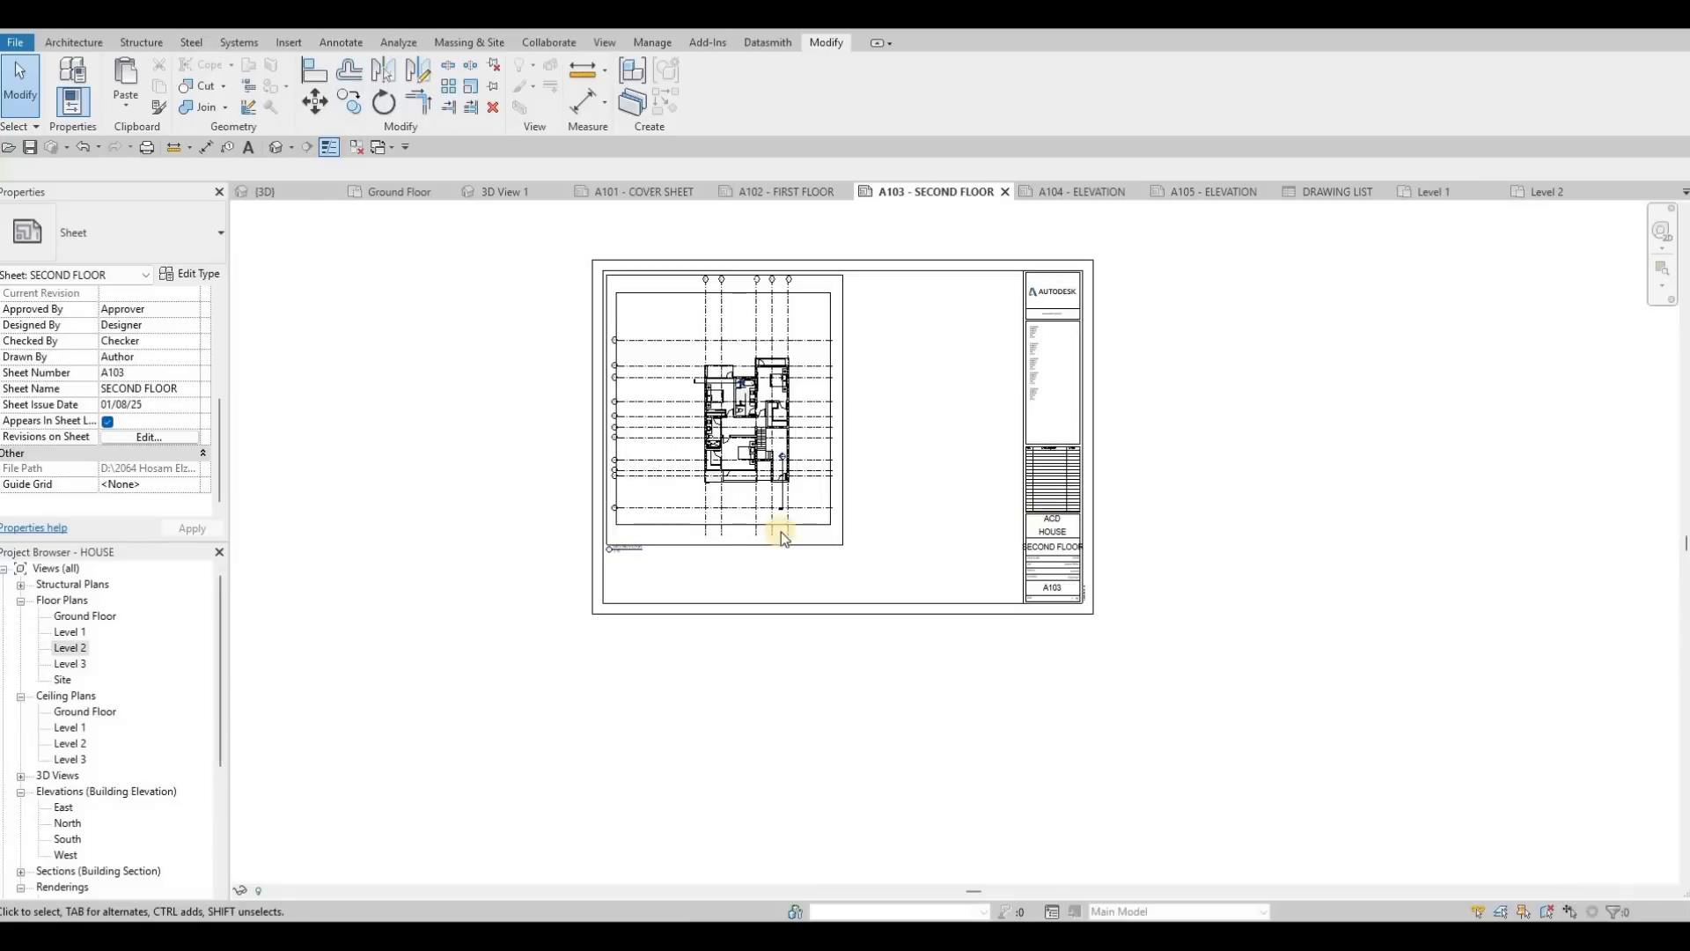
# Paste the copied detail-line frame onto sheet A104 - ELEVATION, aligned to the current view.
pyautogui.click(1097, 199)
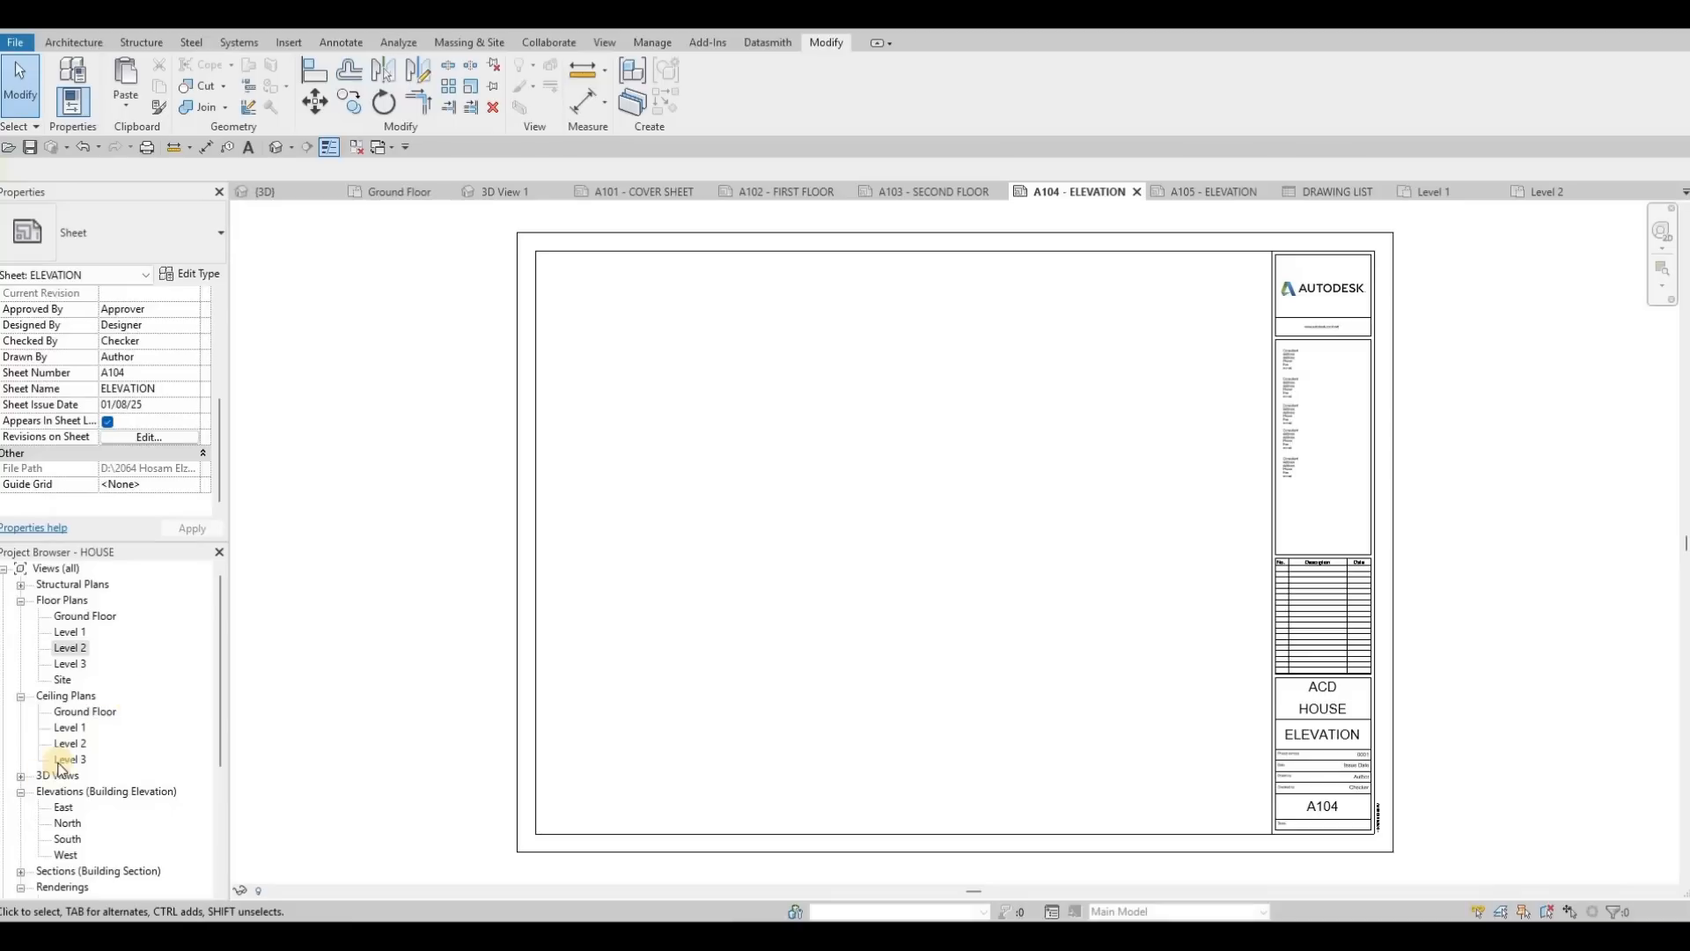
pyautogui.scroll(-1, 61, 774)
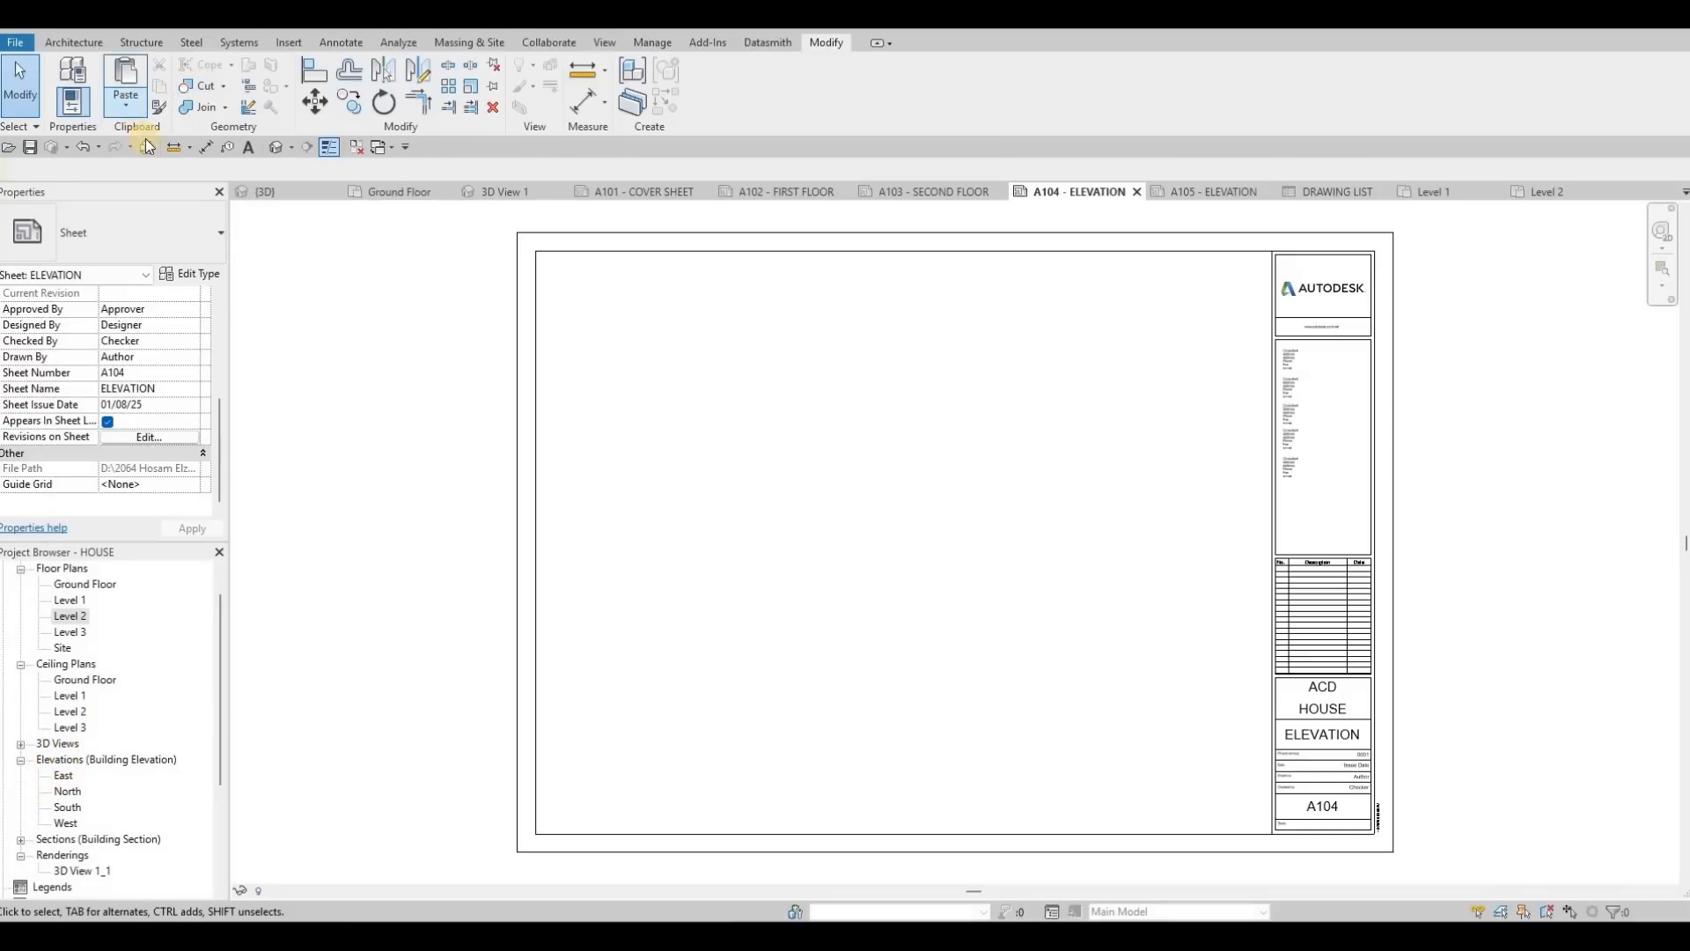
pyautogui.click(126, 104)
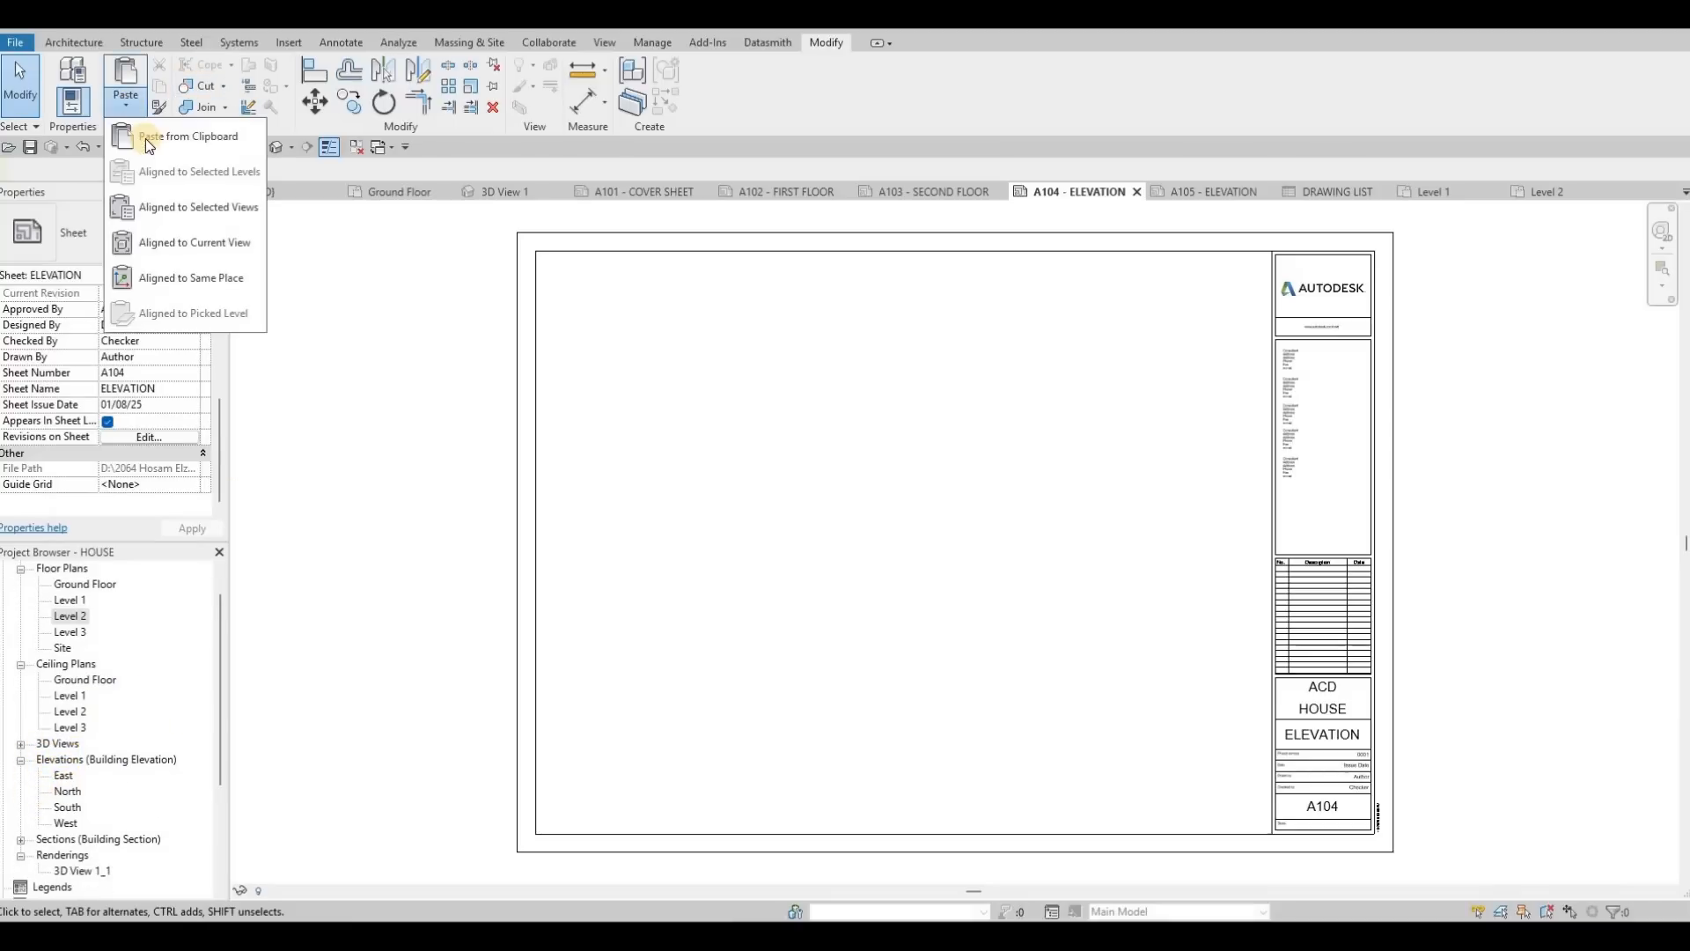
pyautogui.click(160, 240)
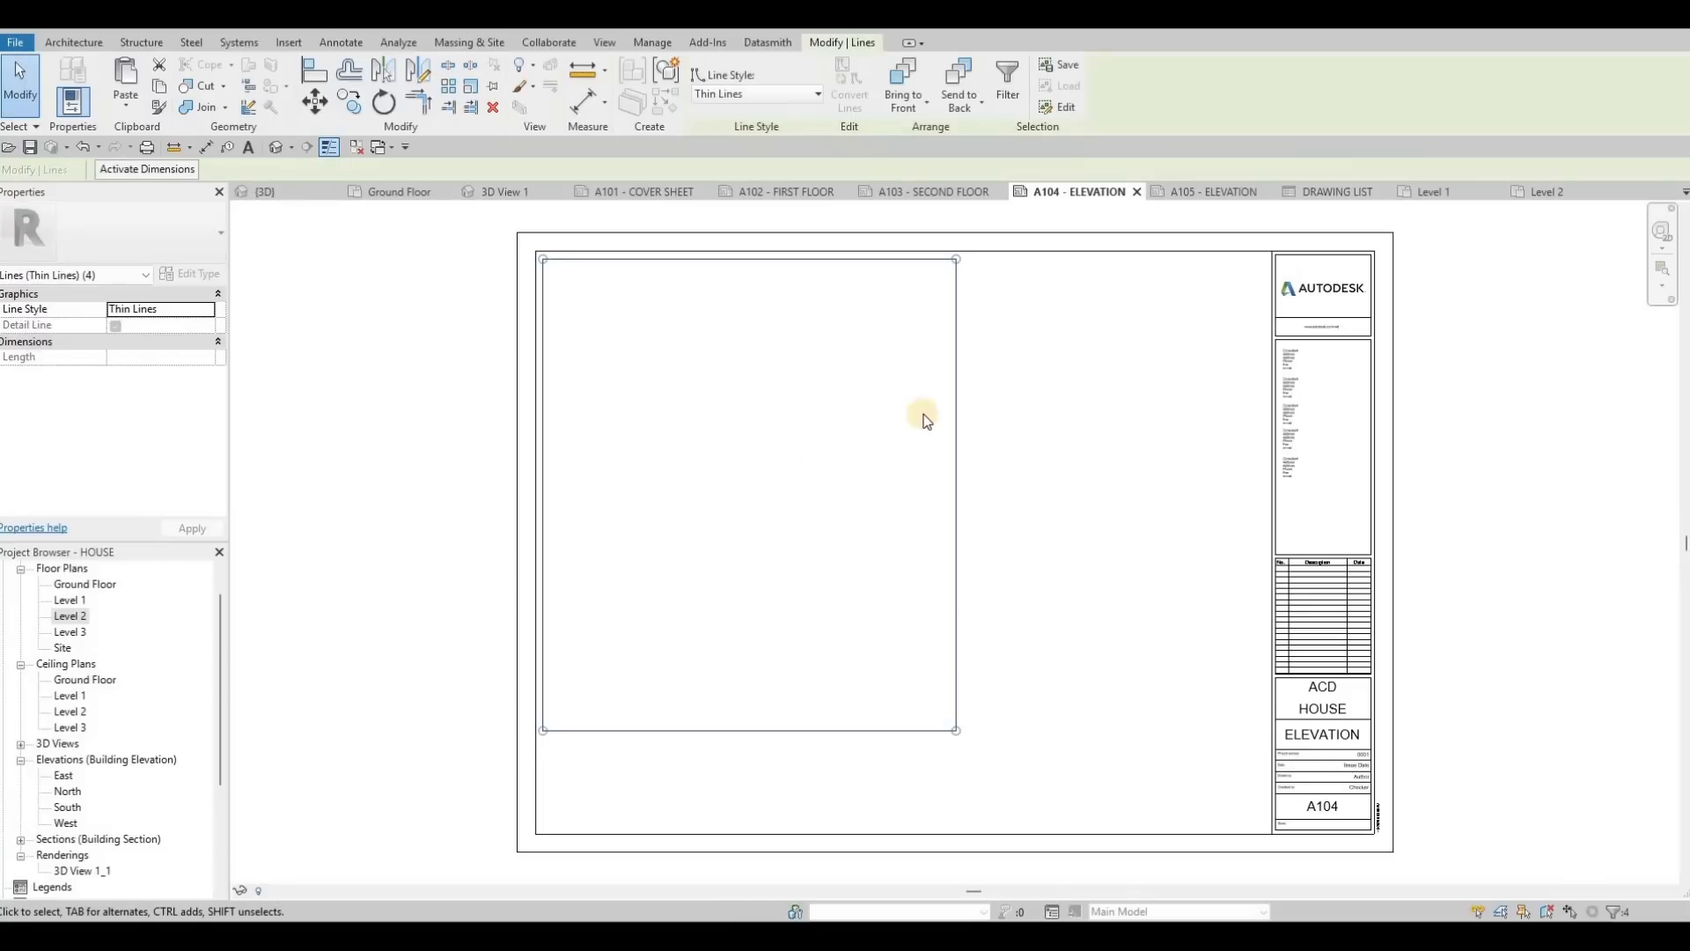
pyautogui.press('Escape')
pyautogui.press('Escape')
# Widen the frame on sheet A104 toward the title block and raise its bottom edge to about half the original height.
pyautogui.moveTo(956, 373); pyautogui.dragTo(1200, 370)
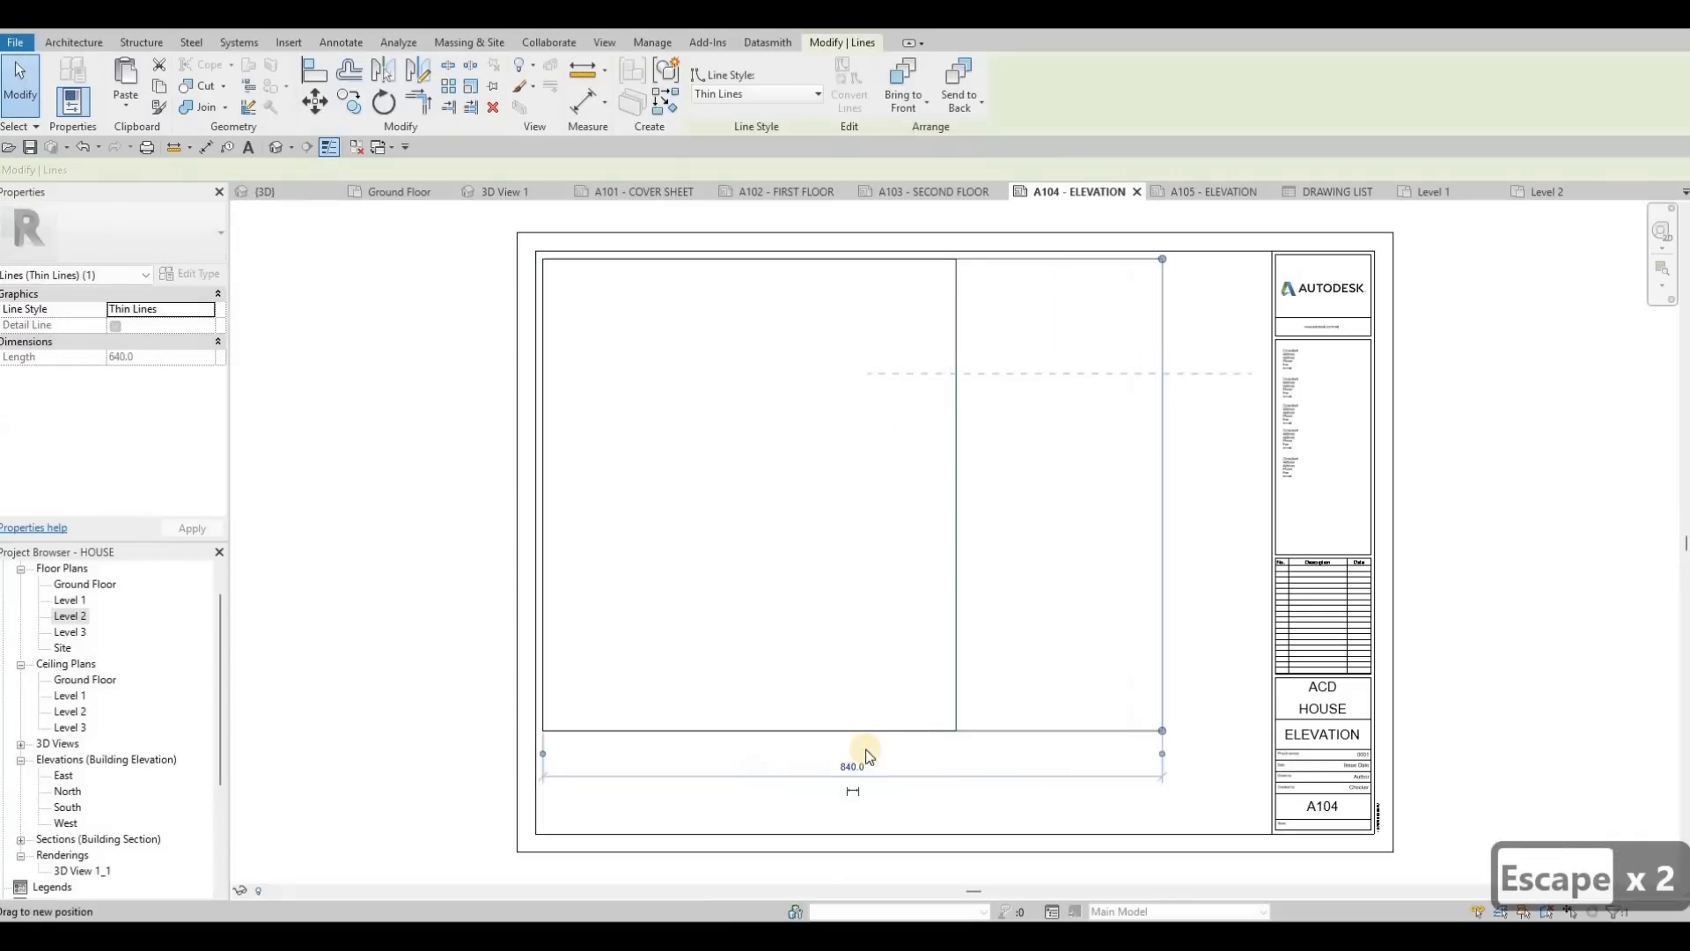
pyautogui.click(847, 731)
pyautogui.moveTo(847, 731); pyautogui.dragTo(831, 483)
pyautogui.press('Escape')
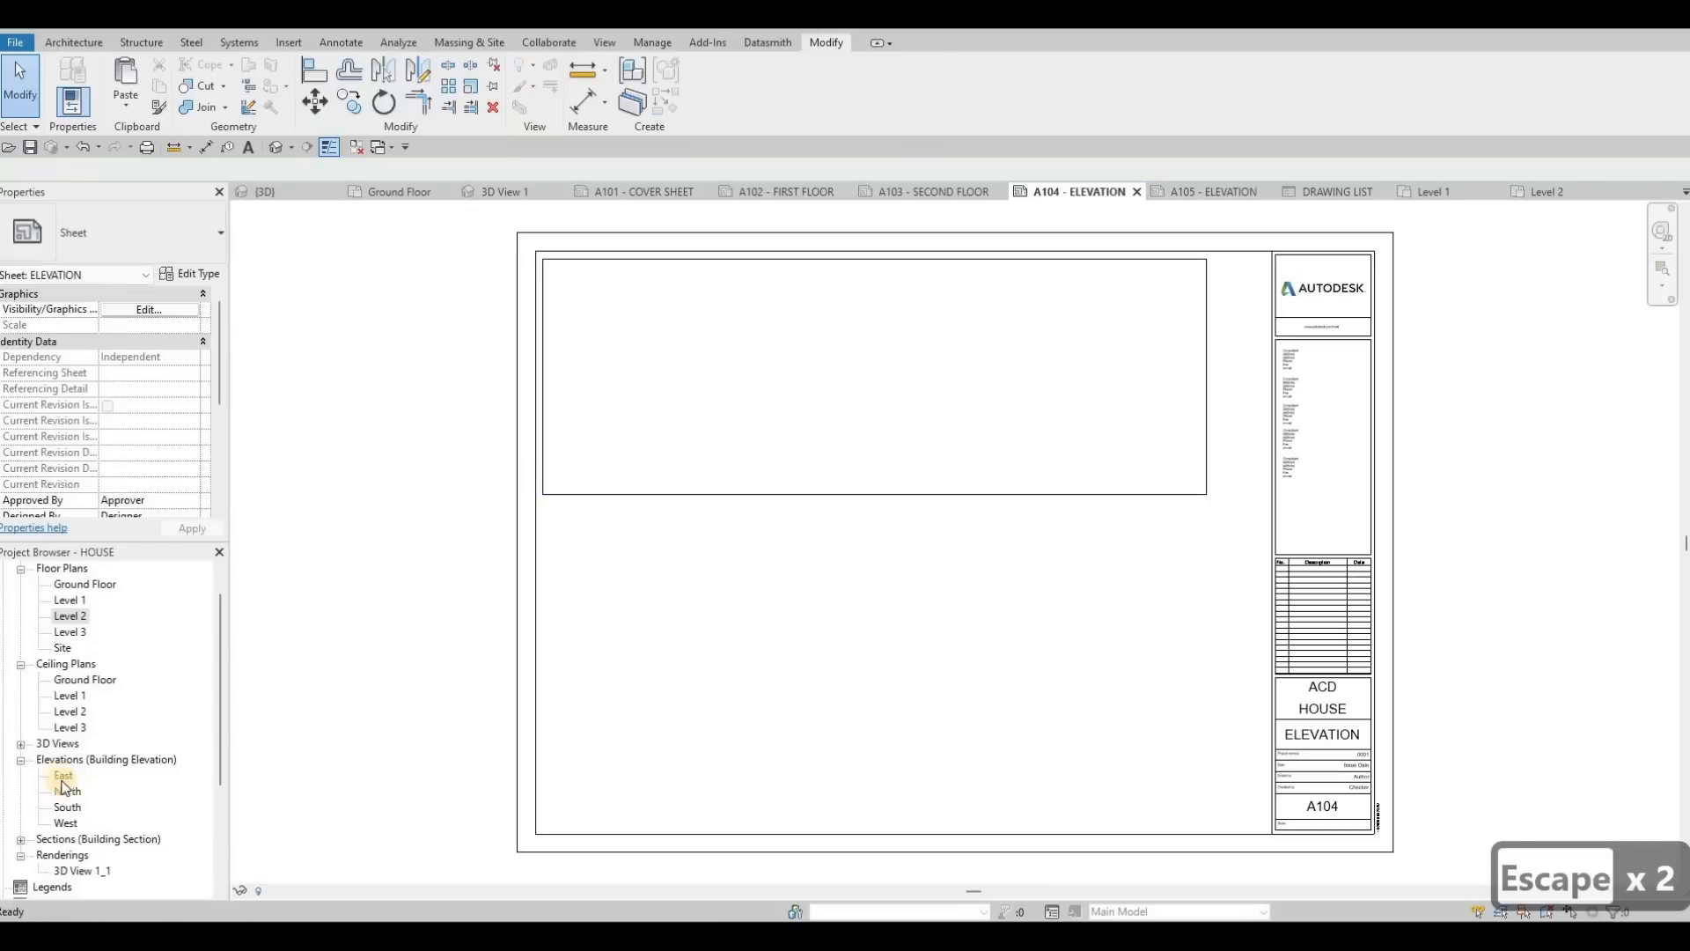
pyautogui.moveTo(63, 780); pyautogui.dragTo(884, 355)
pyautogui.click(915, 350)
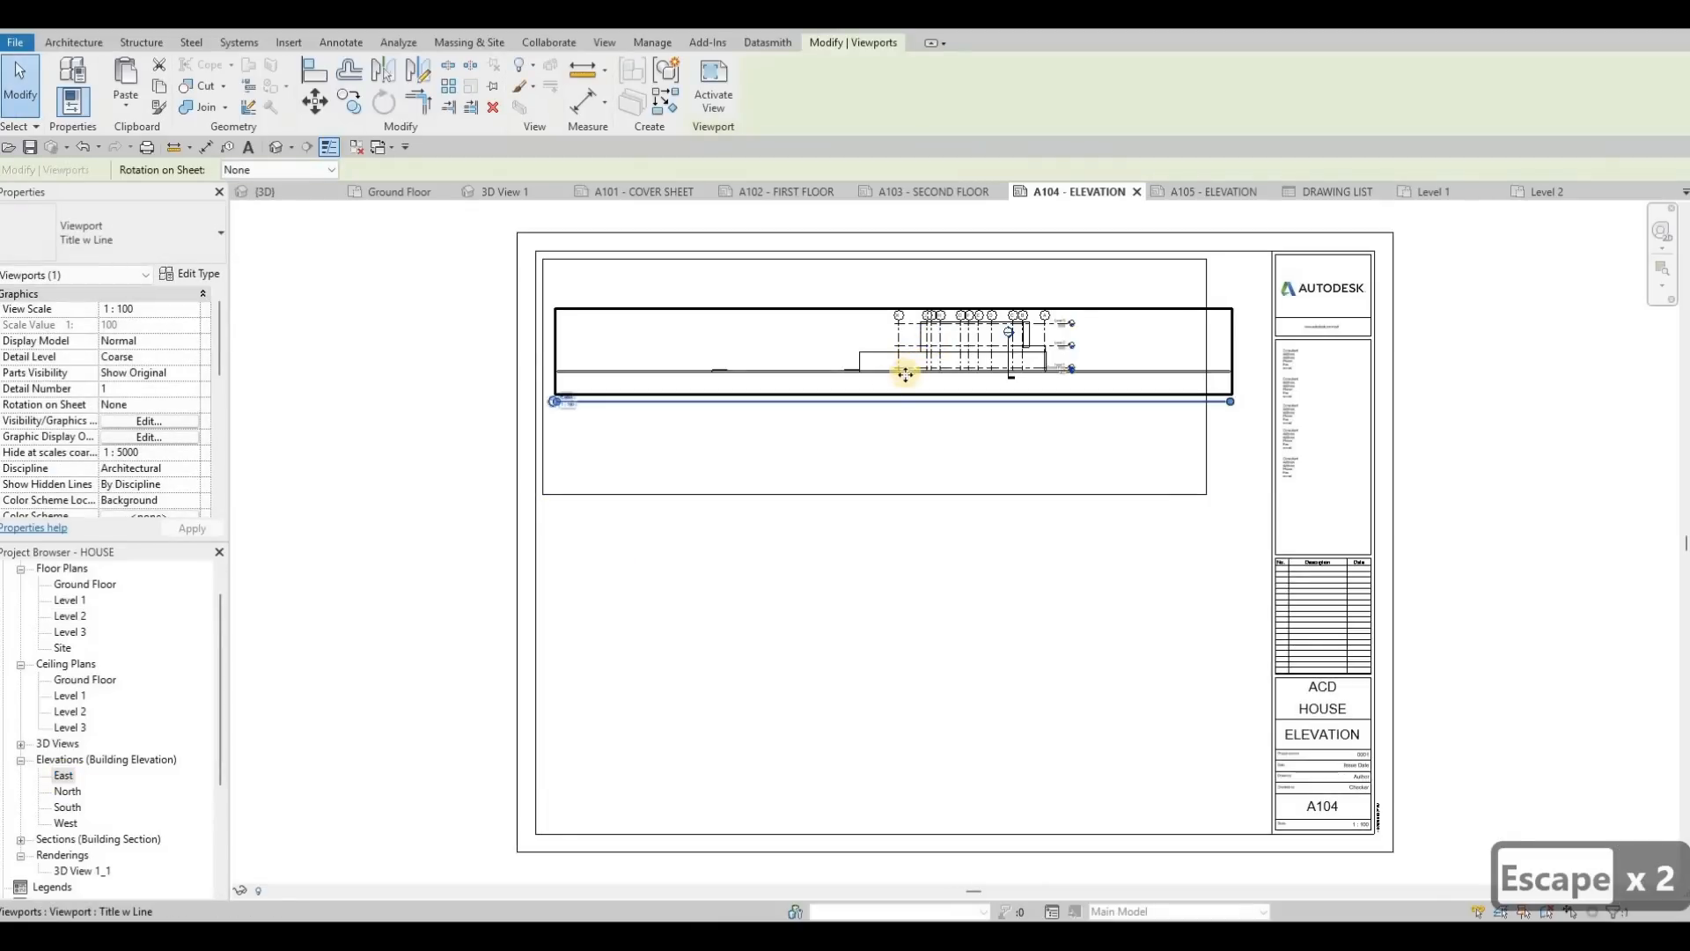
pyautogui.hotkey('ctrl', 'z')
# Open the East elevation view and set its scale to 1 : 50.
pyautogui.click(64, 775)
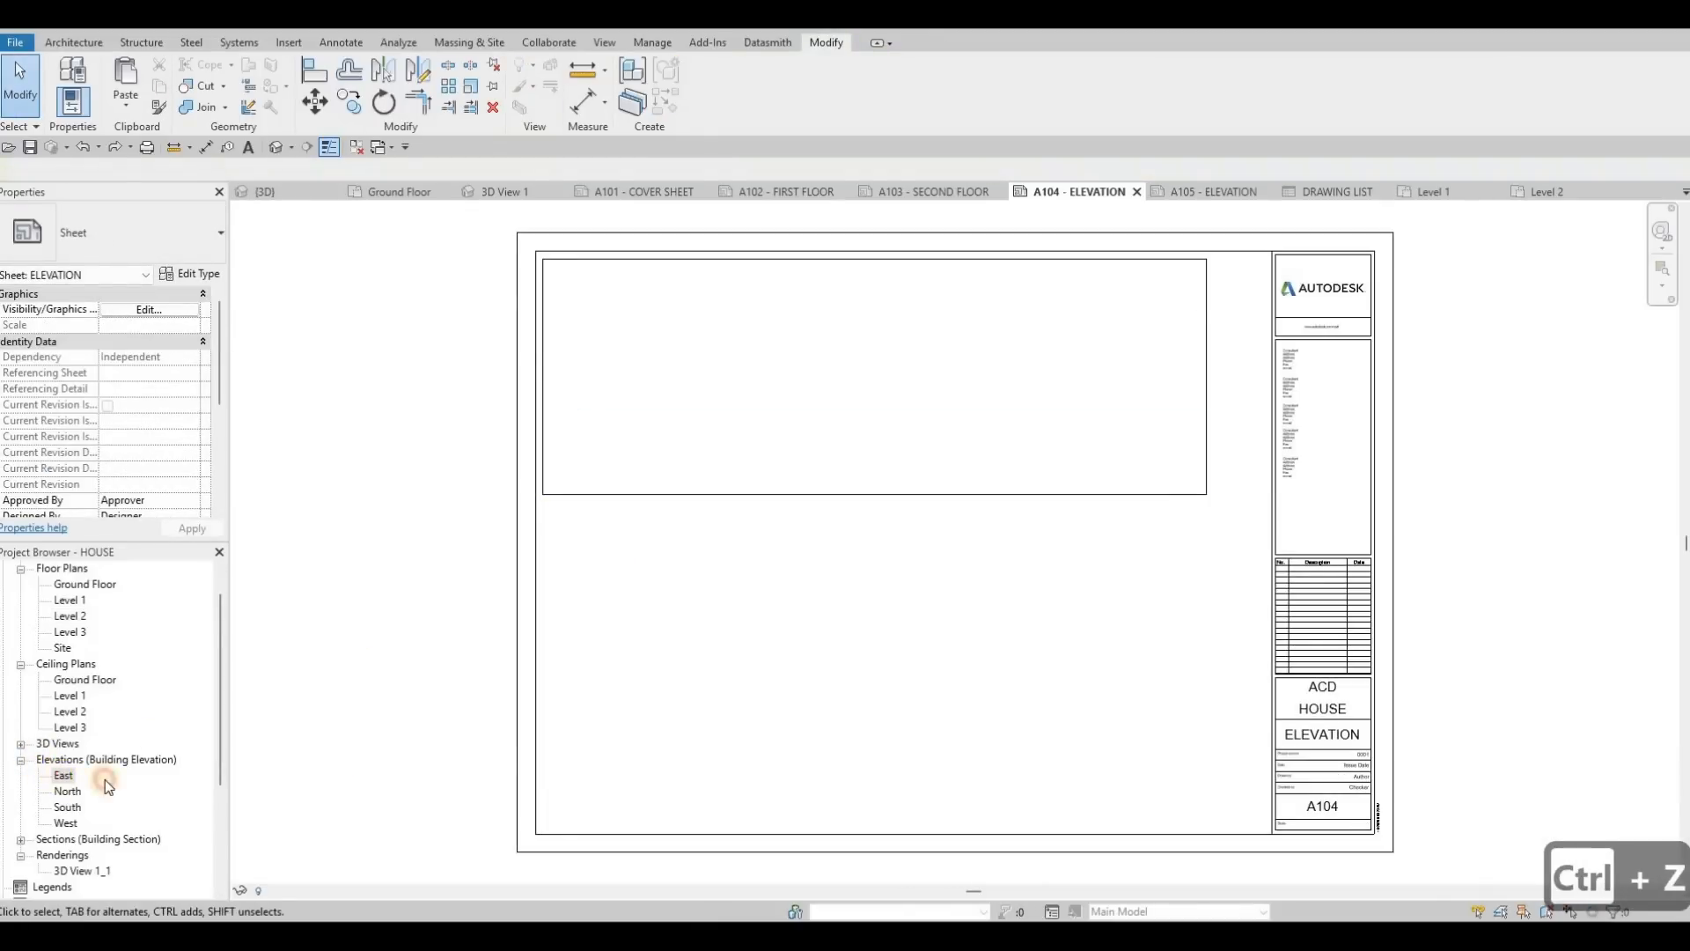
pyautogui.click(268, 891)
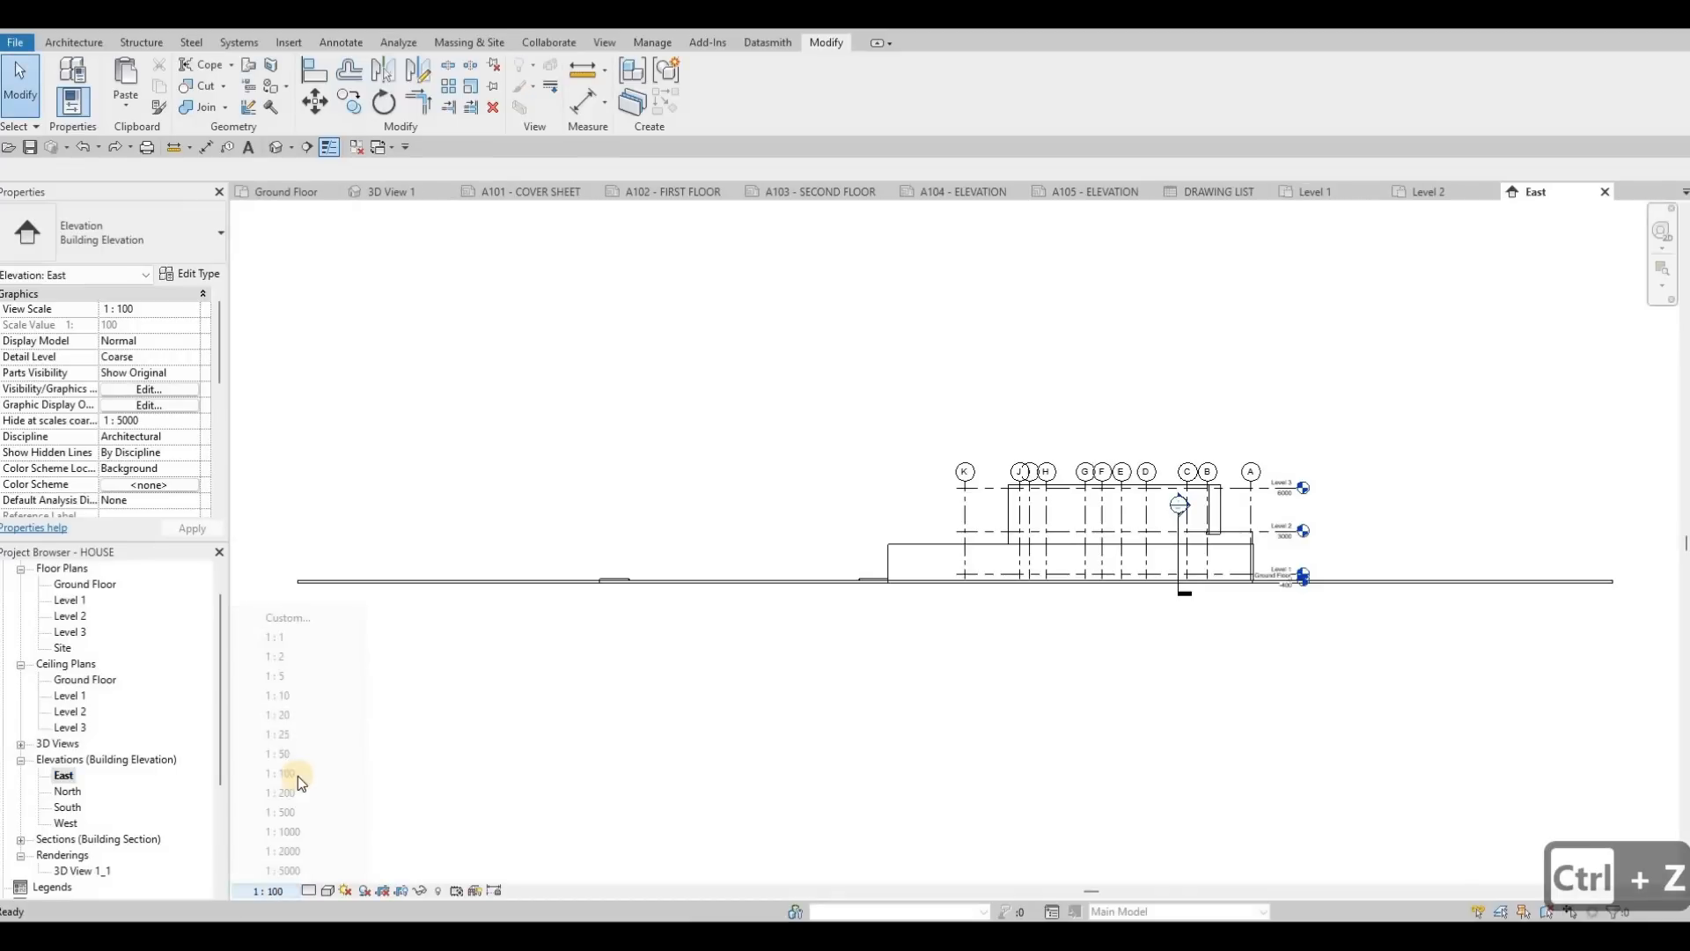
pyautogui.click(279, 753)
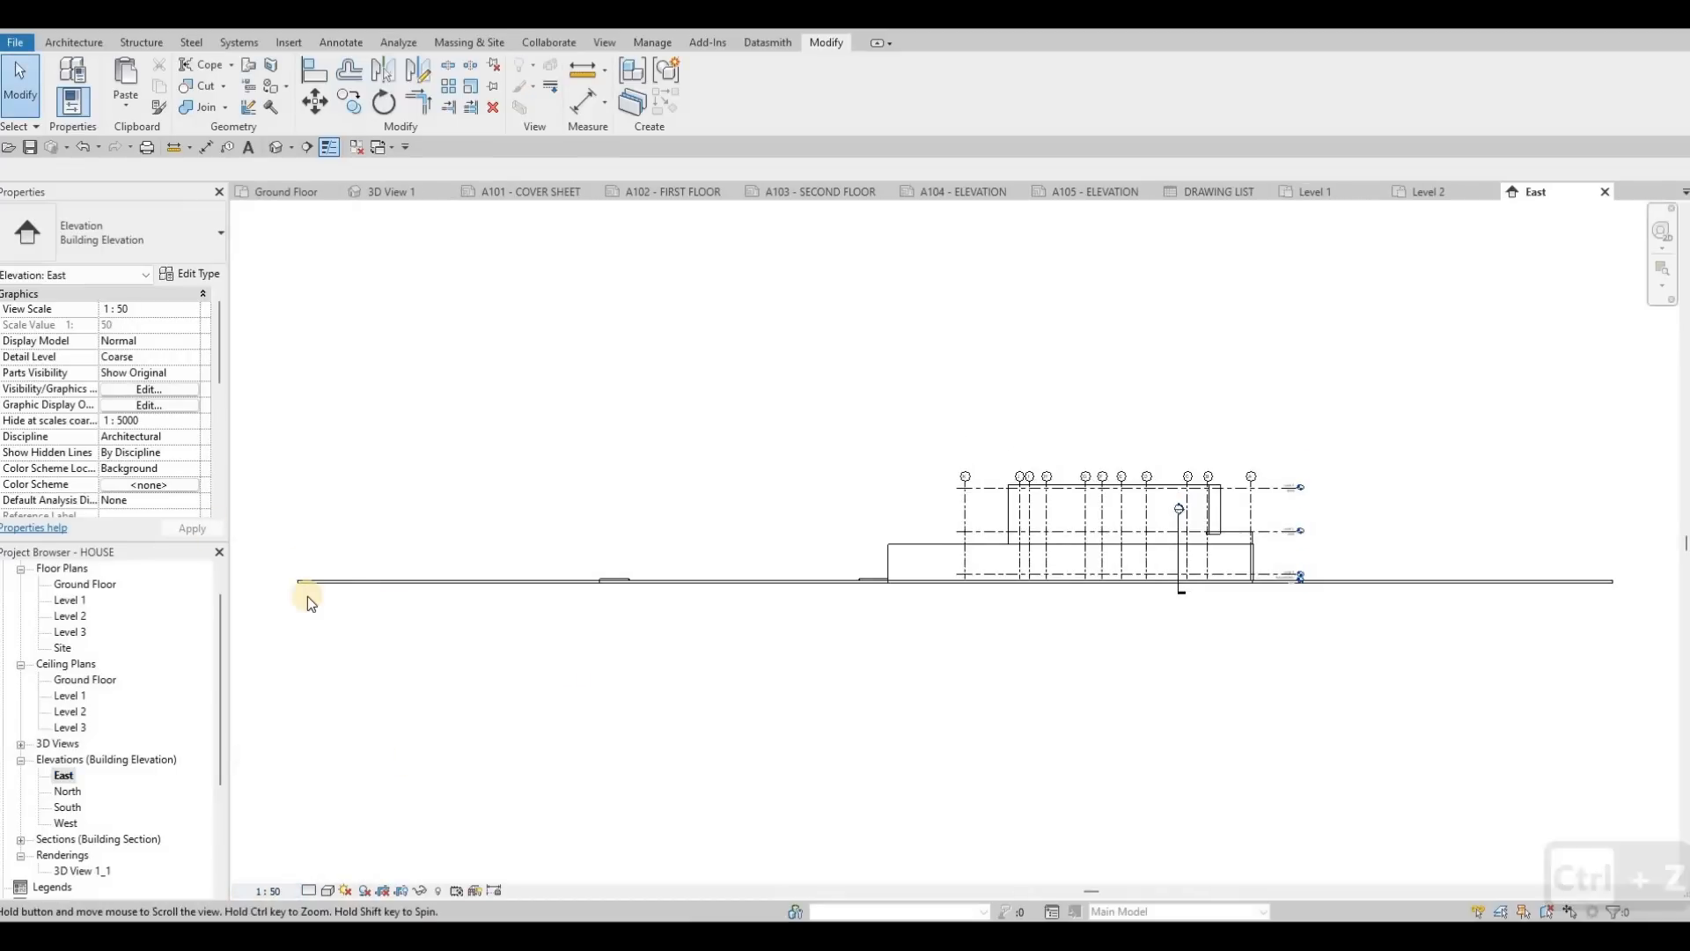
# Turn on Crop View, Crop Region Visible and Annotation Crop for the East elevation.
pyautogui.scroll(-5, 124, 388)
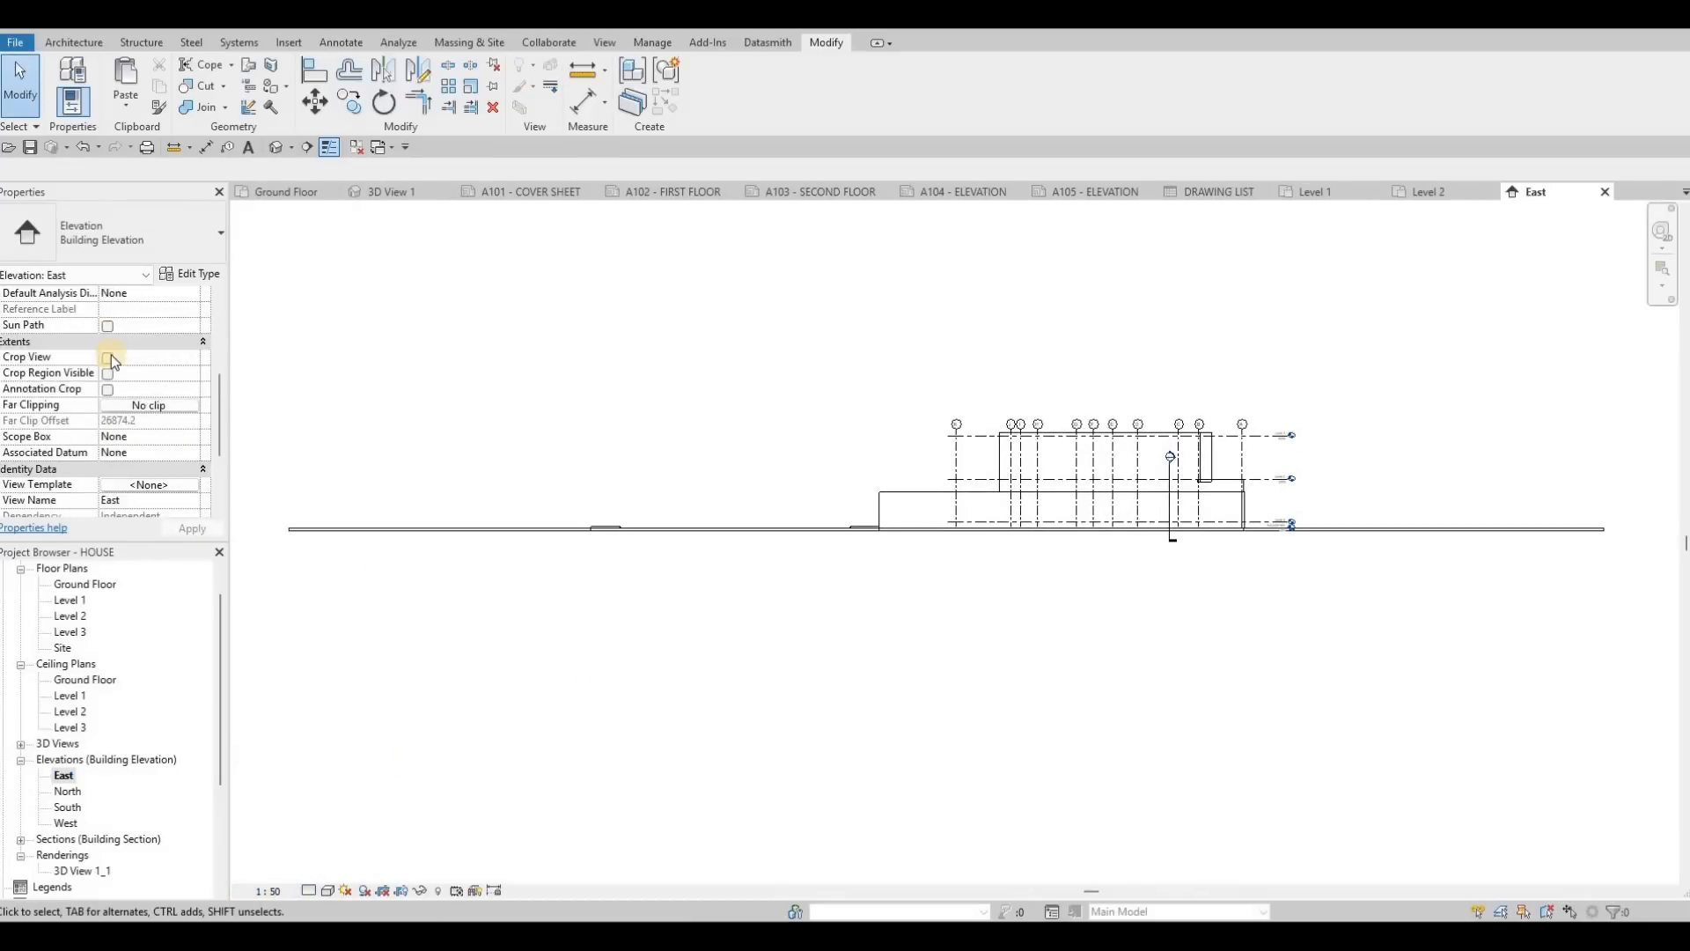
pyautogui.click(109, 375)
pyautogui.click(108, 389)
pyautogui.click(192, 529)
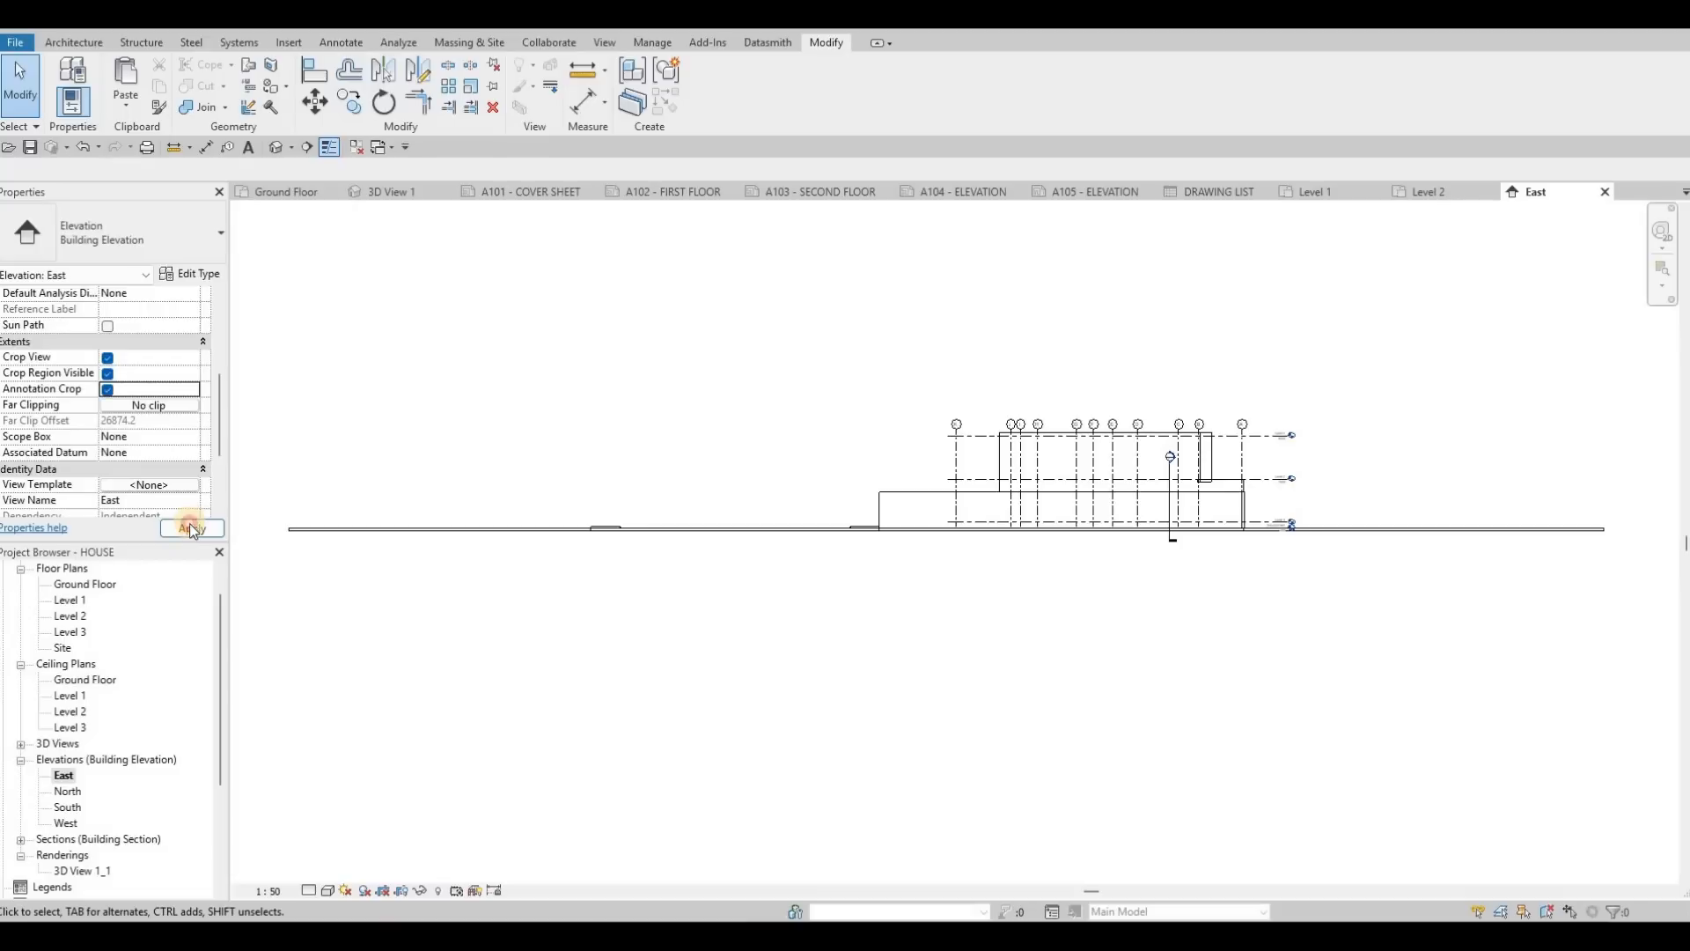
pyautogui.scroll(-2, 268, 480)
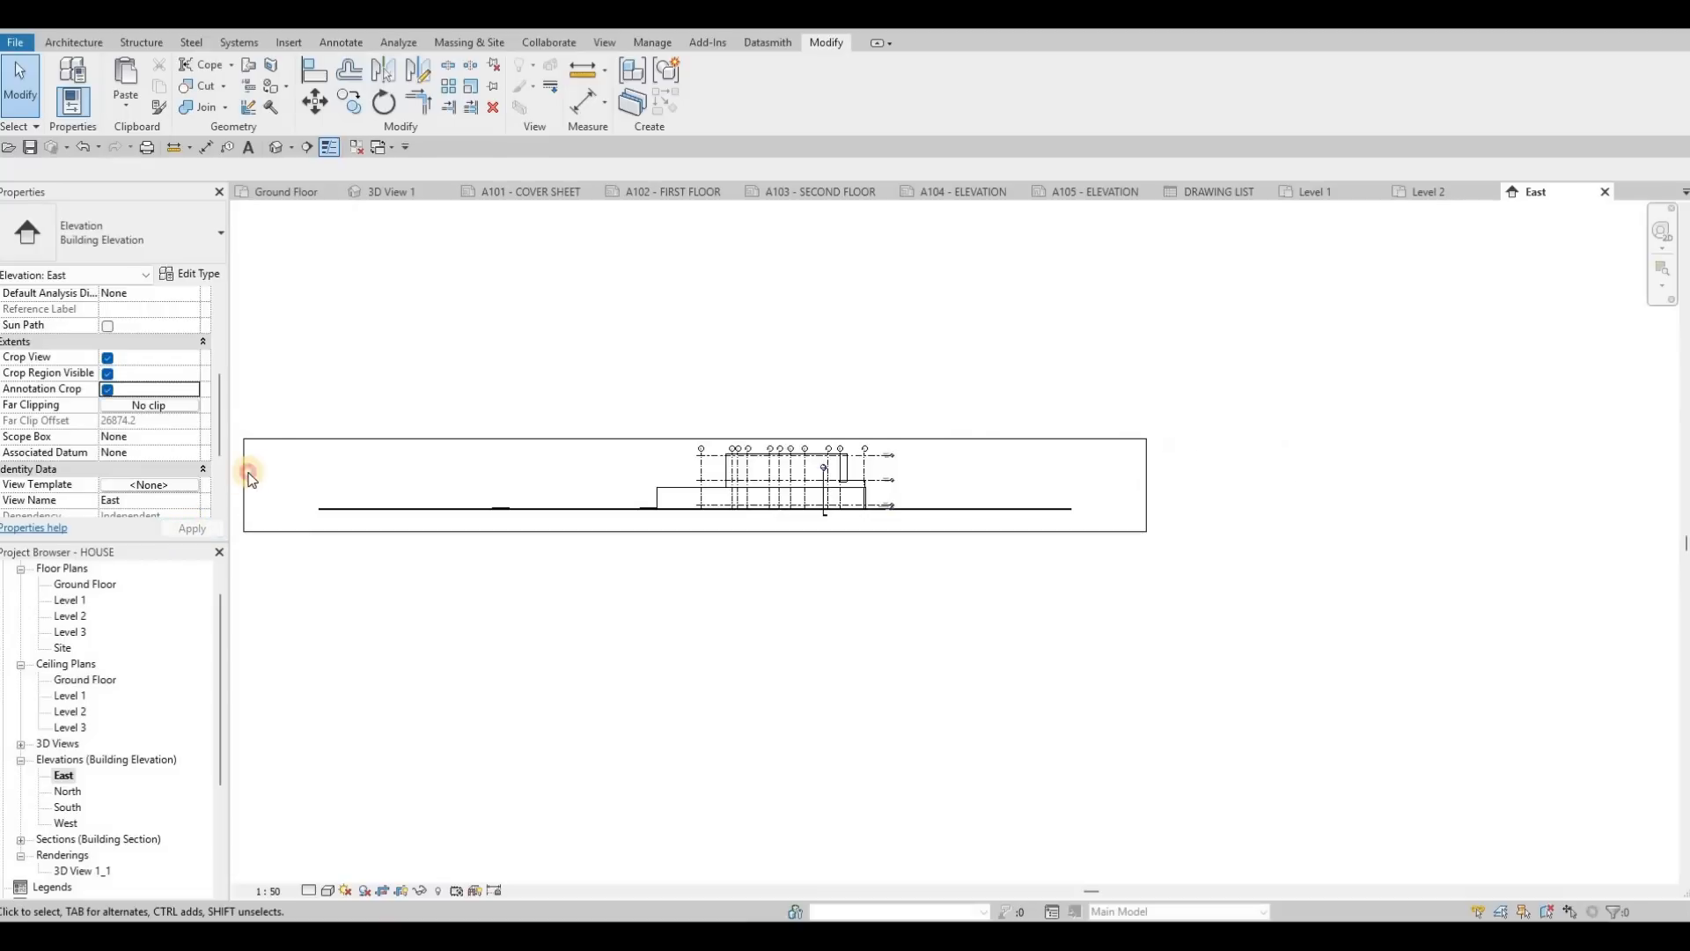
# Pull the side edges of the East elevation's crop region in around the house and its level markers.
pyautogui.click(245, 481)
pyautogui.moveTo(244, 484); pyautogui.dragTo(893, 479)
pyautogui.scroll(2, 1153, 482)
pyautogui.scroll(2, 678, 490)
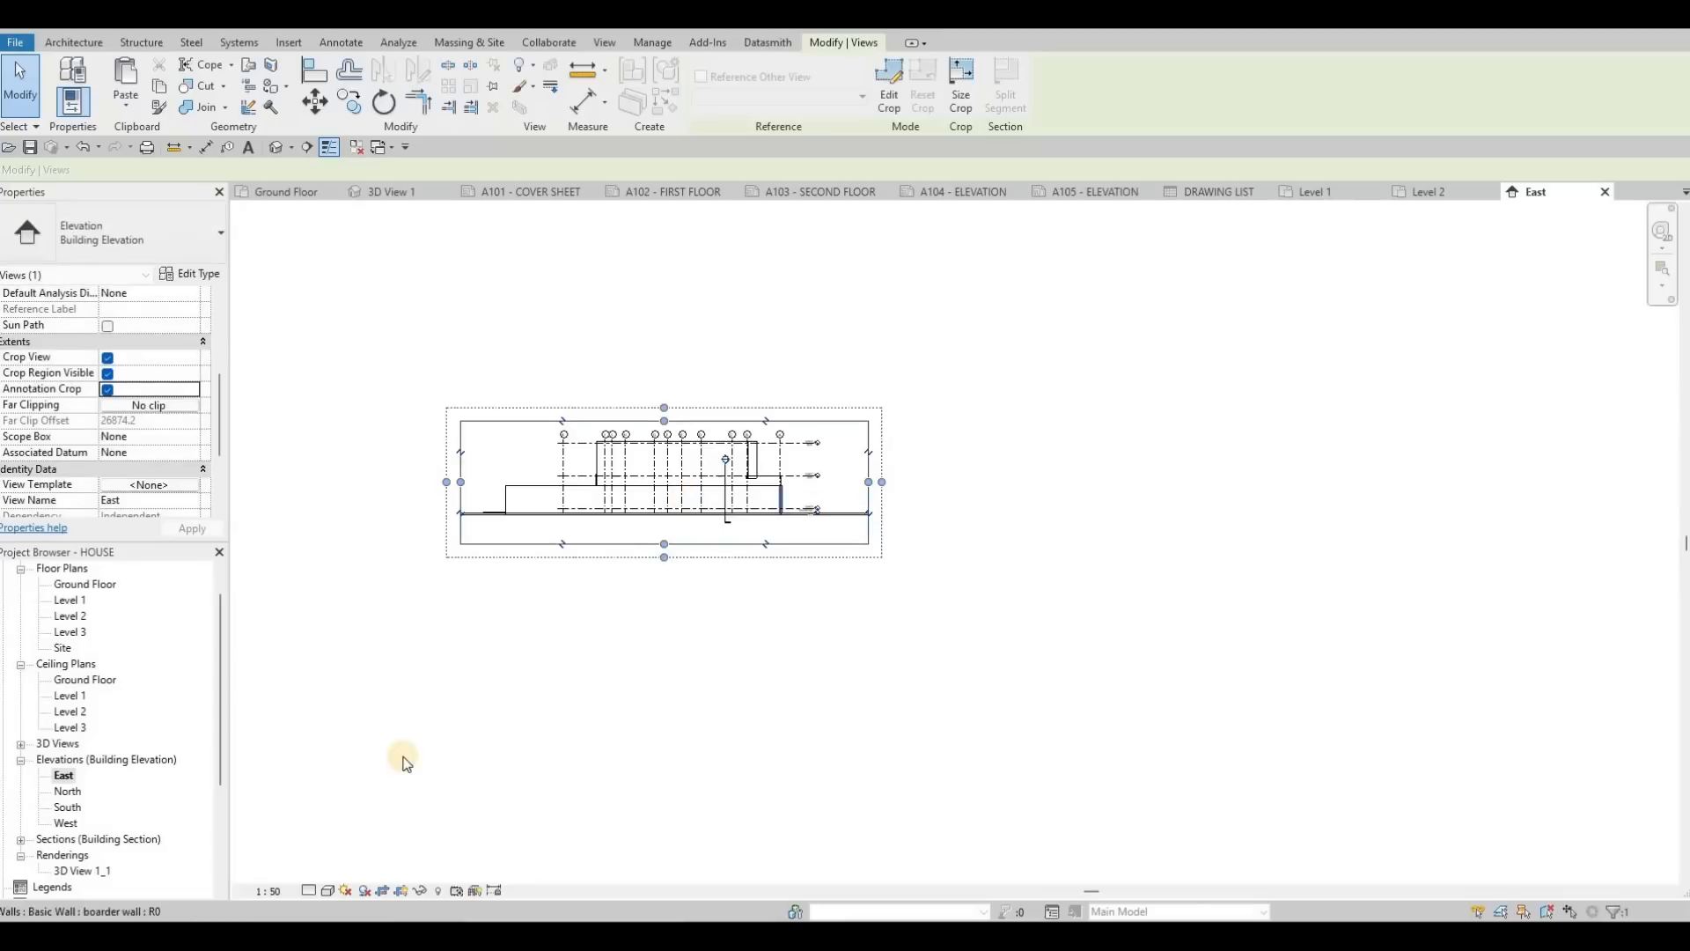
# Set the East elevation's detail level to Fine and its visual style to Shaded.
pyautogui.click(324, 890)
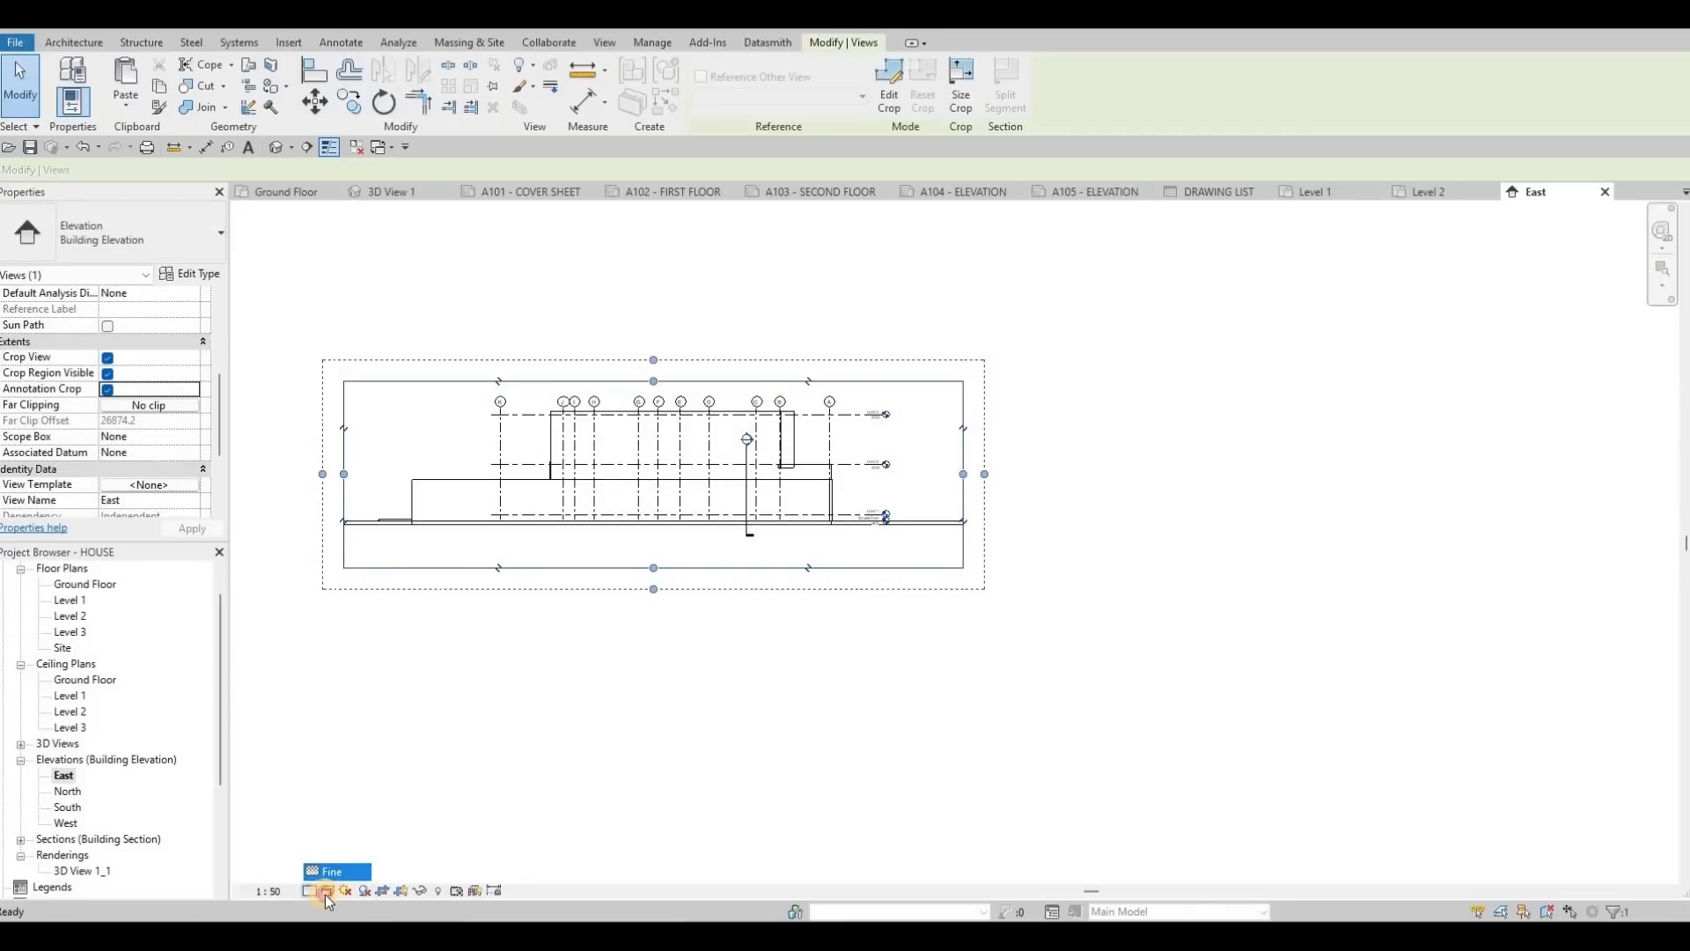
pyautogui.click(326, 891)
pyautogui.click(356, 820)
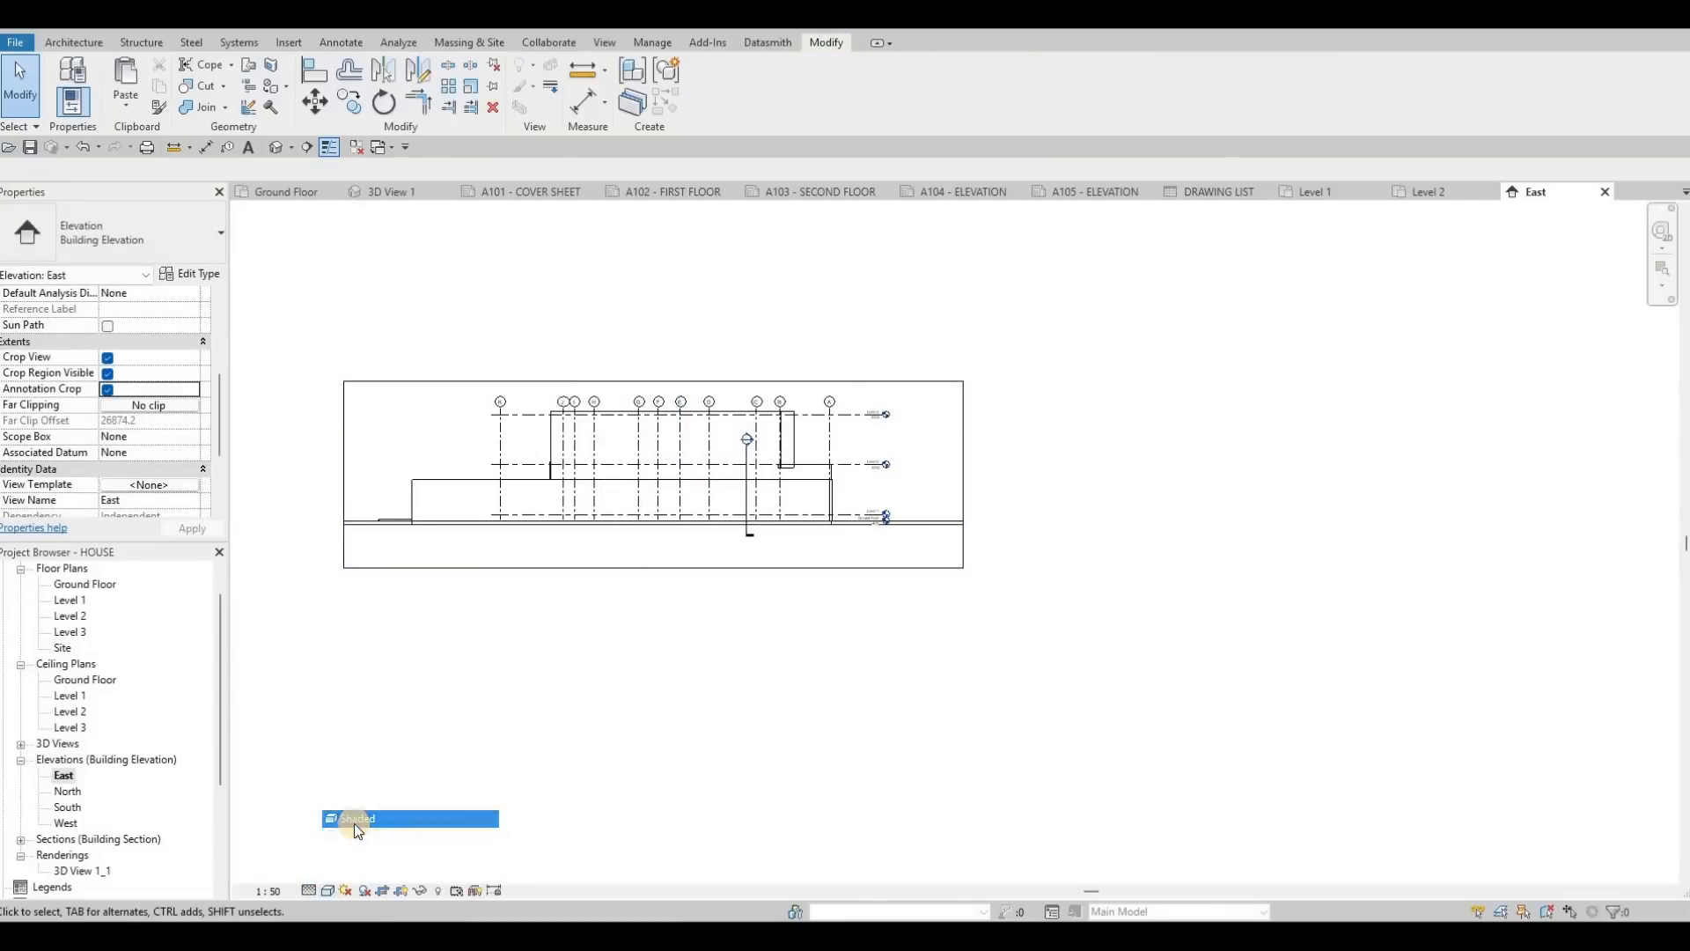
# Try the Sky background in the East elevation's Graphic Display Options and settle on a Gradient background.
pyautogui.click(327, 891)
pyautogui.click(377, 758)
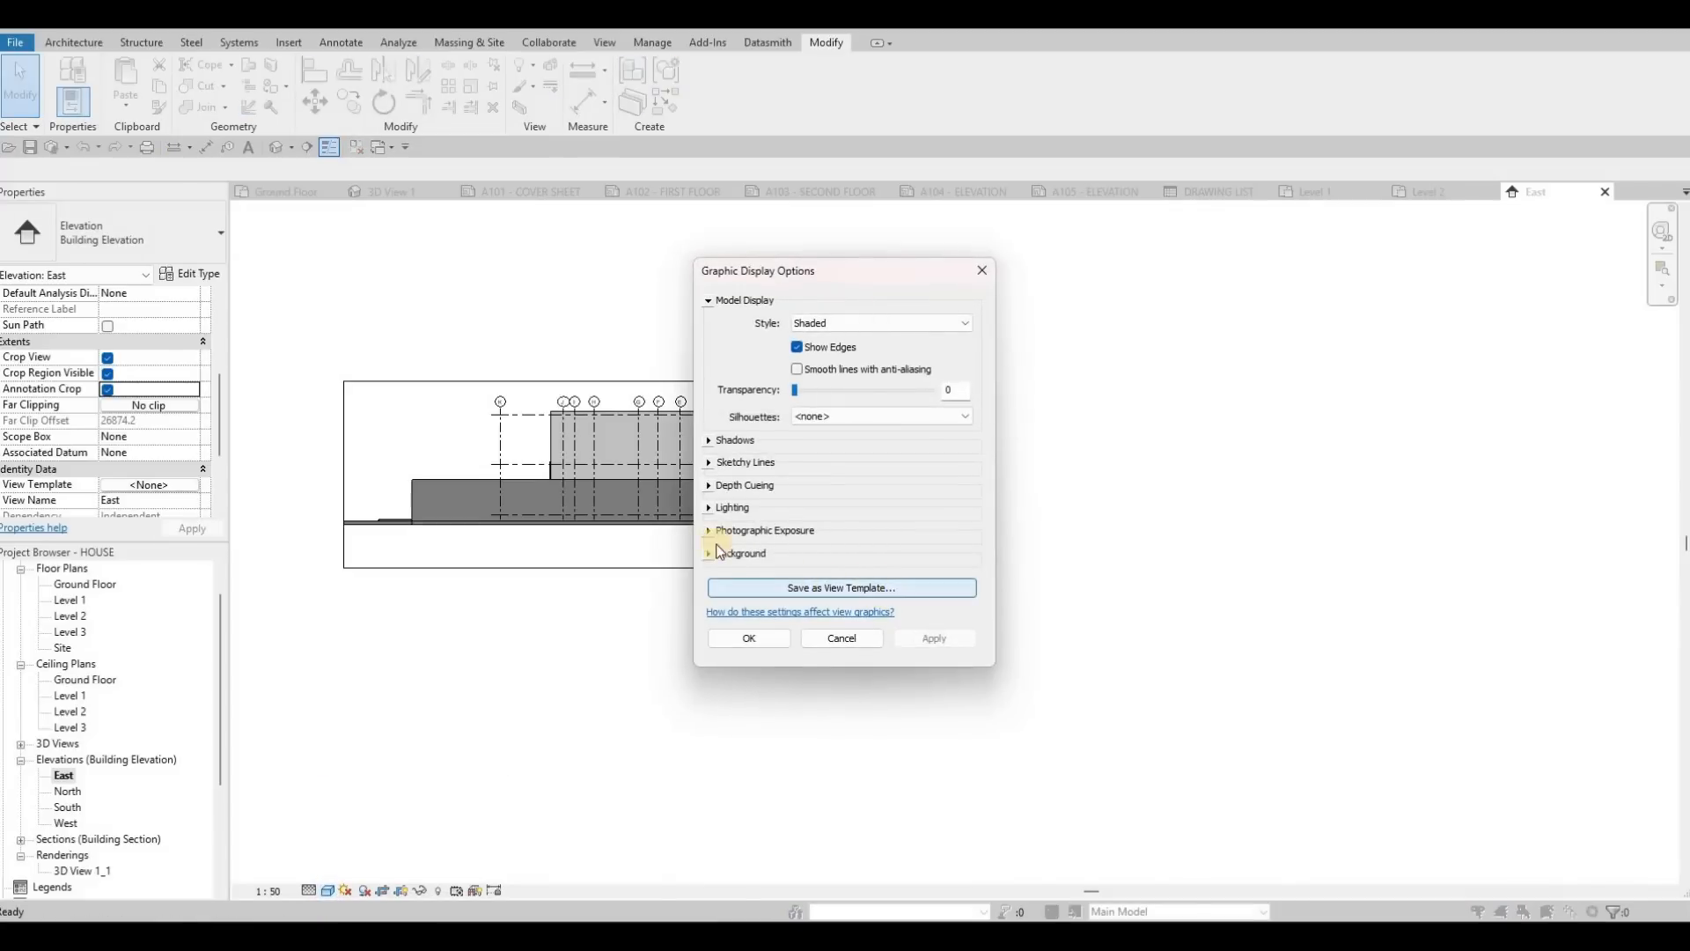
pyautogui.click(710, 554)
pyautogui.click(827, 579)
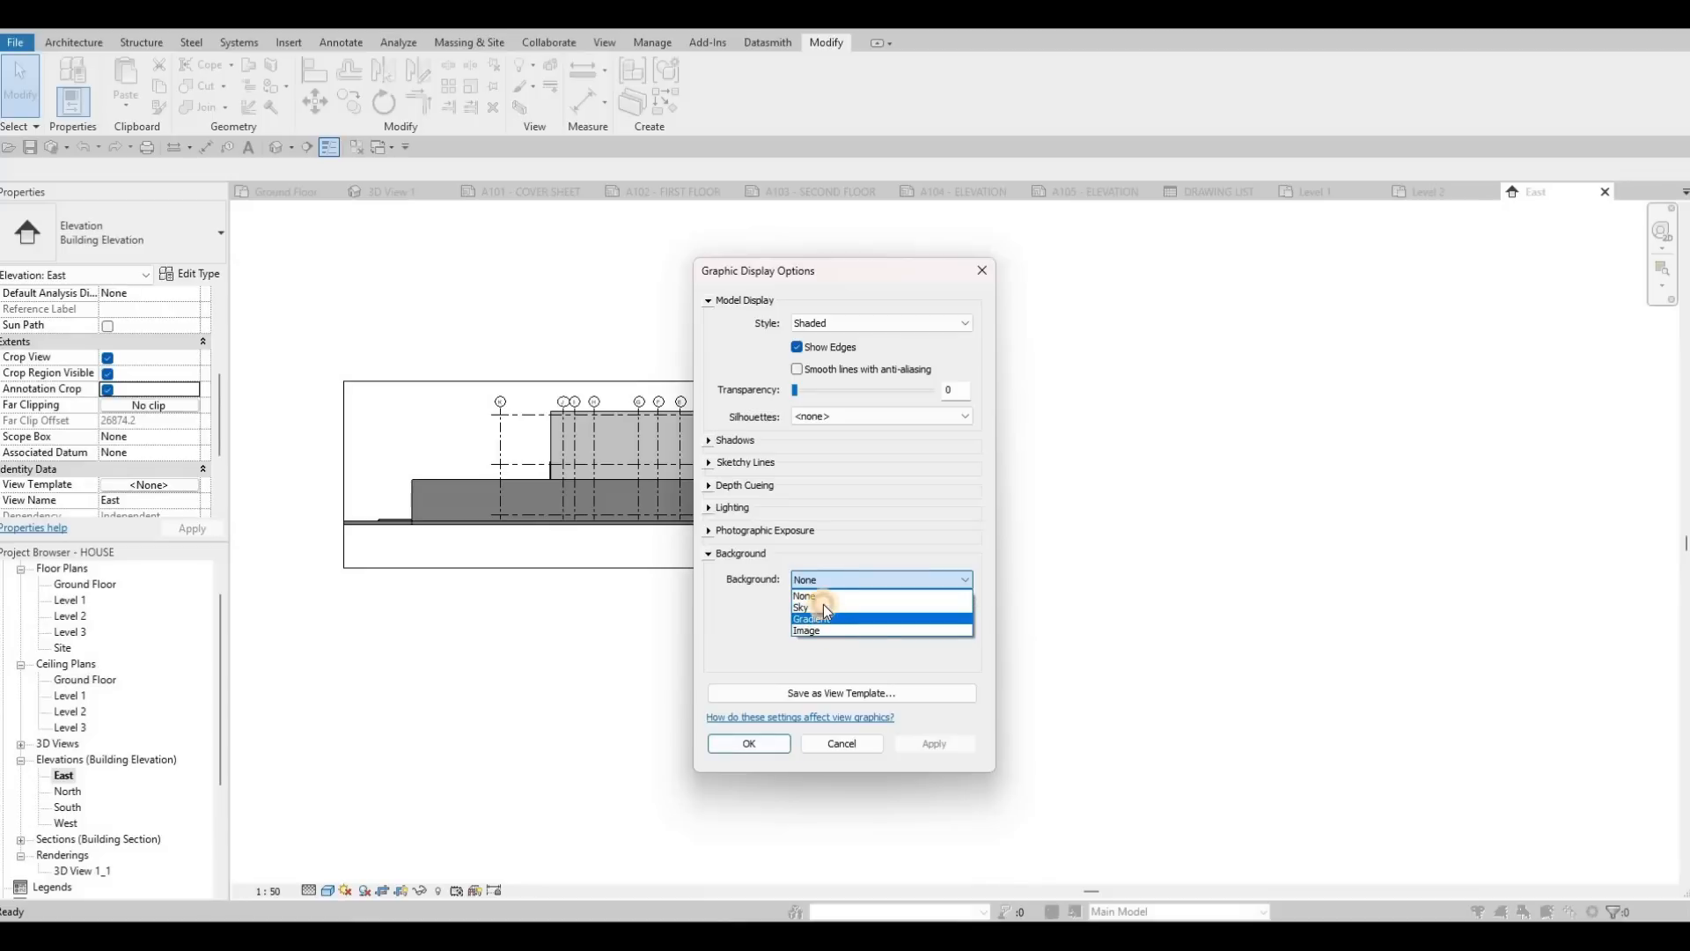
pyautogui.click(805, 607)
pyautogui.click(933, 744)
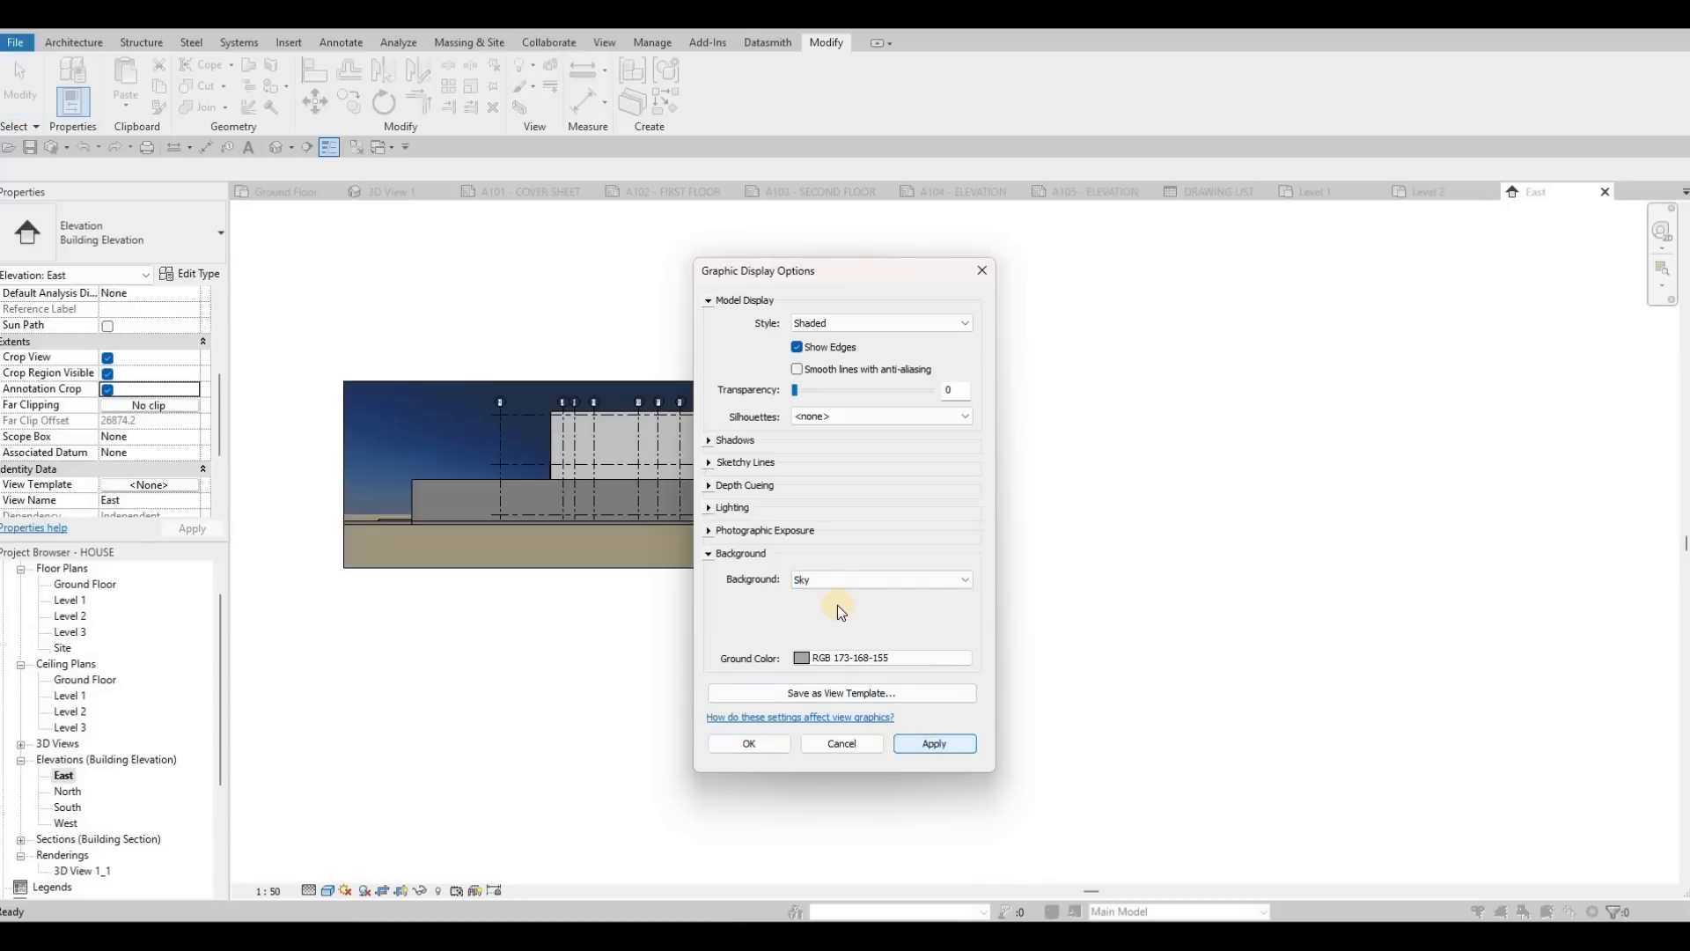
pyautogui.click(826, 583)
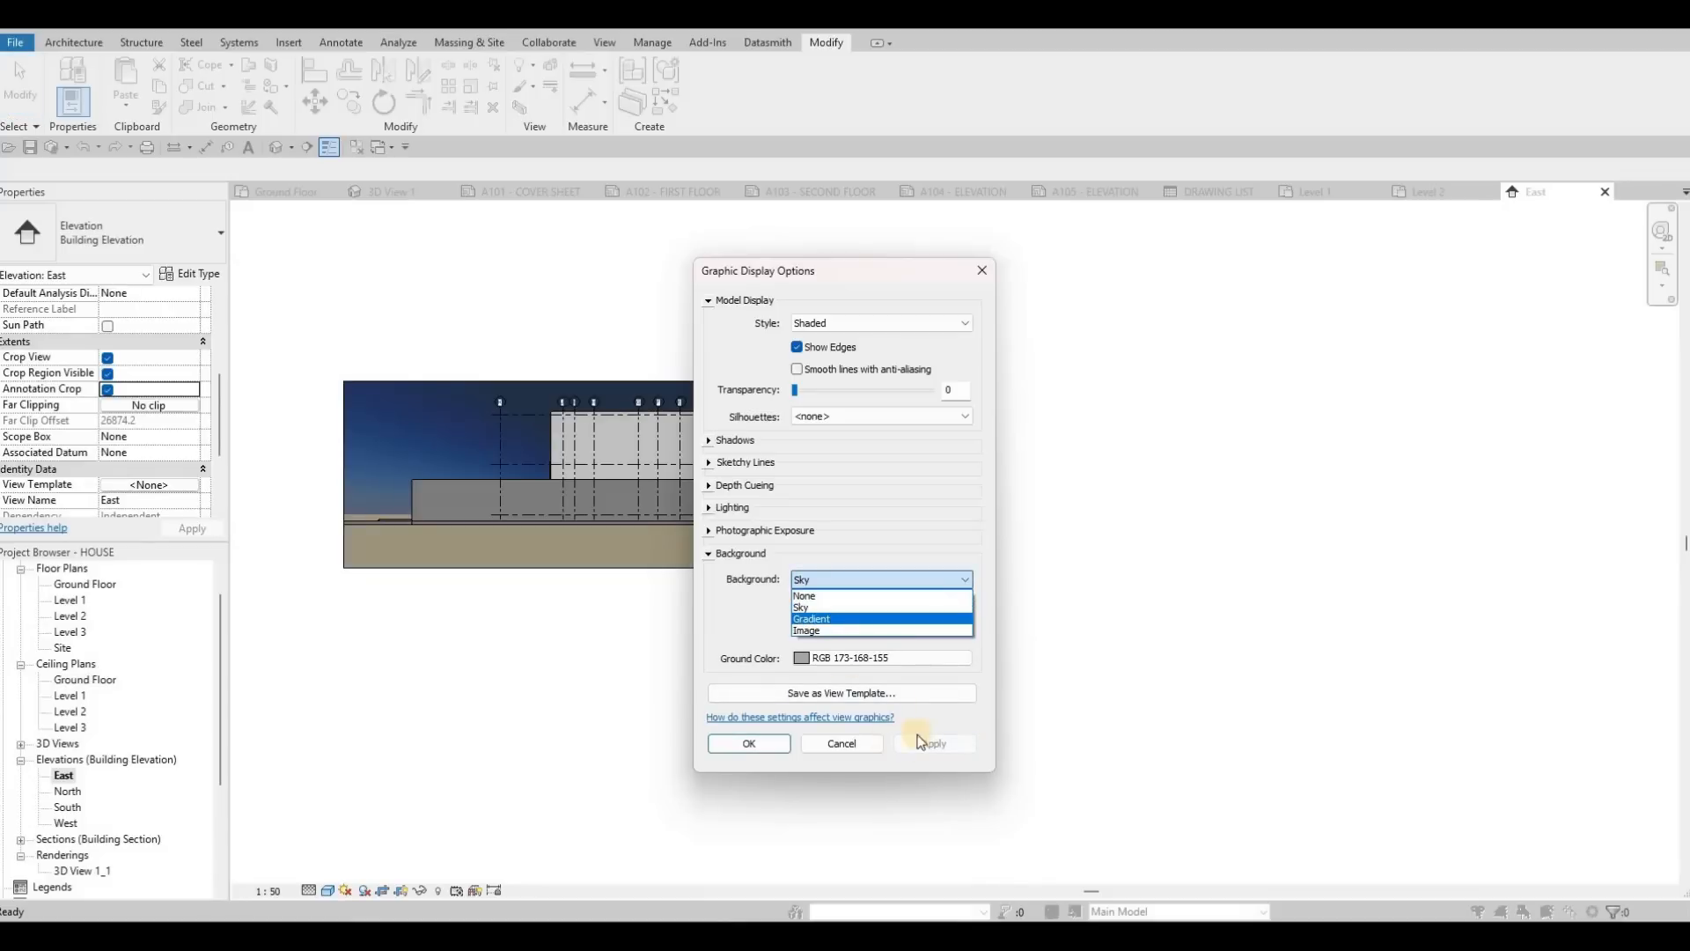
pyautogui.click(827, 617)
pyautogui.click(773, 755)
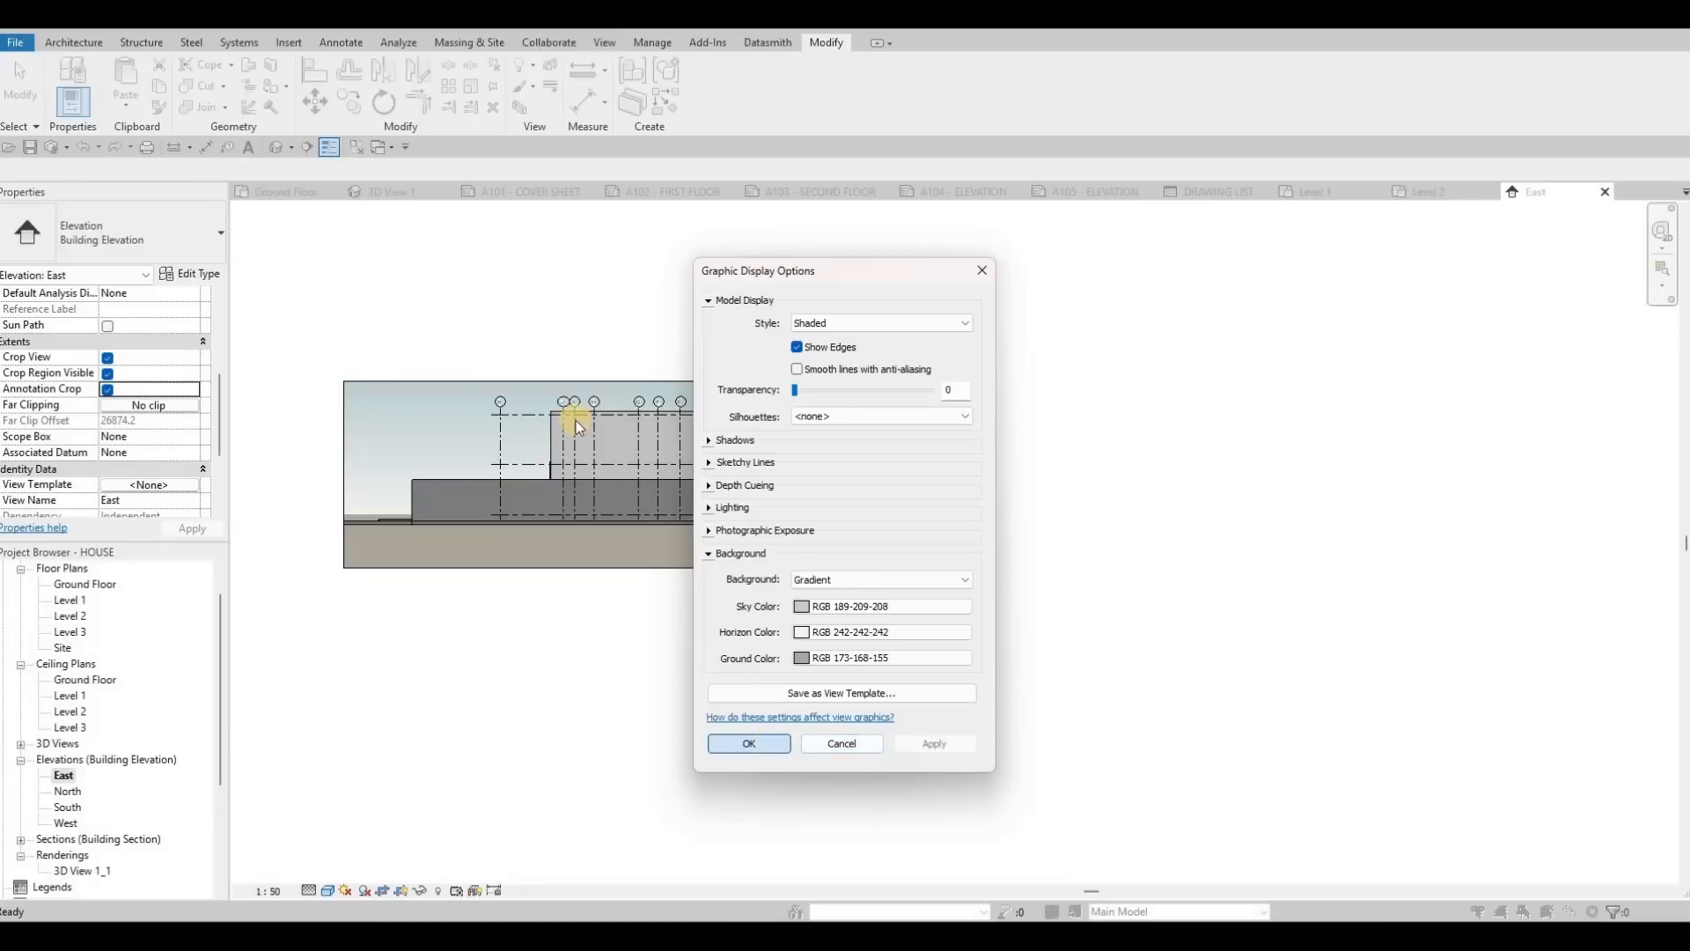
pyautogui.press('Escape')
# Raise the aligned grid heads in the East elevation further above the roof by extending grid K upward.
pyautogui.click(460, 434)
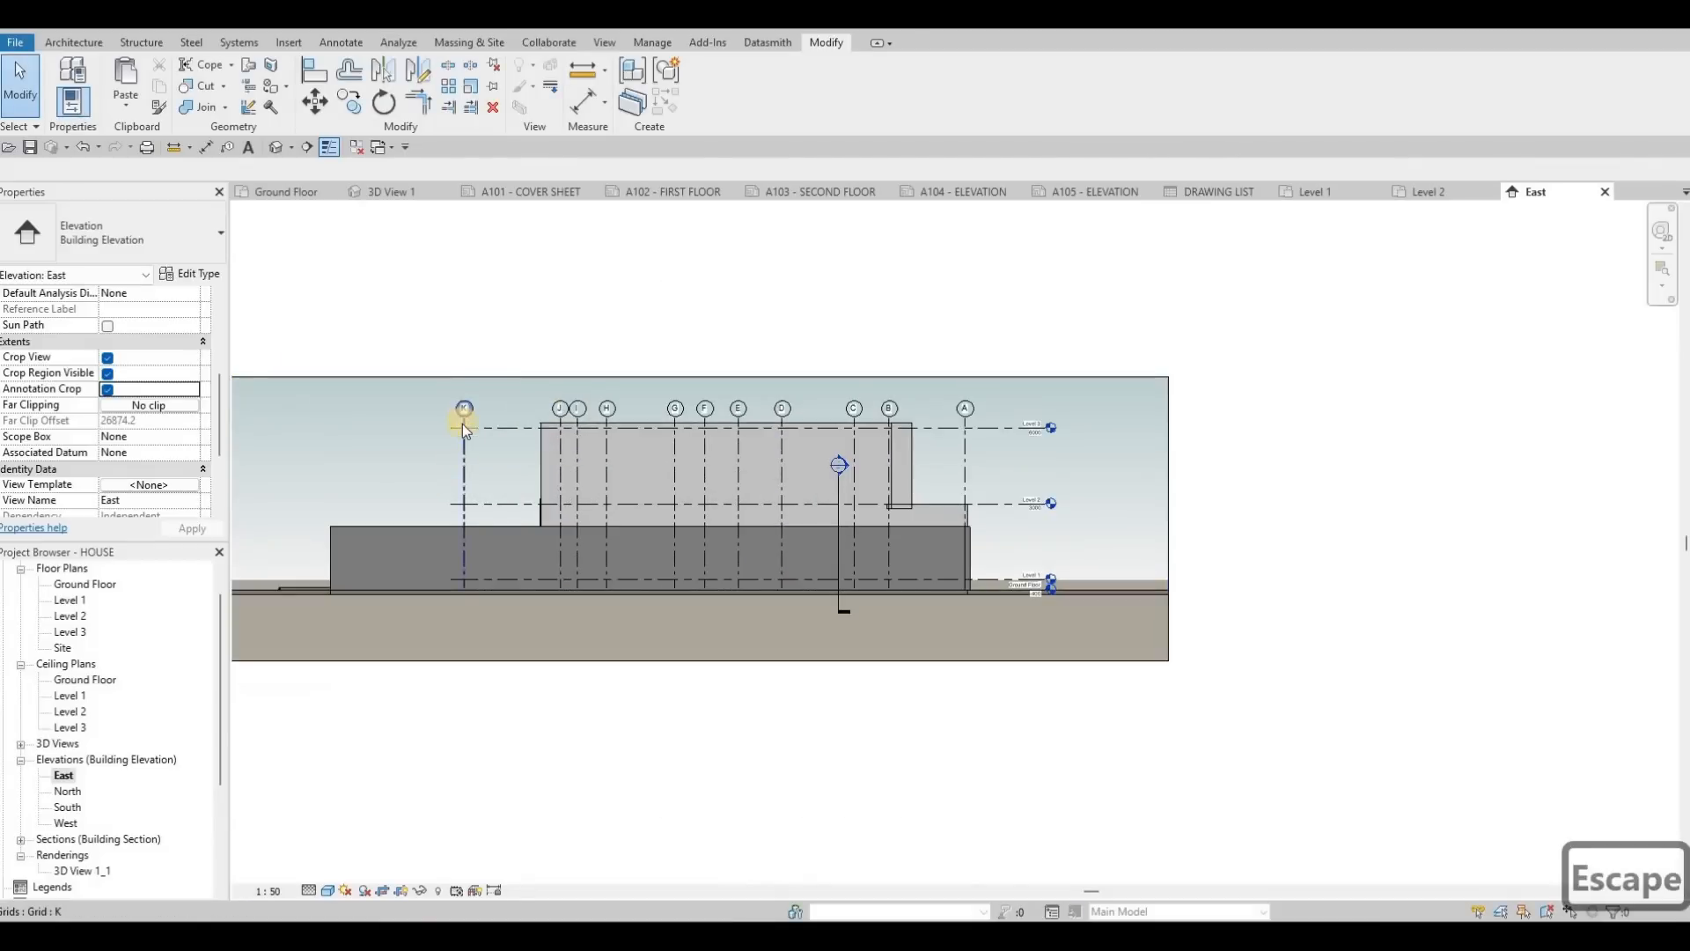
pyautogui.click(463, 412)
pyautogui.scroll(5, 461, 410)
pyautogui.moveTo(468, 422); pyautogui.dragTo(464, 388)
pyautogui.scroll(-3, 474, 394)
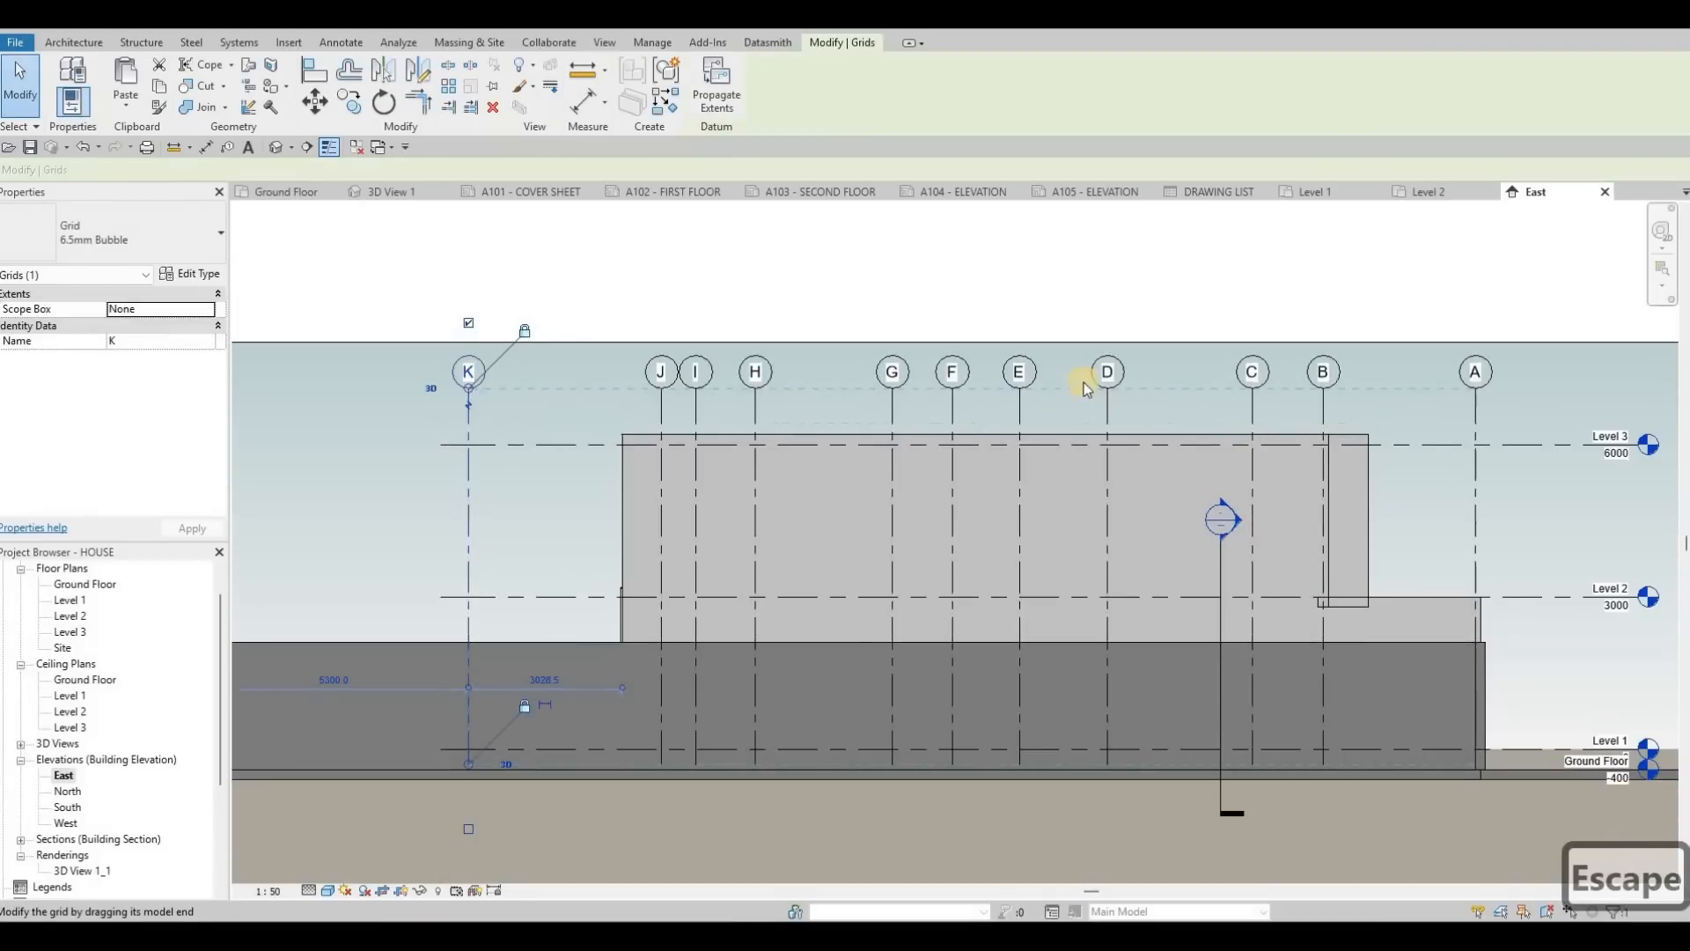
# Raise the top edge of the East elevation's crop region to leave more room above the grid bubbles.
pyautogui.press('Escape')
pyautogui.click(747, 364)
pyautogui.moveTo(739, 363); pyautogui.dragTo(739, 340)
pyautogui.scroll(5, 1101, 652)
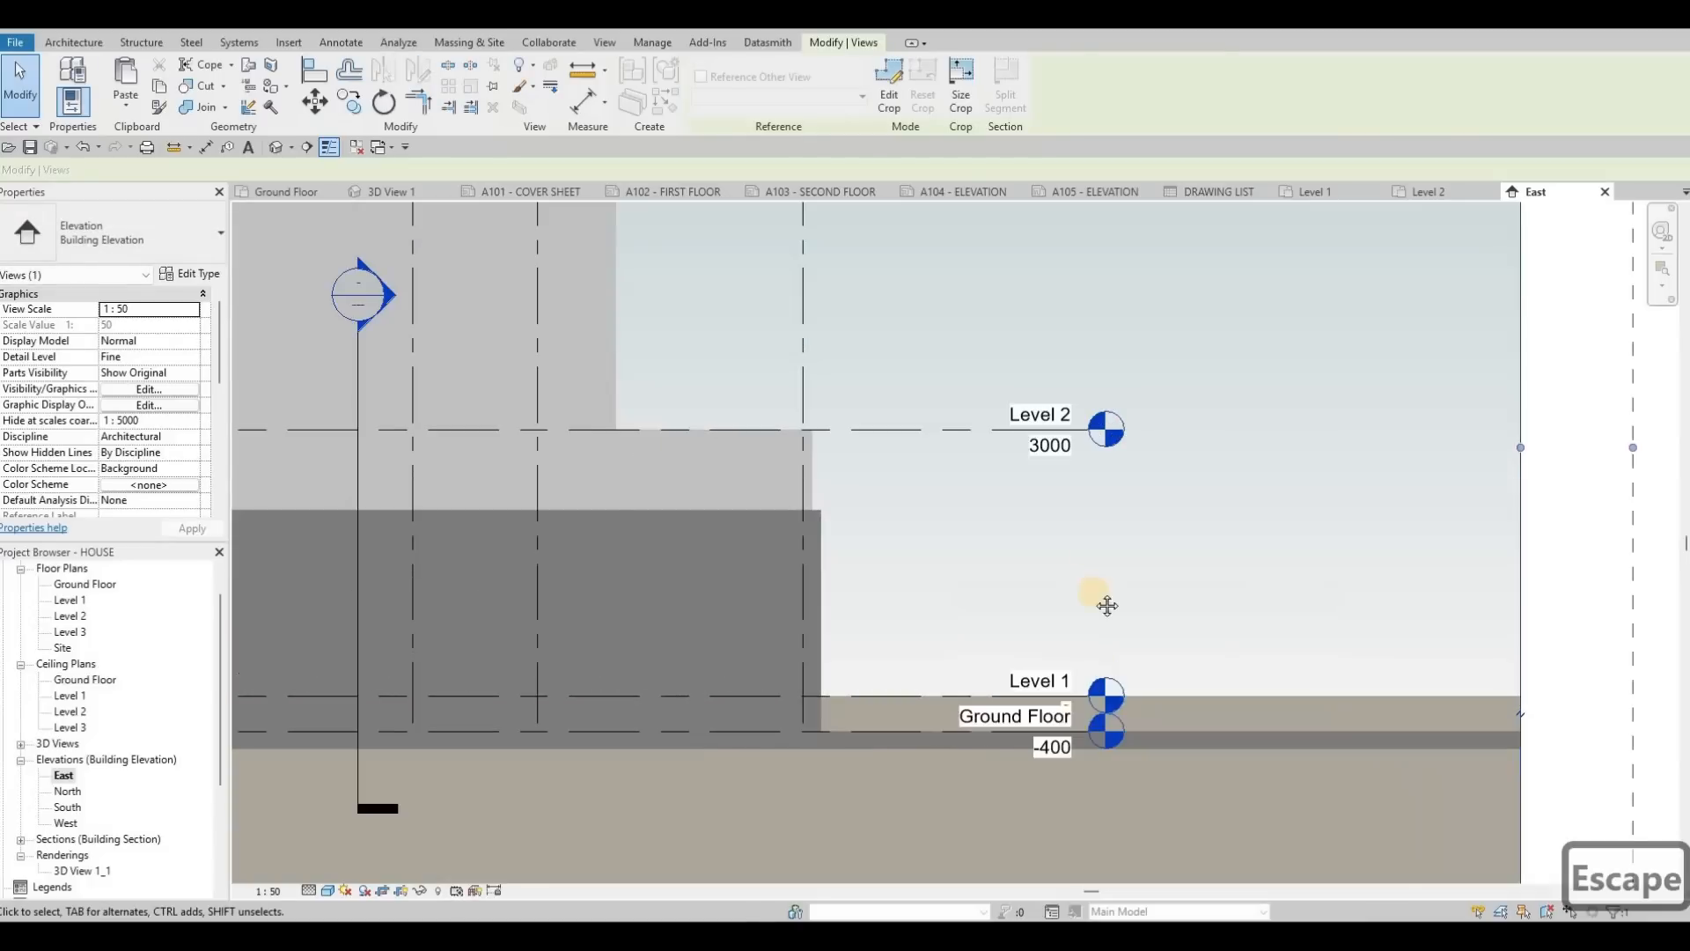
# Add an elbow to the Ground Floor level line in the East elevation and lower its head clear of Level 1.
pyautogui.scroll(-1, 1091, 539)
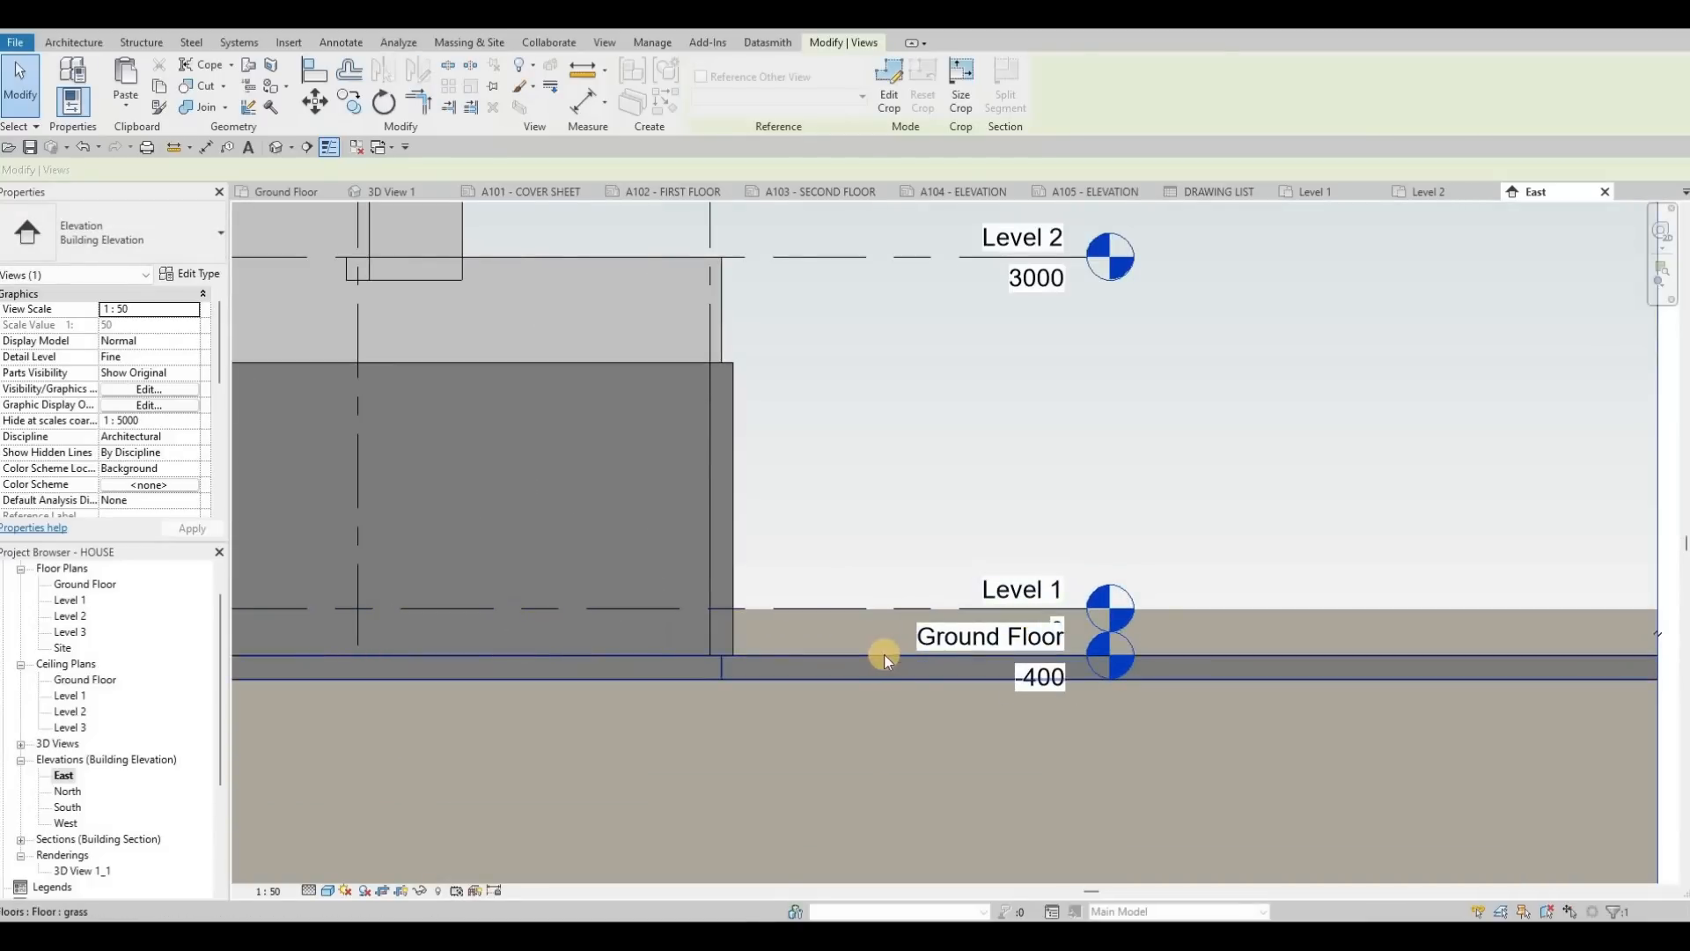
pyautogui.press('Tab')
pyautogui.press('Tab')
pyautogui.press('Tab')
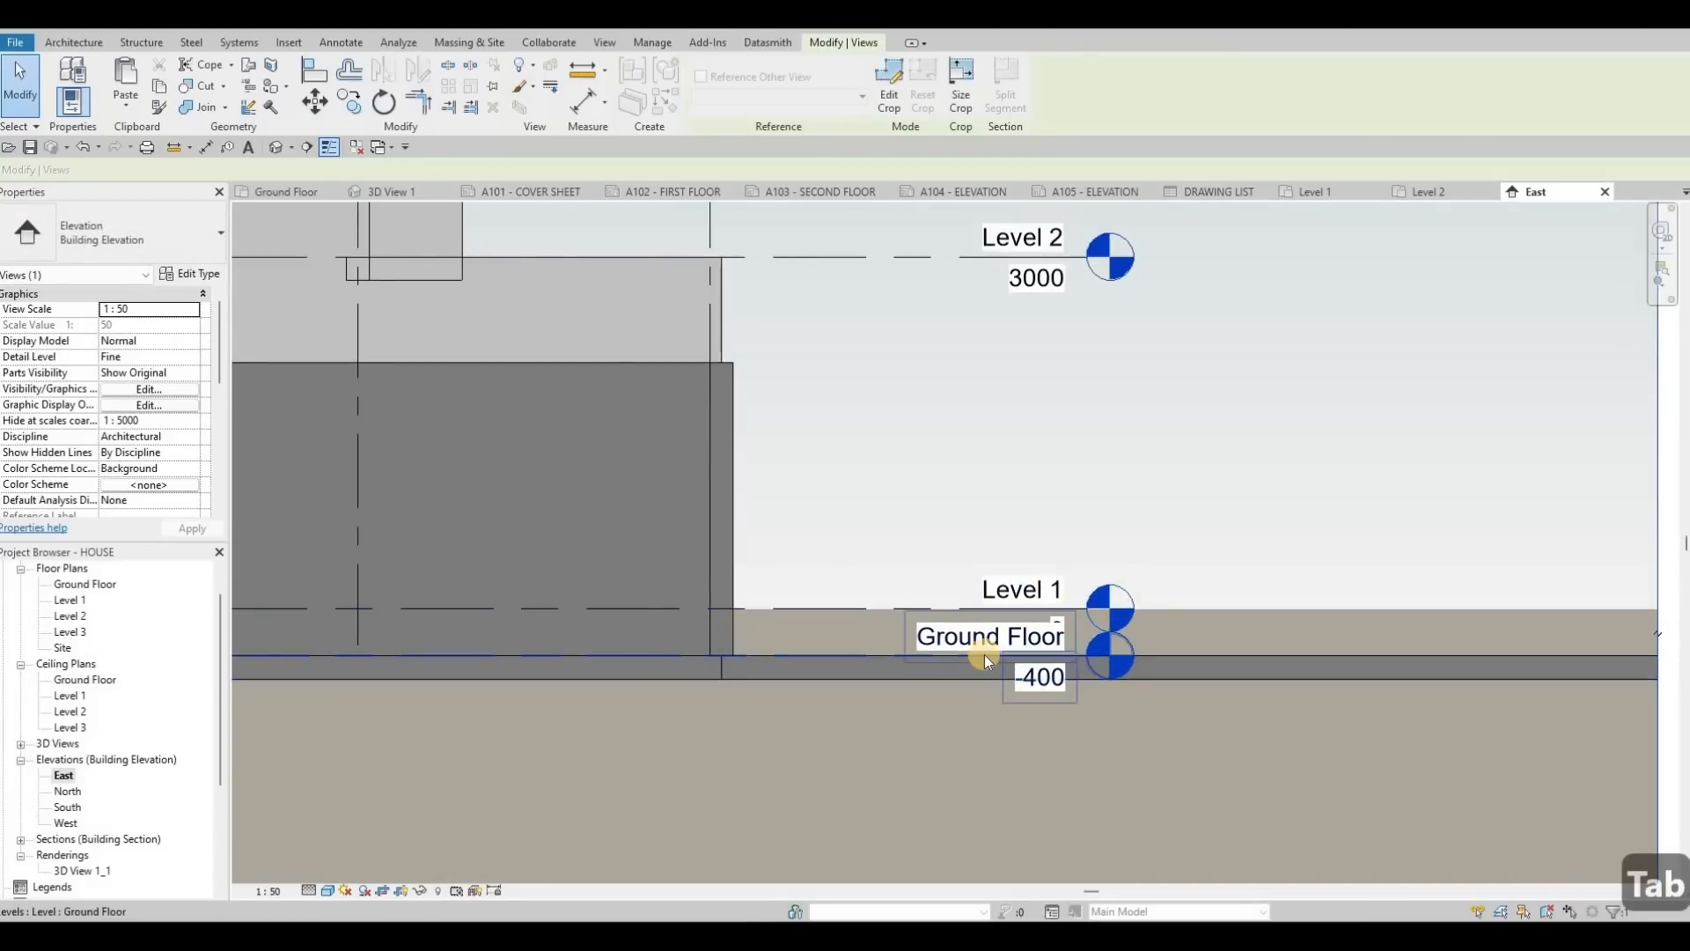
pyautogui.click(984, 653)
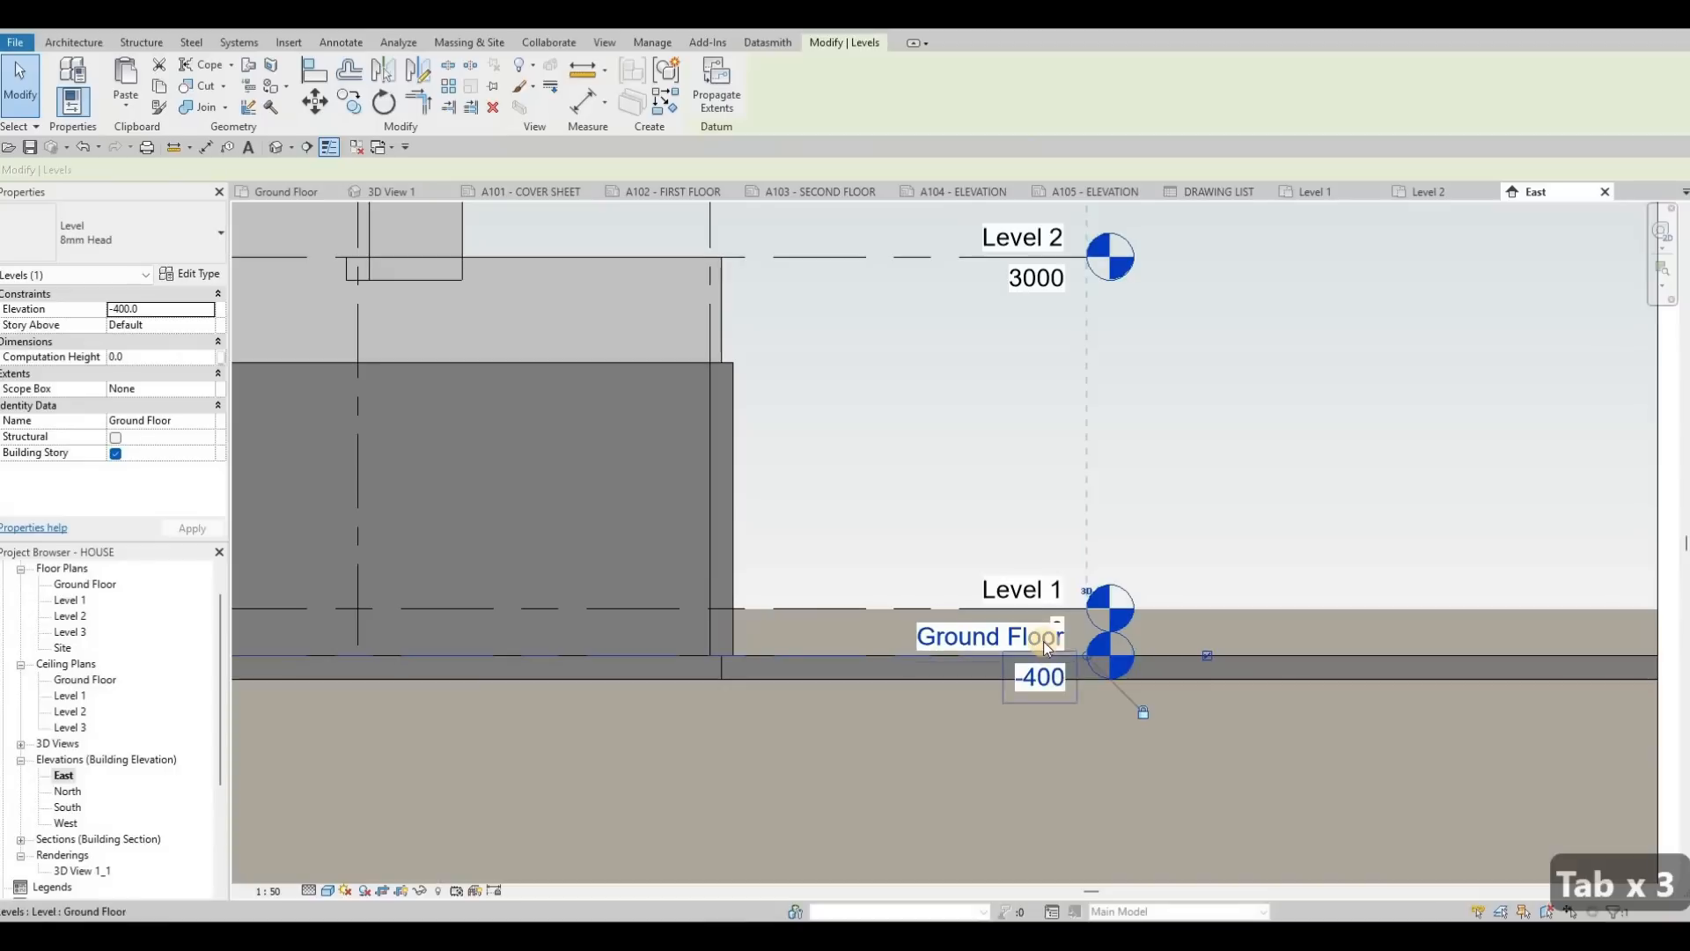
pyautogui.scroll(3, 1043, 640)
pyautogui.moveTo(978, 640); pyautogui.dragTo(1042, 542, button='middle')
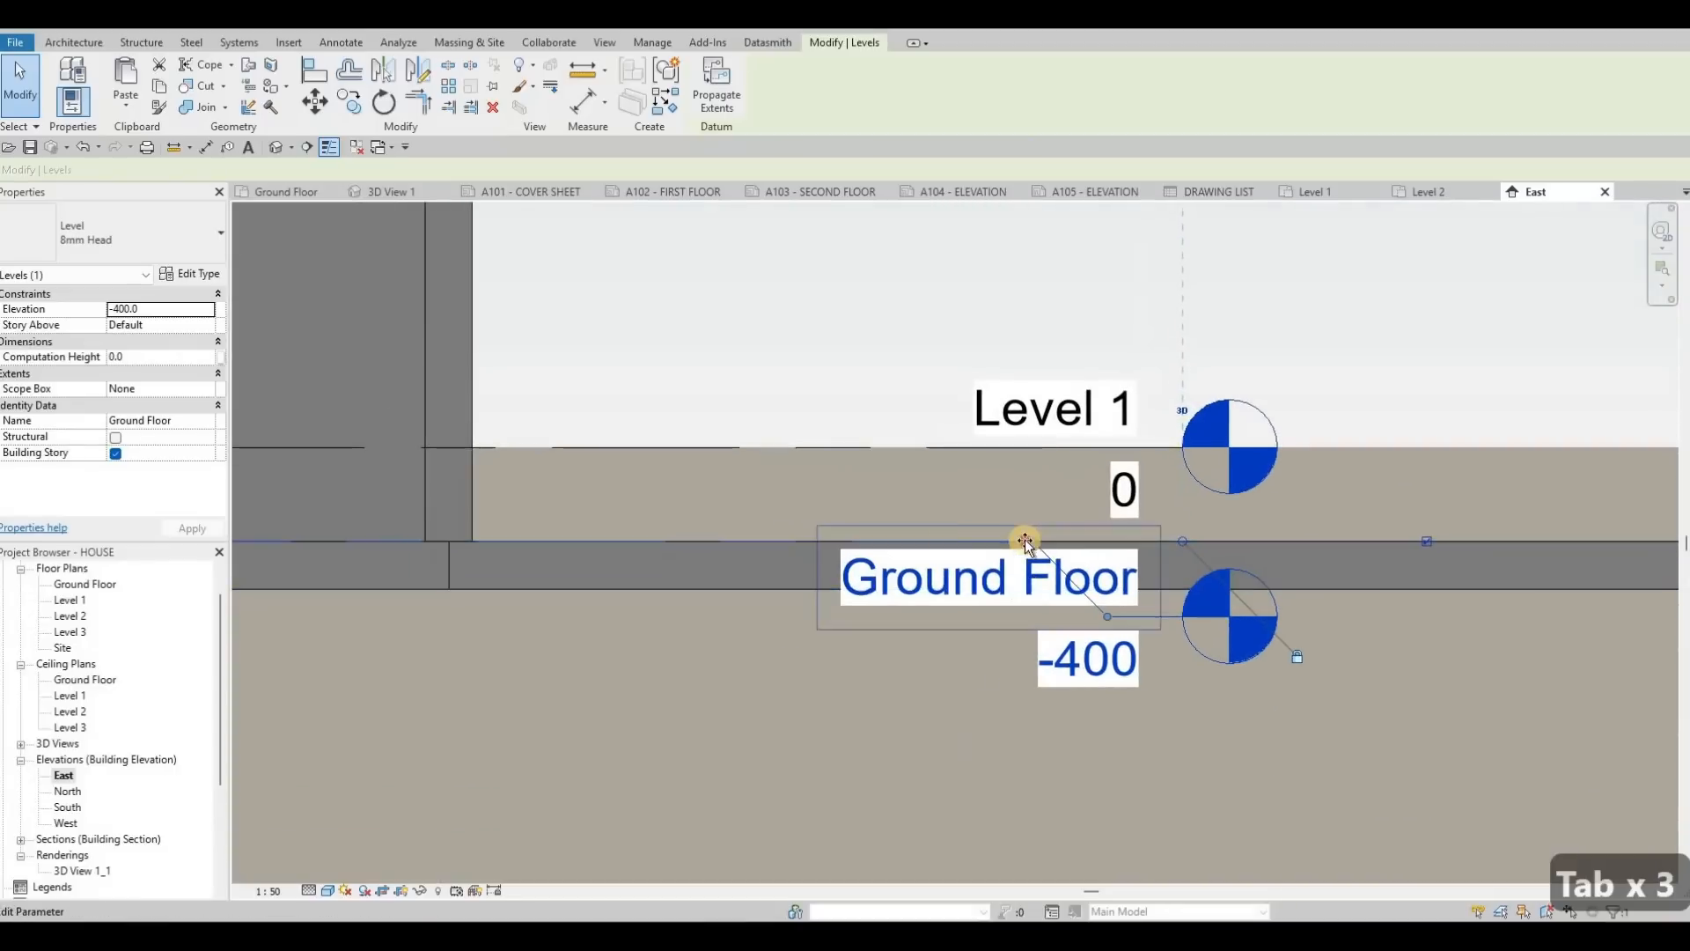
pyautogui.moveTo(1030, 540); pyautogui.dragTo(766, 541)
pyautogui.moveTo(1112, 621); pyautogui.dragTo(813, 631)
pyautogui.scroll(-6, 991, 585)
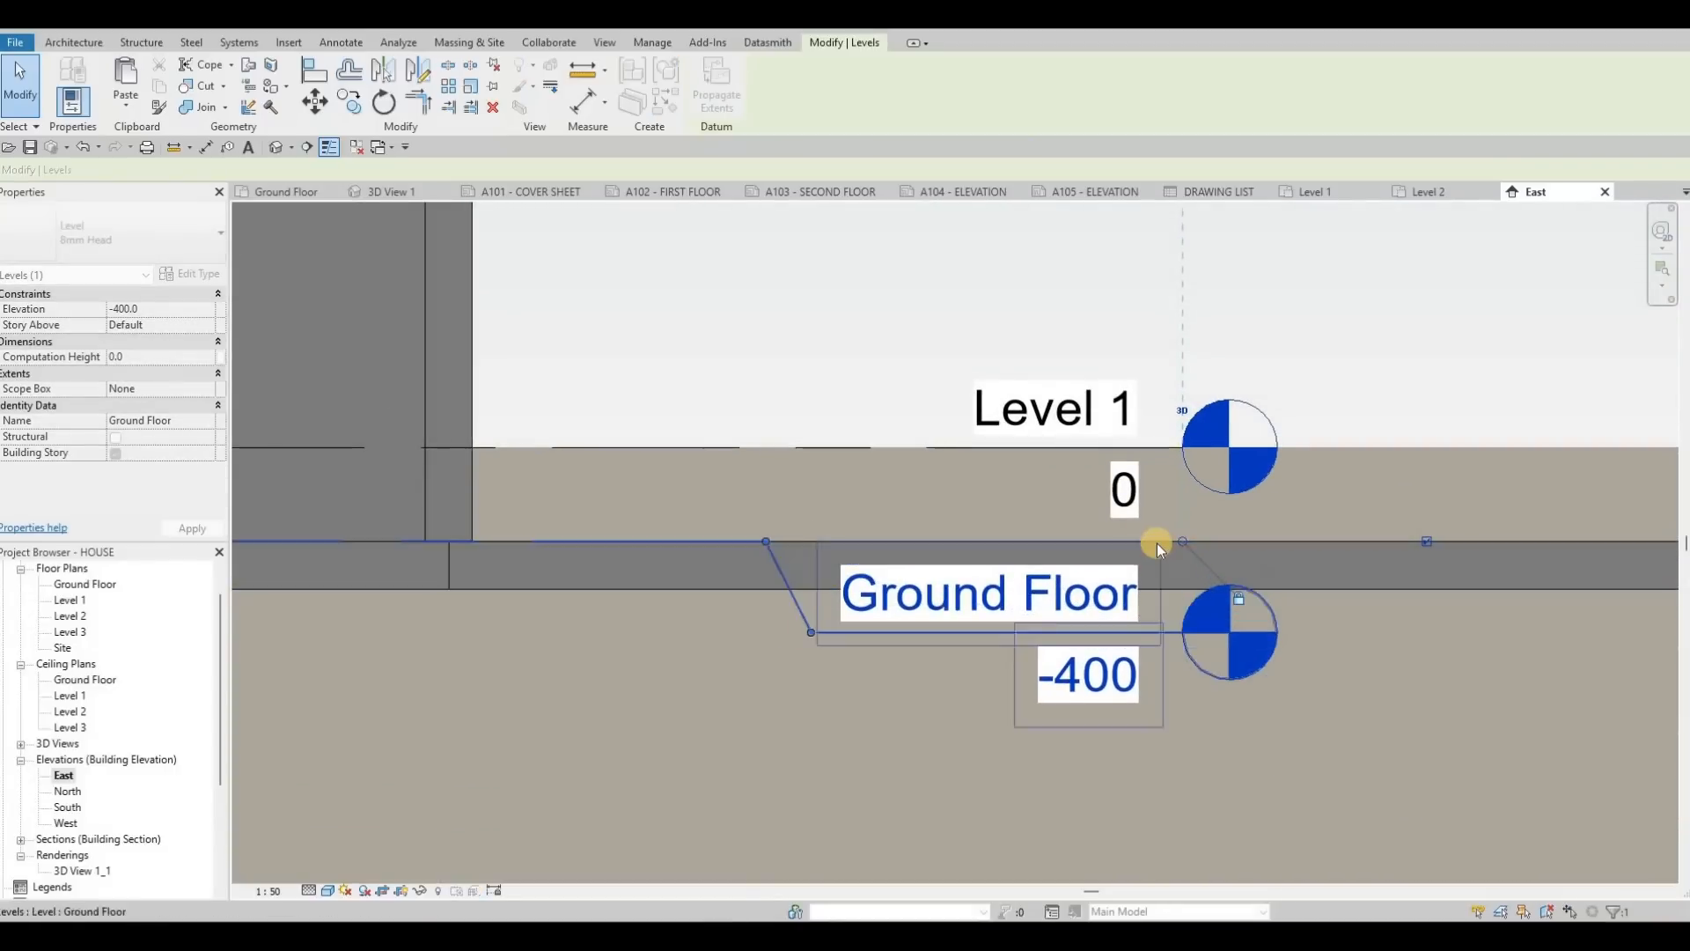
pyautogui.press('Escape')
pyautogui.scroll(-3, 1047, 568)
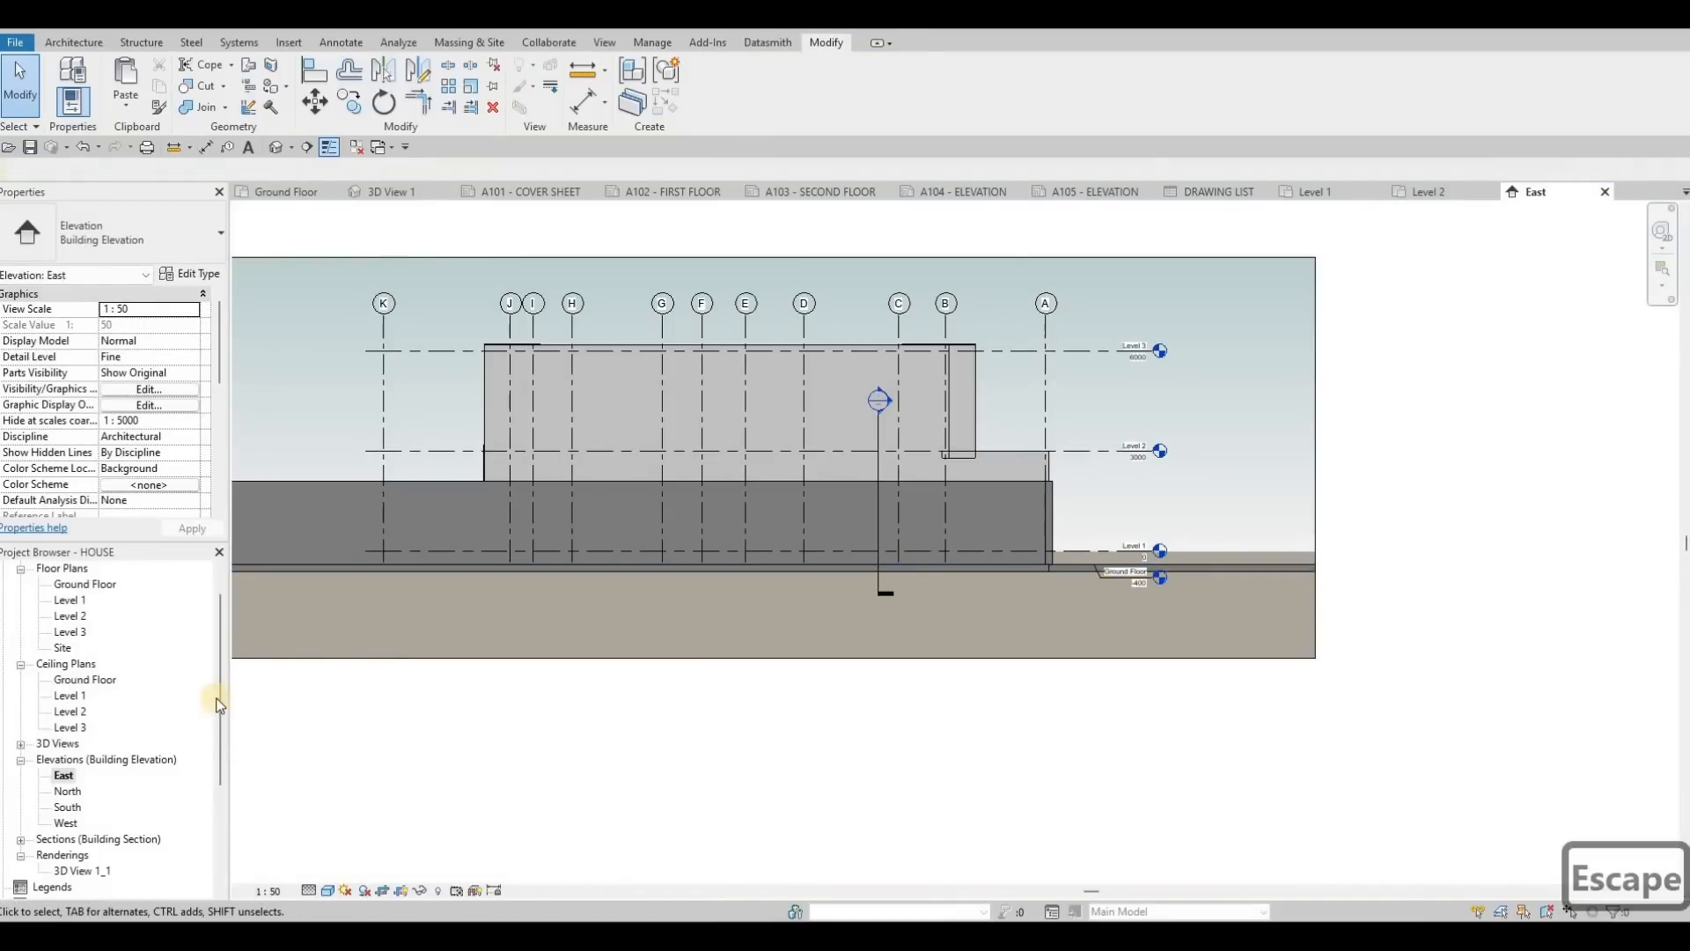
# Open the North elevation and set its scale to 1:50, detail level to Fine and visual style to Shaded.
pyautogui.doubleClick(66, 792)
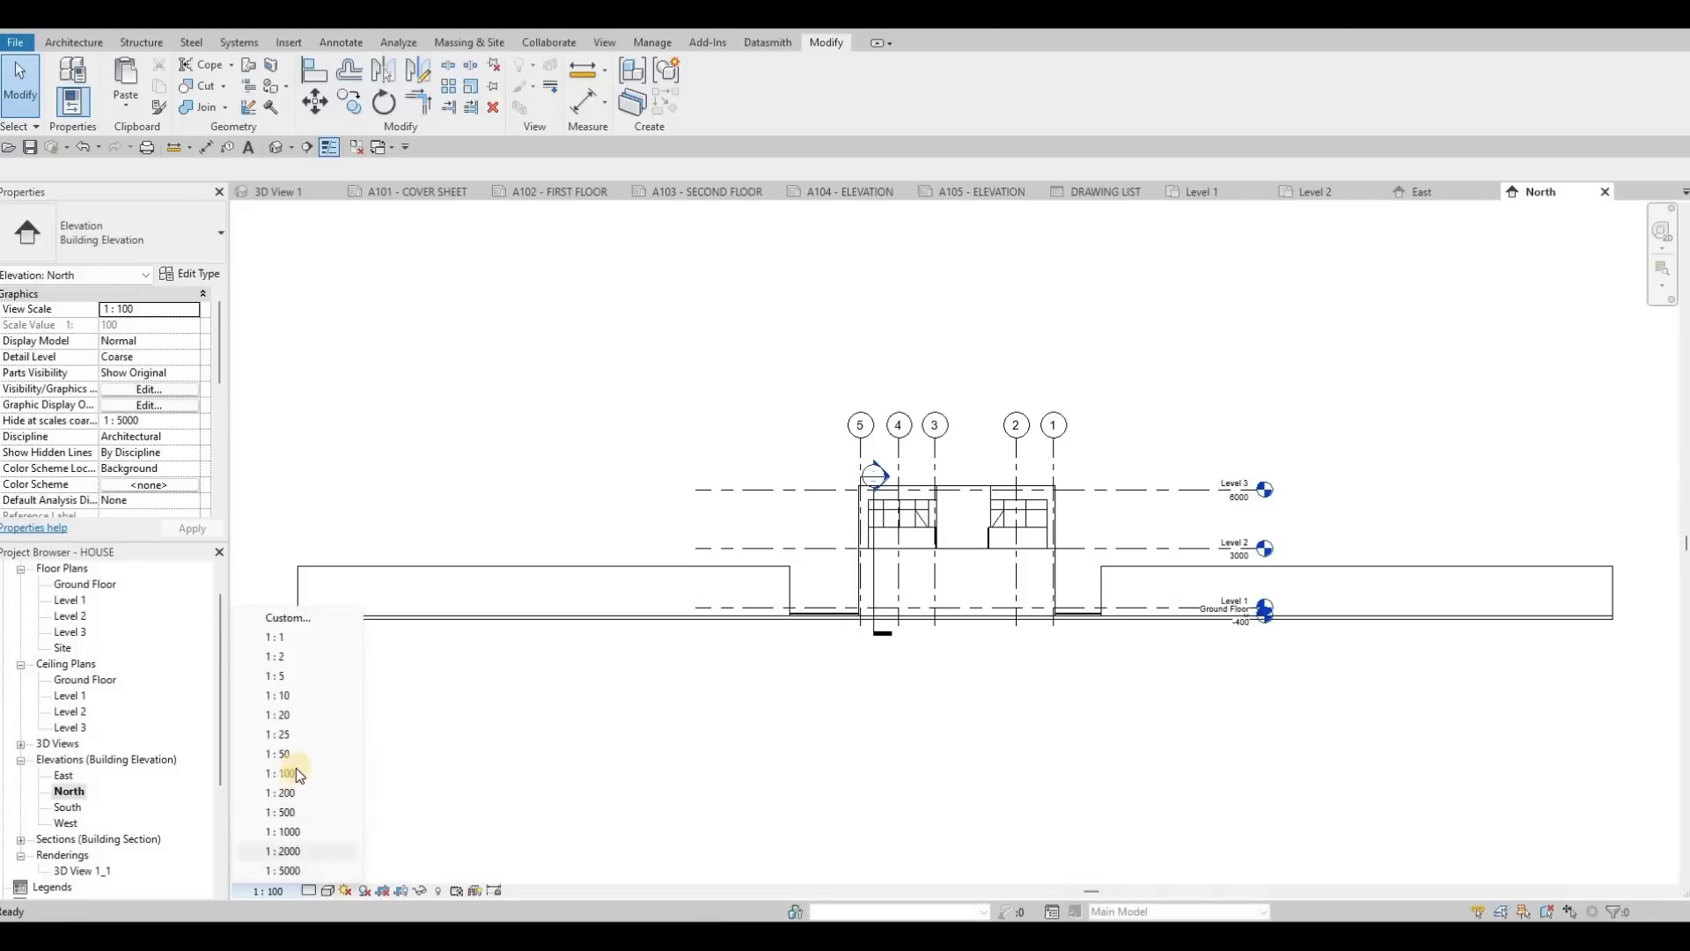
pyautogui.click(294, 753)
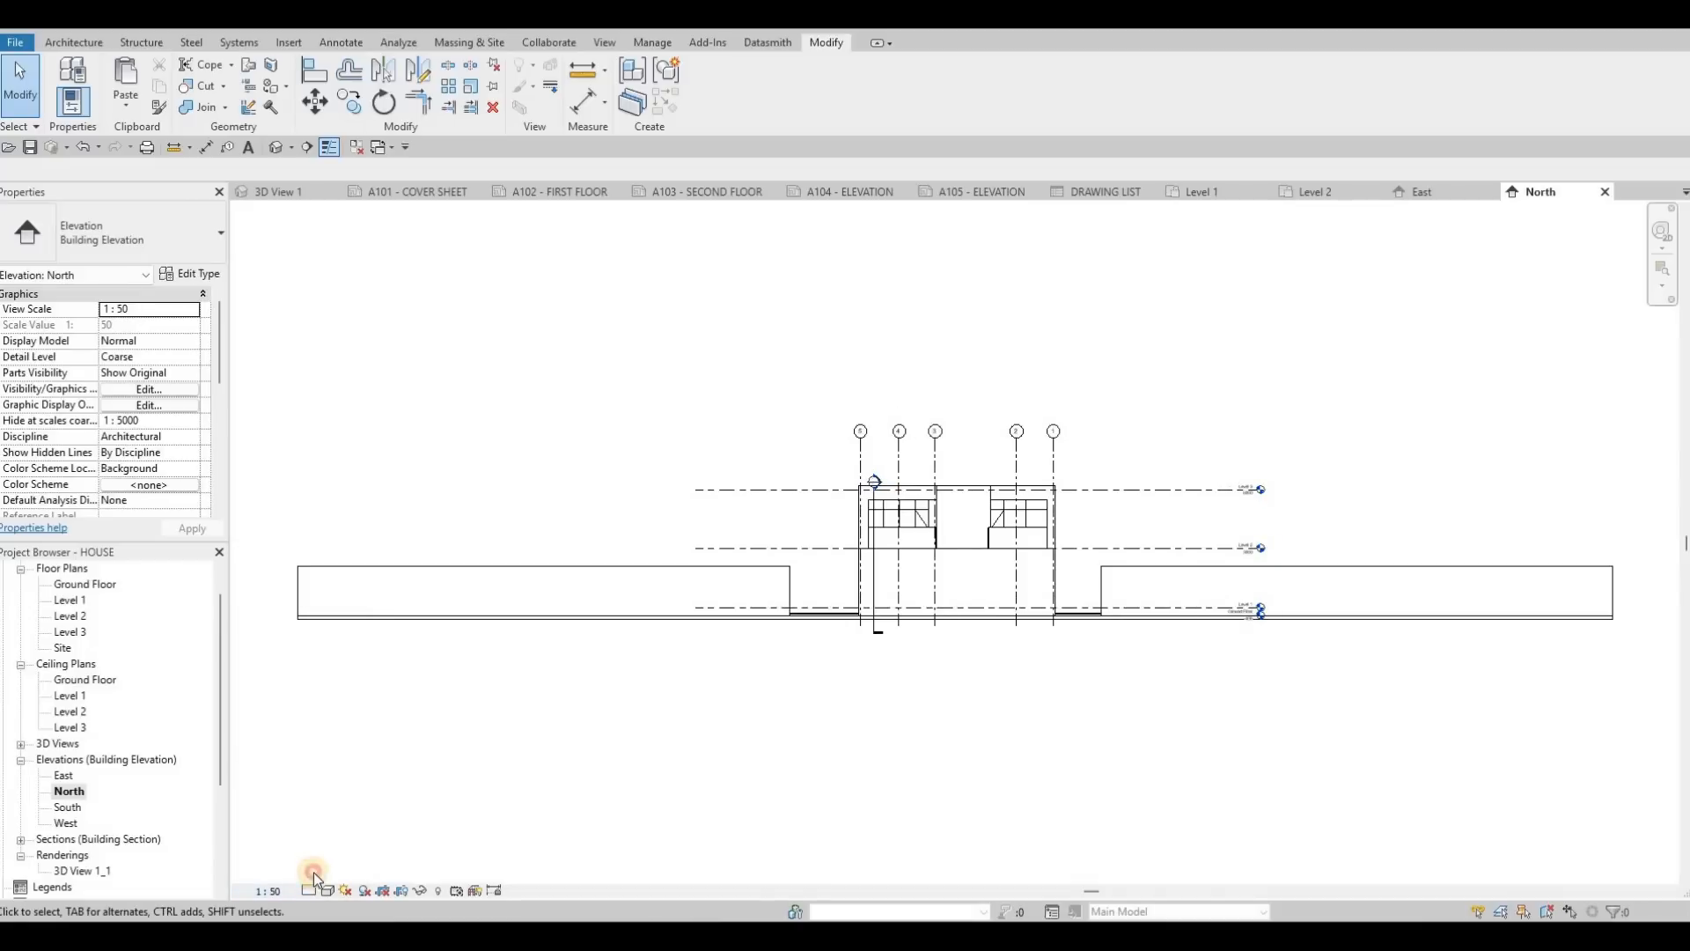
pyautogui.click(309, 889)
pyautogui.click(340, 864)
pyautogui.click(327, 890)
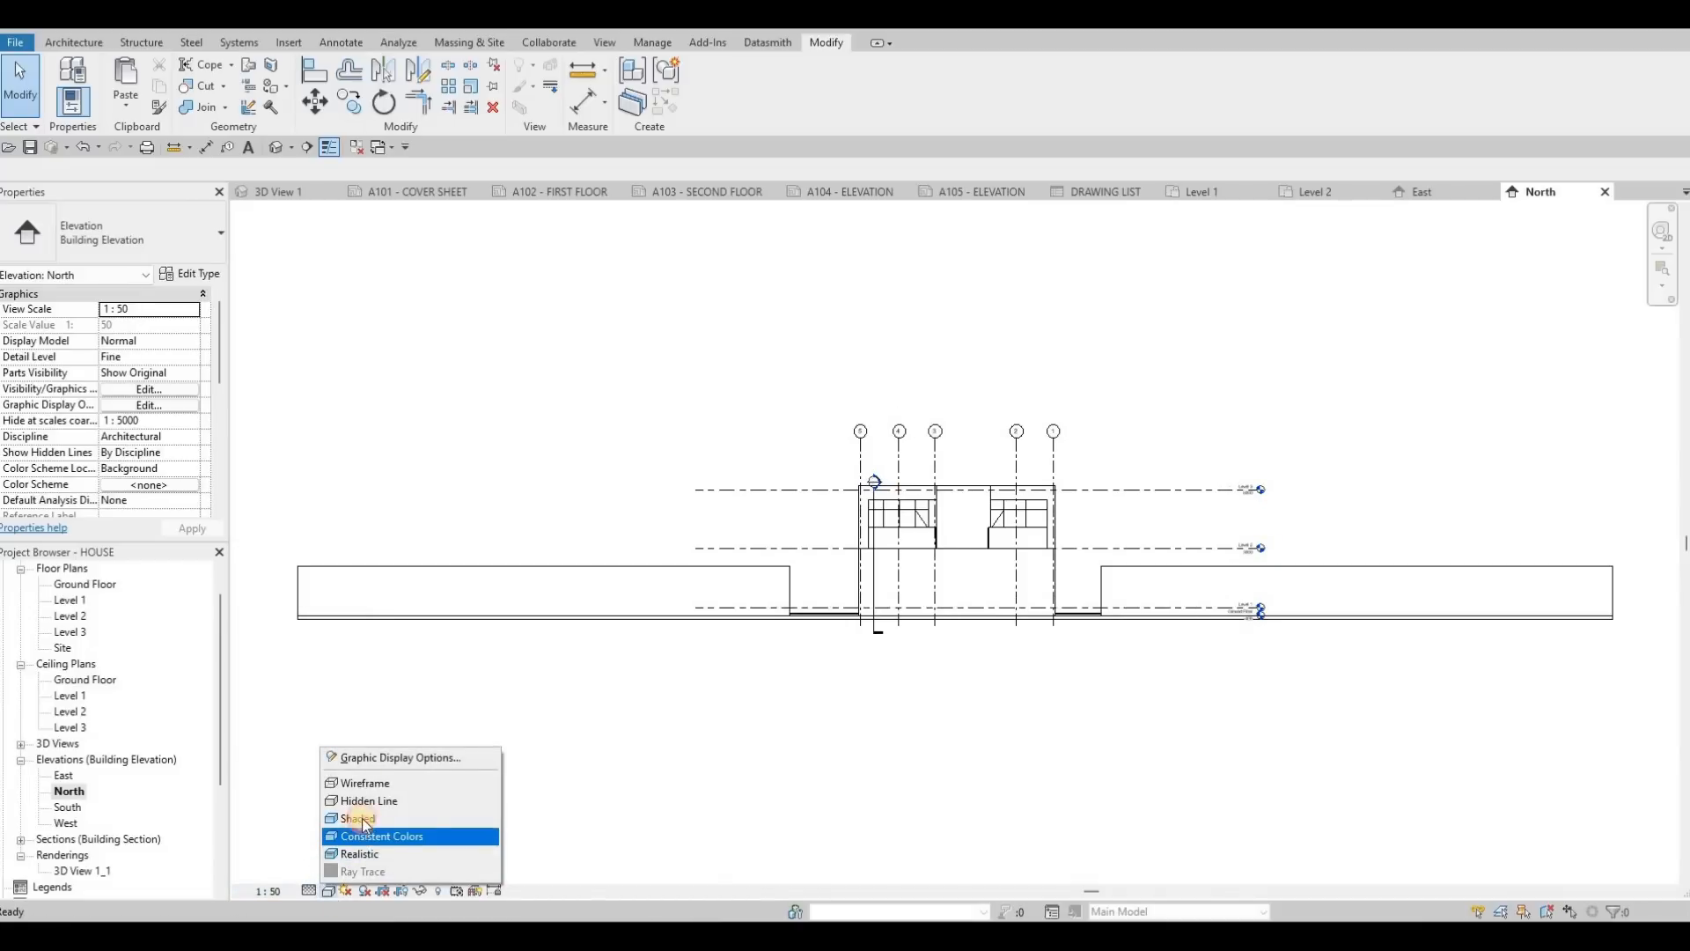
pyautogui.click(360, 823)
# Enable Crop View, Crop Region Visible and Annotation Crop for the North elevation.
pyautogui.scroll(-3, 114, 440)
pyautogui.scroll(-3, 117, 440)
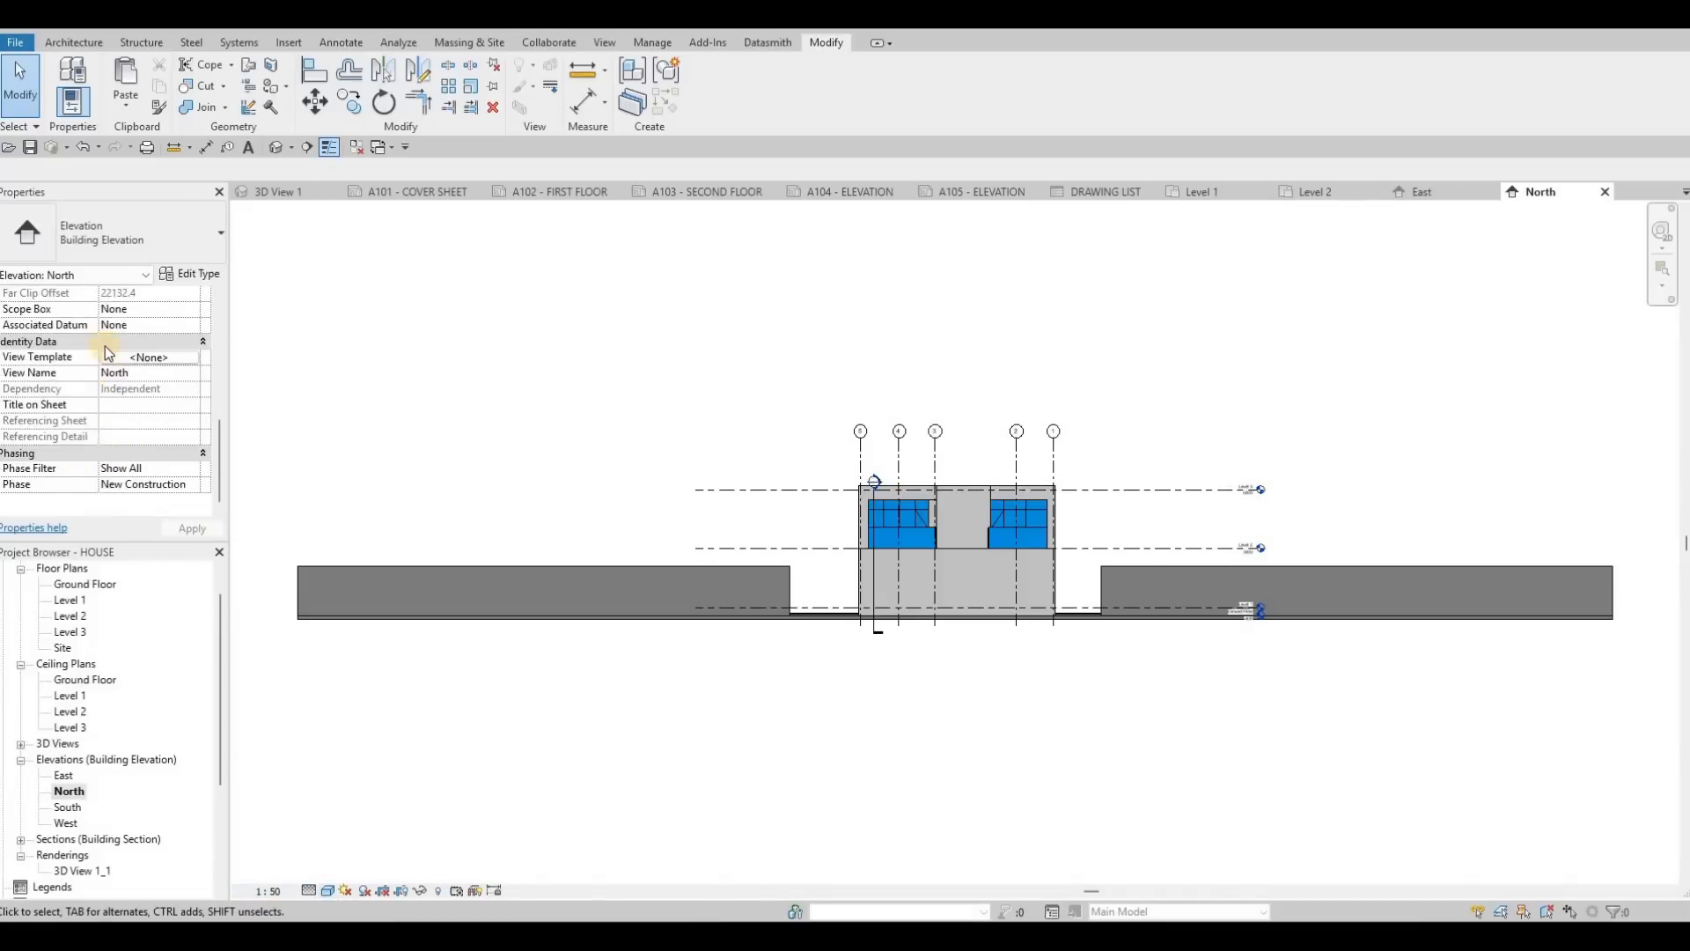
pyautogui.click(106, 310)
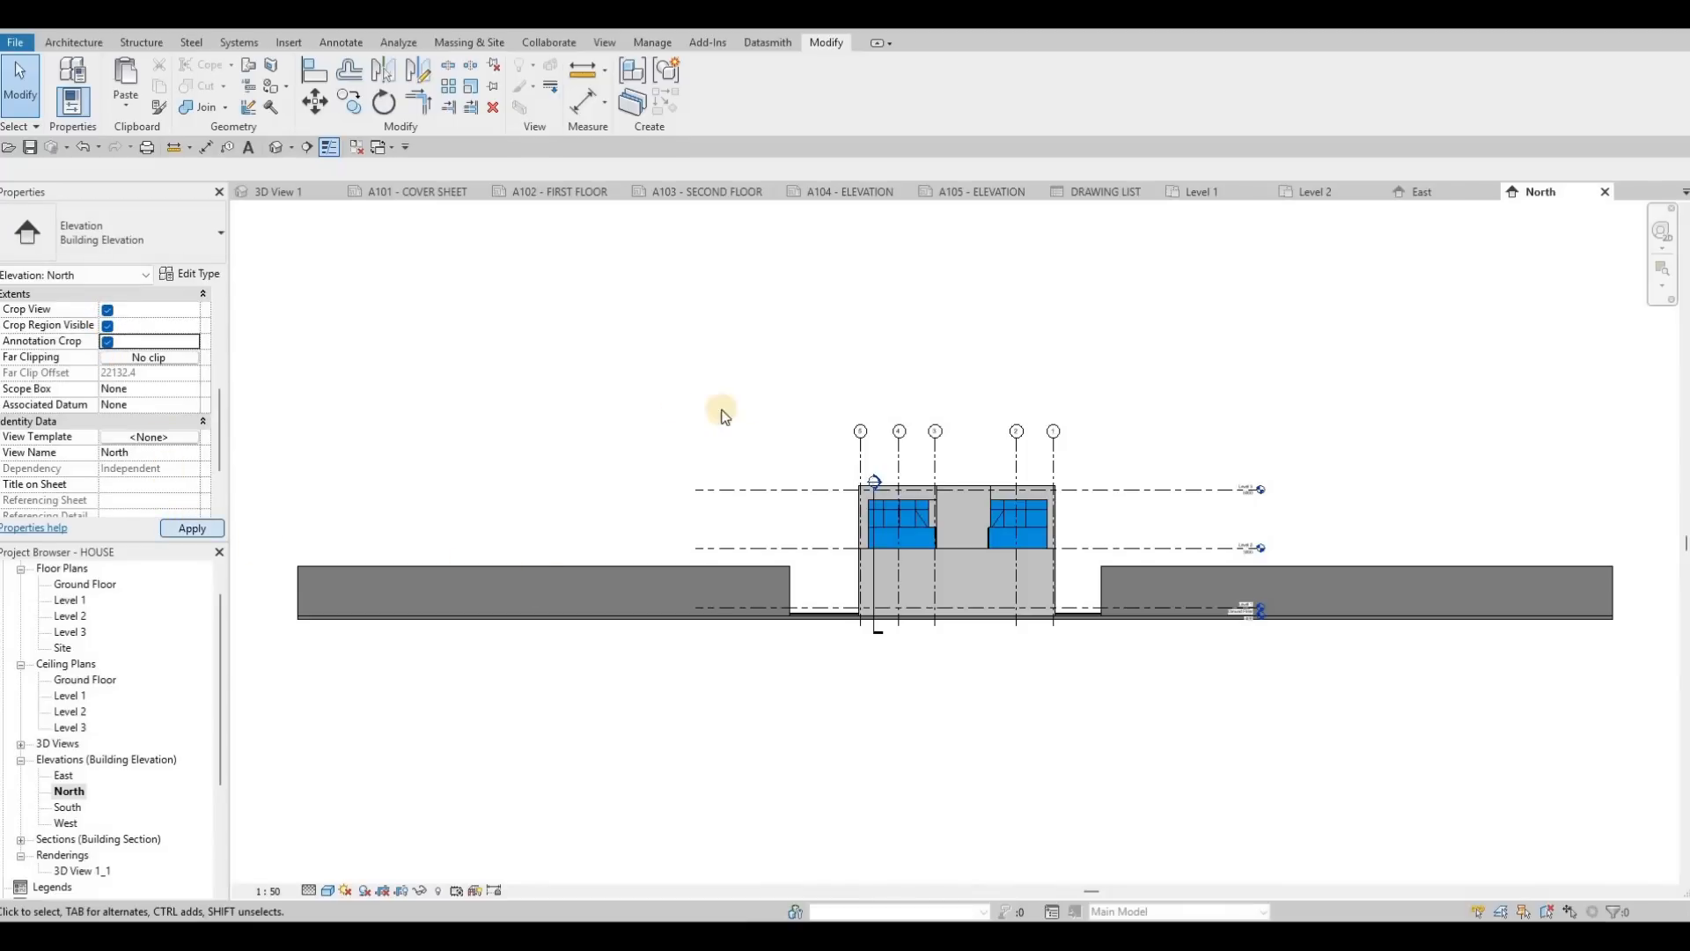
# Pull in both side edges of the North elevation's crop region closer to the house and level heads.
pyautogui.scroll(-4, 491, 388)
pyautogui.press('Escape')
pyautogui.moveTo(655, 389); pyautogui.dragTo(779, 389)
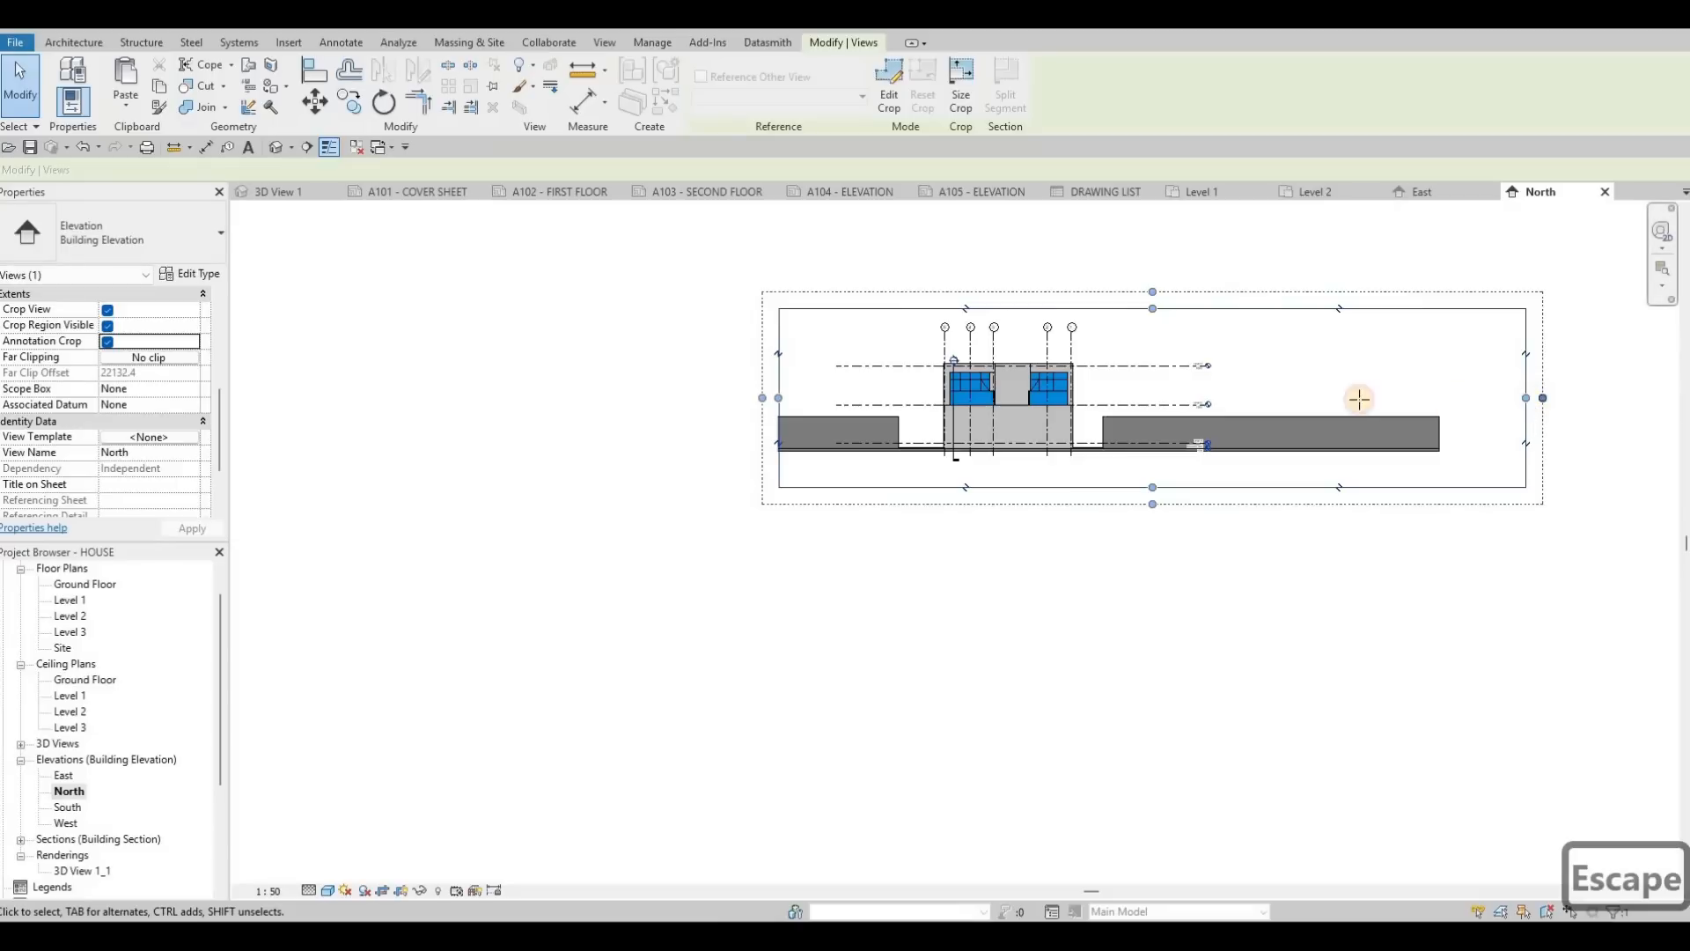
pyautogui.moveTo(1359, 399); pyautogui.dragTo(1237, 398)
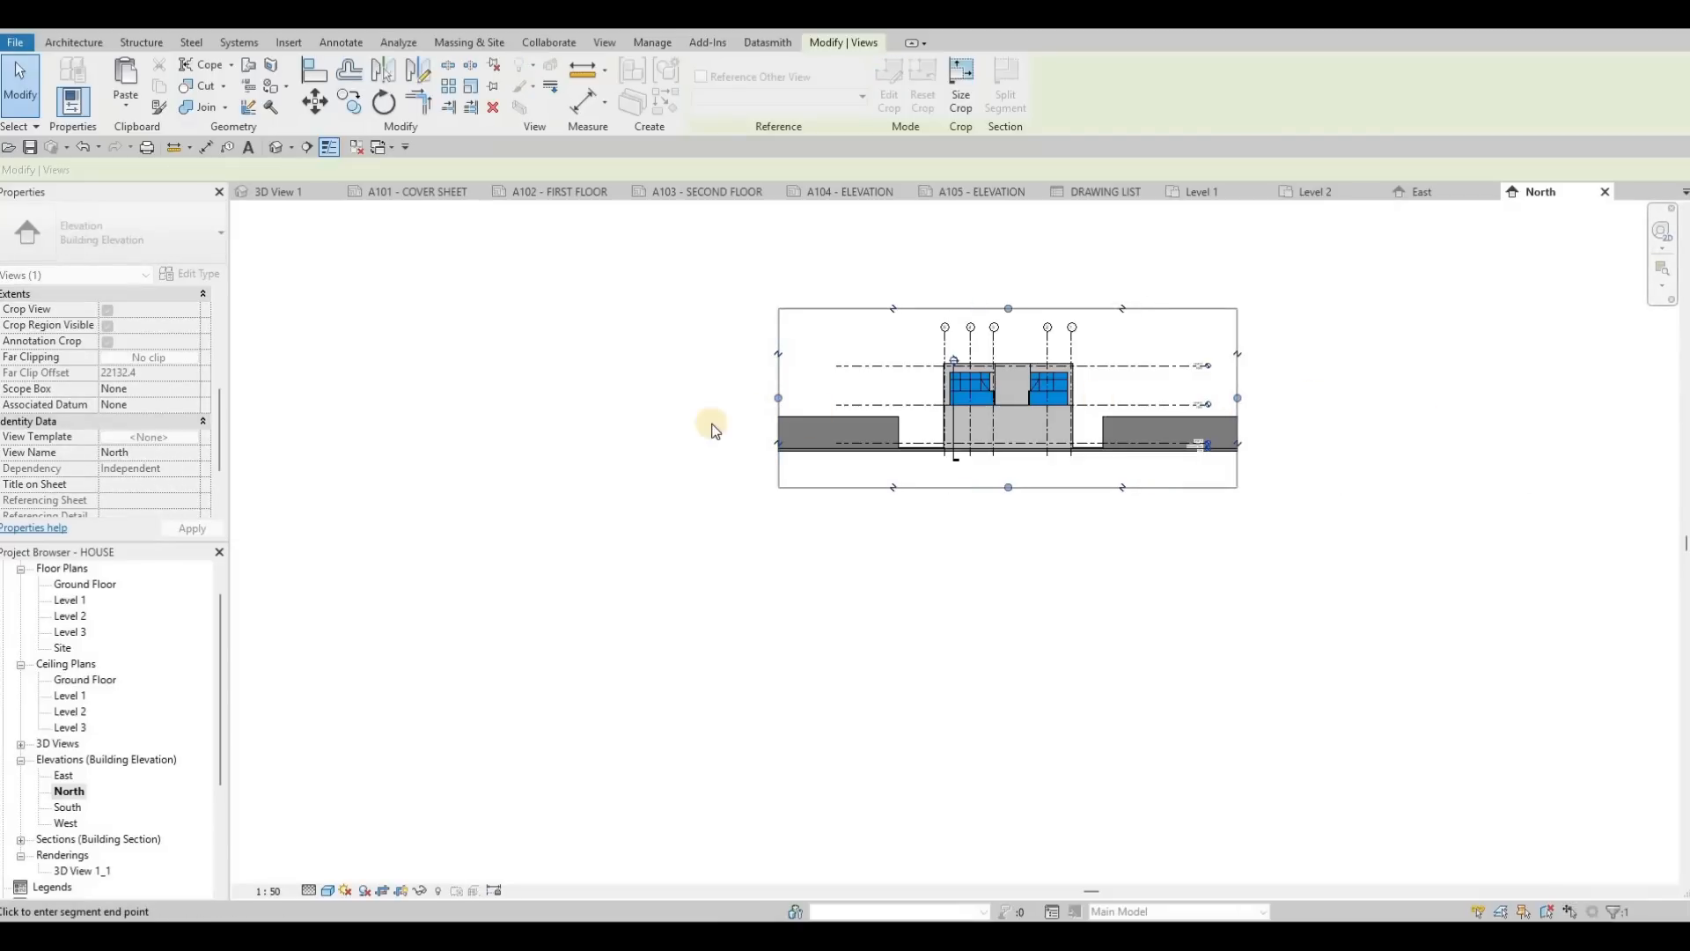
pyautogui.scroll(5, 1144, 489)
pyautogui.press('Escape')
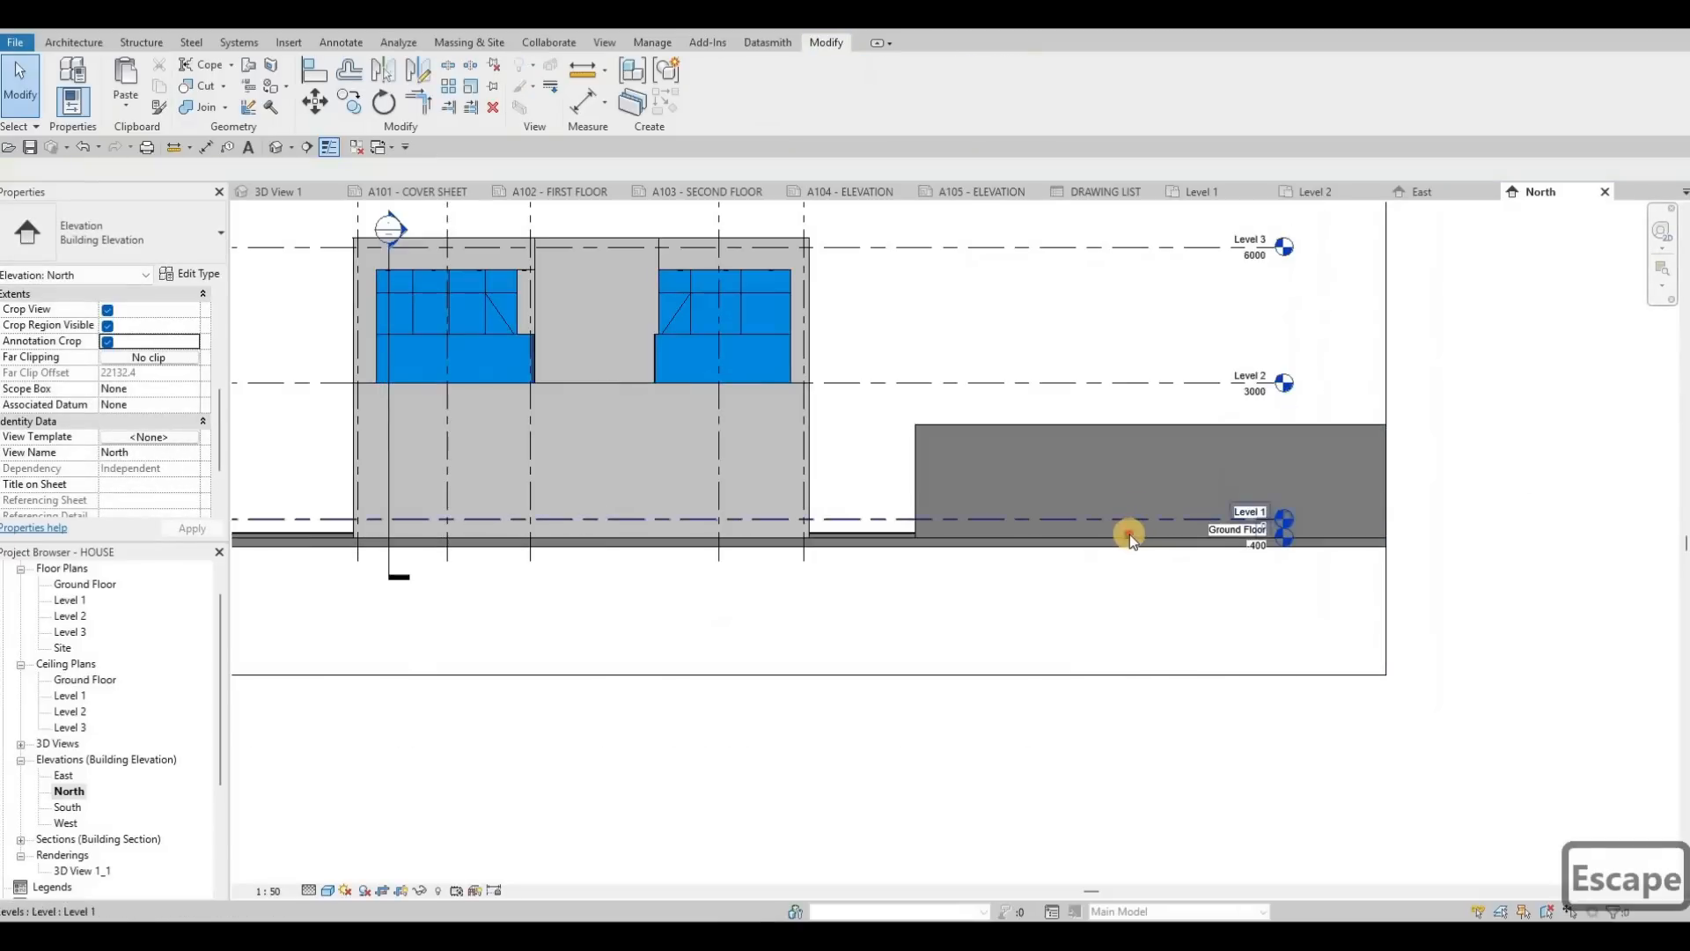
pyautogui.click(1239, 538)
pyautogui.scroll(5, 1232, 528)
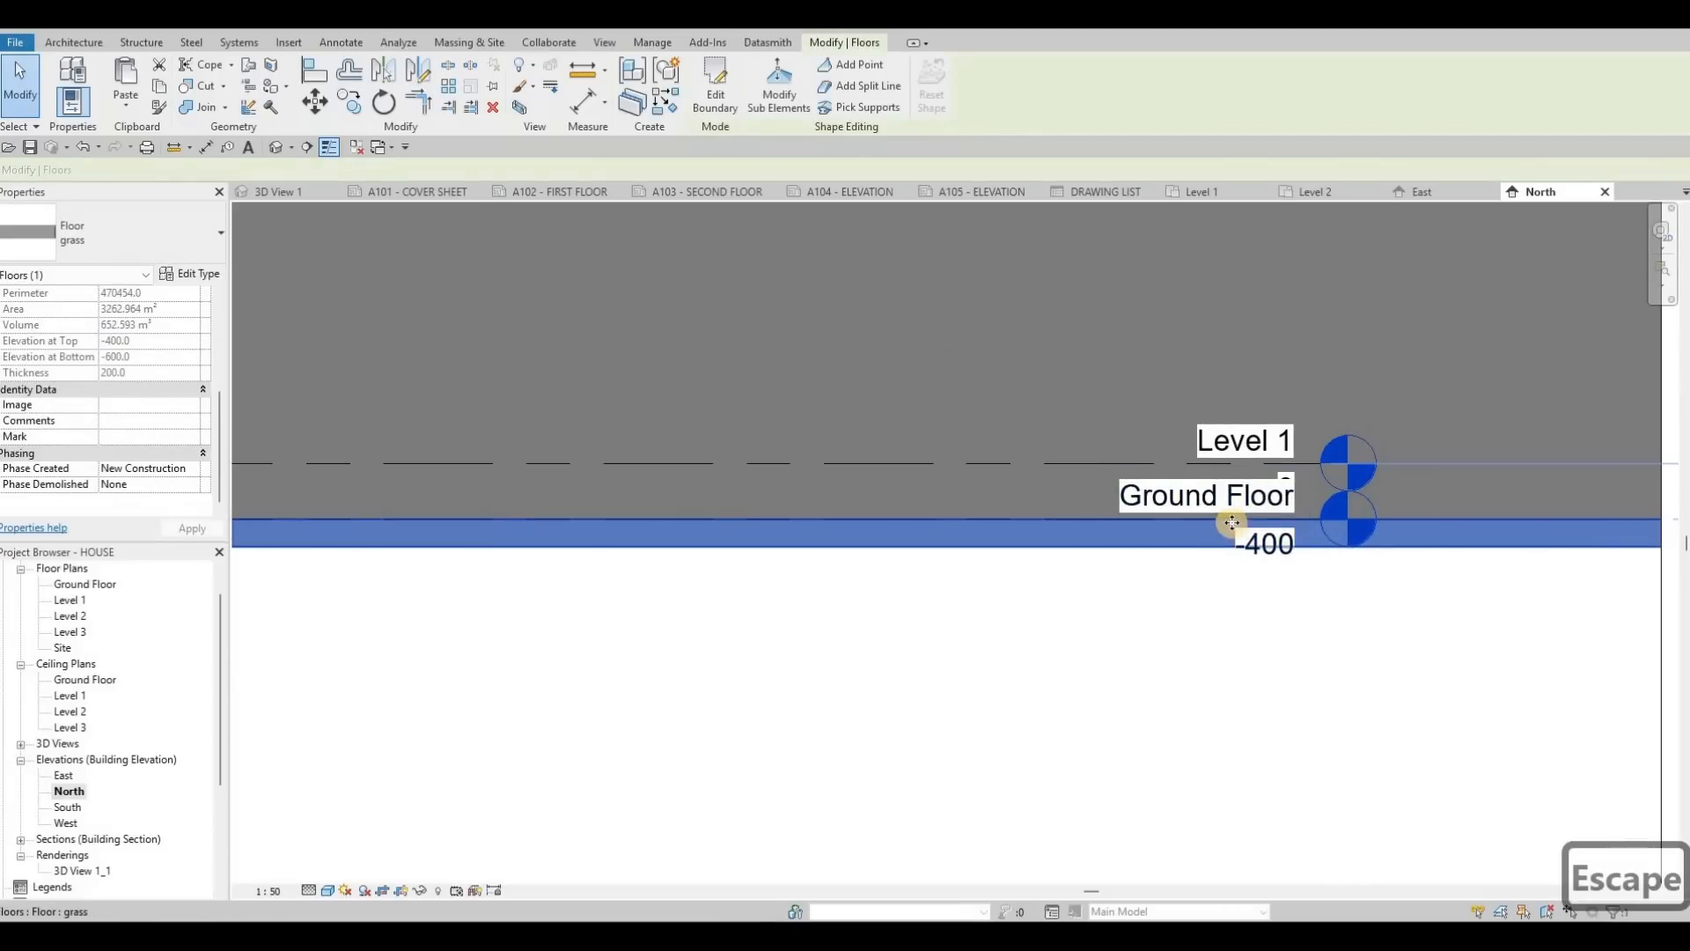
pyautogui.scroll(2, 1017, 546)
pyautogui.press('Escape')
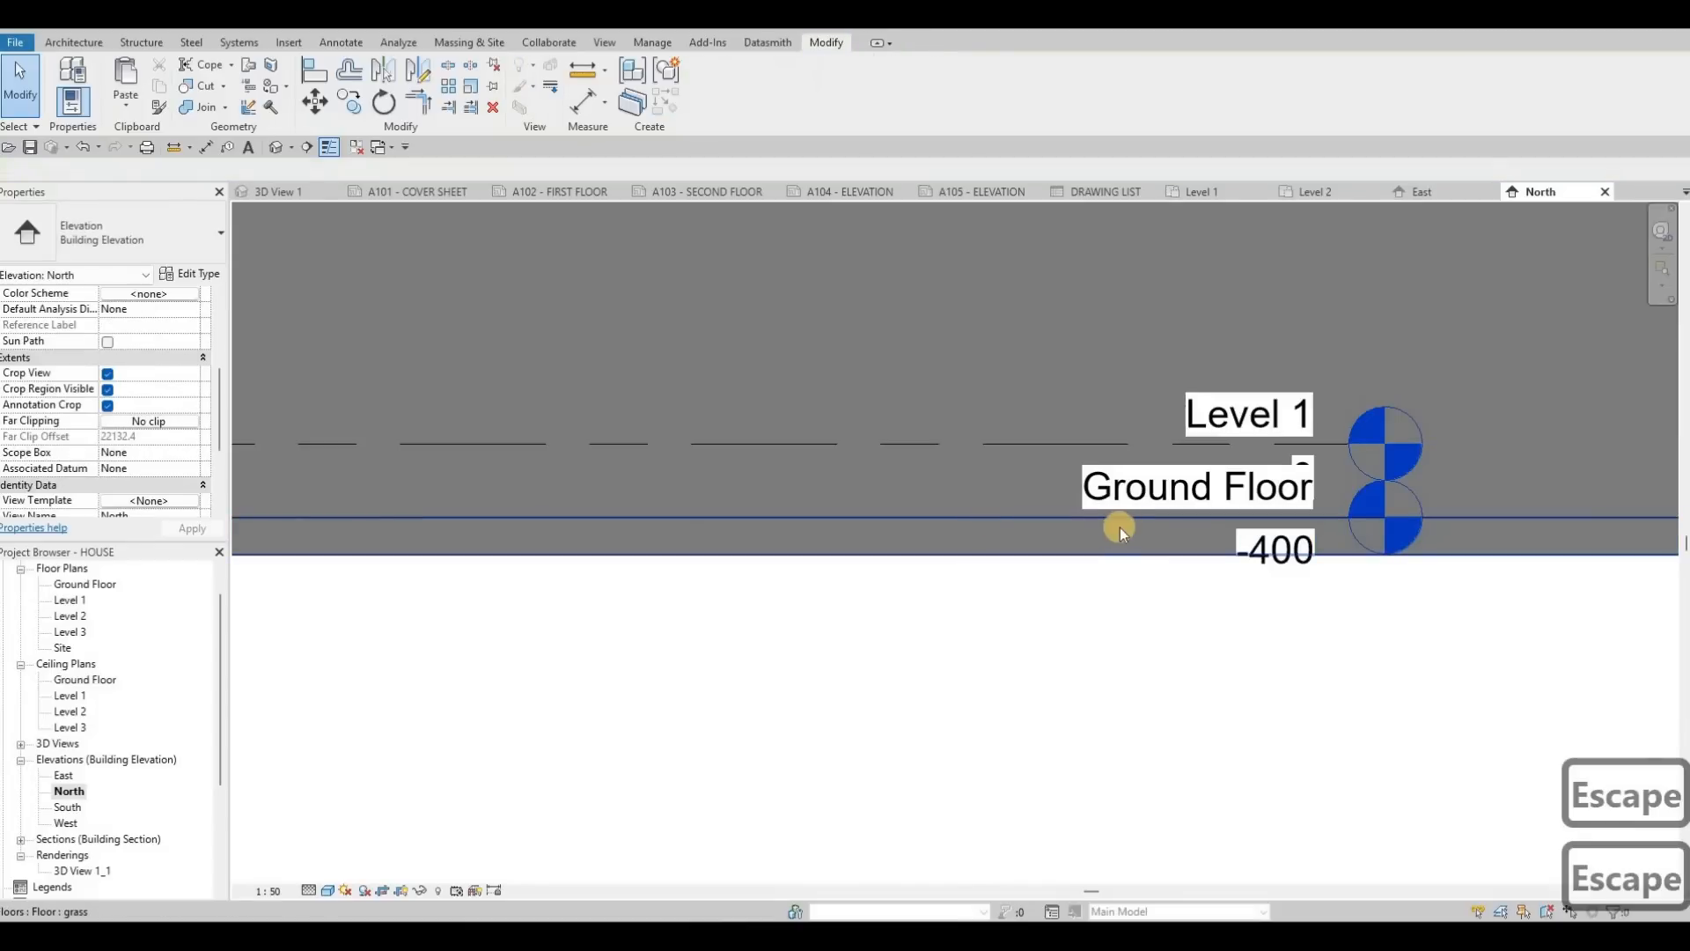
pyautogui.click(1000, 519)
pyautogui.press('Escape')
pyautogui.press('Tab')
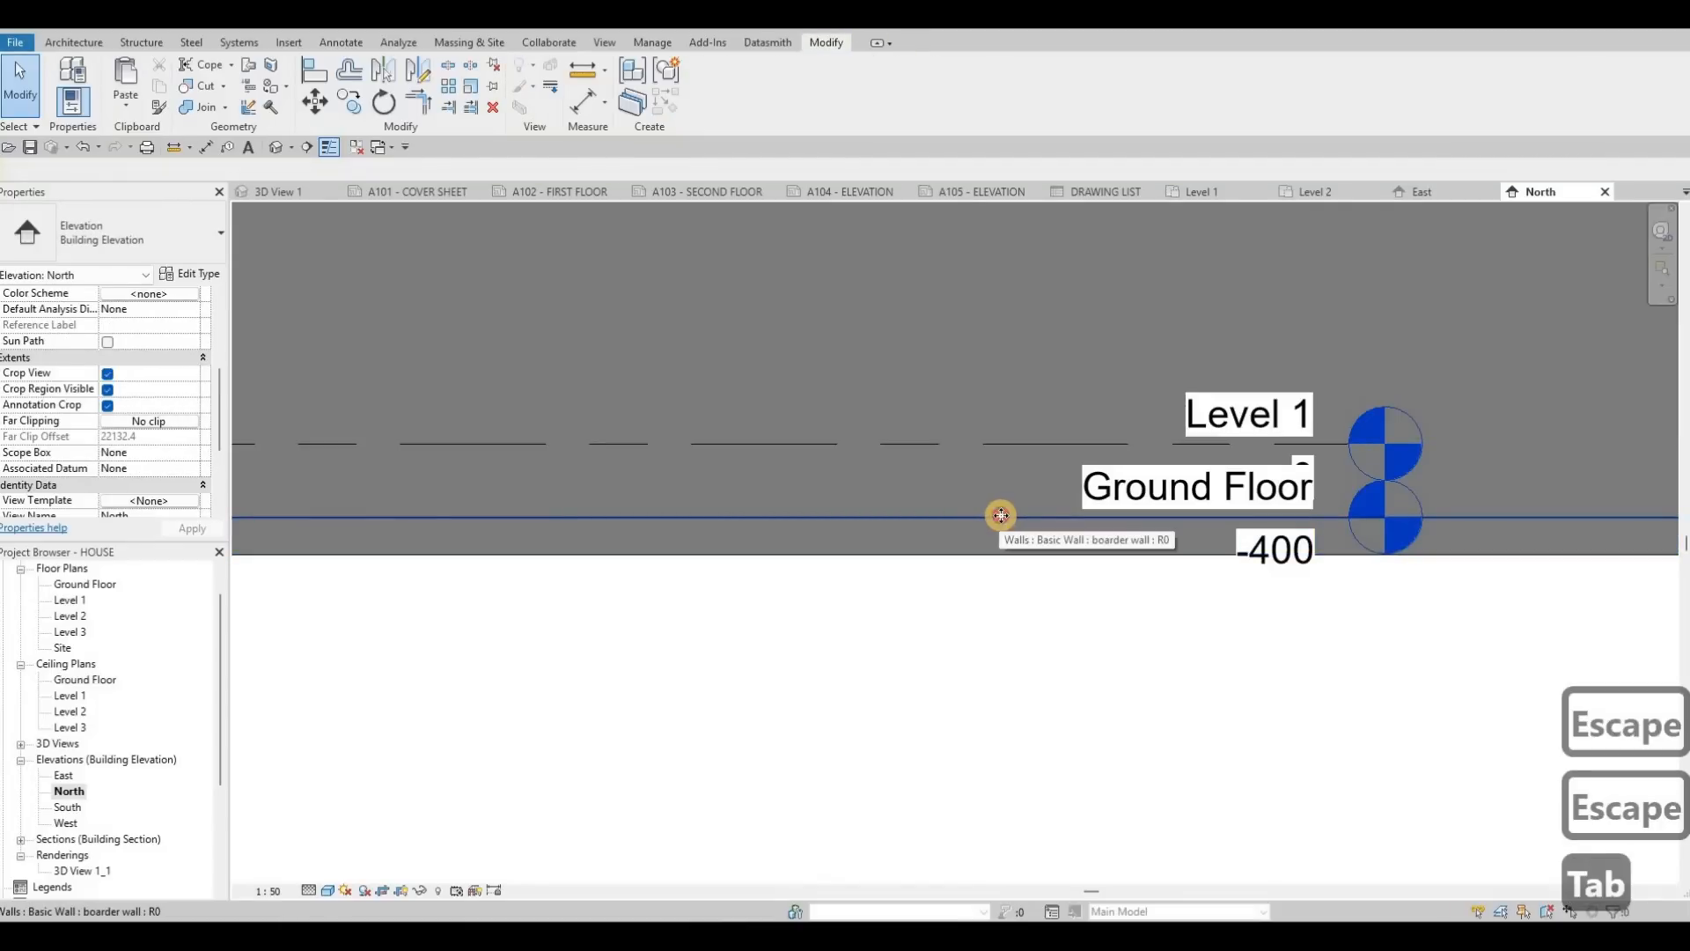
pyautogui.click(1000, 515)
pyautogui.press('Escape')
pyautogui.press('Escape')
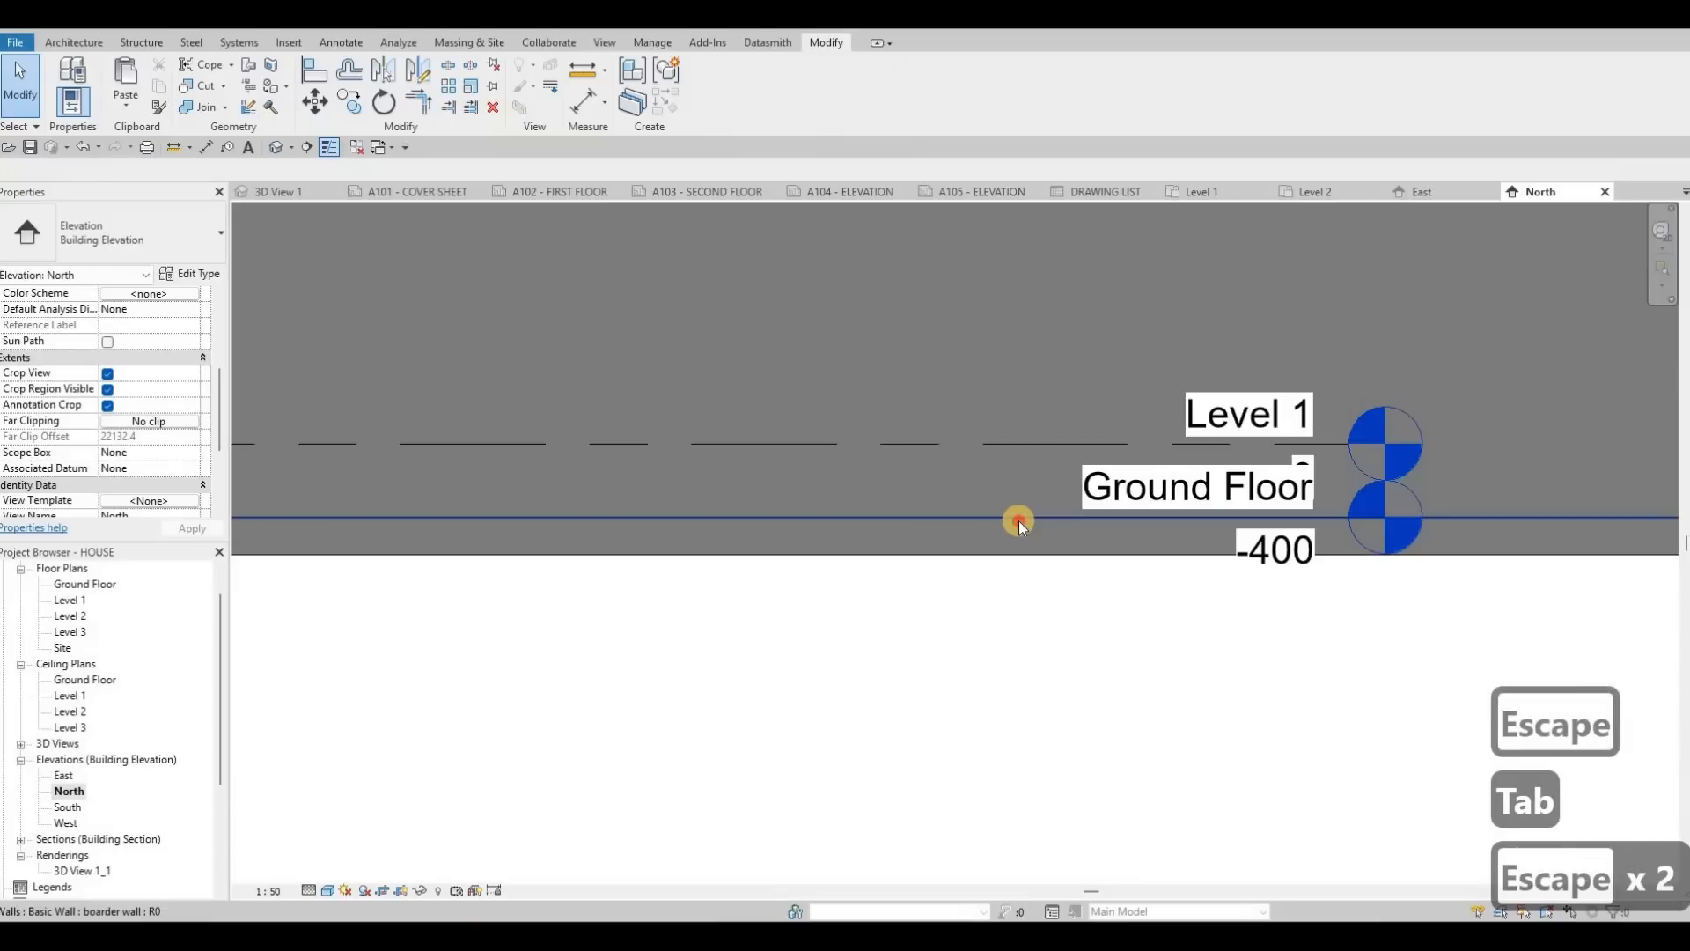
pyautogui.click(1250, 518)
pyautogui.scroll(2, 1254, 519)
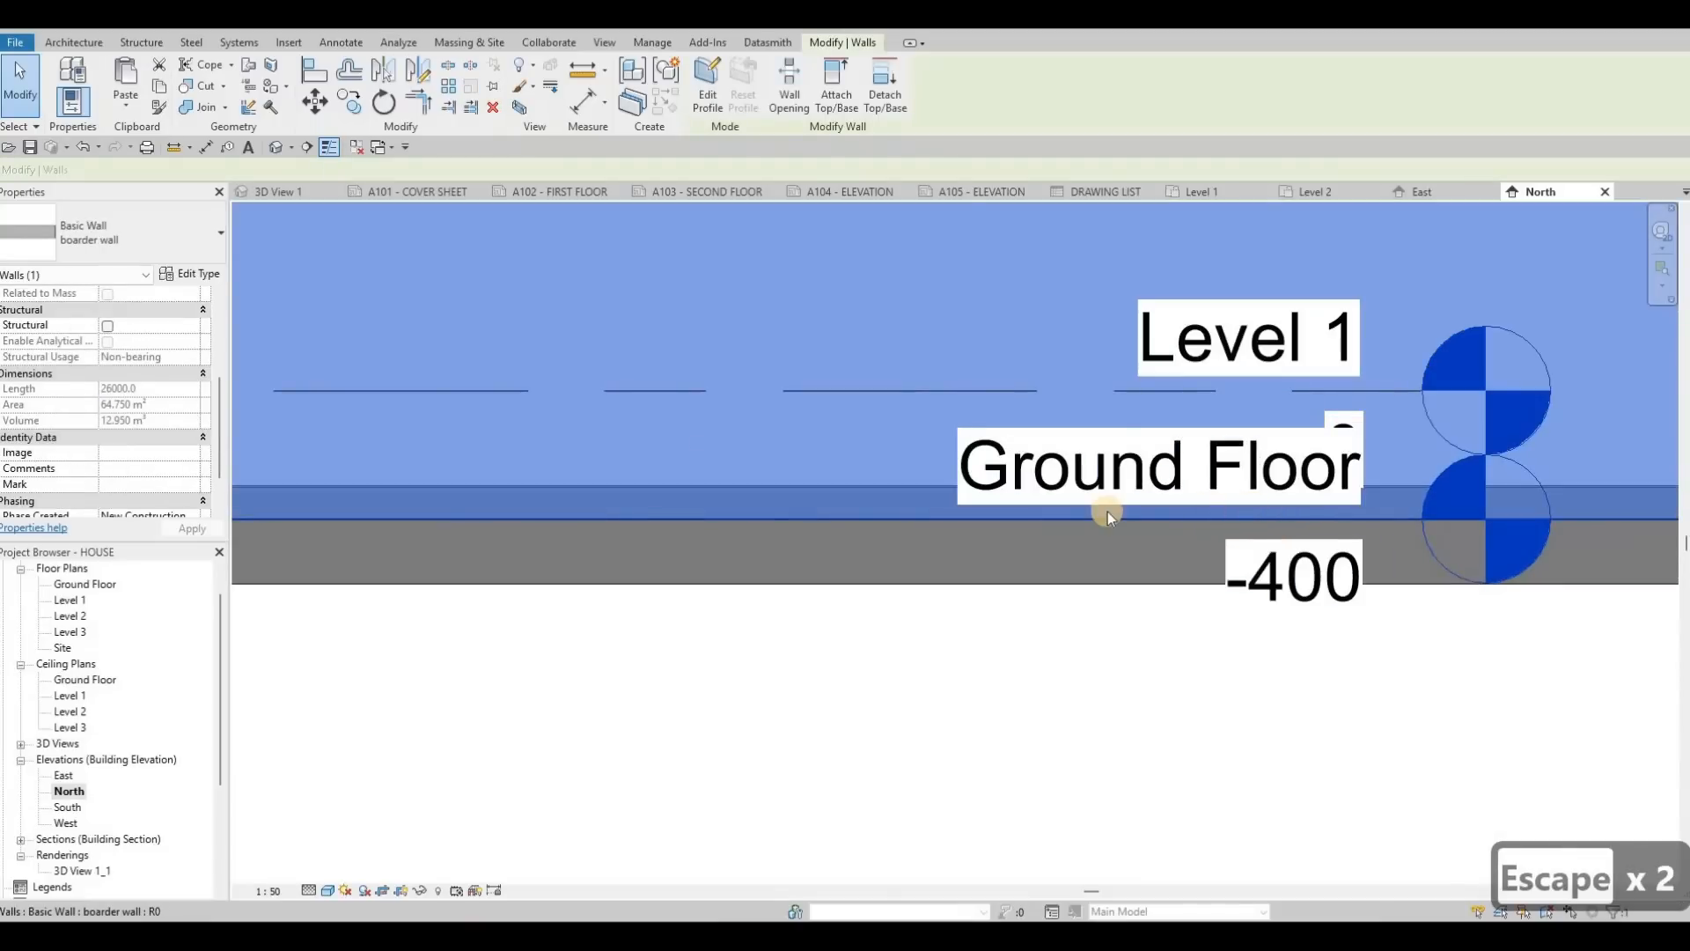
pyautogui.scroll(-4, 1107, 510)
pyautogui.press('Escape')
pyautogui.press('Escape')
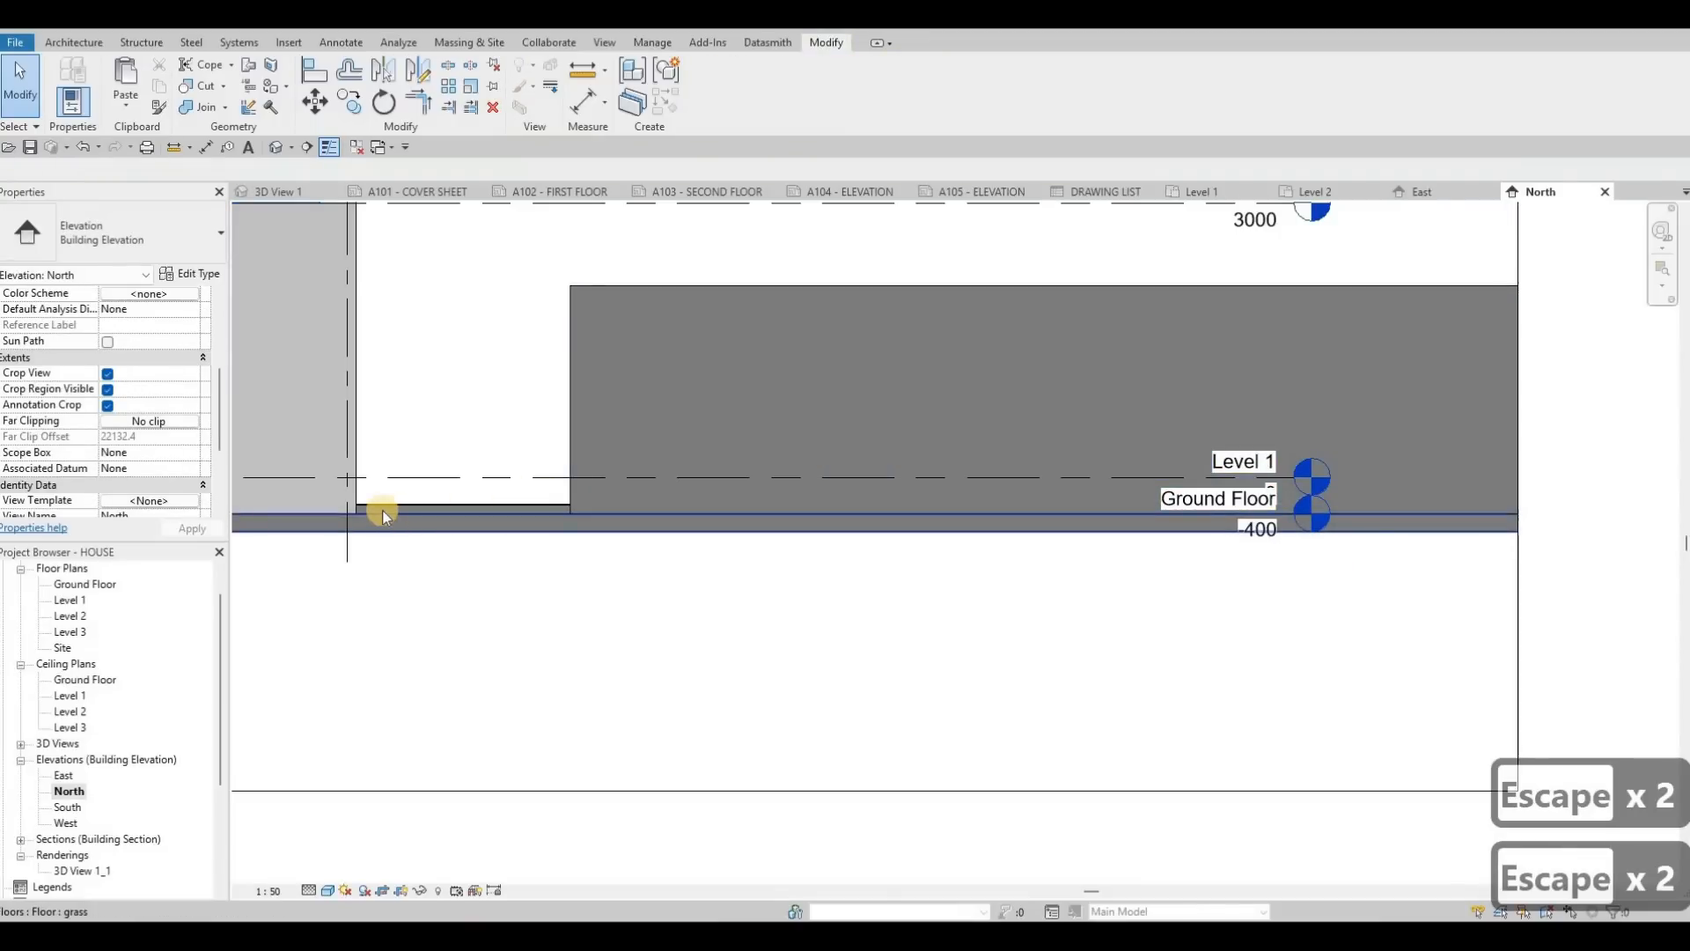
pyautogui.press('Tab')
pyautogui.press('Tab')
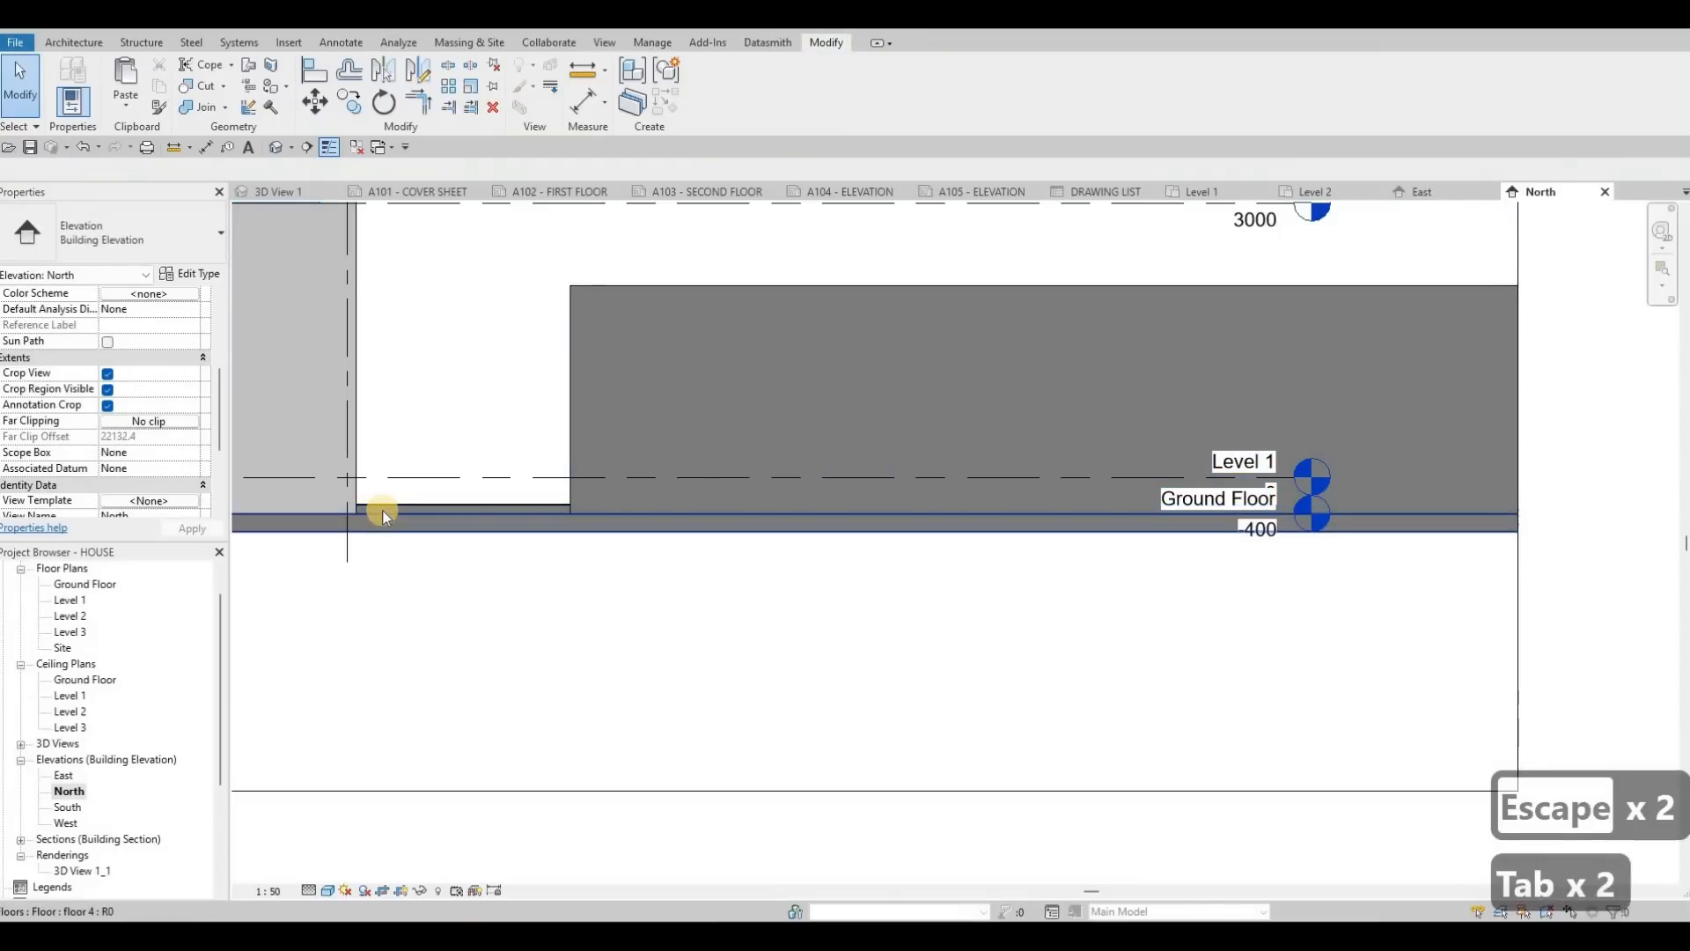
pyautogui.press('Tab')
pyautogui.press('Tab')
pyautogui.press('Tab')
pyautogui.press('Tab')
pyautogui.press('Tab')
pyautogui.press('Tab')
pyautogui.press('Tab')
pyautogui.press('Tab')
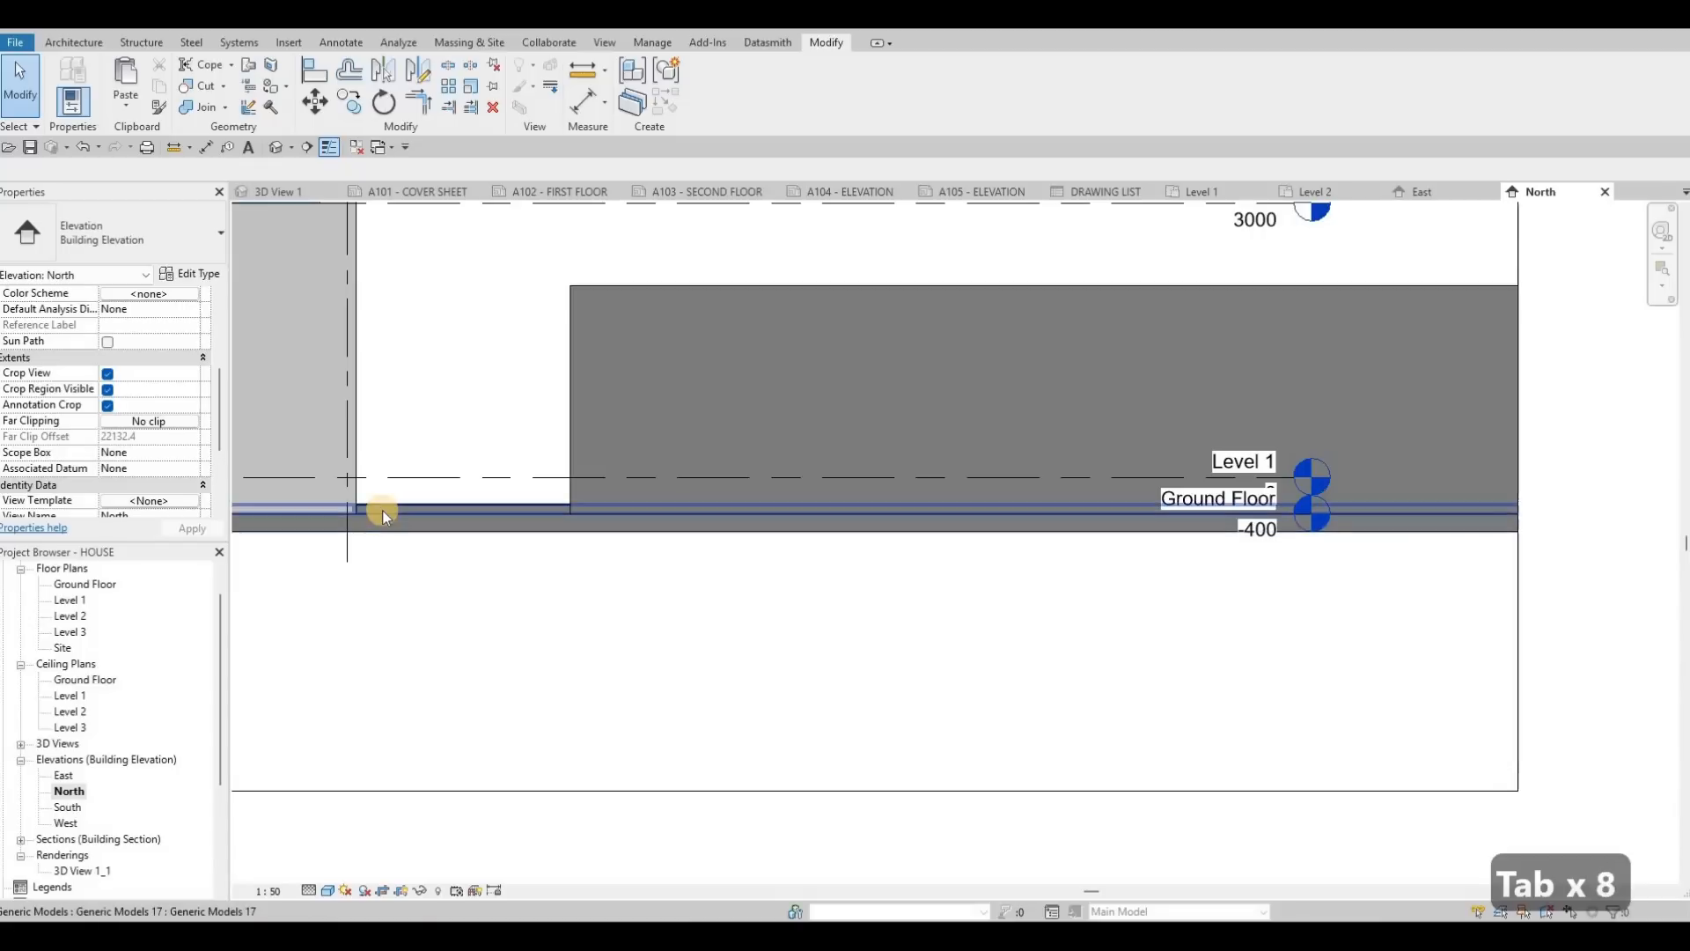
# Add an elbow to the Ground Floor level line in the North elevation and offset its head below Level 1.
pyautogui.click(1181, 515)
pyautogui.scroll(5, 1292, 503)
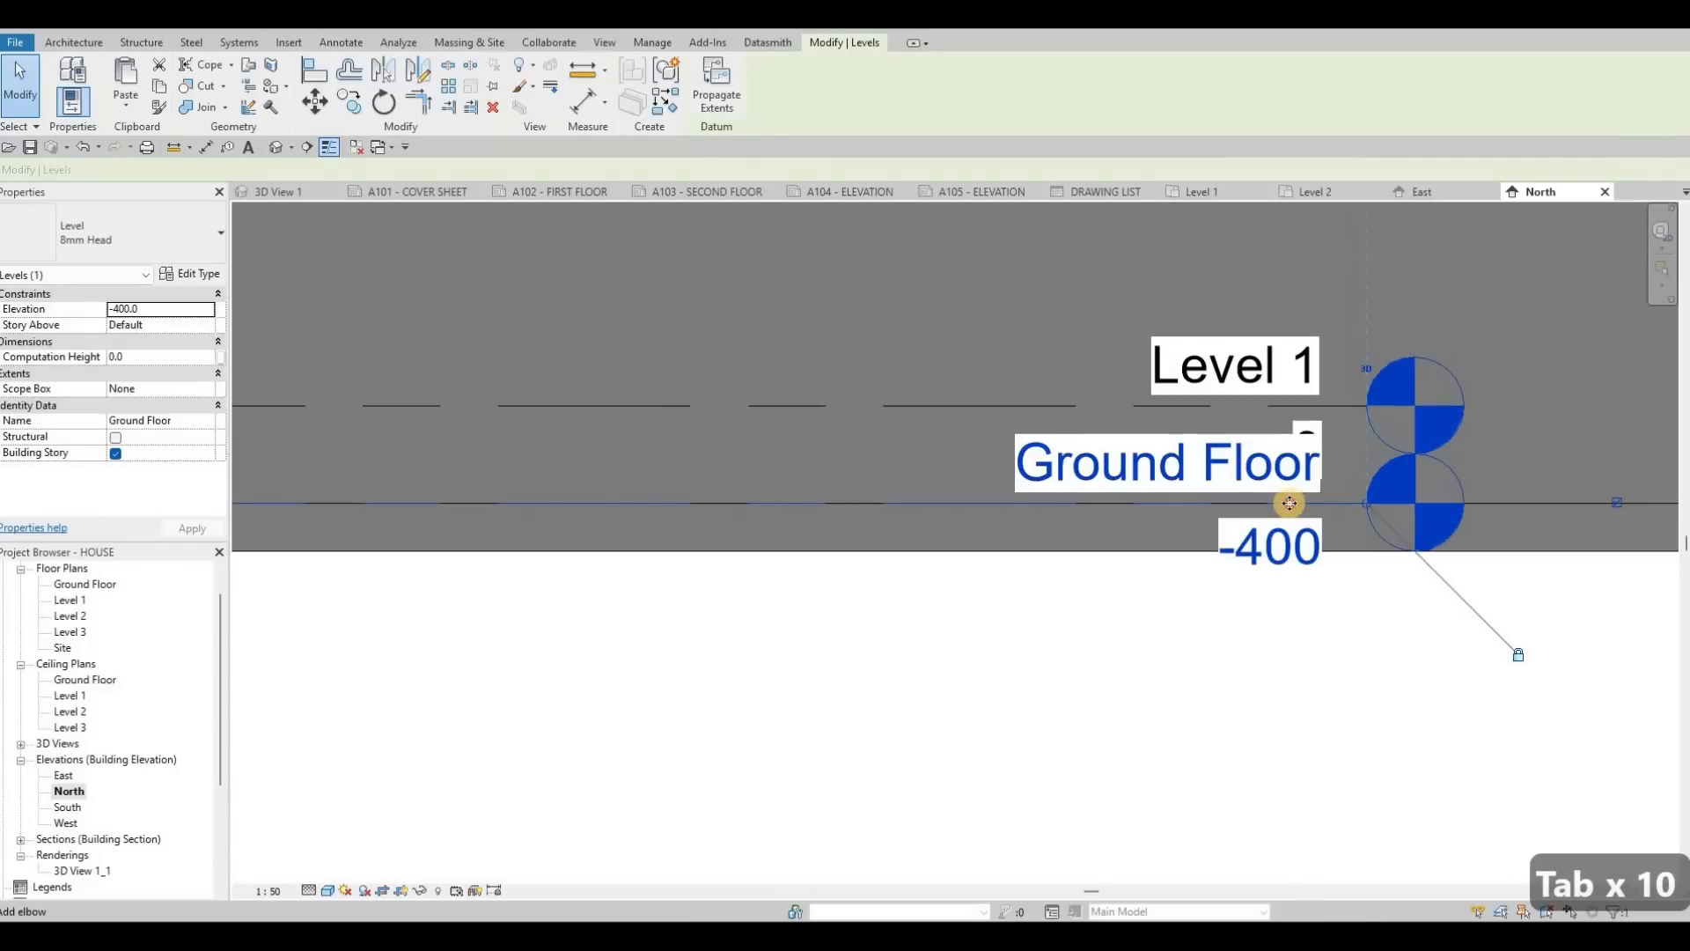
pyautogui.click(1268, 503)
pyautogui.scroll(-2, 1241, 504)
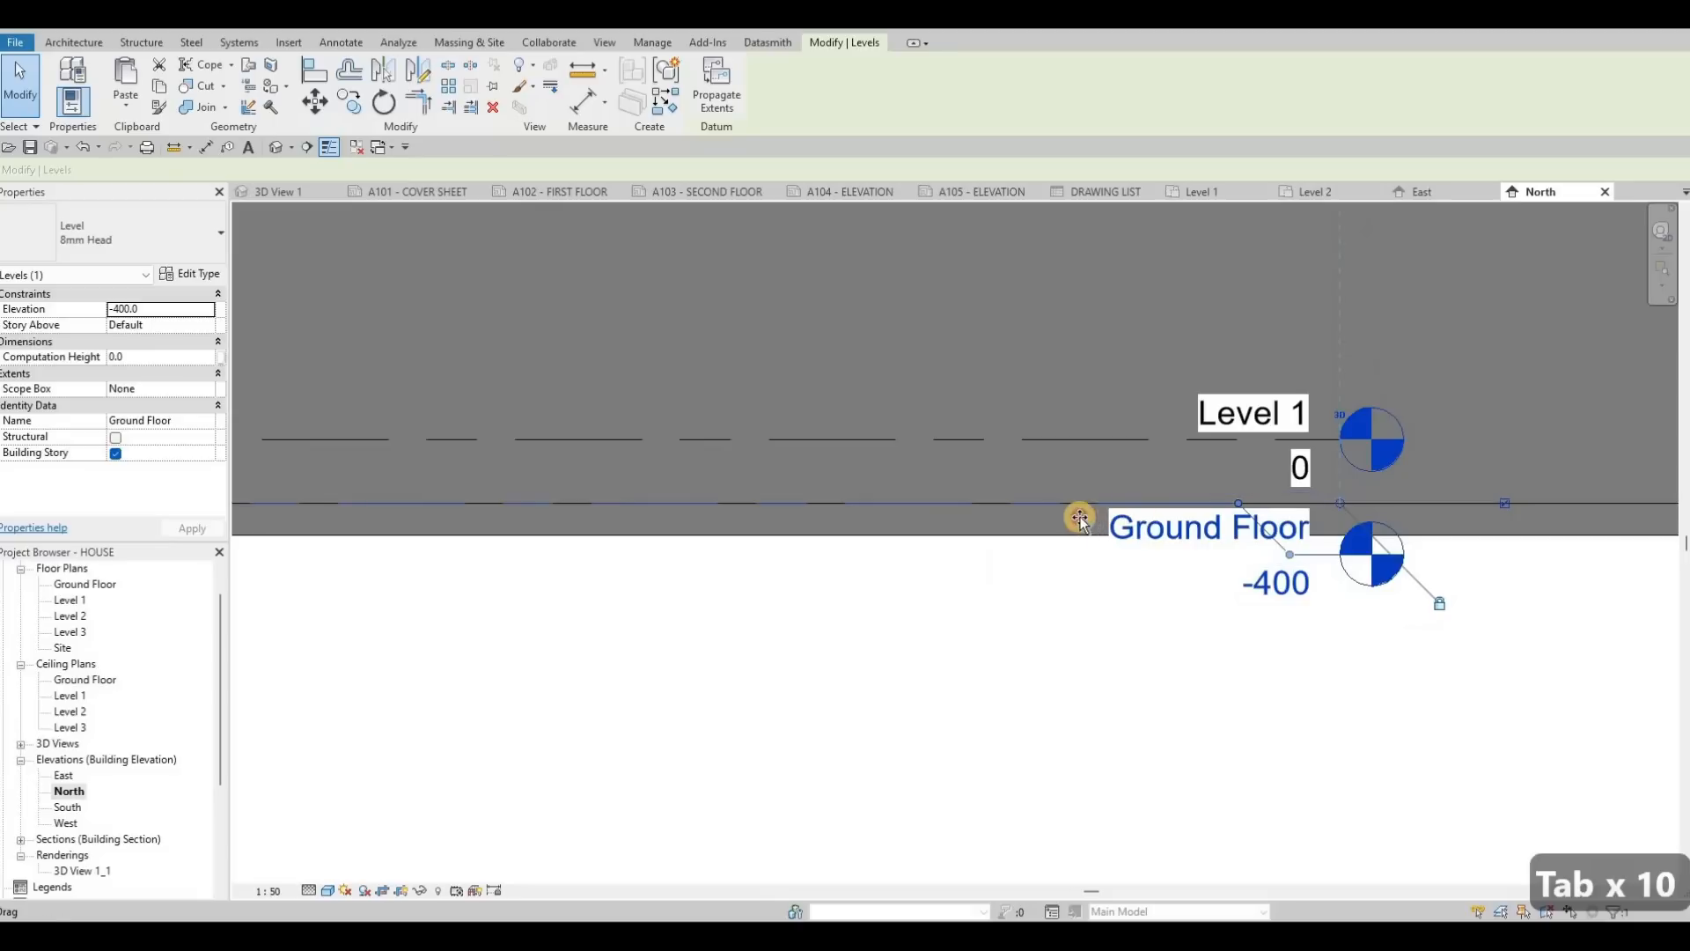
pyautogui.moveTo(1291, 556); pyautogui.dragTo(1112, 562)
pyautogui.press('Escape')
pyautogui.press('Escape')
pyautogui.scroll(-2, 1163, 491)
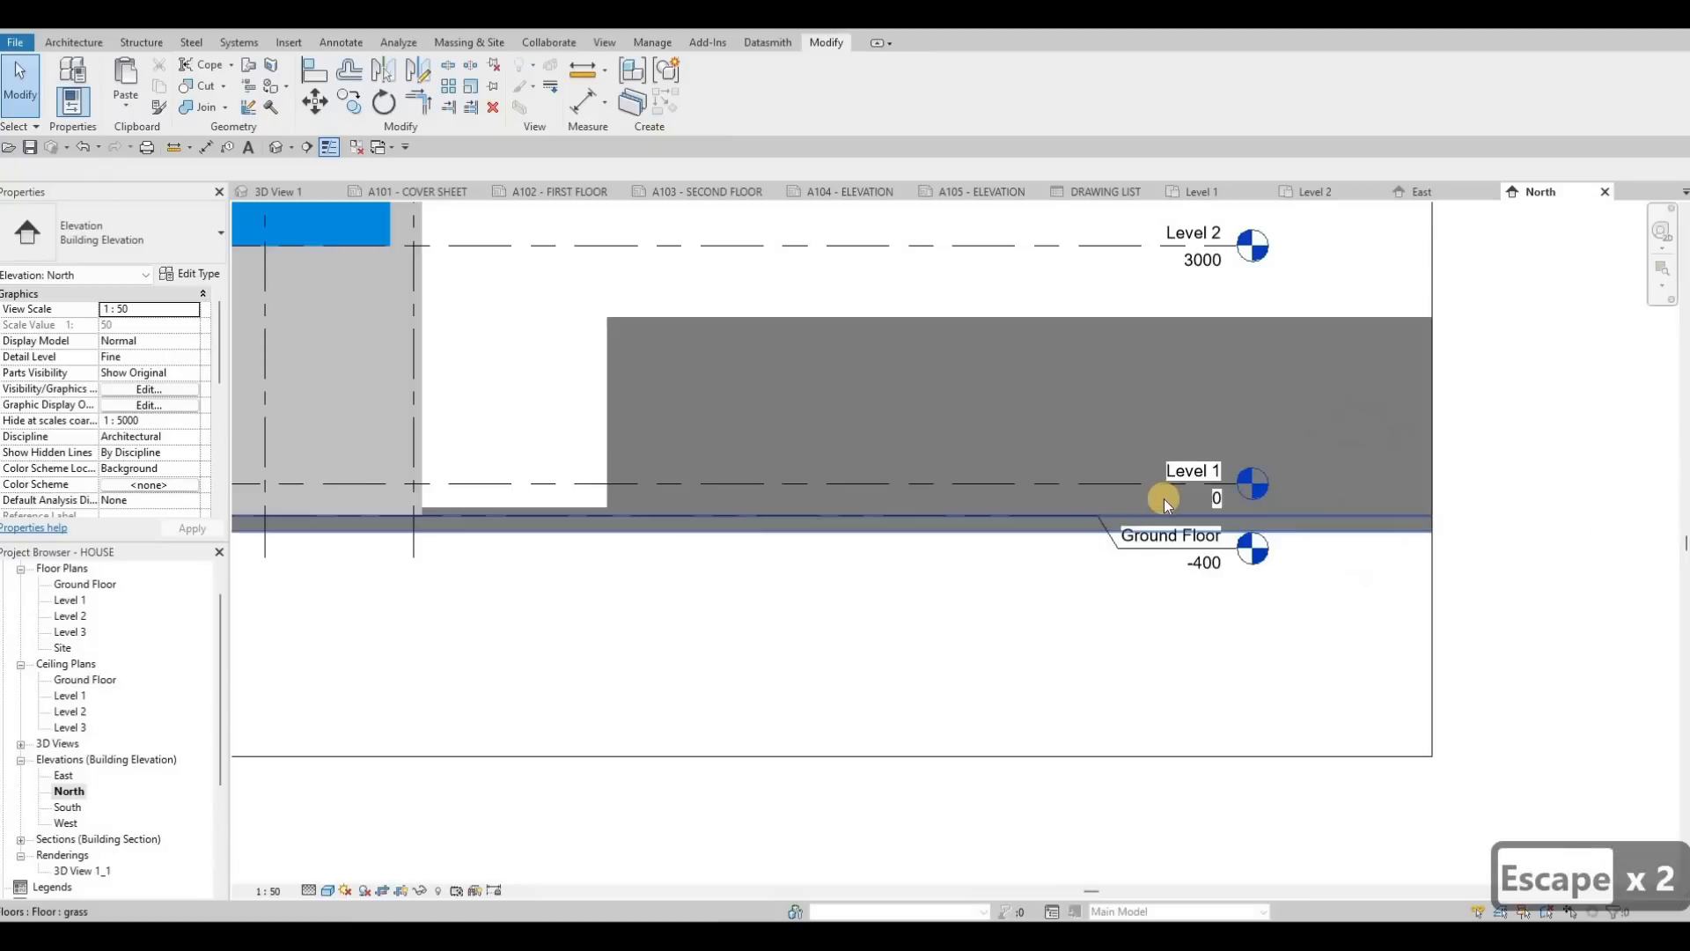
pyautogui.scroll(-4, 1163, 499)
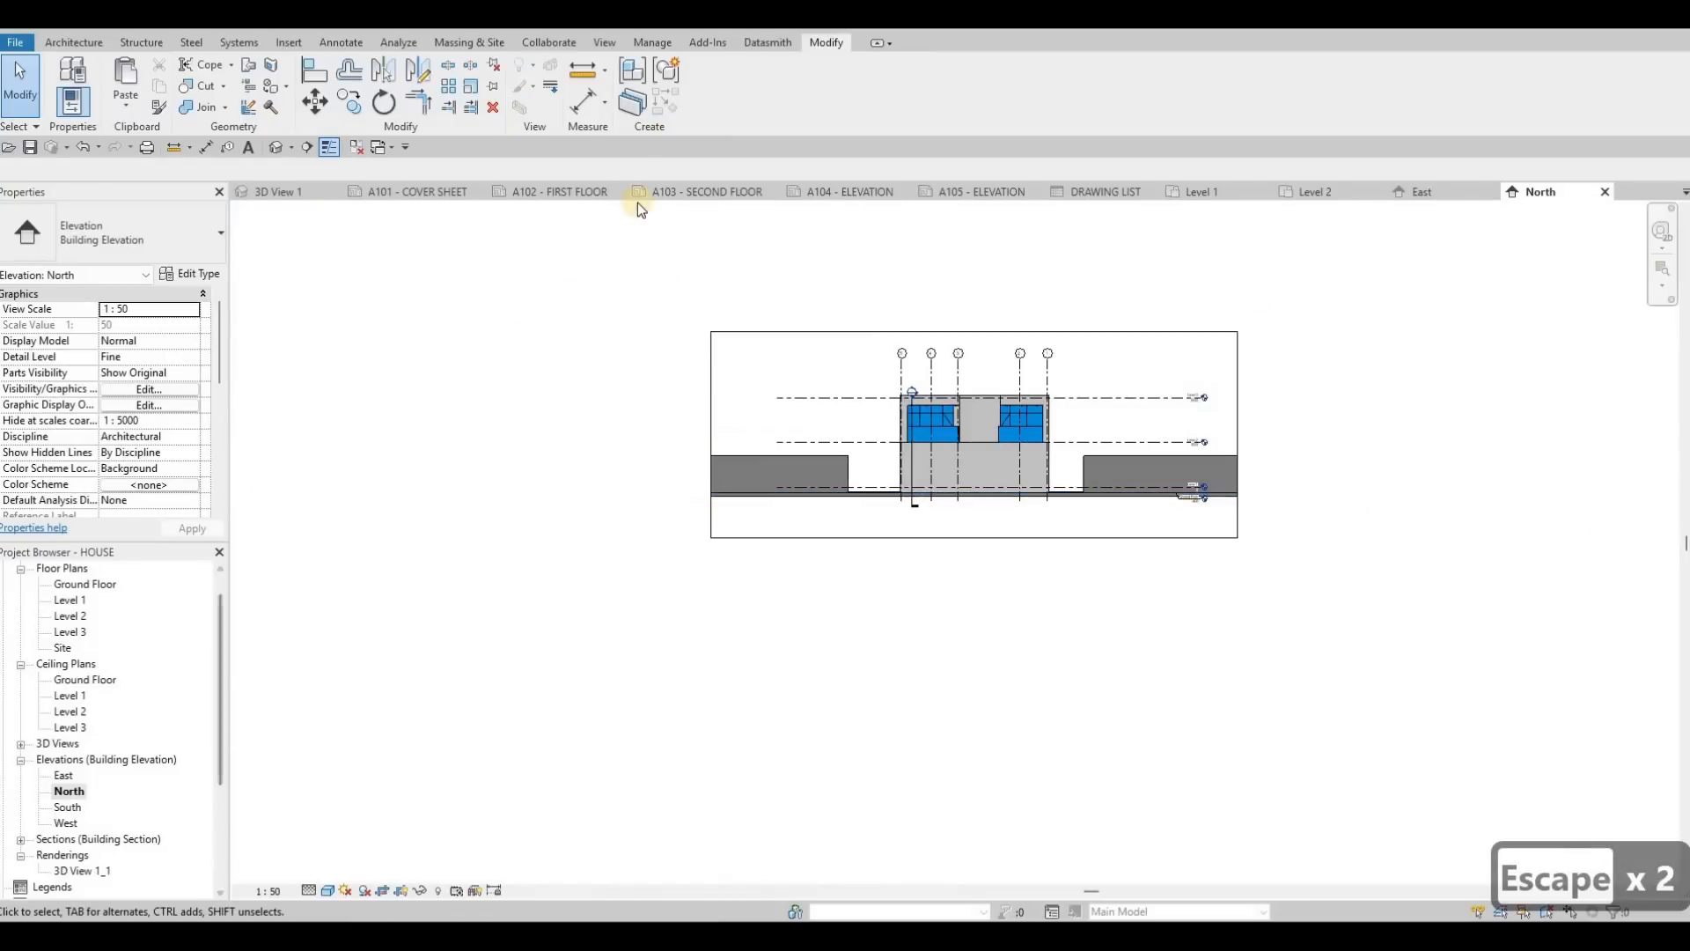
# Place the East elevation inside the rectangular frame on sheet A104 - ELEVATION.
pyautogui.click(865, 191)
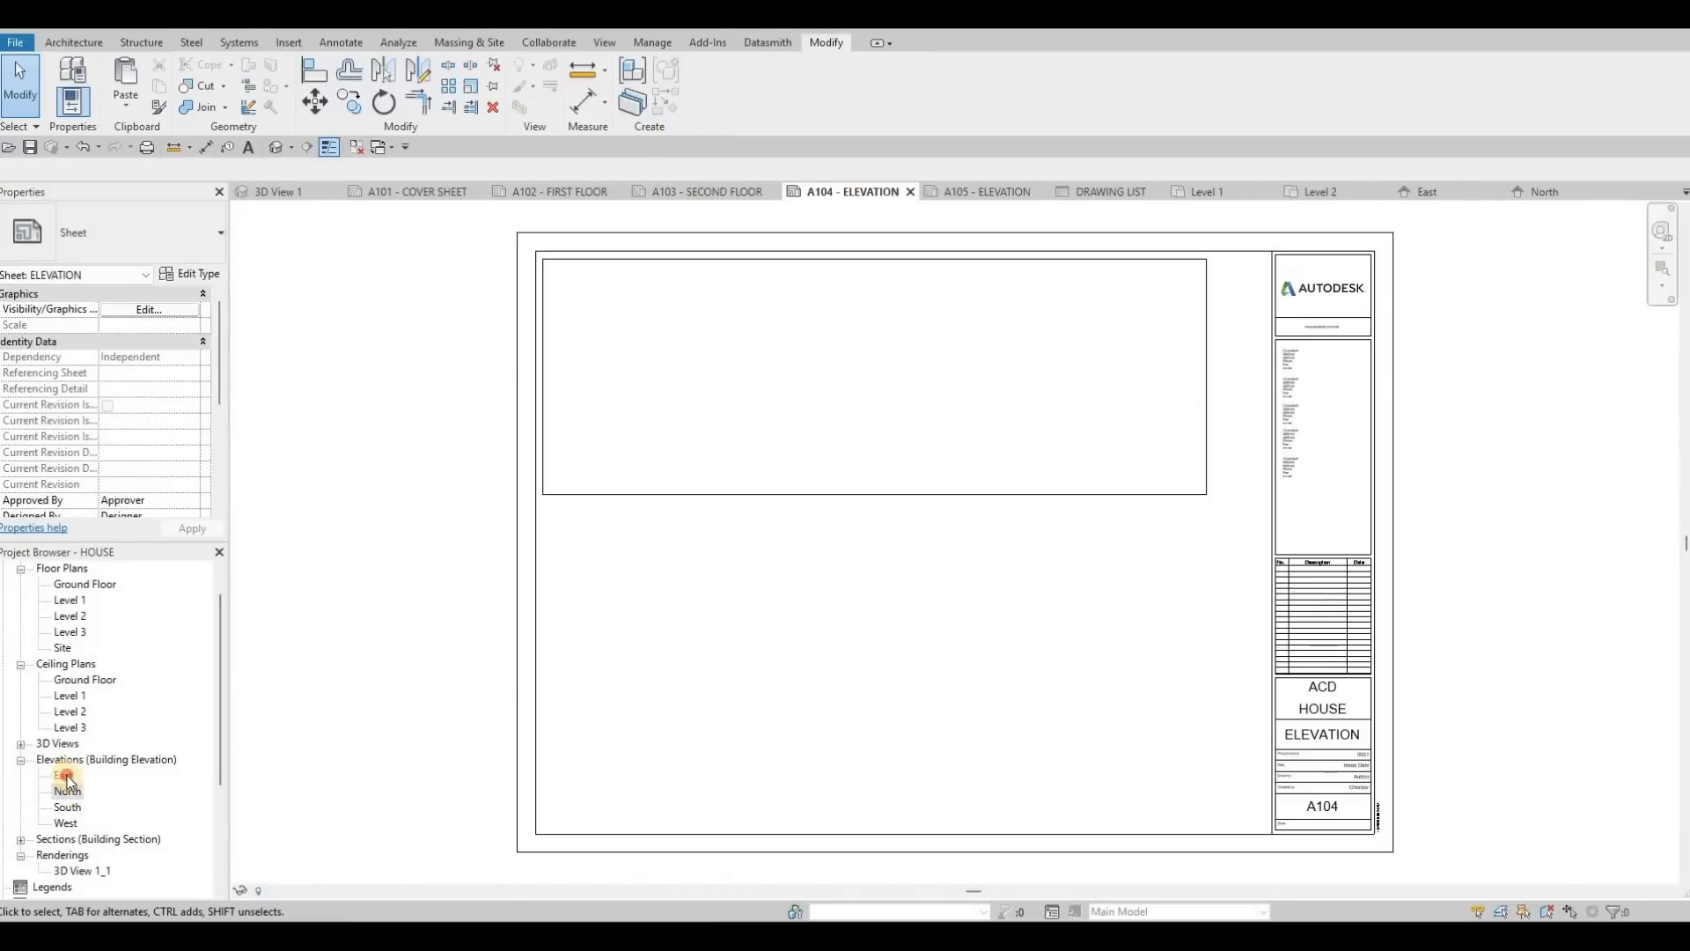
pyautogui.moveTo(67, 776); pyautogui.dragTo(825, 405)
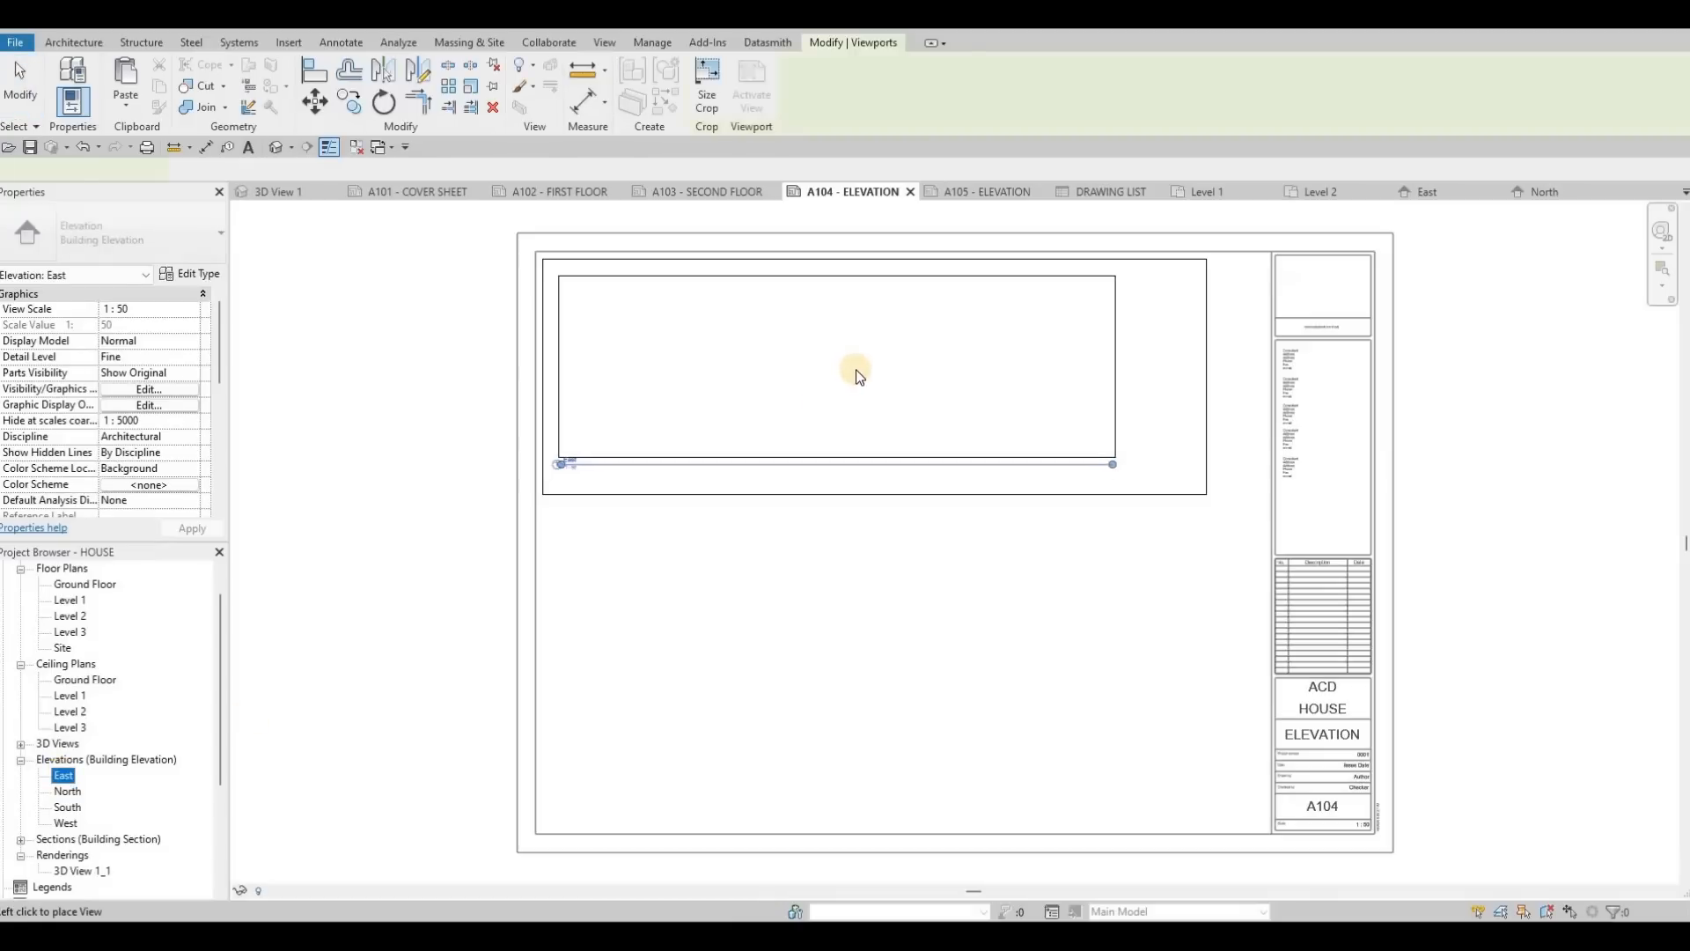
pyautogui.click(834, 441)
pyautogui.press('Escape')
pyautogui.press('Escape')
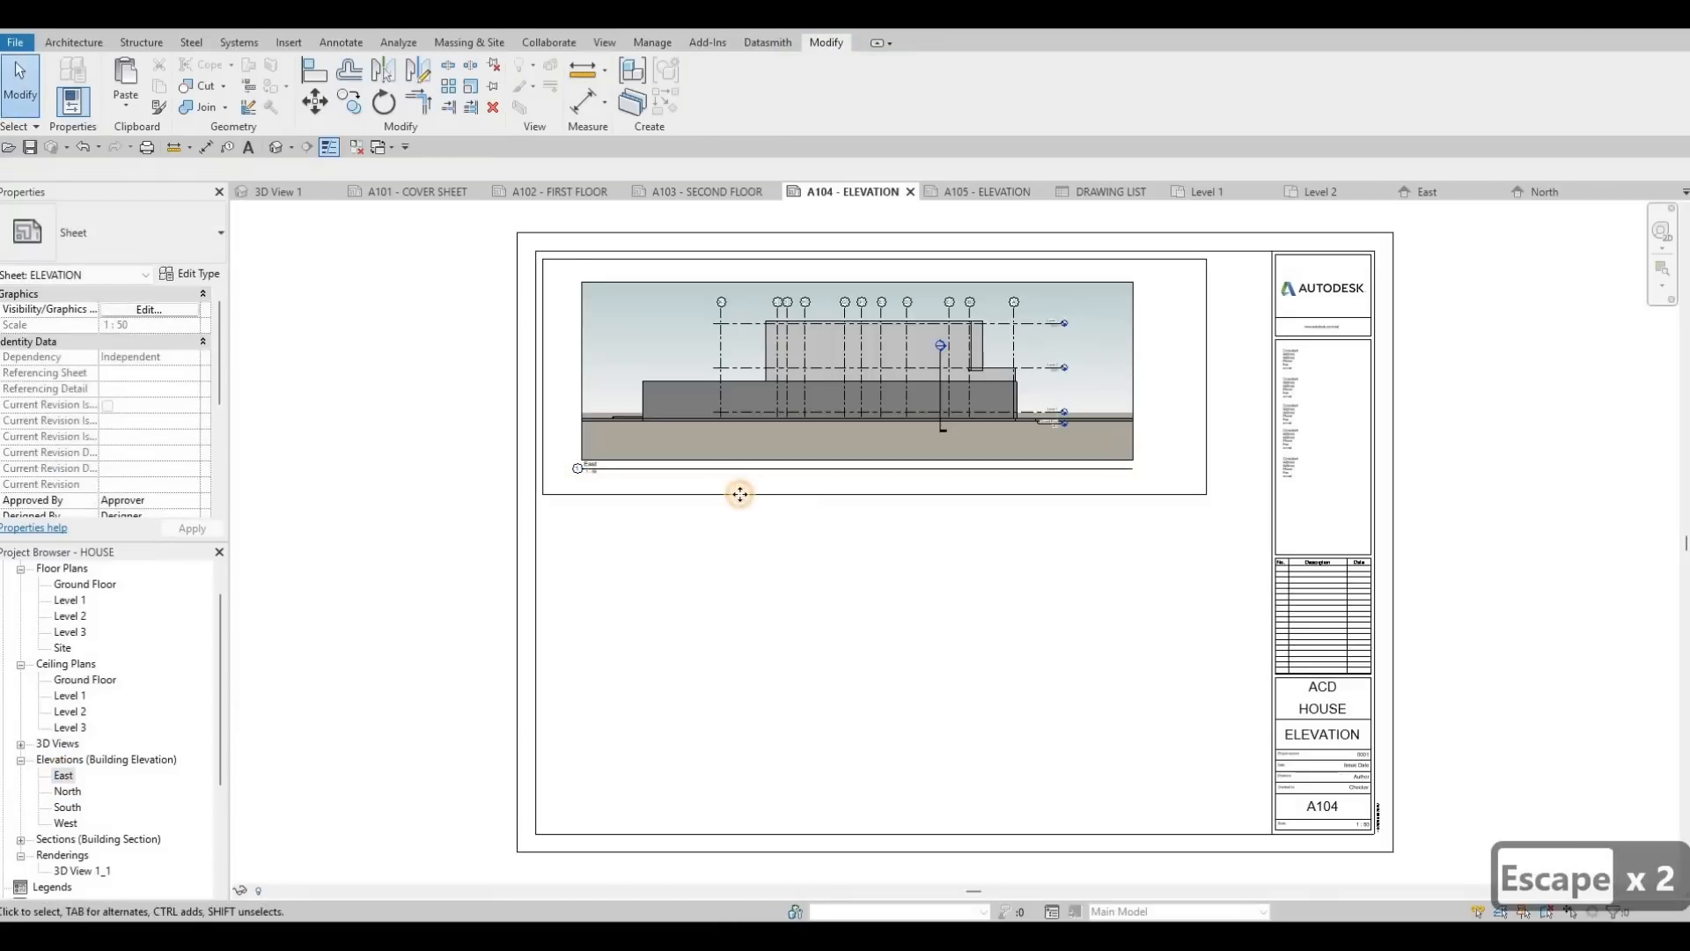
# Shorten the East view's title line and move the title just below the frame's lower-left corner.
pyautogui.click(736, 460)
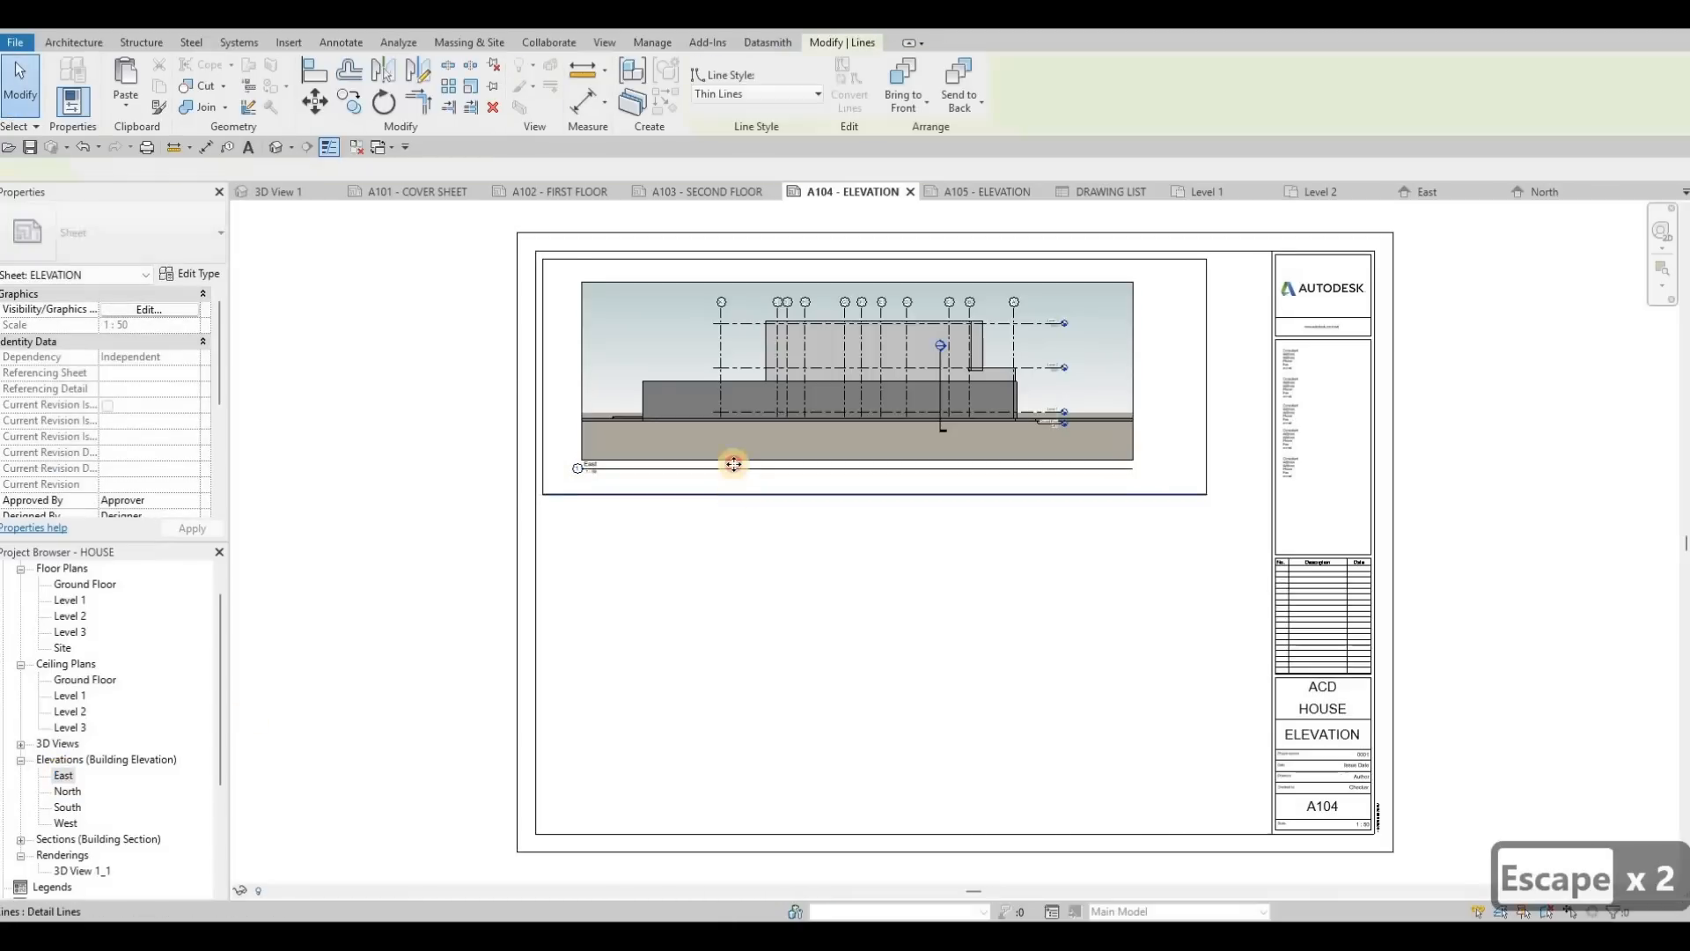
pyautogui.press('Escape')
pyautogui.scroll(4, 630, 471)
pyautogui.click(603, 469)
pyautogui.moveTo(543, 508)
pyautogui.mouseDown()
pyautogui.moveTo(525, 503)
pyautogui.moveTo(527, 519)
pyautogui.mouseUp()
pyautogui.press('Escape')
pyautogui.scroll(-3, 695, 435)
pyautogui.click(989, 475)
pyautogui.press('Escape')
pyautogui.press('Escape')
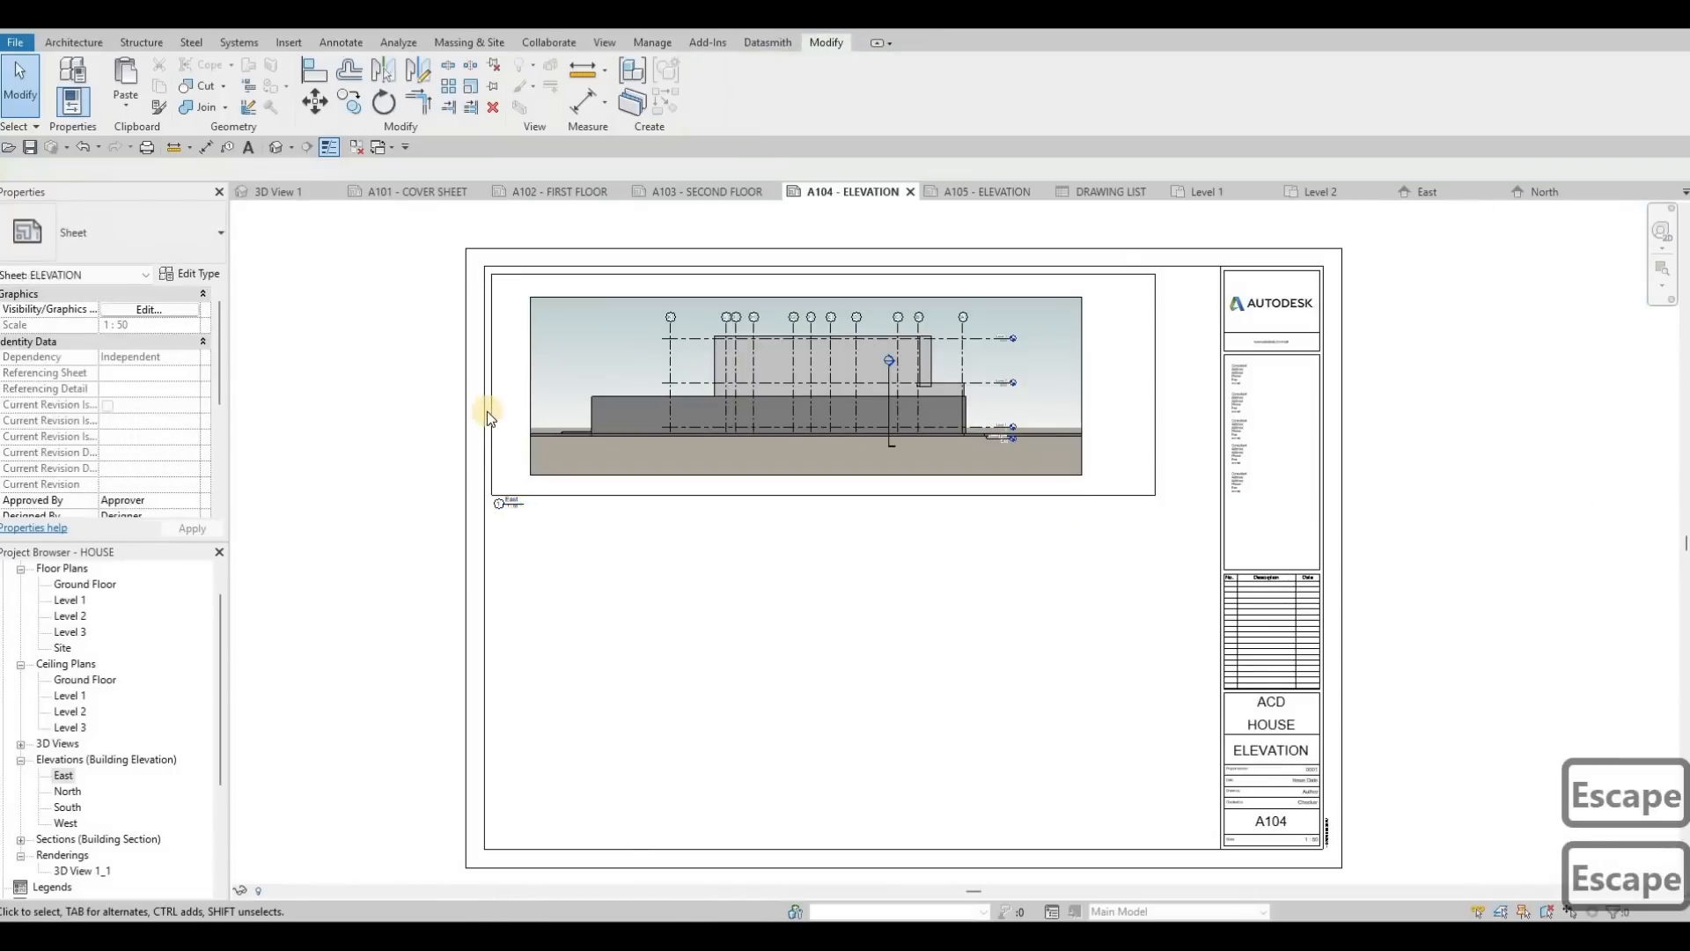
# Copy the rectangular frame around the East view straight down and nudge the copy to sit just below the East title.
pyautogui.scroll(1, 486, 436)
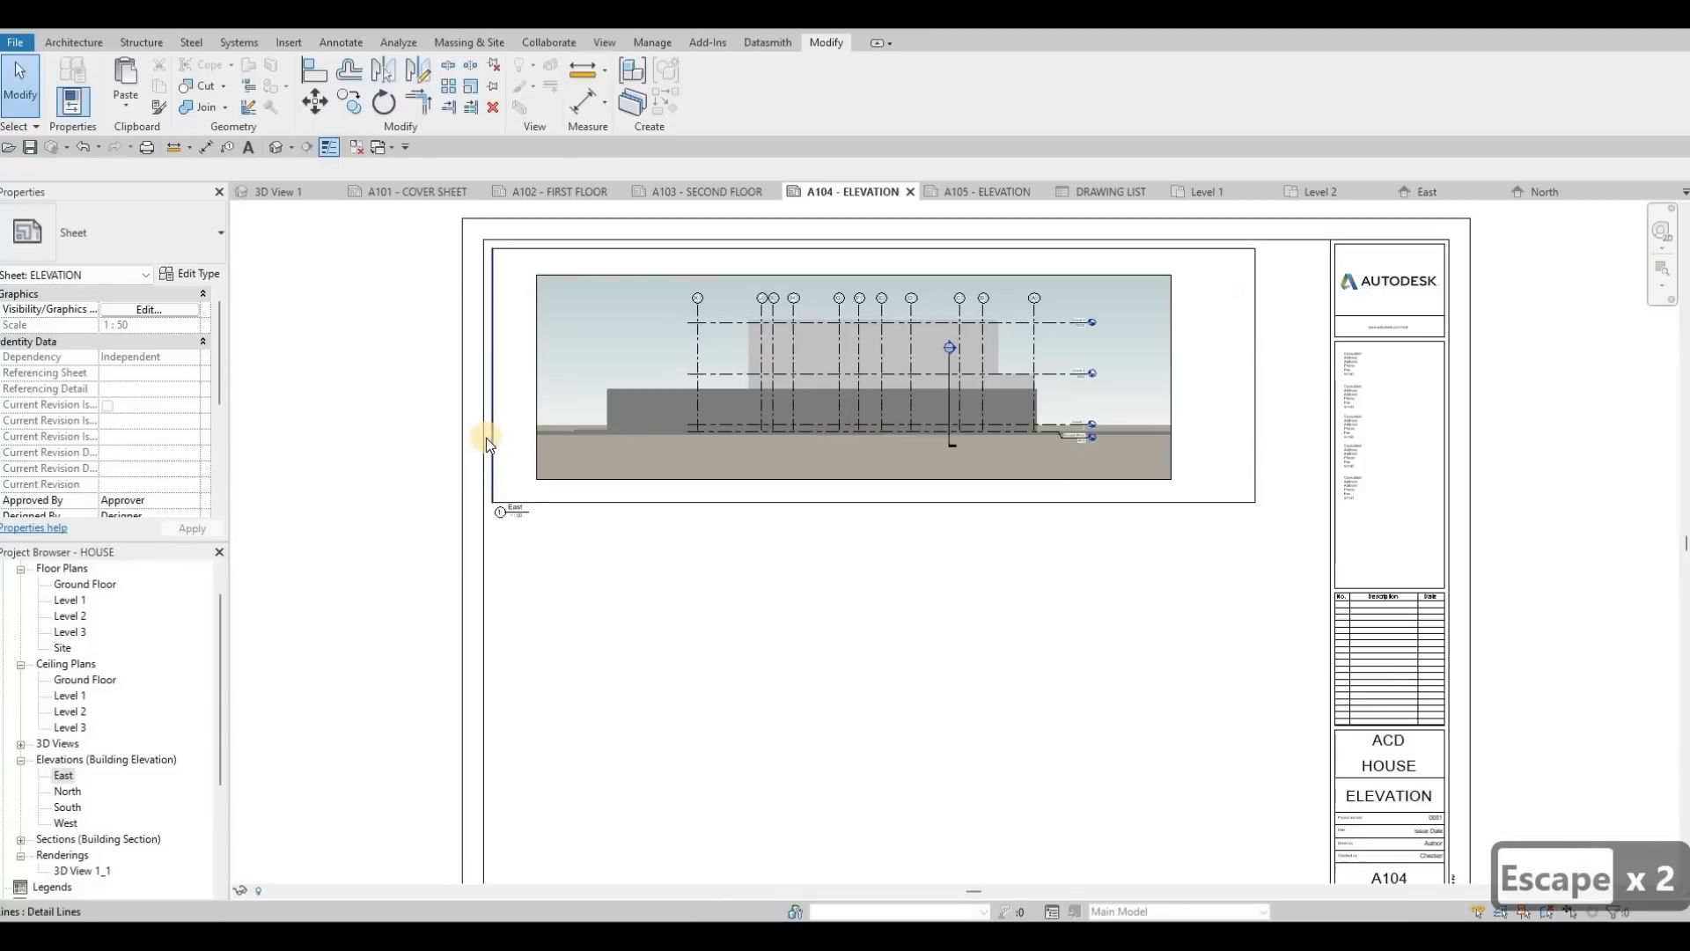
pyautogui.press('Tab')
pyautogui.click(486, 436)
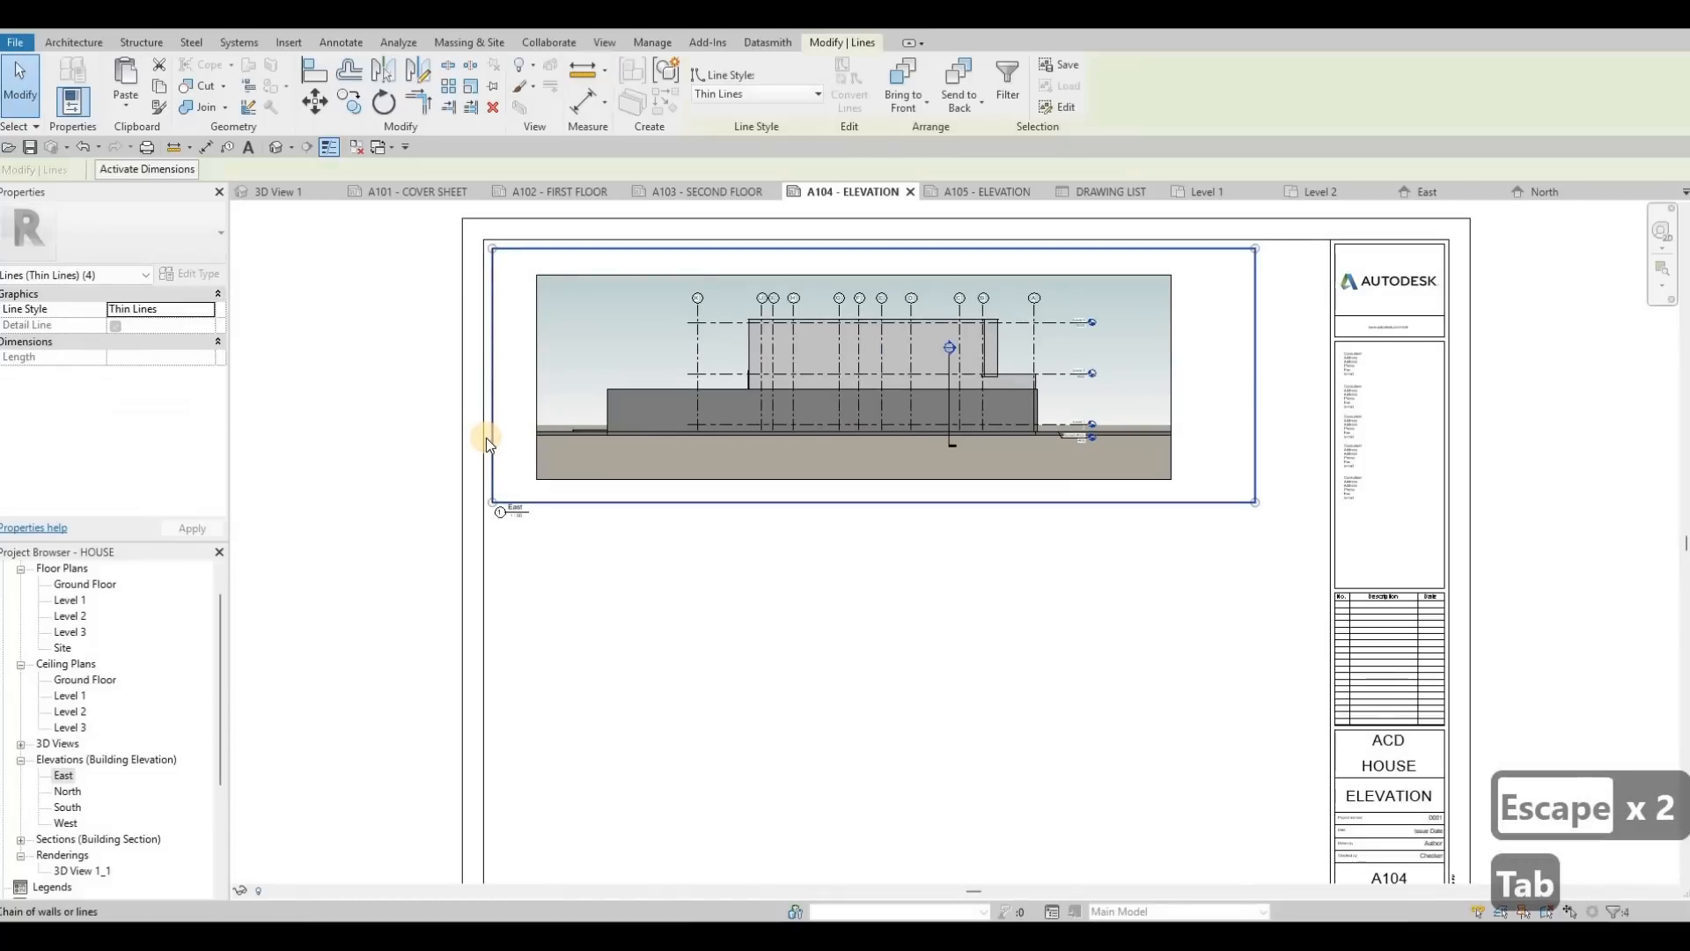
pyautogui.press('c')
pyautogui.press('o')
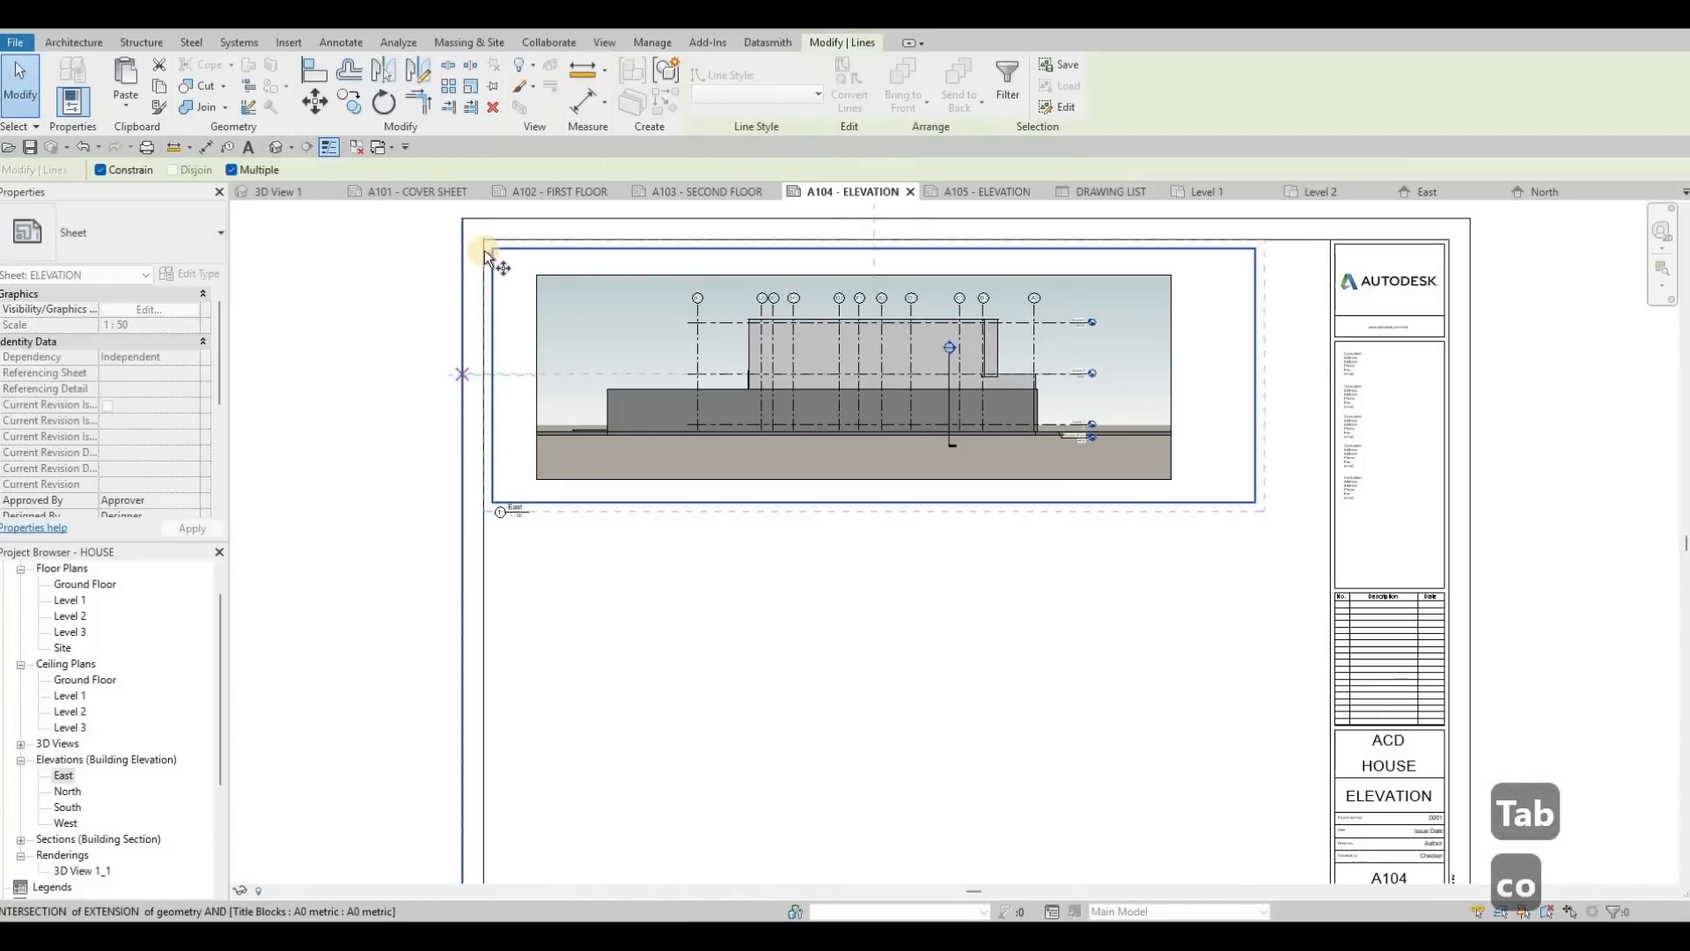
pyautogui.click(492, 249)
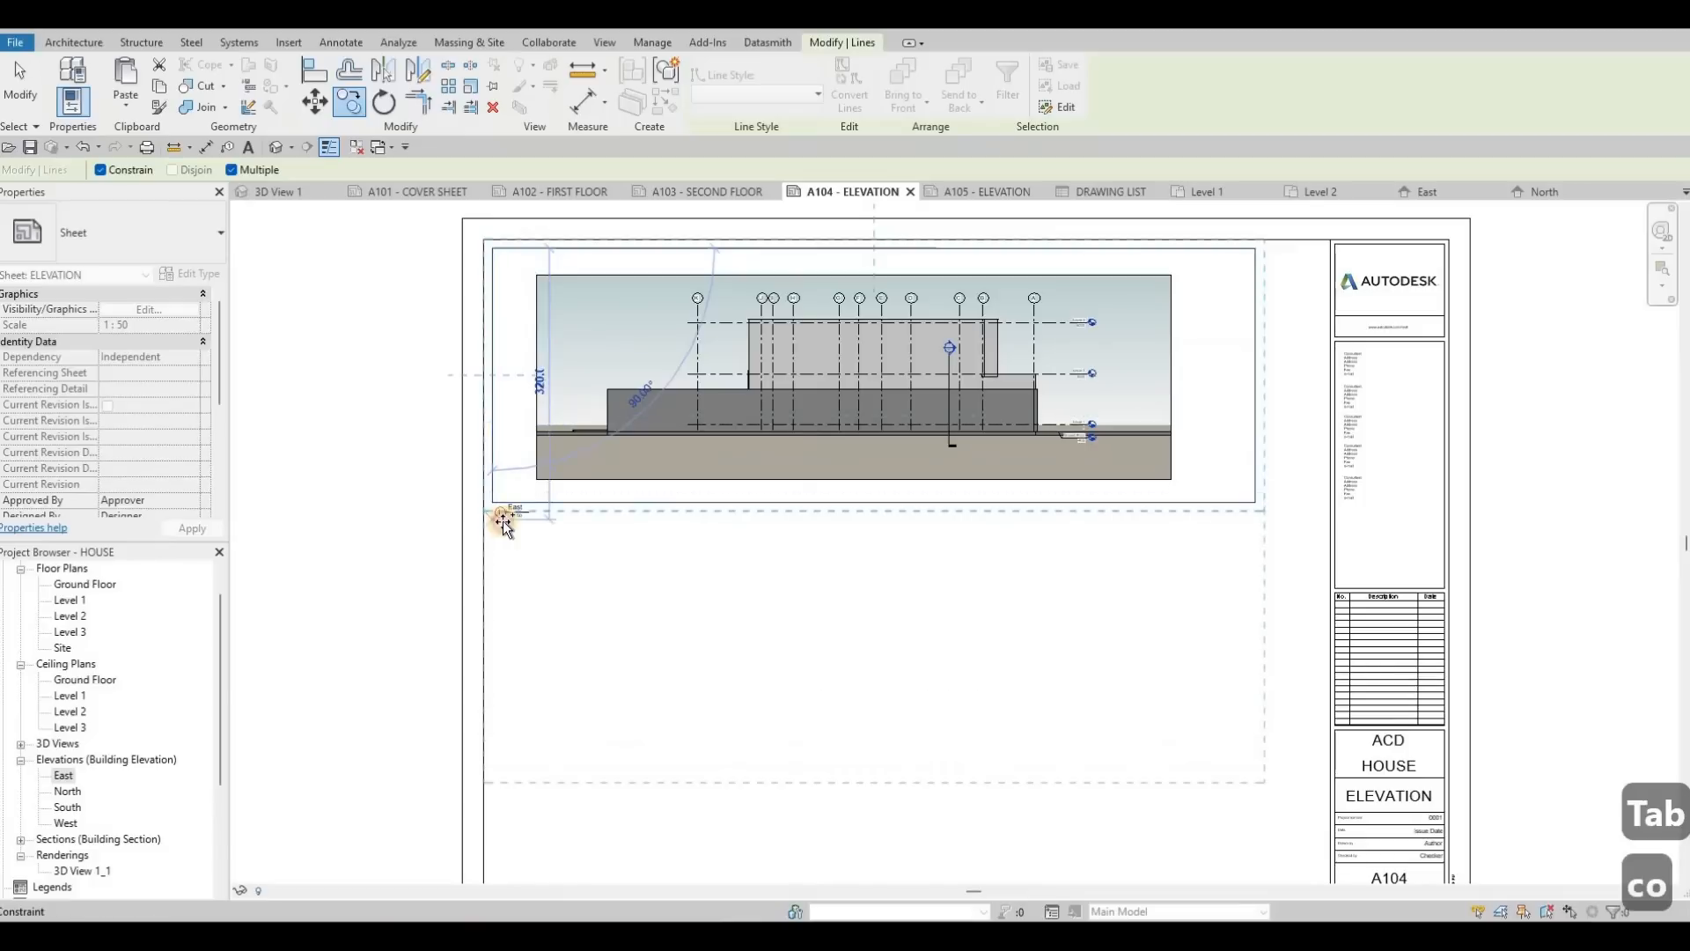
pyautogui.scroll(3, 552, 535)
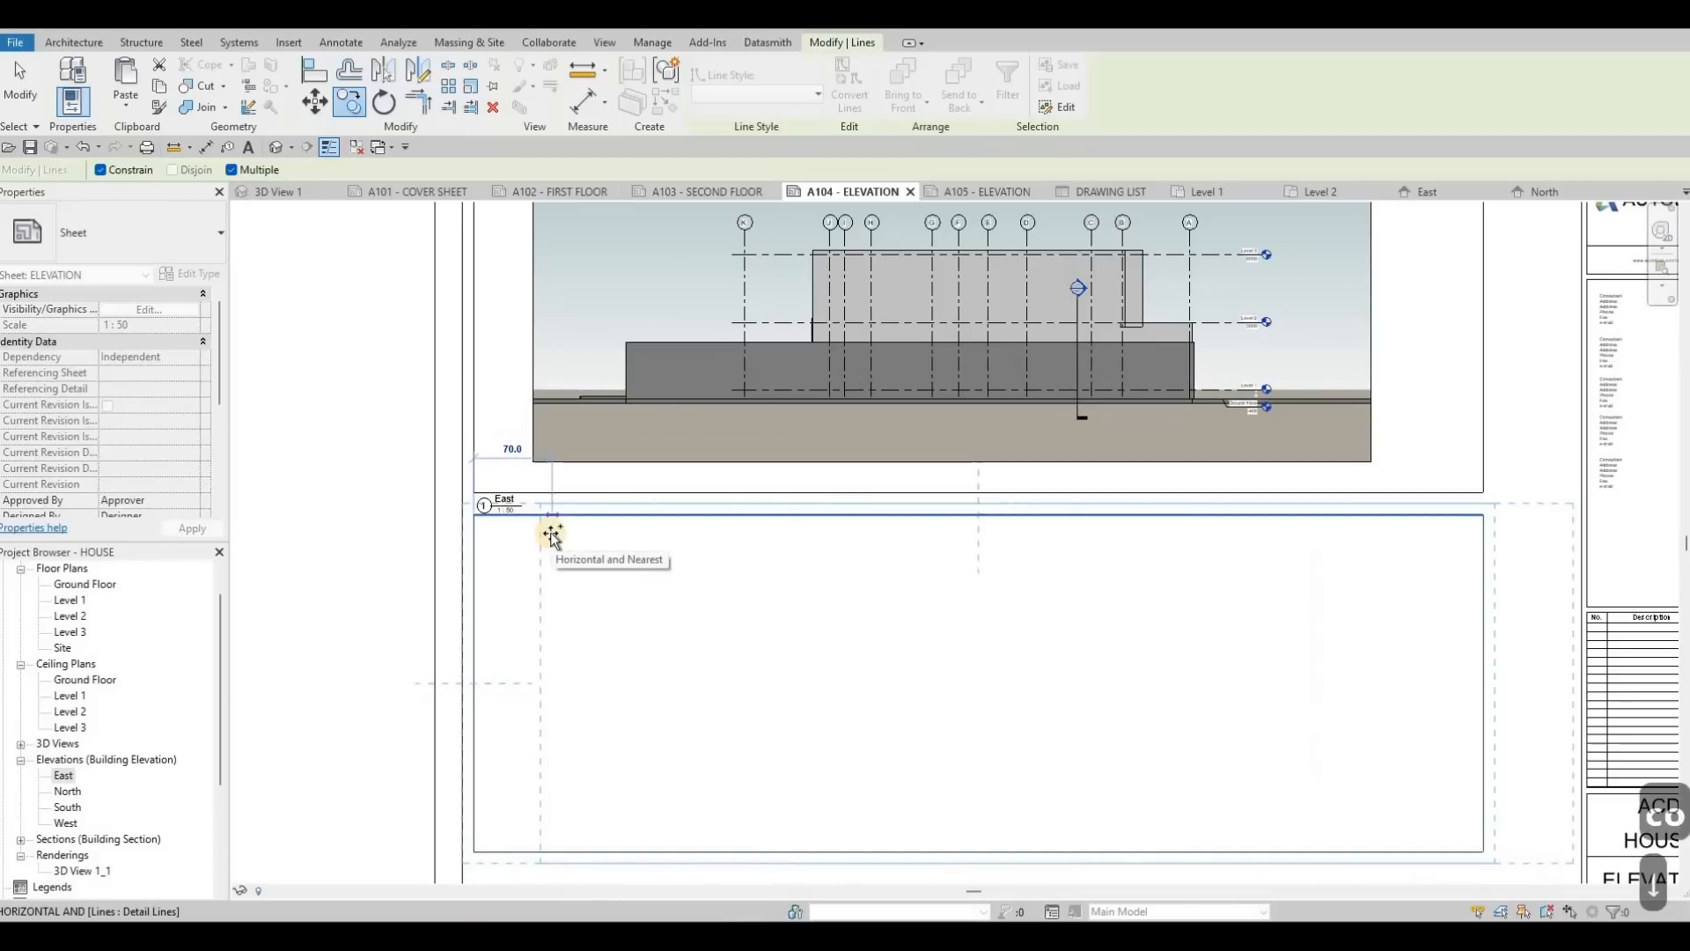
pyautogui.press('Escape')
pyautogui.press('Down')
pyautogui.press('Down')
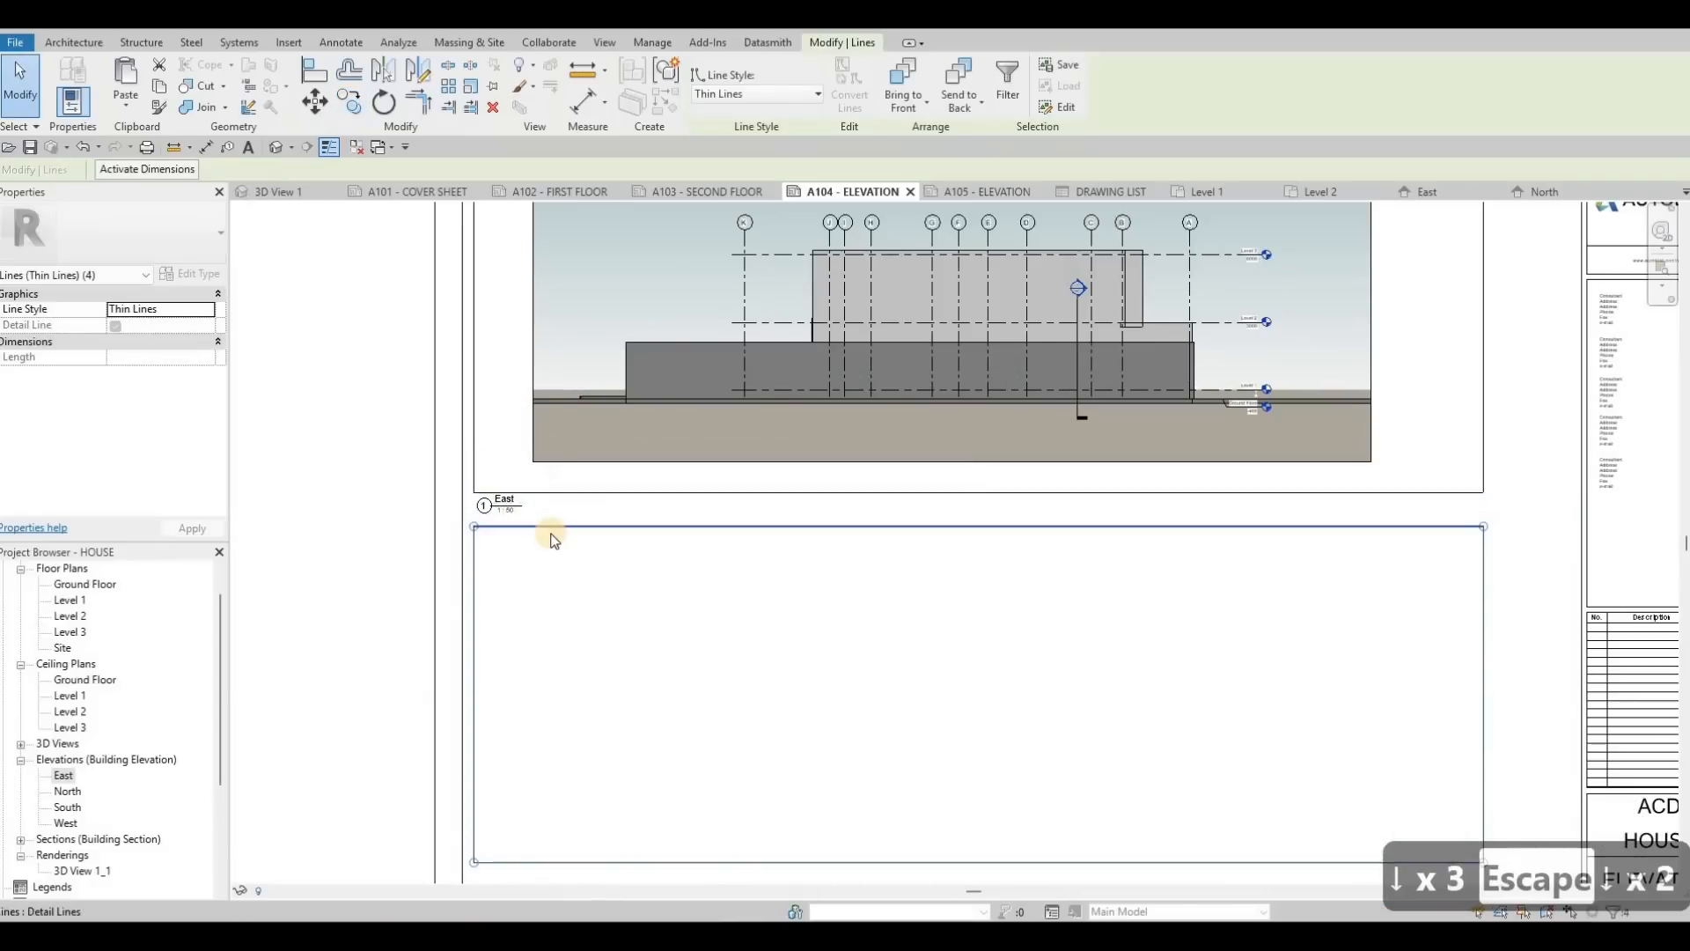
pyautogui.press('Up')
pyautogui.press('Escape')
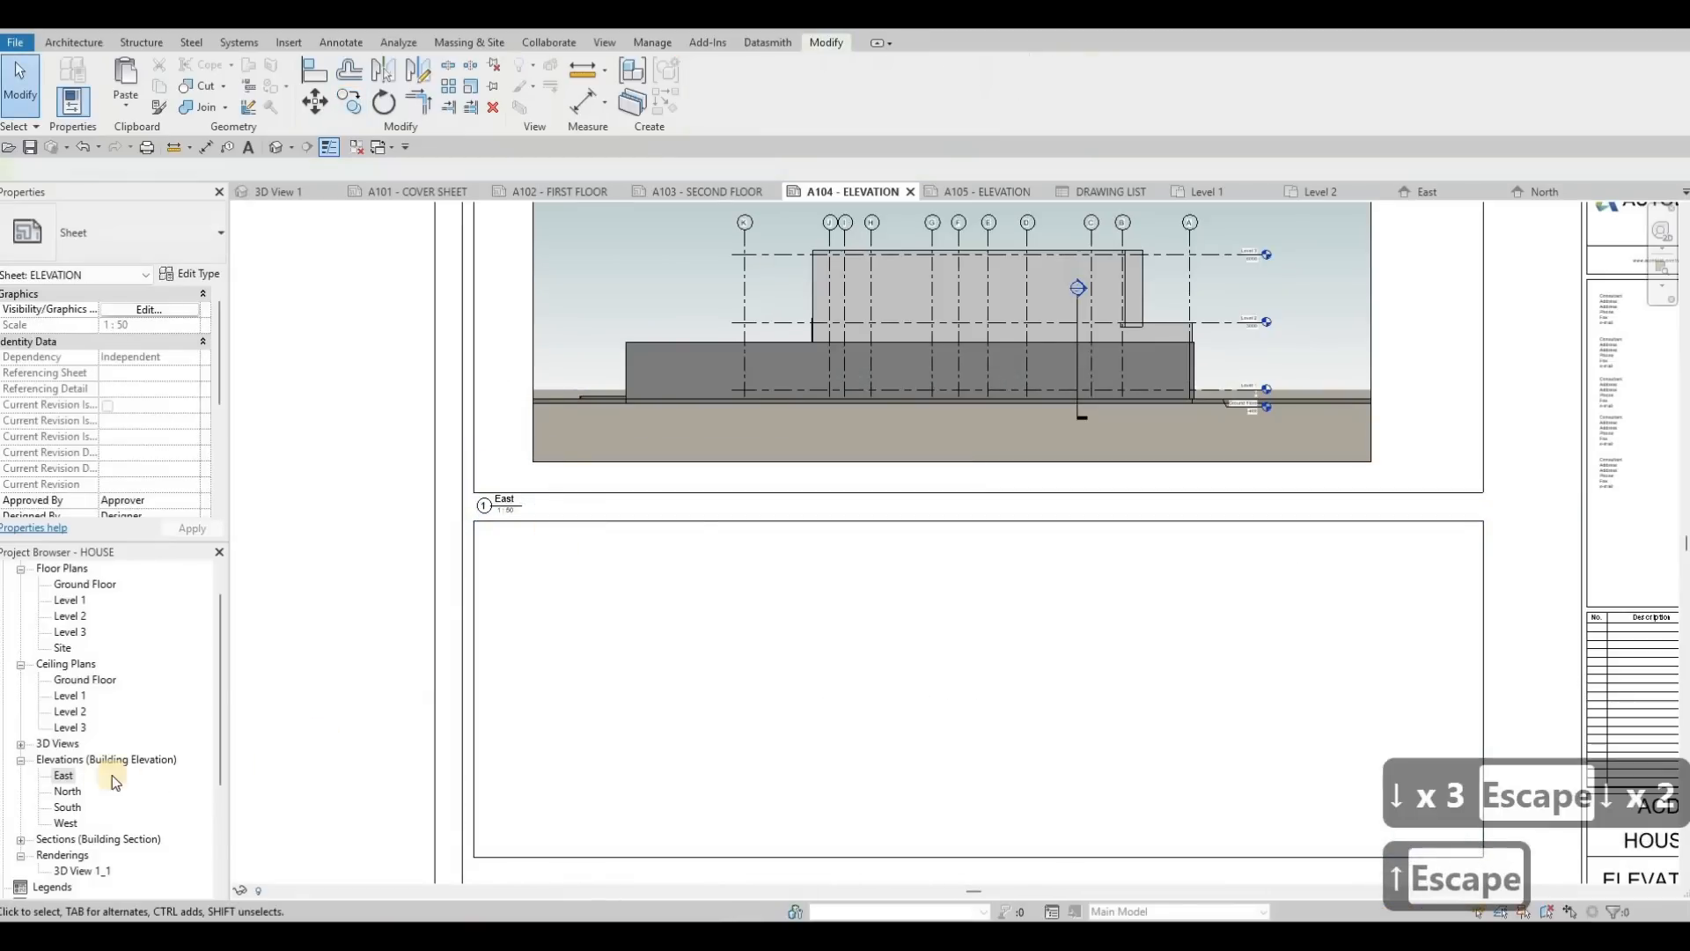
# Place the North elevation inside the lower rectangular frame on sheet A104 - ELEVATION.
pyautogui.click(67, 791)
pyautogui.moveTo(937, 613); pyautogui.dragTo(945, 573)
pyautogui.scroll(-1, 931, 581)
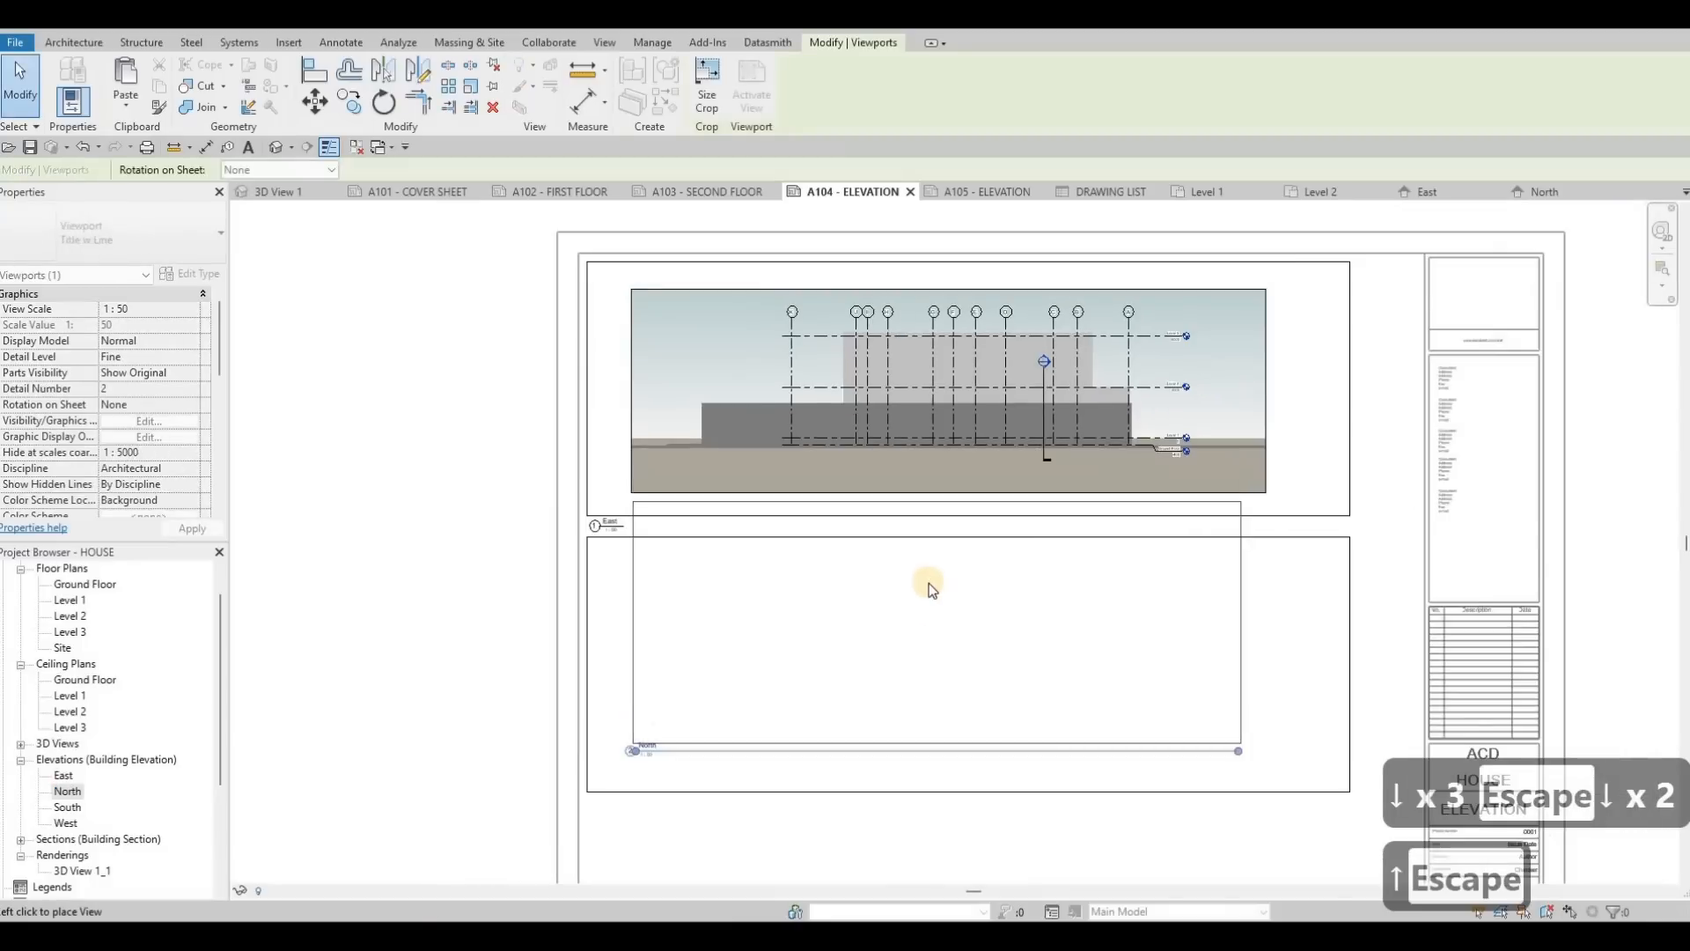
pyautogui.moveTo(928, 583); pyautogui.dragTo(929, 491, button='middle')
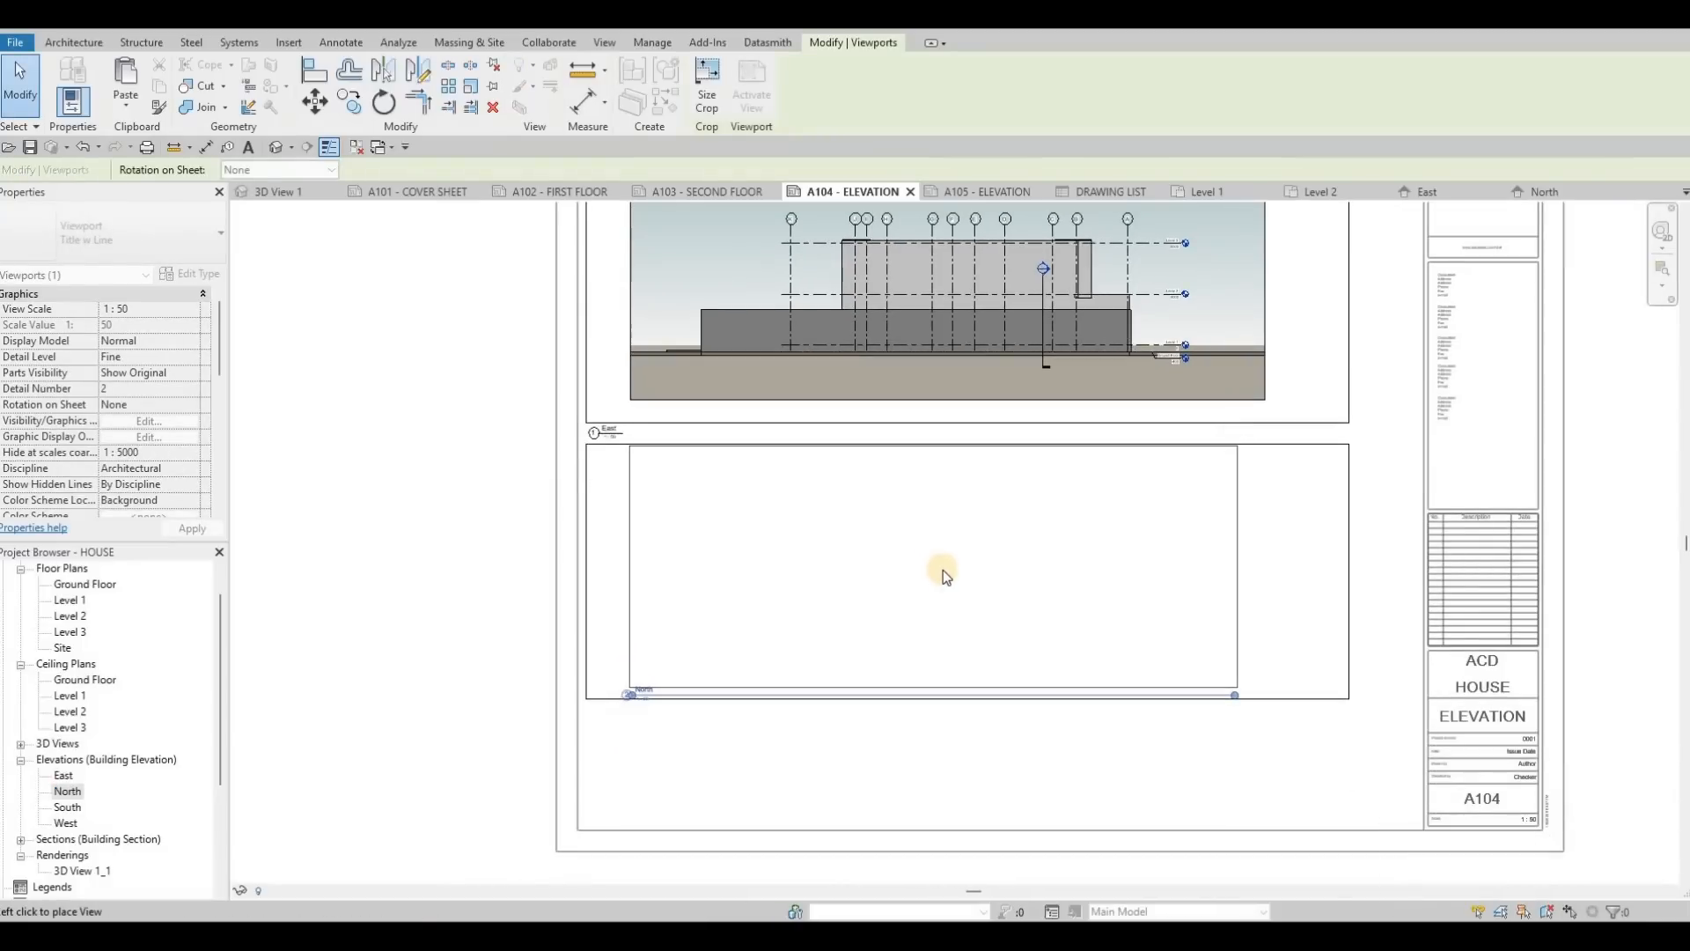
pyautogui.click(943, 569)
pyautogui.press('Escape')
pyautogui.press('Escape')
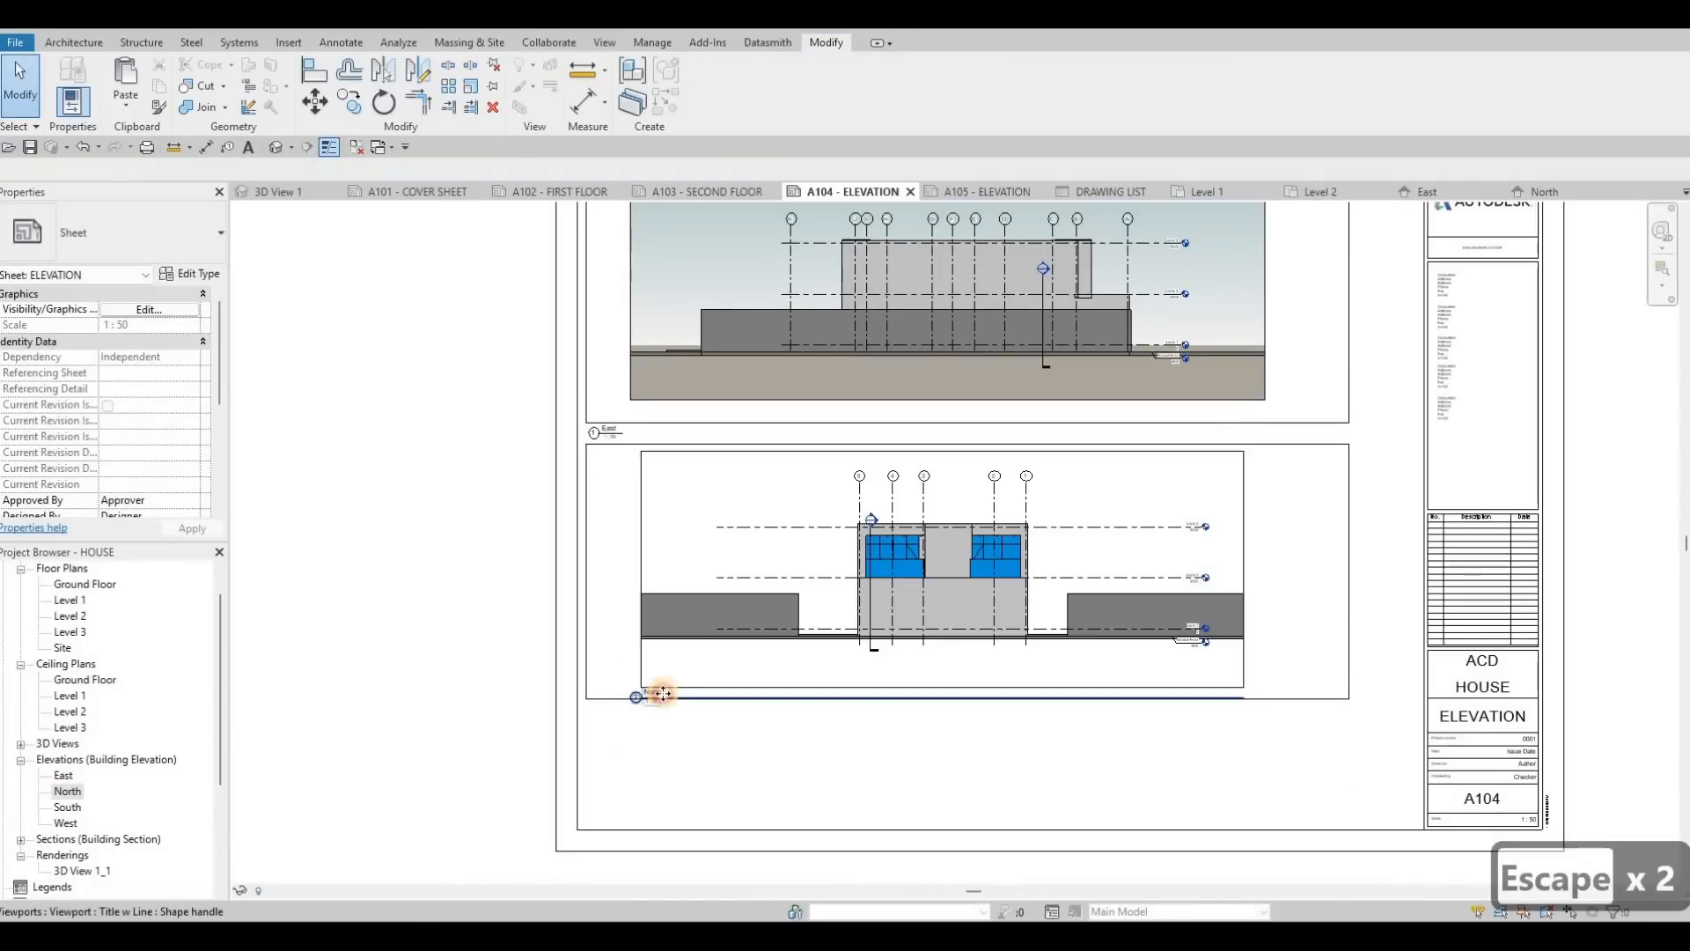
# Move the North view's title just below the lower frame's lower-left corner and shorten its title line.
pyautogui.click(661, 697)
pyautogui.scroll(2, 663, 693)
pyautogui.moveTo(659, 695); pyautogui.dragTo(585, 706)
pyautogui.scroll(-2, 588, 704)
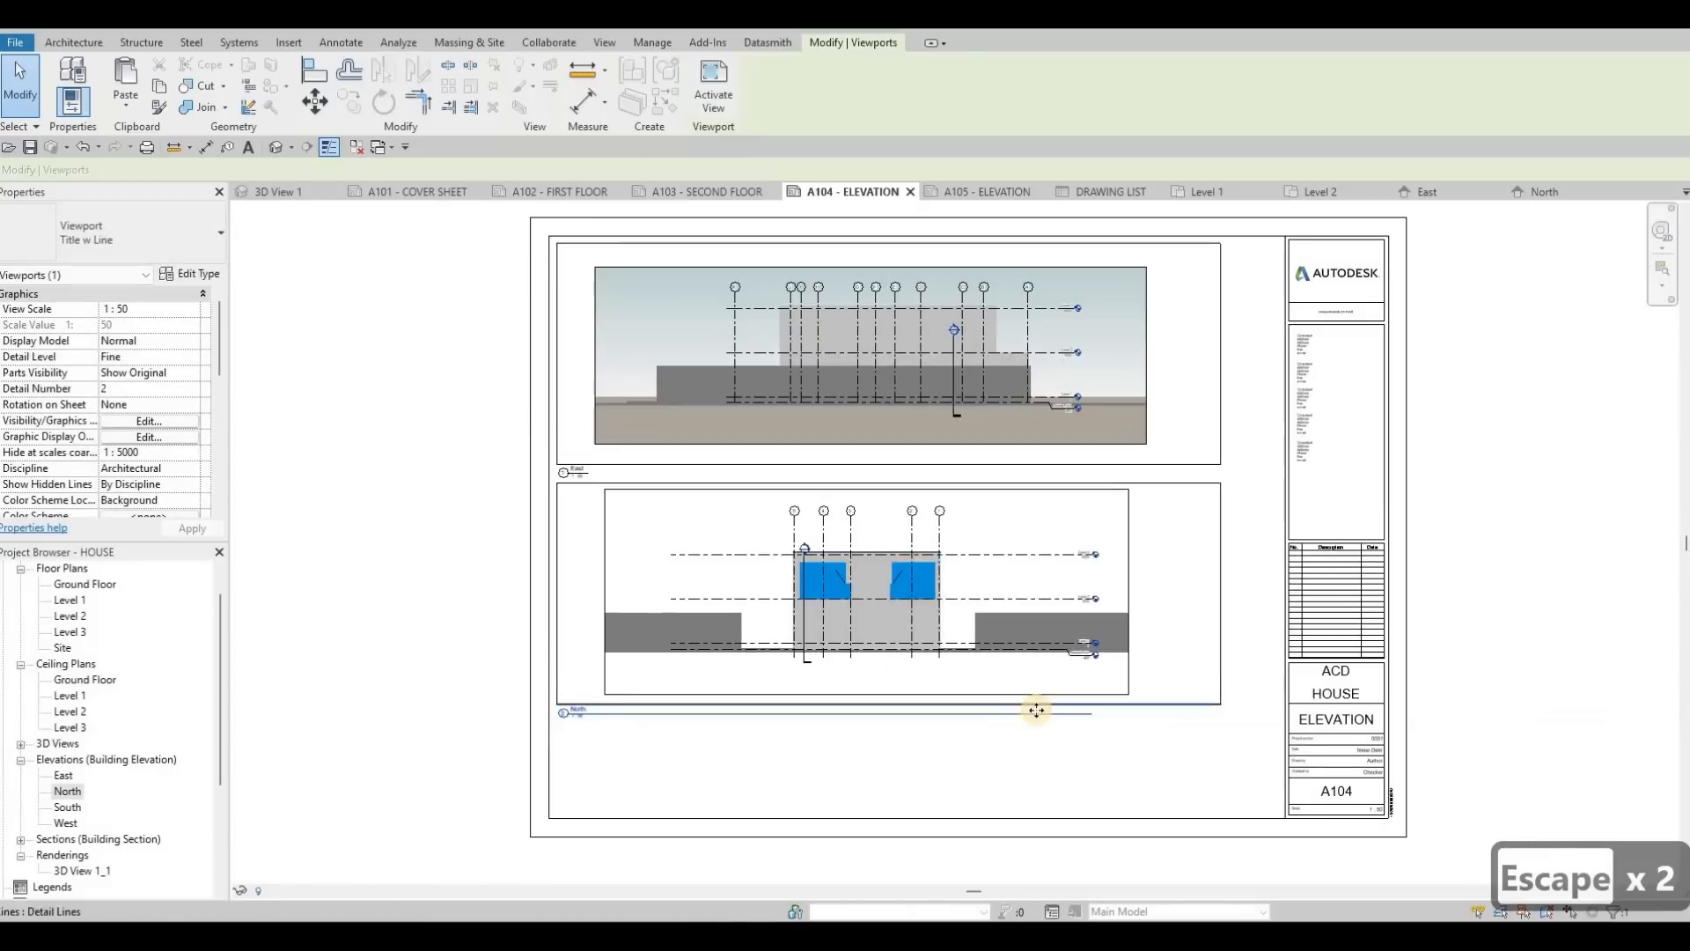
pyautogui.click(1049, 696)
pyautogui.moveTo(1092, 715); pyautogui.dragTo(585, 755)
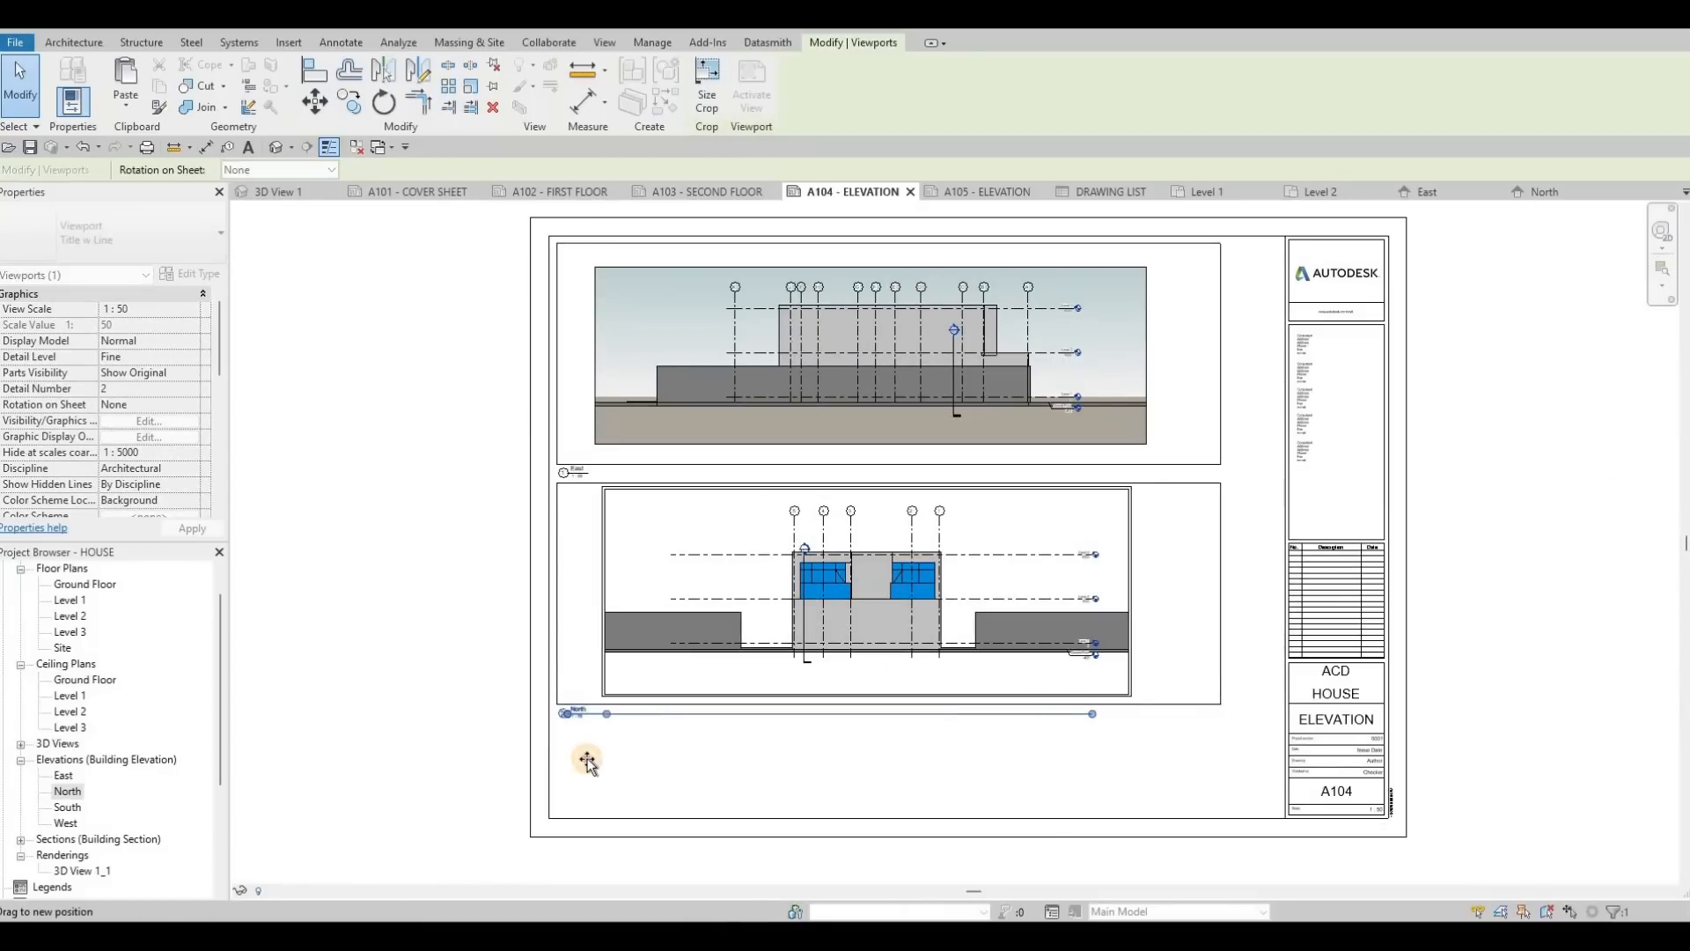
pyautogui.scroll(-2, 998, 444)
pyautogui.press('Escape')
pyautogui.press('Escape')
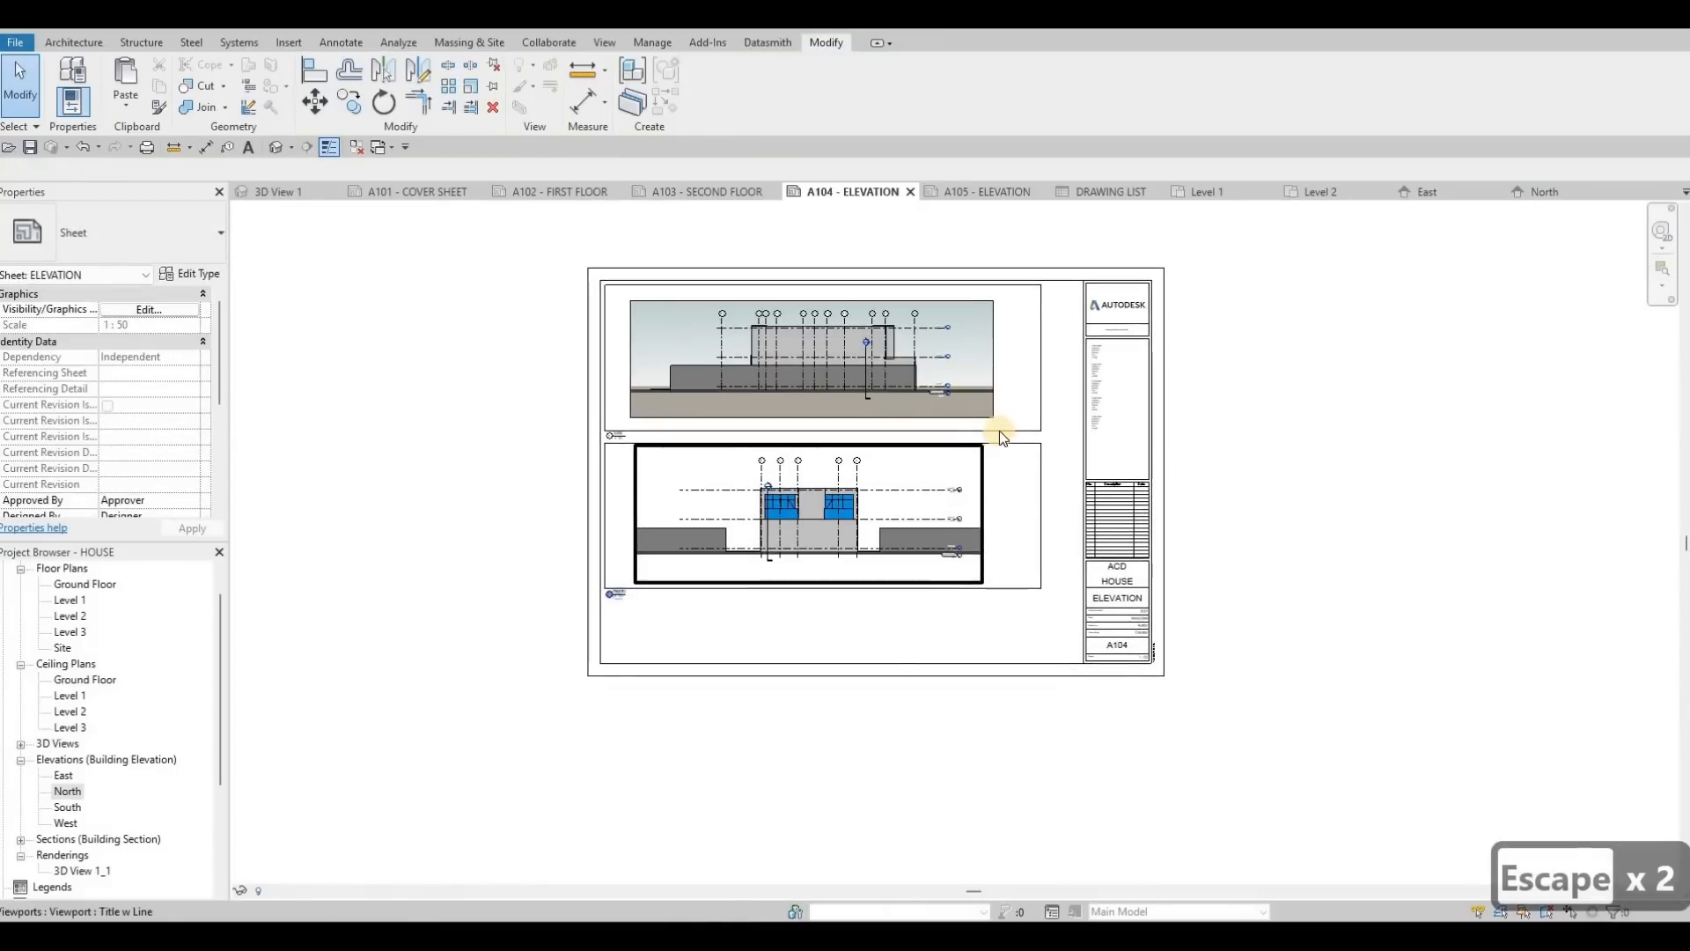
# Copy both rectangular frames from sheet A104 and paste them onto sheet A105 - ELEVATION, aligned to the current view.
pyautogui.press('Tab')
pyautogui.click(1035, 431)
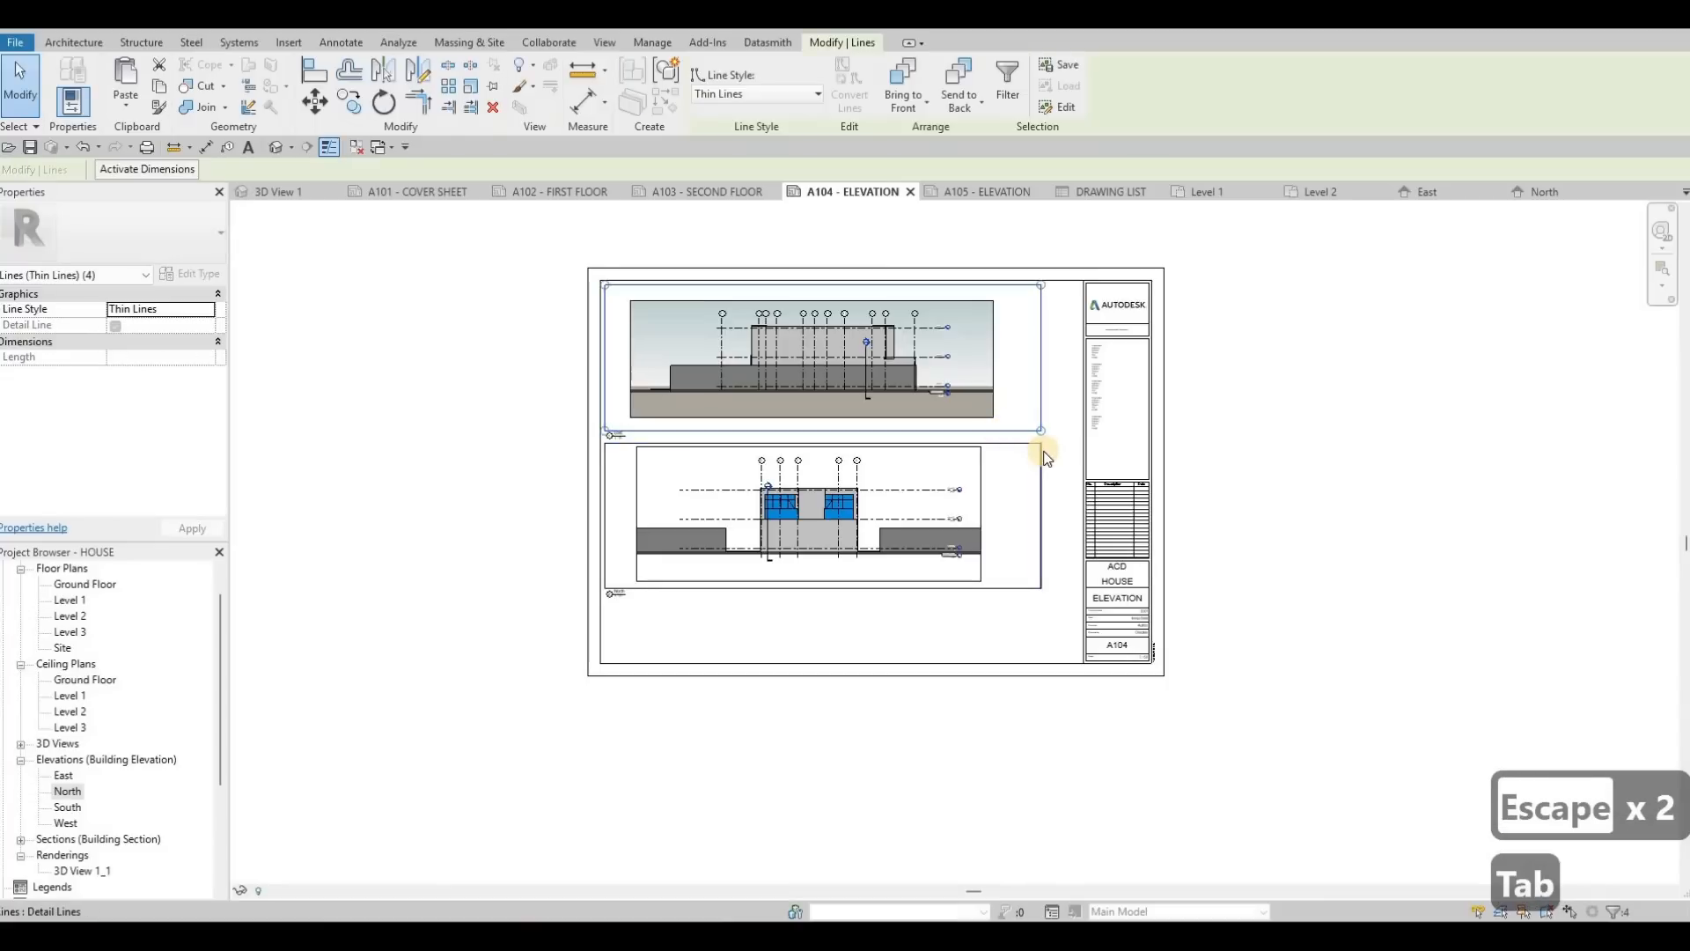
pyautogui.press('Tab')
pyautogui.keyDown('ctrl'); pyautogui.click(1033, 426); pyautogui.keyUp('ctrl')
pyautogui.scroll(1, 1032, 426)
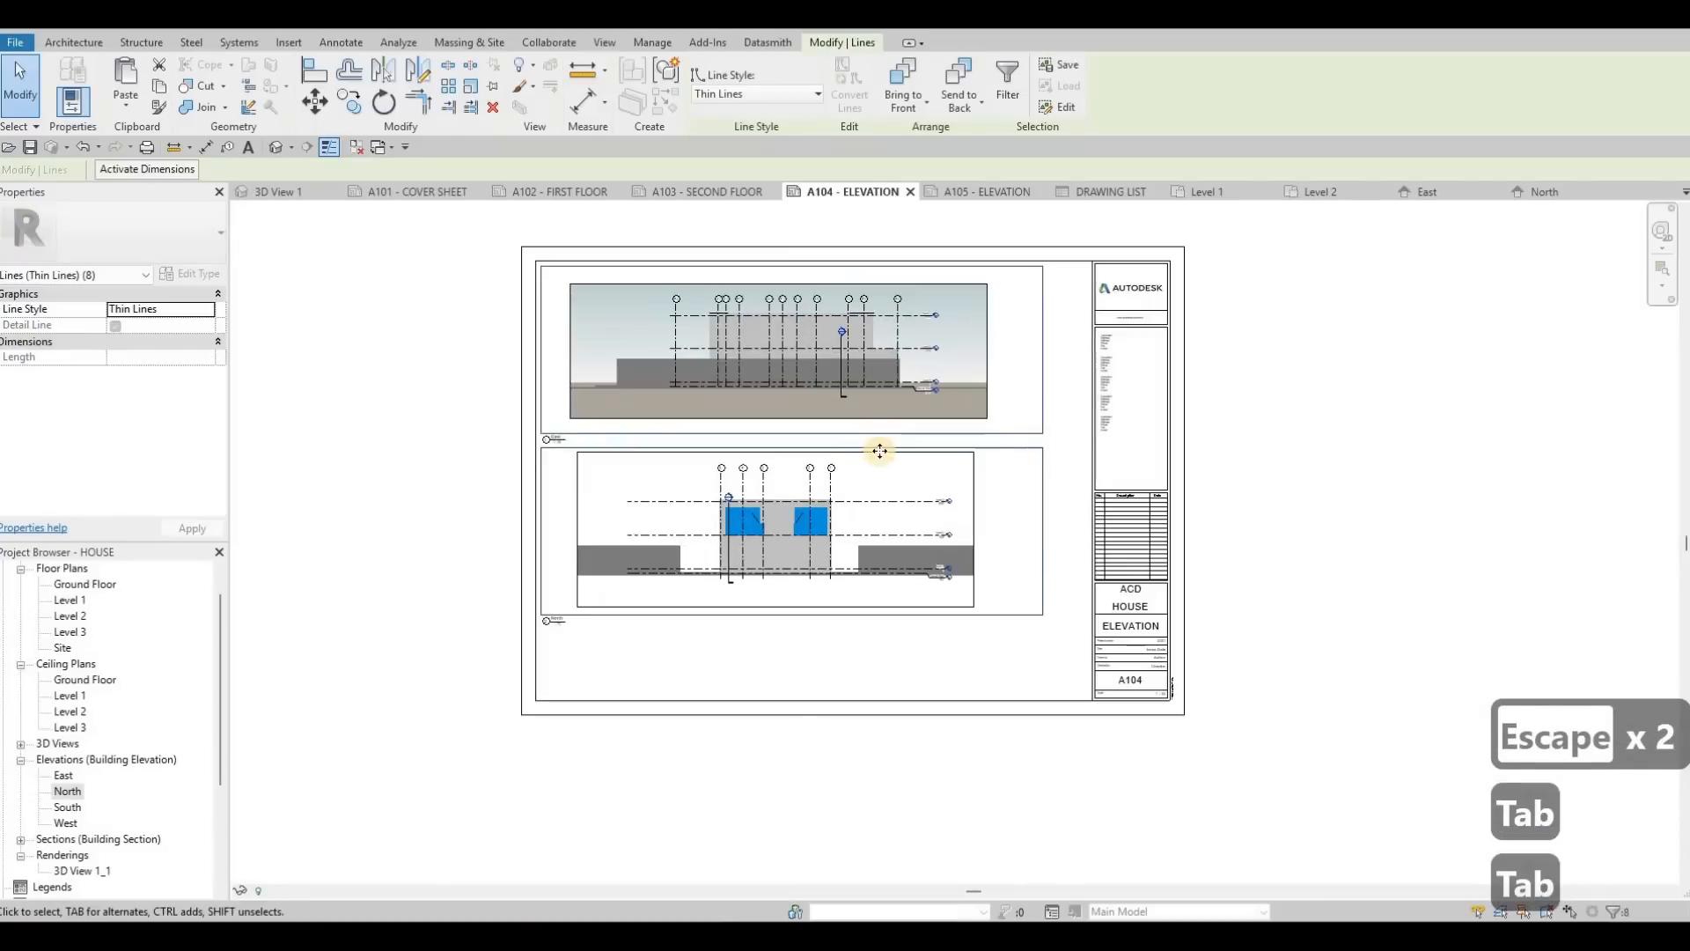
pyautogui.scroll(1, 537, 431)
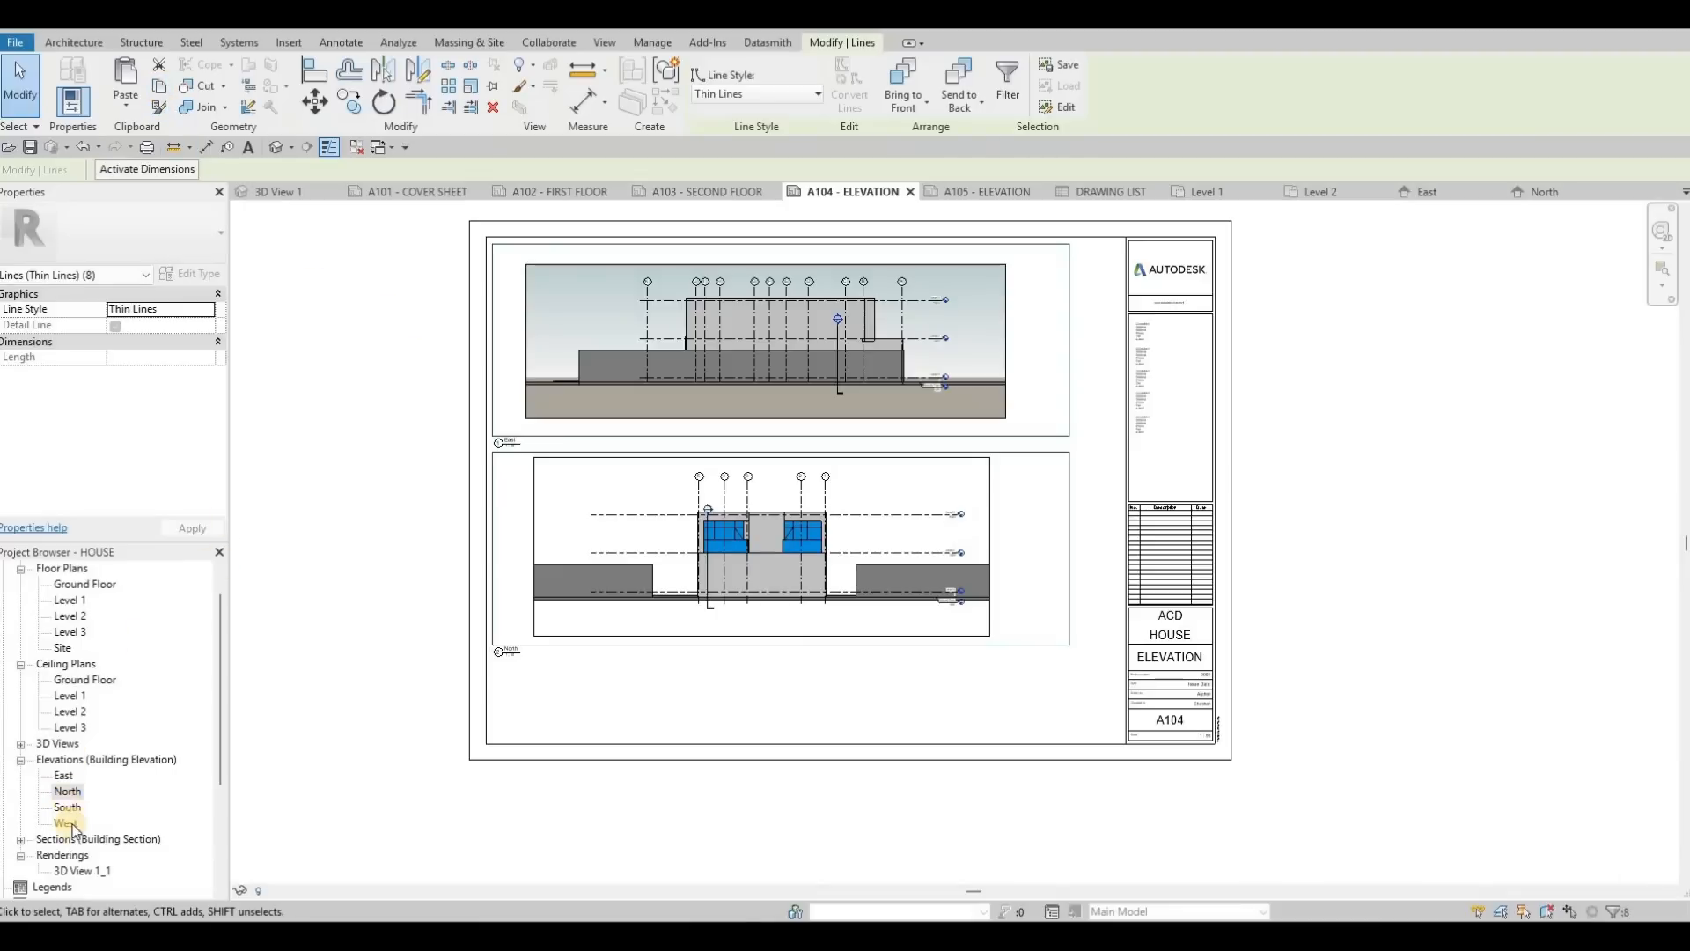
pyautogui.click(984, 191)
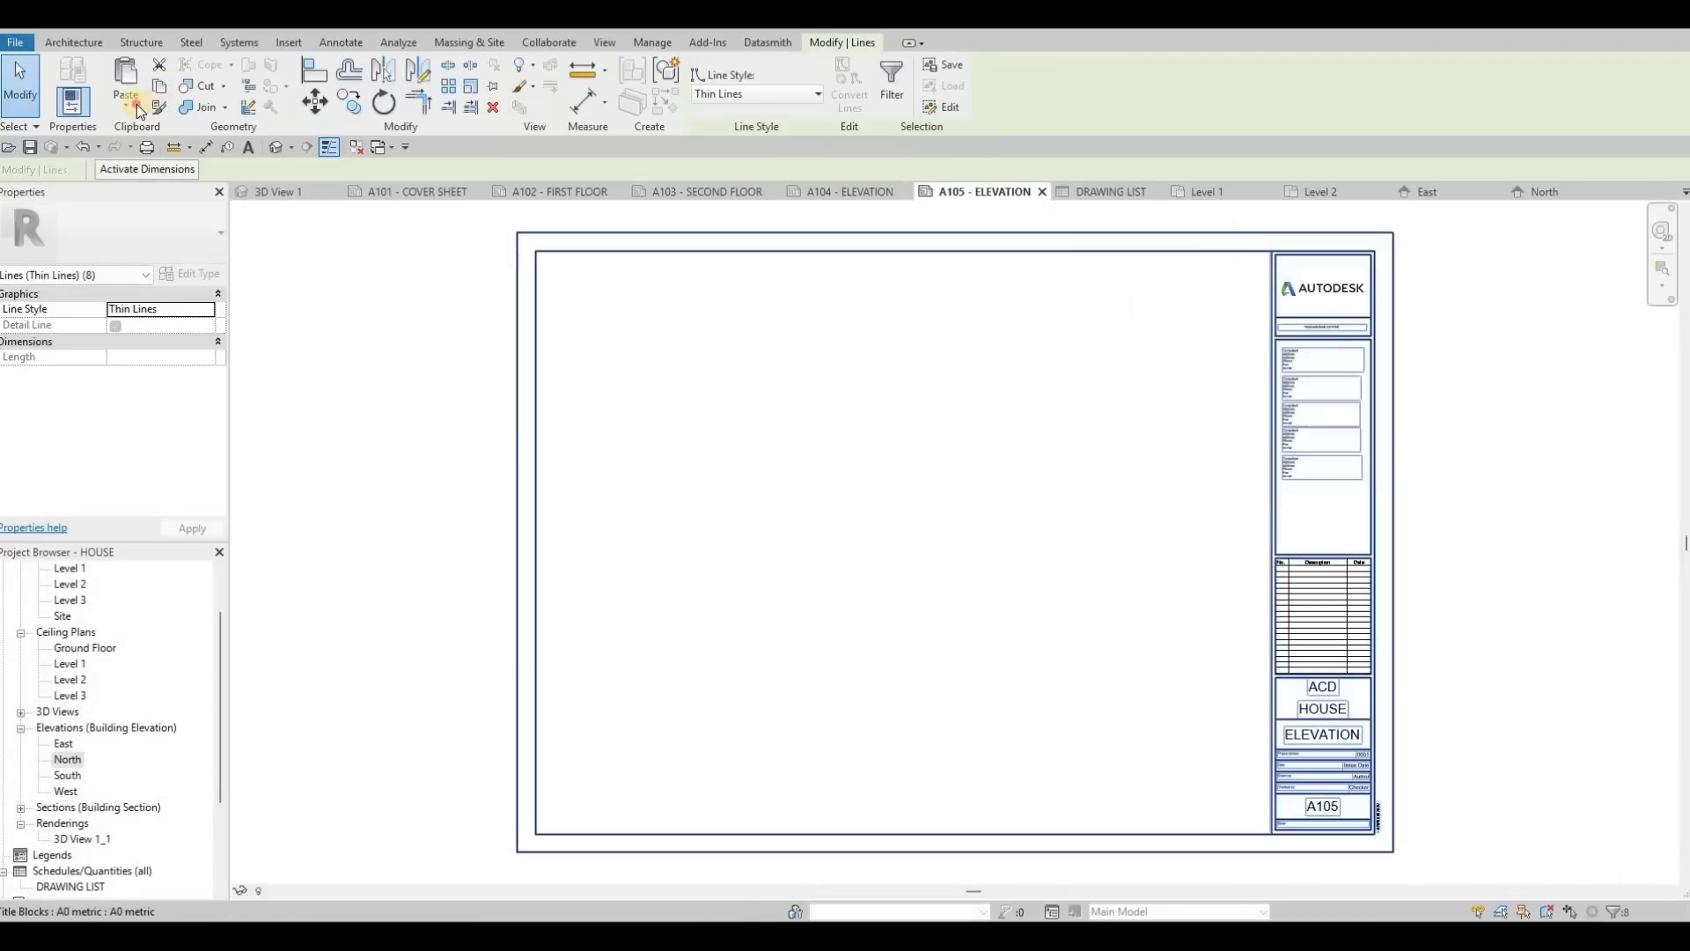
pyautogui.click(126, 99)
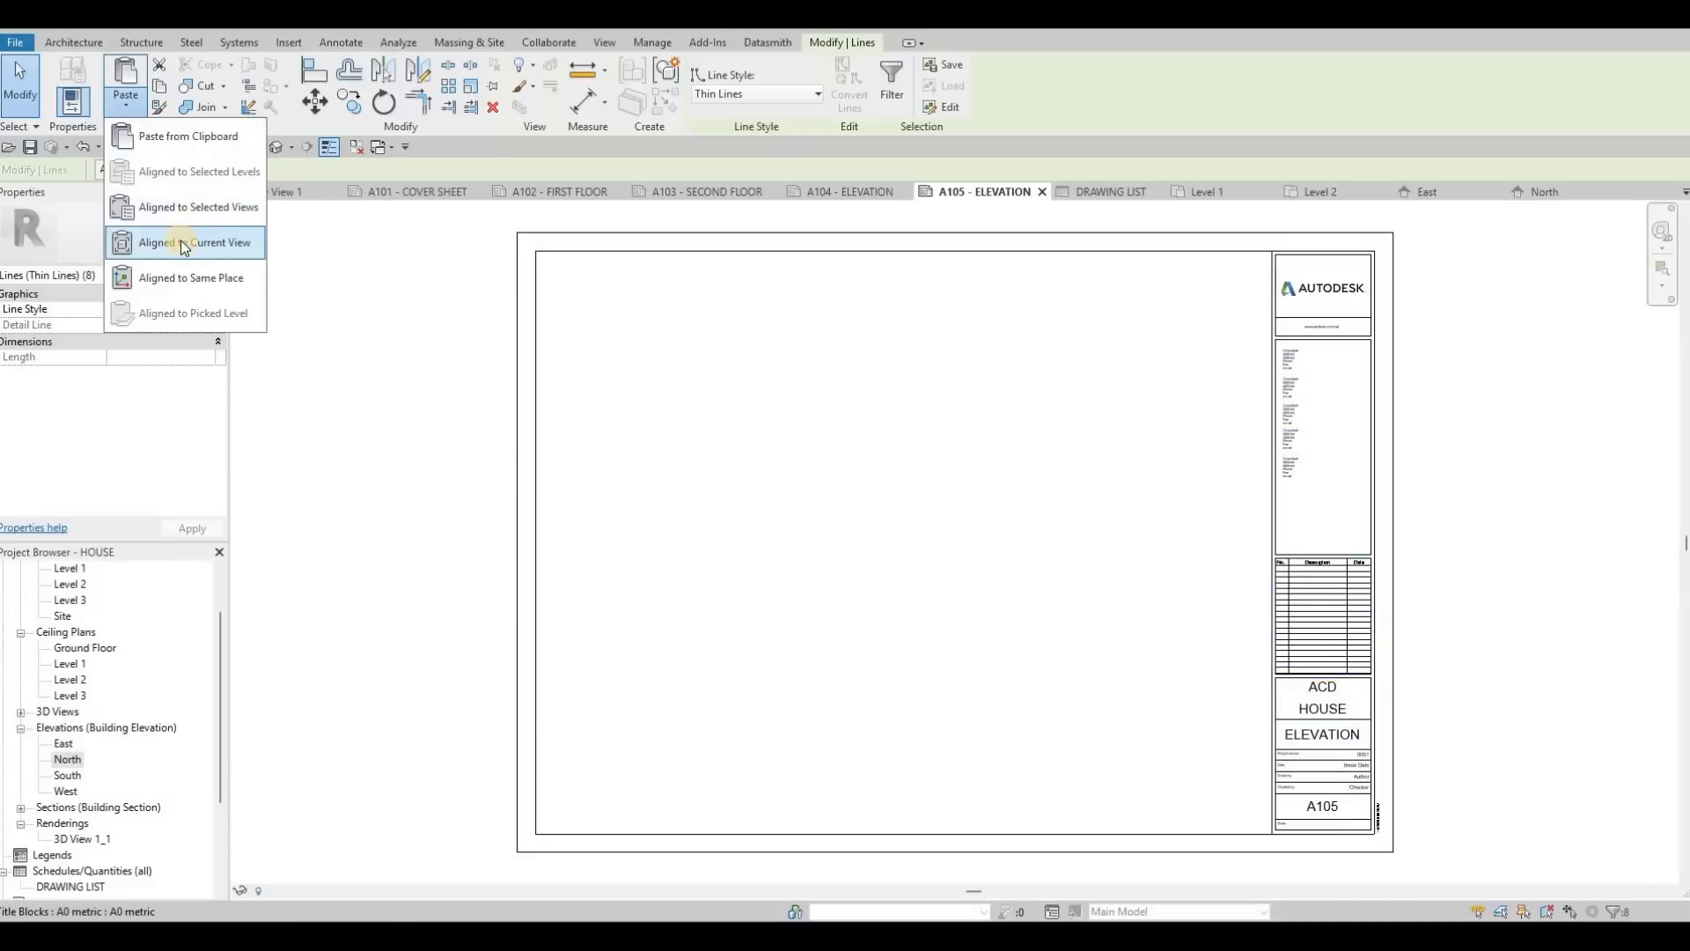
pyautogui.click(181, 239)
pyautogui.press('Escape')
pyautogui.press('Escape')
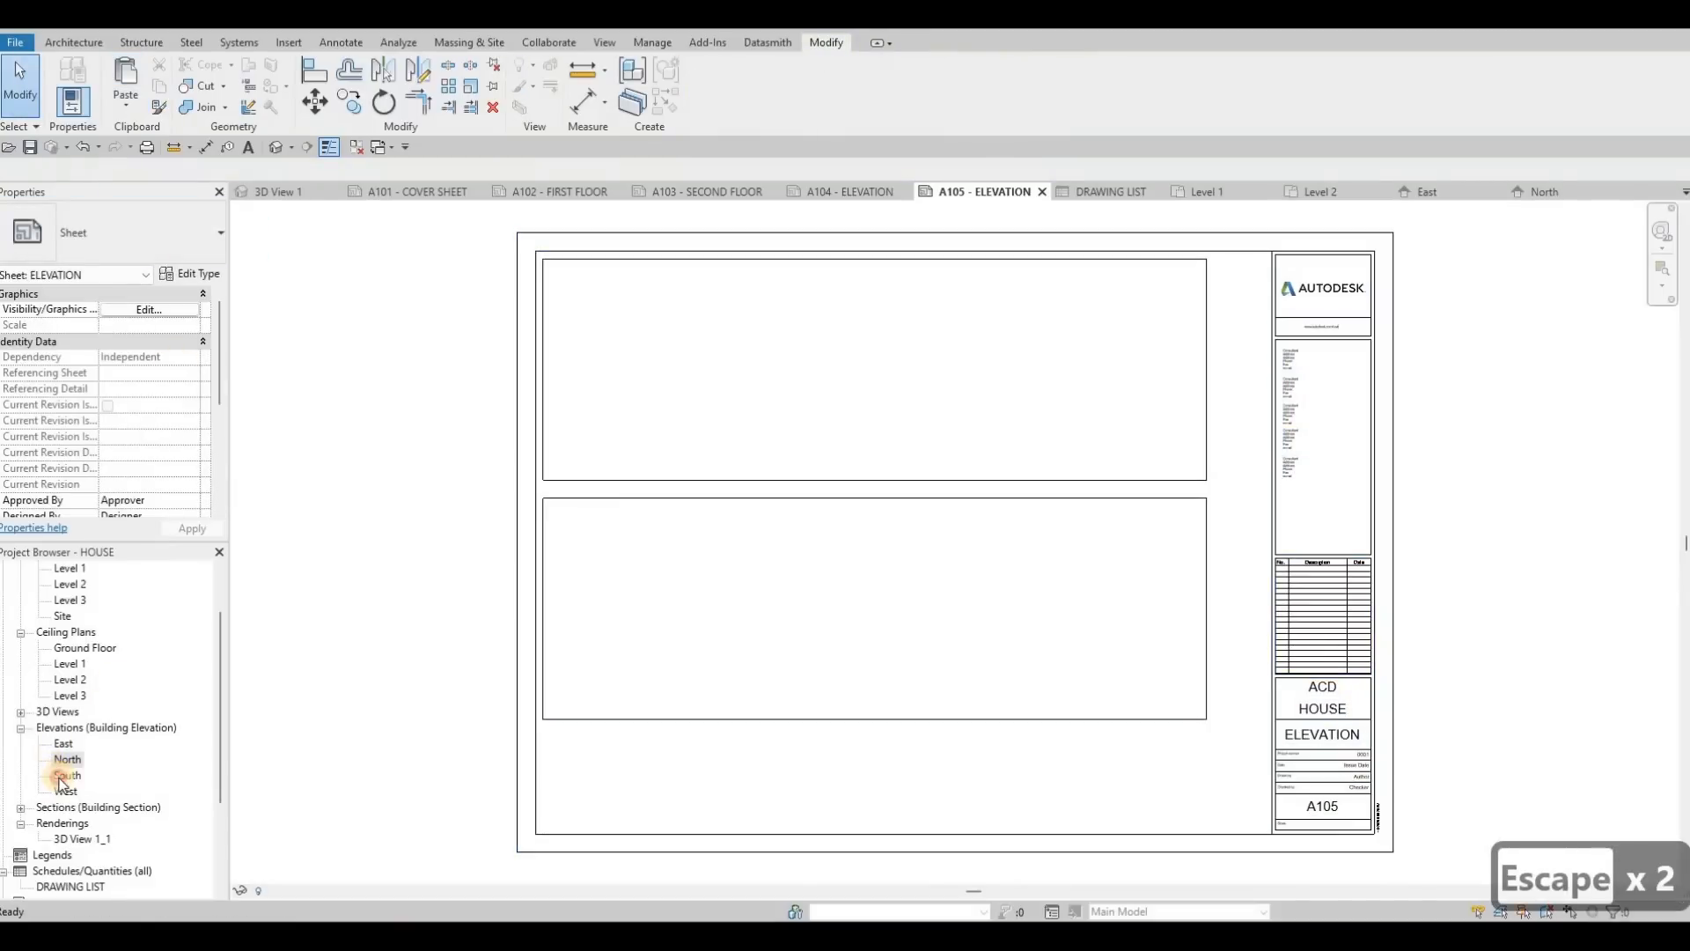
# Open the South elevation and set its view scale to 1 : 50.
pyautogui.doubleClick(68, 774)
pyautogui.click(269, 890)
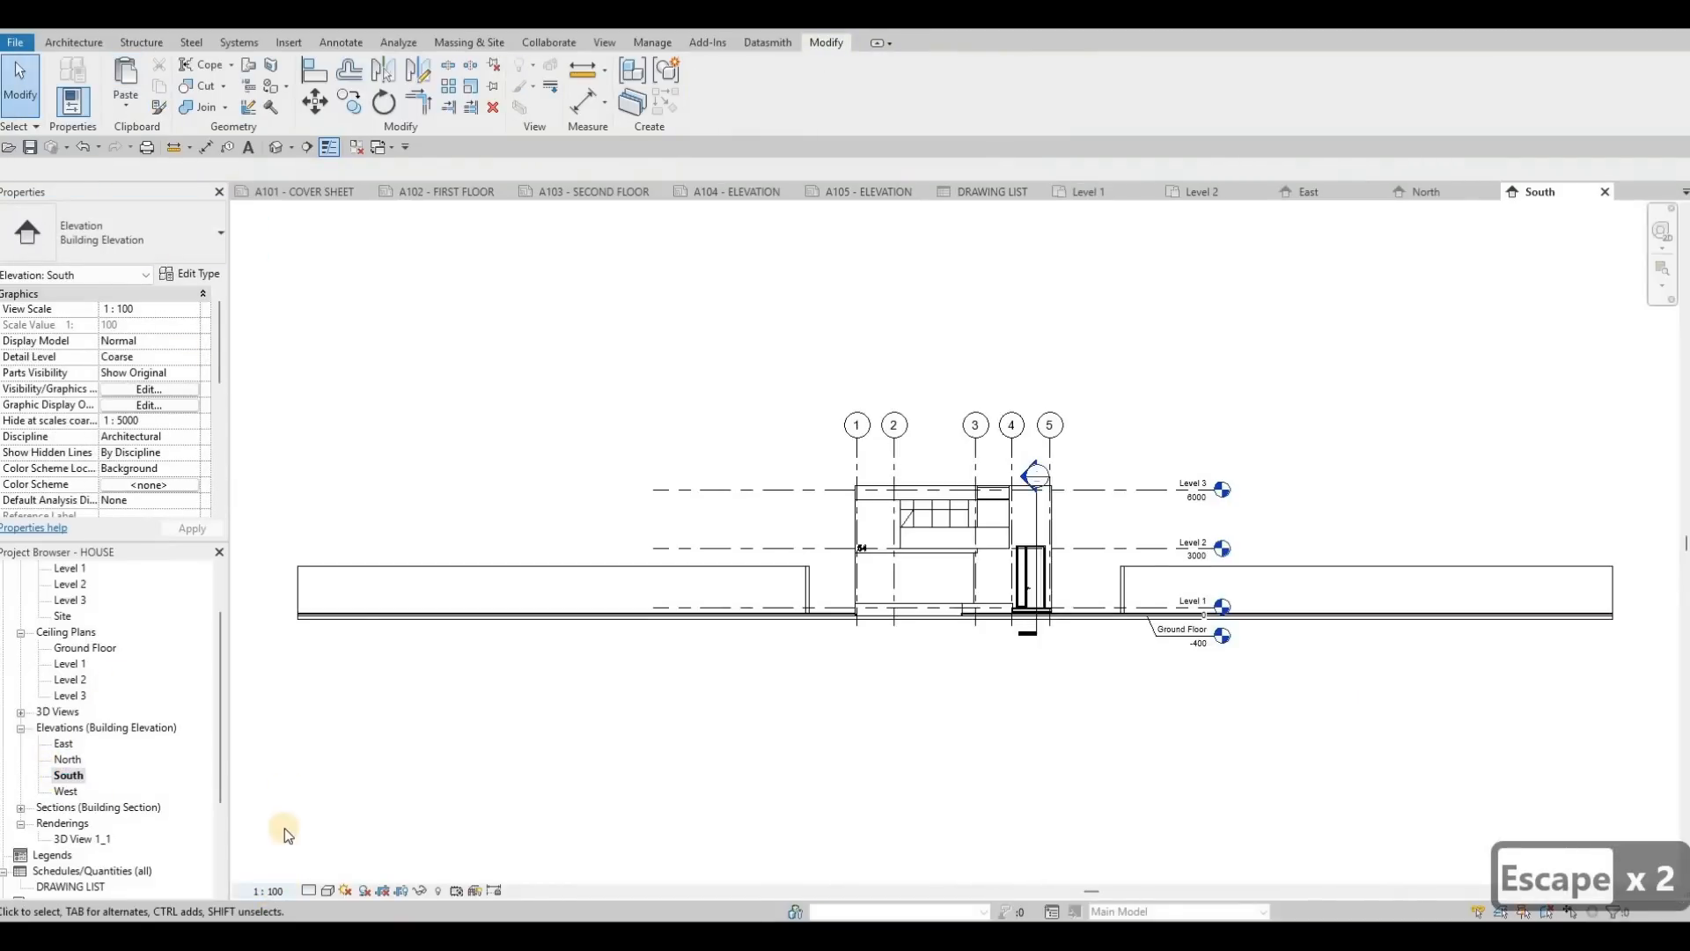
pyautogui.click(293, 749)
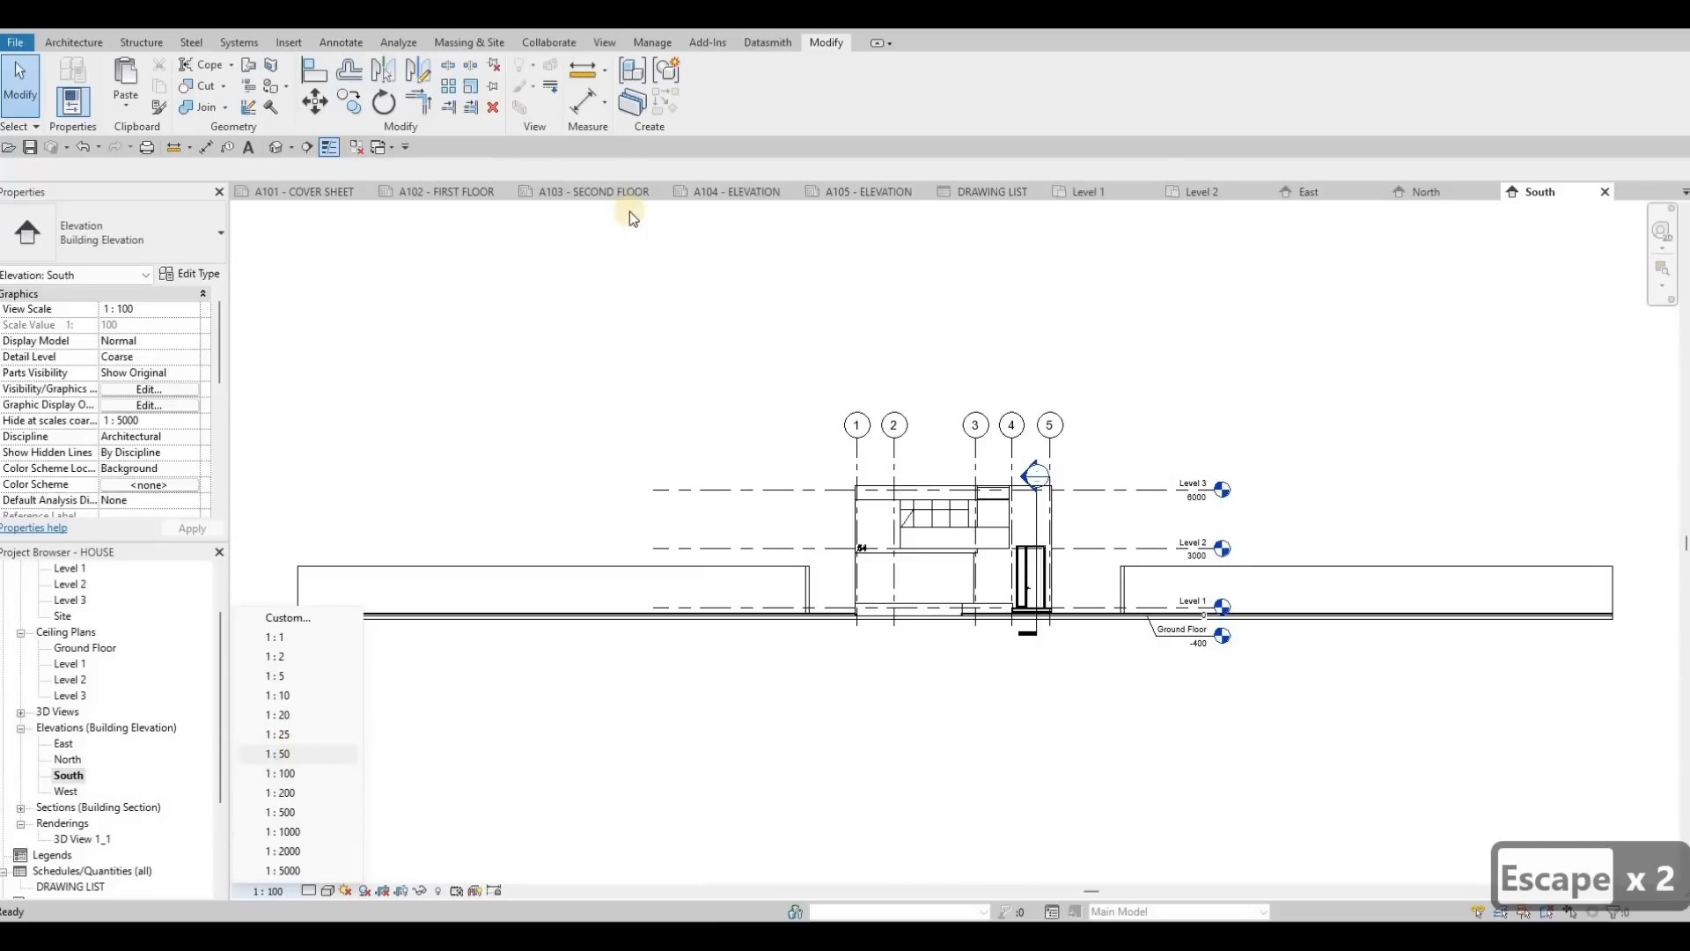
pyautogui.press('Escape')
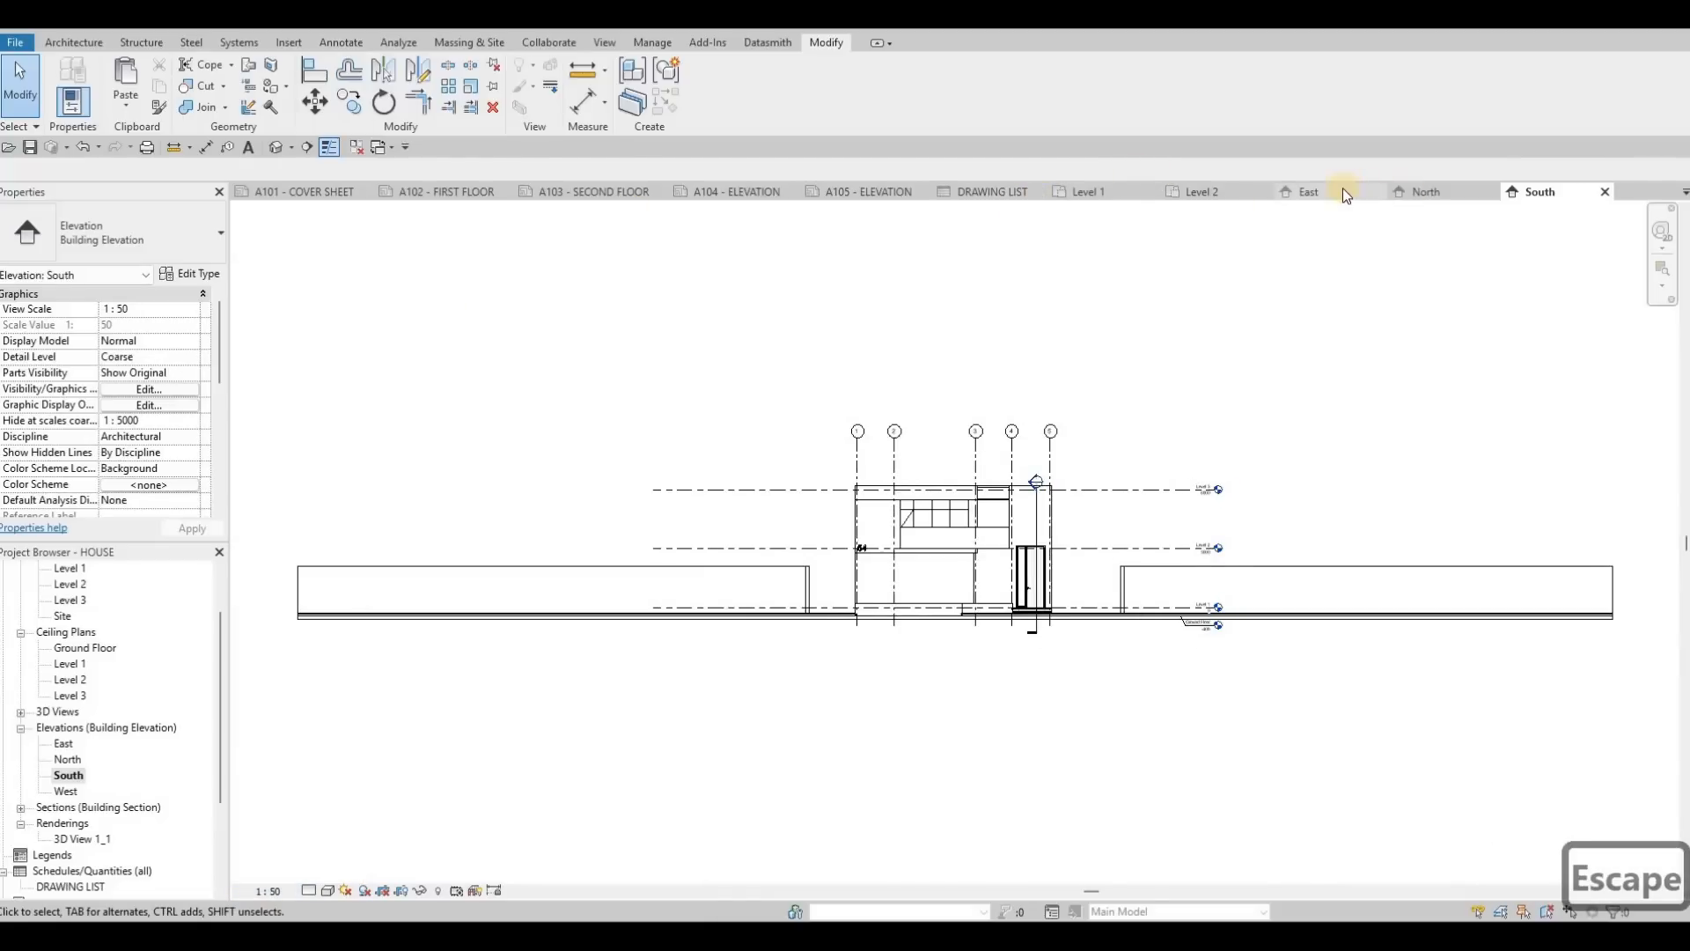
# Set the North elevation's background to Gradient in its graphic display options.
pyautogui.click(1424, 191)
pyautogui.scroll(-3, 742, 666)
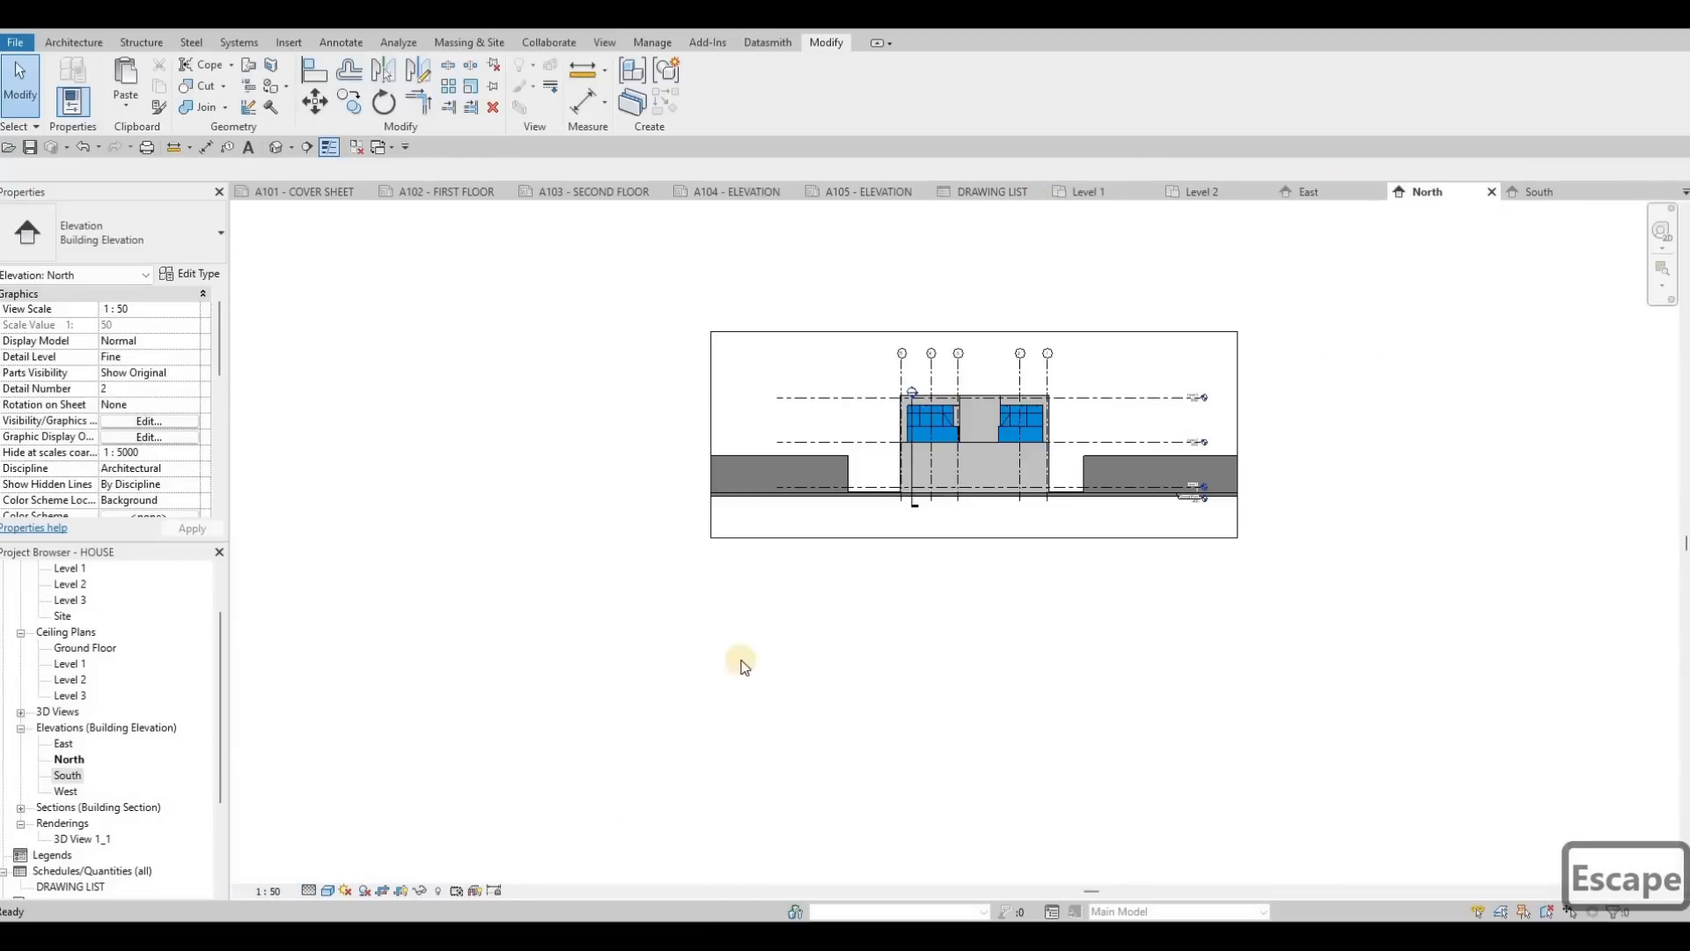
pyautogui.click(333, 890)
pyautogui.press('Escape')
pyautogui.click(324, 890)
pyautogui.click(370, 758)
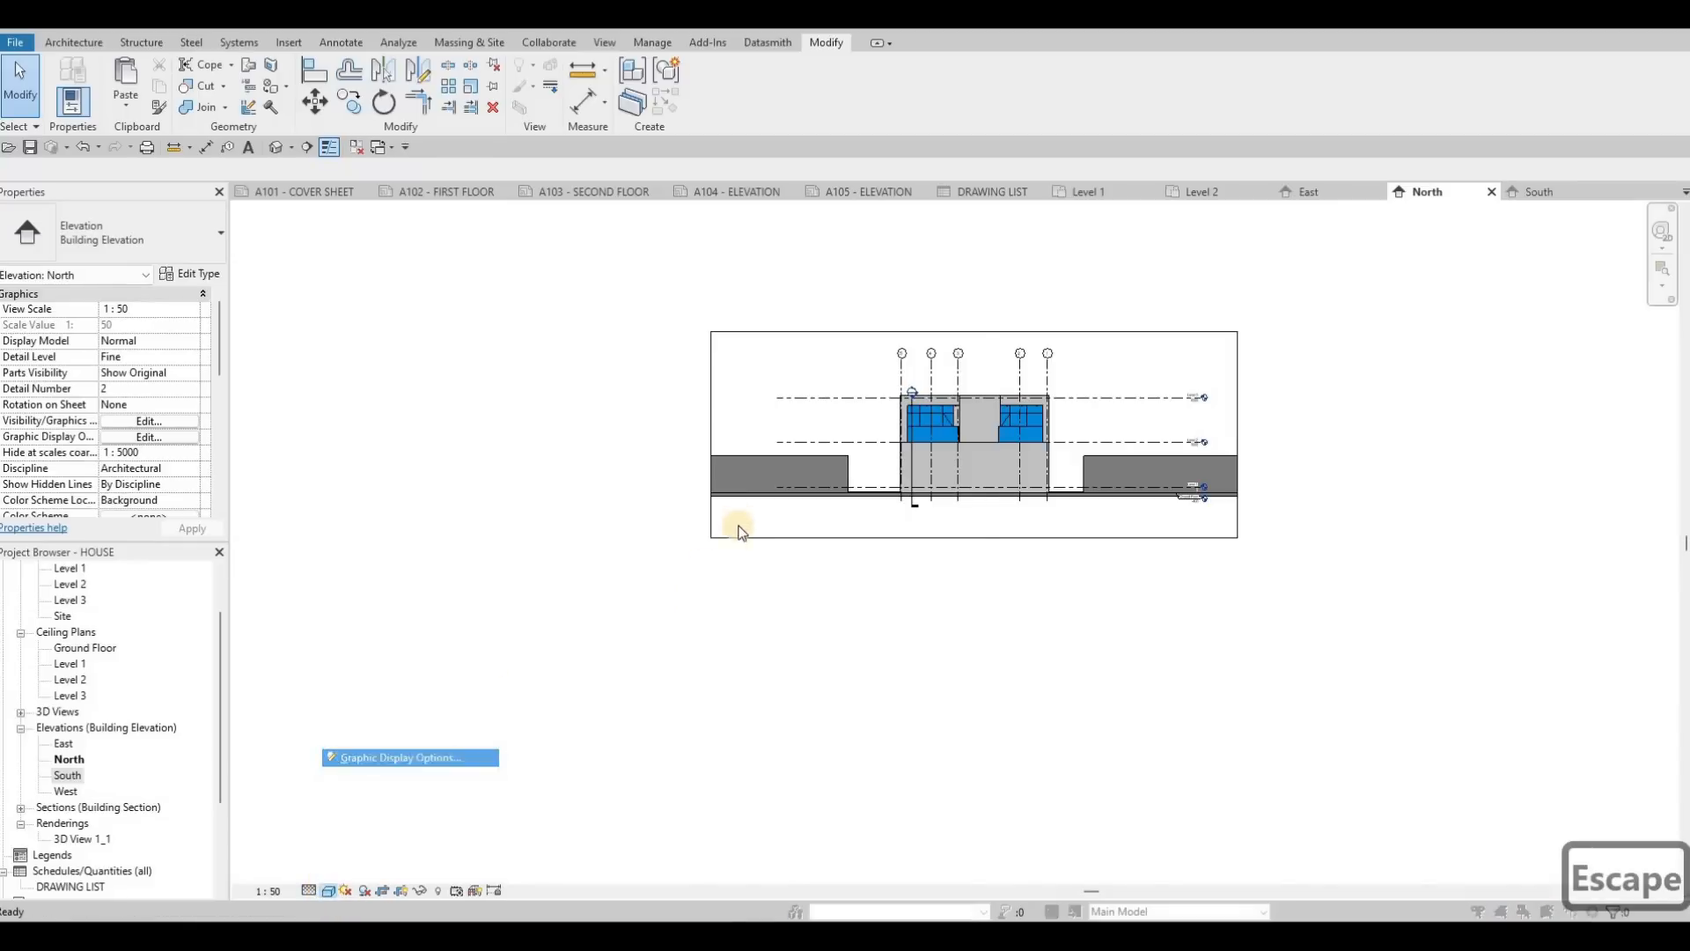
pyautogui.click(803, 556)
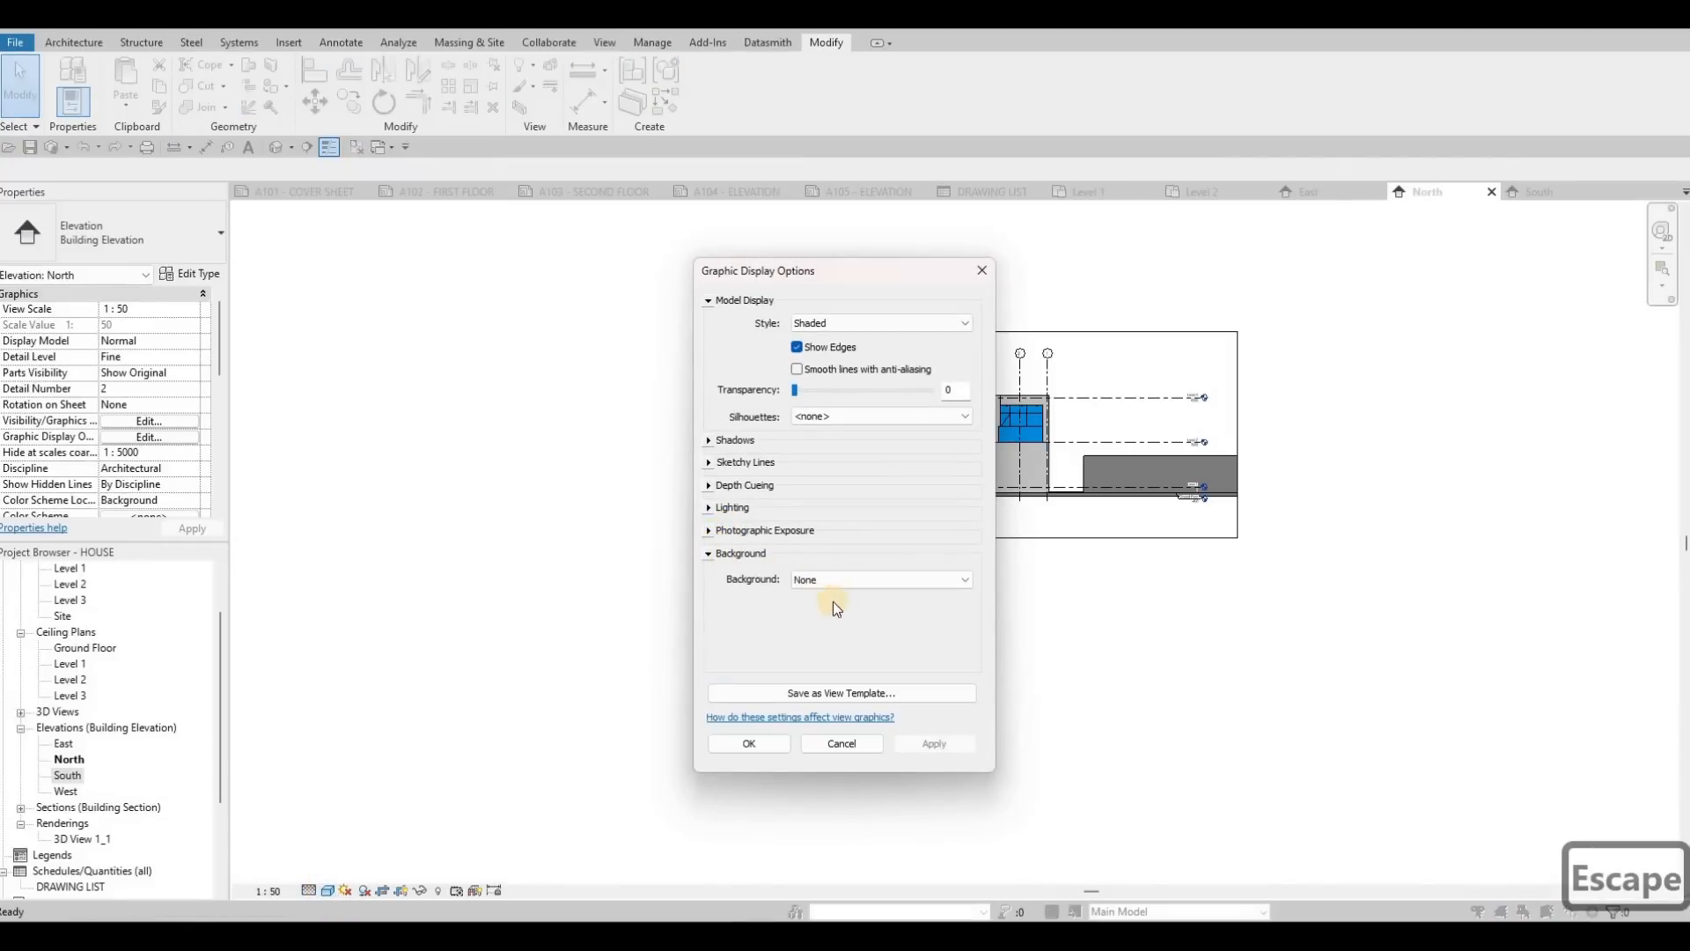
pyautogui.click(837, 577)
pyautogui.click(822, 607)
pyautogui.click(915, 744)
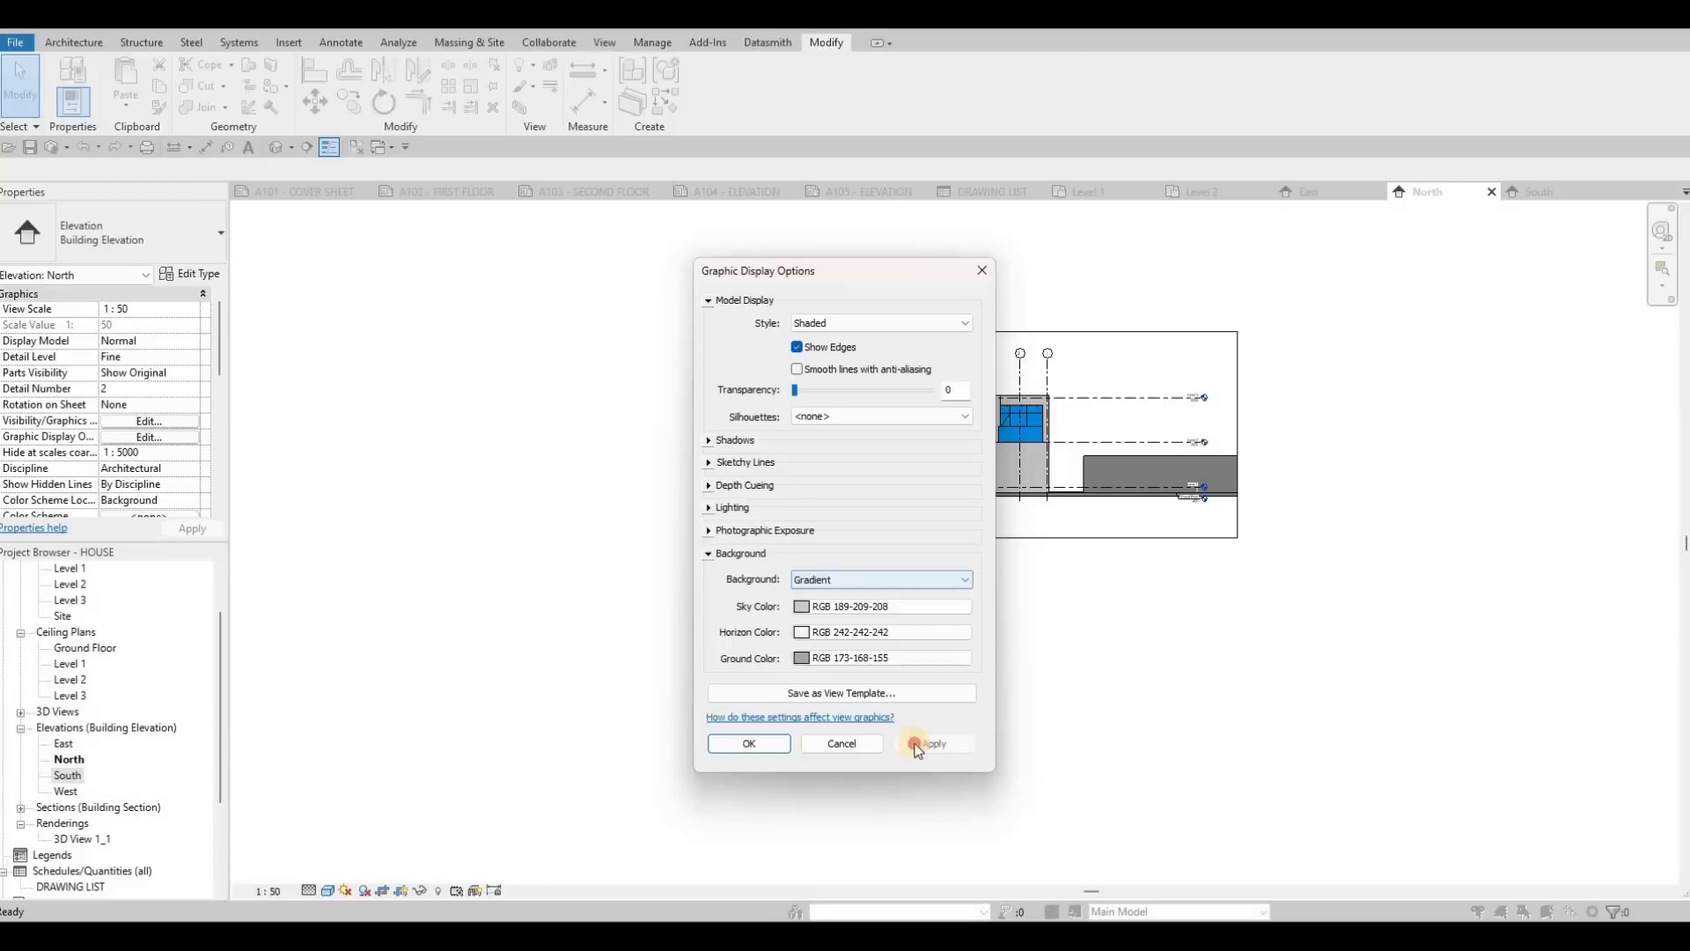
pyautogui.click(750, 743)
pyautogui.press('Escape')
pyautogui.press('Escape')
pyautogui.press('Escape')
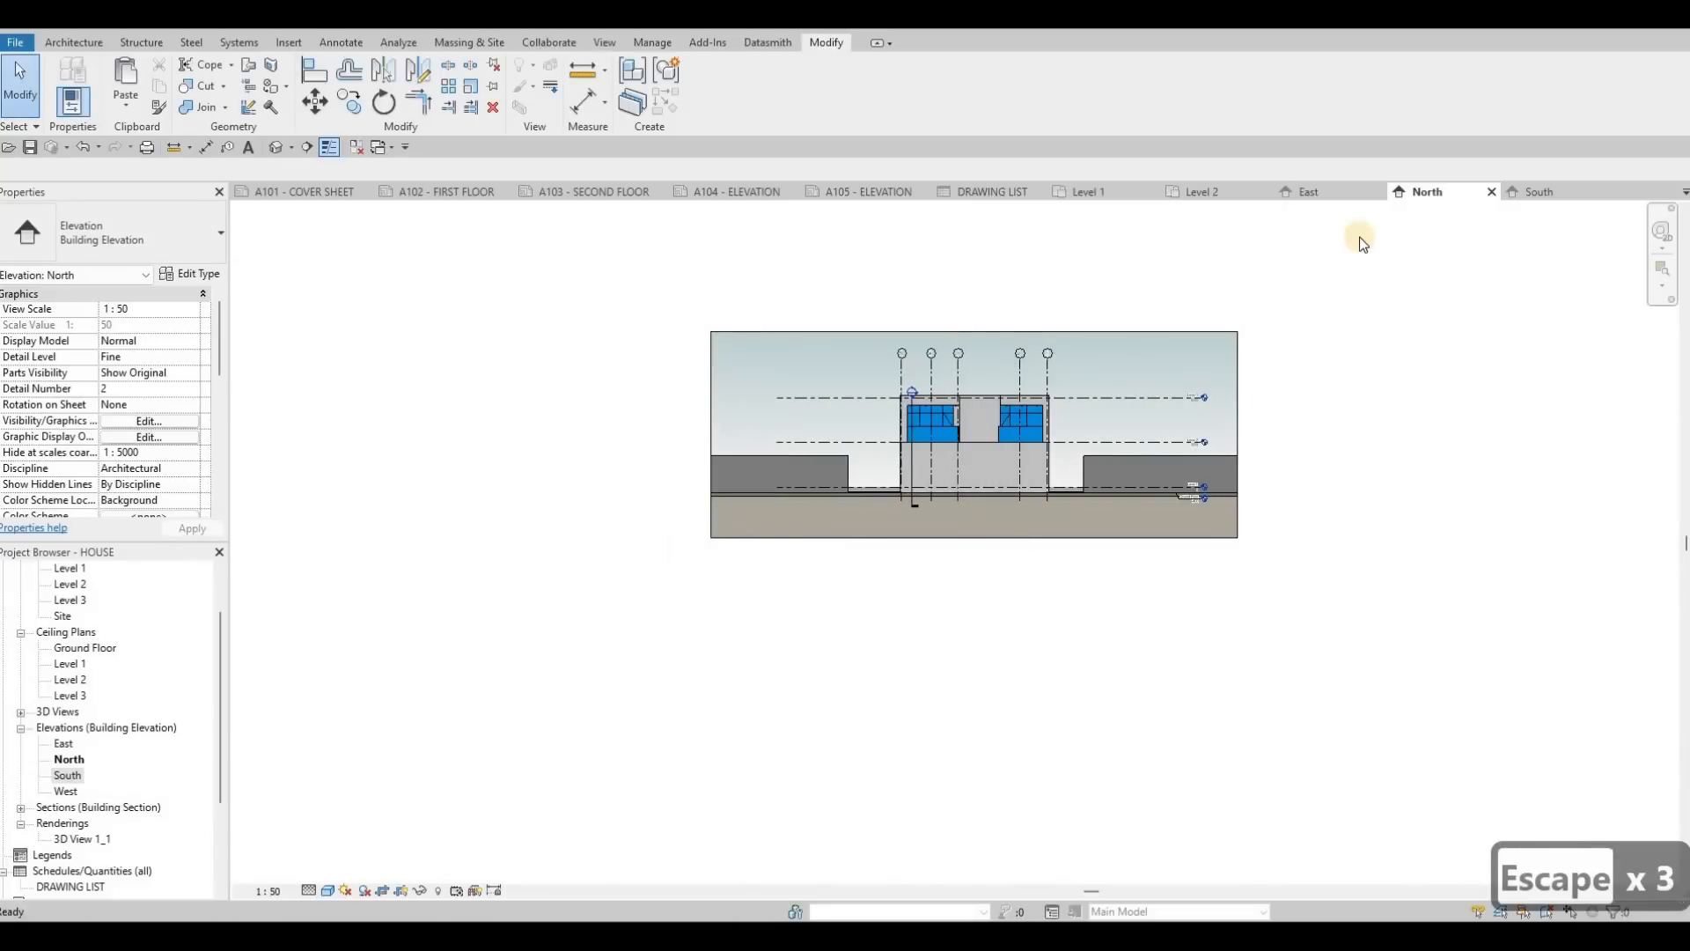
# Switch to the South elevation and set its detail level to Fine and its visual style to Consistent Colors.
pyautogui.click(1551, 195)
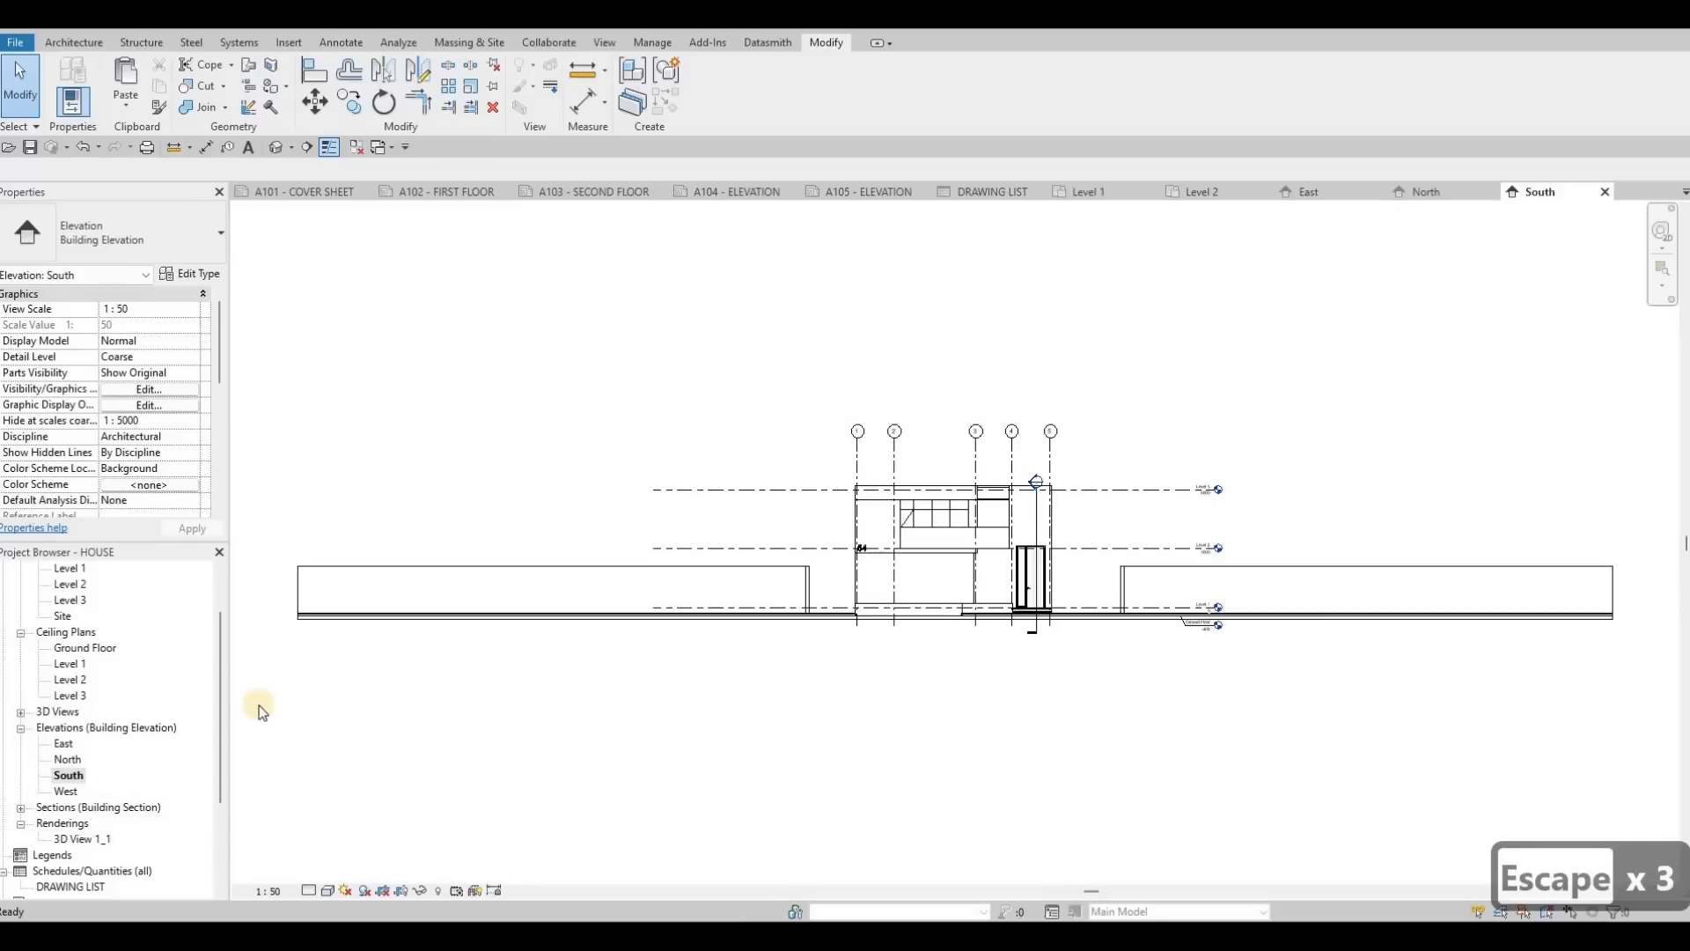
pyautogui.click(317, 890)
pyautogui.click(335, 871)
pyautogui.click(328, 890)
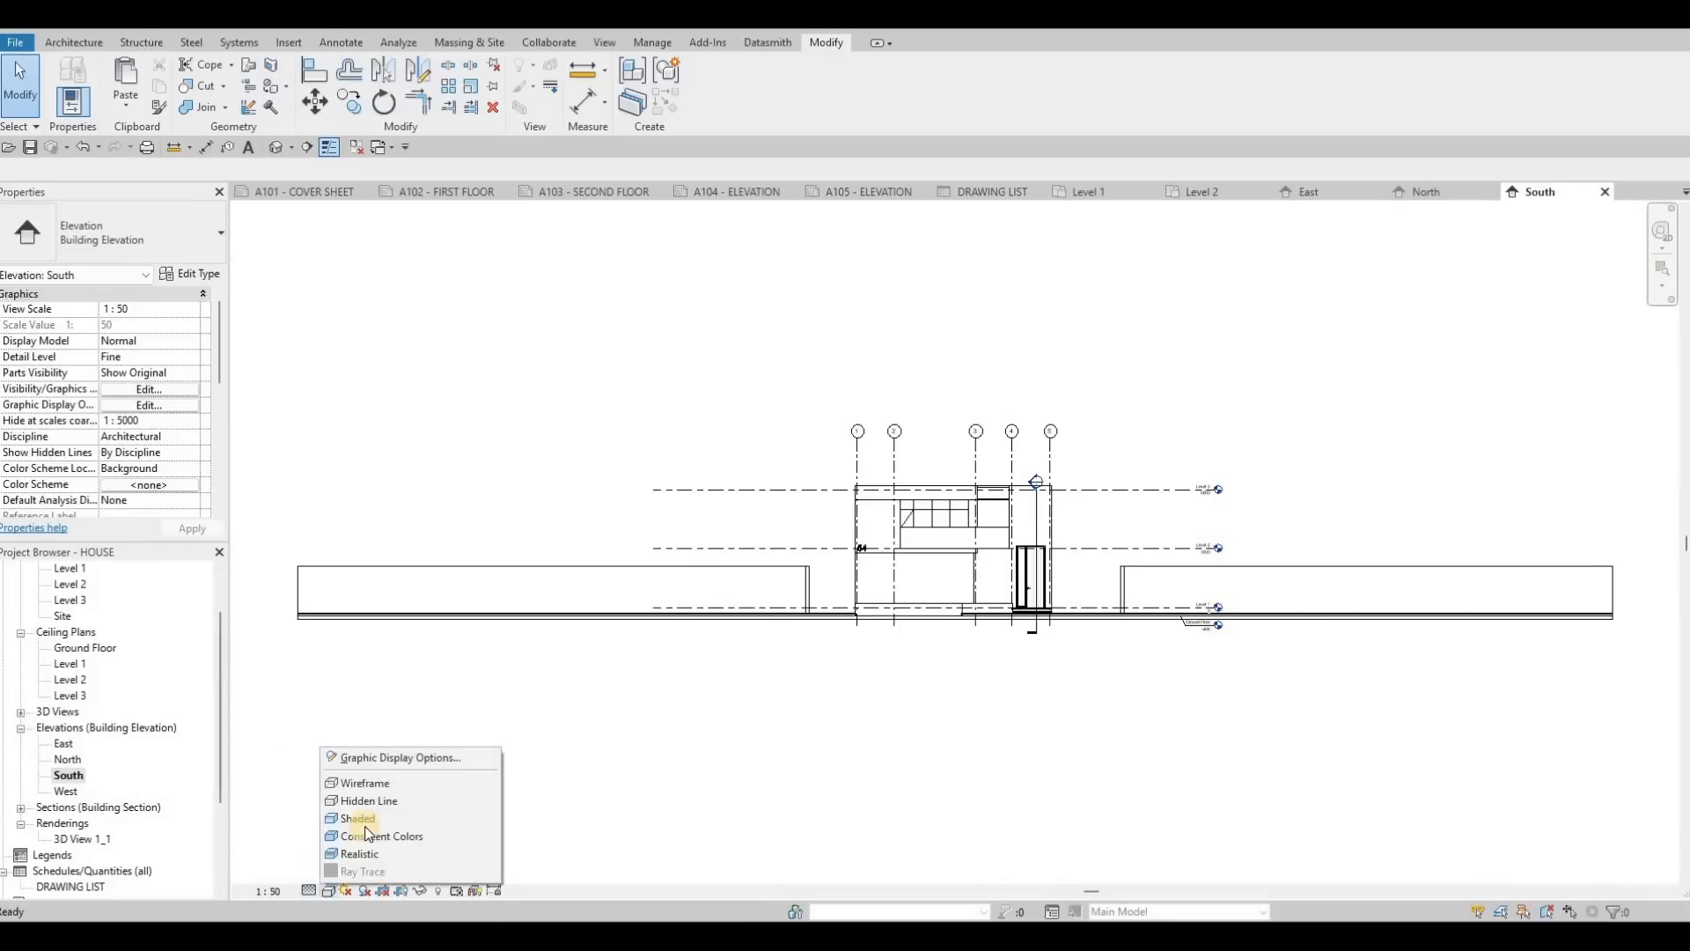
pyautogui.click(357, 817)
# Give the South elevation a Gradient background in its graphic display options.
pyautogui.click(328, 890)
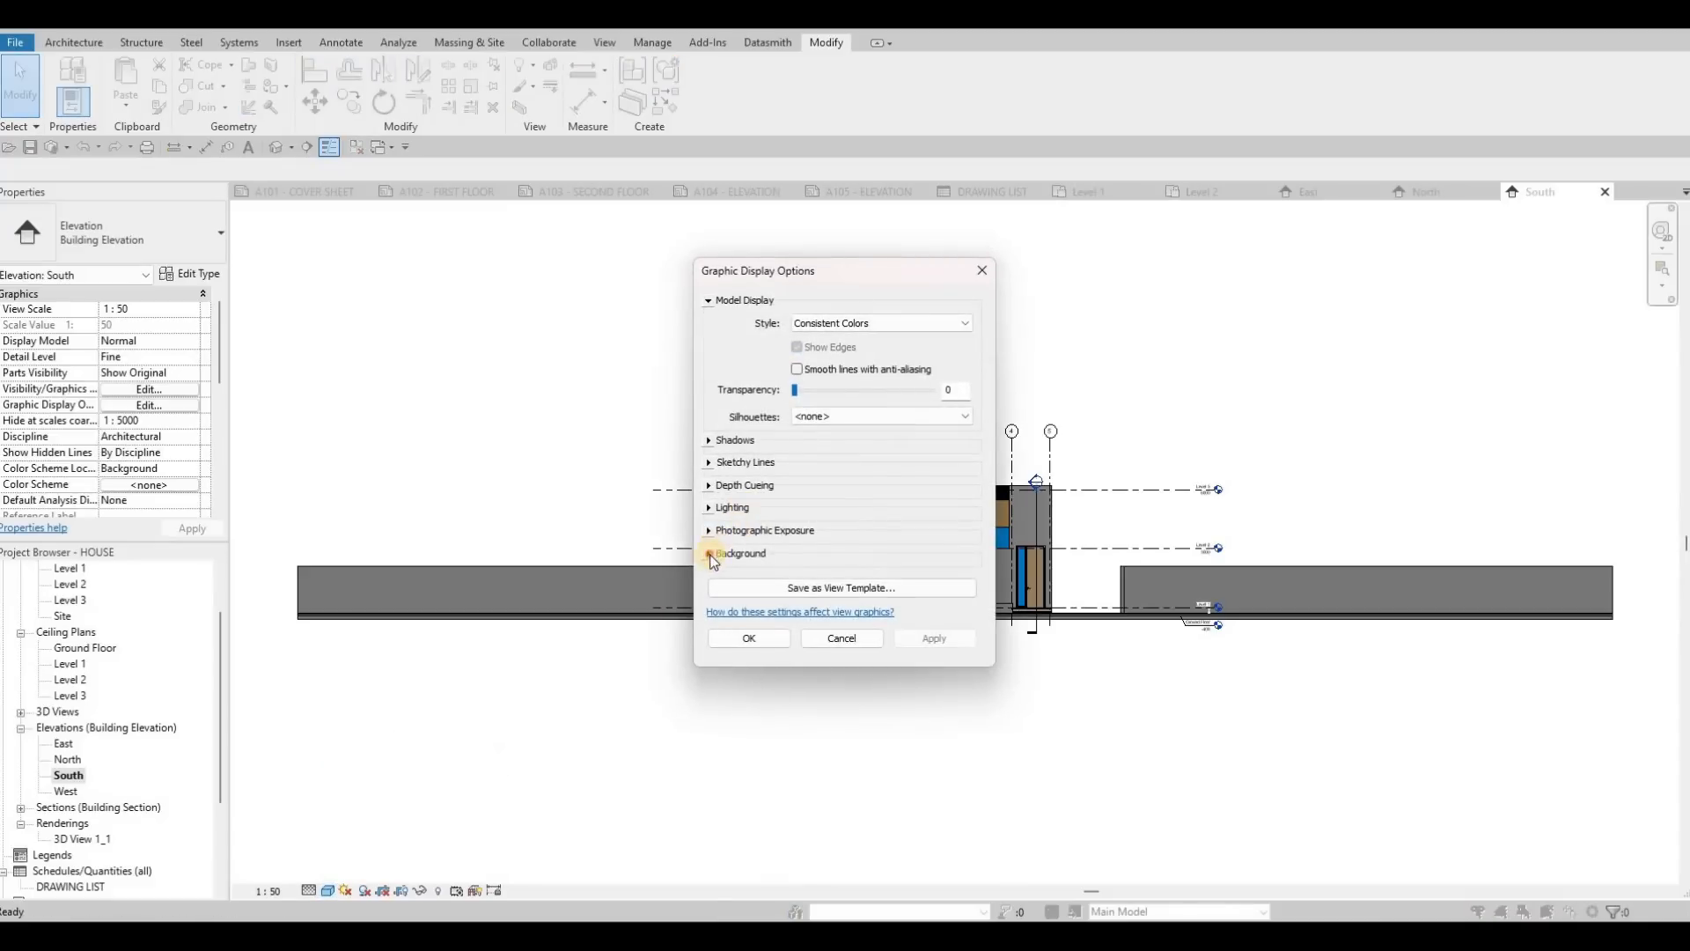
pyautogui.click(740, 553)
pyautogui.click(845, 579)
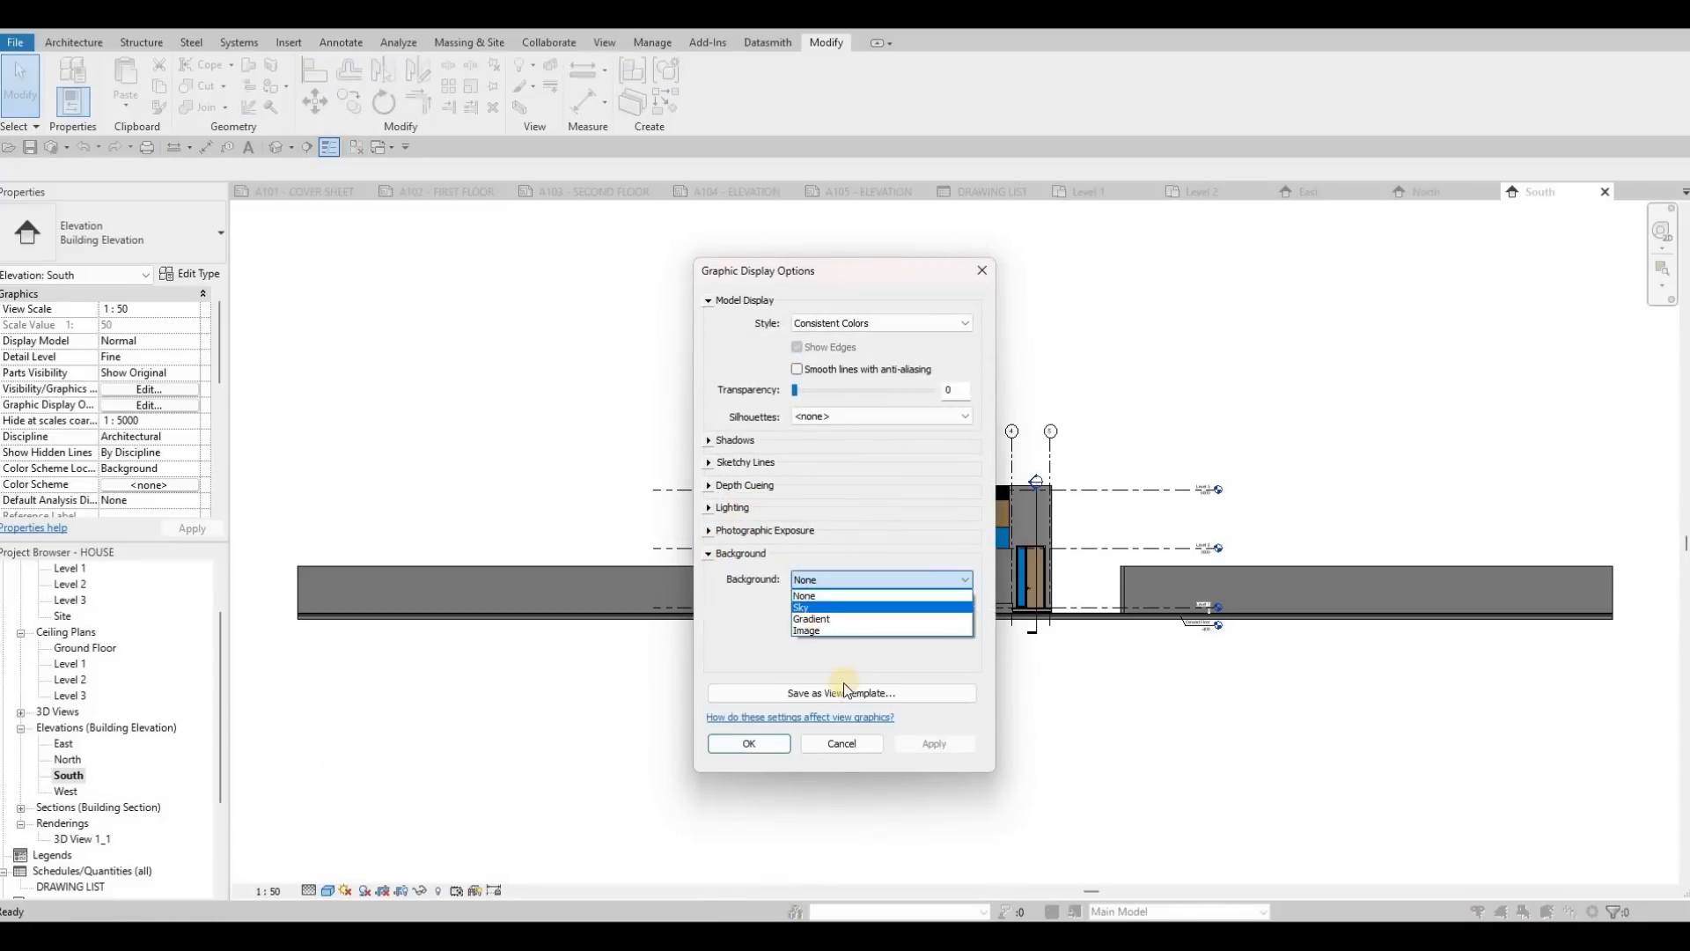
pyautogui.click(827, 614)
pyautogui.click(845, 751)
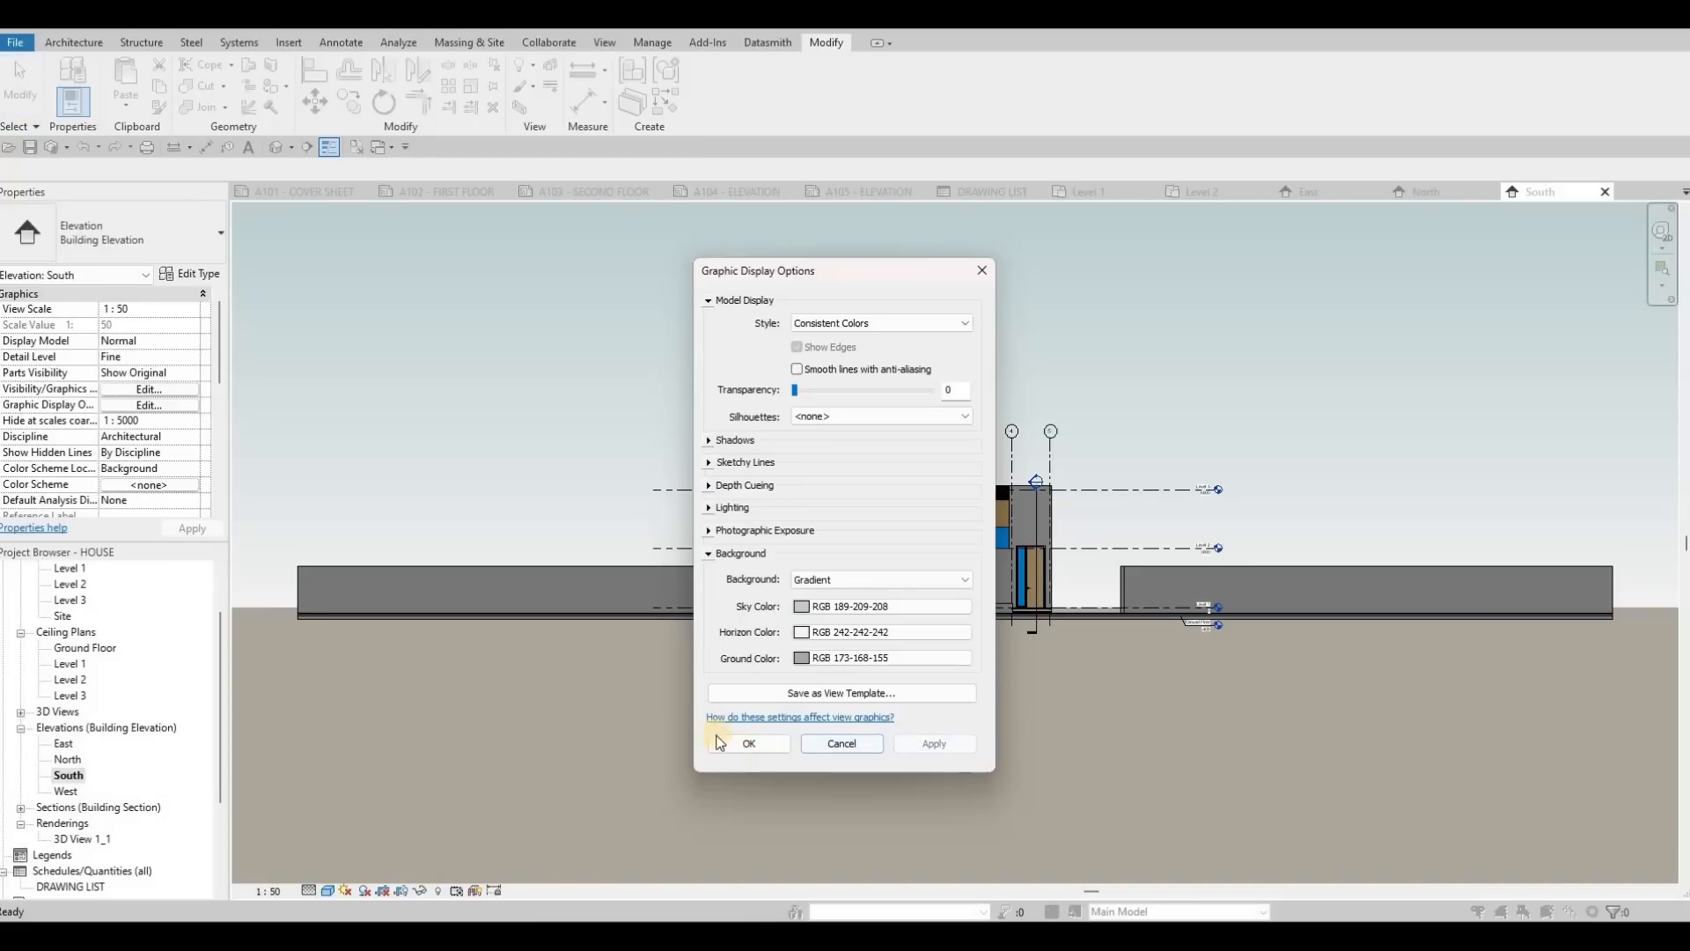
pyautogui.click(743, 744)
# Turn on Crop View, Crop Region Visible and Annotation Crop for the South elevation.
pyautogui.scroll(-3, 112, 455)
pyautogui.scroll(-3, 110, 414)
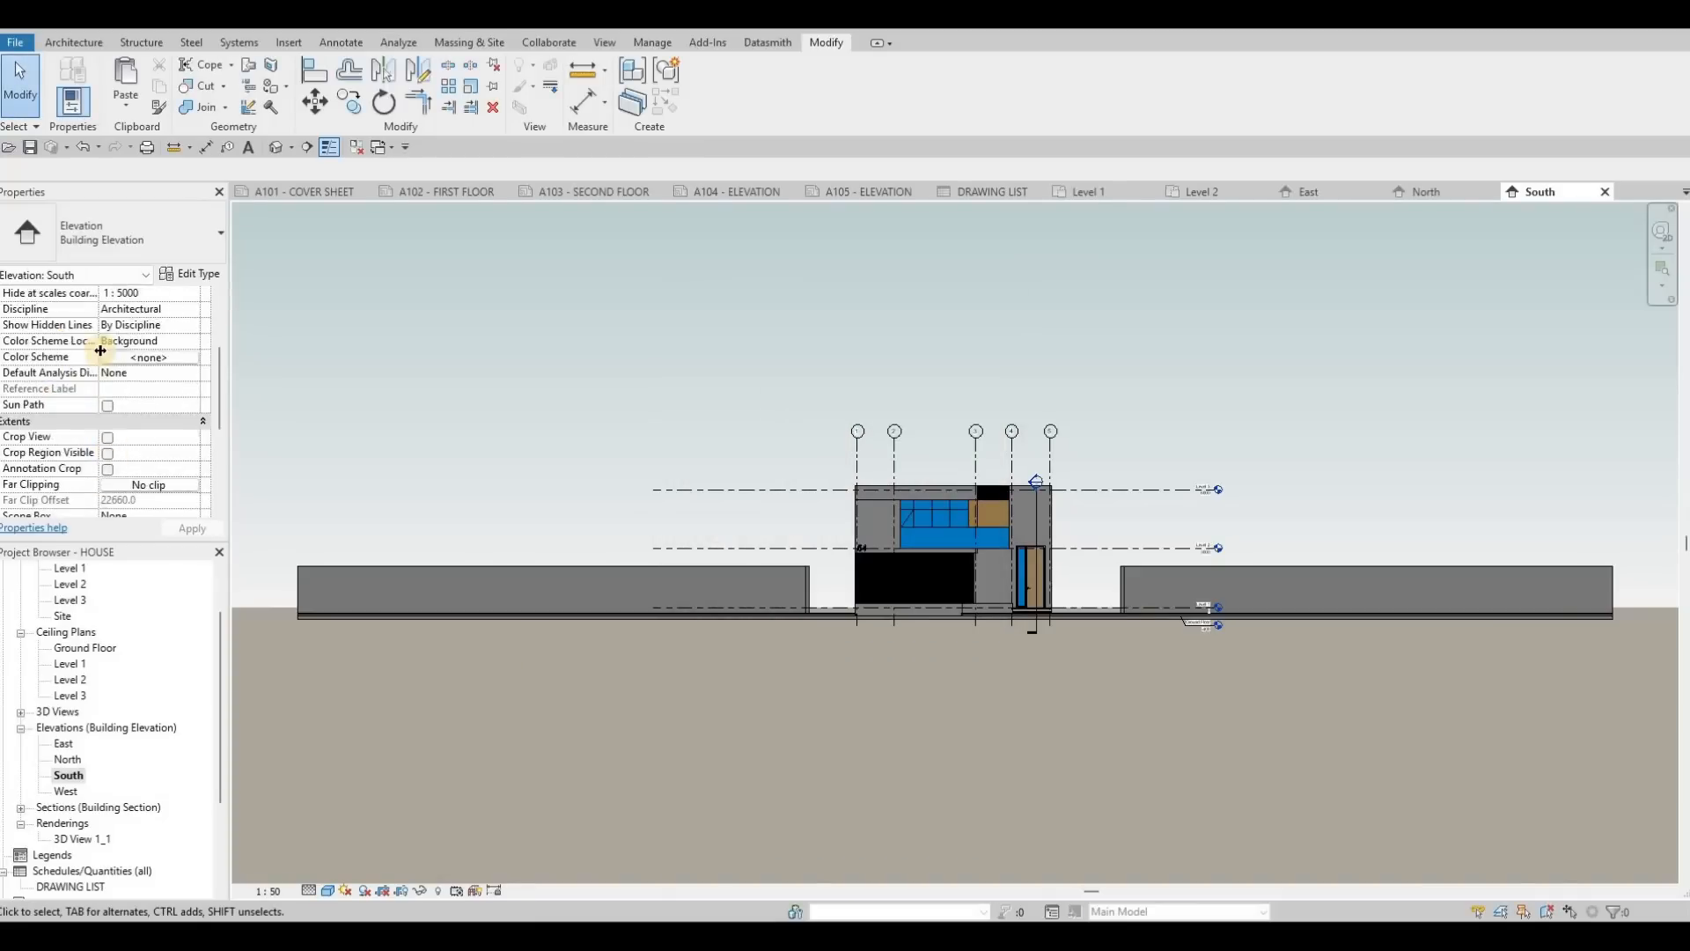
pyautogui.click(107, 373)
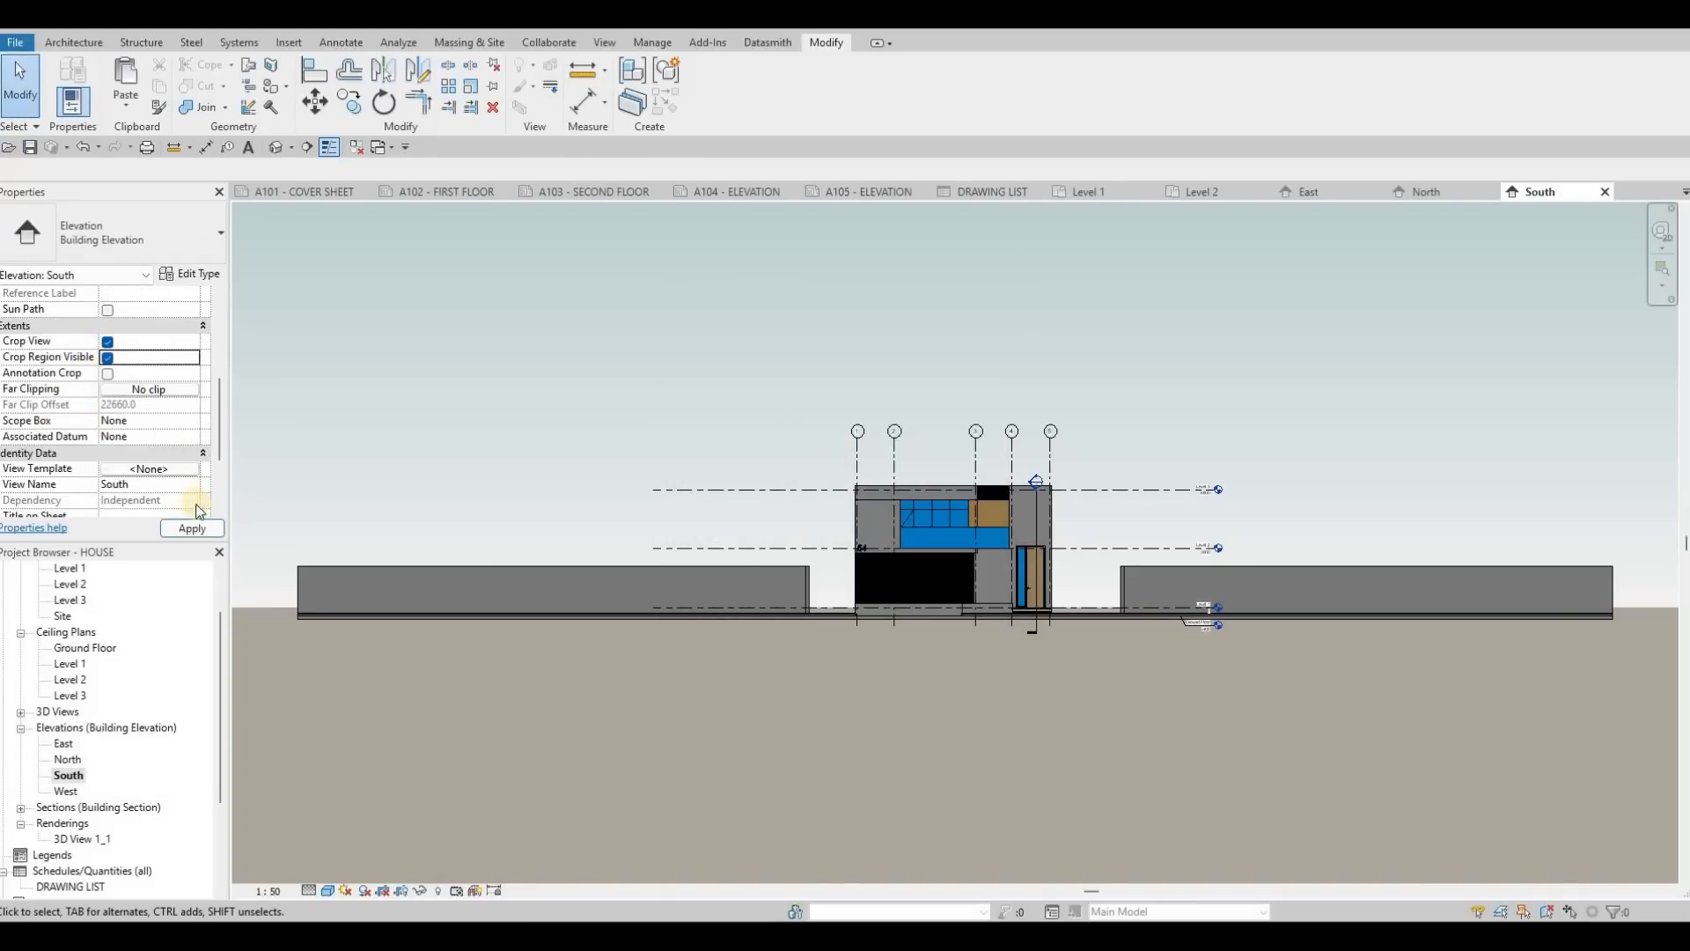
pyautogui.scroll(-3, 491, 474)
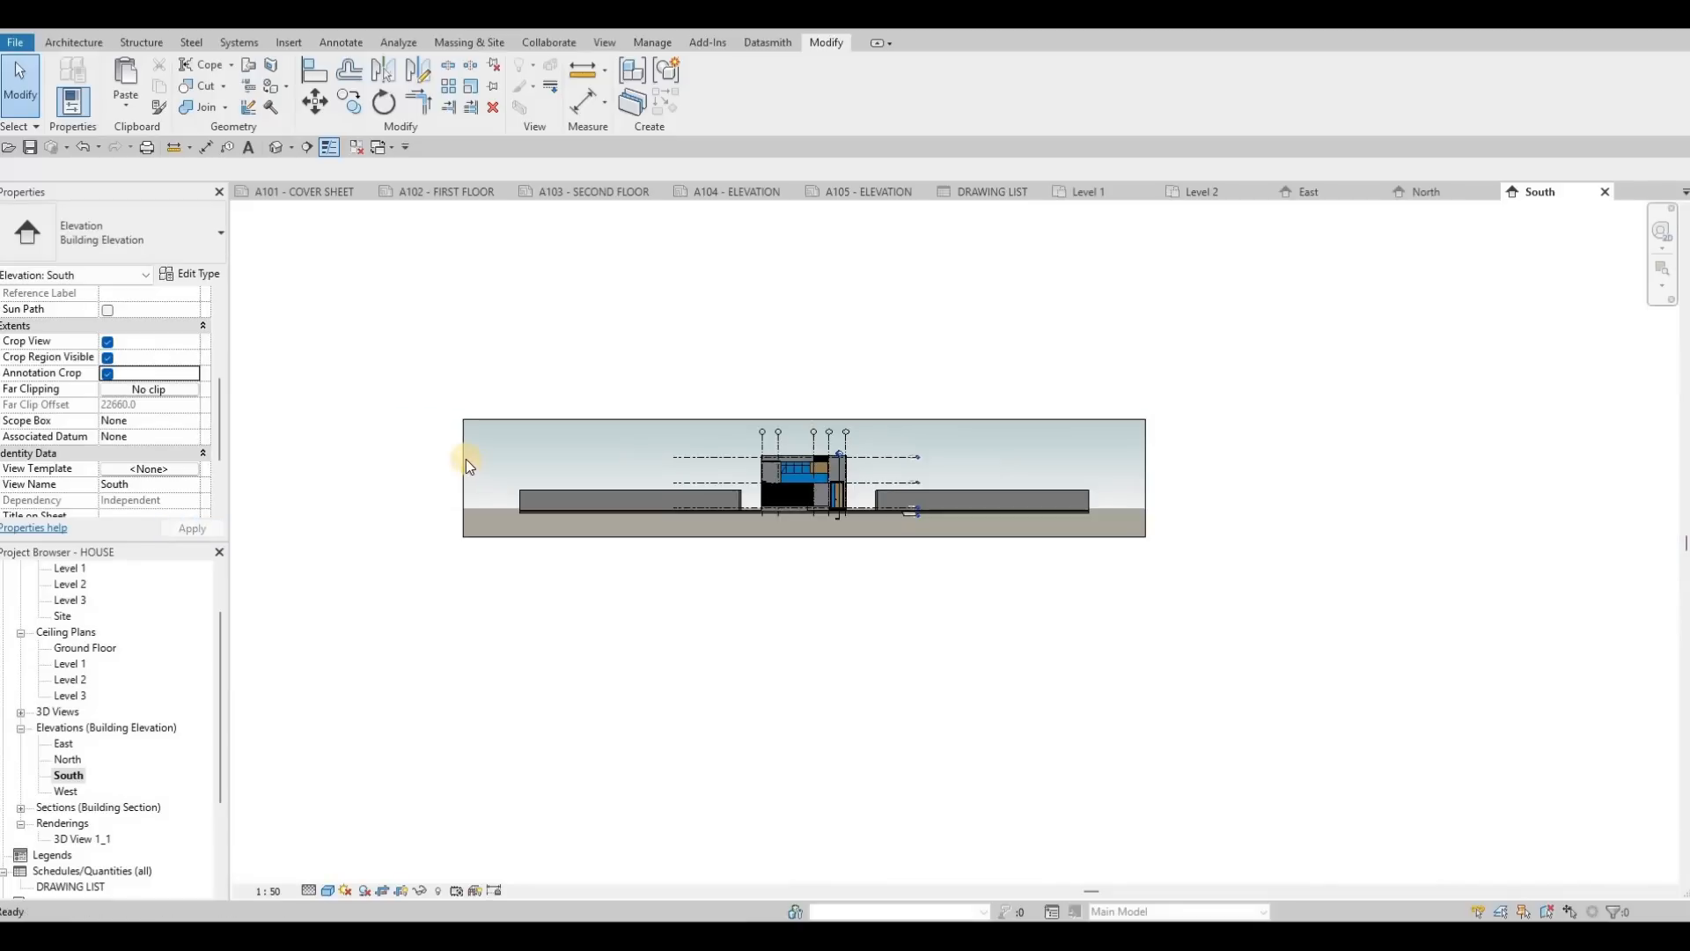
# Narrow the South elevation's crop region from both sides so it closely frames the house and level heads.
pyautogui.press('Escape')
pyautogui.click(461, 478)
pyautogui.click(653, 478)
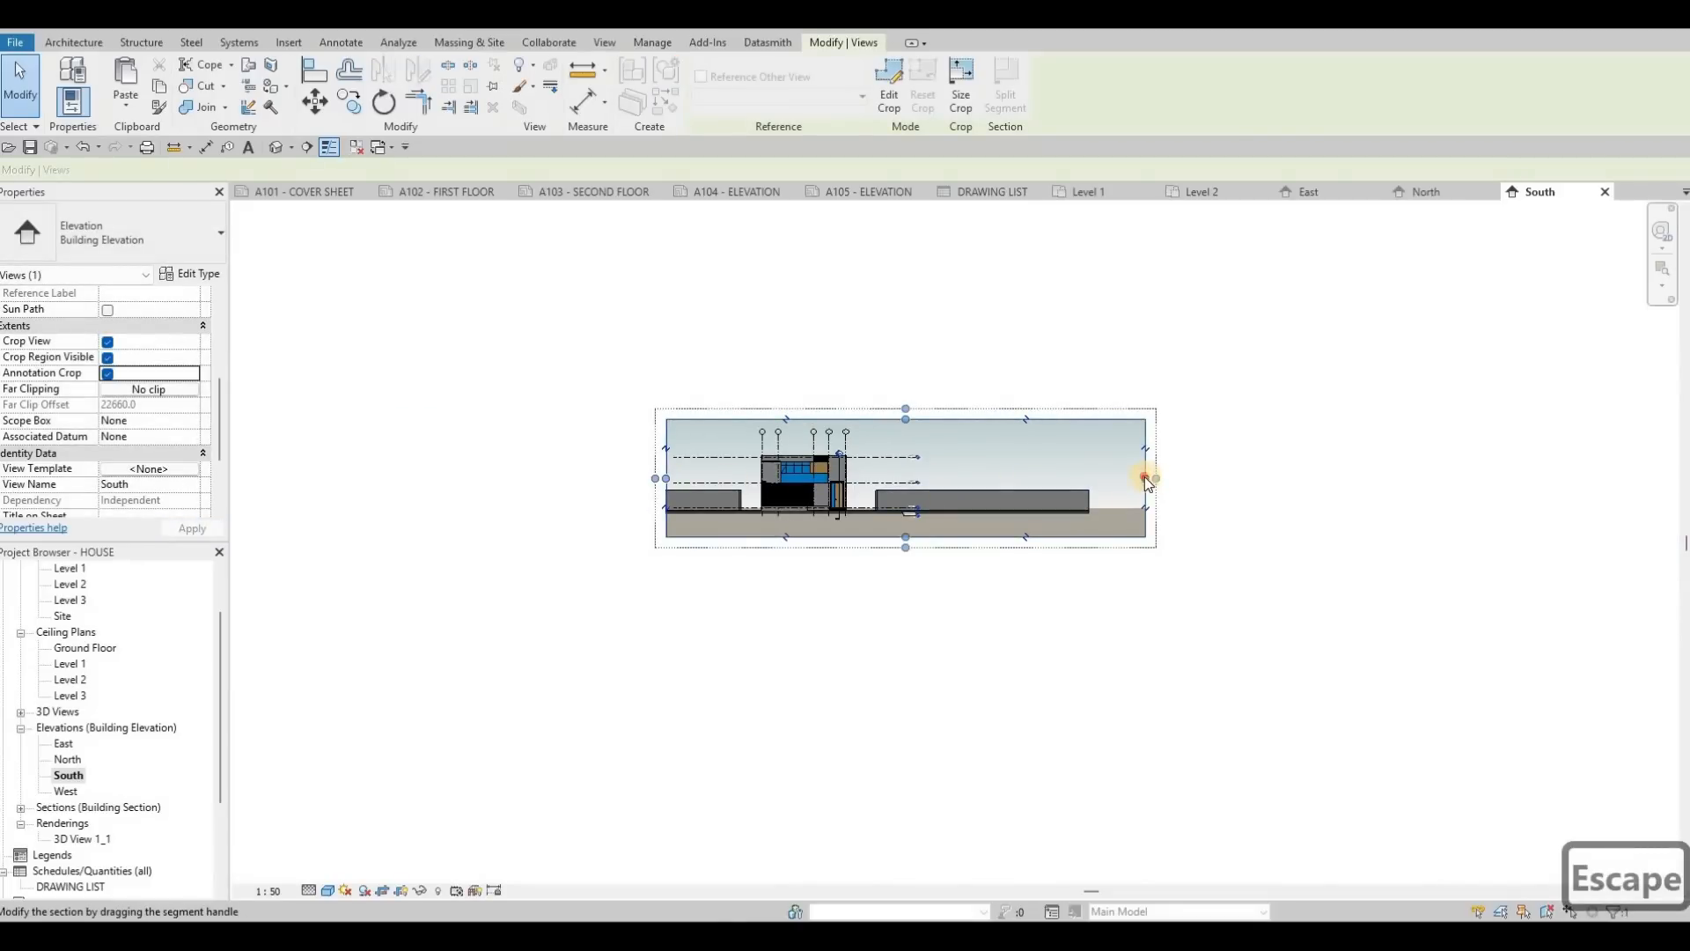
pyautogui.moveTo(1145, 478); pyautogui.dragTo(945, 475)
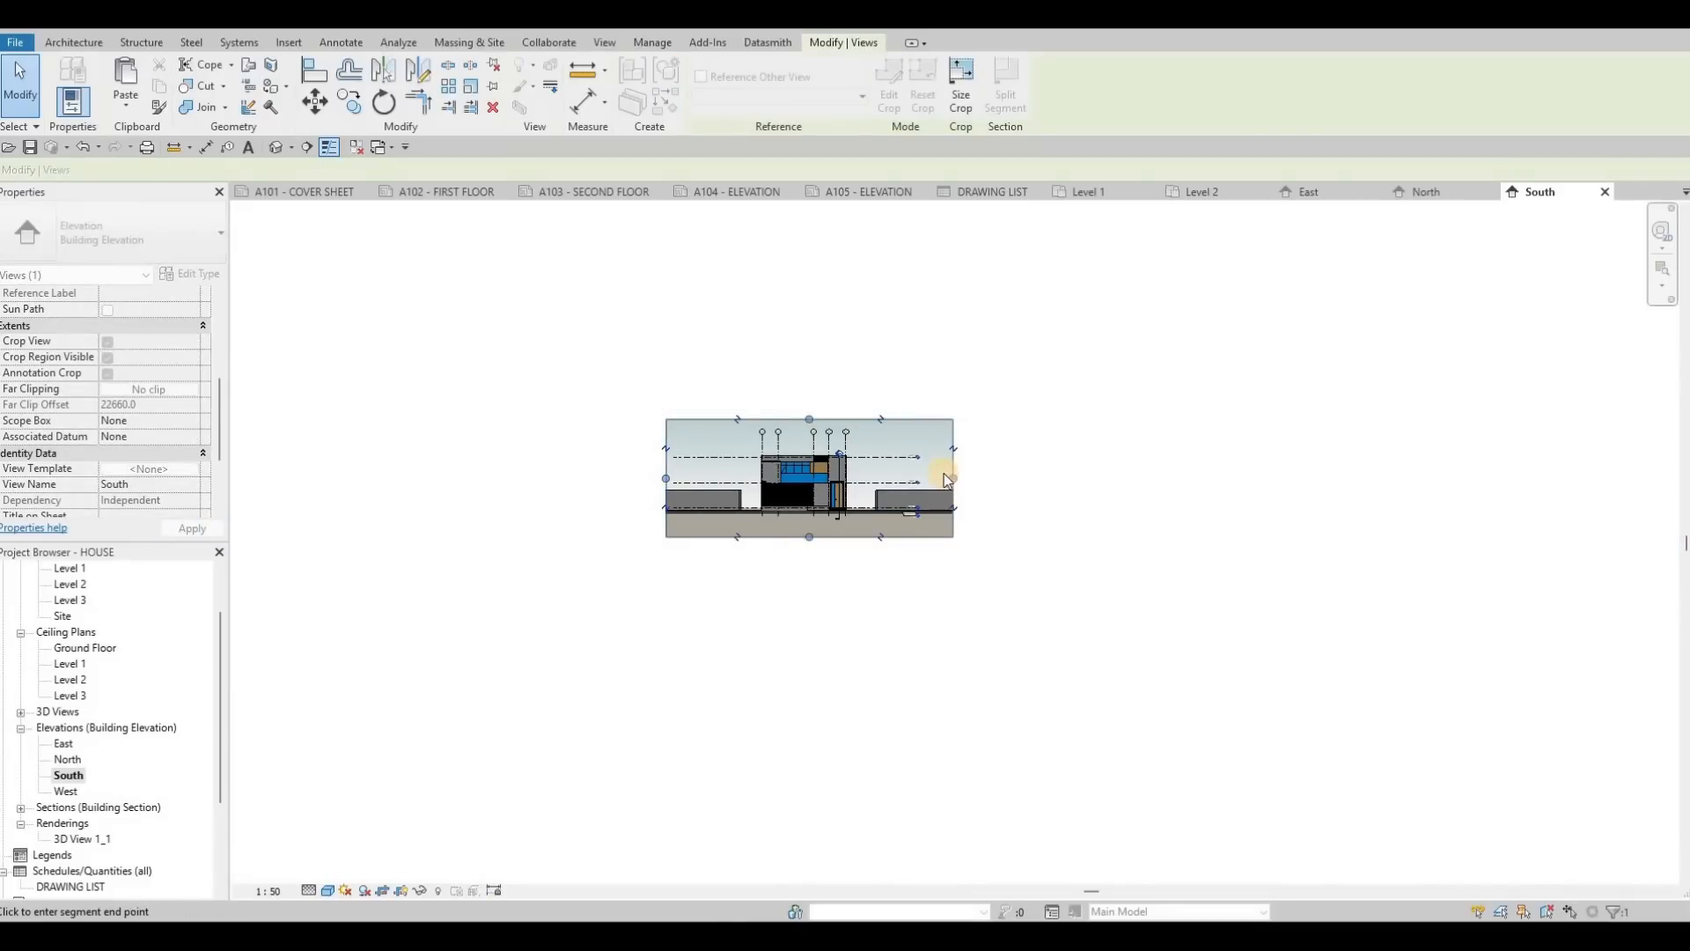
pyautogui.scroll(5, 867, 548)
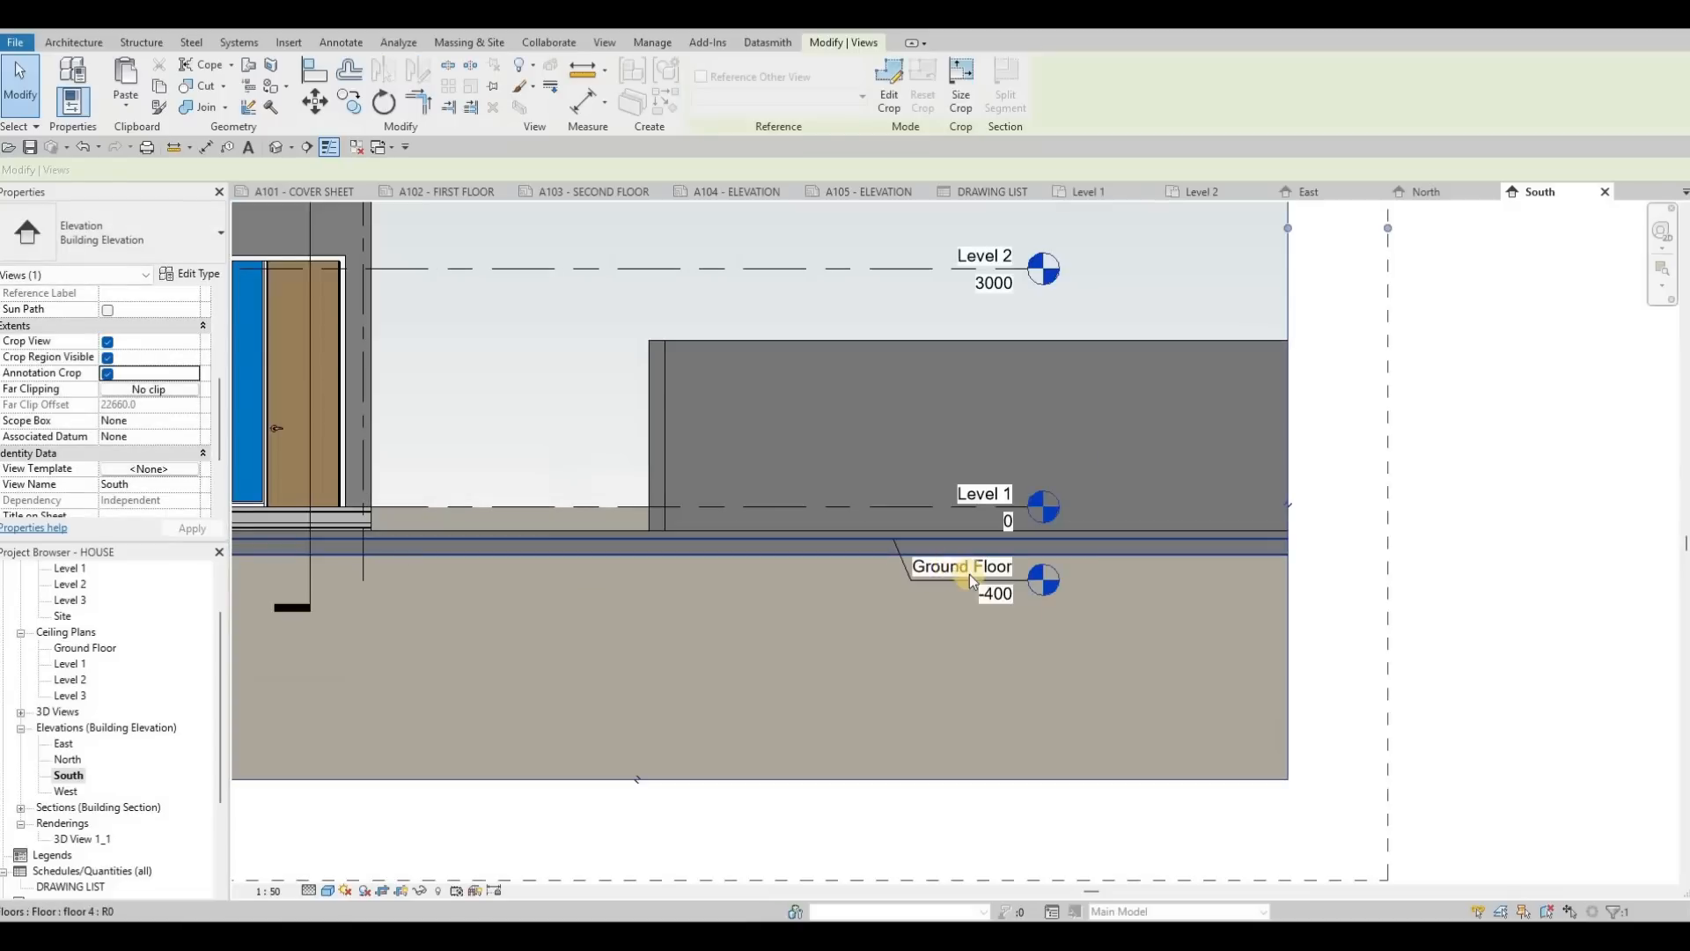
pyautogui.scroll(-5, 918, 570)
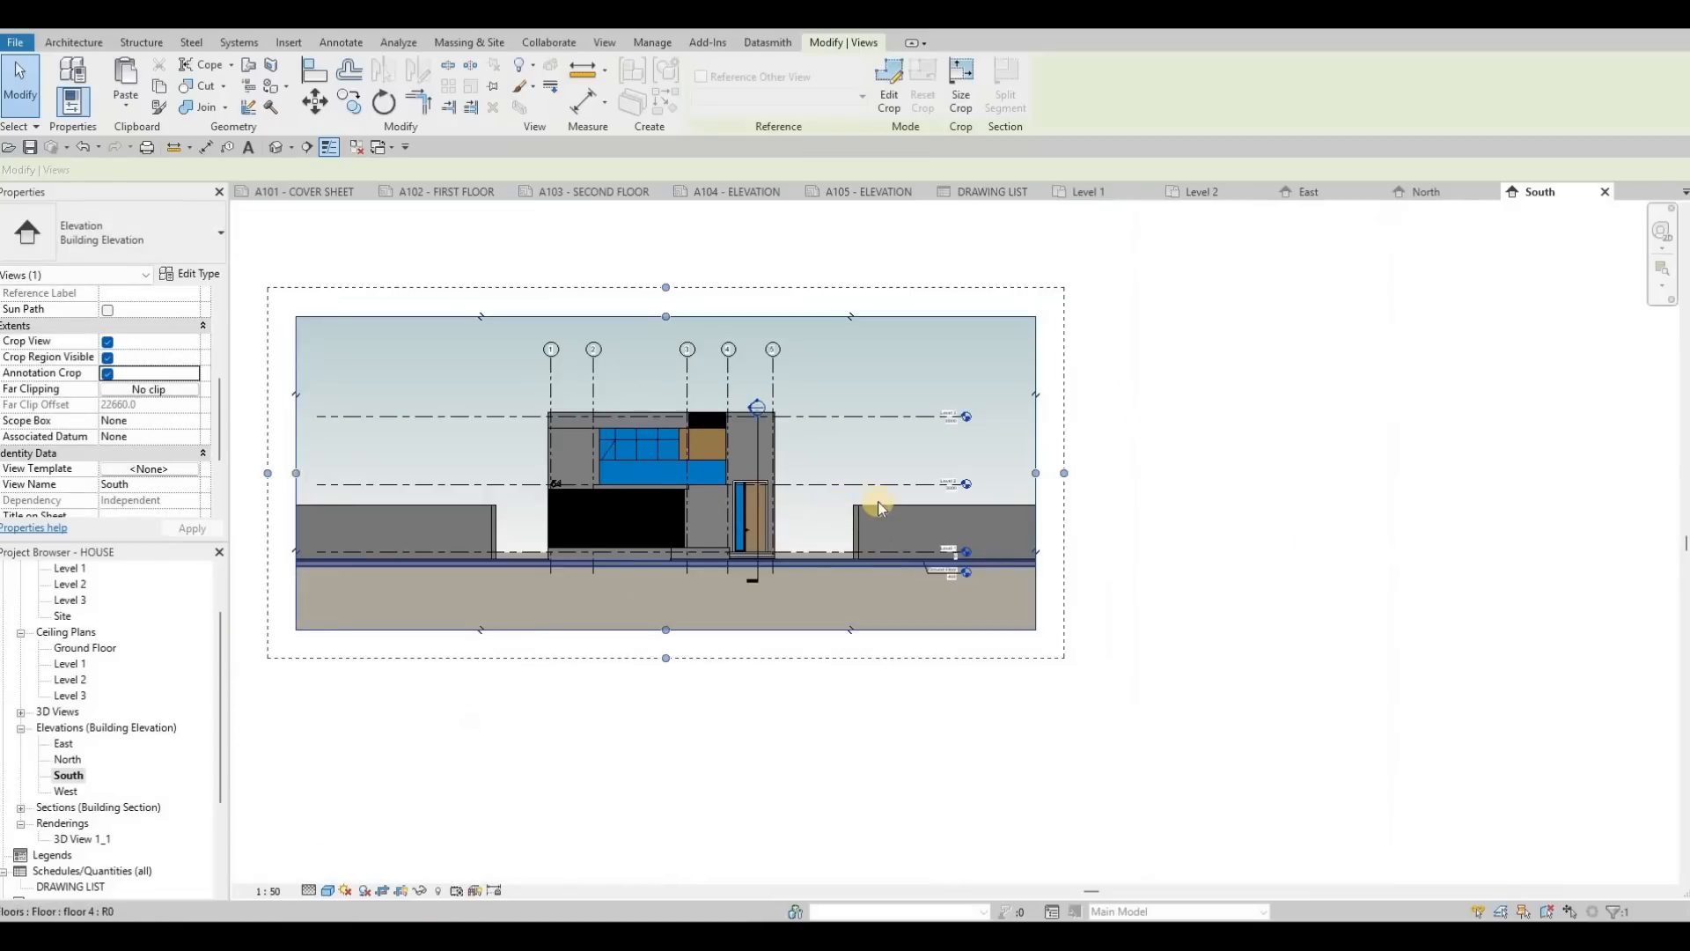
pyautogui.press('Escape')
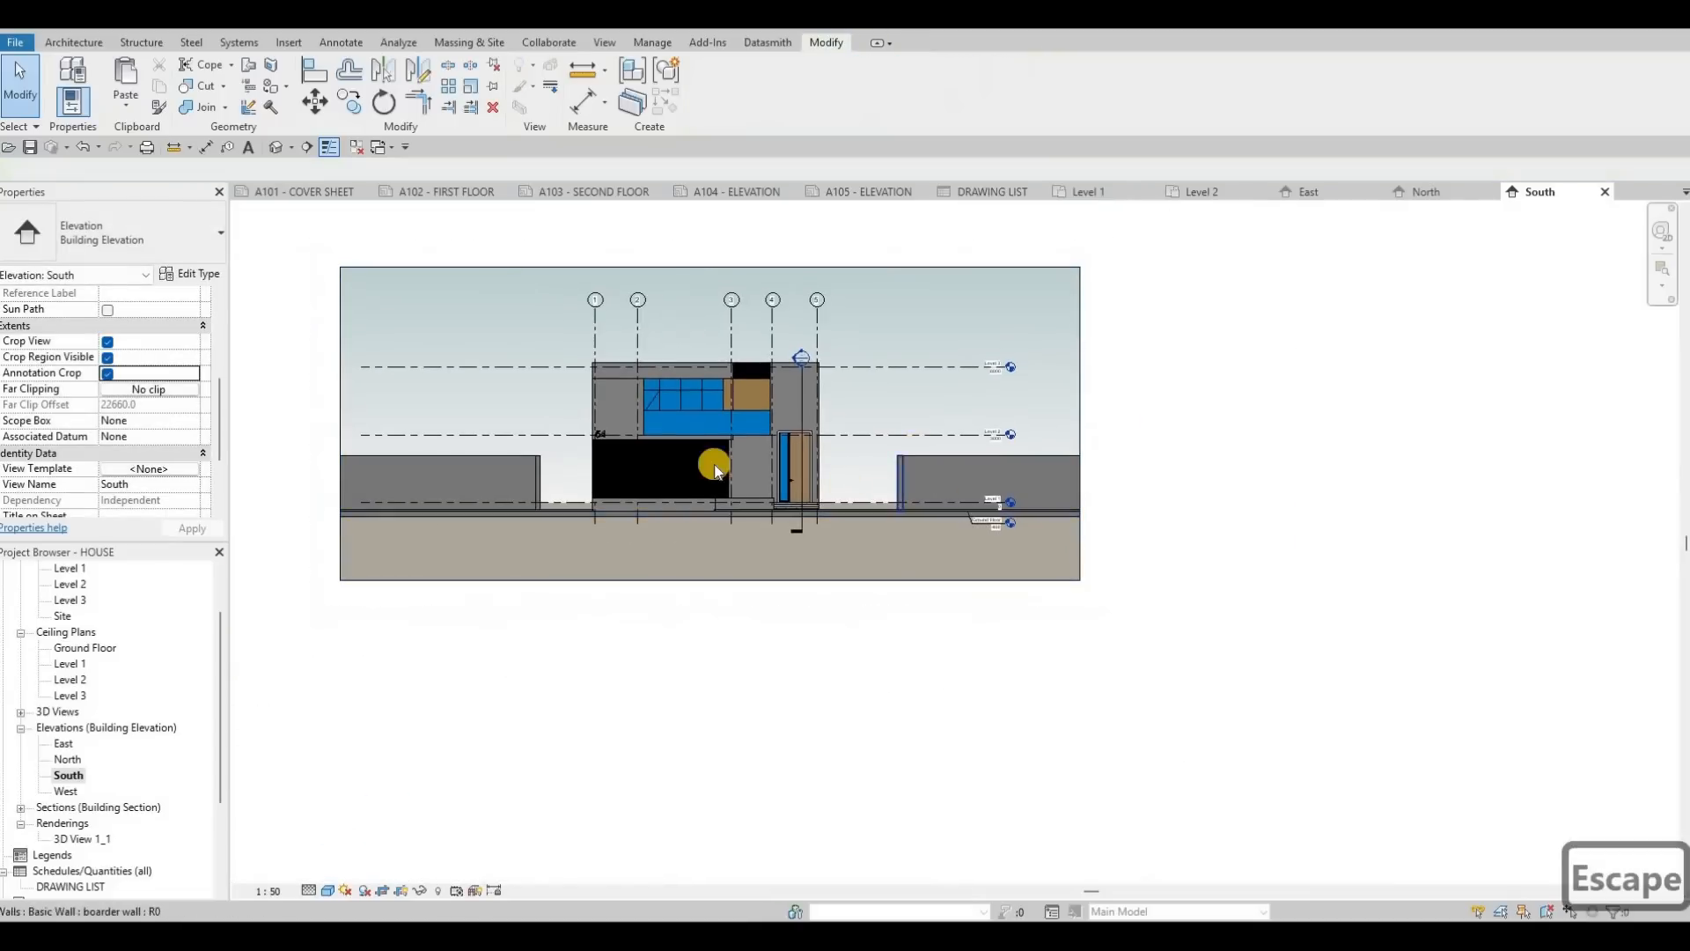
# Open the West elevation and set its scale to 1:50, detail level to Fine and visual style to Shaded.
pyautogui.doubleClick(68, 791)
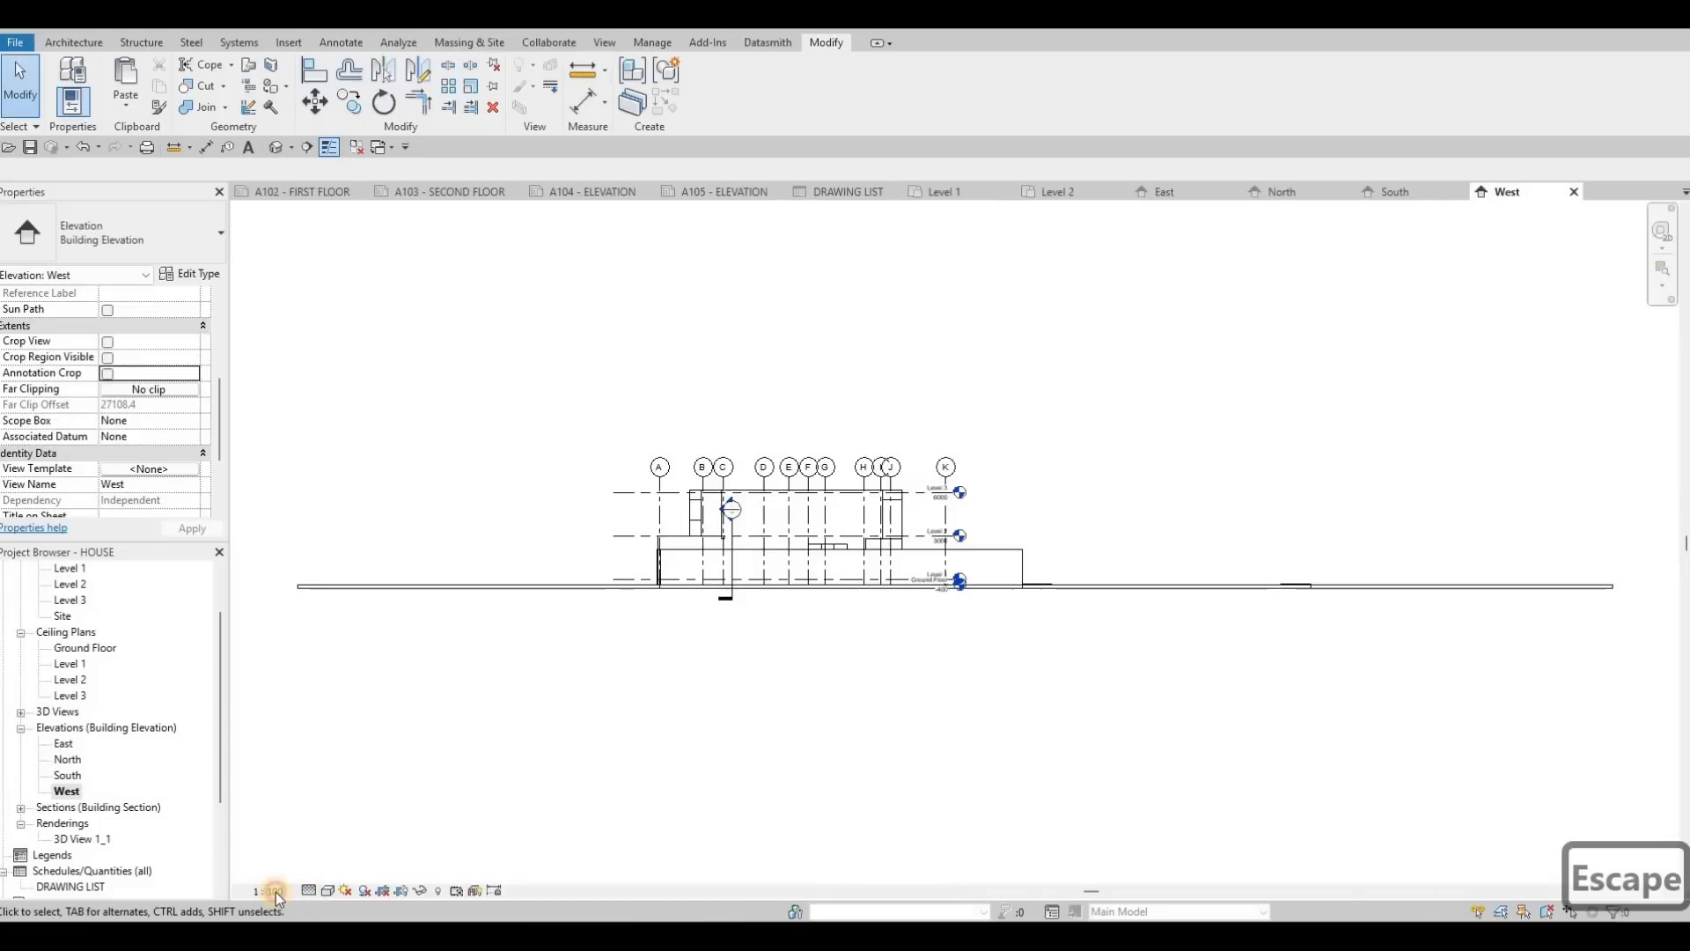
pyautogui.click(270, 892)
pyautogui.click(299, 756)
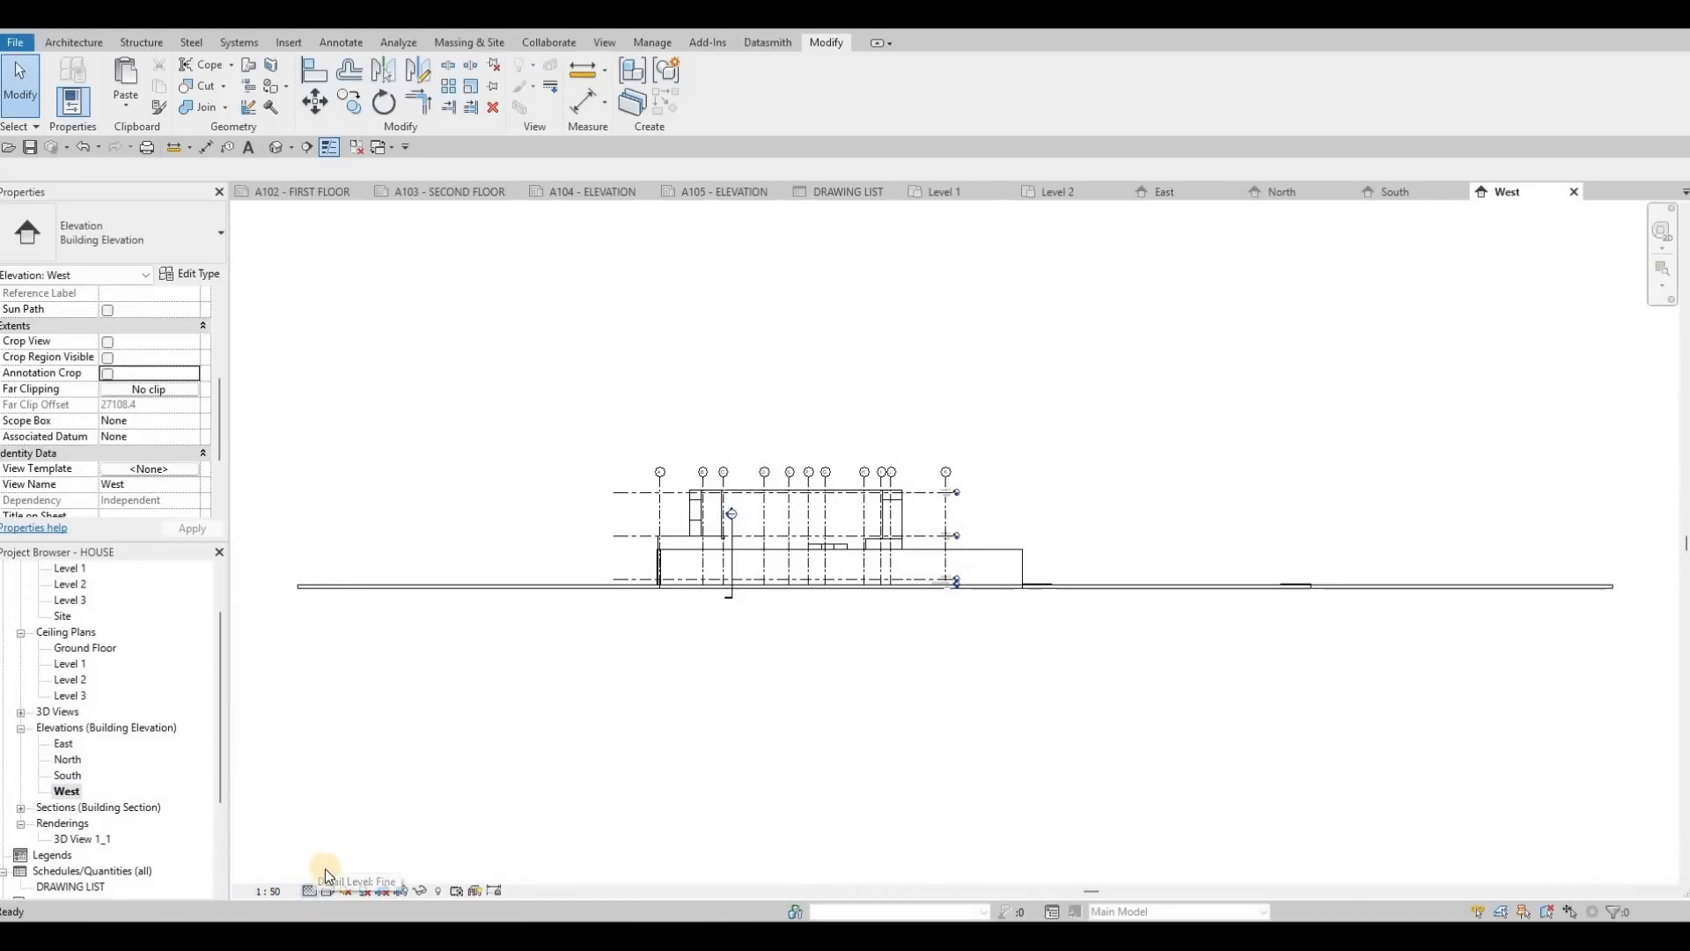
pyautogui.click(308, 890)
pyautogui.click(343, 871)
pyautogui.click(328, 890)
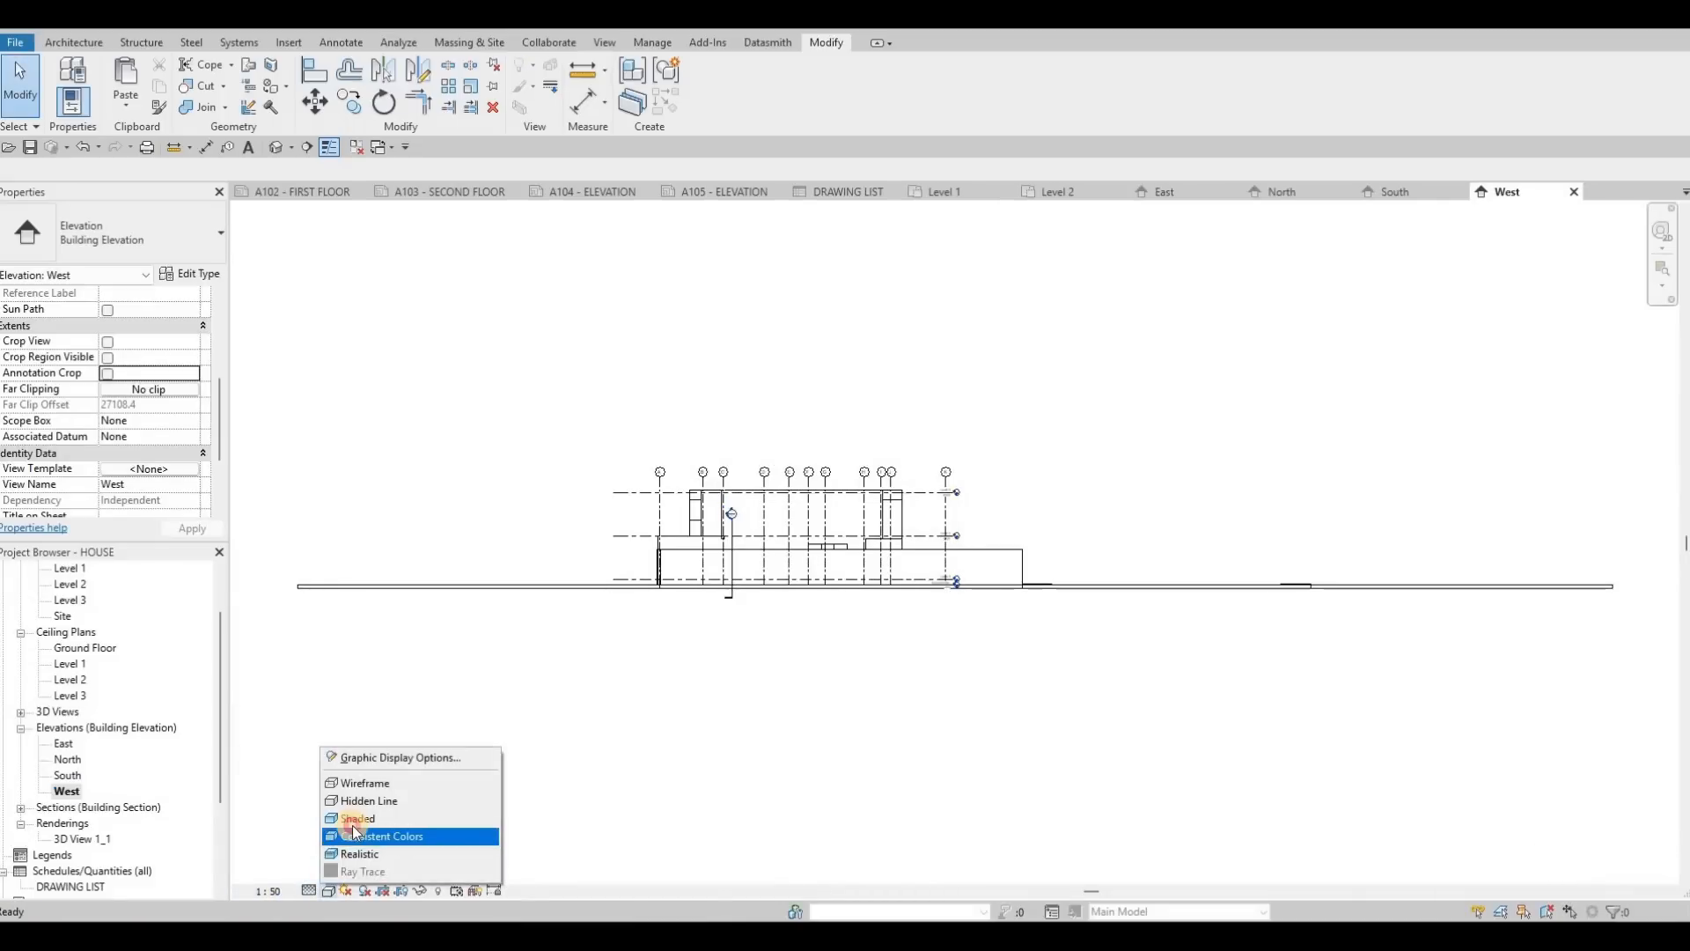
pyautogui.click(352, 819)
# Give the West elevation a Gradient background in its graphic display options.
pyautogui.click(329, 890)
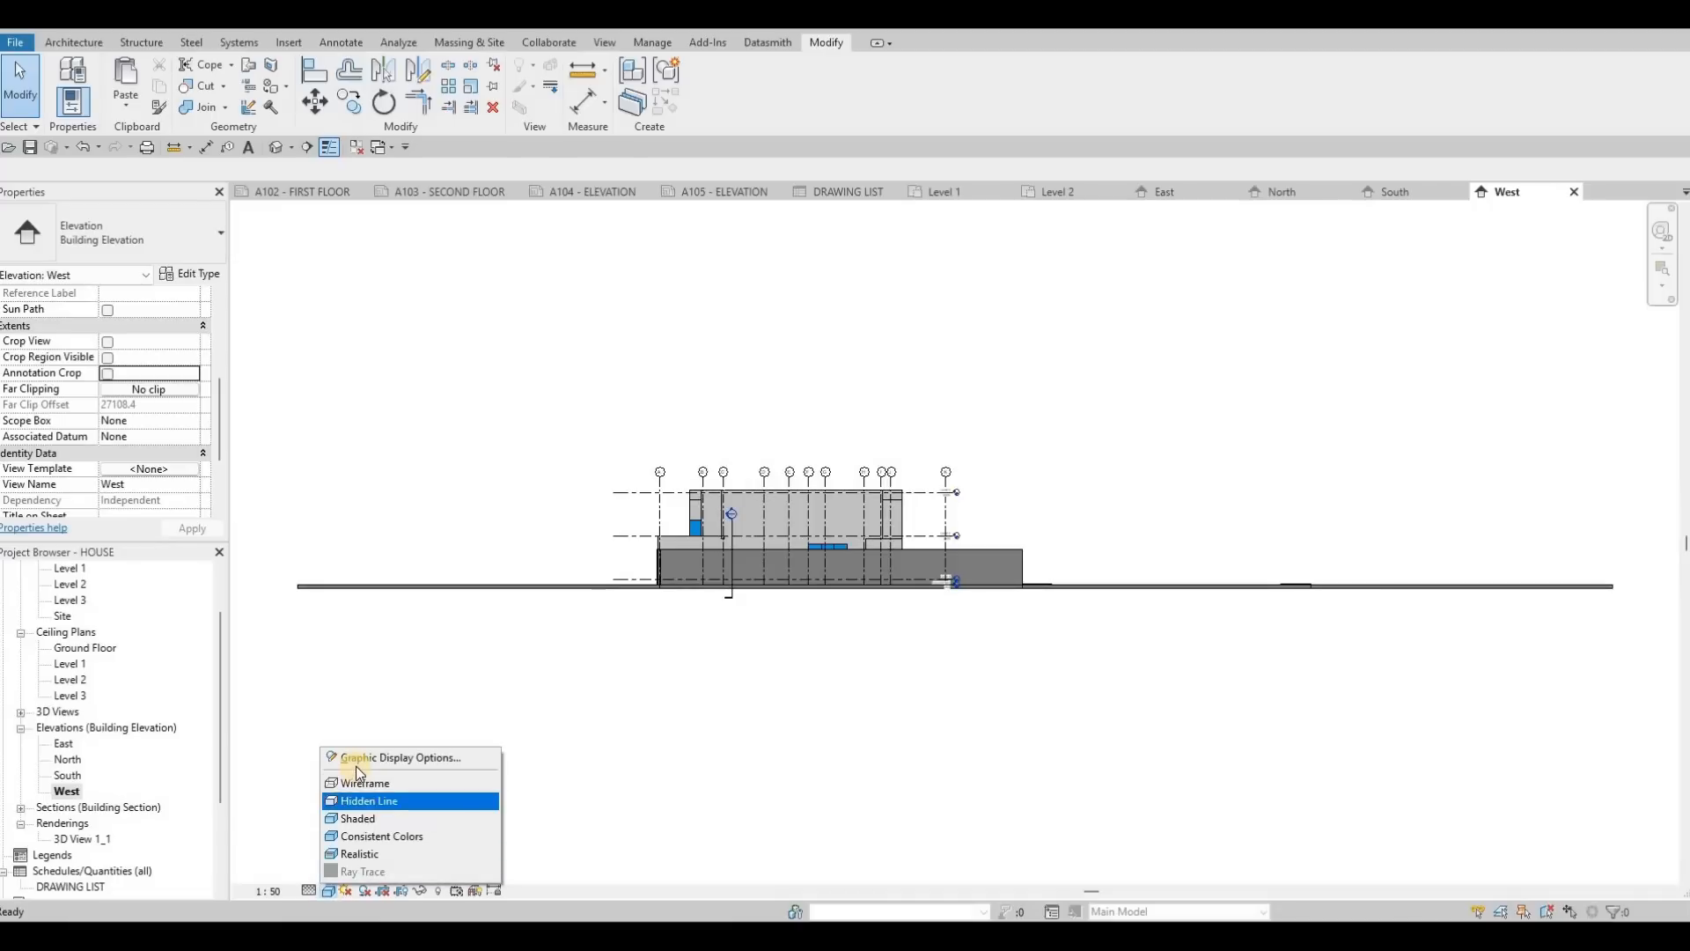
pyautogui.click(708, 555)
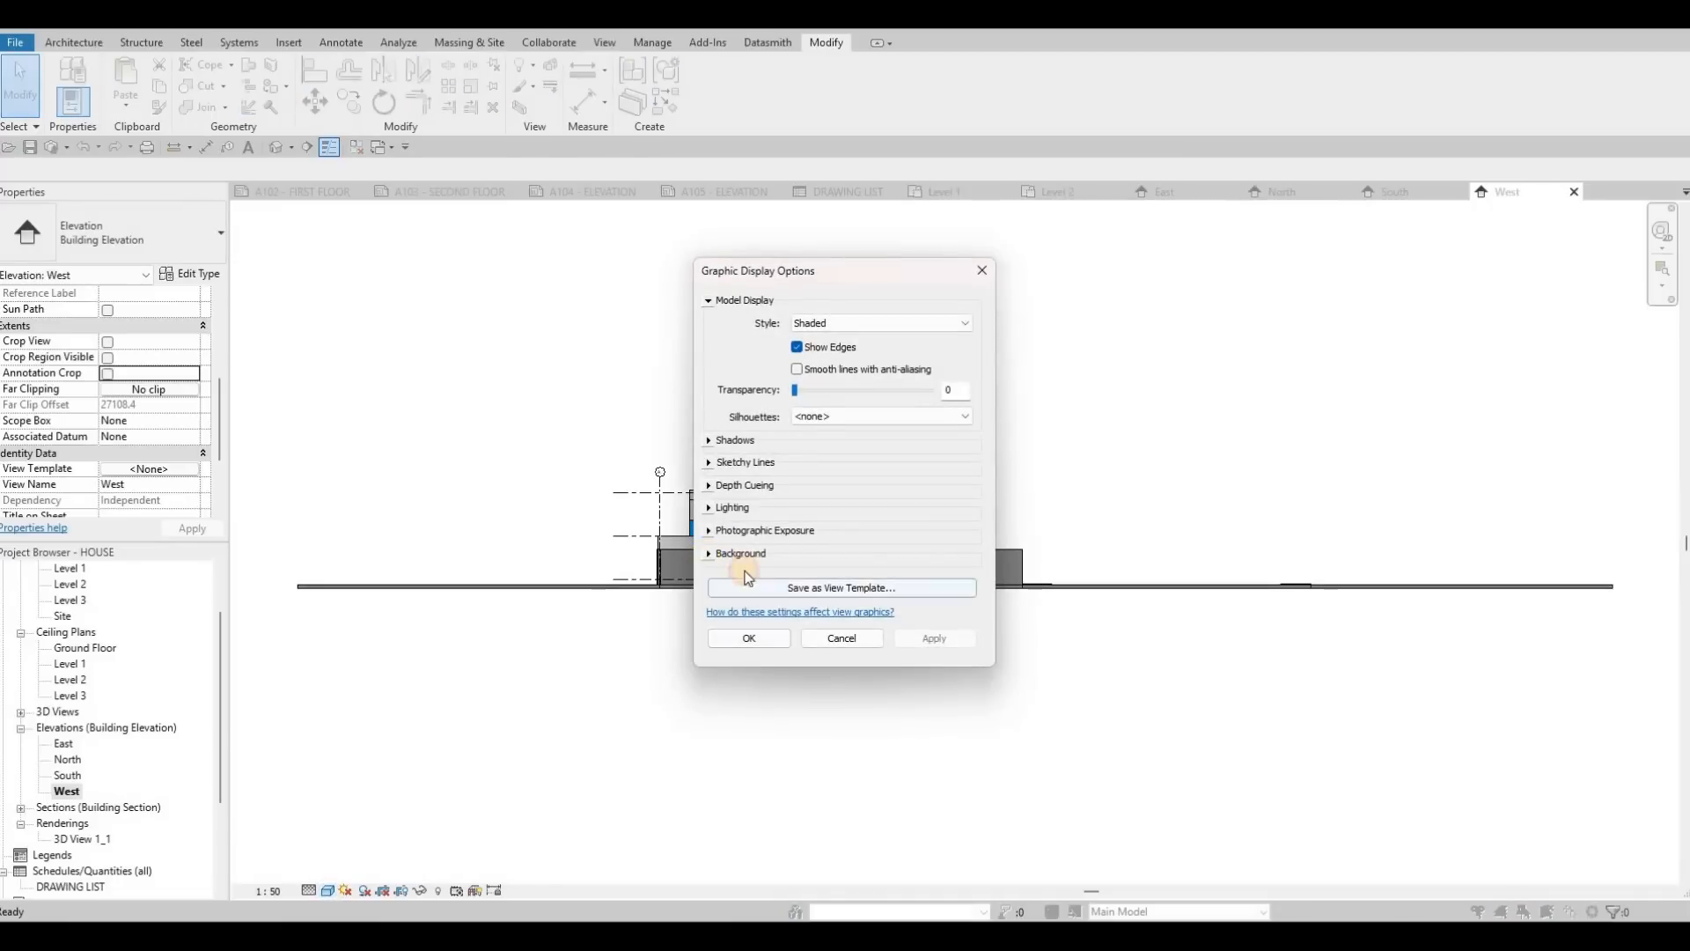
pyautogui.click(801, 579)
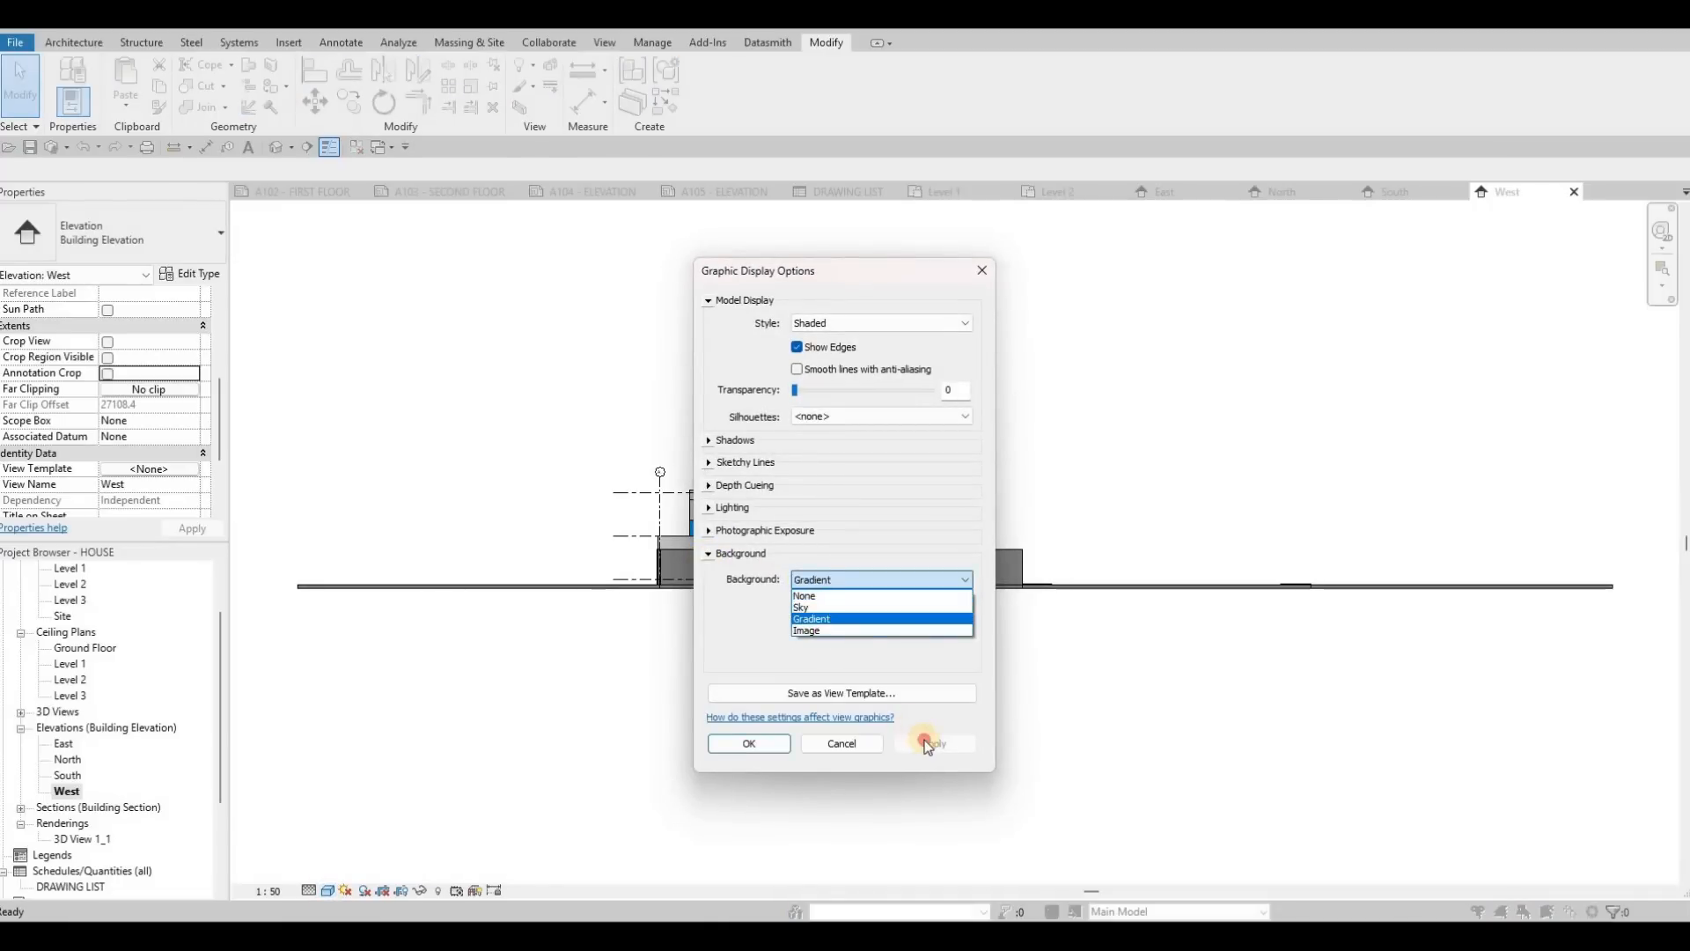
pyautogui.click(819, 601)
pyautogui.click(720, 744)
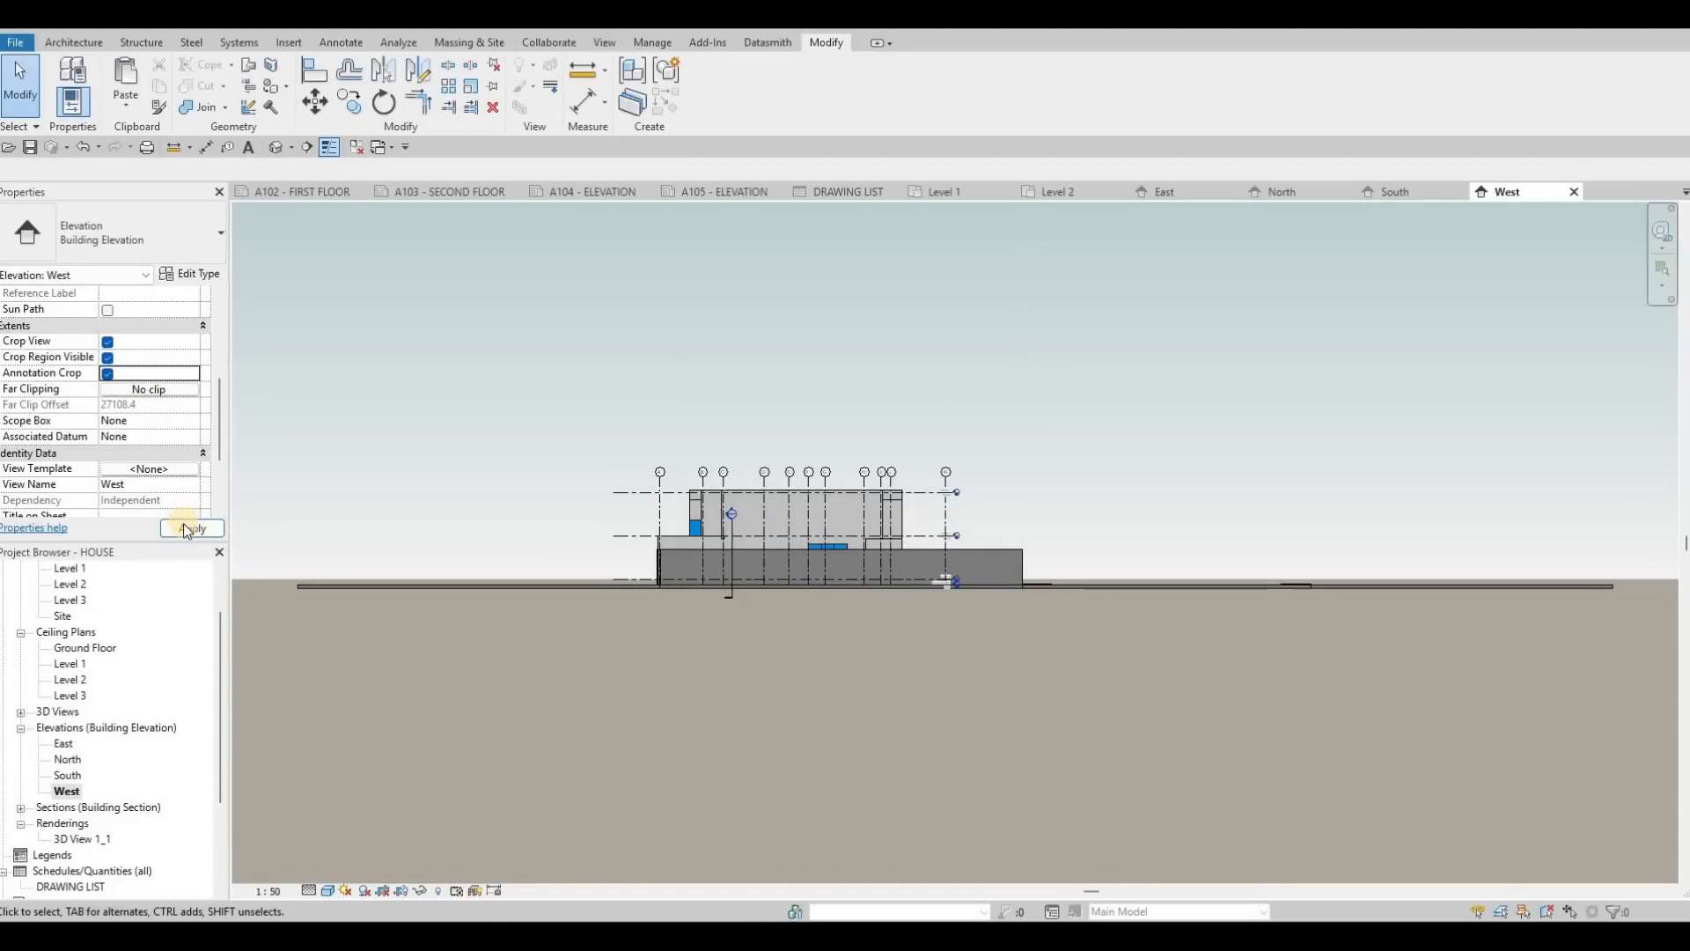
# Enable view cropping, visible crop region and annotation crop for the West elevation, and narrow the crop from both sides around the house.
pyautogui.scroll(-3, 465, 541)
pyautogui.click(402, 533)
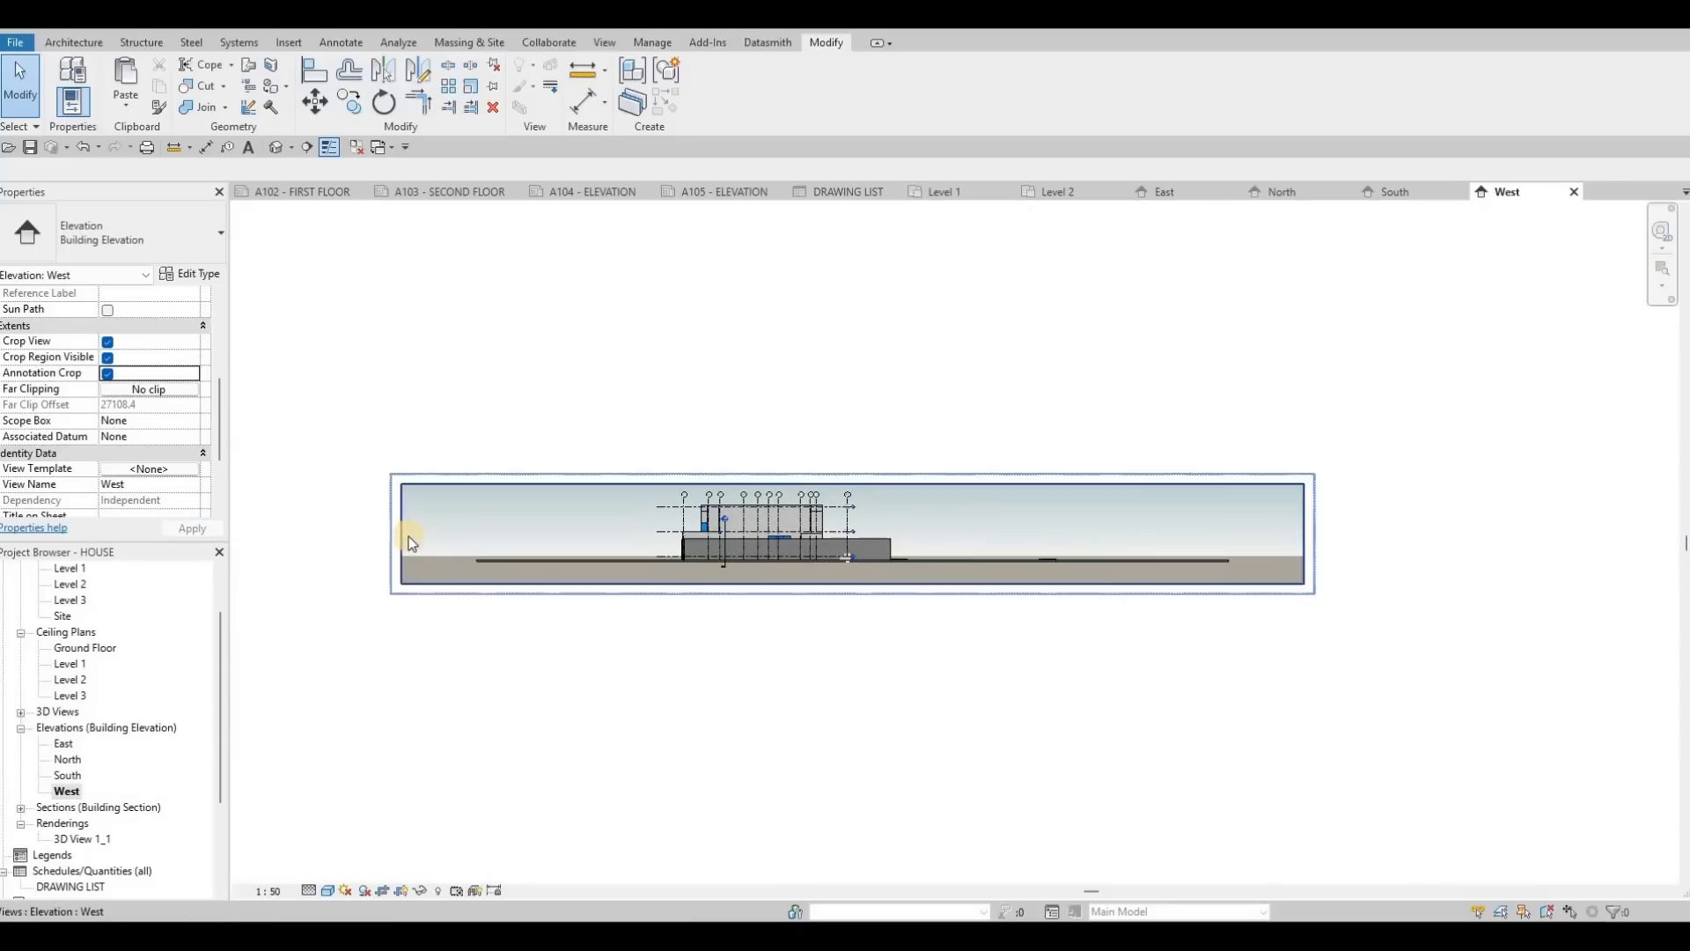
pyautogui.moveTo(648, 533); pyautogui.dragTo(648, 532)
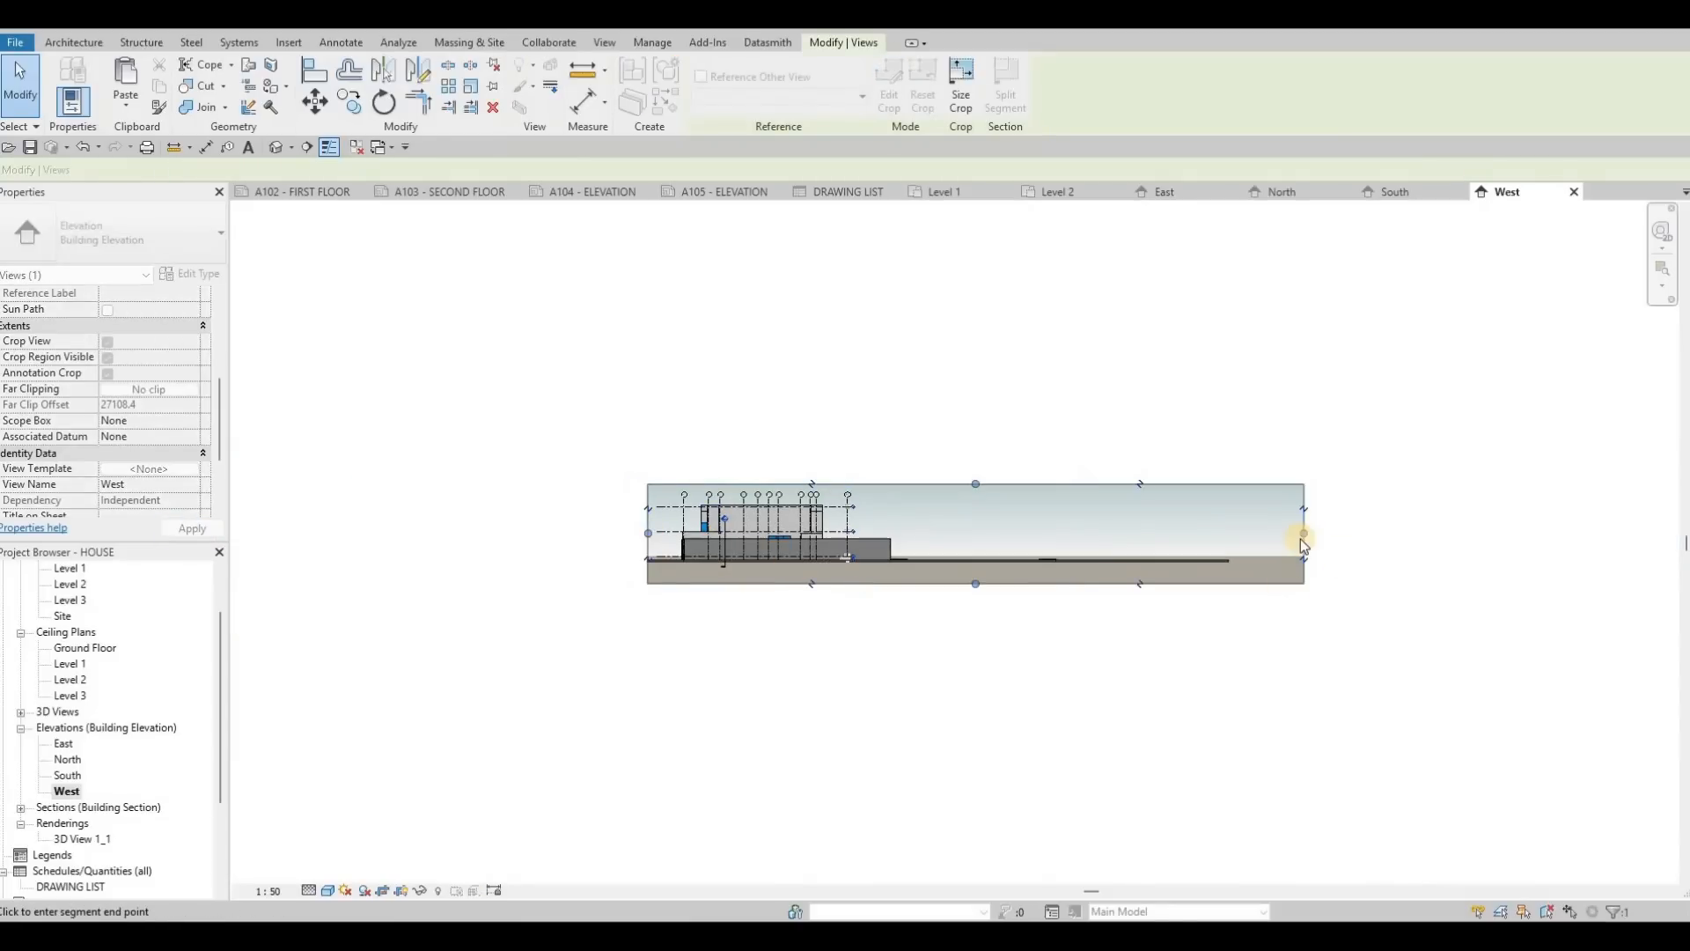
pyautogui.moveTo(950, 547); pyautogui.dragTo(910, 539)
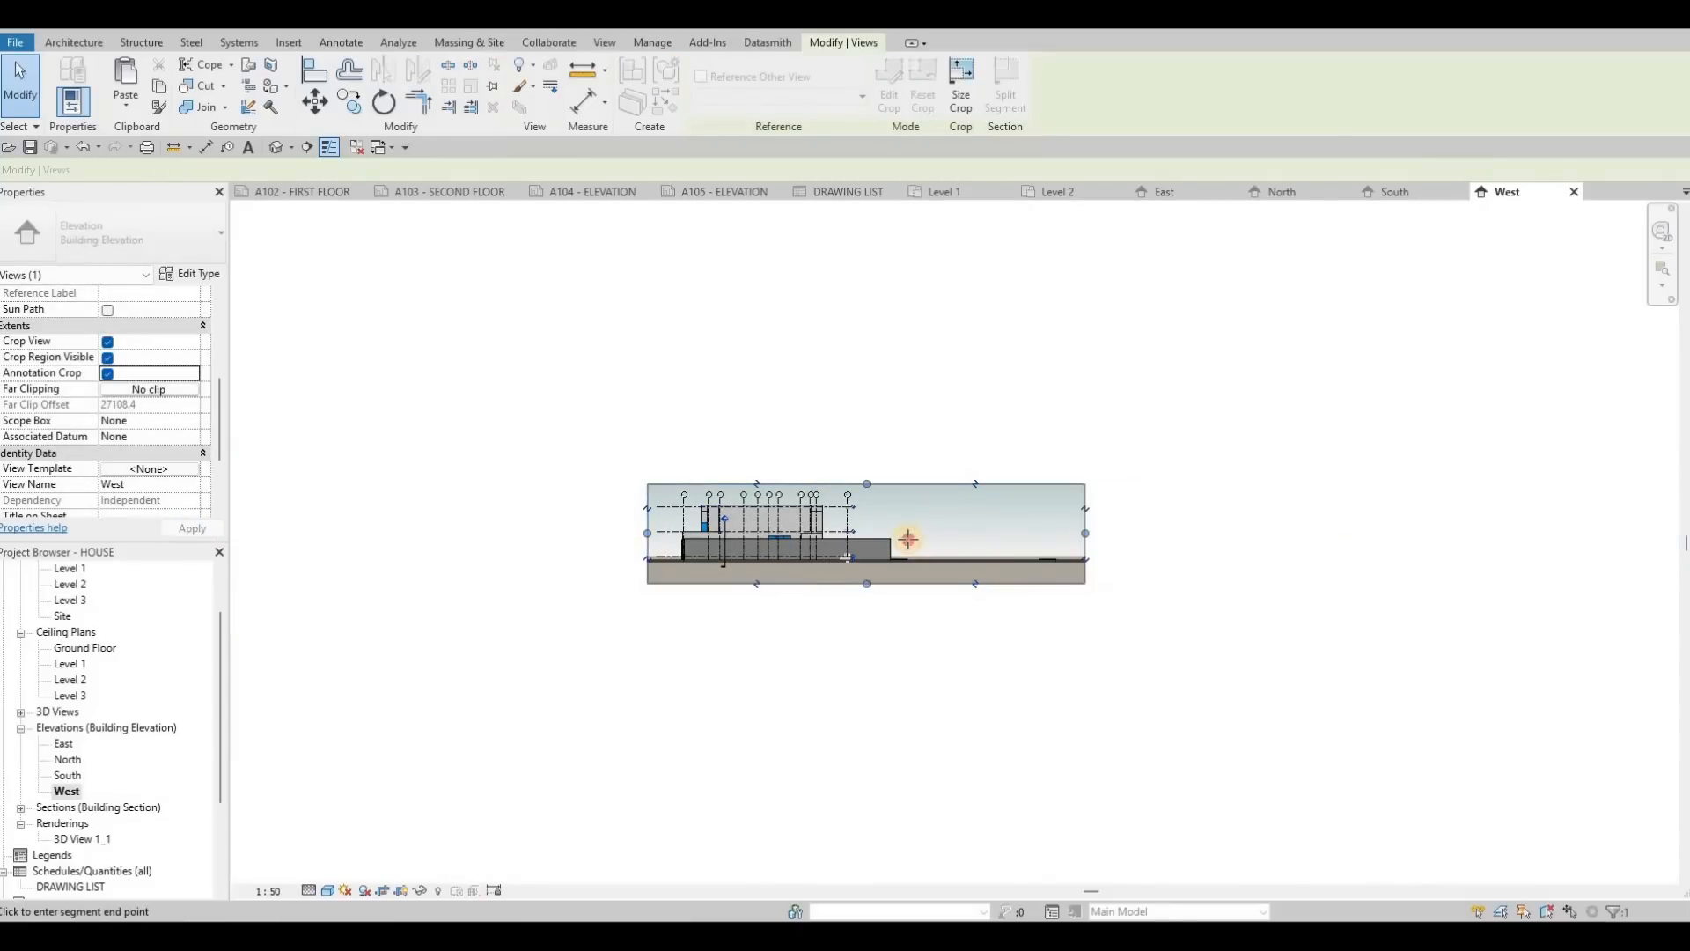
# Select the Ground Floor level in the West elevation and add an elbow to offset its head below Level 1.
pyautogui.scroll(6, 827, 556)
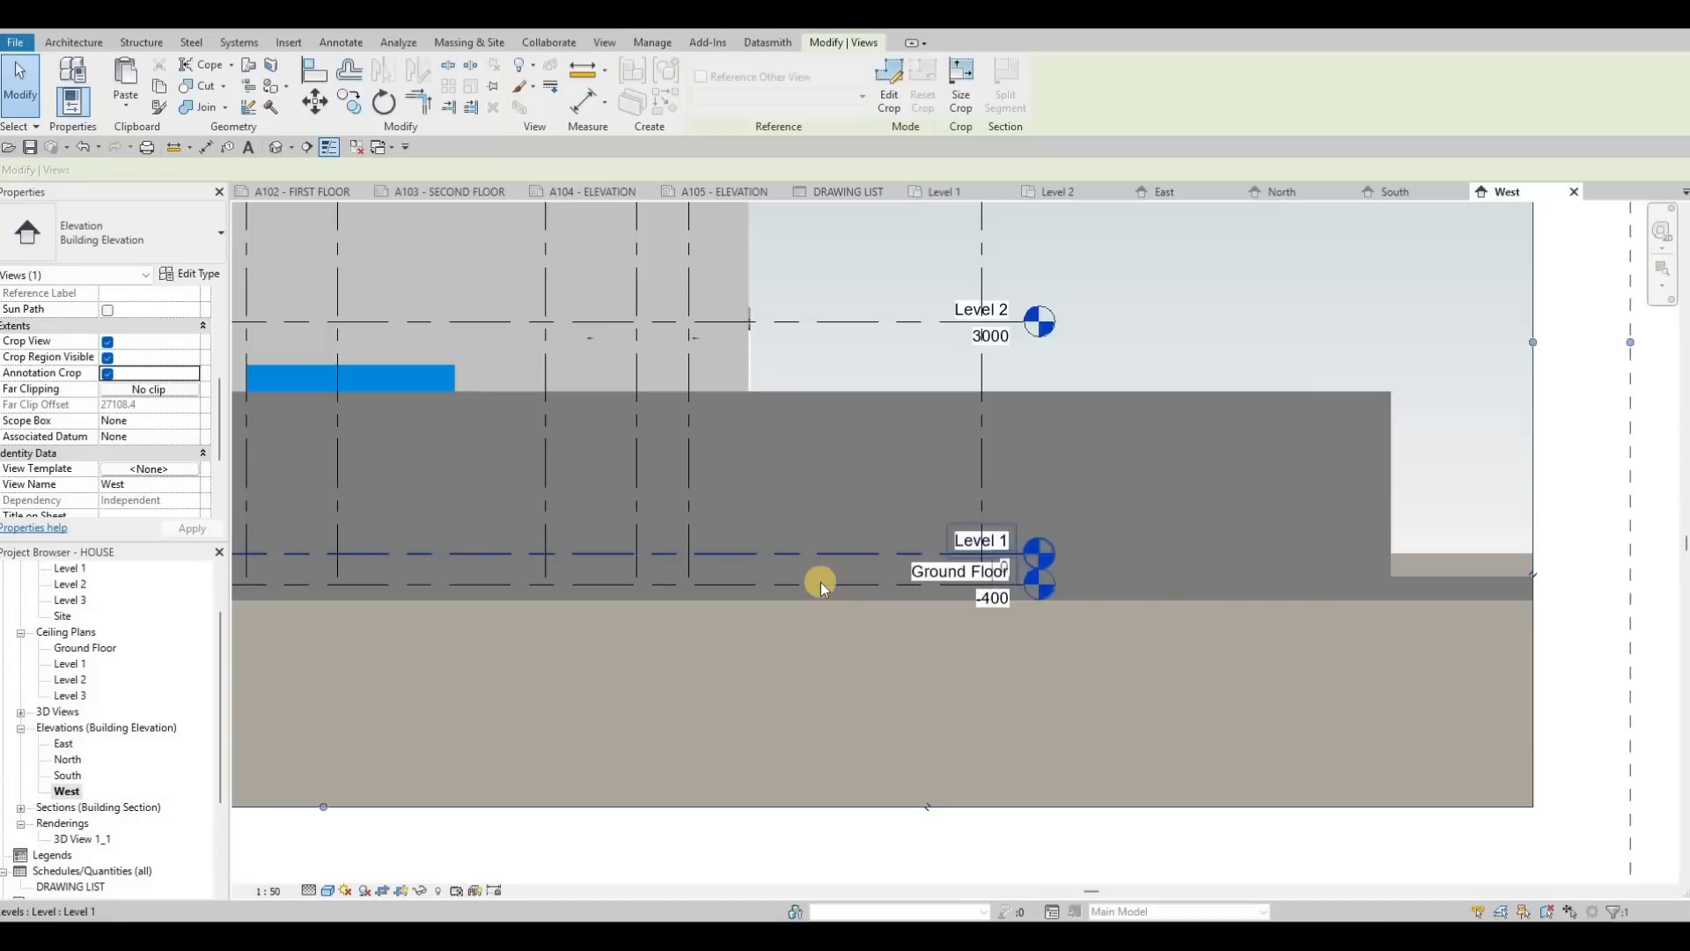
pyautogui.press('Escape')
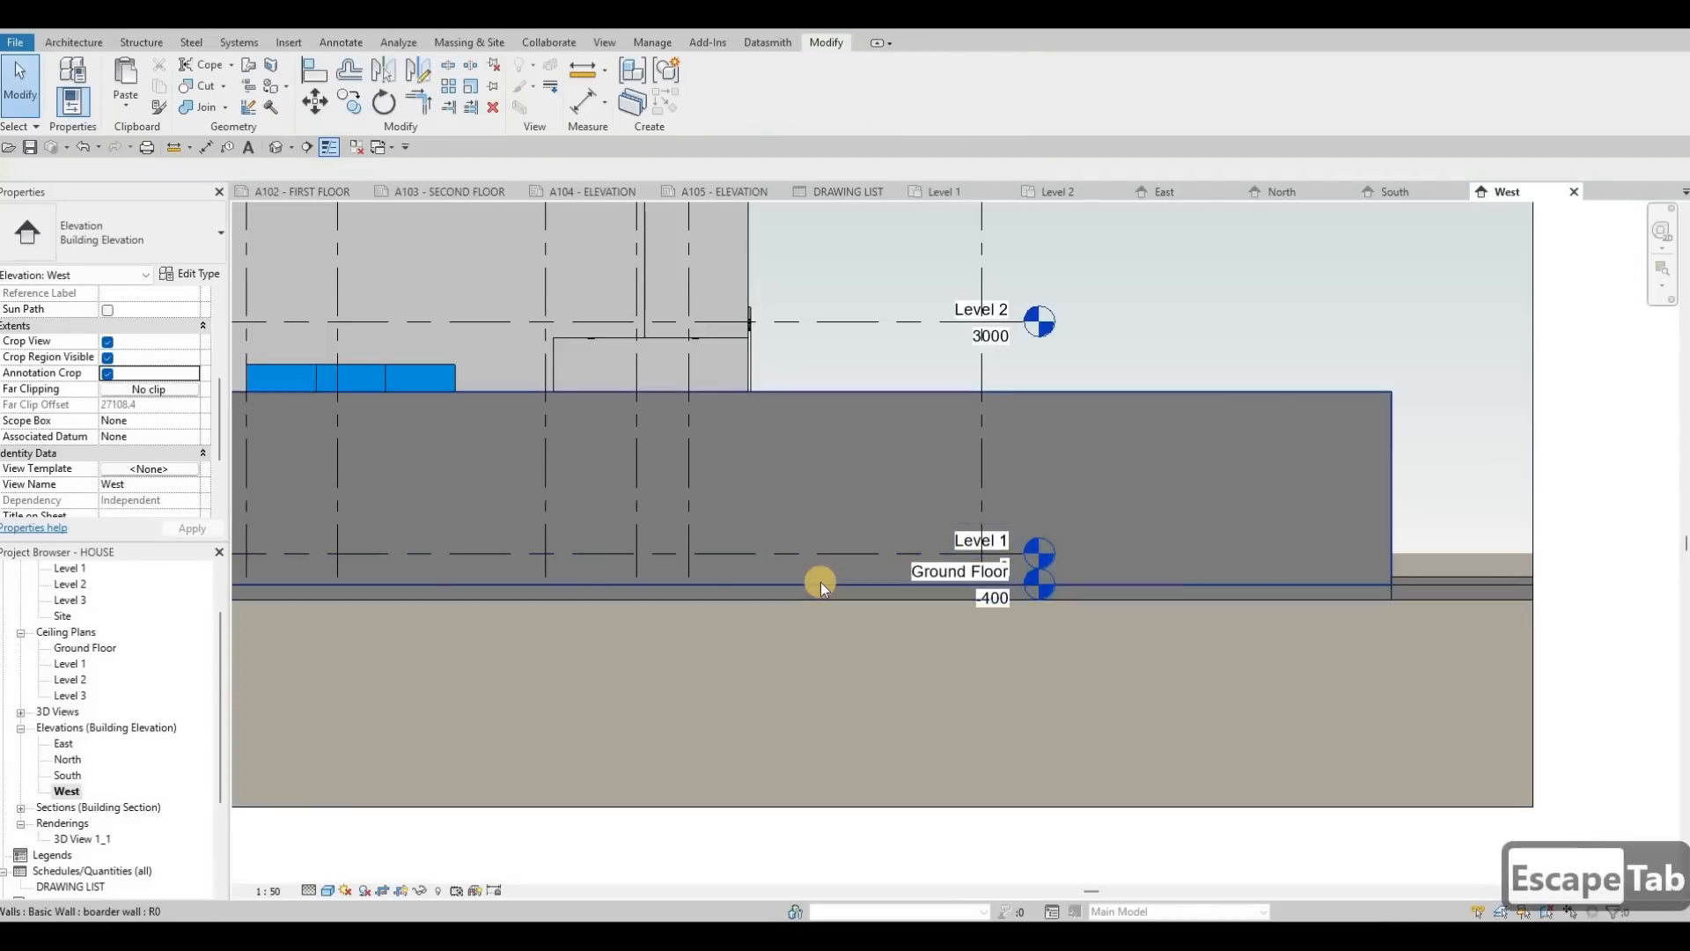
pyautogui.press('Tab')
pyautogui.press('Tab')
pyautogui.press('Tab')
pyautogui.press('Tab')
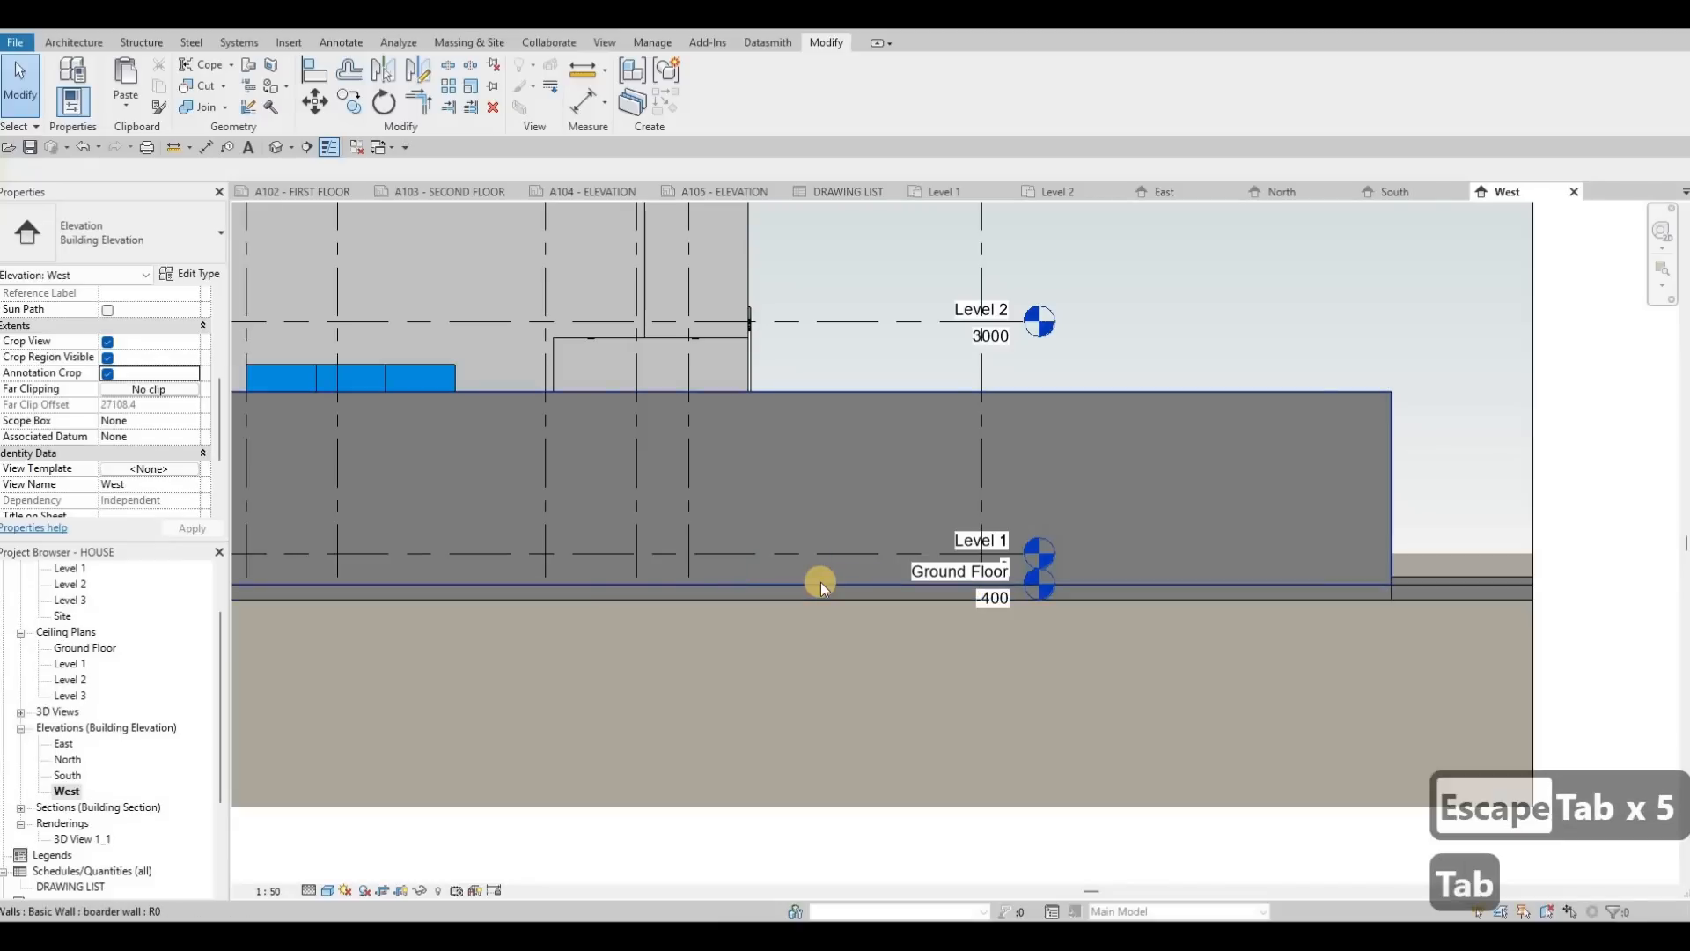
pyautogui.press('Tab')
pyautogui.press('Tab')
pyautogui.click(1021, 579)
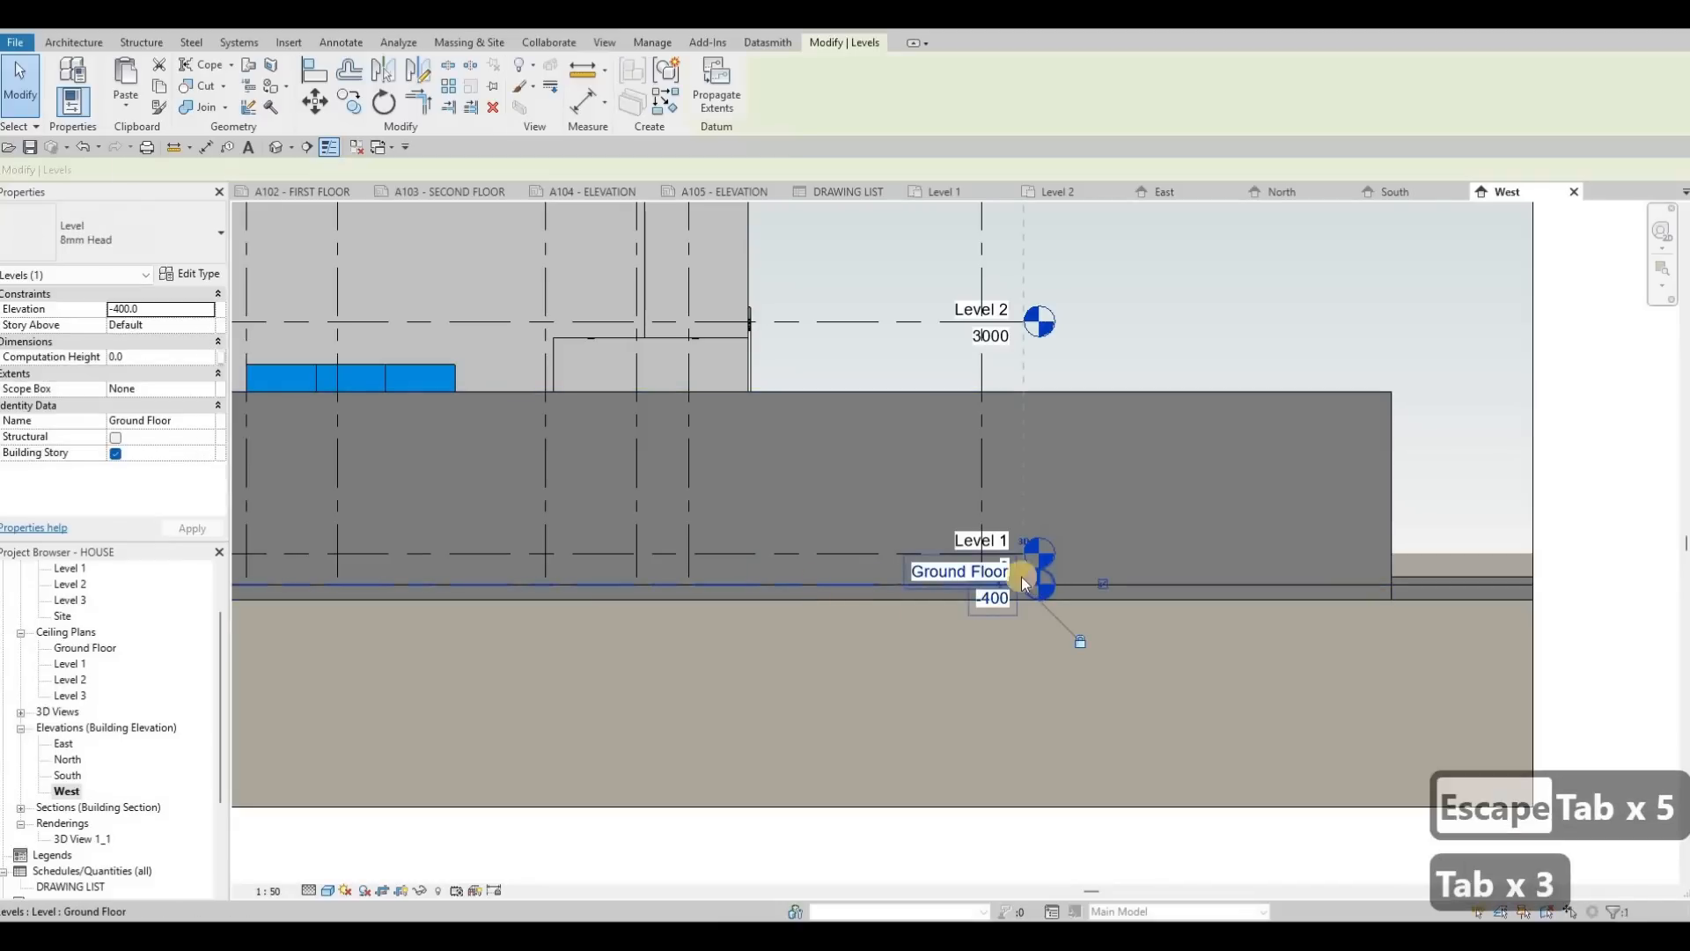
pyautogui.scroll(4, 1021, 577)
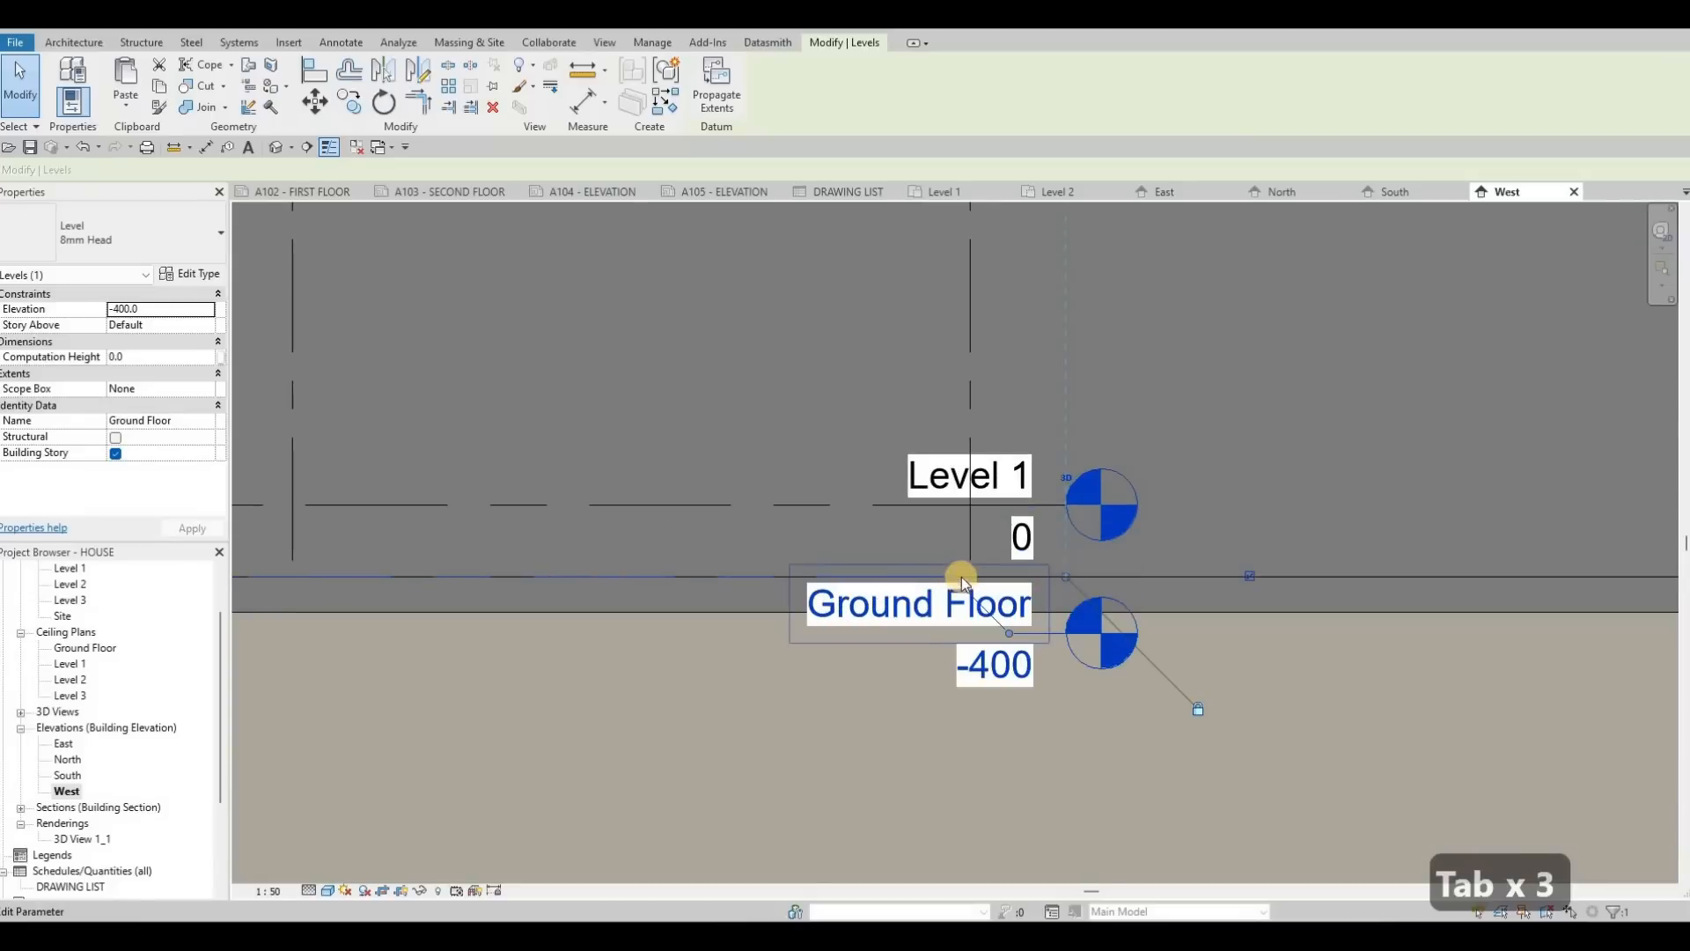
# Reposition the Ground Floor level's elbow points so the leader clears its label and the head sits apart from Level 1.
pyautogui.moveTo(961, 577); pyautogui.dragTo(762, 585)
pyautogui.moveTo(1005, 630); pyautogui.dragTo(808, 662)
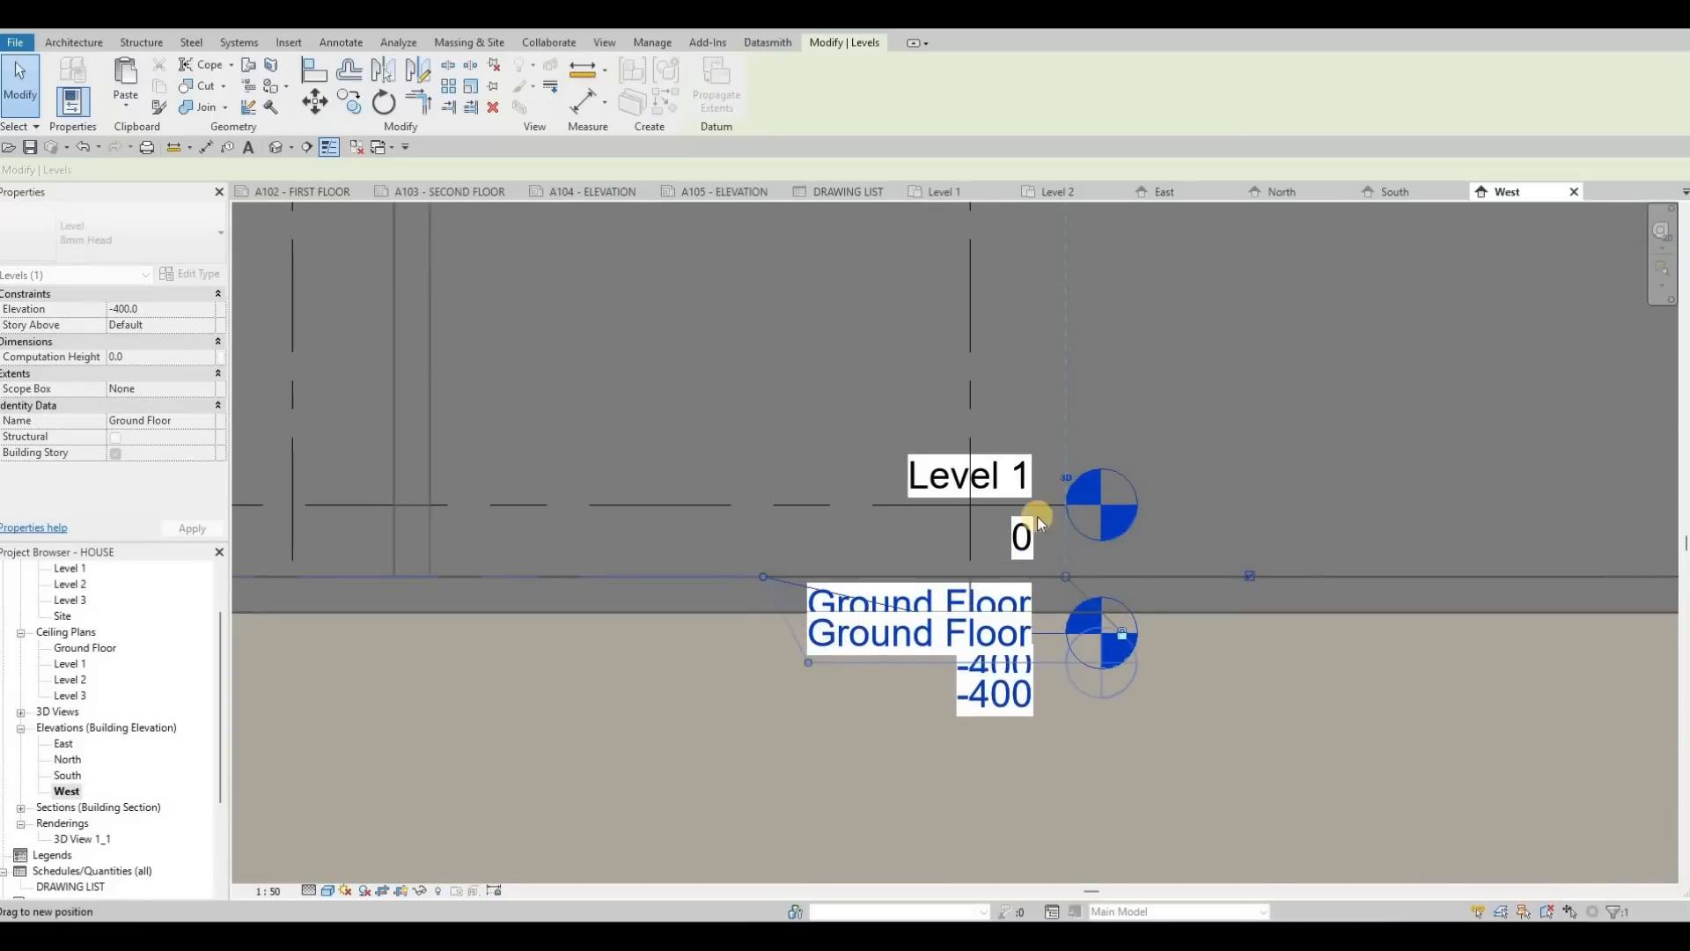
pyautogui.moveTo(1038, 522); pyautogui.dragTo(928, 434)
pyautogui.scroll(-3, 927, 434)
pyautogui.press('Escape')
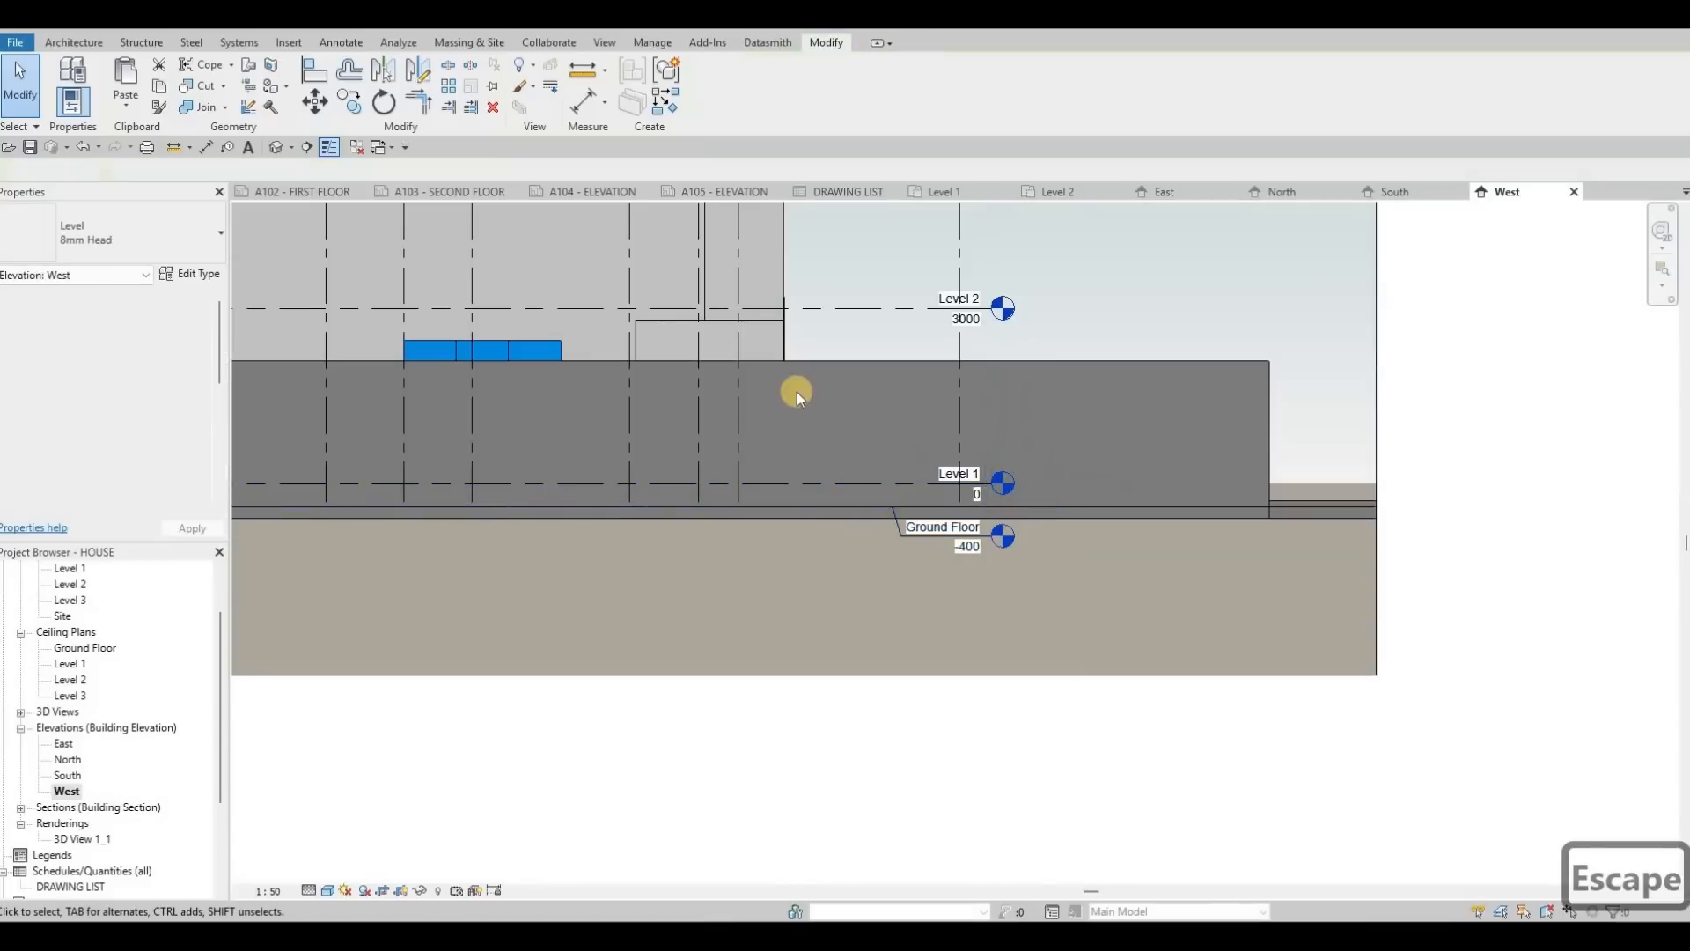
pyautogui.press('Escape')
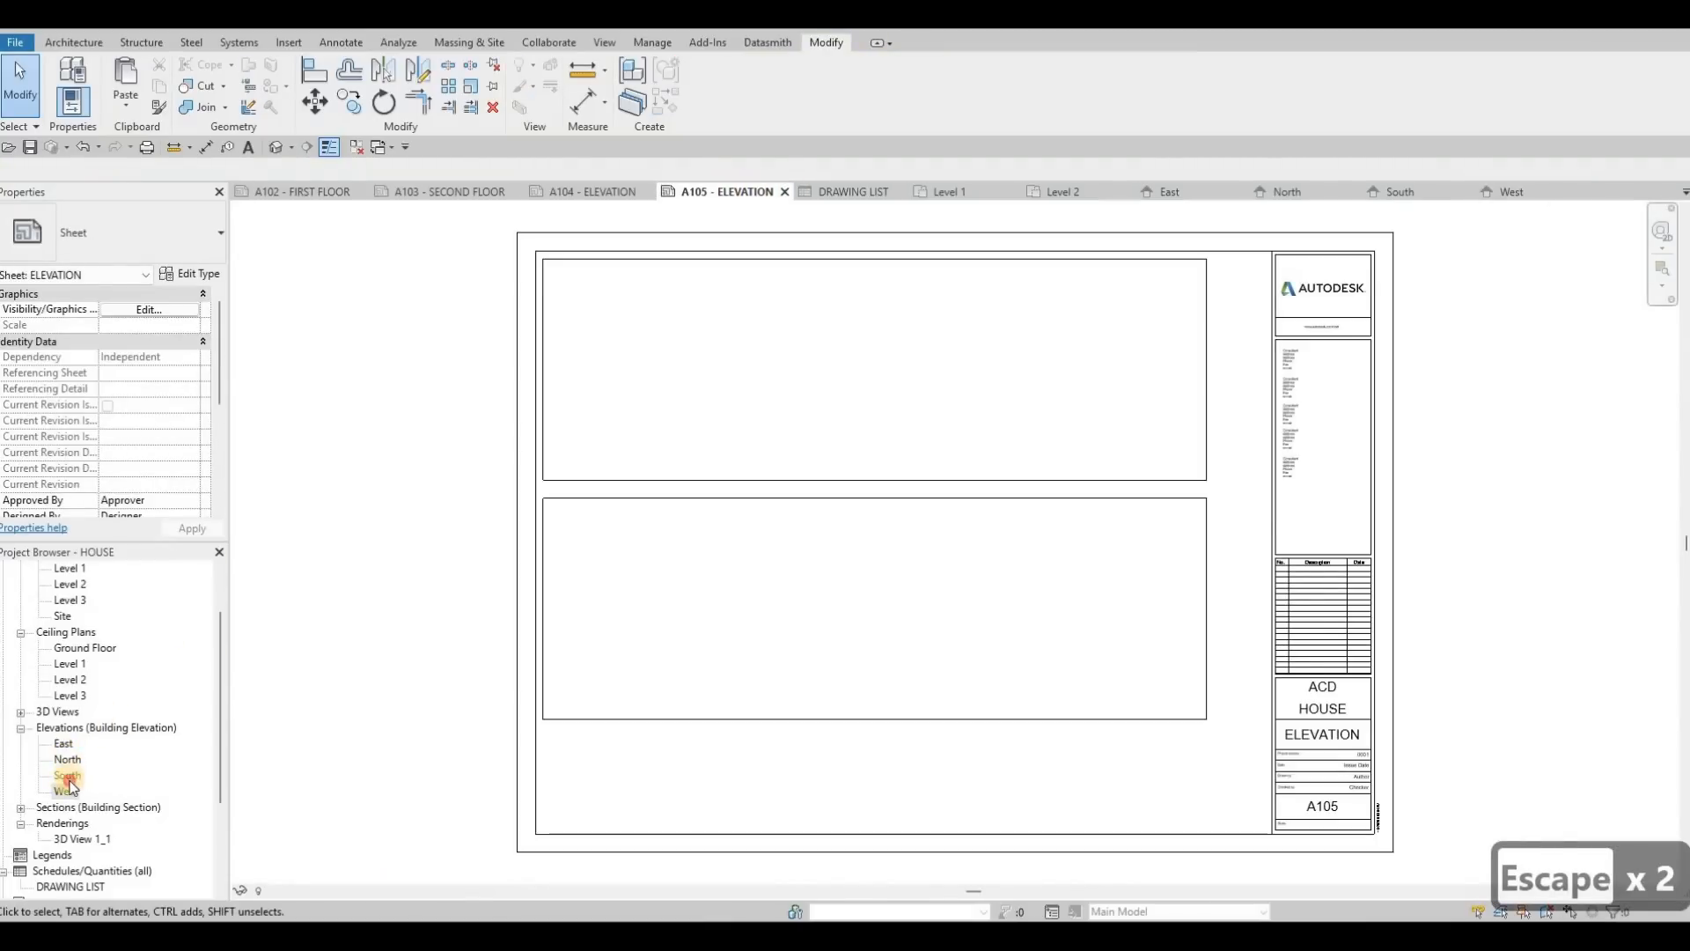
# Place the South elevation in the upper frame of sheet A105 - ELEVATION.
pyautogui.moveTo(70, 776); pyautogui.dragTo(875, 370)
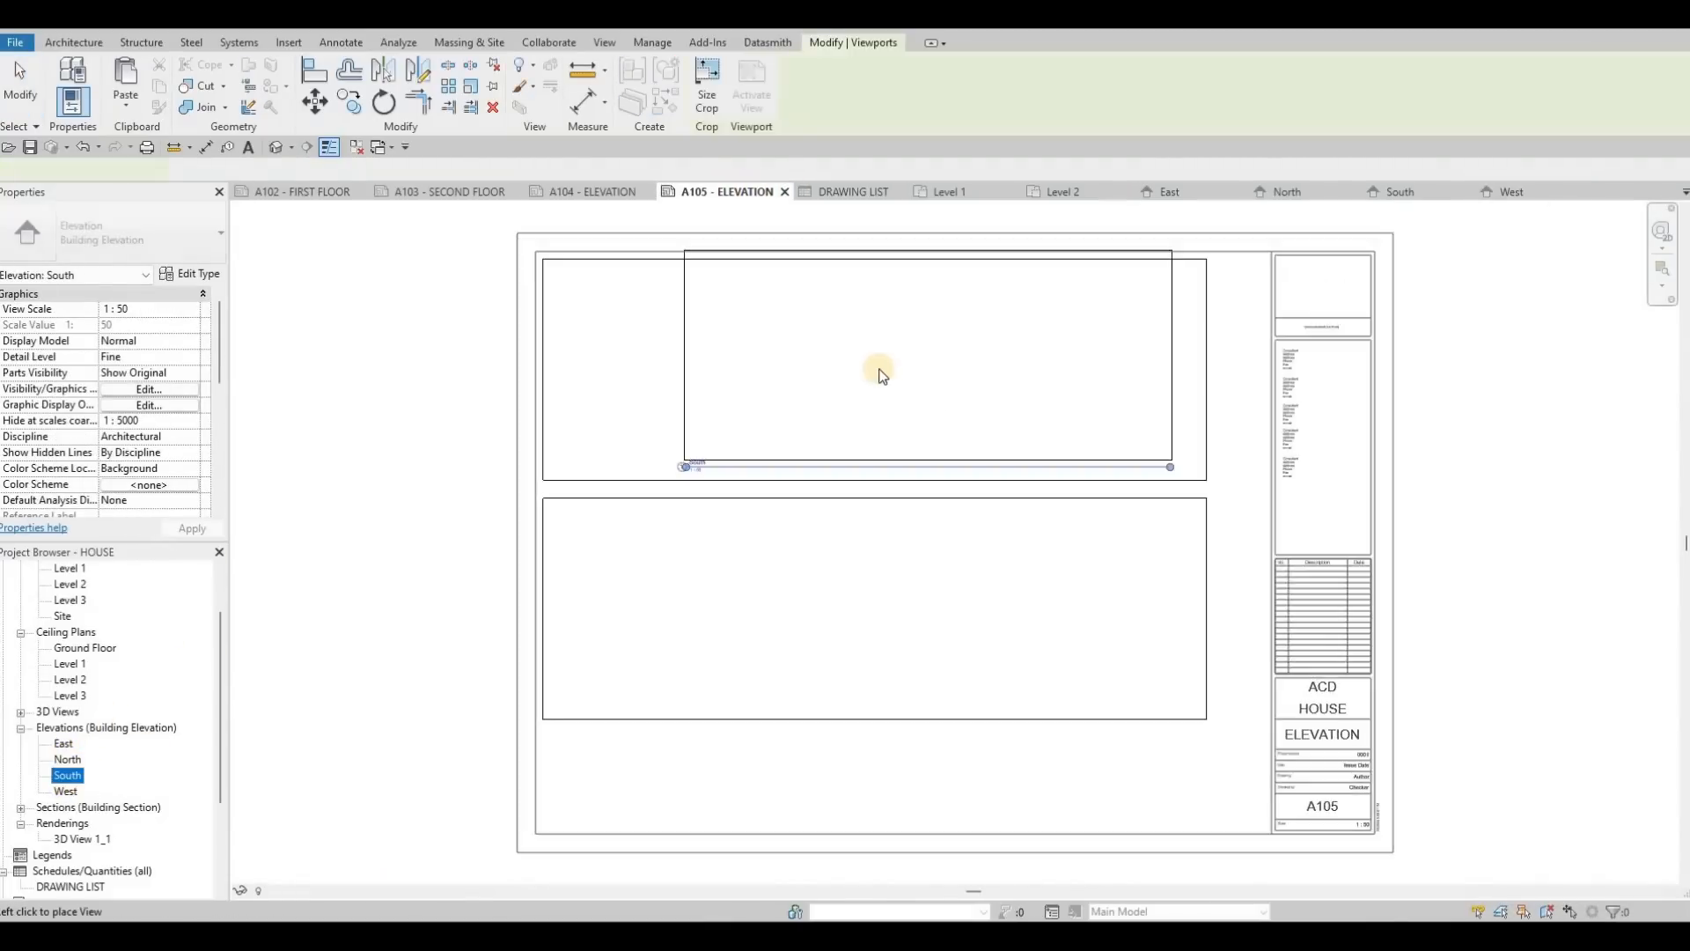
pyautogui.click(880, 374)
pyautogui.press('Escape')
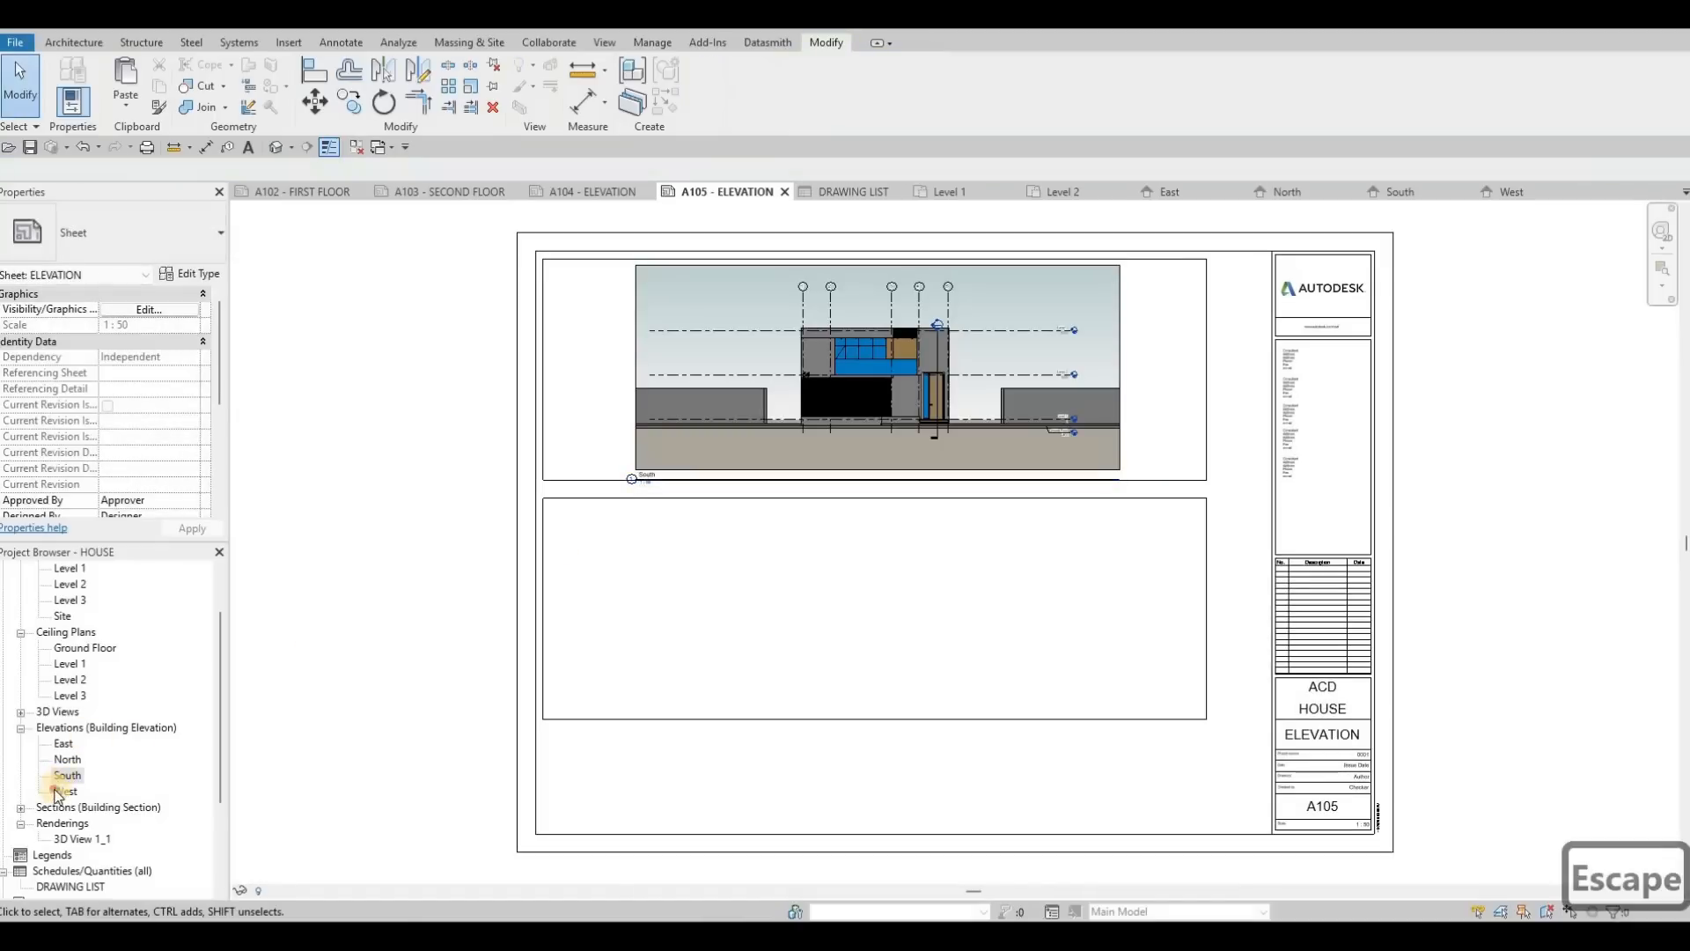
# Place the West elevation in the lower frame of sheet A105 - ELEVATION.
pyautogui.moveTo(67, 791); pyautogui.dragTo(900, 578)
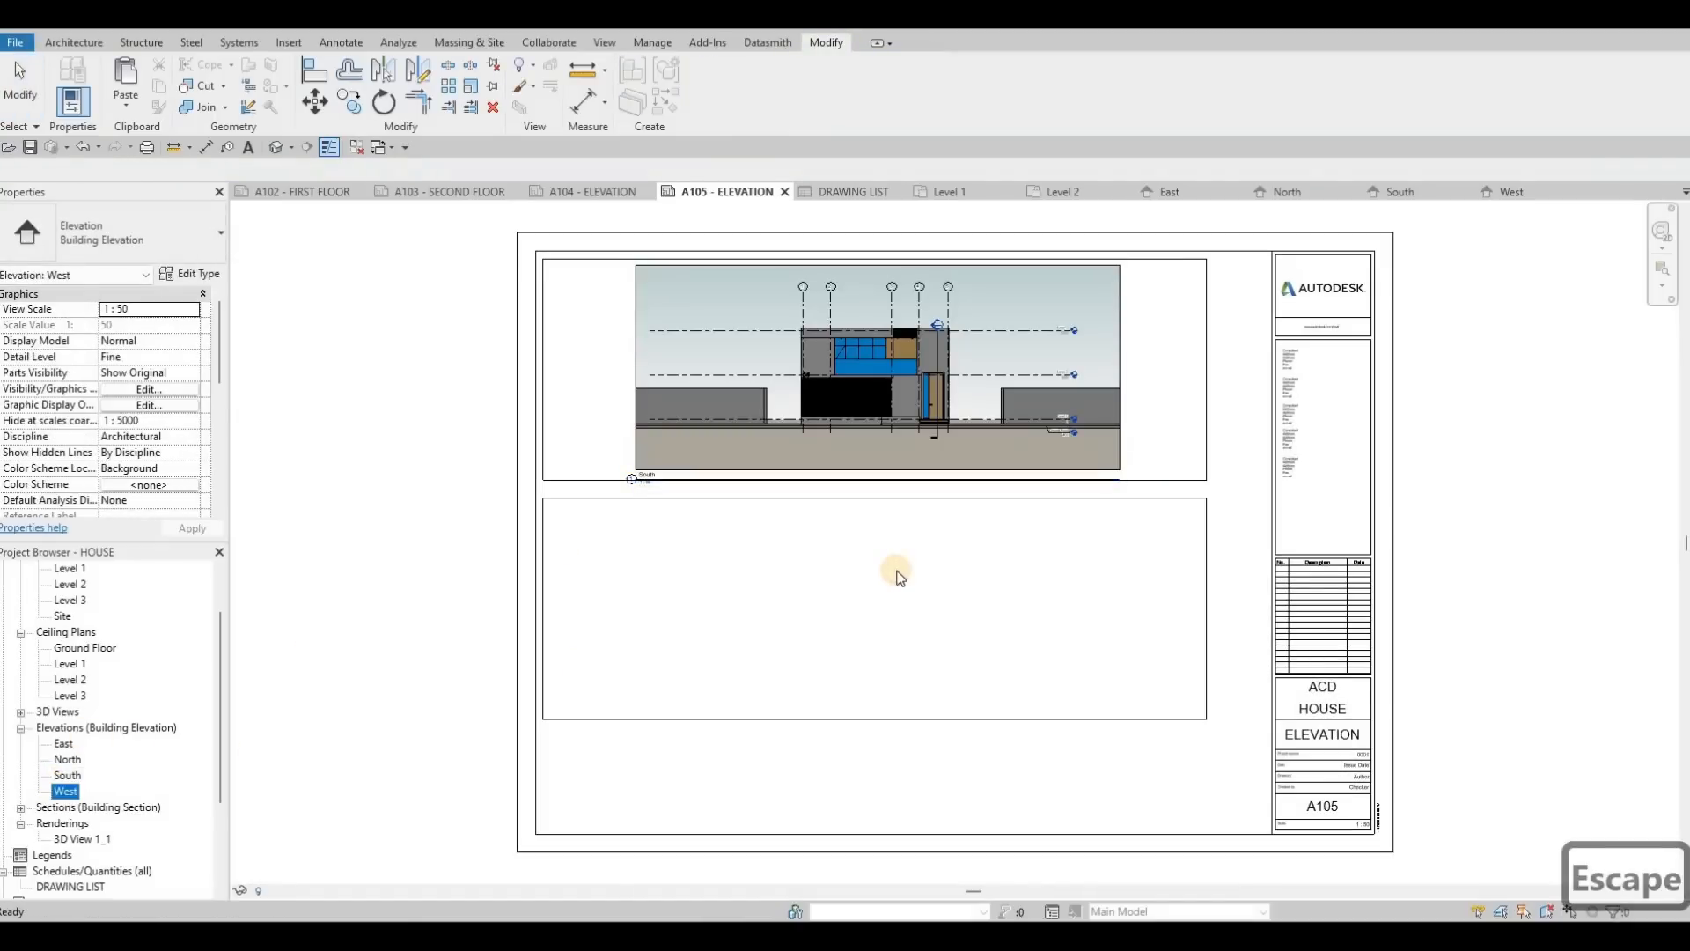
pyautogui.click(861, 598)
pyautogui.press('Escape')
pyautogui.press('Escape')
pyautogui.scroll(3, 649, 478)
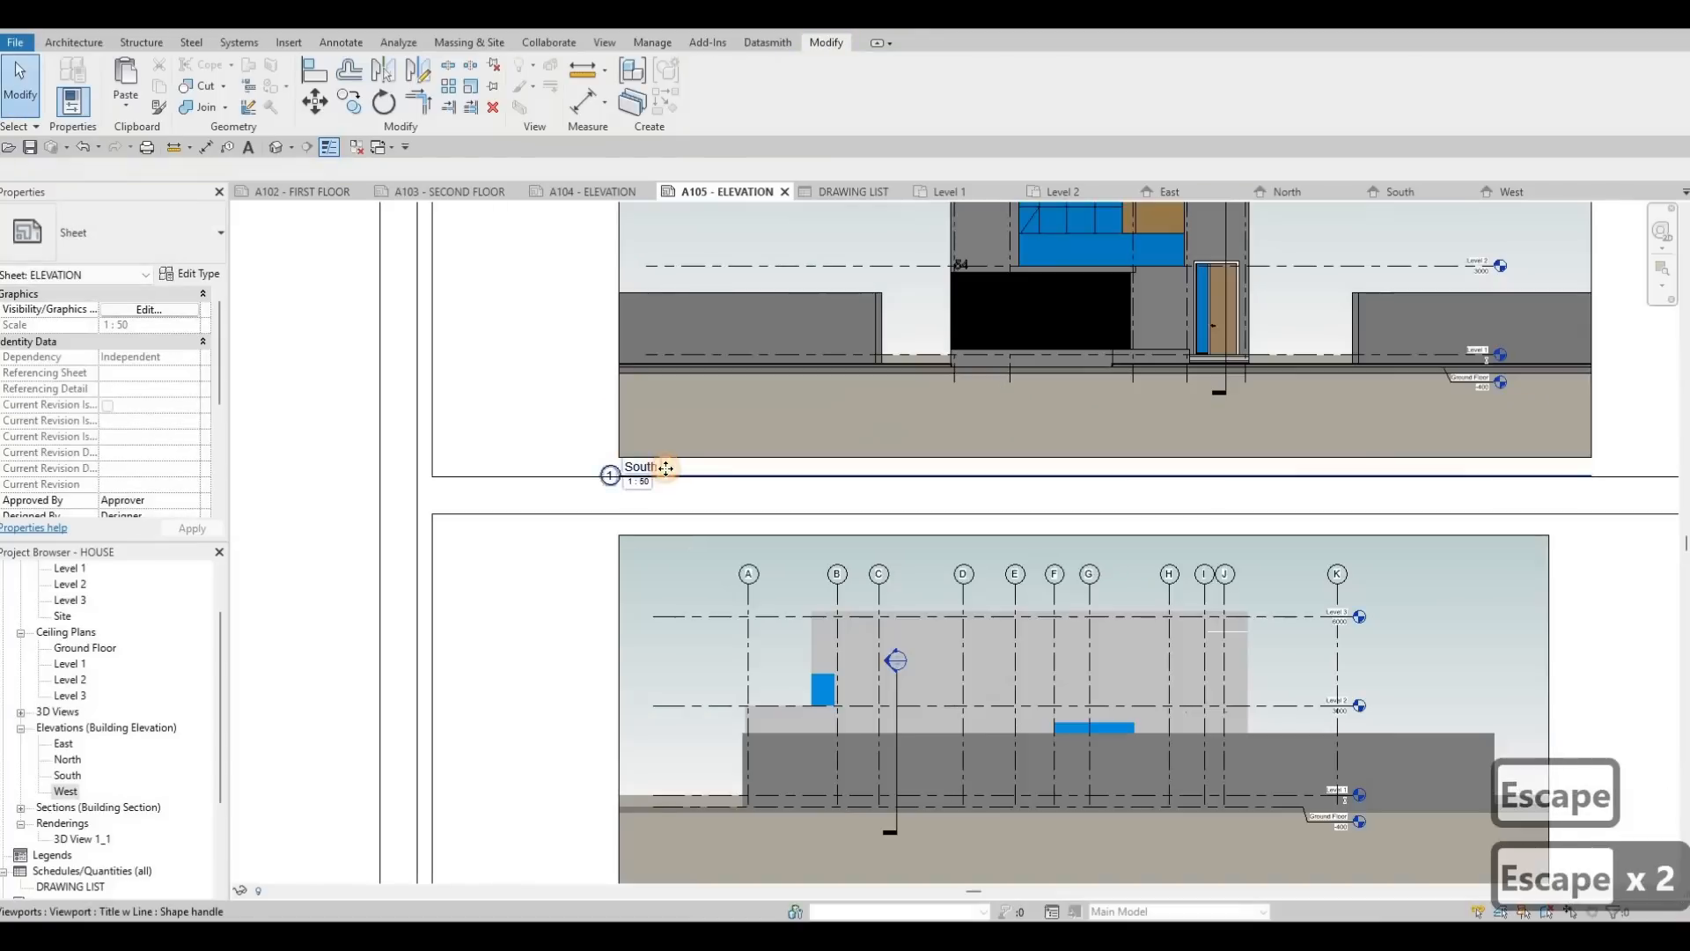
# Reposition the South view title just below the upper frame's corner and shorten its title line to the label's length.
pyautogui.moveTo(662, 470); pyautogui.dragTo(498, 486)
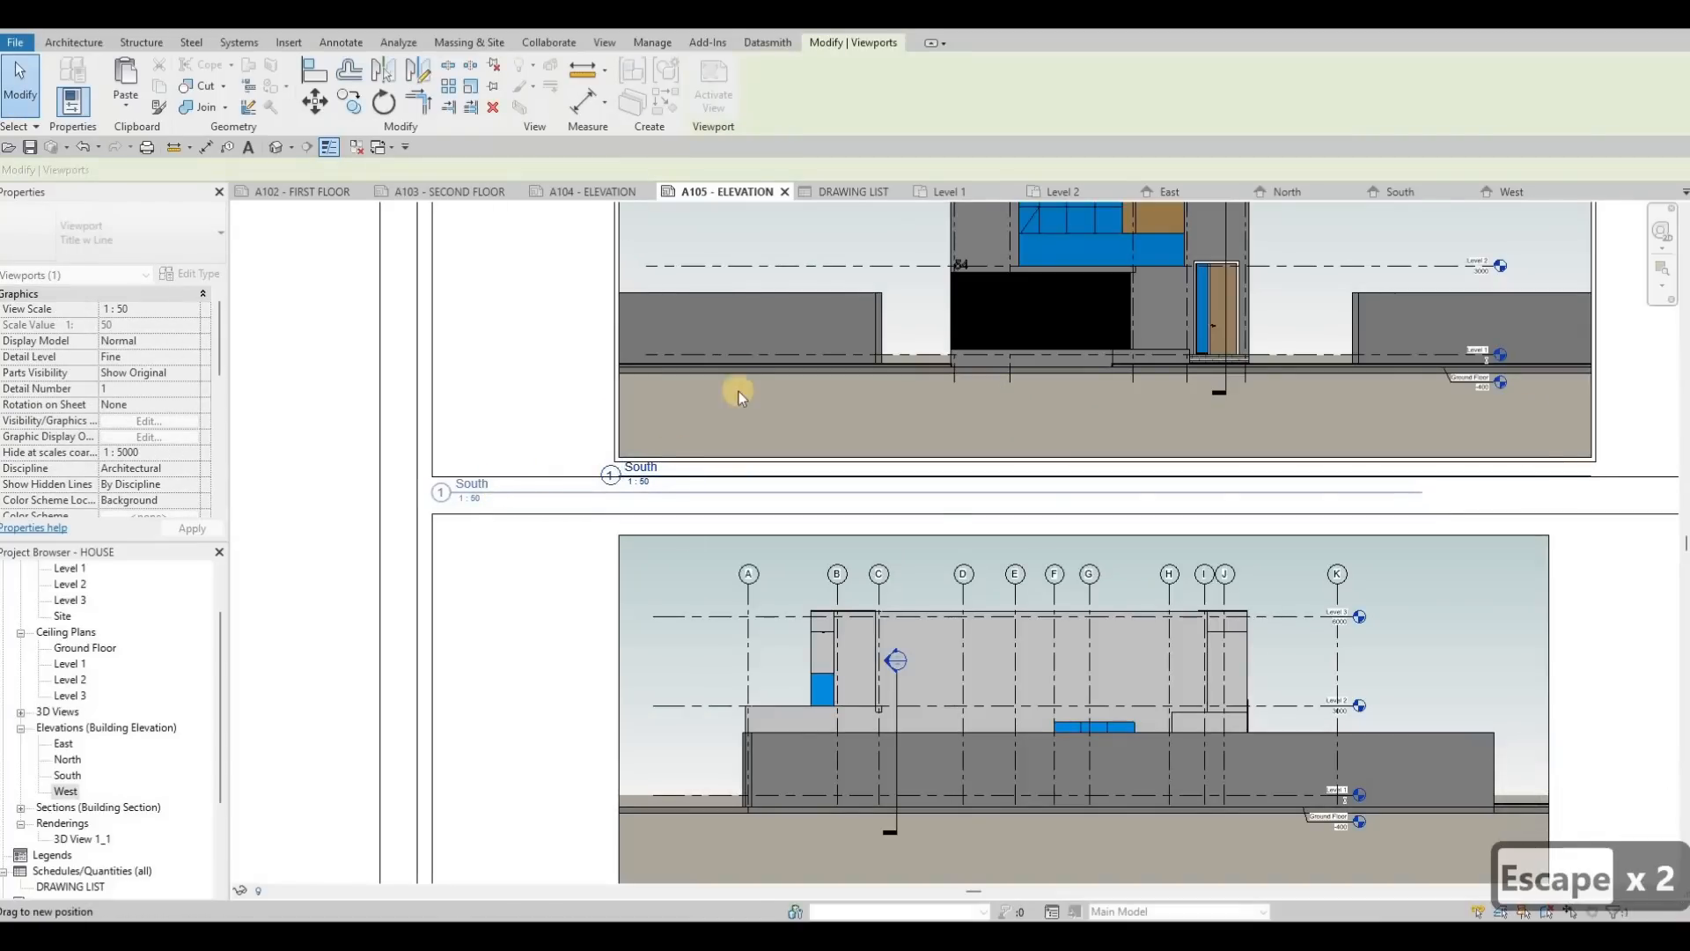
pyautogui.scroll(-2, 1116, 503)
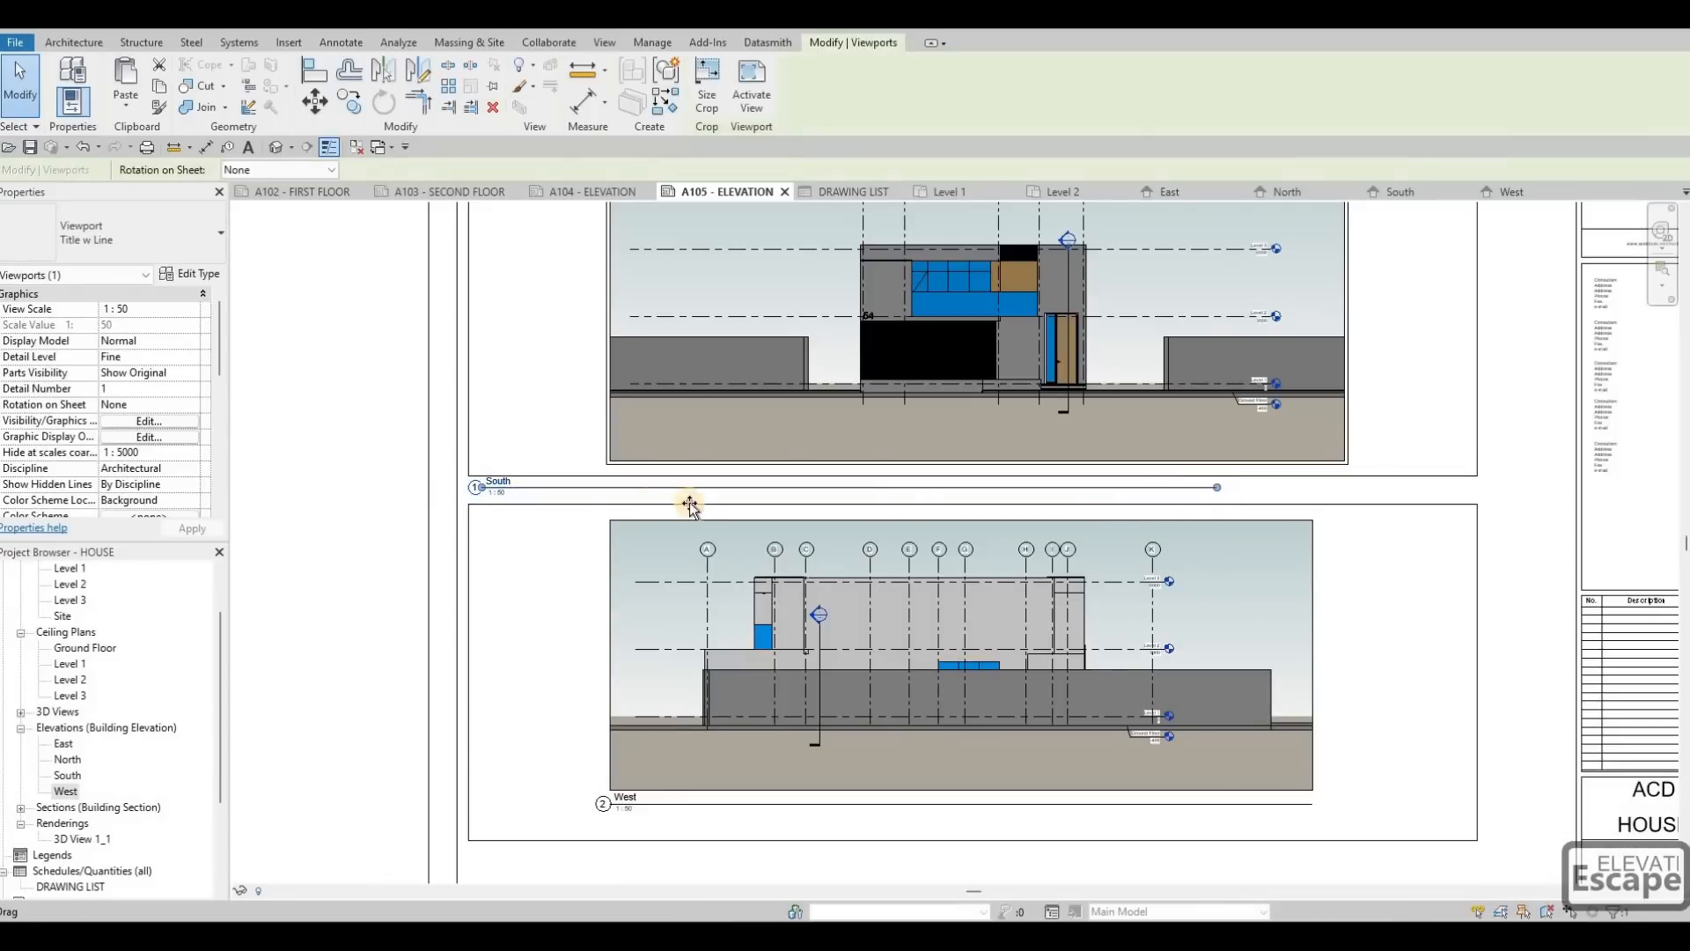
pyautogui.moveTo(690, 506); pyautogui.dragTo(525, 495)
pyautogui.moveTo(762, 675); pyautogui.dragTo(800, 479, button='middle')
pyautogui.press('Escape')
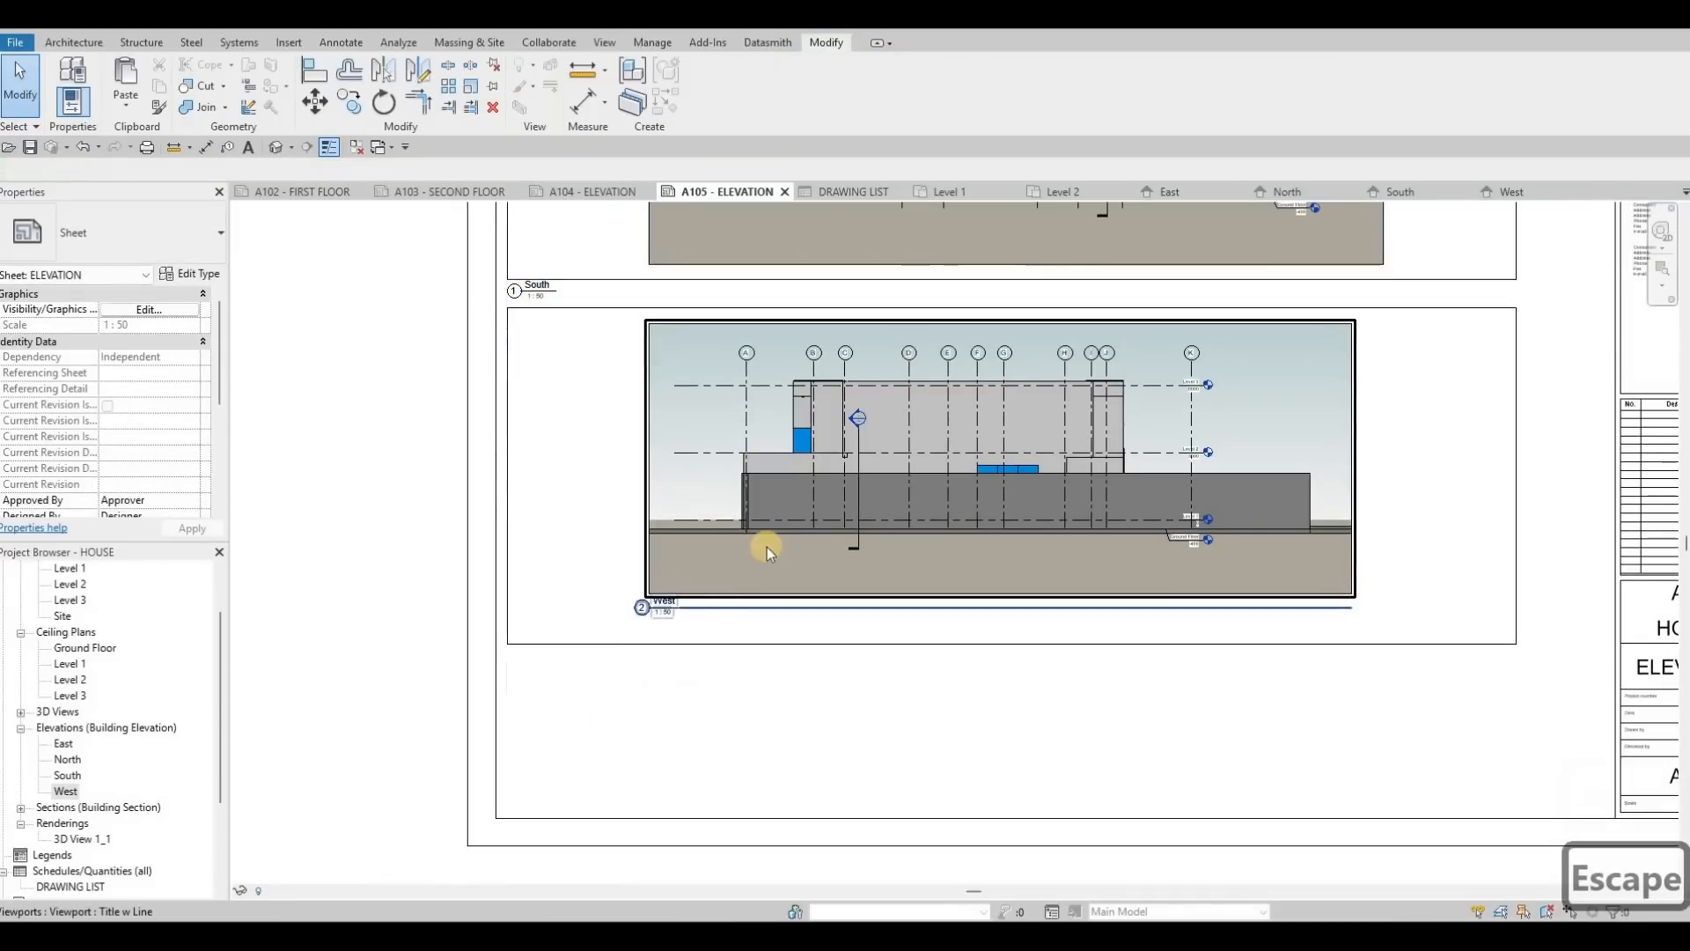
# Nudge the West viewport three increments down to center it within the lower frame.
pyautogui.click(779, 540)
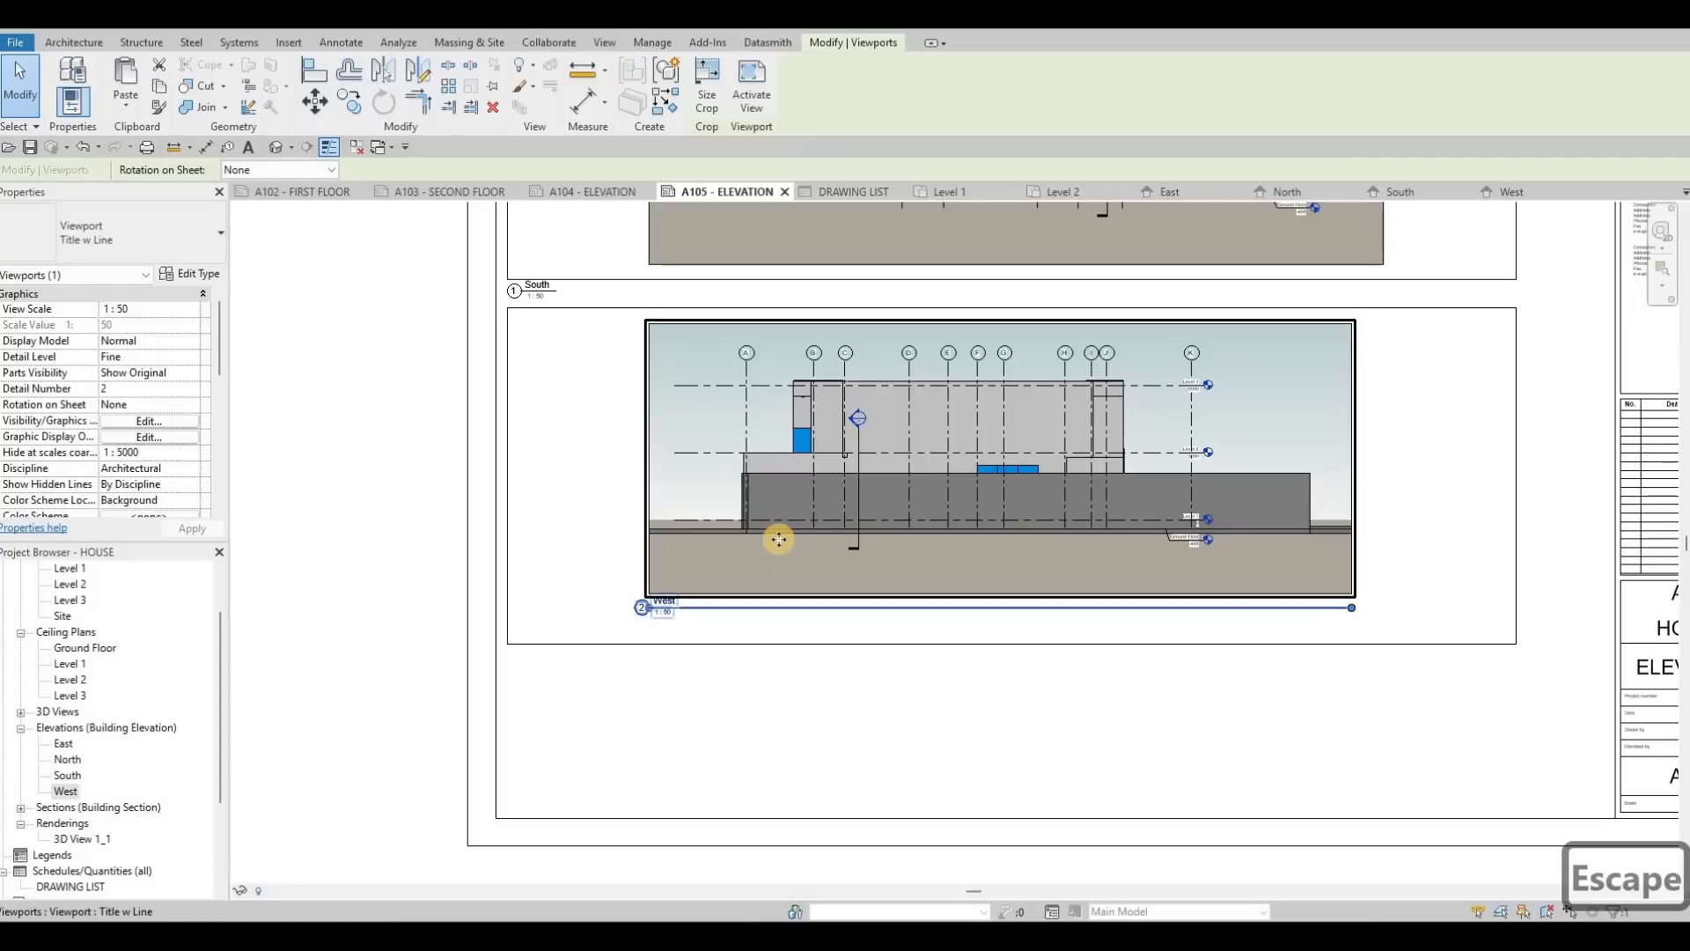
pyautogui.press('Down')
pyautogui.press('Down')
pyautogui.press('Down')
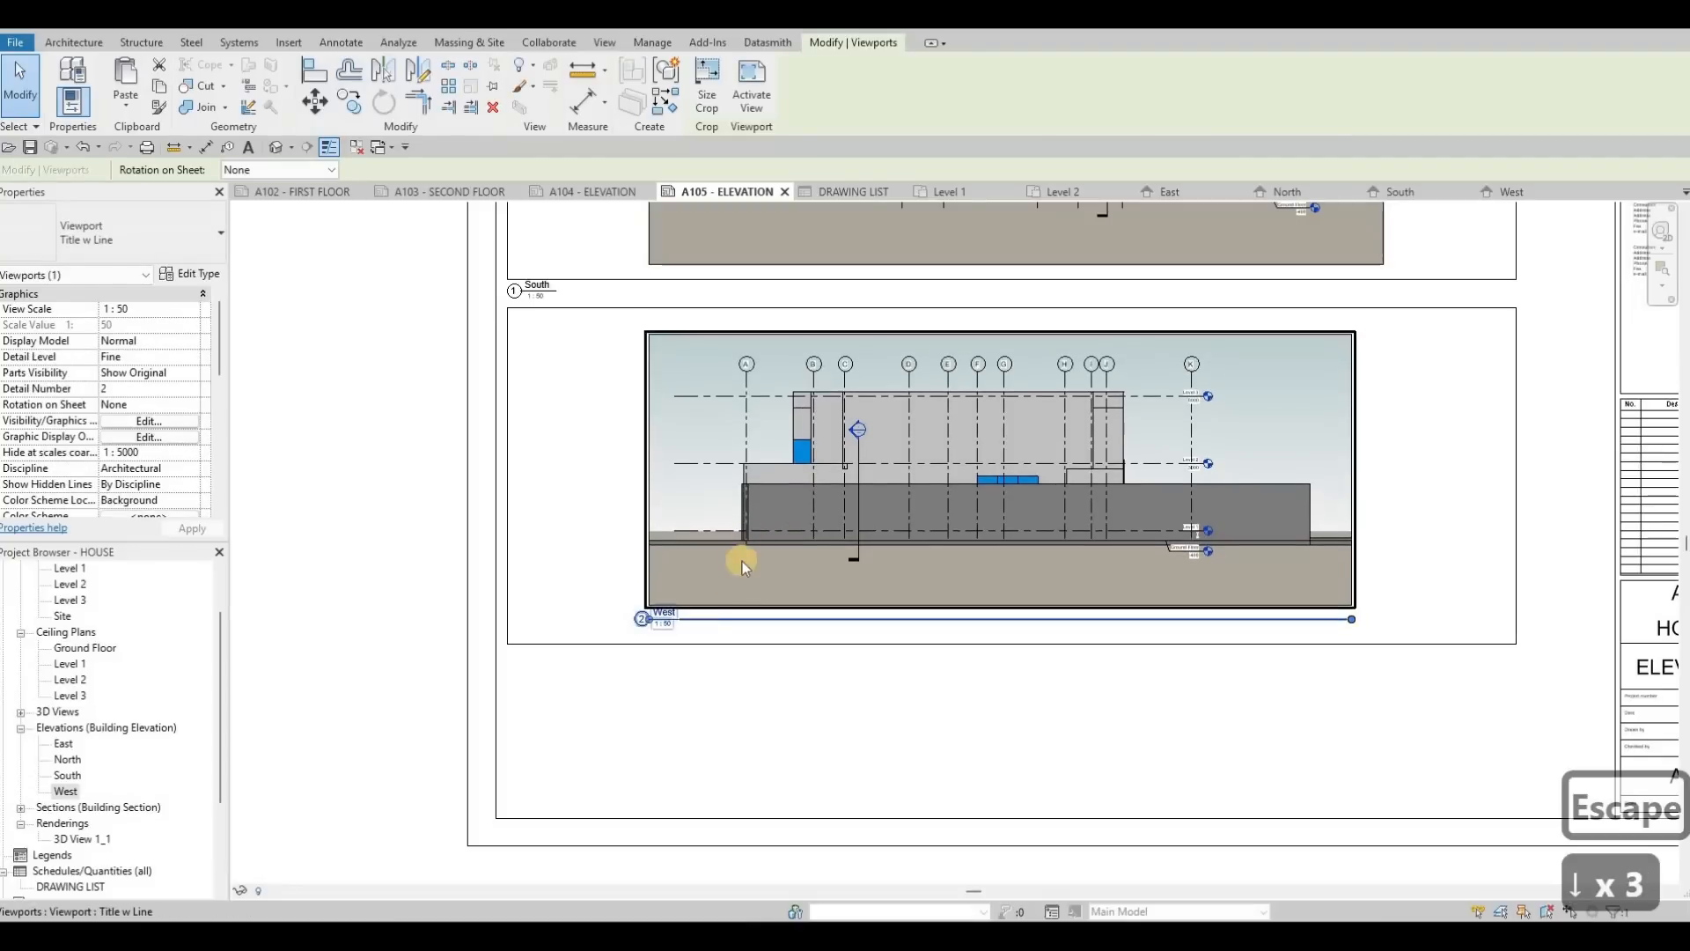
pyautogui.press('Escape')
pyautogui.press('Escape')
# Move the West view title just below the lower frame's corner and shorten its line to align with the South title.
pyautogui.moveTo(662, 615); pyautogui.dragTo(568, 660)
pyautogui.moveTo(838, 577); pyautogui.dragTo(838, 577)
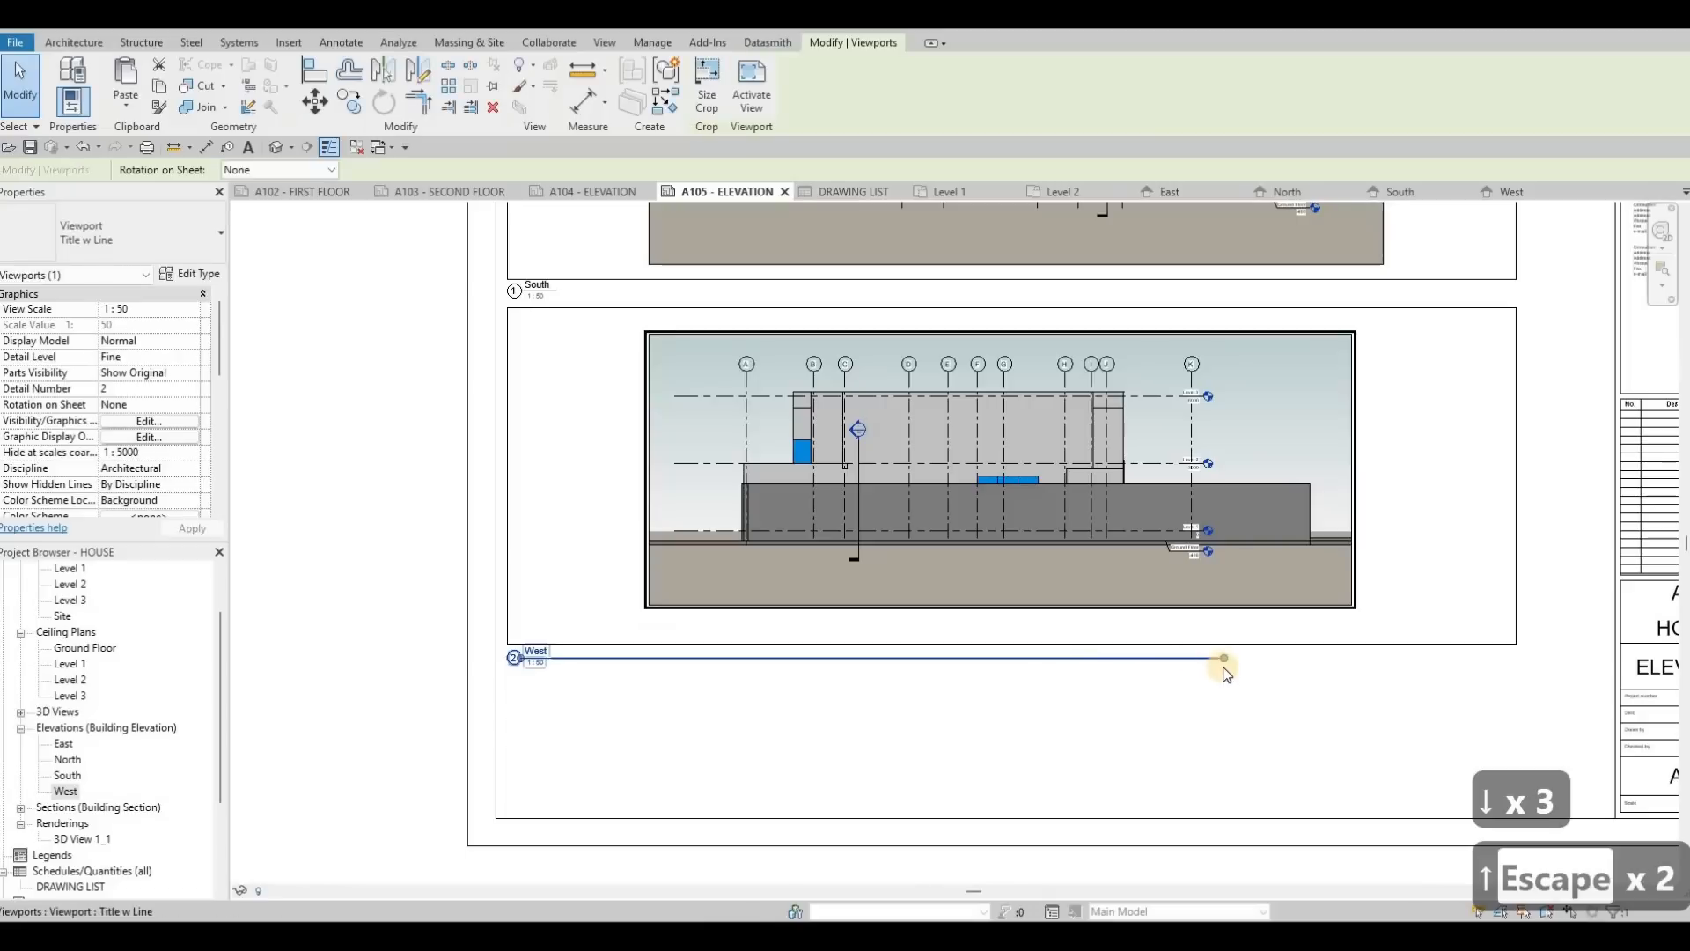
pyautogui.moveTo(578, 674); pyautogui.dragTo(544, 579)
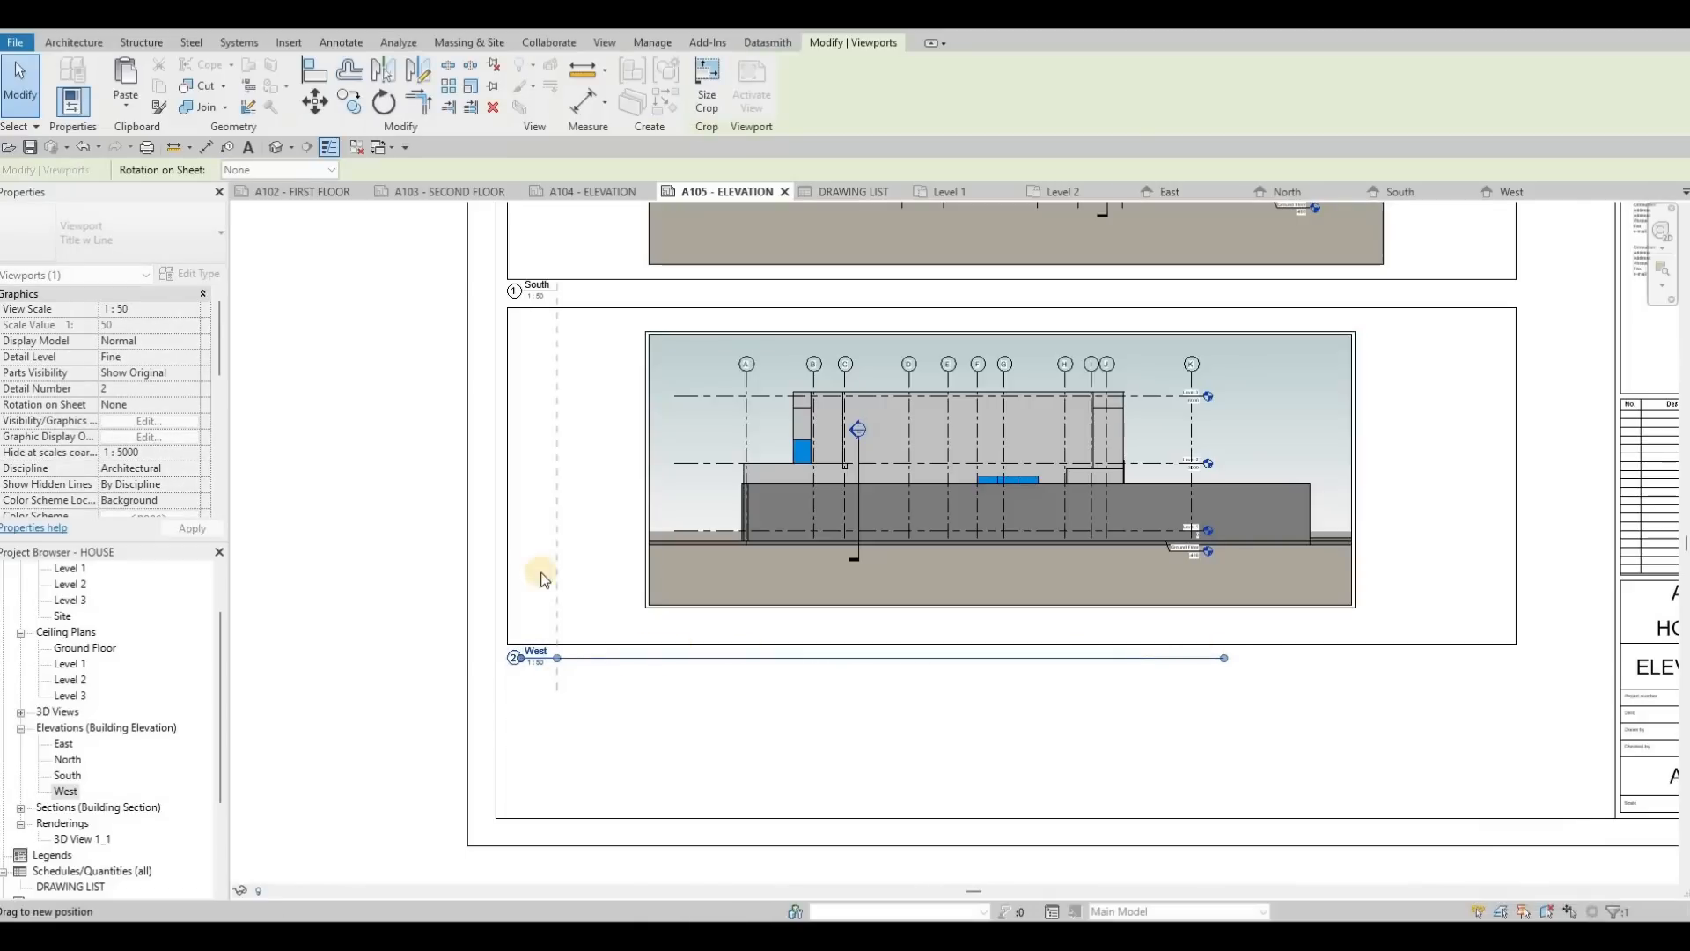
pyautogui.press('Escape')
pyautogui.scroll(-5, 607, 546)
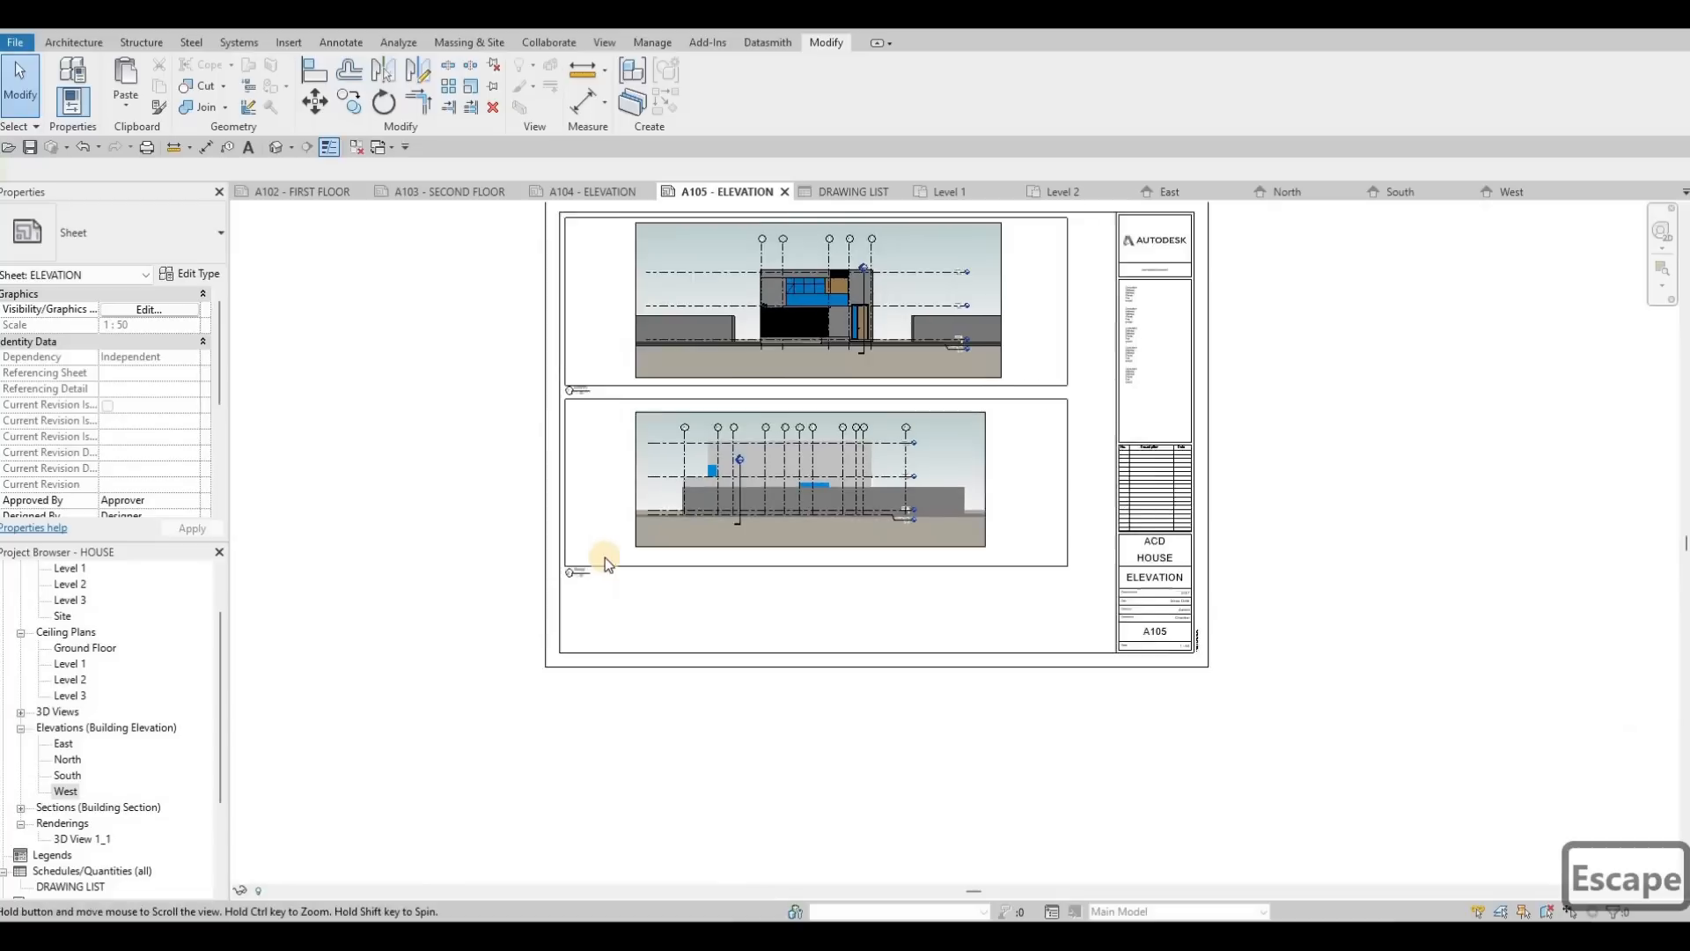
pyautogui.press('Escape')
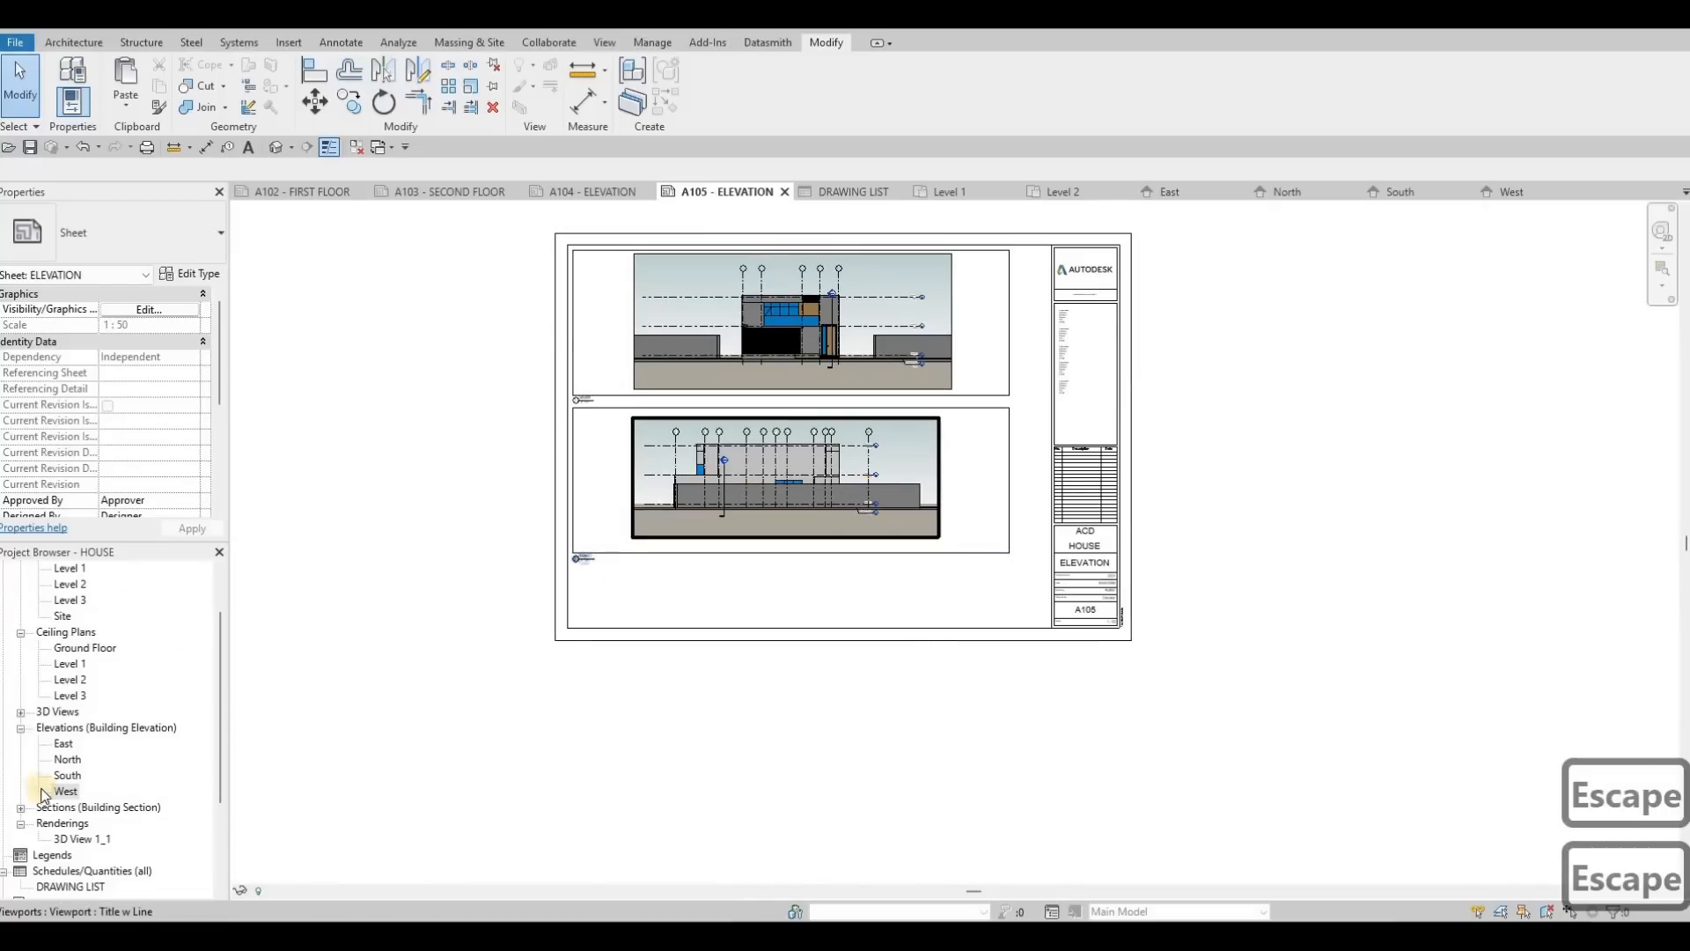
# Create a new sheet with the A0 metric titleblock.
pyautogui.scroll(-2, 71, 818)
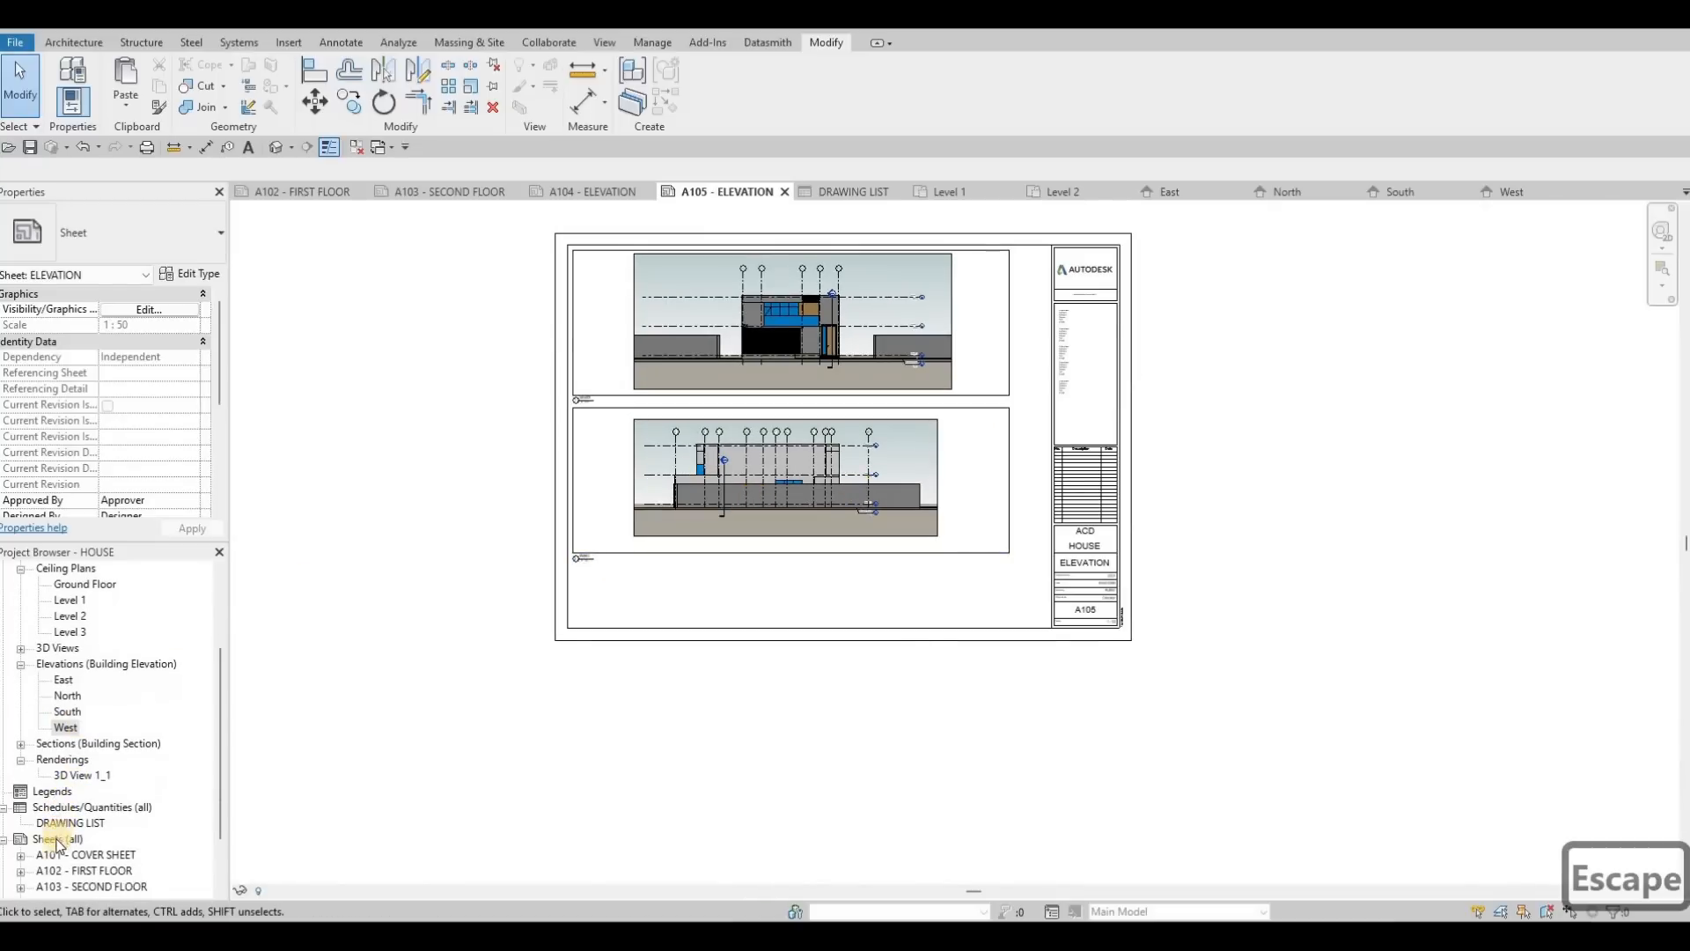
pyautogui.scroll(-2, 58, 781)
pyautogui.rightClick(58, 775)
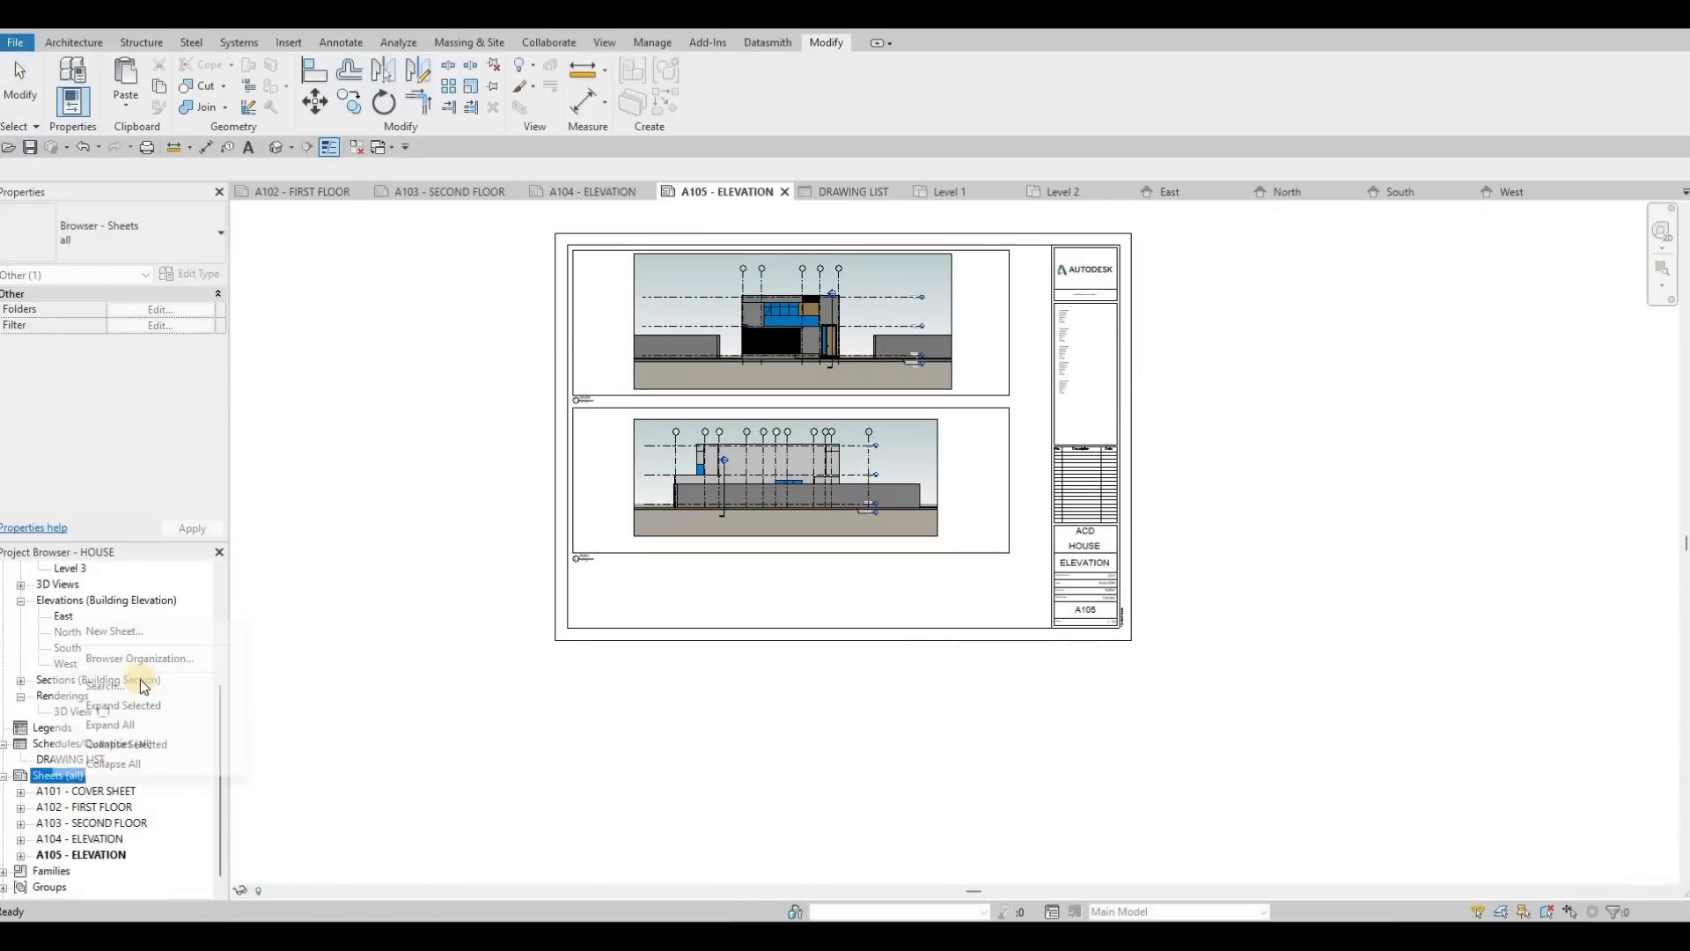
pyautogui.click(128, 631)
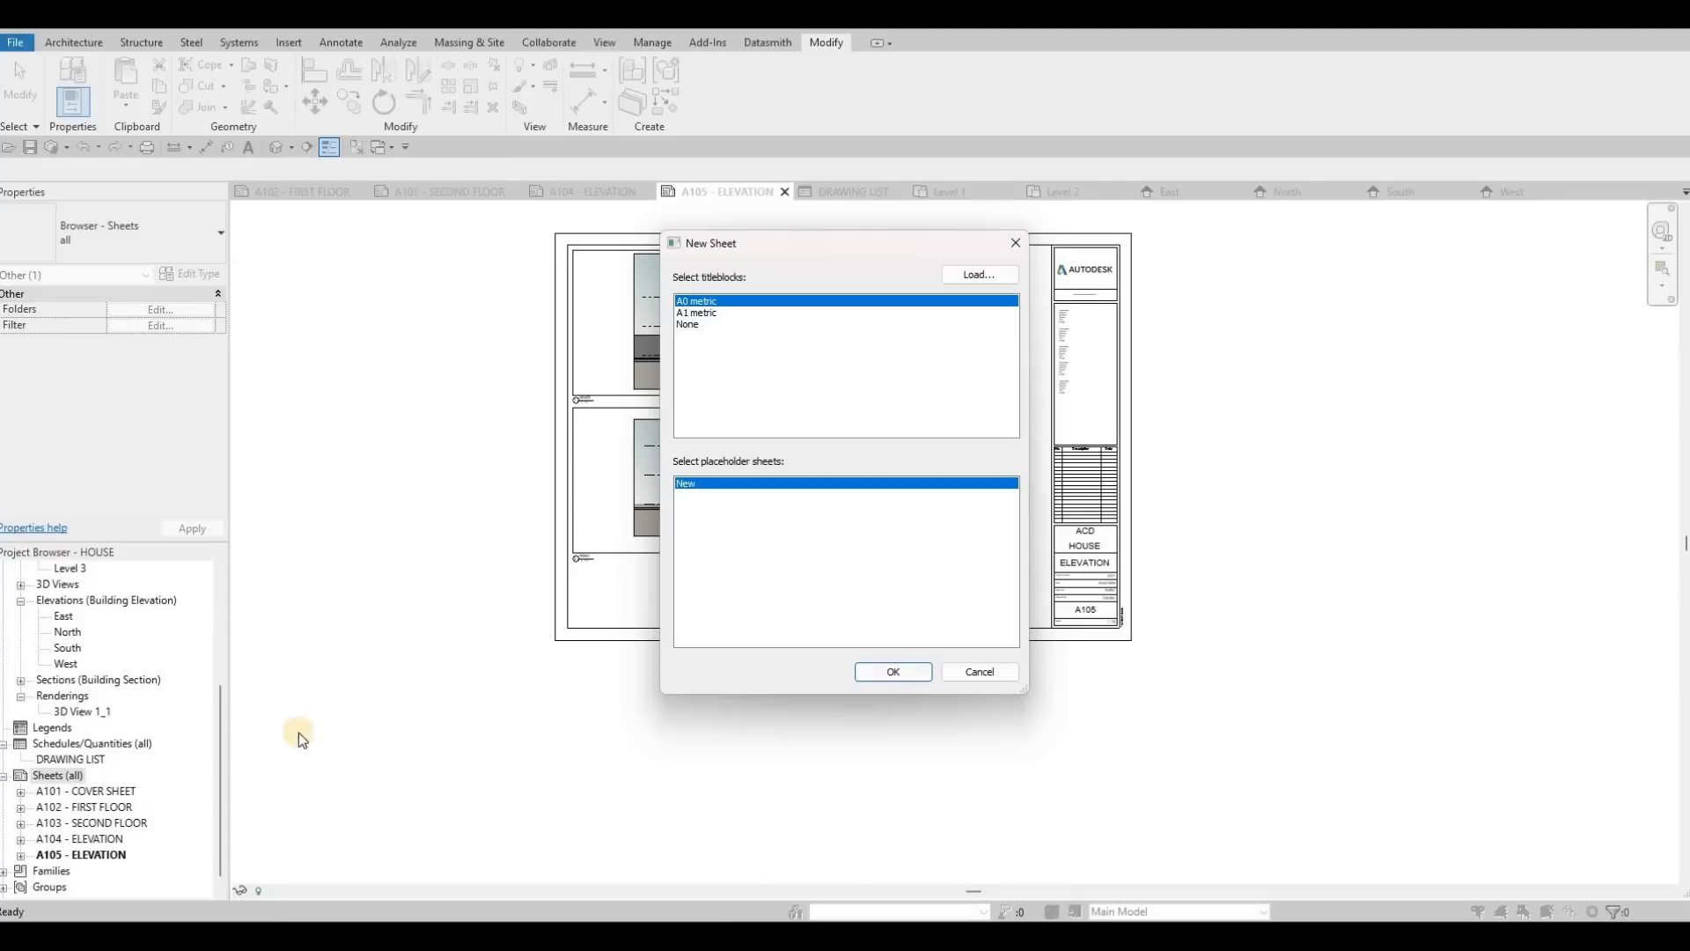
pyautogui.press('Return')
# Open sheet A101 - COVER SHEET and check the drawing list for the new sheet.
pyautogui.doubleClick(106, 790)
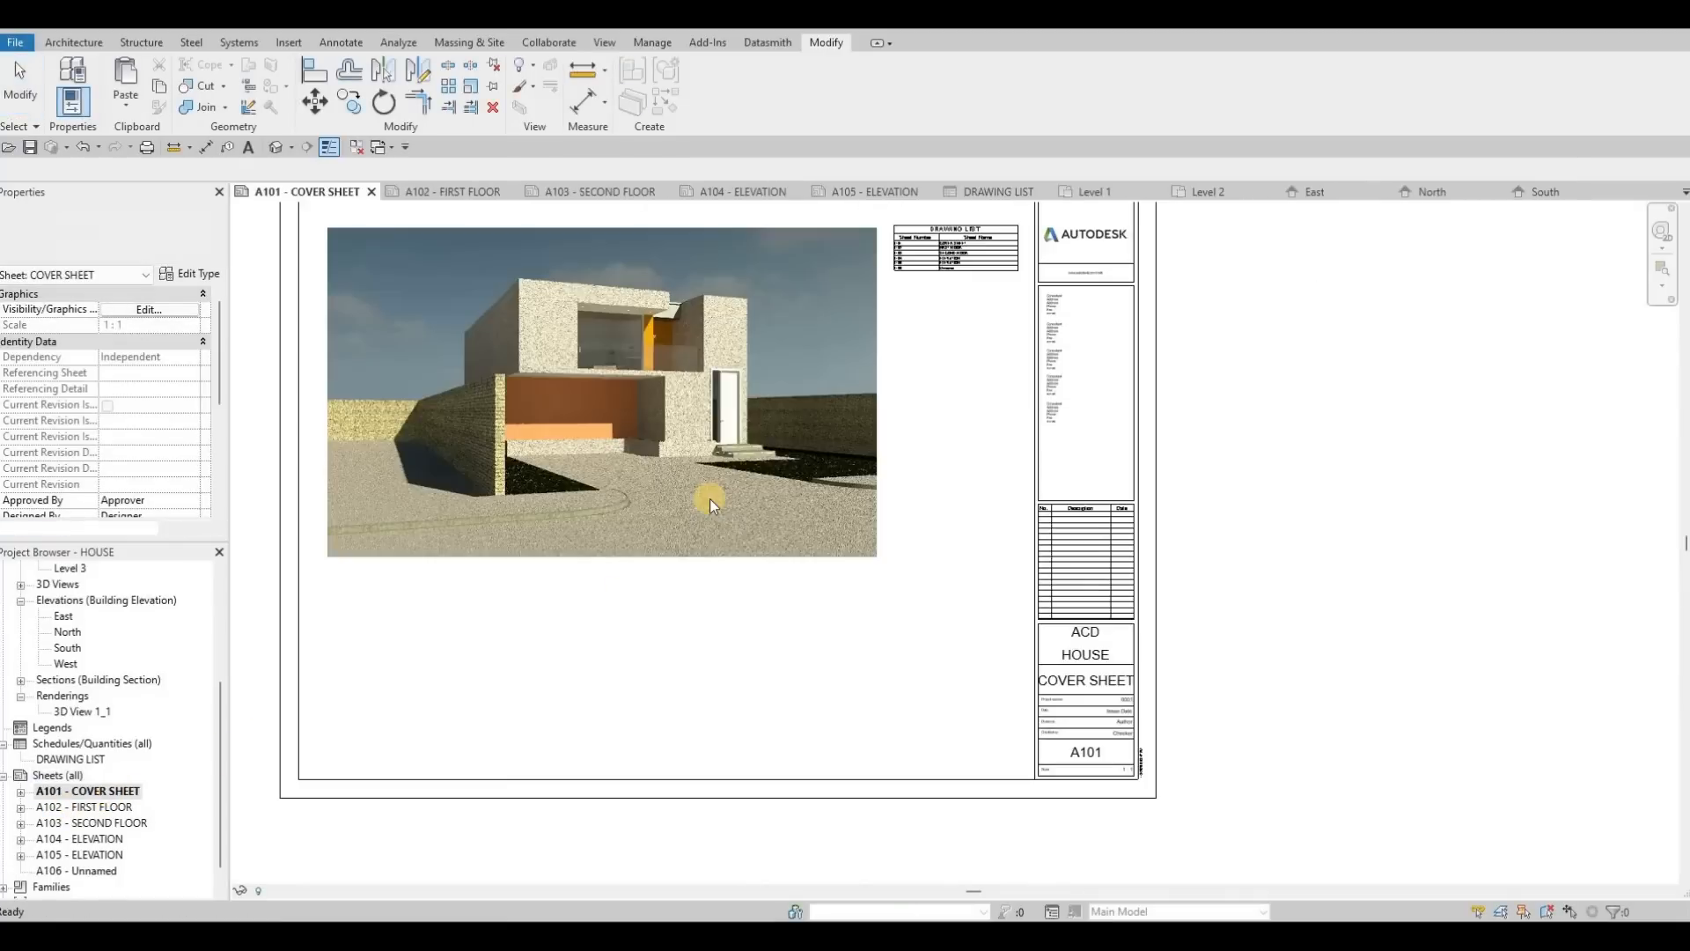
pyautogui.scroll(5, 906, 264)
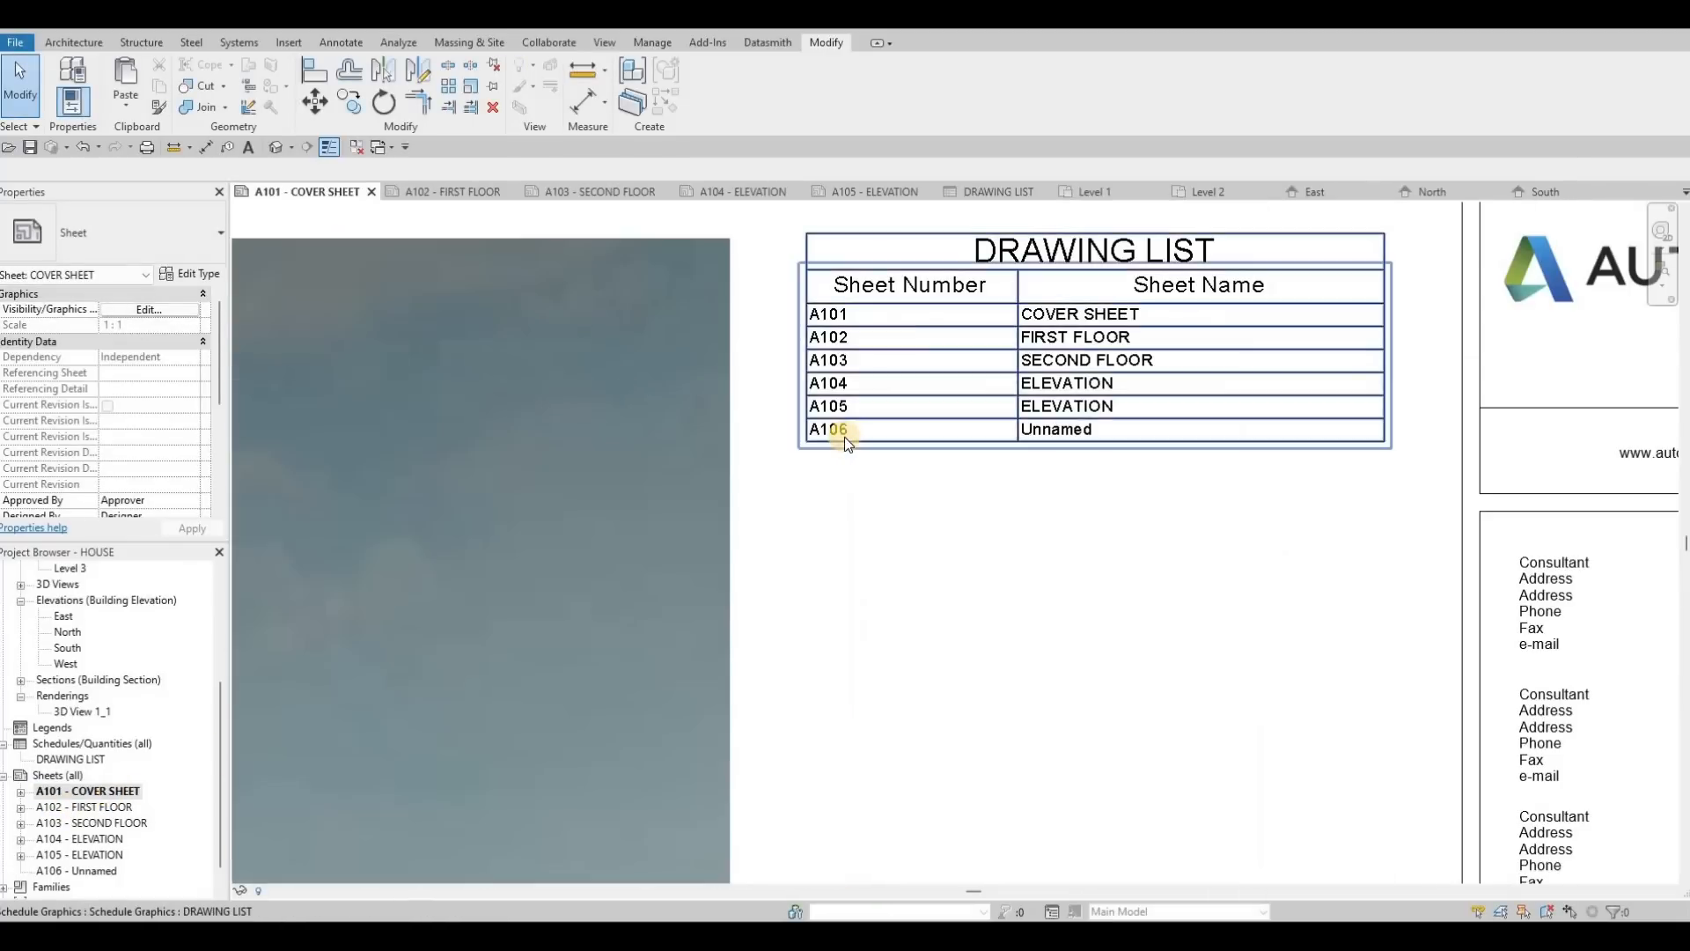
pyautogui.scroll(-5, 1047, 260)
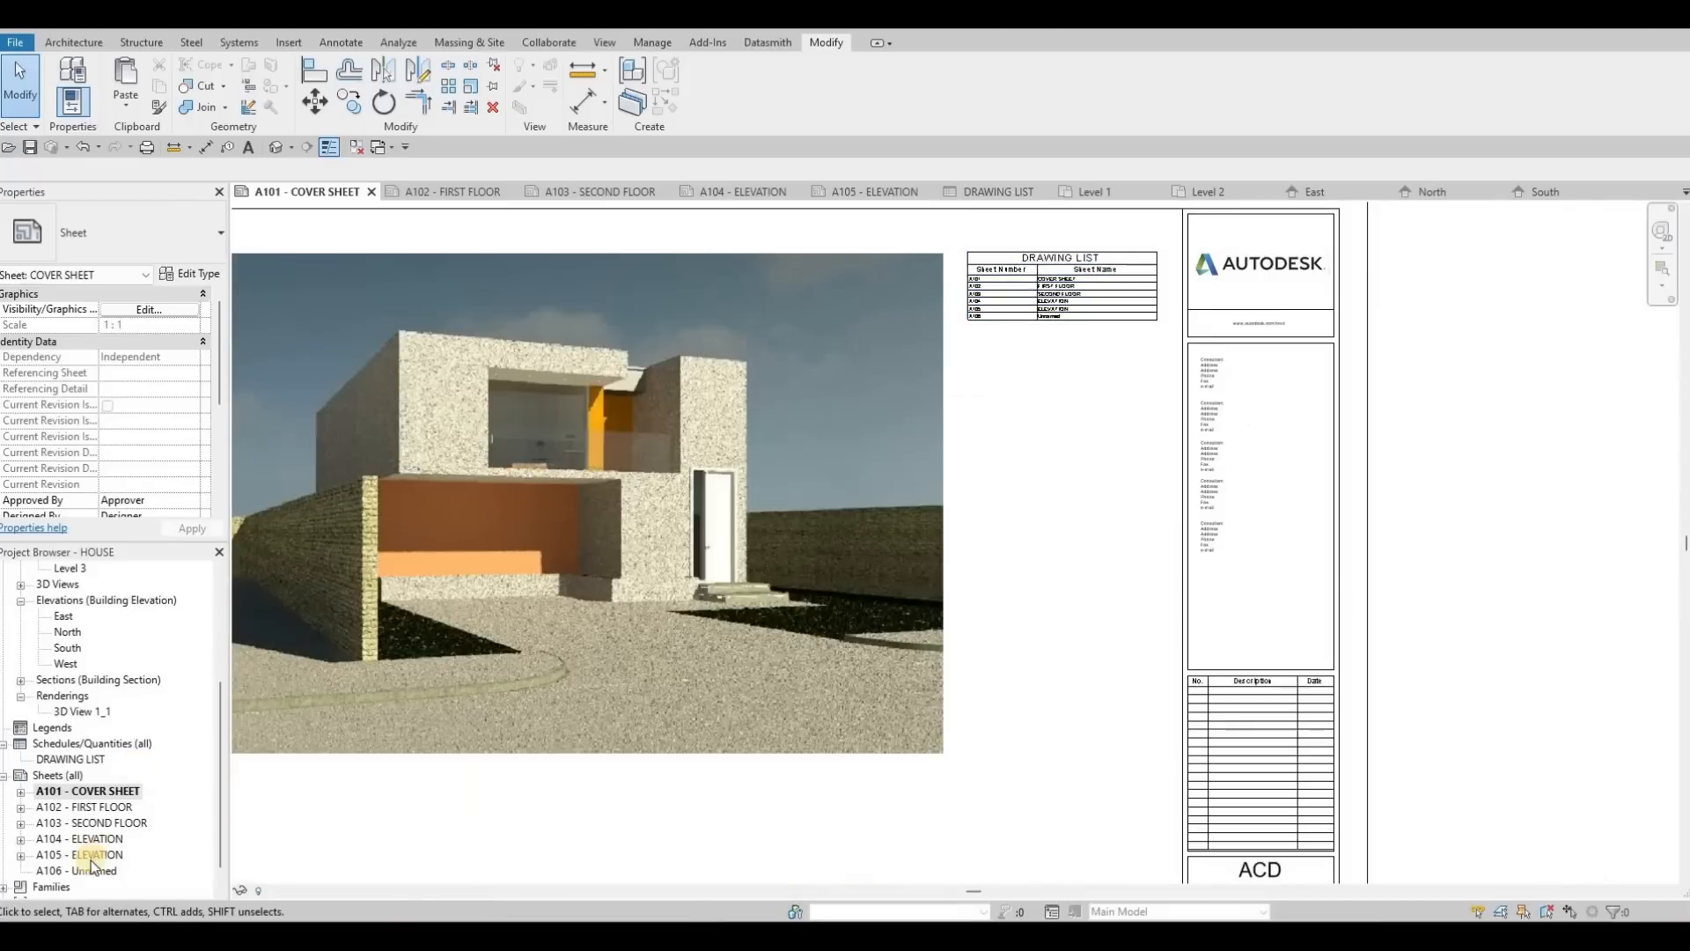
# Rename sheet A106 as SECTION and open it.
pyautogui.click(97, 872)
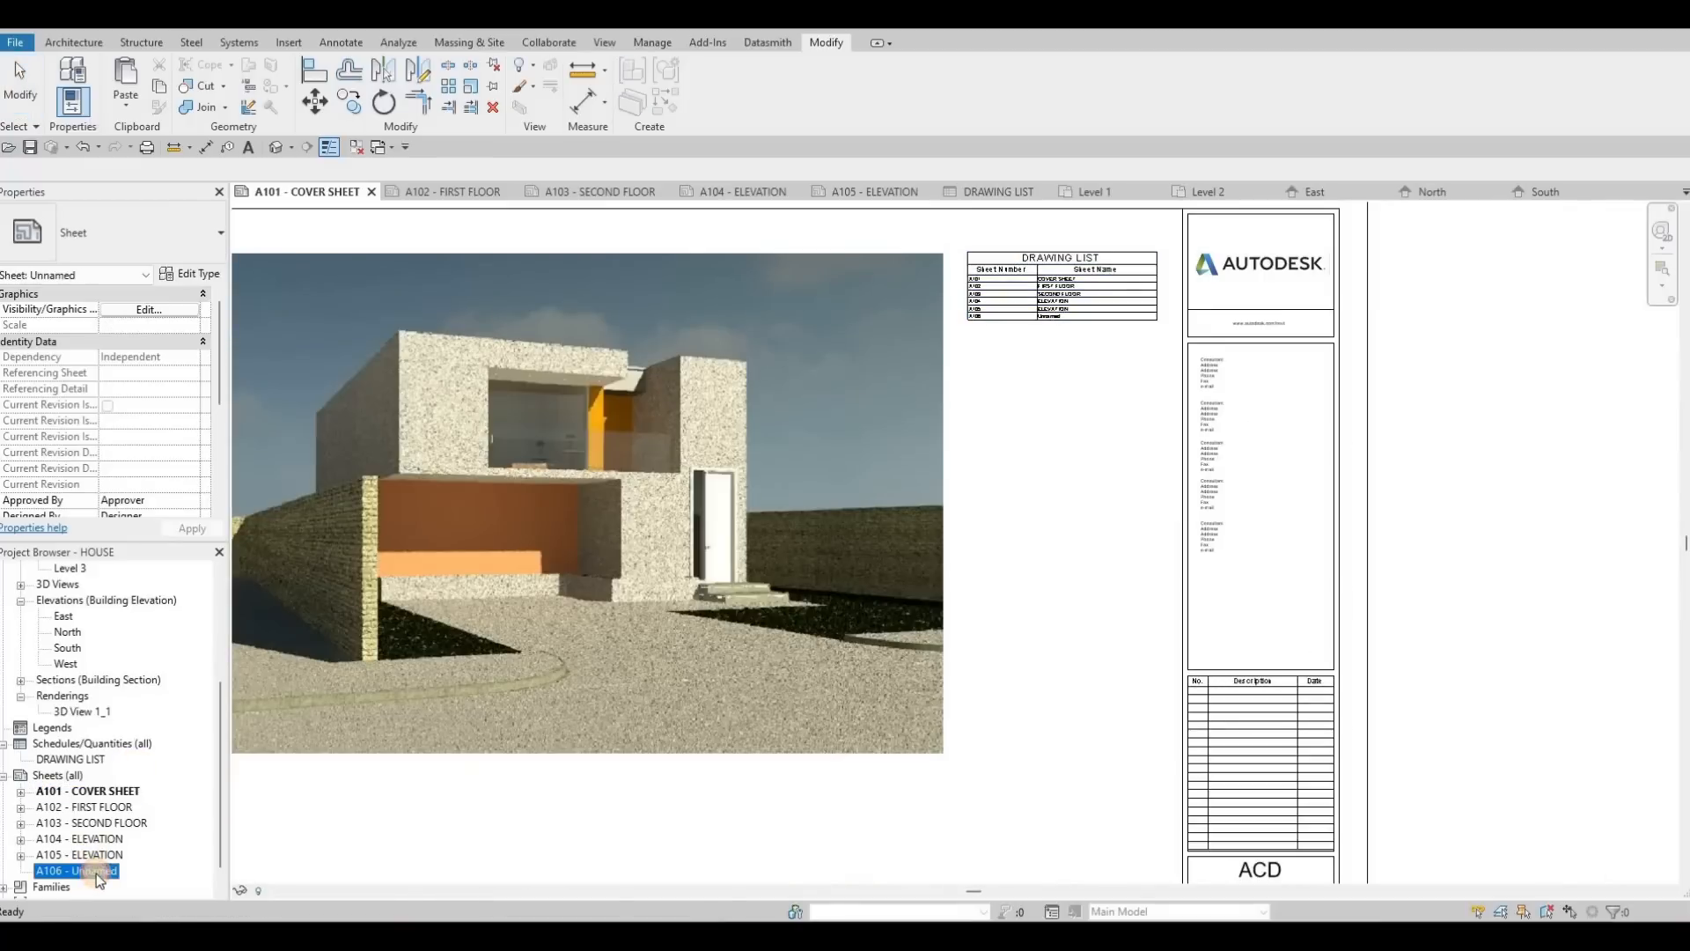
pyautogui.press('F2')
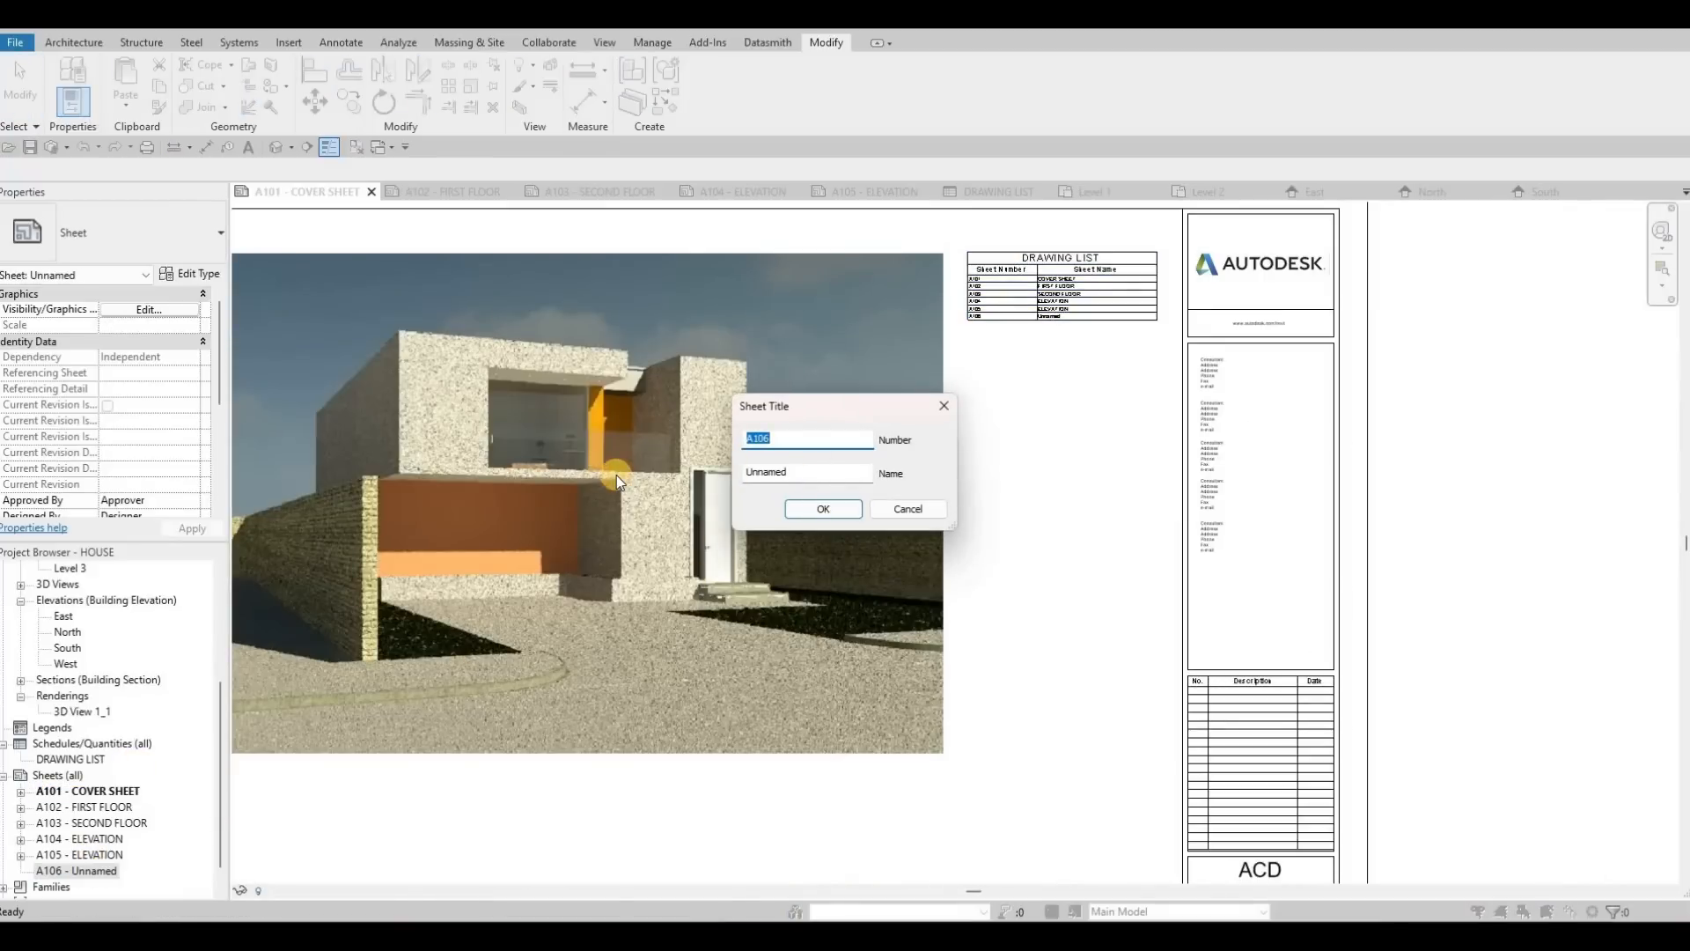
pyautogui.press('Tab')
pyautogui.write('SECTI')
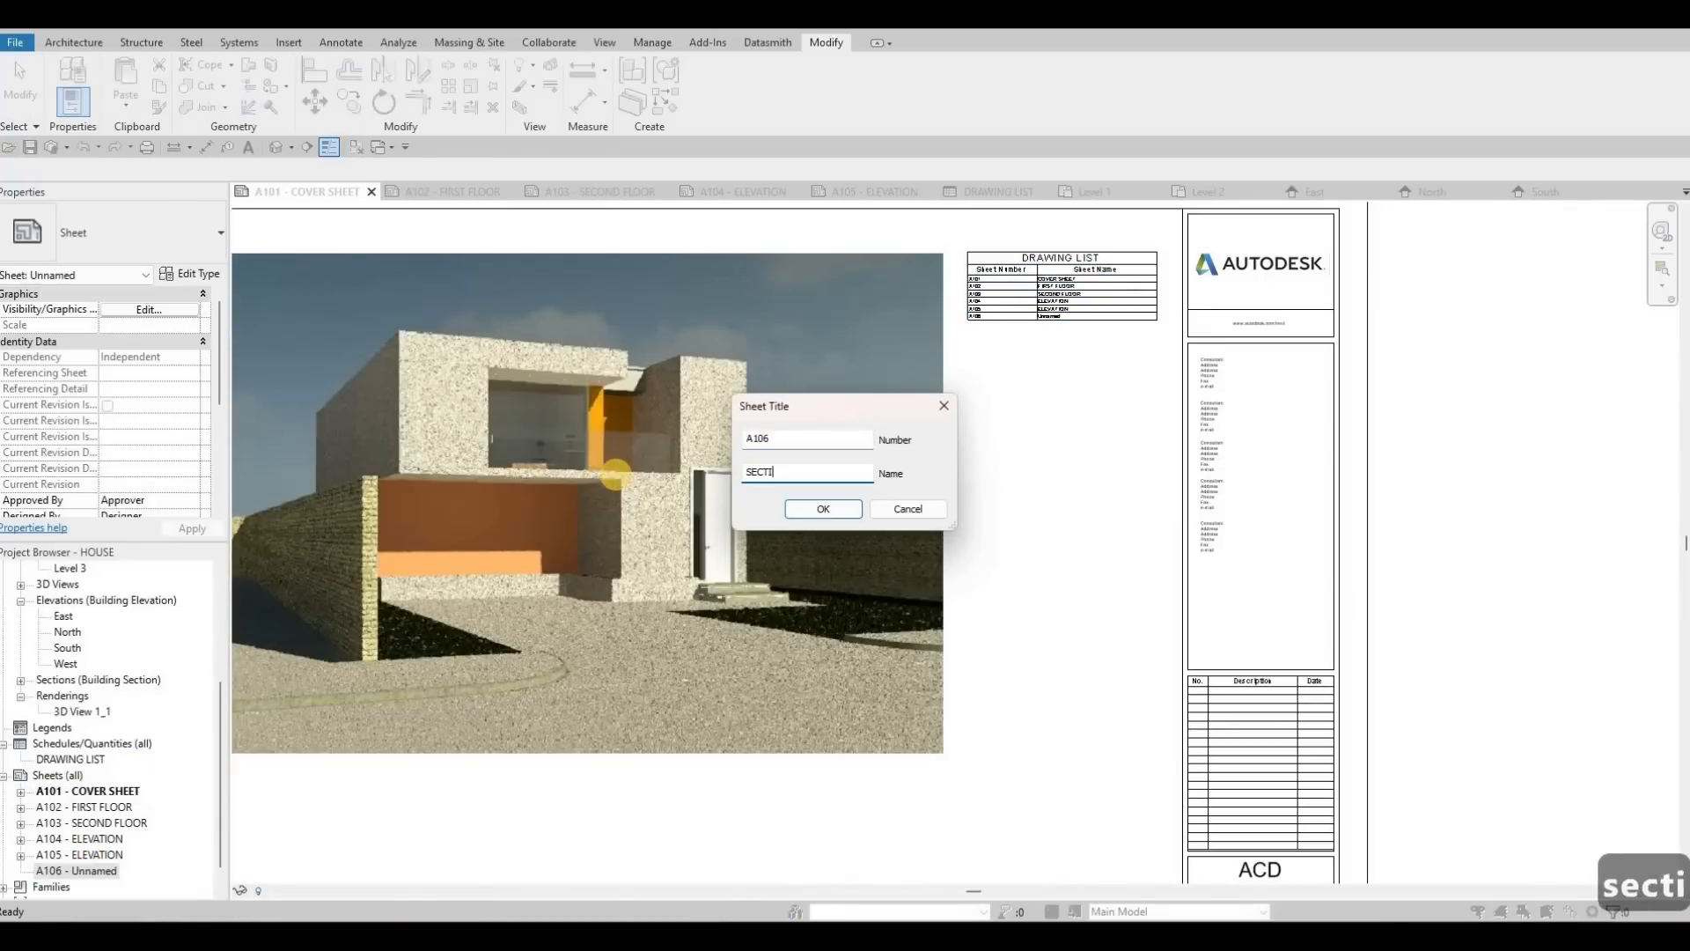
pyautogui.write('ON')
pyautogui.click(824, 509)
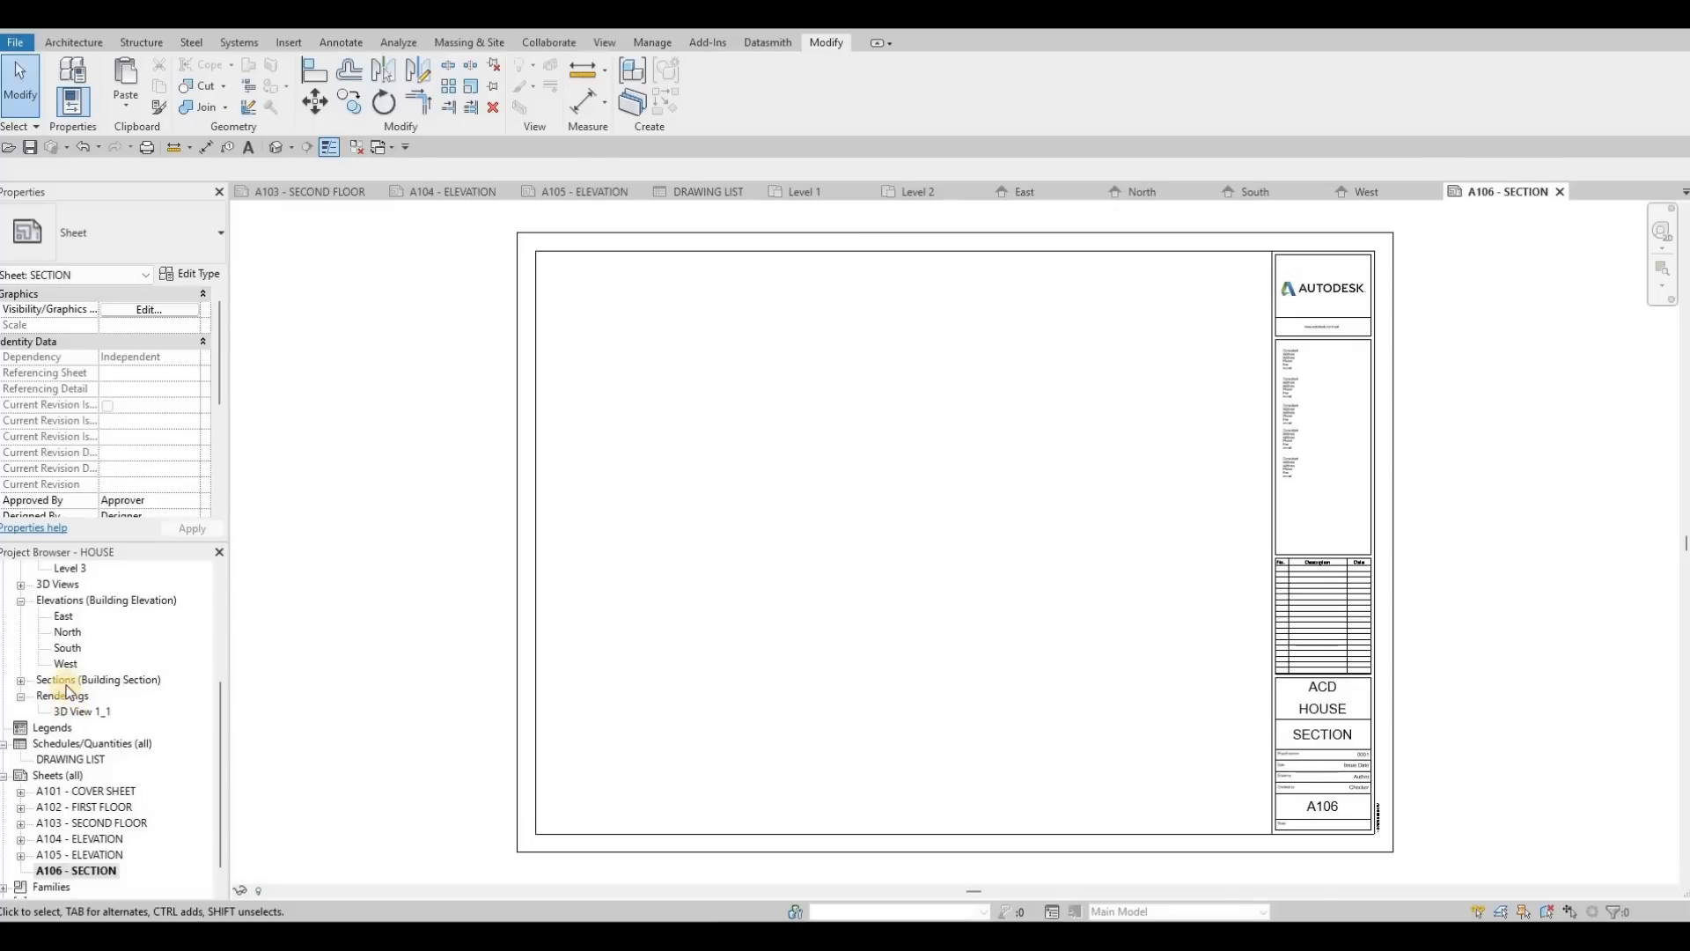
# Open the Level 1 floor plan and move the Section 1 line so it cuts through the staircase.
pyautogui.scroll(5, 75, 682)
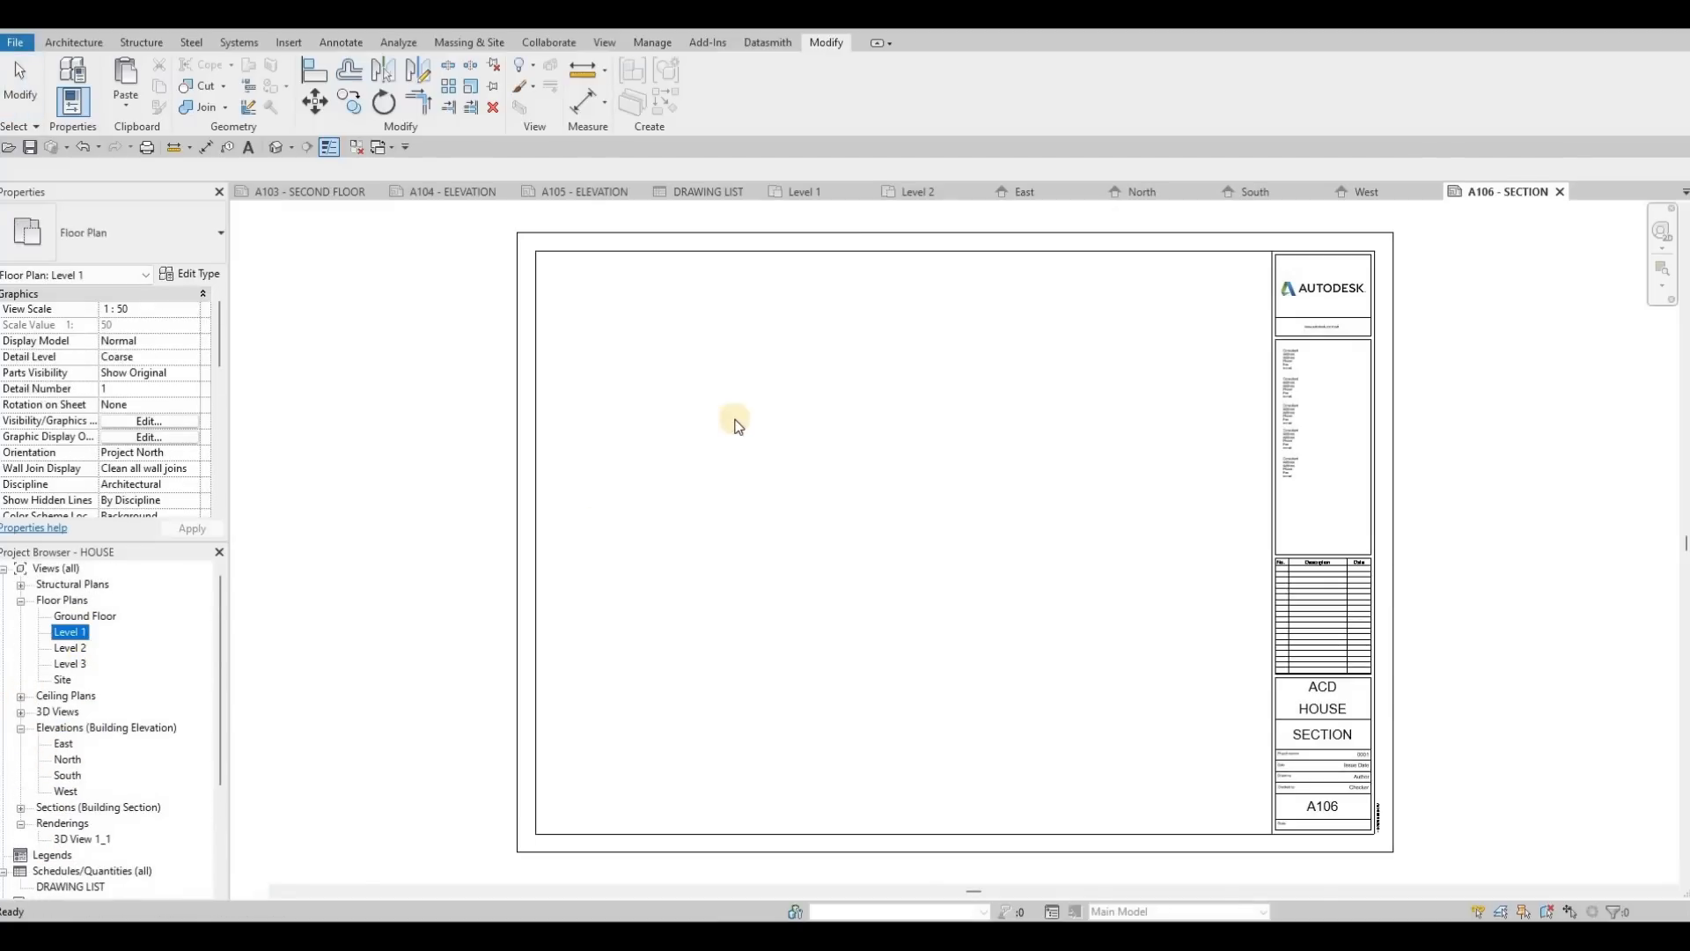
pyautogui.scroll(5, 832, 504)
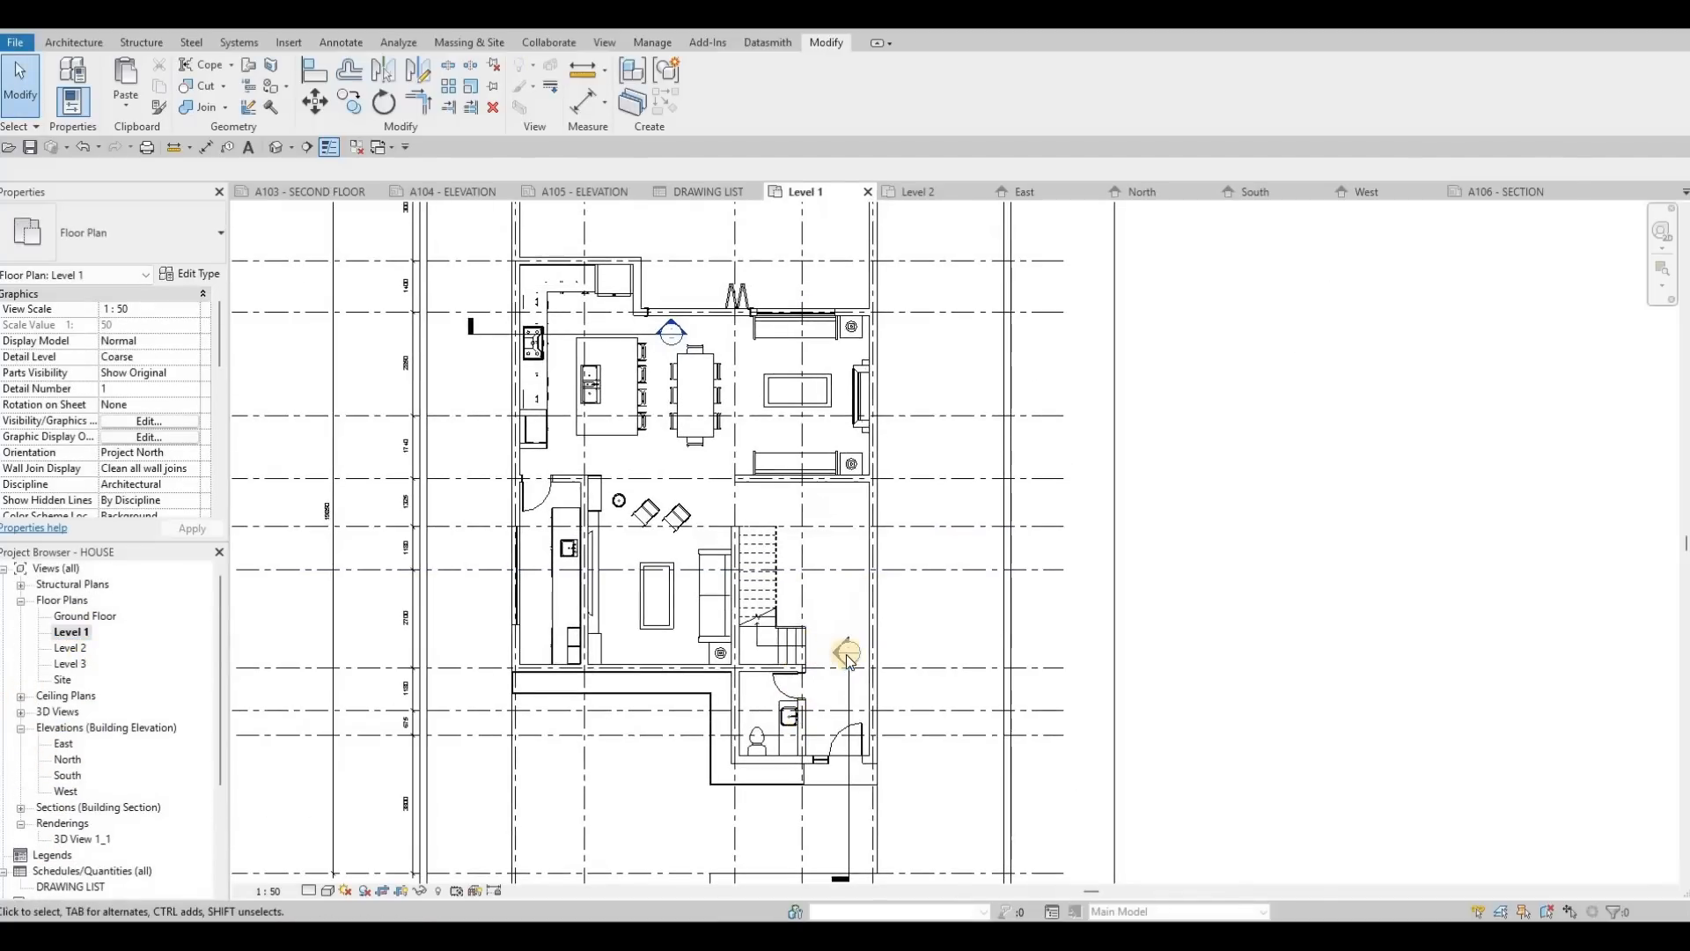
pyautogui.click(853, 676)
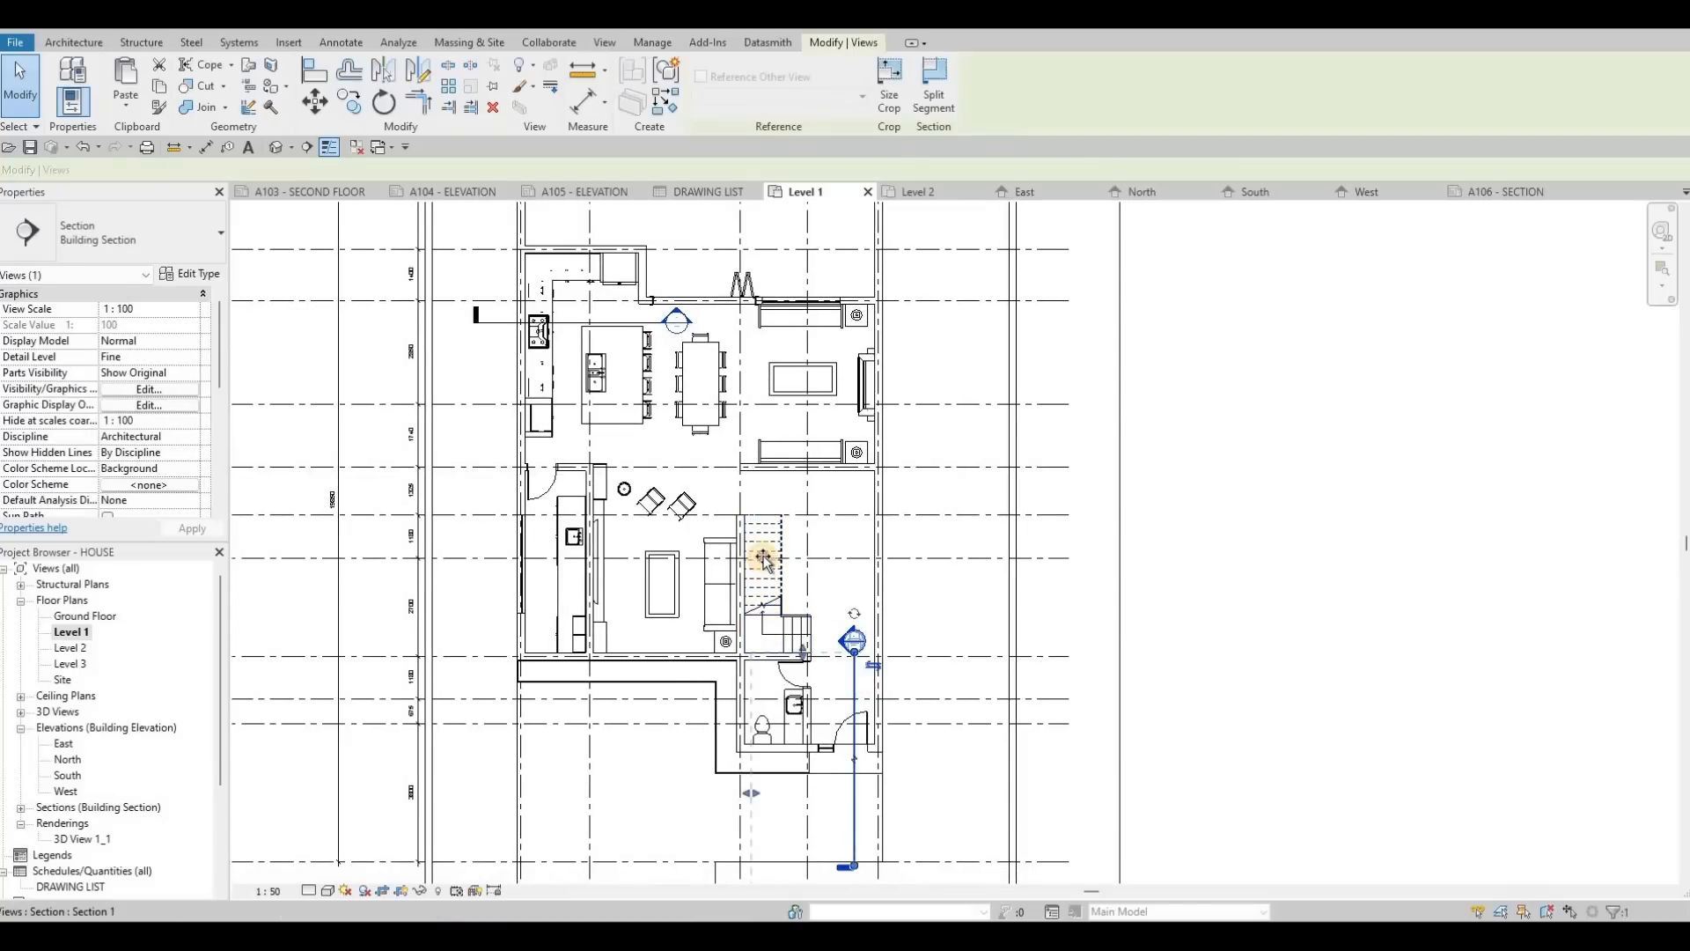
pyautogui.moveTo(763, 556); pyautogui.dragTo(729, 261)
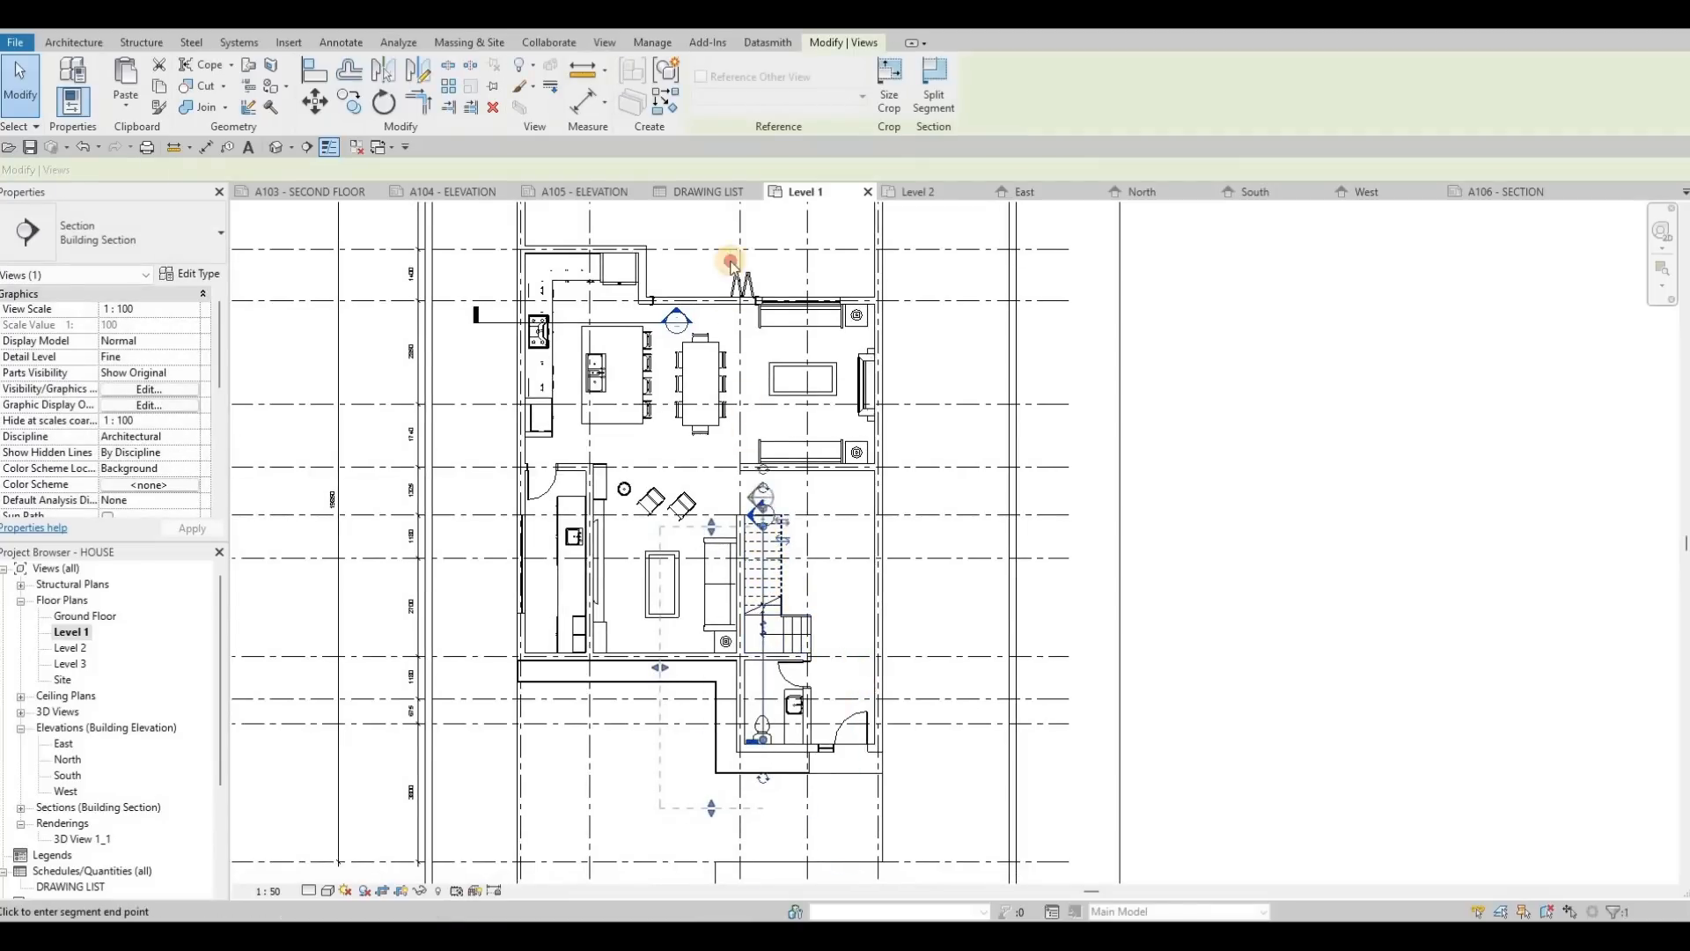
# Extend the Section 1 line and its crop boundary past the rear and front of the house, and adjust its view depth.
pyautogui.moveTo(711, 526); pyautogui.dragTo(689, 261)
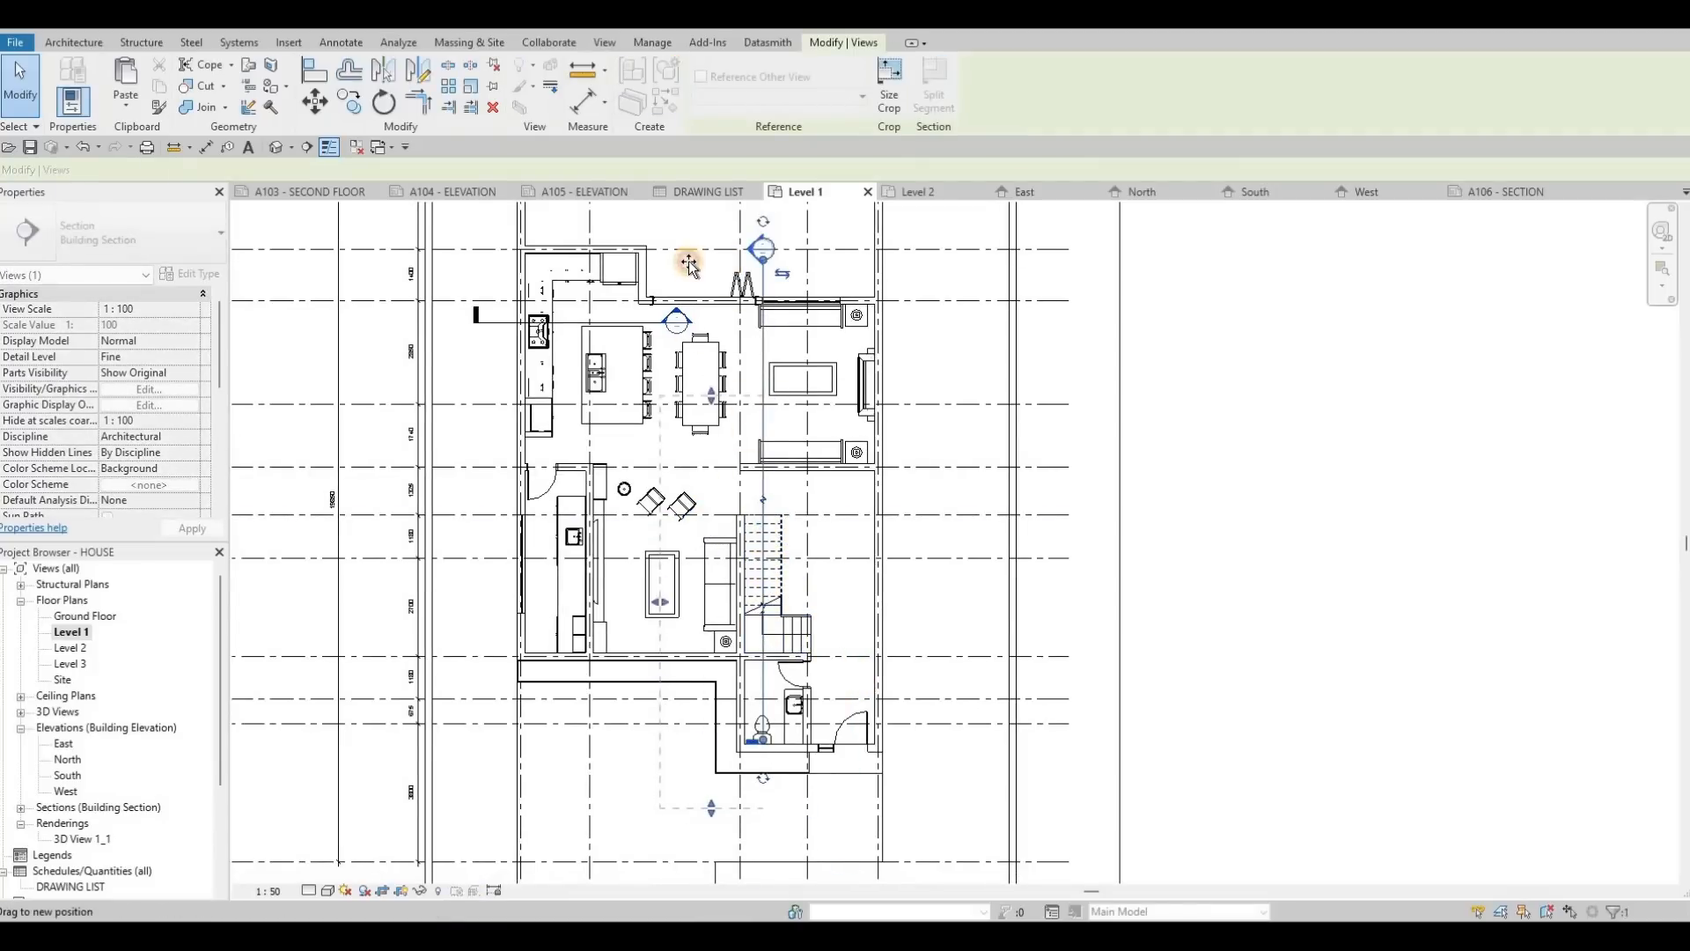
pyautogui.moveTo(646, 545); pyautogui.dragTo(654, 543)
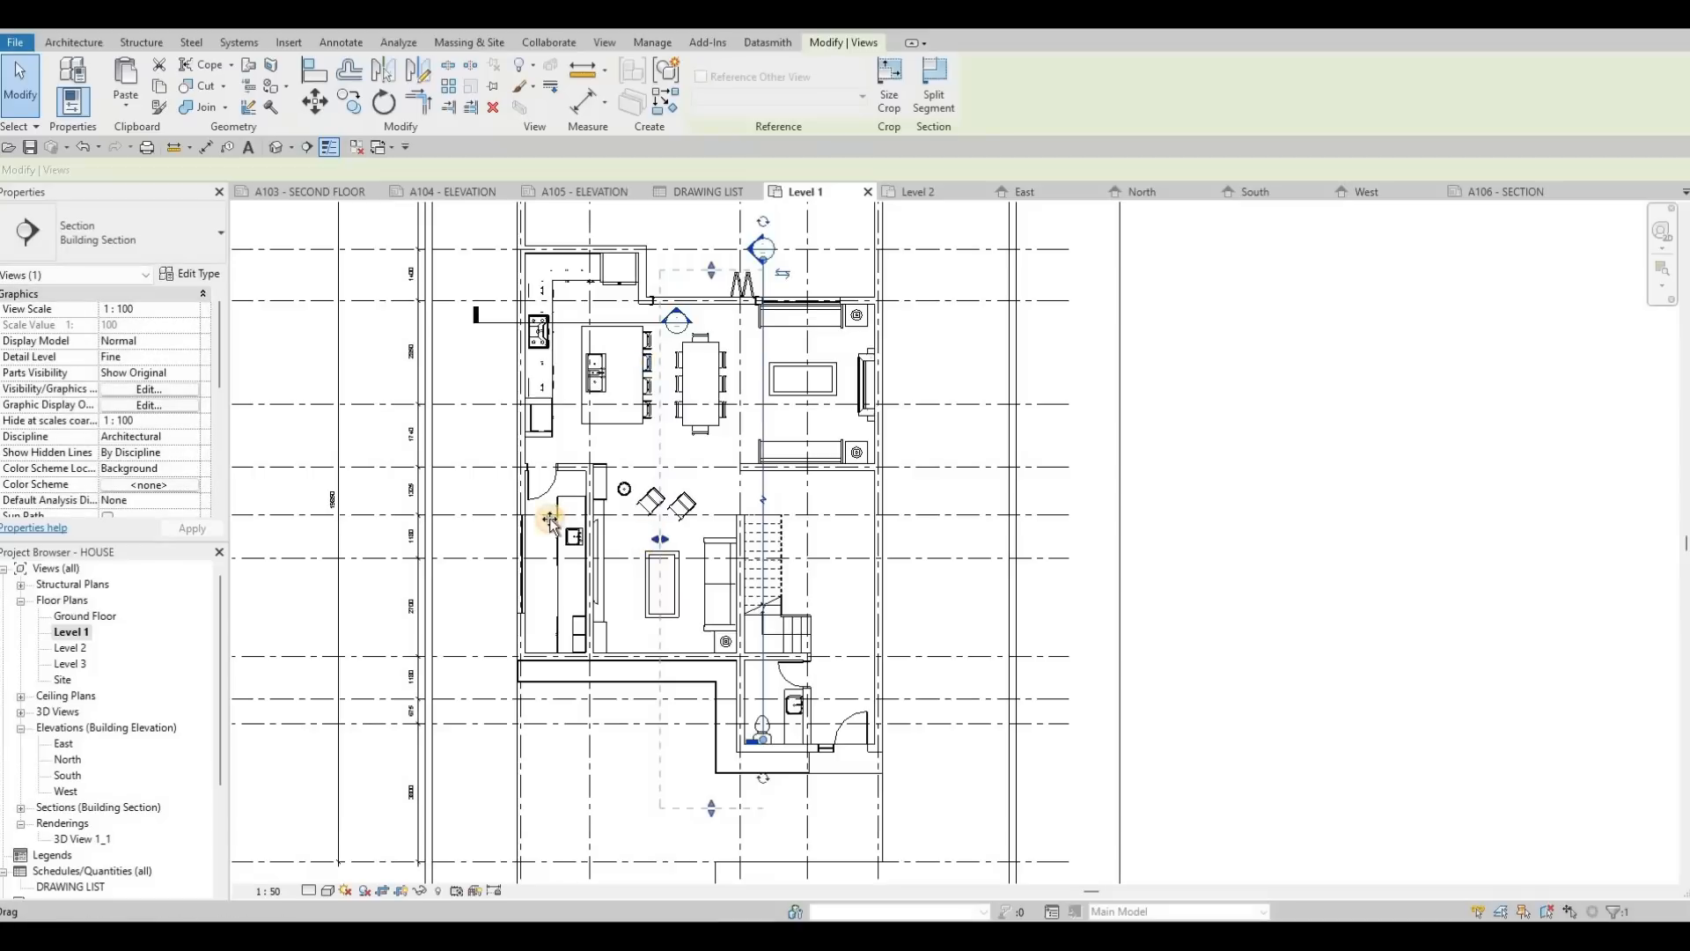
pyautogui.moveTo(549, 520); pyautogui.dragTo(662, 531)
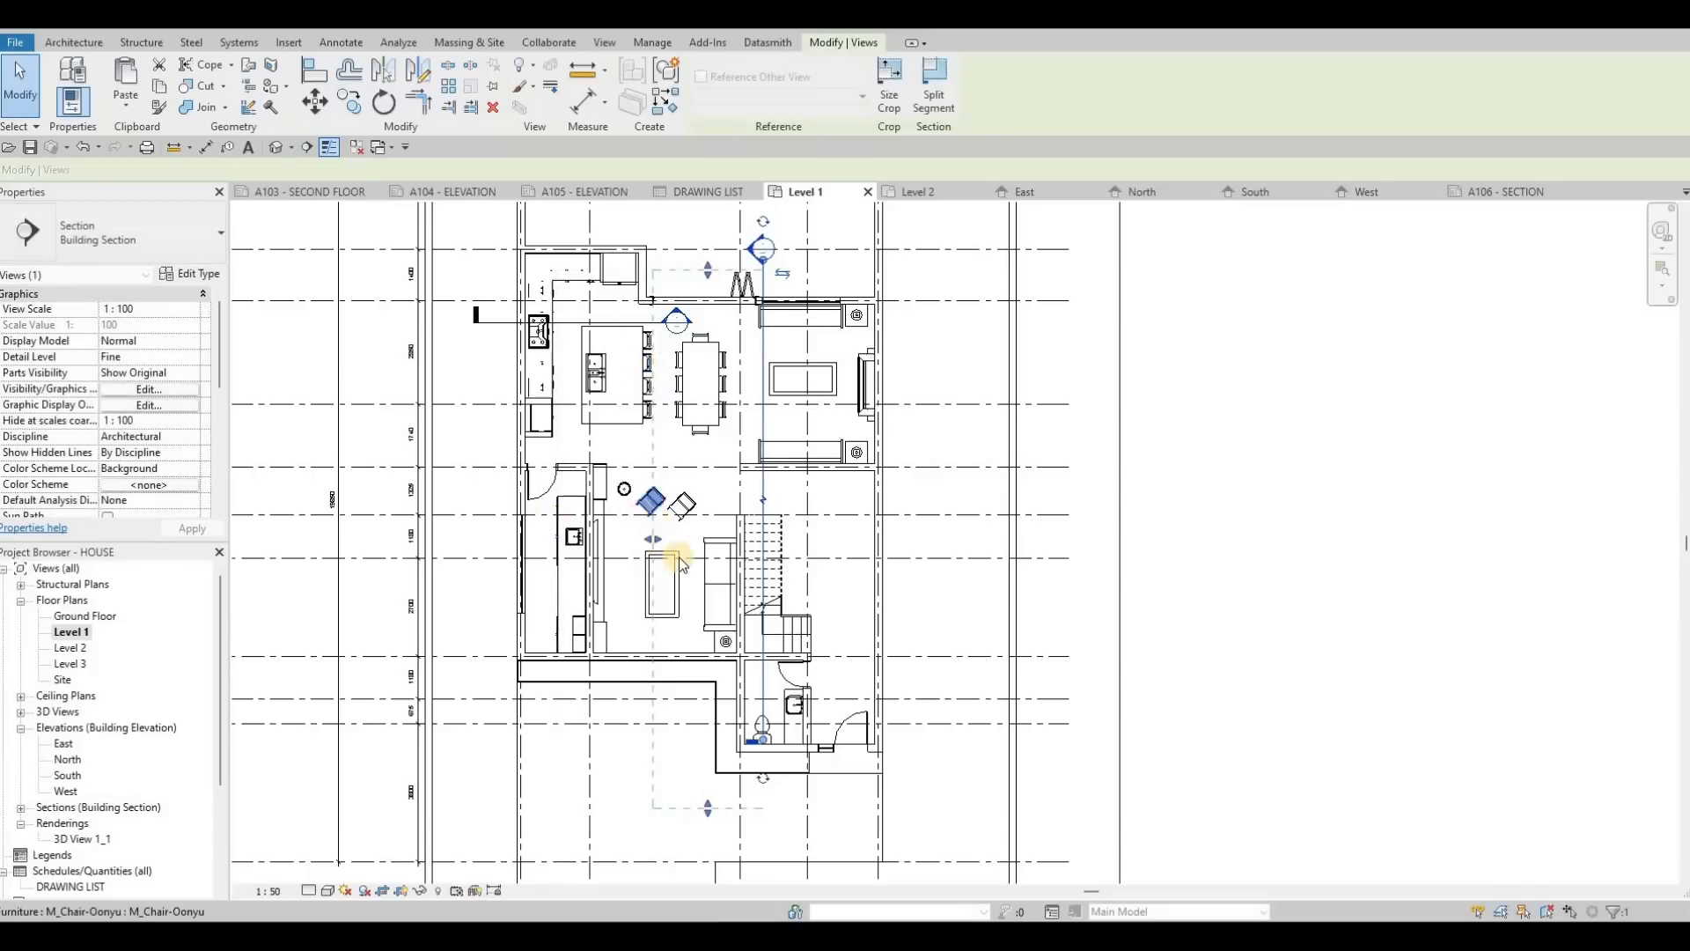
pyautogui.click(764, 799)
pyautogui.press('Escape')
pyautogui.press('Escape')
pyautogui.moveTo(585, 377); pyautogui.dragTo(587, 413, button='middle')
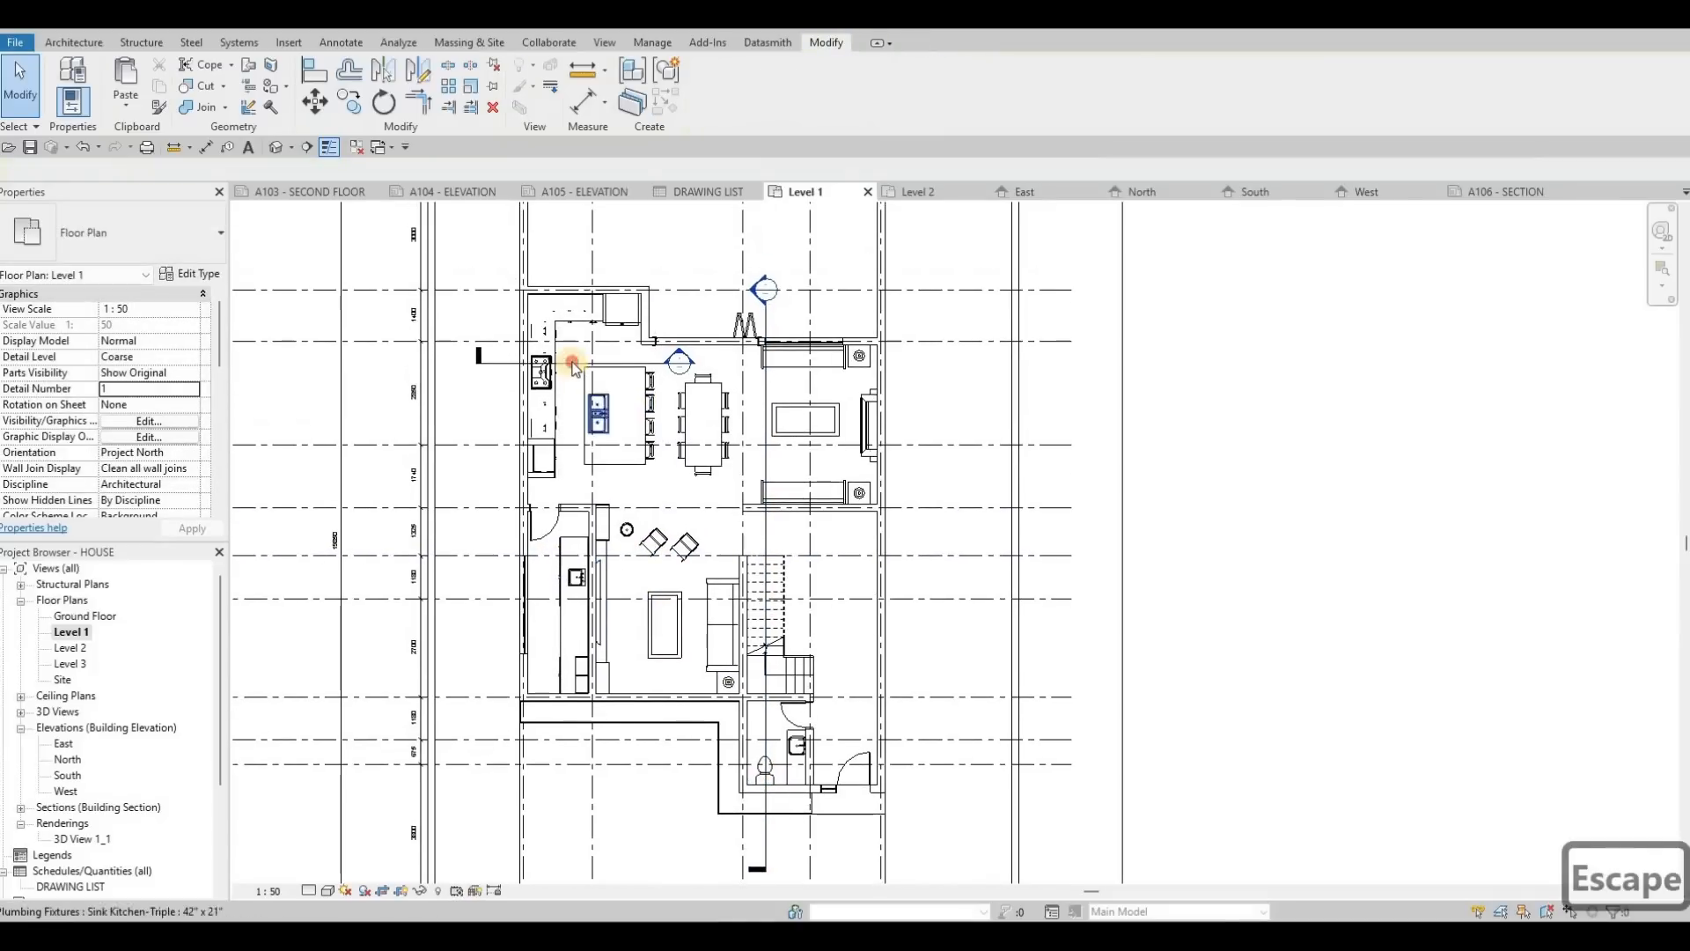
pyautogui.click(566, 364)
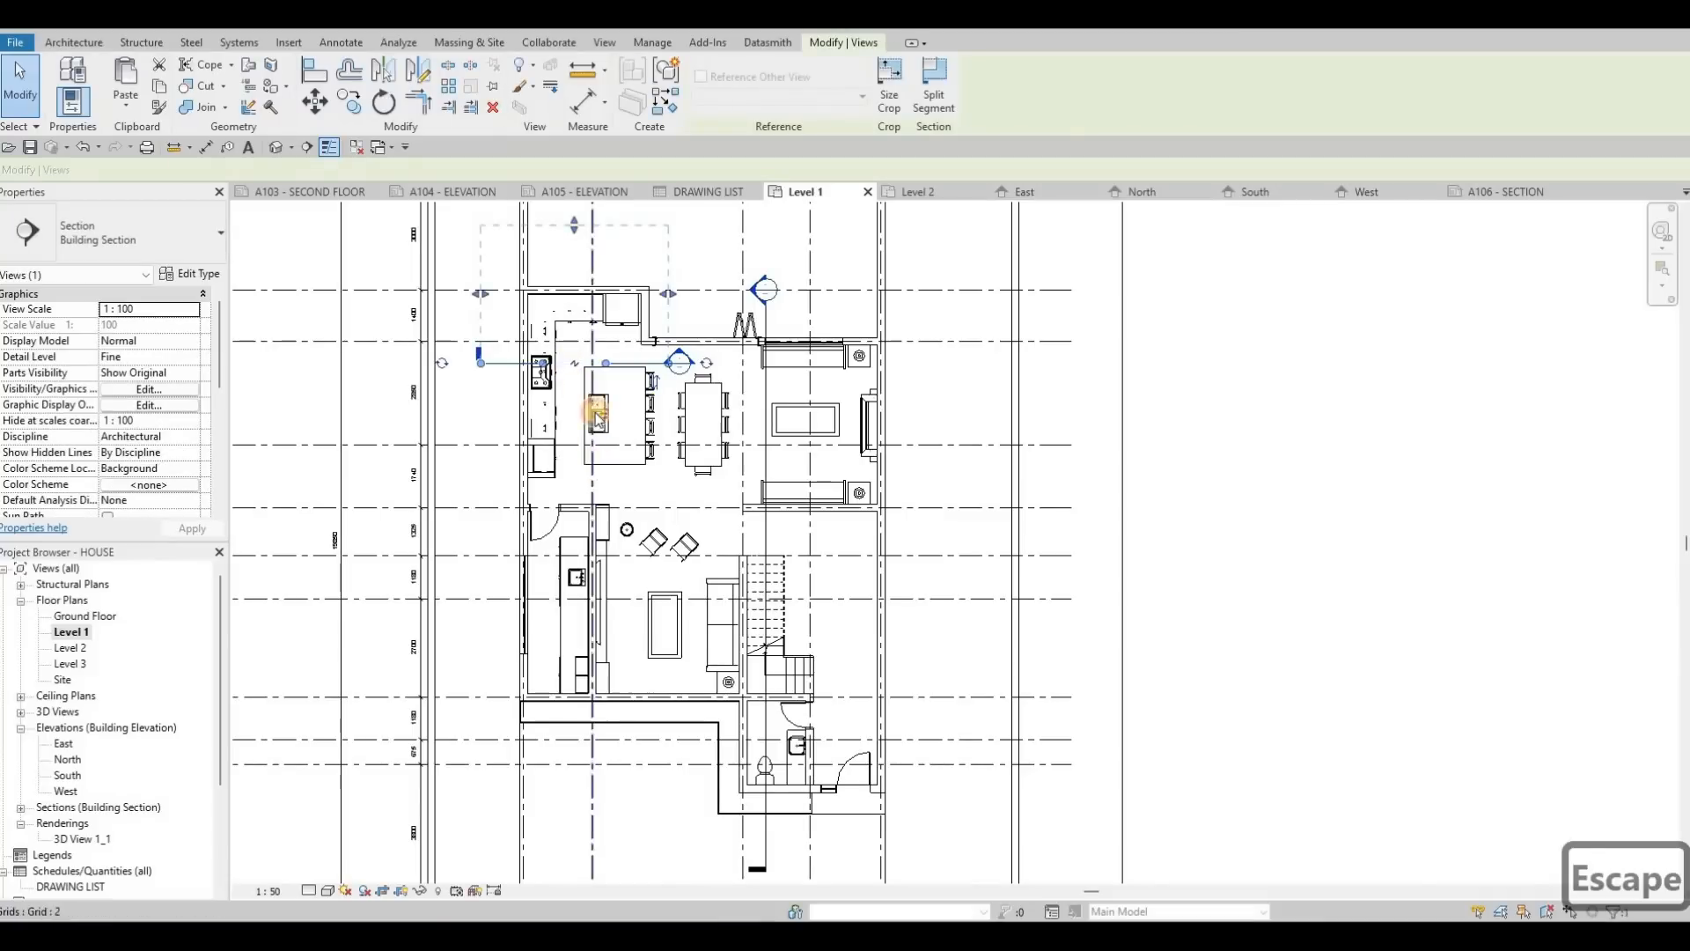
pyautogui.click(576, 363)
pyautogui.hotkey('ctrl', 'z')
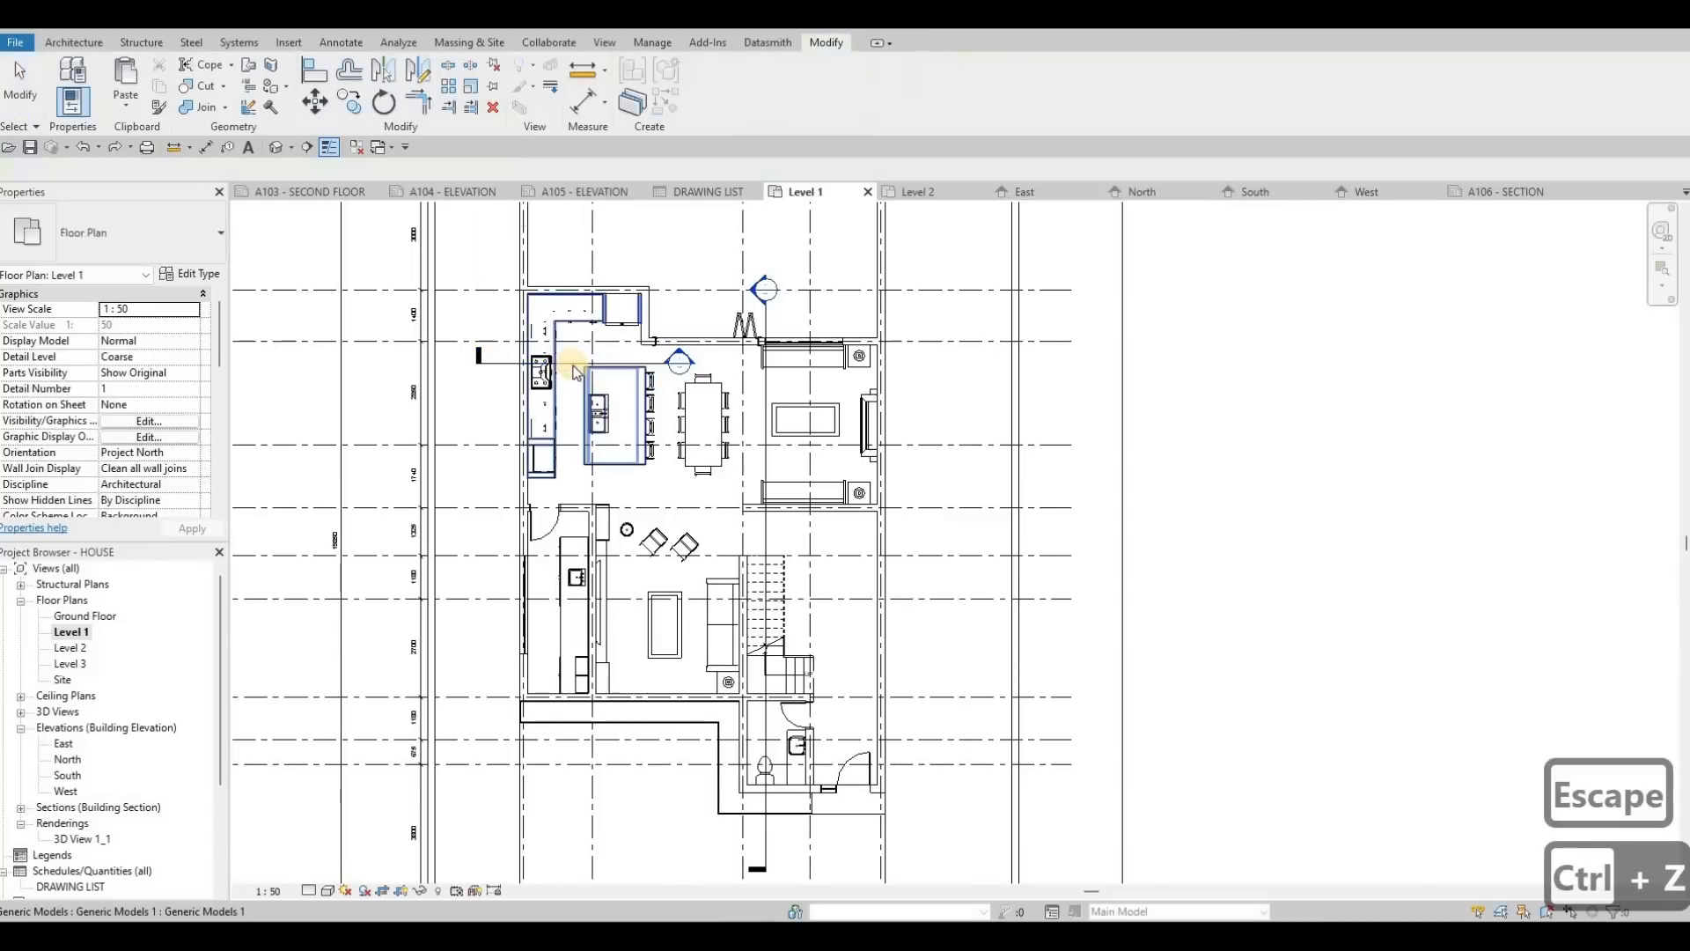
# Move the Section 2 line through the kitchen island and extend the line and its crop boundary past the living room's outer wall.
pyautogui.click(561, 364)
pyautogui.moveTo(561, 363); pyautogui.dragTo(675, 407)
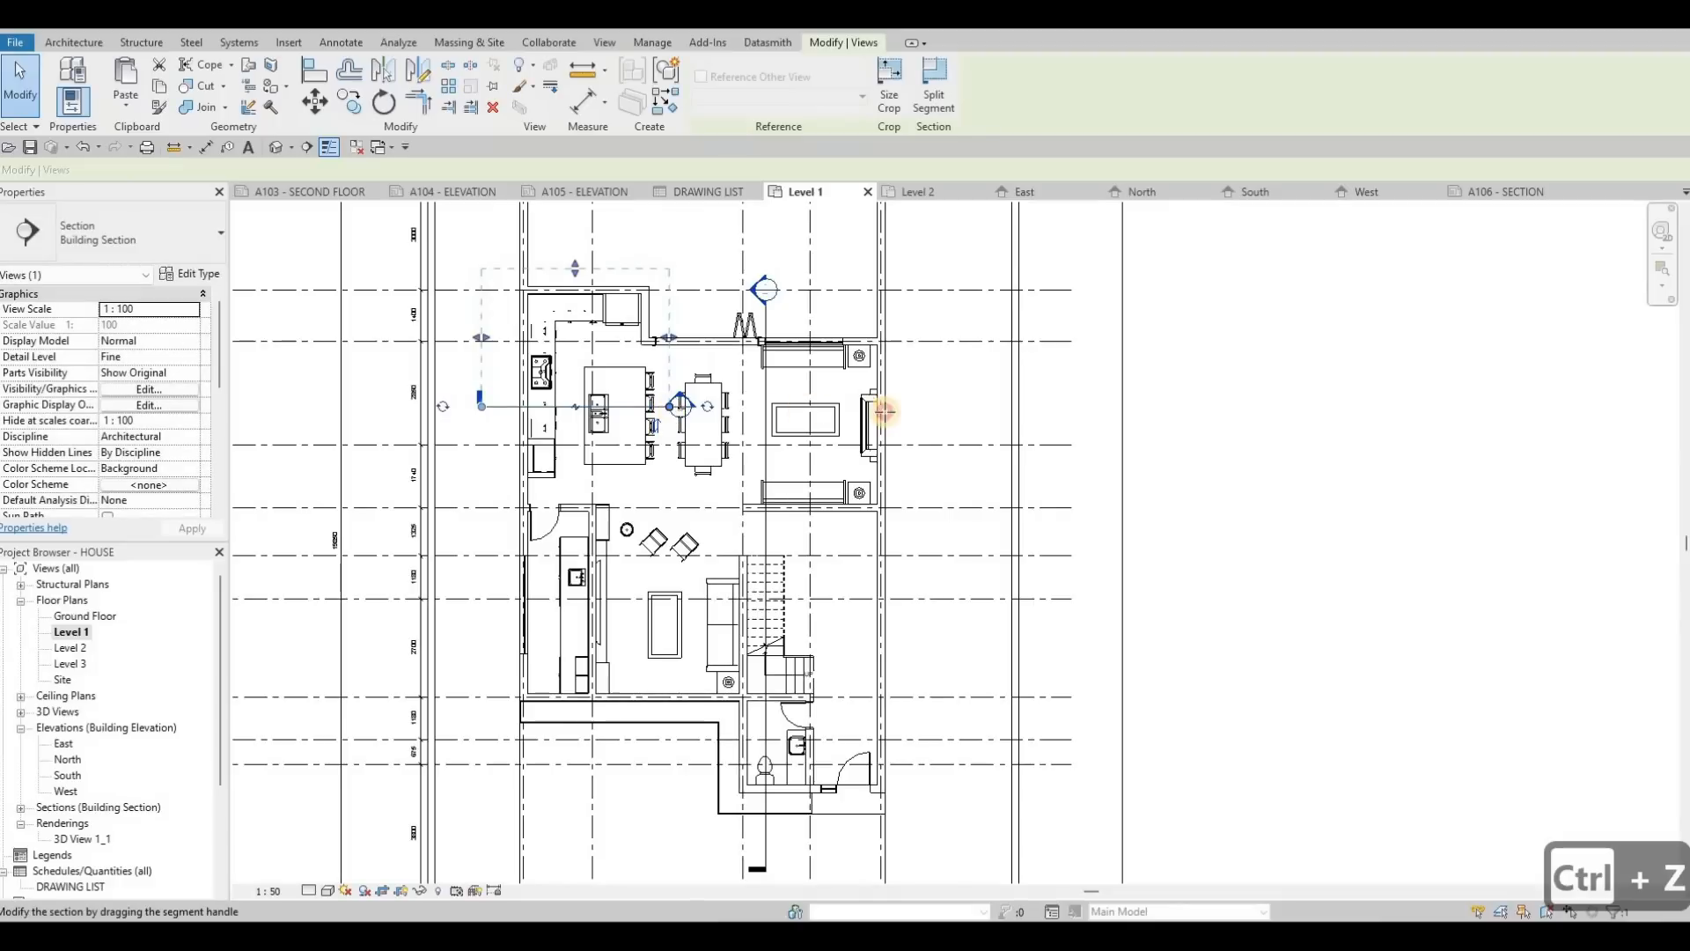
pyautogui.moveTo(884, 411); pyautogui.dragTo(878, 407)
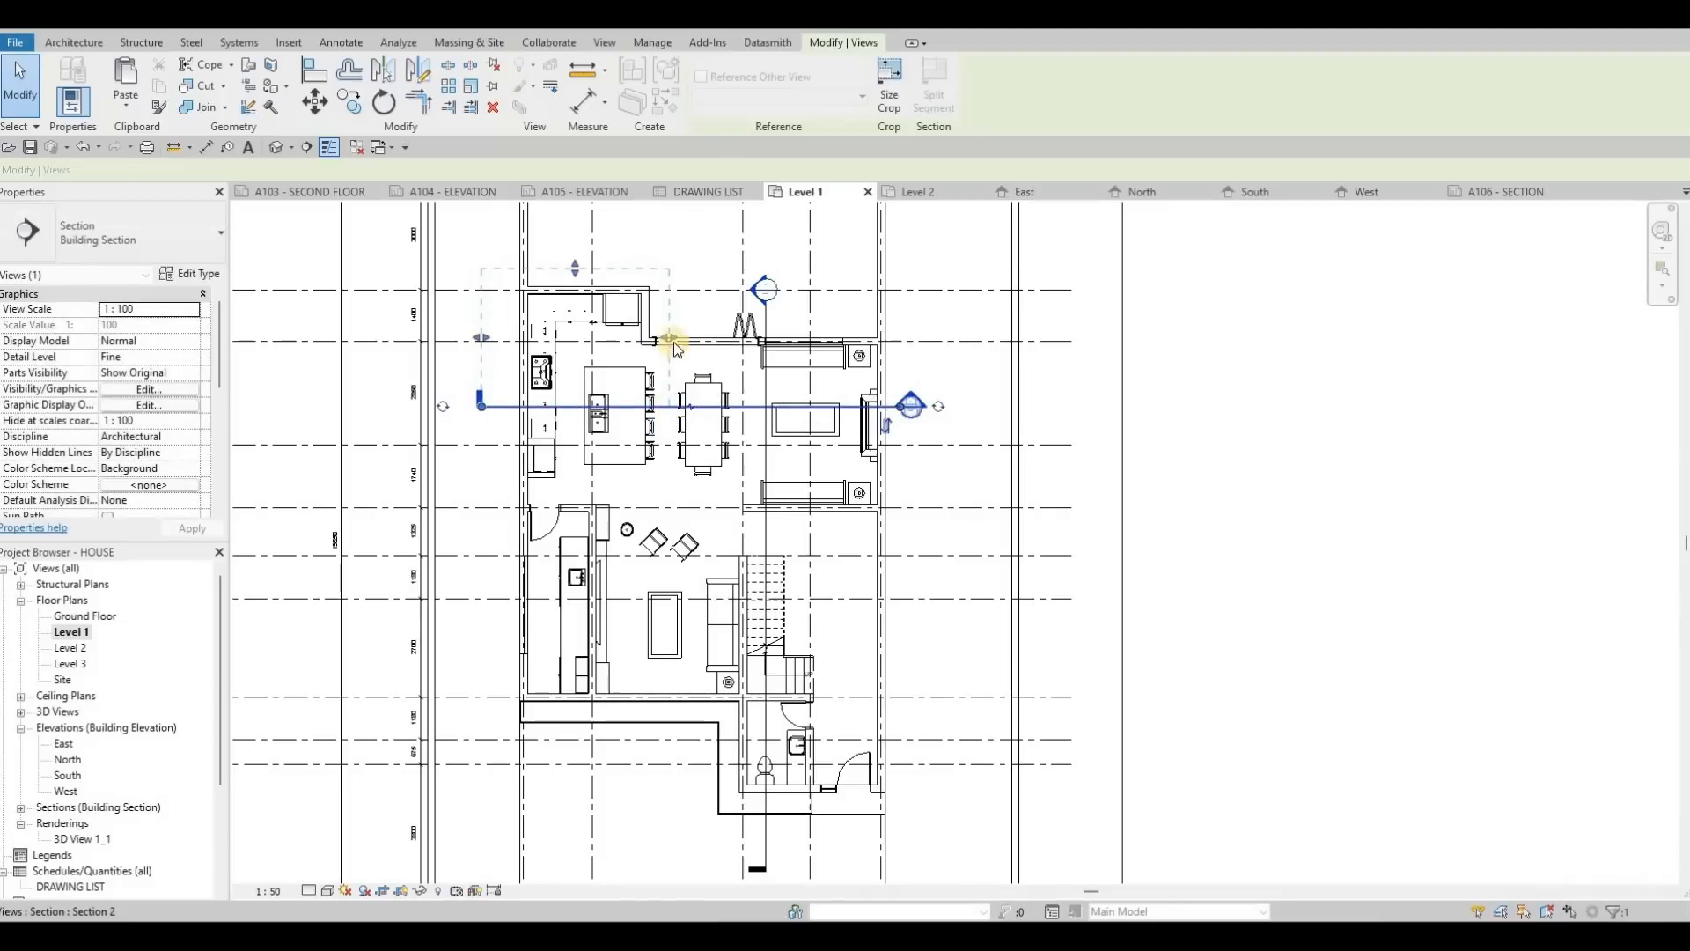
pyautogui.moveTo(671, 339); pyautogui.dragTo(903, 334)
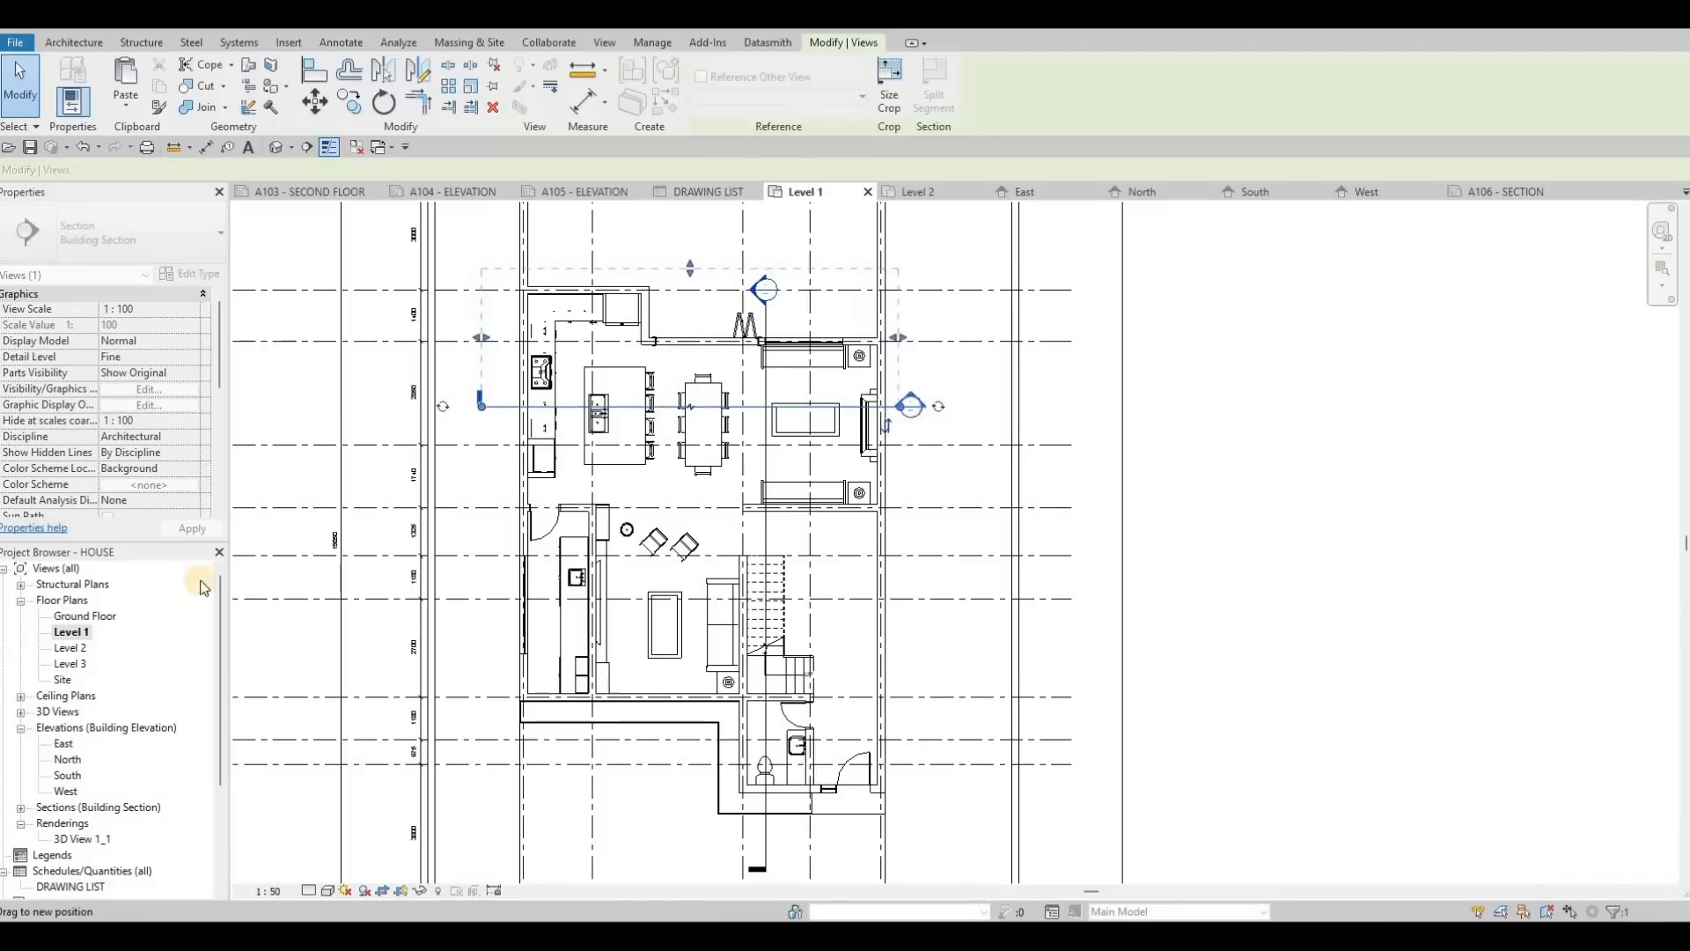
pyautogui.press('Escape')
pyautogui.press('Escape')
# Expand the building sections in the project browser and open the Section 1 view.
pyautogui.scroll(-1, 37, 817)
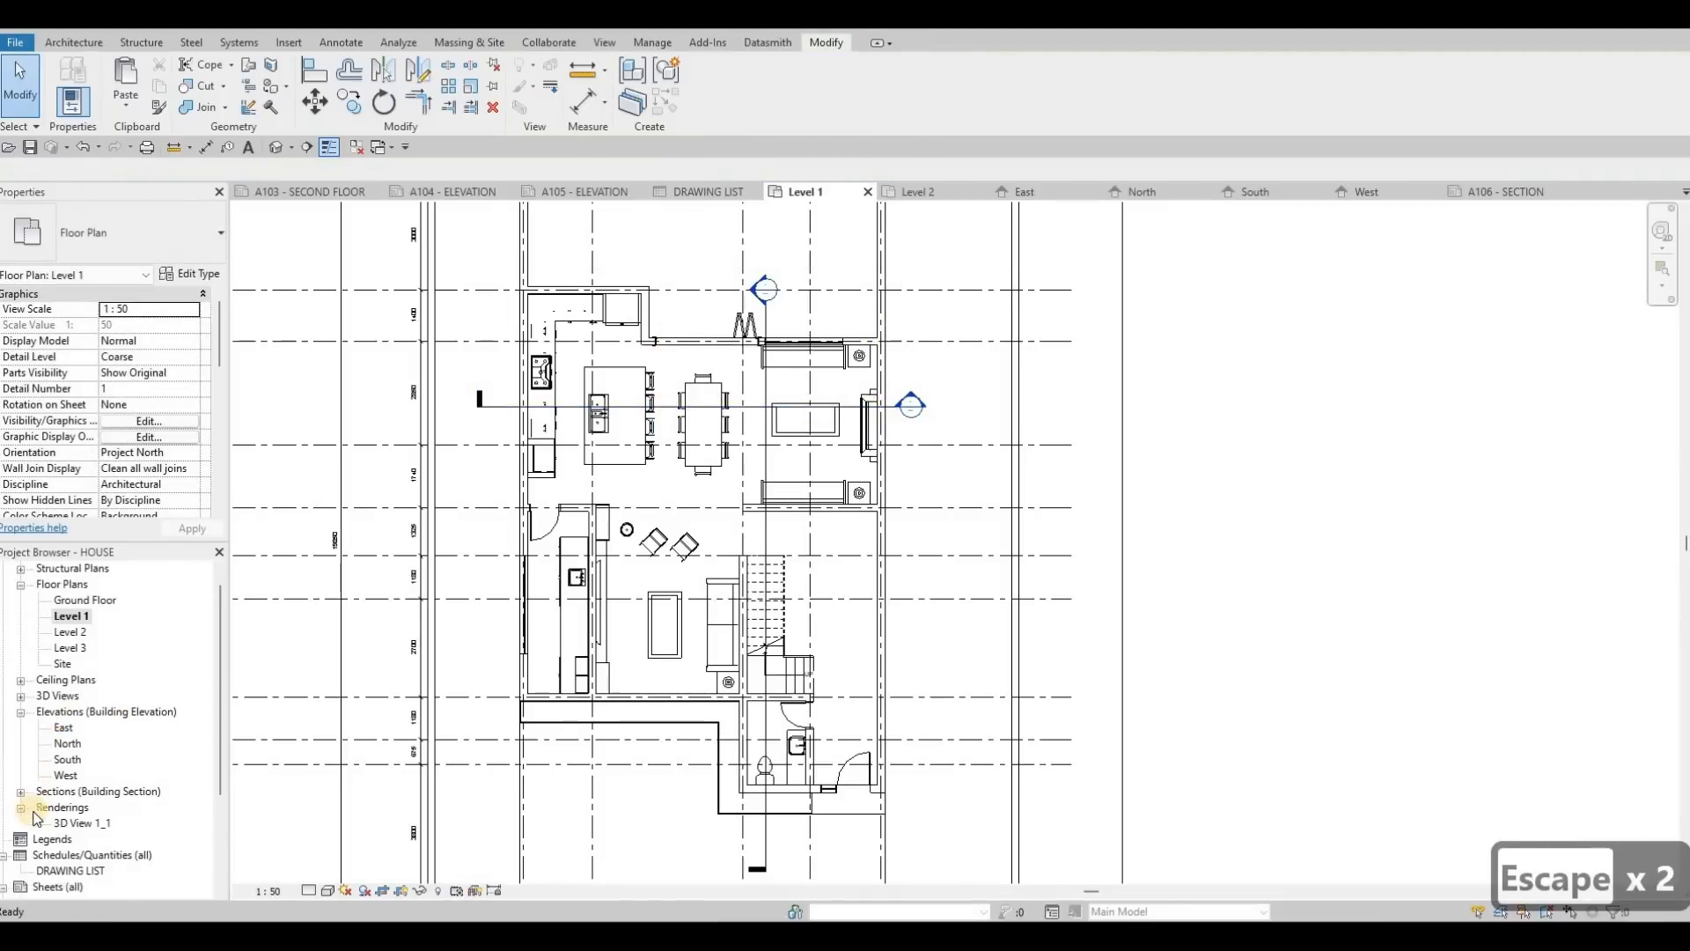
pyautogui.scroll(-1, 36, 803)
pyautogui.doubleClick(58, 779)
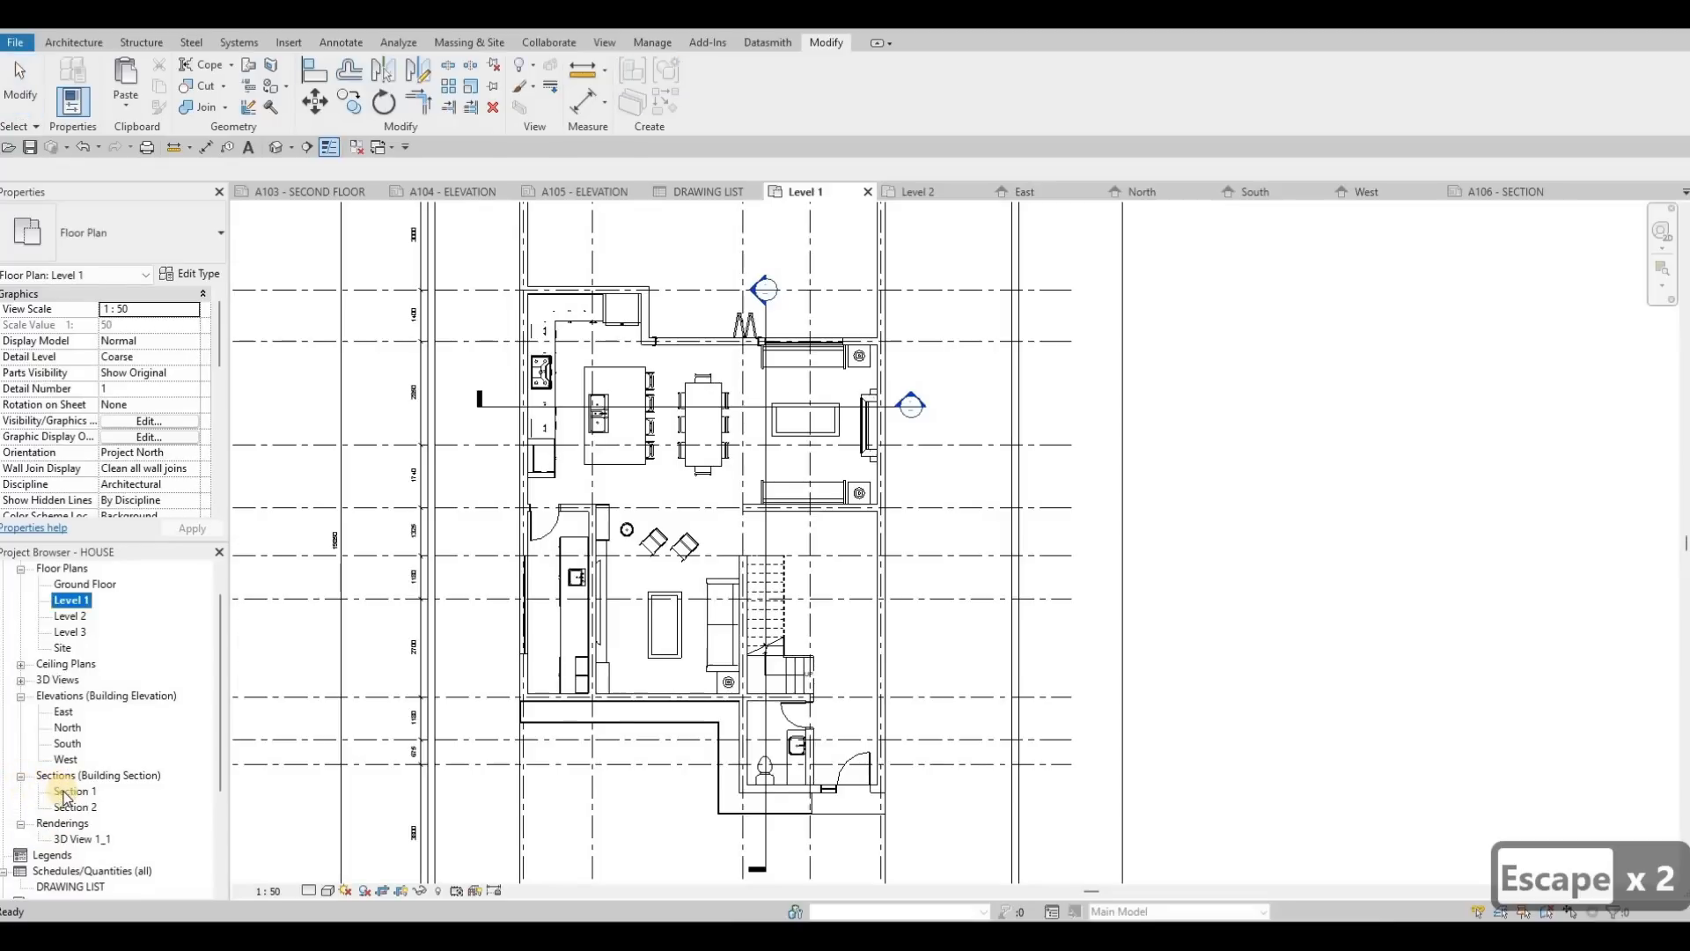
pyautogui.doubleClick(66, 791)
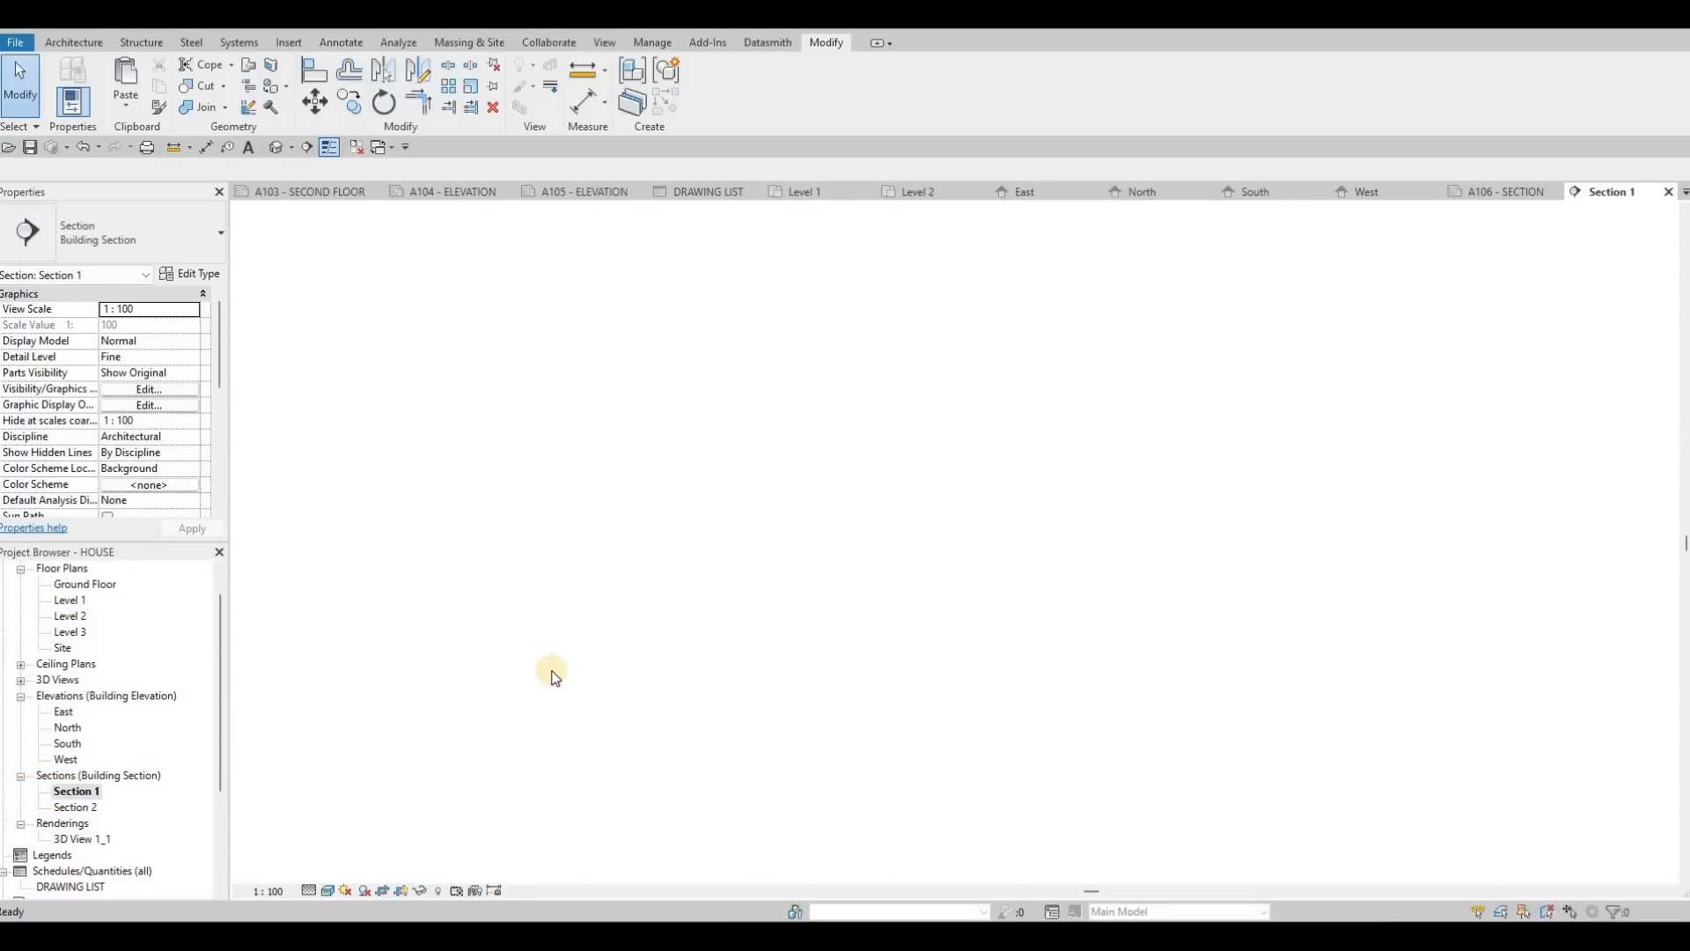
# Extend the Section 1 crop boundary outward past grid B so the rest of the house is included.
pyautogui.scroll(-2, 520, 402)
pyautogui.press('Escape')
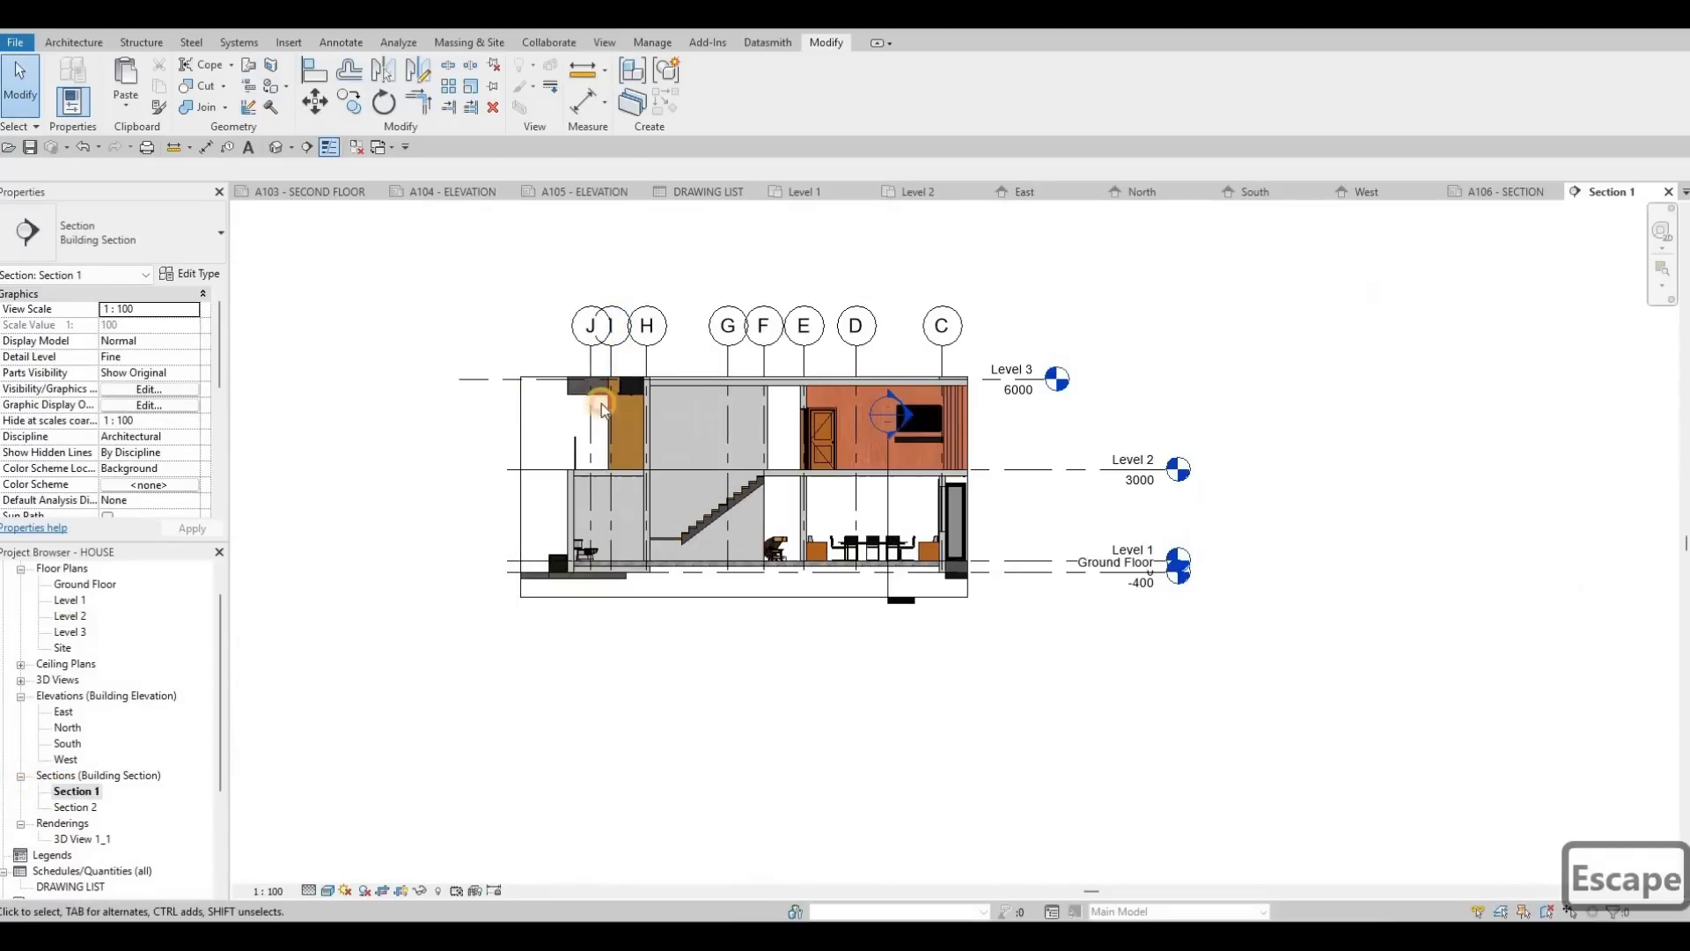
pyautogui.click(741, 374)
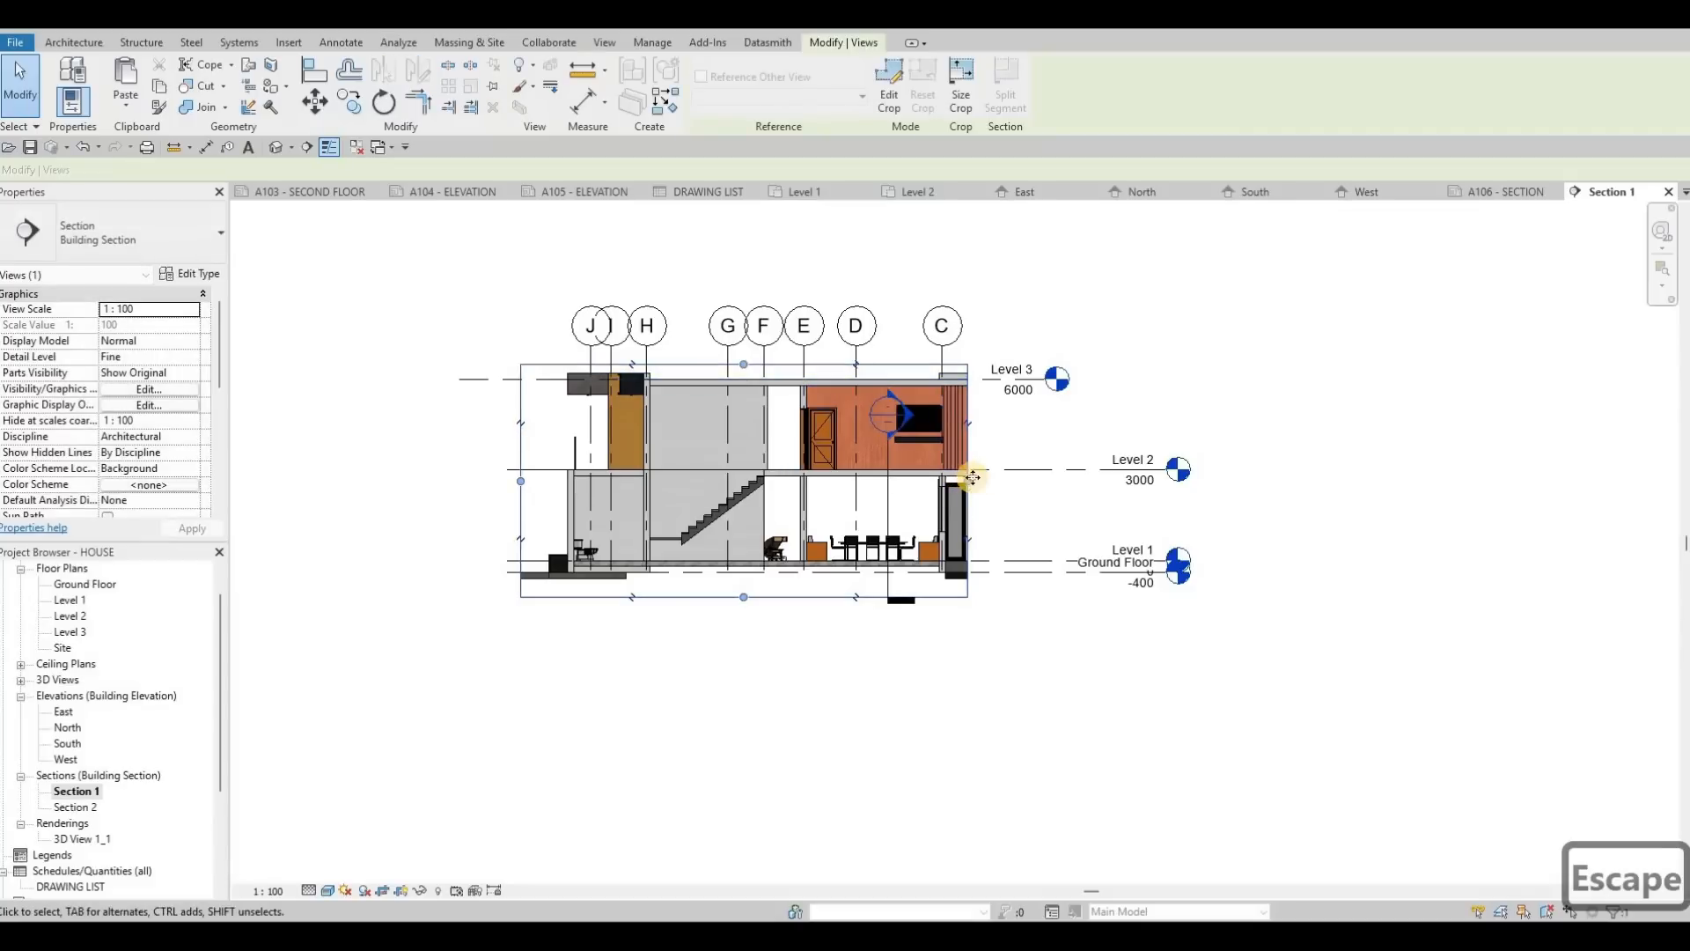
pyautogui.moveTo(968, 484); pyautogui.dragTo(1045, 471)
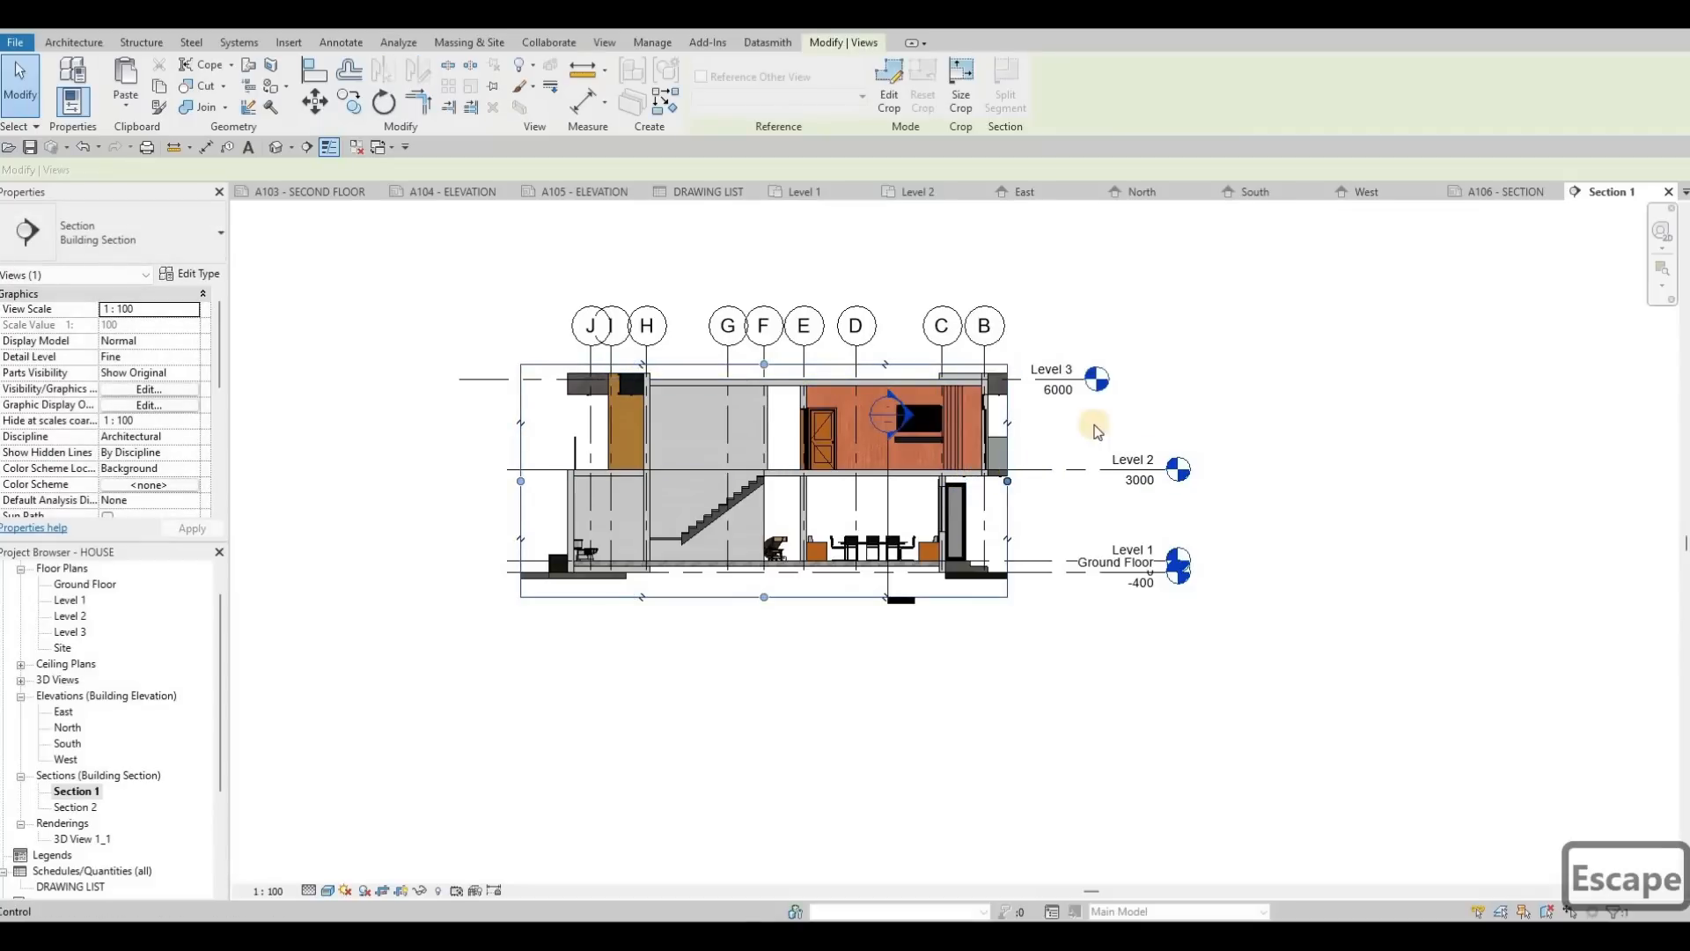
# Align the Level 3 head with the other level heads and add an elbow that drops the Ground Floor head below Level 1.
pyautogui.click(1116, 382)
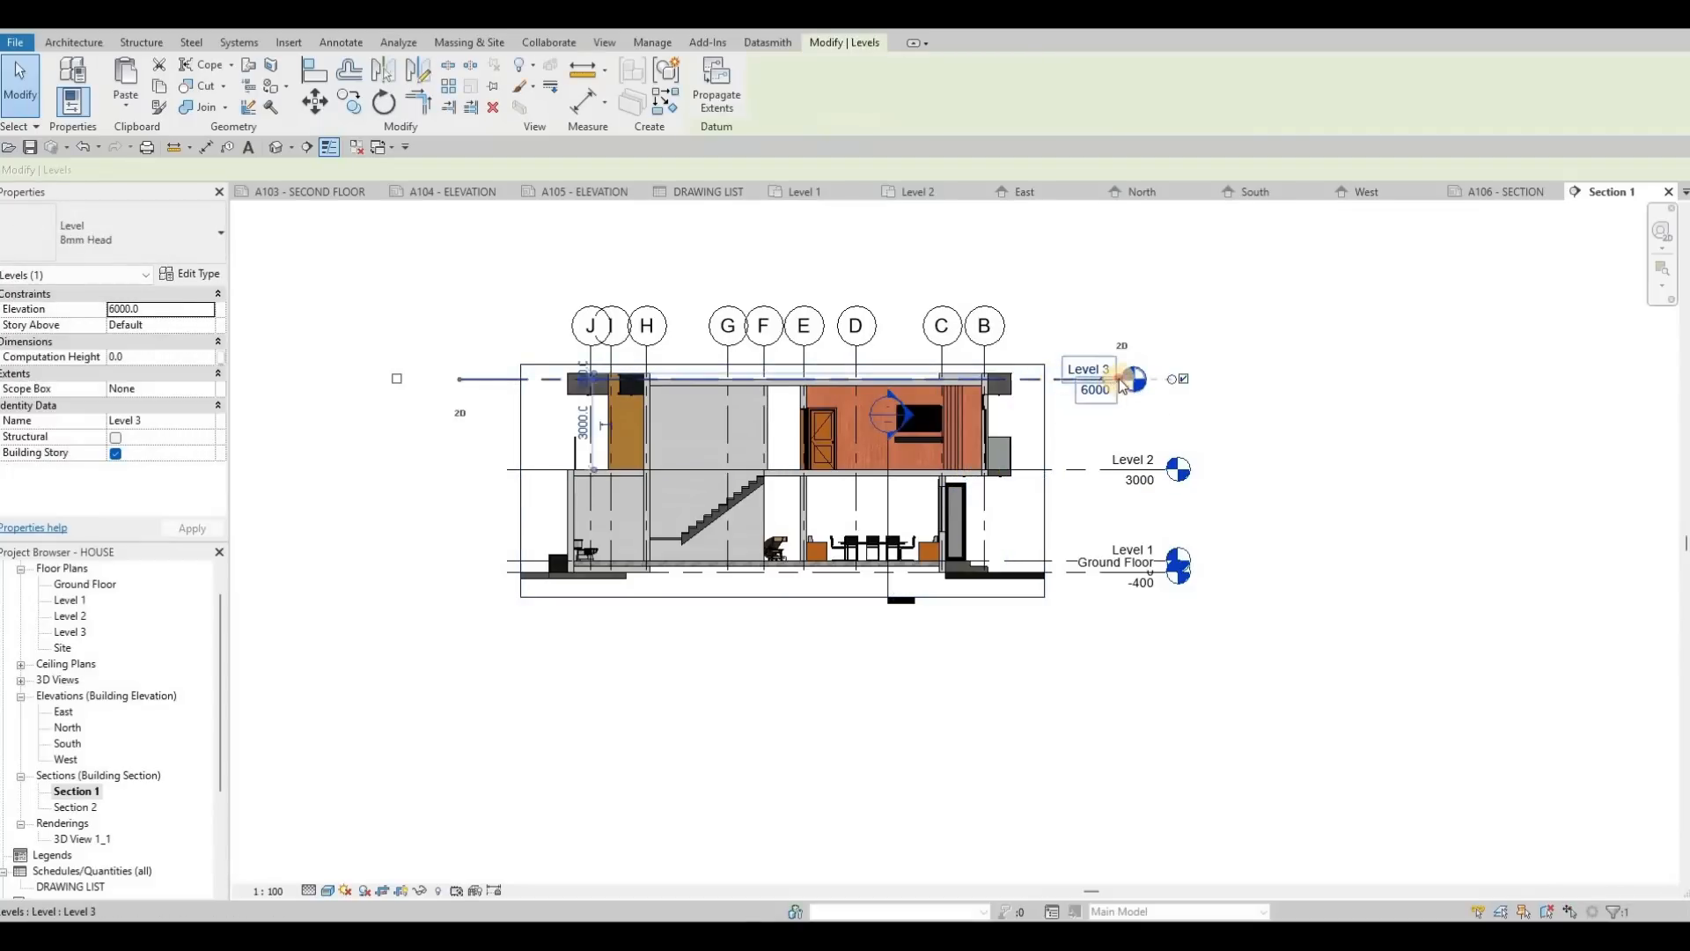
pyautogui.moveTo(1153, 379); pyautogui.dragTo(1205, 379)
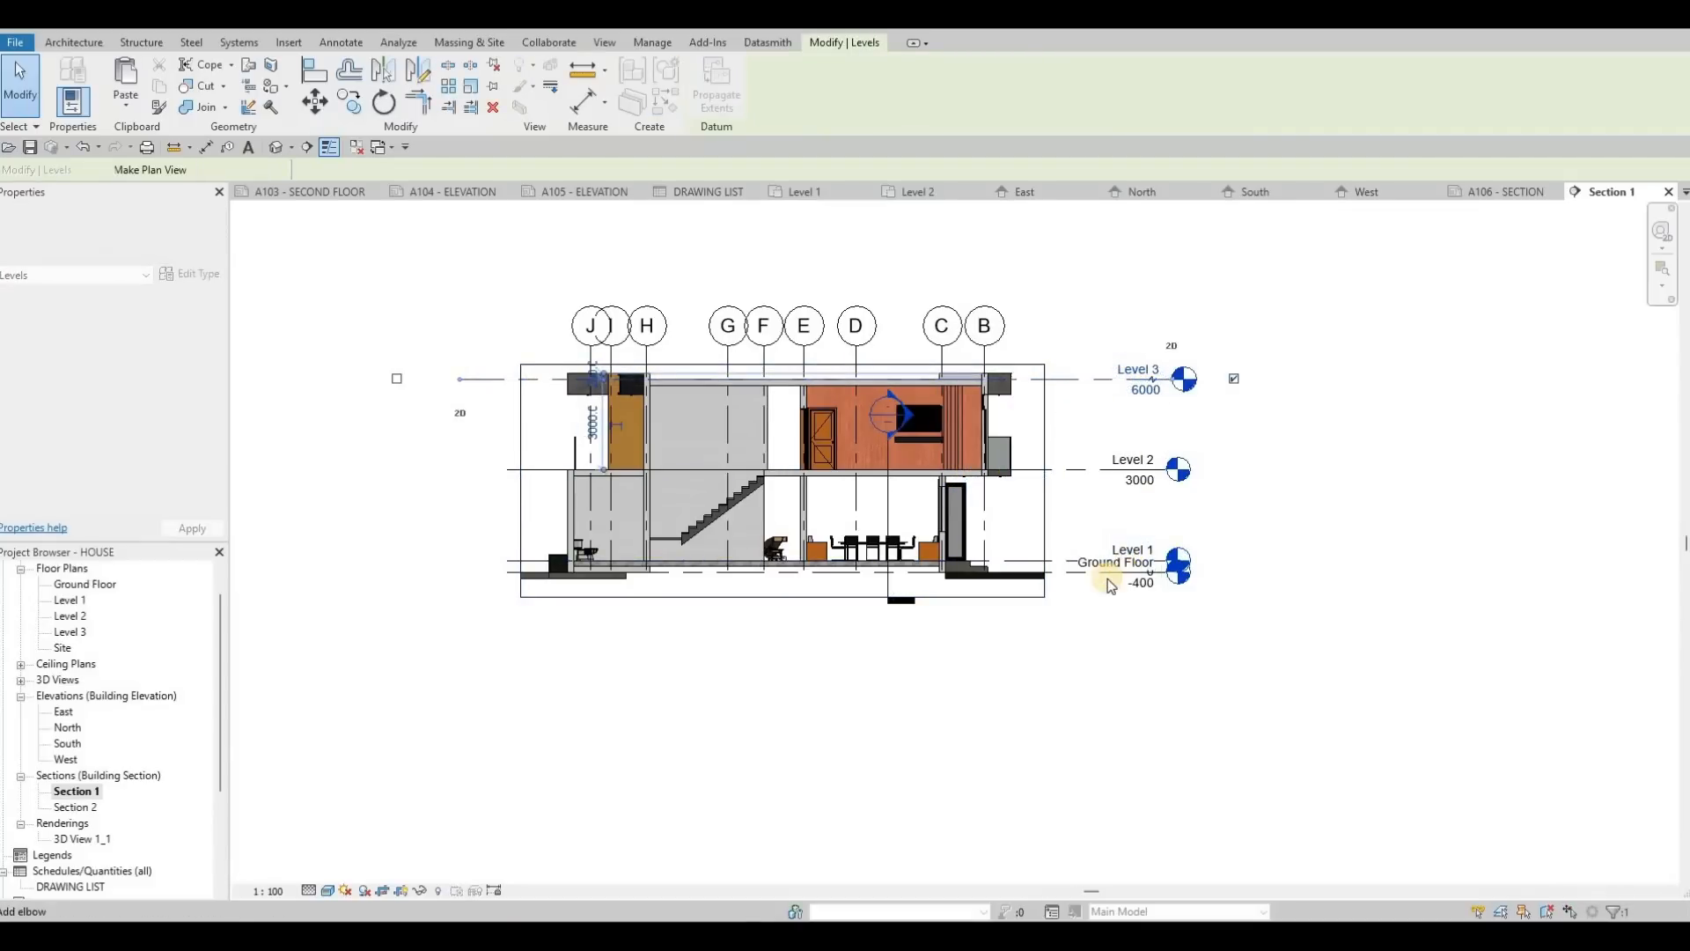
pyautogui.scroll(3, 1061, 576)
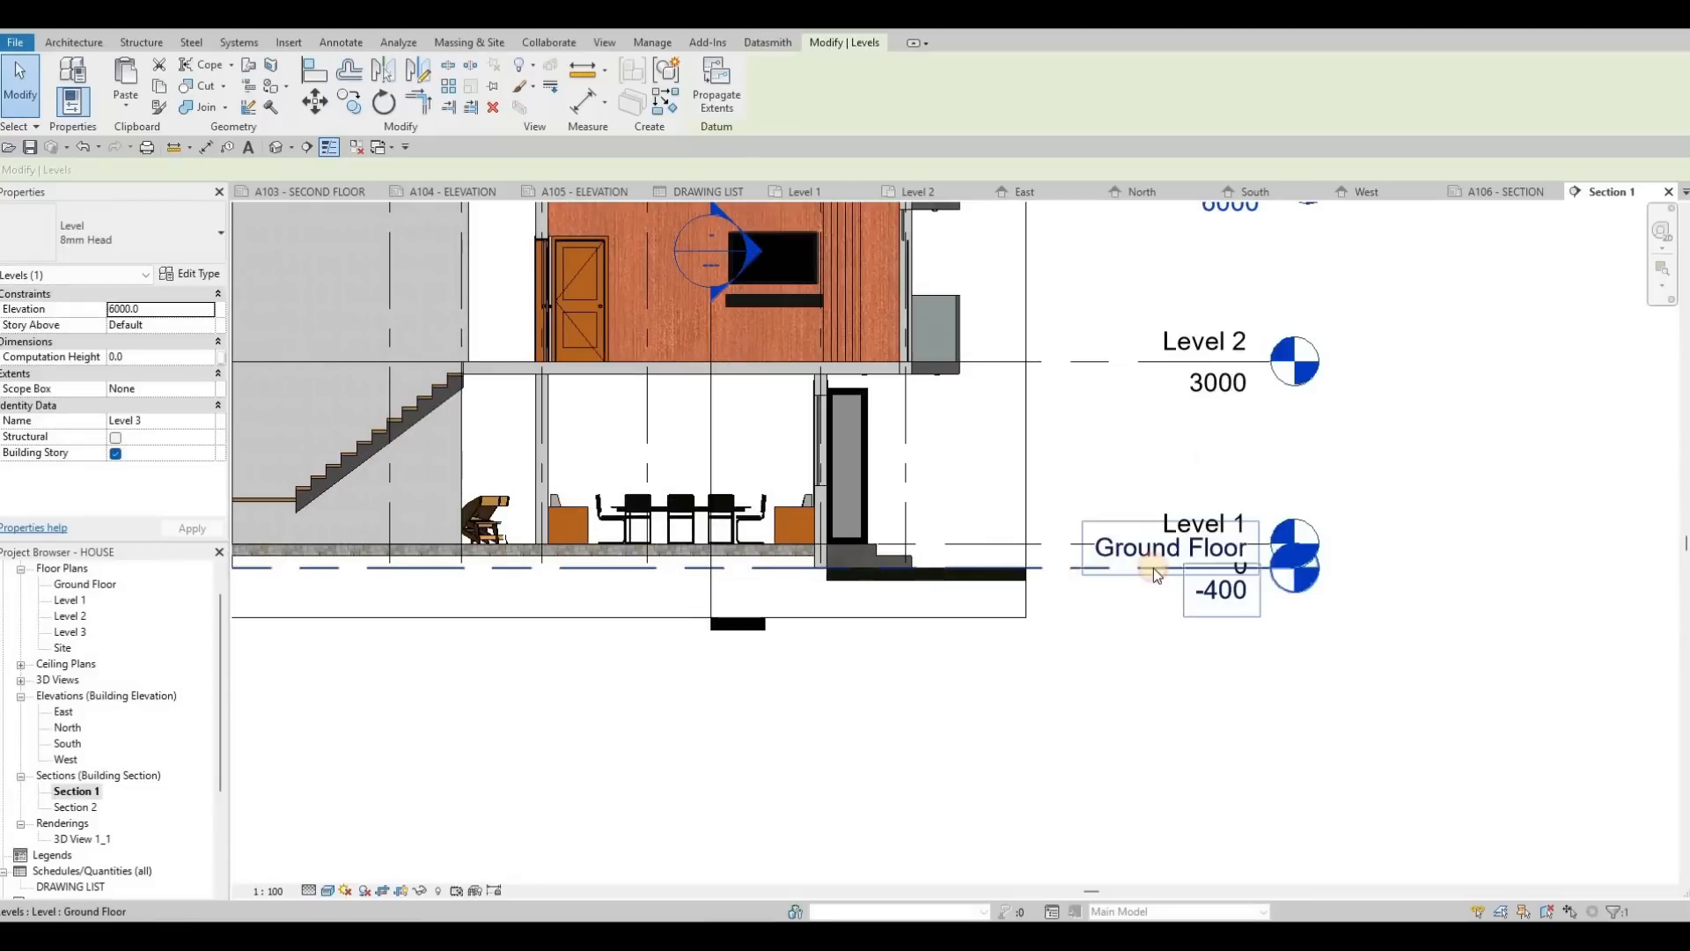
pyautogui.click(1211, 587)
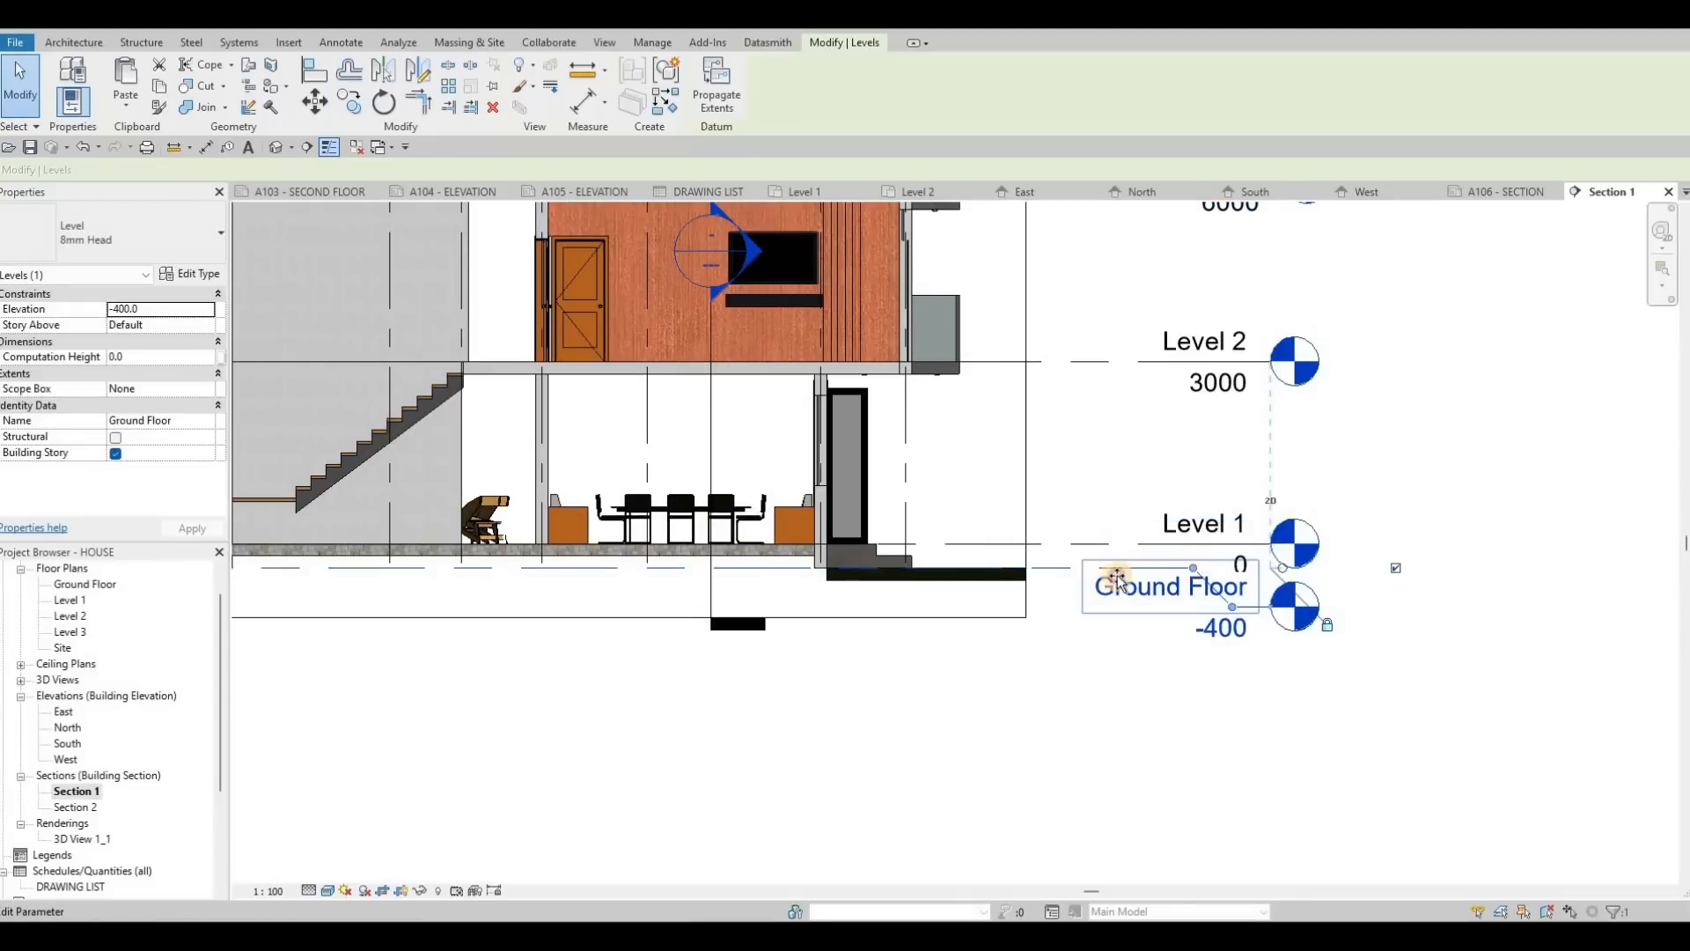
pyautogui.moveTo(1149, 589); pyautogui.dragTo(1102, 627)
pyautogui.press('Escape')
pyautogui.scroll(-3, 845, 607)
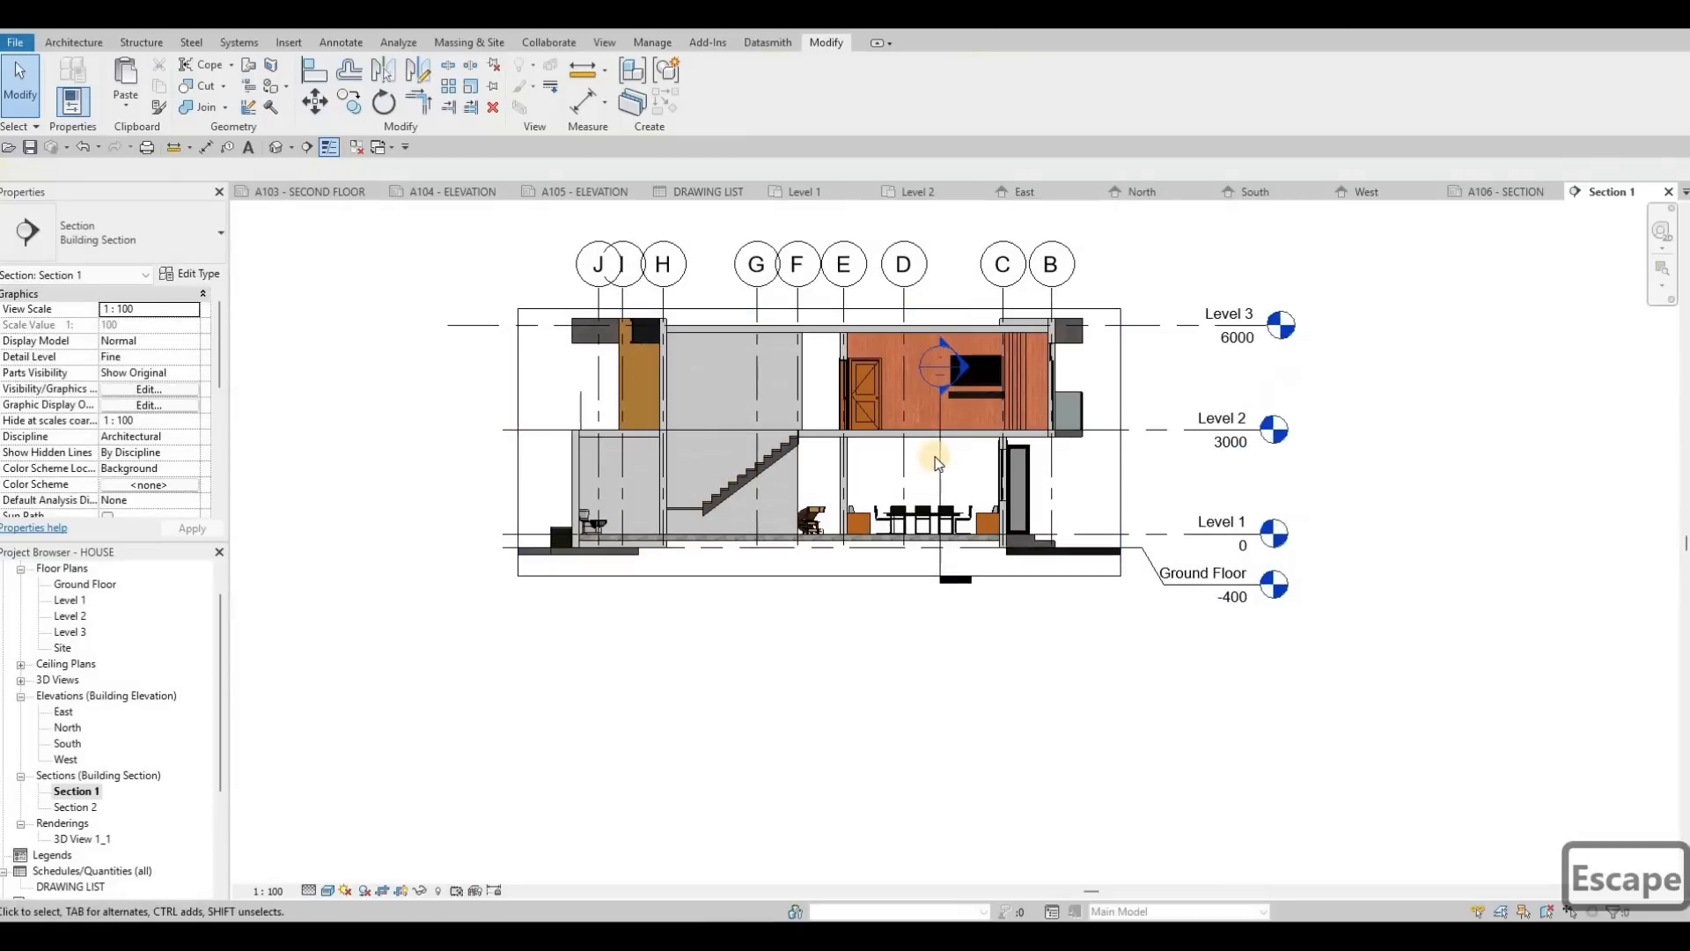
# Raise the head of the Section 2 line above the crop boundary, level with the grid bubbles.
pyautogui.click(937, 387)
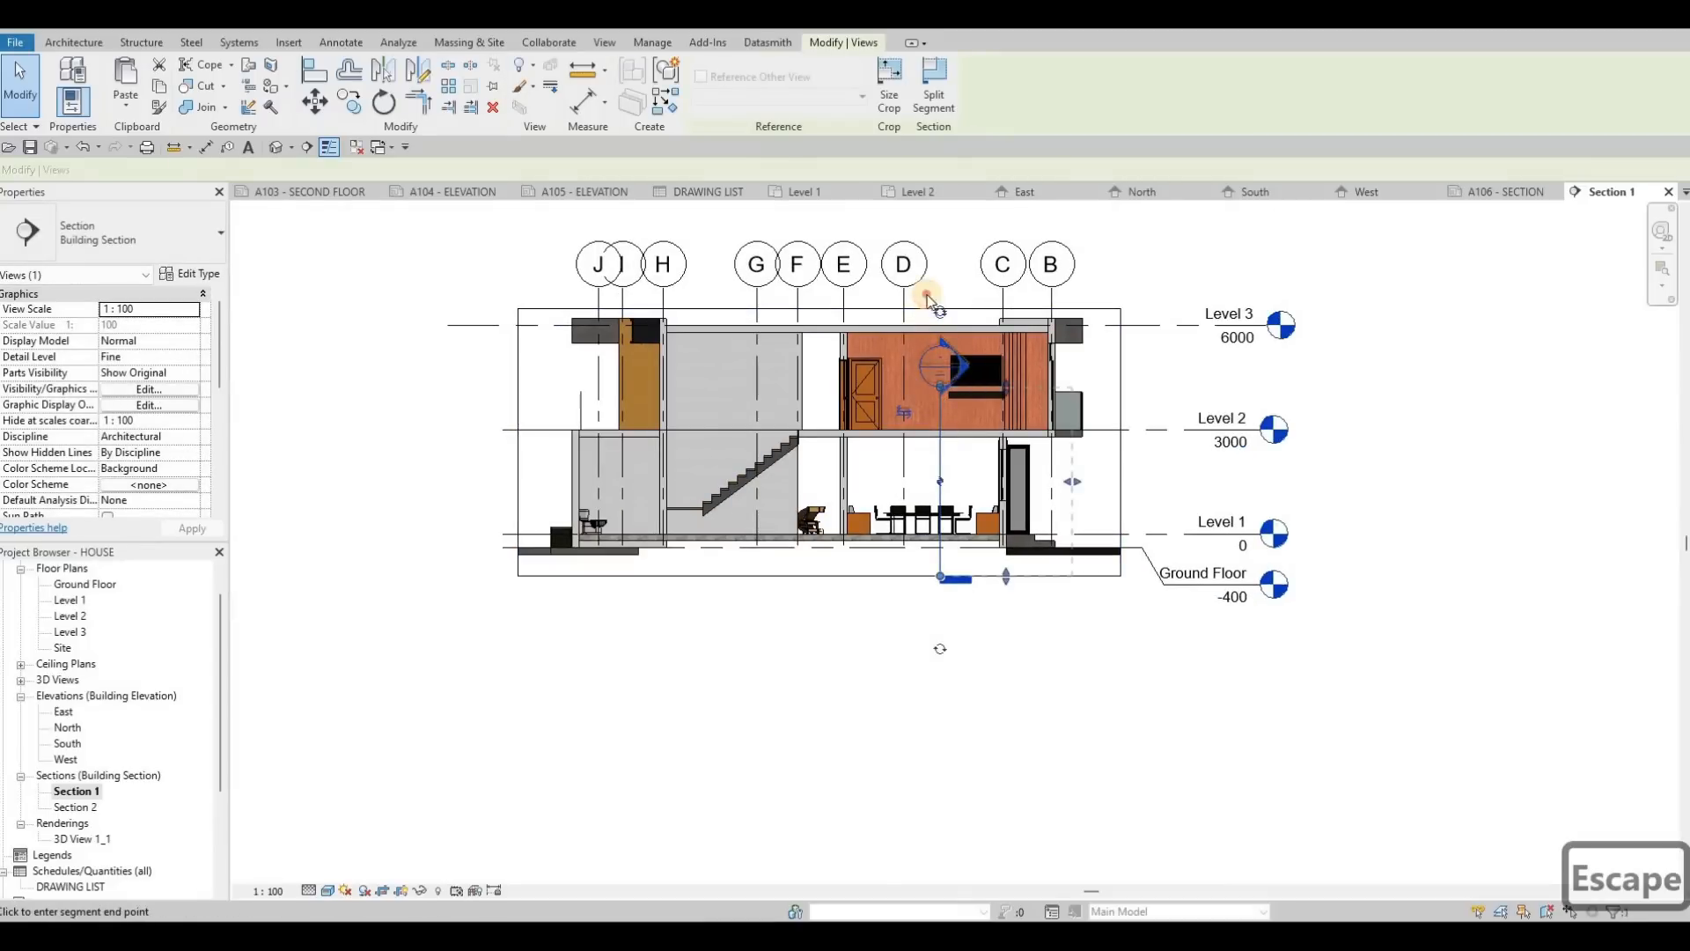
pyautogui.moveTo(927, 295); pyautogui.dragTo(988, 308)
pyautogui.press('Escape')
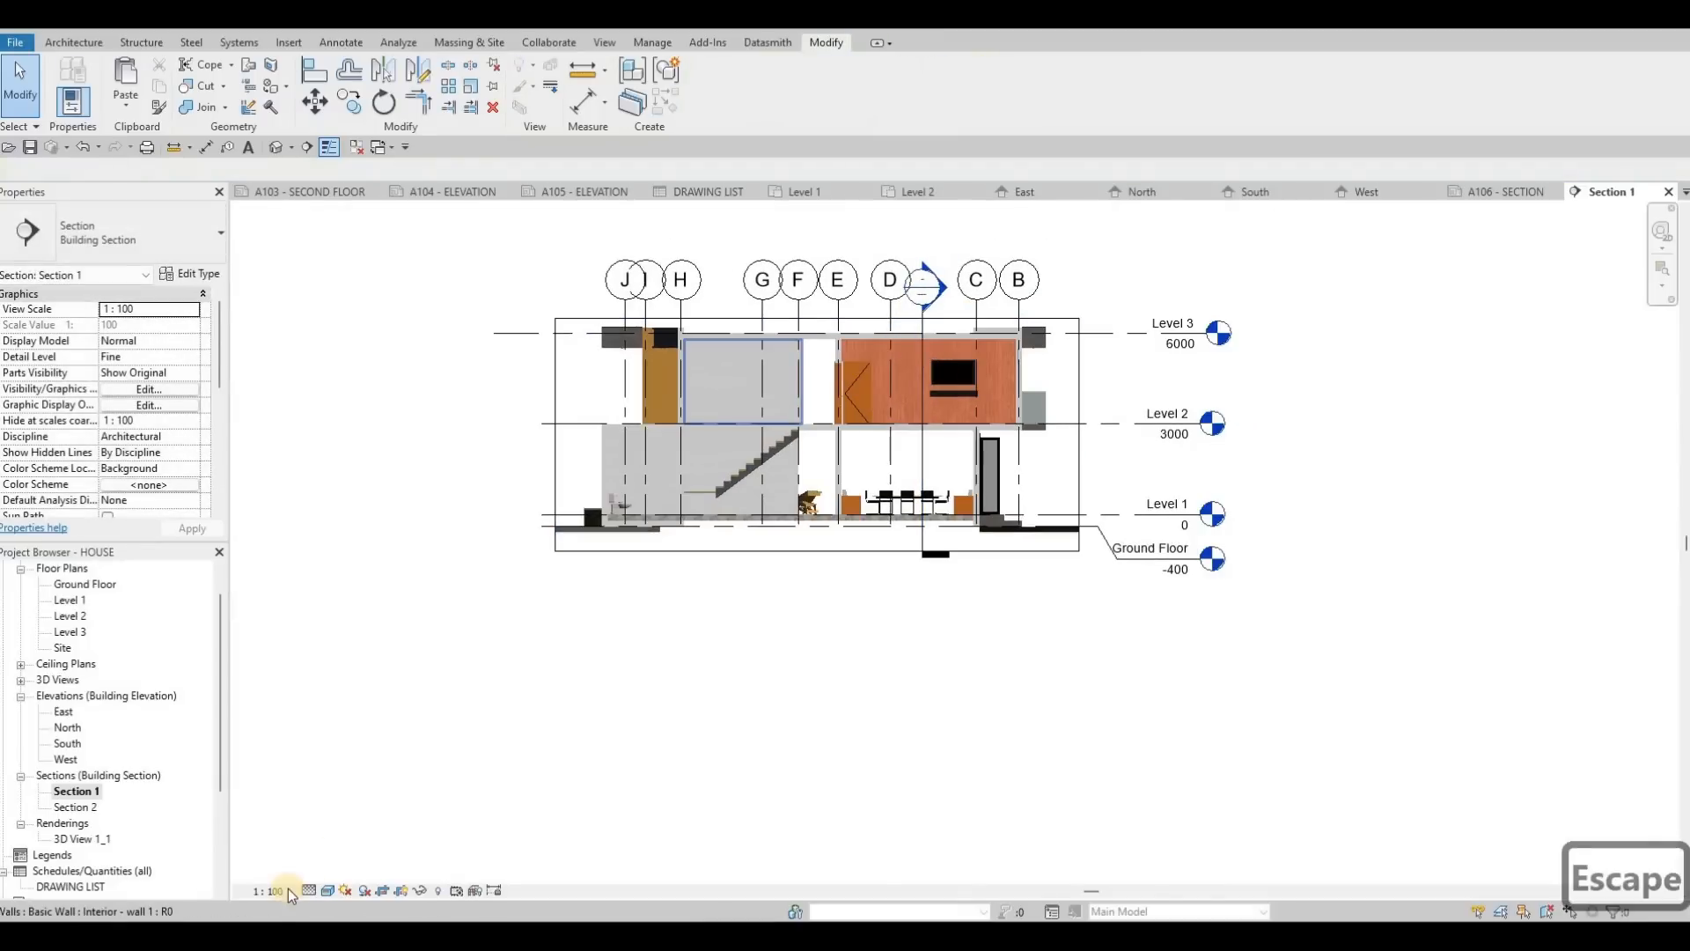
# Set the Section 1 view scale to 1 : 50 and turn on its annotation crop.
pyautogui.click(268, 891)
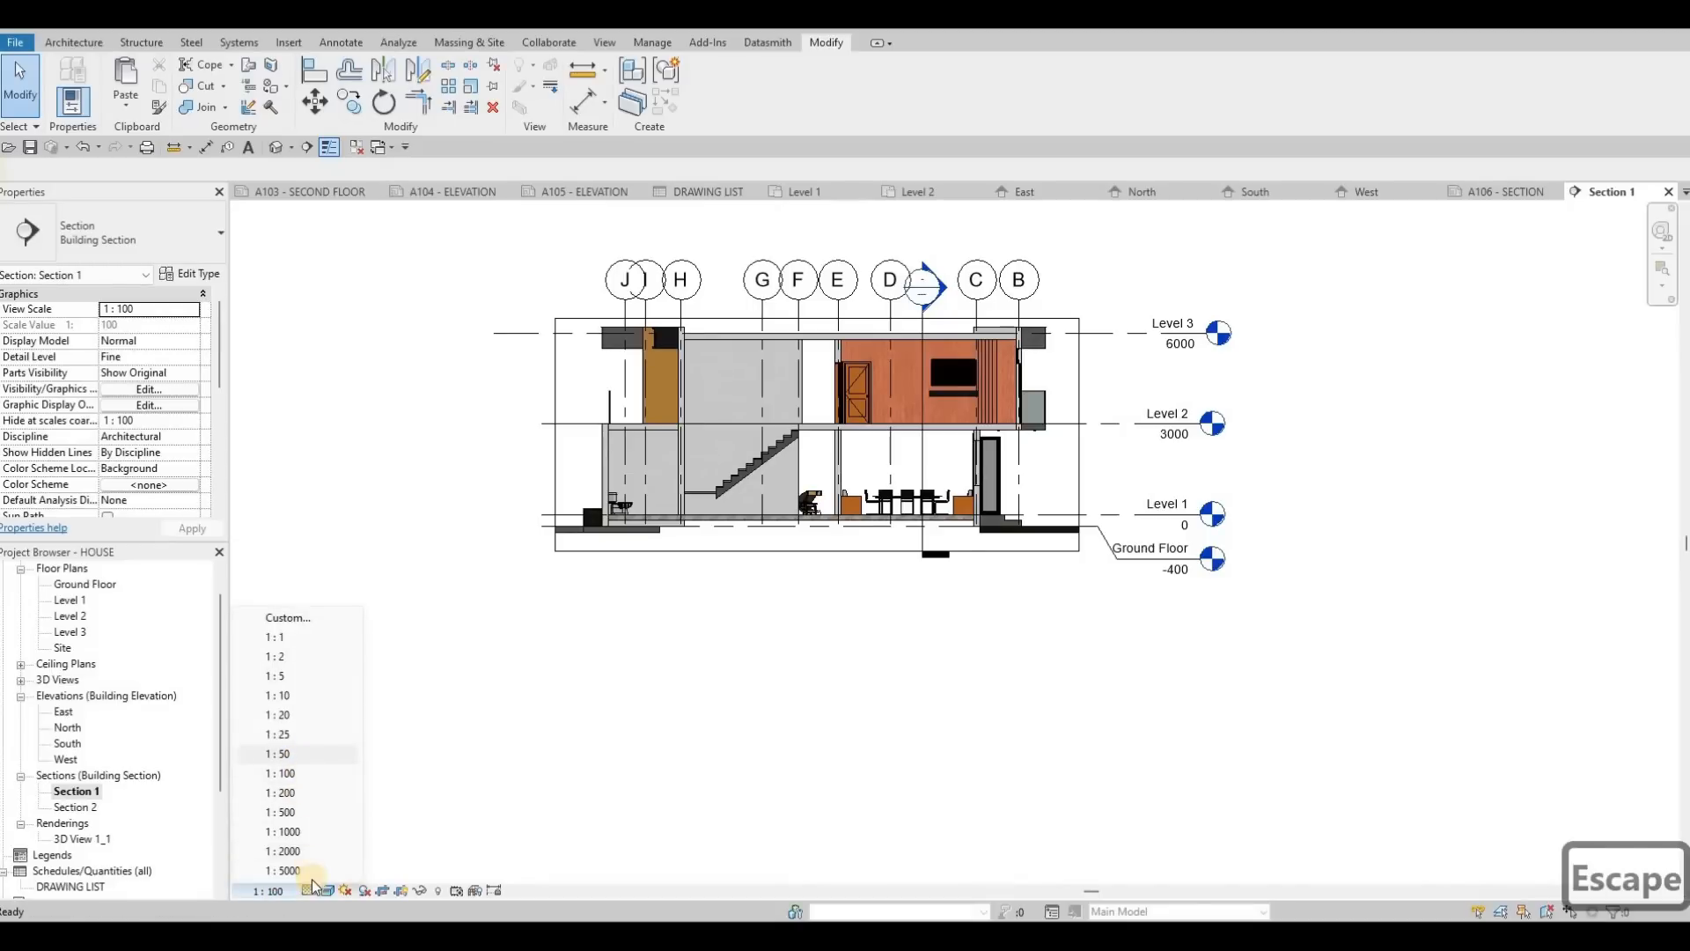
pyautogui.click(303, 754)
pyautogui.click(312, 890)
pyautogui.click(325, 874)
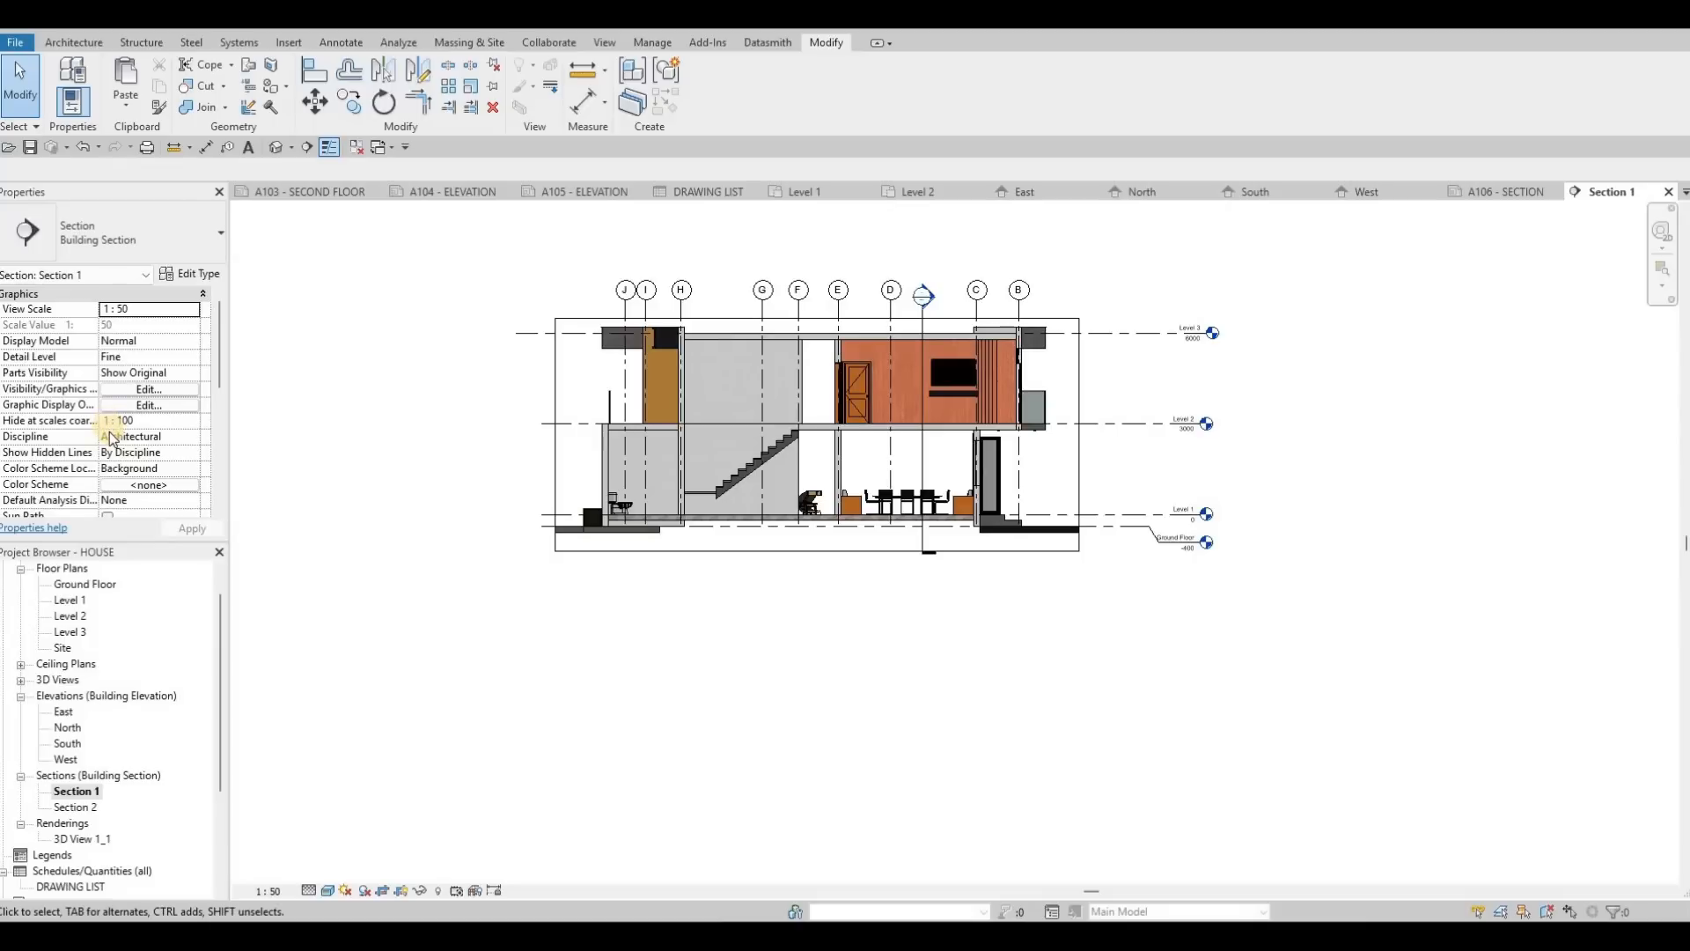
pyautogui.scroll(-3, 110, 448)
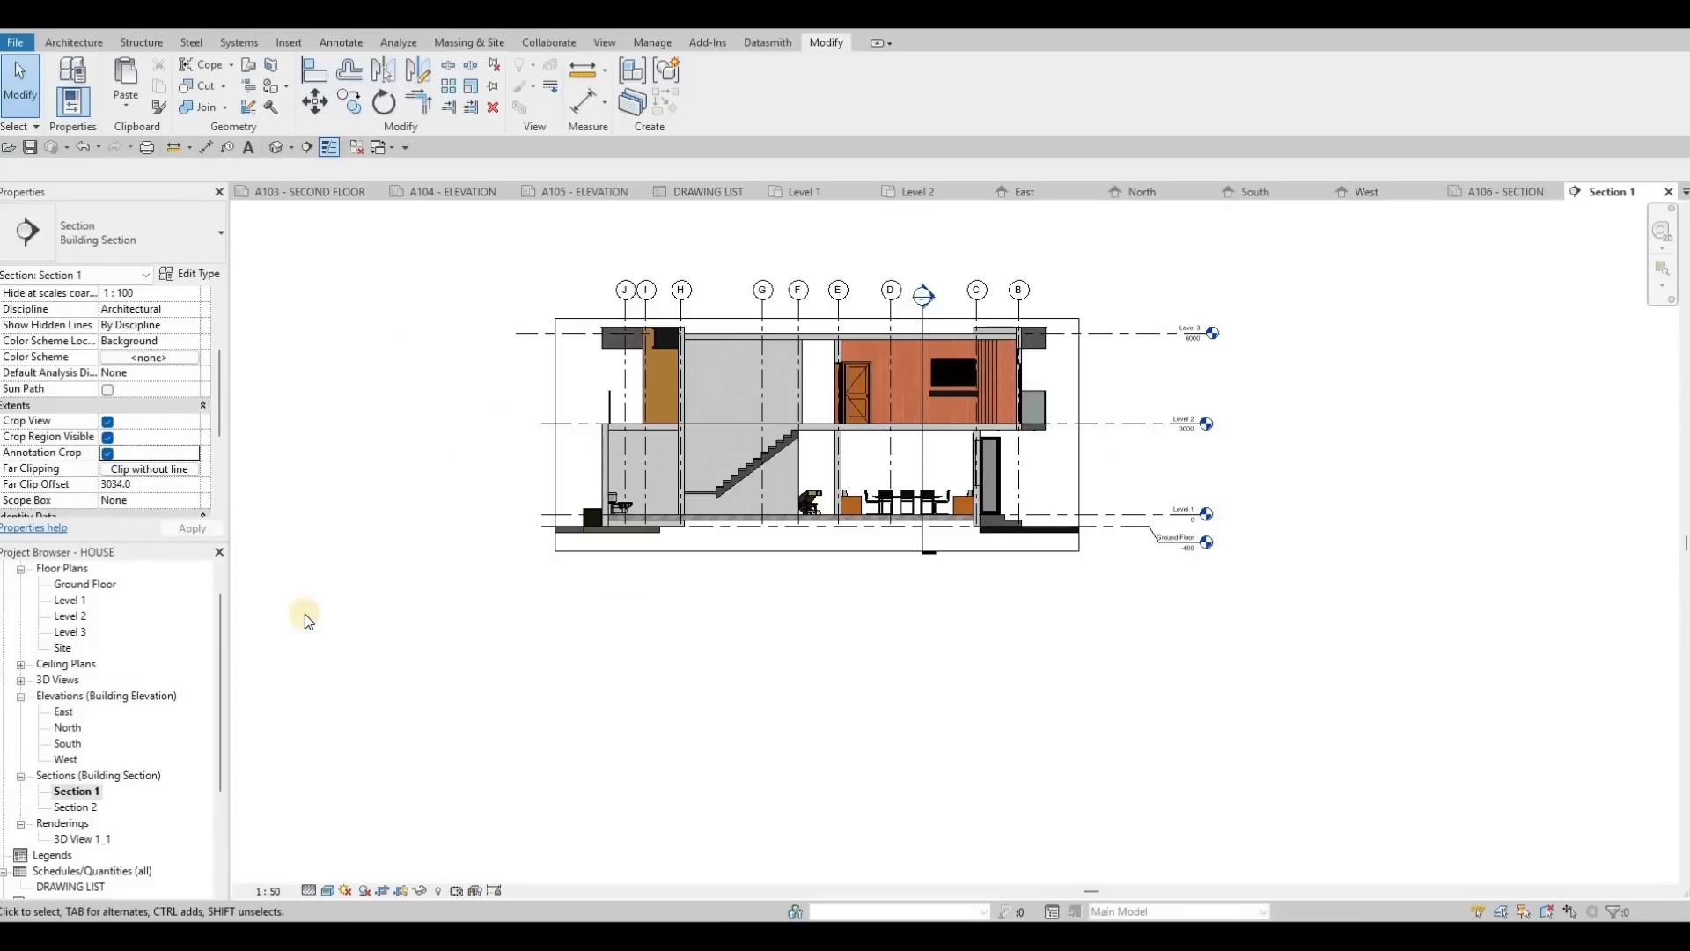
# Open the Section 2 view, set its scale to 1 : 50 and turn on its annotation crop.
pyautogui.doubleClick(78, 807)
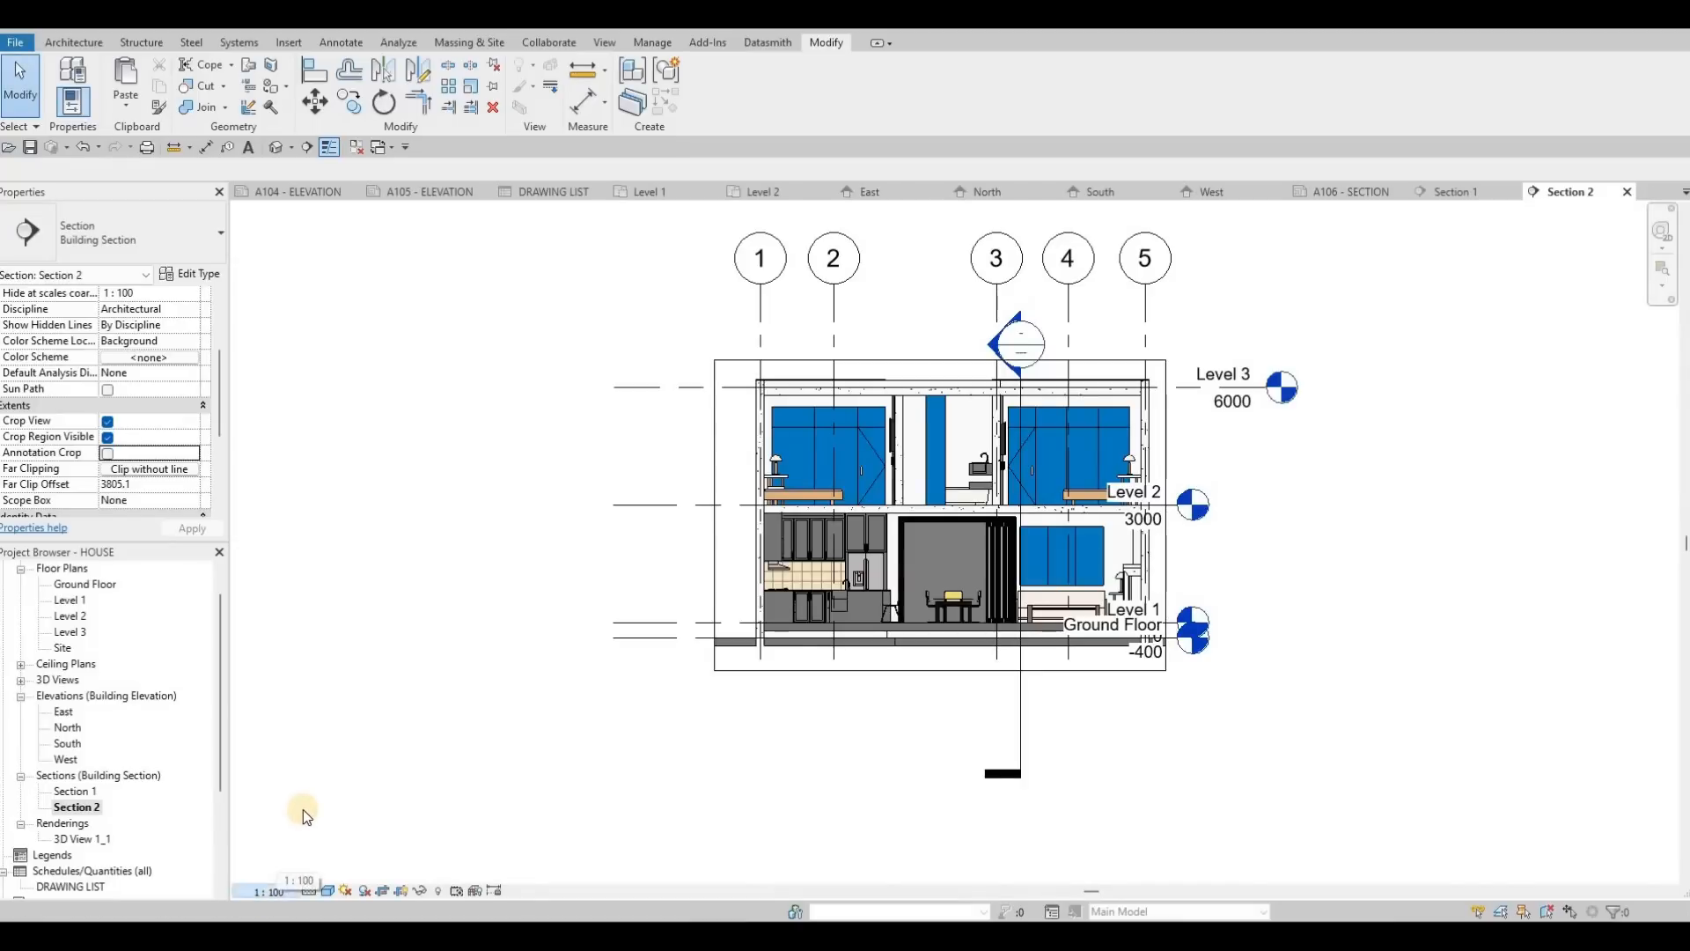
pyautogui.click(270, 891)
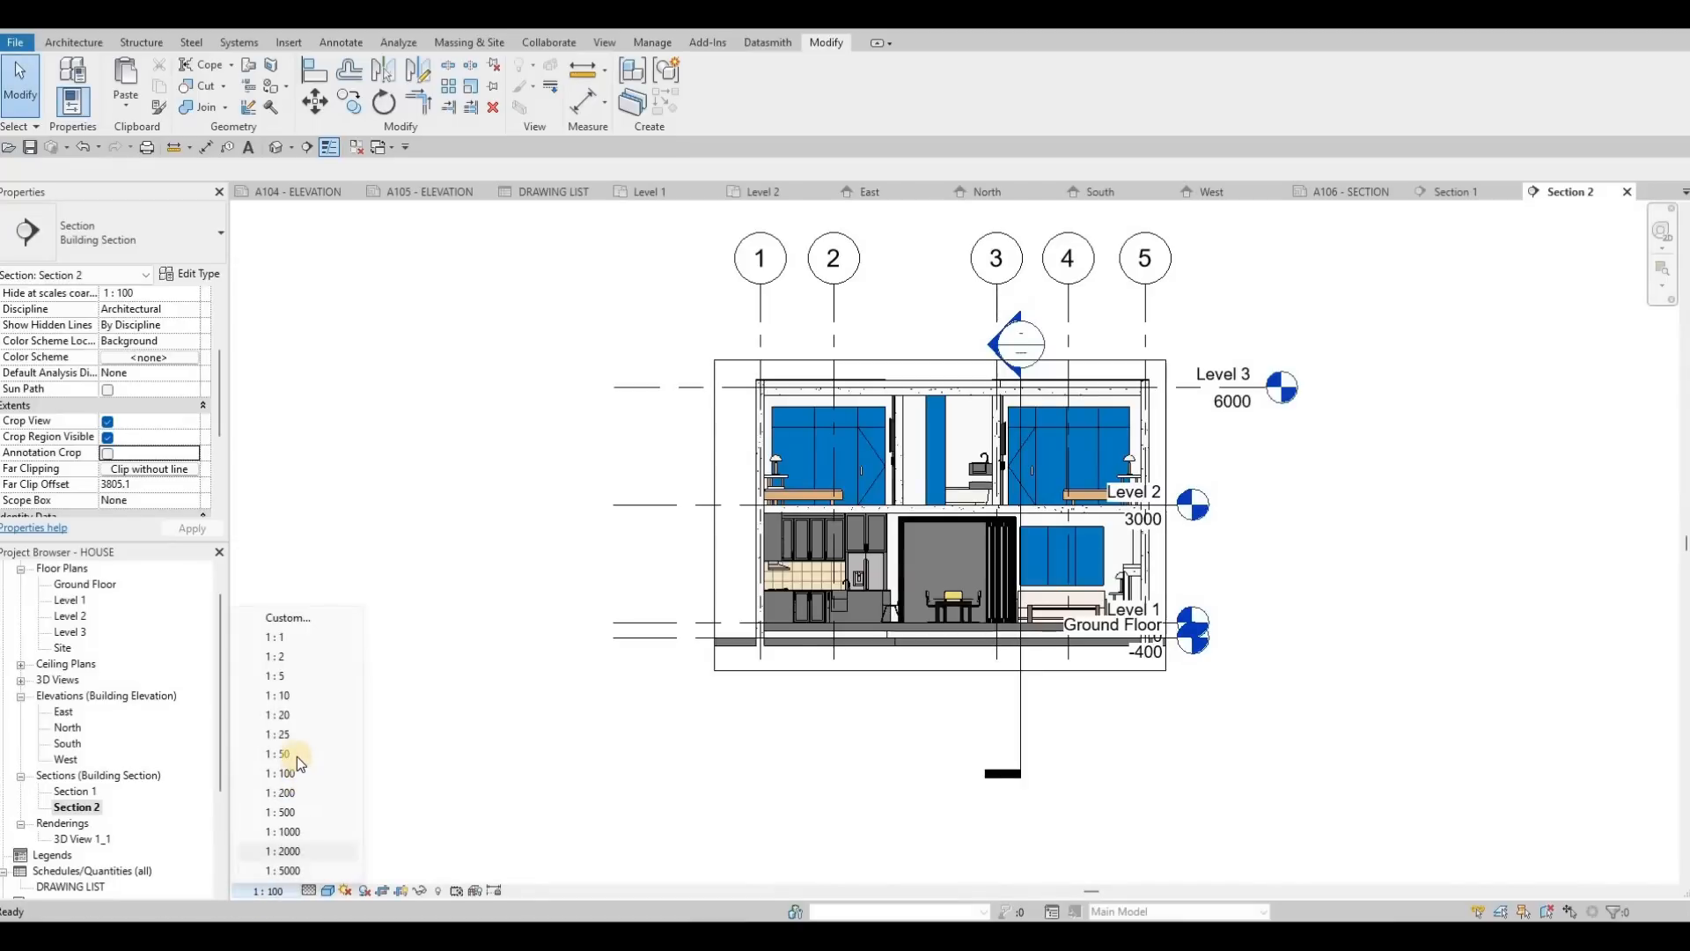
pyautogui.click(309, 890)
pyautogui.click(324, 890)
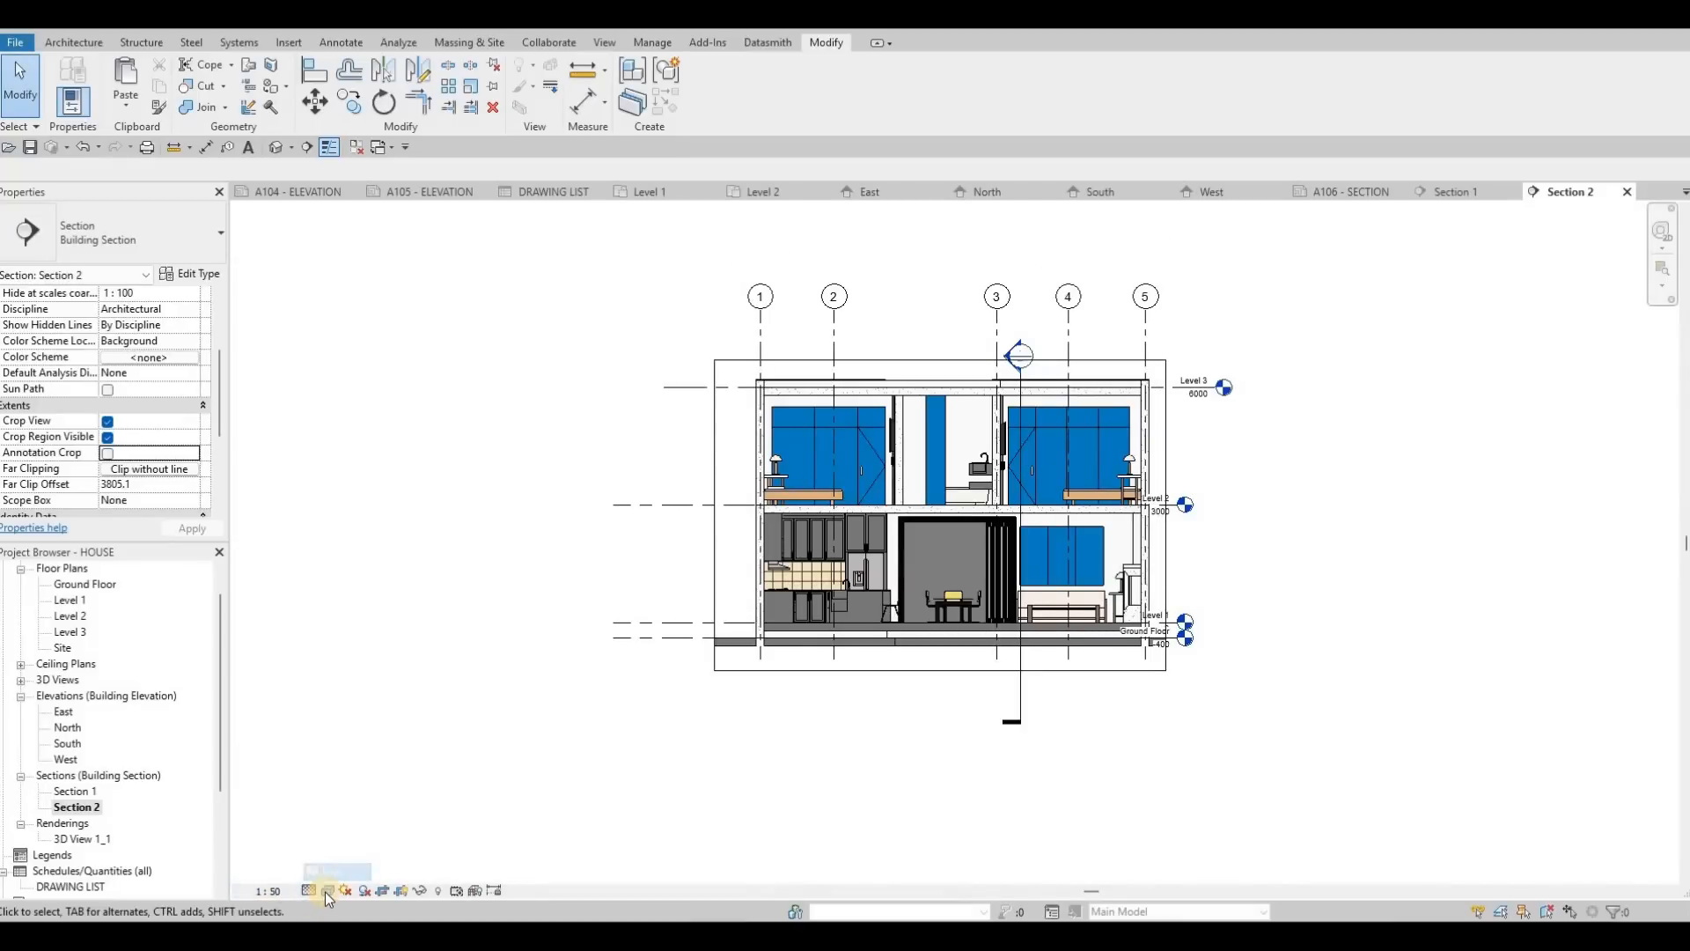
pyautogui.click(324, 890)
pyautogui.press('Escape')
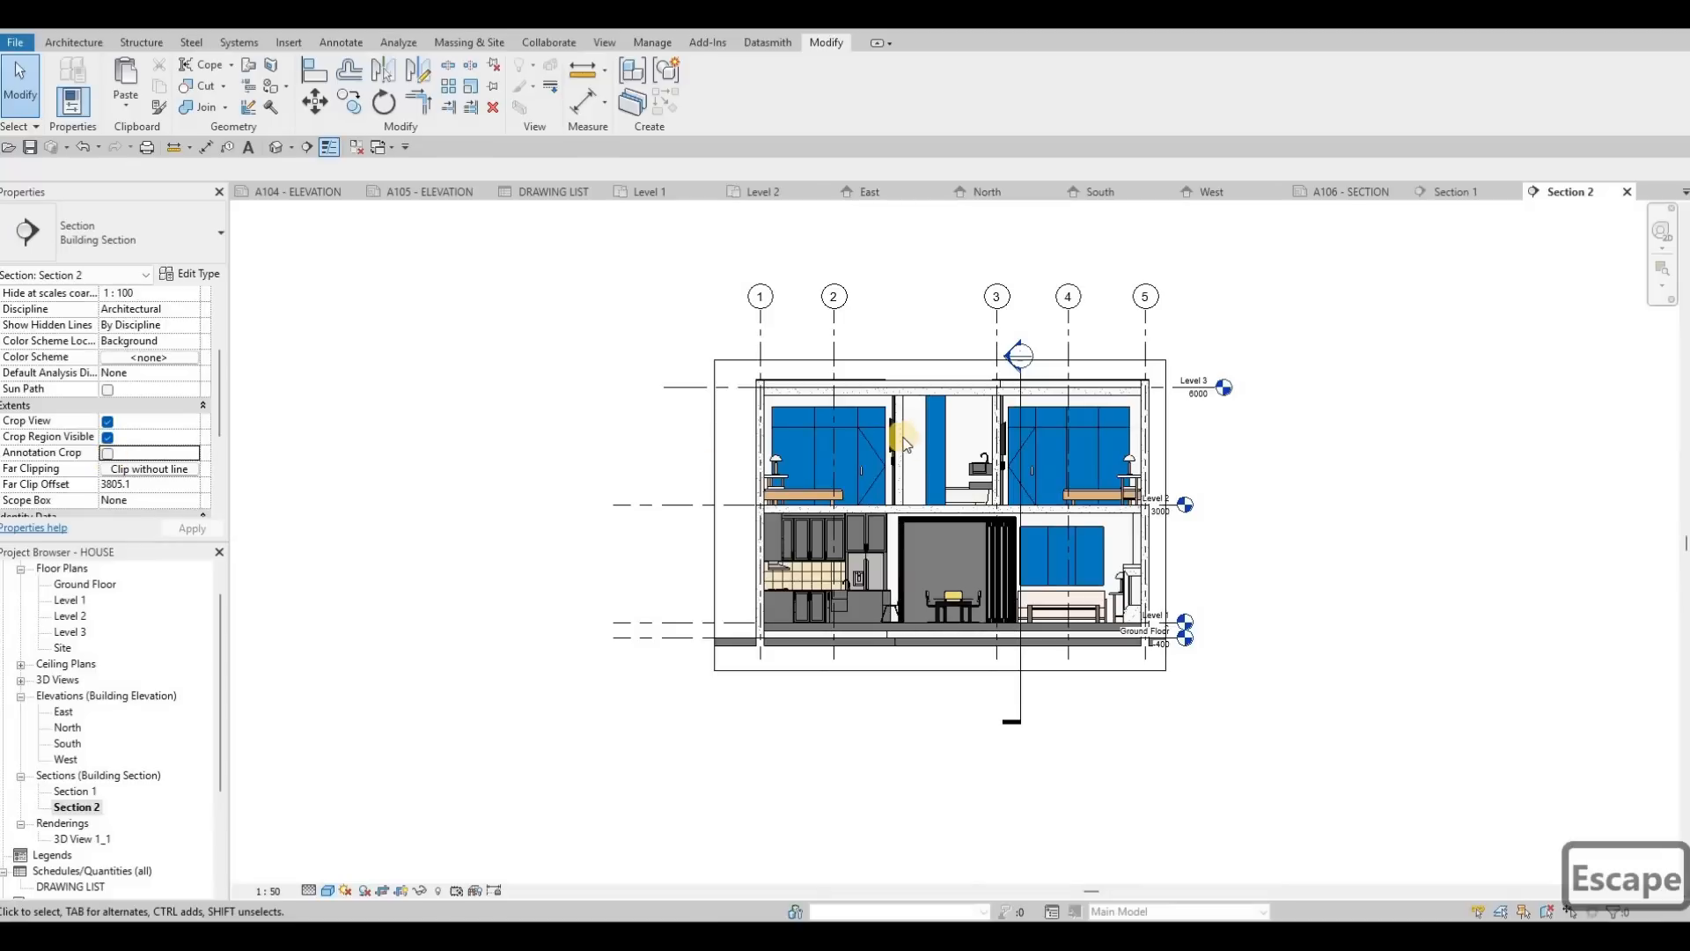
pyautogui.moveTo(1193, 432)
pyautogui.mouseDown(button='middle')
pyautogui.moveTo(1176, 418)
pyautogui.moveTo(1197, 418)
pyautogui.mouseUp(button='middle')
# Extend the Section 2 crop boundary outward beyond grid 5 and align the lower level heads with the Level 3 head.
pyautogui.scroll(2, 1196, 419)
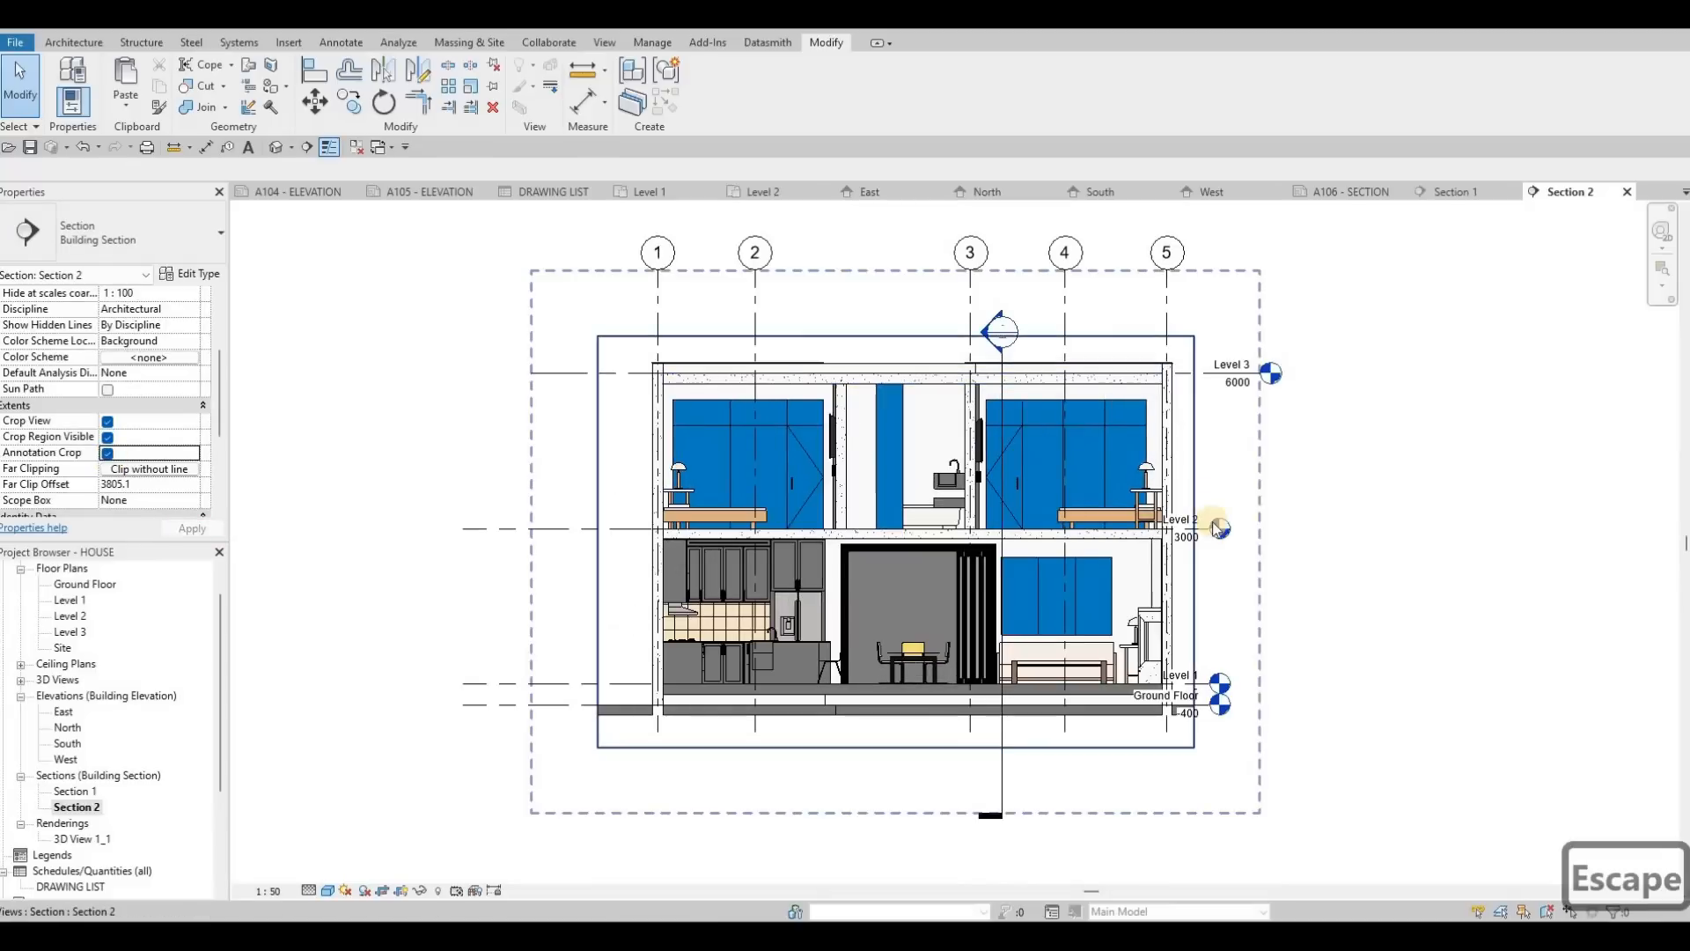
pyautogui.scroll(2, 1206, 521)
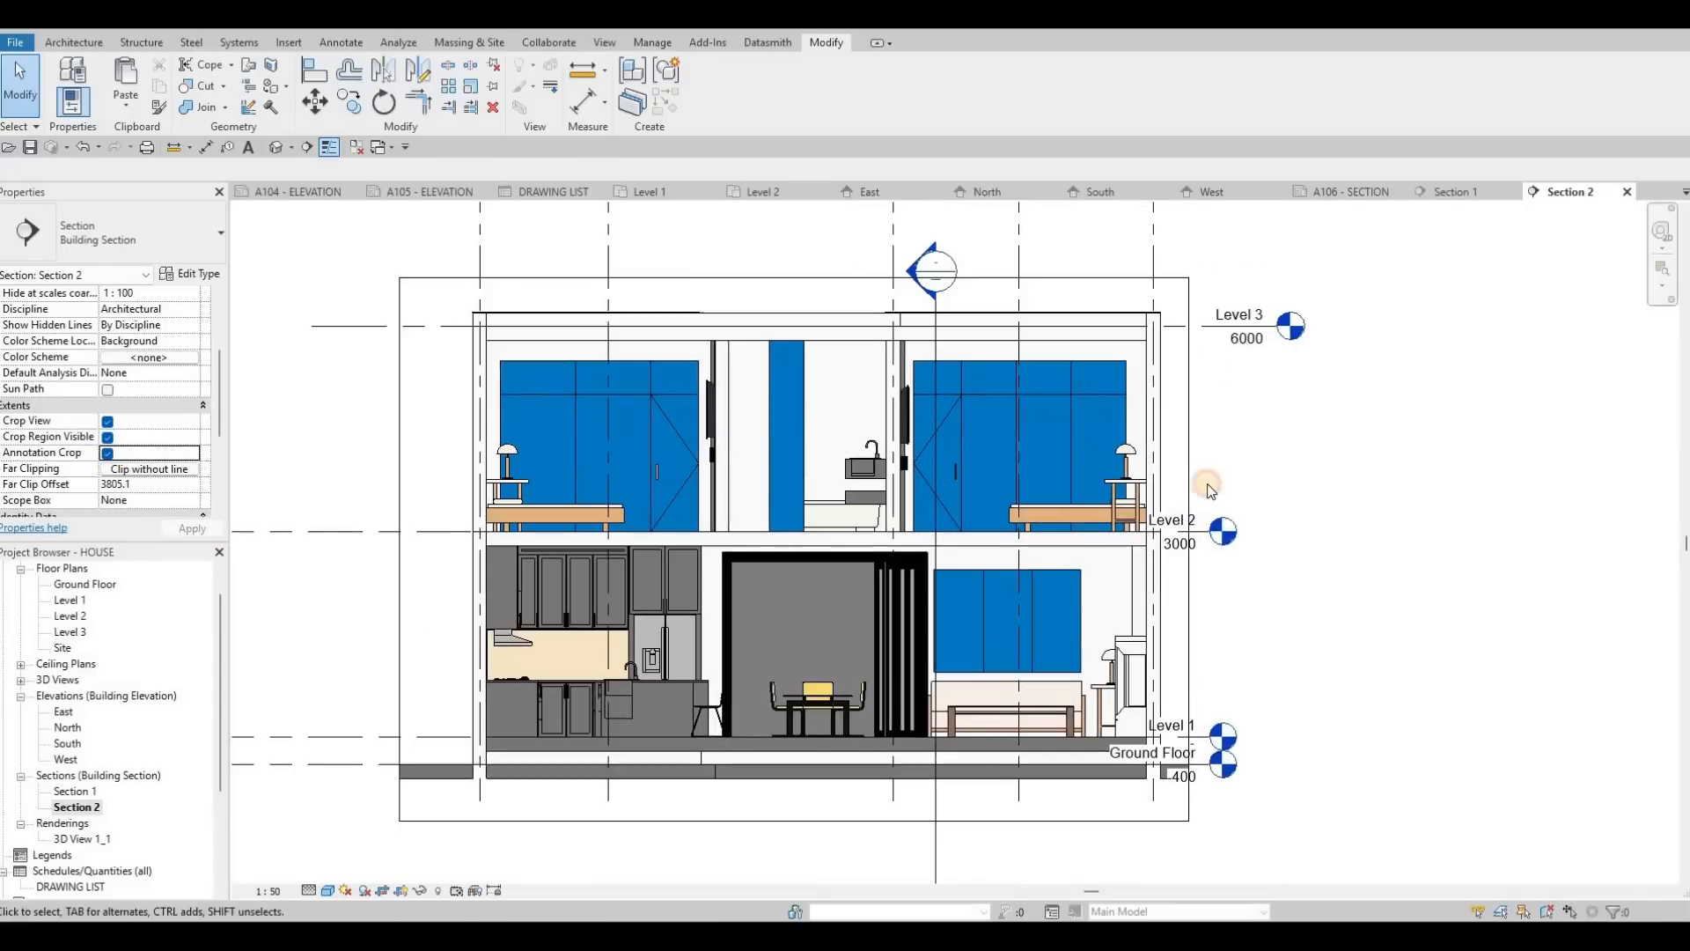
pyautogui.click(1189, 547)
pyautogui.moveTo(1253, 550); pyautogui.dragTo(1248, 549)
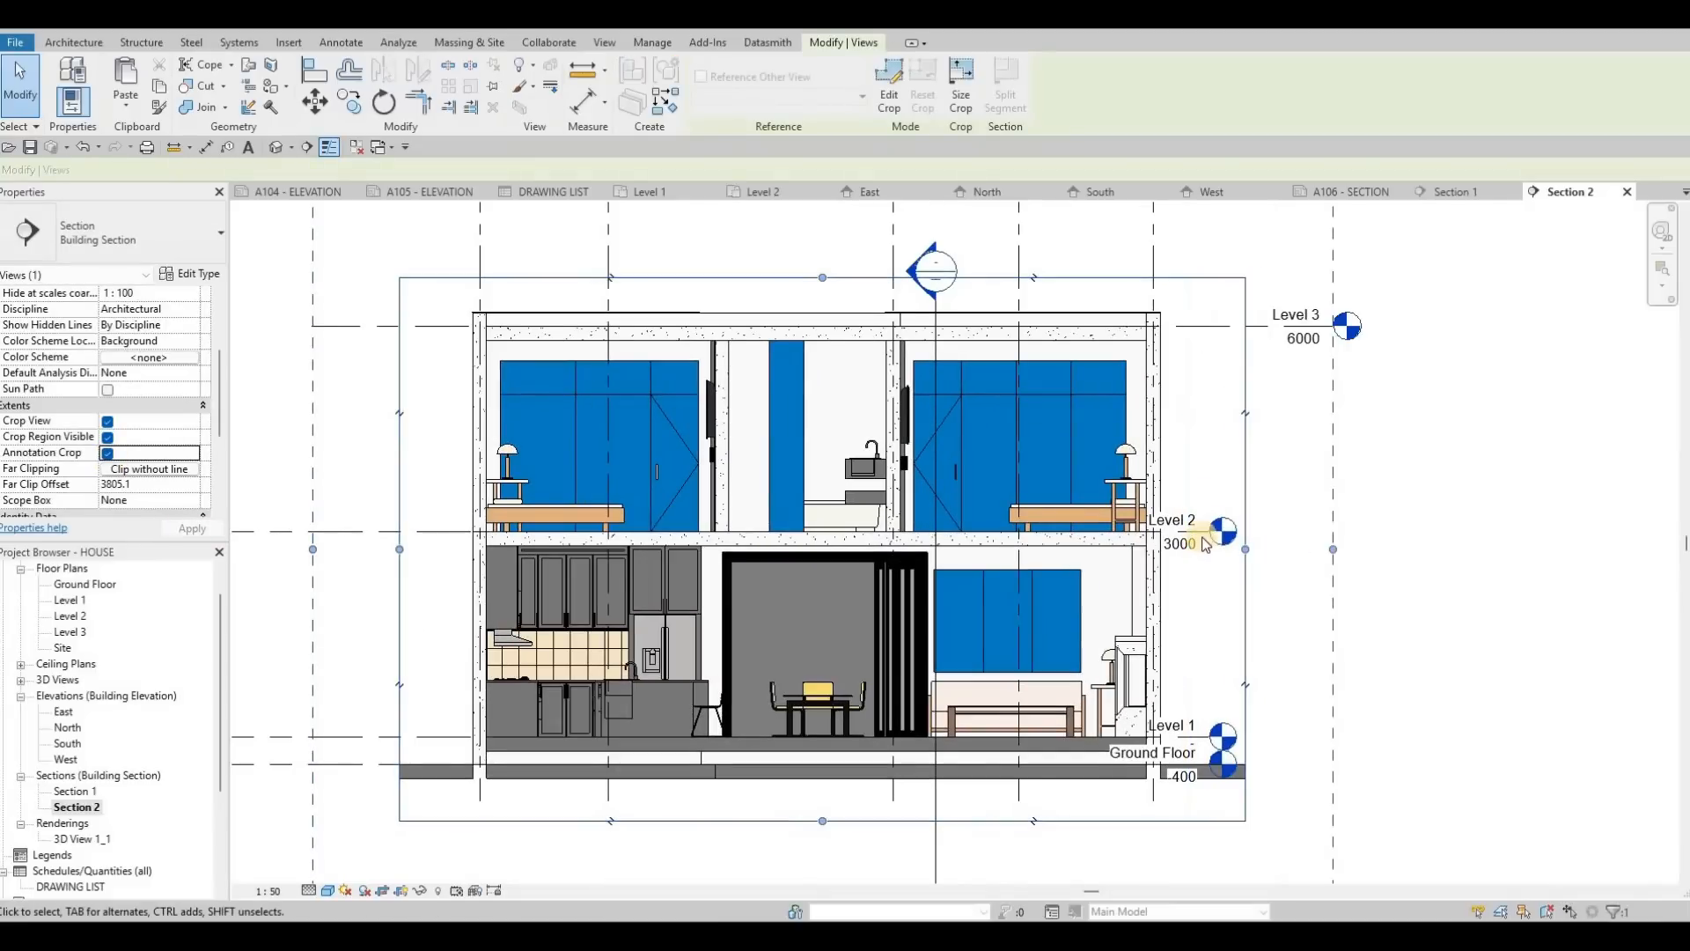
pyautogui.press('Escape')
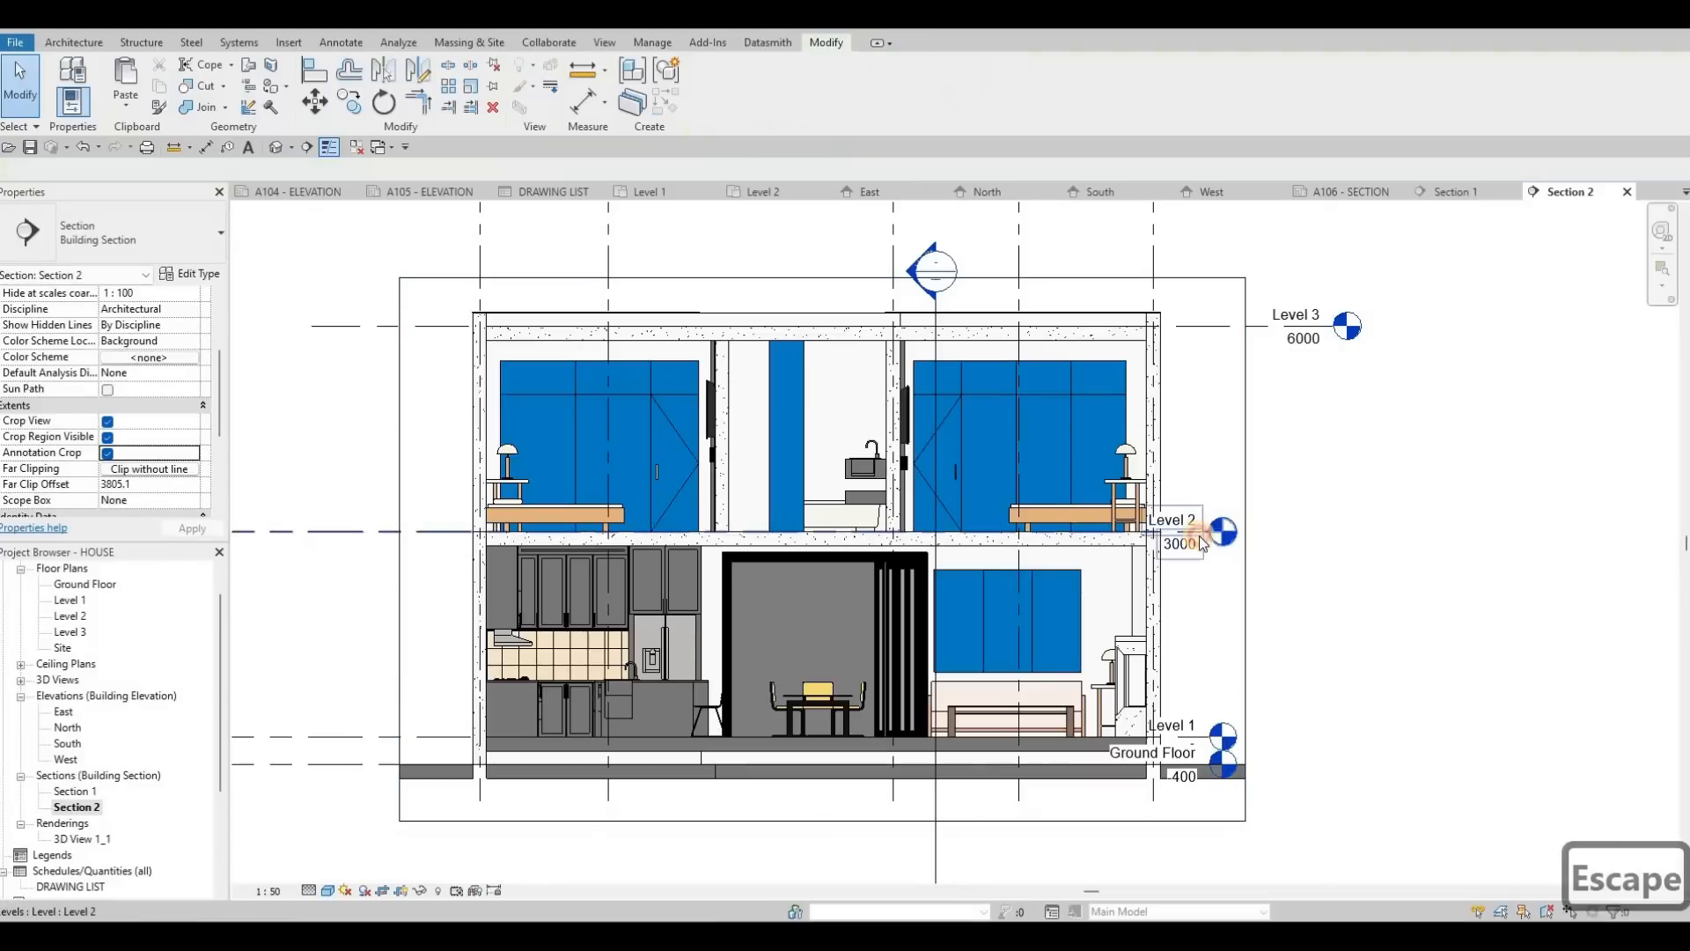
pyautogui.click(1215, 530)
pyautogui.moveTo(1211, 532); pyautogui.dragTo(1335, 516)
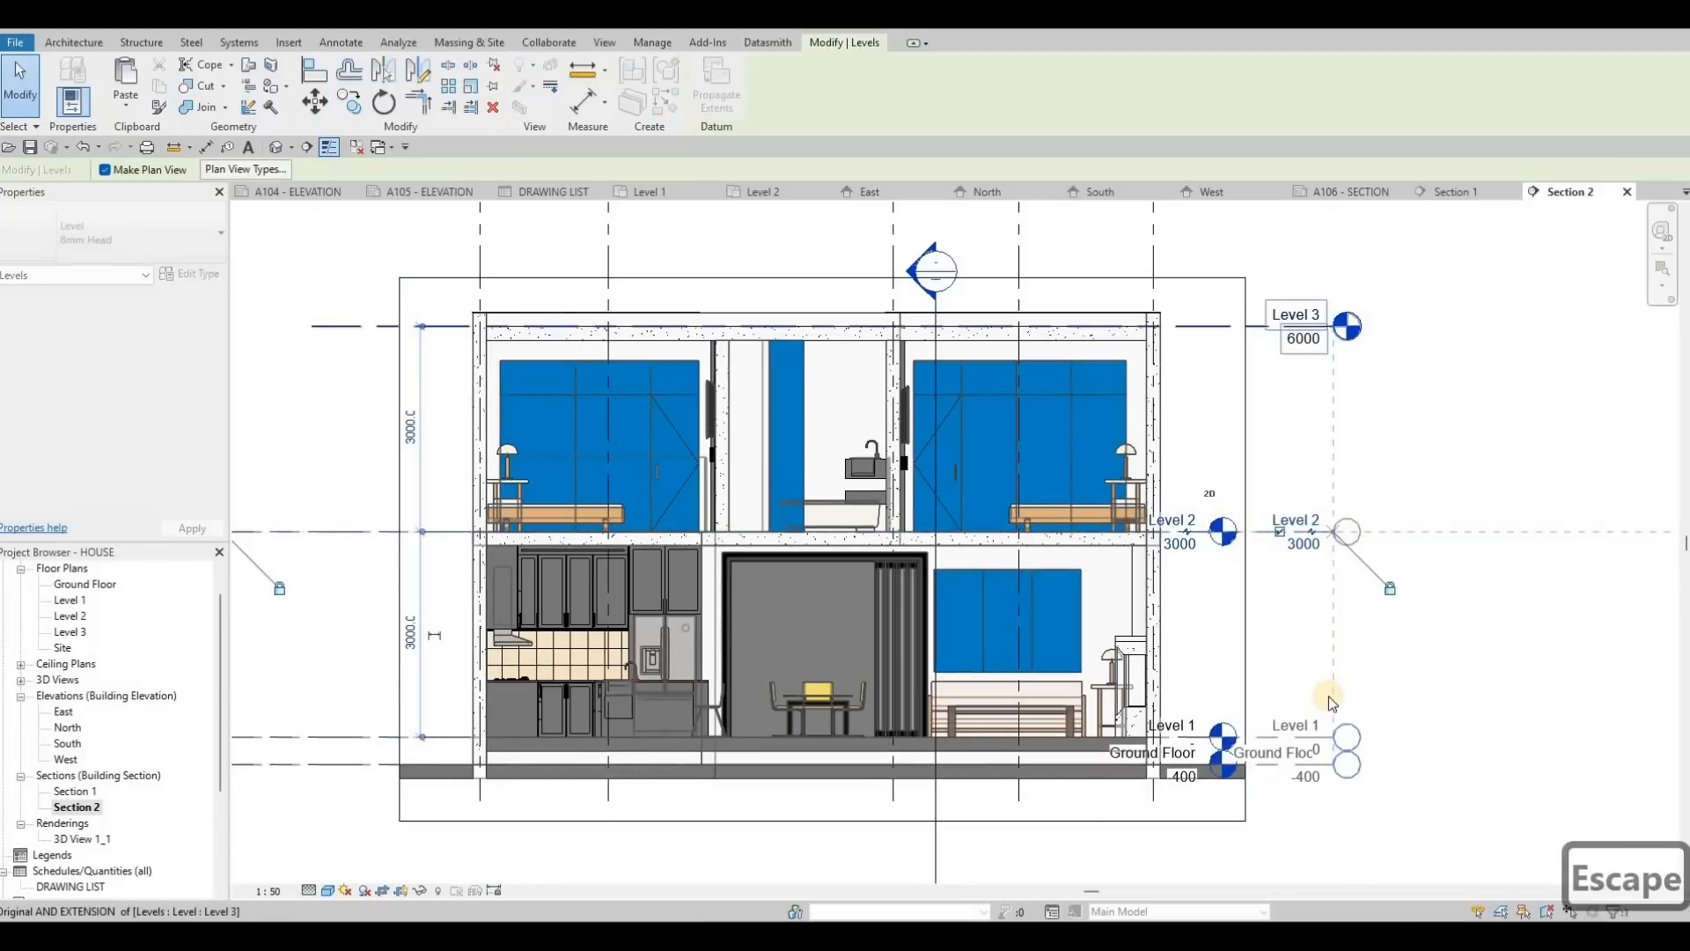
# Add an elbow to the Ground Floor level in Section 2 and move its bend points toward the house, clear of the label.
pyautogui.scroll(2, 1236, 783)
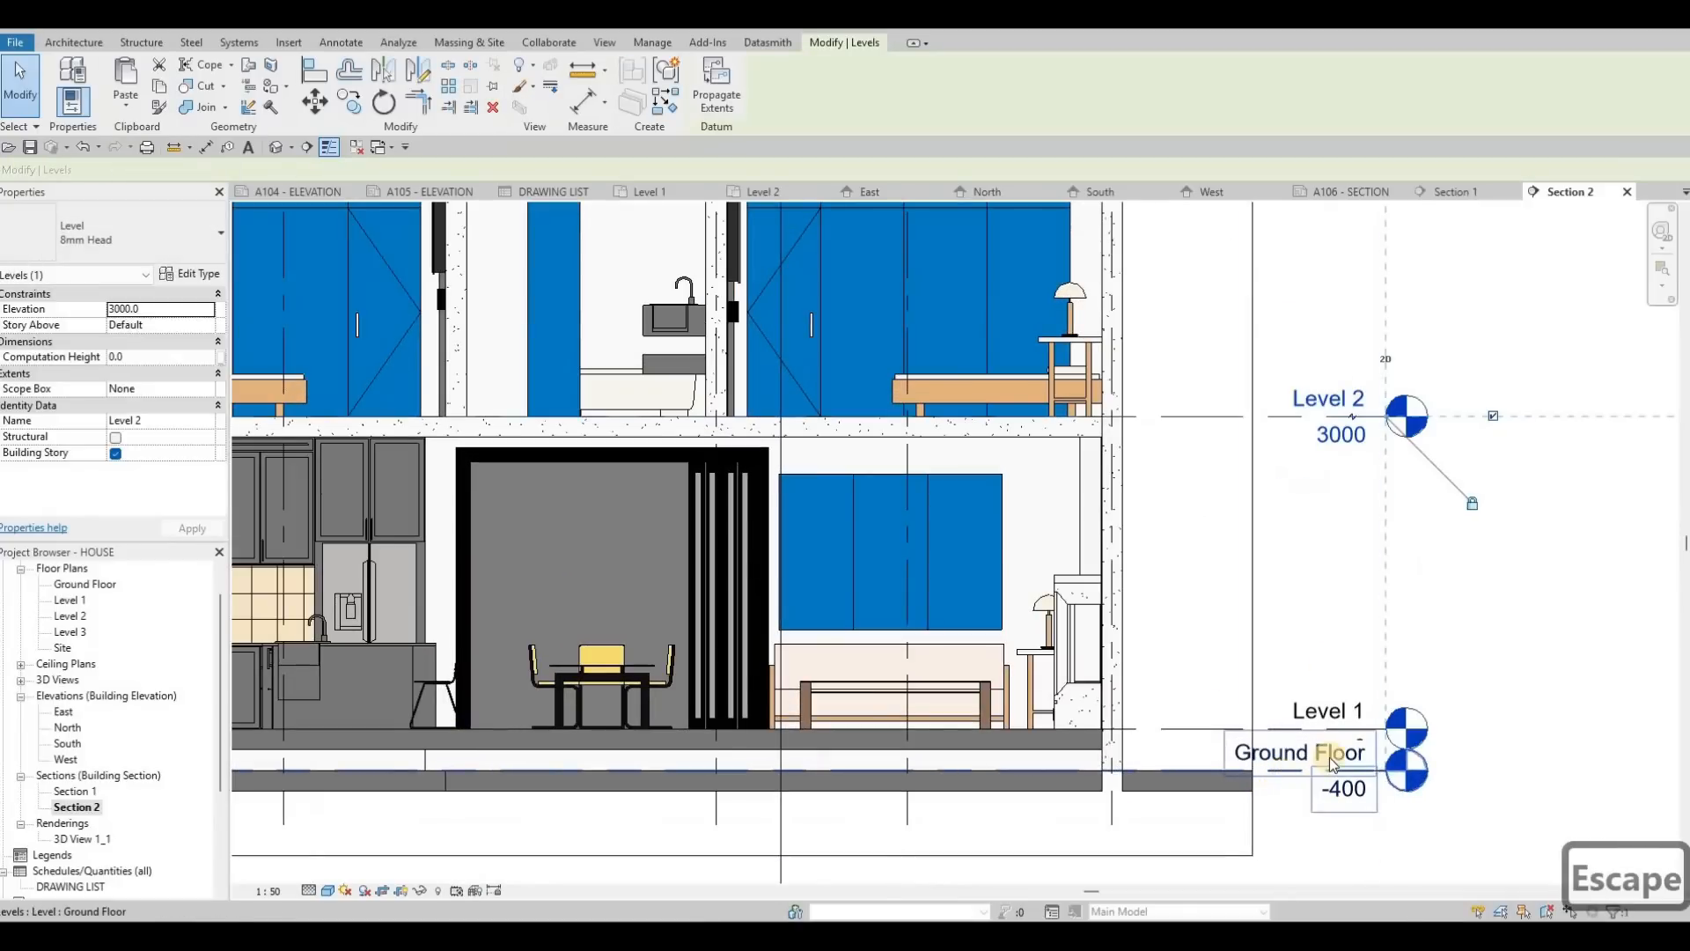
pyautogui.click(1329, 756)
pyautogui.scroll(2, 1329, 757)
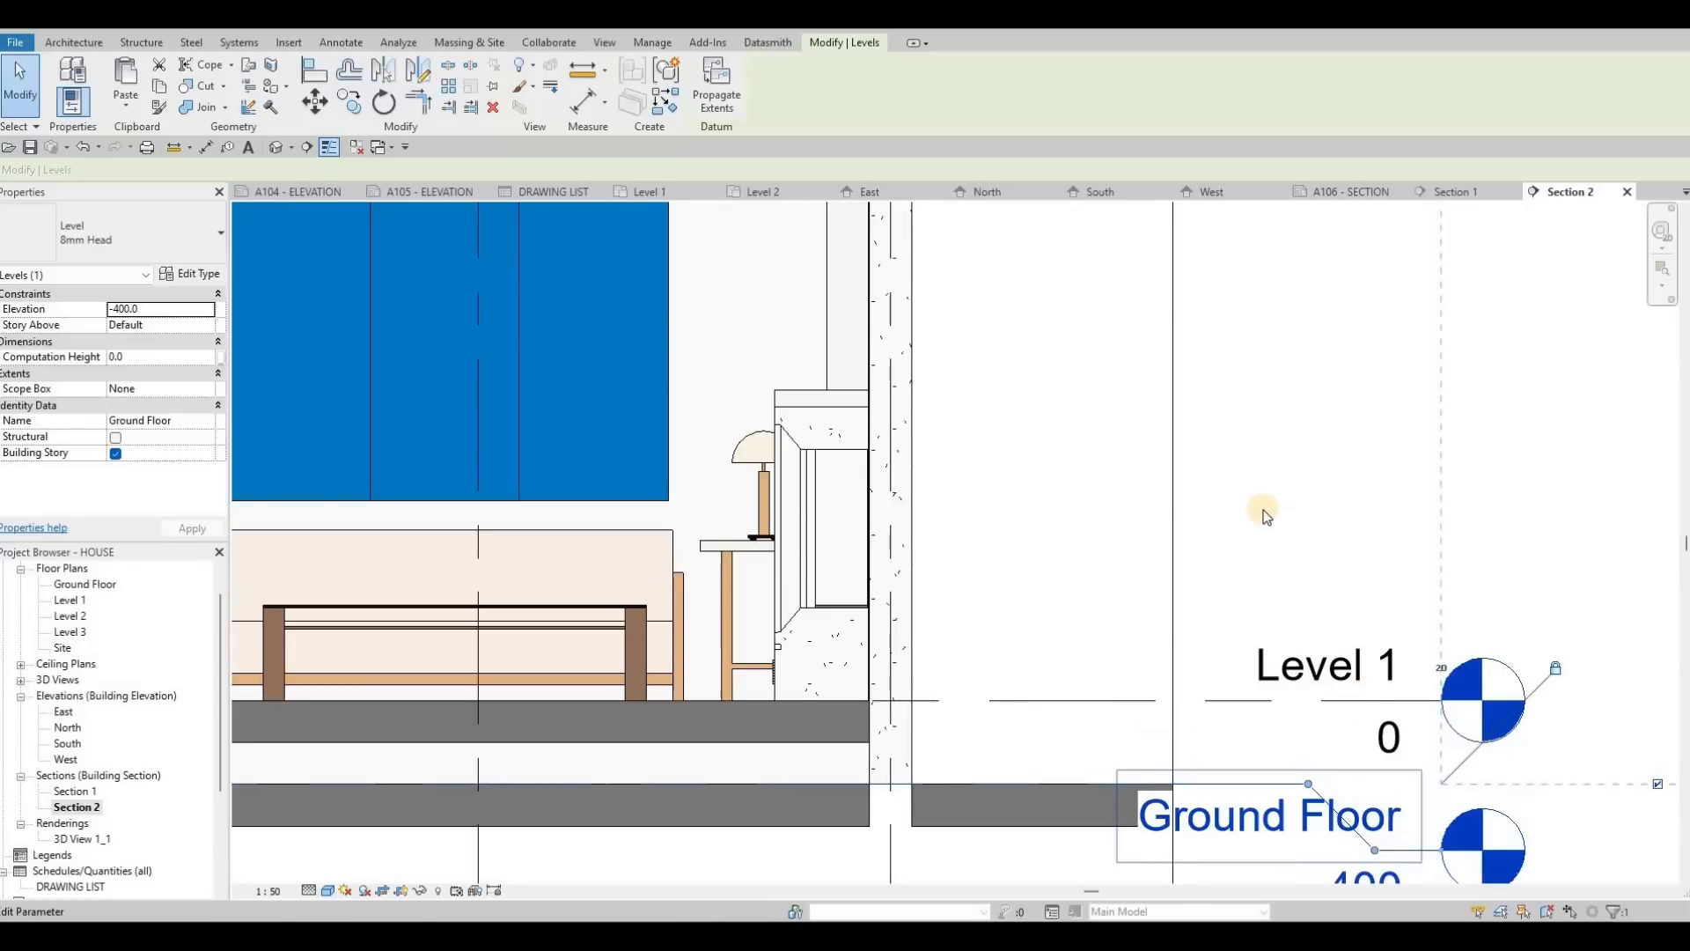
pyautogui.moveTo(1313, 794); pyautogui.dragTo(1264, 509, button='middle')
pyautogui.moveTo(1259, 499); pyautogui.dragTo(1049, 499)
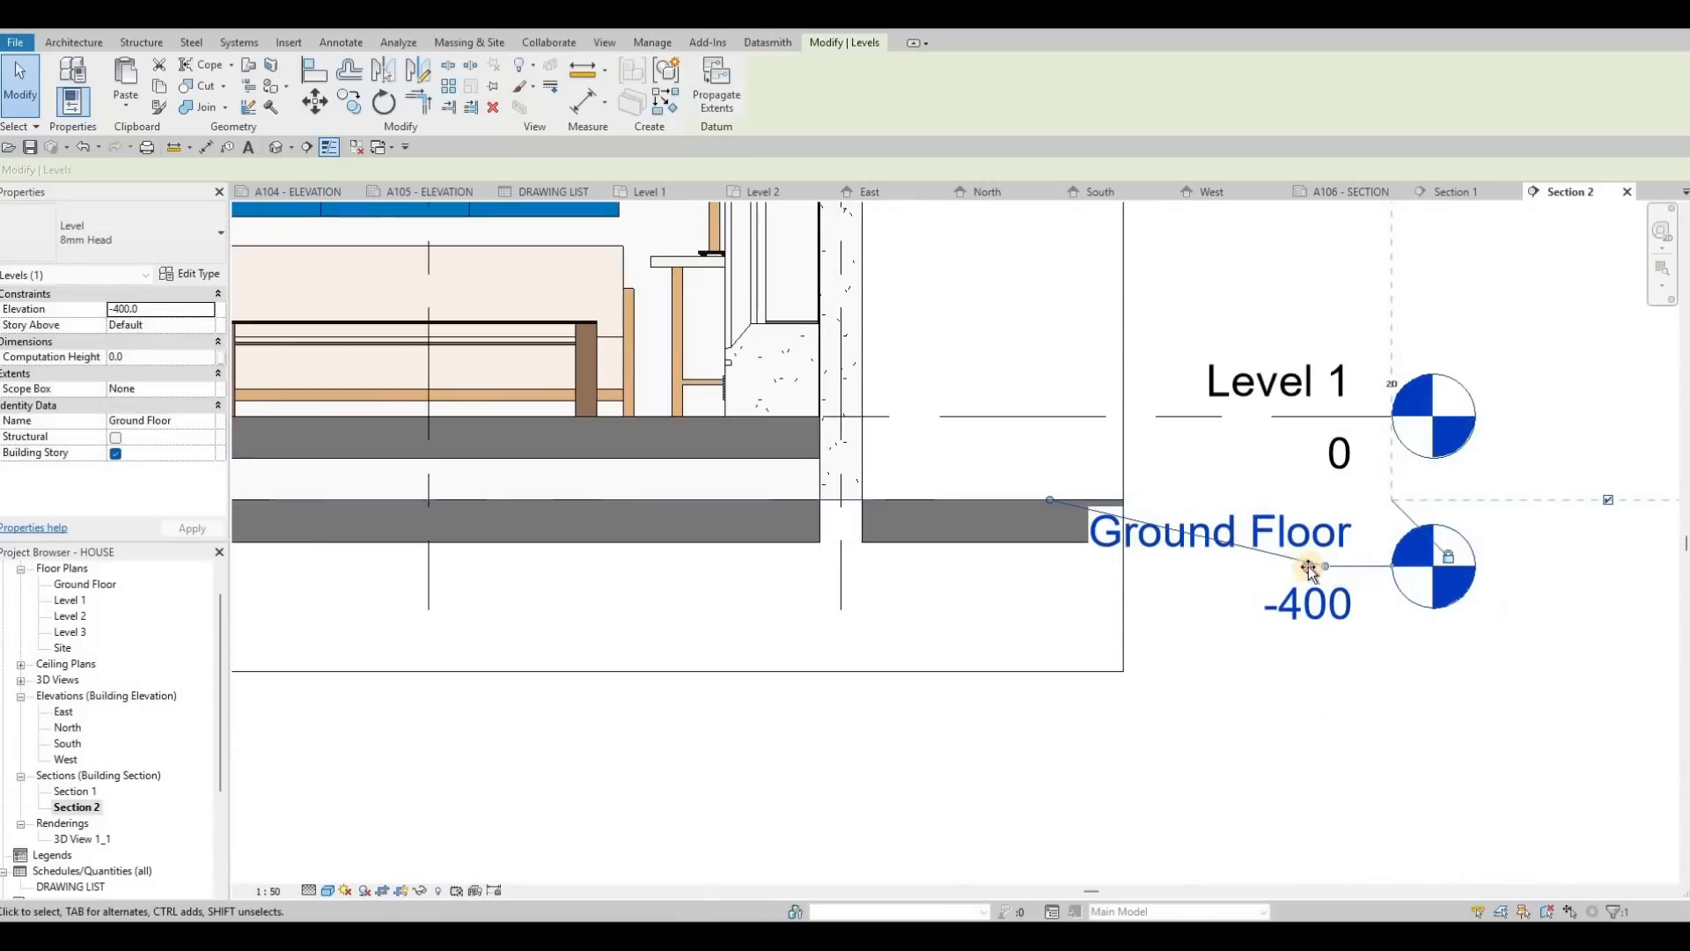
pyautogui.moveTo(1309, 568); pyautogui.dragTo(1079, 573)
pyautogui.scroll(-3, 1114, 469)
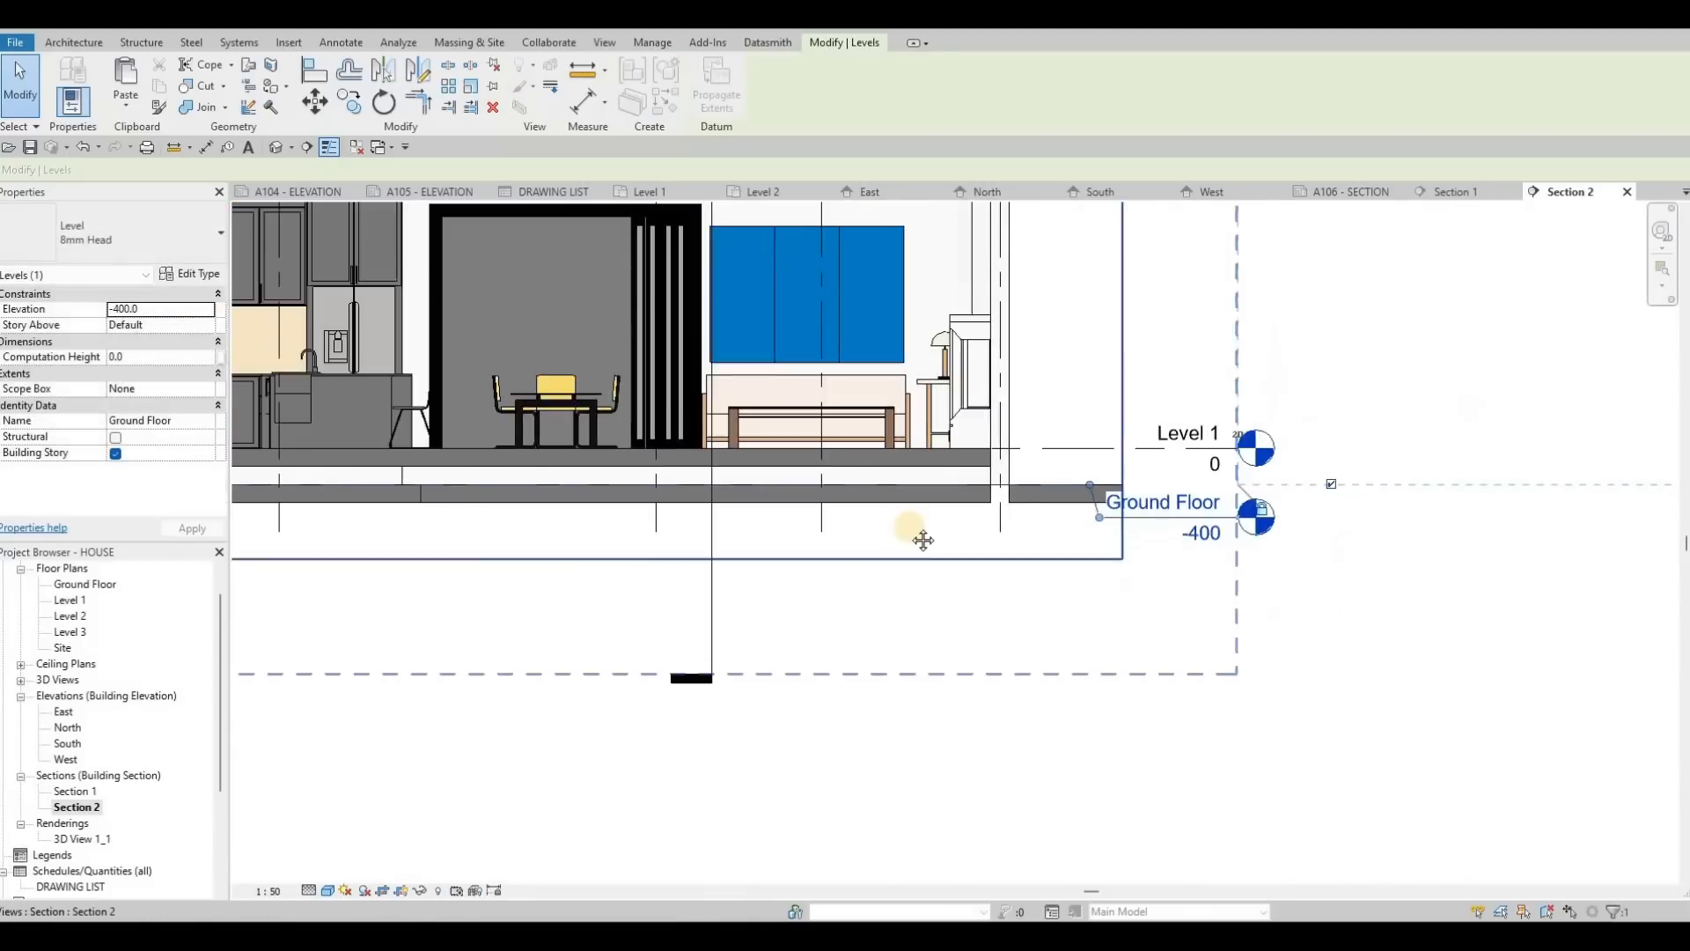
pyautogui.scroll(-5, 922, 540)
pyautogui.press('Escape')
pyautogui.press('Escape')
pyautogui.press('Escape')
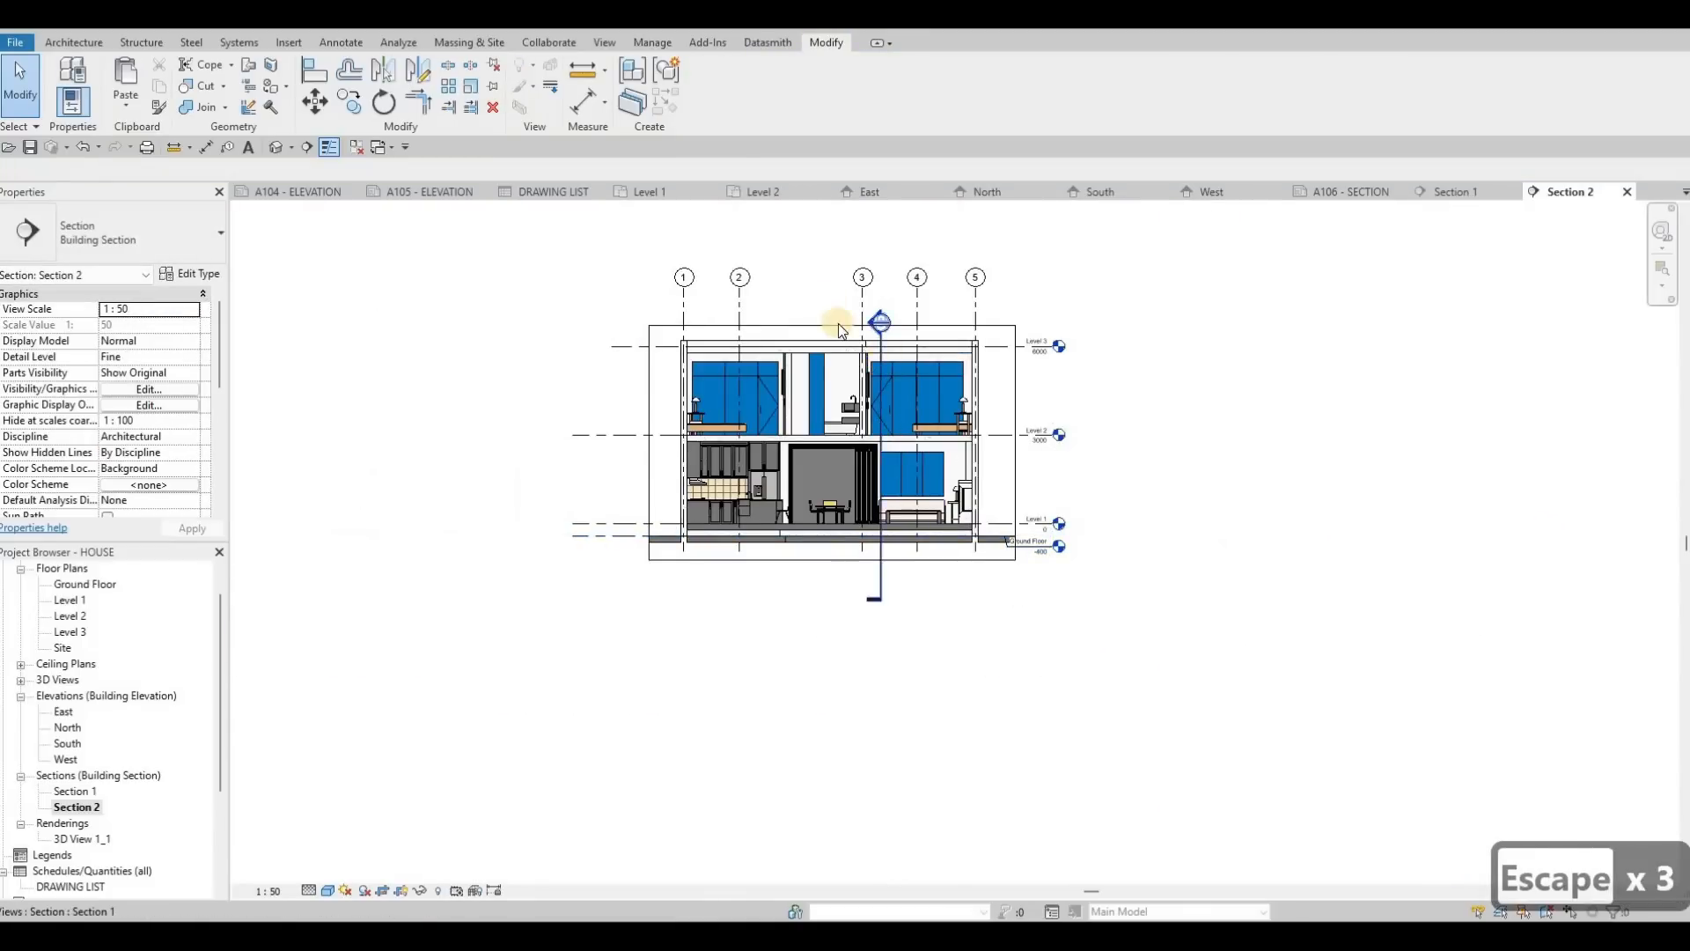
# Switch to sheet A106 - SECTION and paste the copied frame rectangles aligned to the current view.
pyautogui.scroll(1, 845, 328)
pyautogui.click(1359, 189)
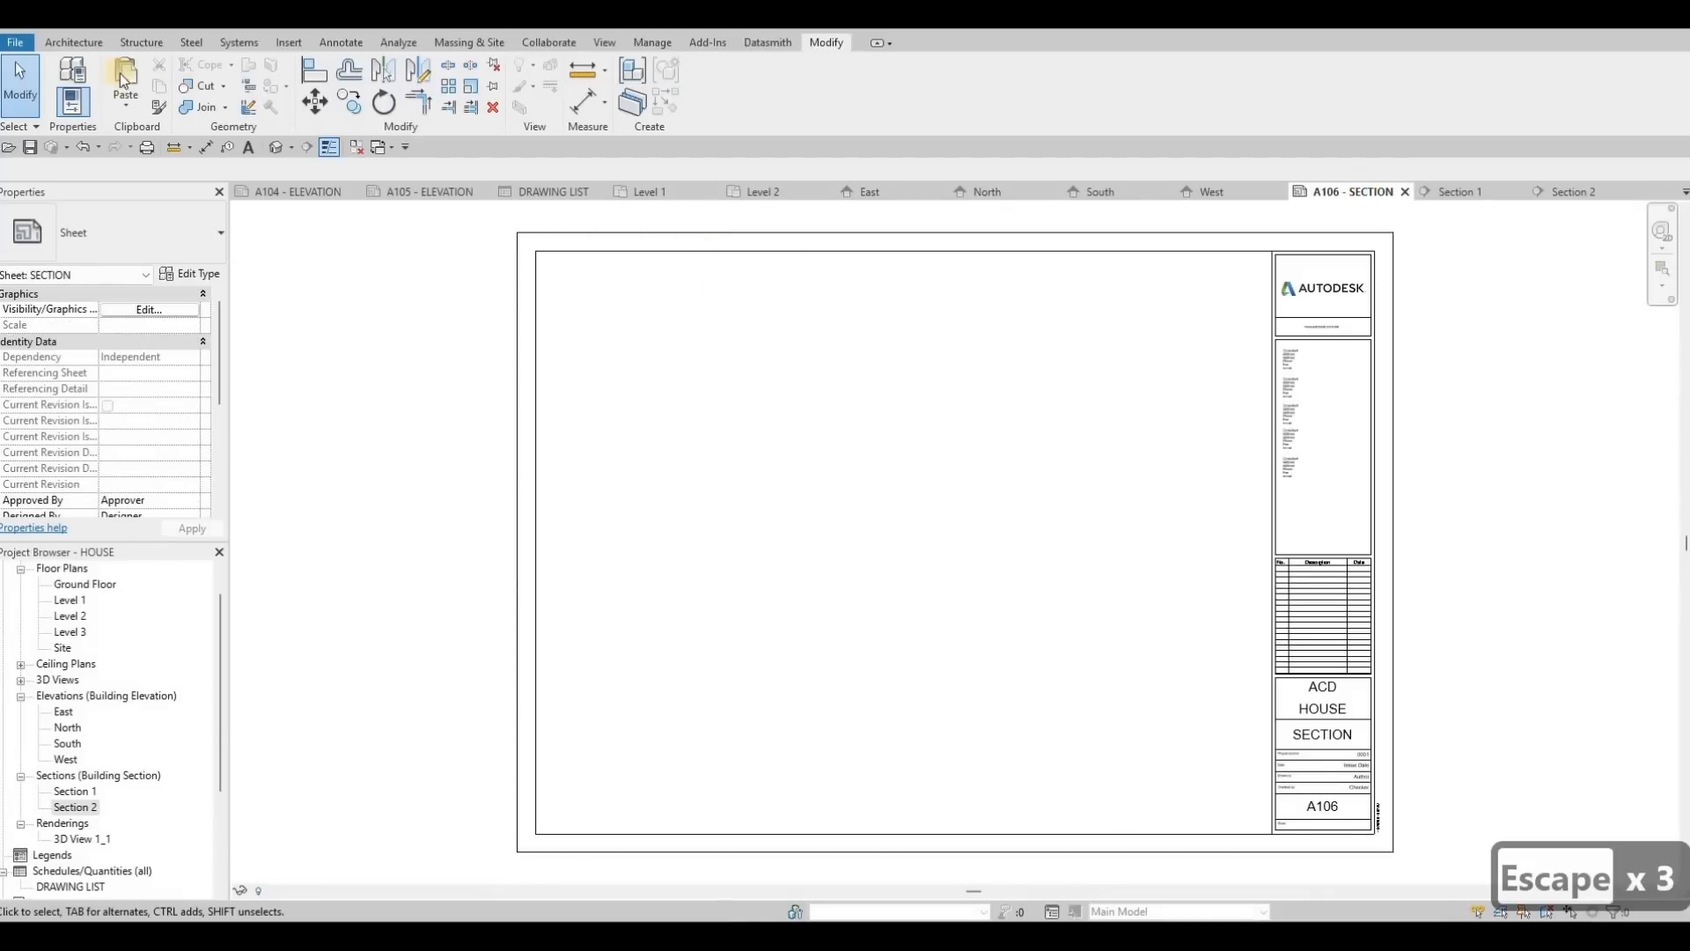
pyautogui.click(126, 103)
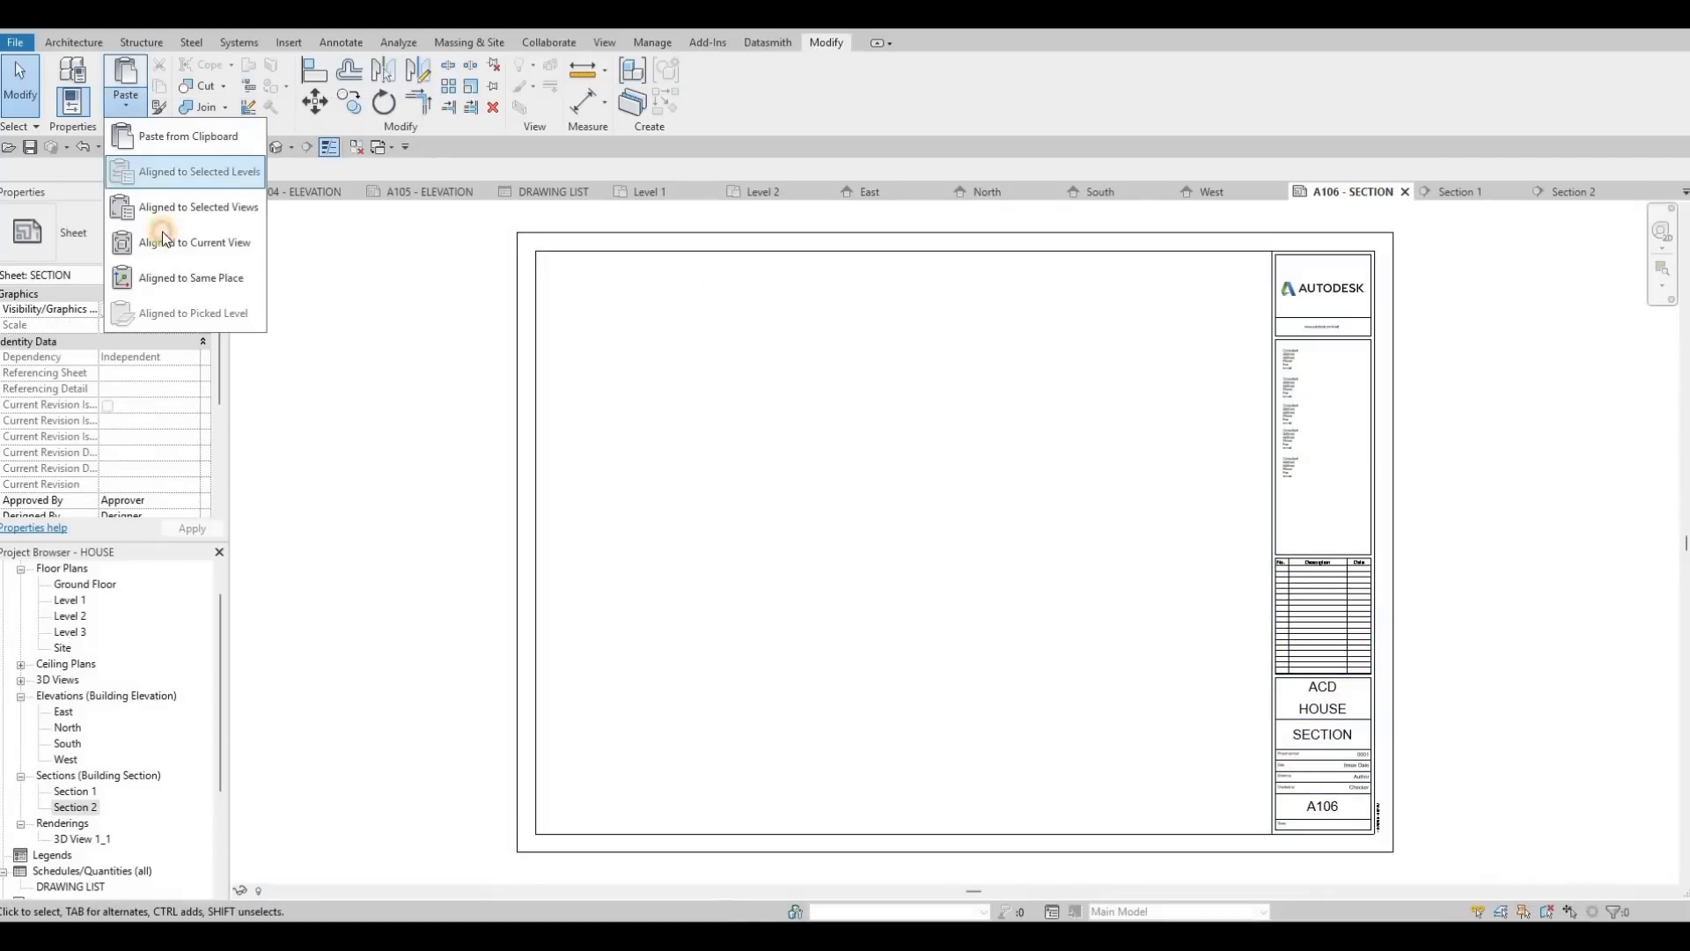
pyautogui.click(176, 242)
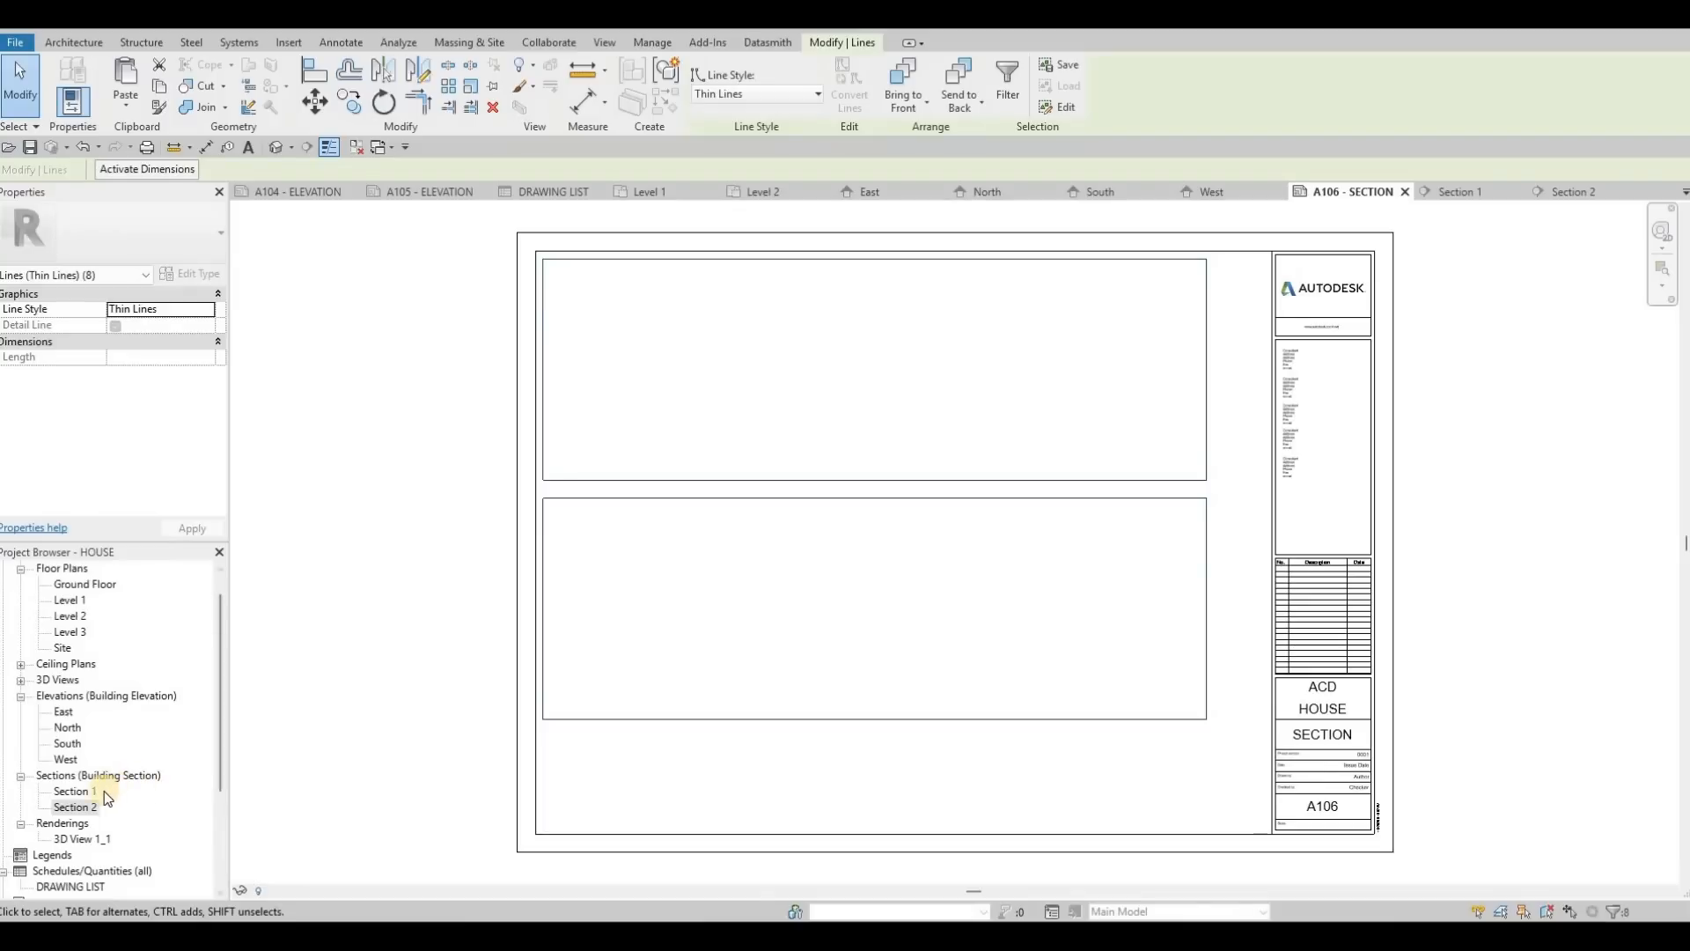
pyautogui.press('Escape')
# Place the Section 1 view in the upper frame and the Section 2 view in the lower frame of the sheet.
pyautogui.moveTo(75, 790); pyautogui.dragTo(843, 434)
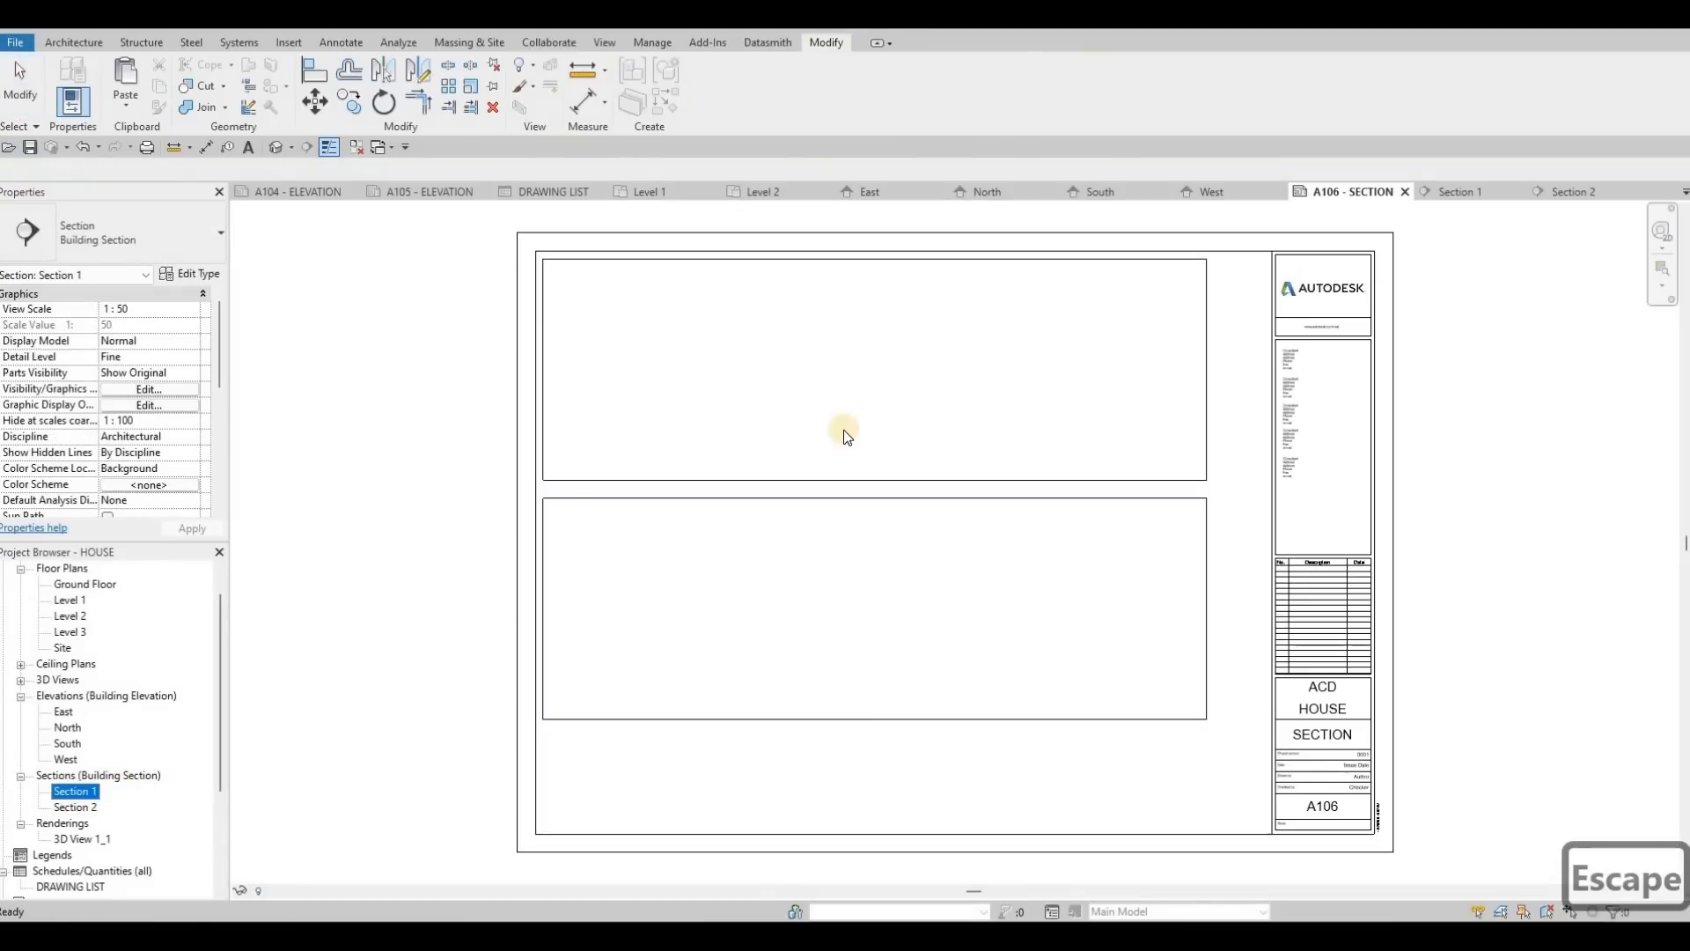
pyautogui.click(850, 363)
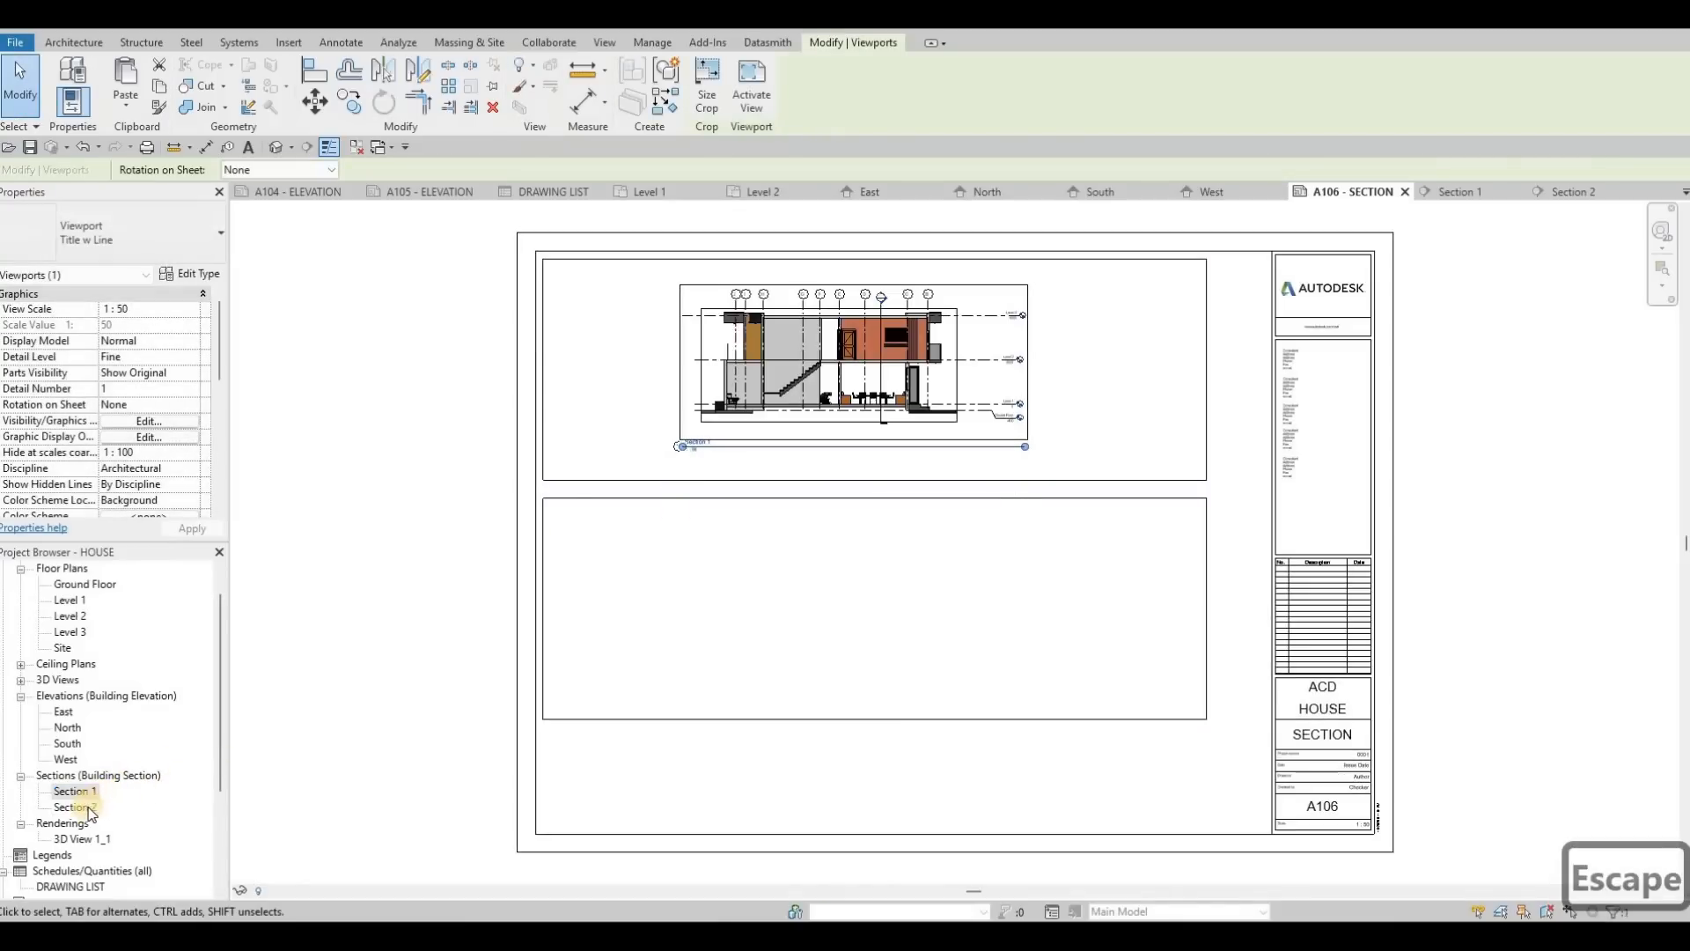
pyautogui.moveTo(75, 807); pyautogui.dragTo(845, 605)
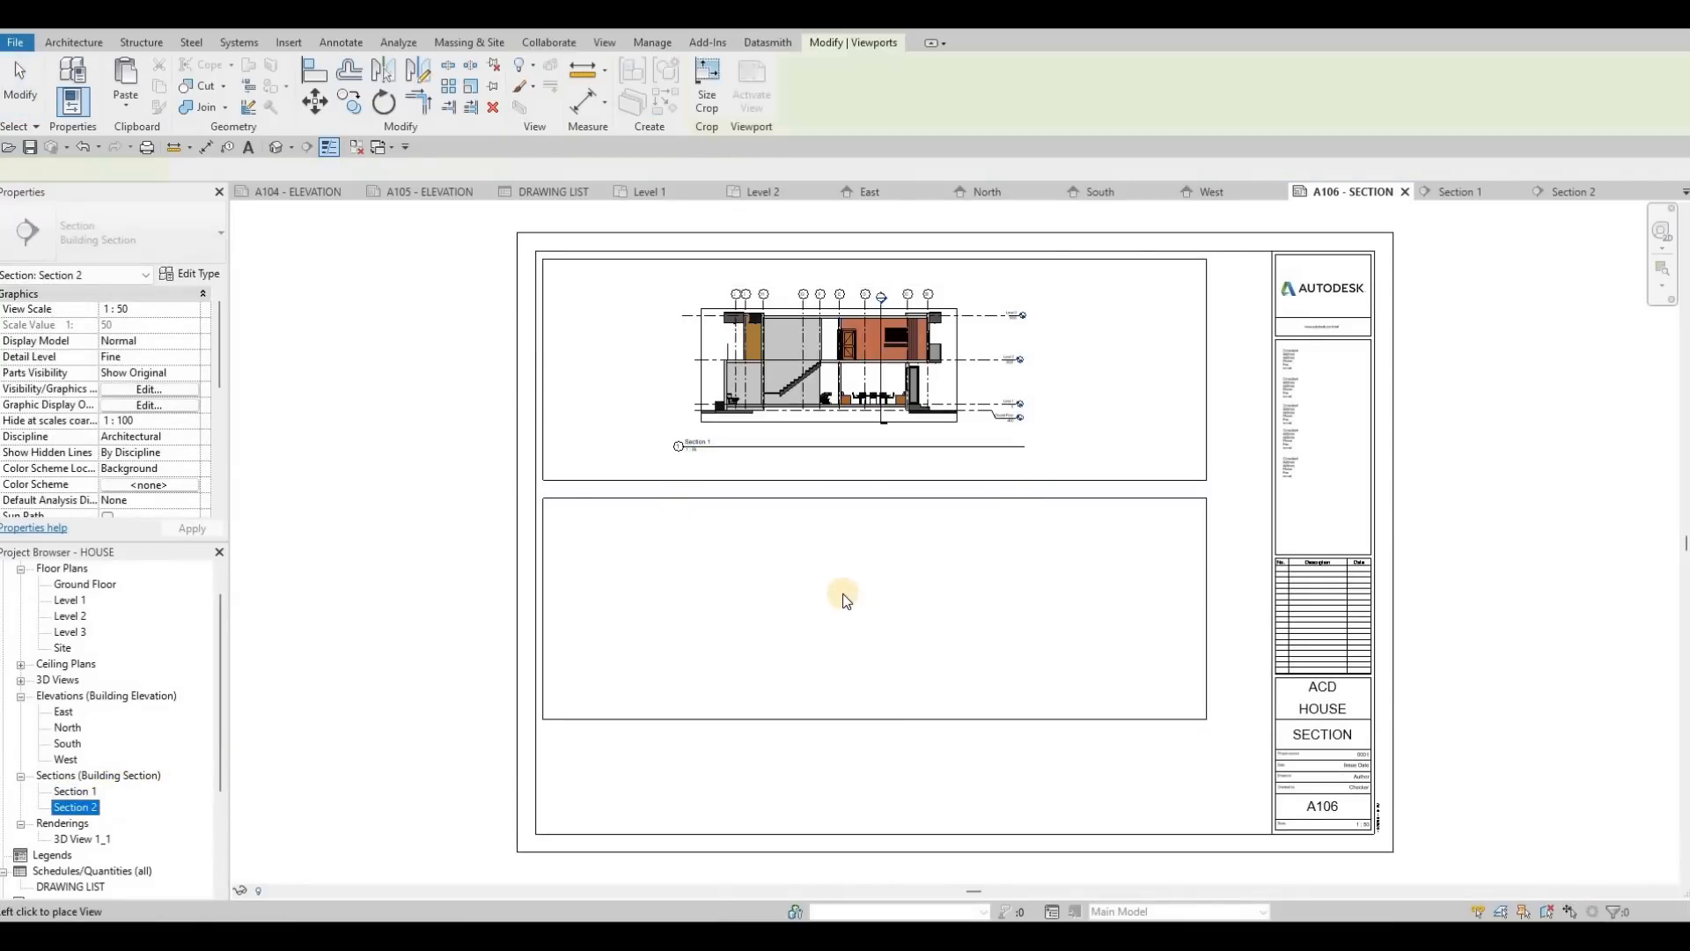
pyautogui.click(845, 606)
pyautogui.press('Escape')
pyautogui.scroll(3, 673, 363)
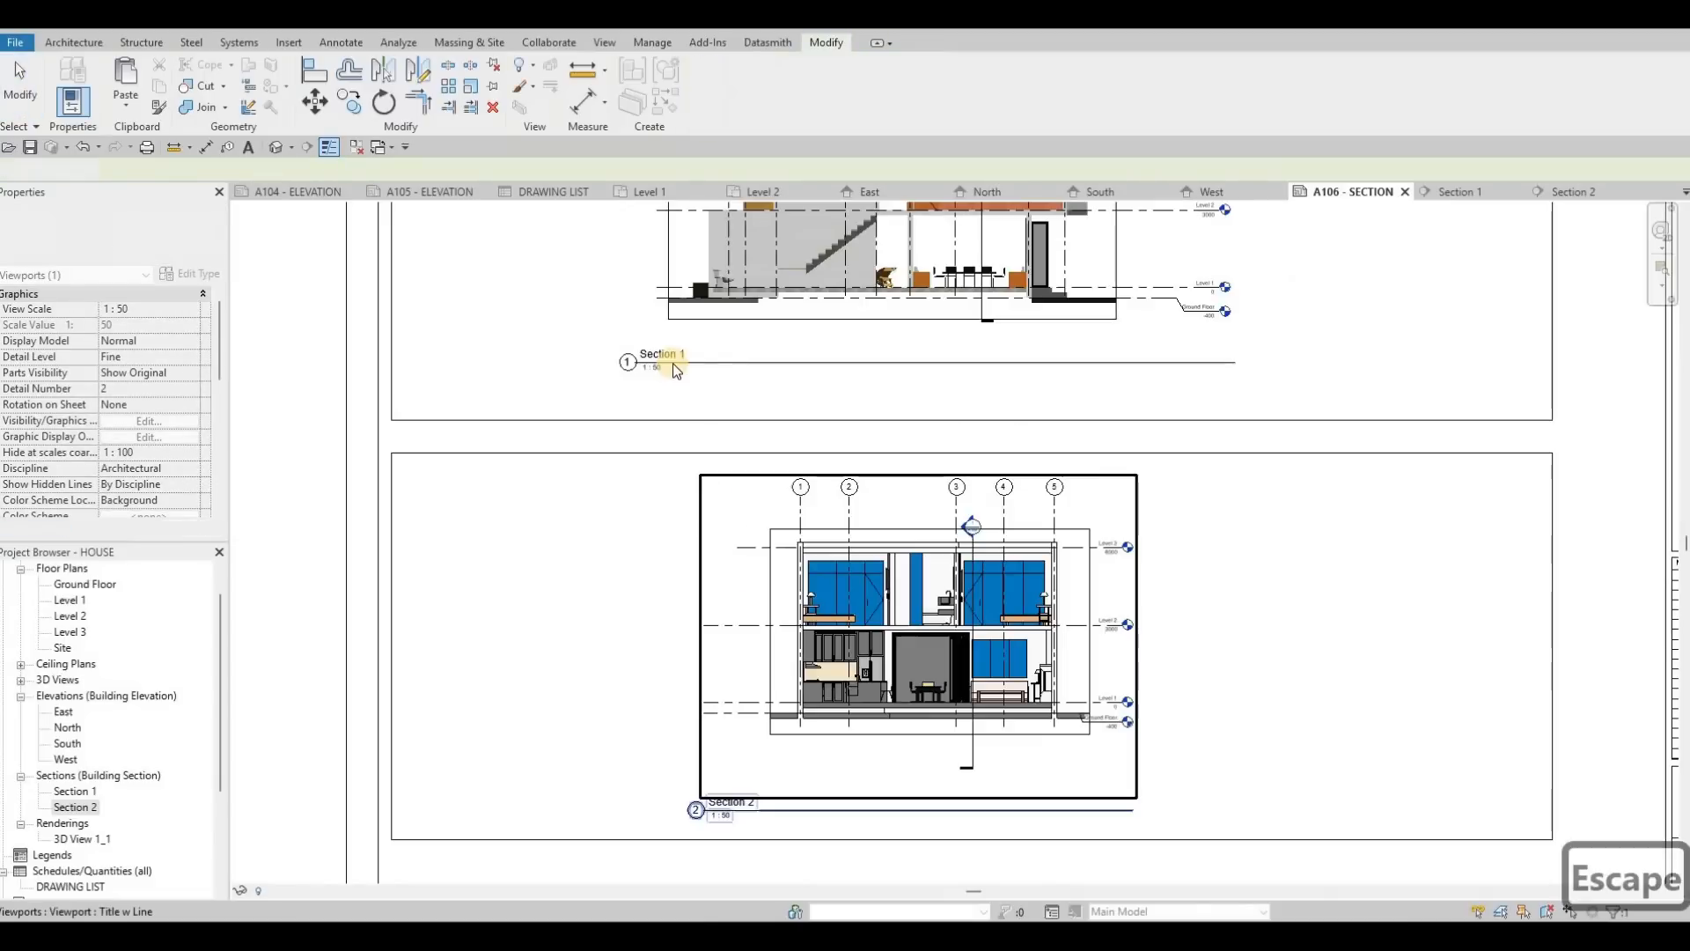
# Move the Section 1 title just below the upper frame at its left end and shorten its title line to the text.
pyautogui.moveTo(673, 353); pyautogui.dragTo(448, 427)
pyautogui.press('Escape')
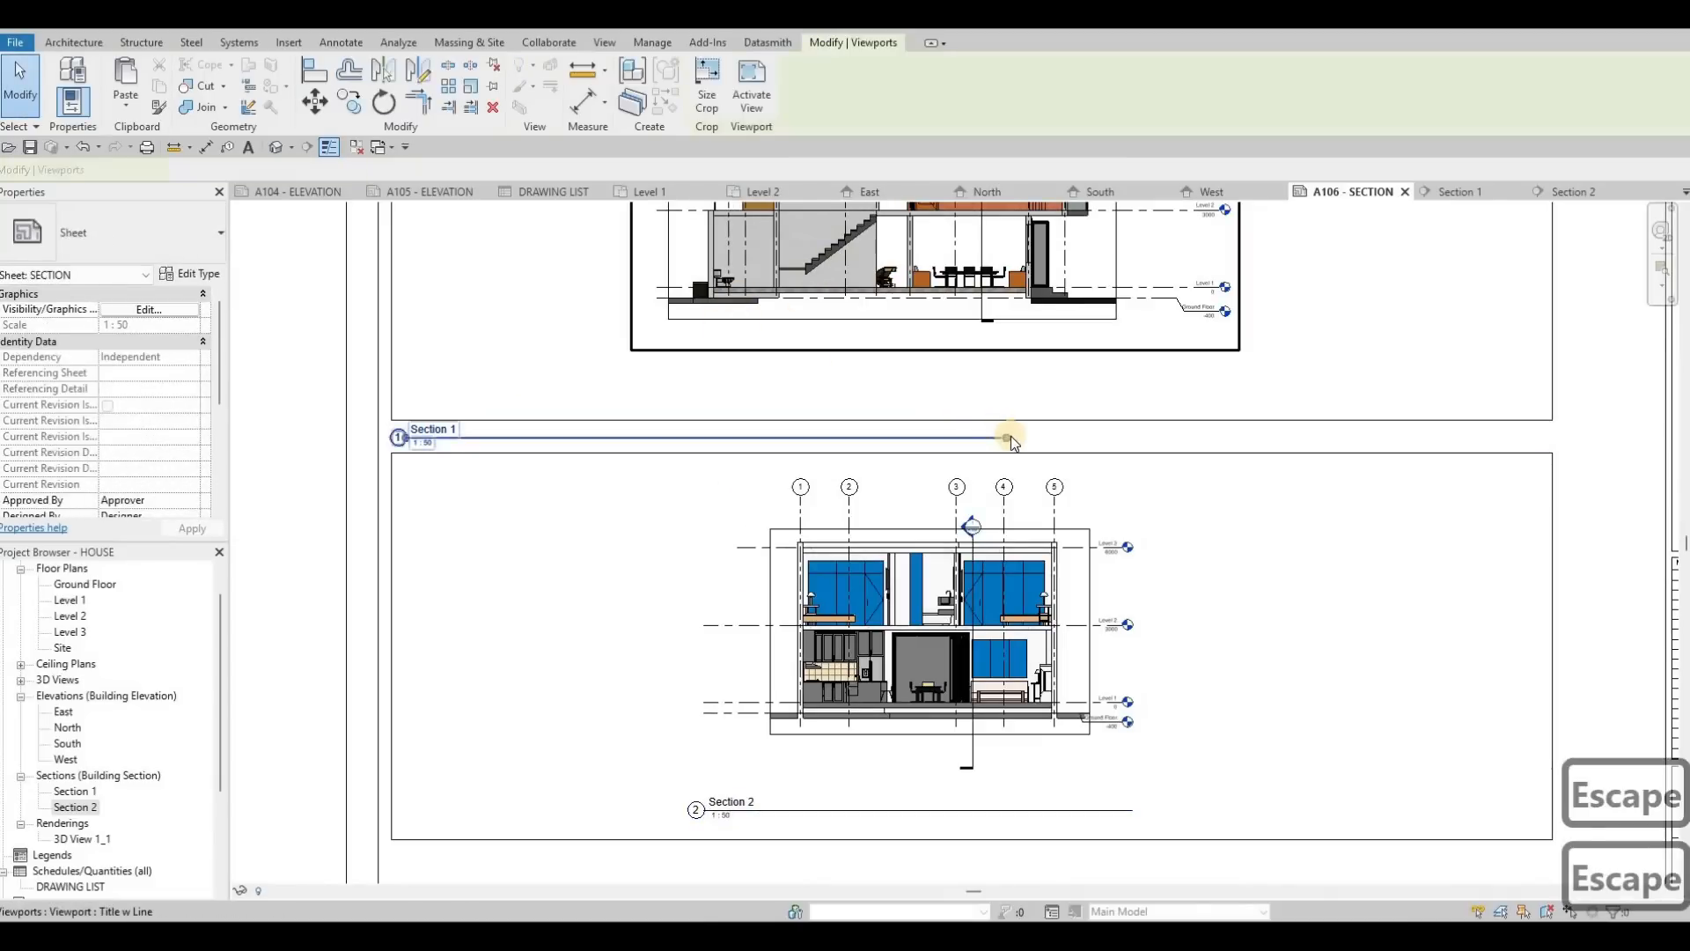
pyautogui.click(995, 437)
pyautogui.moveTo(627, 451); pyautogui.dragTo(498, 456)
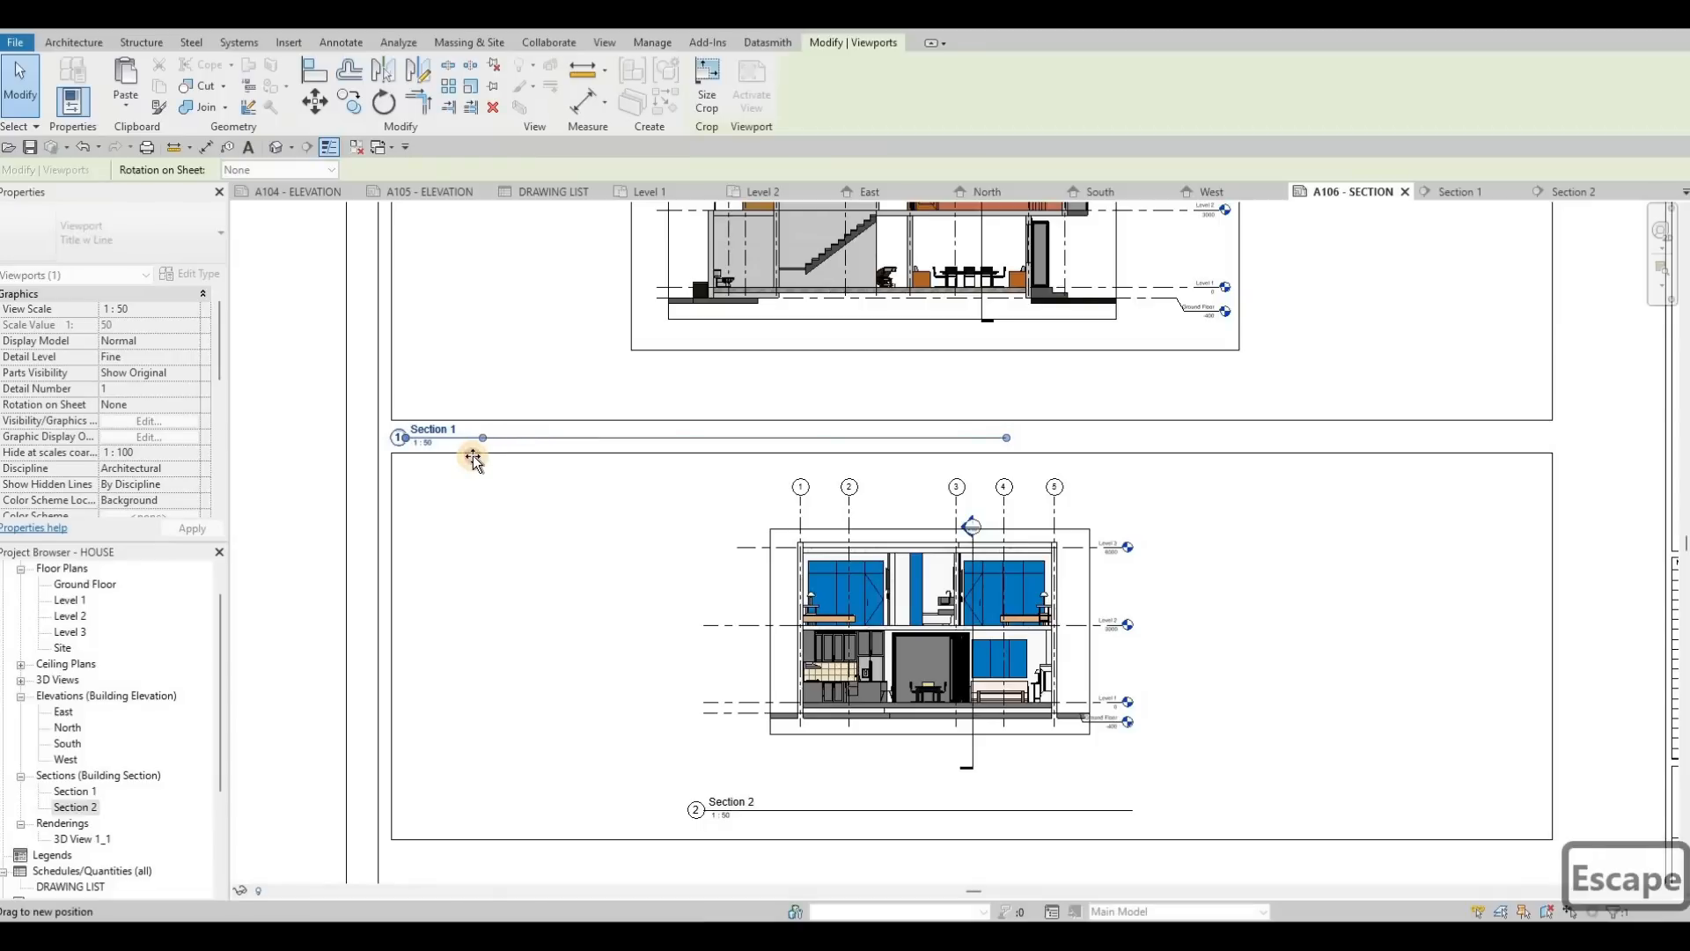
pyautogui.moveTo(473, 458); pyautogui.dragTo(472, 467)
pyautogui.moveTo(821, 642); pyautogui.dragTo(848, 479, button='middle')
pyautogui.press('Escape')
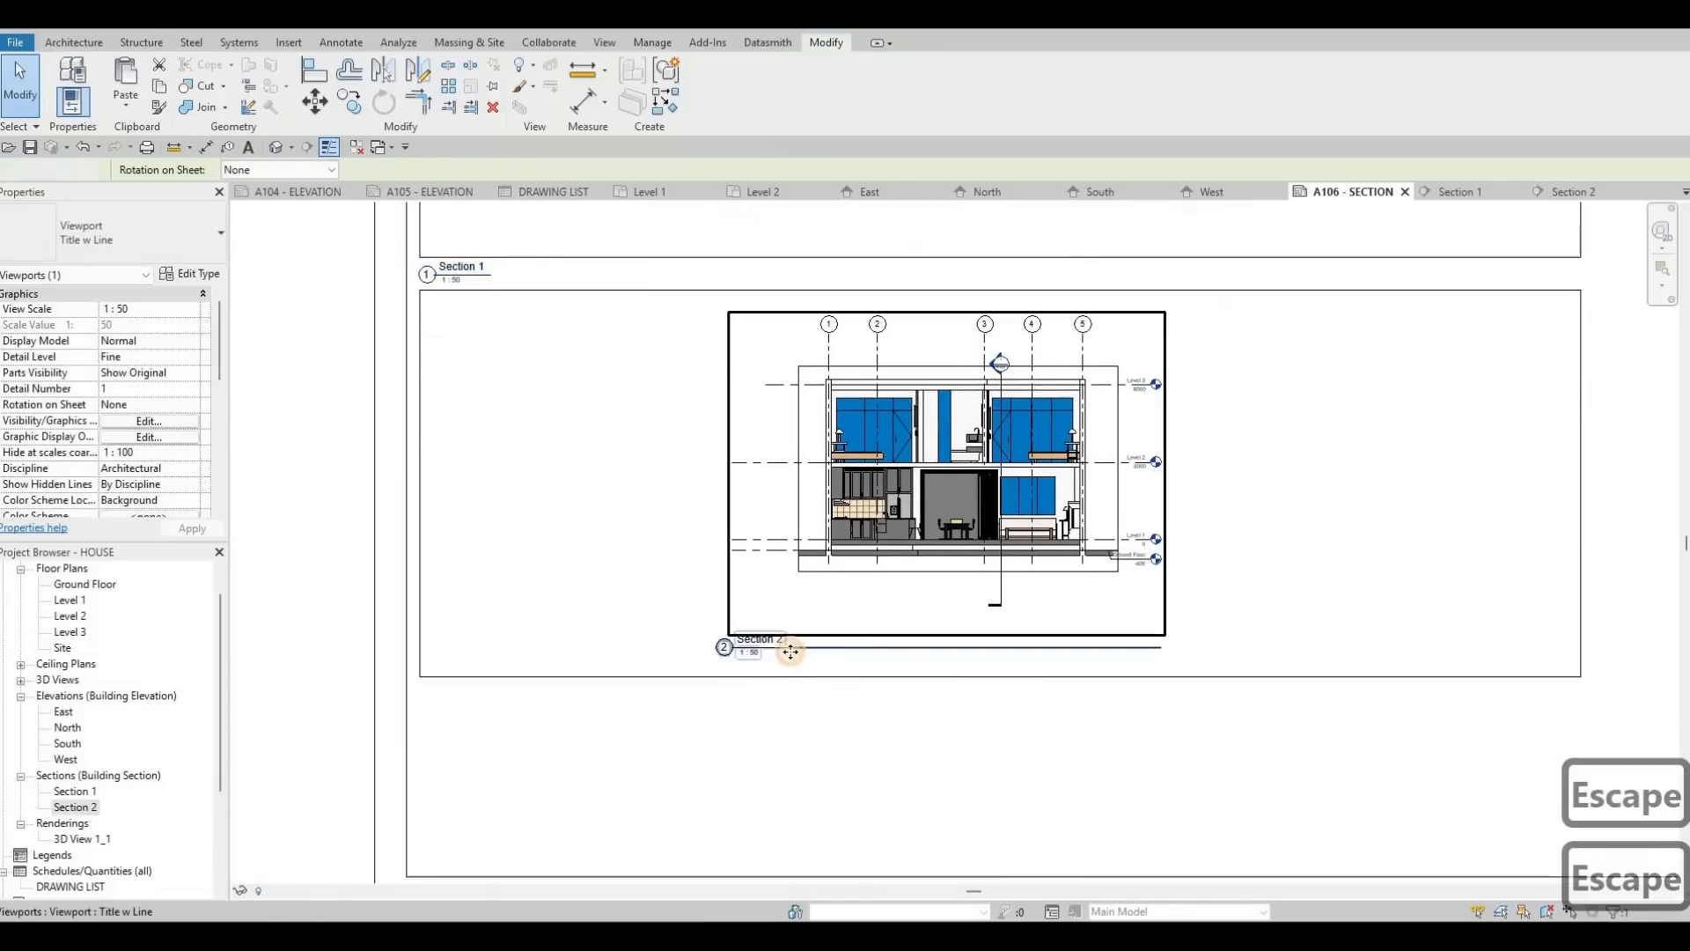
# Move the Section 2 title just below the lower frame at its left end and shorten its title line to match Section 1.
pyautogui.click(790, 652)
pyautogui.moveTo(775, 649); pyautogui.dragTo(491, 695)
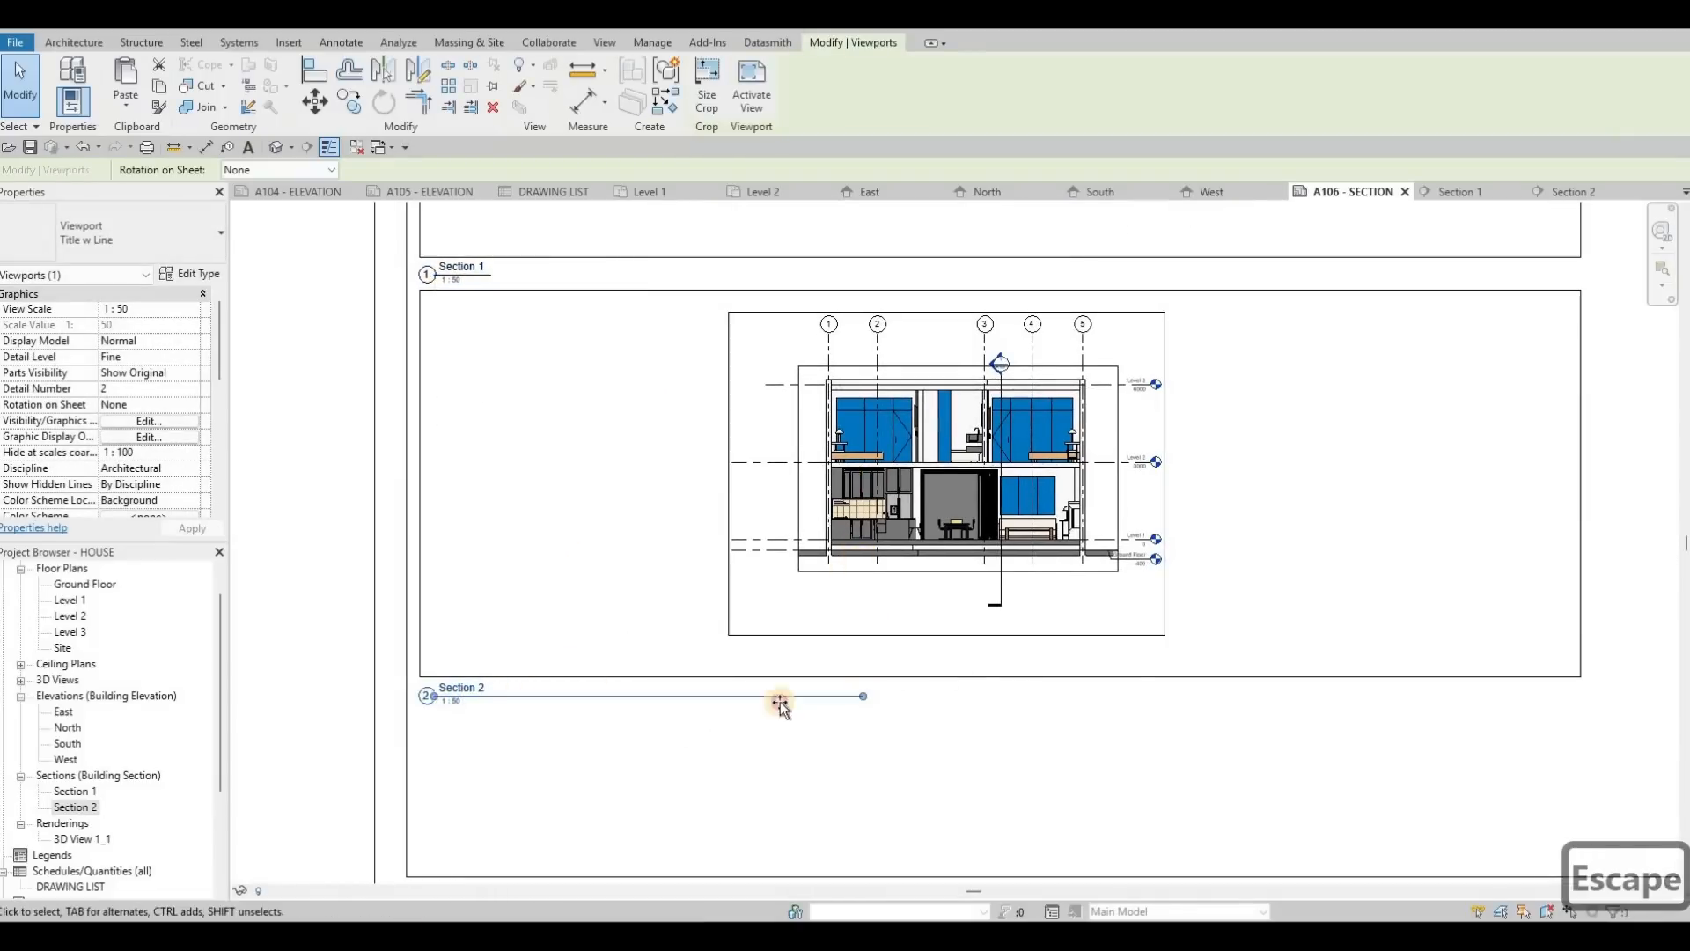
pyautogui.moveTo(780, 702); pyautogui.dragTo(492, 749)
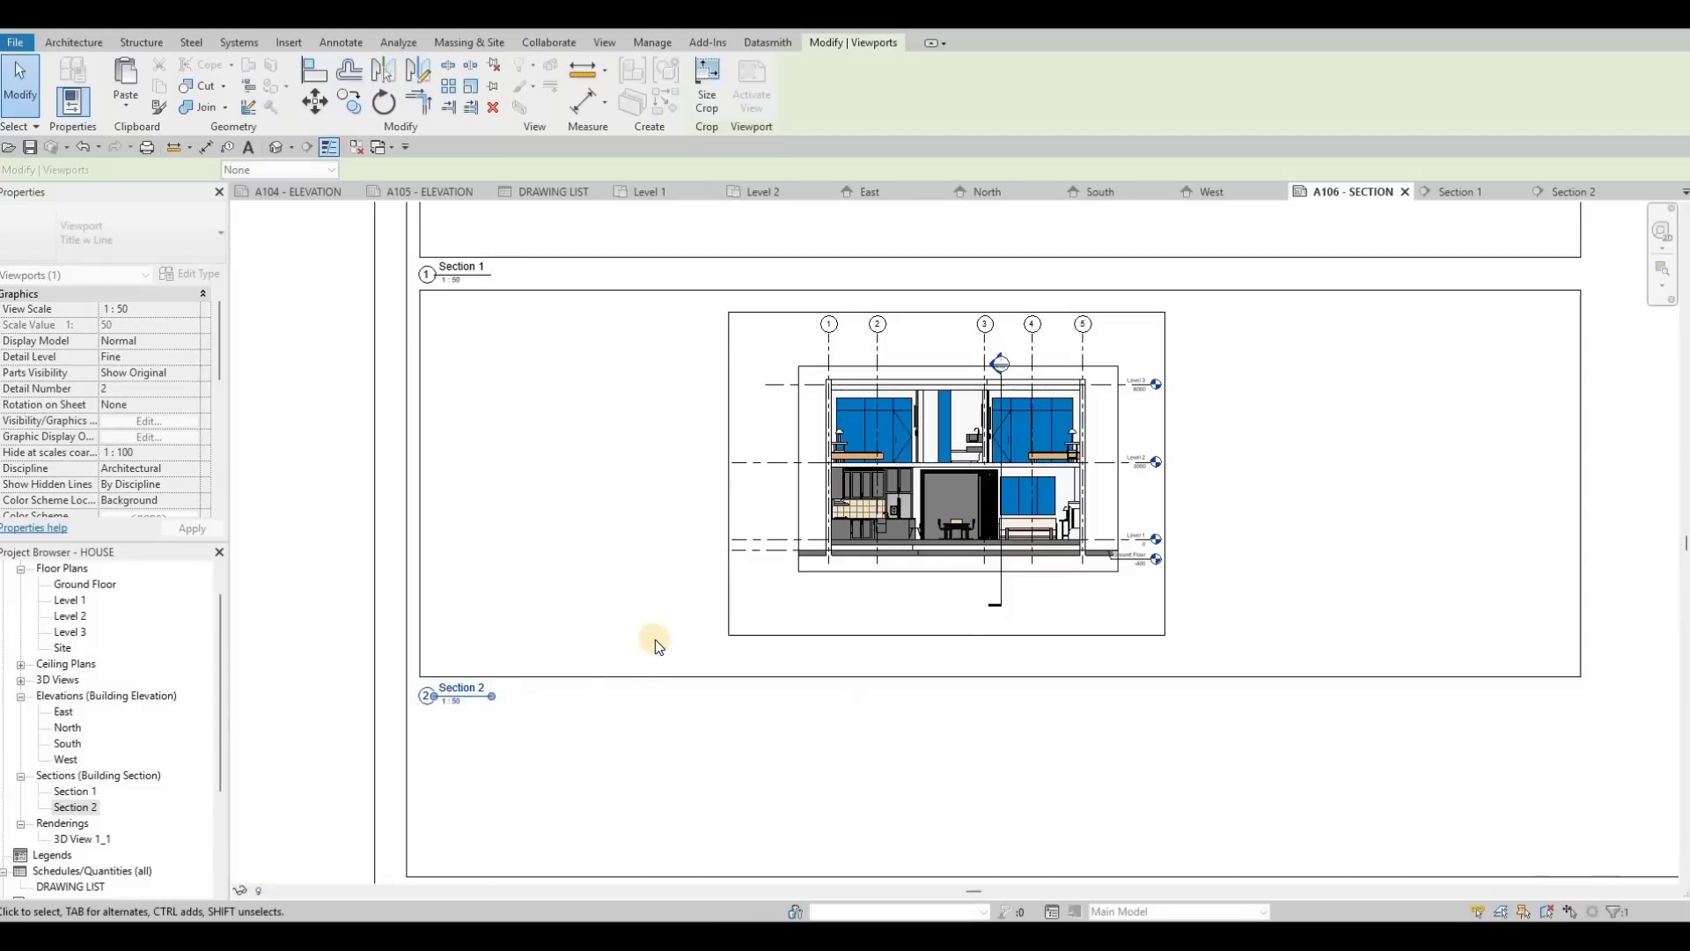
pyautogui.press('Escape')
pyautogui.scroll(-2, 655, 639)
pyautogui.press('Escape')
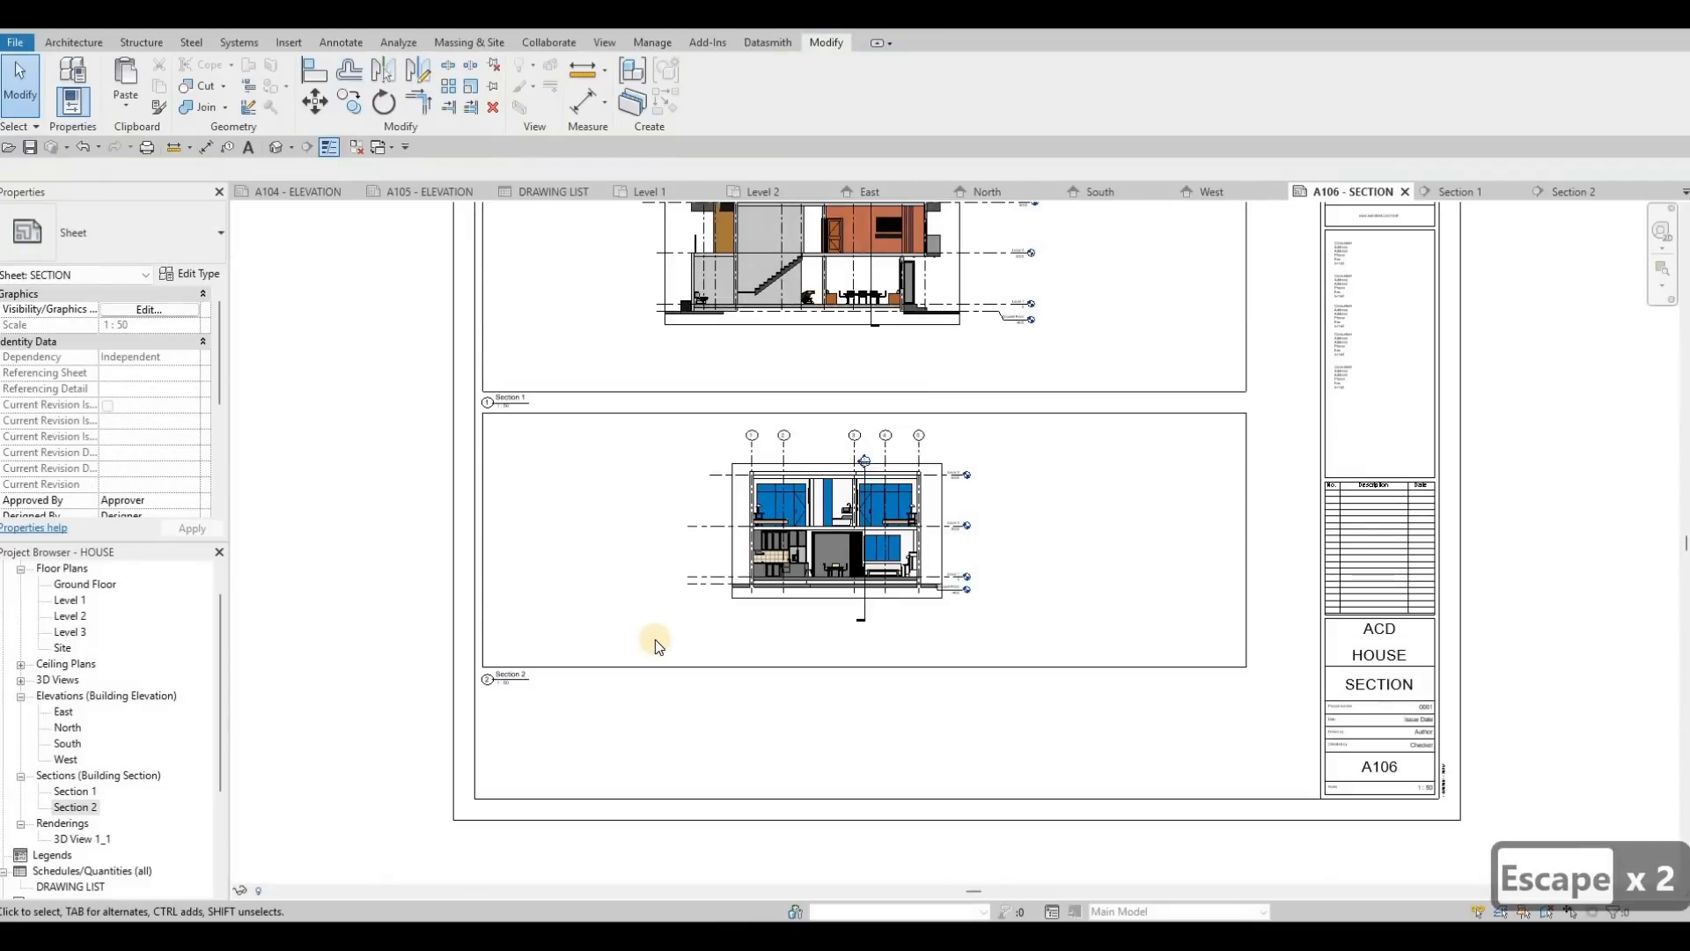
pyautogui.press('Escape')
pyautogui.scroll(-2, 634, 592)
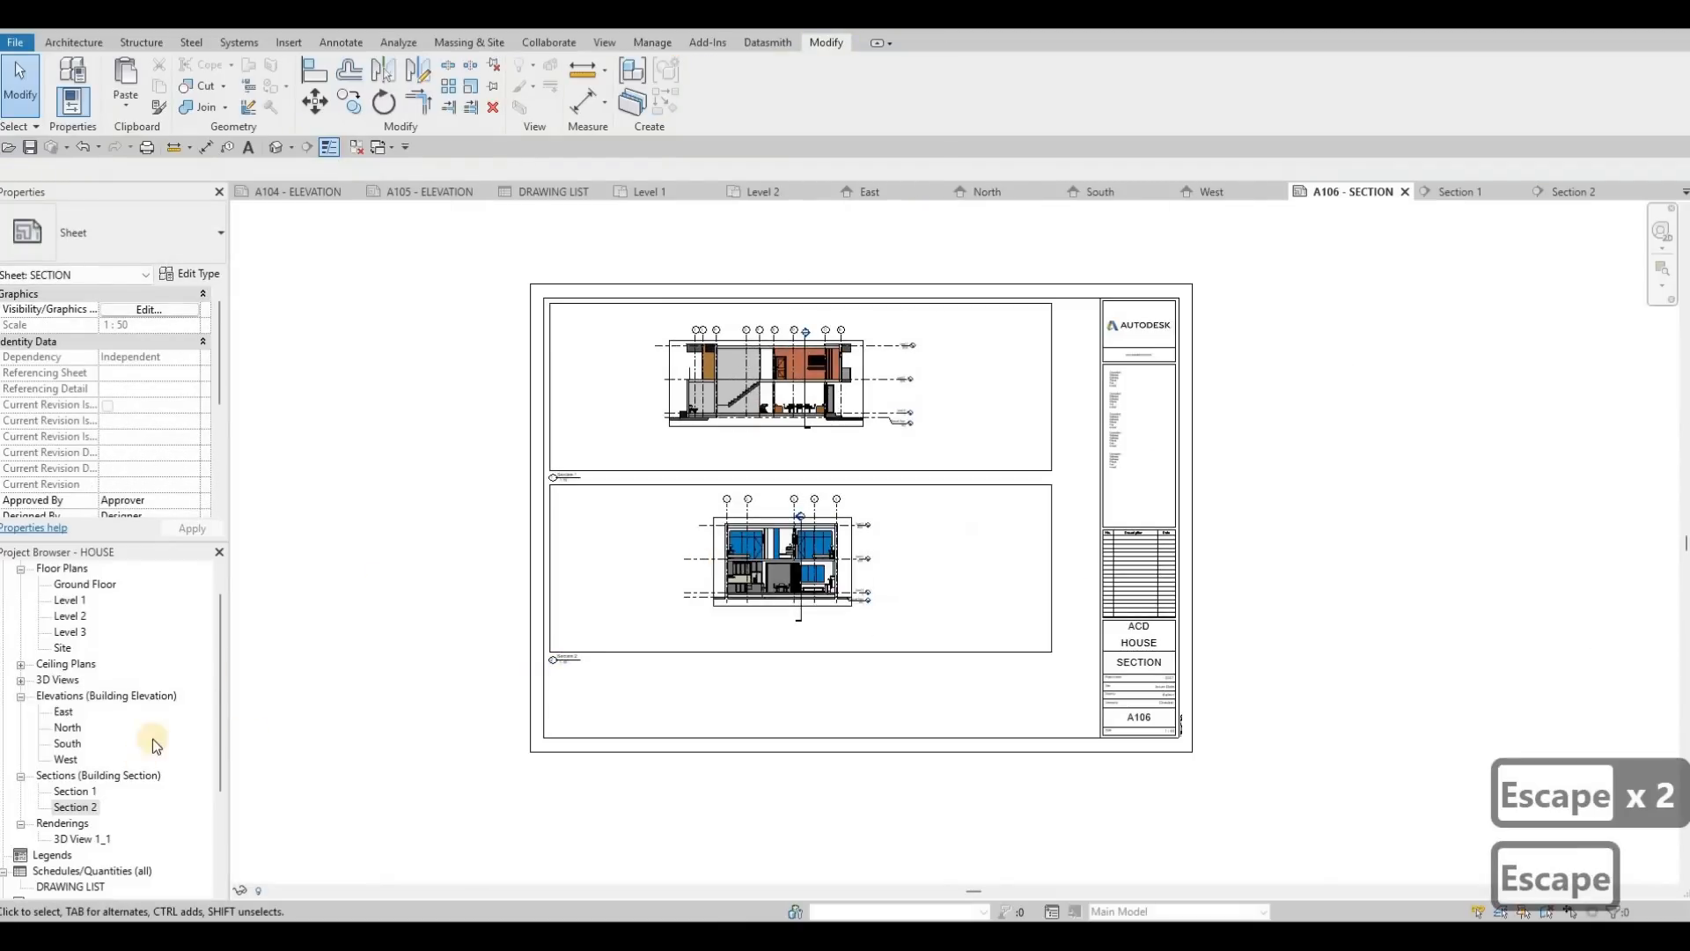
# Create a new sheet with the A0 metric titleblock.
pyautogui.scroll(-1, 58, 847)
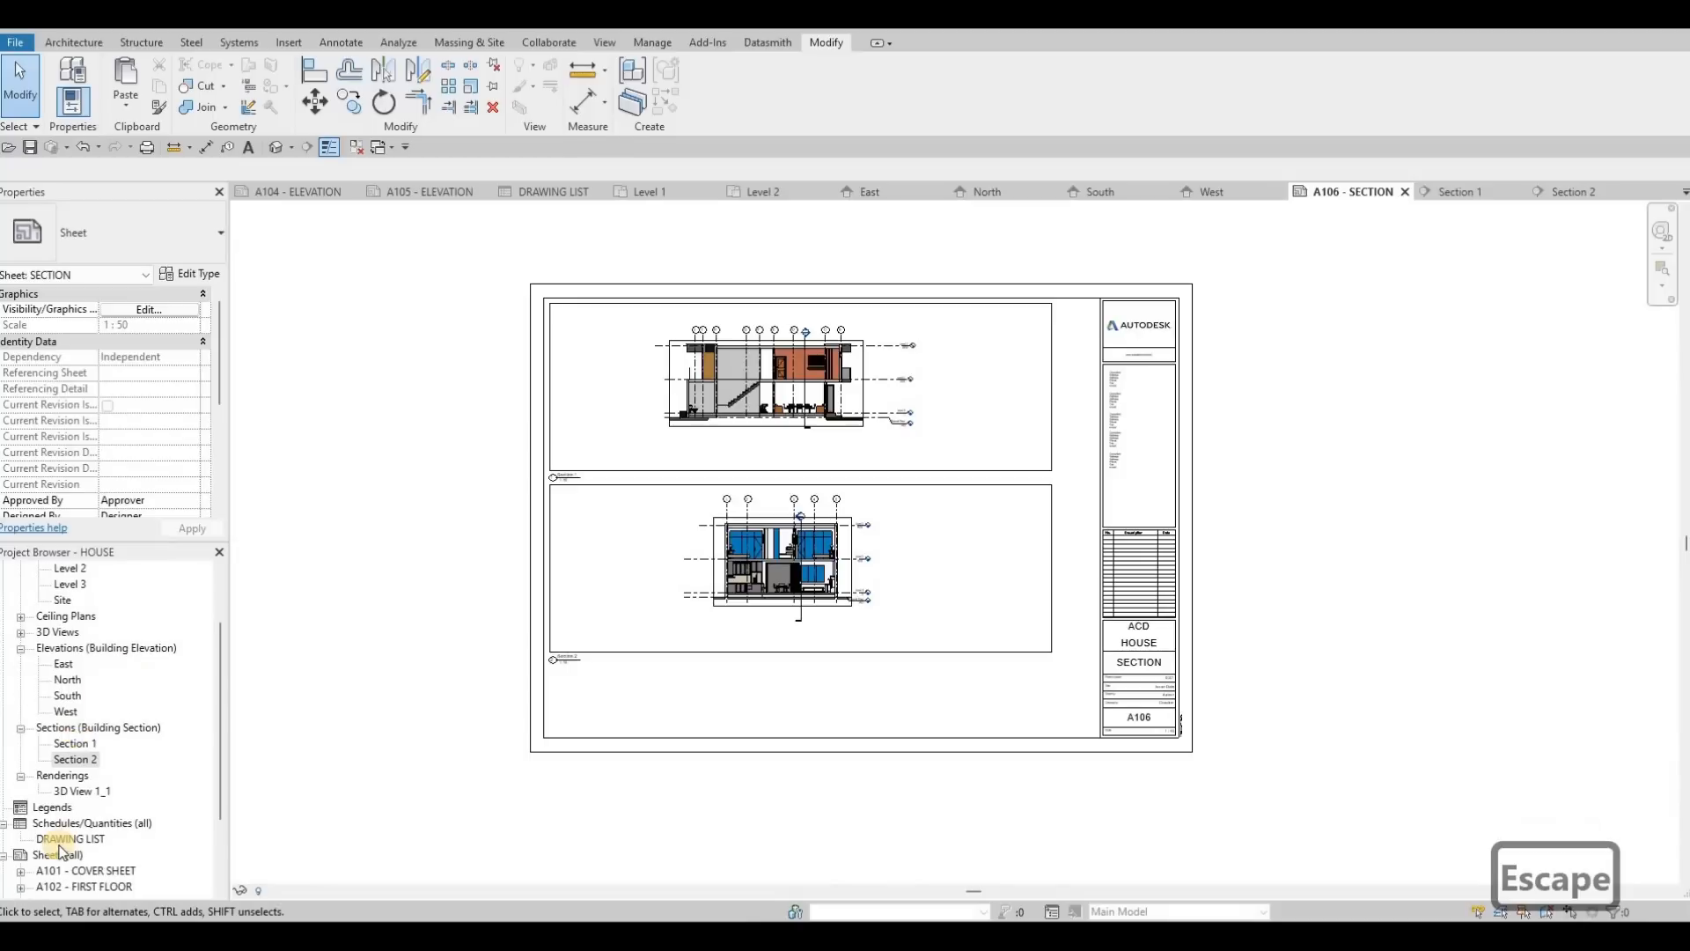
pyautogui.scroll(-2, 69, 851)
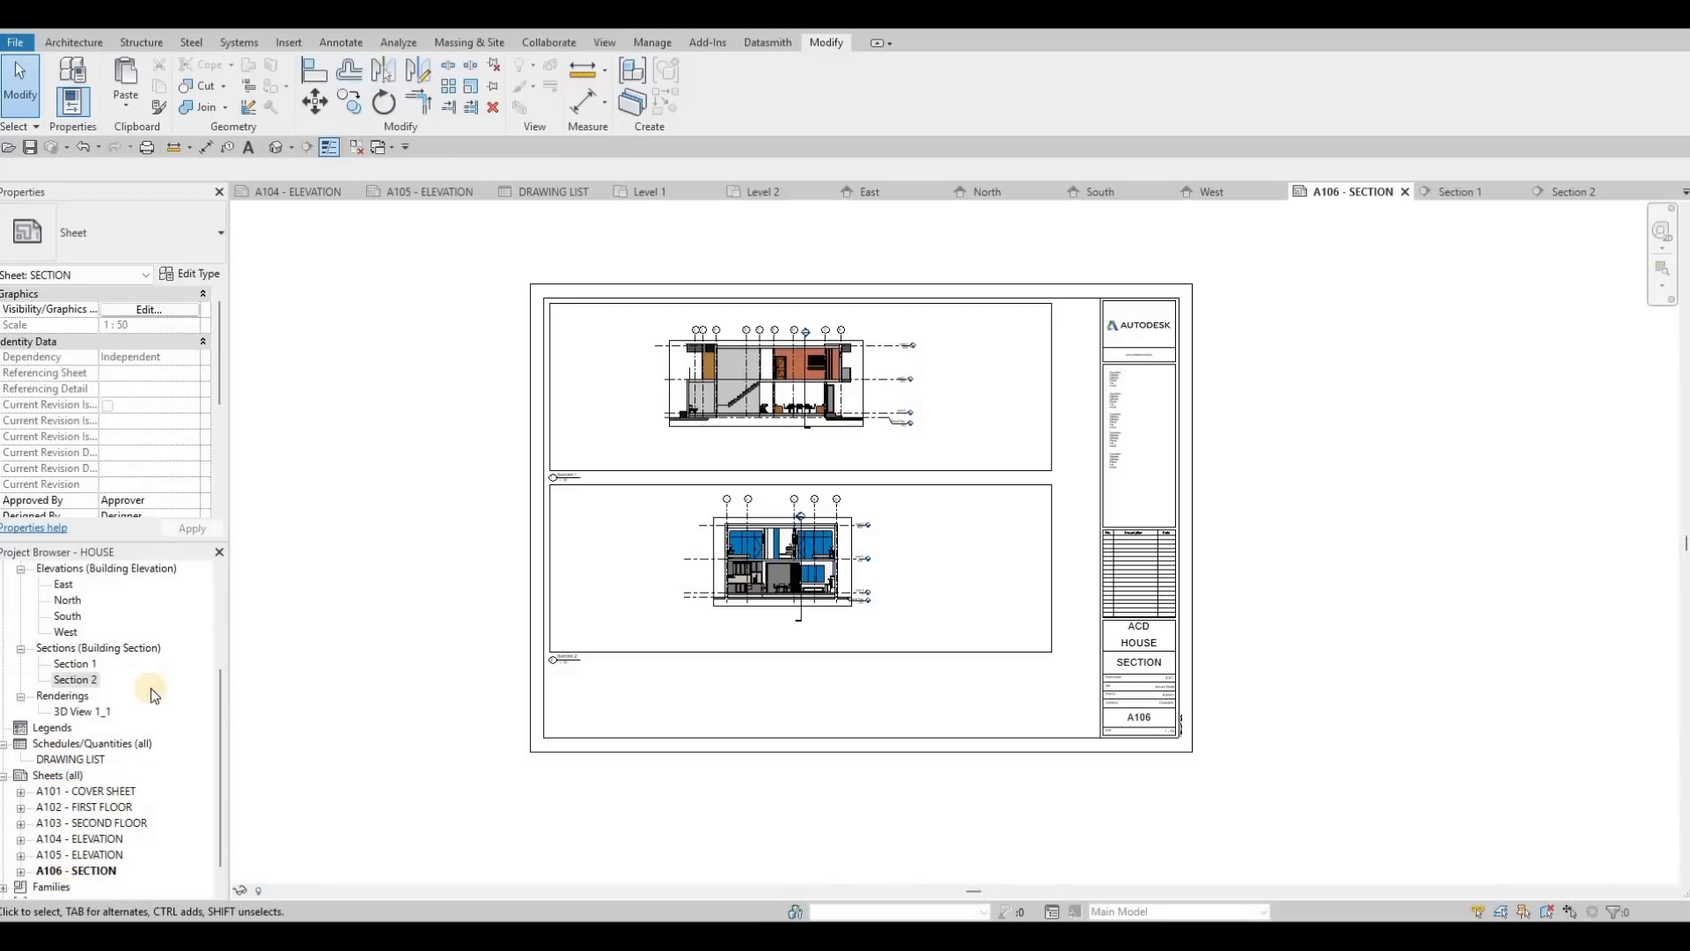
pyautogui.rightClick(72, 870)
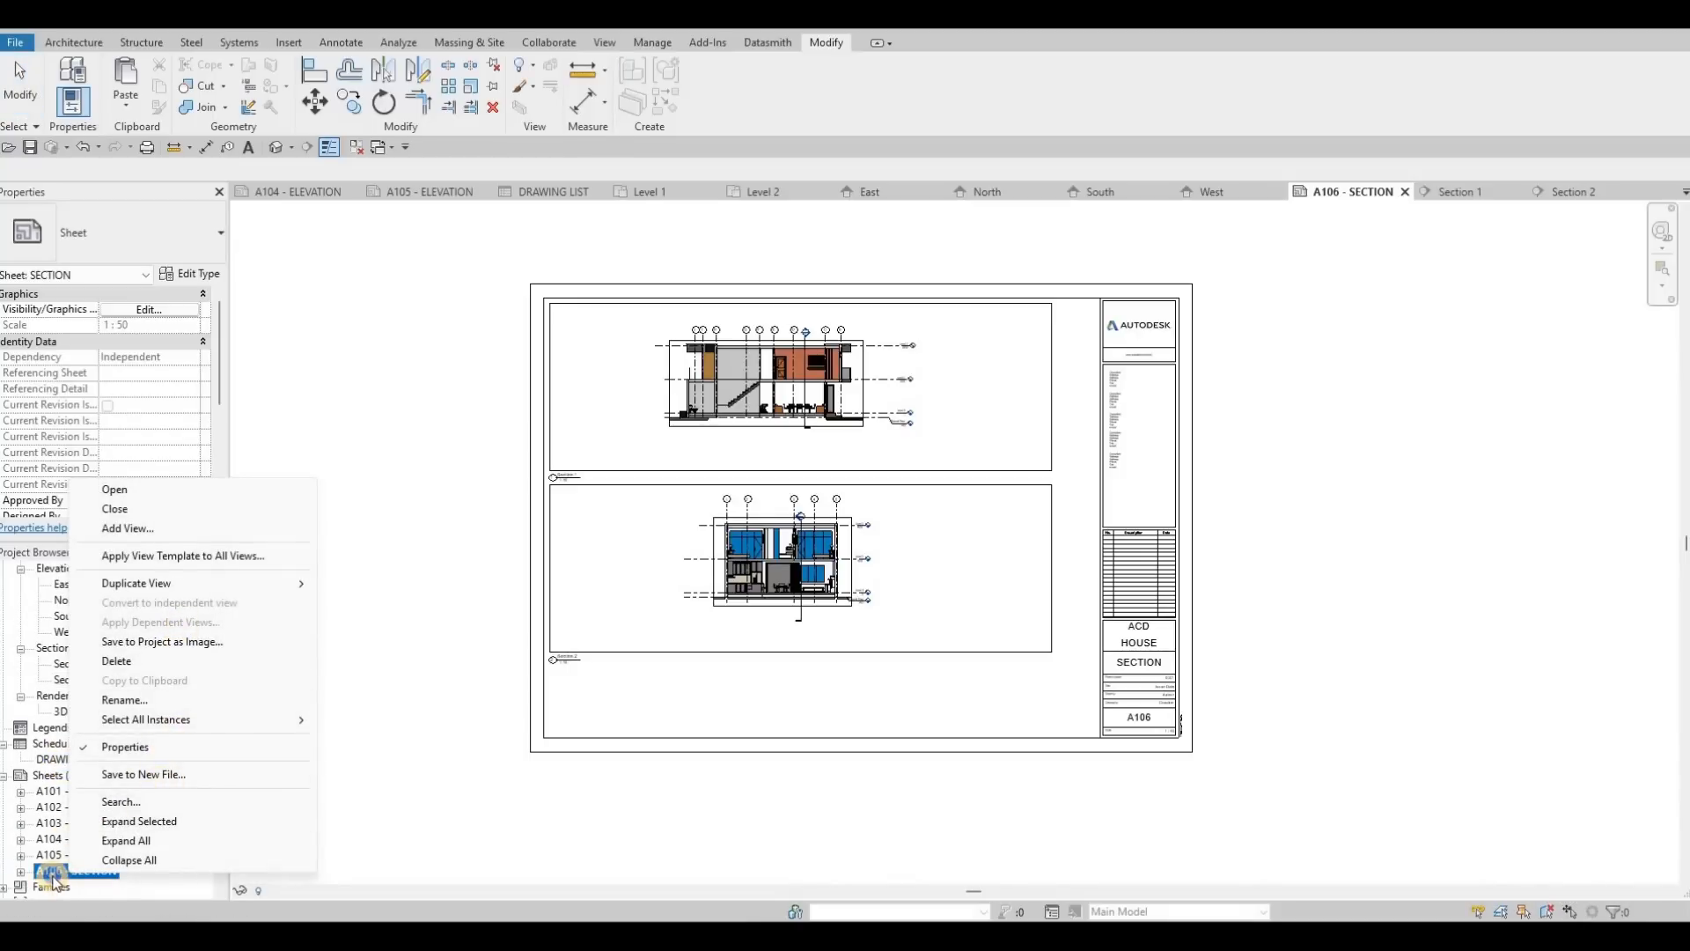
pyautogui.press('Escape')
pyautogui.rightClick(46, 776)
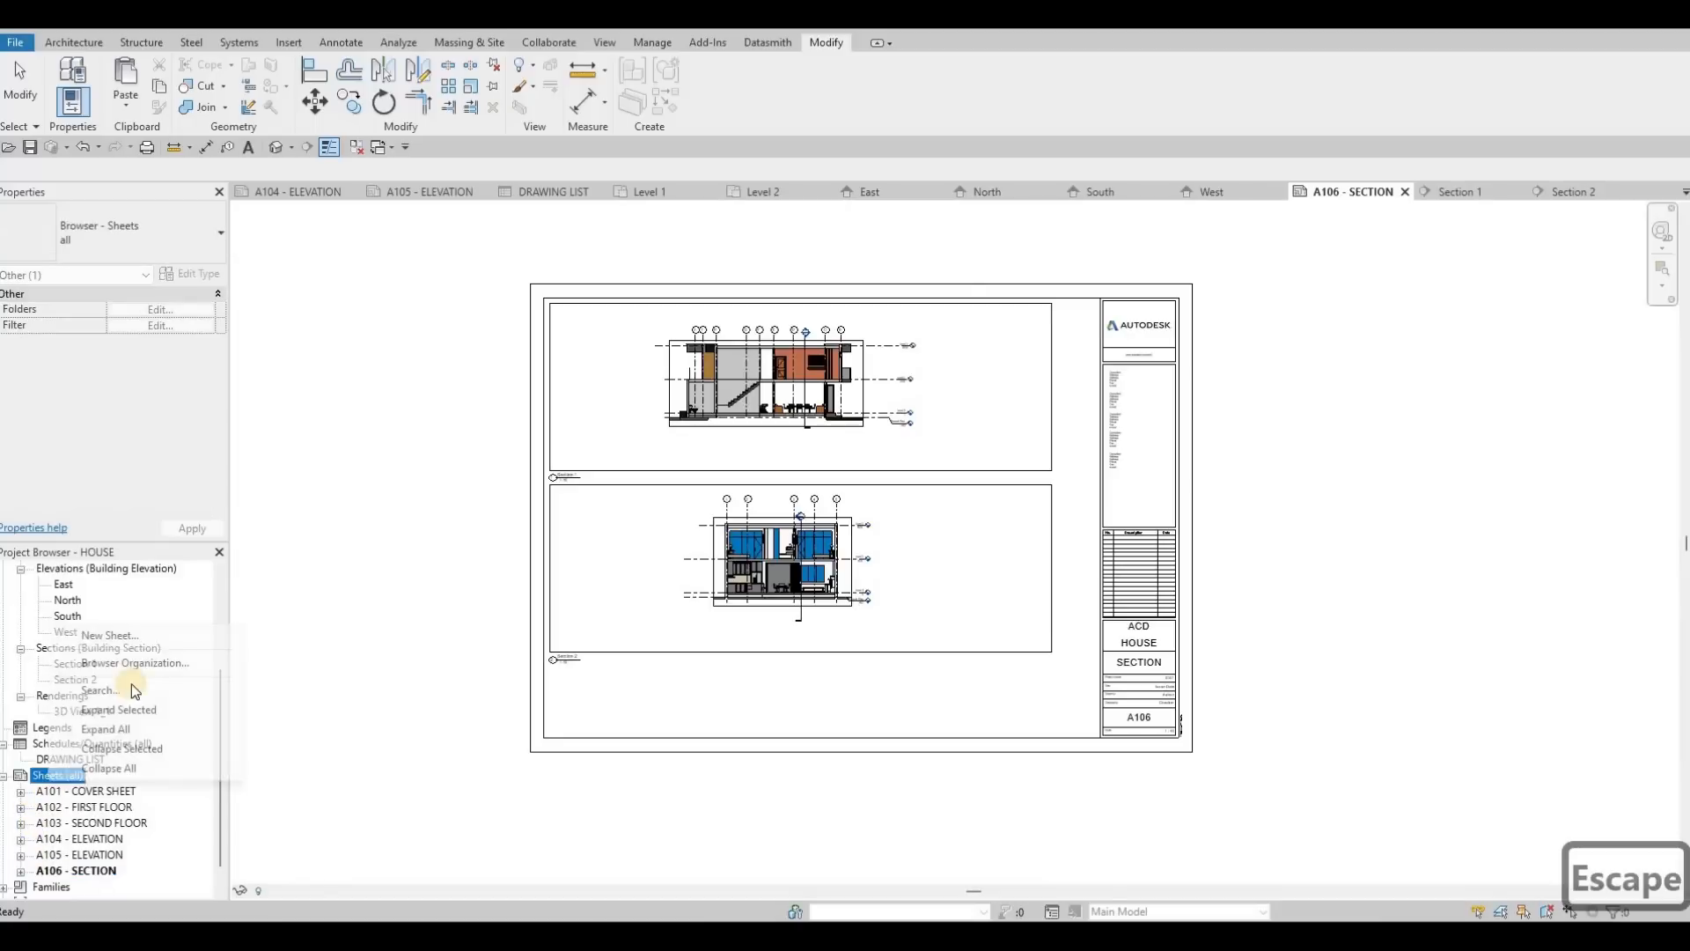
pyautogui.click(113, 636)
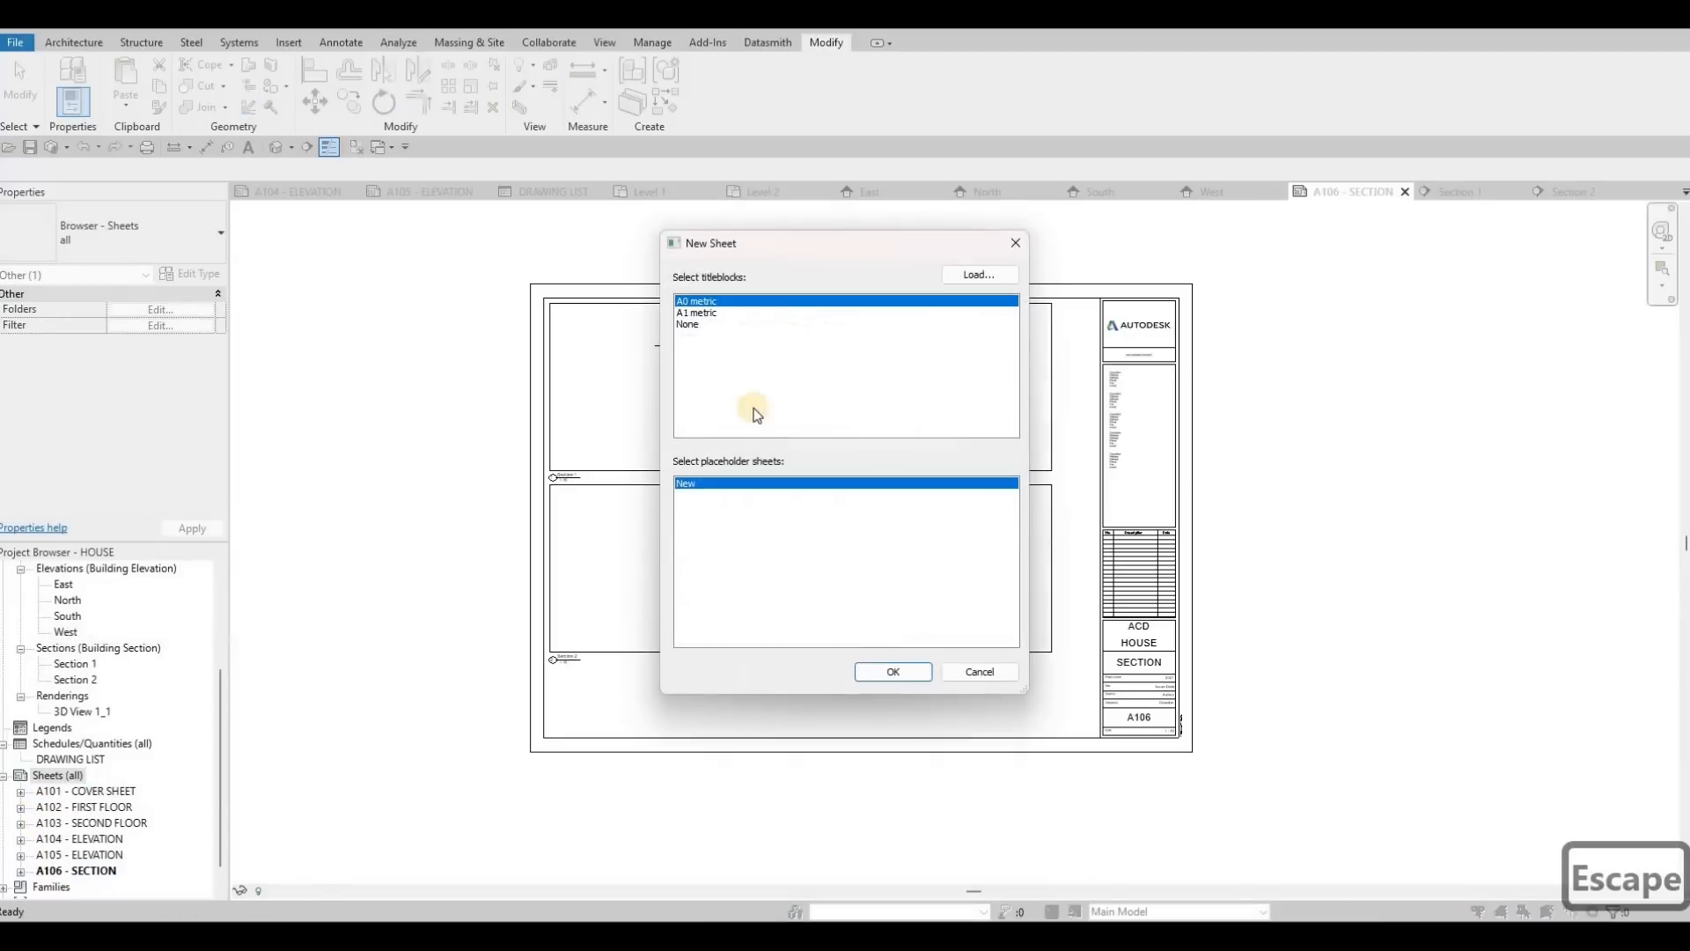
pyautogui.press('Return')
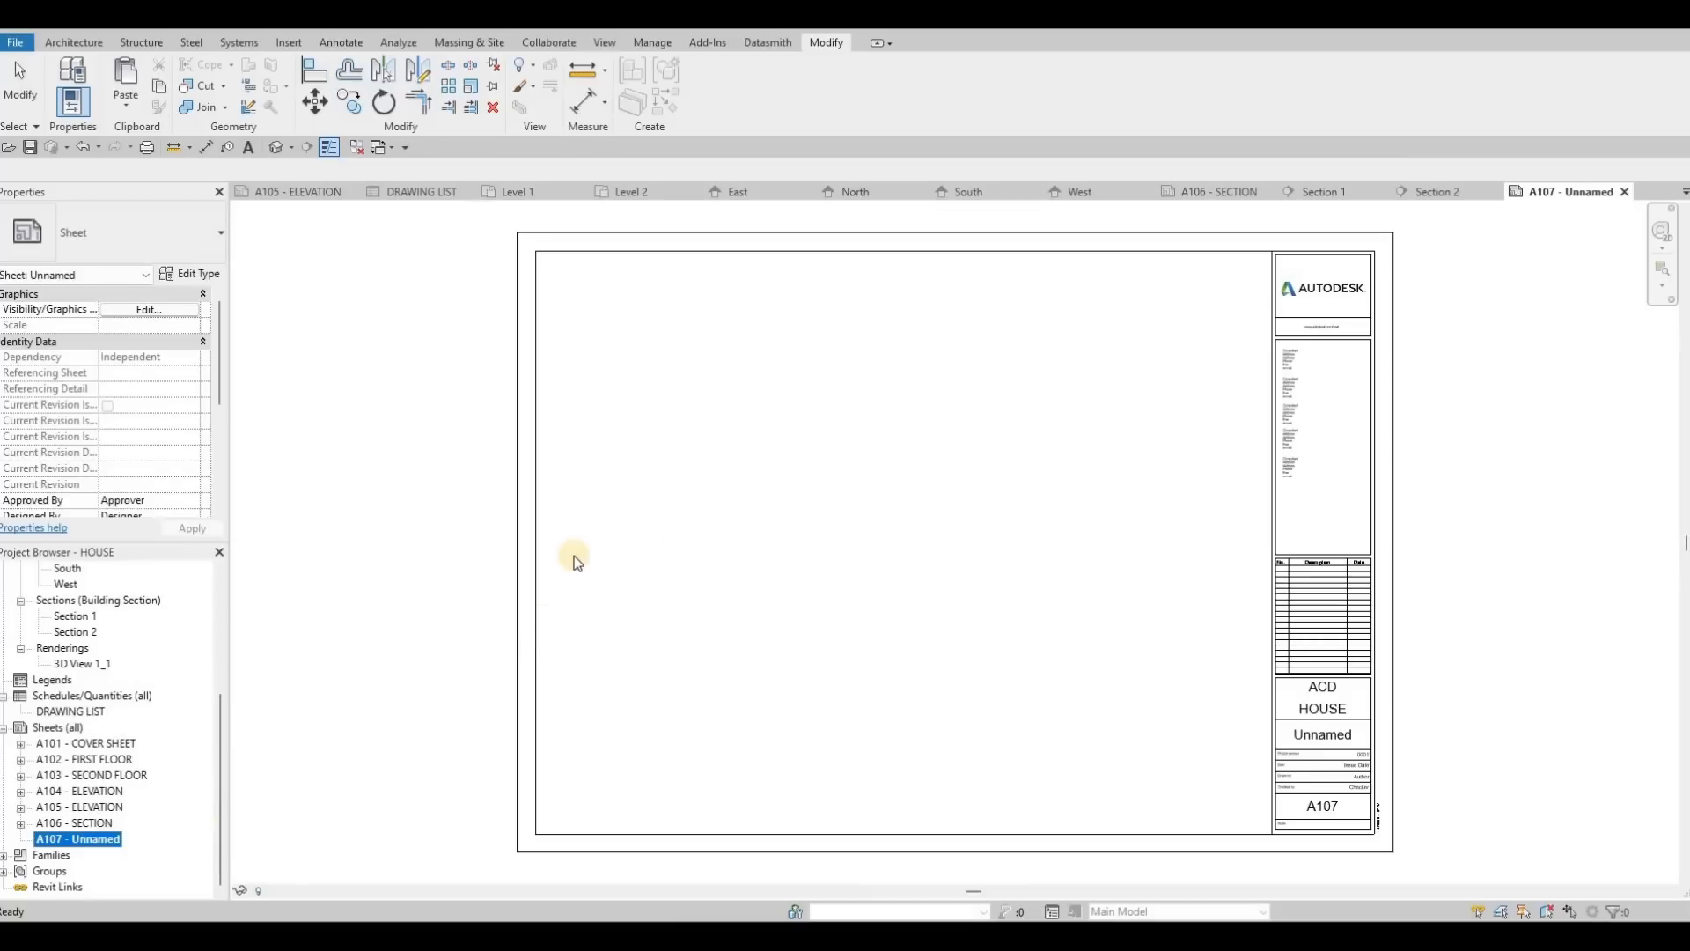
# Rename sheet A107 as CALLOUTS, keeping its number.
pyautogui.press('F2')
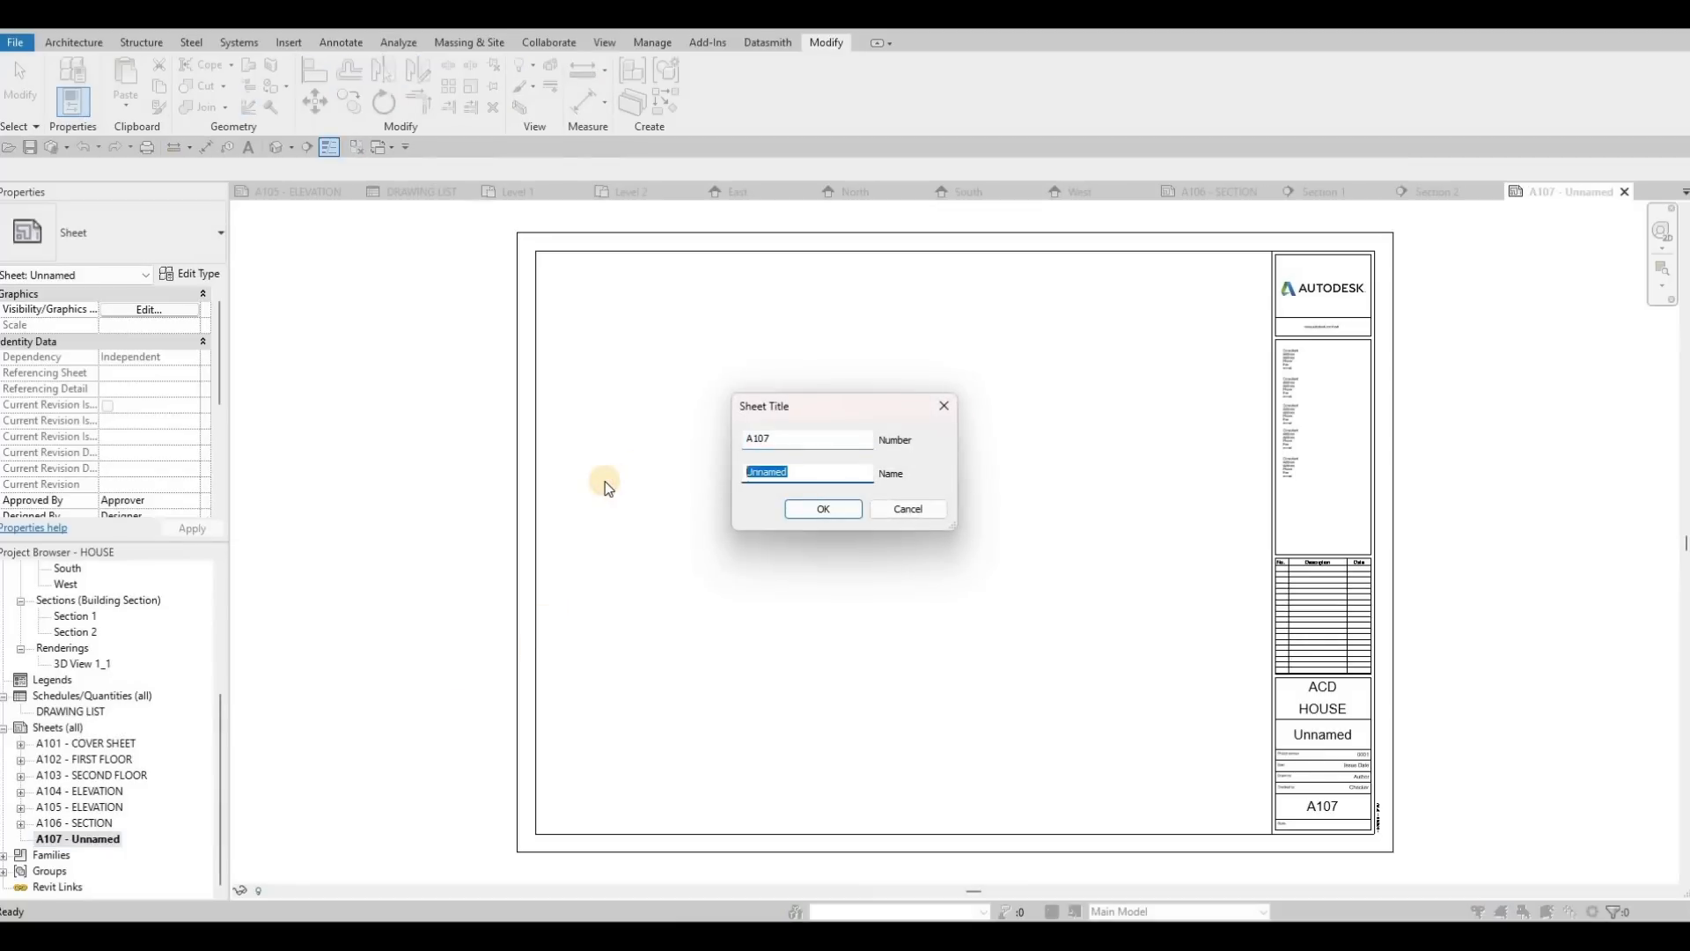
pyautogui.write('CALL')
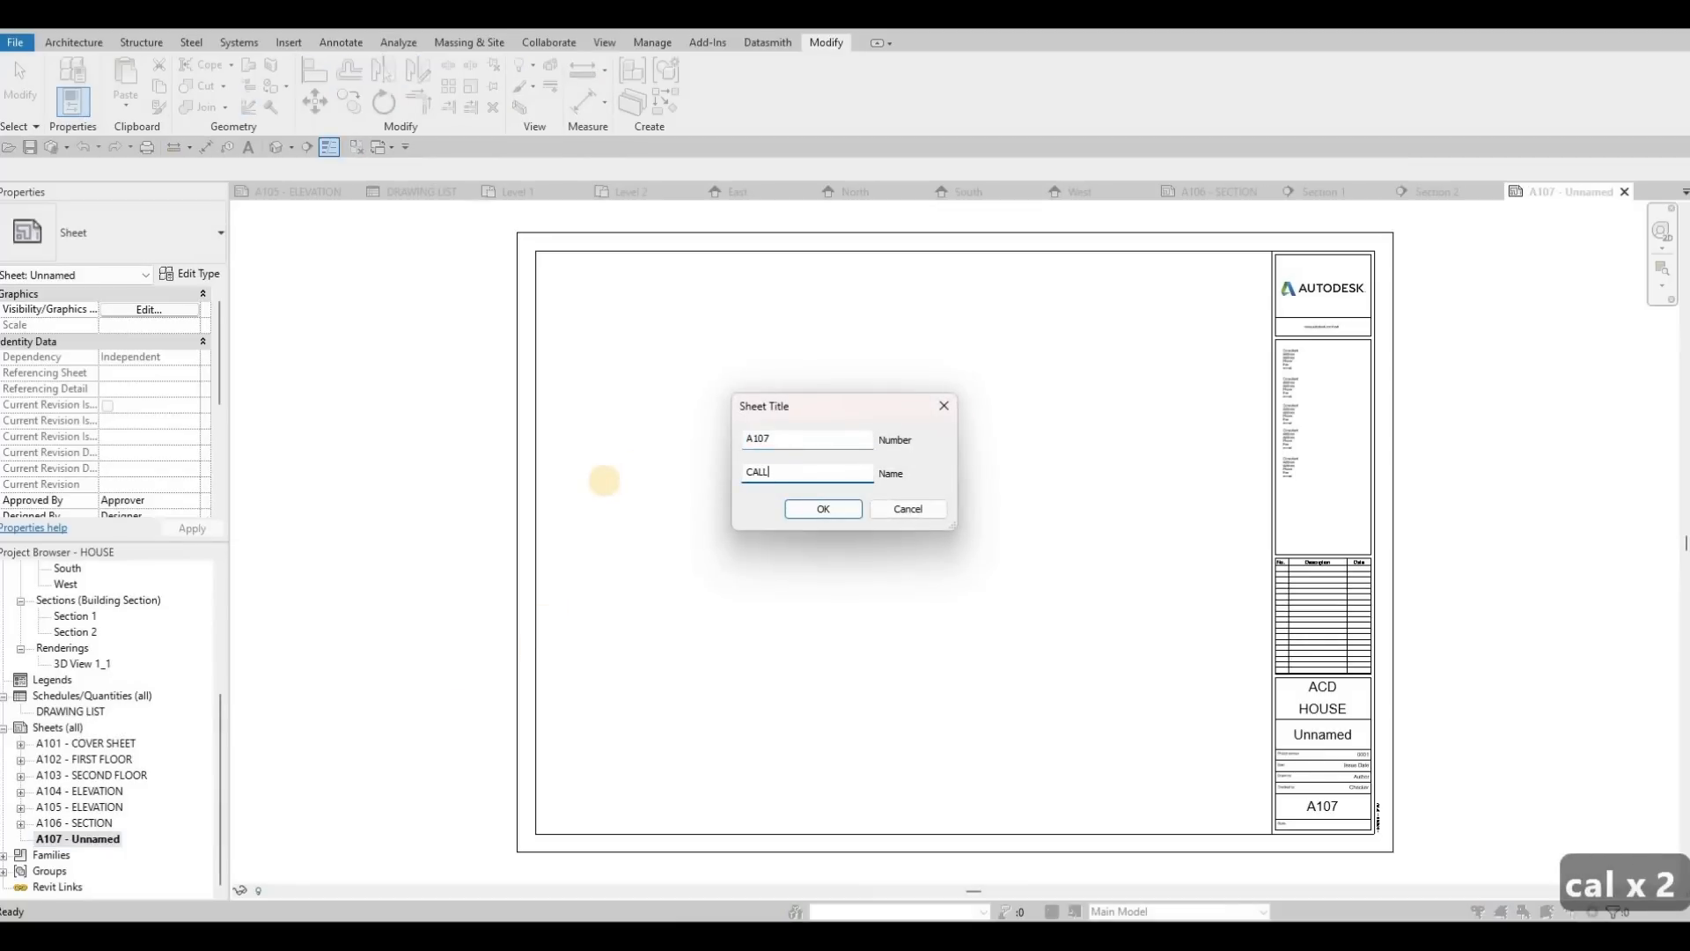
pyautogui.write('OUTS')
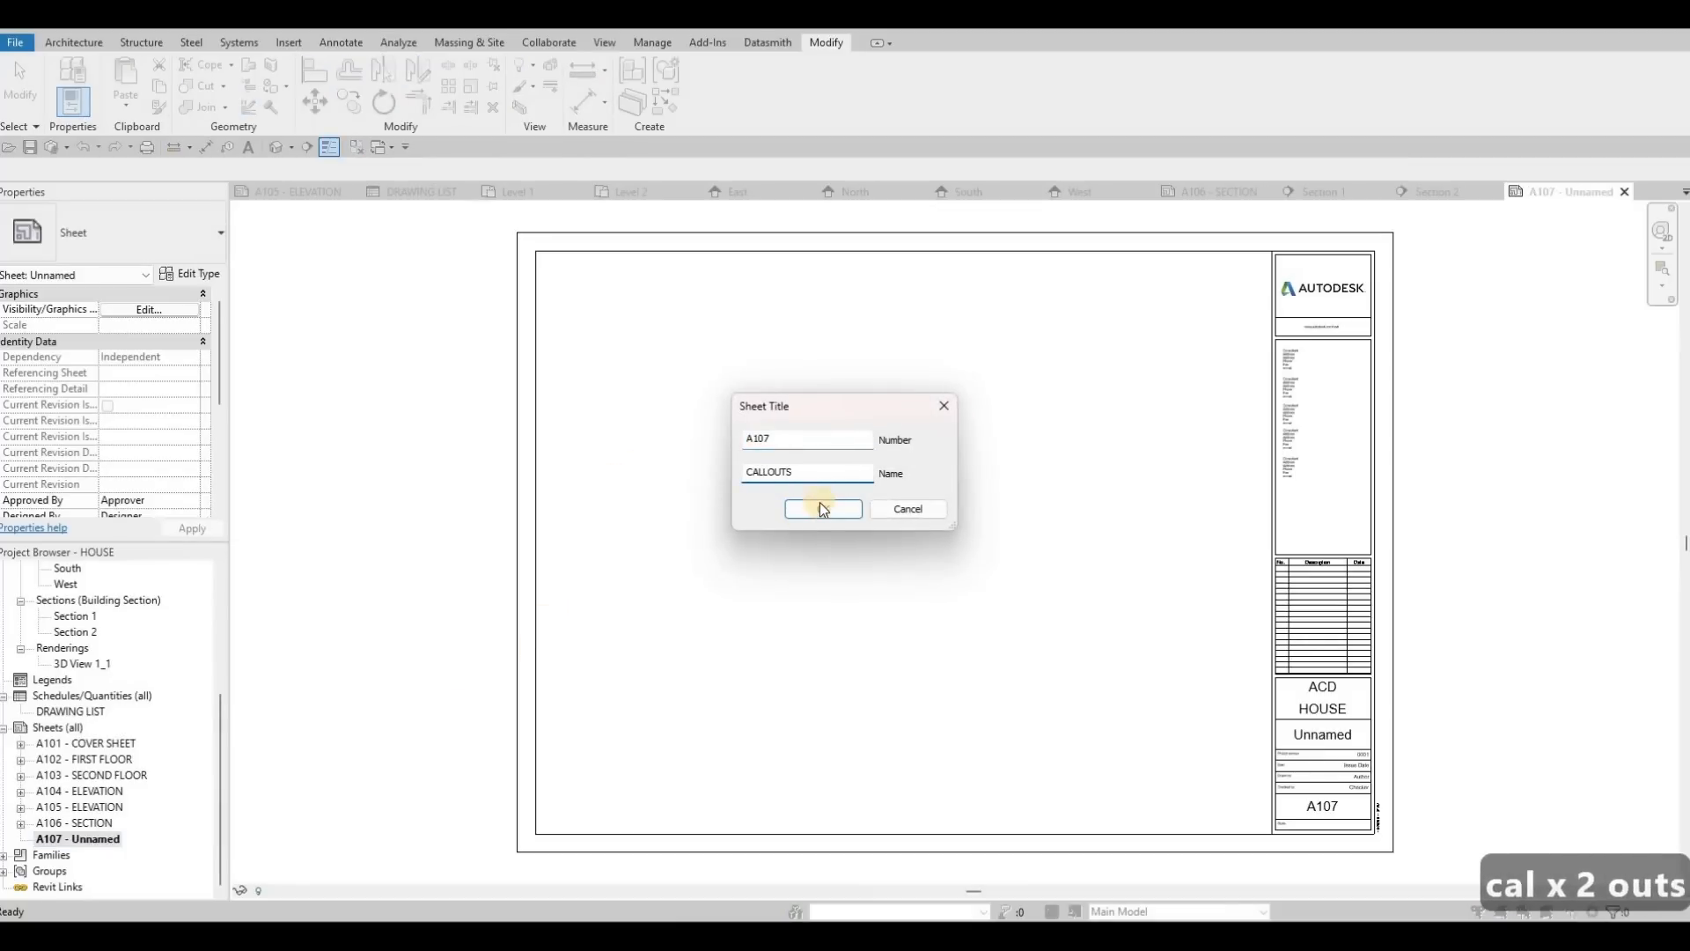
pyautogui.click(823, 511)
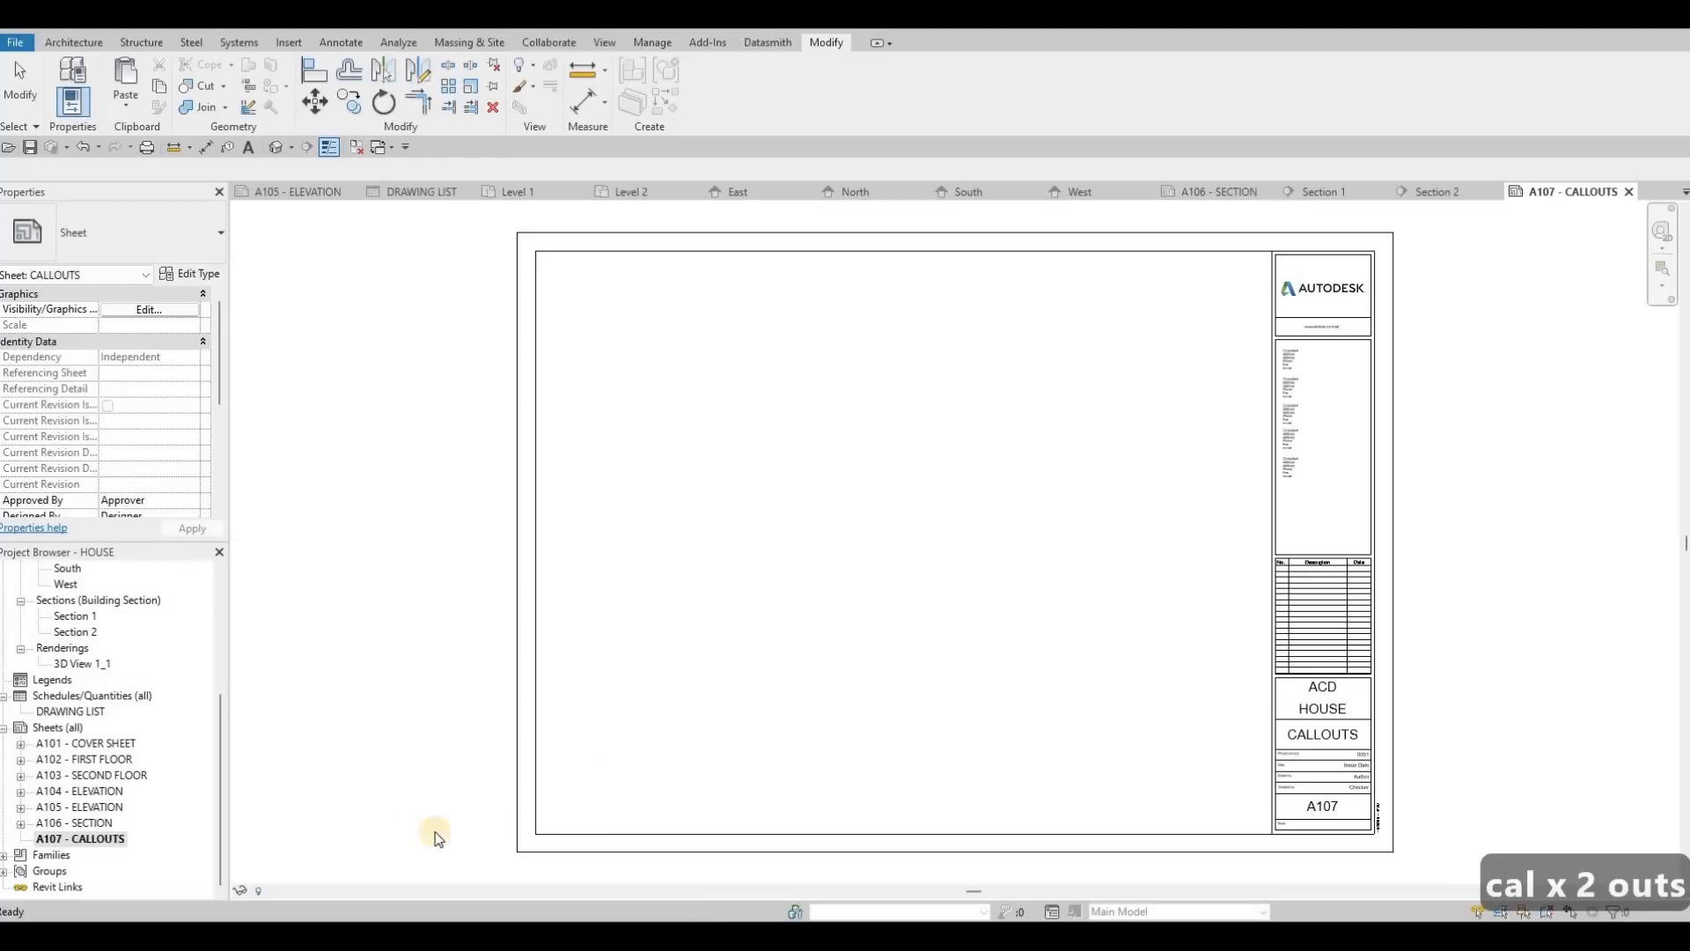
# Open the Level 1 floor plan placed on sheet A102 - FIRST FLOOR.
pyautogui.click(21, 759)
pyautogui.click(113, 775)
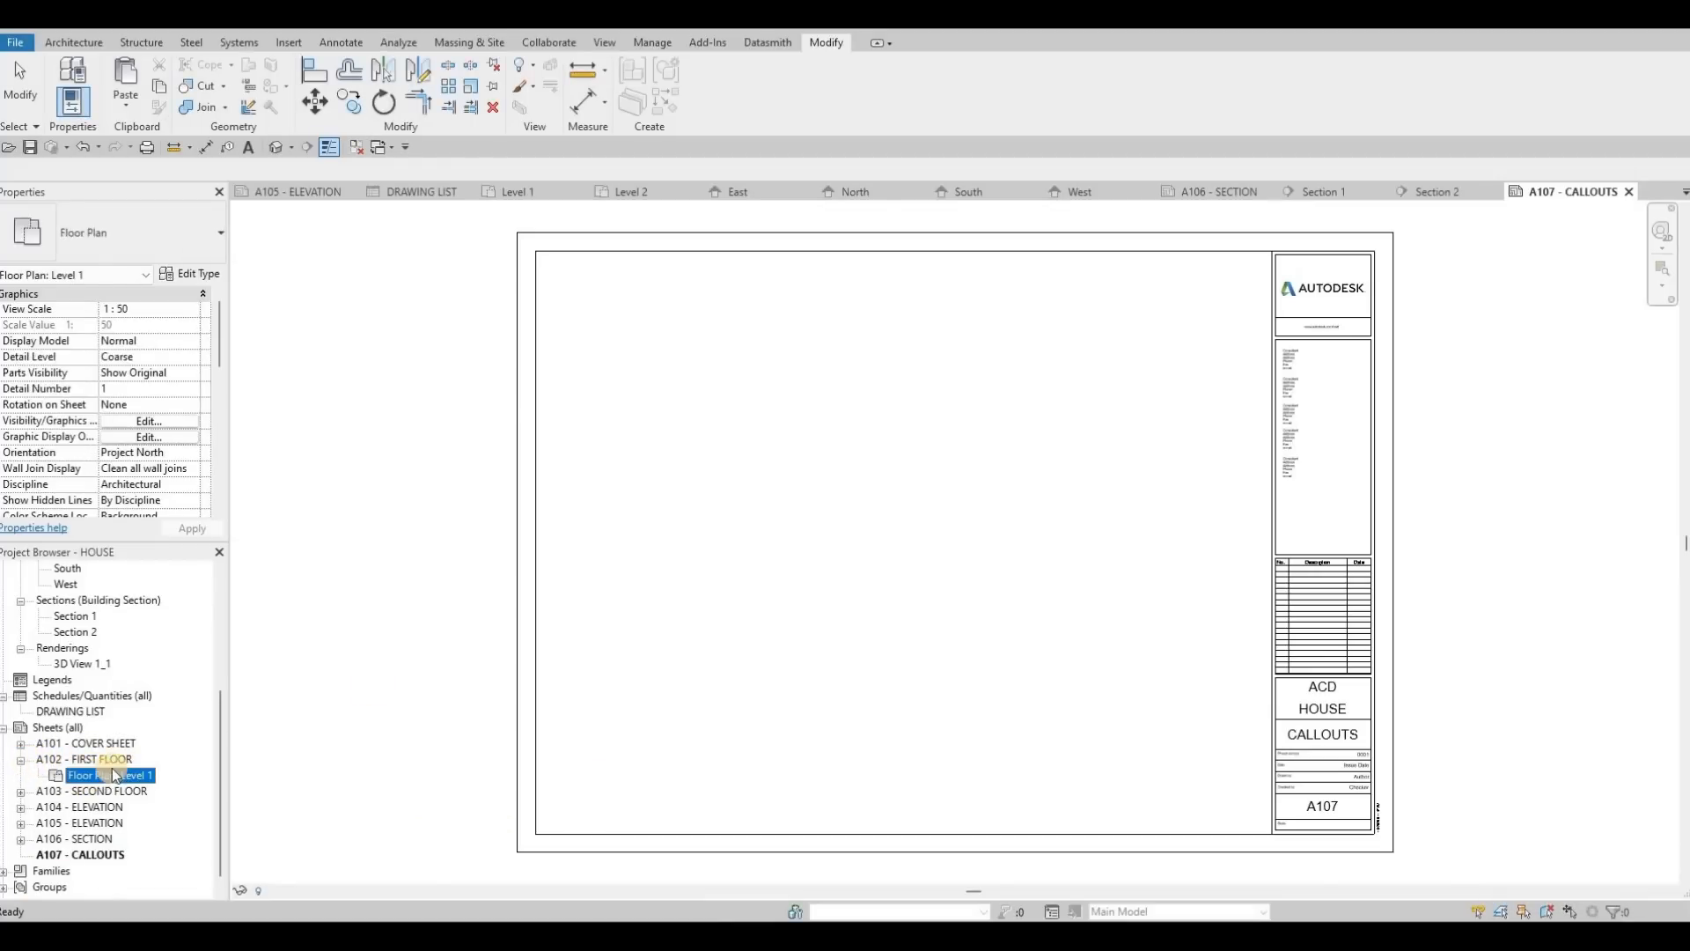
pyautogui.doubleClick(112, 775)
pyautogui.scroll(2, 515, 585)
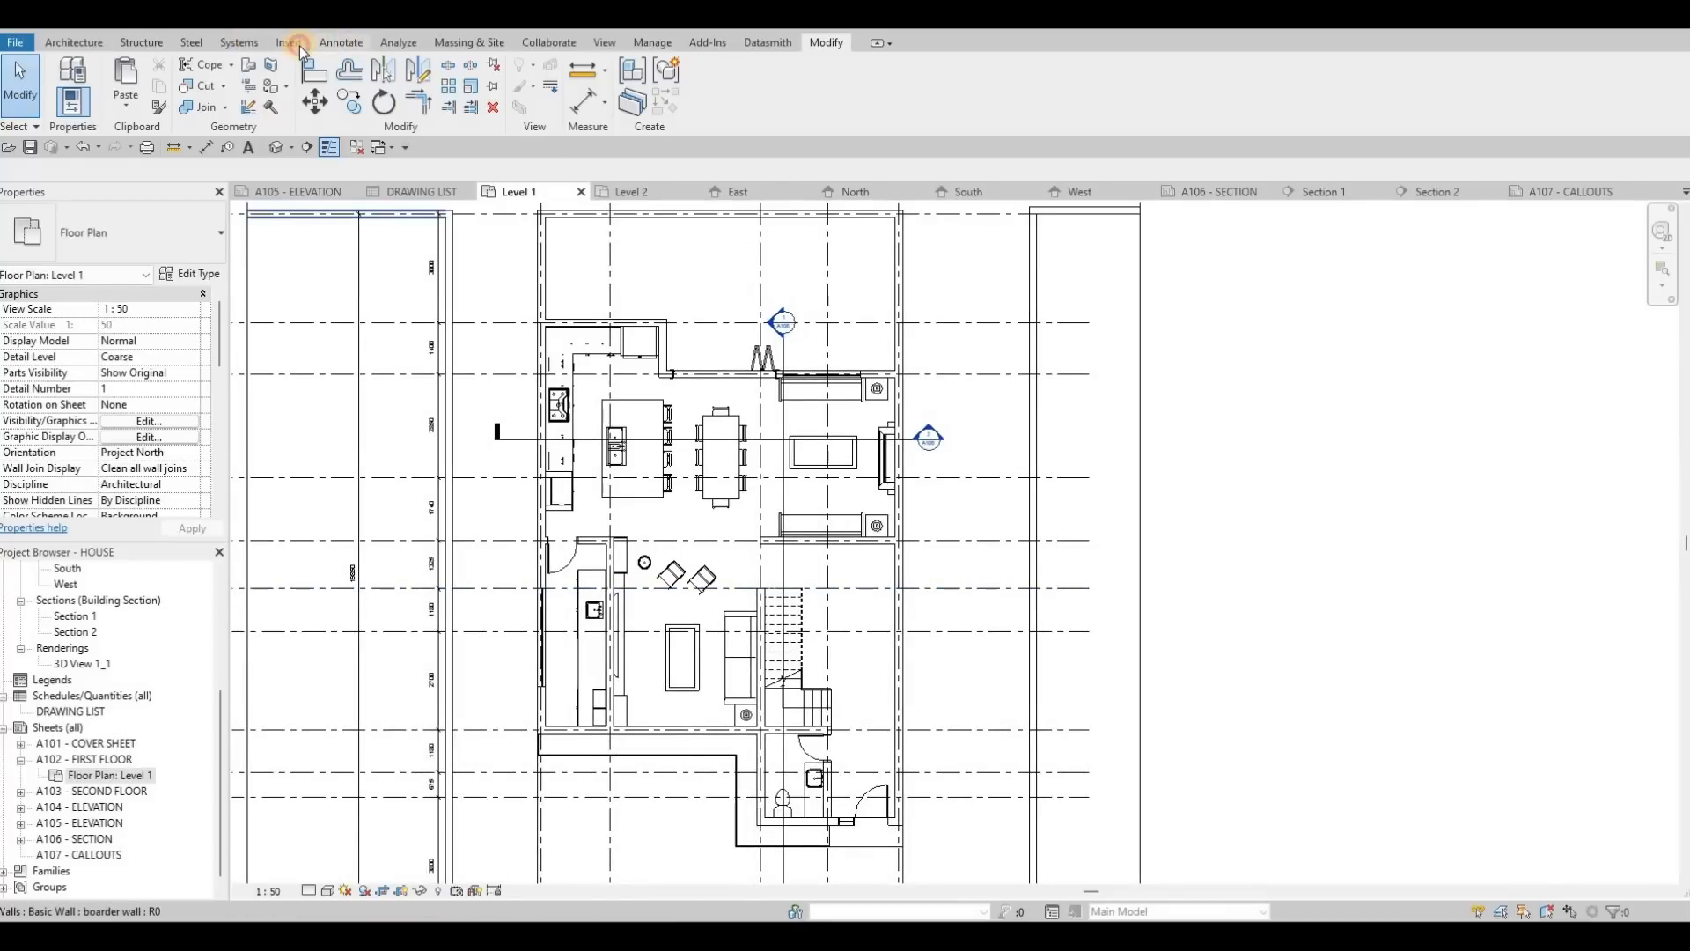
pyautogui.click(361, 44)
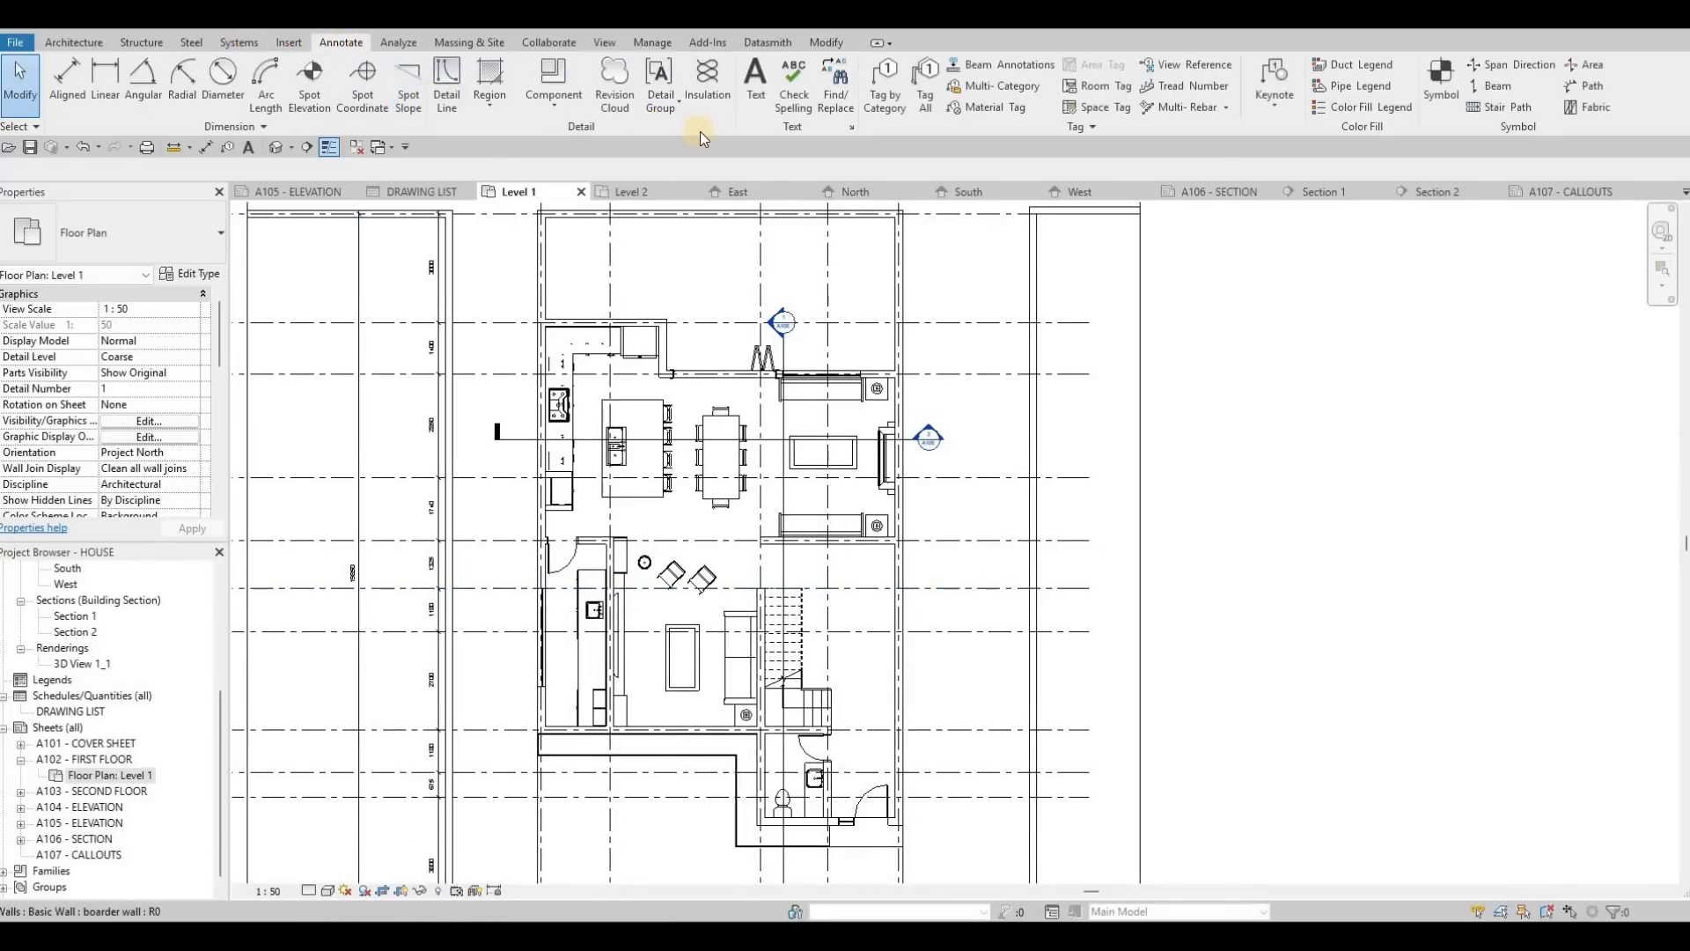
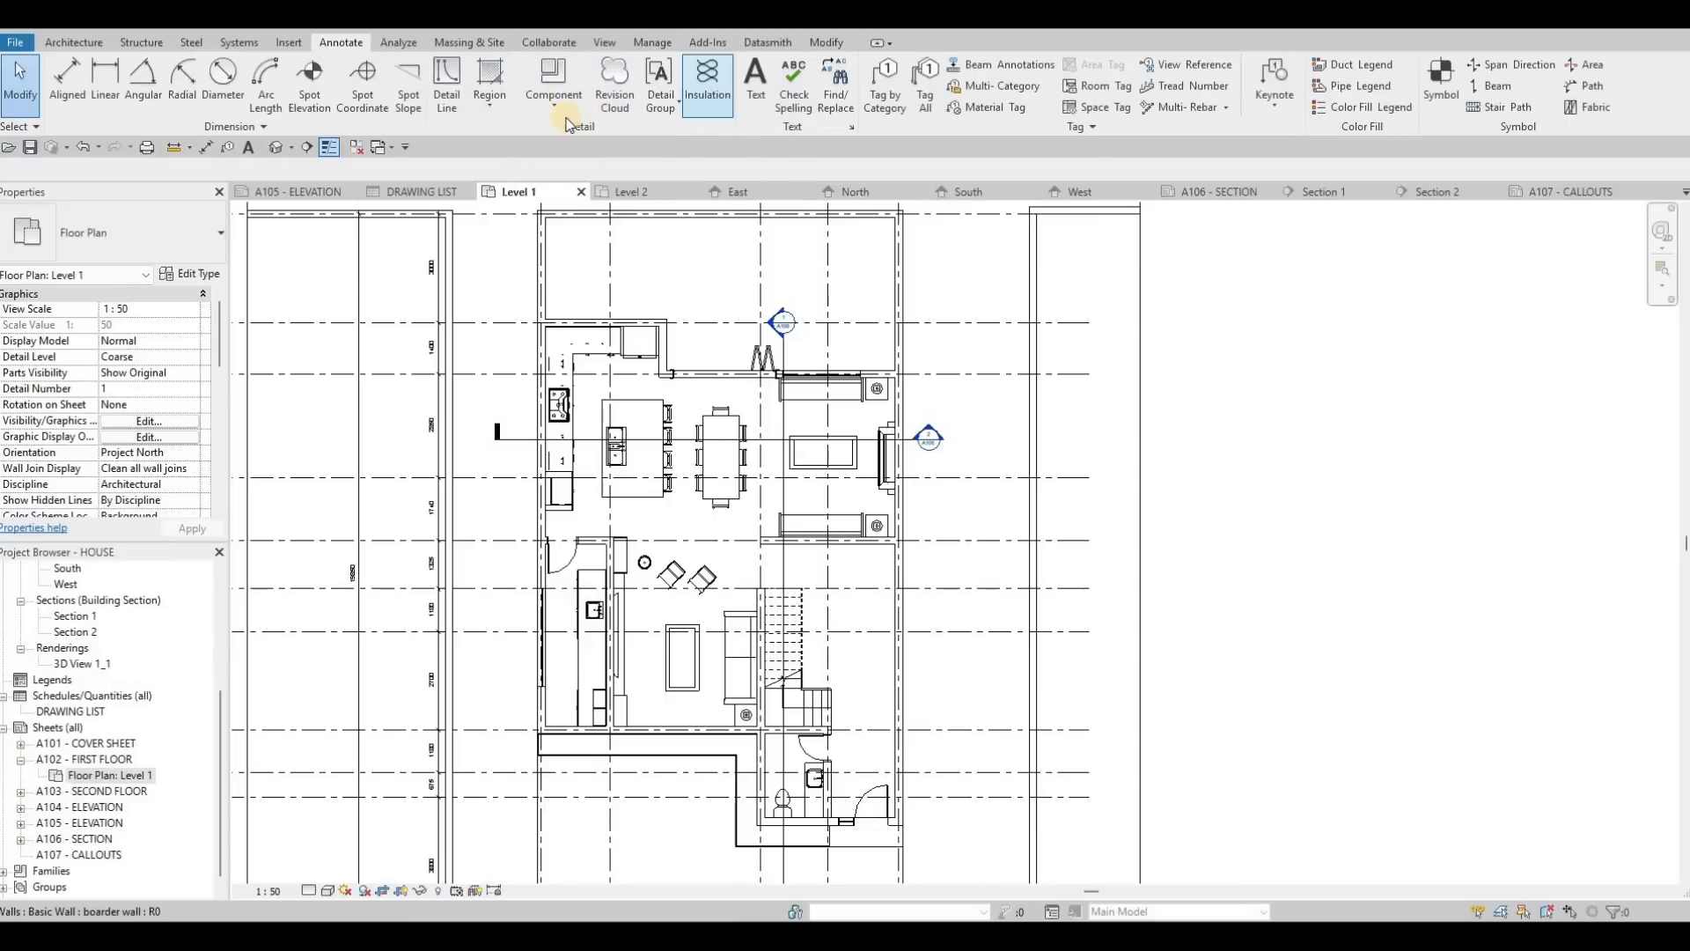
pyautogui.click(285, 45)
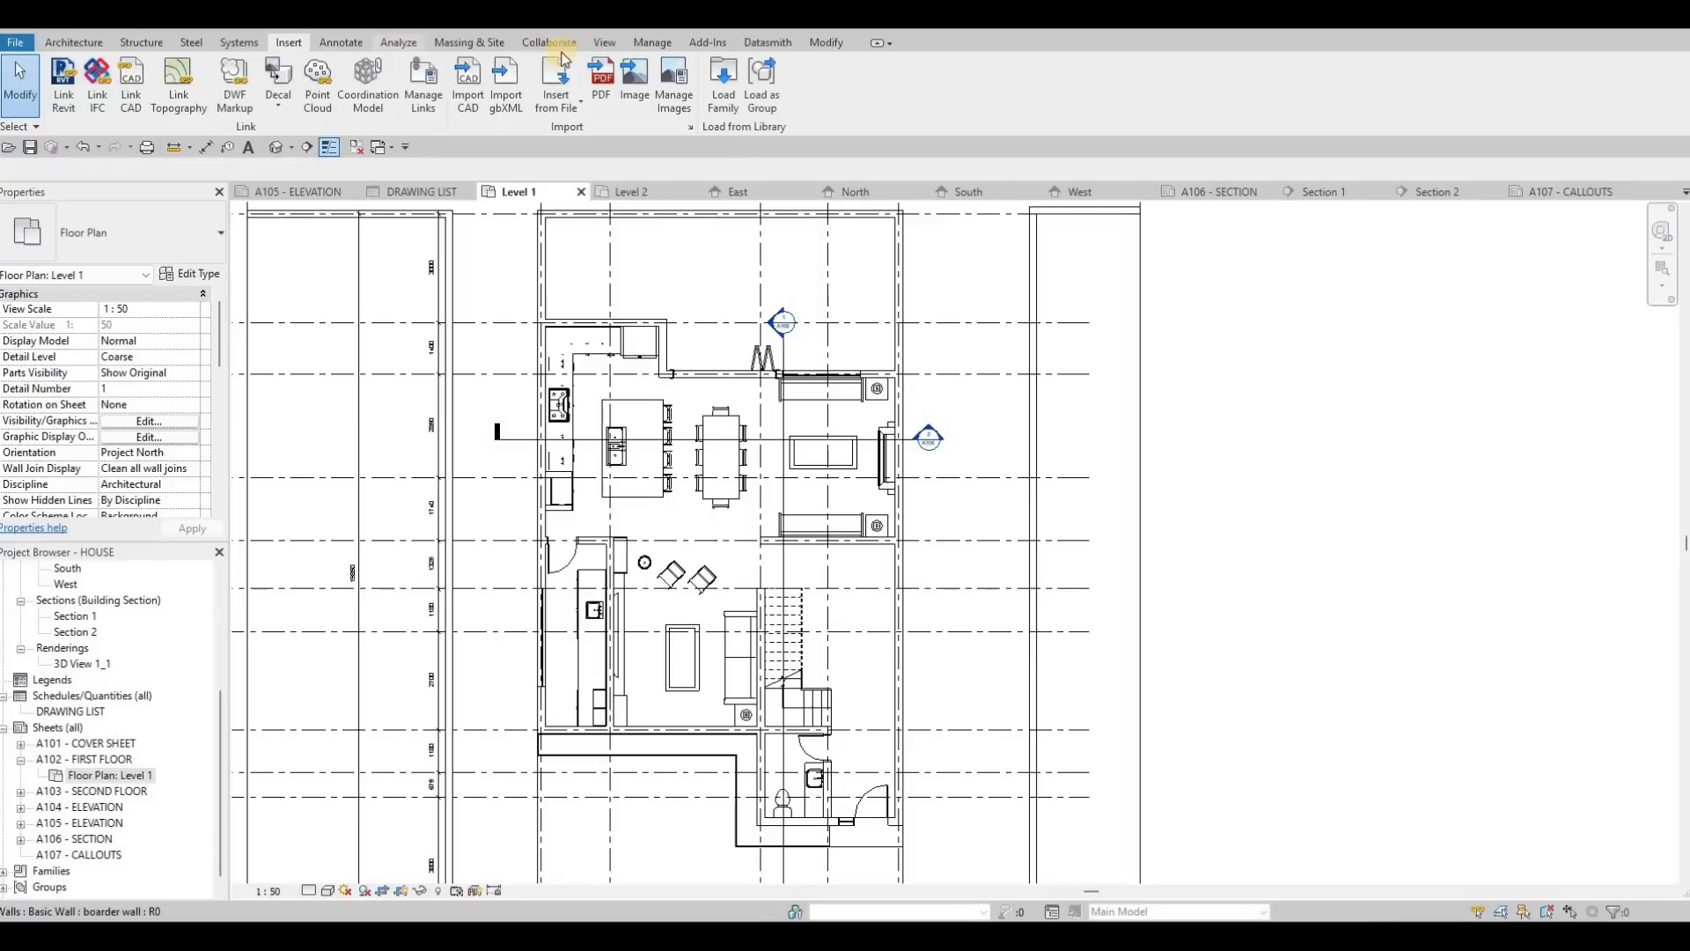
pyautogui.click(398, 42)
# Draw a rectangular callout around the staircase in the Level 1 plan.
pyautogui.click(604, 43)
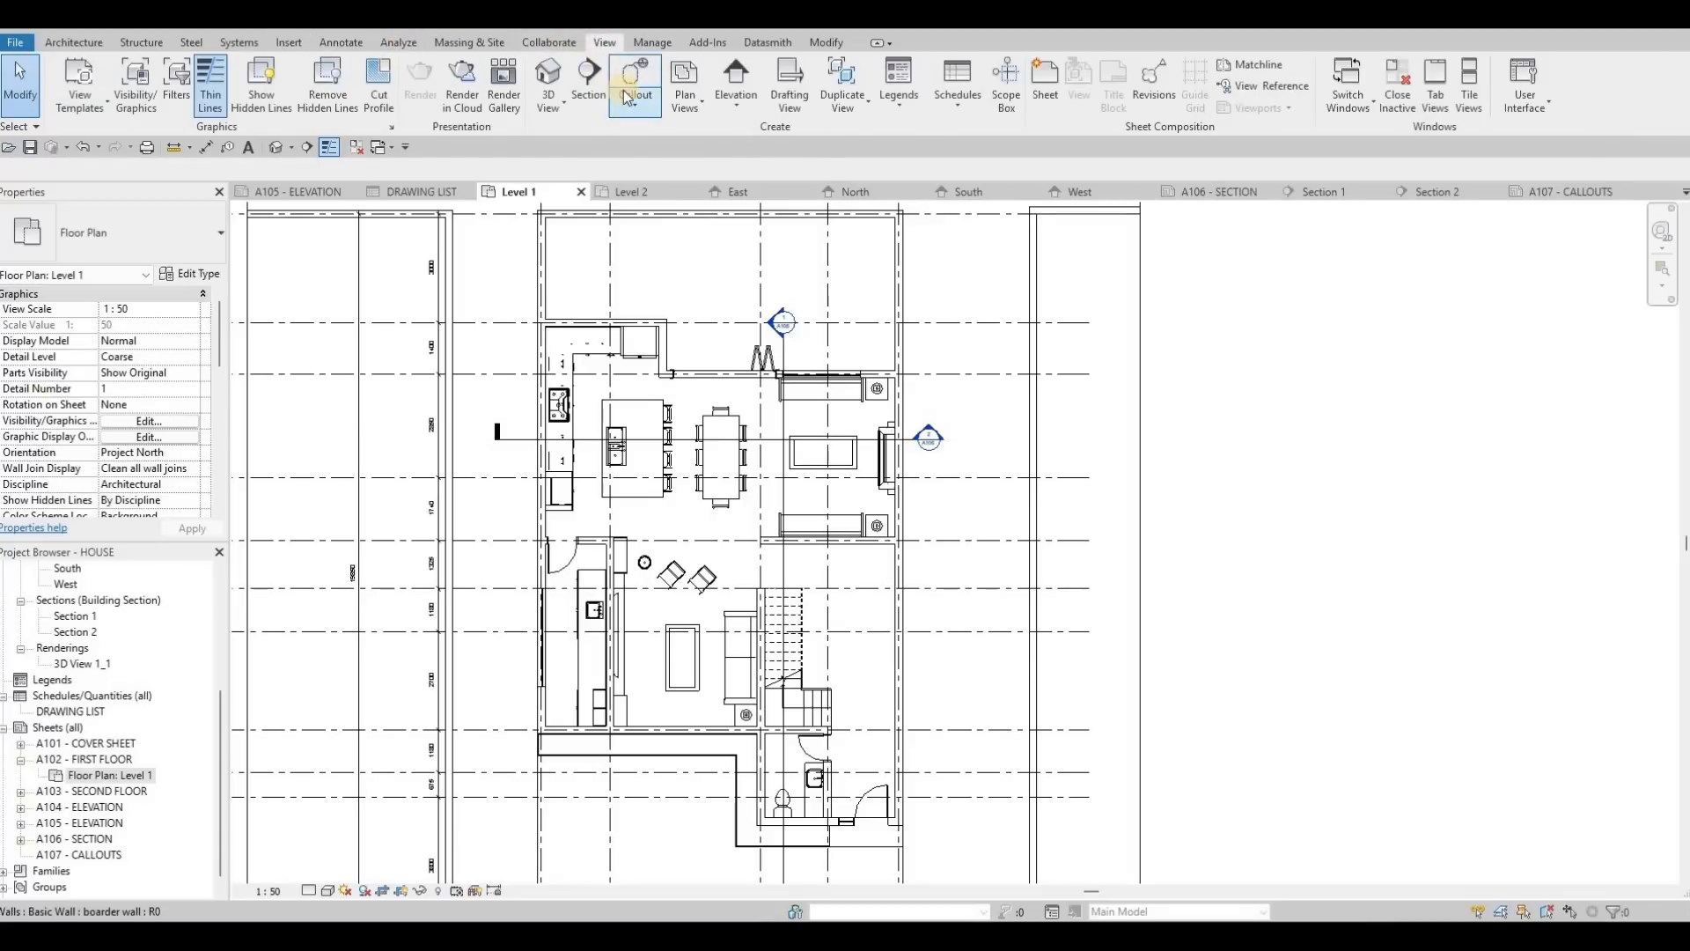
pyautogui.click(629, 110)
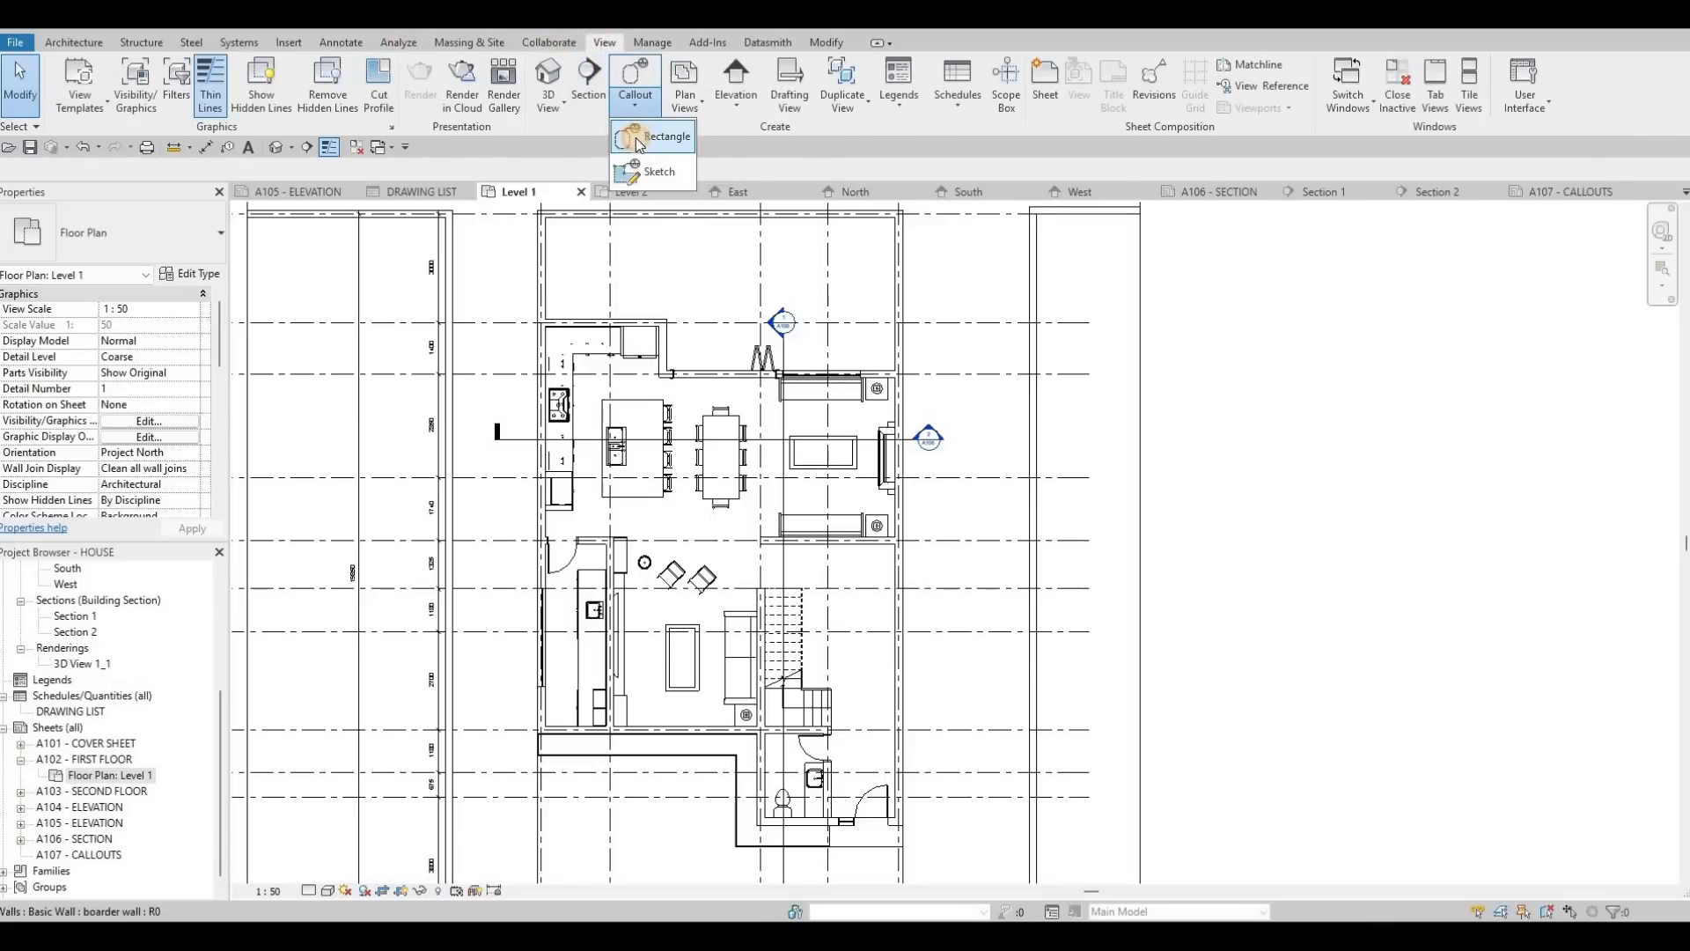
pyautogui.click(643, 141)
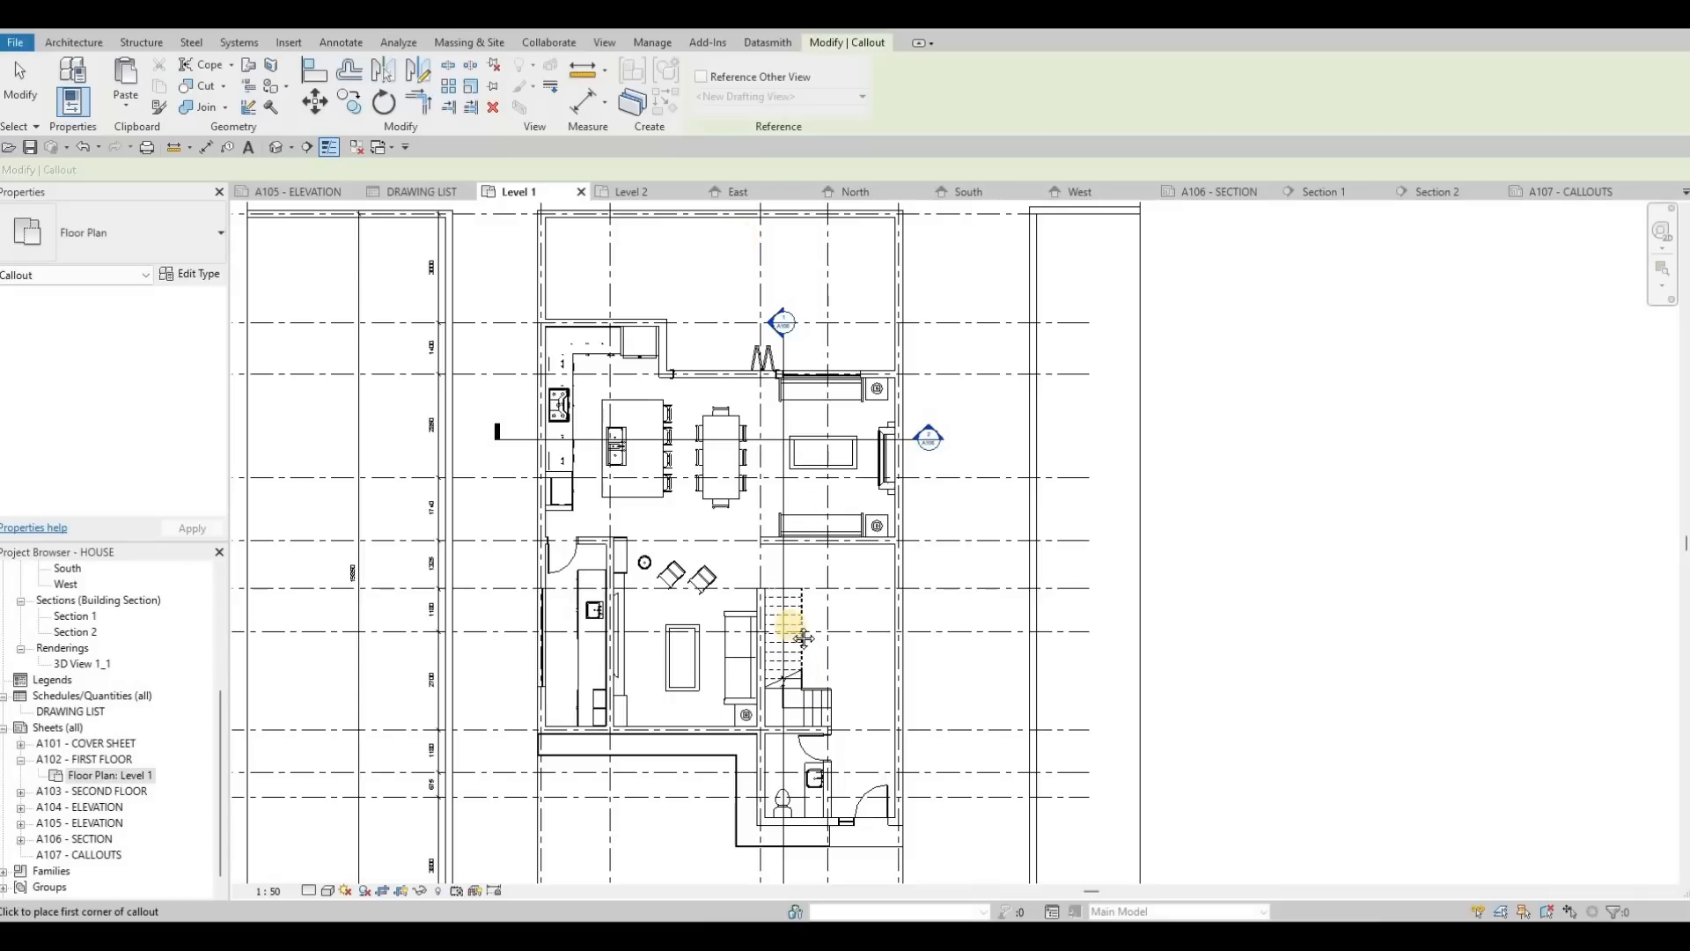
pyautogui.scroll(5, 757, 518)
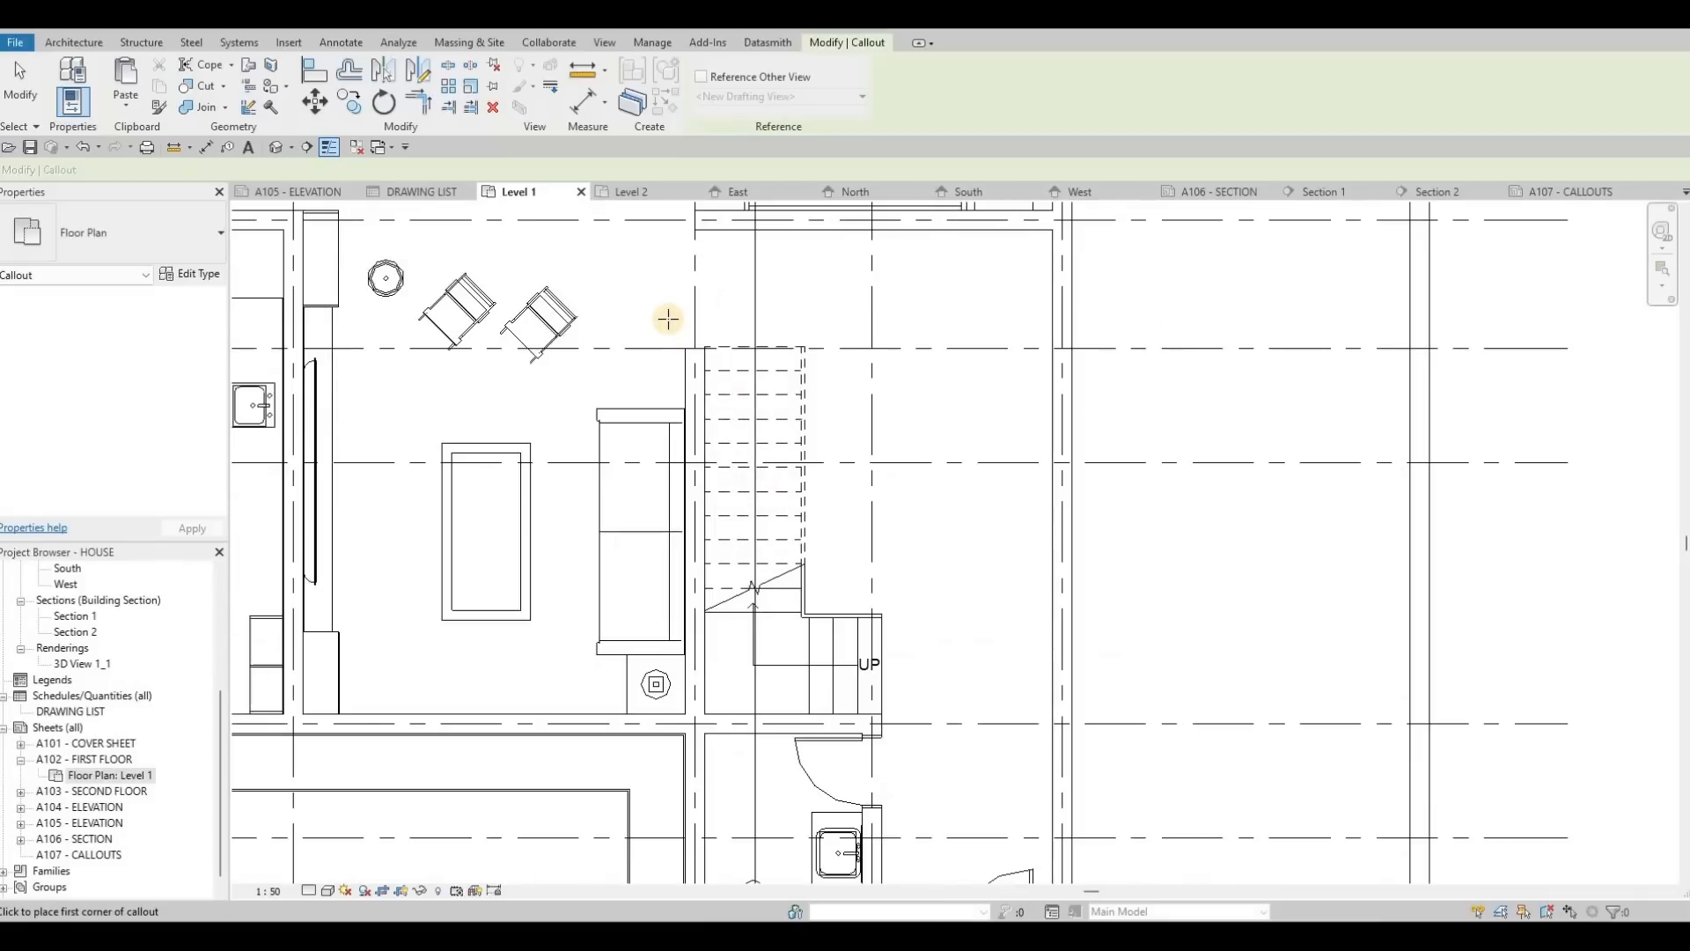
pyautogui.moveTo(668, 316); pyautogui.dragTo(919, 731)
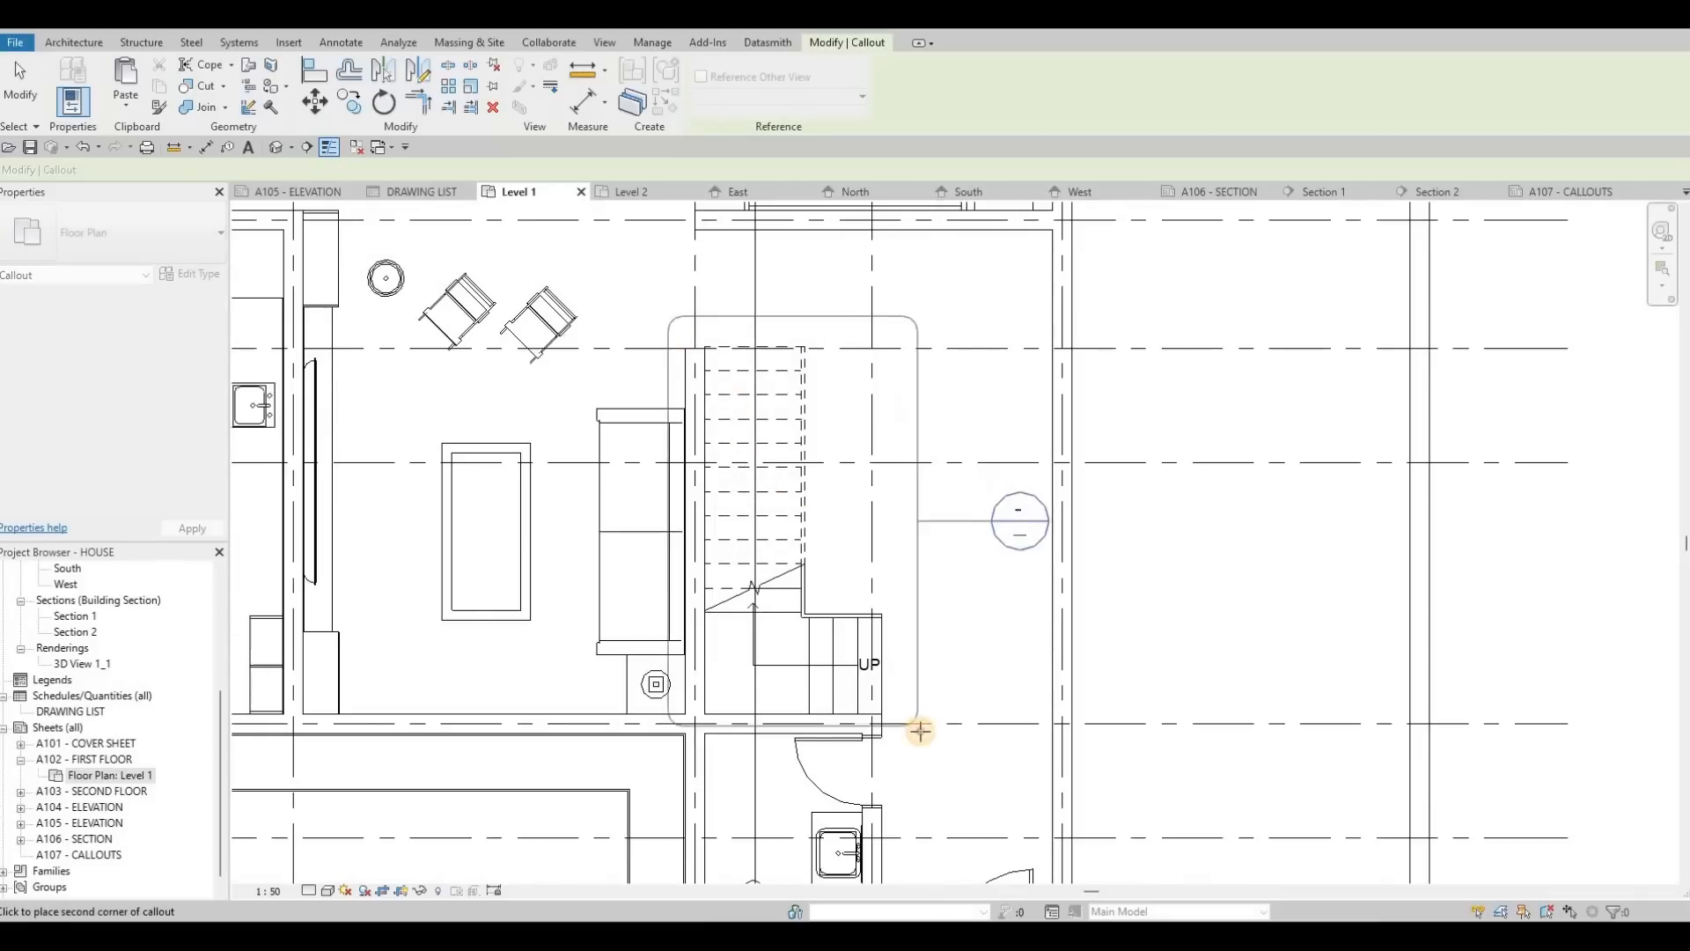
pyautogui.click(917, 735)
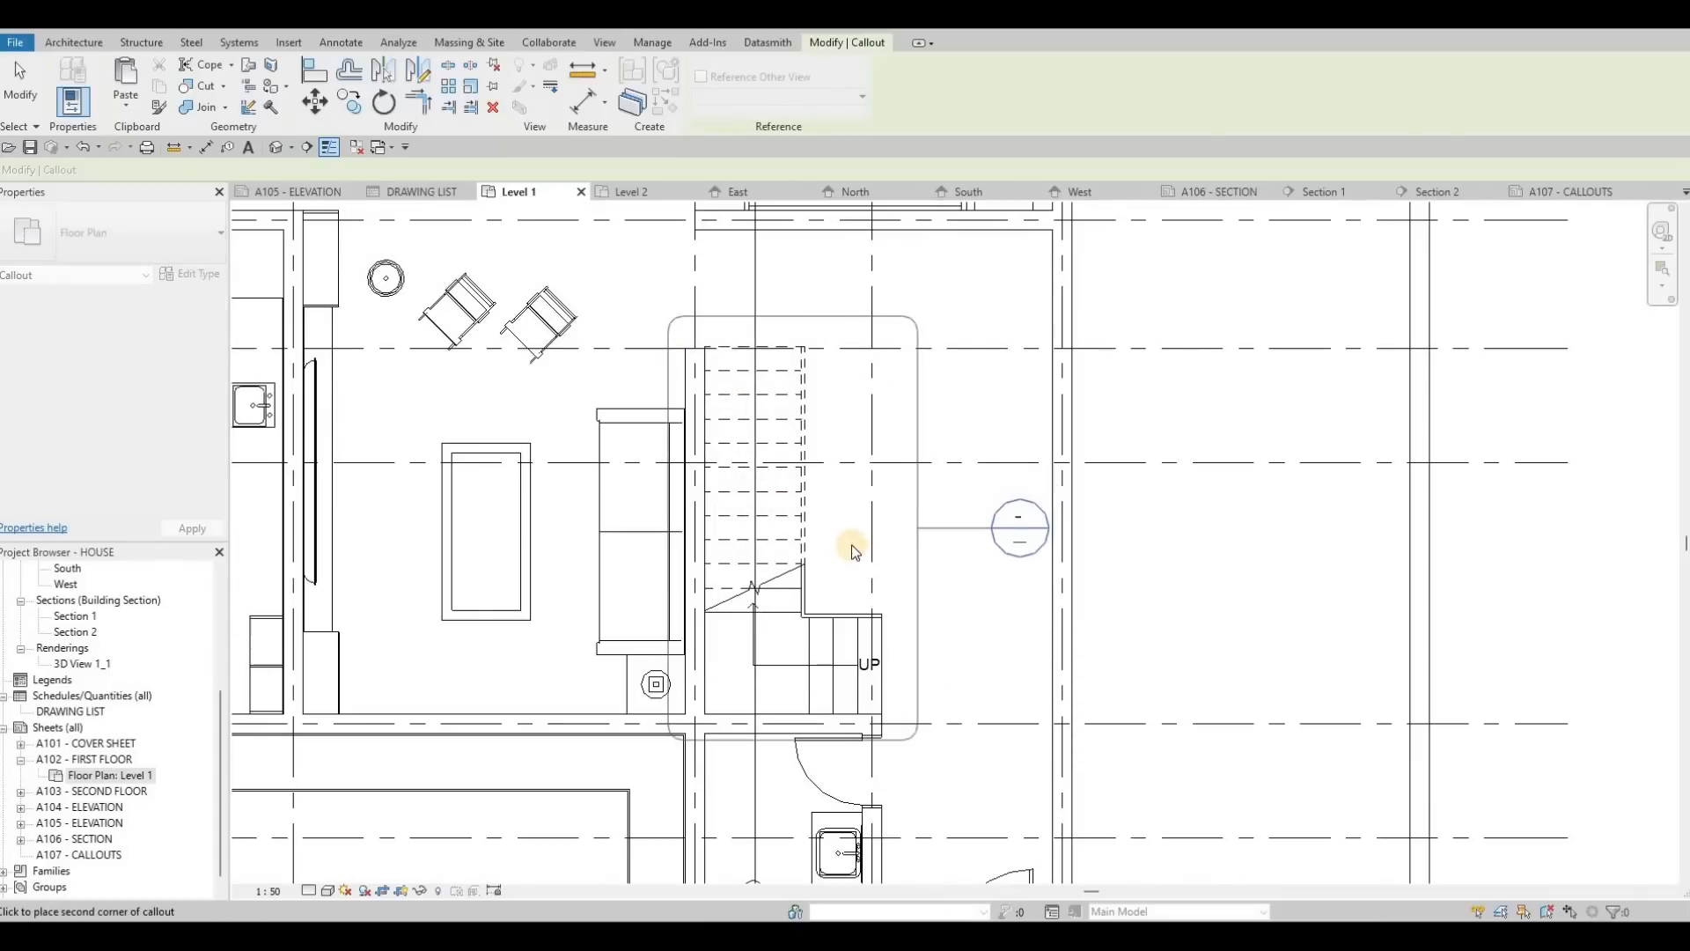
pyautogui.scroll(-3, 851, 546)
pyautogui.moveTo(750, 439); pyautogui.dragTo(810, 546, button='middle')
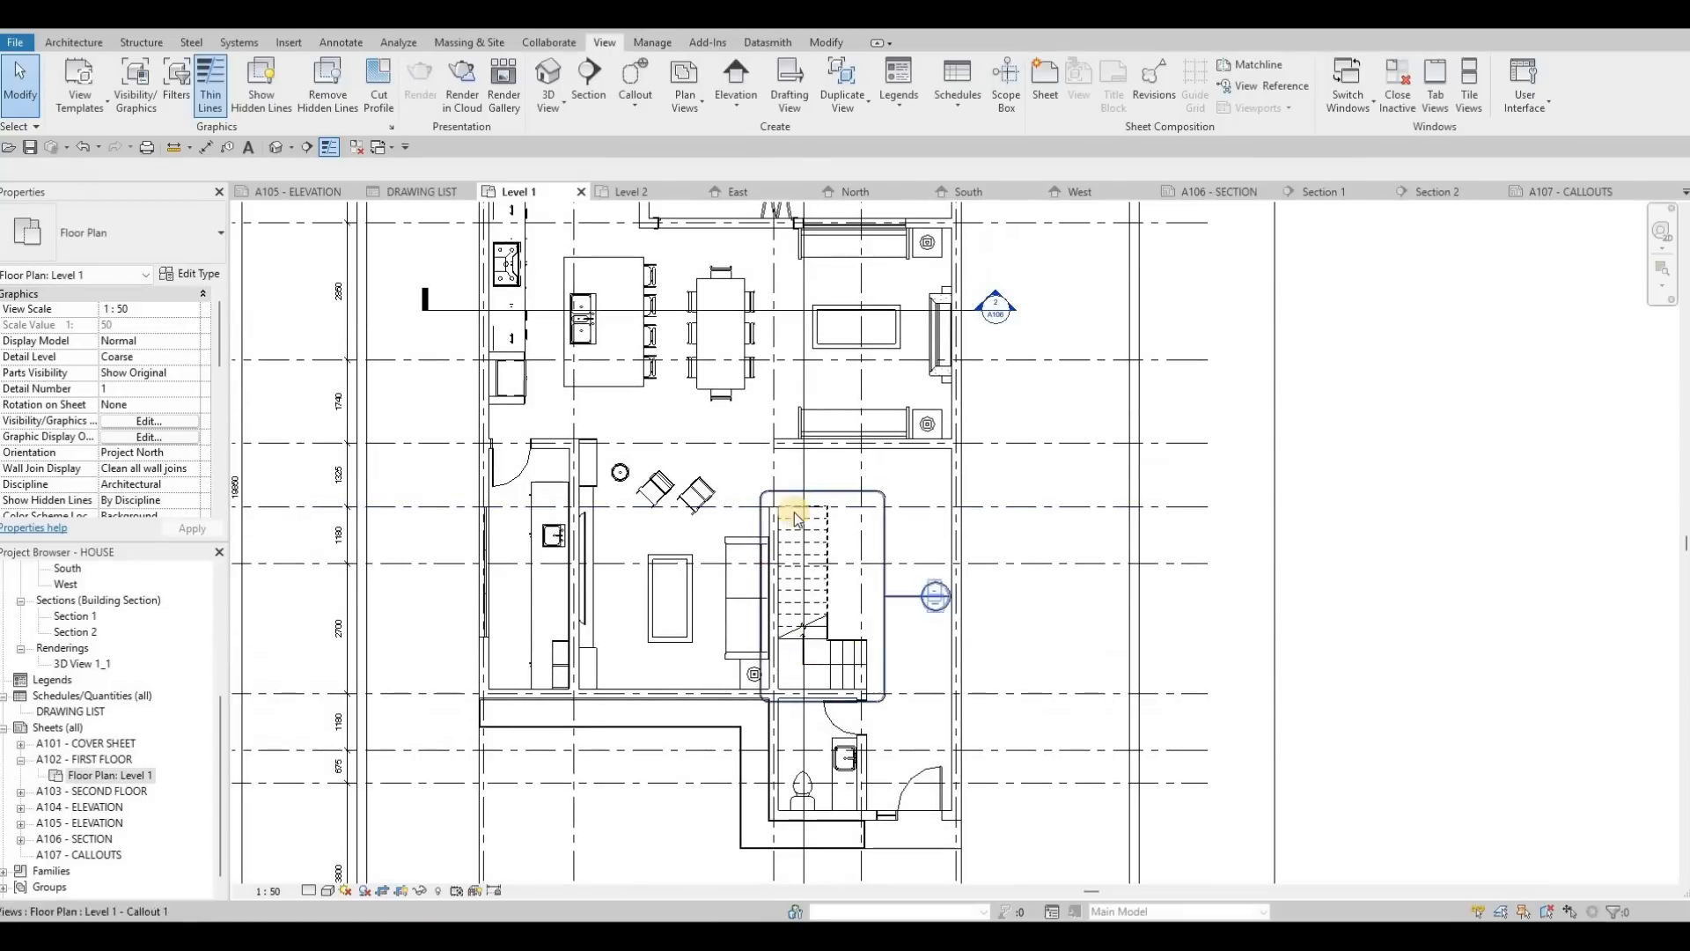
# Draw a rectangular callout around the kitchen and its island in the Level 1 plan.
pyautogui.moveTo(623, 386); pyautogui.dragTo(639, 470, button='middle')
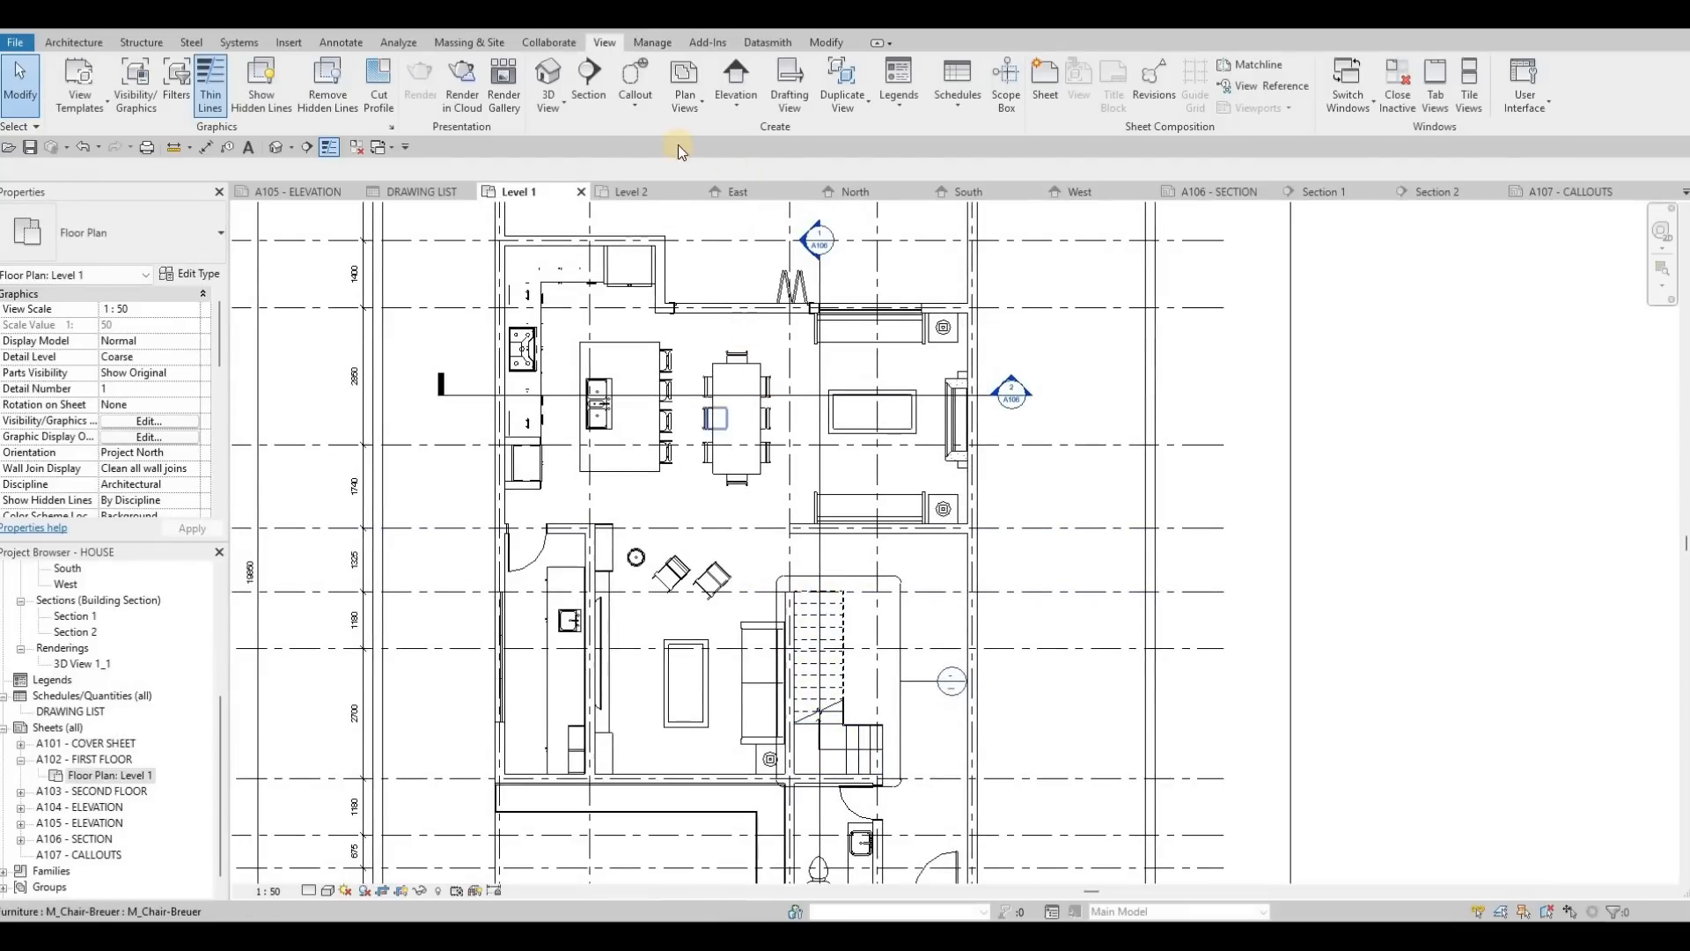
pyautogui.click(635, 106)
pyautogui.click(656, 132)
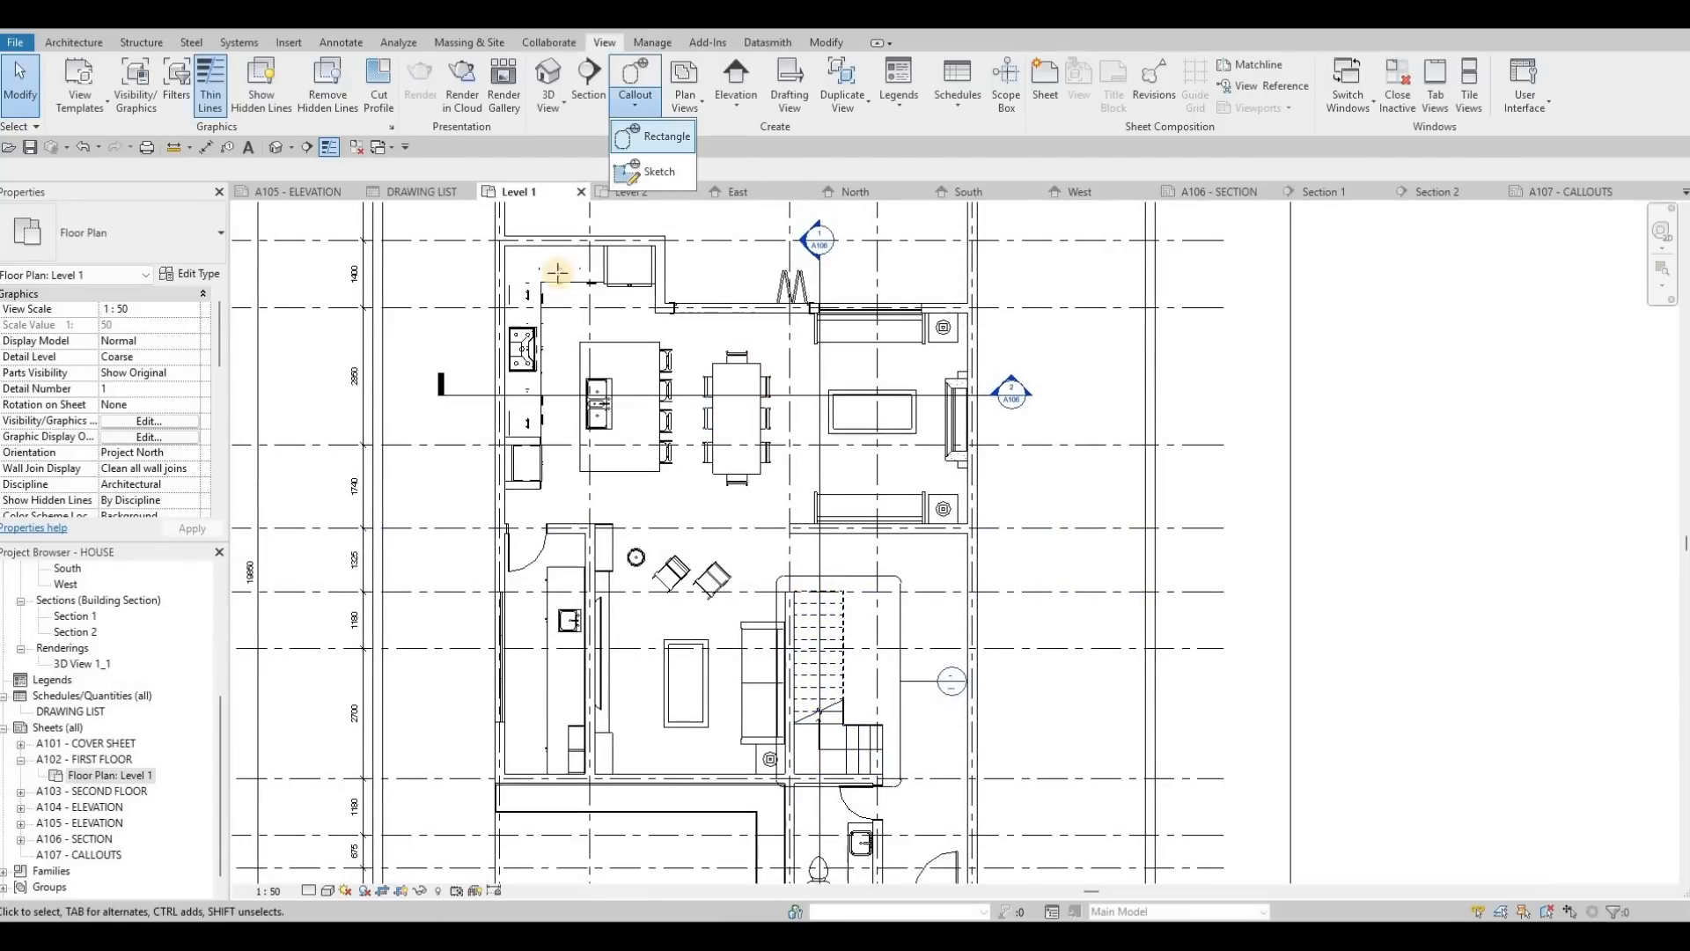
pyautogui.click(486, 237)
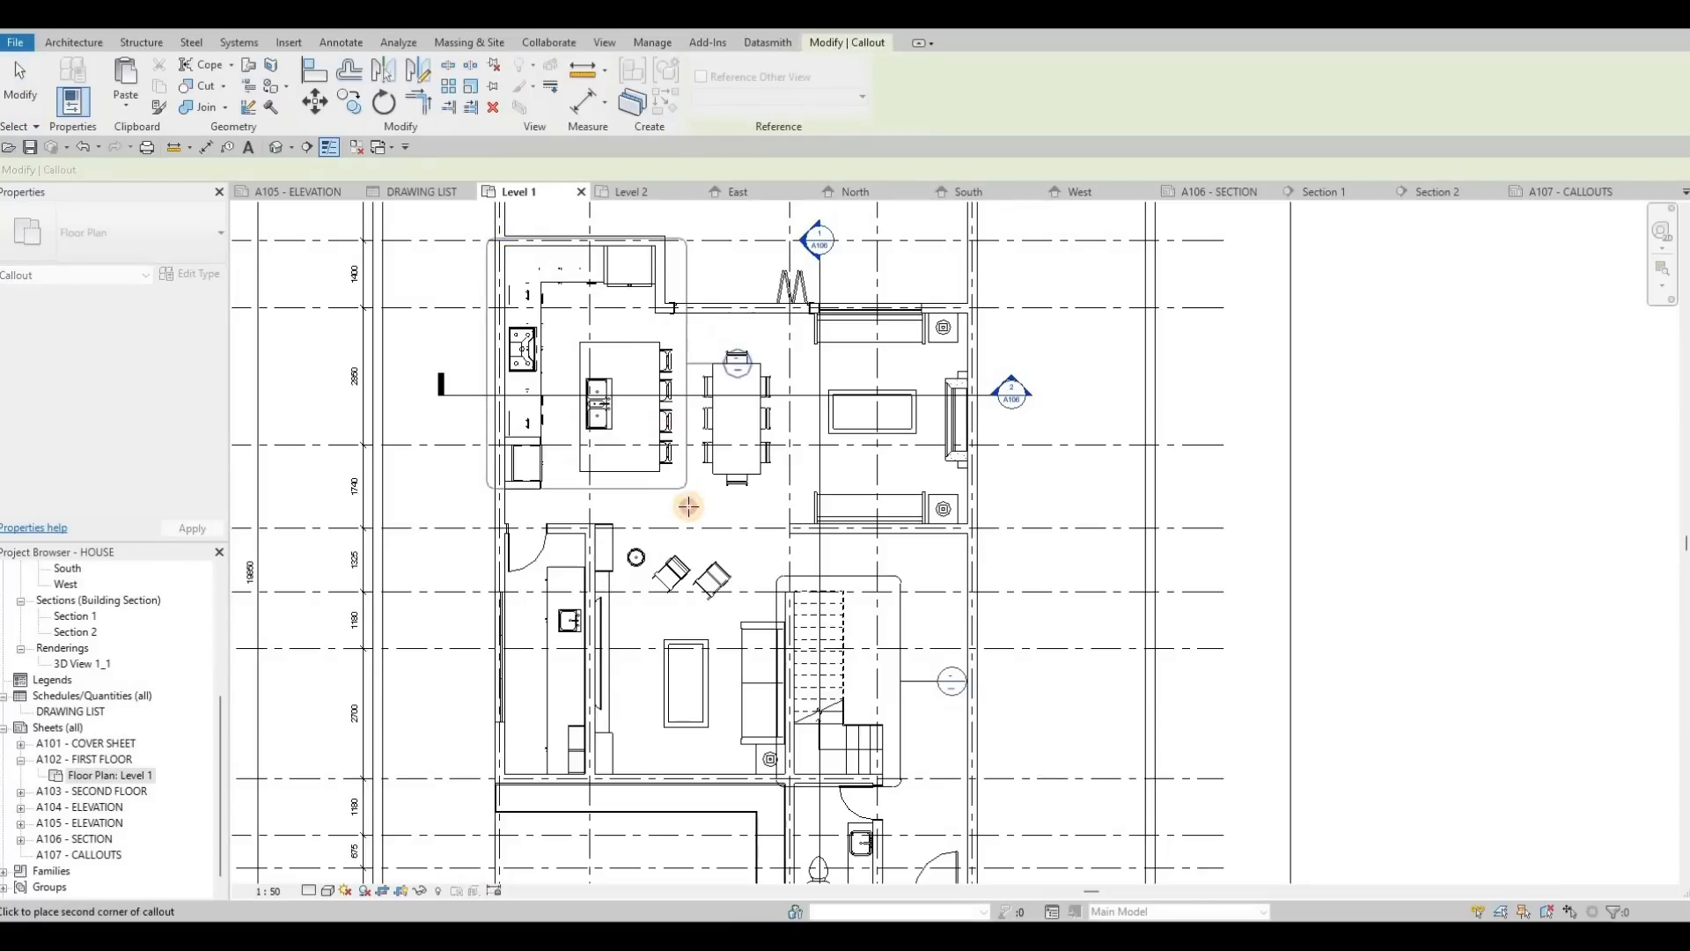
pyautogui.click(693, 510)
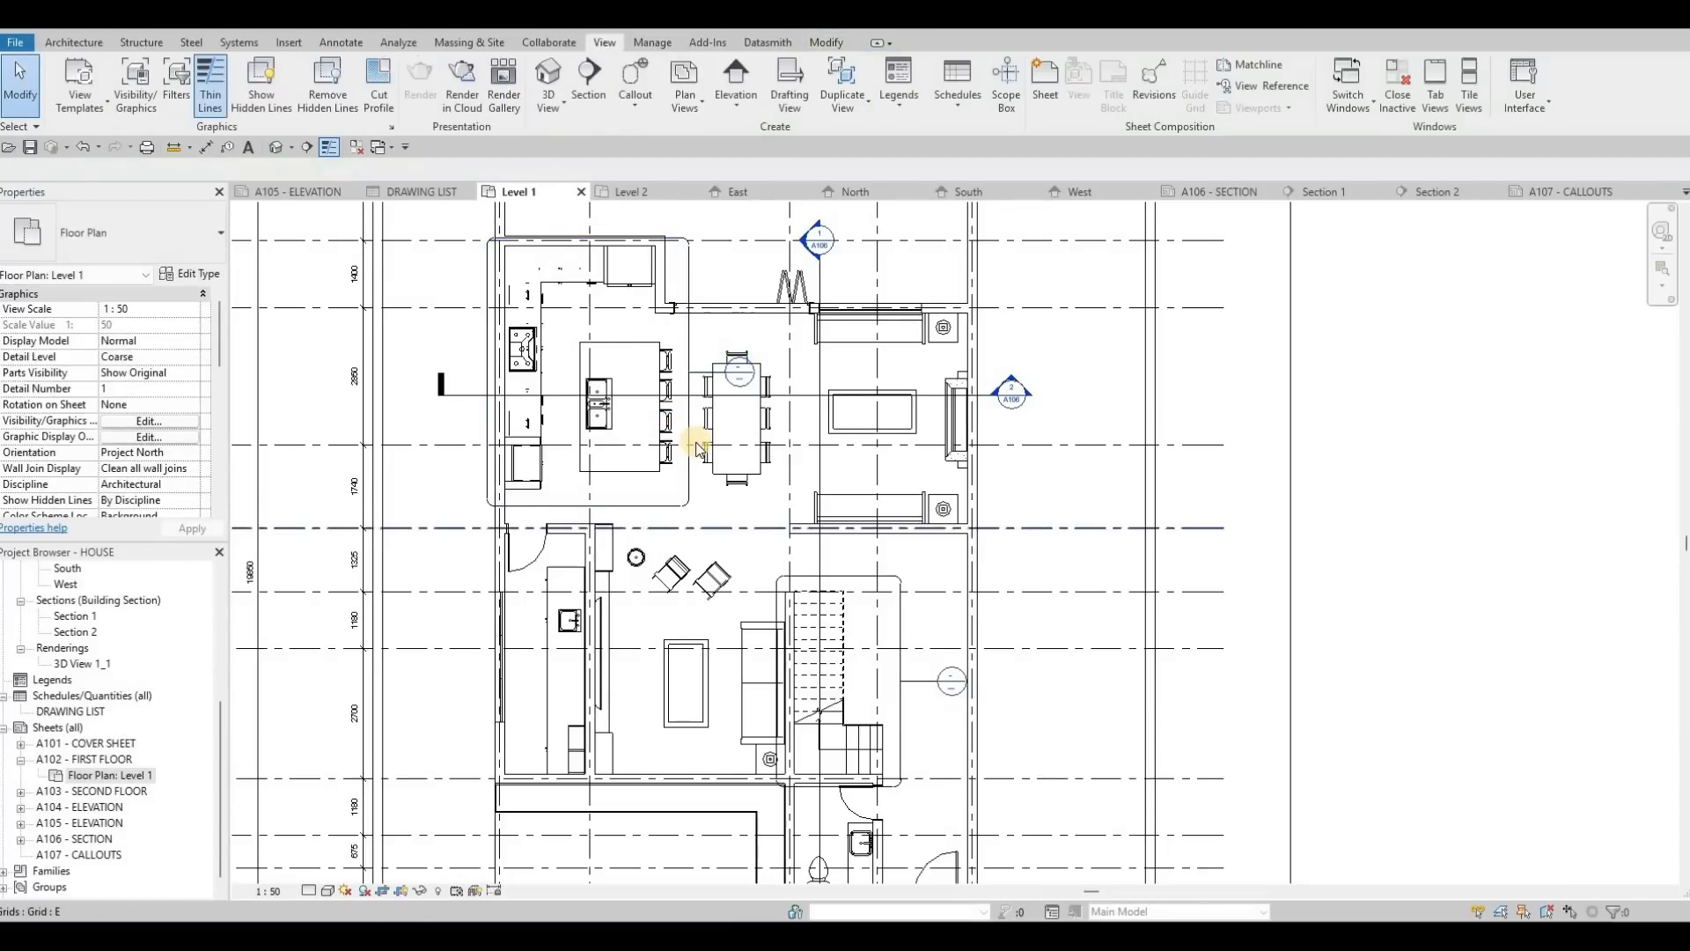
# Move the kitchen callout's head off the dining table to outside the house's left wall, above the section line's tail.
pyautogui.scroll(-2, 695, 479)
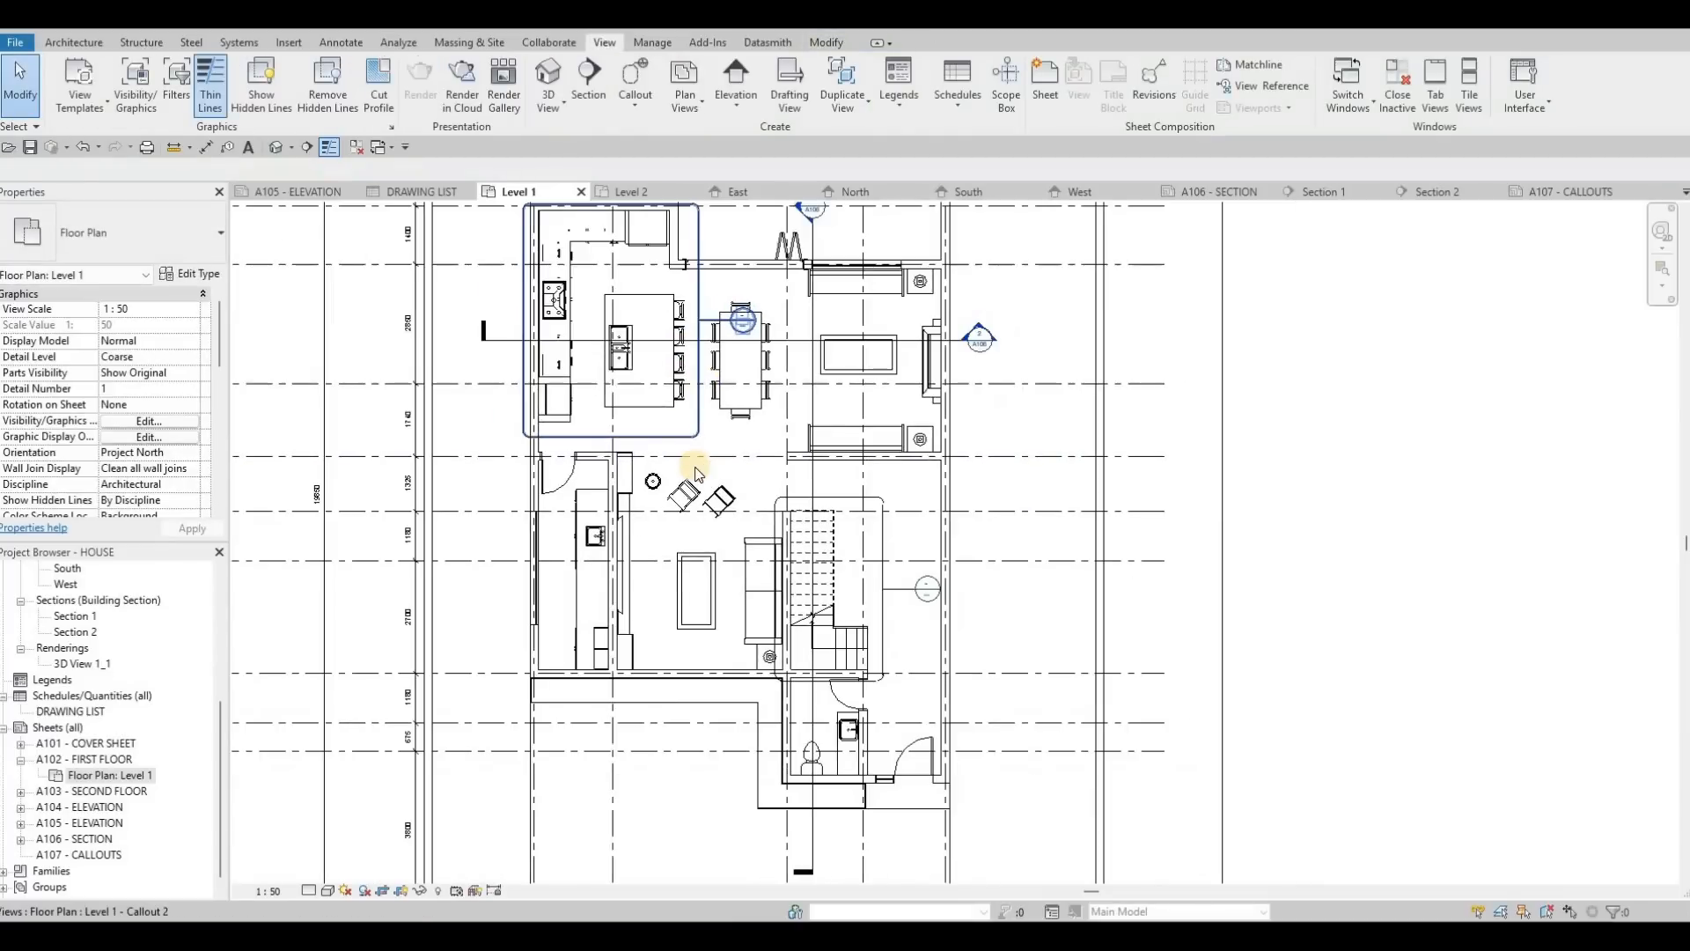
pyautogui.scroll(1, 728, 338)
pyautogui.click(733, 335)
pyautogui.moveTo(488, 293); pyautogui.dragTo(453, 310)
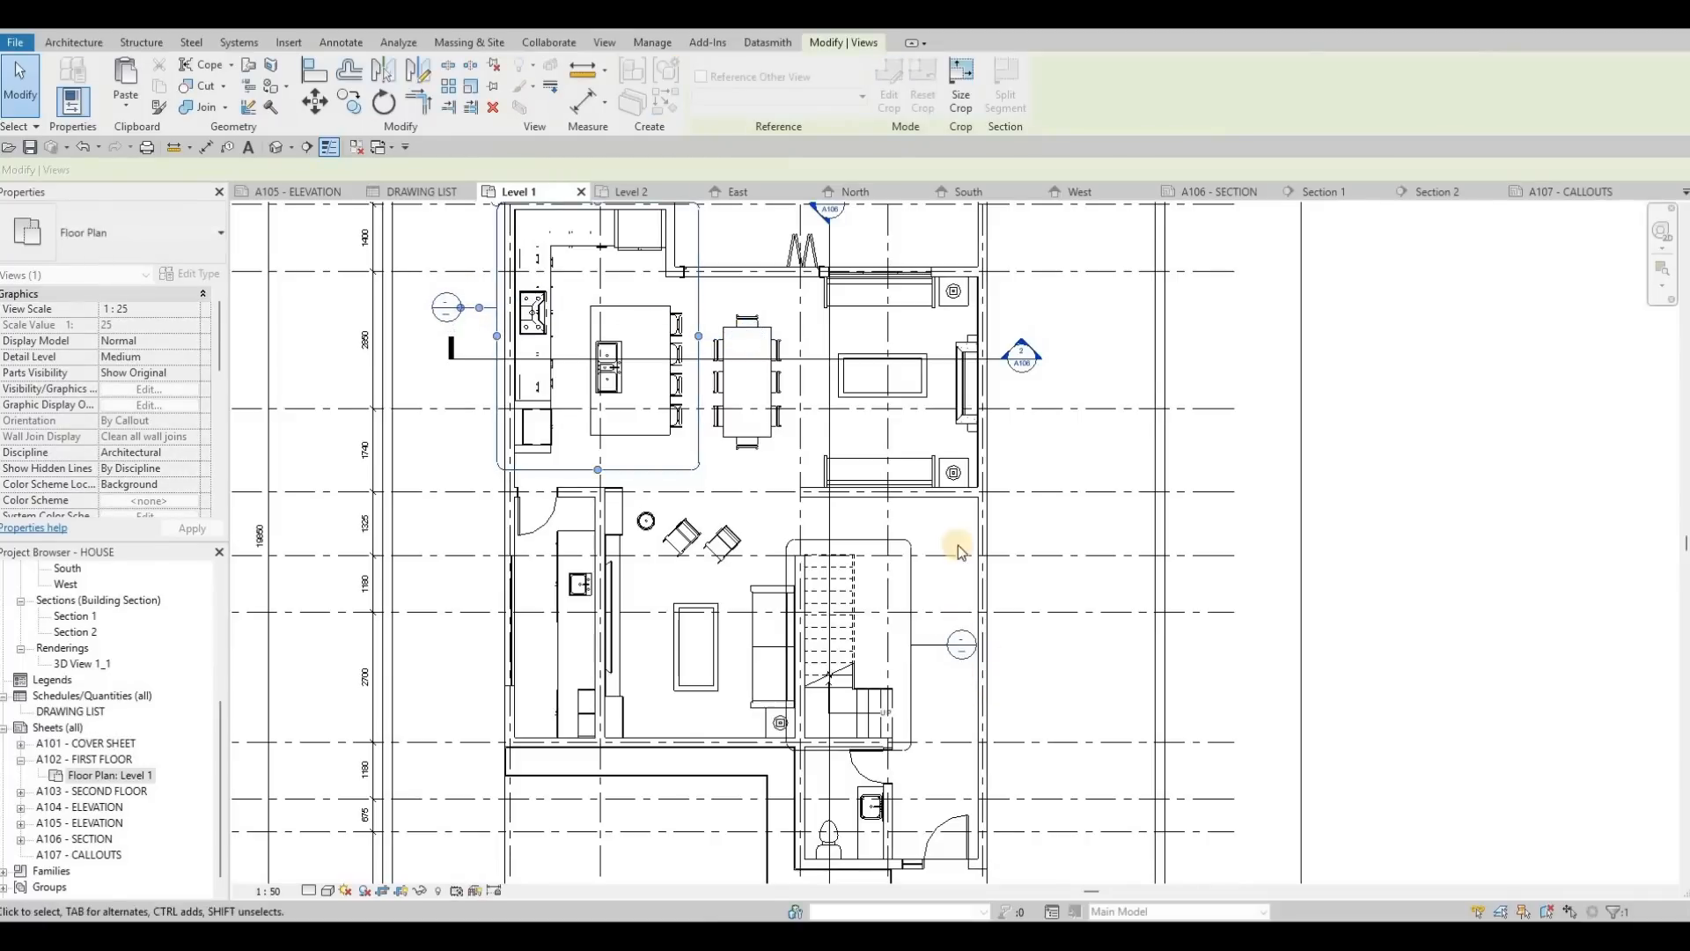
# Open the Level 2 floor plan placed on sheet A103 - SECOND FLOOR.
pyautogui.moveTo(792, 499); pyautogui.dragTo(792, 393, button='middle')
pyautogui.press('Escape')
pyautogui.moveTo(616, 554); pyautogui.dragTo(703, 515, button='middle')
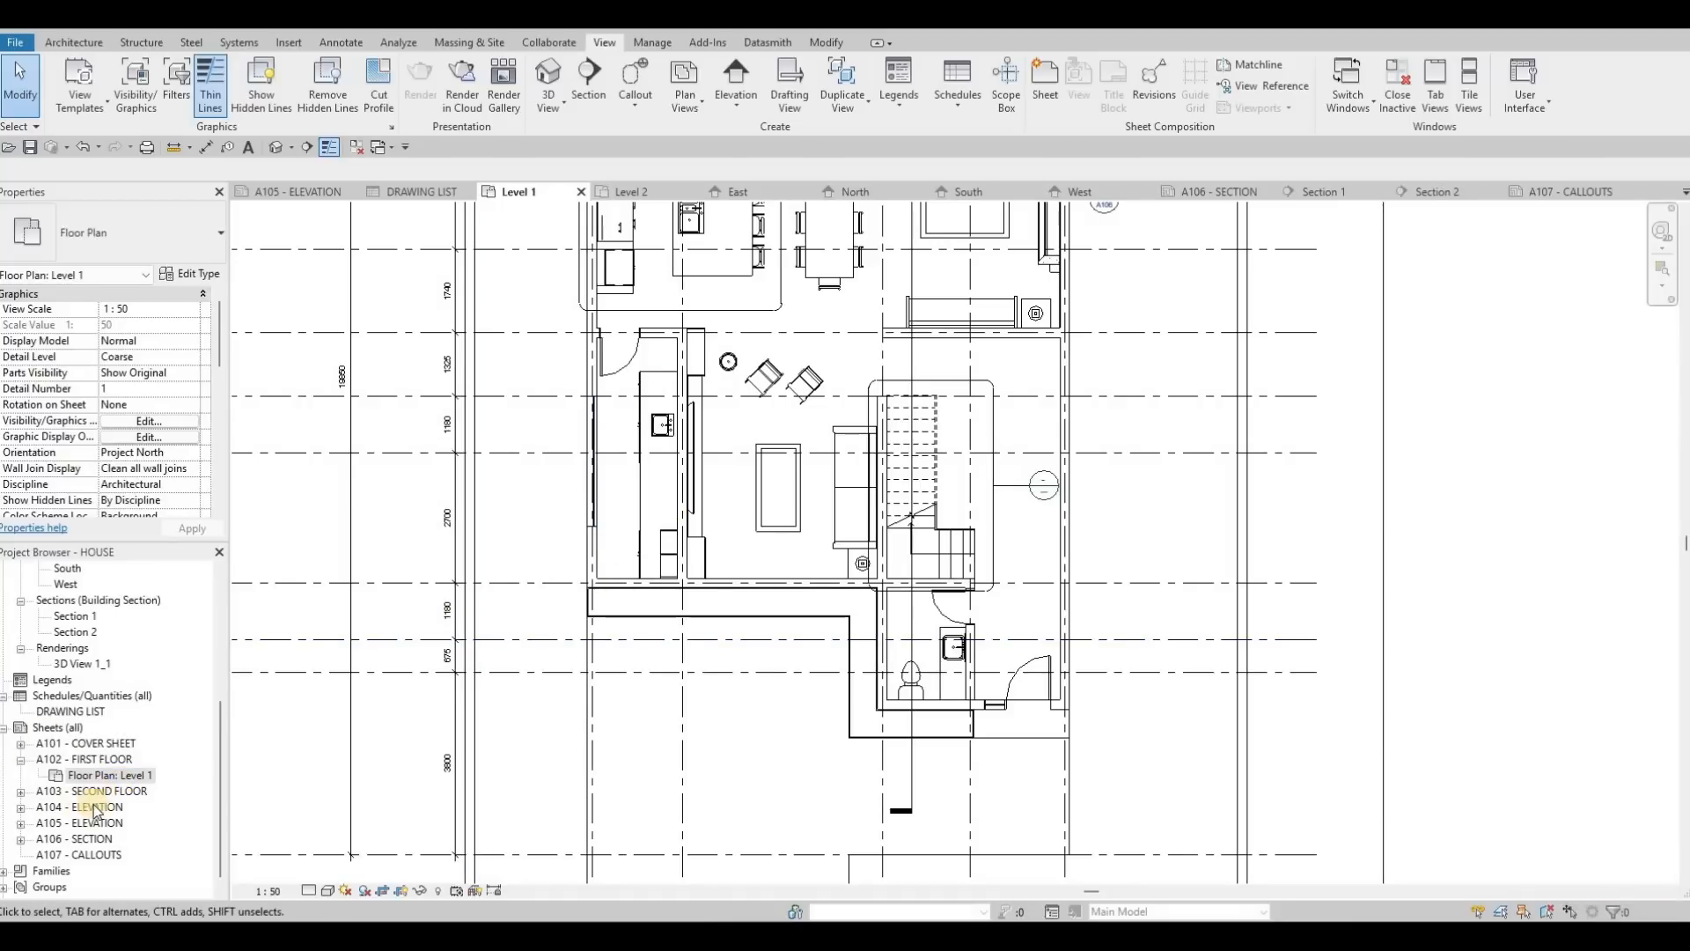
pyautogui.click(20, 791)
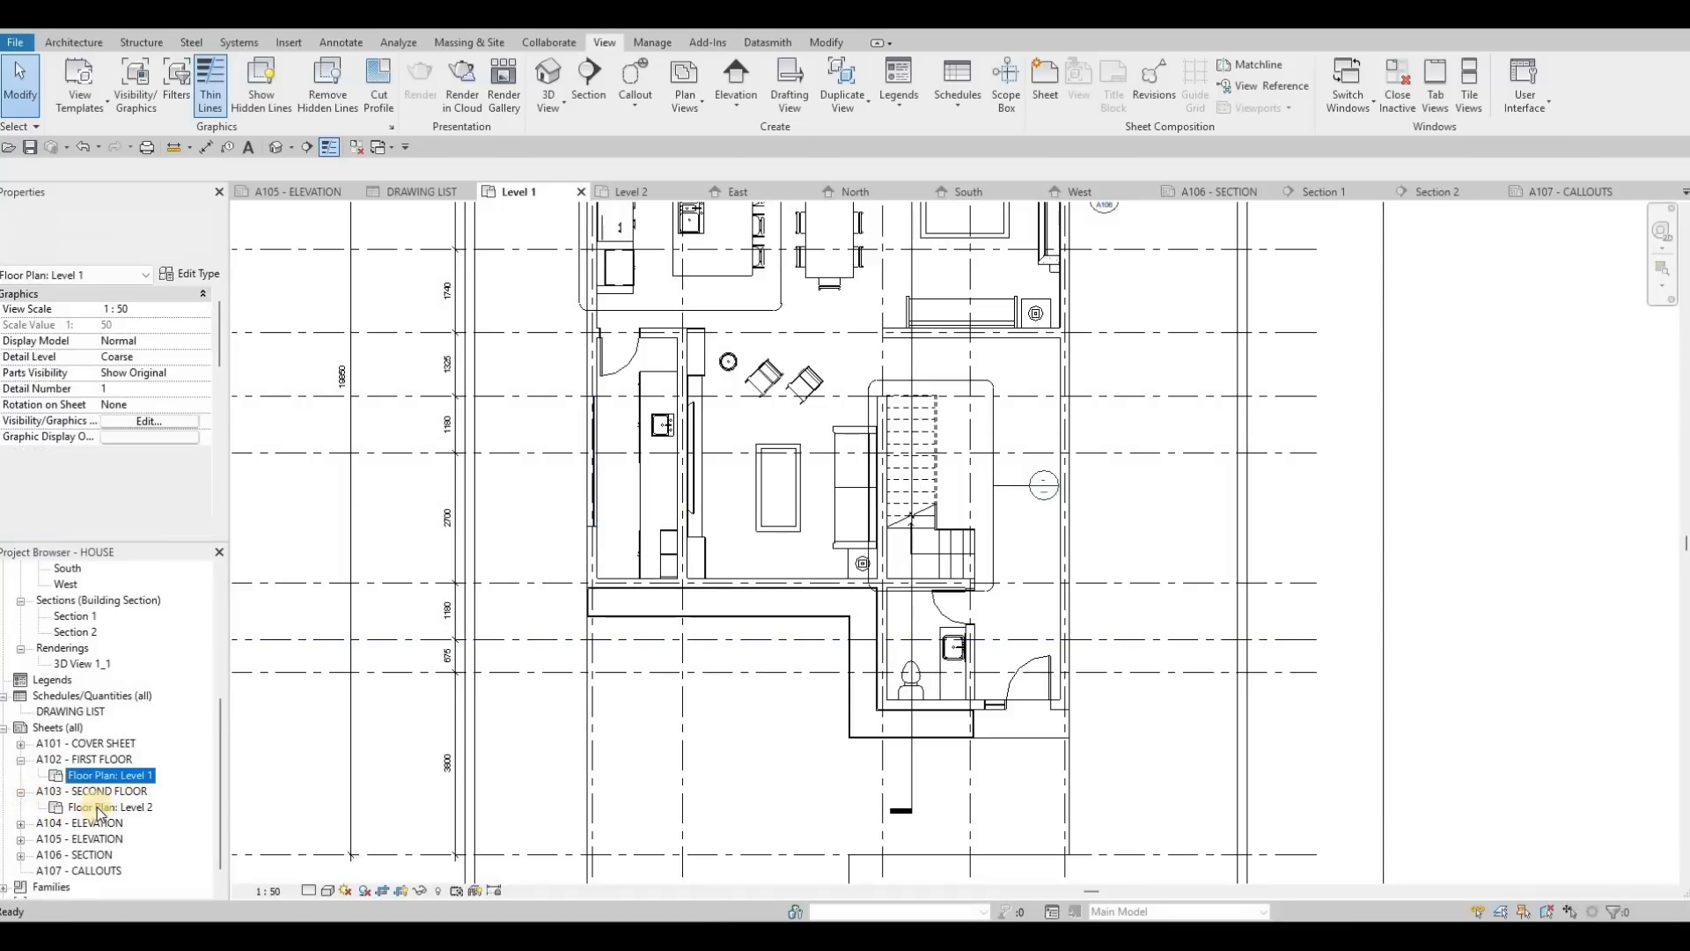
pyautogui.doubleClick(98, 807)
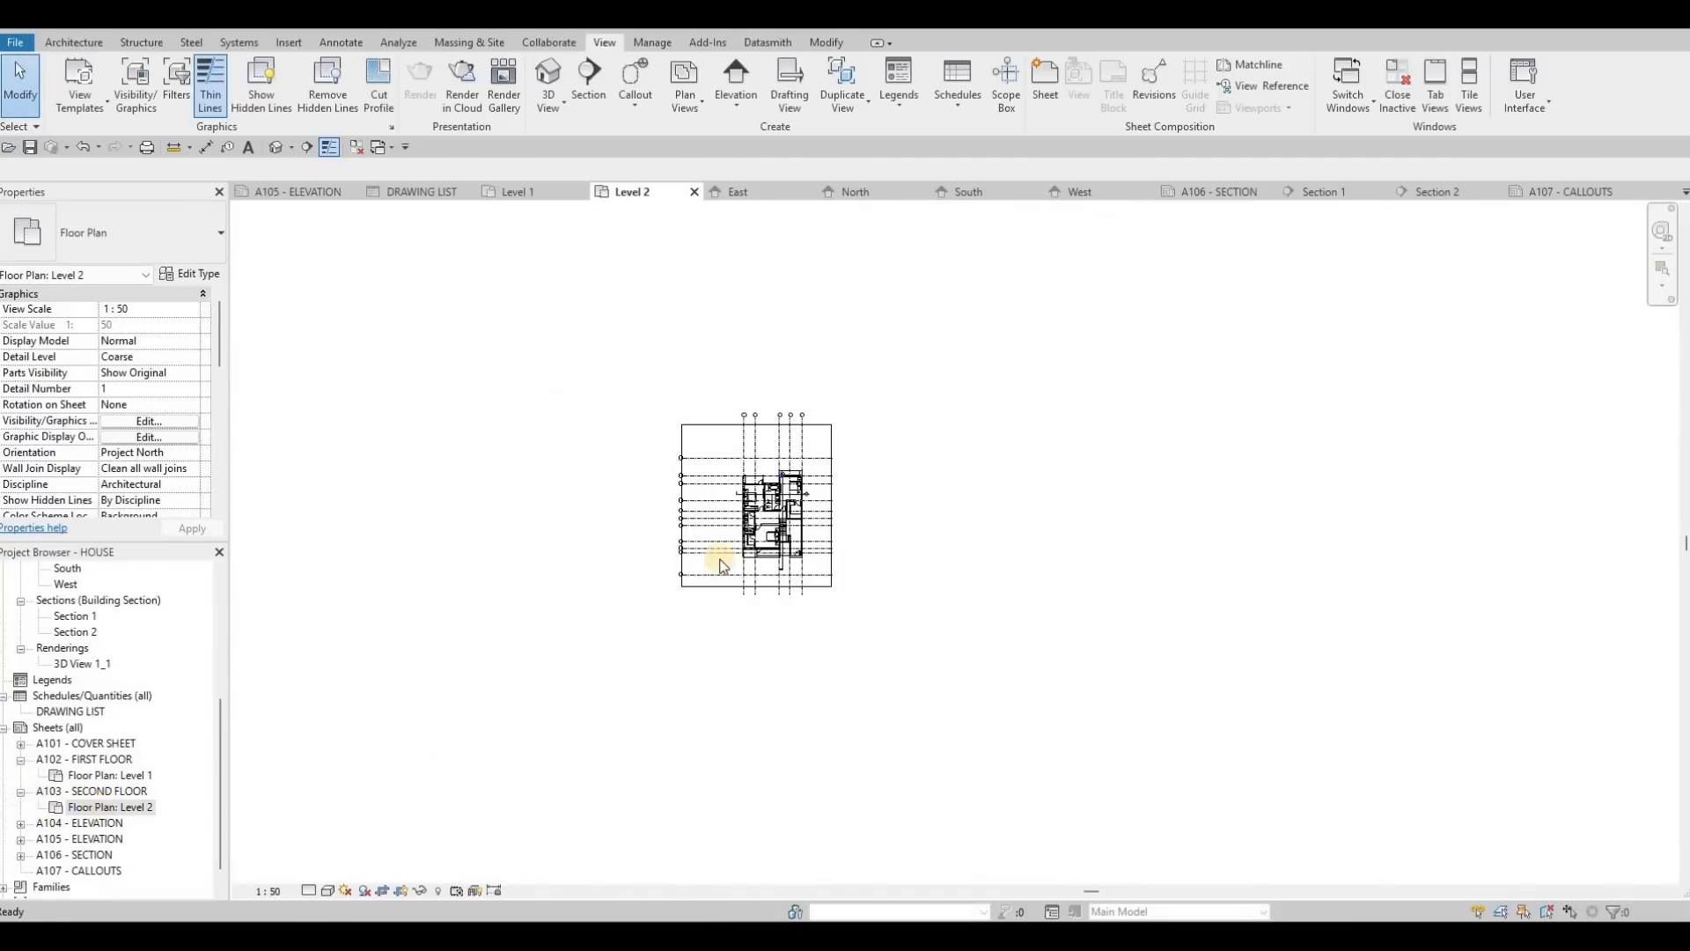
# Move the Section 1 head in the Level 2 plan off the bedroom balcony to clear space beyond the house.
pyautogui.scroll(8, 812, 493)
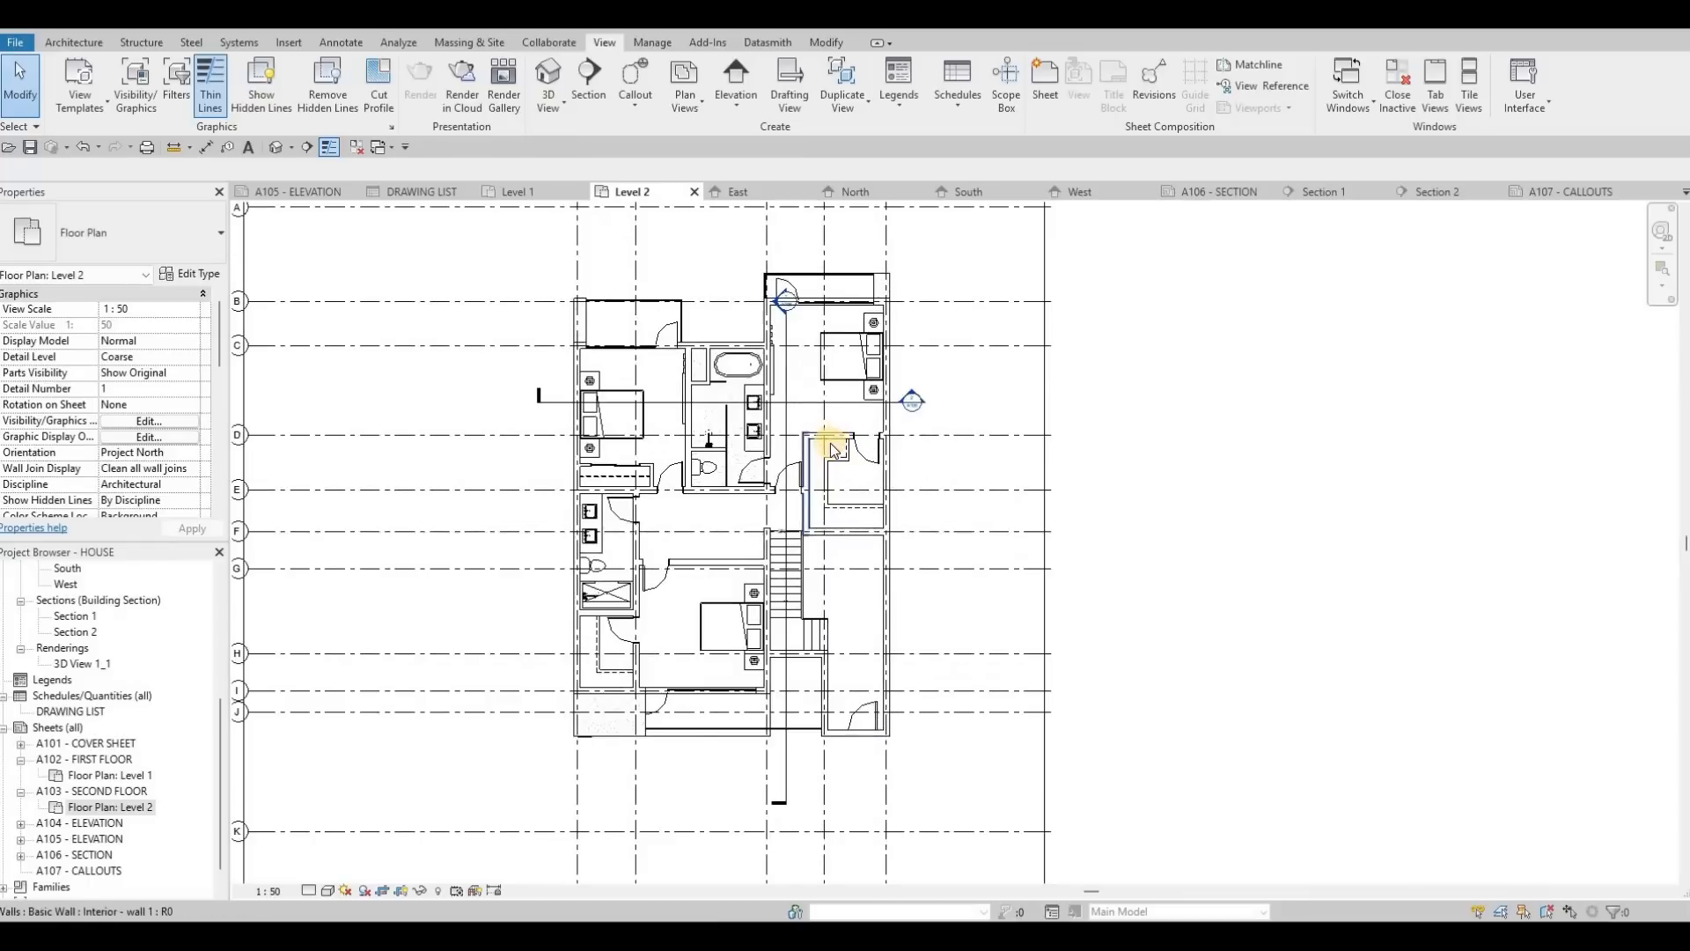
pyautogui.moveTo(760, 389); pyautogui.dragTo(756, 459, button='middle')
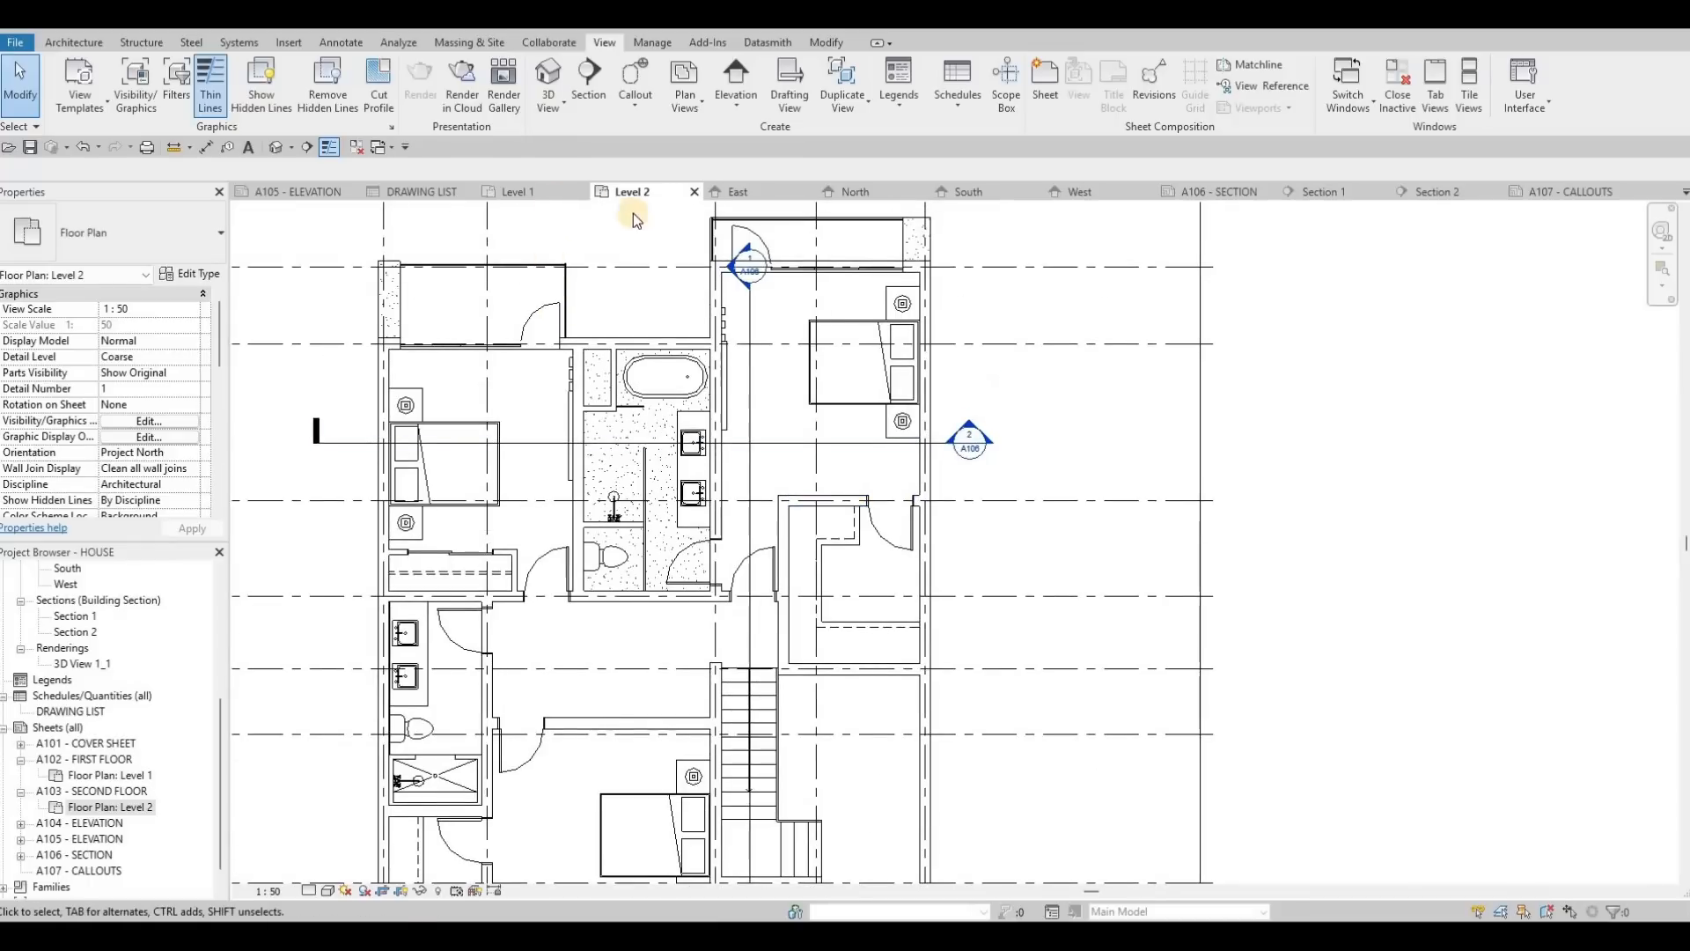
pyautogui.click(749, 282)
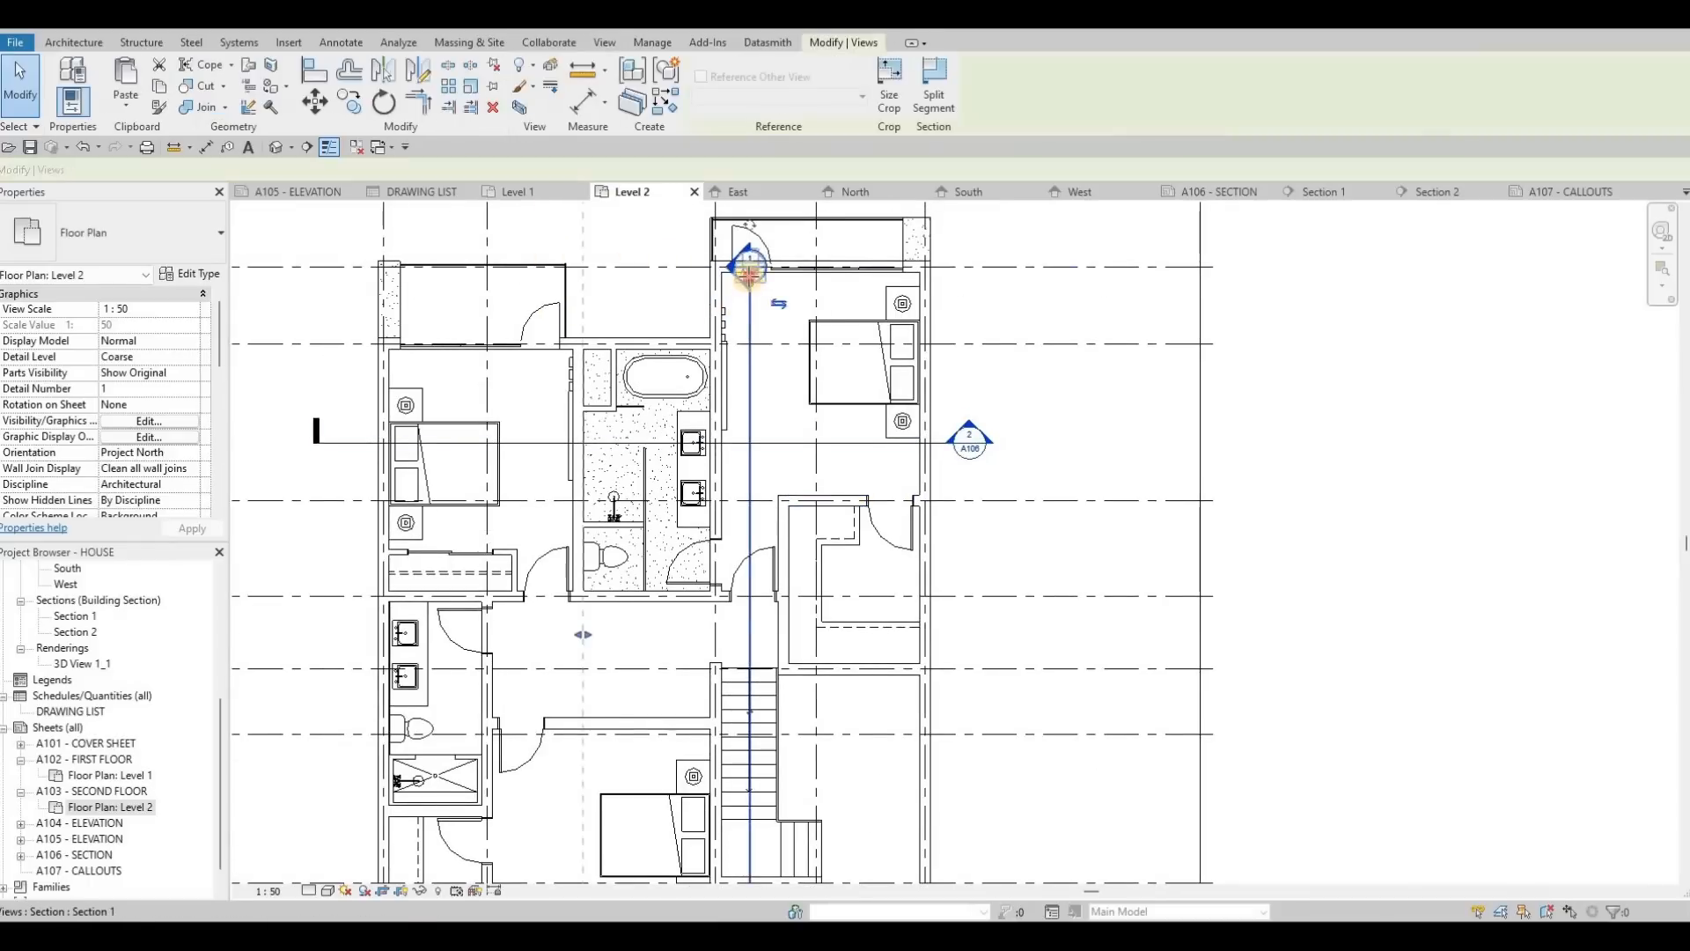
pyautogui.moveTo(749, 282); pyautogui.dragTo(738, 201)
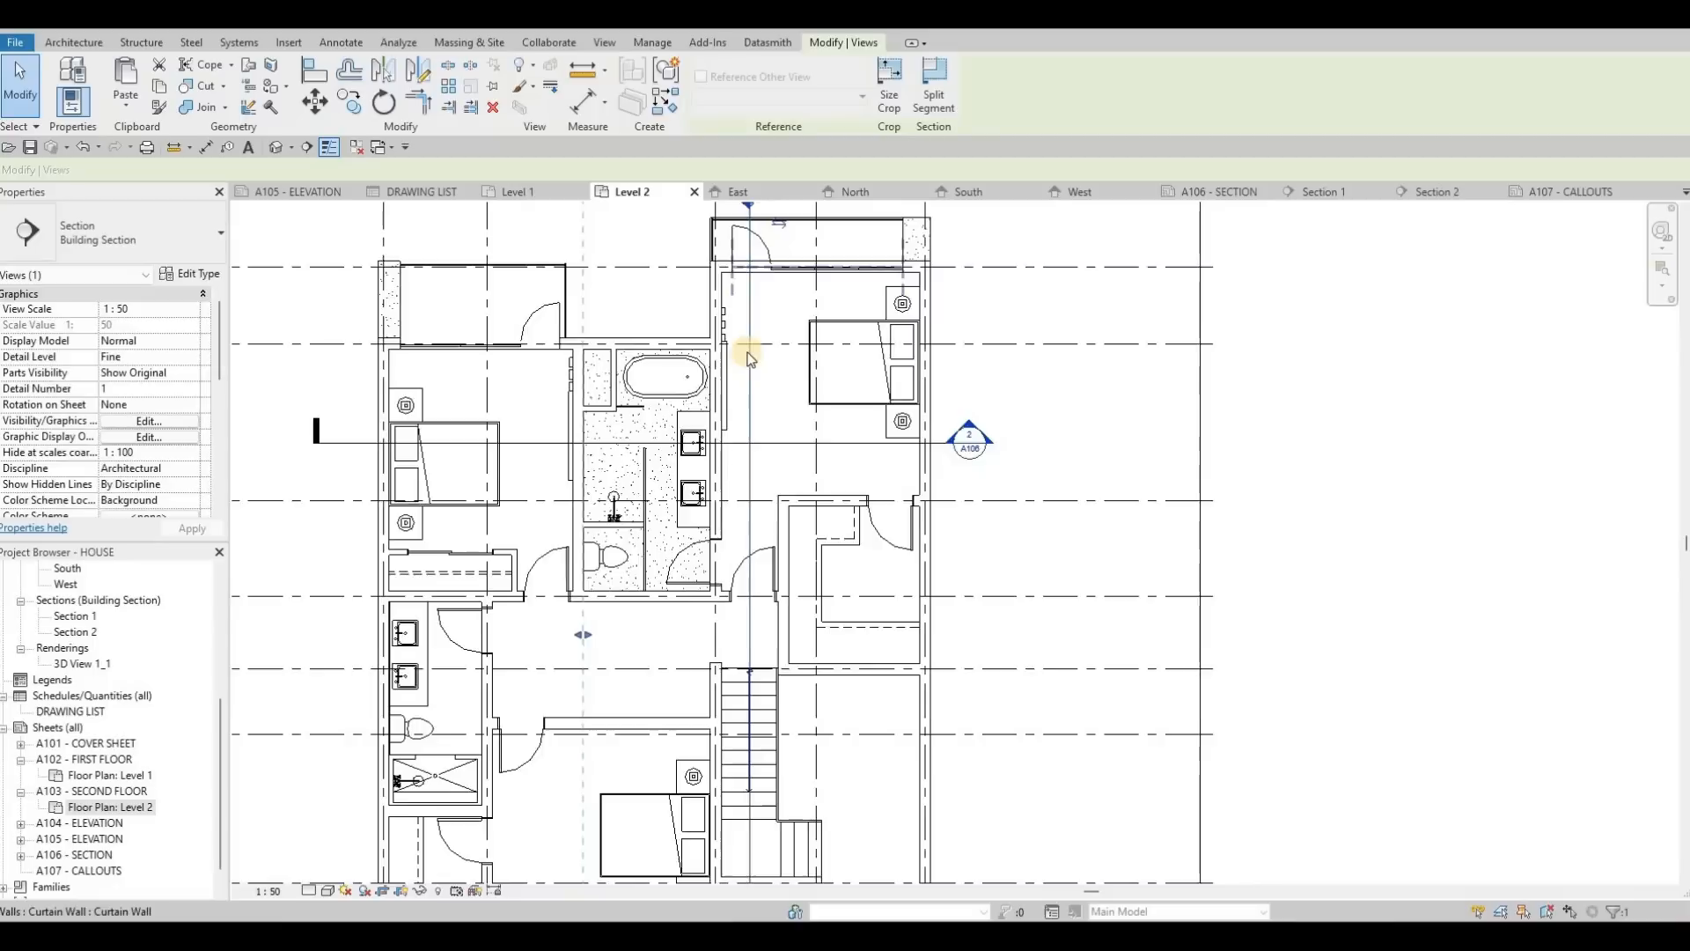
pyautogui.moveTo(747, 356); pyautogui.dragTo(745, 496, button='middle')
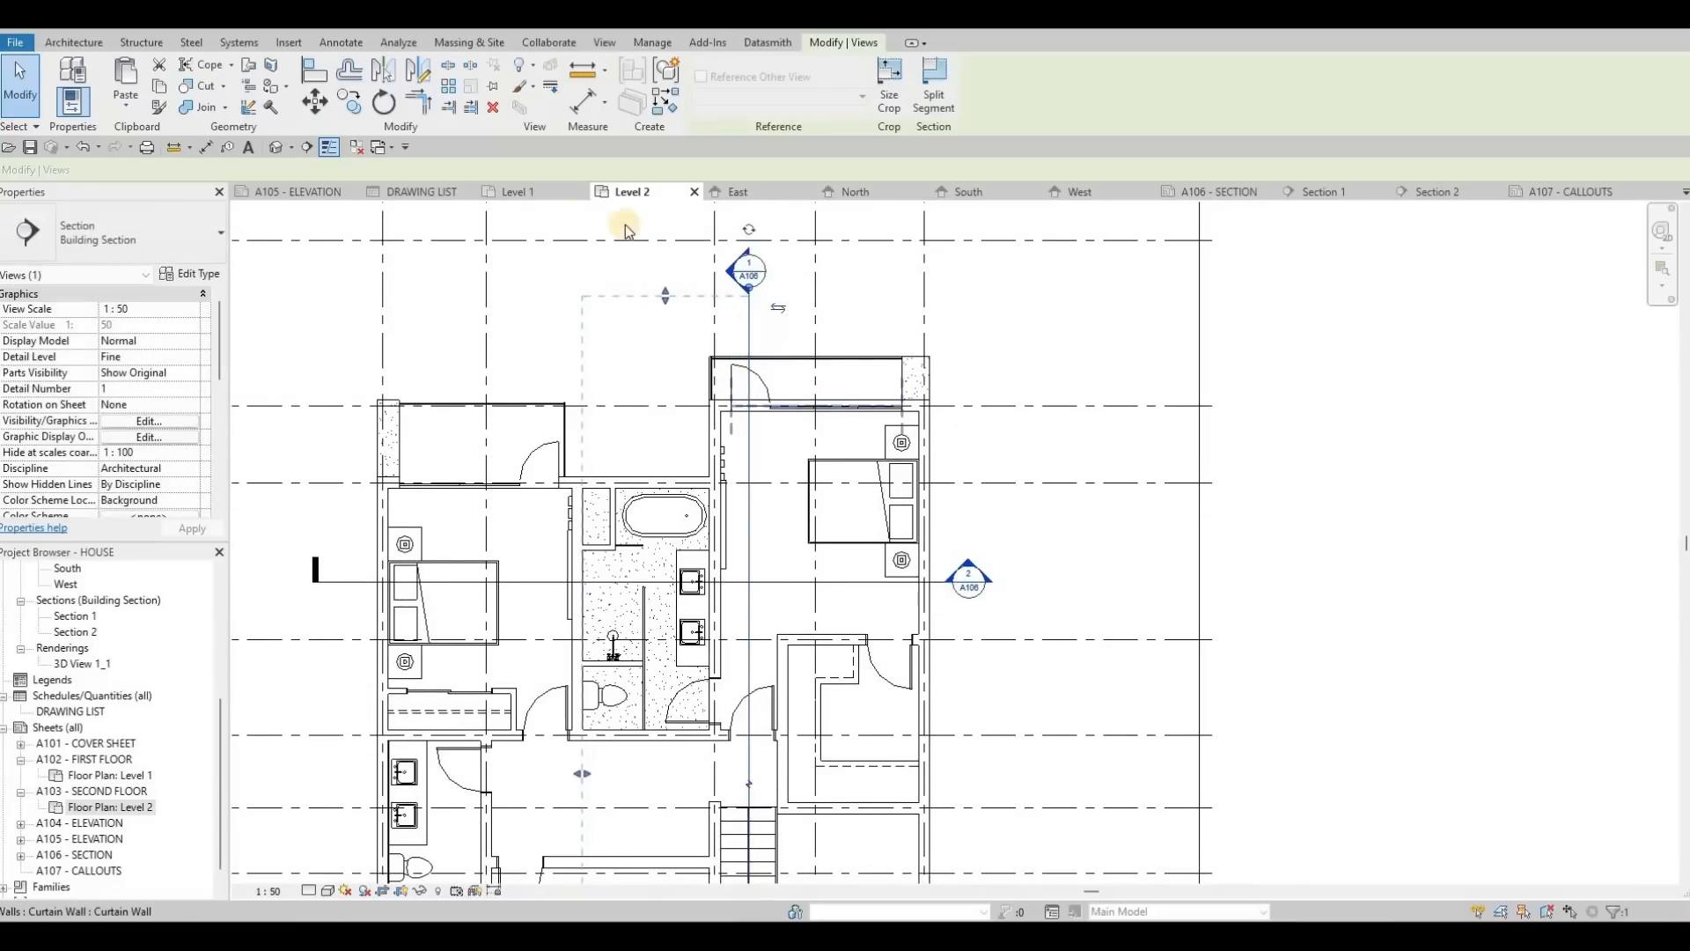
pyautogui.scroll(-3, 752, 317)
pyautogui.press('Escape')
# Draw a rectangular callout around the bathroom with the bathtub in the Level 2 plan and move its head above the room.
pyautogui.click(632, 104)
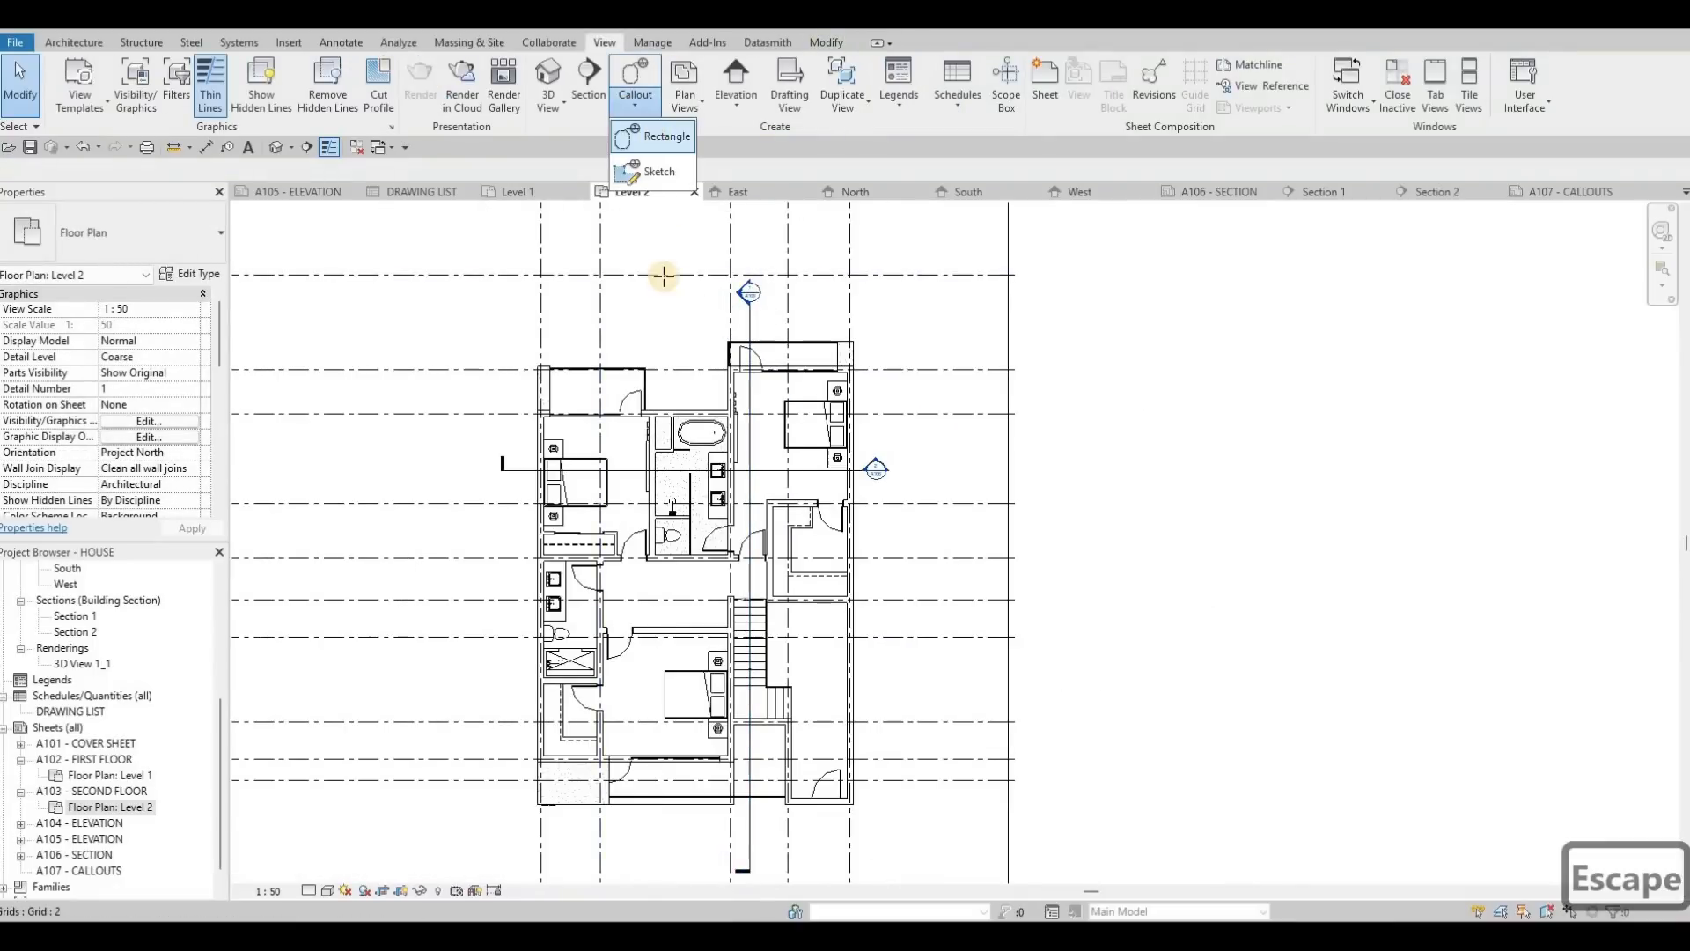
pyautogui.scroll(2, 697, 328)
pyautogui.scroll(2, 631, 379)
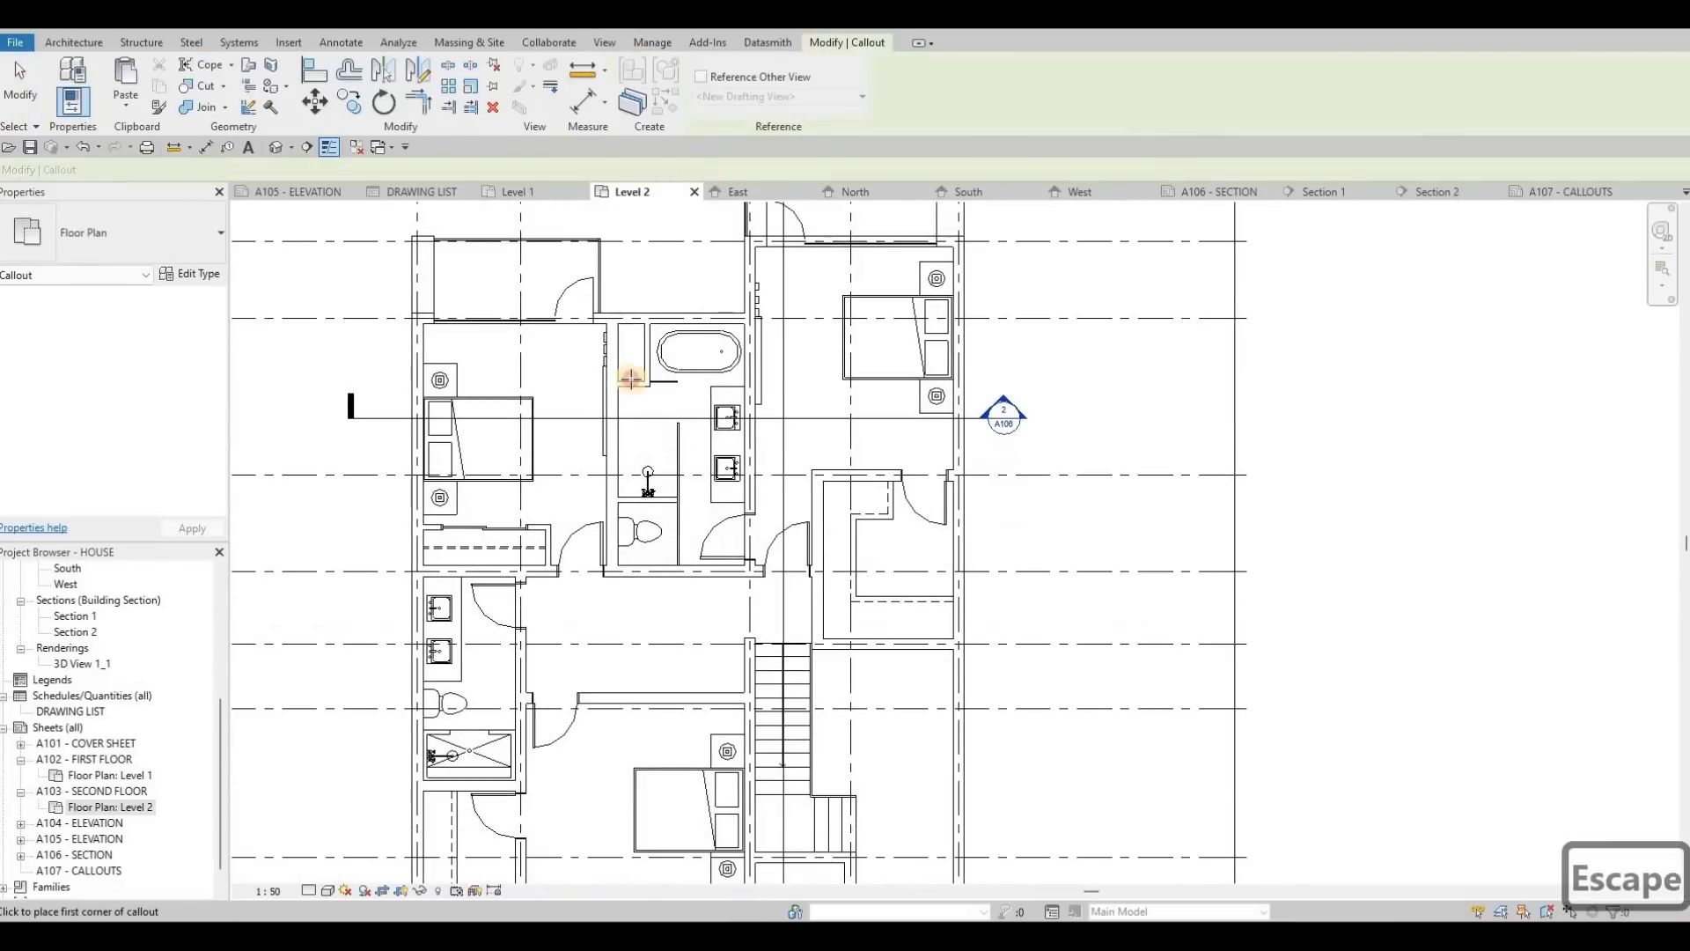
pyautogui.click(596, 308)
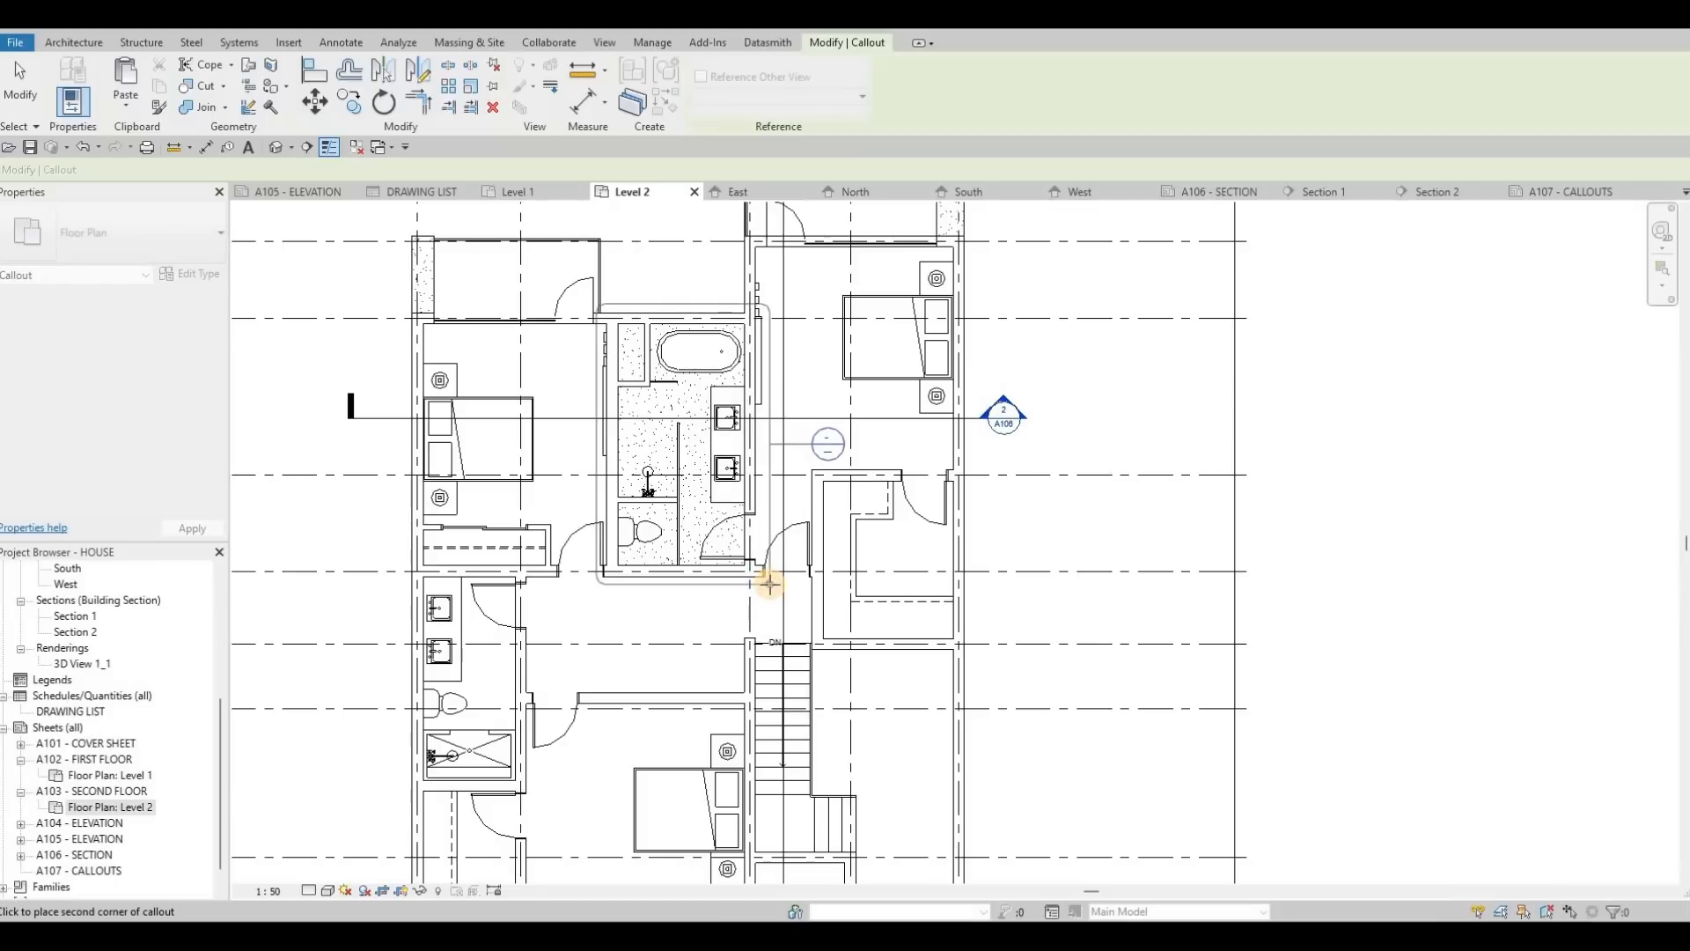
pyautogui.click(765, 515)
pyautogui.press('Escape')
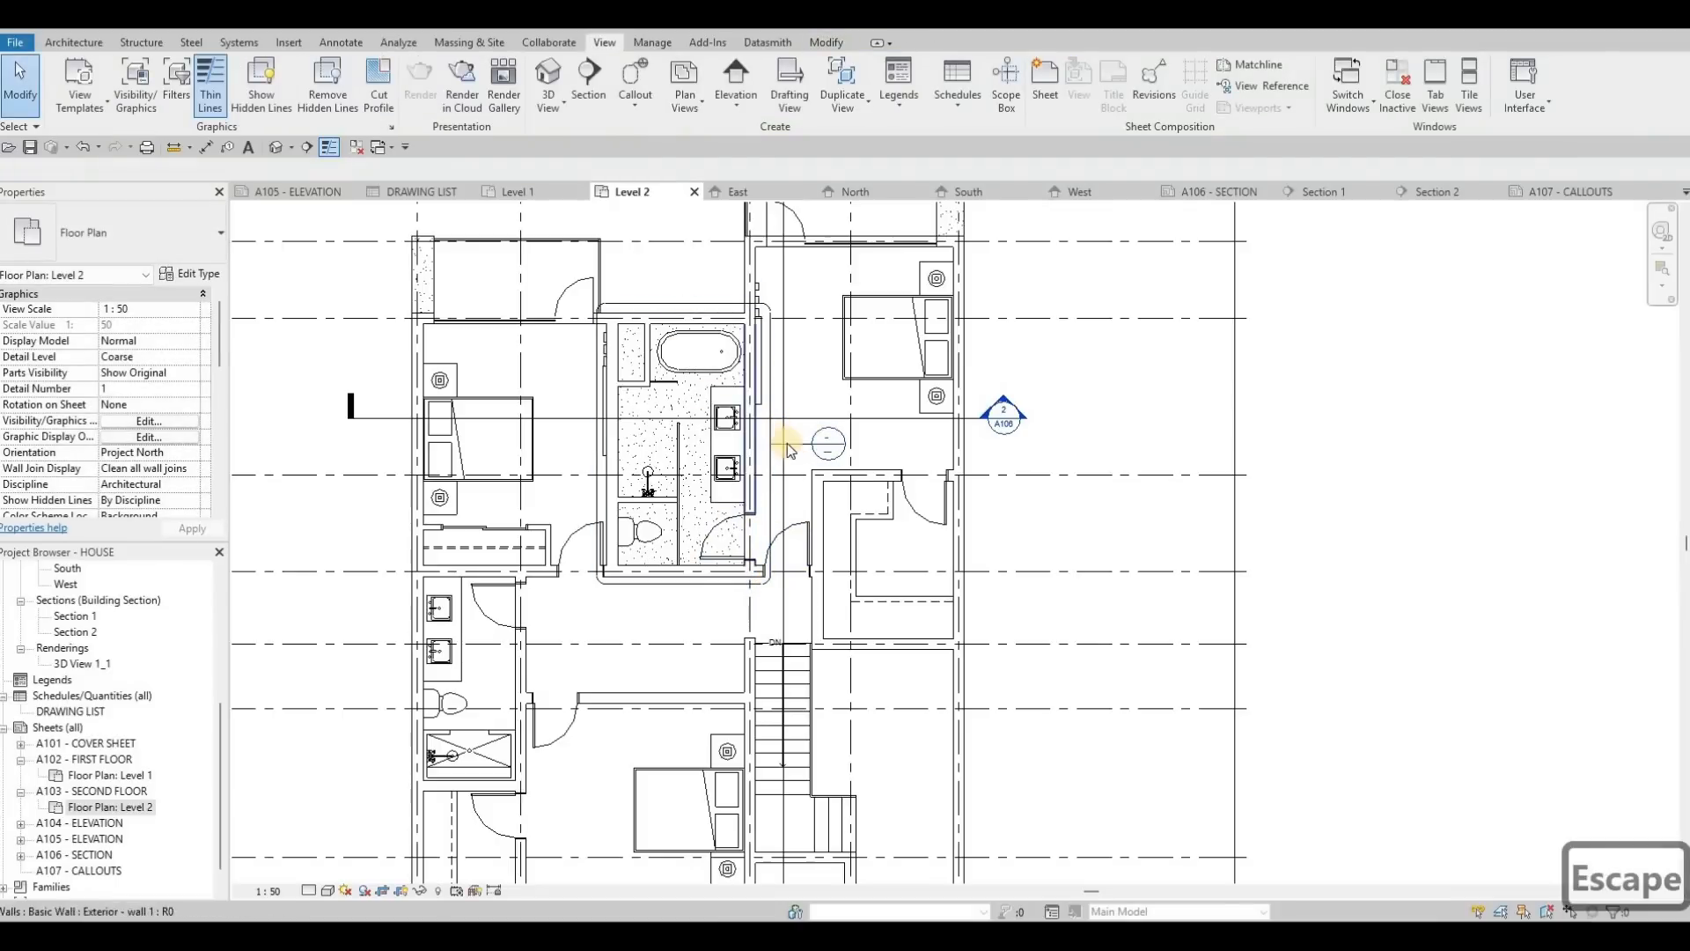
pyautogui.click(683, 306)
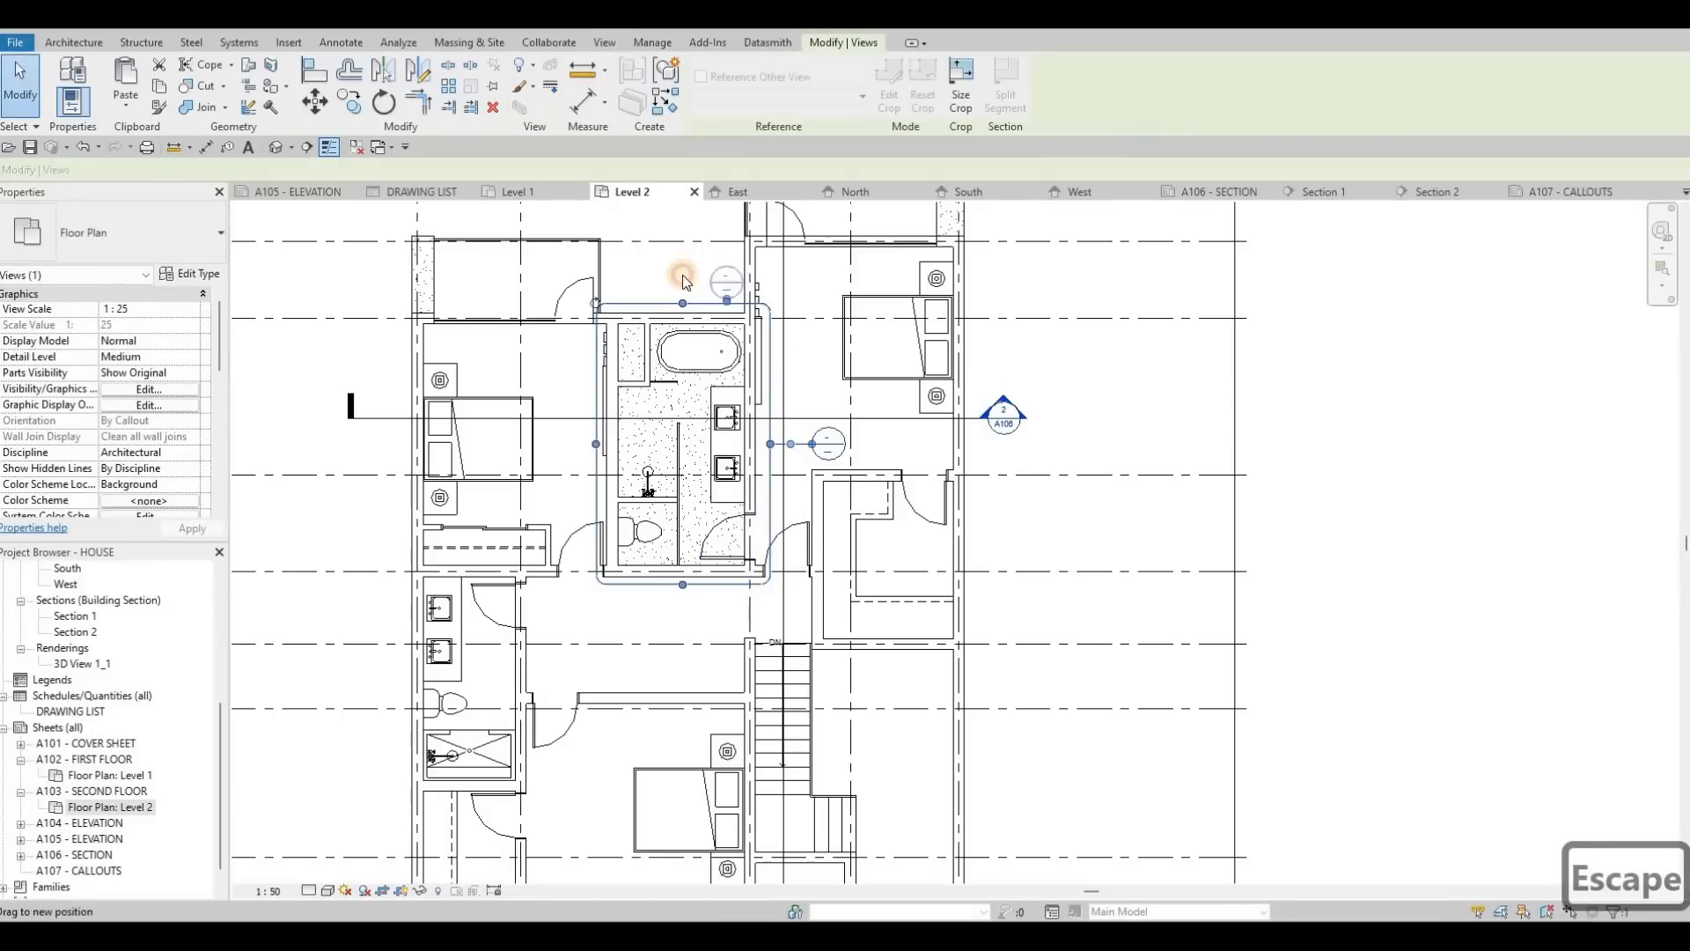
pyautogui.press('Escape')
# Draw a rectangular callout around the bedroom beside the staircase in the Level 2 plan and move its head off the stairs to below the room.
pyautogui.scroll(-2, 677, 328)
pyautogui.click(630, 79)
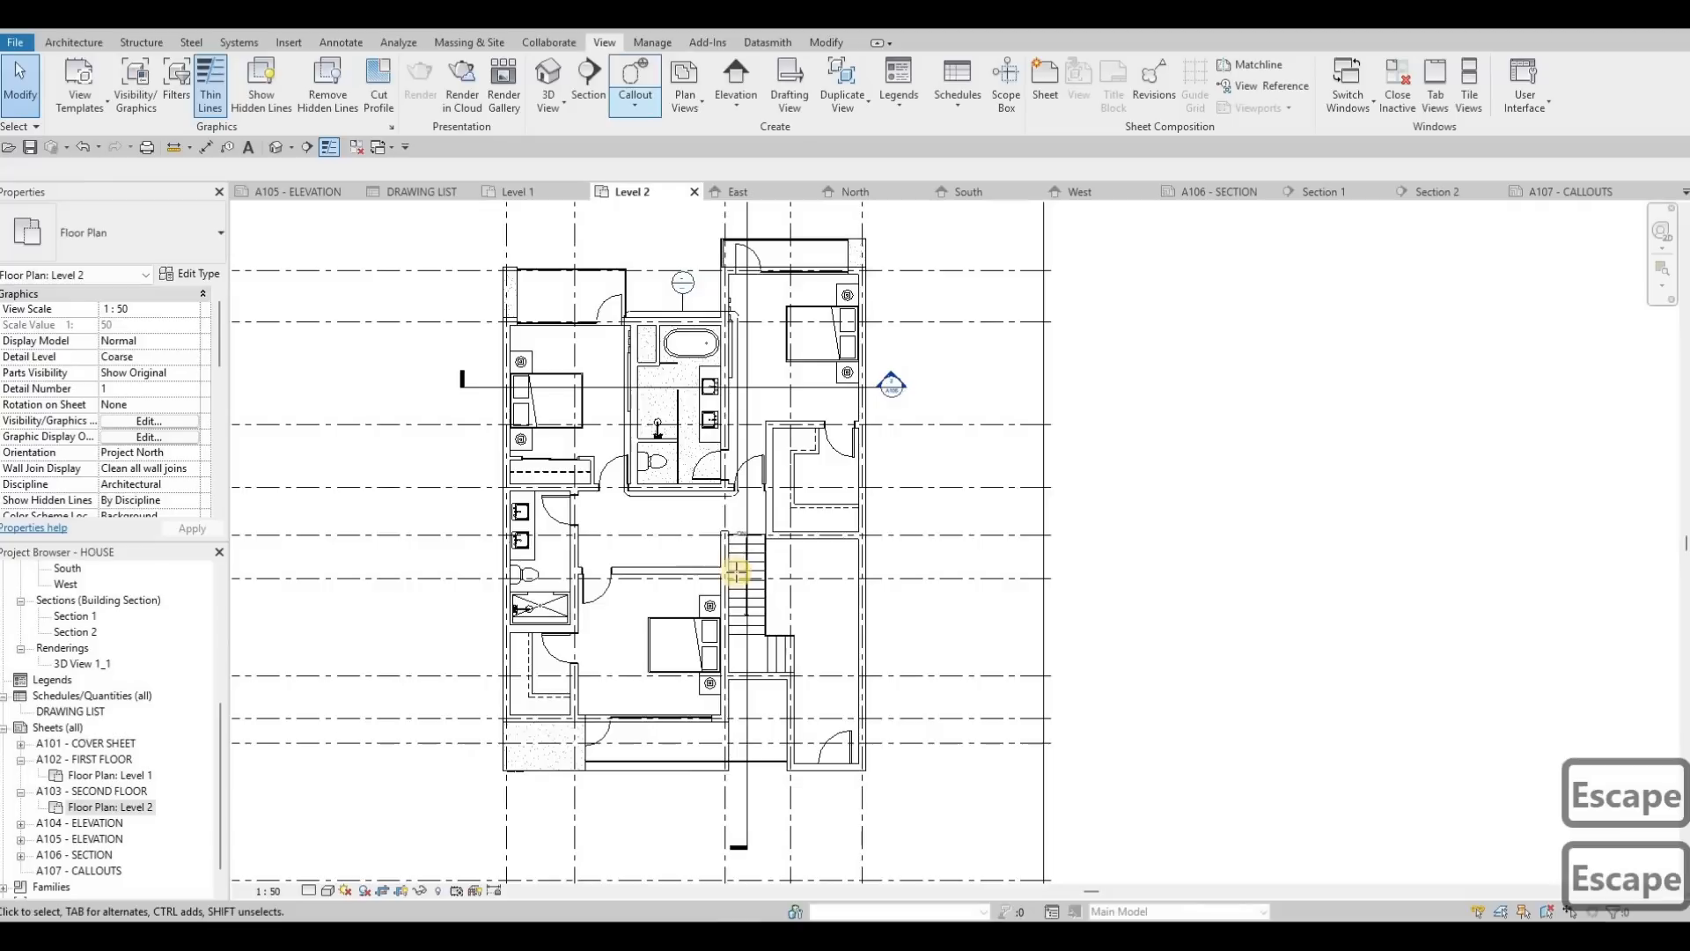
pyautogui.moveTo(567, 566); pyautogui.dragTo(562, 444, button='middle')
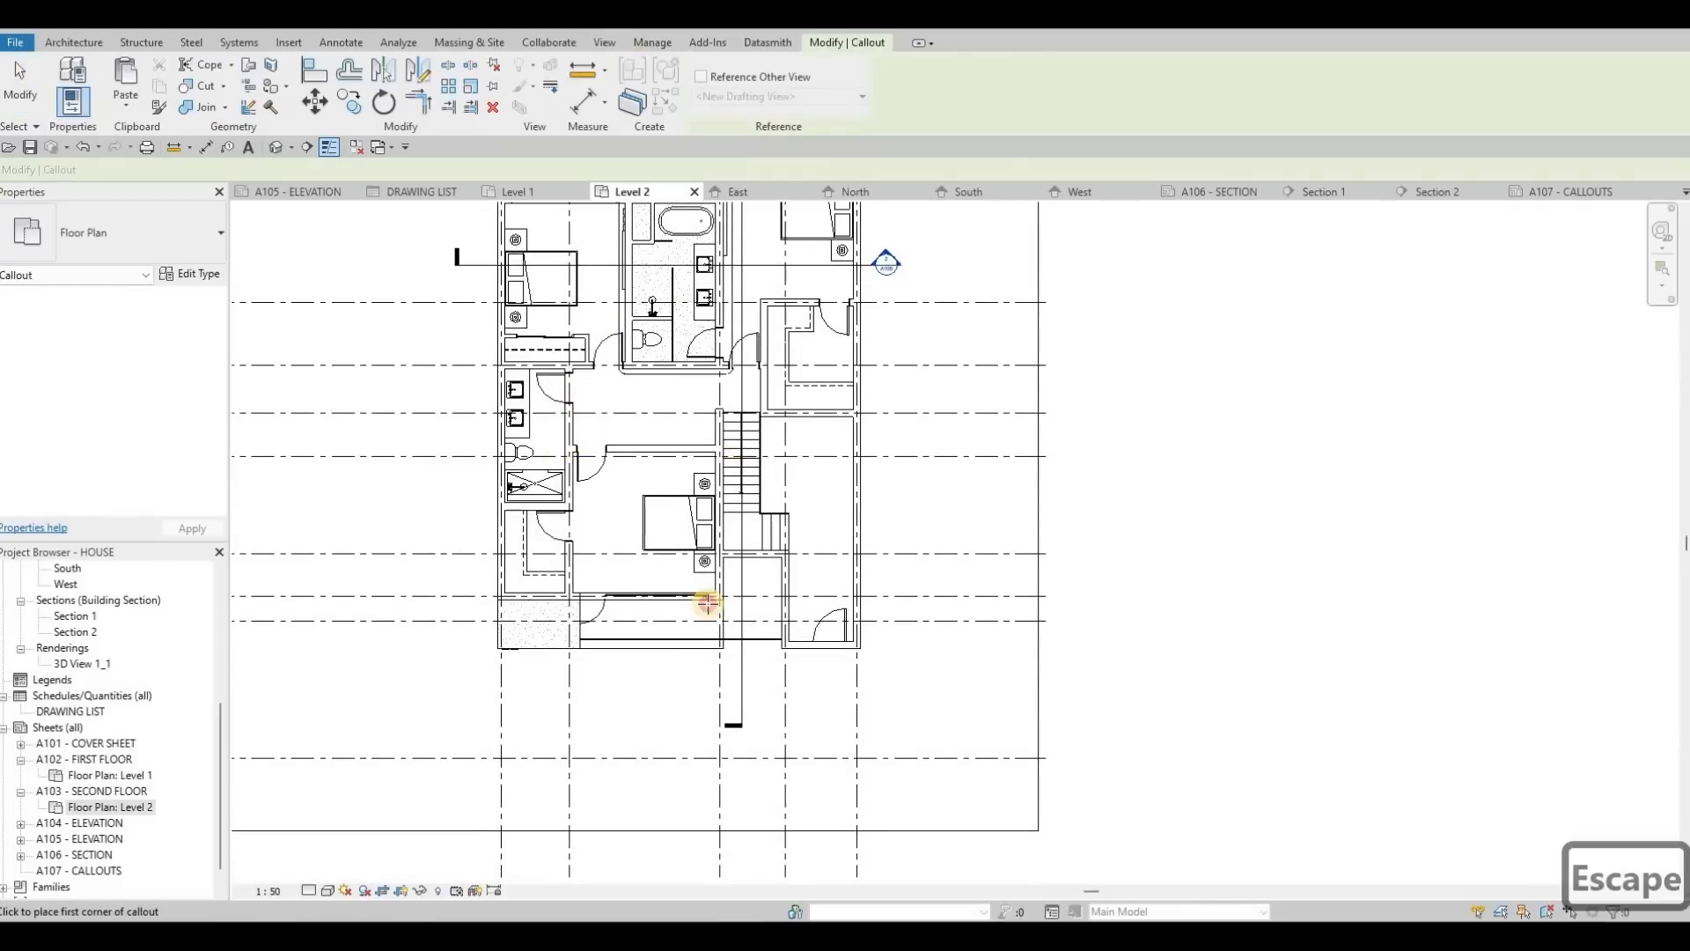
pyautogui.moveTo(707, 603); pyautogui.dragTo(729, 609)
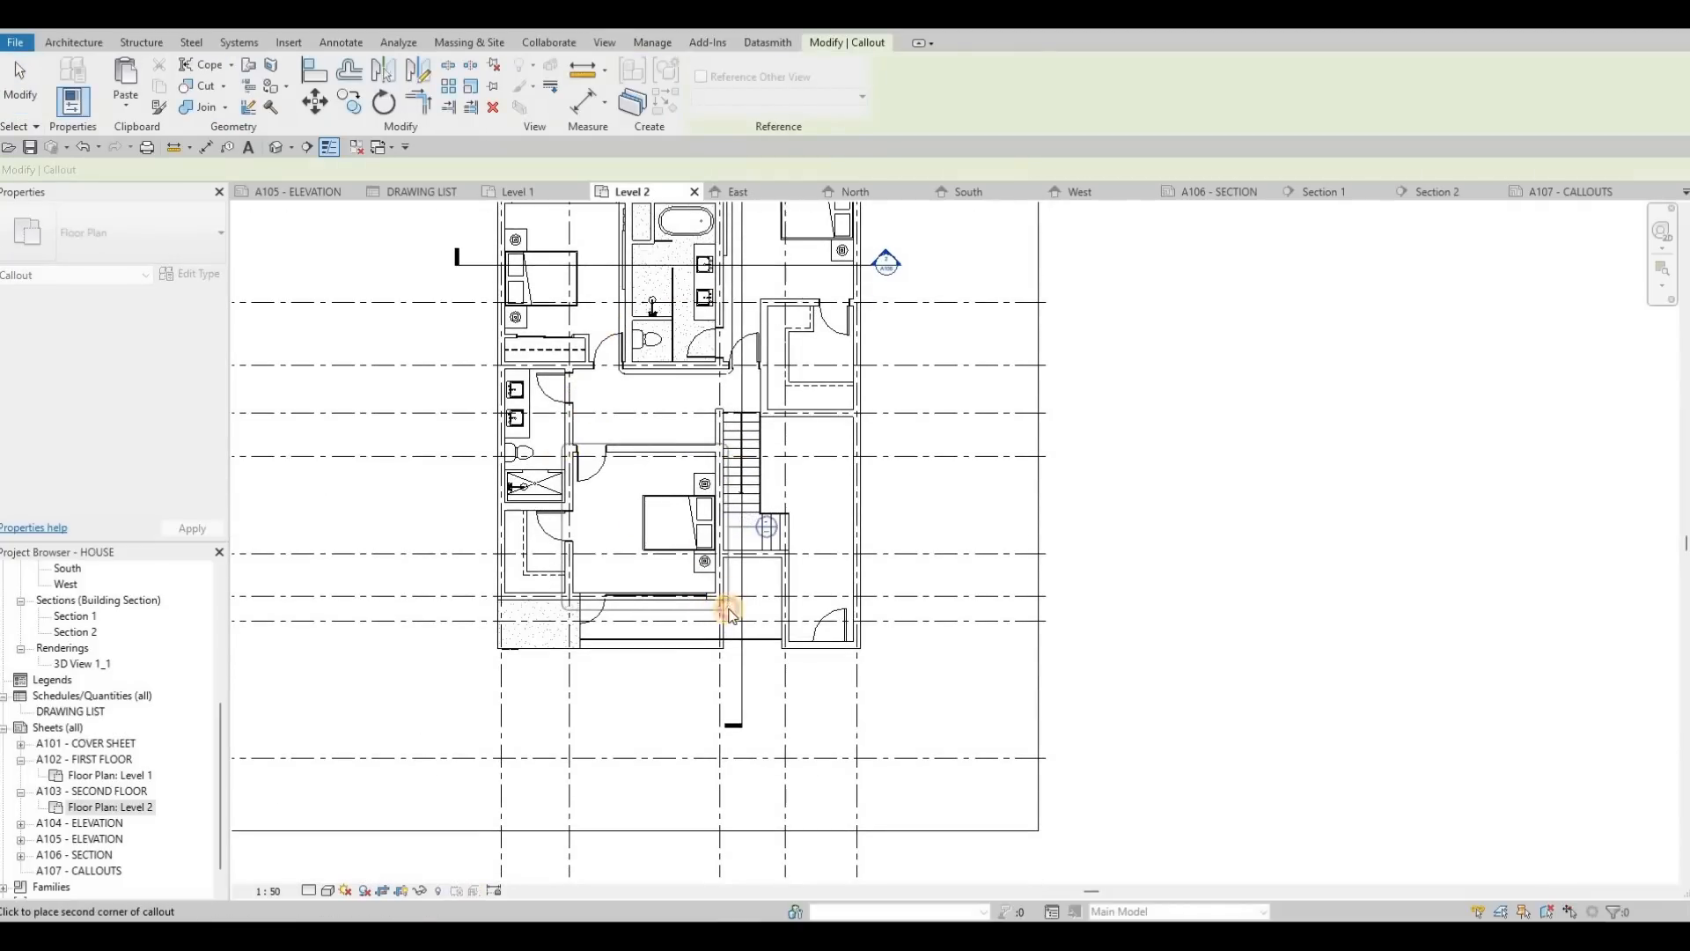
pyautogui.click(728, 609)
pyautogui.press('Escape')
pyautogui.press('Escape')
pyautogui.scroll(2, 757, 523)
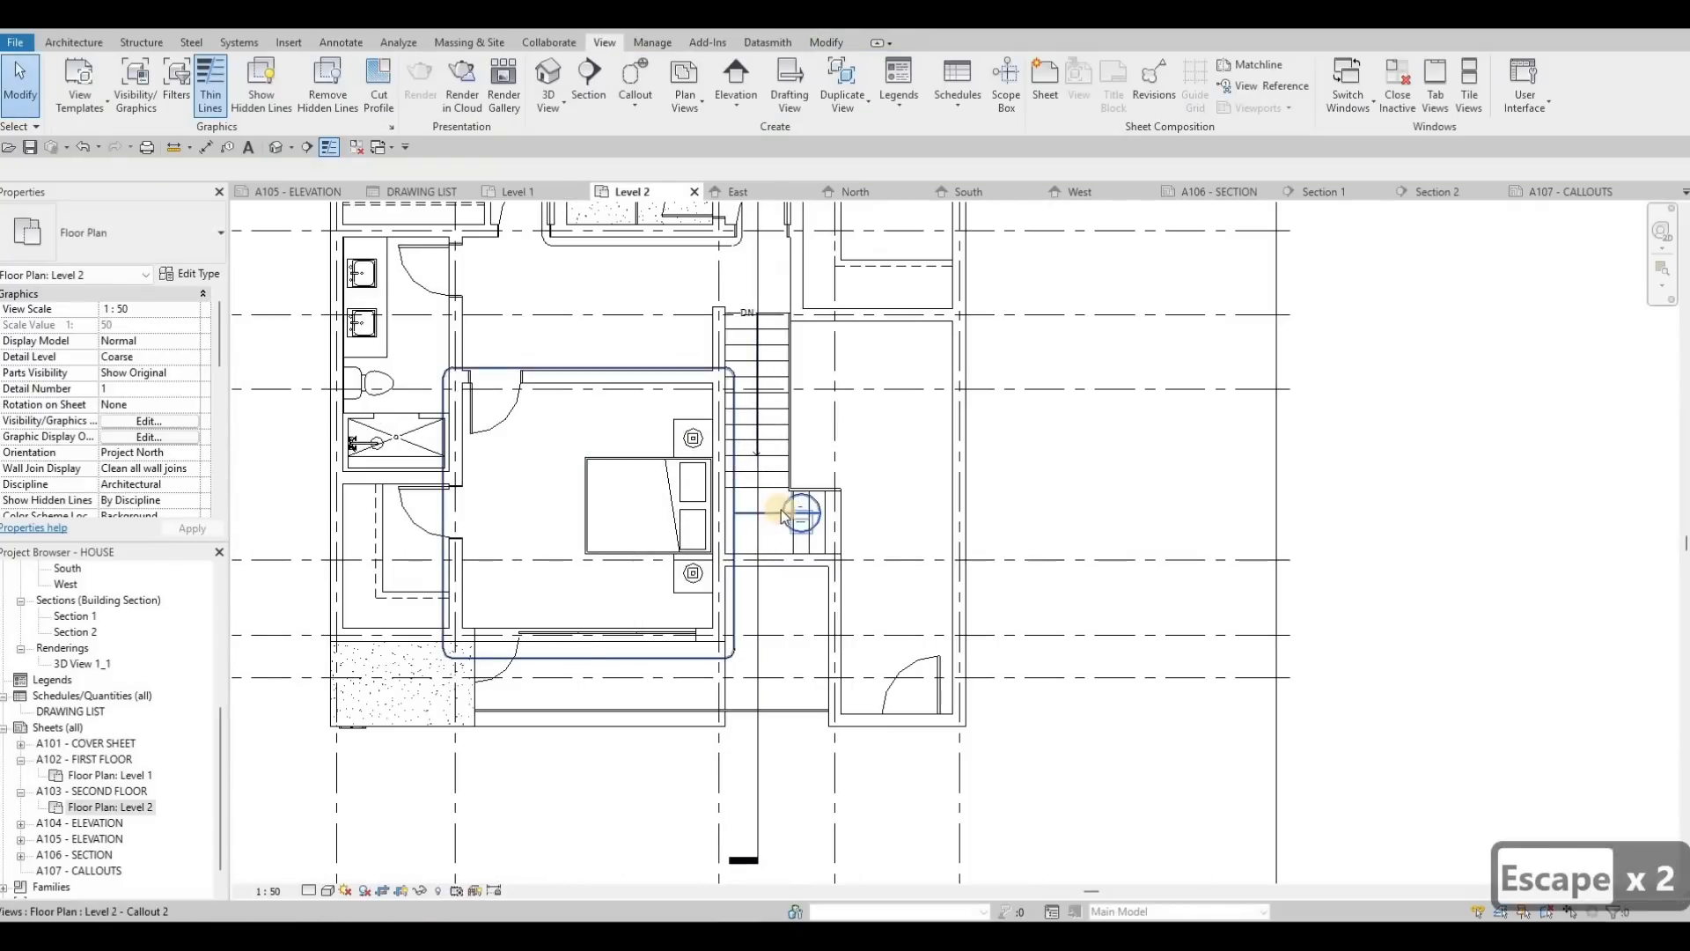
pyautogui.click(786, 515)
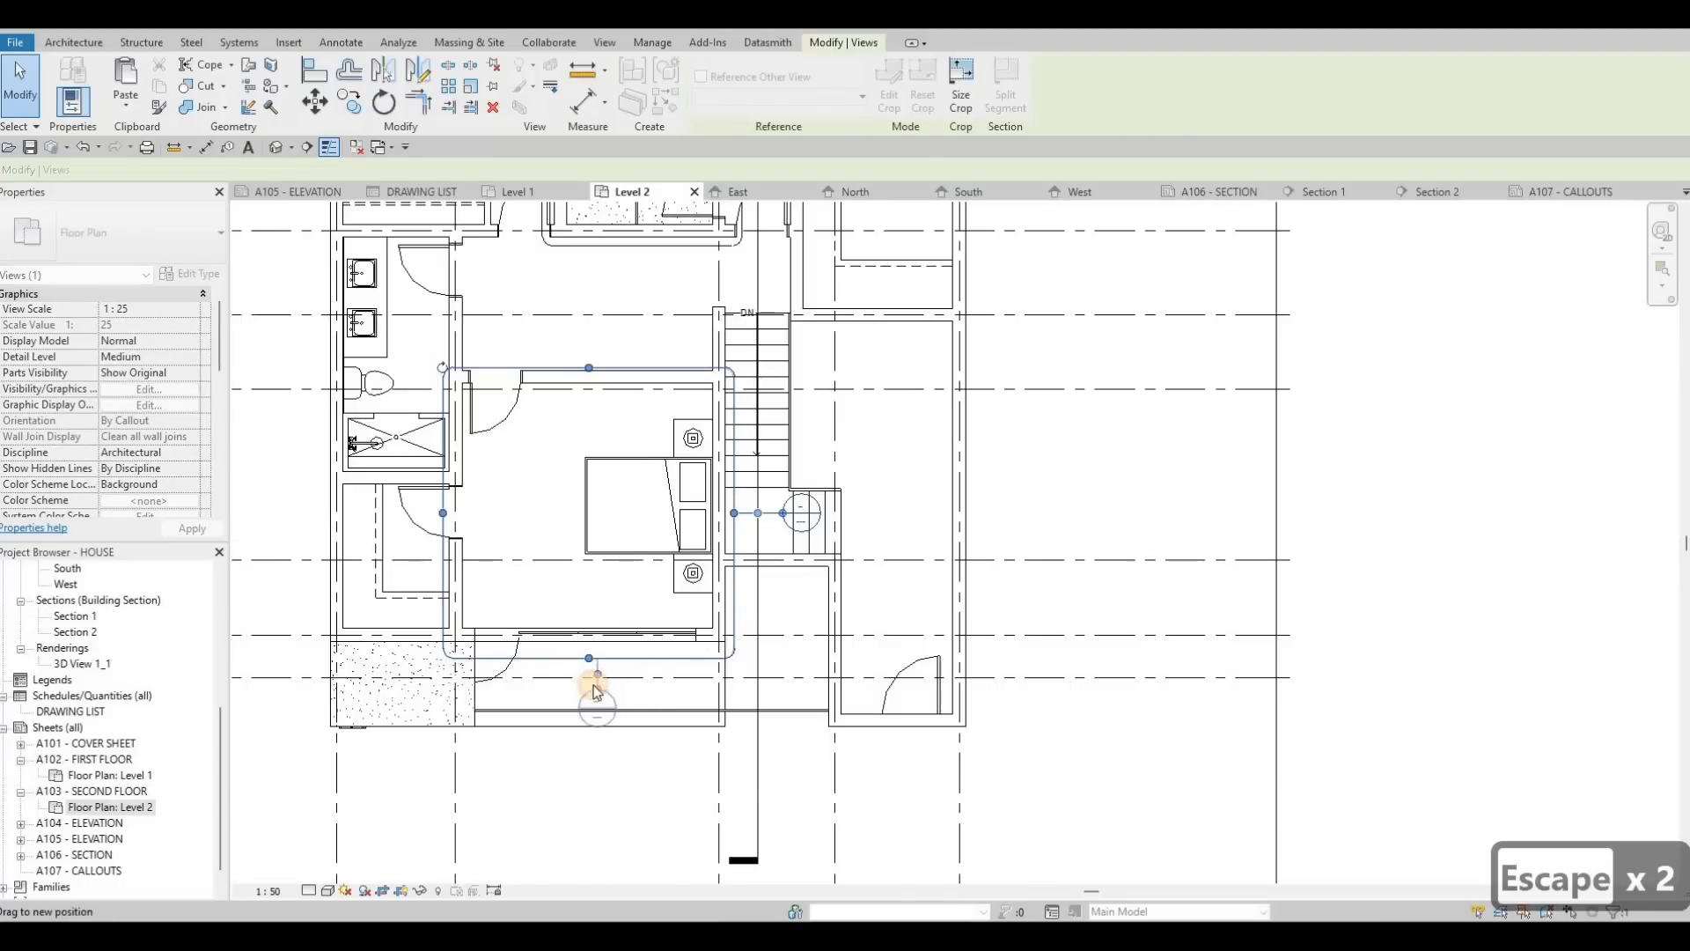
pyautogui.press('Escape')
# Examine the detail and sheet references in the two section heads and in the bathroom callout's head.
pyautogui.scroll(-3, 872, 413)
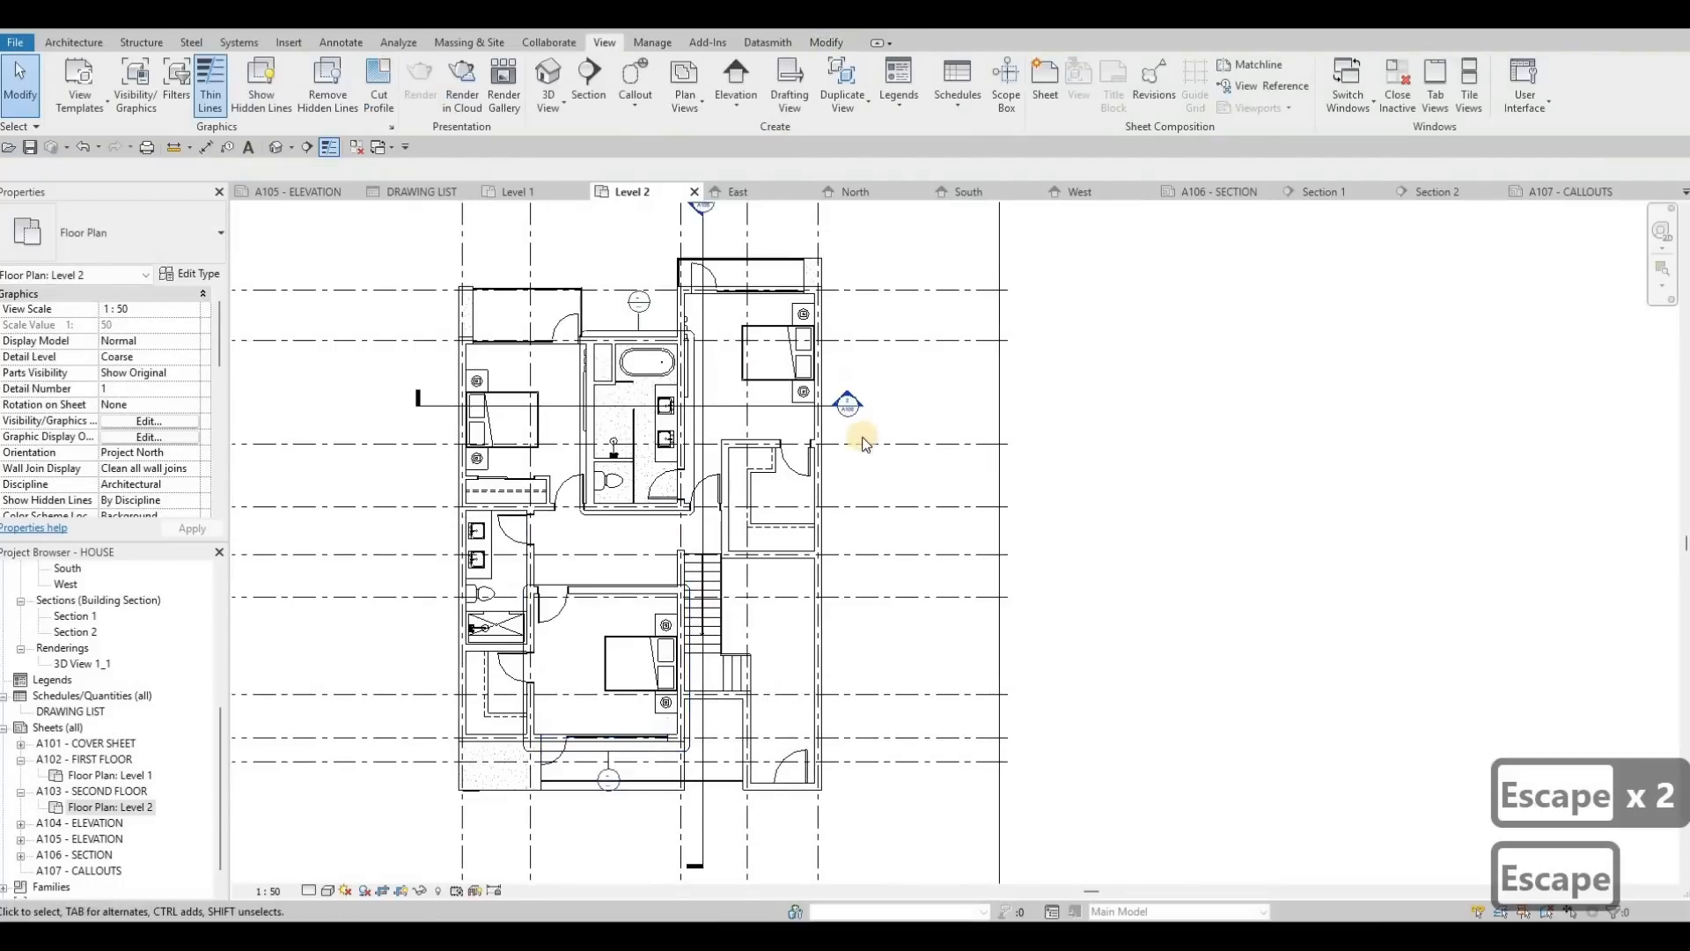
pyautogui.scroll(5, 833, 426)
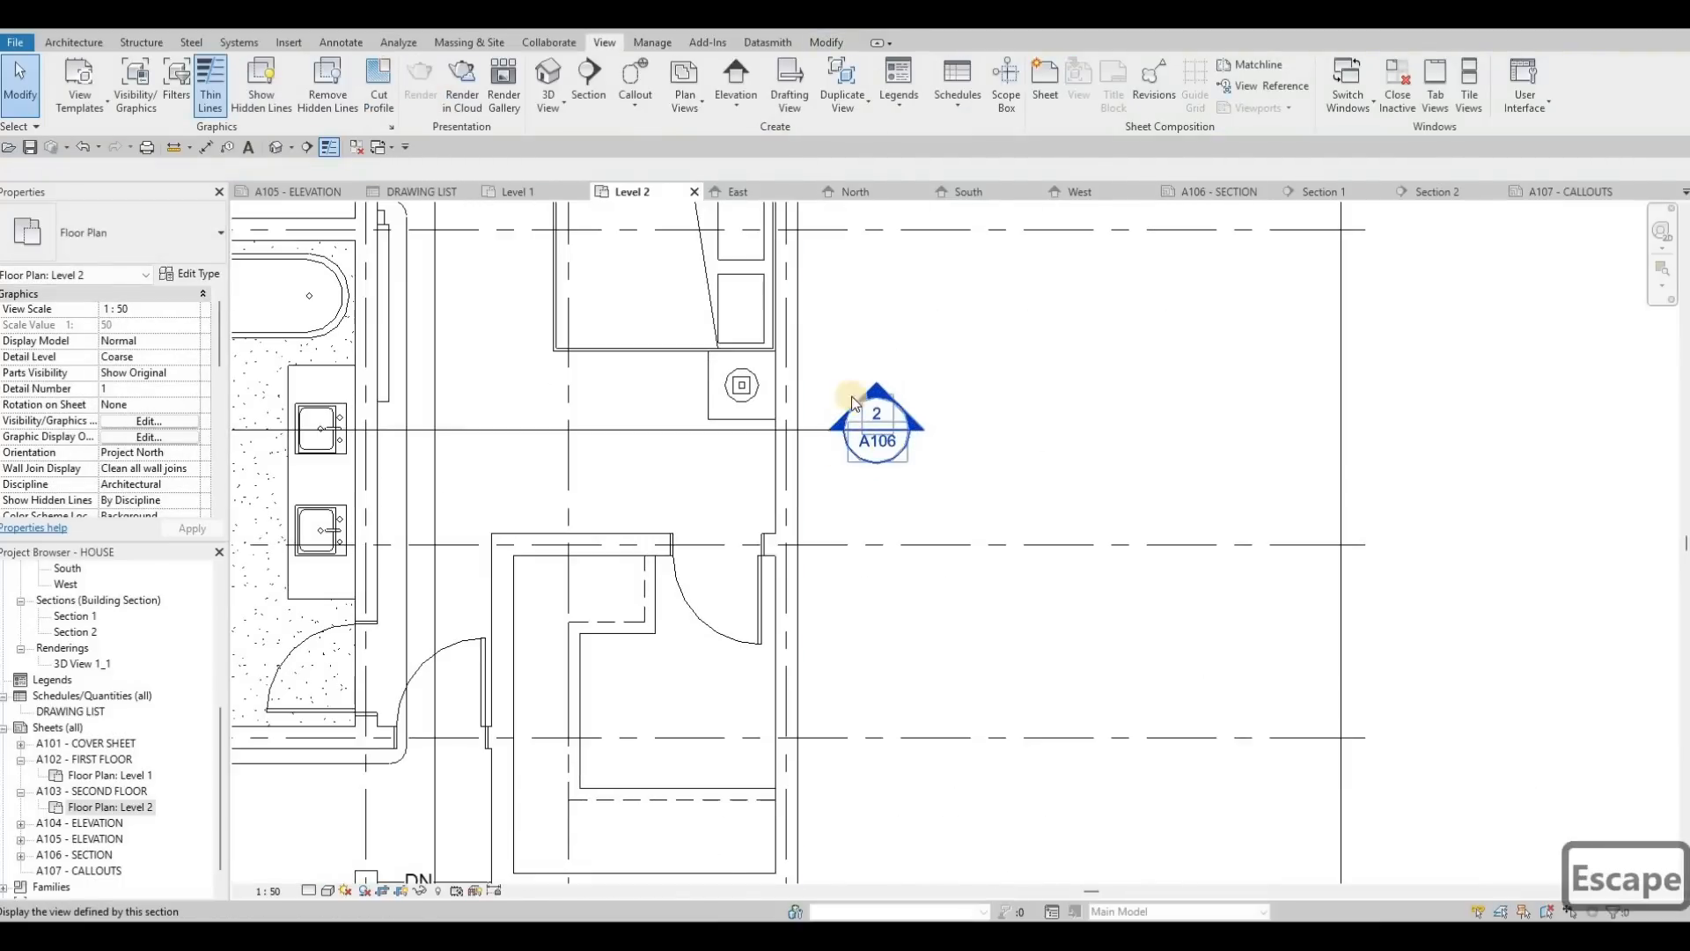
pyautogui.scroll(-3, 792, 398)
pyautogui.moveTo(792, 397); pyautogui.dragTo(845, 526, button='middle')
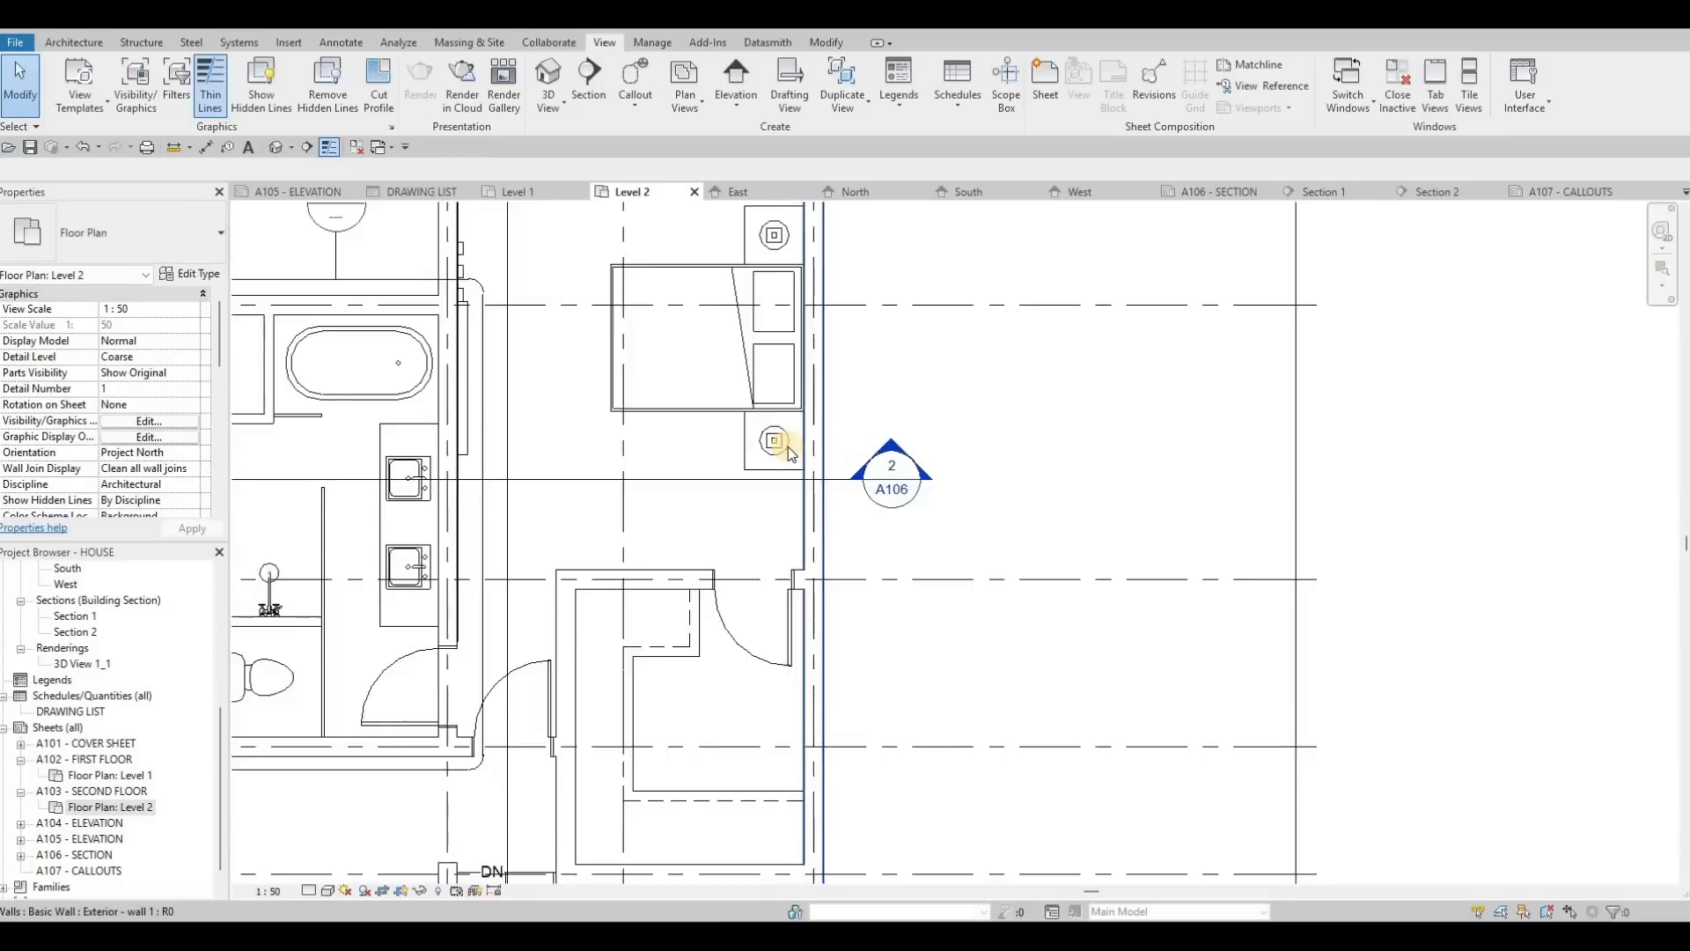
pyautogui.scroll(-2, 703, 318)
pyautogui.scroll(5, 697, 338)
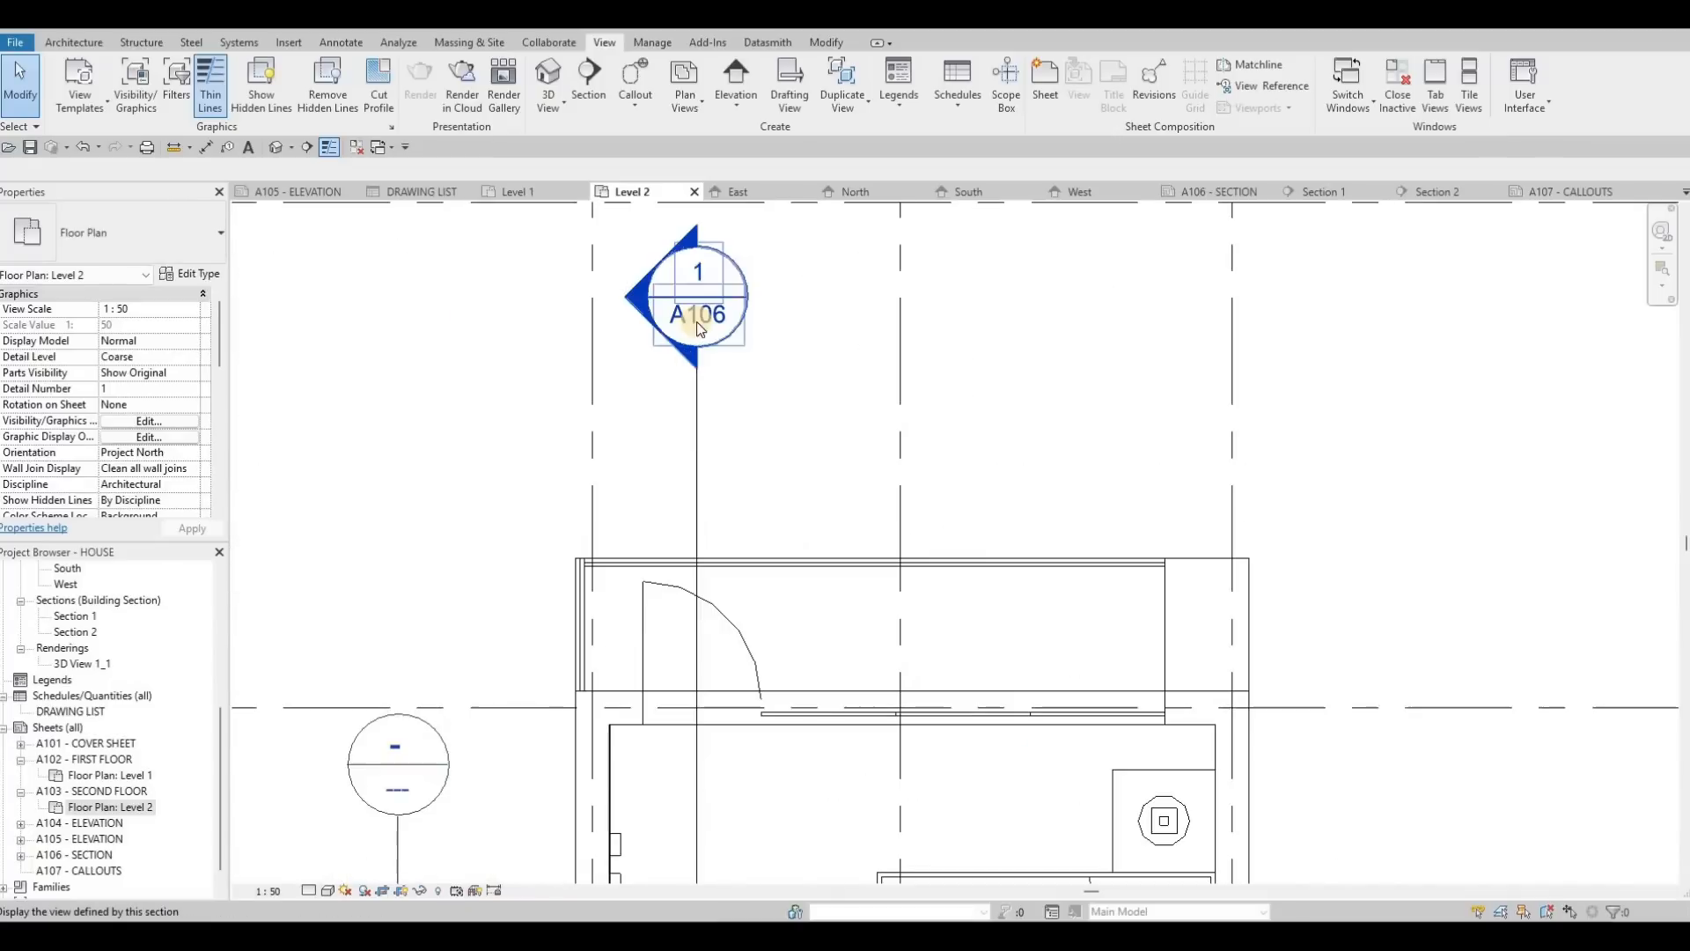
pyautogui.scroll(-1, 477, 536)
pyautogui.scroll(3, 606, 593)
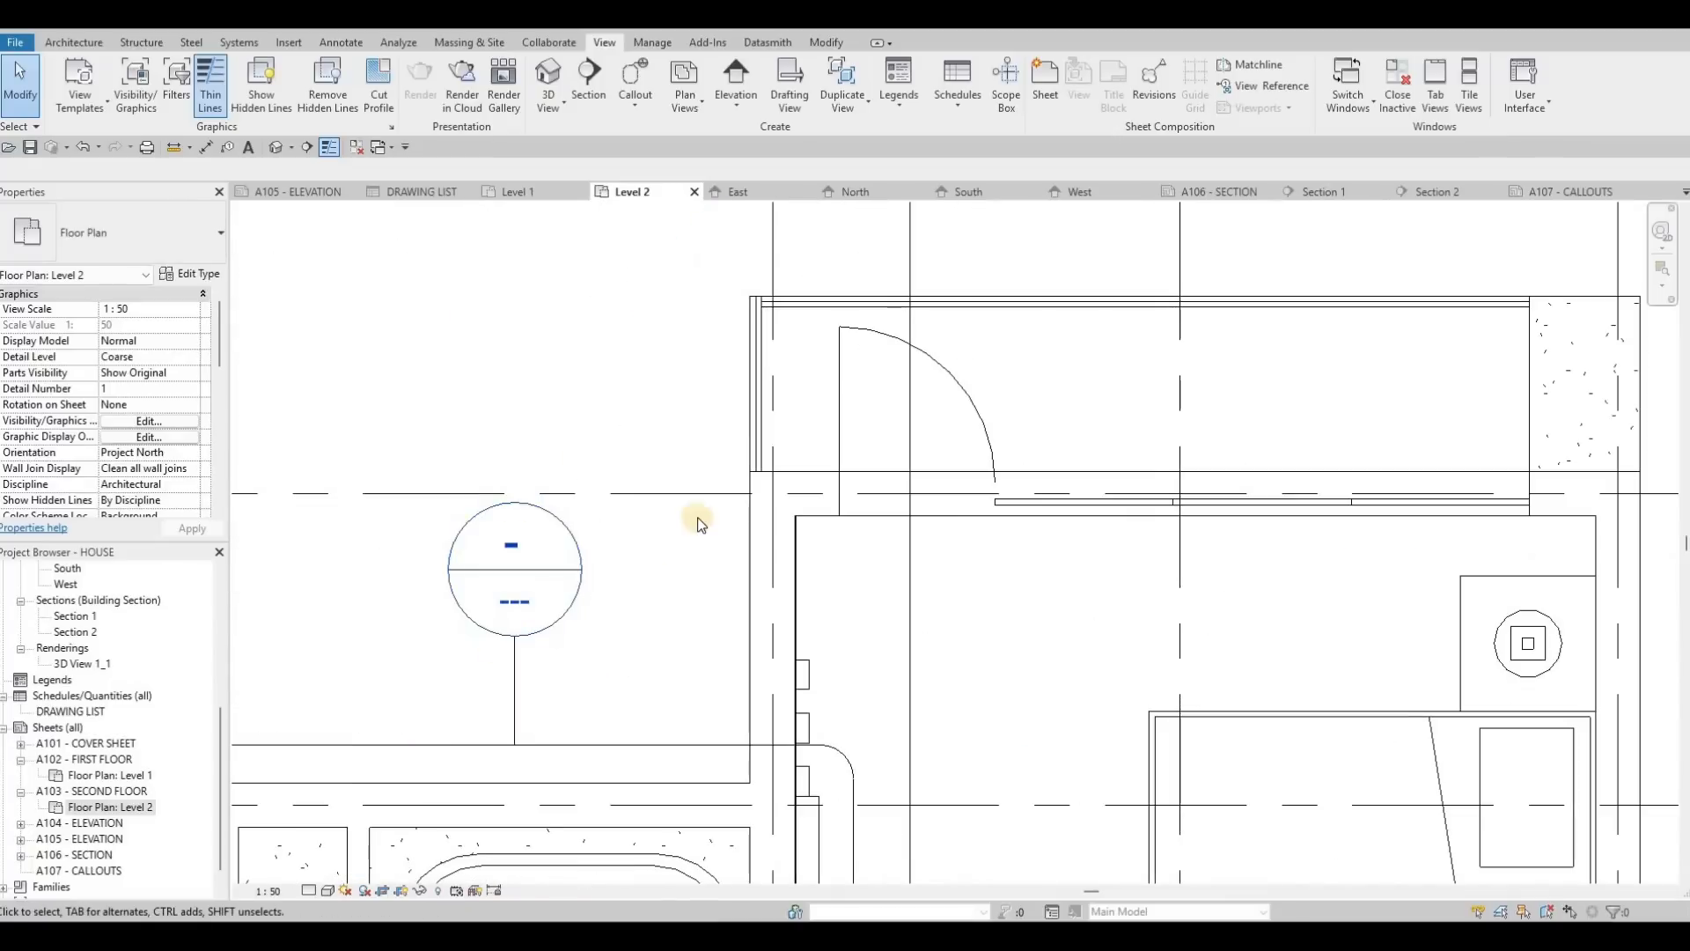
pyautogui.scroll(-4, 555, 529)
pyautogui.scroll(-2, 554, 529)
pyautogui.press('Escape')
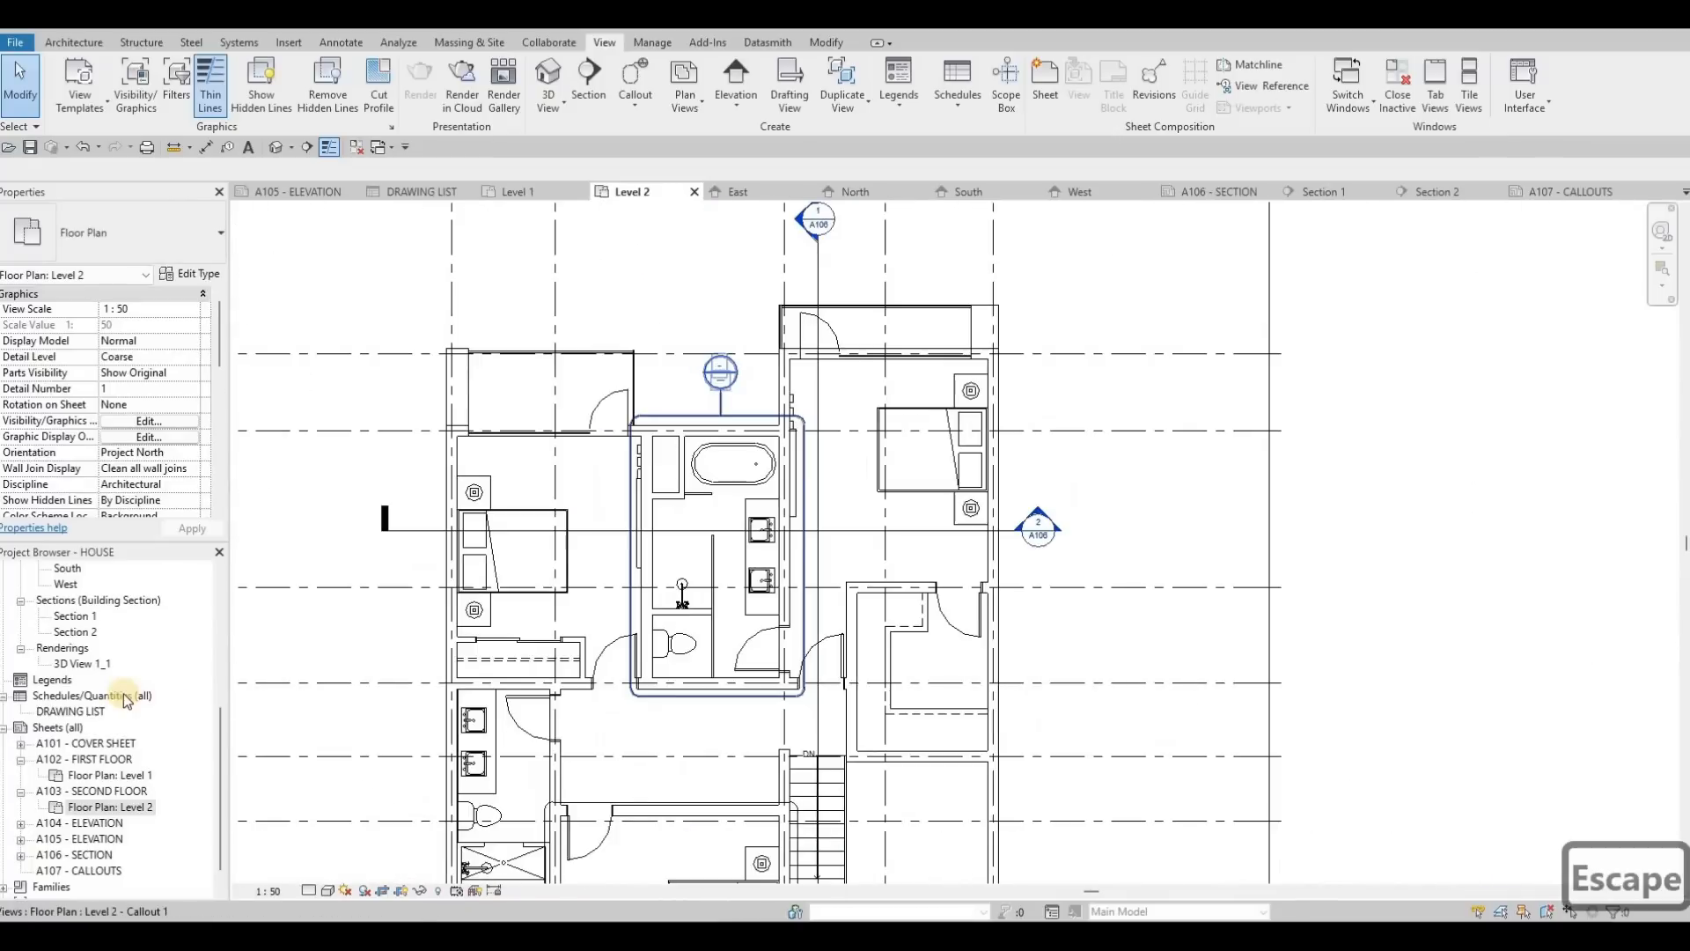
# Rename the floor plan view Level 1 - Callout 1 as STAIRS.
pyautogui.scroll(2, 120, 695)
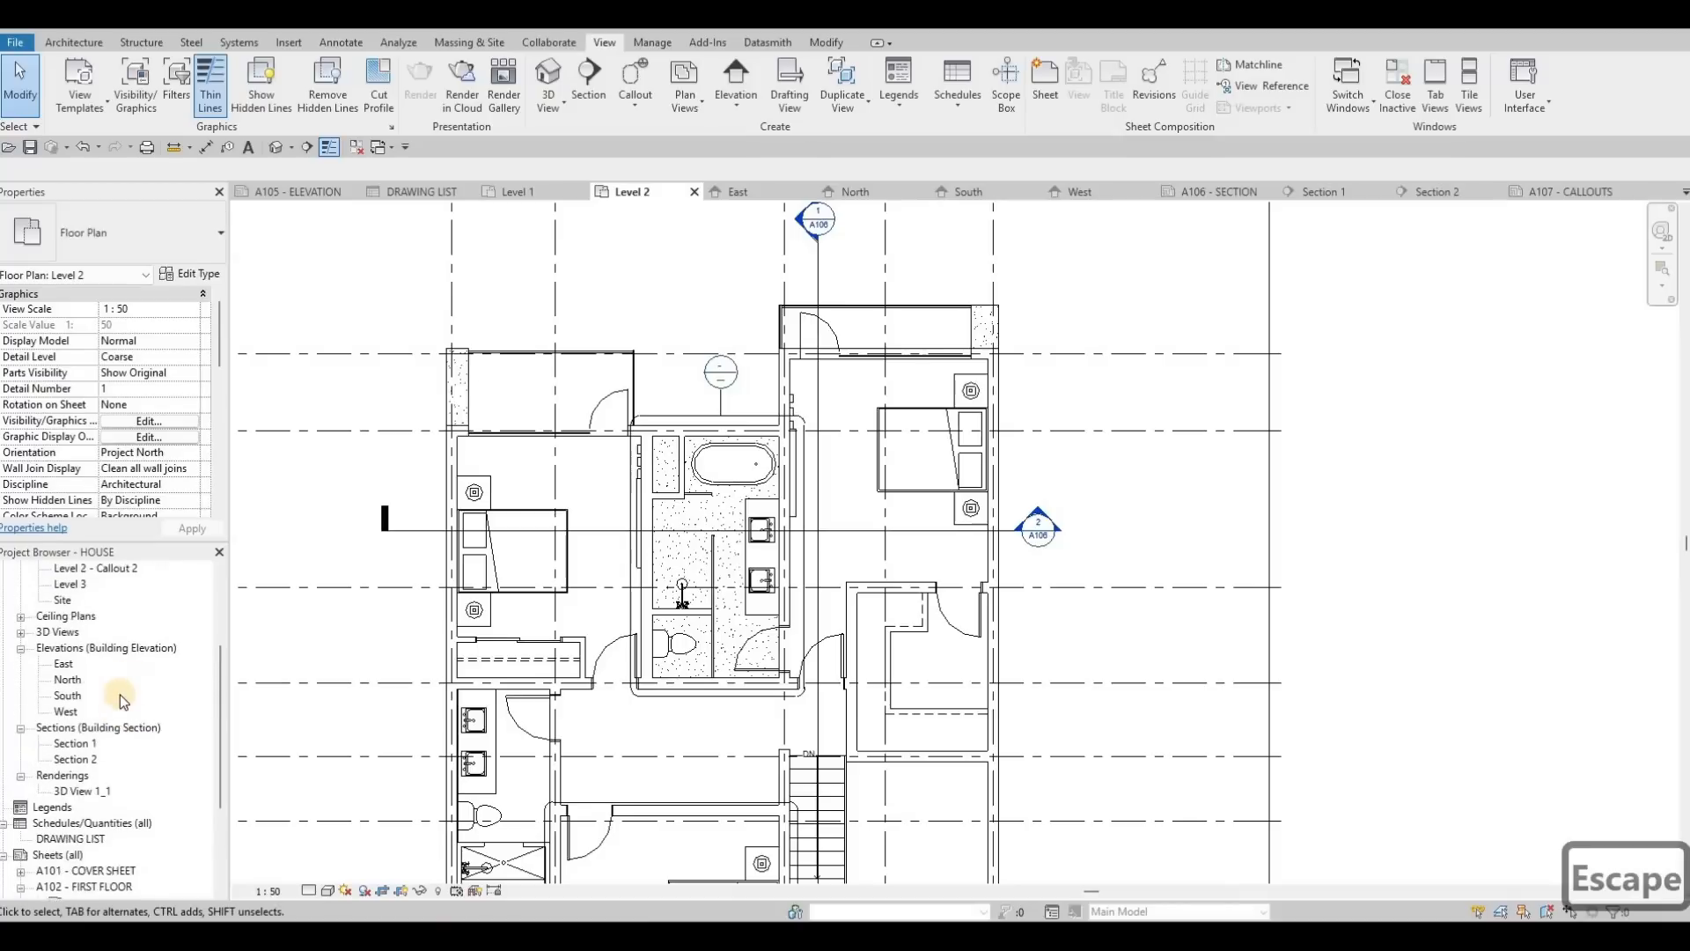
pyautogui.scroll(5, 120, 695)
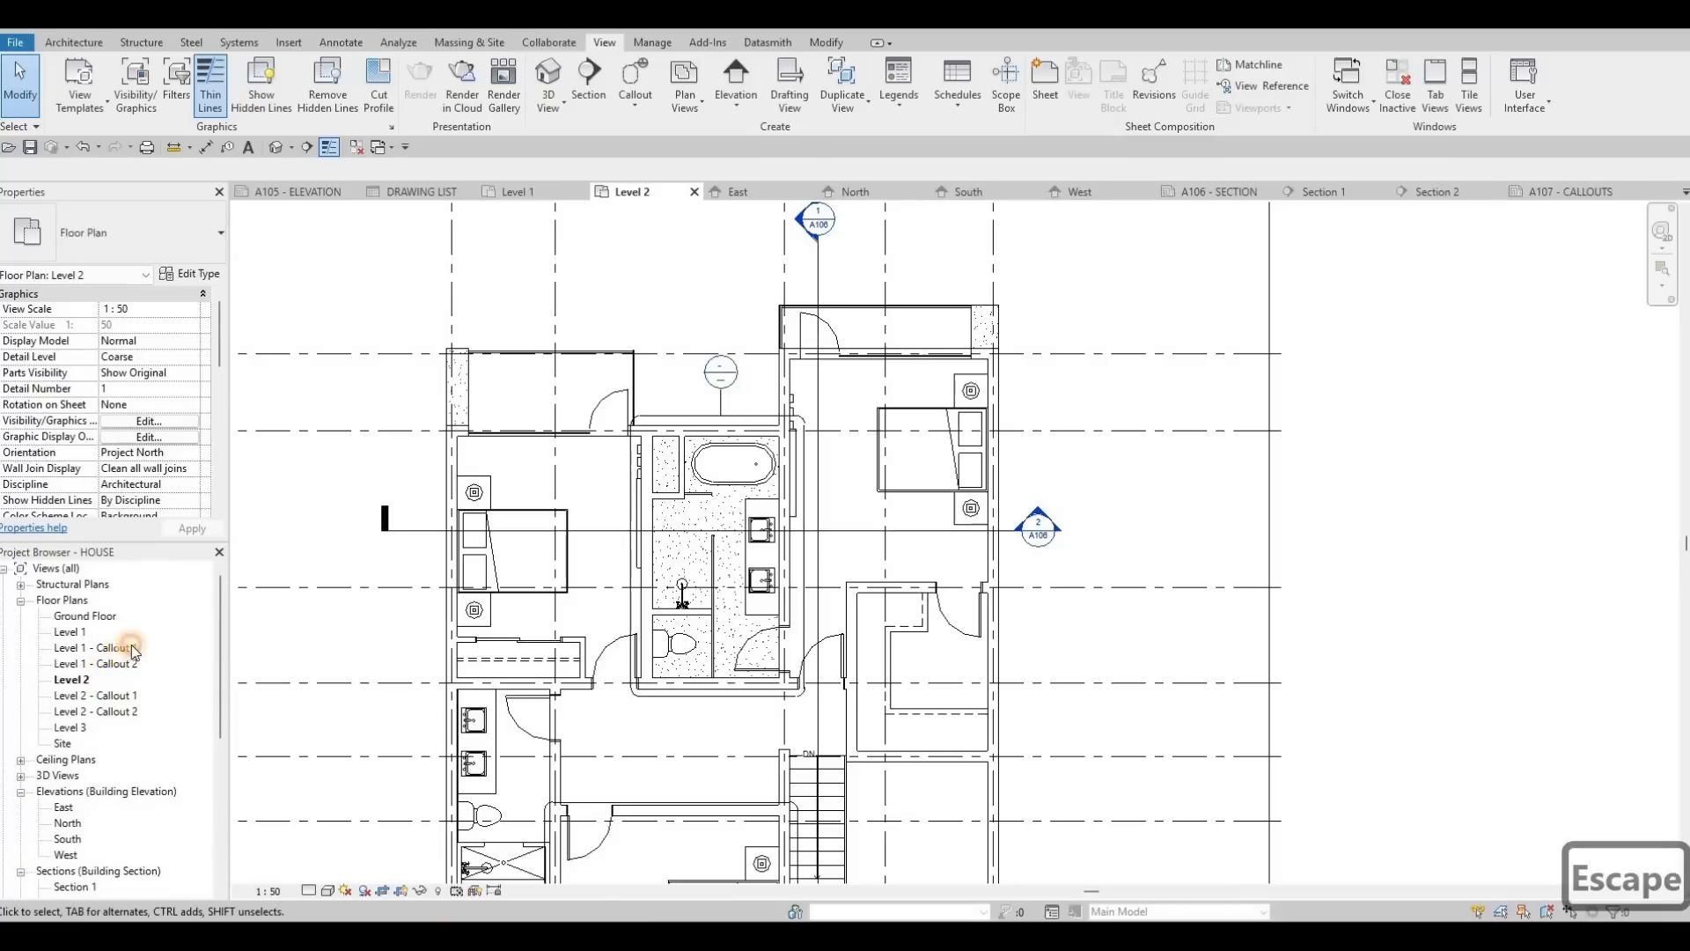
pyautogui.click(132, 649)
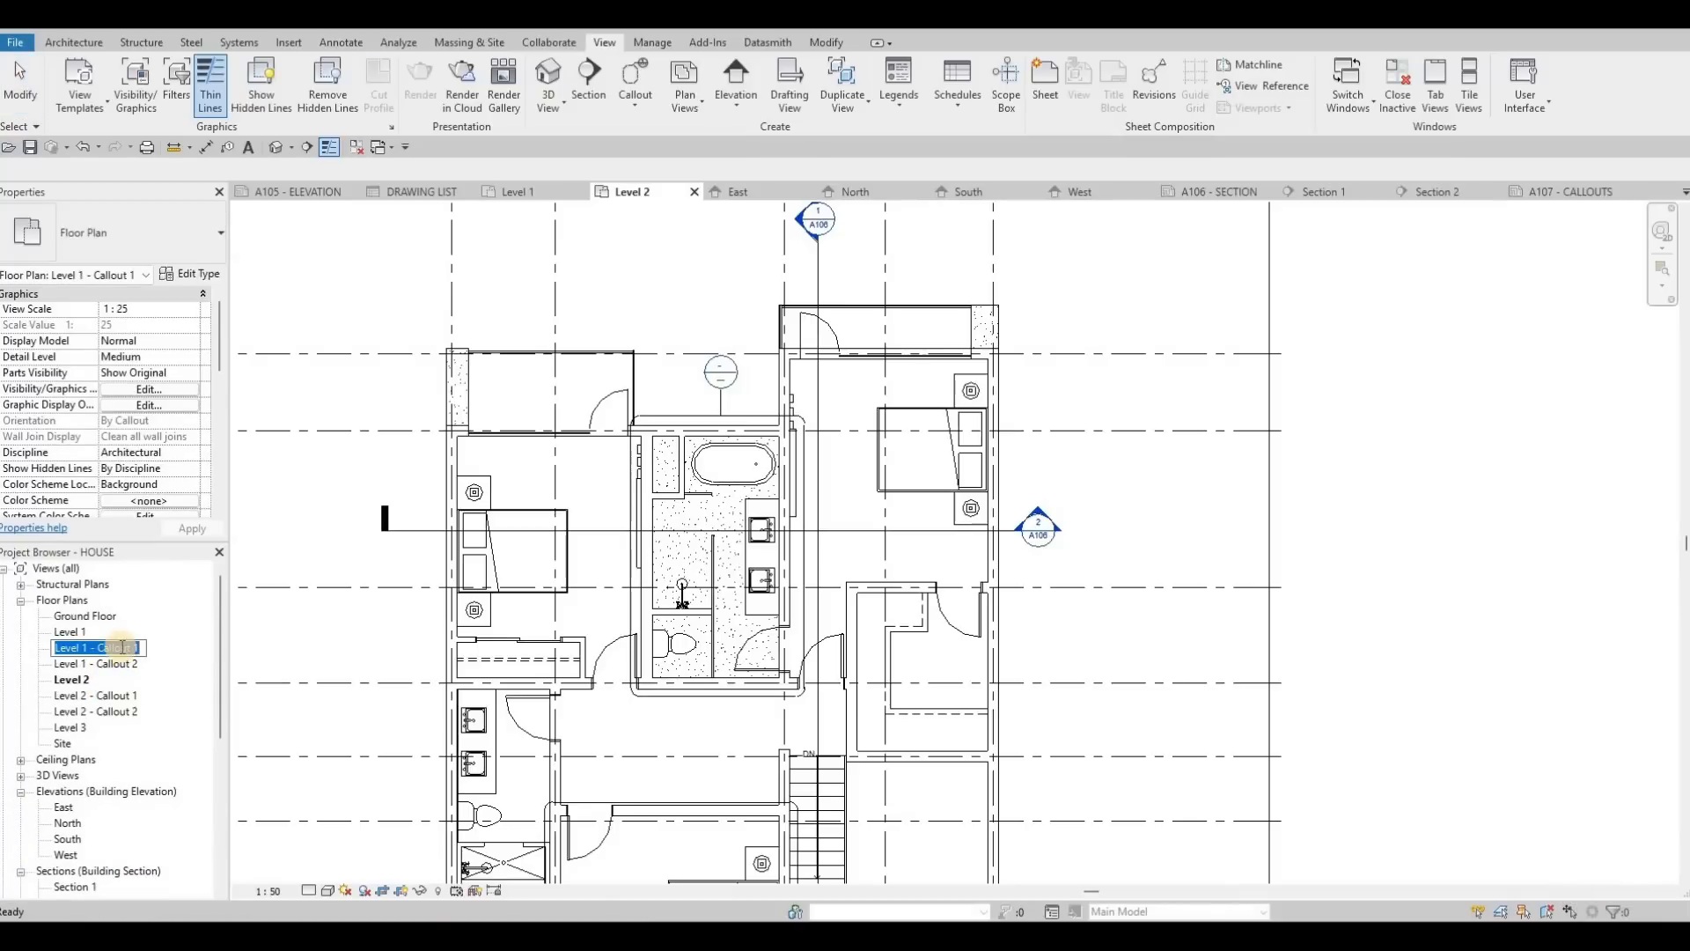
pyautogui.write('STAIRS')
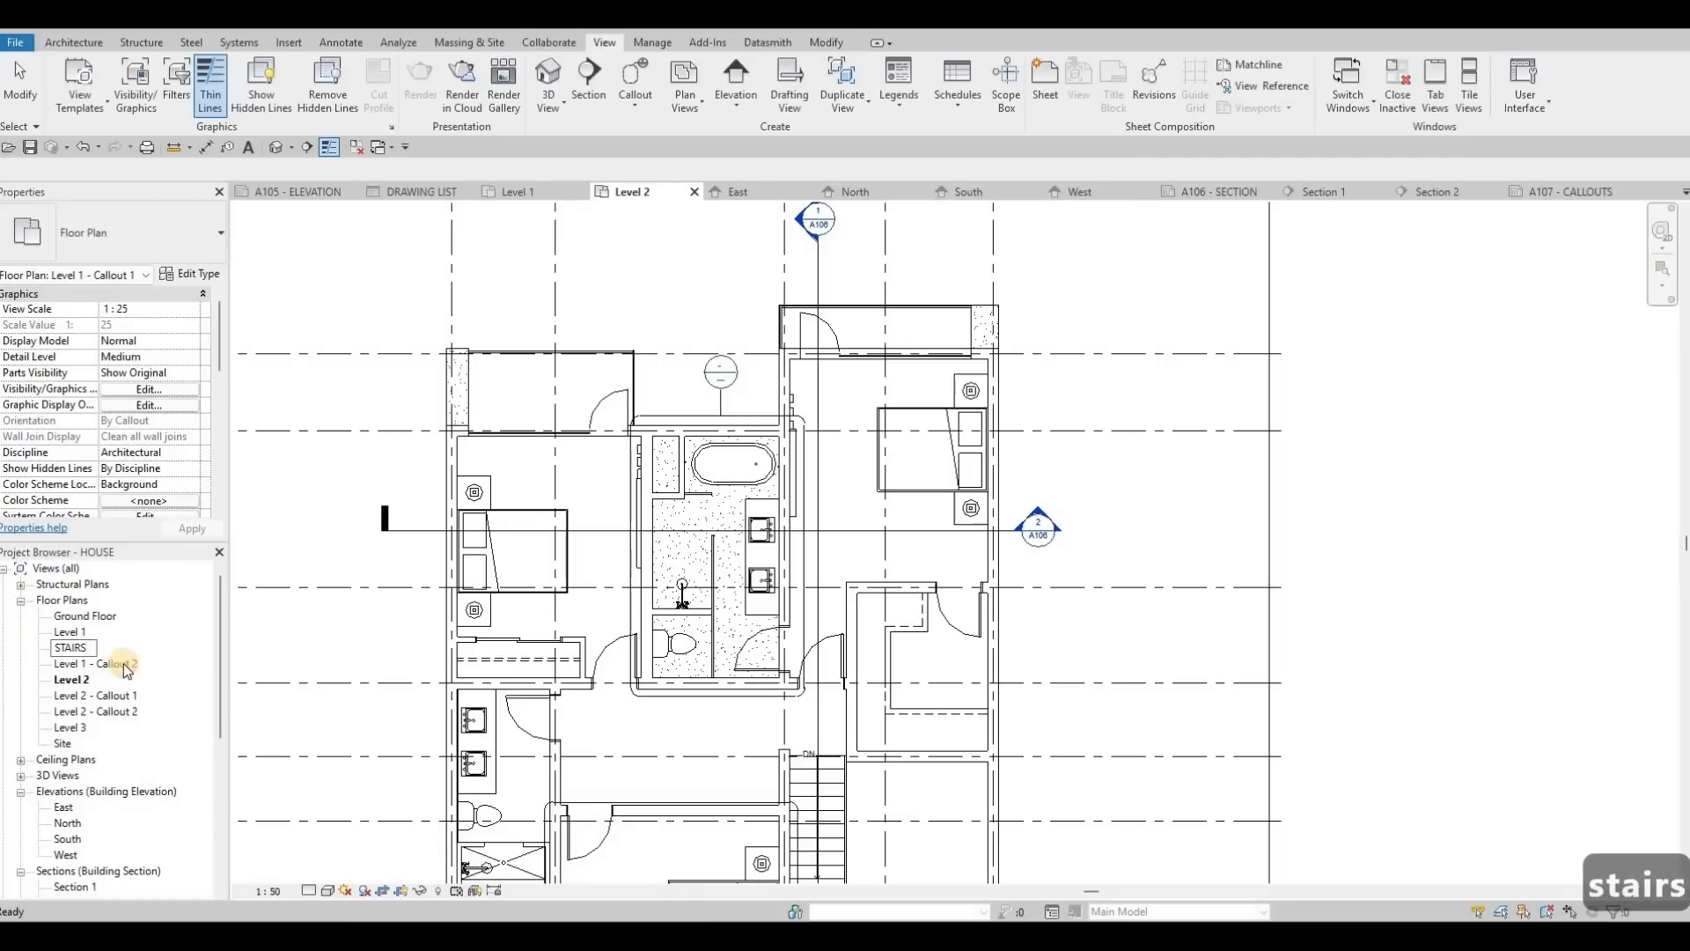
pyautogui.press('Return')
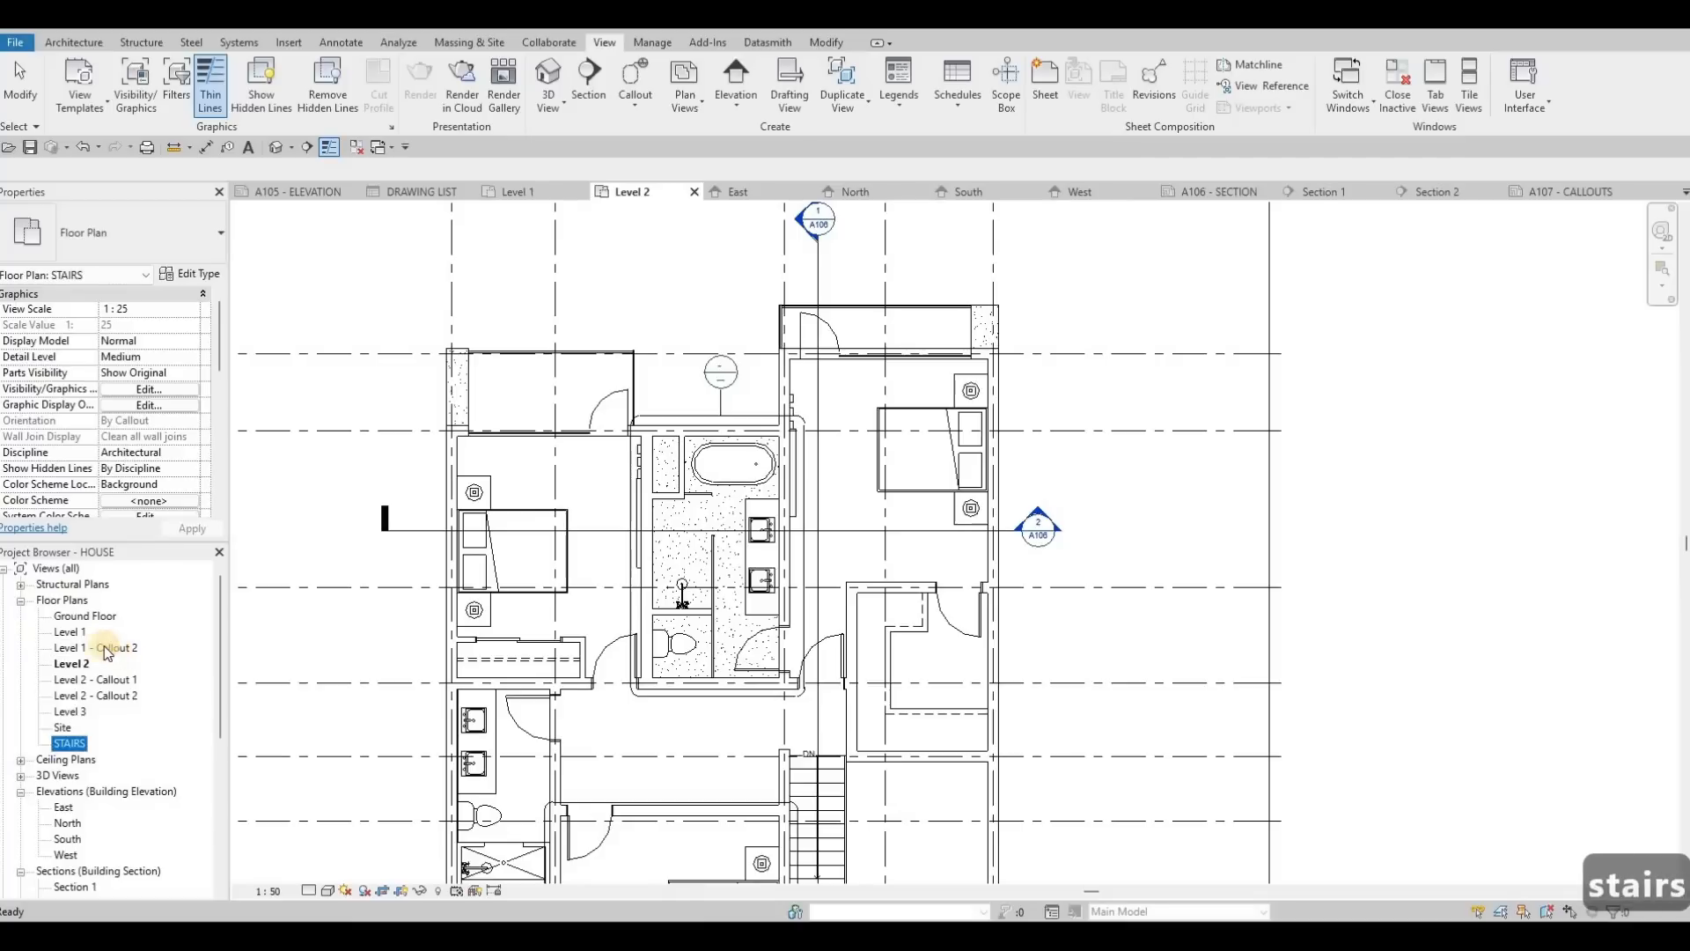
# Rename the view Level 1 - Callout 2 as KITCHEN and Level 2 - Callout 1 as ENSUITE.
pyautogui.click(106, 651)
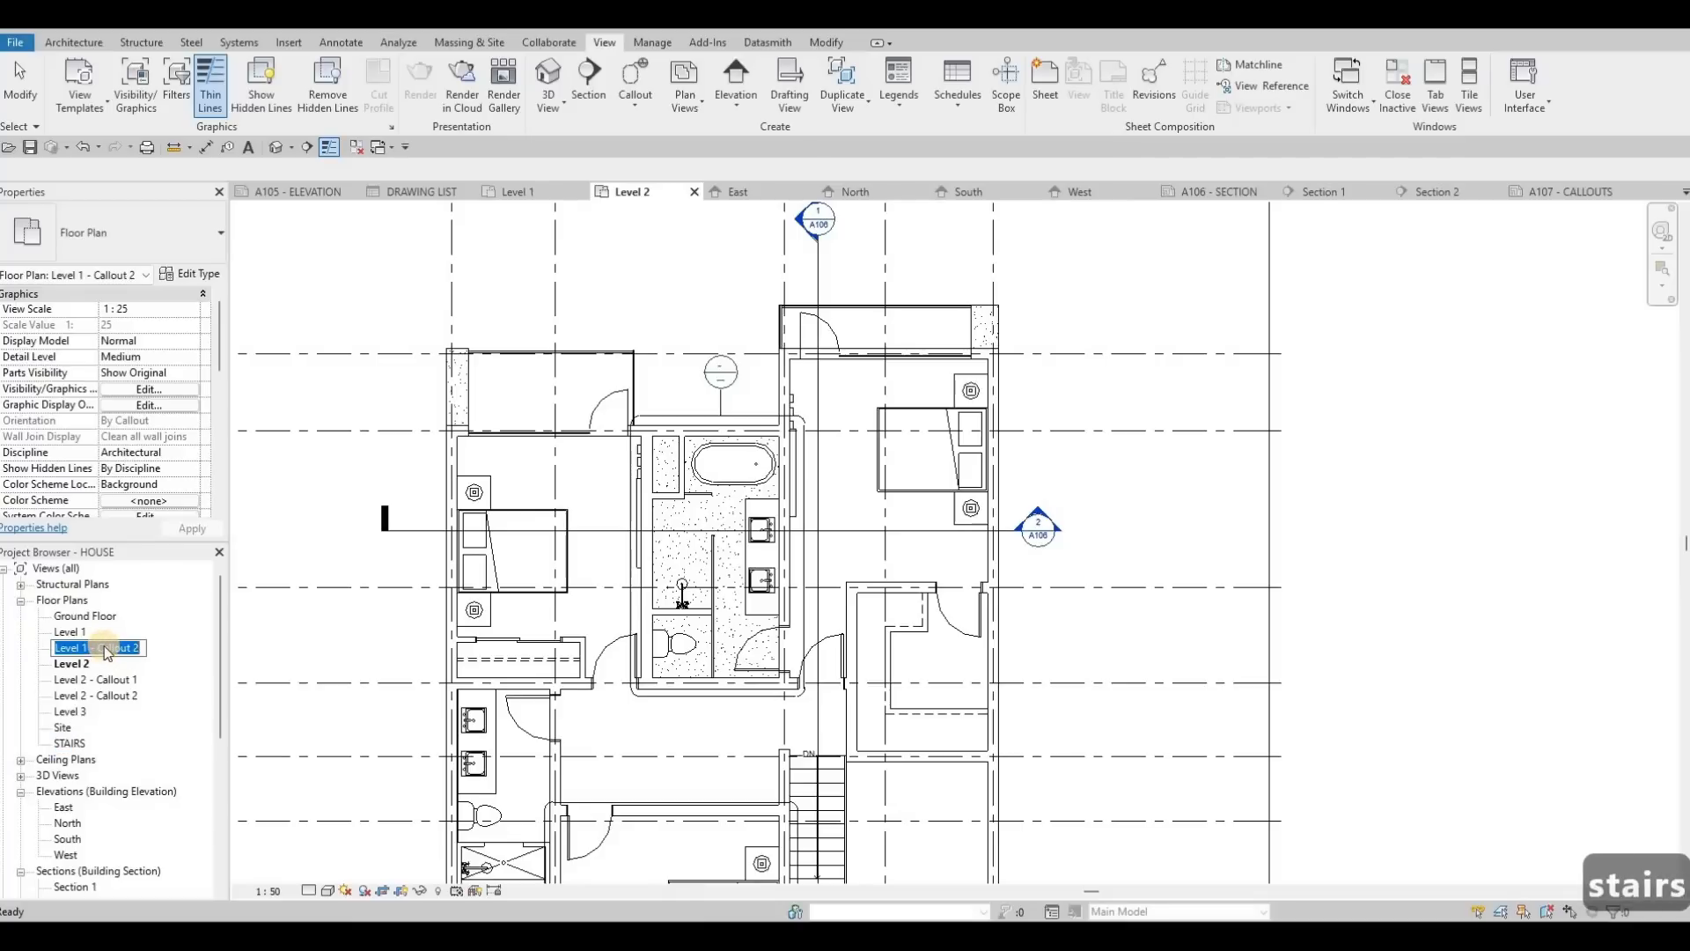
pyautogui.write('KITCHEN')
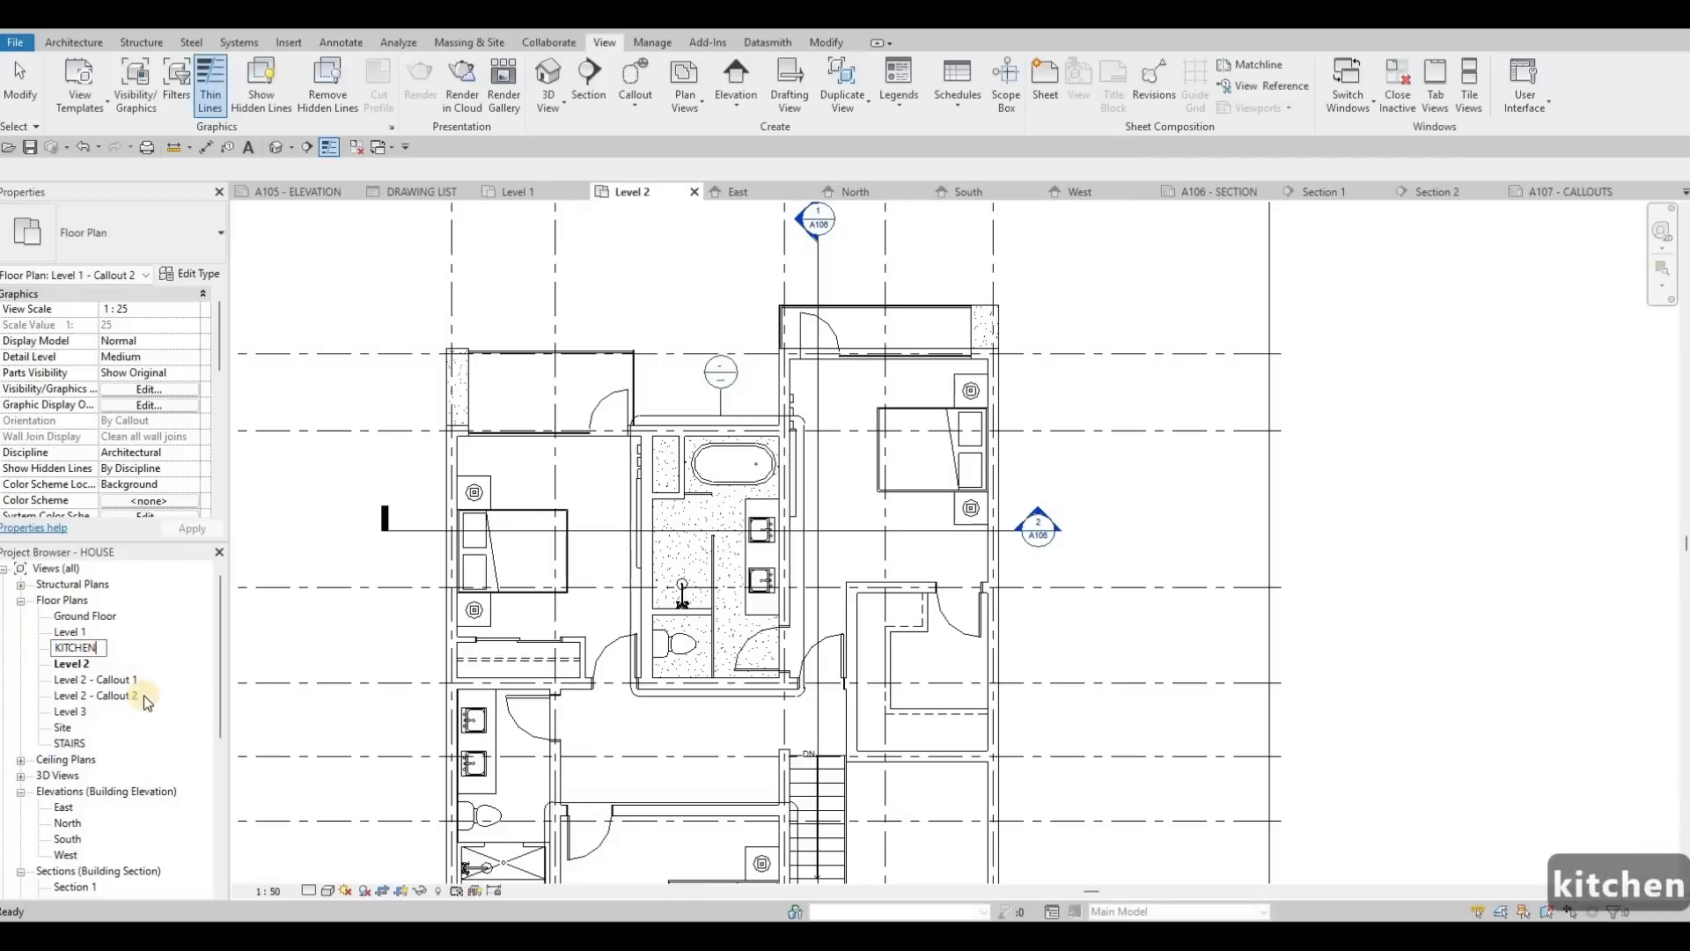
pyautogui.click(110, 680)
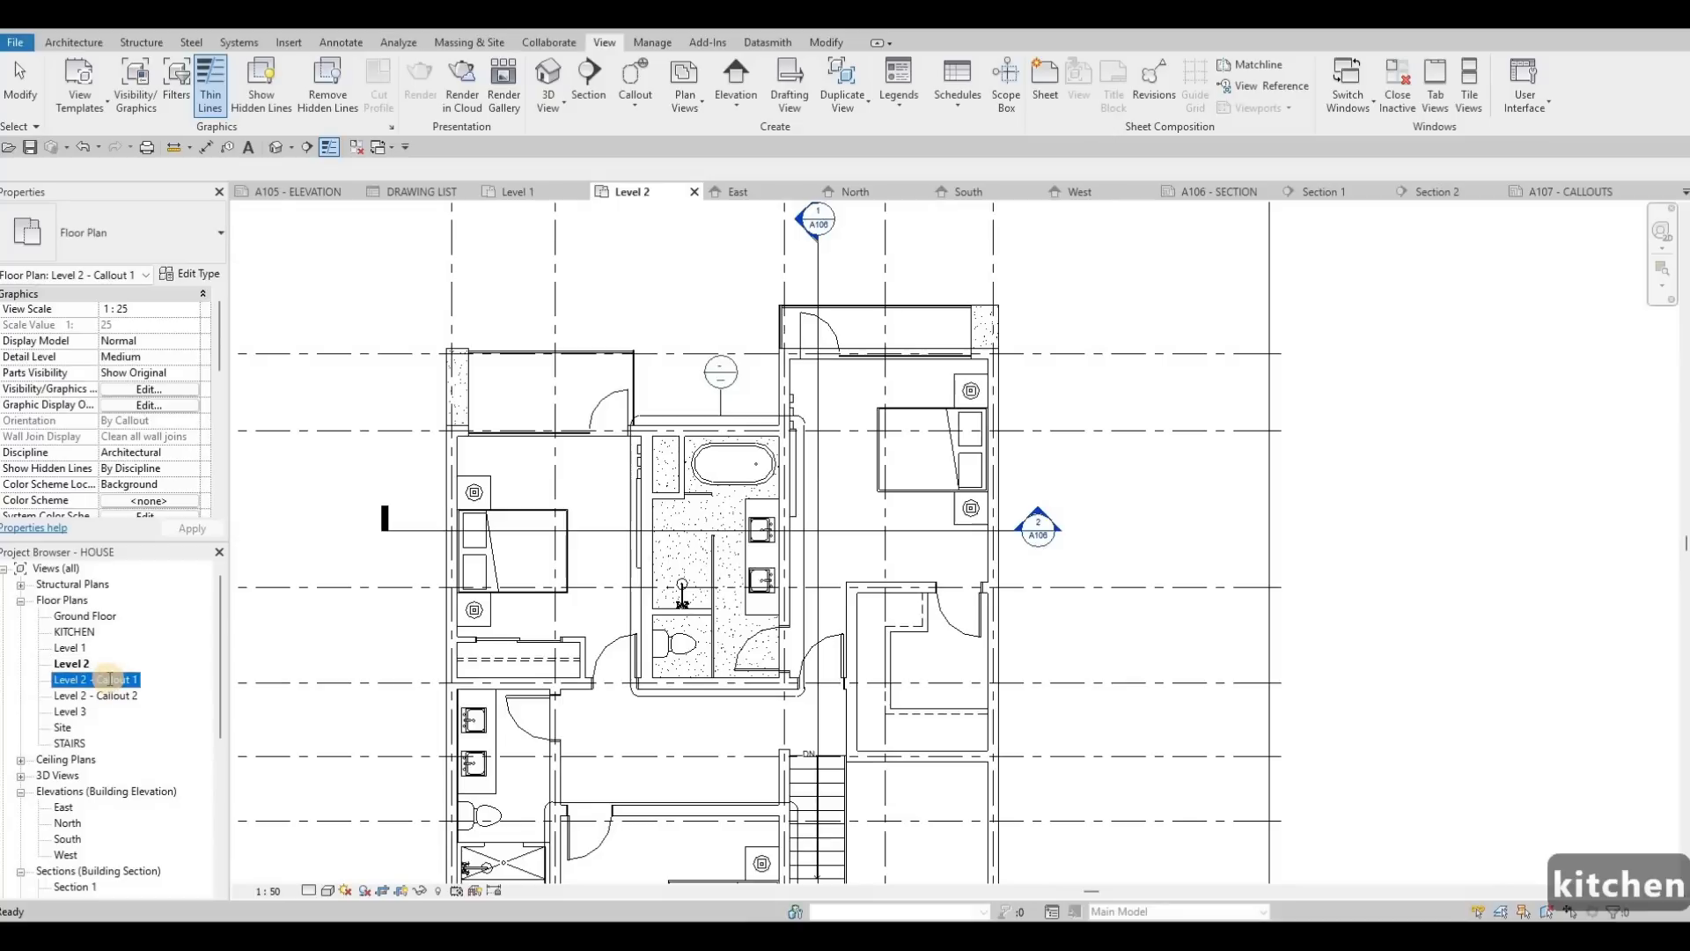
pyautogui.write('EN')
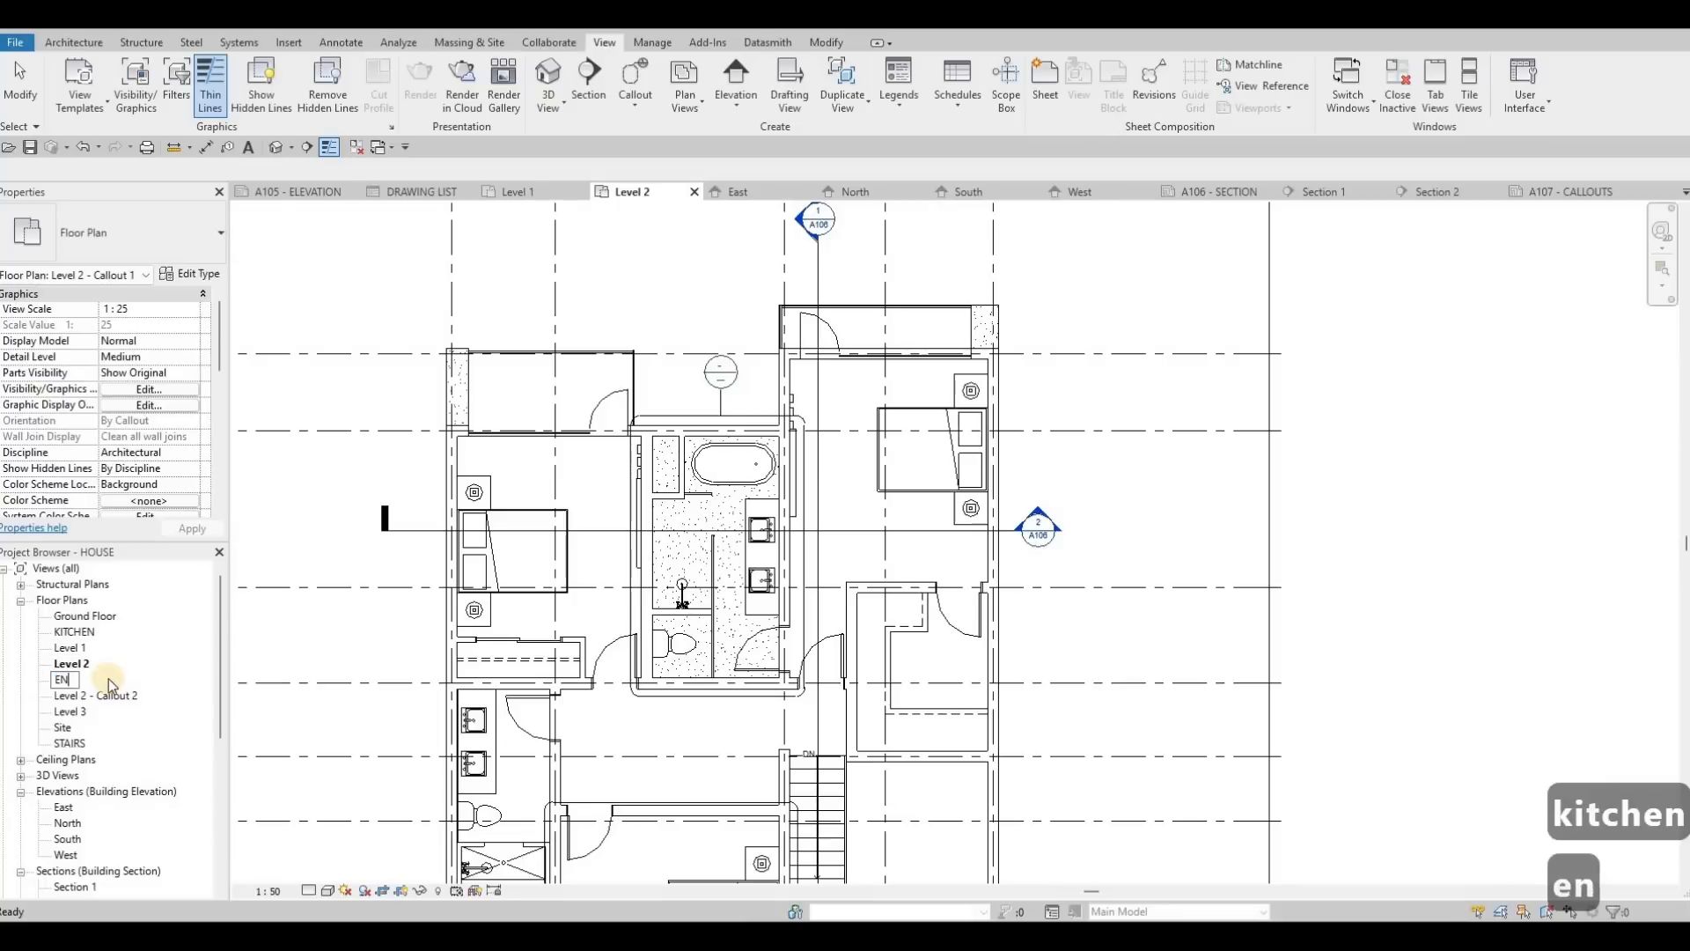
pyautogui.write('SUITE')
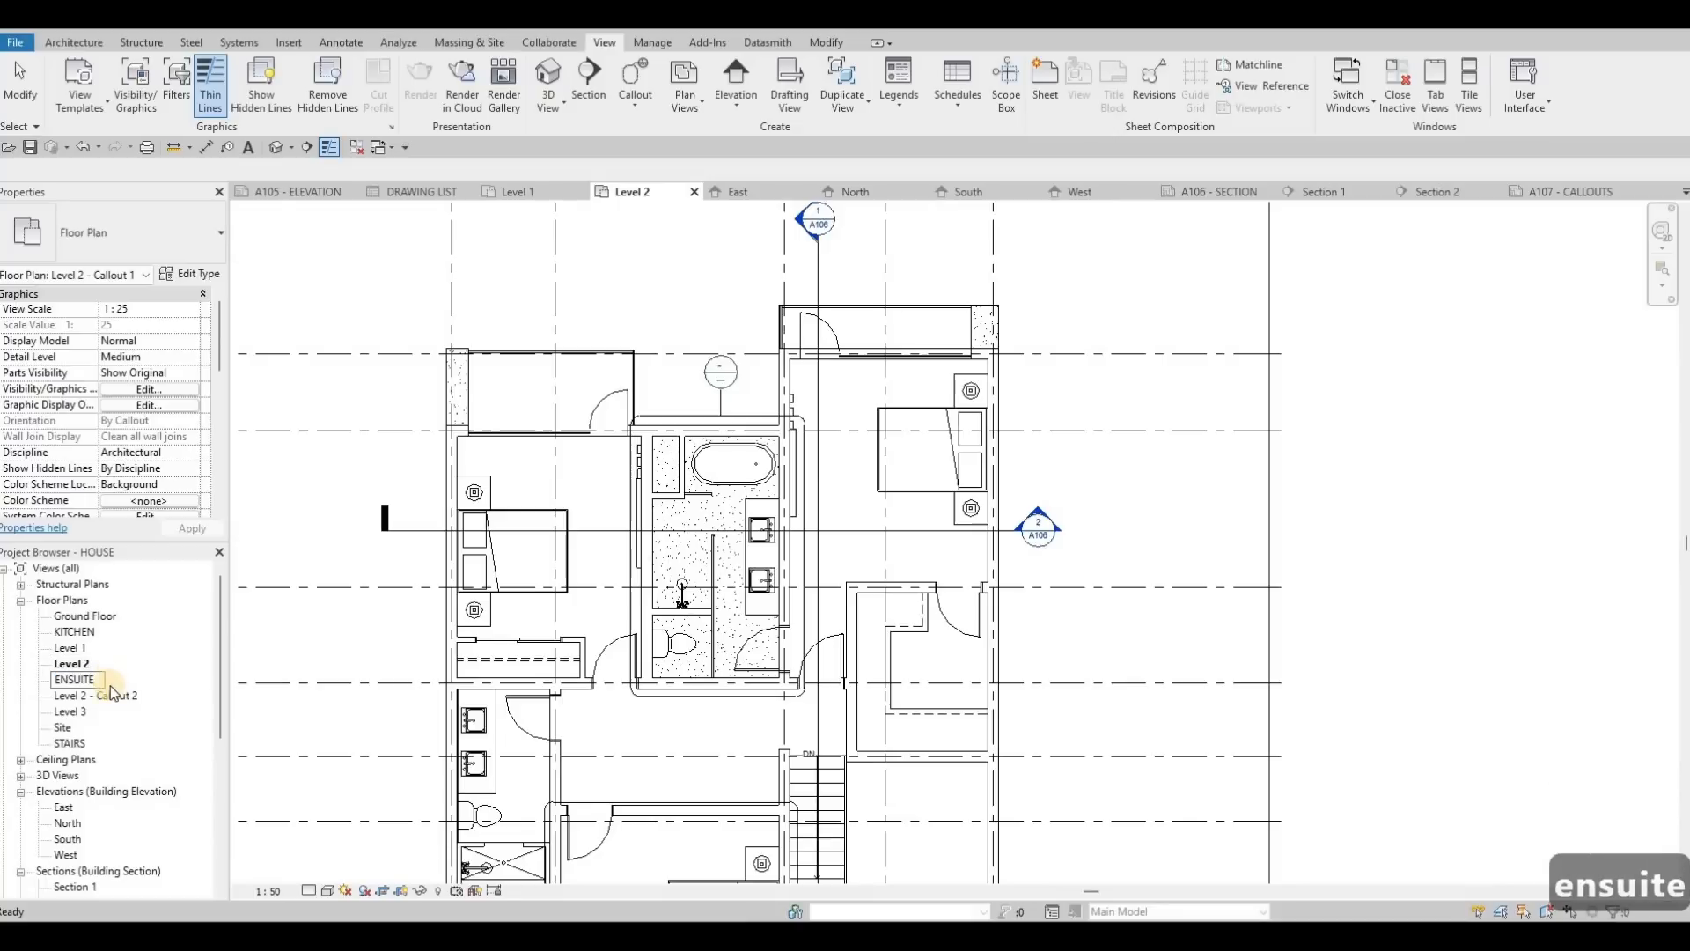
# Rename the floor plan view Level 2 - Callout 2 as BEDROOM.
pyautogui.click(116, 695)
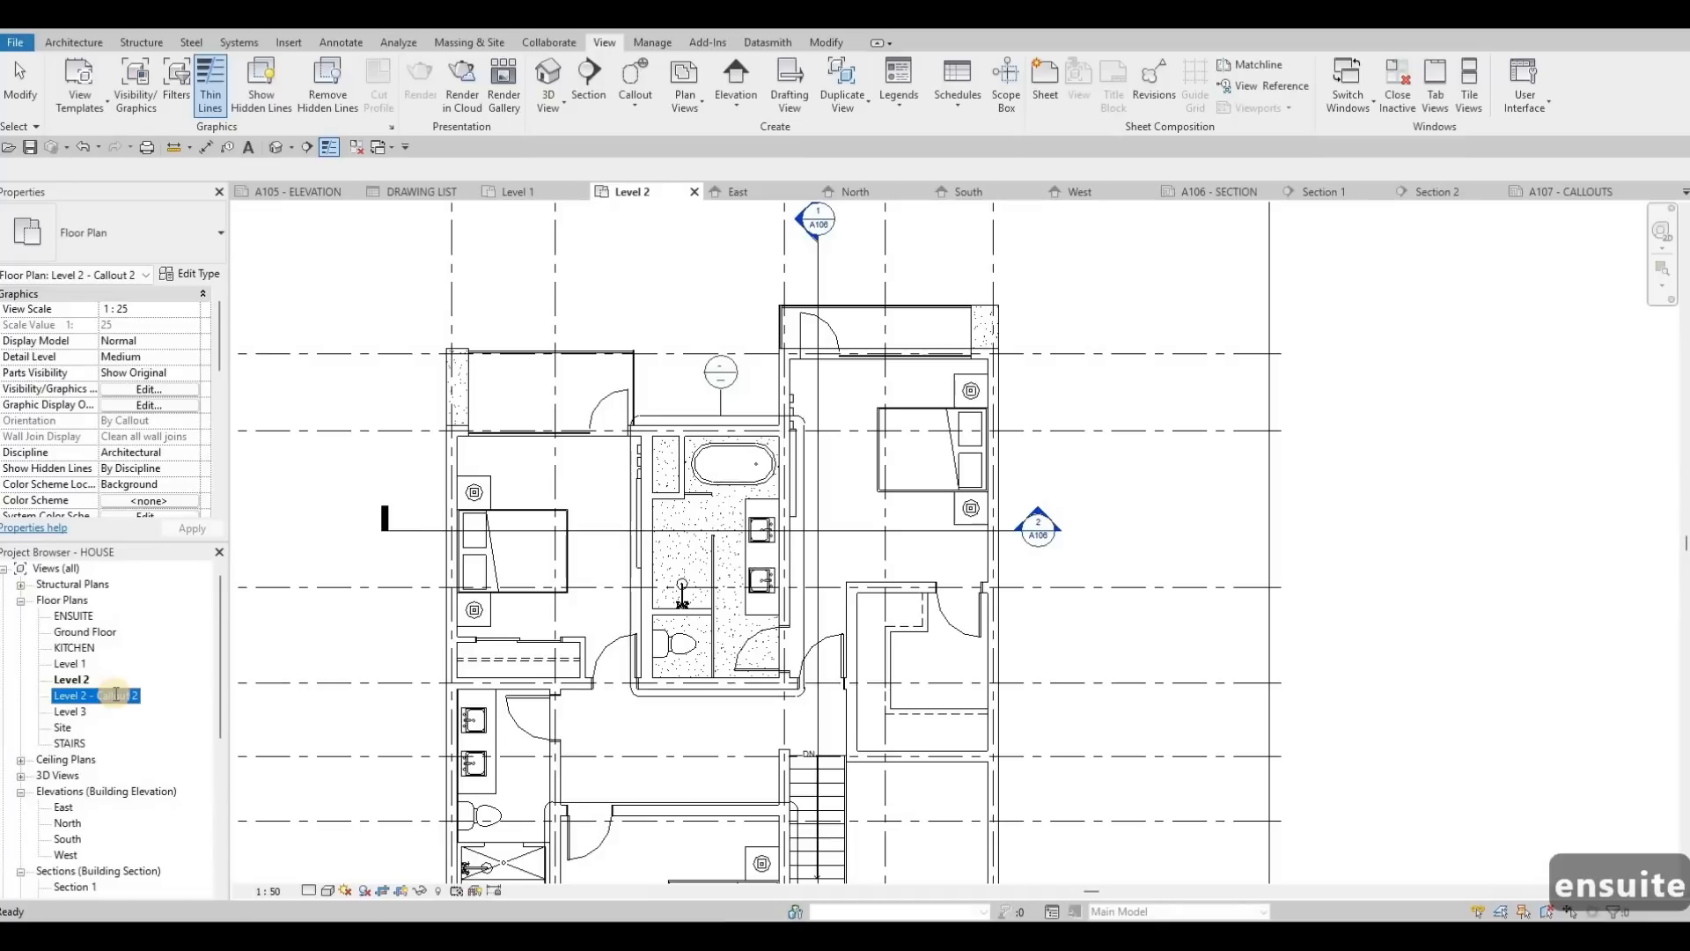
pyautogui.write('BEDROOM')
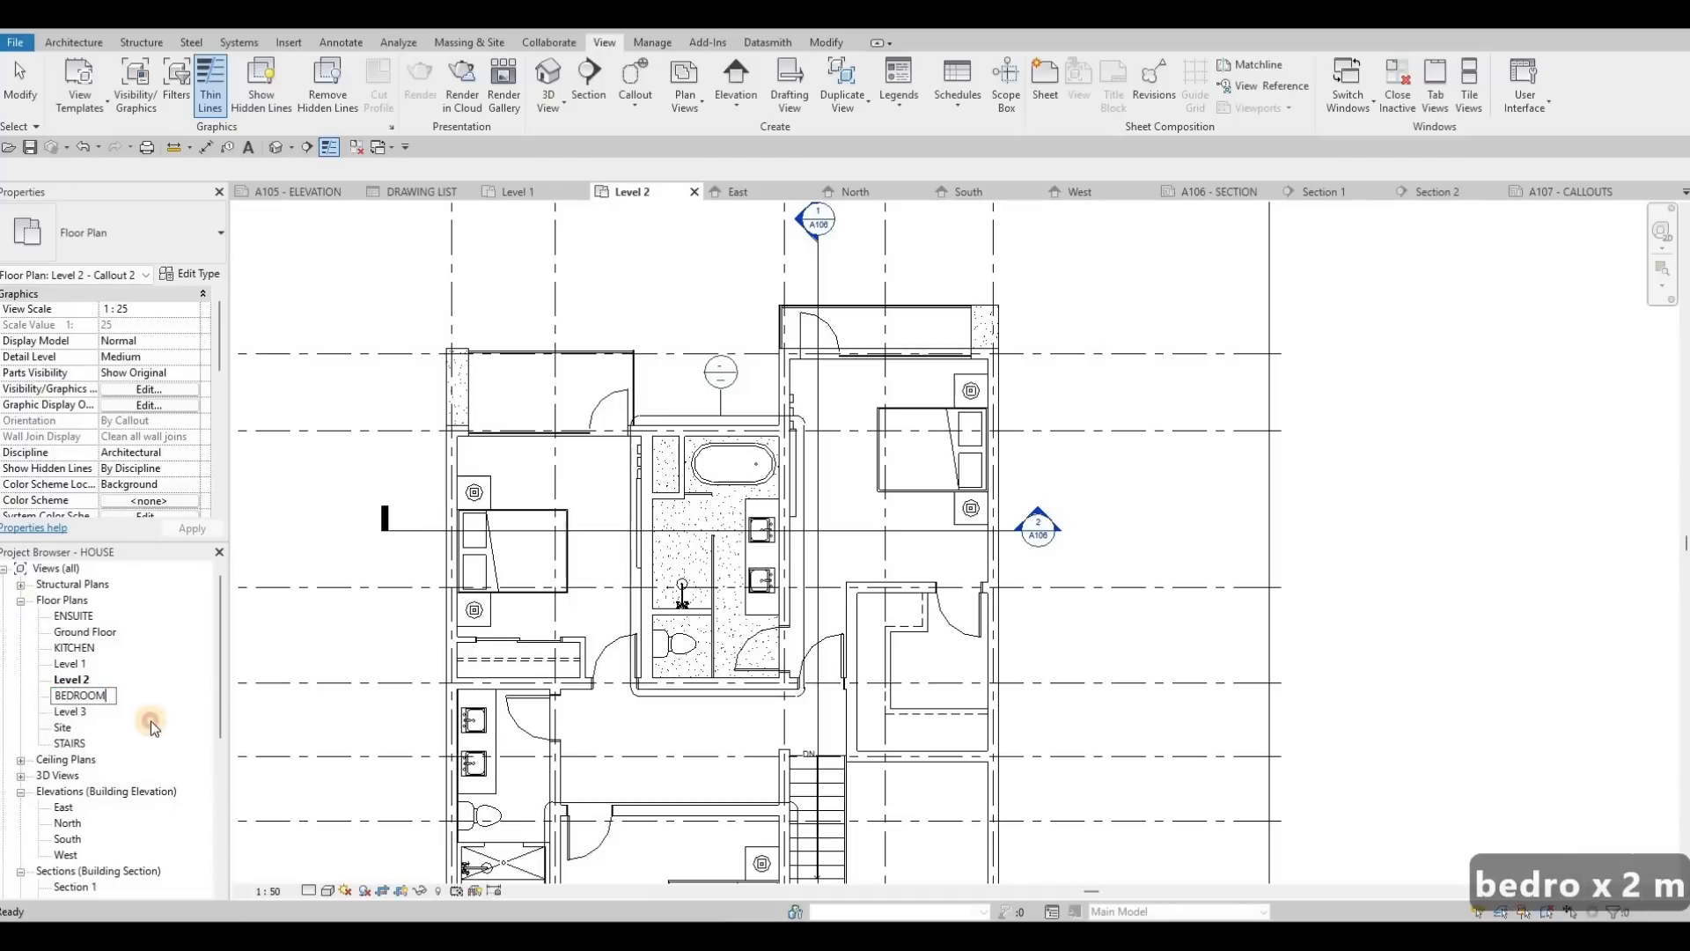
pyautogui.click(157, 612)
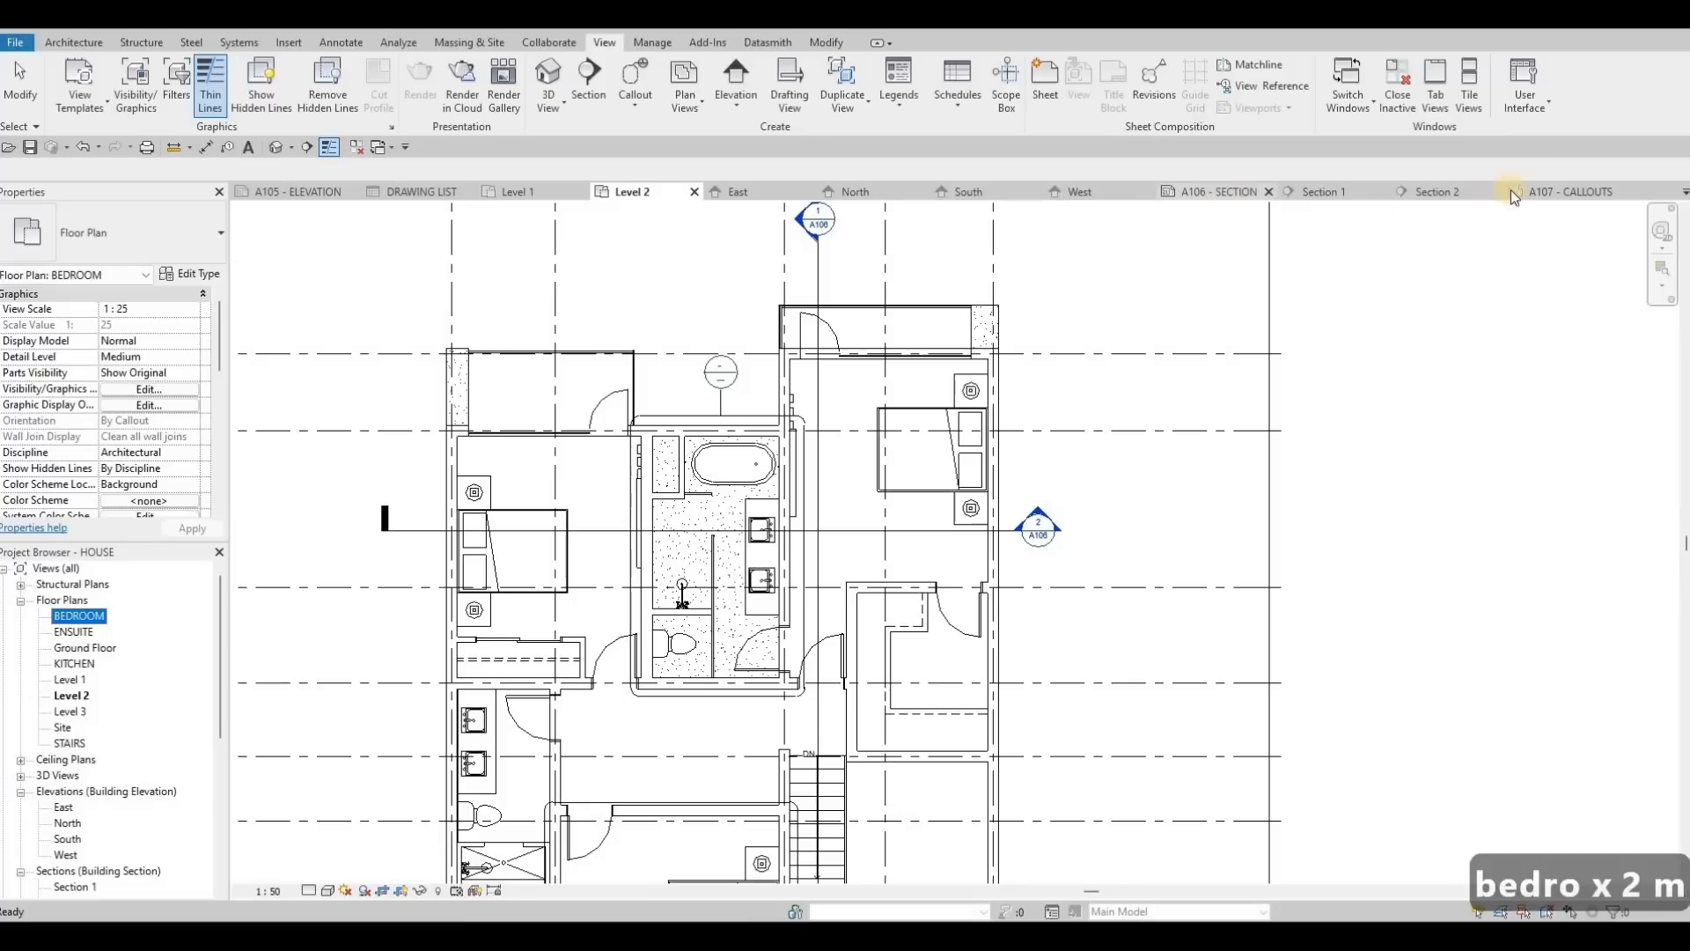
# Paste the copied rectangular frame lines onto sheet A107 - CALLOUTS, aligned to the current view.
pyautogui.click(1547, 191)
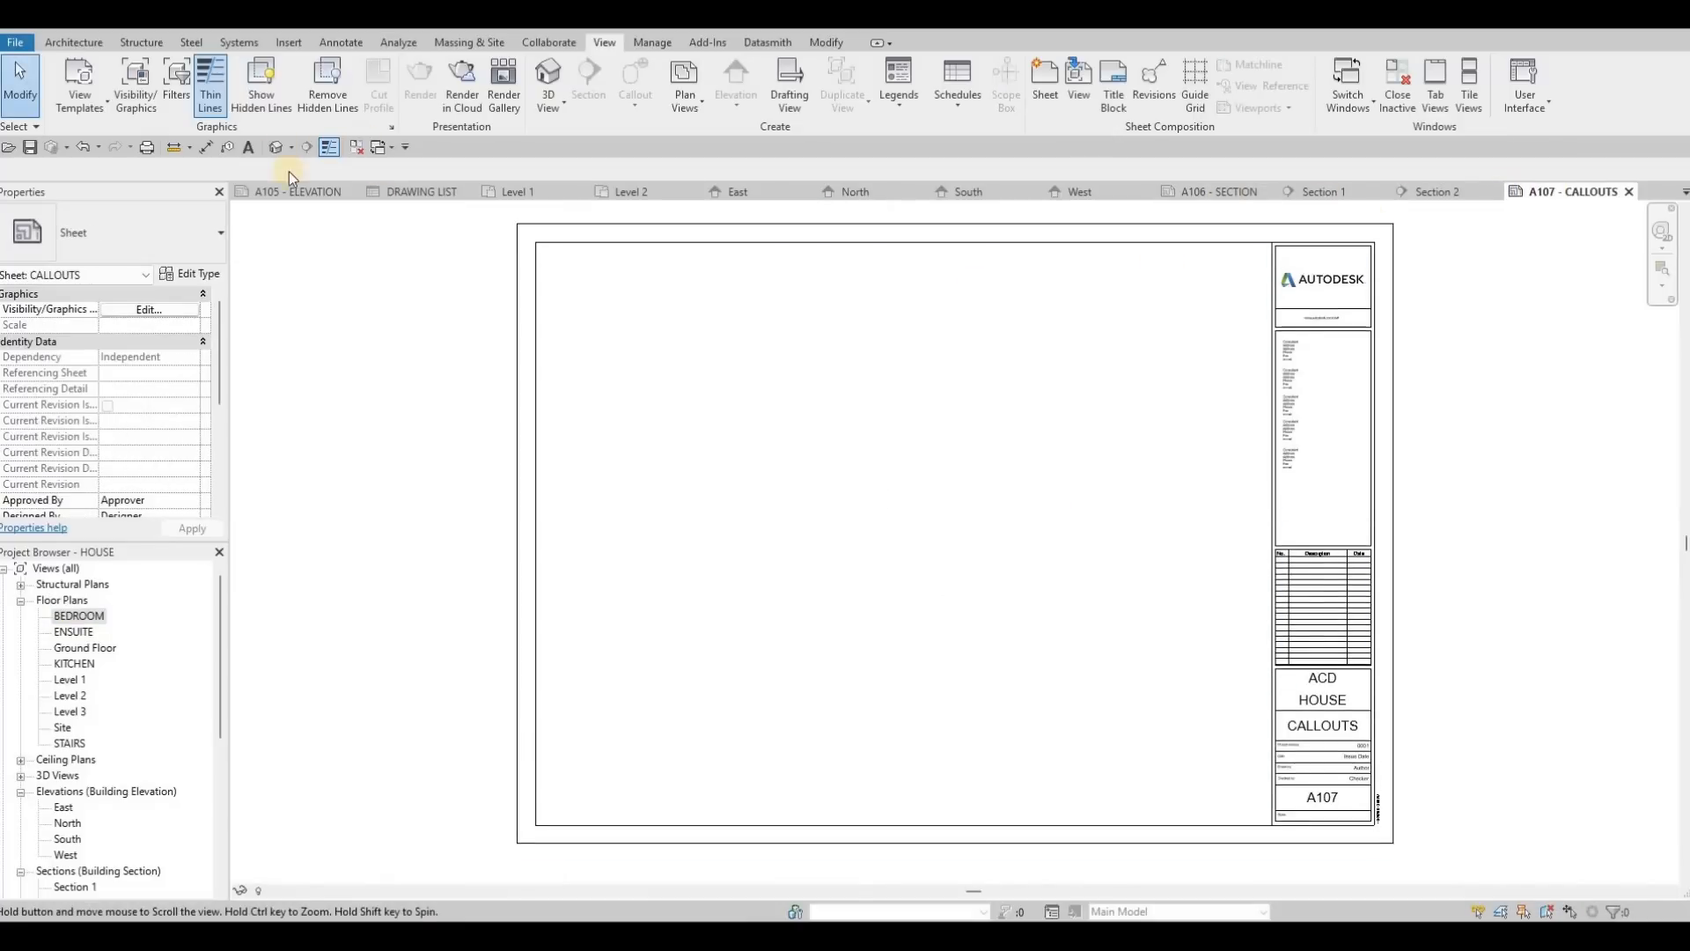
pyautogui.moveTo(289, 171); pyautogui.dragTo(289, 148, button='middle')
pyautogui.press('Escape')
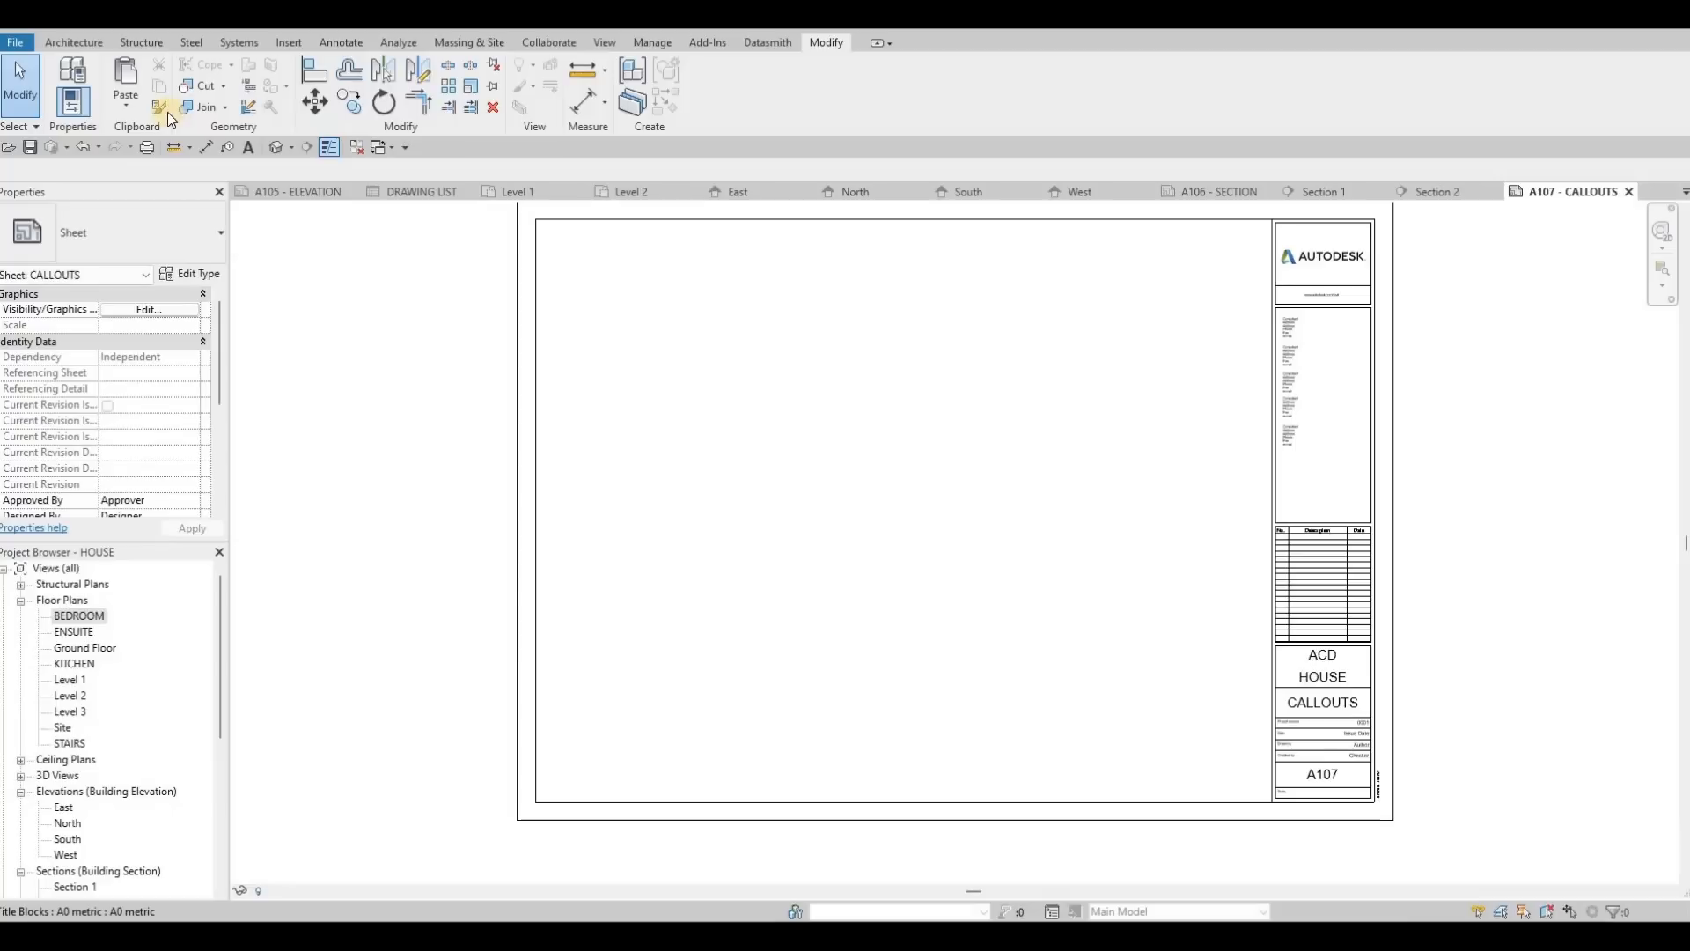
pyautogui.click(124, 107)
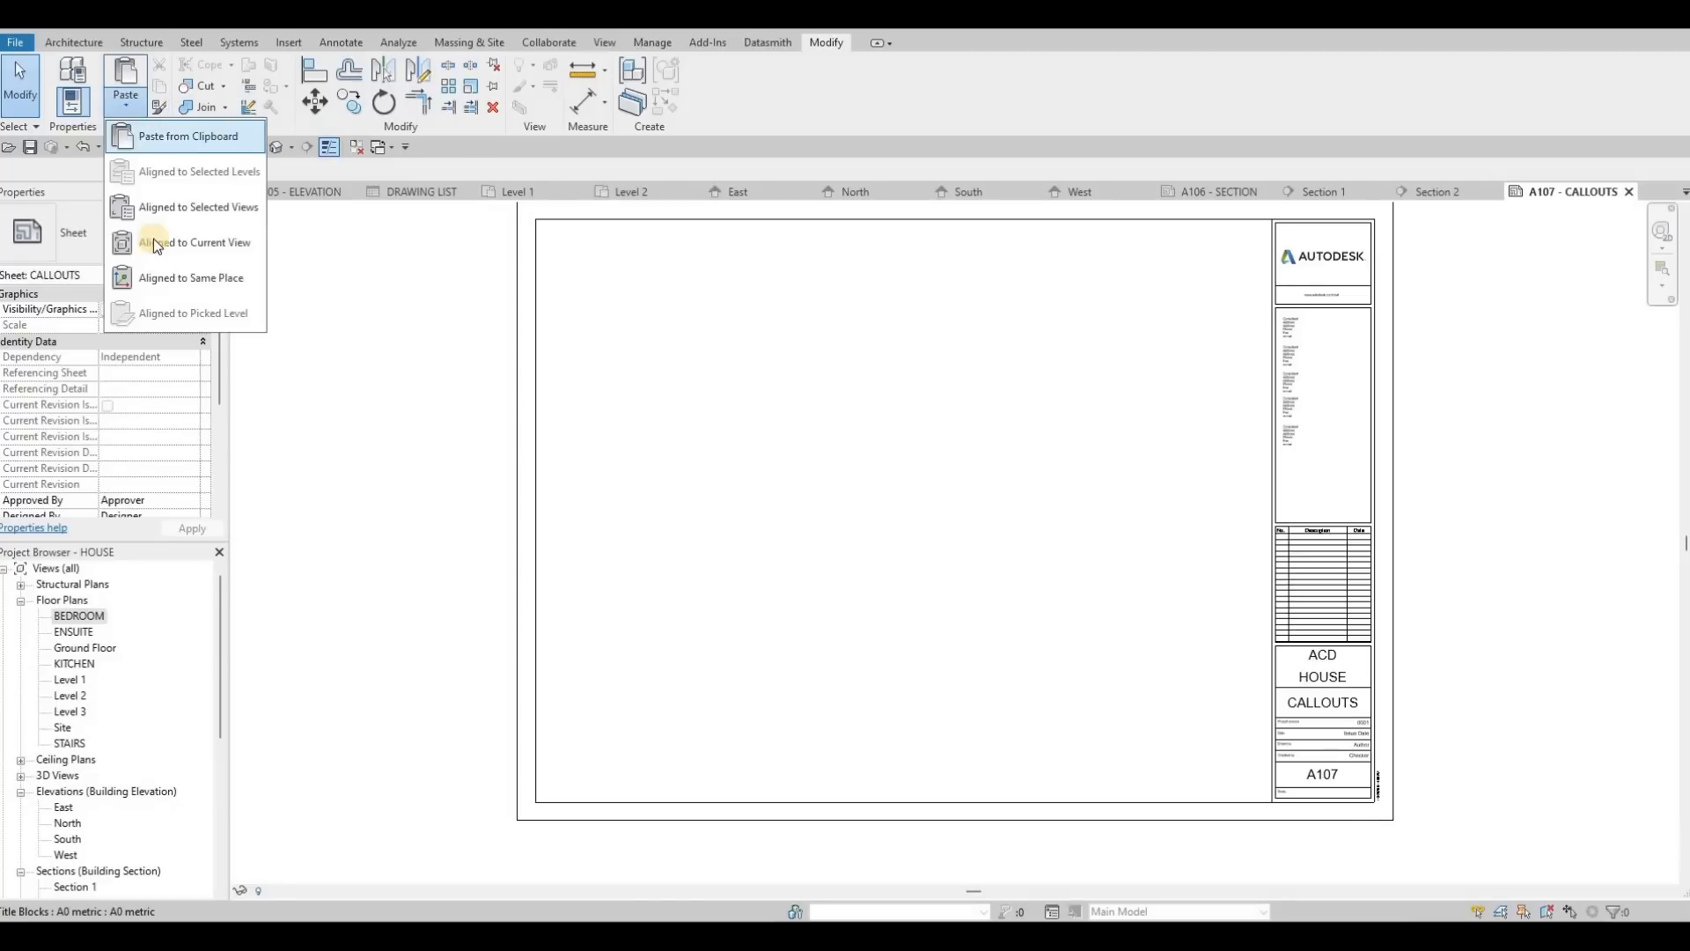
pyautogui.click(154, 243)
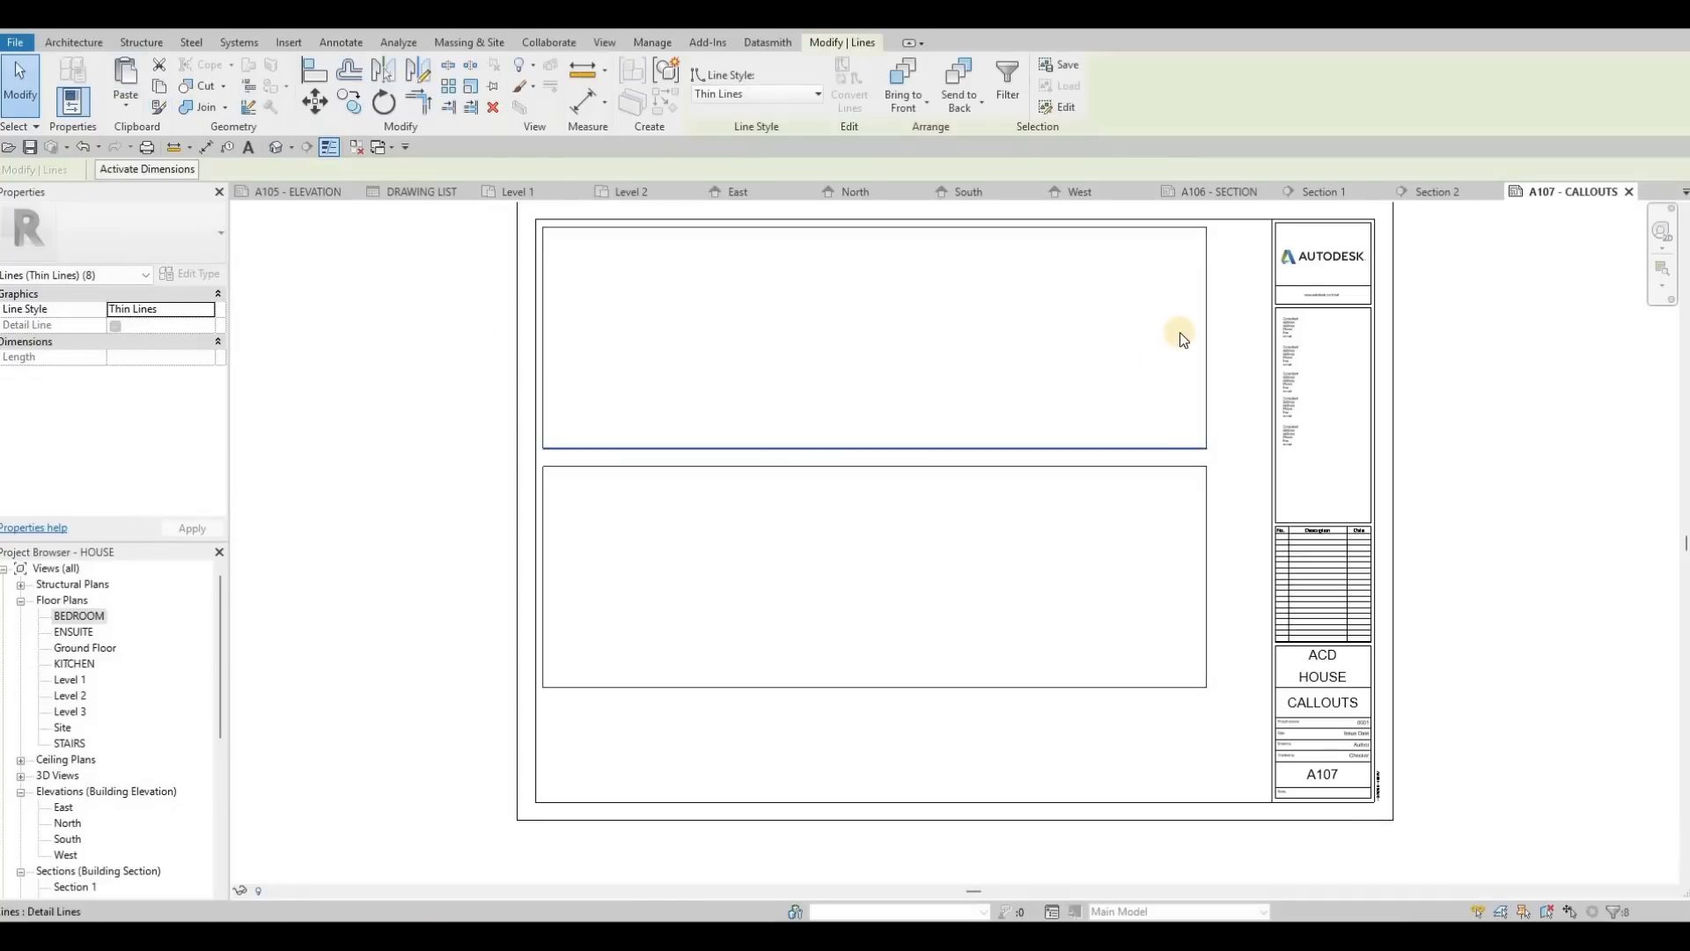
pyautogui.press('Escape')
pyautogui.press('Escape')
# Narrow both pasted frames to less than half the sheet width by moving their right edges inward to align with each other.
pyautogui.moveTo(1201, 298); pyautogui.dragTo(808, 297)
pyautogui.press('Escape')
pyautogui.click(1204, 519)
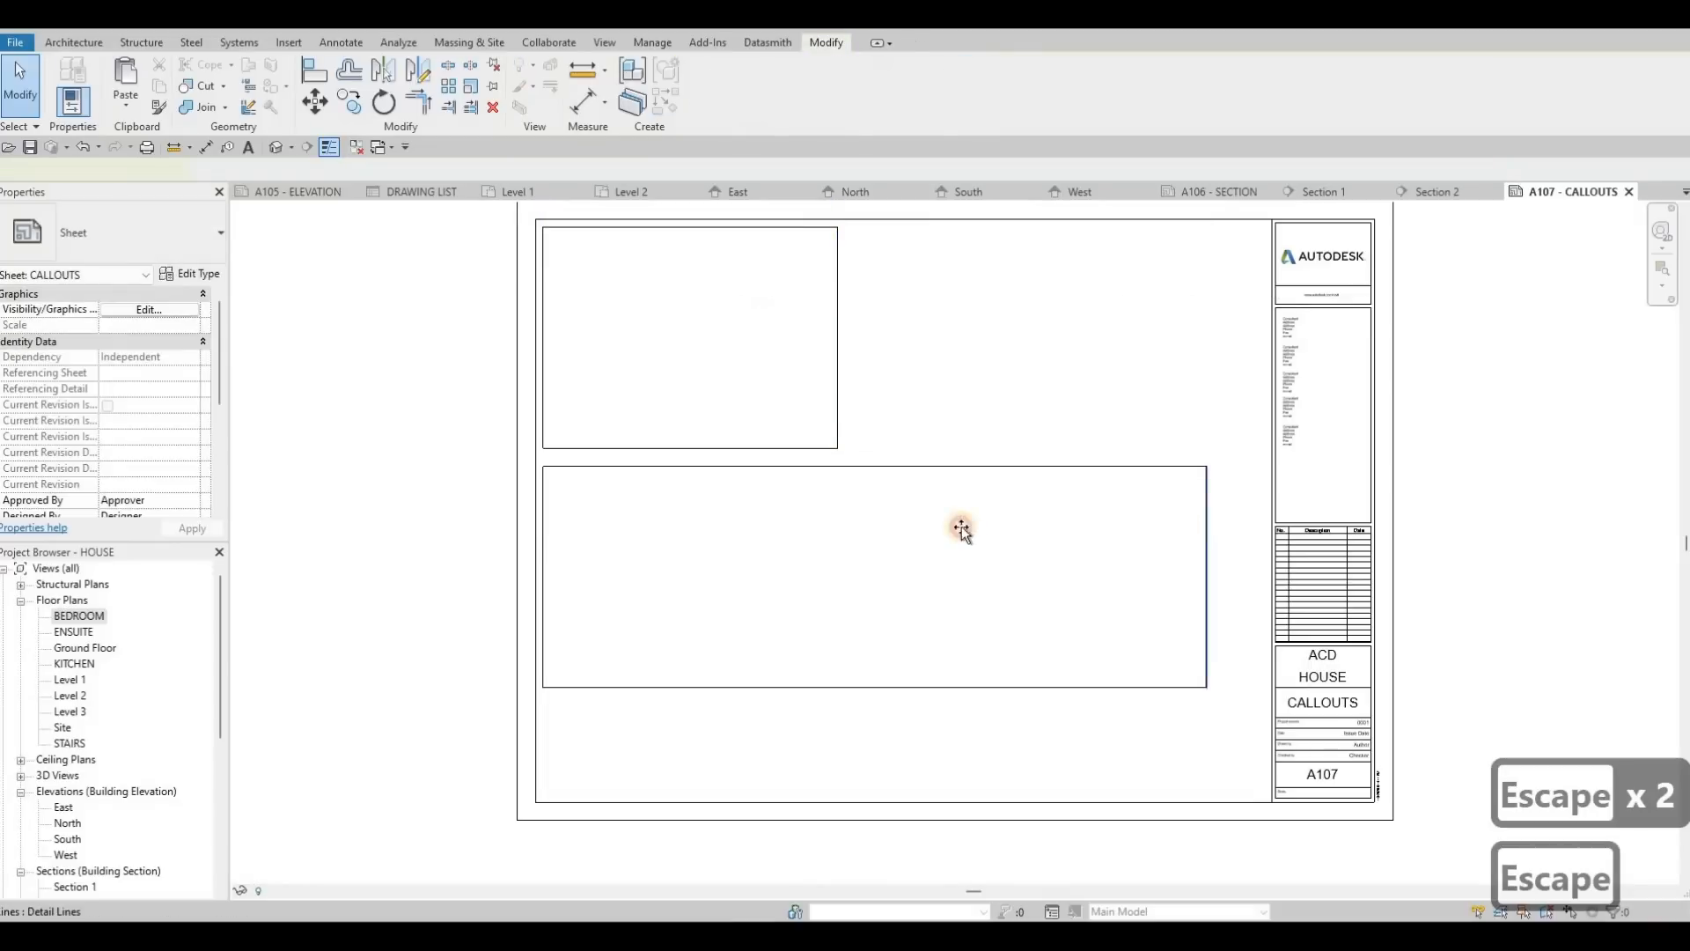
pyautogui.moveTo(841, 520)
pyautogui.mouseDown()
pyautogui.moveTo(864, 519)
pyautogui.moveTo(837, 519)
pyautogui.mouseUp()
pyautogui.press('Escape')
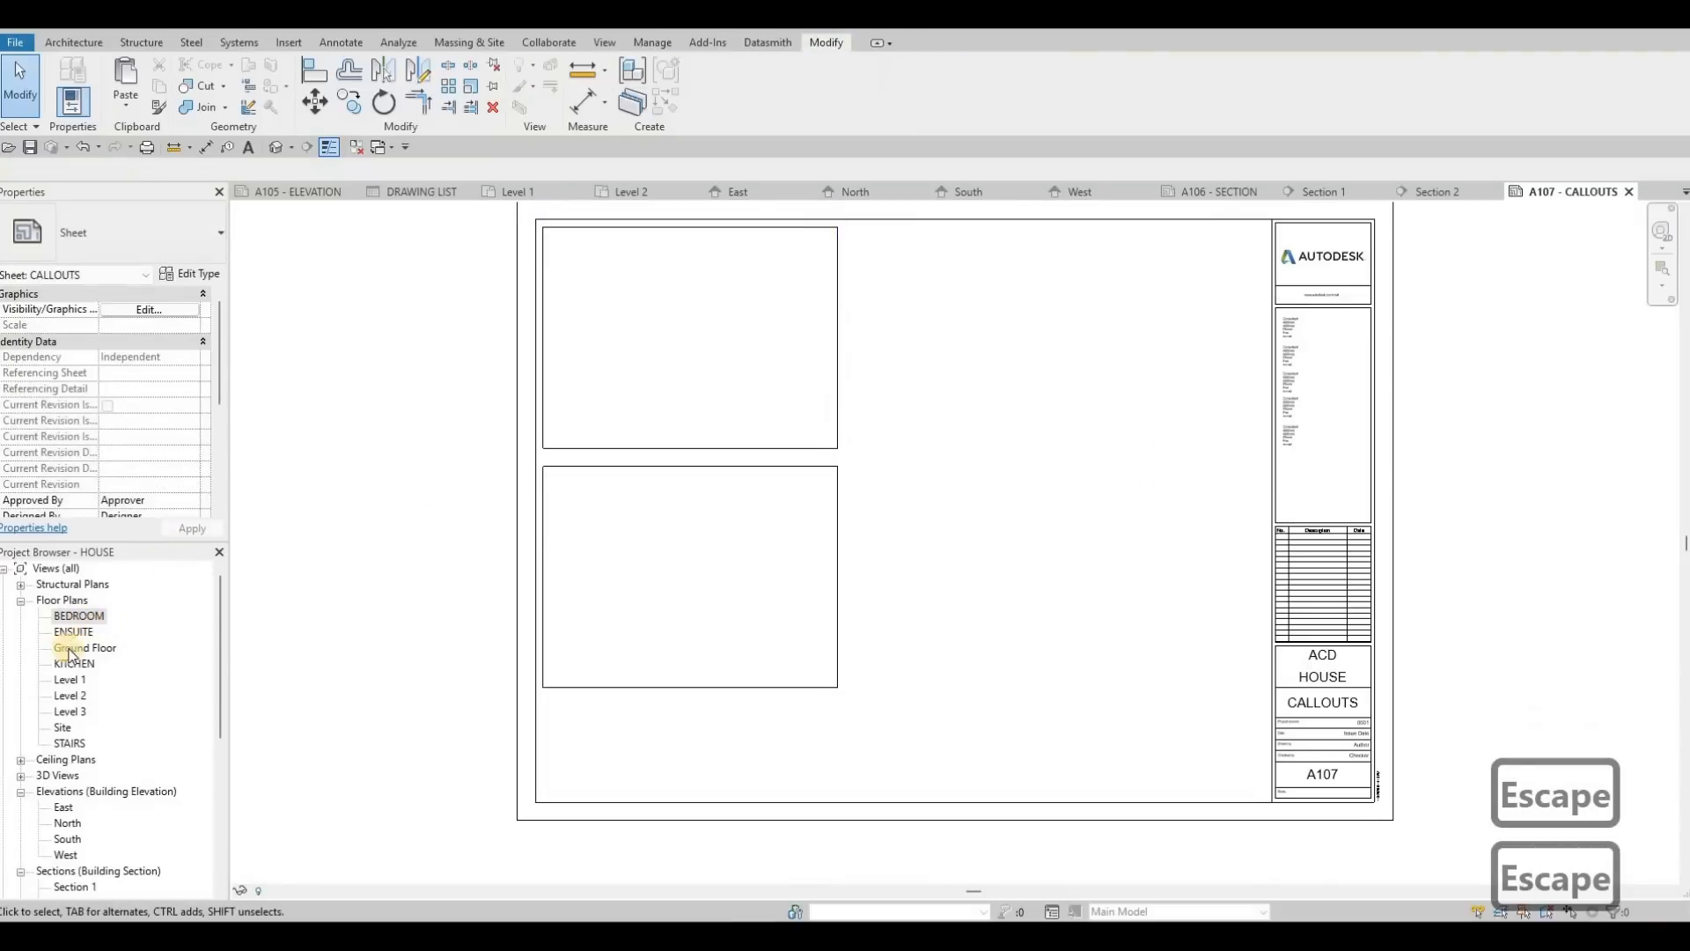
# Place the STAIRS floor plan view on the sheet inside the upper frame.
pyautogui.click(75, 663)
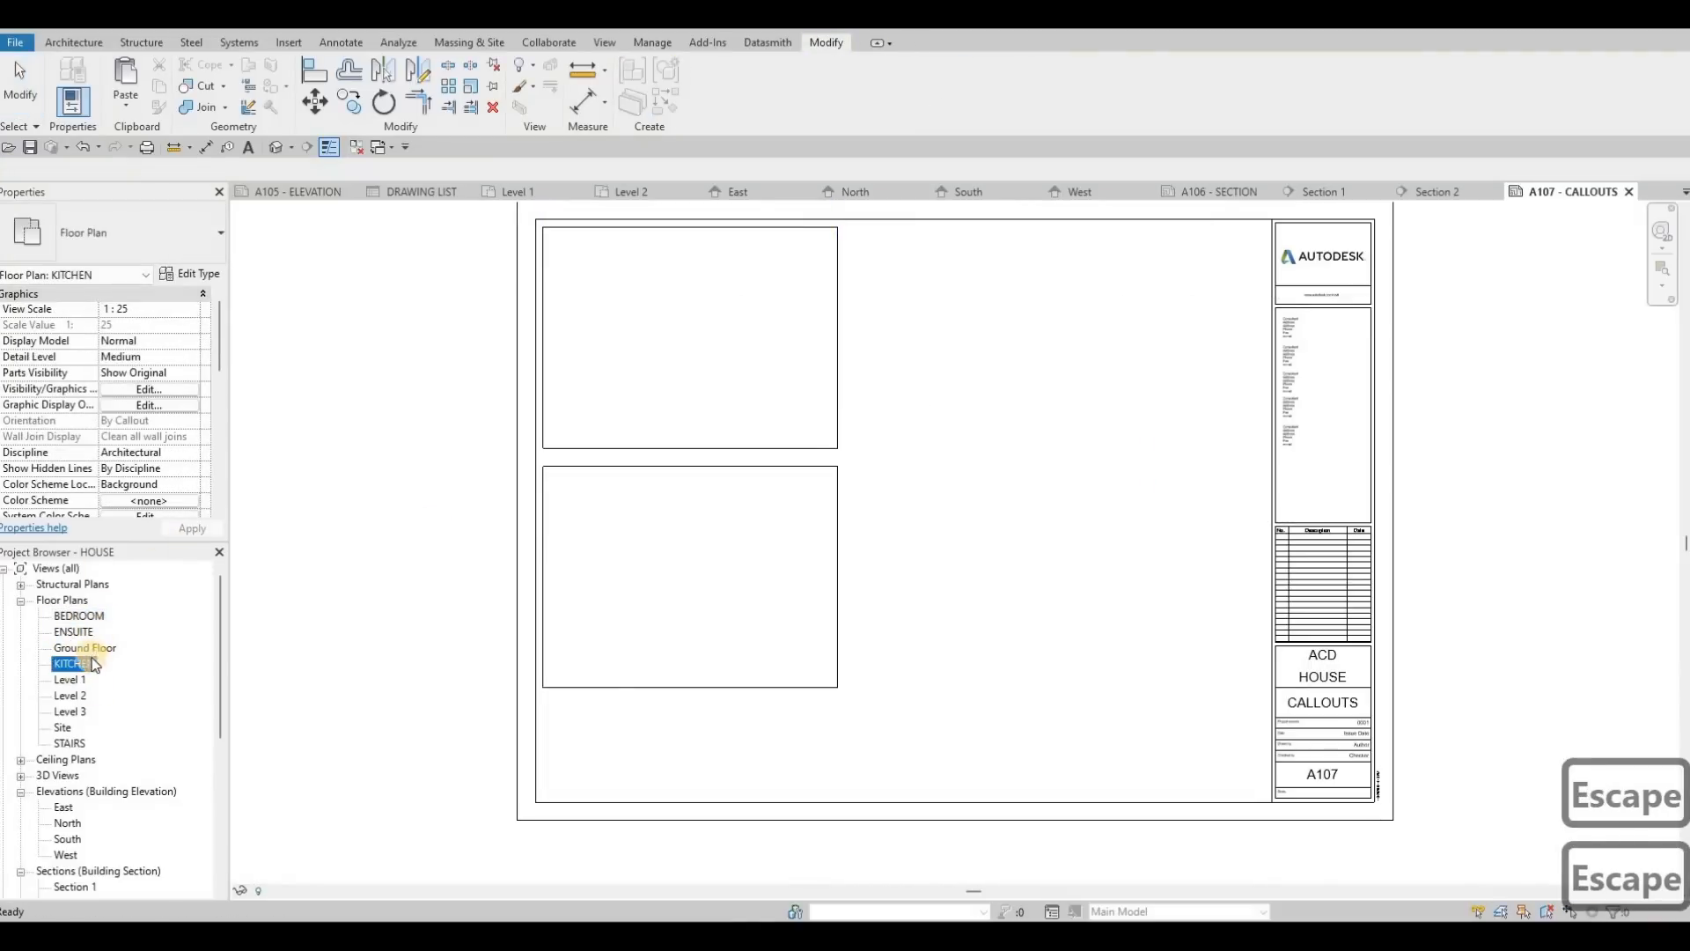
pyautogui.moveTo(95, 746); pyautogui.dragTo(642, 362)
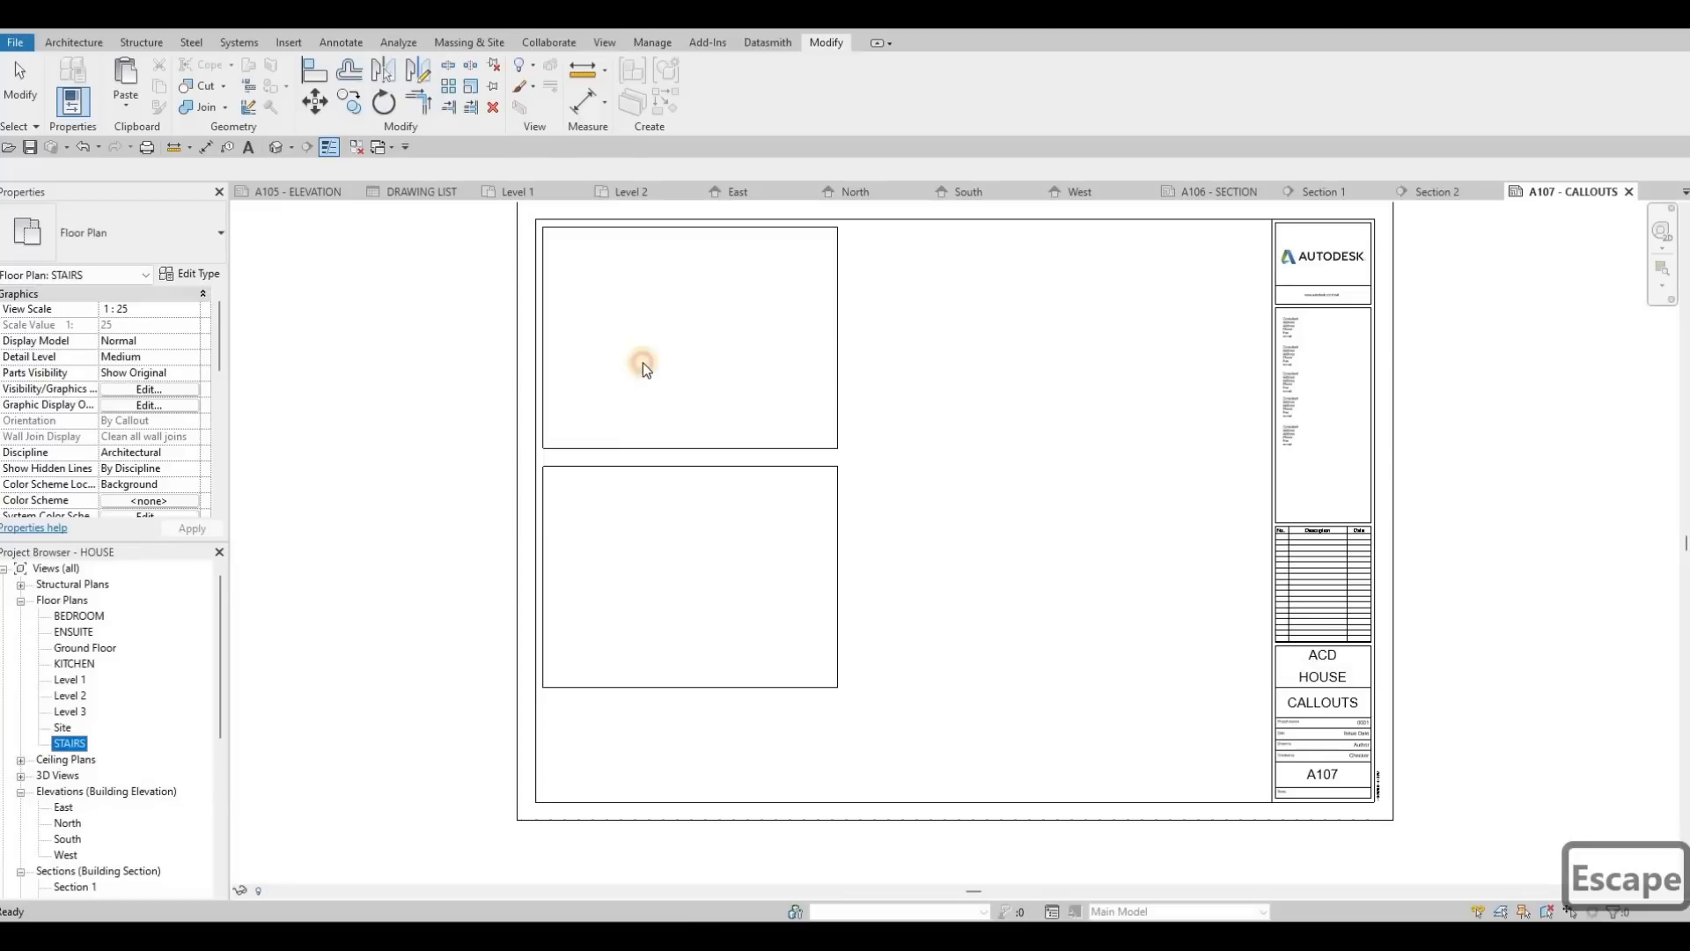
pyautogui.click(672, 337)
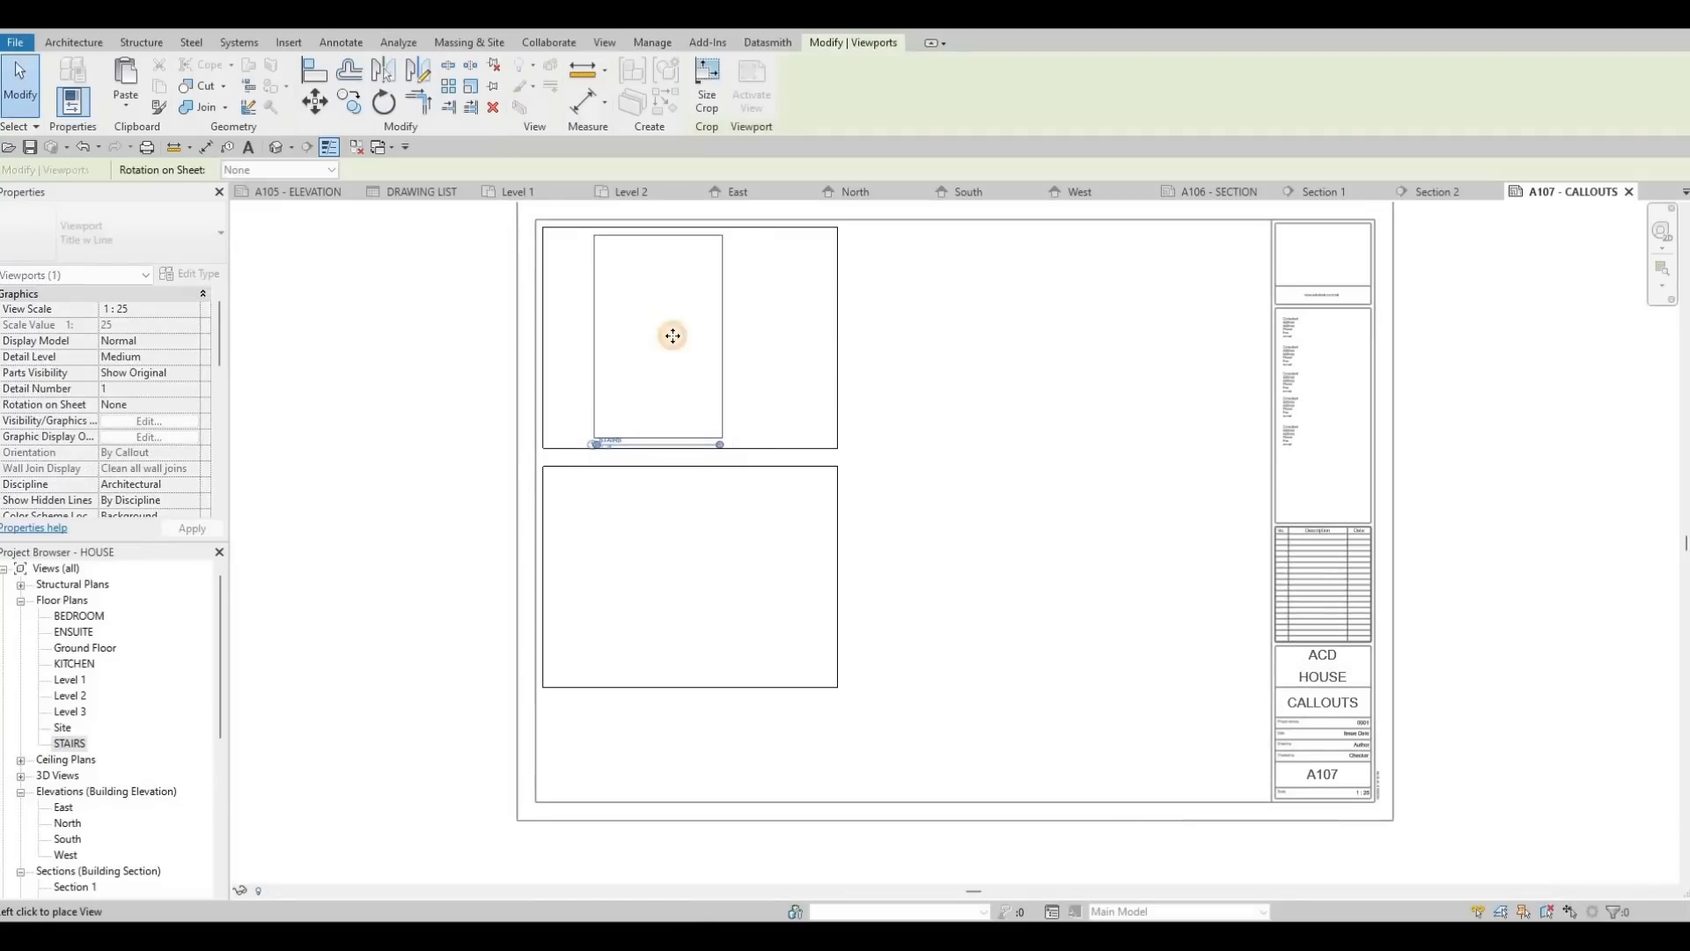
pyautogui.press('Escape')
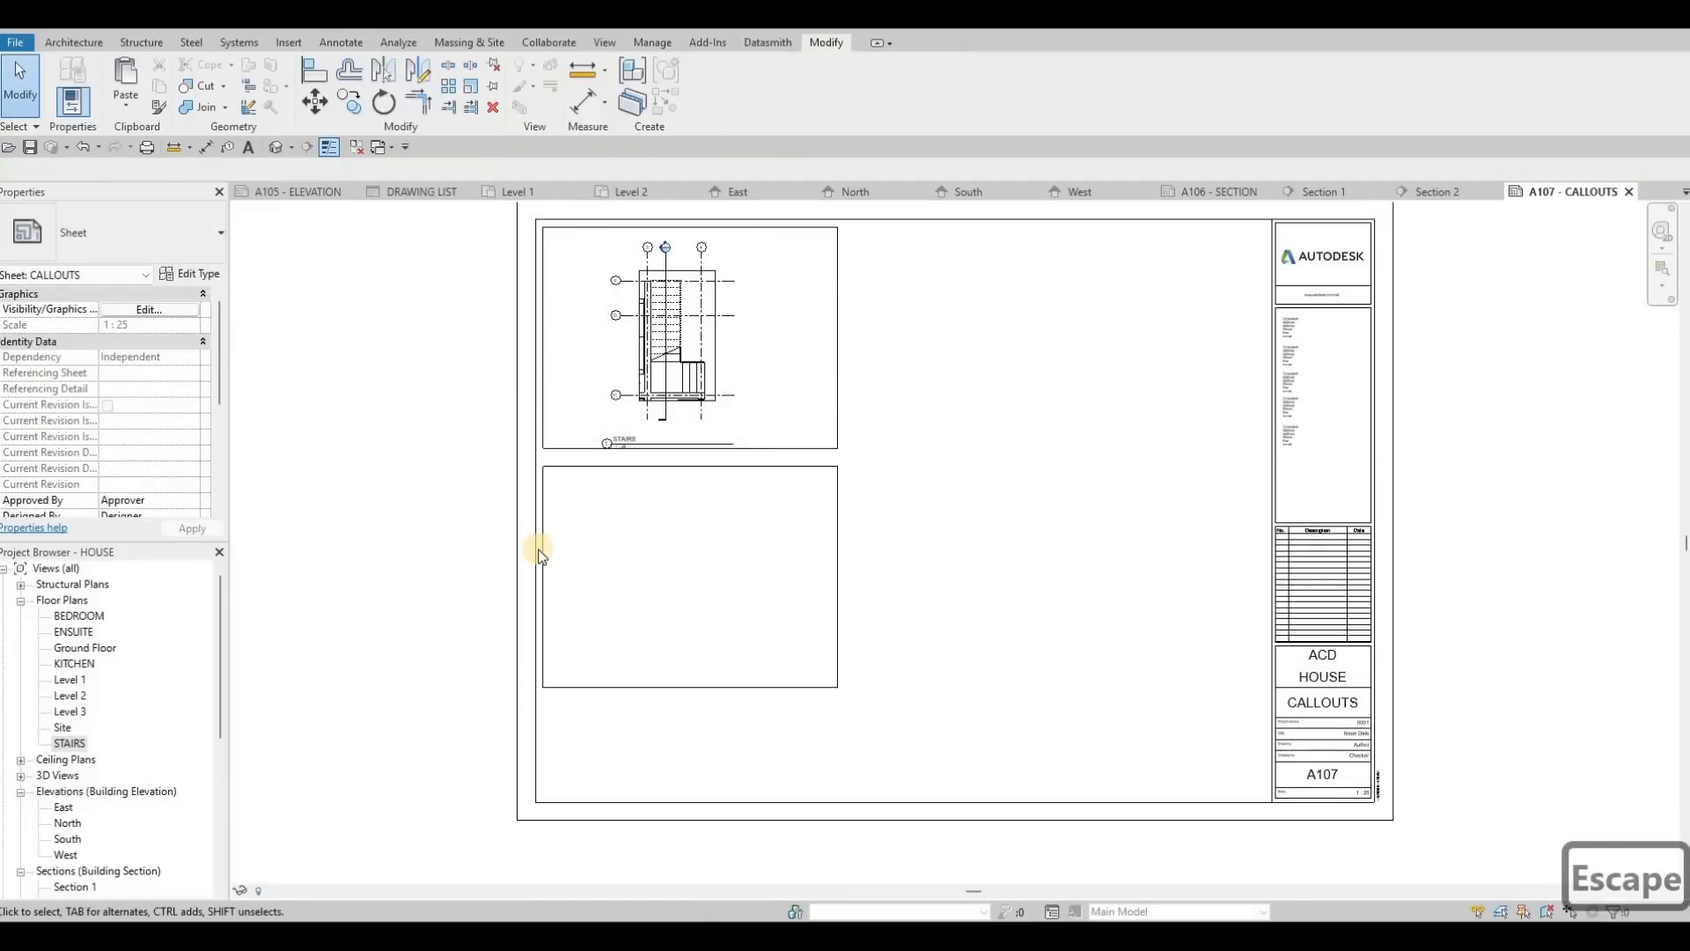
pyautogui.press('Escape')
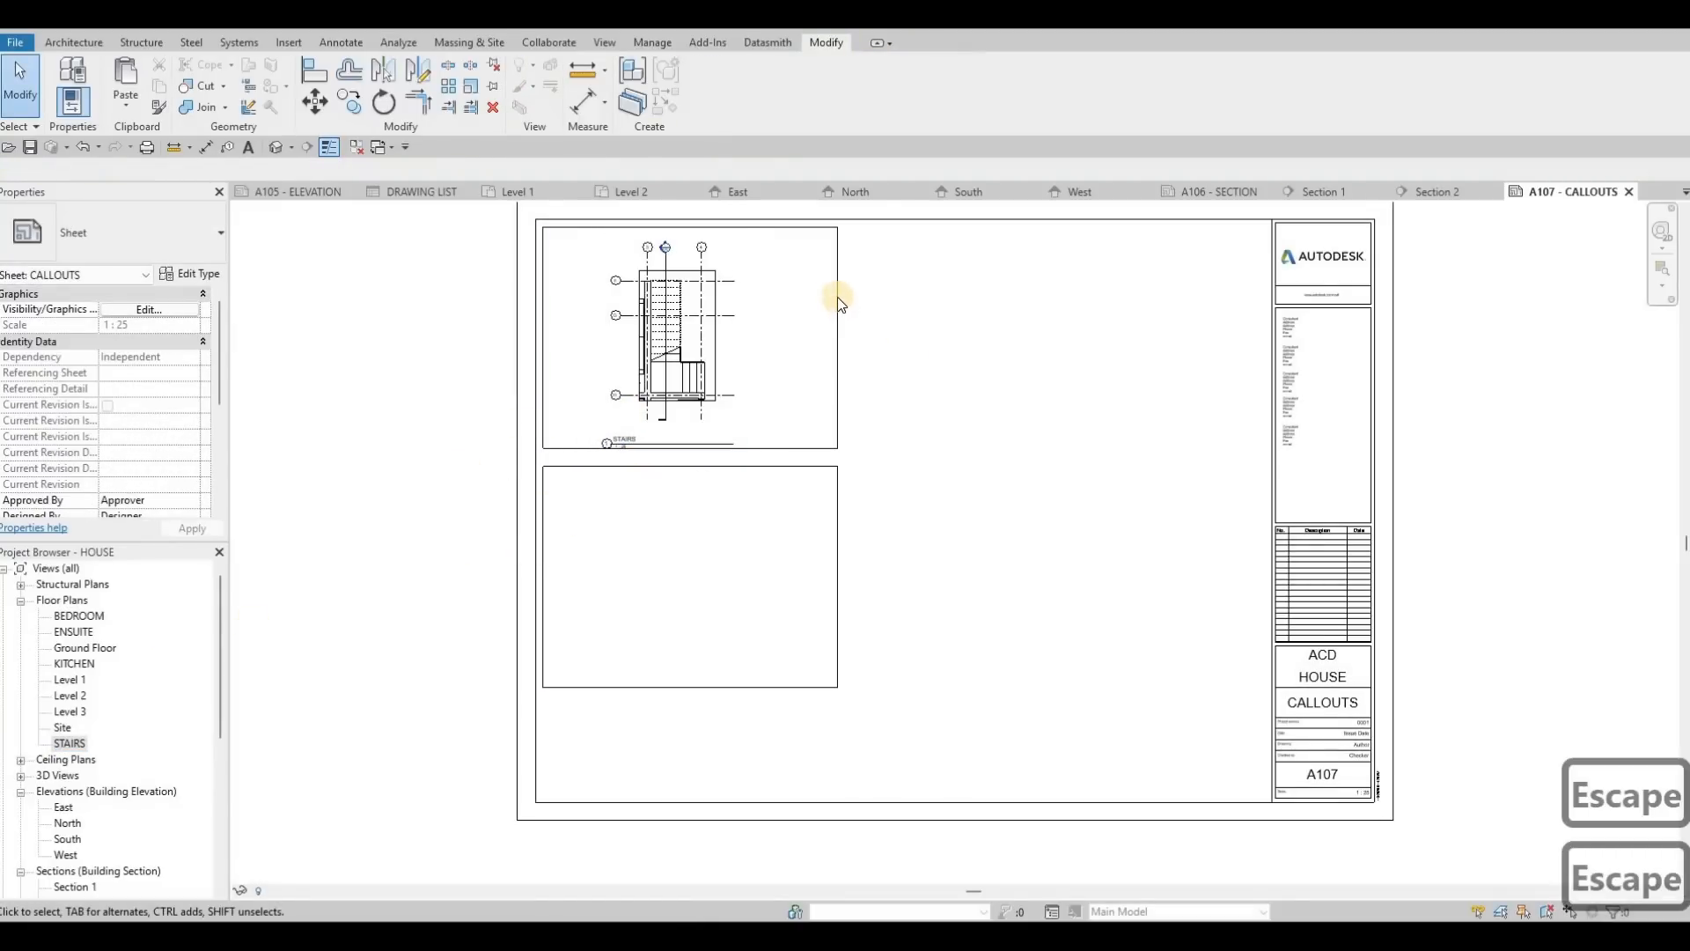
# Copy both complete frames to the right so the sheet has a two-by-two grid of frames.
pyautogui.press('Tab')
pyautogui.click(837, 297)
pyautogui.press('Tab')
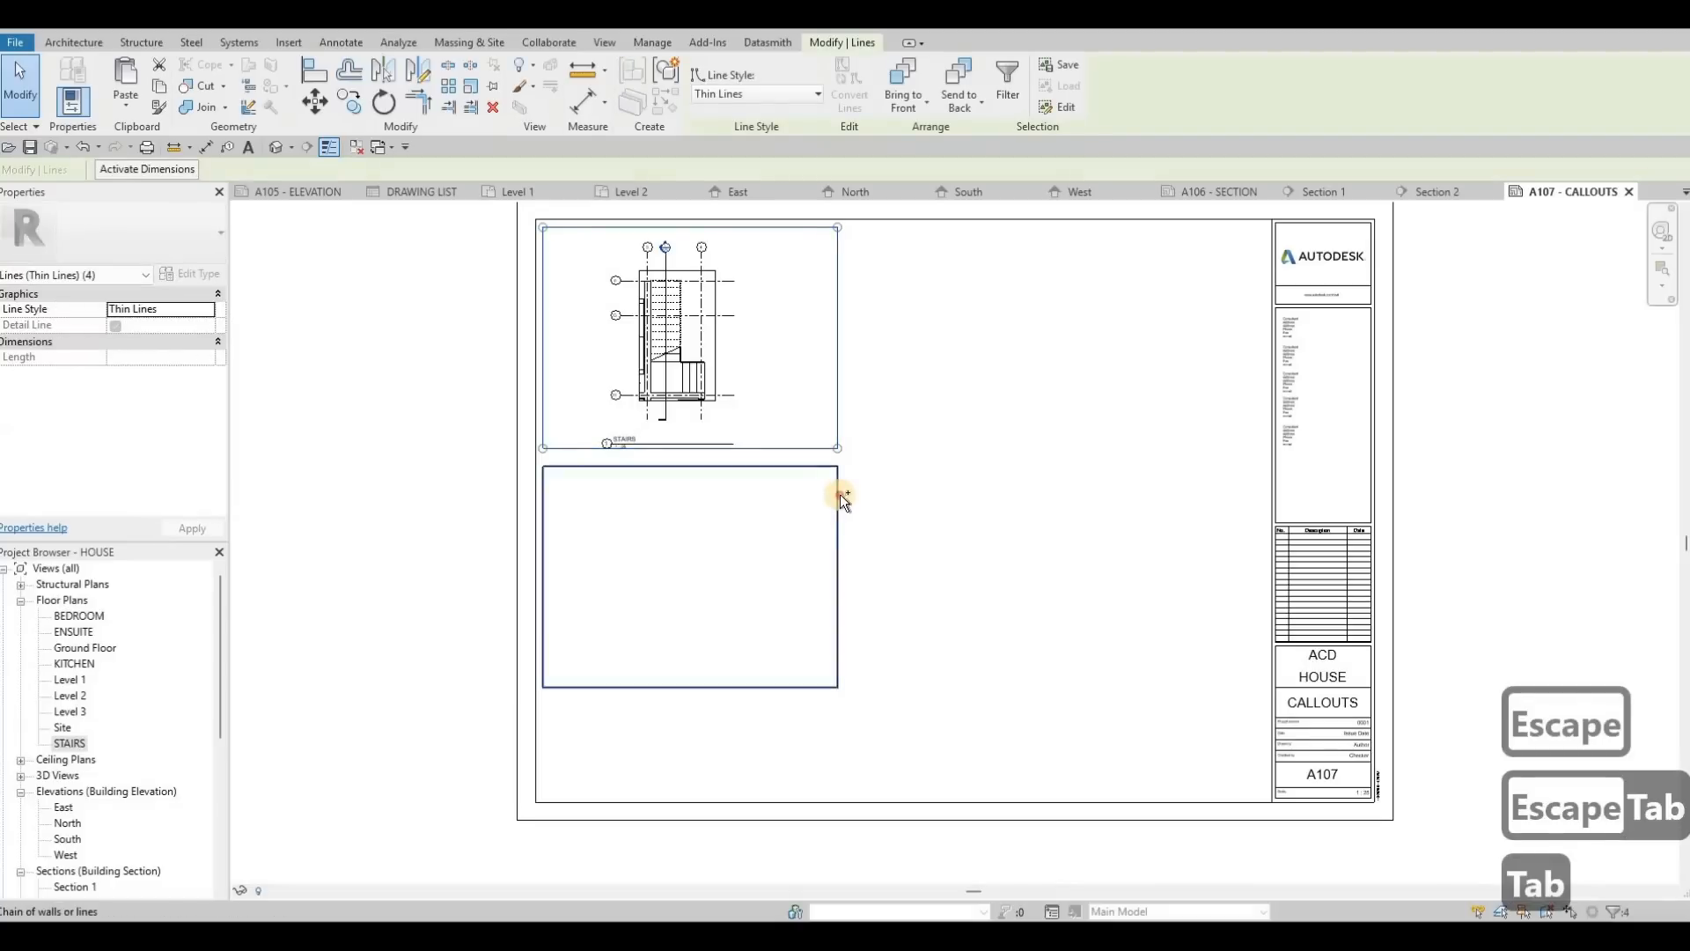
pyautogui.press('c')
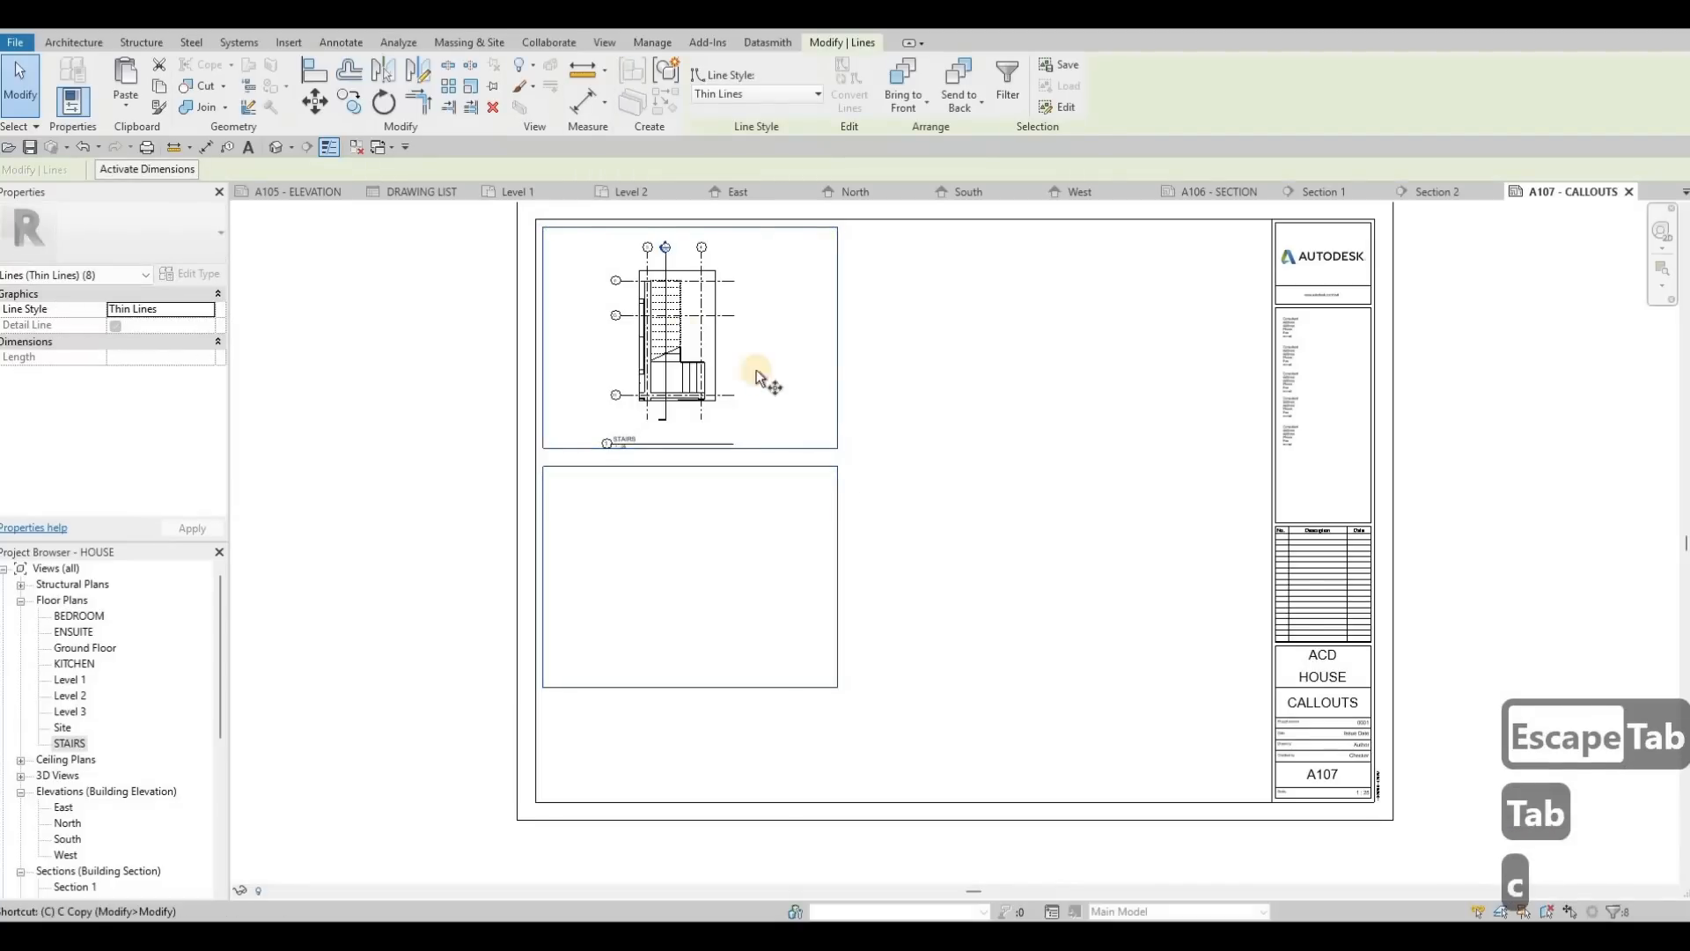
pyautogui.press('o')
pyautogui.scroll(2, 526, 229)
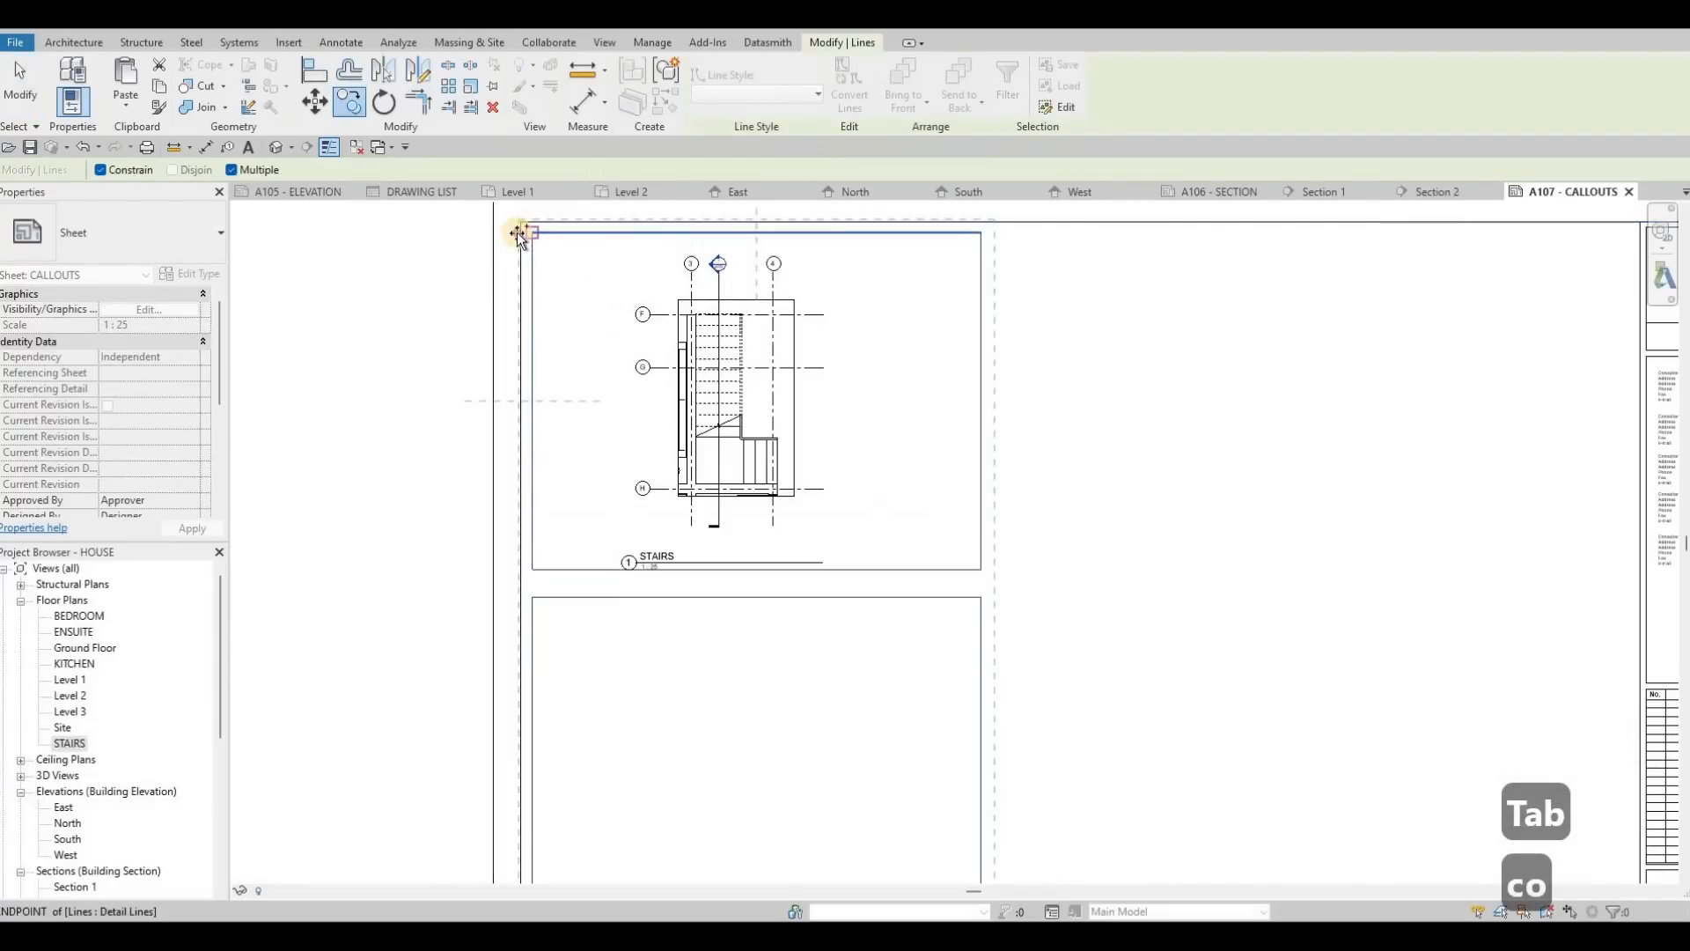
pyautogui.click(966, 287)
pyautogui.scroll(-4, 774, 389)
pyautogui.press('Escape')
pyautogui.press('Escape')
pyautogui.press('Escape')
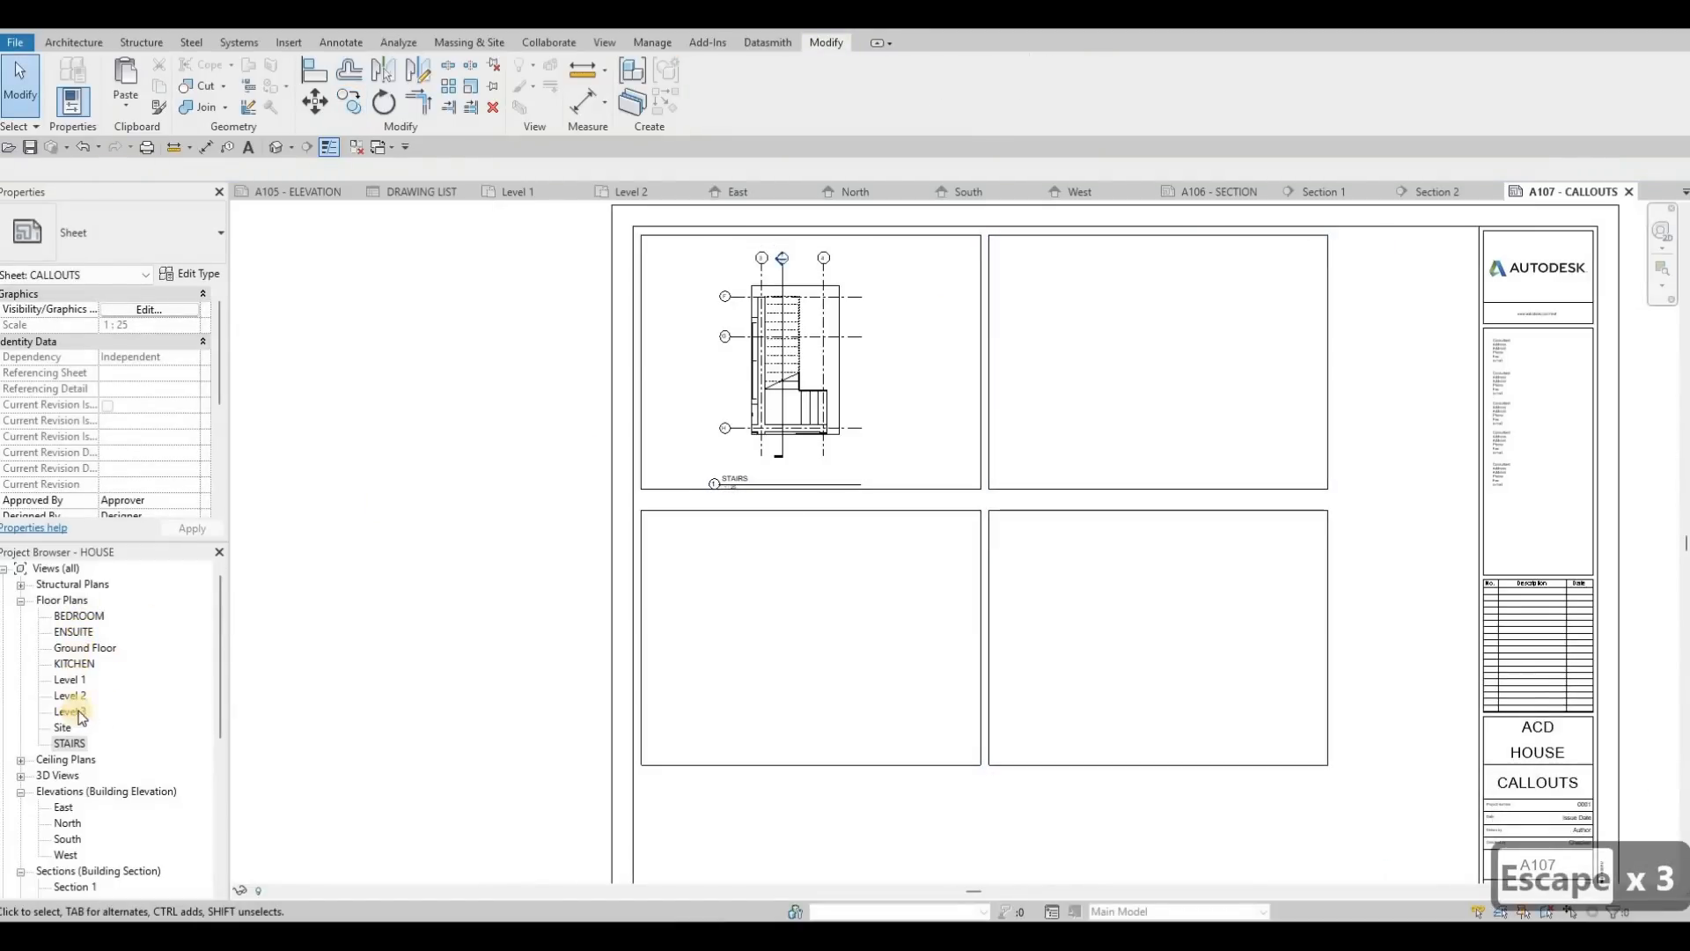
# Place the KITCHEN floor plan view inside the upper-right frame on the sheet.
pyautogui.click(75, 663)
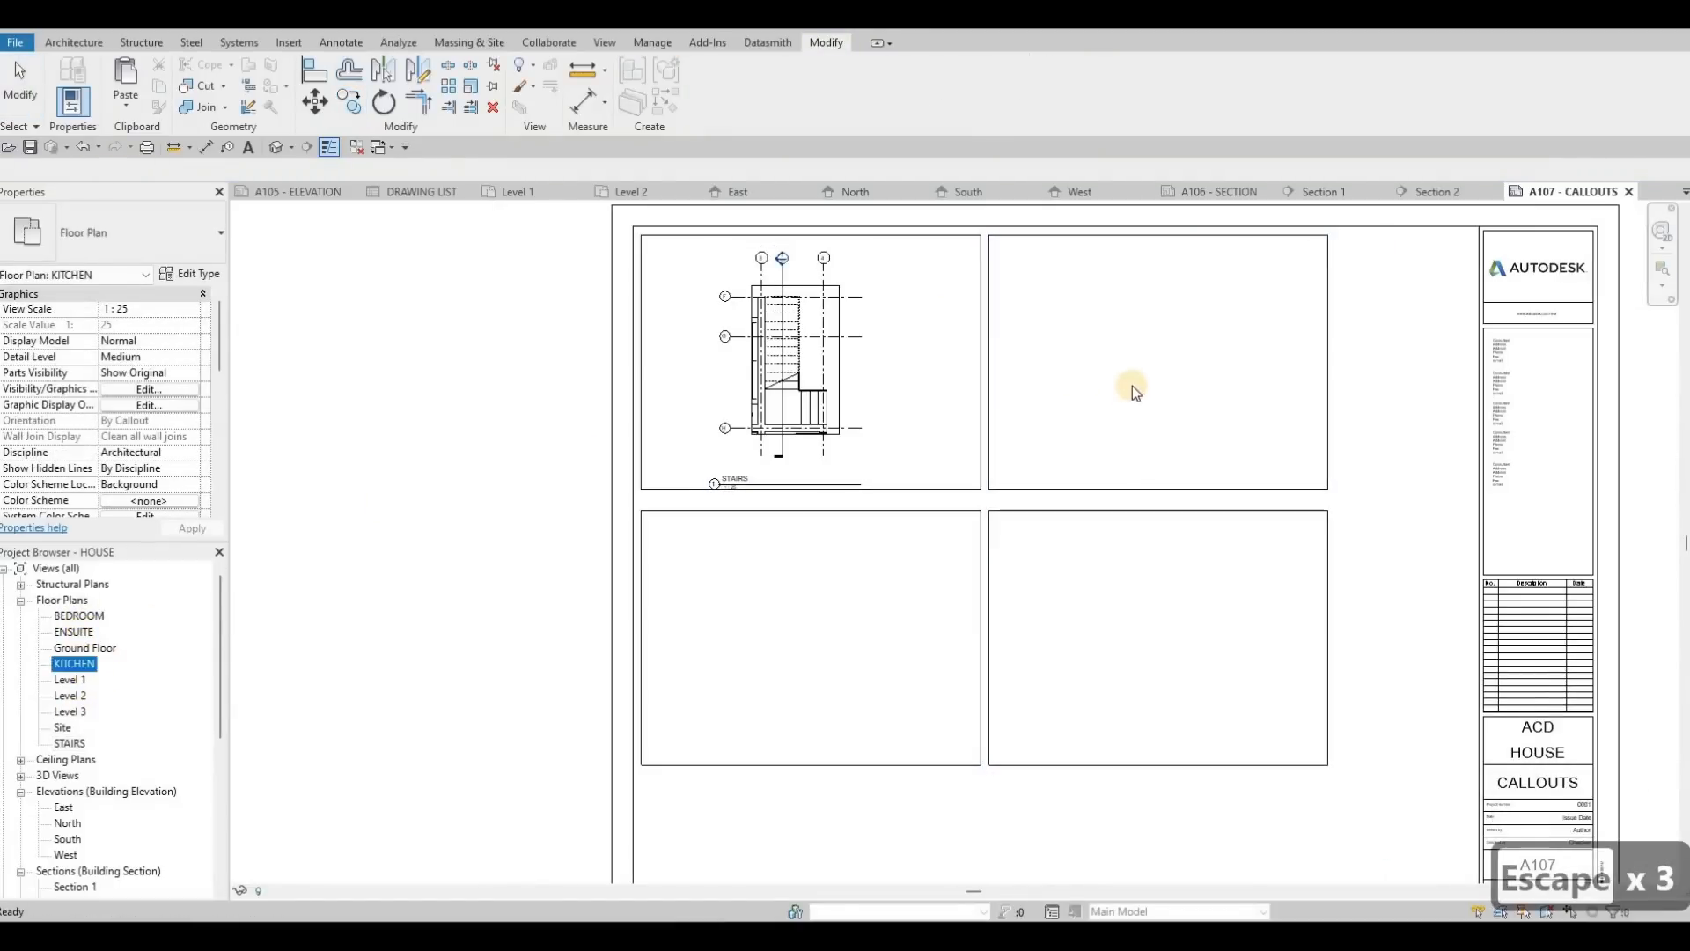
pyautogui.moveTo(1132, 386); pyautogui.dragTo(1143, 366)
pyautogui.click(1148, 362)
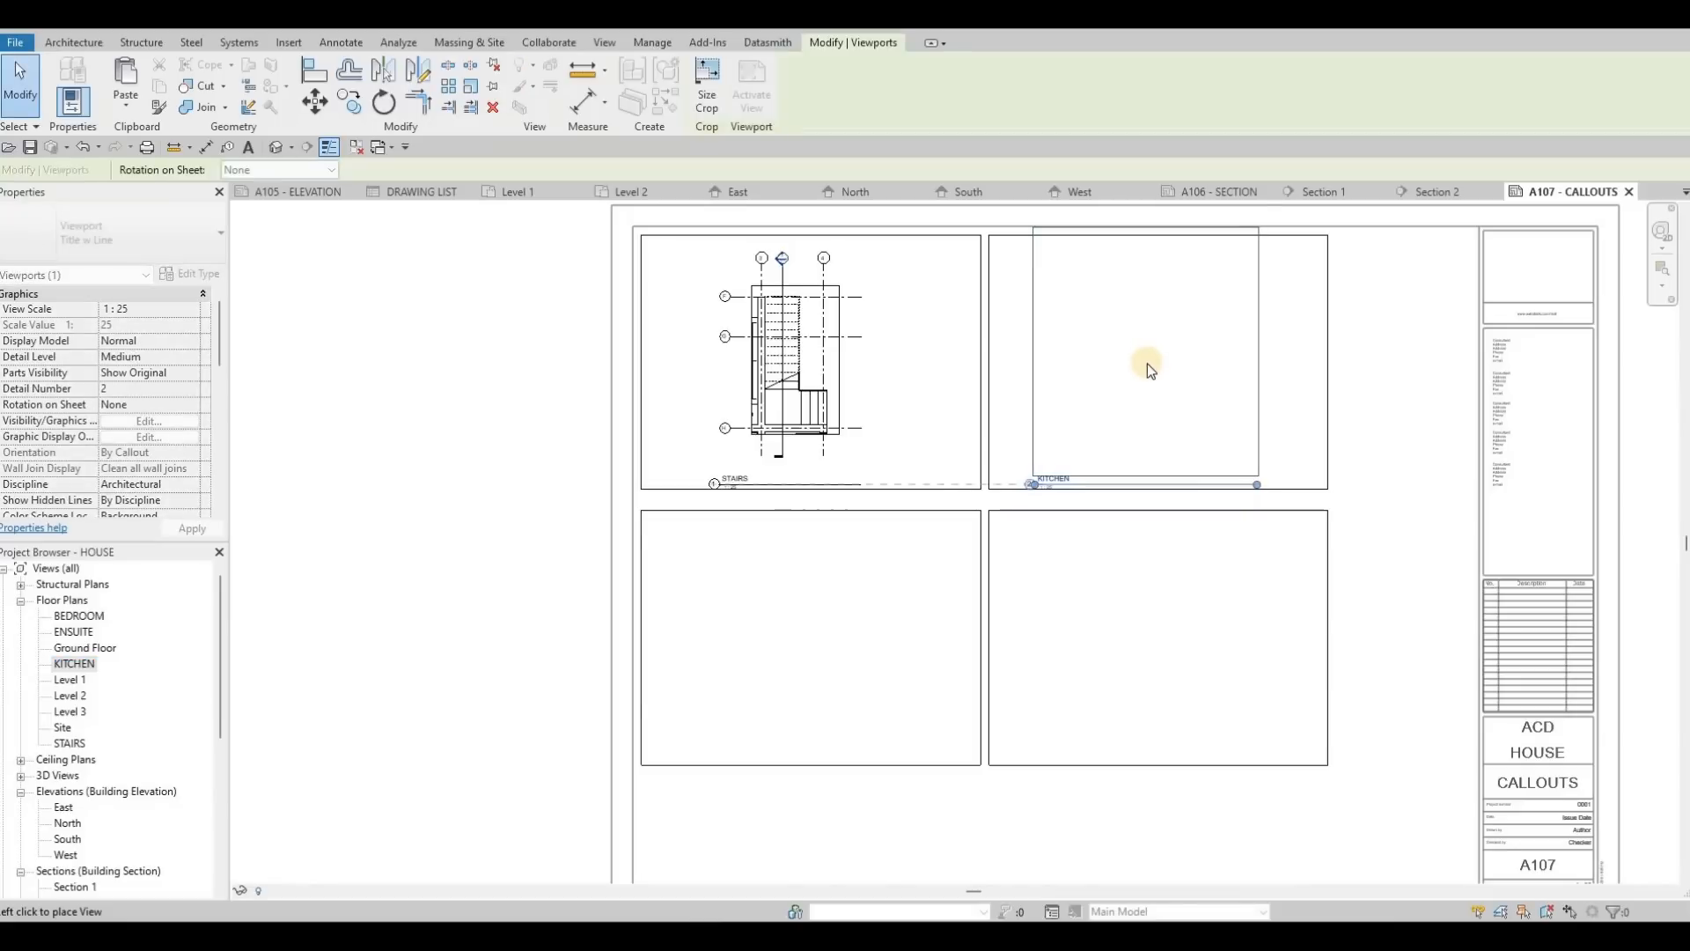
pyautogui.press('Escape')
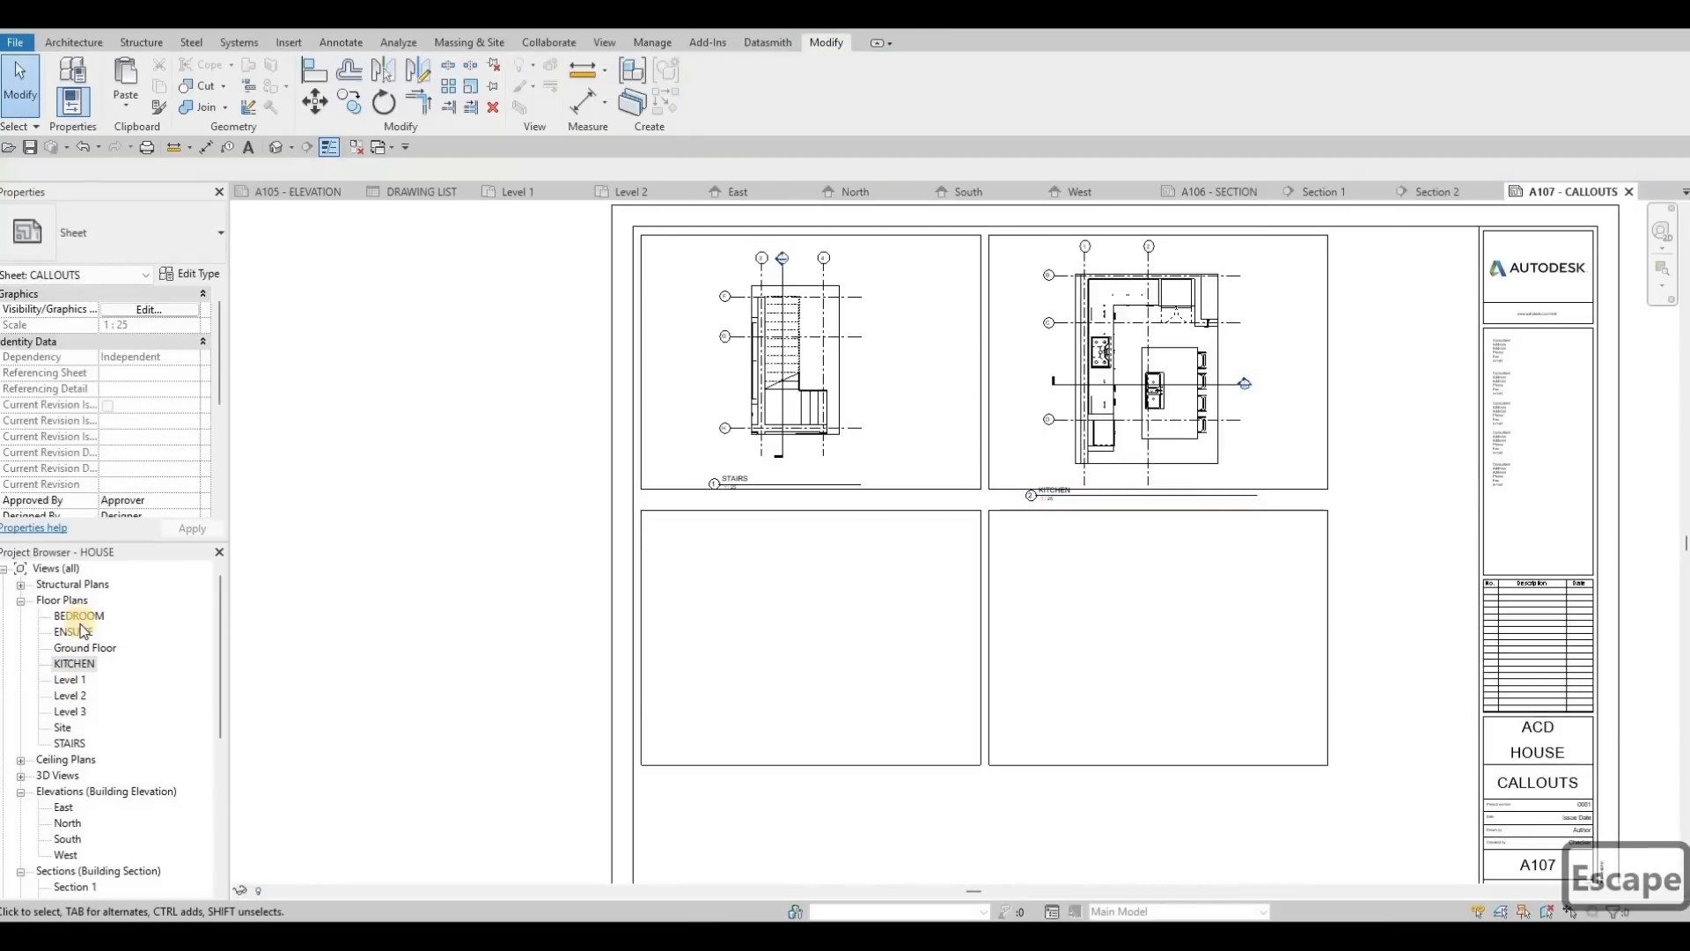
# Place the BEDROOM view in the frame below STAIRS and the ENSUITE view over the frame below KITCHEN.
pyautogui.click(74, 632)
pyautogui.moveTo(96, 619); pyautogui.dragTo(799, 637)
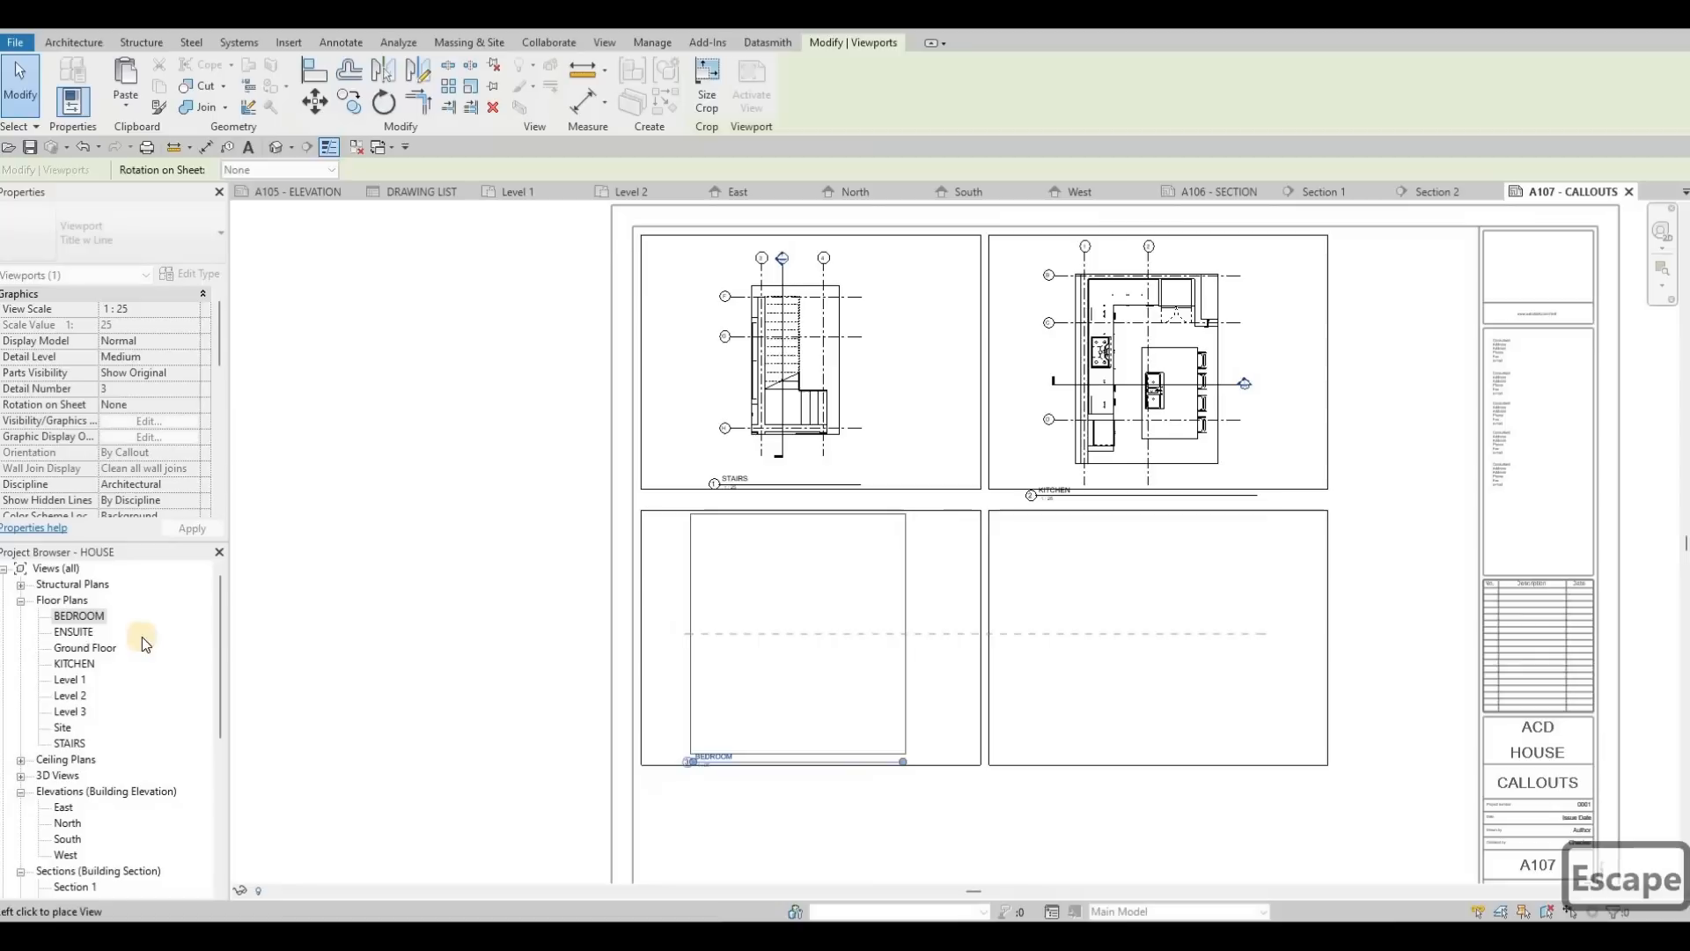
pyautogui.moveTo(85, 636); pyautogui.dragTo(1022, 642)
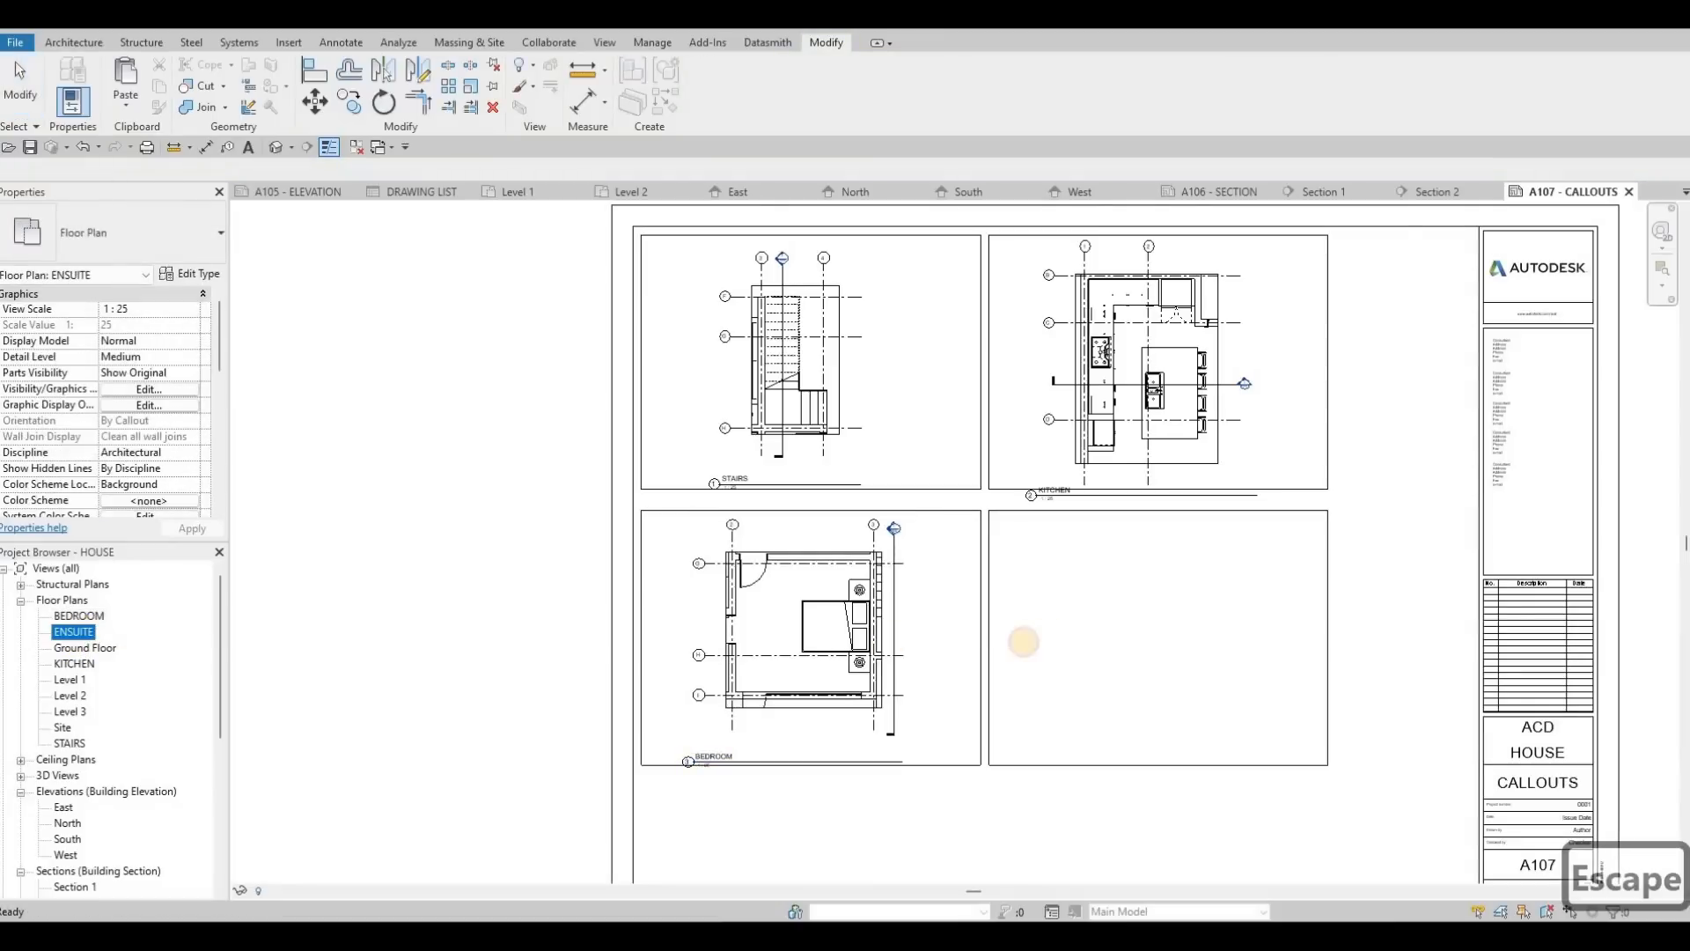
pyautogui.moveTo(1156, 638); pyautogui.dragTo(1158, 635)
pyautogui.click(1158, 636)
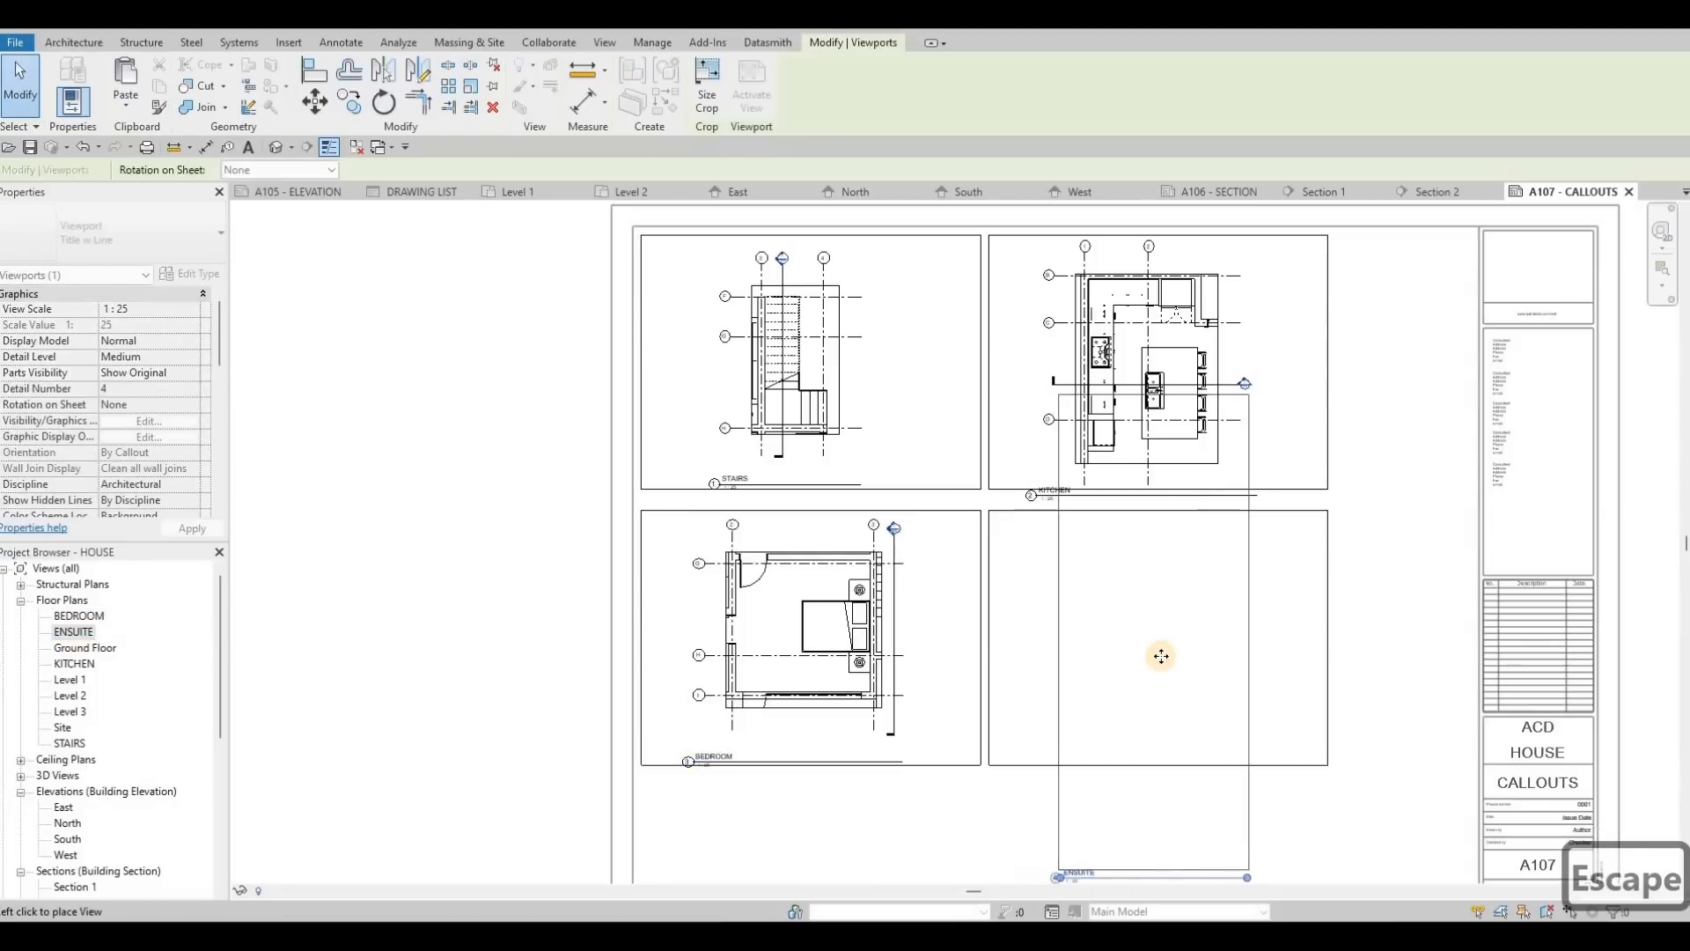
pyautogui.moveTo(1190, 681); pyautogui.dragTo(1130, 645, button='middle')
pyautogui.press('Escape')
# Activate the ENSUITE view on the sheet and hide the stray Section 1 marker below the plan.
pyautogui.doubleClick(1134, 646)
pyautogui.click(1194, 671)
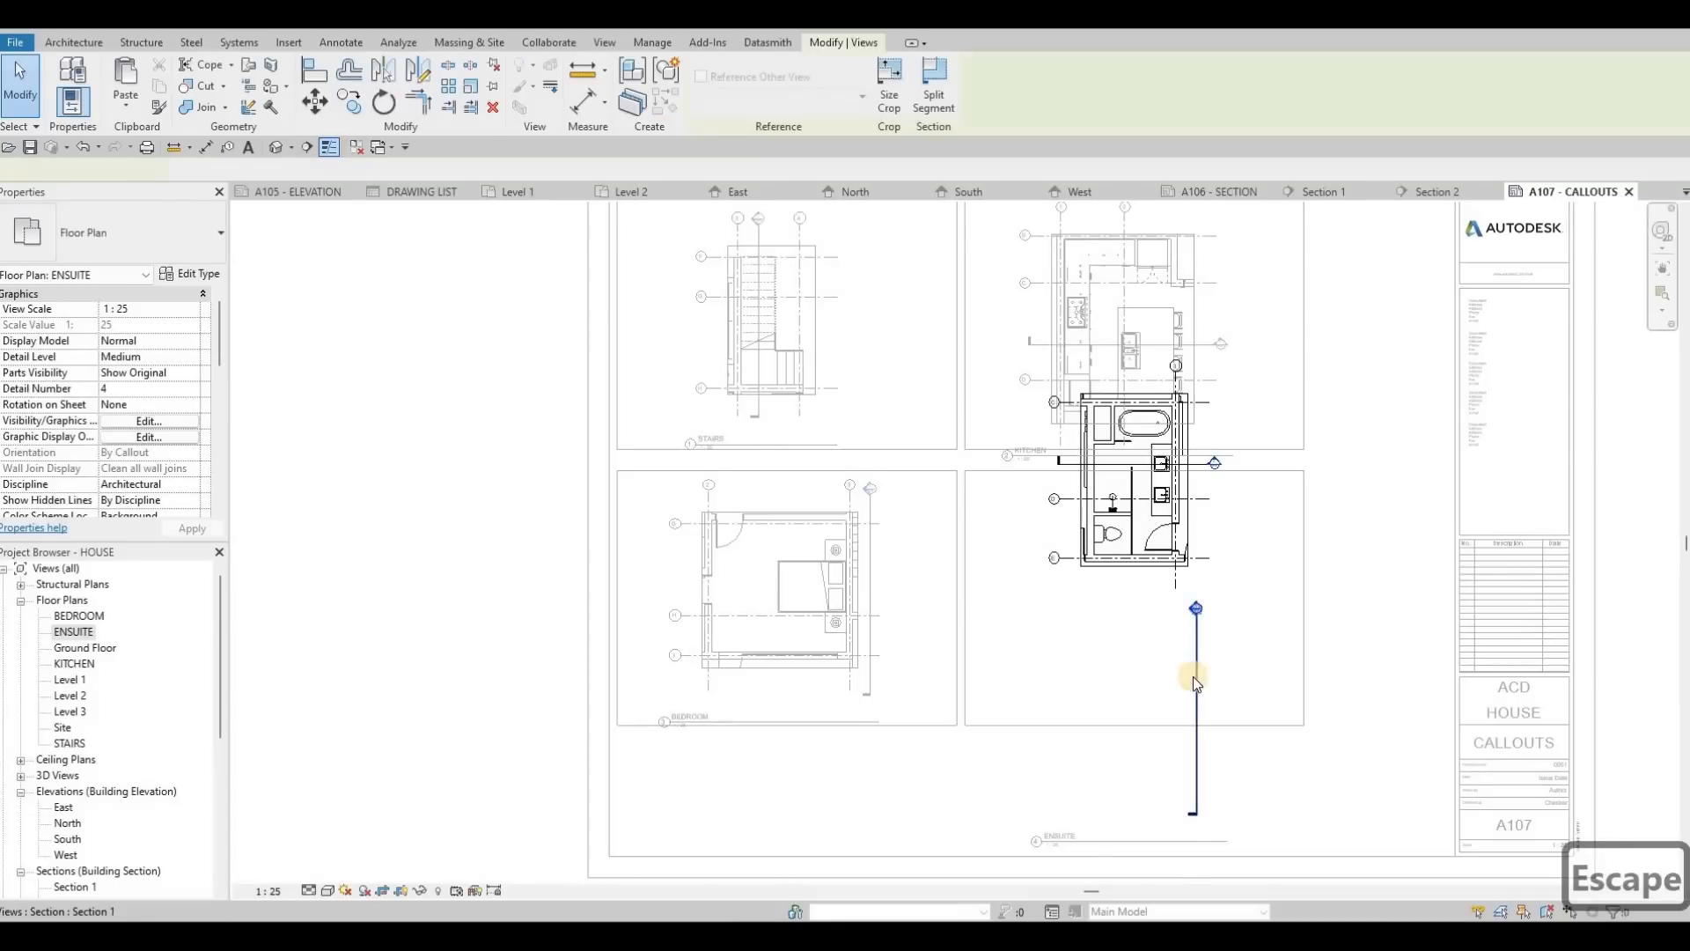
pyautogui.rightClick(1195, 674)
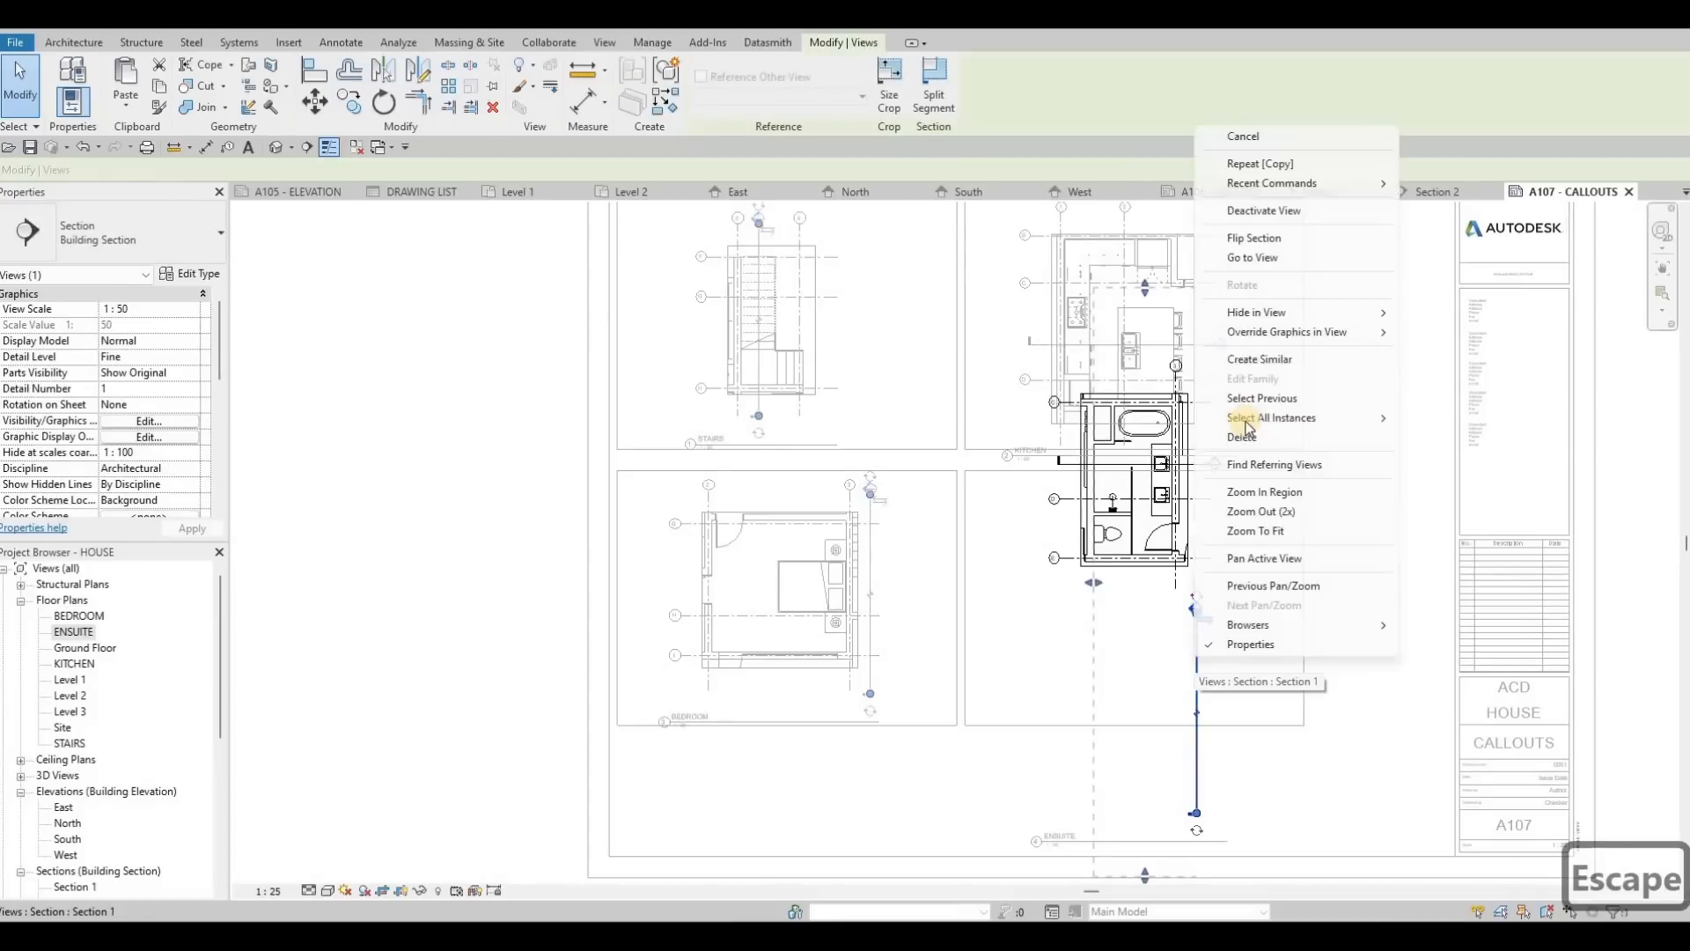
pyautogui.click(1424, 313)
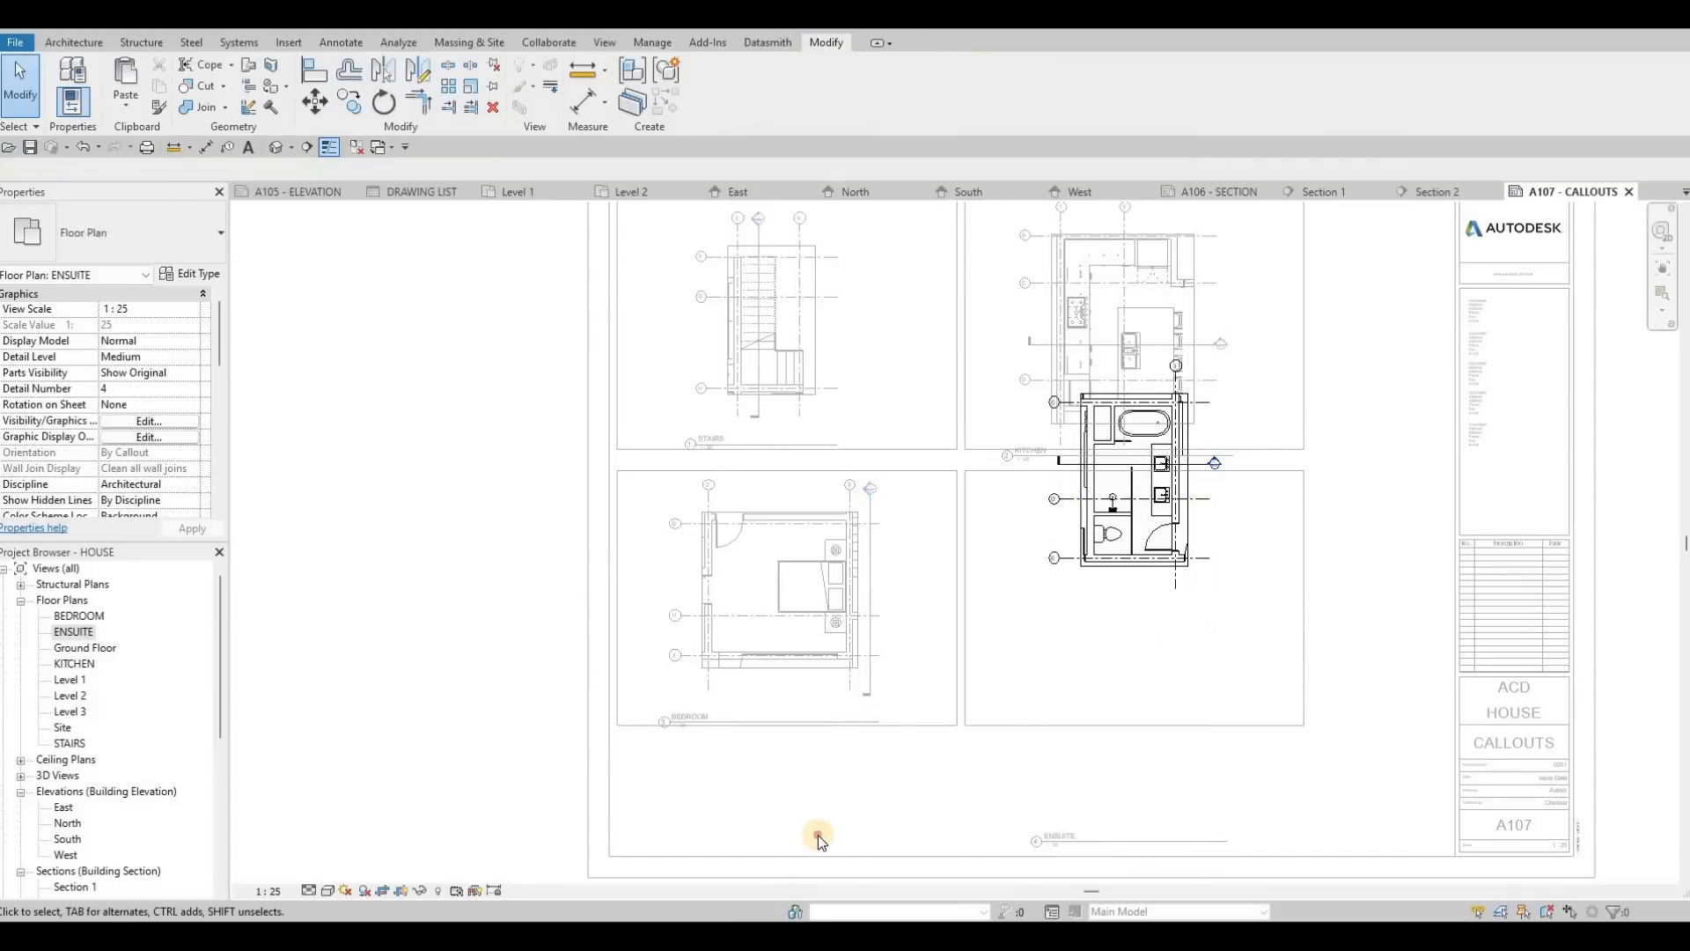
pyautogui.press('Escape')
# Leave the activated ENSUITE view and move its viewport down into the lower-right frame.
pyautogui.click(1148, 611)
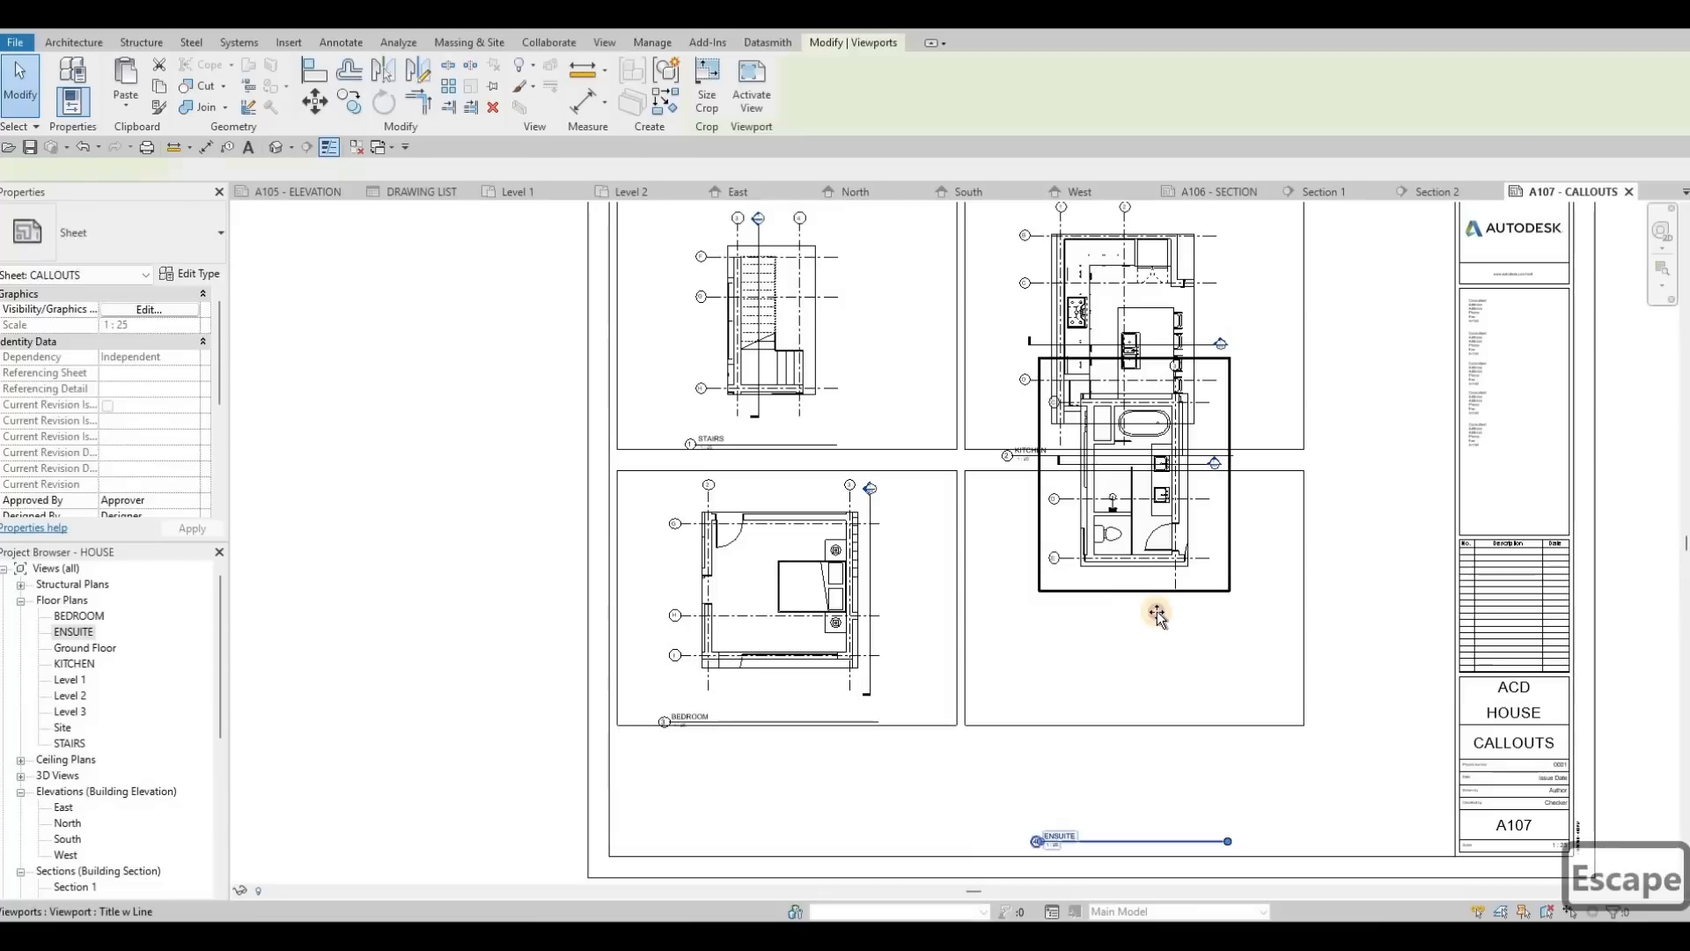
pyautogui.moveTo(1151, 619); pyautogui.dragTo(1150, 621)
pyautogui.moveTo(1133, 487); pyautogui.dragTo(1134, 605)
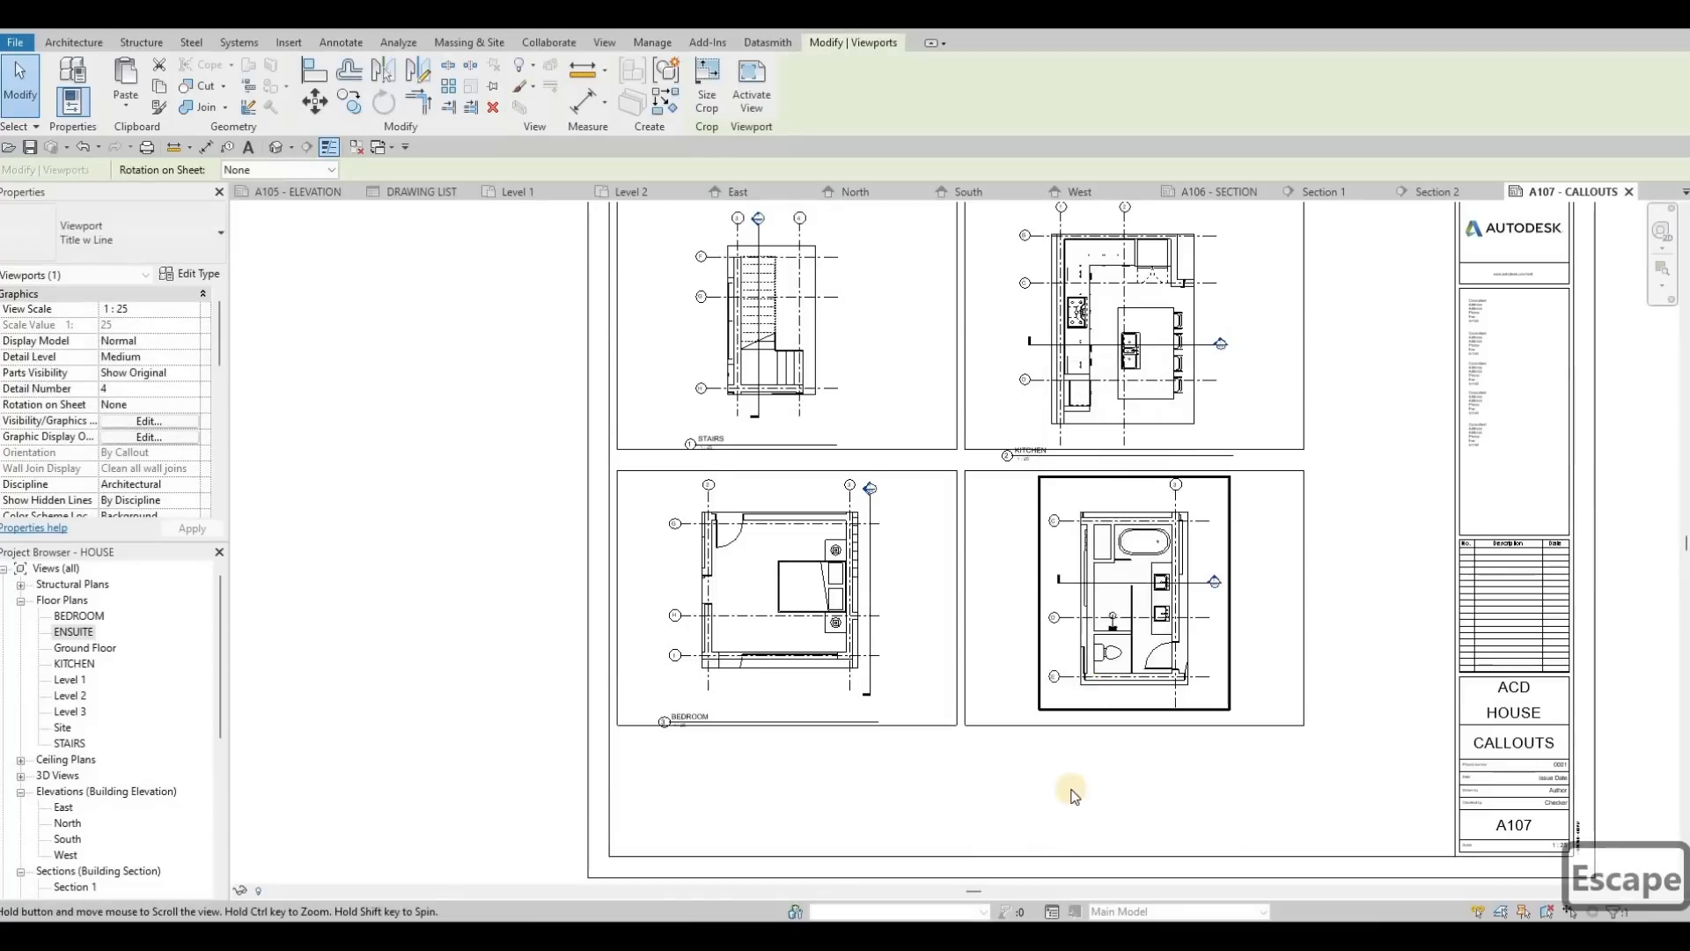
# Move the ENSUITE and BEDROOM view titles to just below the lower-left corners of their frames, level with each other.
pyautogui.moveTo(1071, 795); pyautogui.dragTo(1072, 640, button='middle')
pyautogui.press('Escape')
pyautogui.moveTo(1074, 804); pyautogui.dragTo(1010, 580)
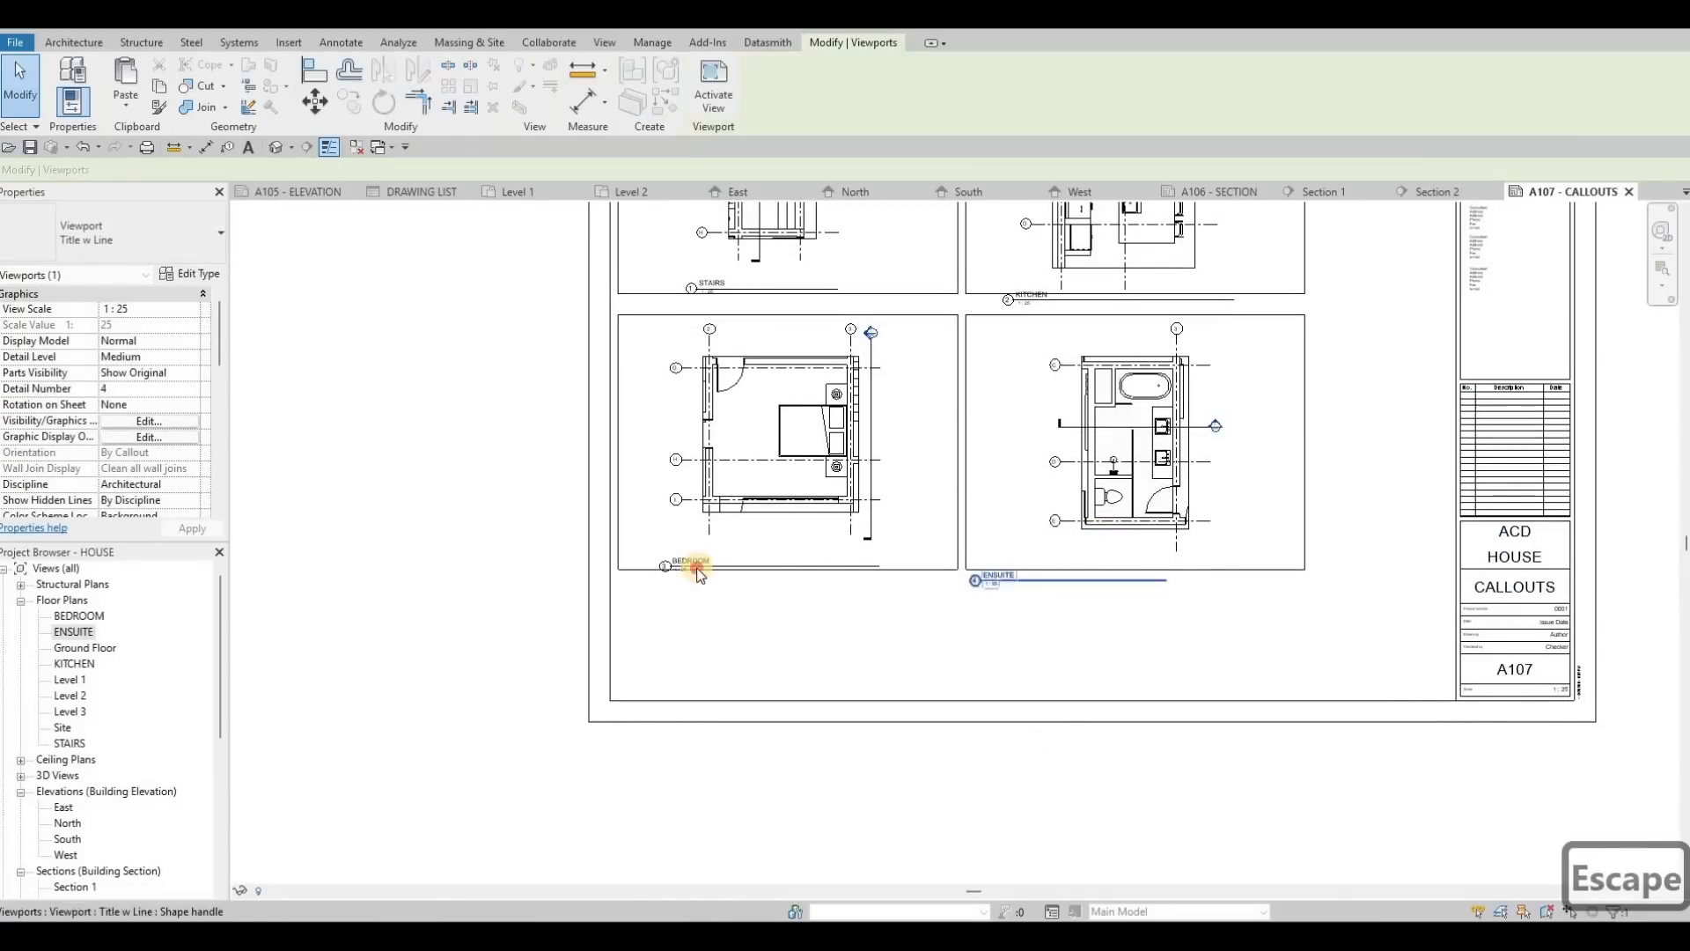
pyautogui.press('Escape')
pyautogui.moveTo(680, 566); pyautogui.dragTo(651, 581)
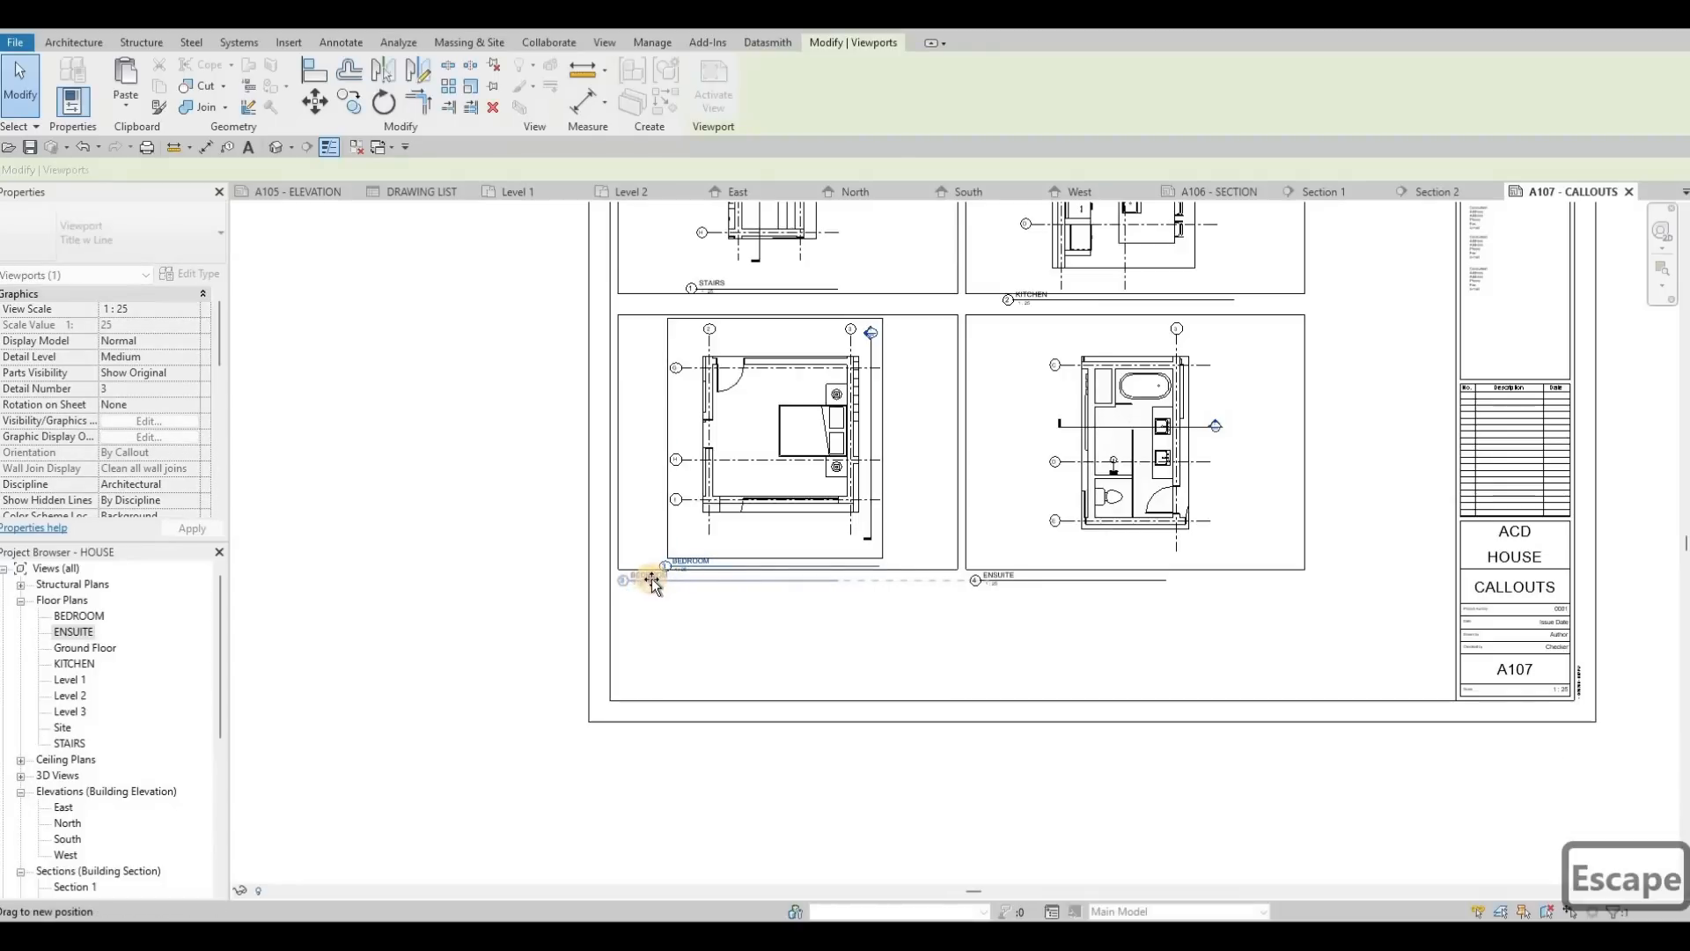
pyautogui.press('Escape')
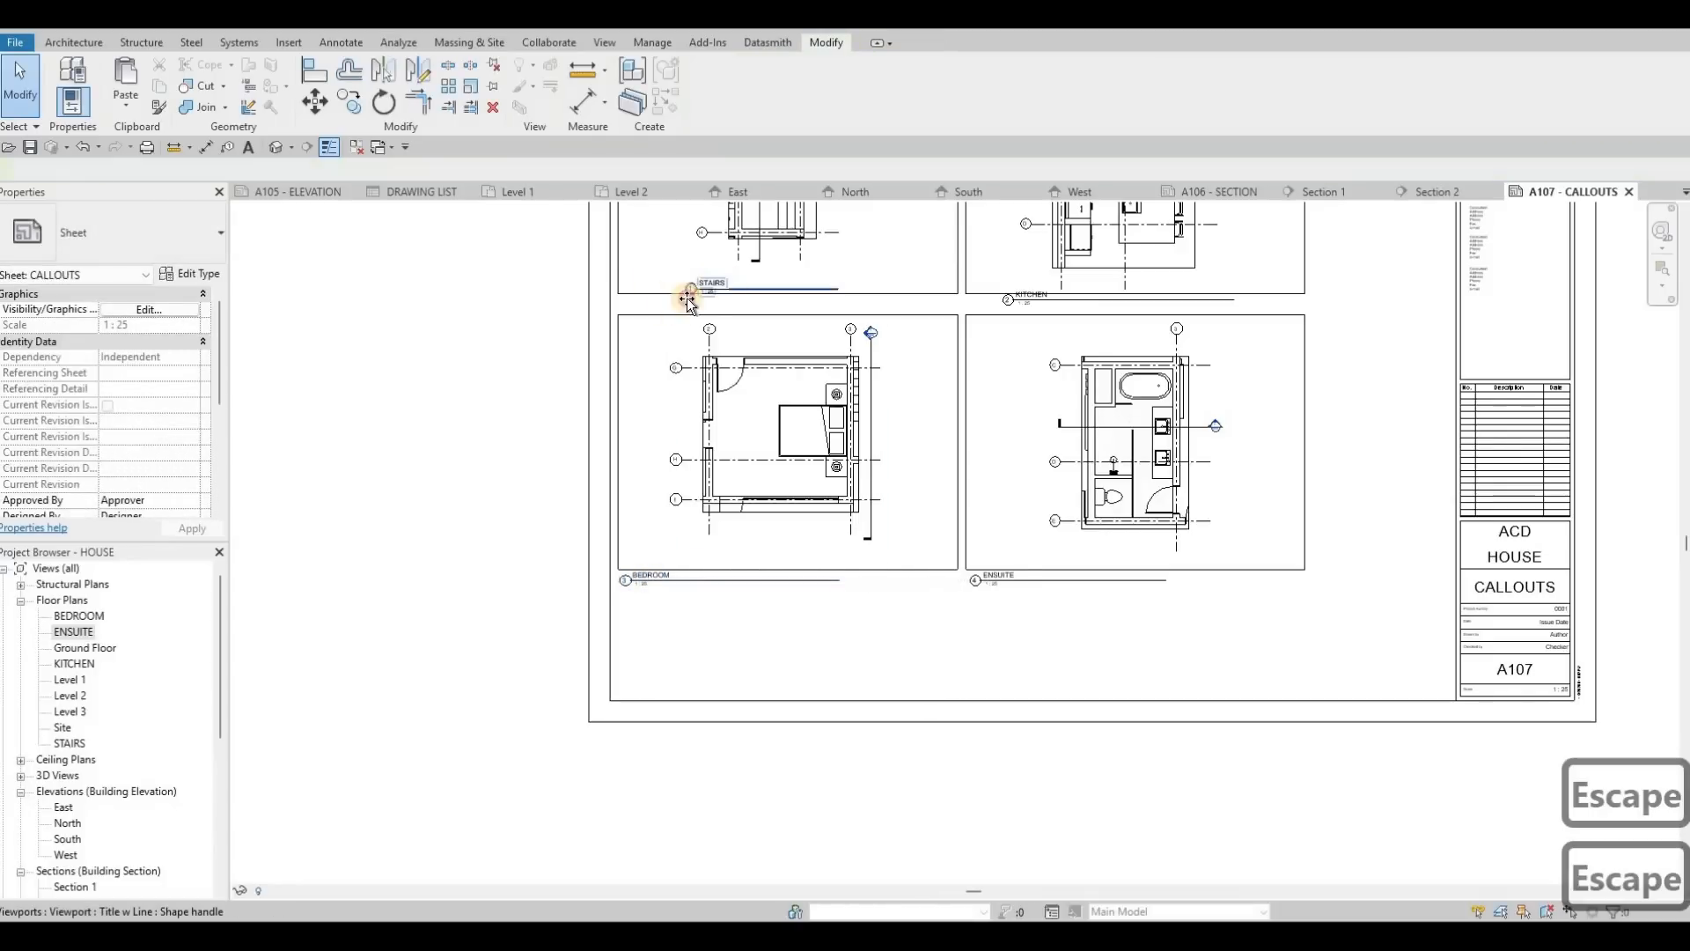
# Move the STAIRS and KITCHEN view titles below the lower-left corners of their frames, nudging the STAIRS title down slightly.
pyautogui.moveTo(691, 283); pyautogui.dragTo(652, 309)
pyautogui.scroll(3, 653, 301)
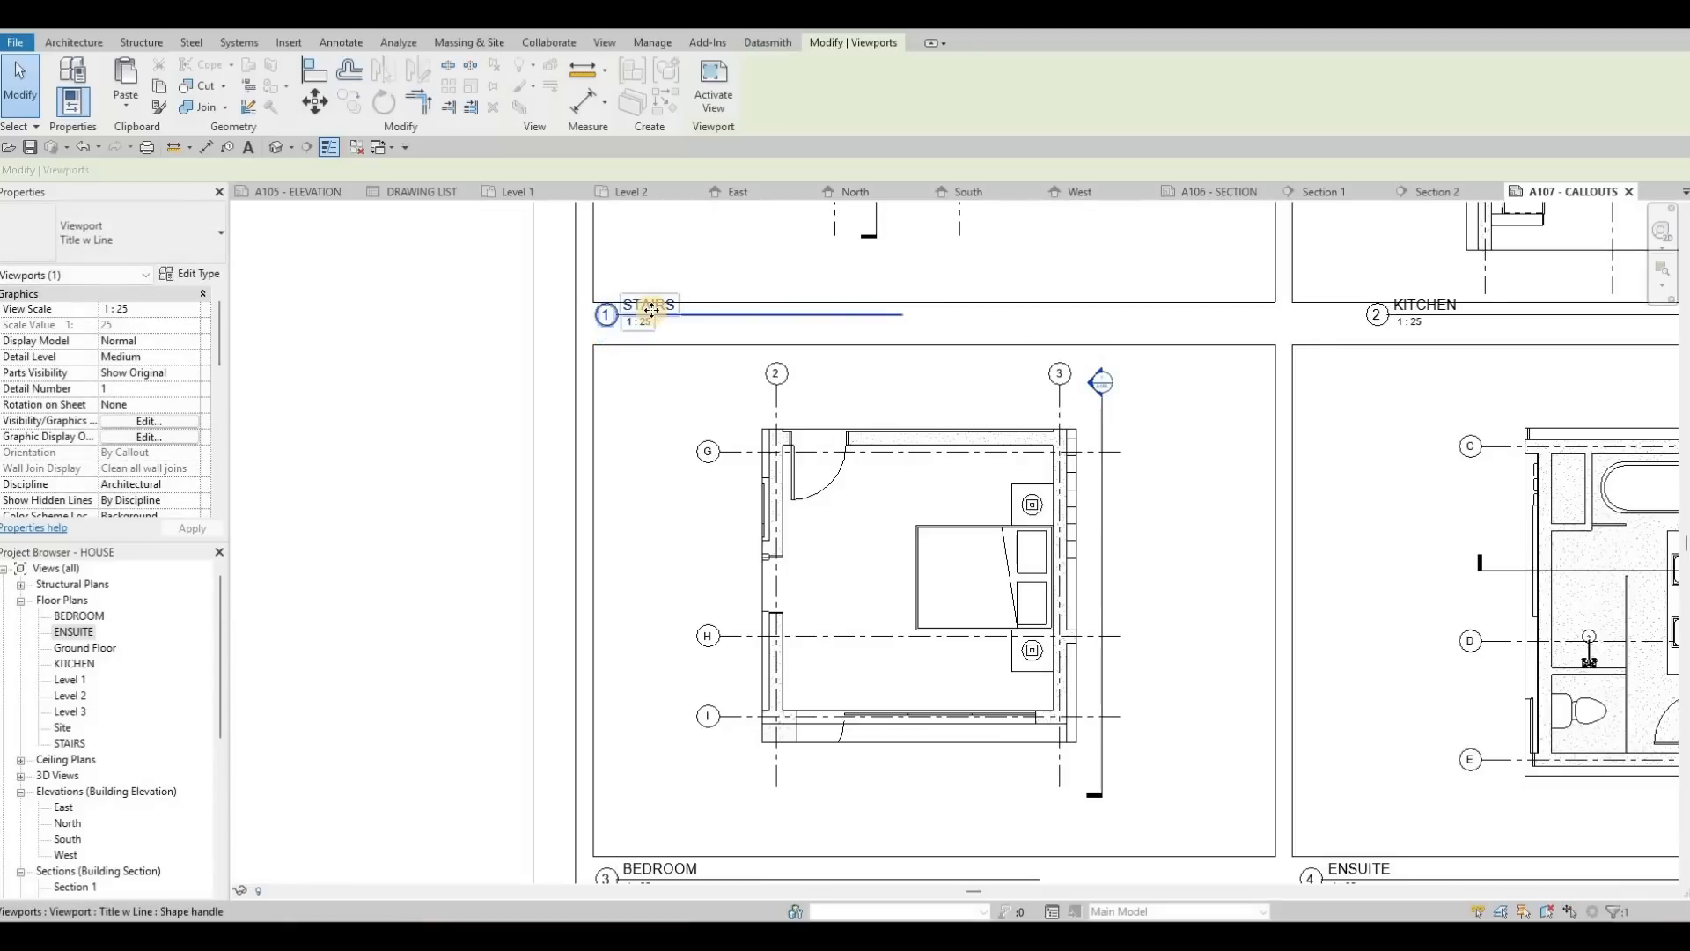
pyautogui.press('Down')
pyautogui.press('Down')
pyautogui.press('Down')
pyautogui.press('Escape')
pyautogui.scroll(-1, 1324, 313)
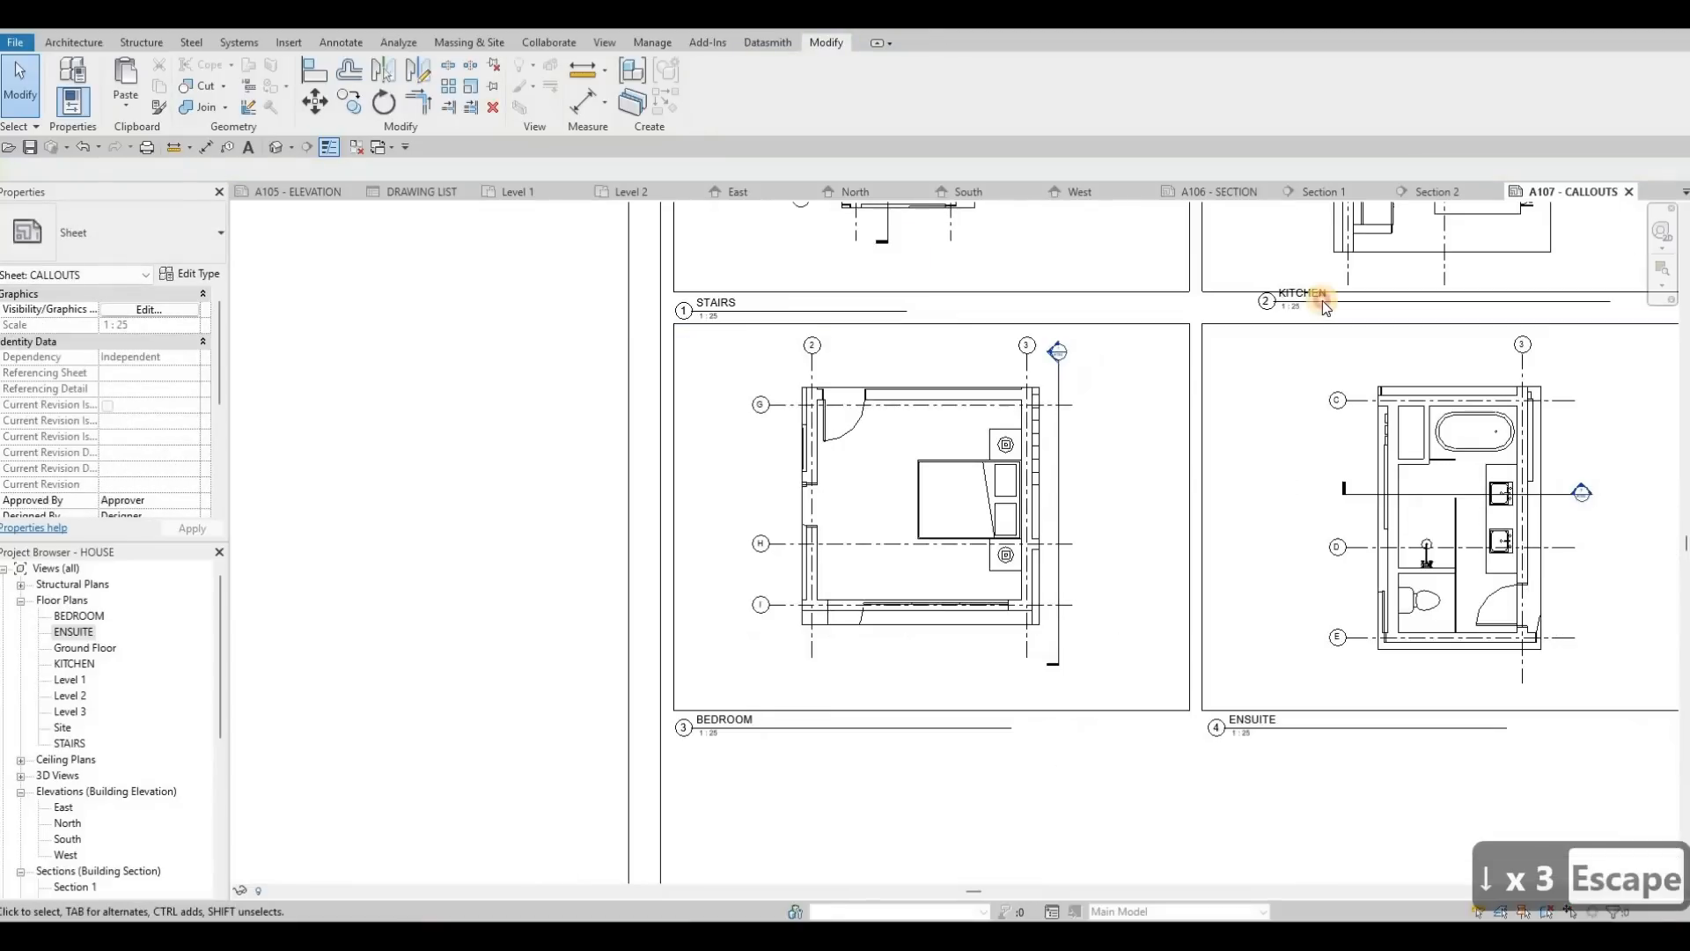
pyautogui.moveTo(1299, 302); pyautogui.dragTo(1278, 312)
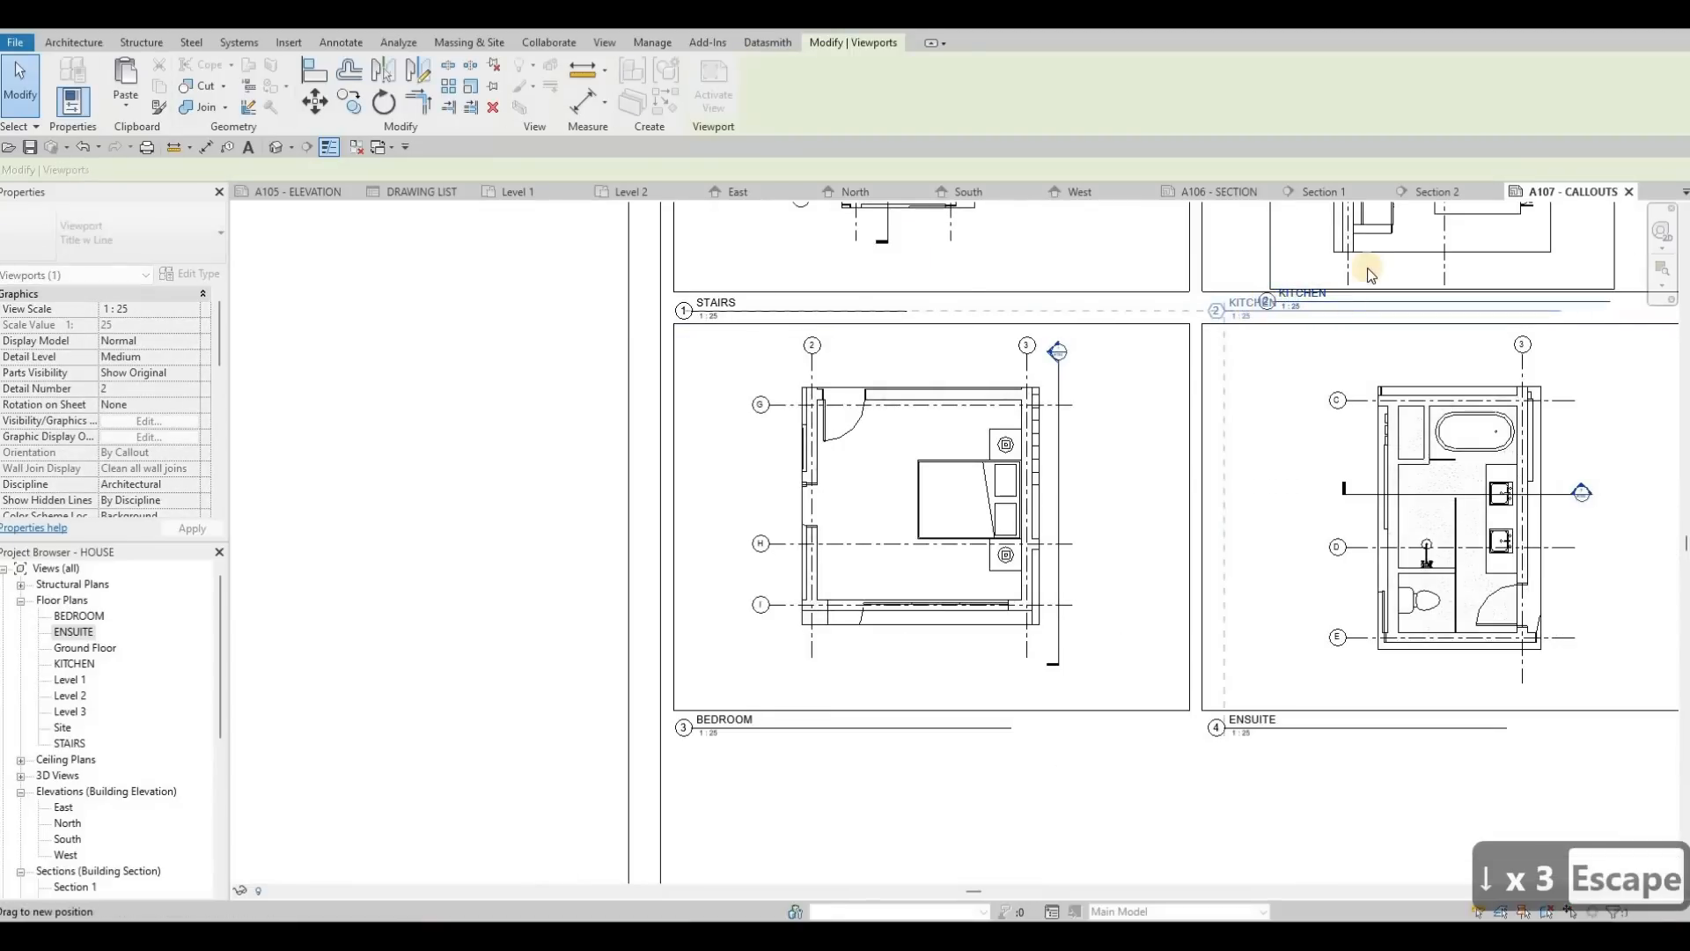
# Shorten the title lines of the KITCHEN, STAIRS, BEDROOM and ENSUITE viewports to about the length of their names.
pyautogui.press('Escape')
pyautogui.click(1558, 313)
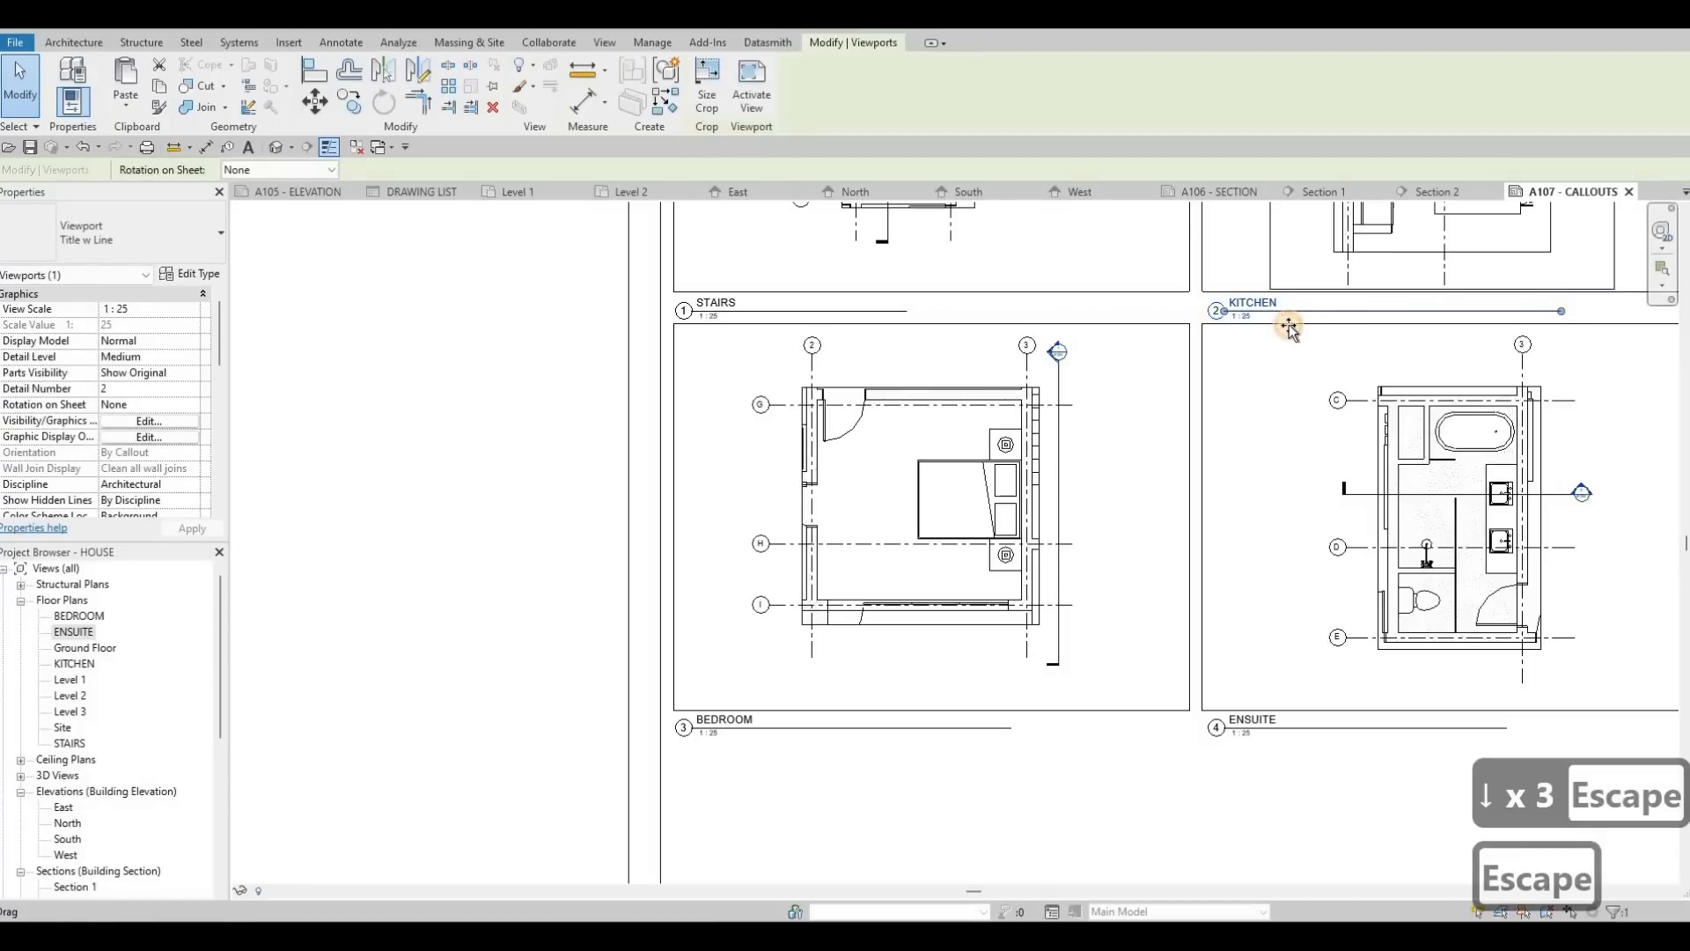
pyautogui.press('Escape')
pyautogui.click(877, 312)
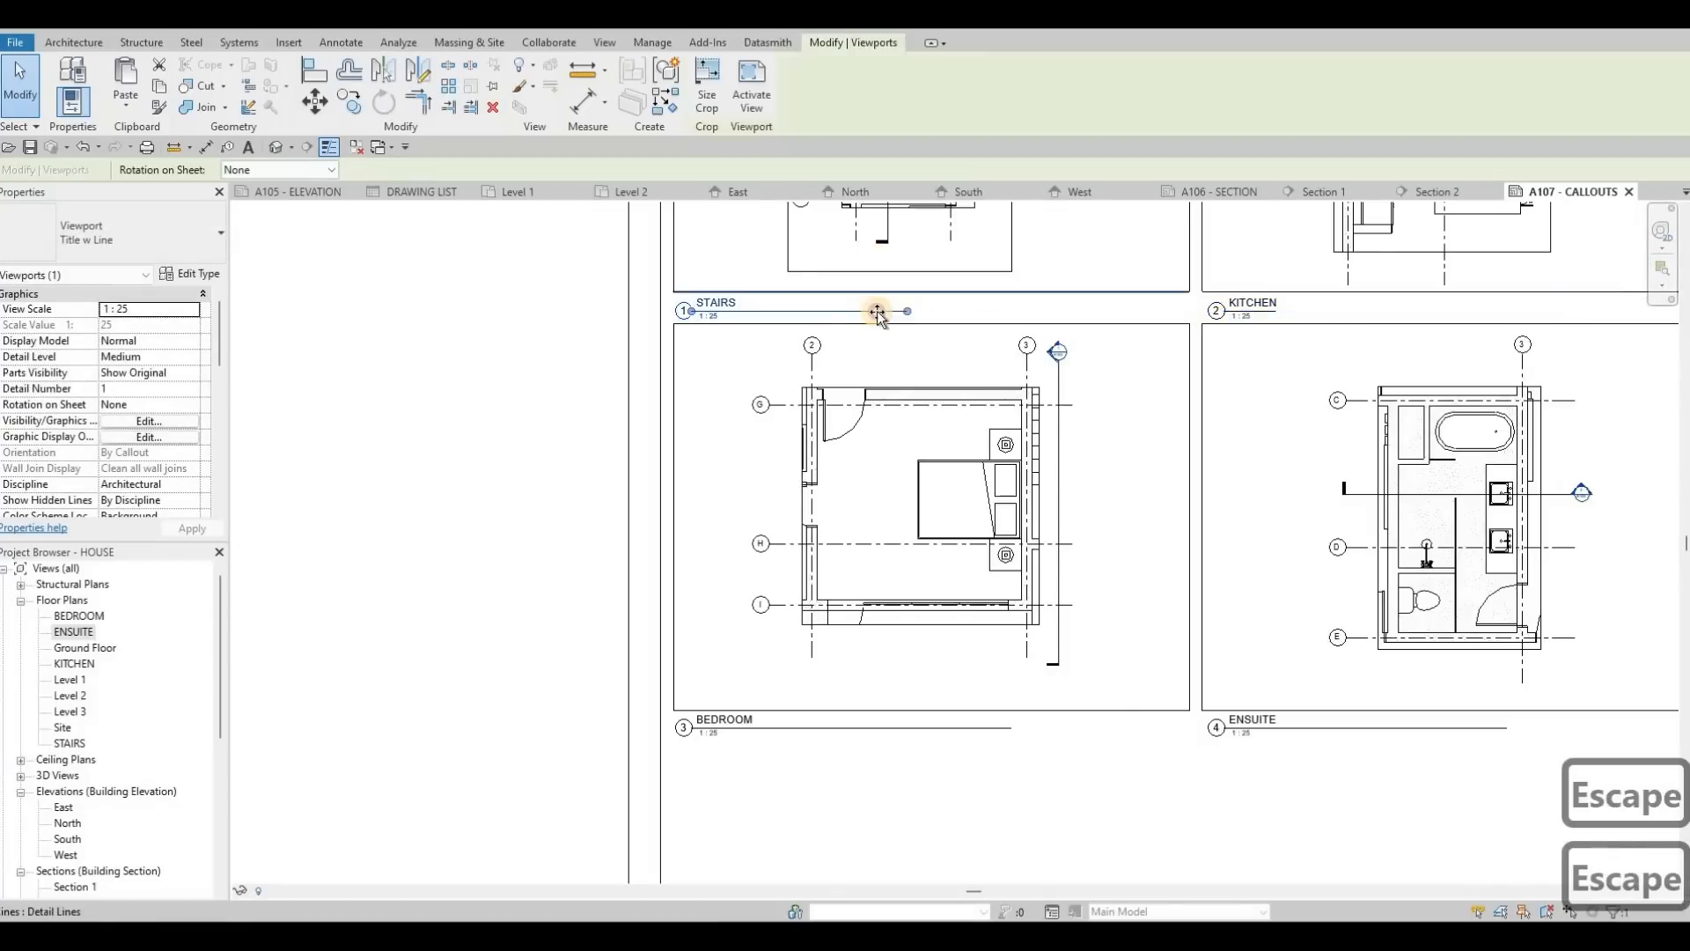
pyautogui.moveTo(756, 329); pyautogui.dragTo(744, 332)
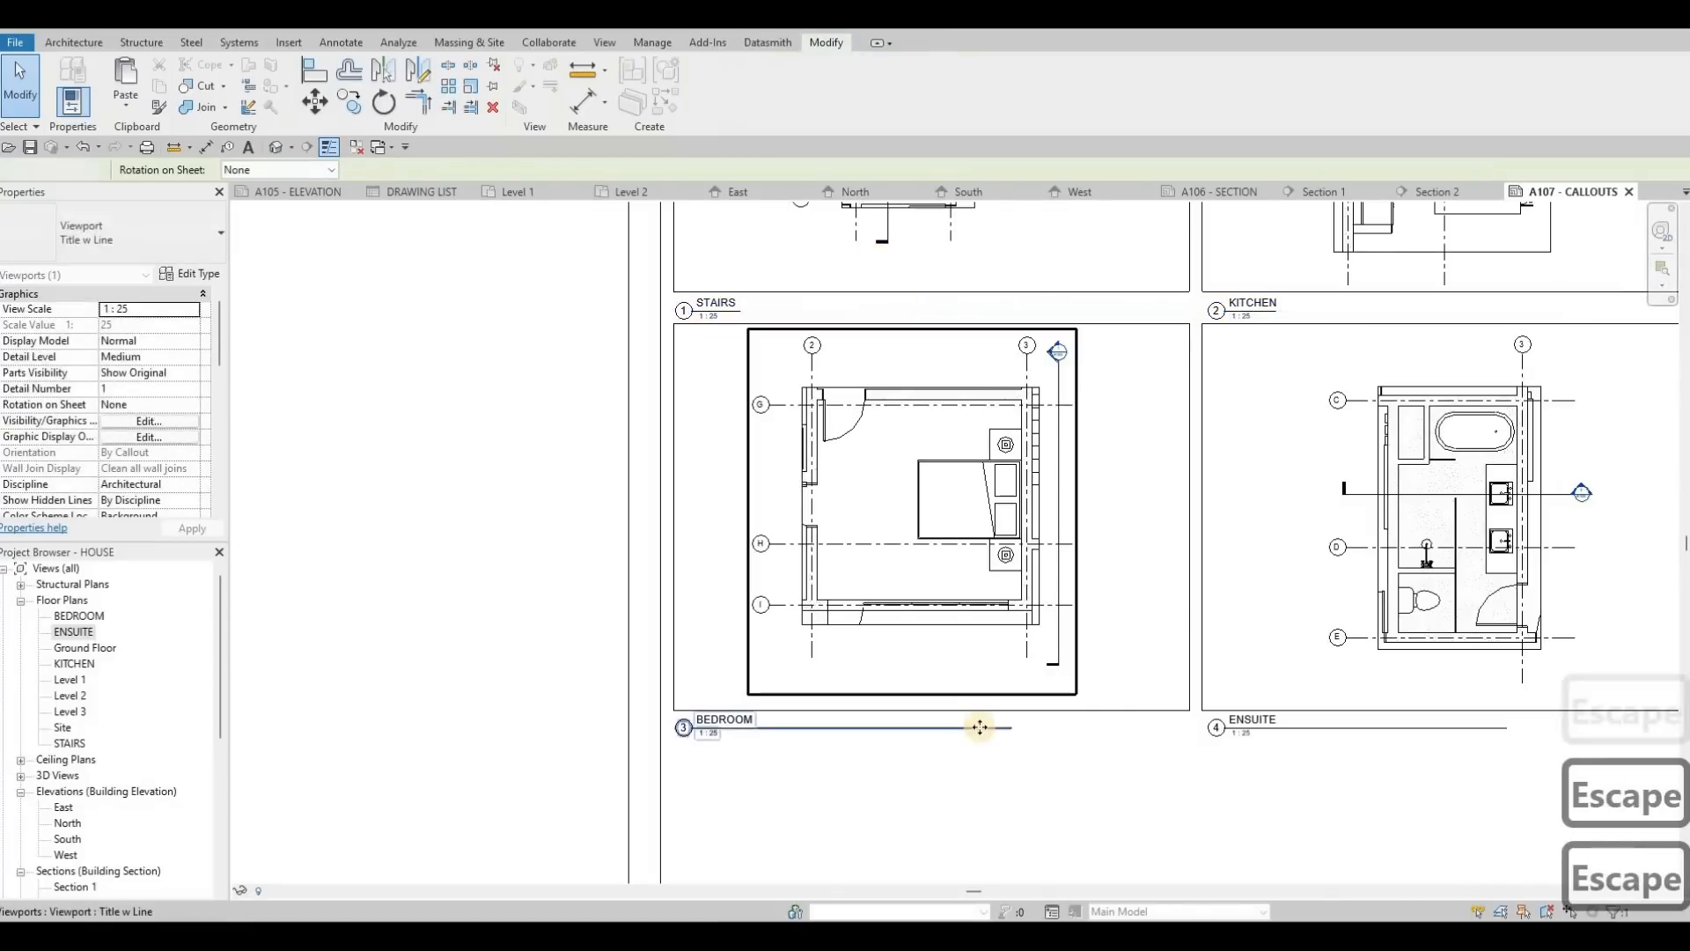
pyautogui.click(974, 727)
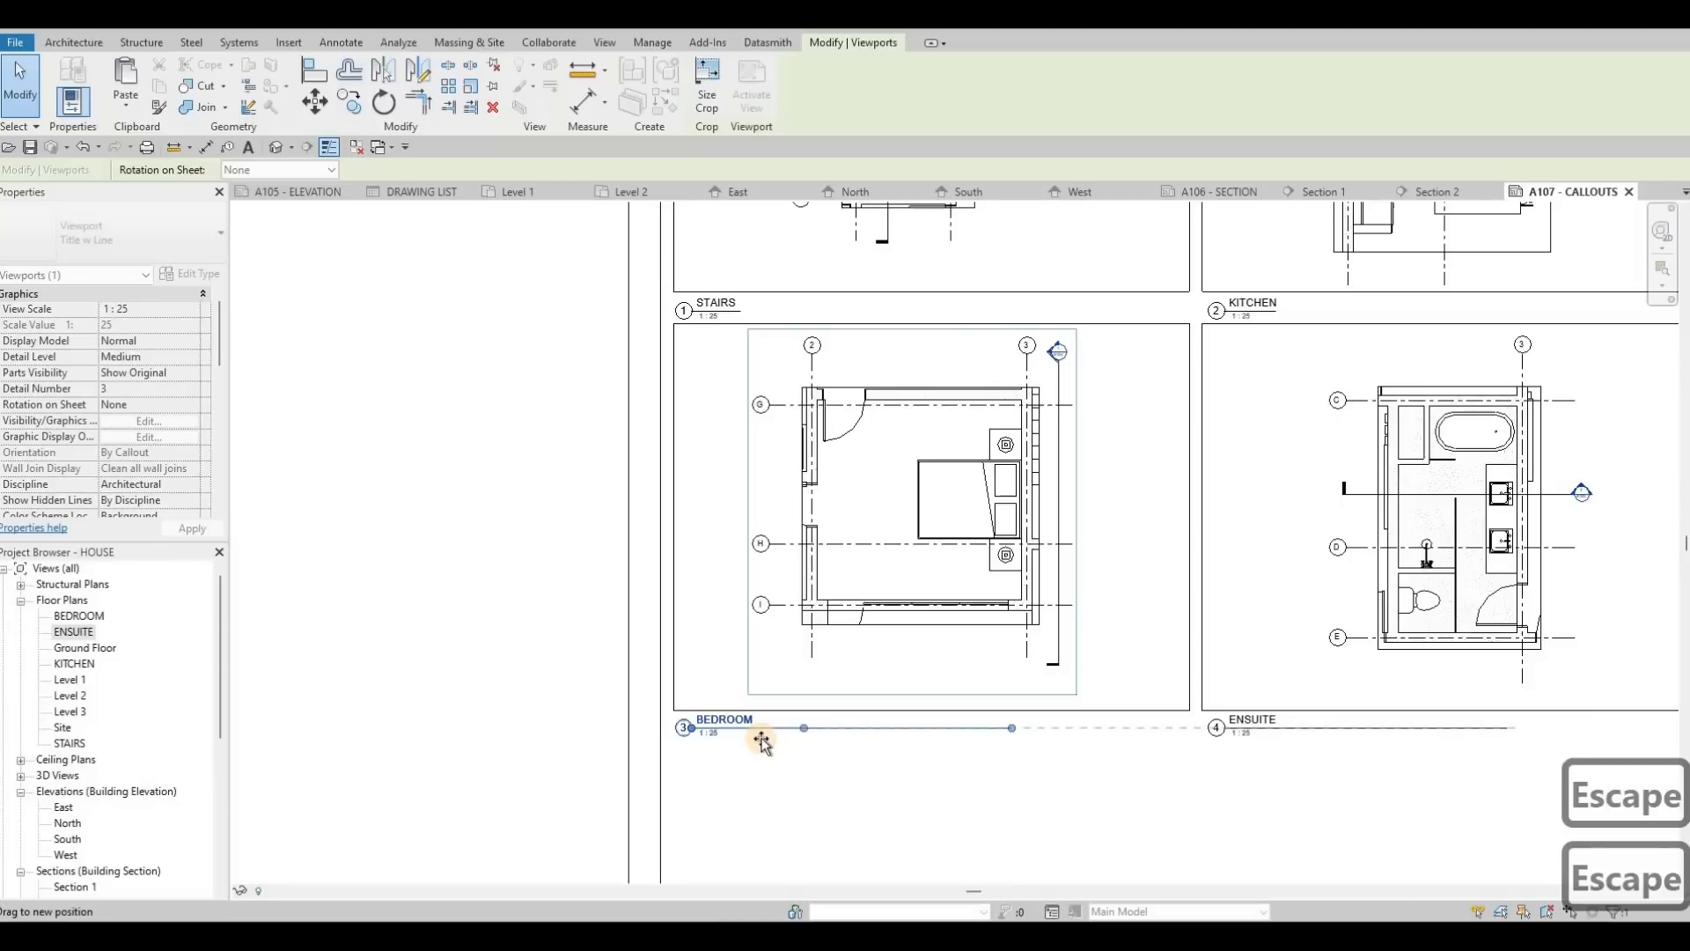
pyautogui.press('Escape')
pyautogui.click(1503, 736)
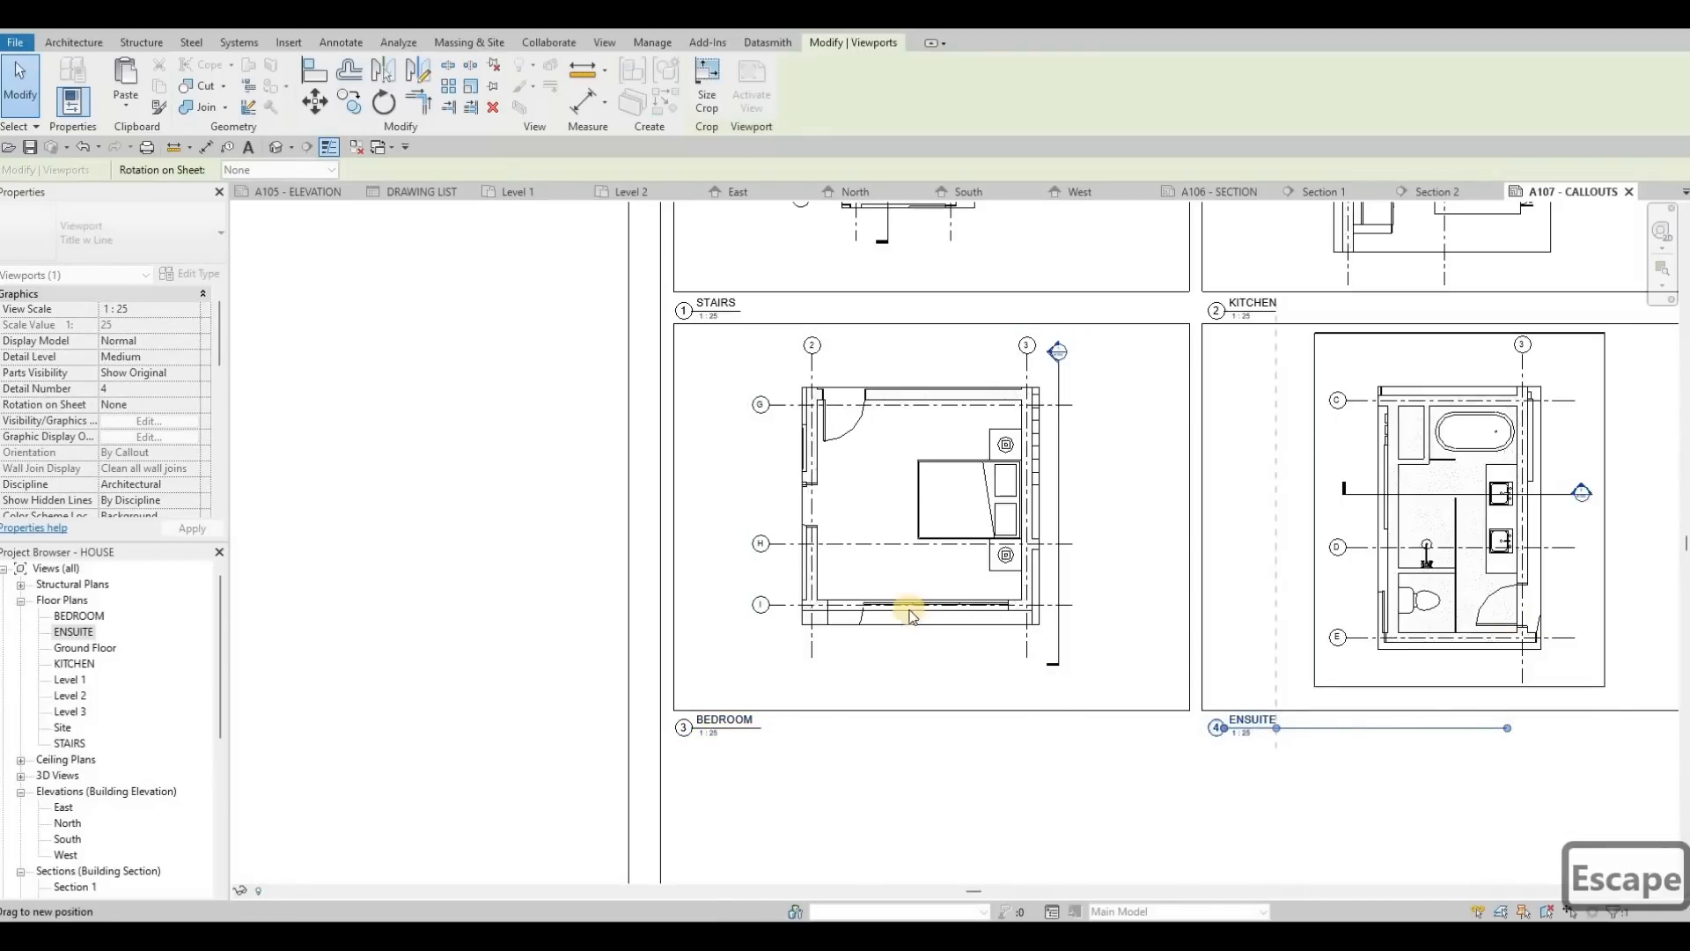
pyautogui.press('Escape')
# Open the Level 1 floor plan and place tagged rooms in the small toilet room and in the open area beside the stairs.
pyautogui.scroll(-3, 911, 616)
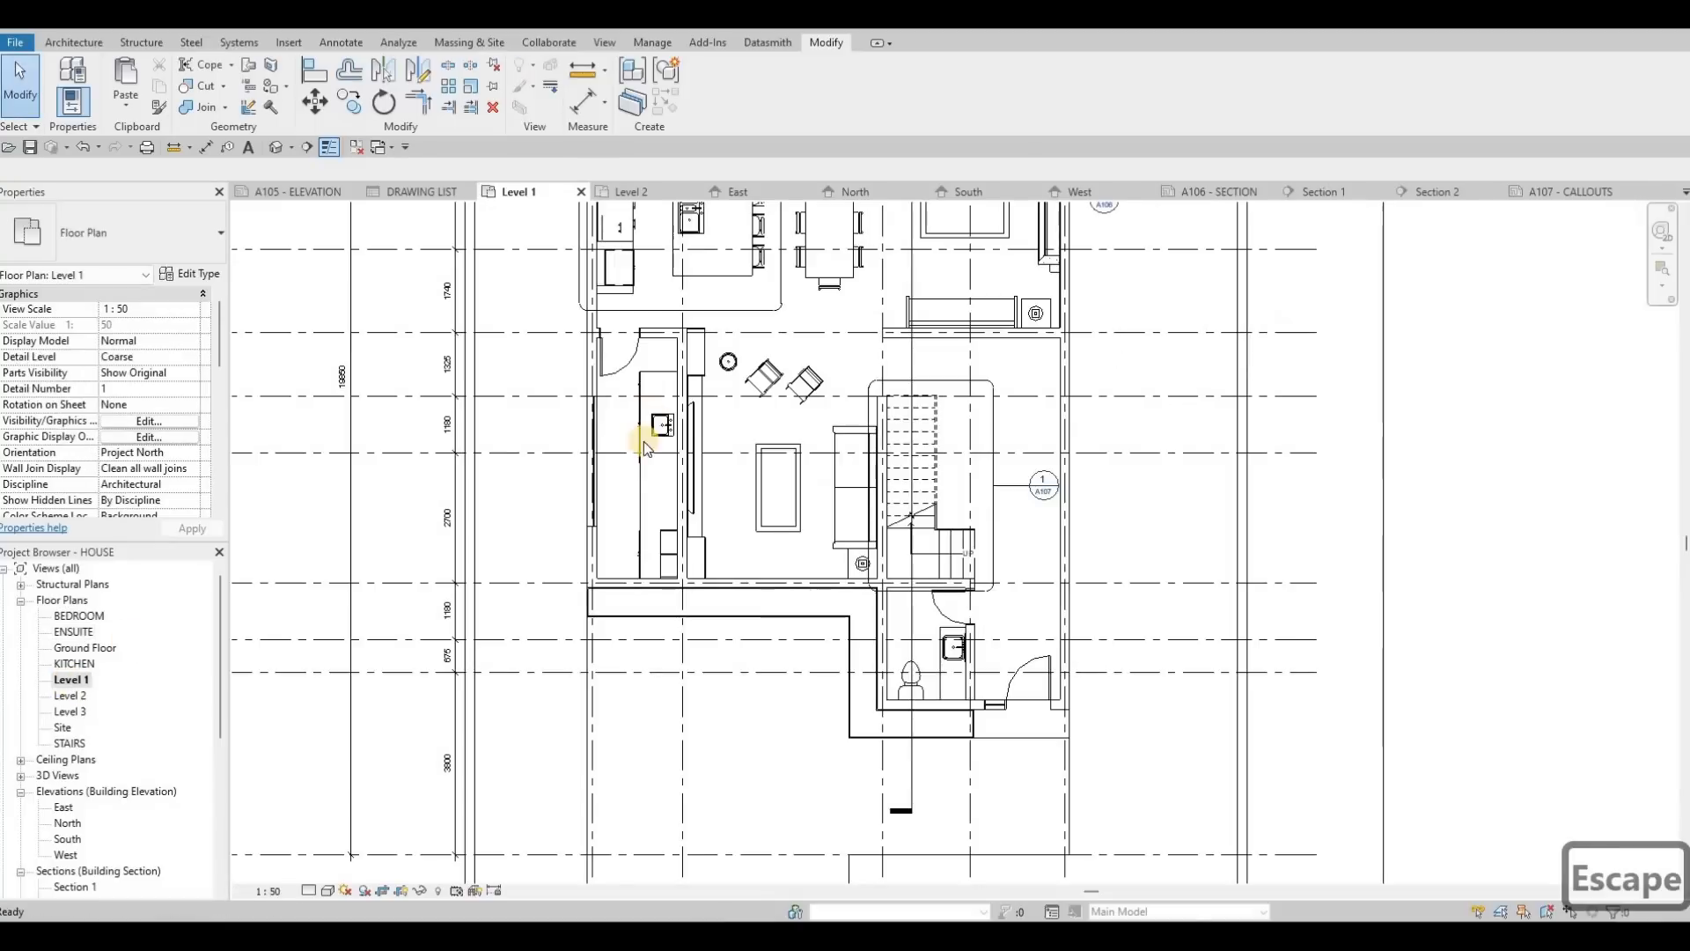
pyautogui.scroll(-2, 647, 488)
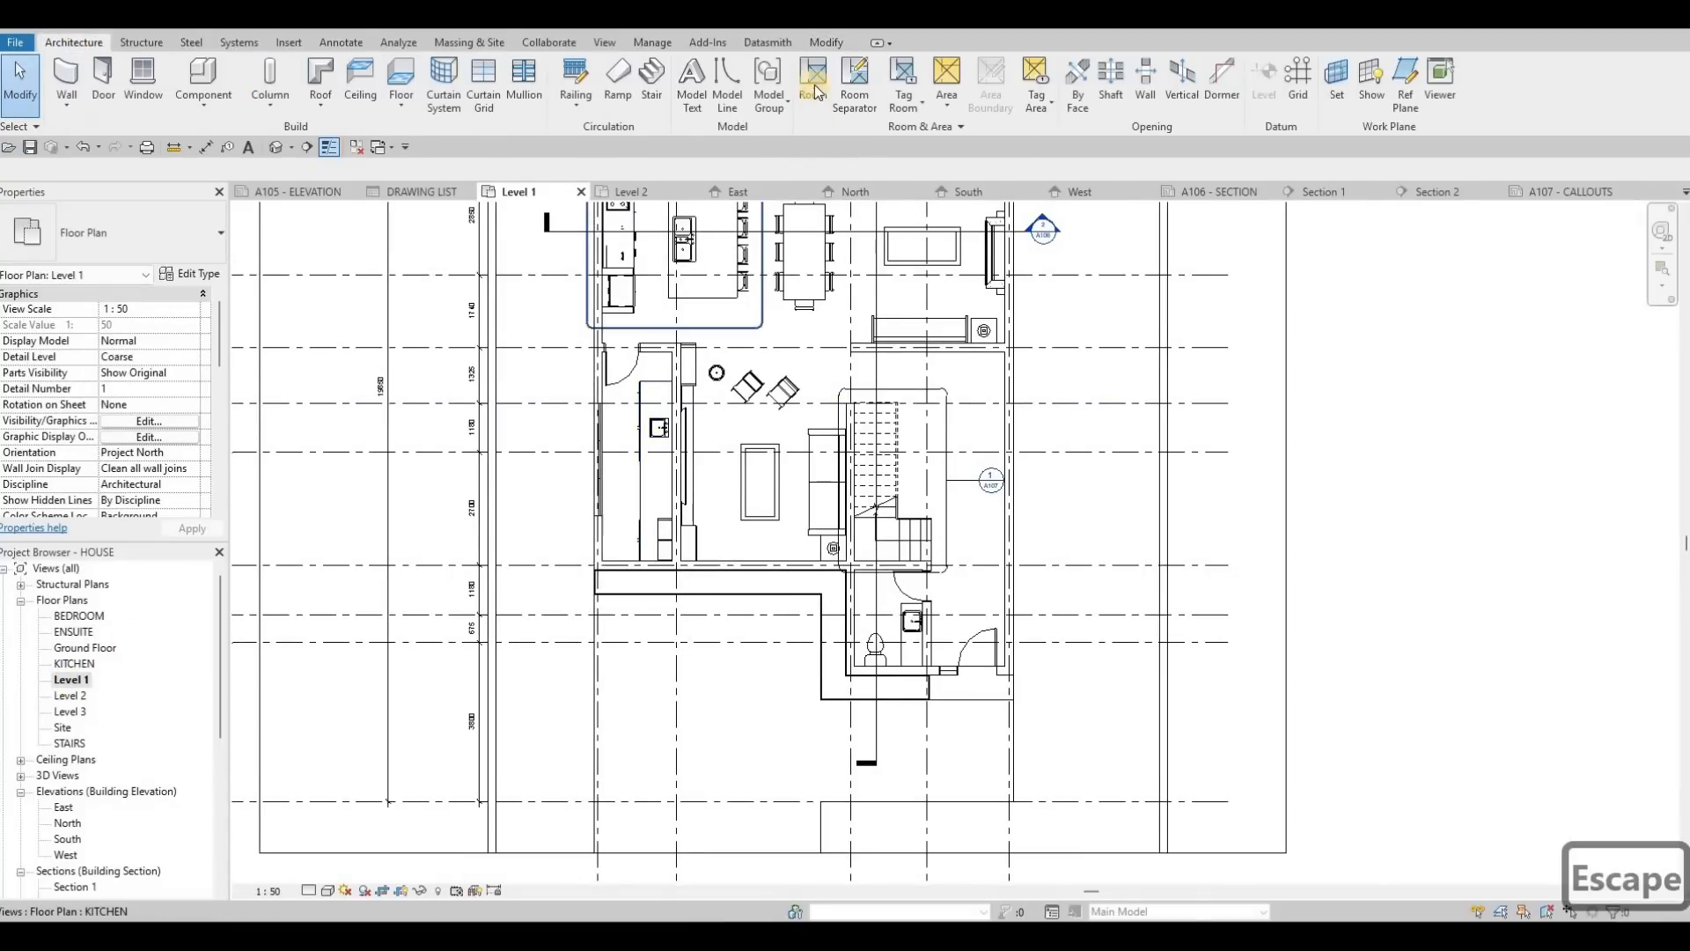
pyautogui.press('r')
pyautogui.press('m')
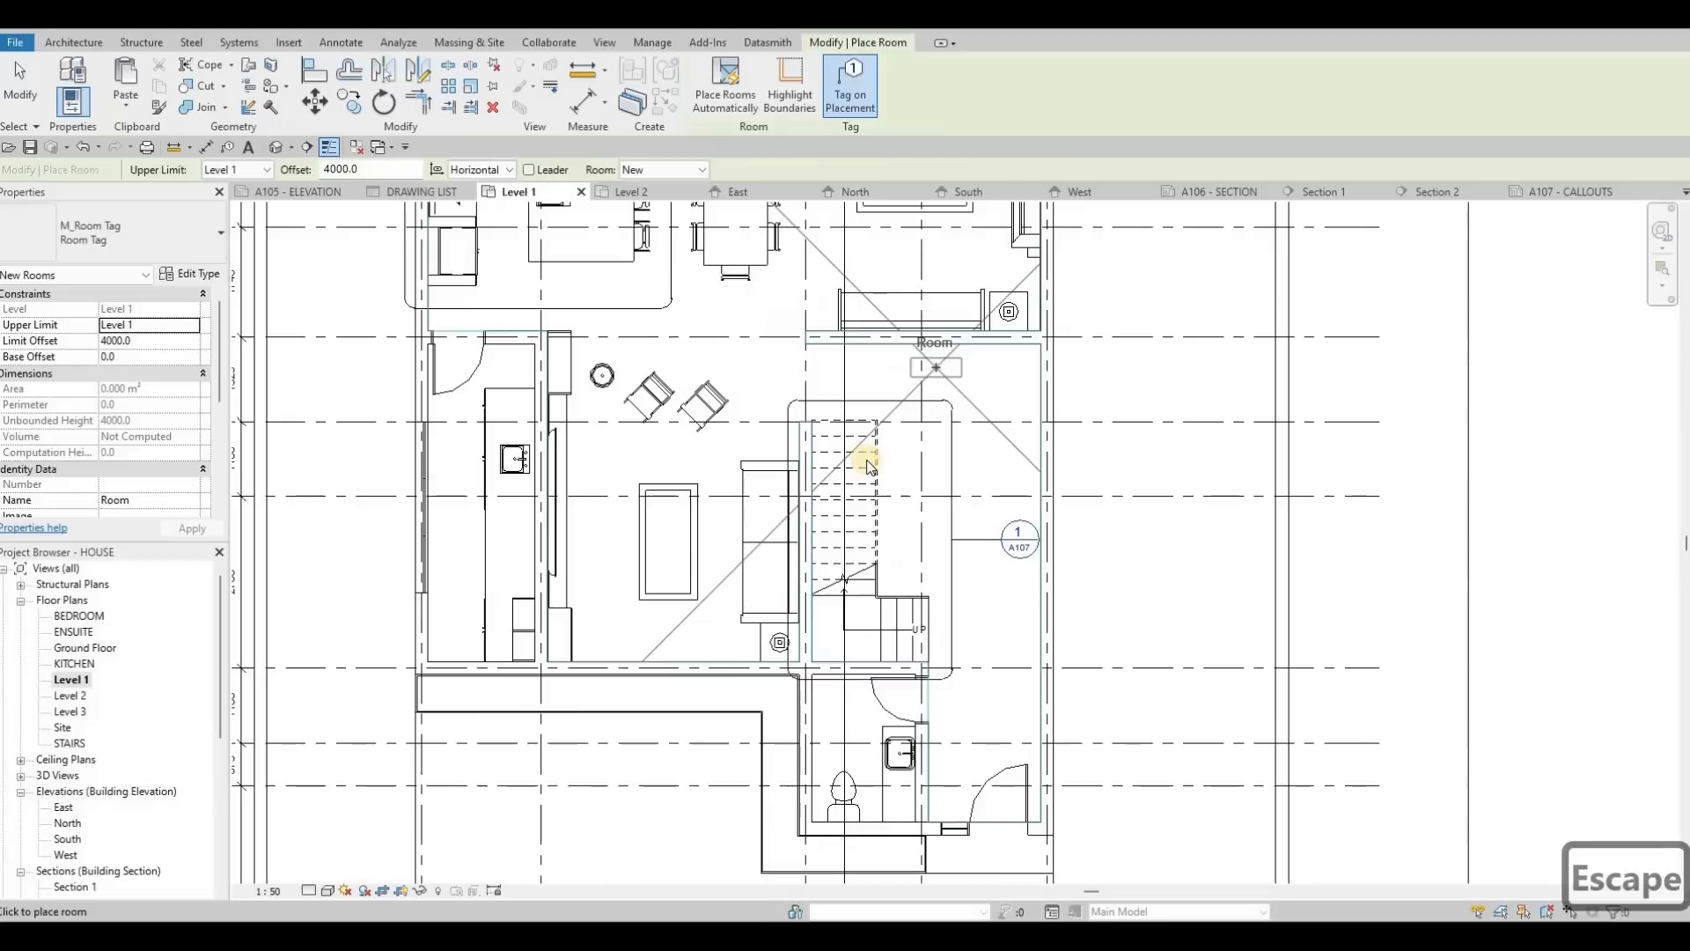
pyautogui.scroll(3, 871, 493)
pyautogui.scroll(3, 841, 589)
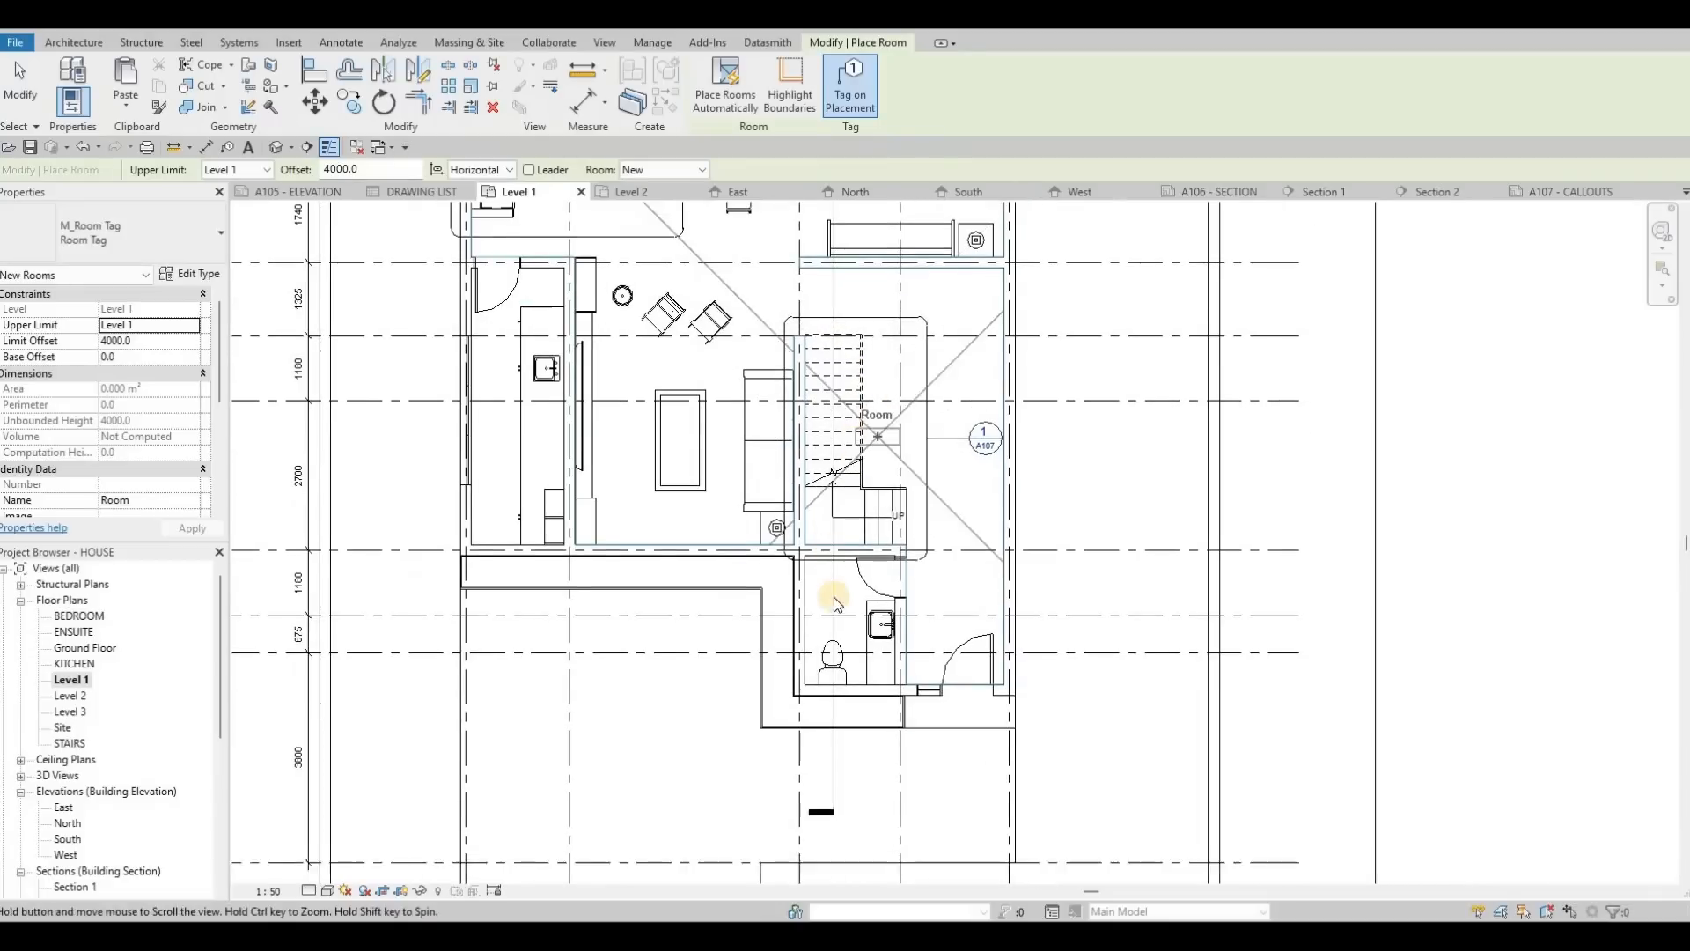
pyautogui.click(859, 610)
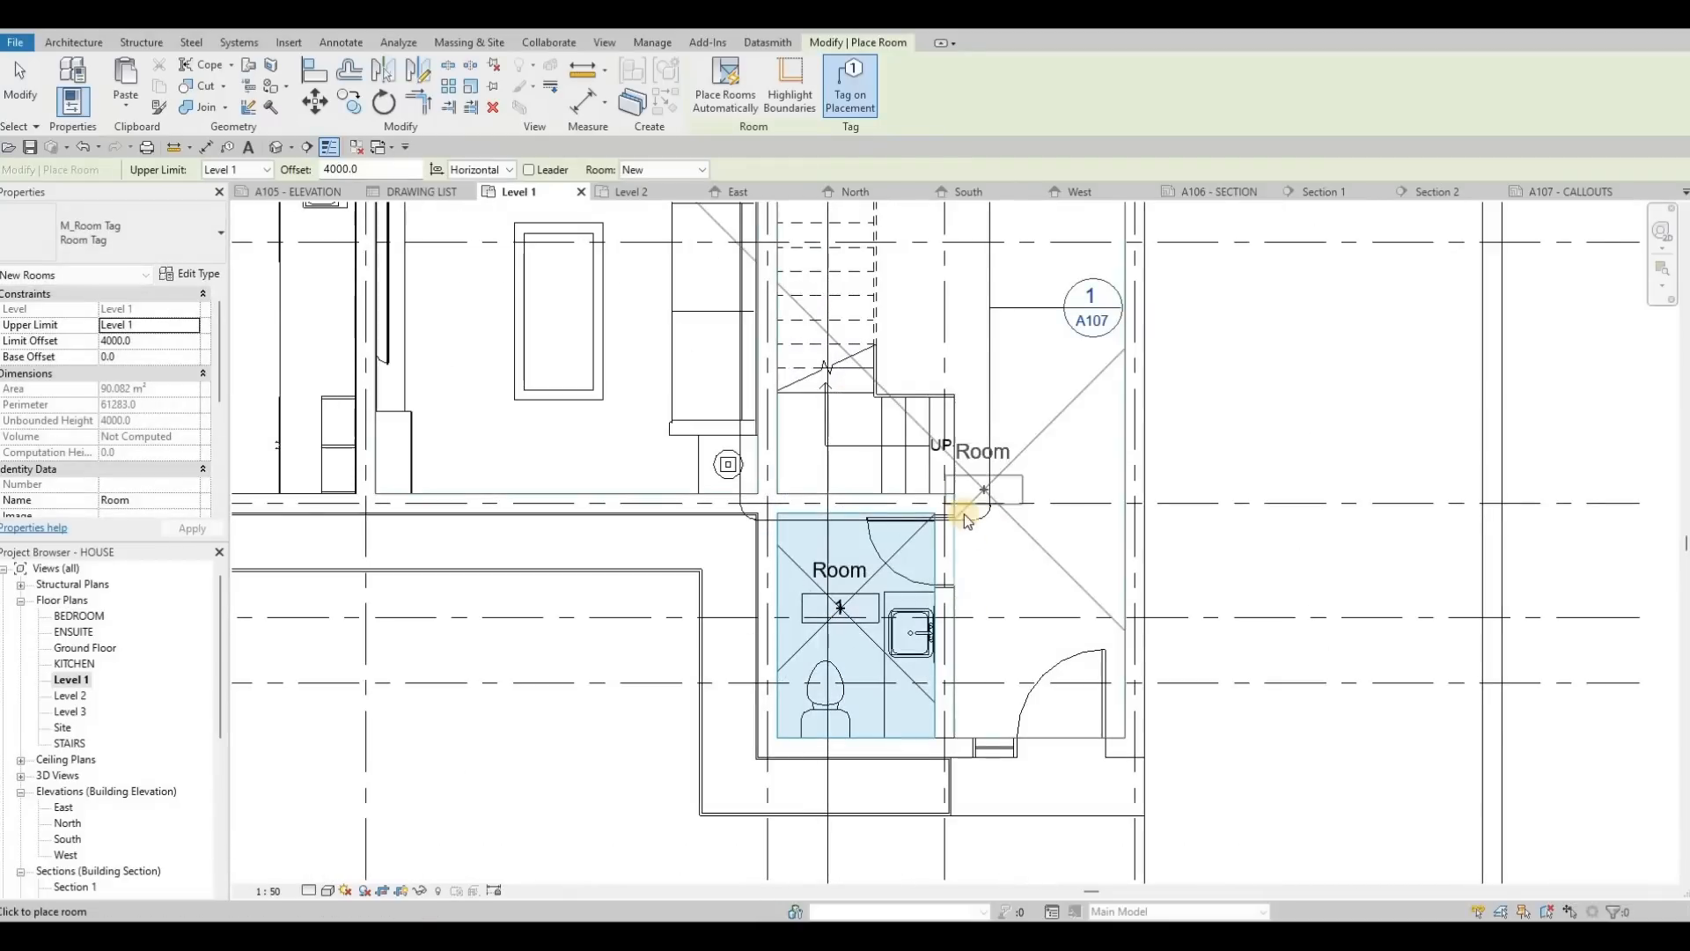
pyautogui.scroll(-2, 968, 493)
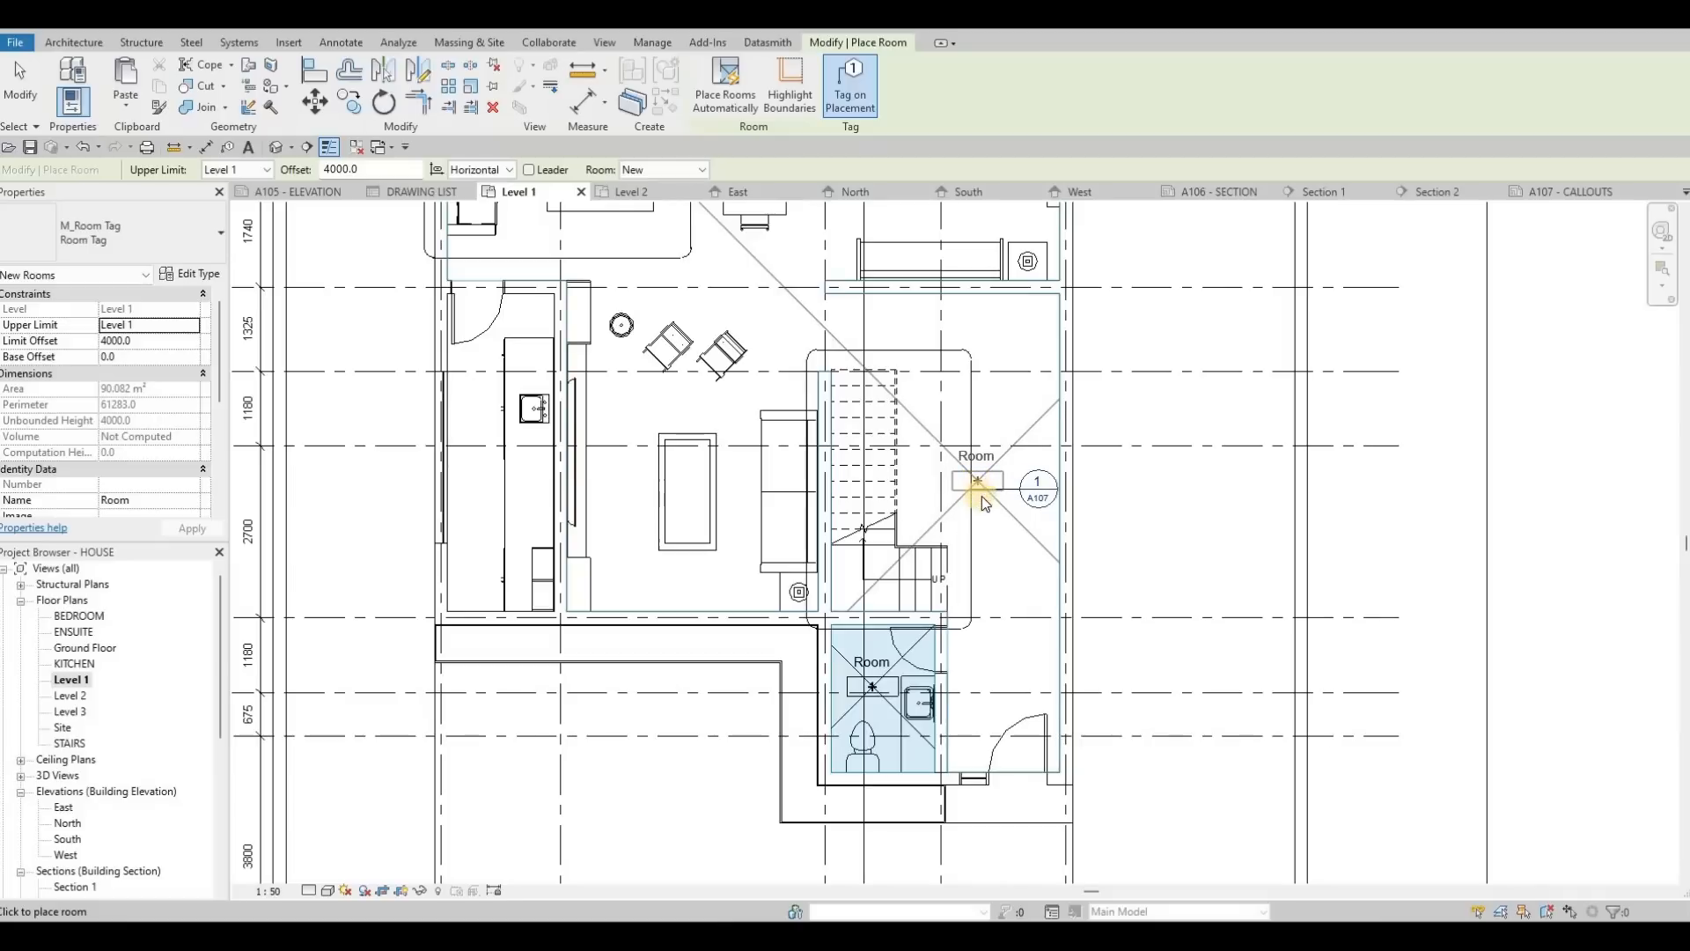
pyautogui.click(988, 512)
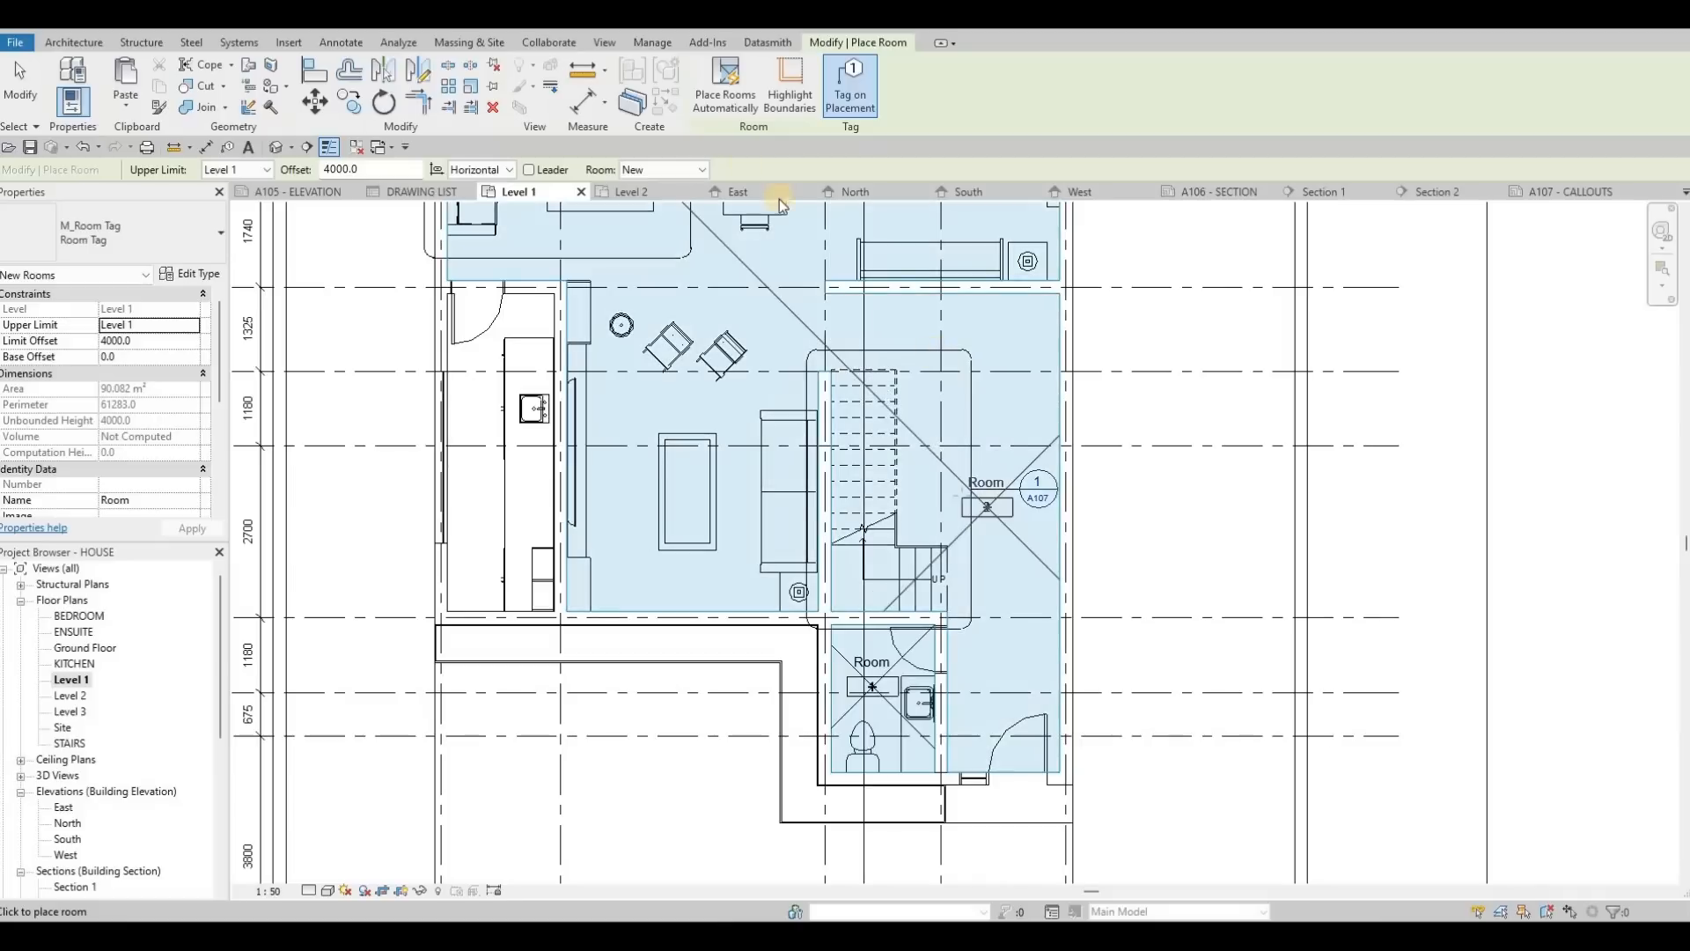
pyautogui.press('Escape')
pyautogui.press('Escape')
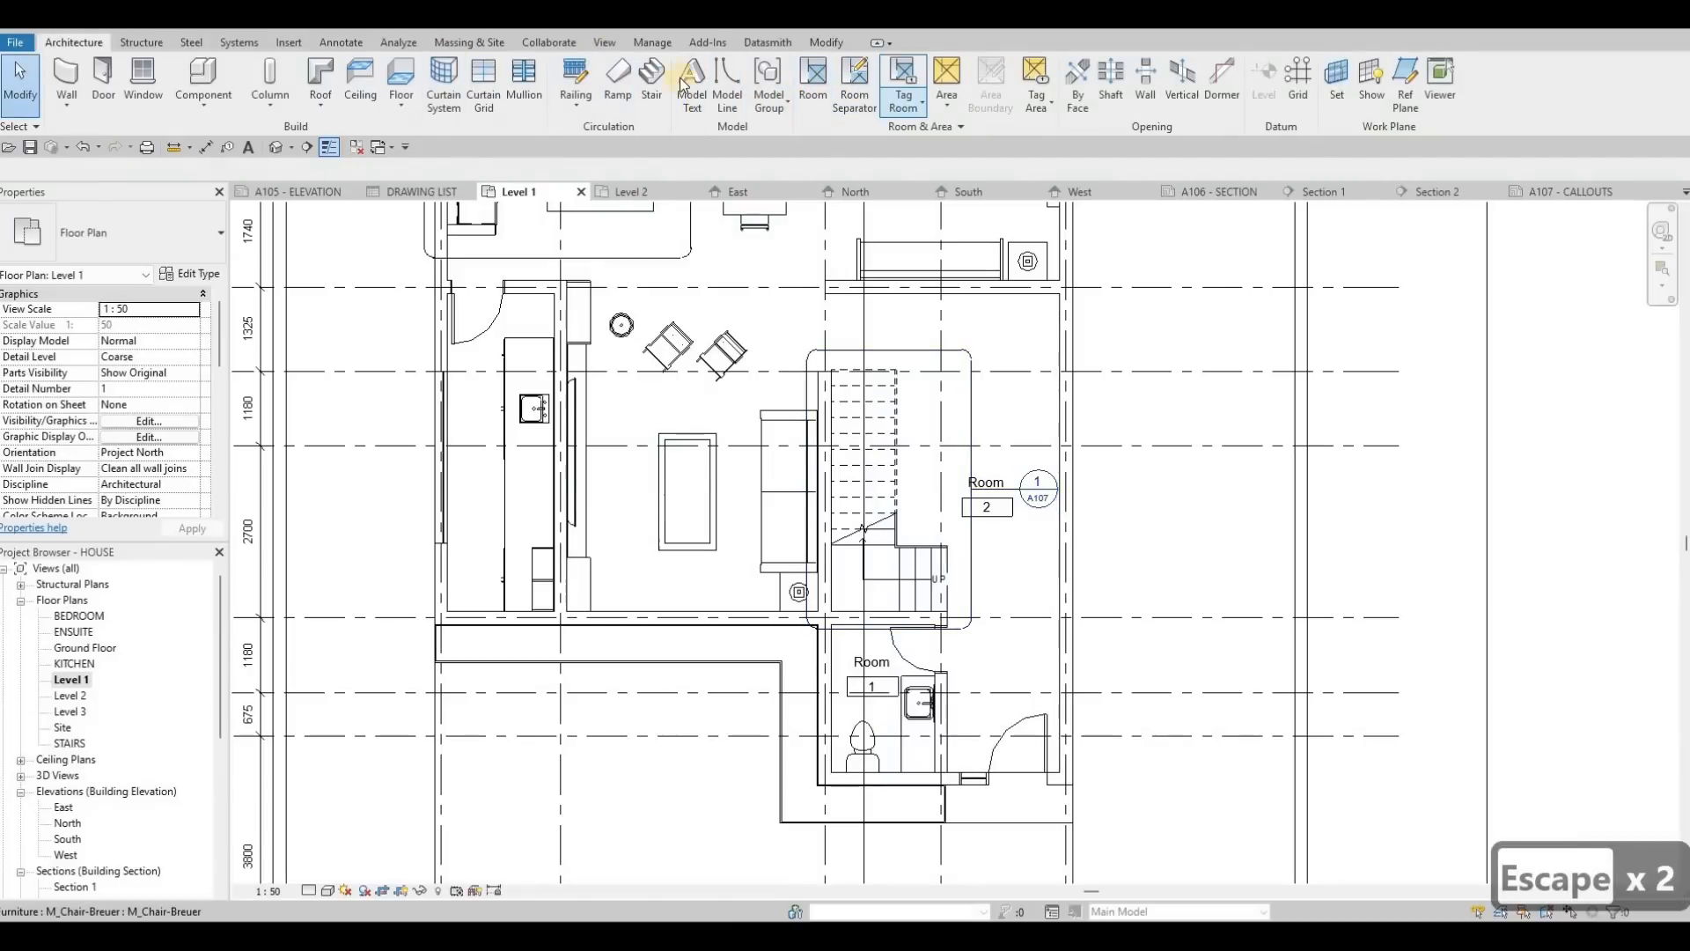
# Draw a vertical room separation line closing the gap between the top end of the stair wall and the wall above it.
pyautogui.click(340, 42)
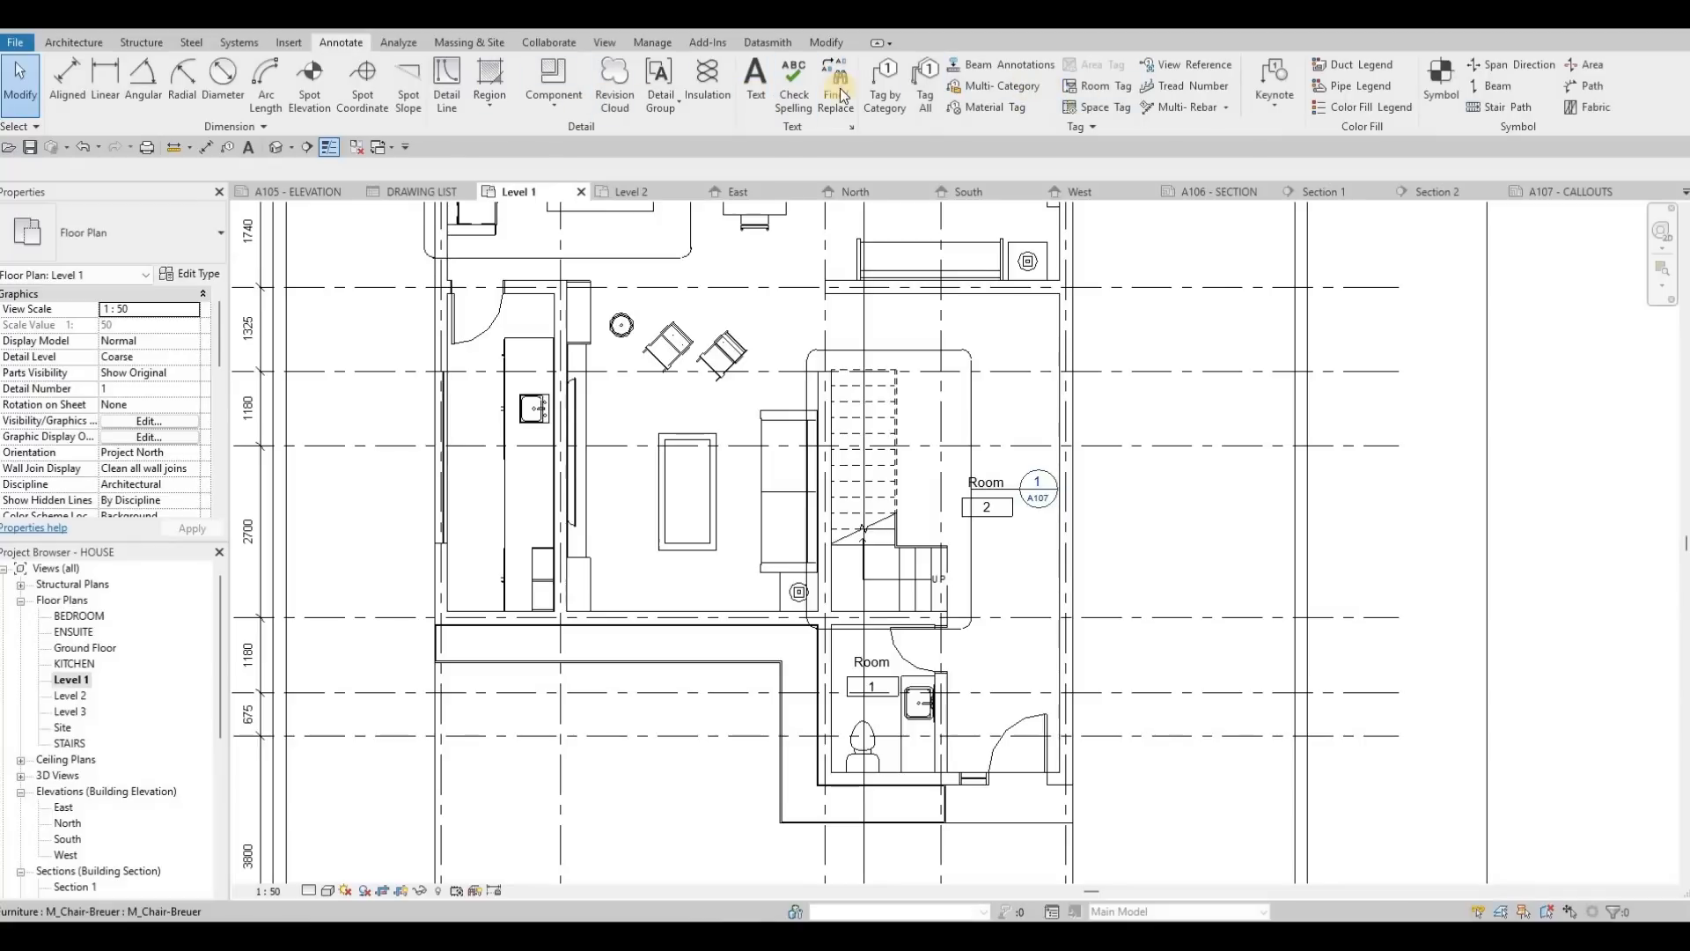
pyautogui.click(74, 42)
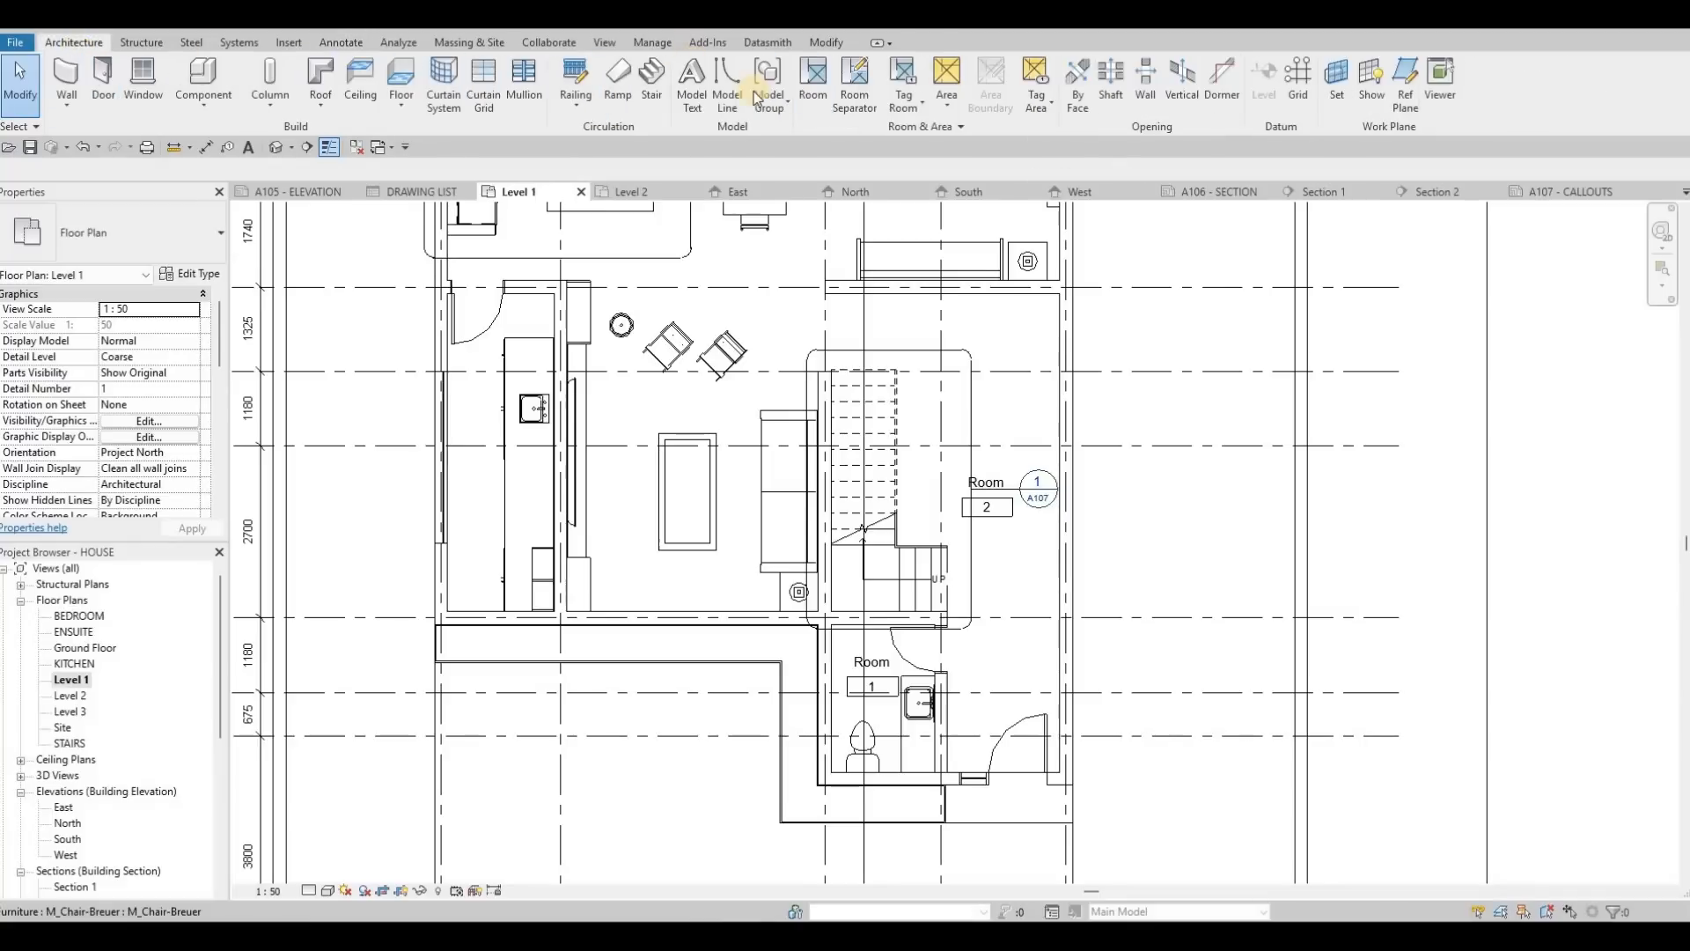
pyautogui.click(869, 95)
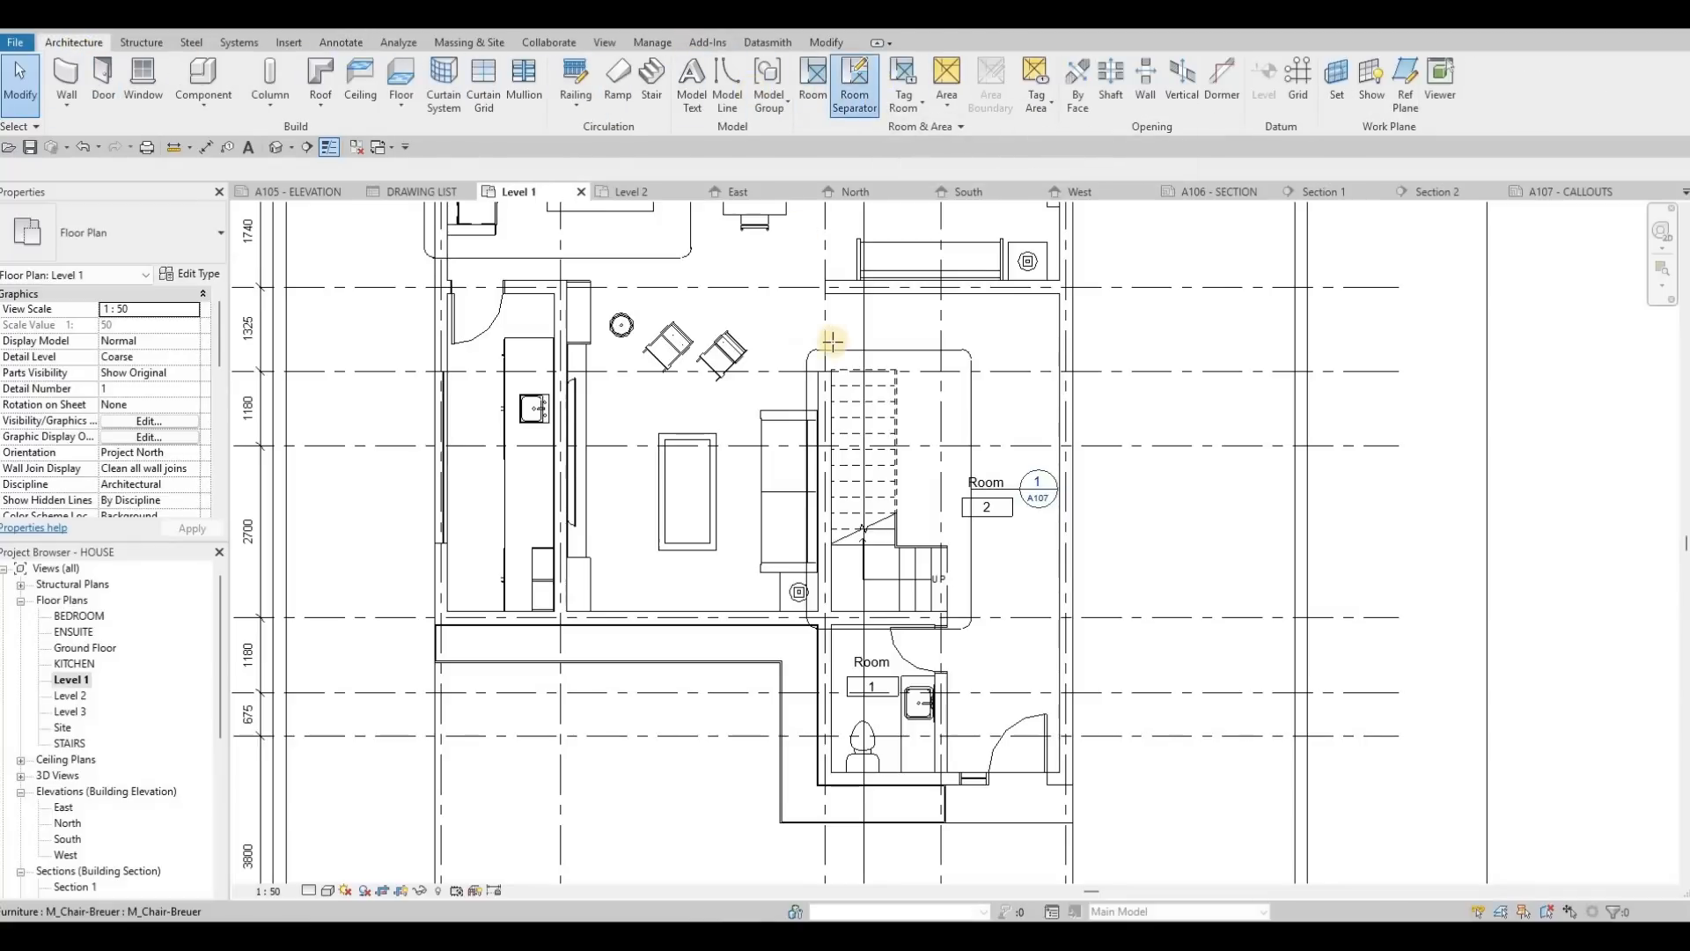
pyautogui.scroll(3, 823, 352)
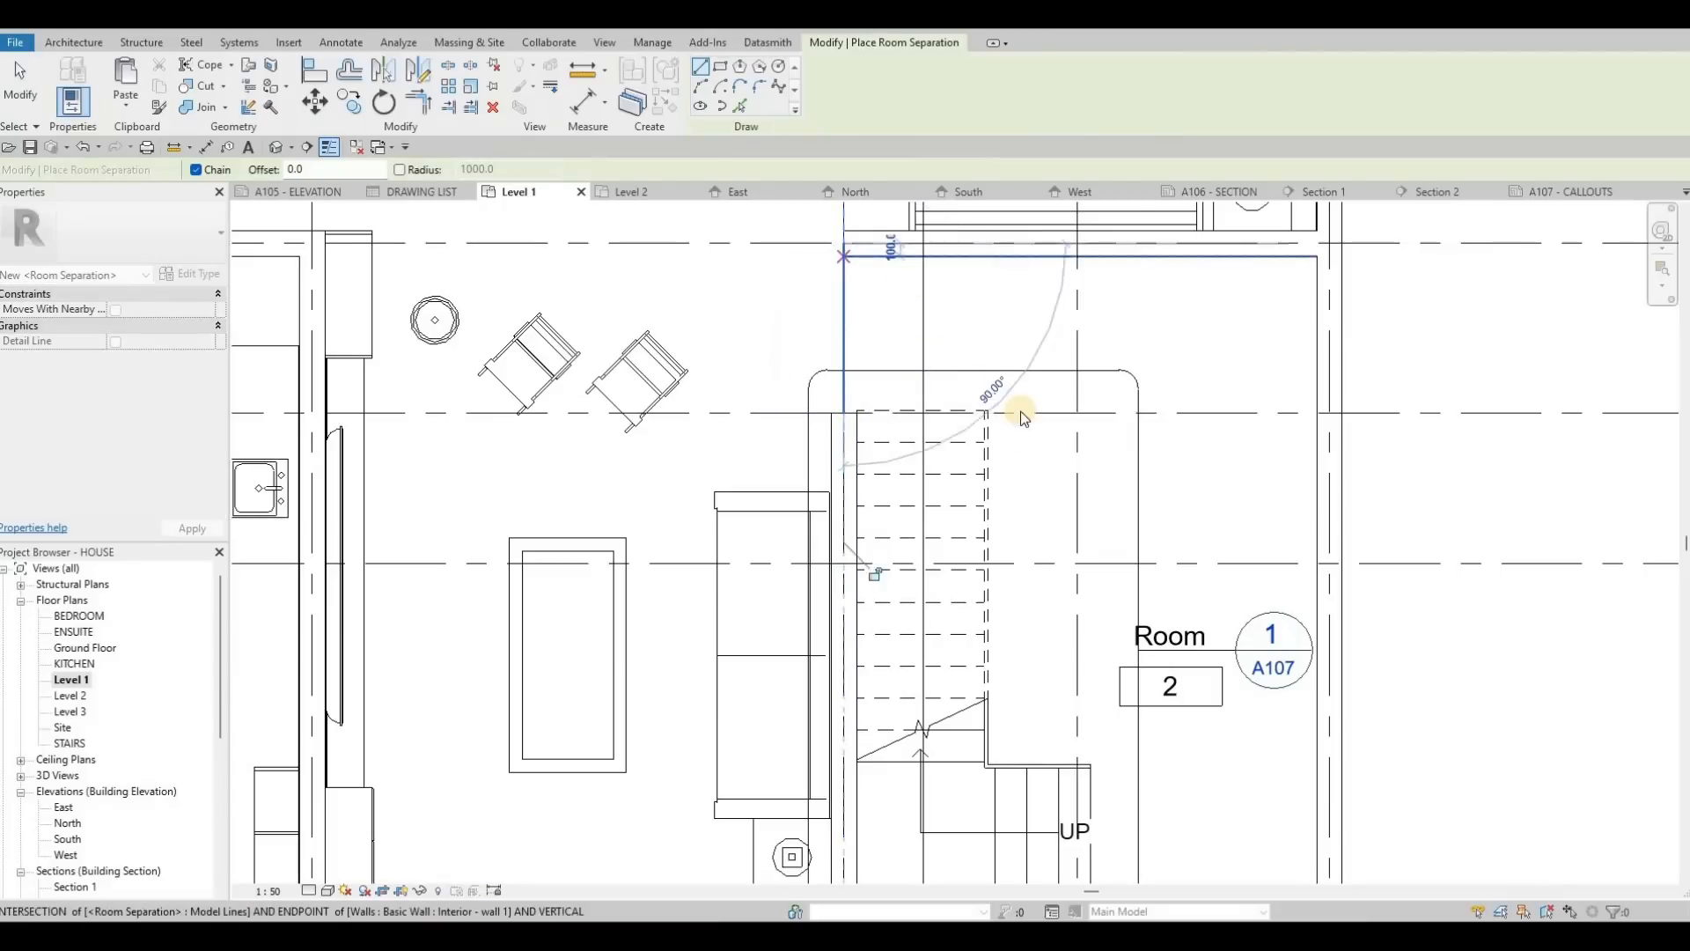
pyautogui.press('Escape')
pyautogui.scroll(-3, 1027, 461)
pyautogui.press('Escape')
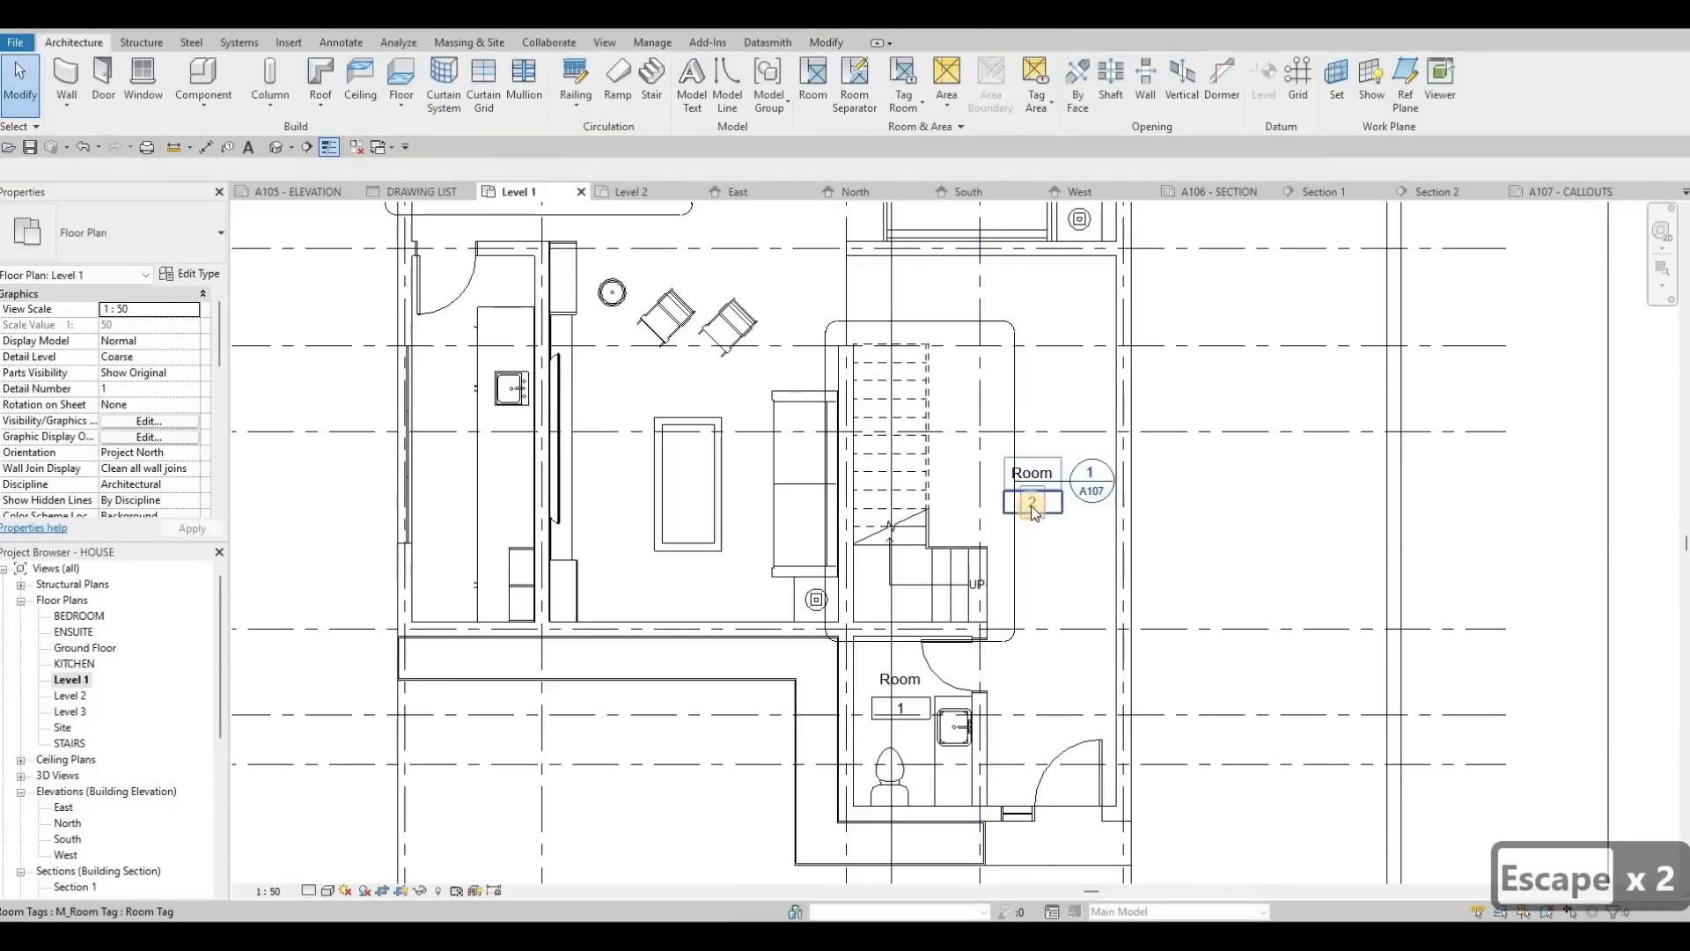
# Enter ENTRANCE/STAIRS in the number field of the room tag beside the stairs.
pyautogui.click(1033, 511)
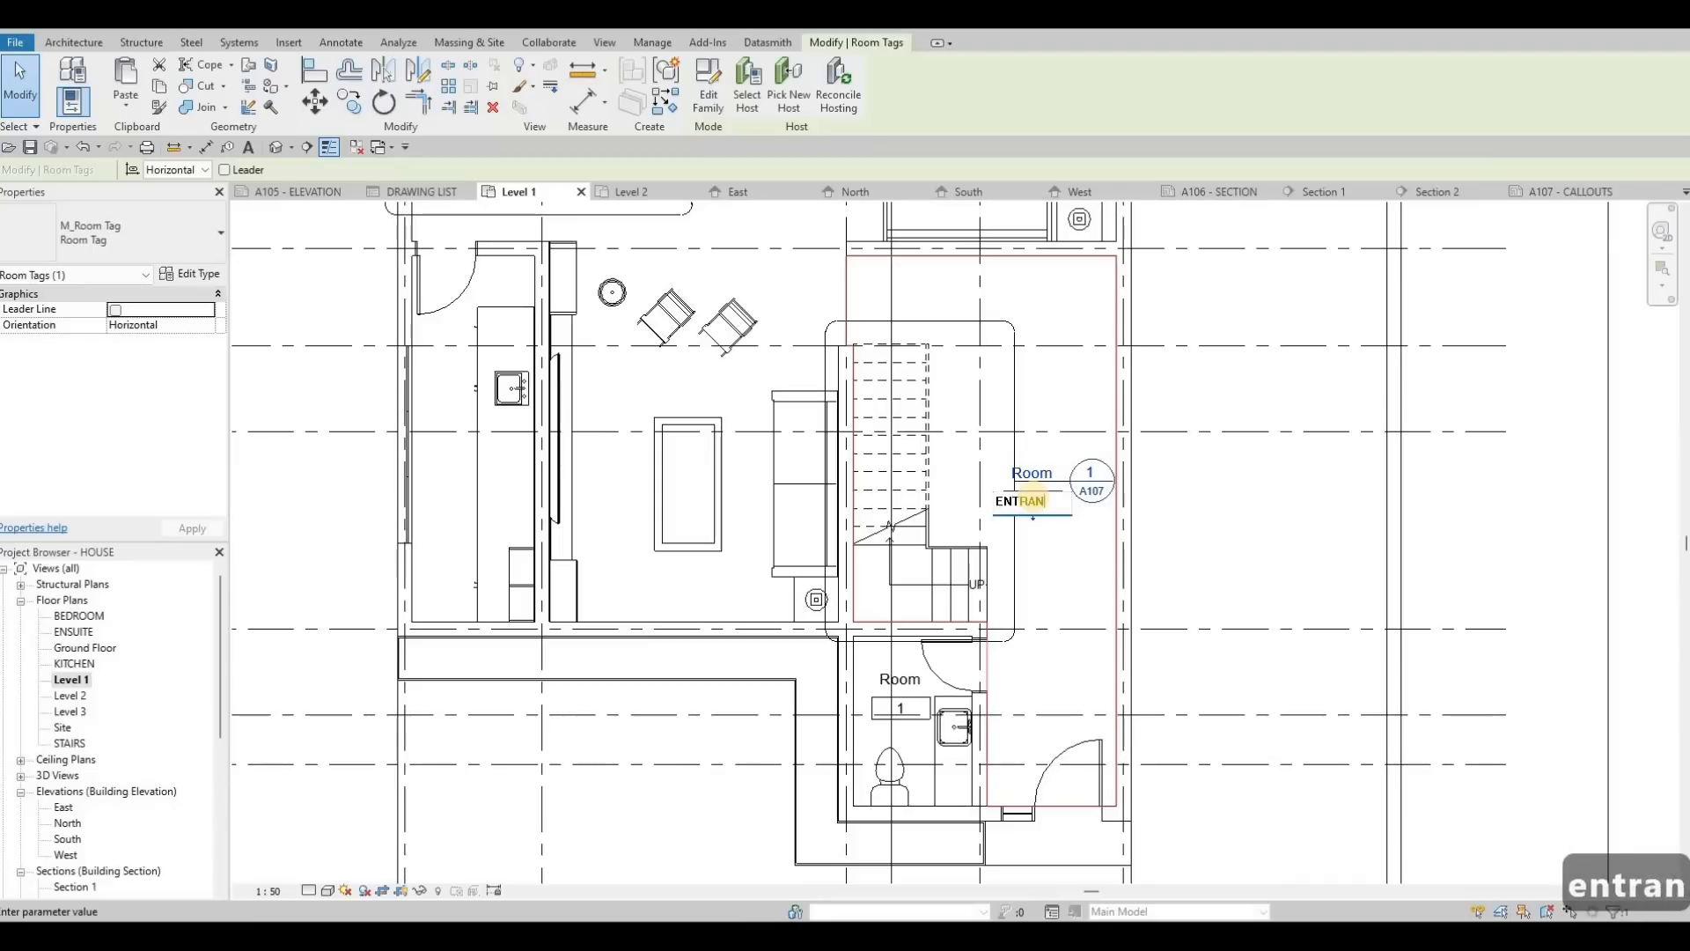
pyautogui.write('ENTRANCE/')
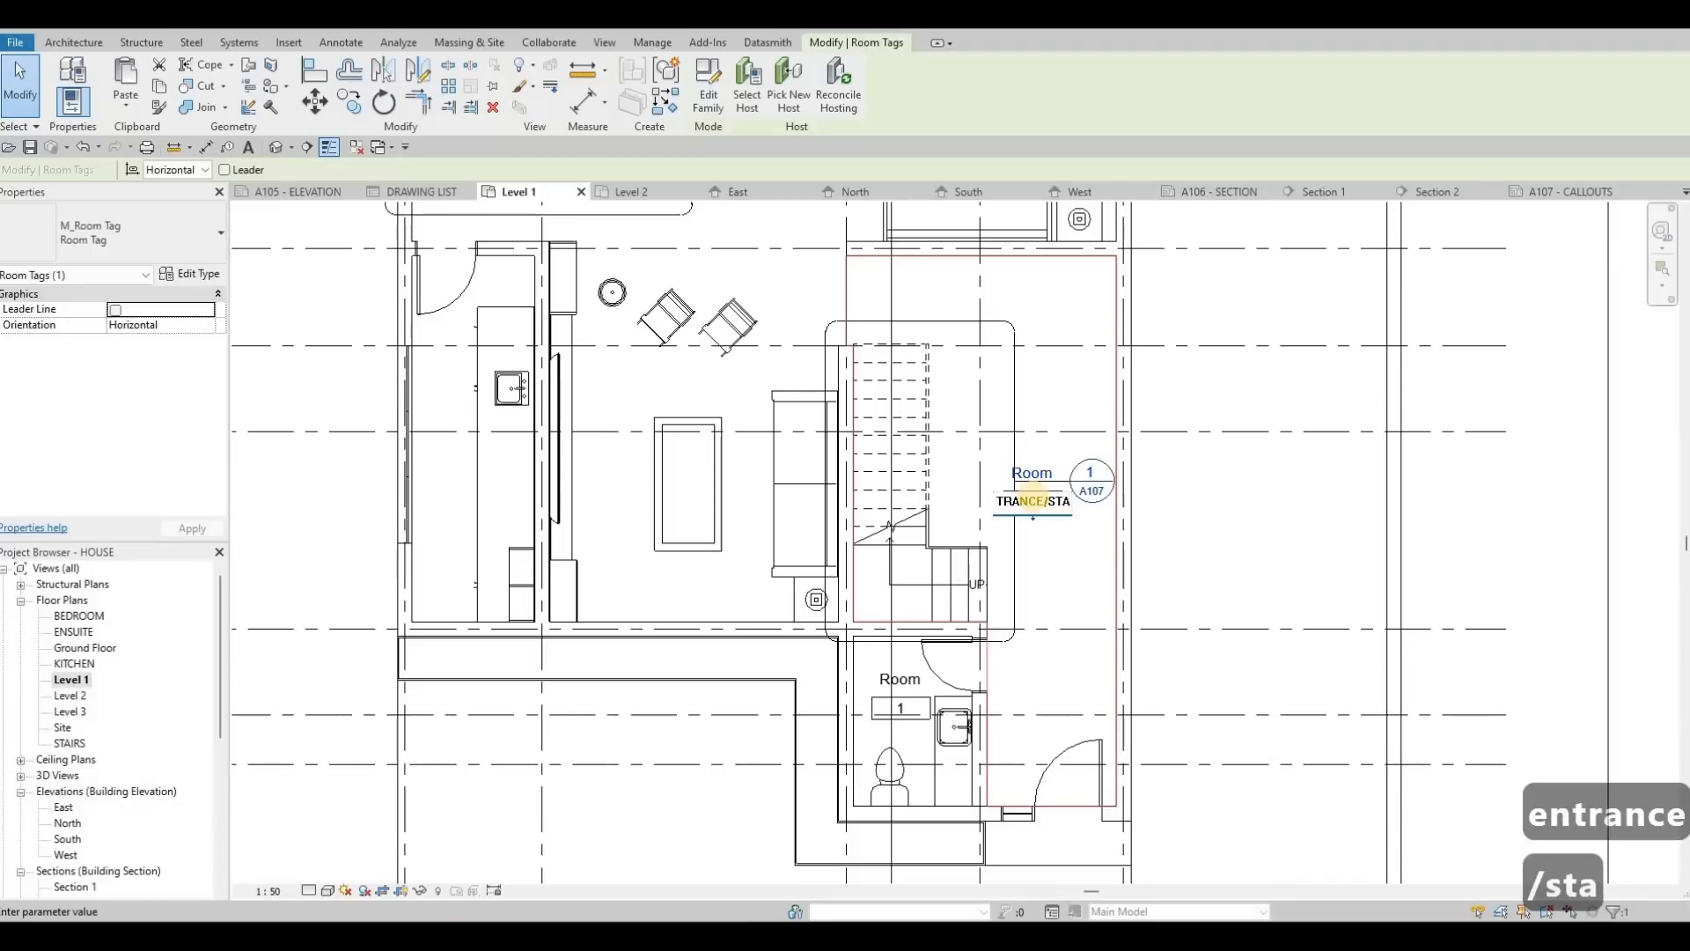
pyautogui.click(897, 678)
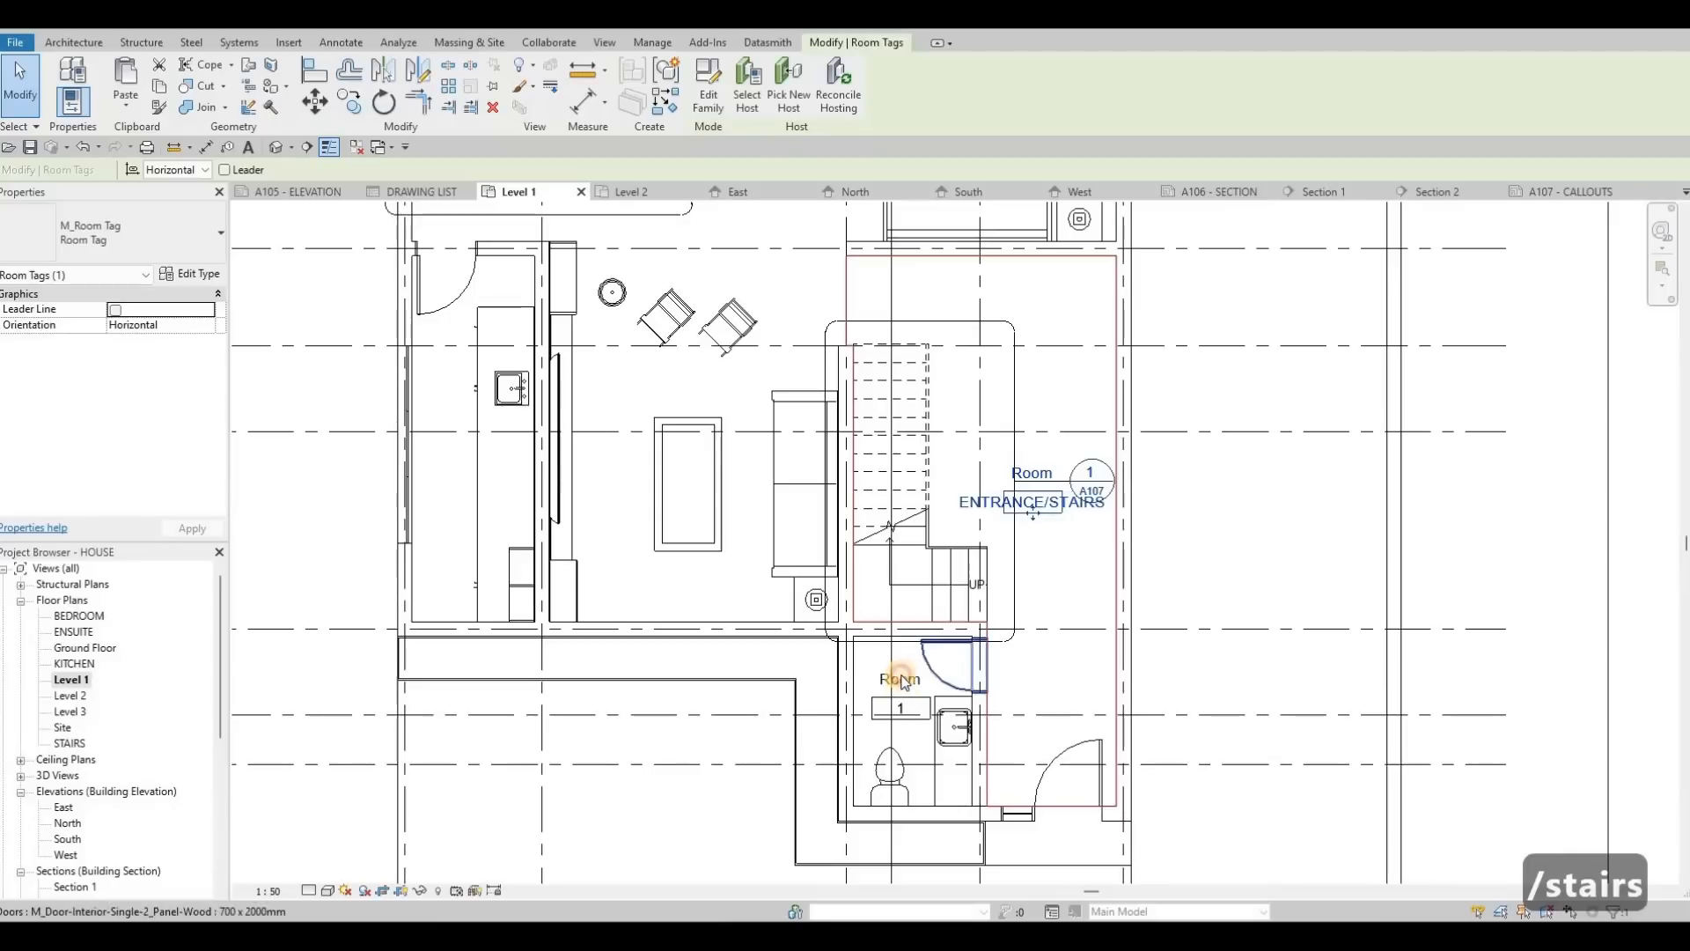
# Rename the small toilet room below the stairs as PW.
pyautogui.click(899, 676)
pyautogui.write('PW')
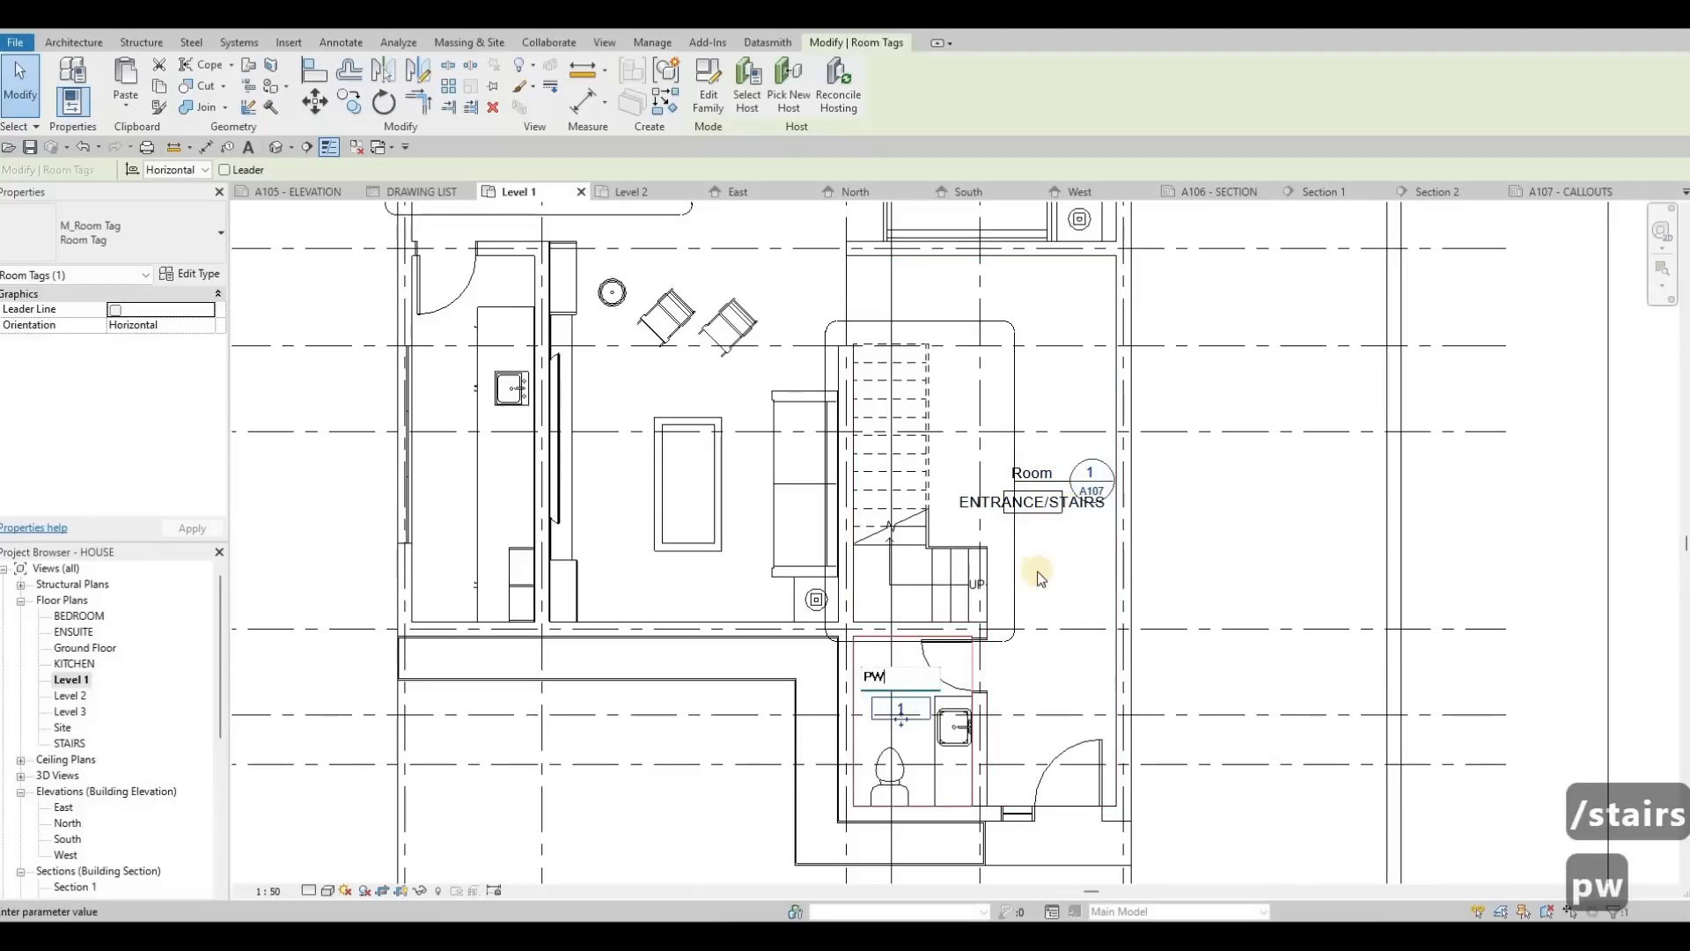
pyautogui.click(1040, 578)
pyautogui.press('Escape')
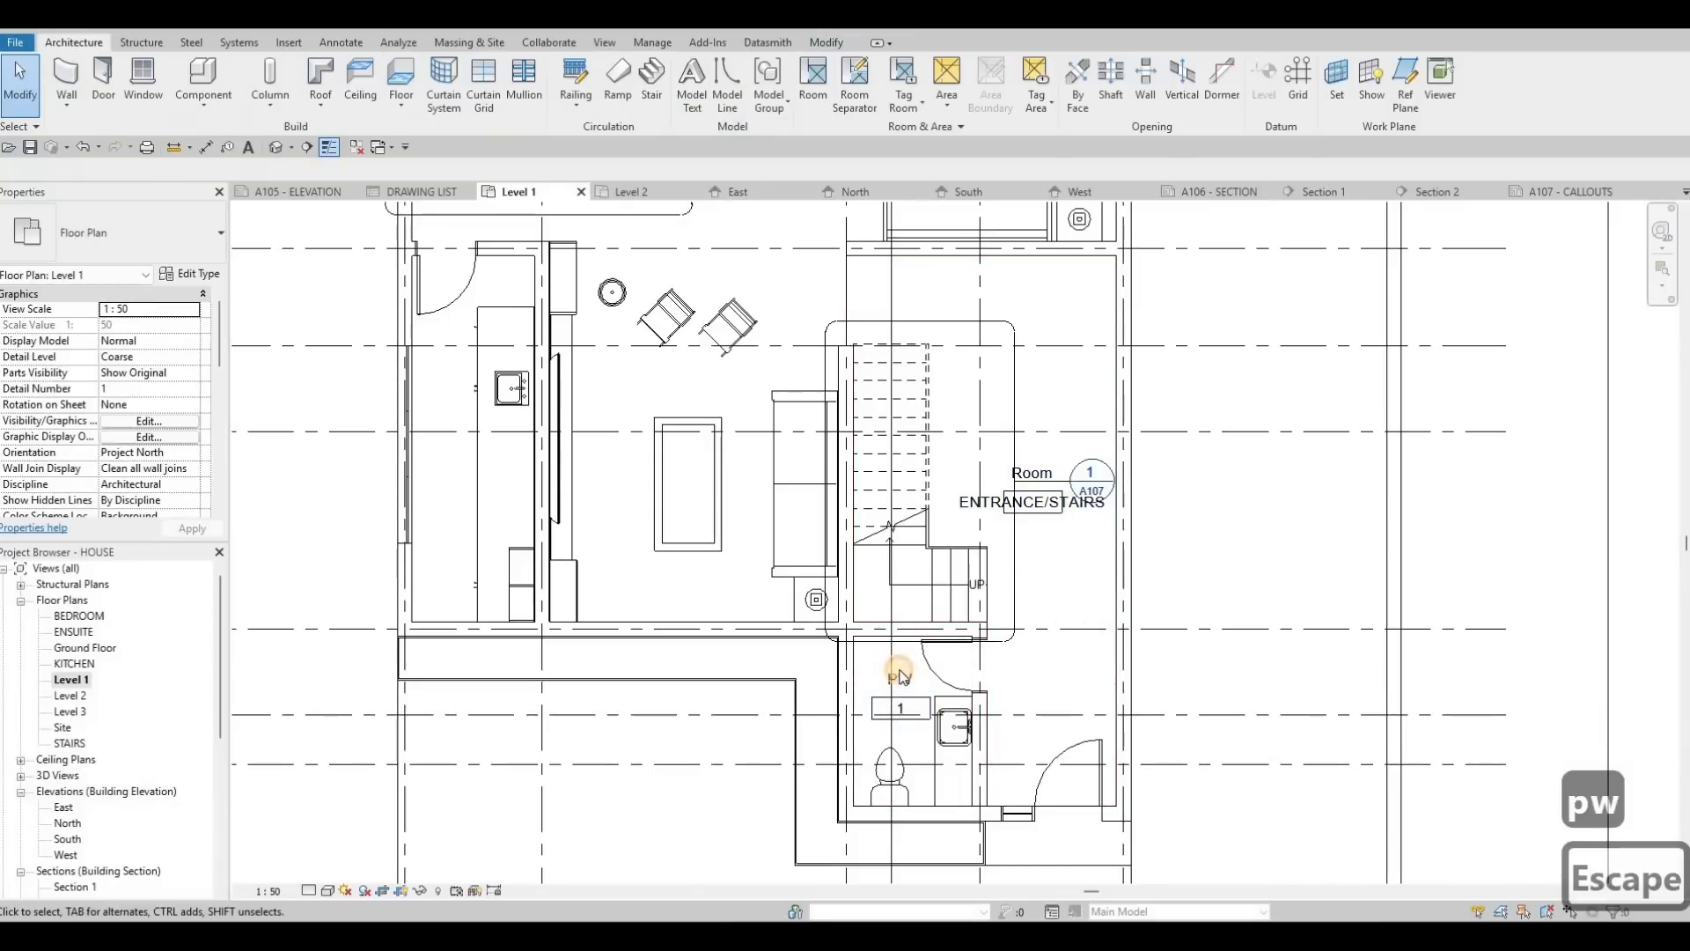
pyautogui.click(898, 676)
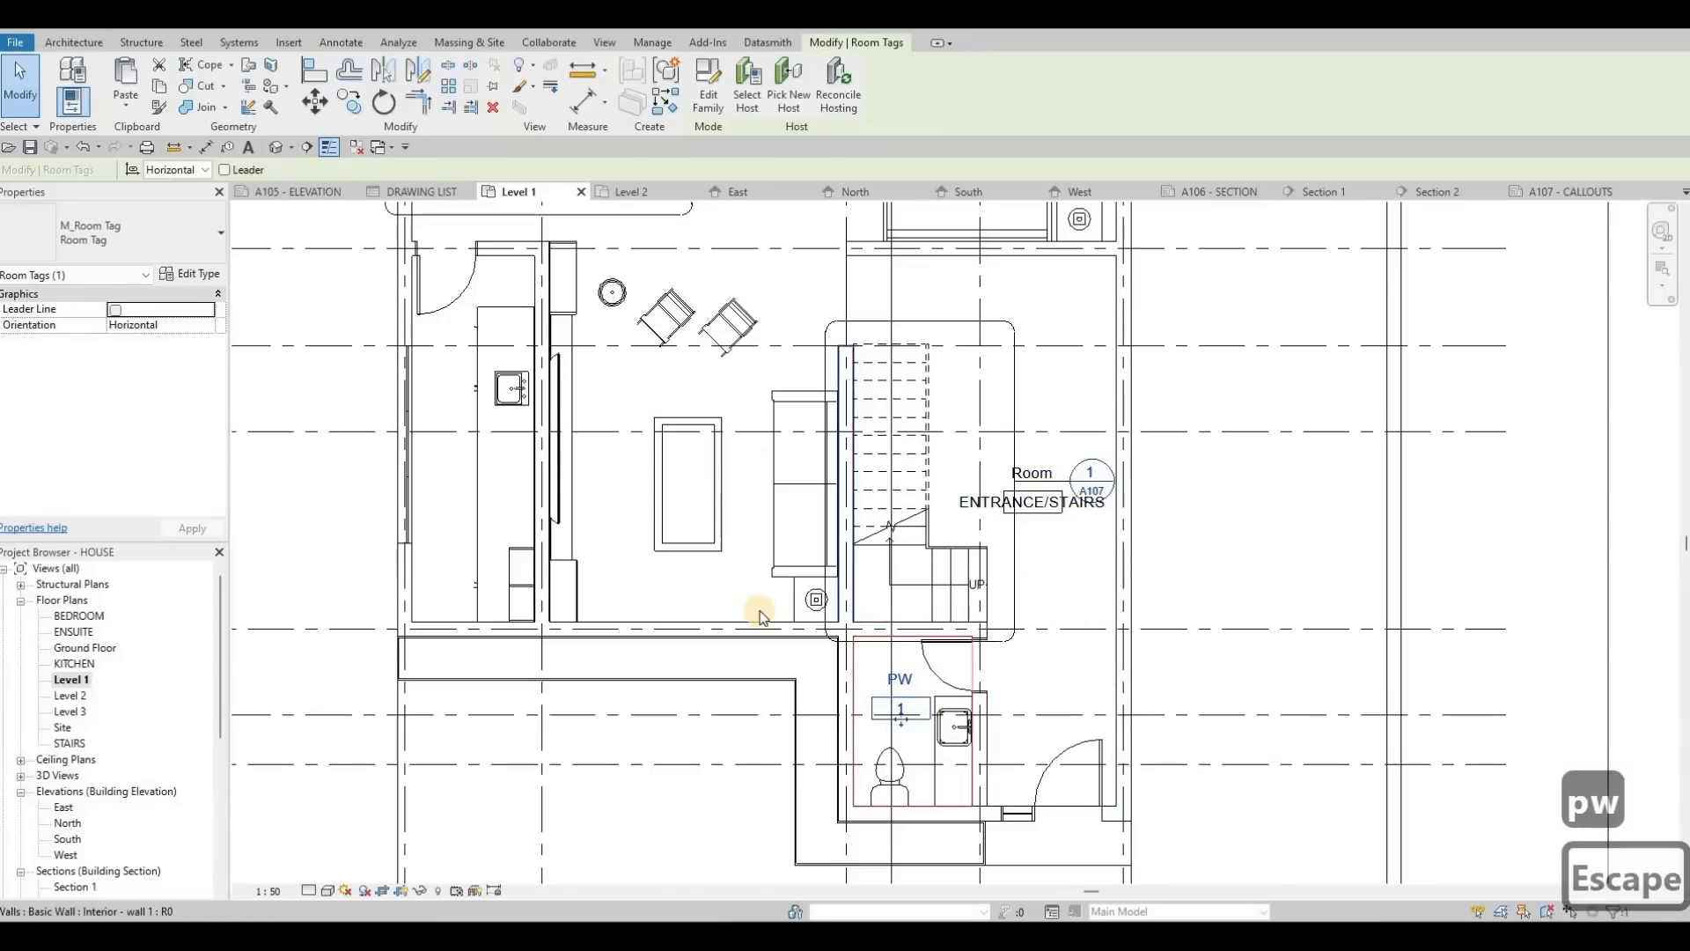
# Draw a horizontal room separation line across the opening between the living area beside the stairs and the kitchen-dining area.
pyautogui.moveTo(737, 360); pyautogui.dragTo(780, 497, button='middle')
pyautogui.press('Escape')
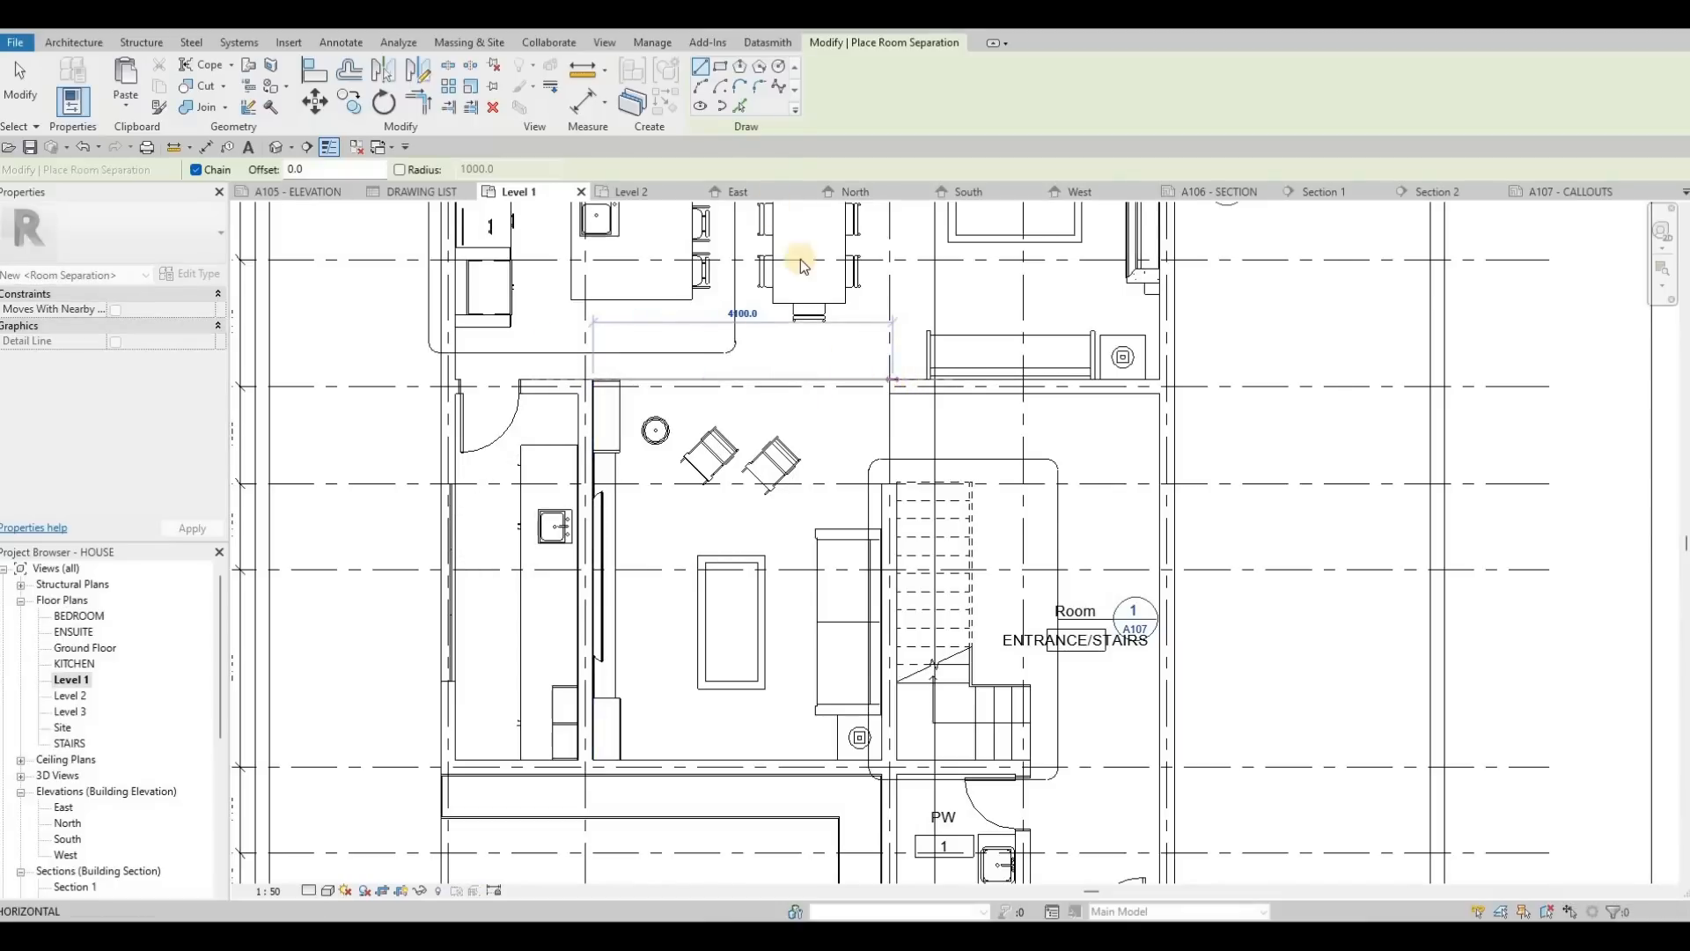
pyautogui.press('Escape')
pyautogui.press('Escape')
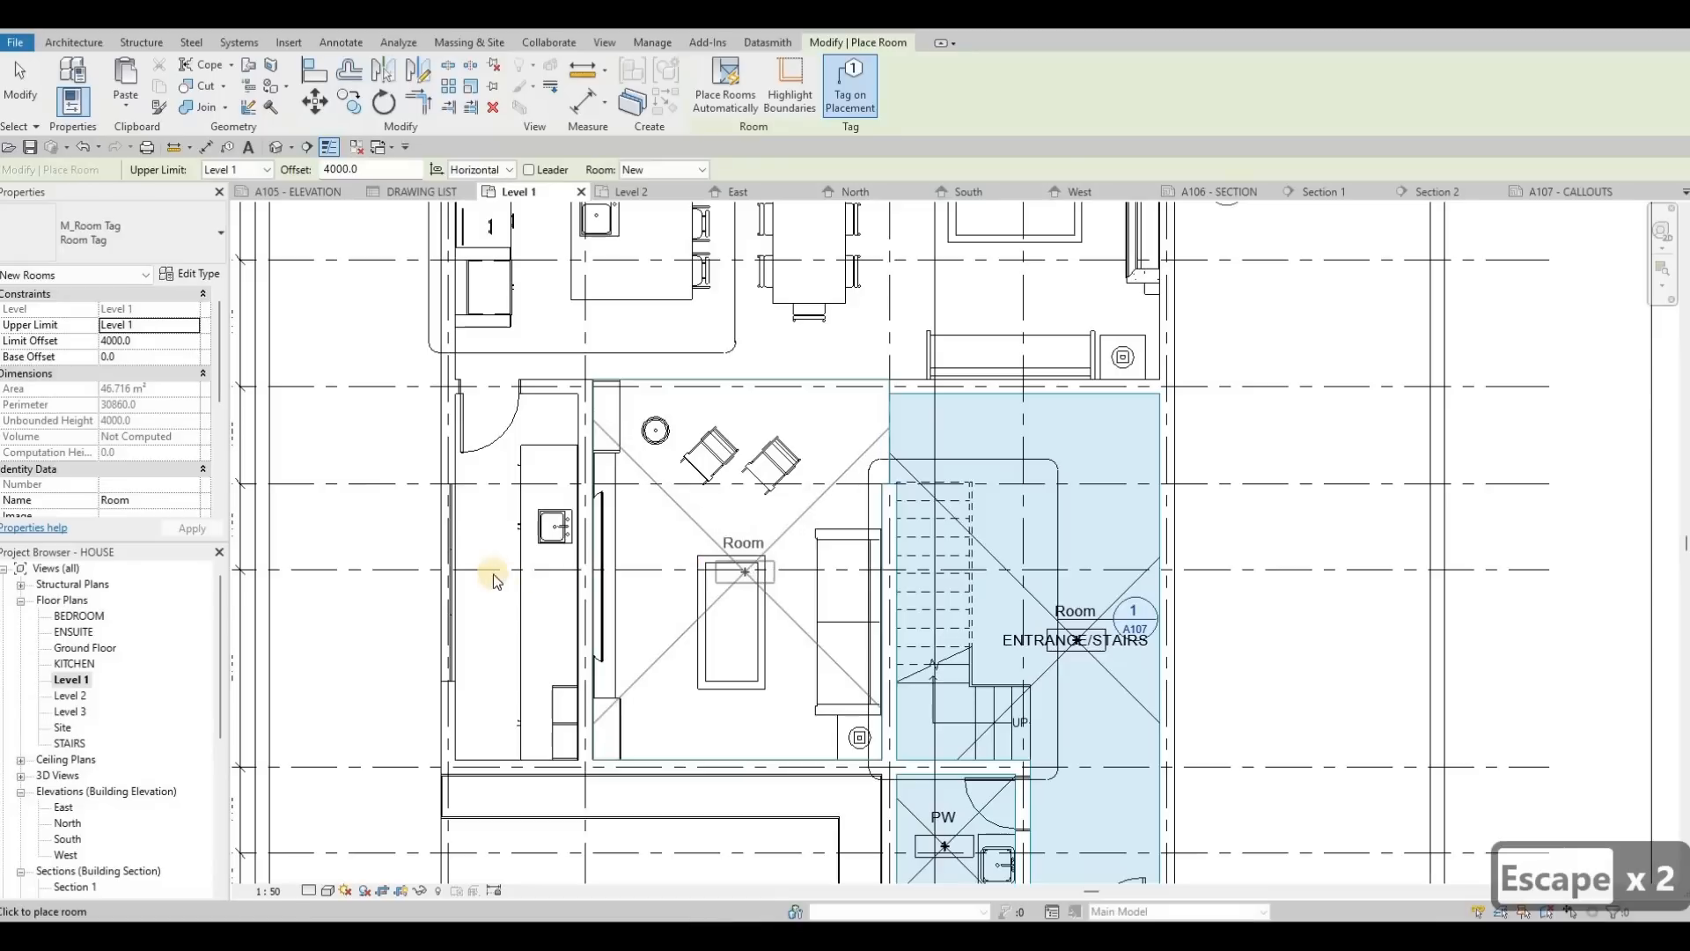
# Place tagged rooms in the living area beside the stairs, the narrow sink room next to it and the kitchen area.
pyautogui.click(507, 581)
pyautogui.moveTo(581, 398); pyautogui.dragTo(614, 724, button='middle')
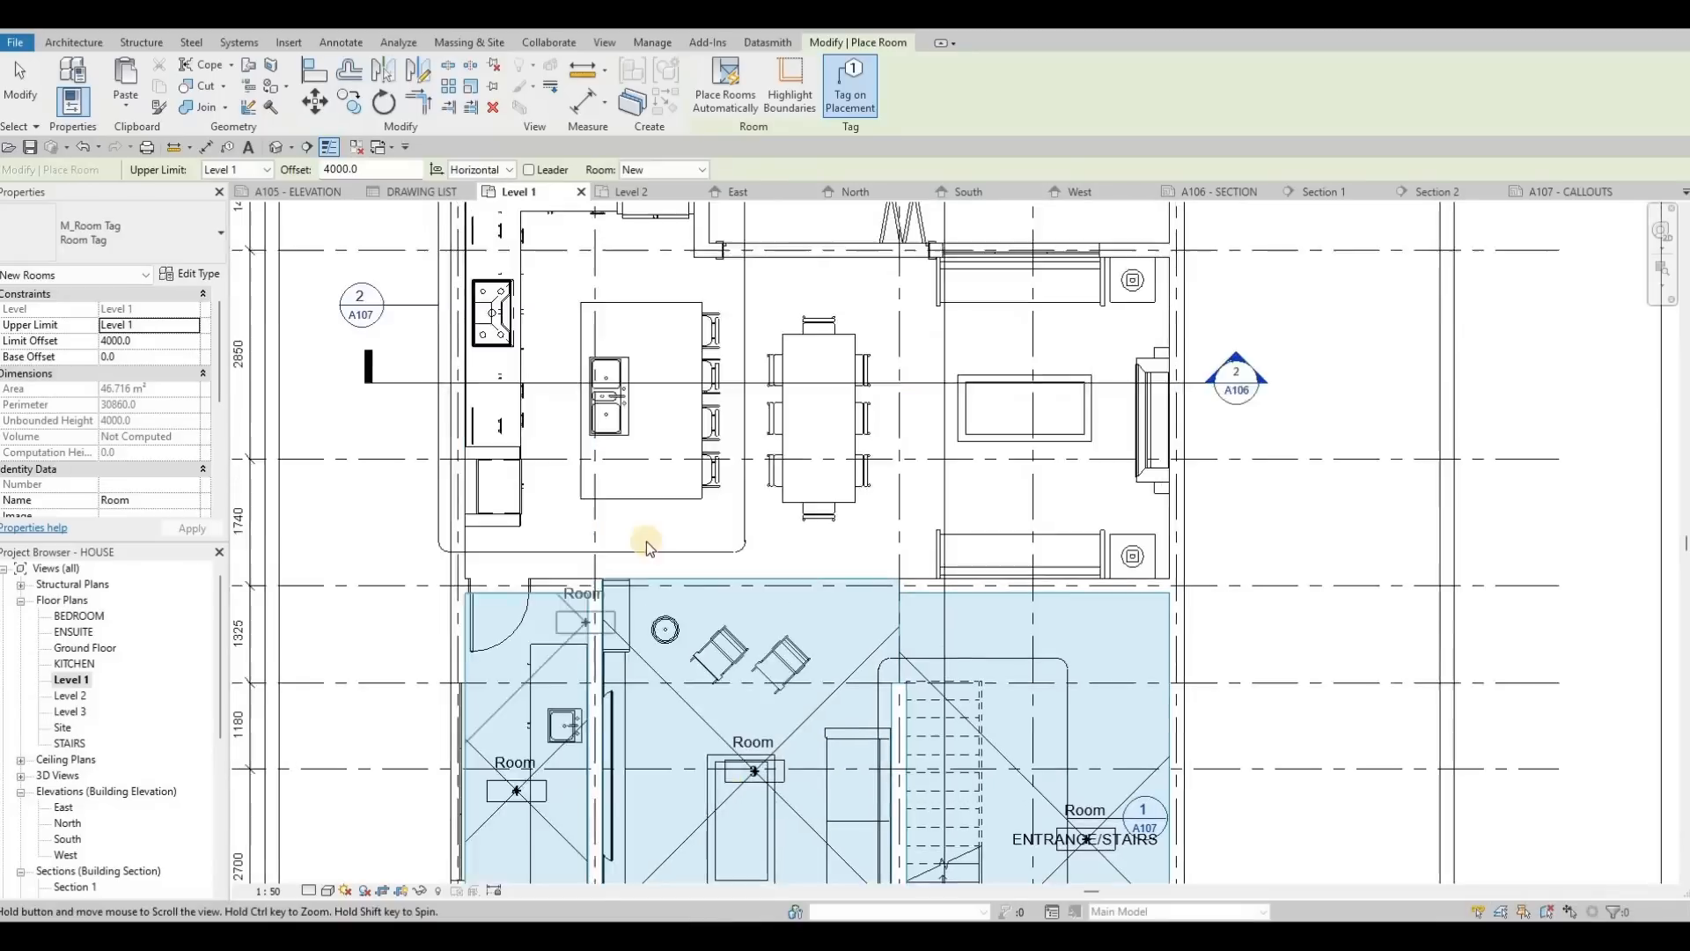
pyautogui.click(623, 510)
pyautogui.press('Escape')
pyautogui.press('Escape')
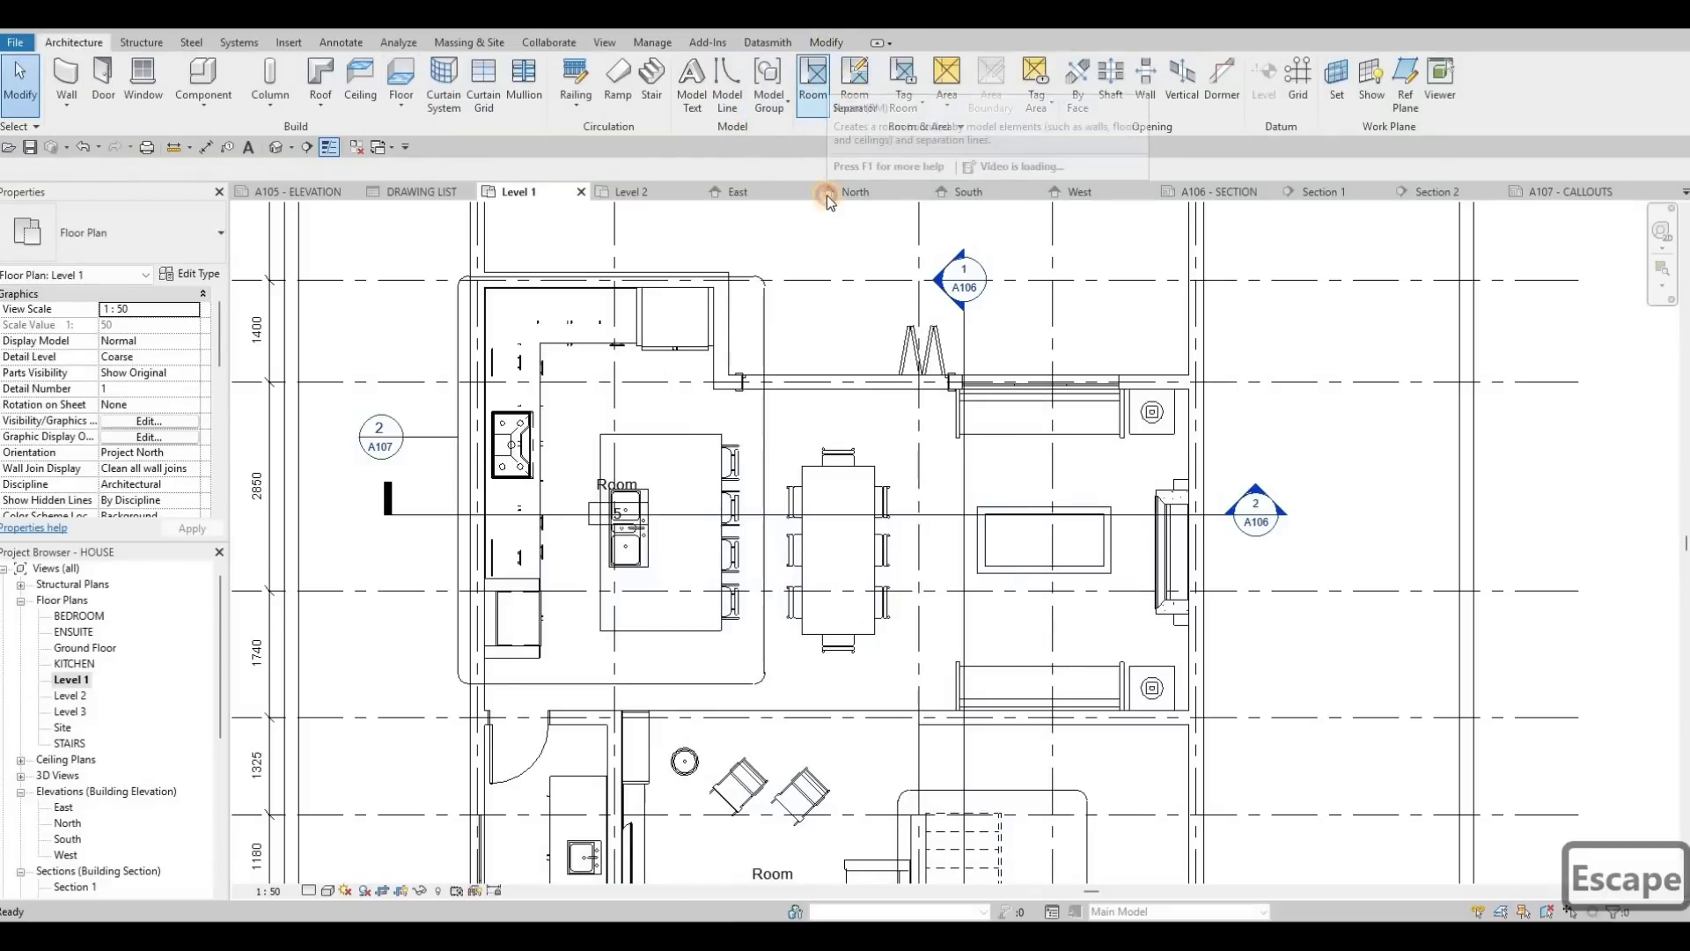
# Draw two vertical room separation lines, one between kitchen and dining table and one between dining table and sofa area.
pyautogui.click(855, 80)
pyautogui.click(755, 395)
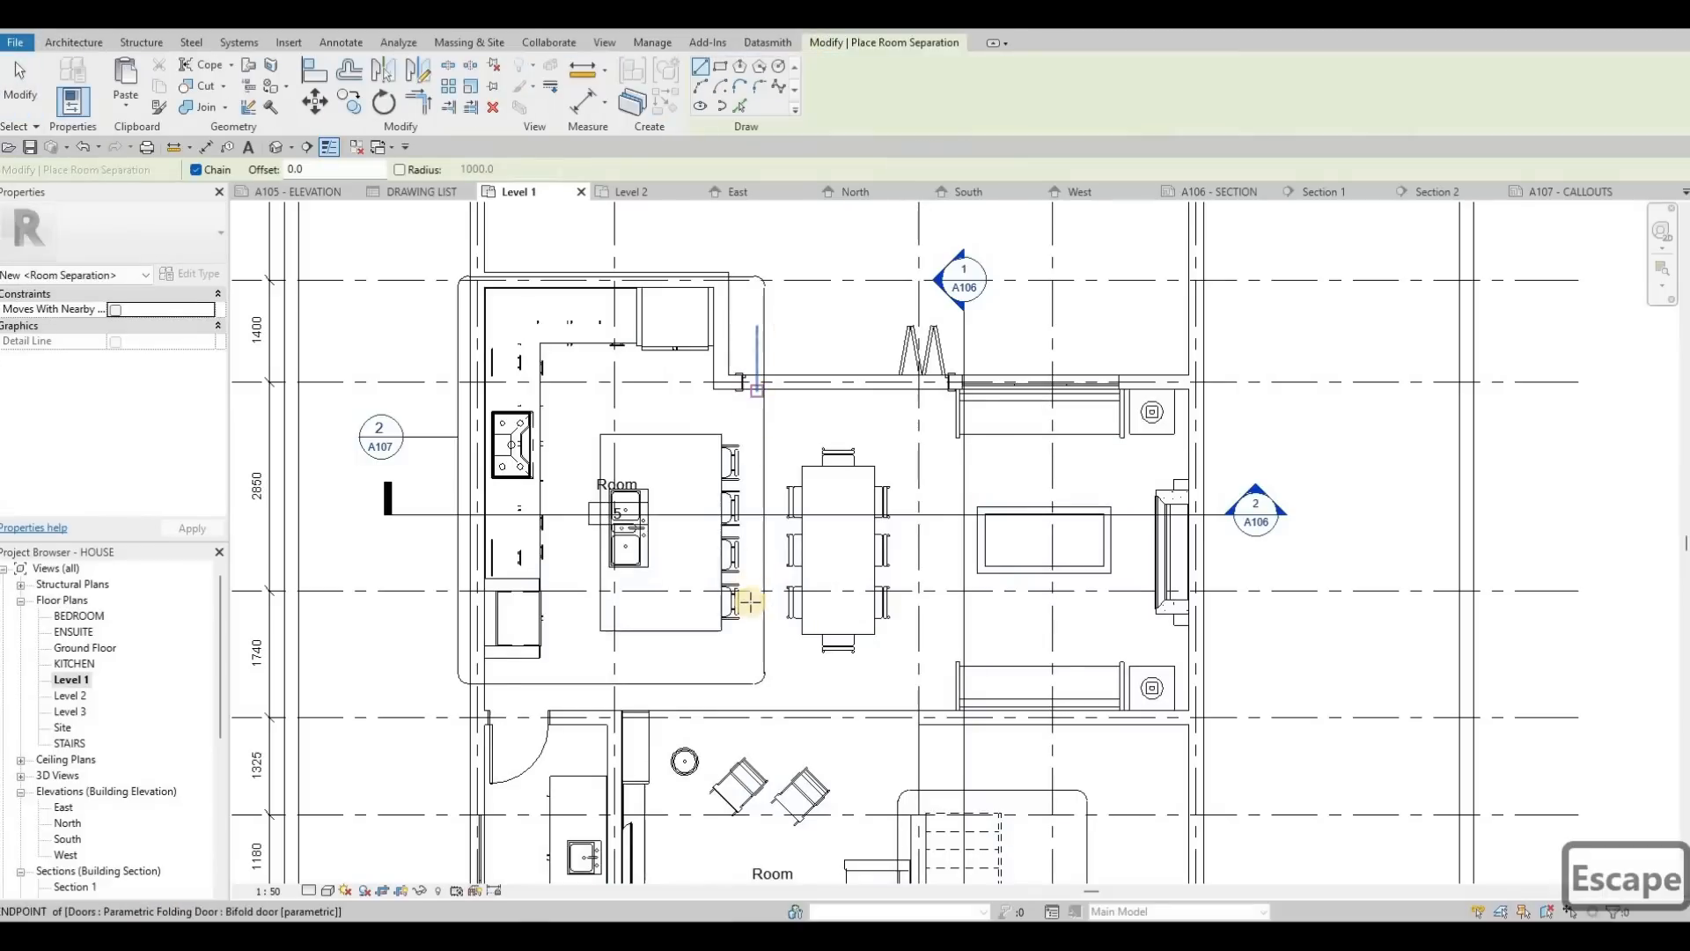
pyautogui.click(757, 711)
pyautogui.press('Escape')
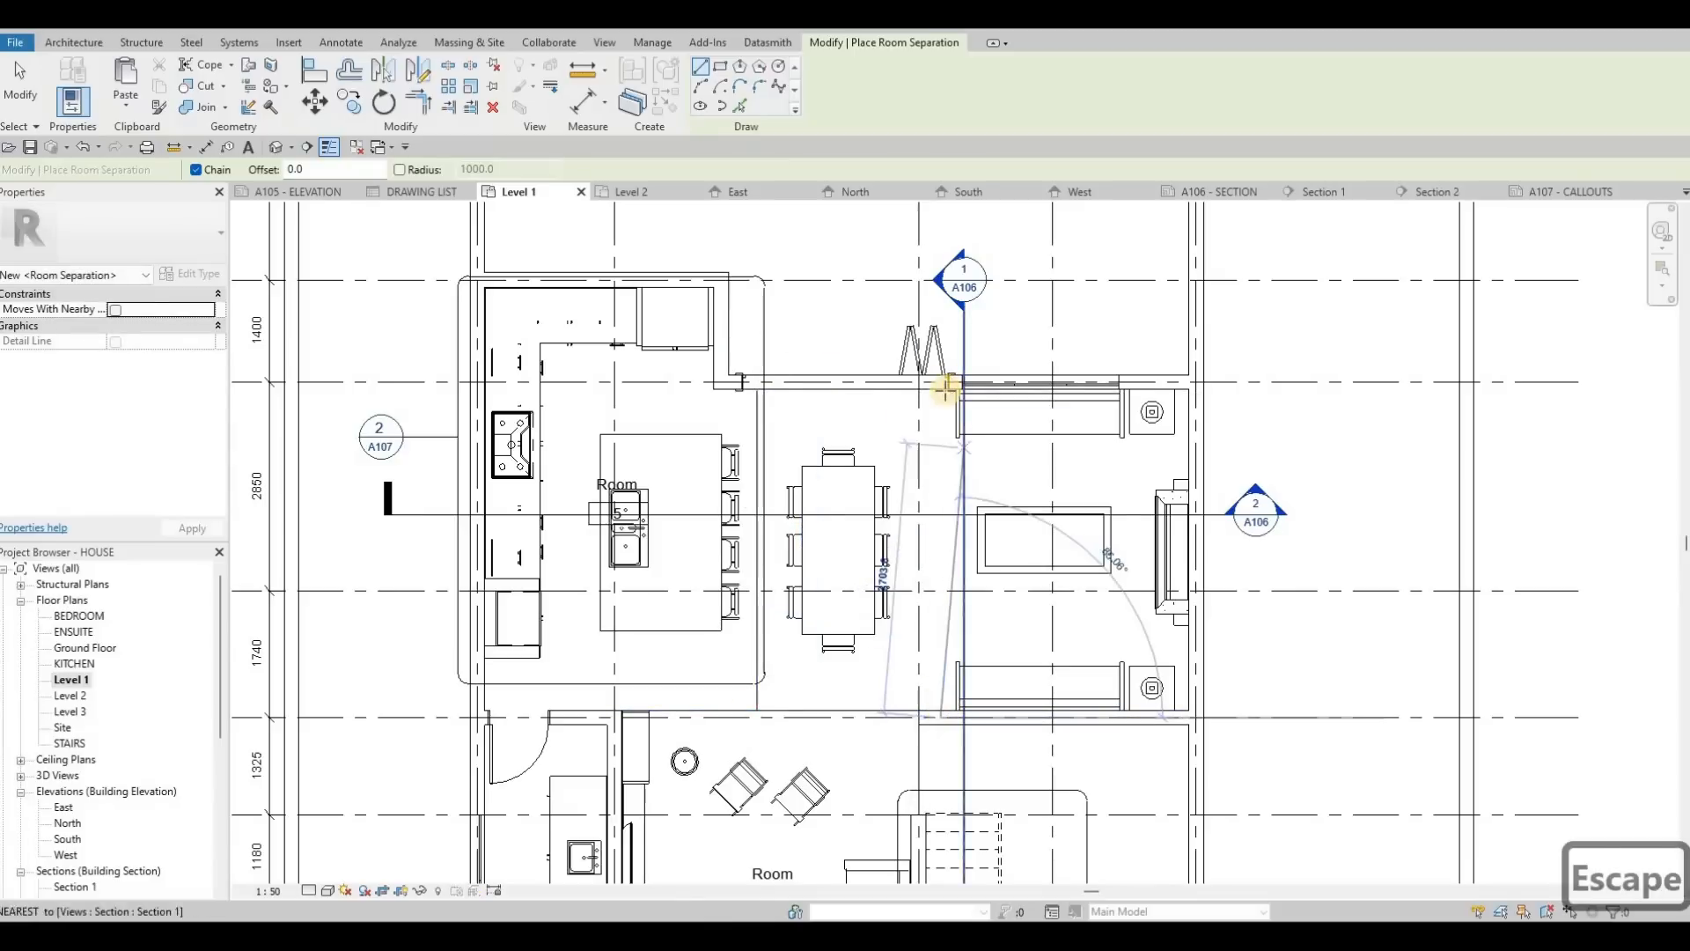
pyautogui.press('Escape')
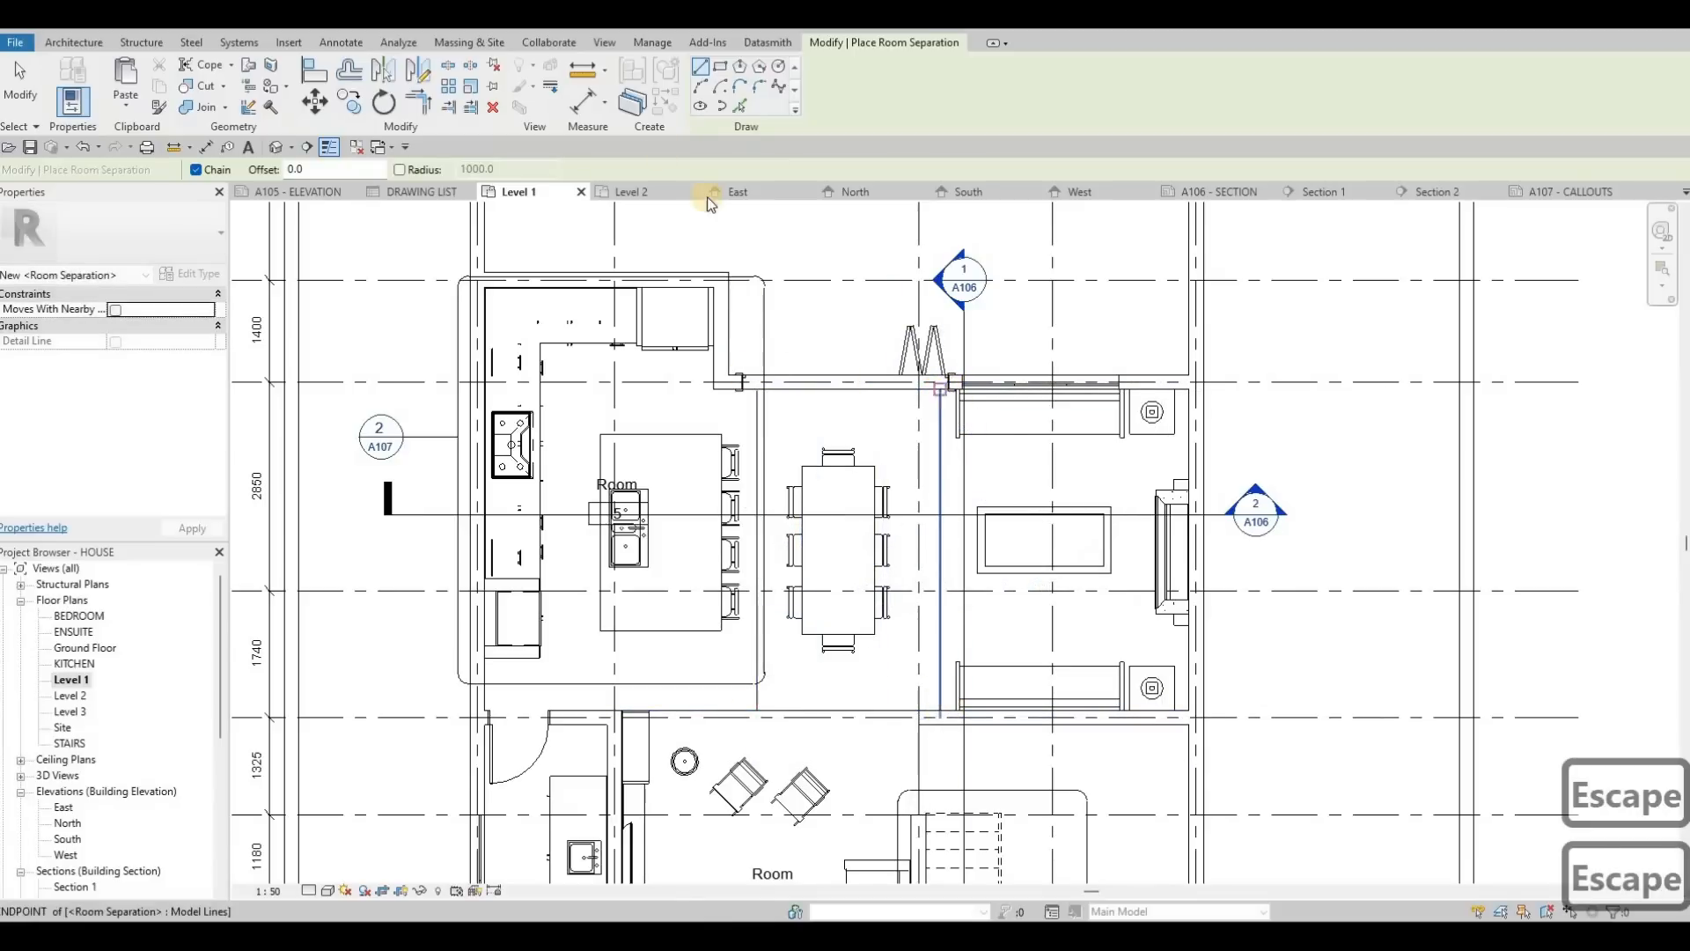
pyautogui.press('Escape')
# Place tagged rooms in the dining area and in the sofa area beside it.
pyautogui.click(825, 82)
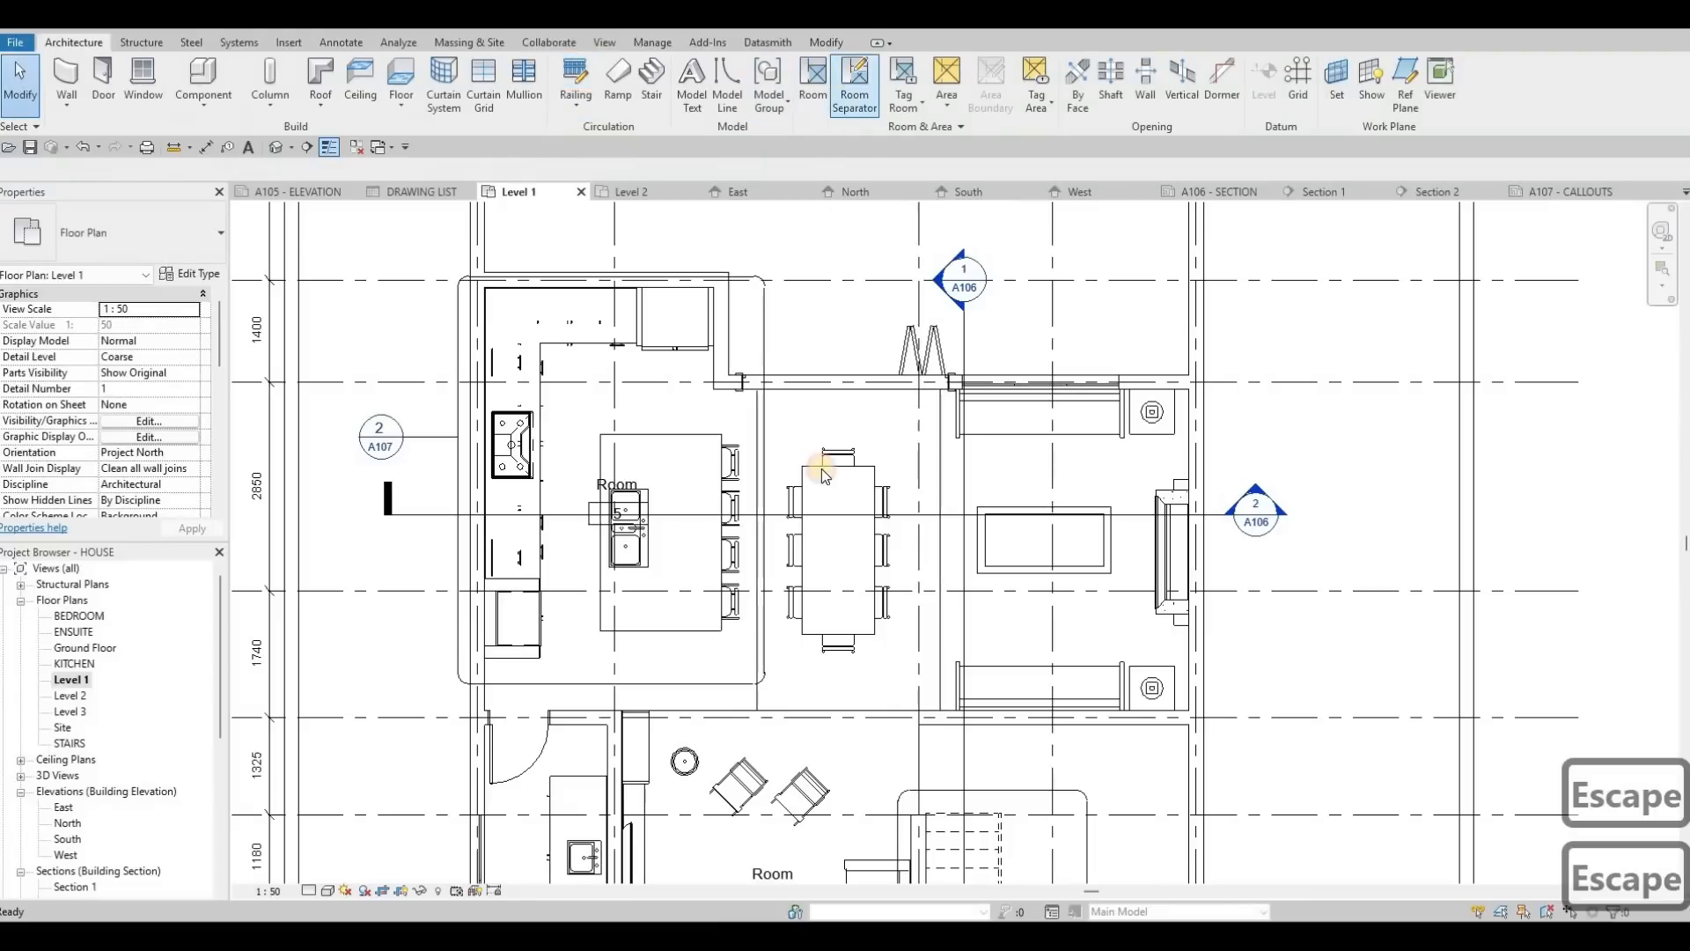
pyautogui.click(847, 532)
pyautogui.click(1058, 545)
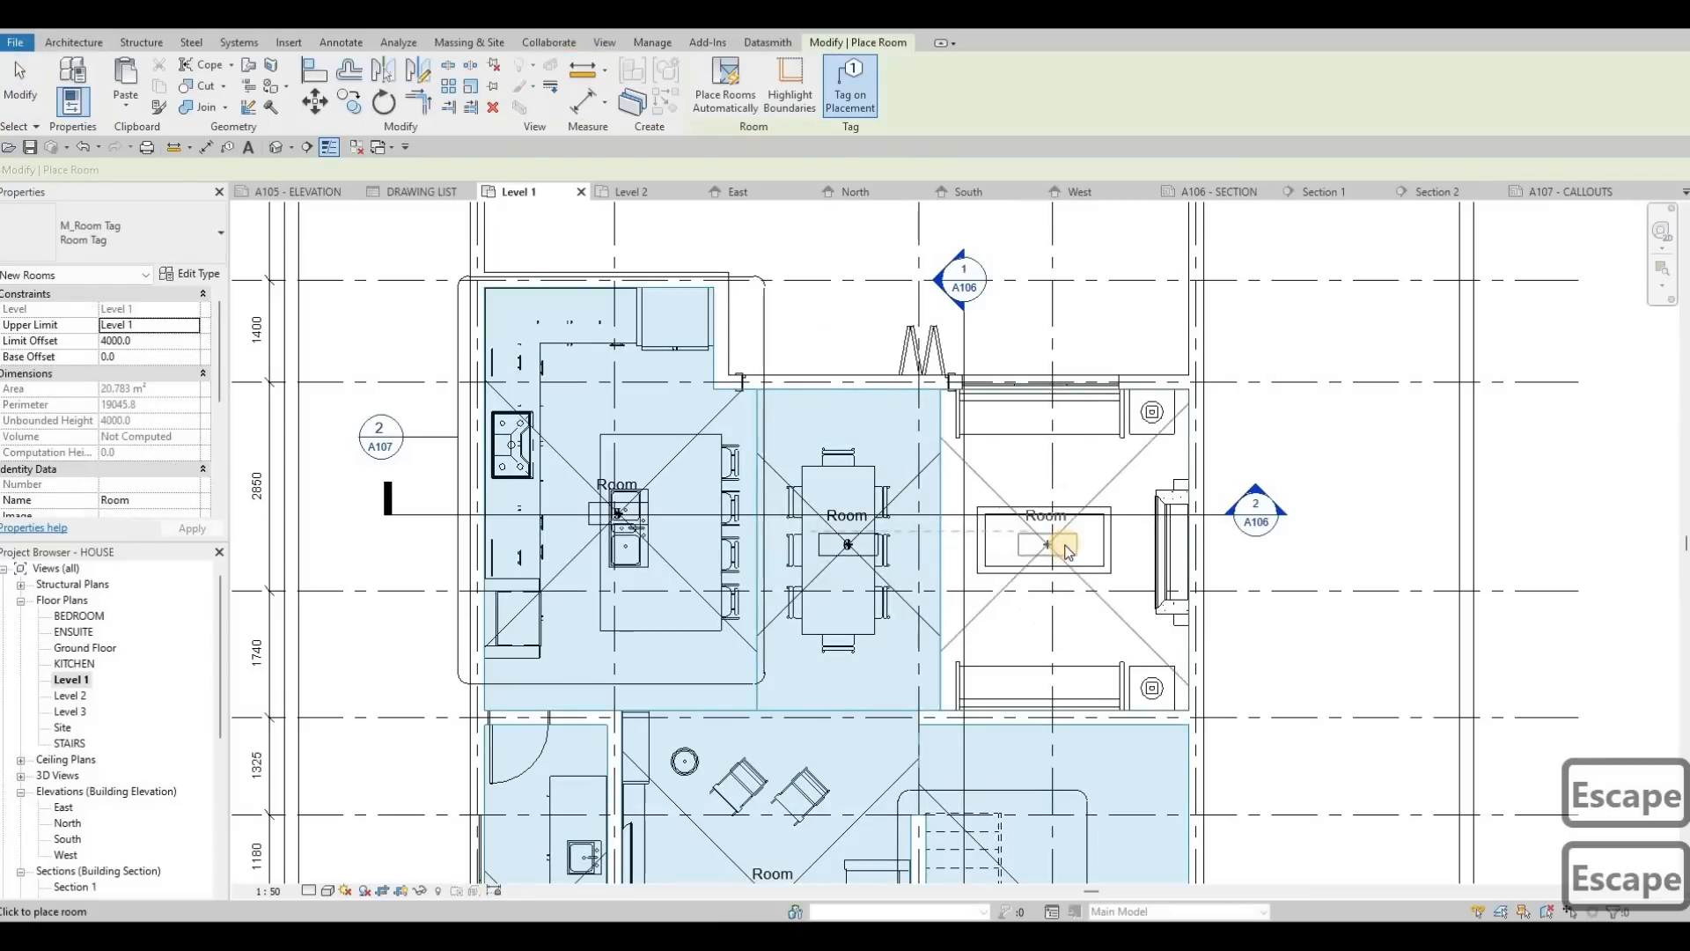
pyautogui.press('Escape')
pyautogui.press('Escape')
# Name the room with the kitchen island KITCHEN and the room around the dining table DINNING.
pyautogui.scroll(2, 608, 480)
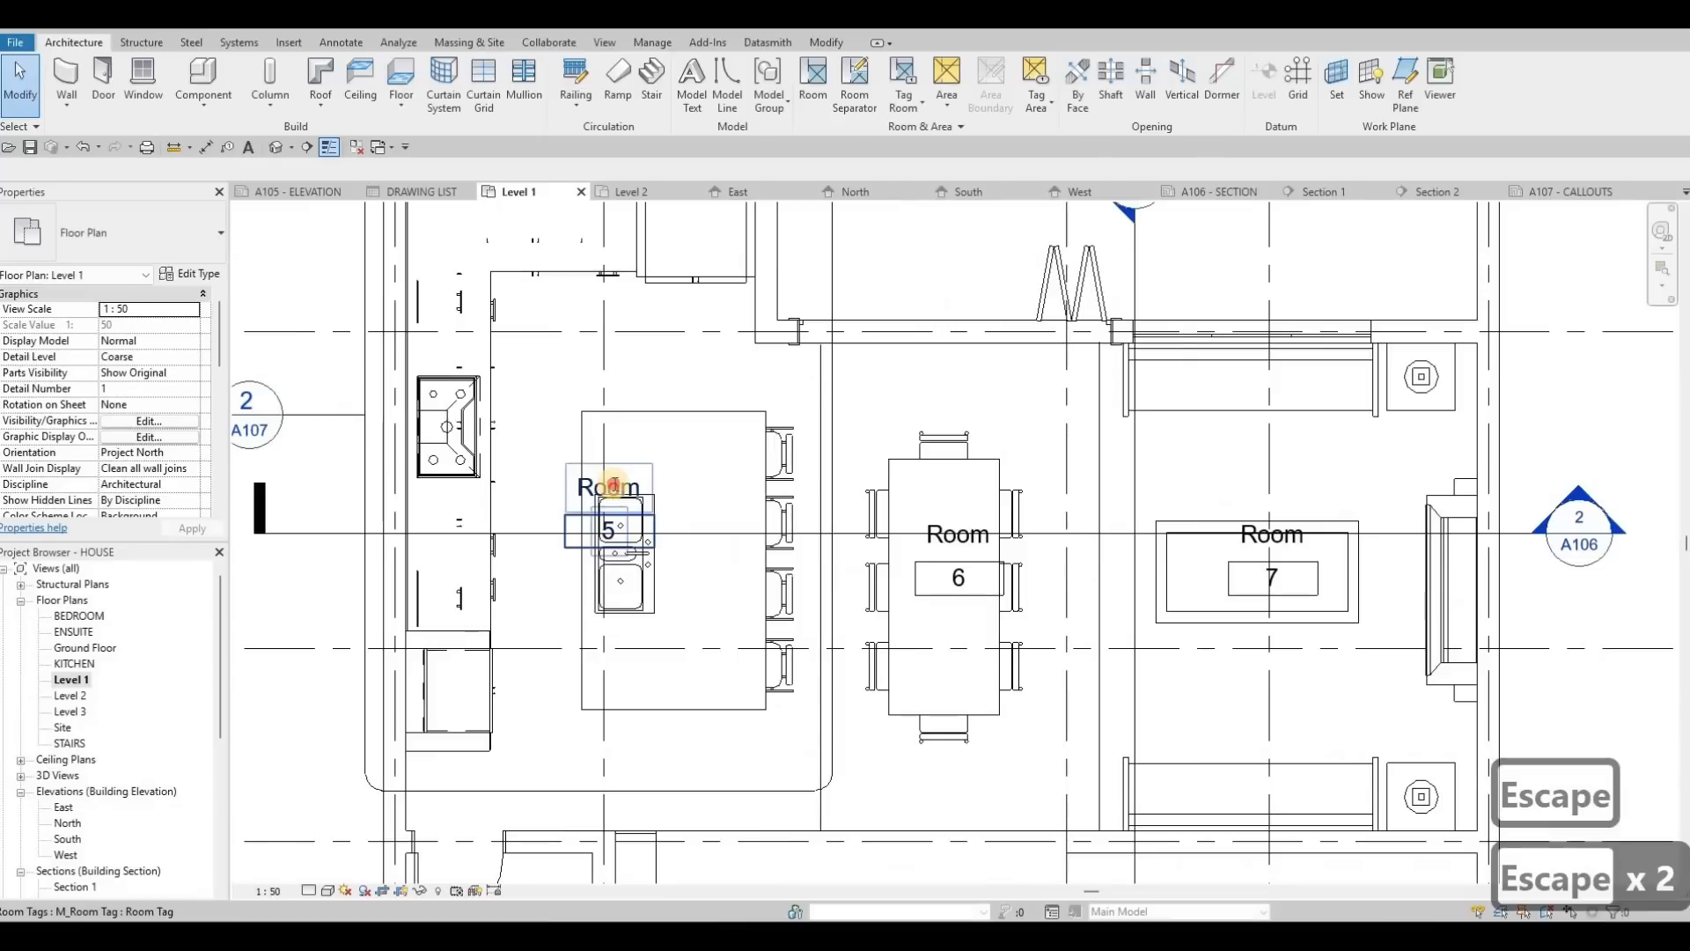
pyautogui.click(608, 484)
pyautogui.click(610, 485)
pyautogui.write('KITCHEN')
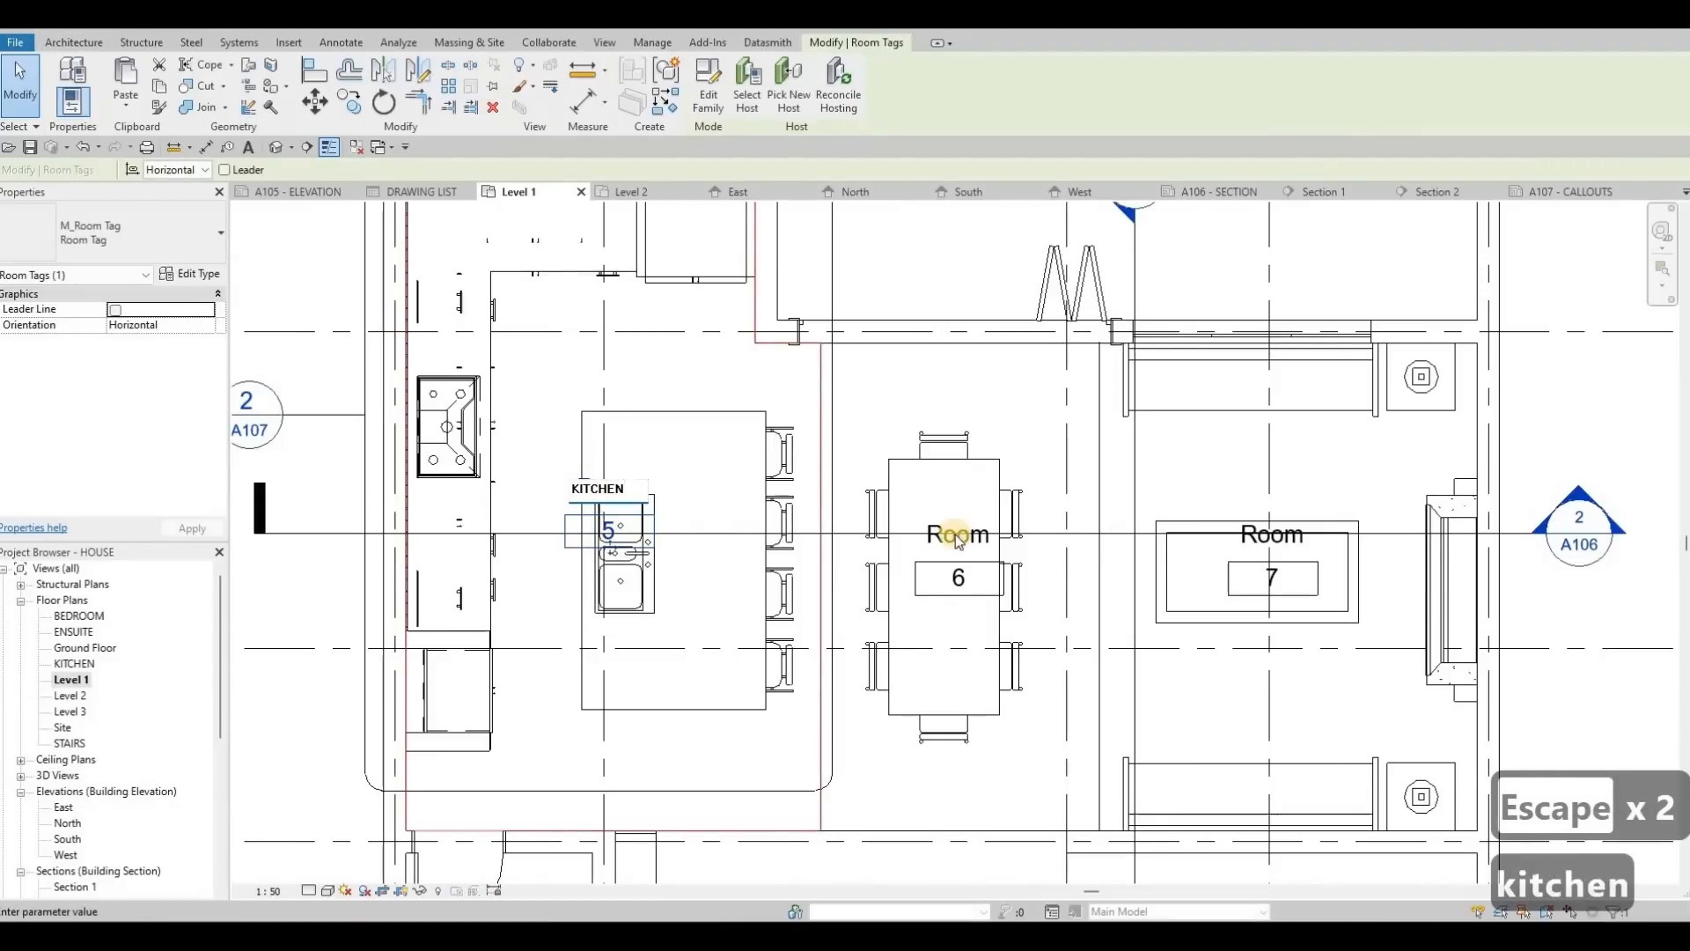
pyautogui.click(954, 535)
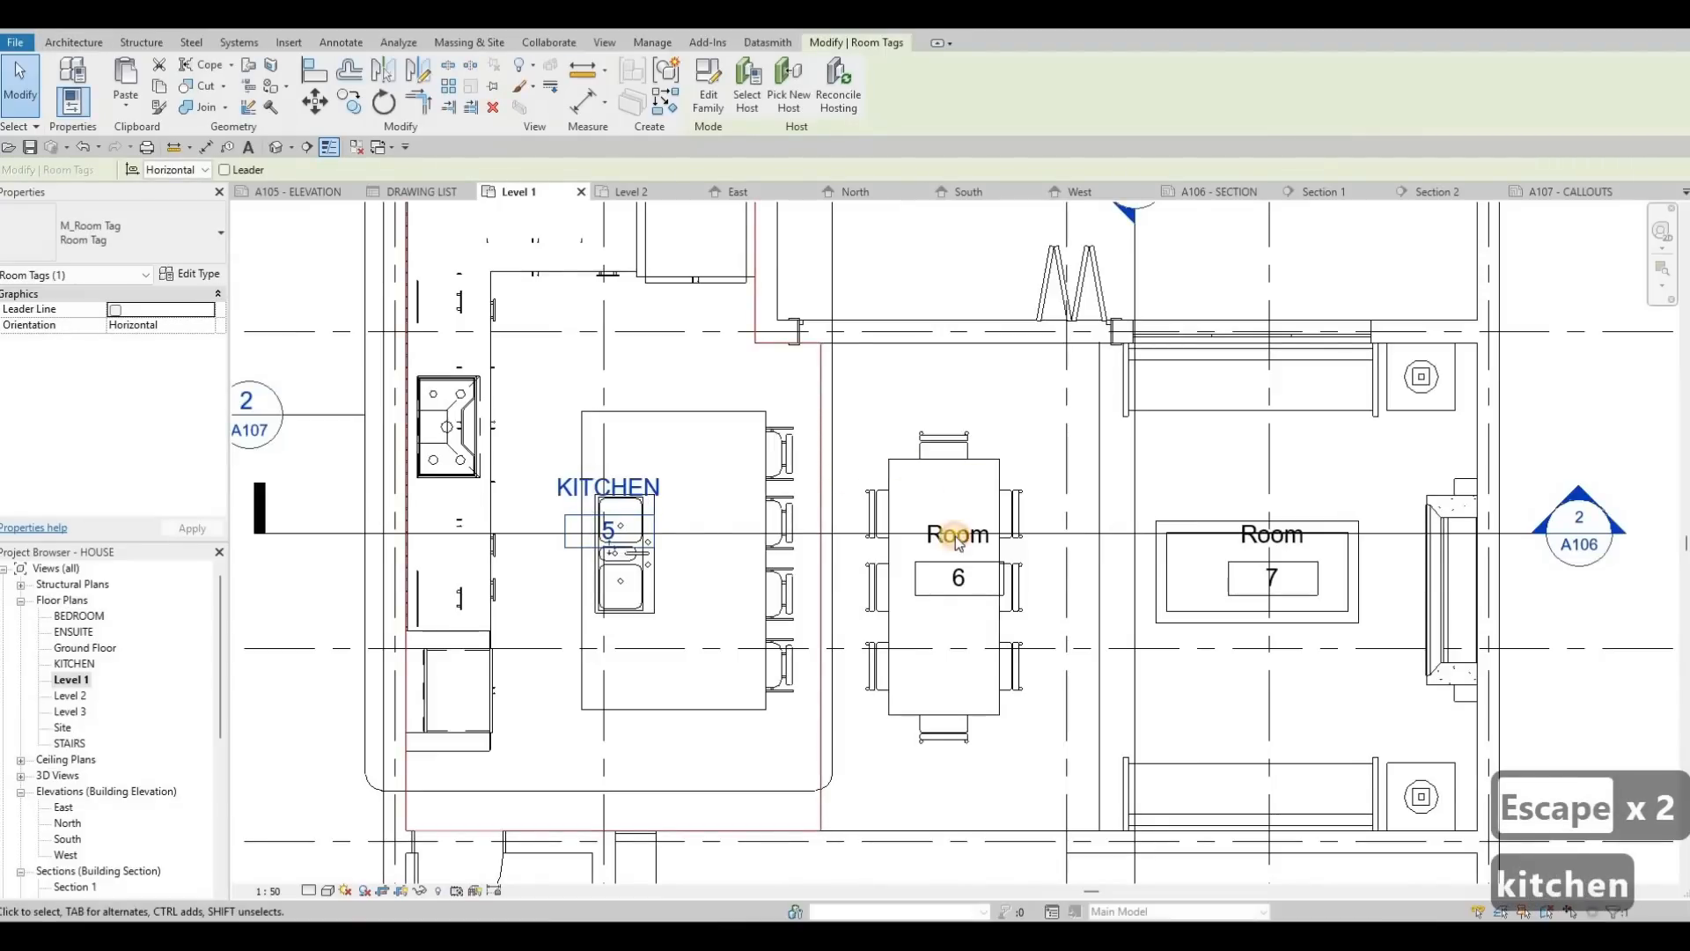
pyautogui.click(954, 535)
pyautogui.click(954, 535)
pyautogui.write('DINNING')
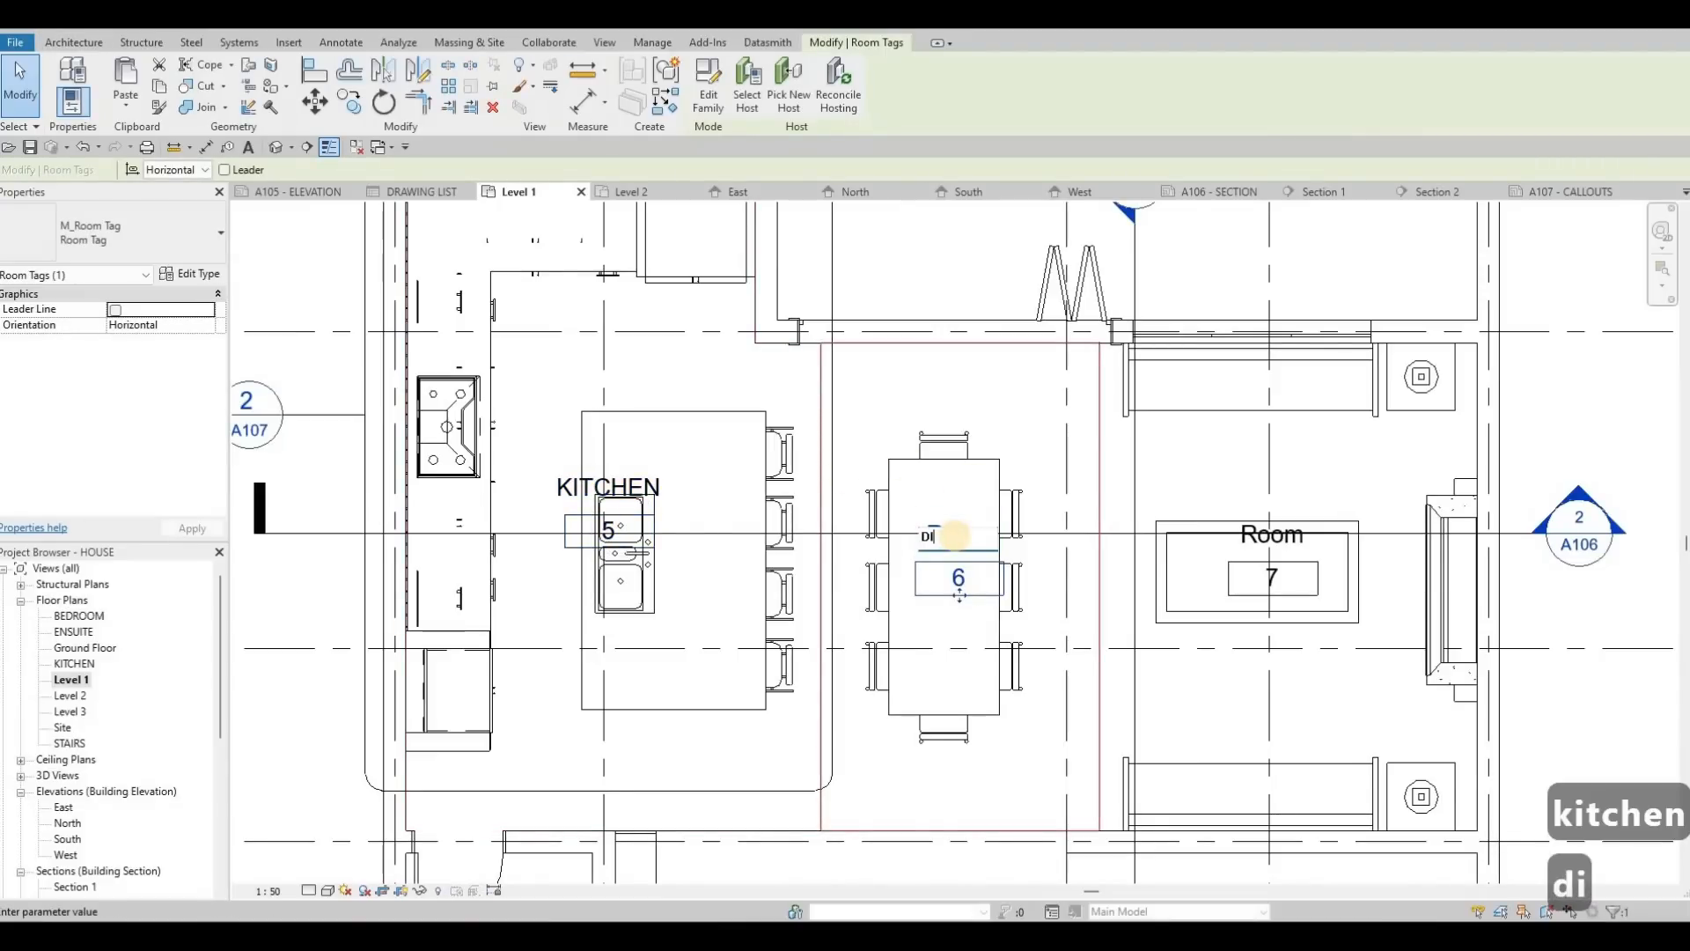
# Name the sofa room beside the dining area LIVING and the seating room beside the stairs FAMILY.
pyautogui.click(1275, 528)
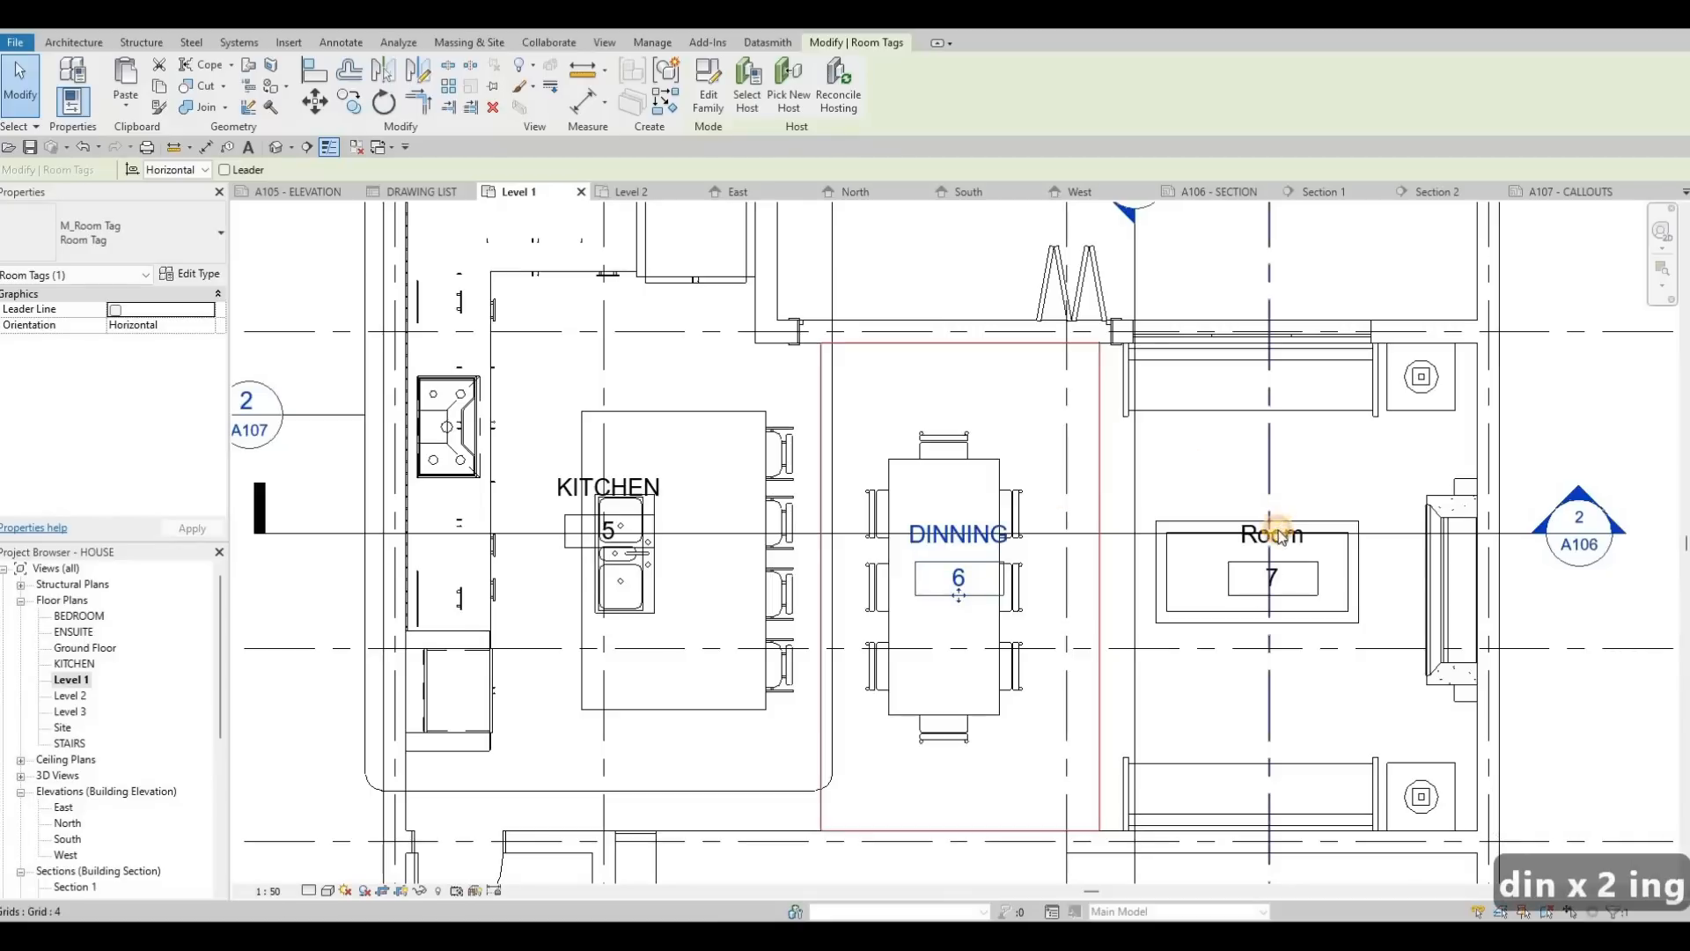
pyautogui.click(1277, 530)
pyautogui.click(1280, 532)
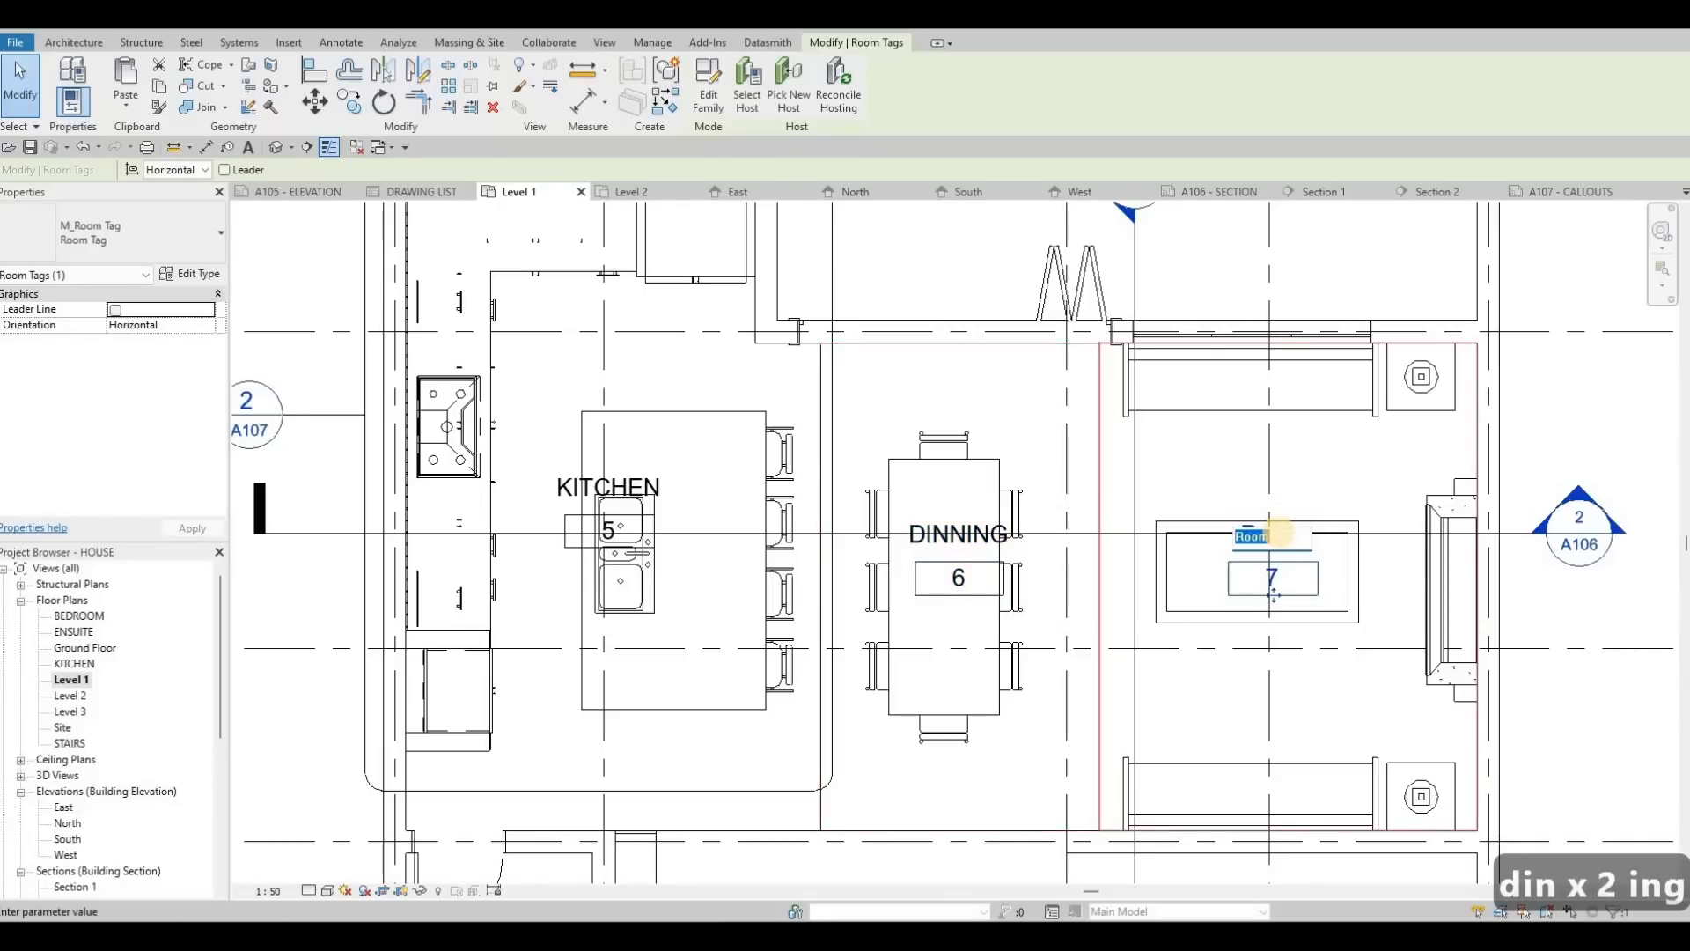
pyautogui.write('LIVING')
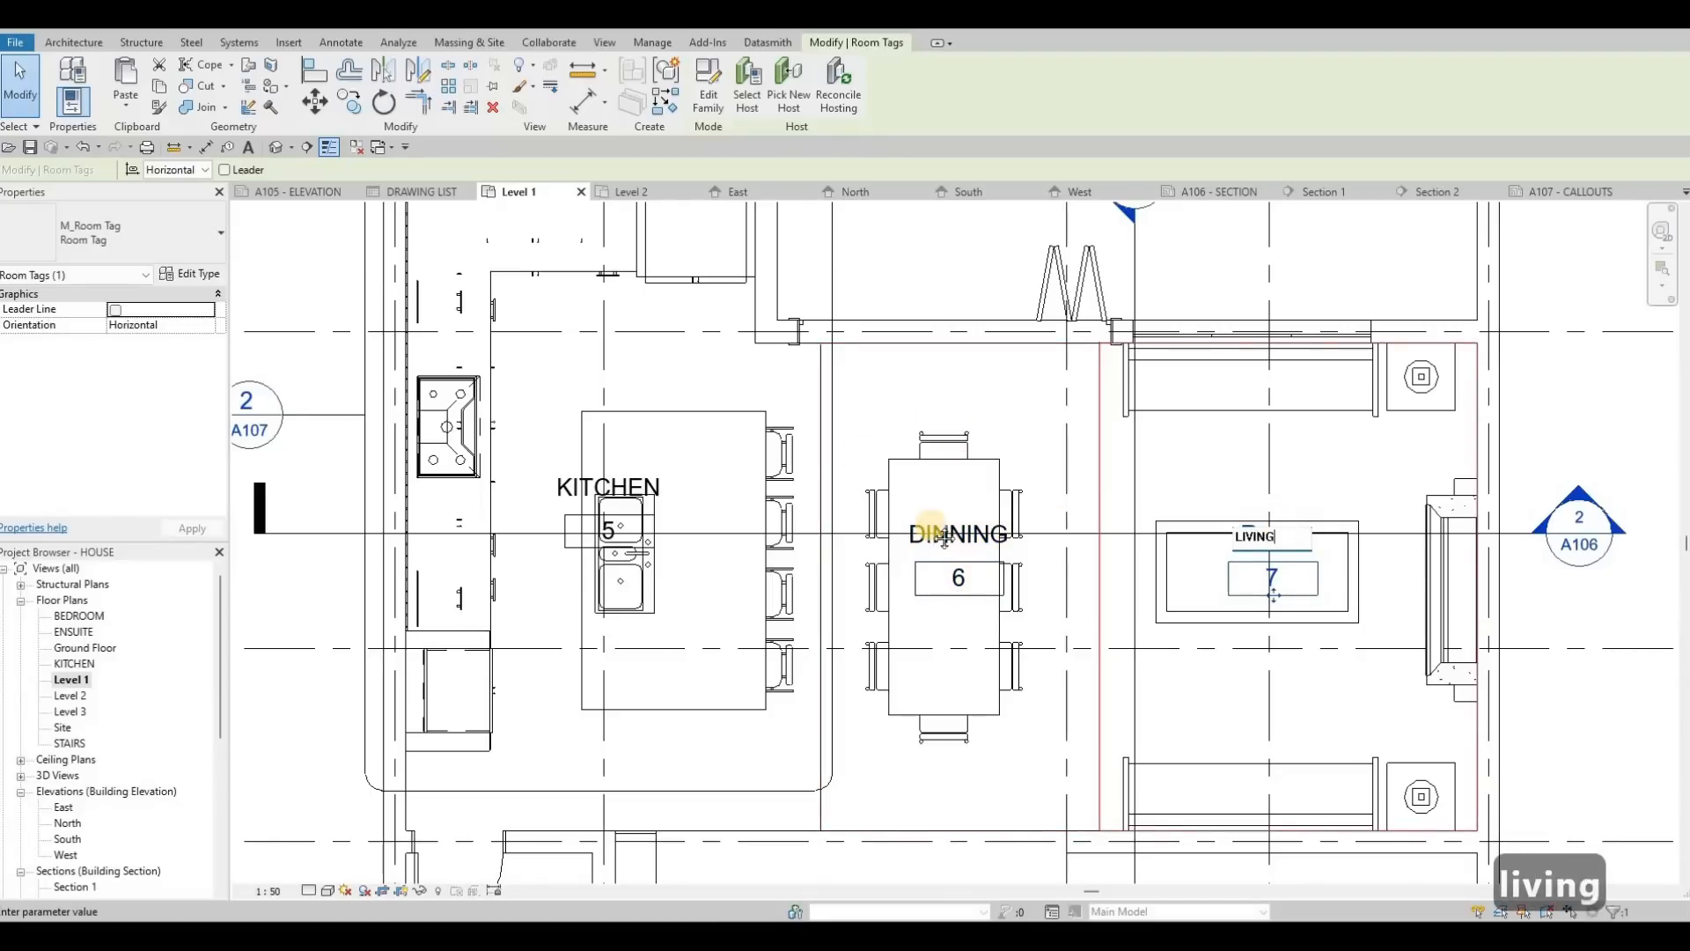
pyautogui.click(948, 302)
pyautogui.moveTo(864, 633); pyautogui.dragTo(888, 229, button='middle')
pyautogui.click(867, 669)
pyautogui.click(867, 669)
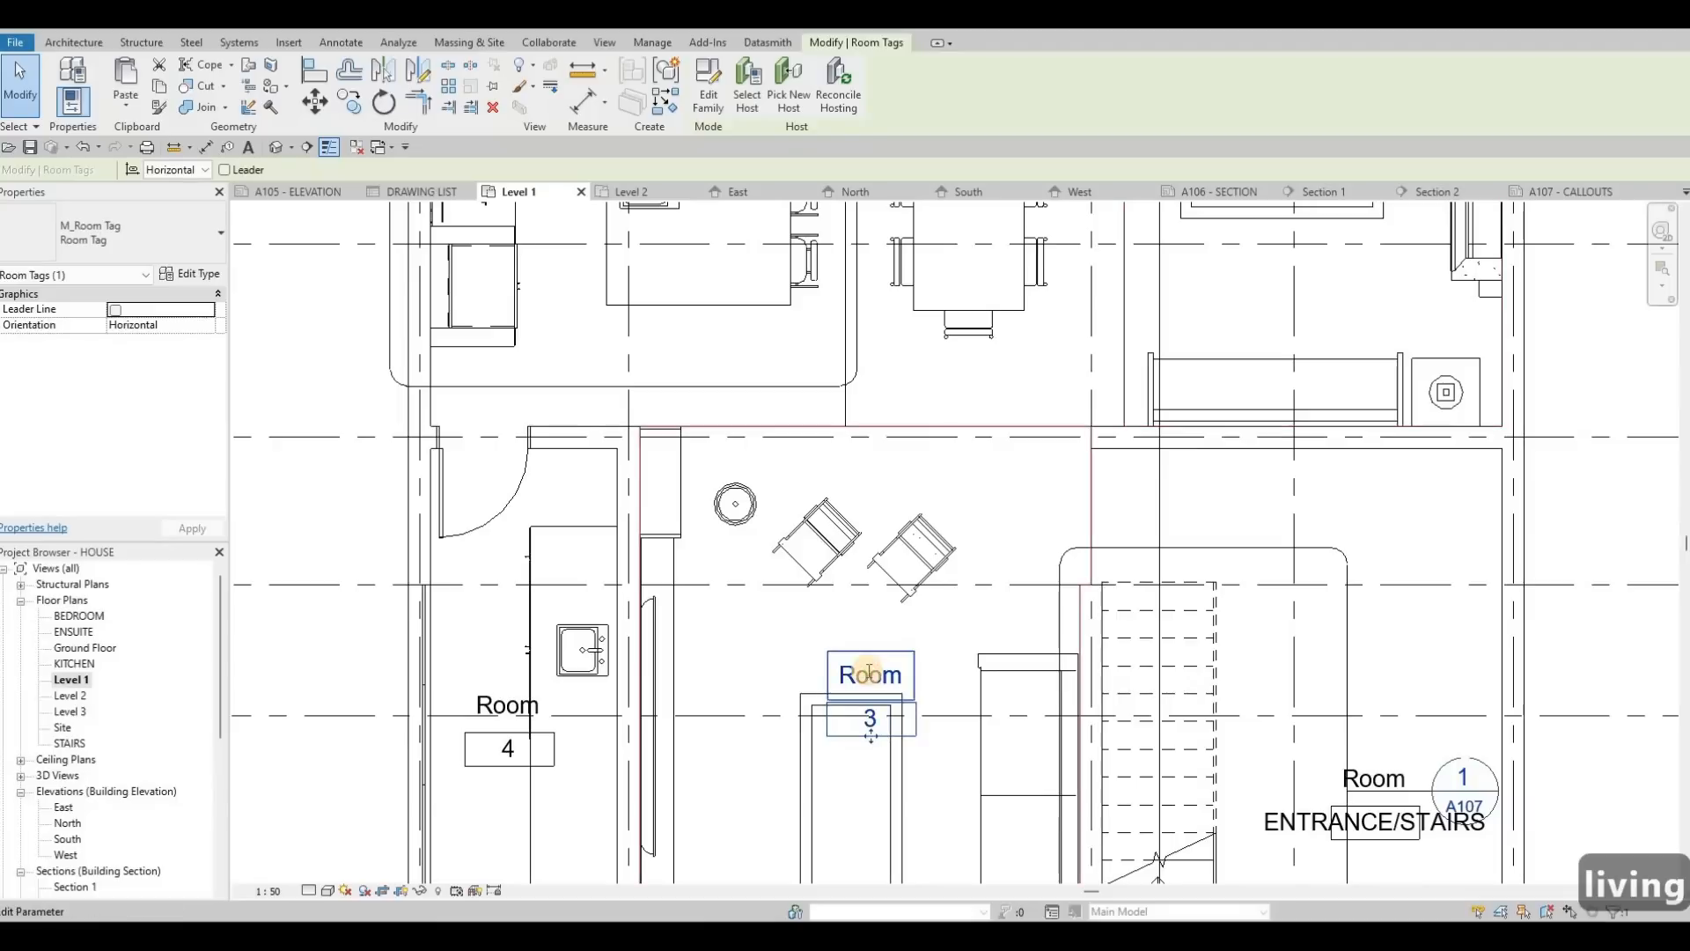
pyautogui.write('FAMILY')
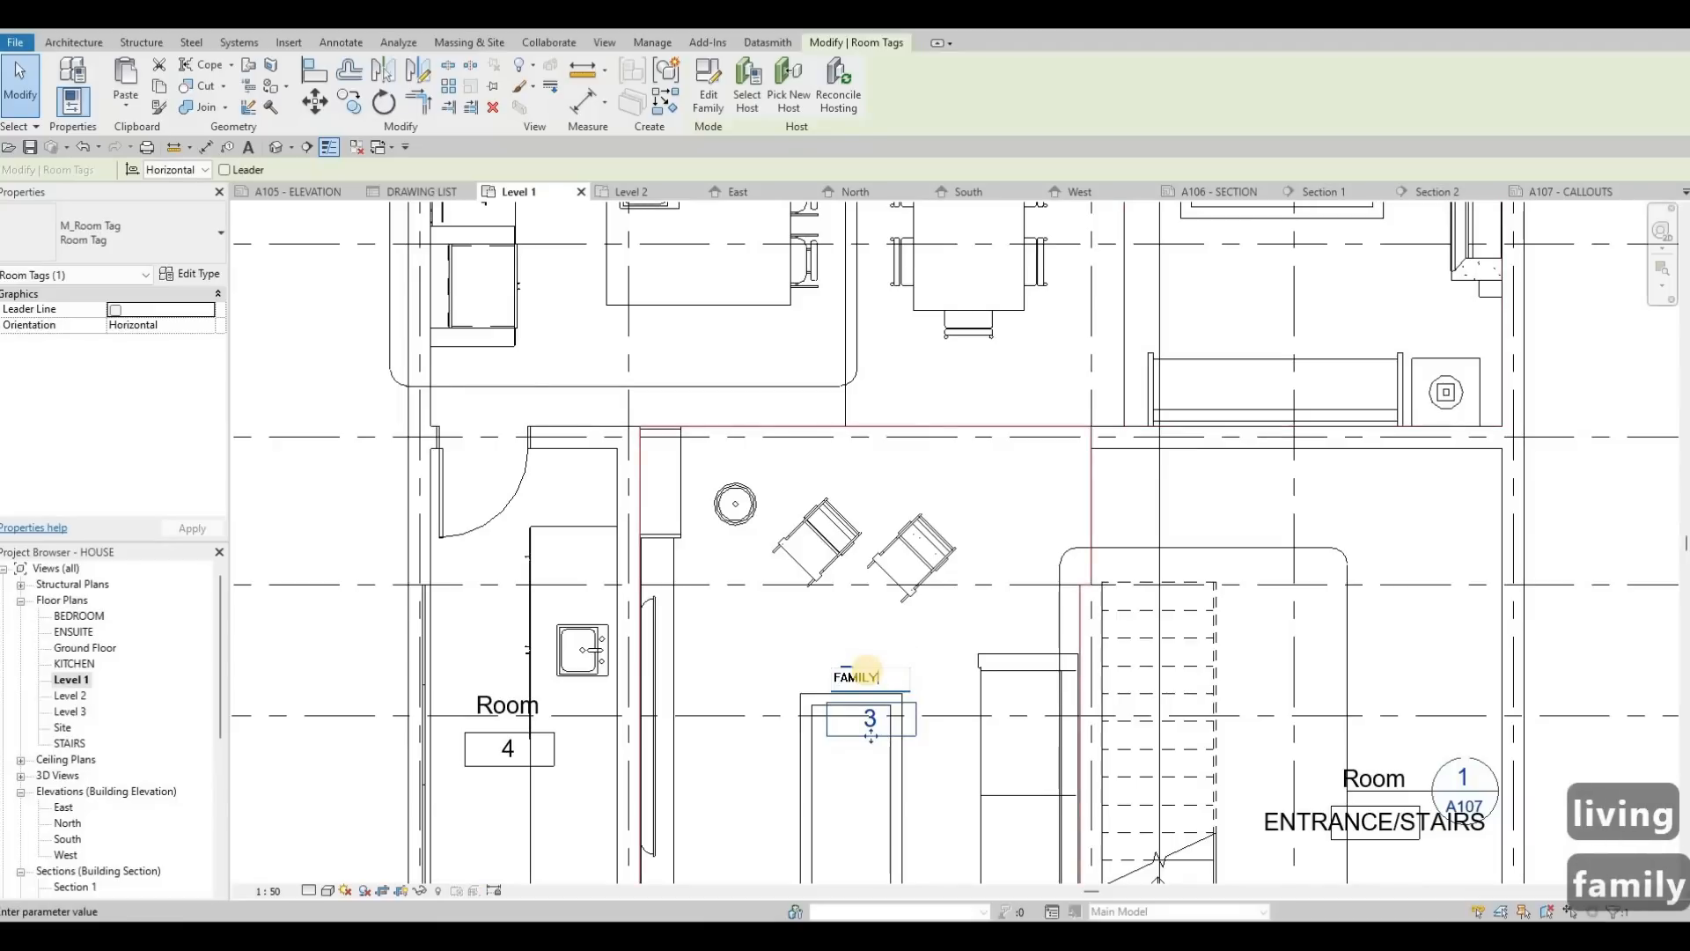
pyautogui.click(538, 680)
# Name the narrow sink room beside the family room LAUNDRY.
pyautogui.click(490, 704)
pyautogui.click(490, 704)
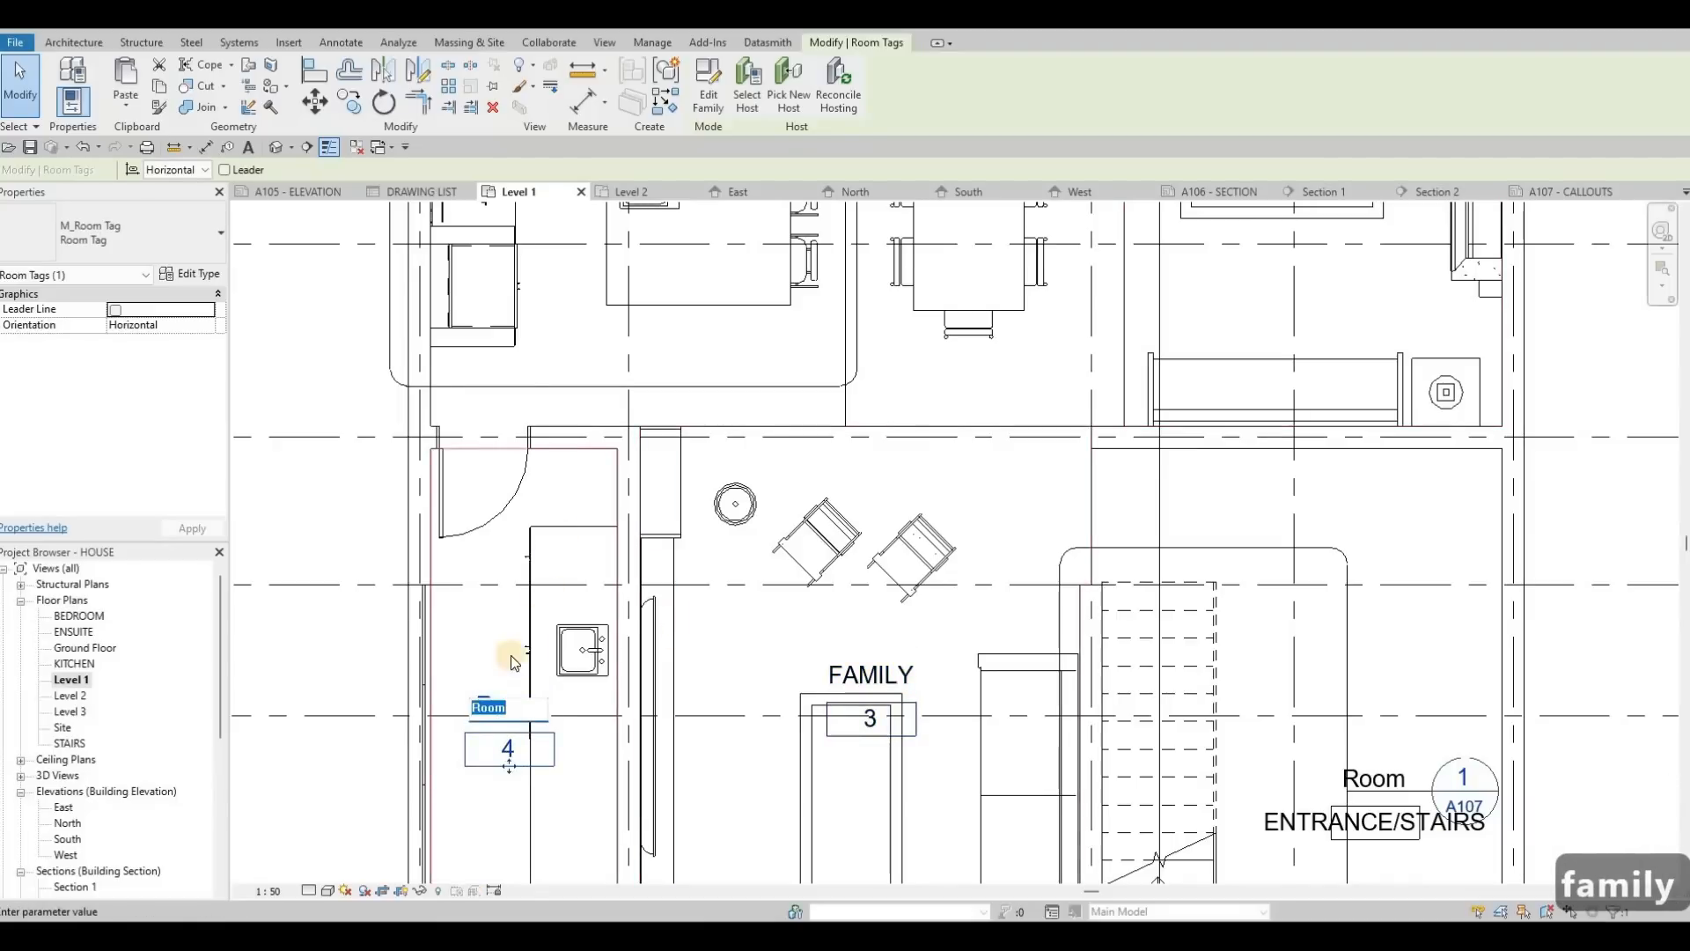
pyautogui.moveTo(501, 699); pyautogui.dragTo(579, 512, button='middle')
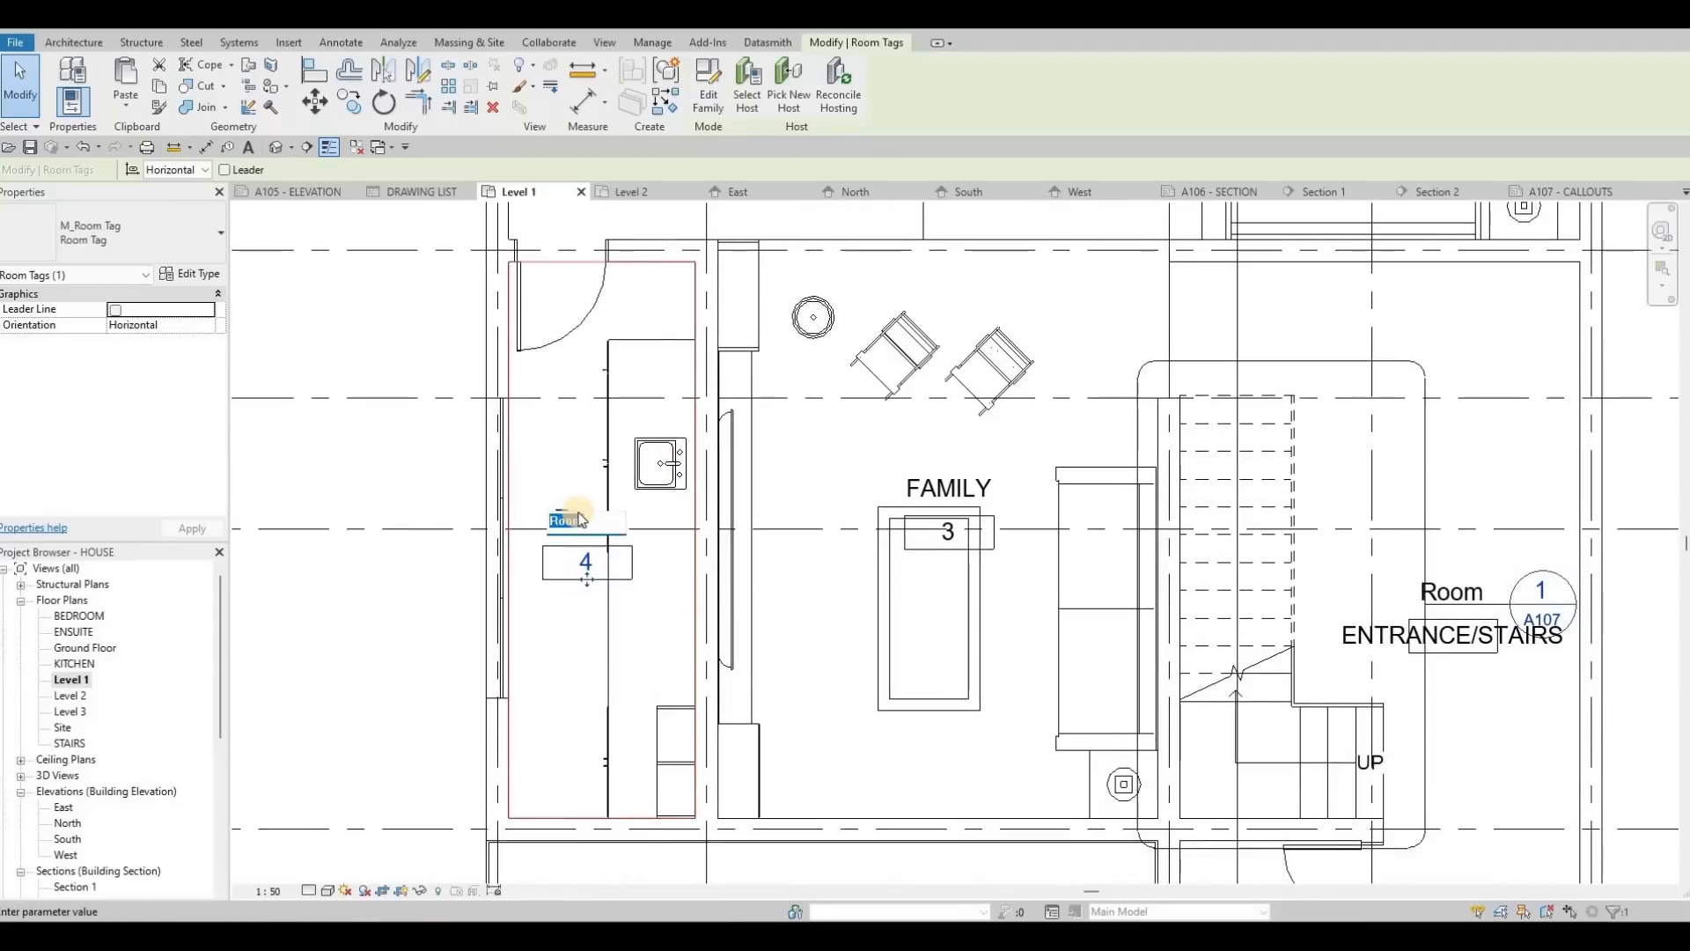
pyautogui.write('LAUND')
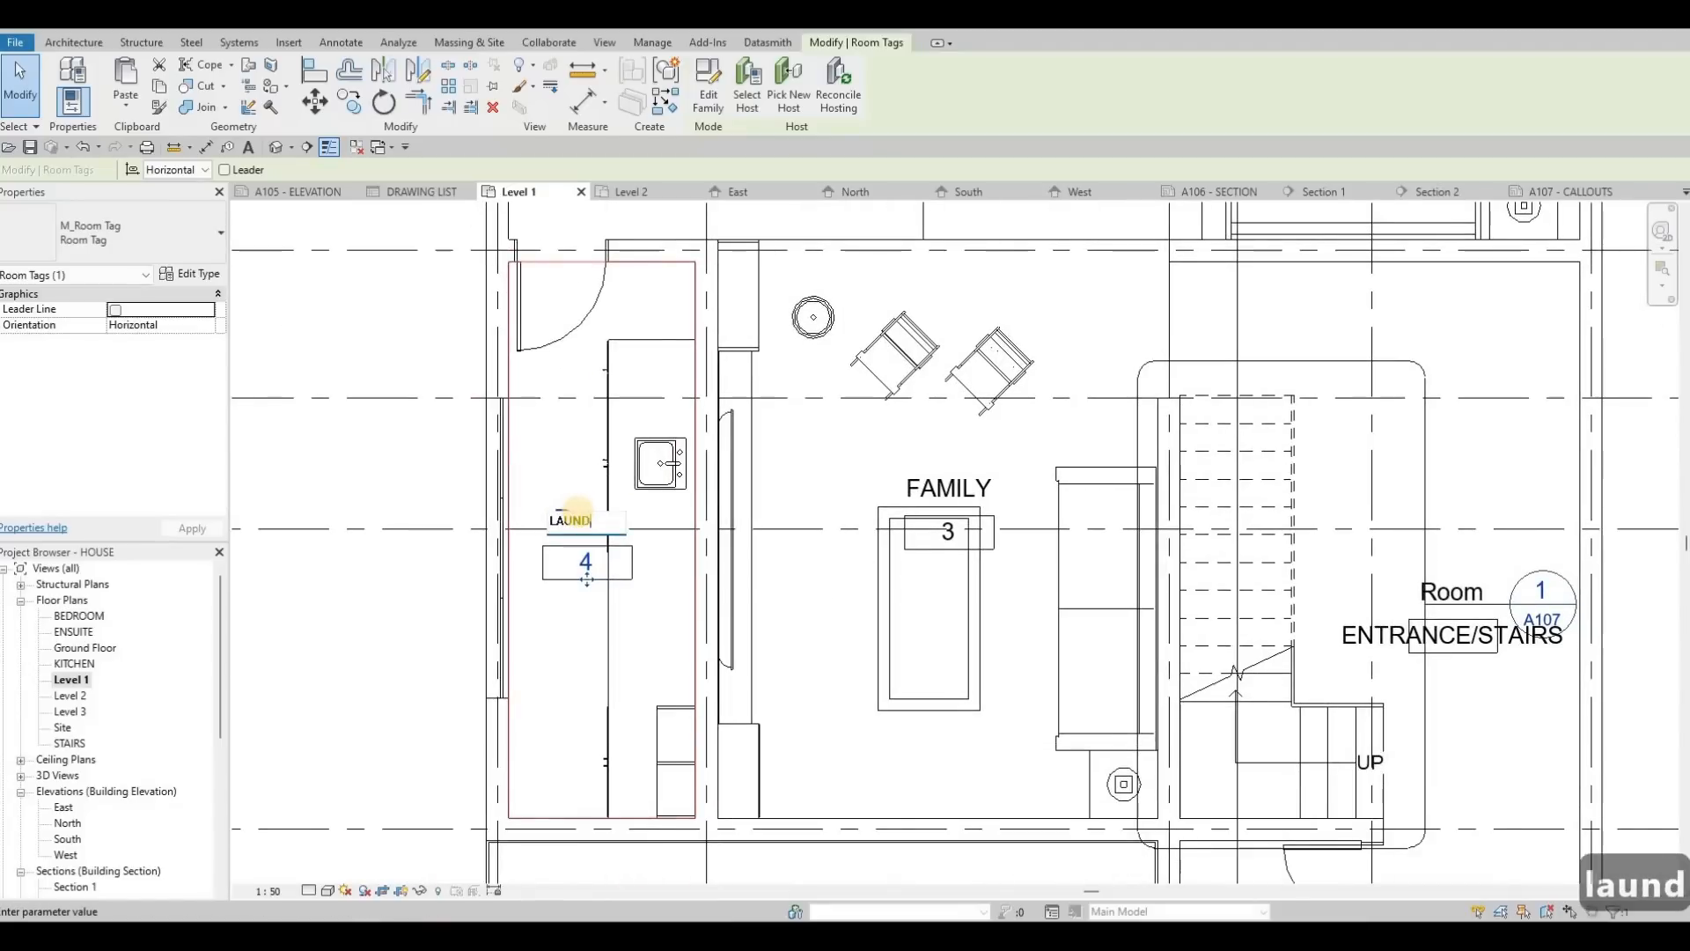
pyautogui.write('RY')
pyautogui.click(626, 225)
pyautogui.press('Escape')
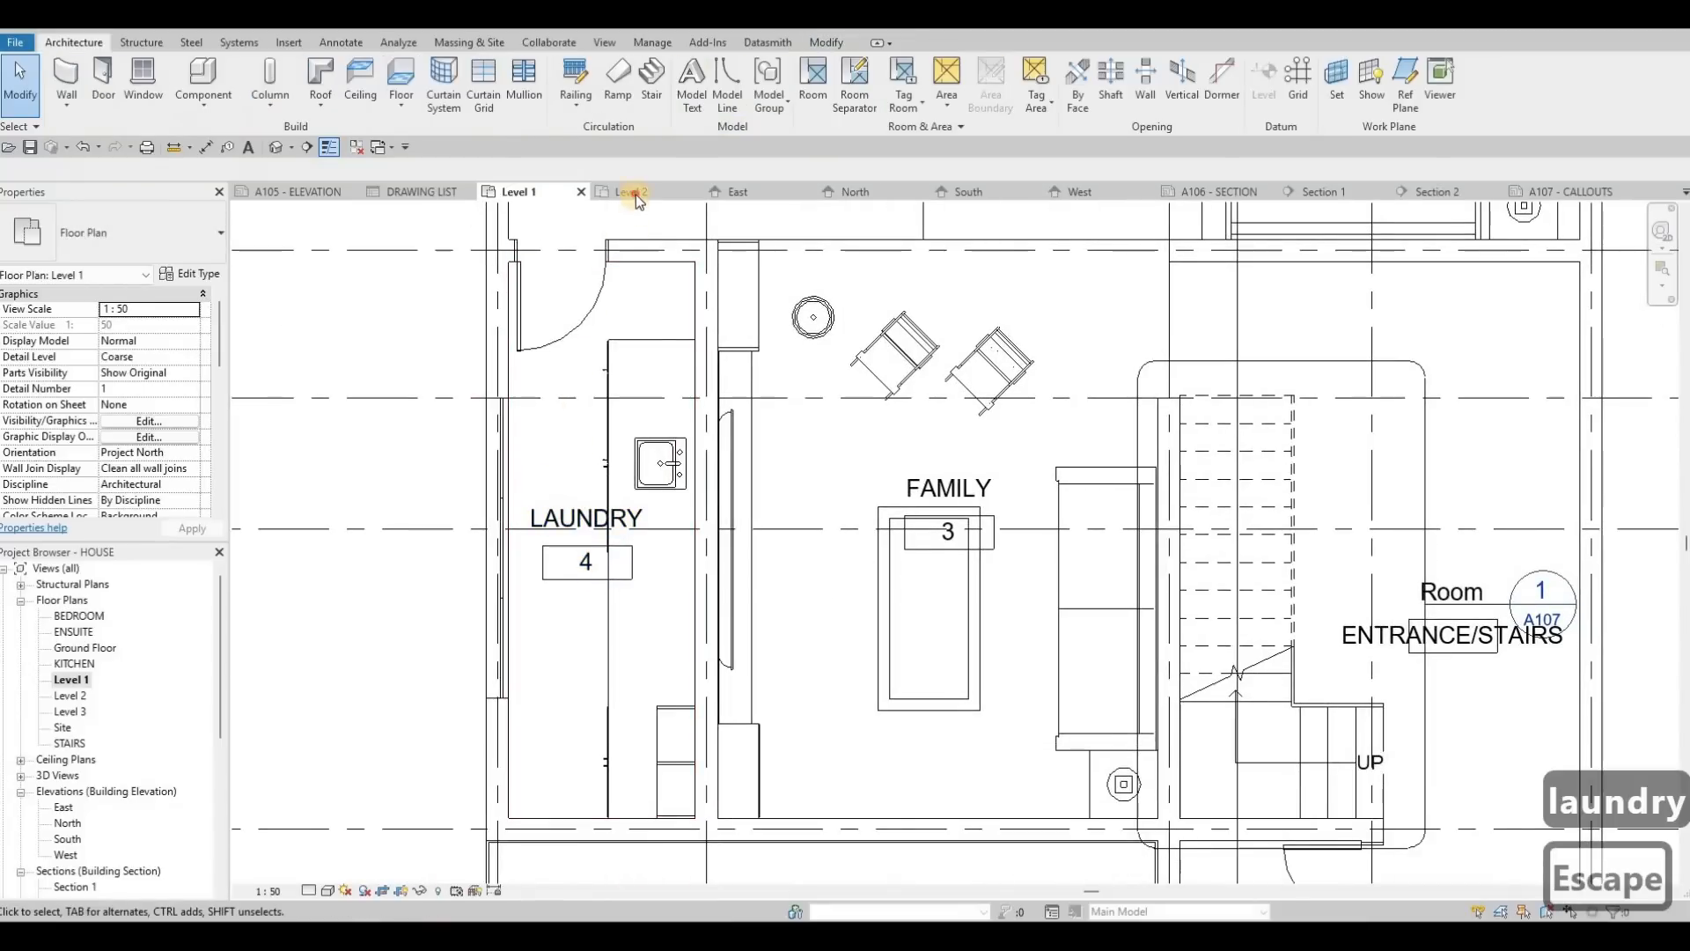
# On the Level 2 plan, place tagged rooms in the north-east bedroom, the bathroom with the bathtub and the closet south of that bedroom.
pyautogui.click(636, 193)
pyautogui.scroll(-1, 691, 347)
pyautogui.moveTo(609, 463); pyautogui.dragTo(605, 245, button='middle')
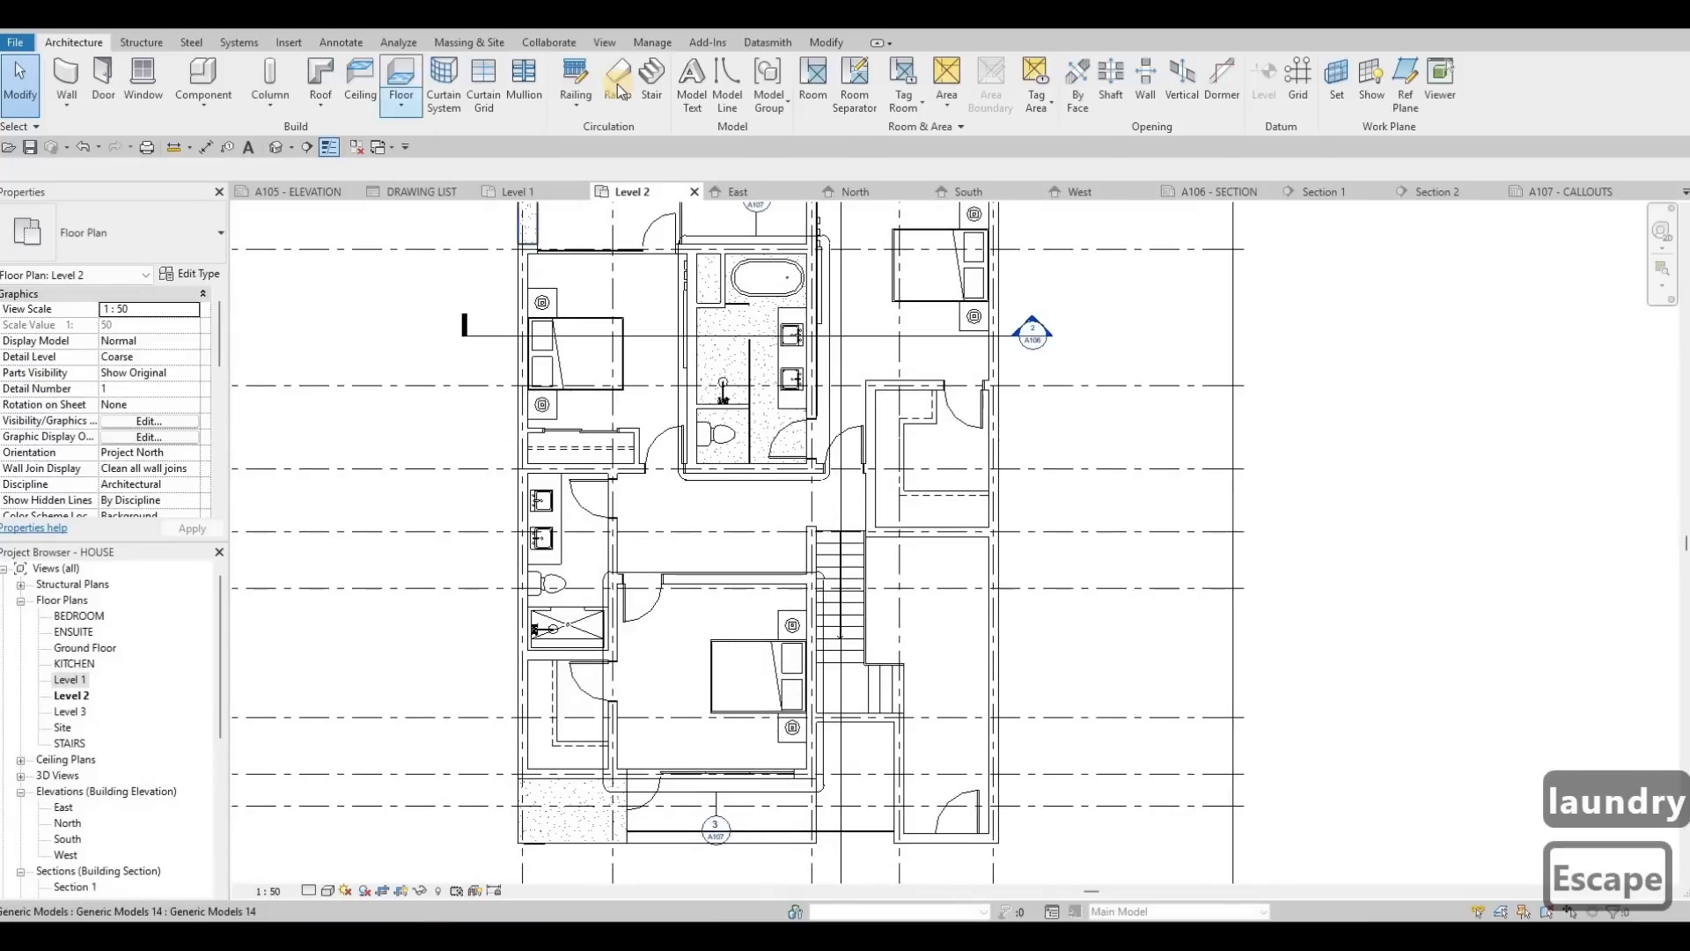
pyautogui.click(818, 84)
pyautogui.scroll(1, 869, 471)
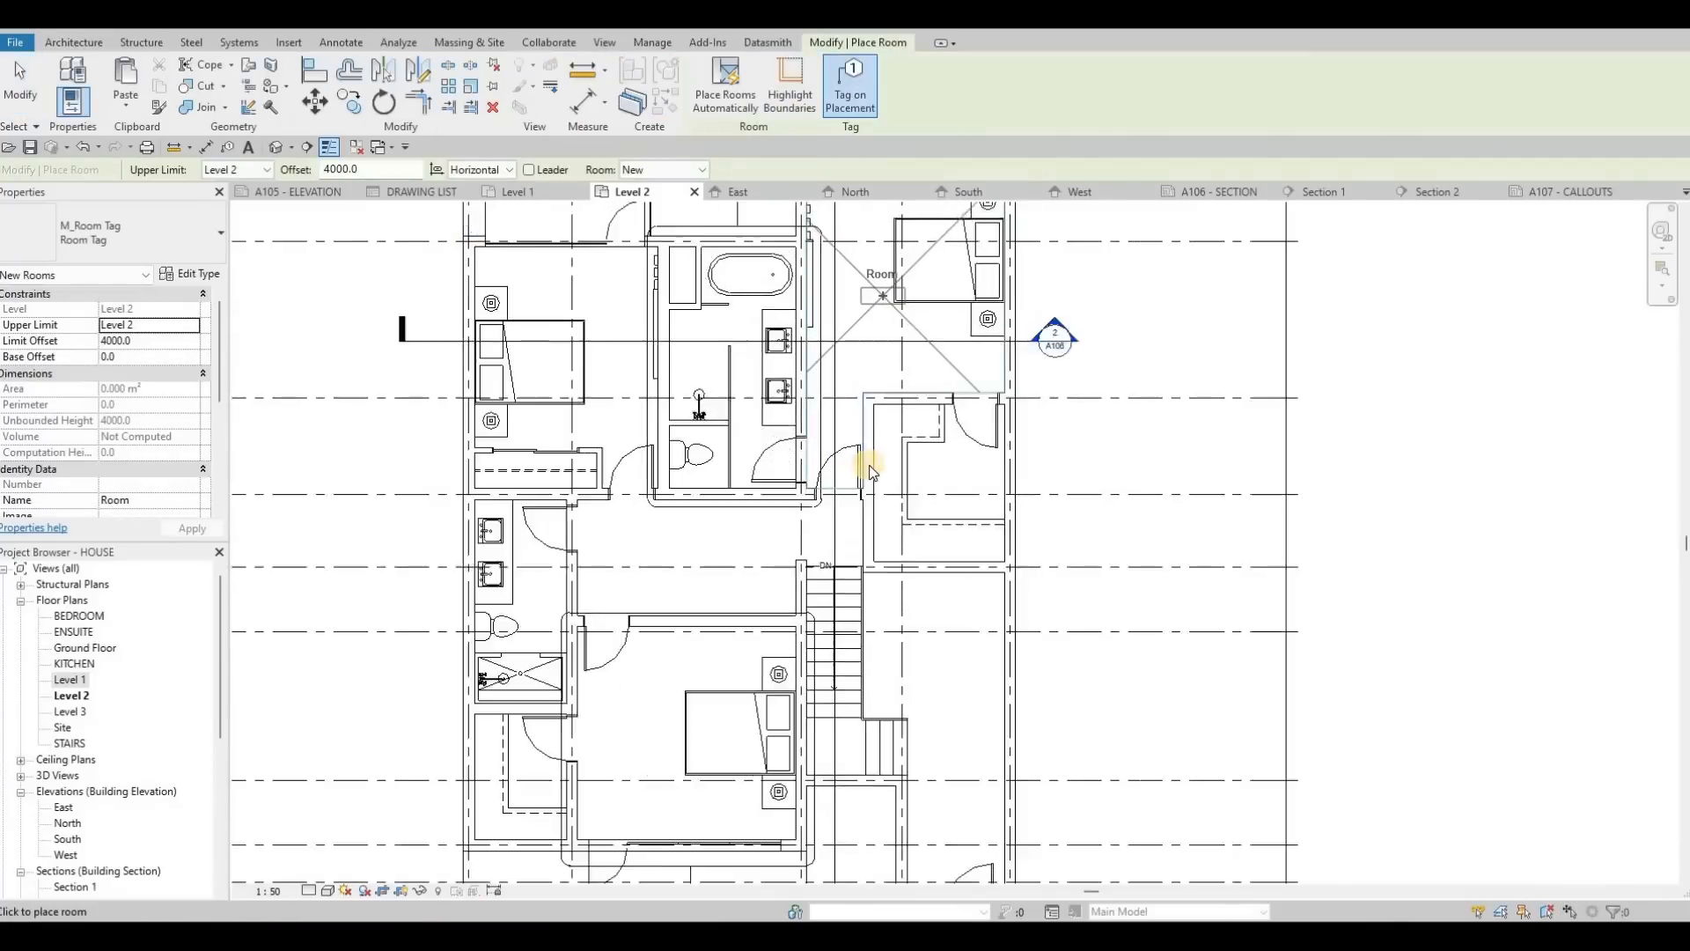
pyautogui.scroll(1, 868, 467)
pyautogui.moveTo(868, 466); pyautogui.dragTo(828, 625, button='middle')
pyautogui.click(885, 467)
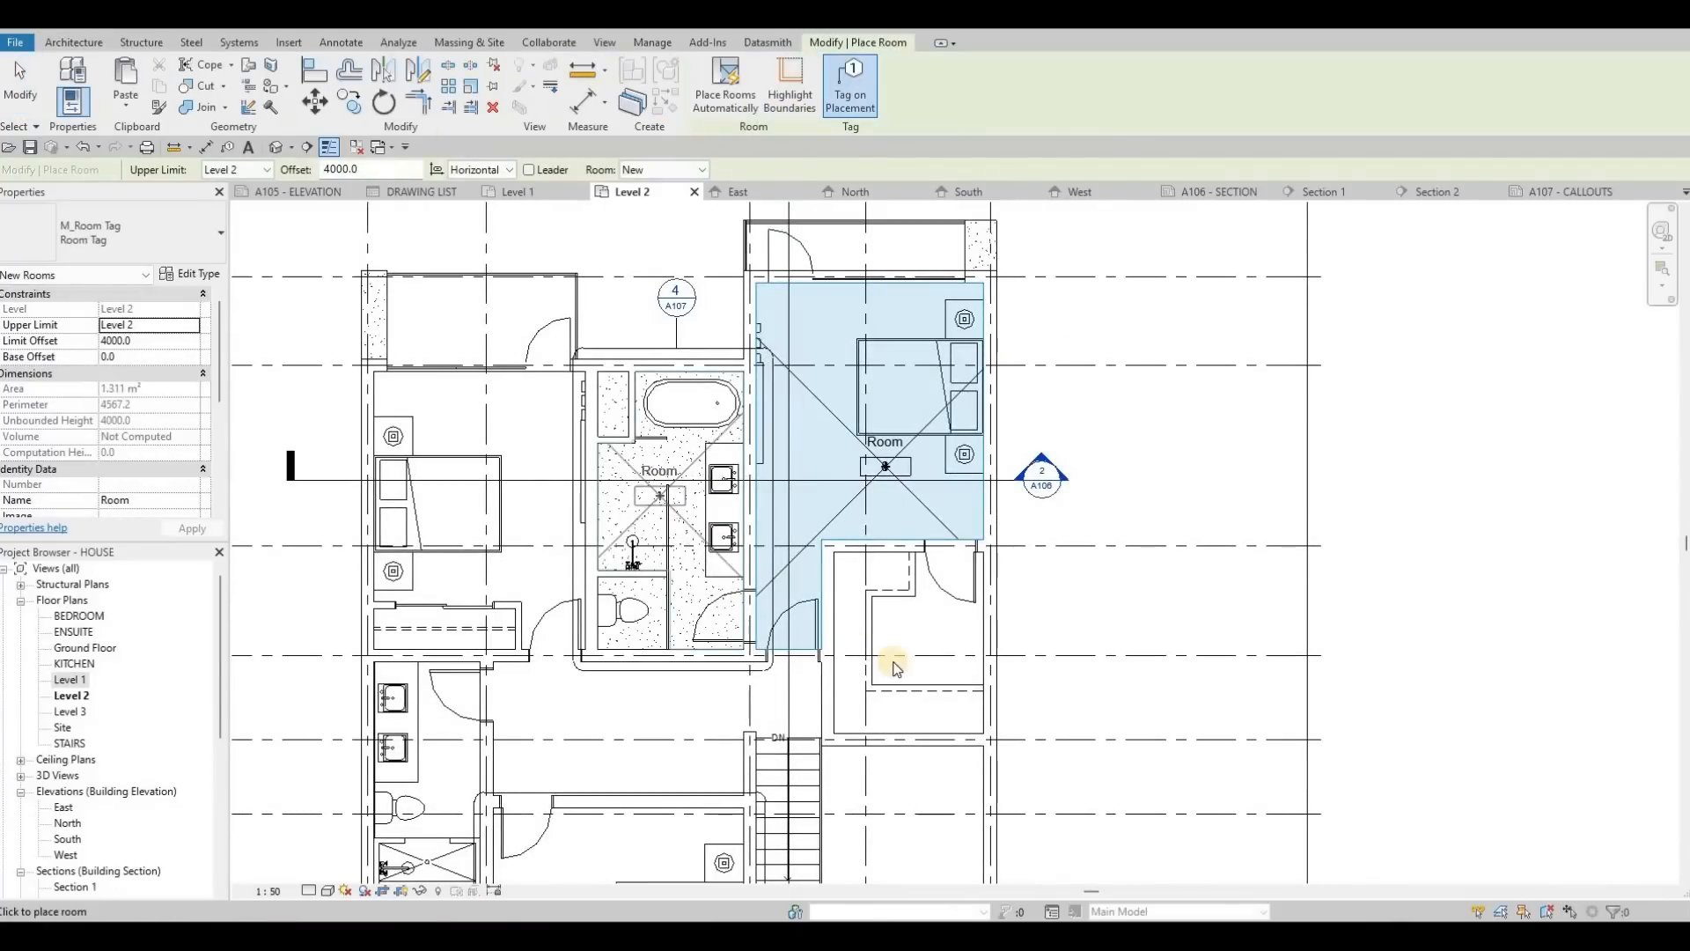
pyautogui.click(919, 645)
# Place tagged rooms in the stair corridor, the southern bedroom, its closet, the small shower bathroom and the north-west bedroom.
pyautogui.moveTo(917, 658); pyautogui.dragTo(920, 309, button='middle')
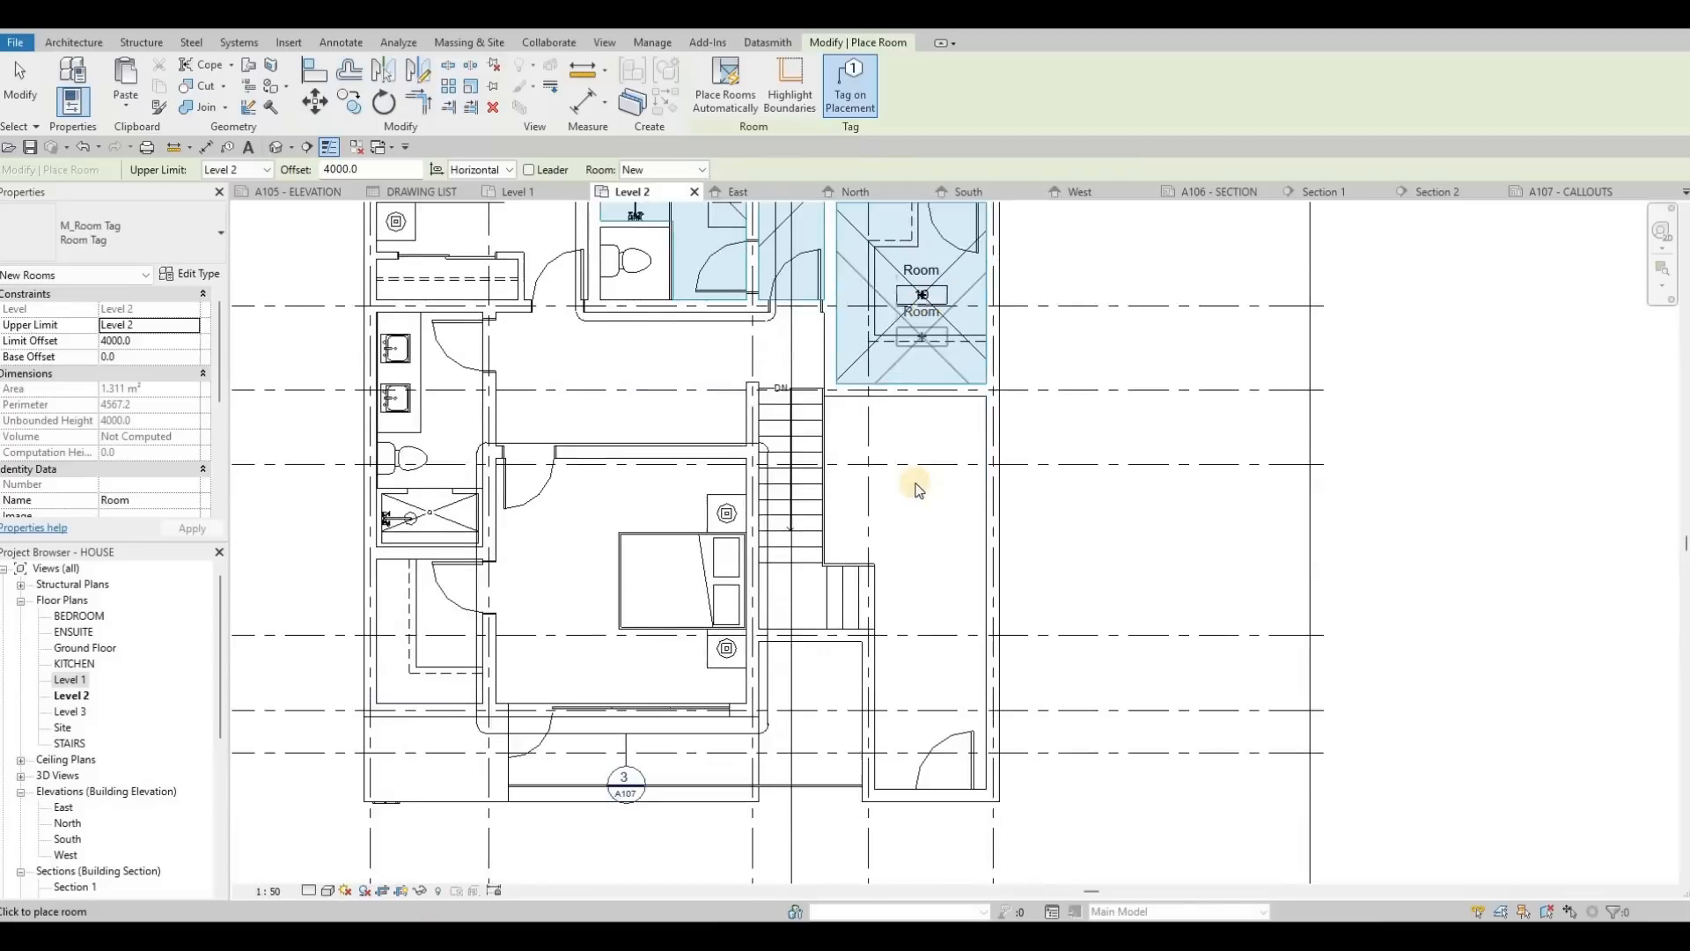
pyautogui.click(913, 479)
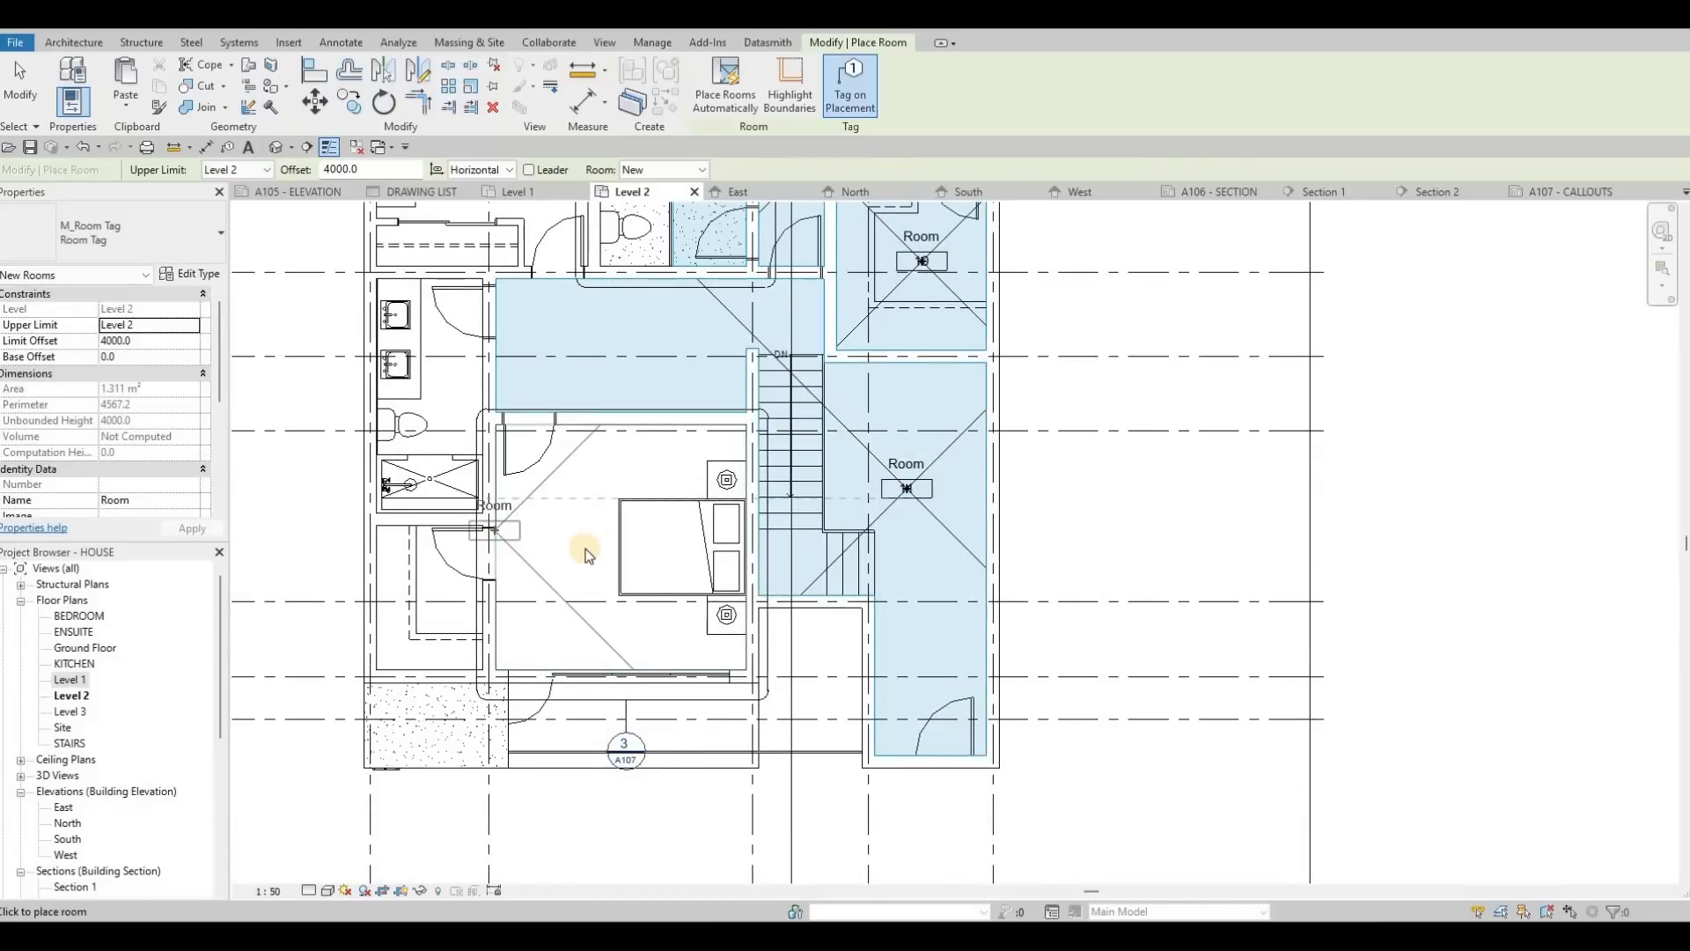
pyautogui.click(603, 542)
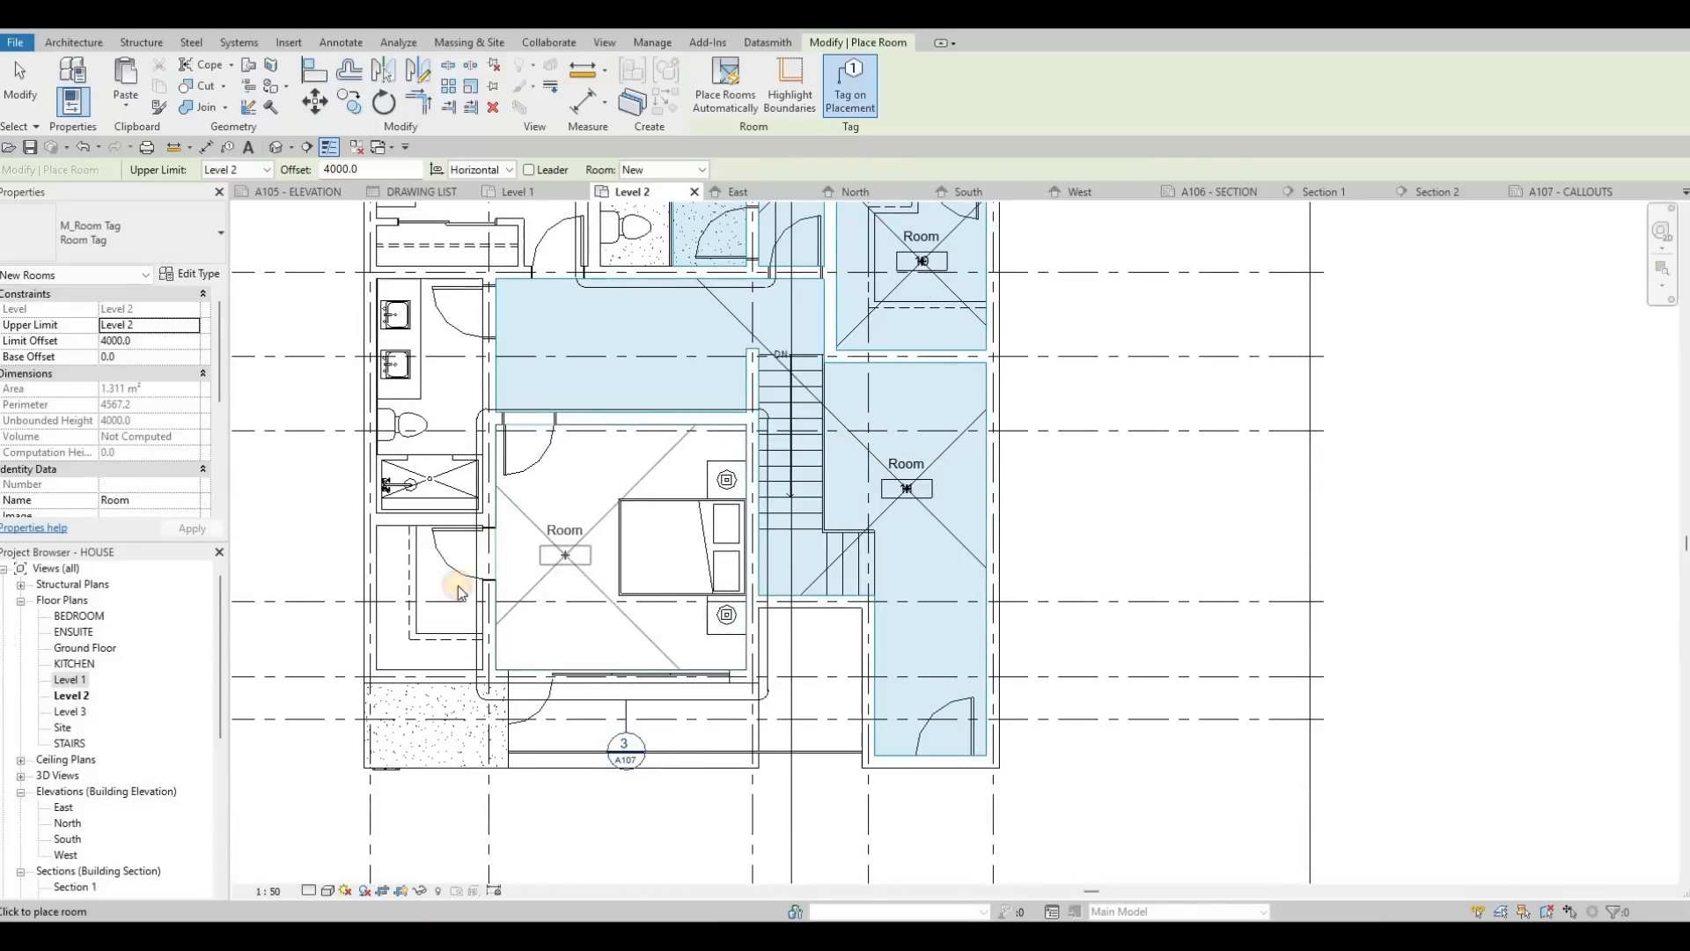
pyautogui.click(434, 373)
pyautogui.moveTo(482, 352); pyautogui.dragTo(483, 576, button='middle')
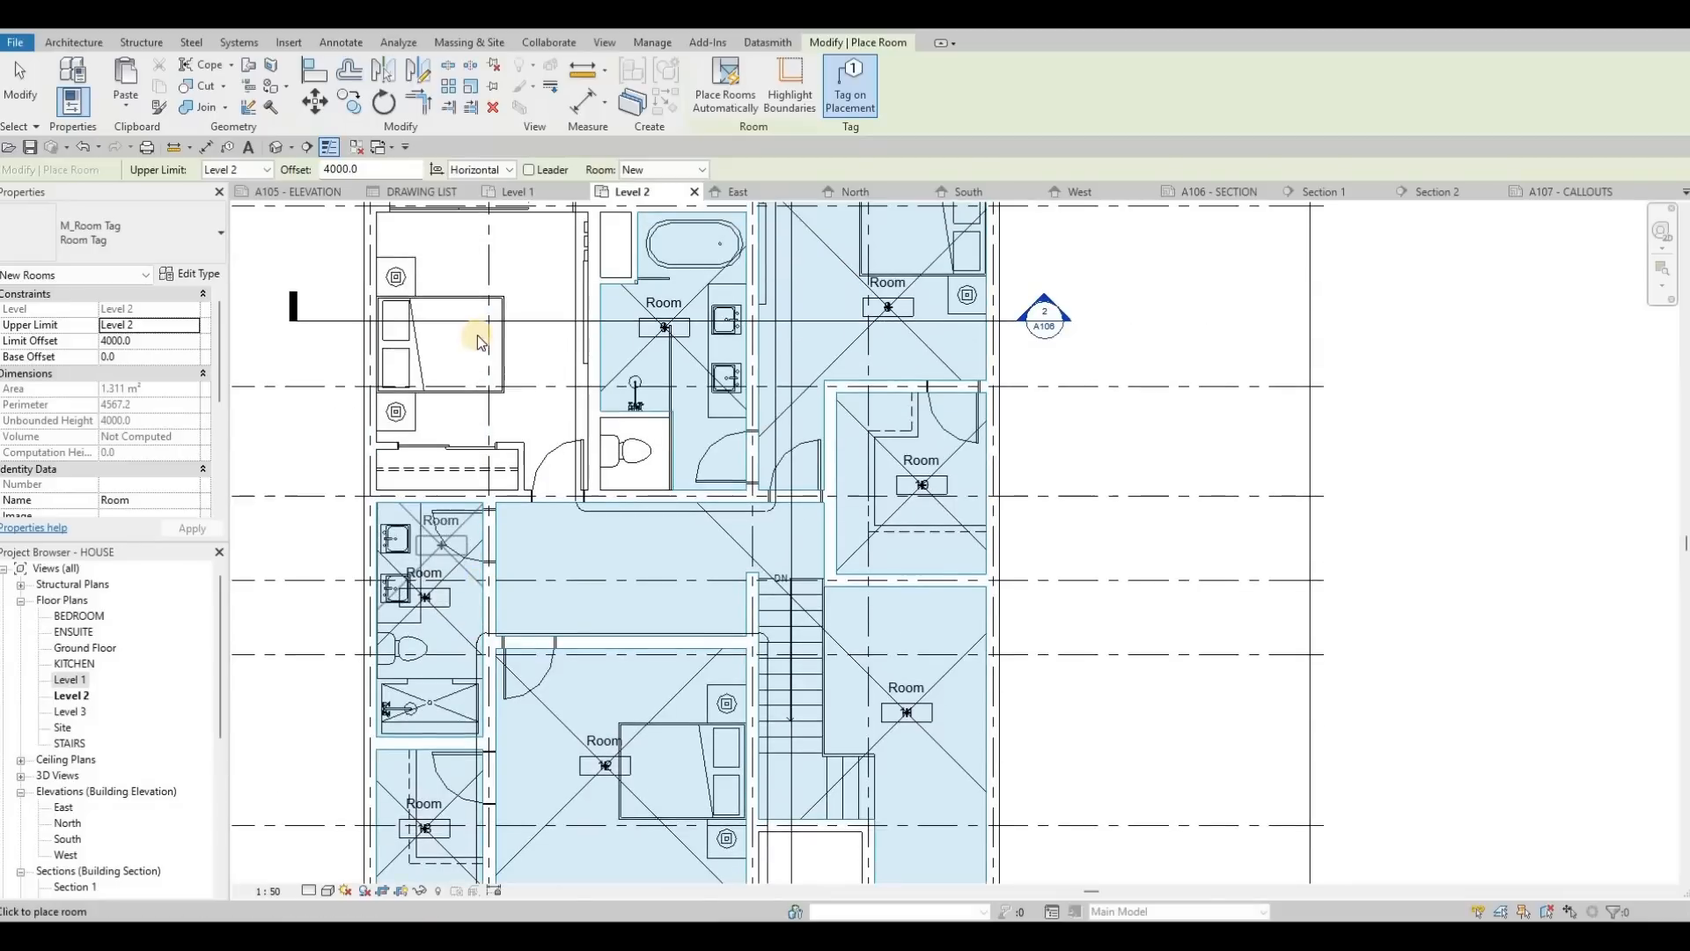
pyautogui.moveTo(482, 331); pyautogui.dragTo(483, 342, button='middle')
pyautogui.click(483, 341)
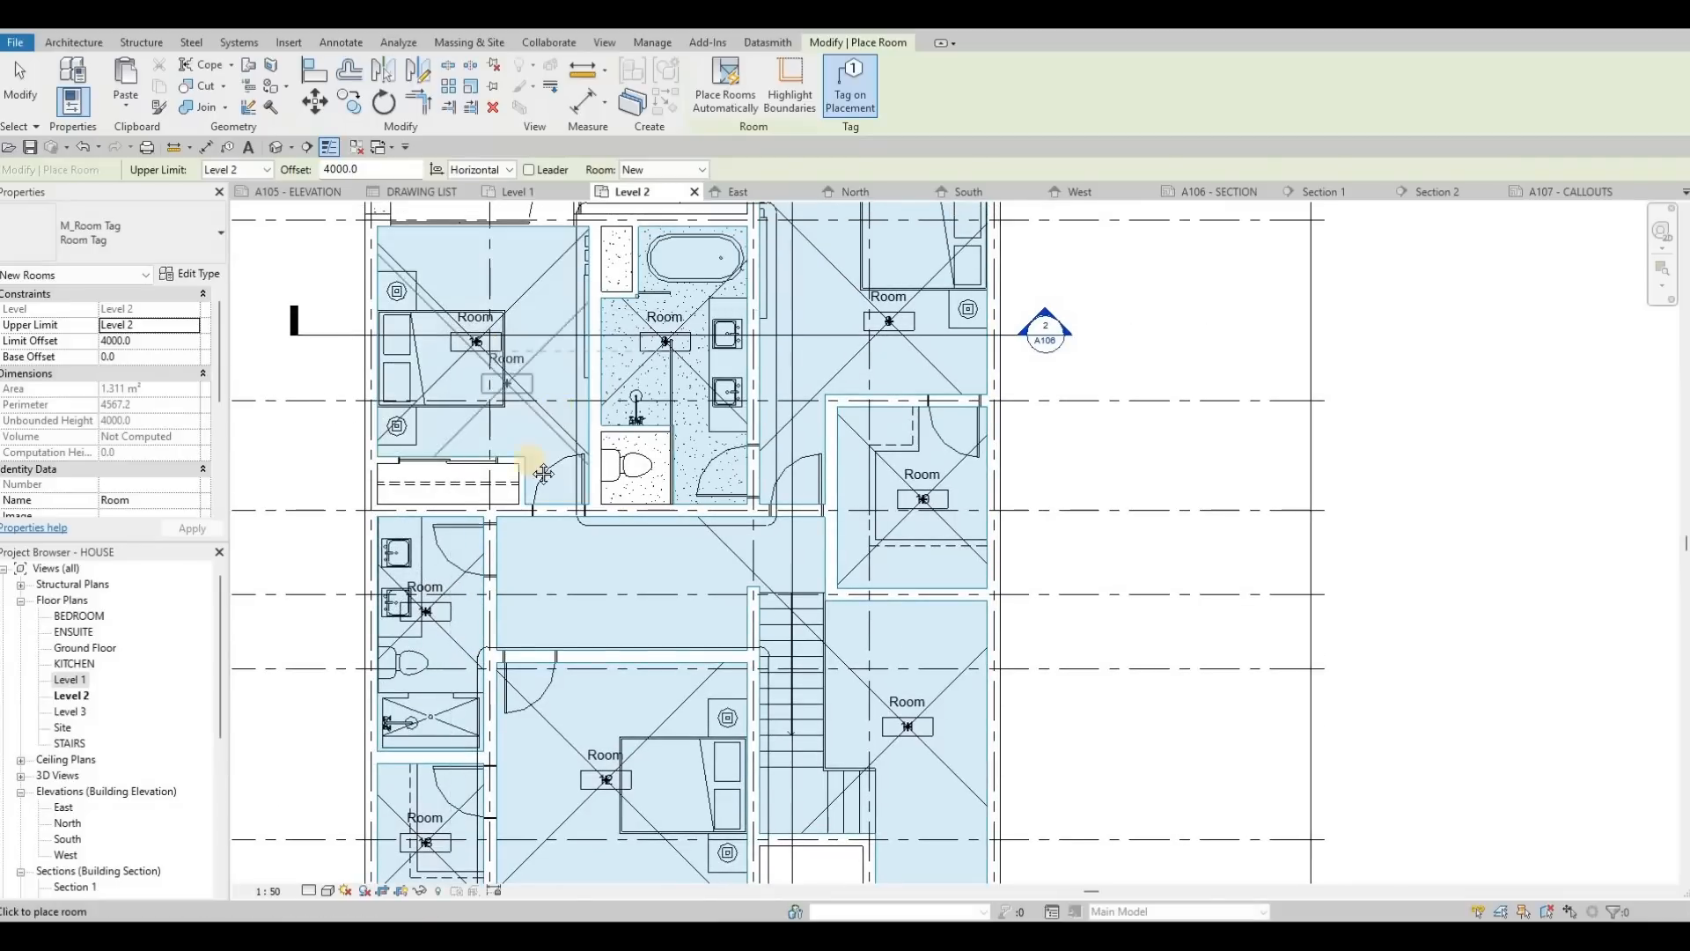
pyautogui.press('Escape')
pyautogui.scroll(2, 616, 378)
pyautogui.press('Escape')
# Name the bathroom with the bathtub ENSUITE.
pyautogui.click(647, 387)
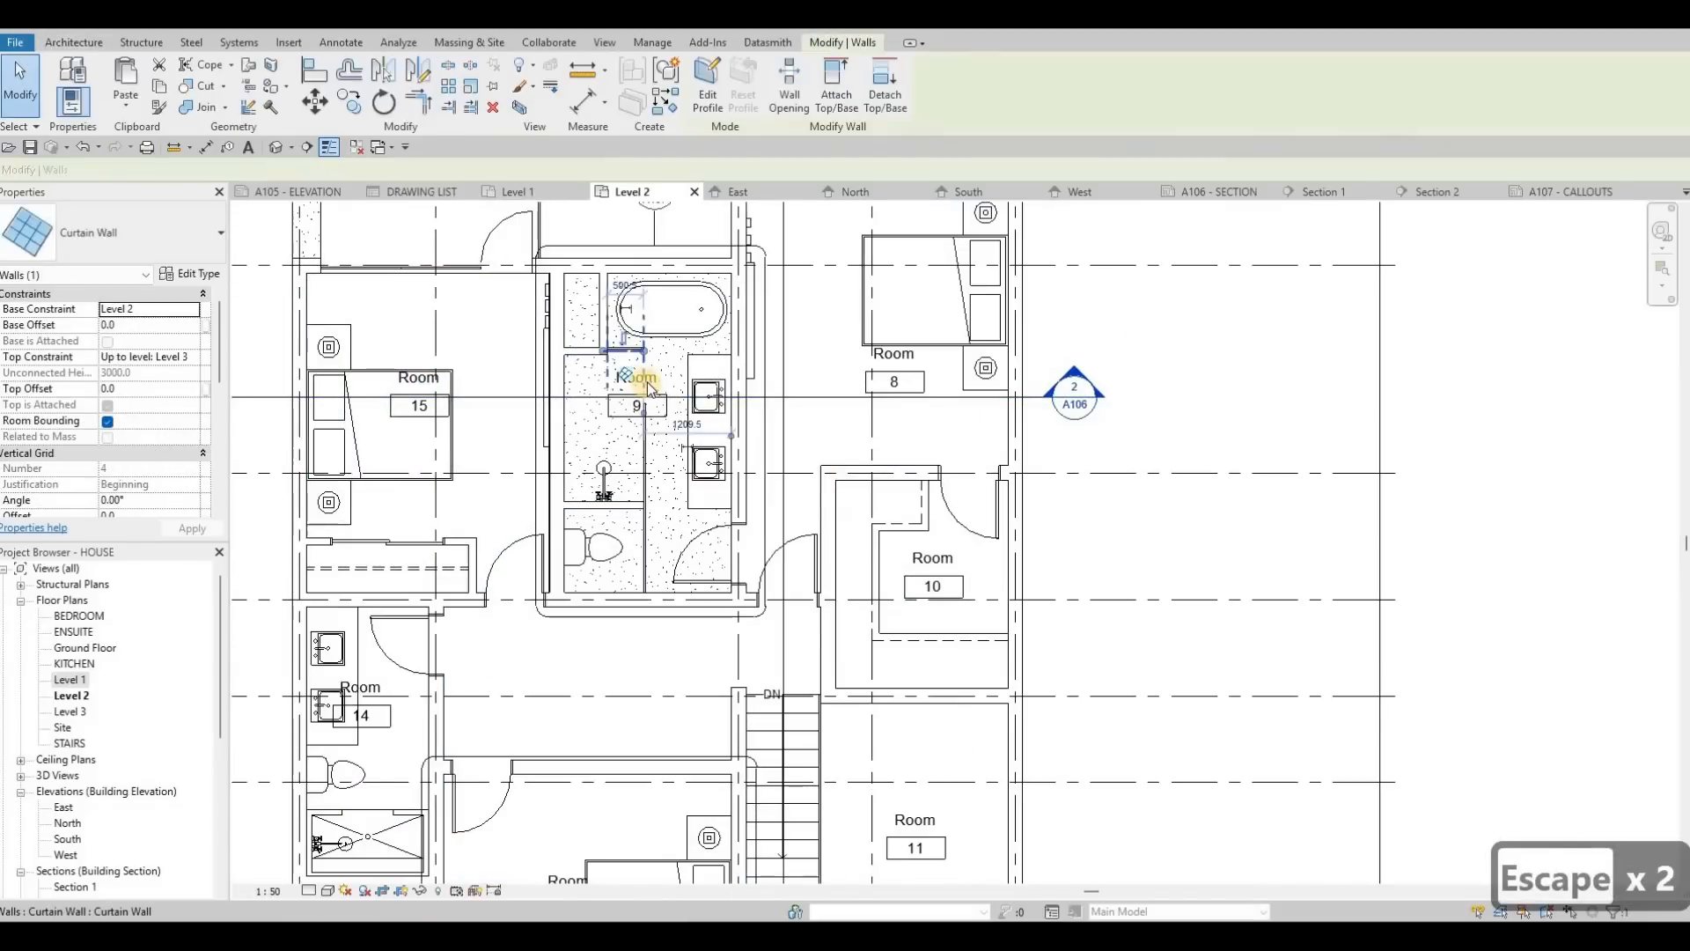
pyautogui.press('Escape')
pyautogui.scroll(2, 625, 387)
pyautogui.doubleClick(633, 377)
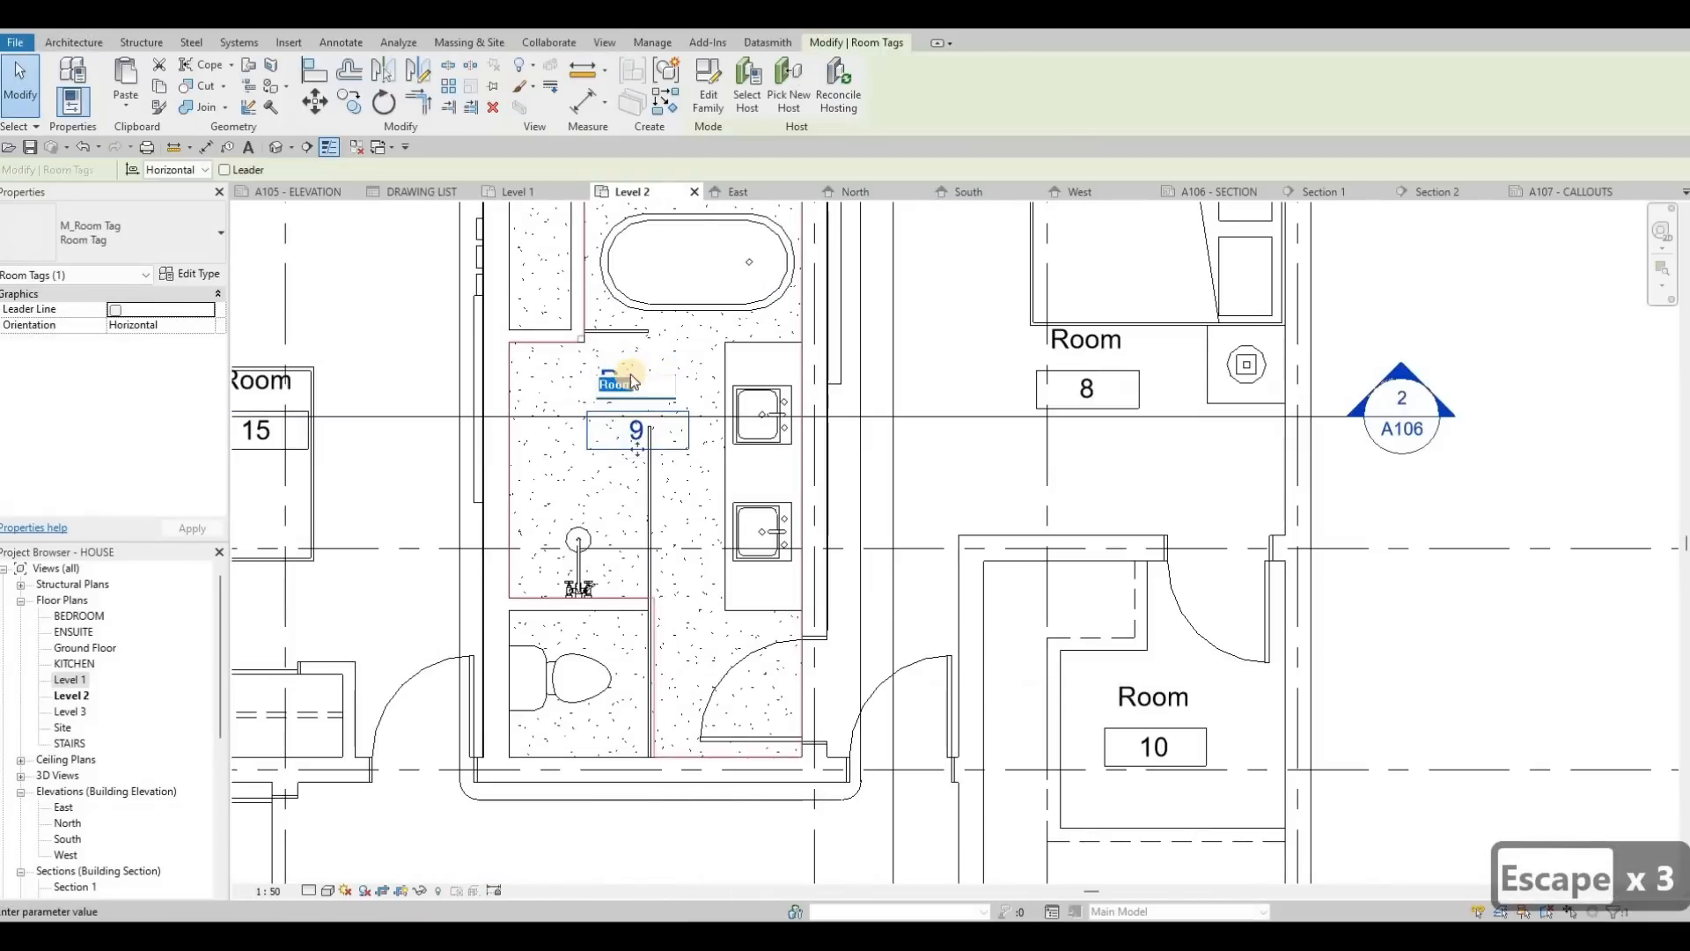
pyautogui.write('ENSUITE')
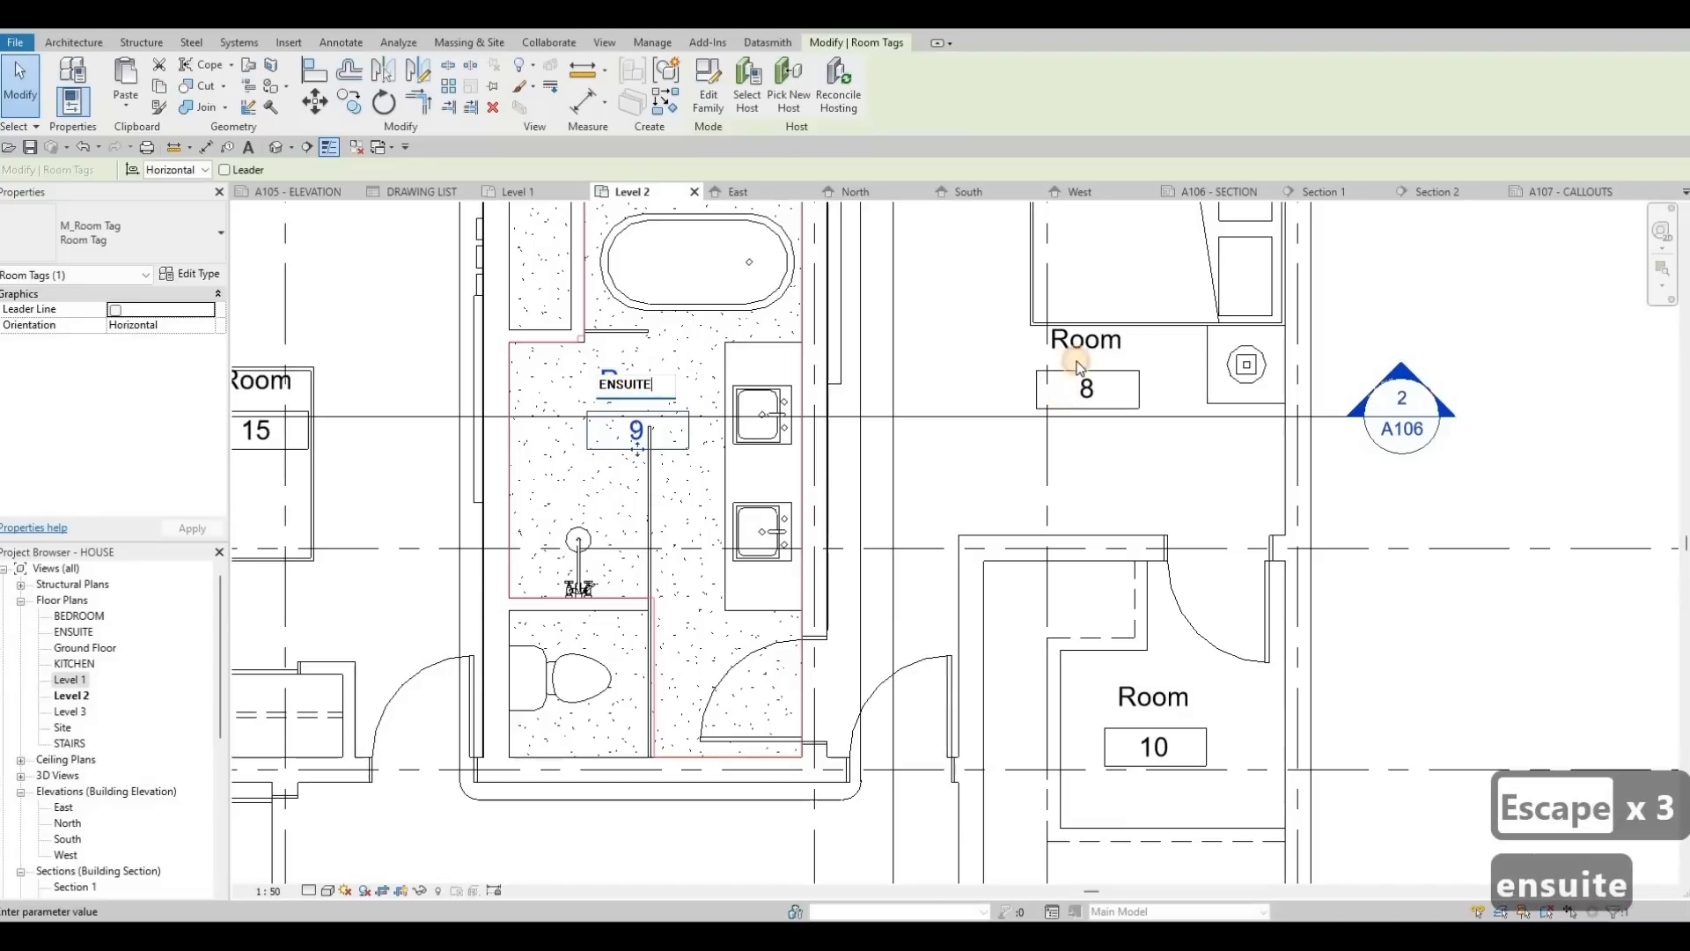
# Name the bedroom east of the ensuite MASTER BEDROOM.
pyautogui.click(1079, 363)
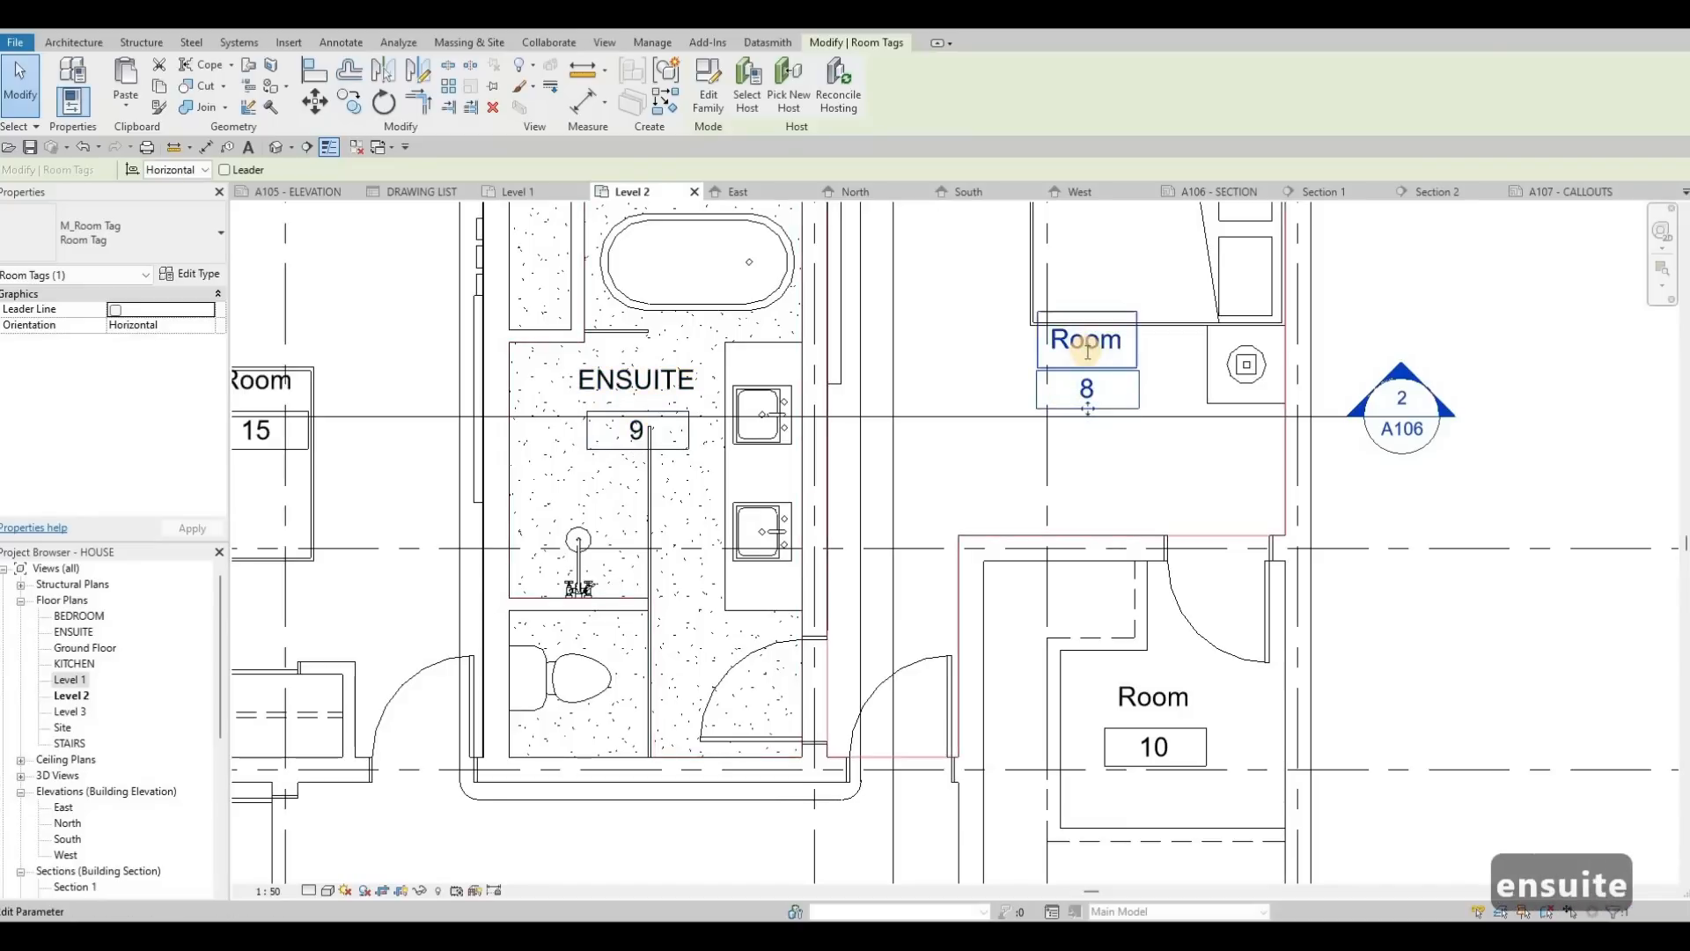
pyautogui.click(1086, 342)
pyautogui.write('master bedroo')
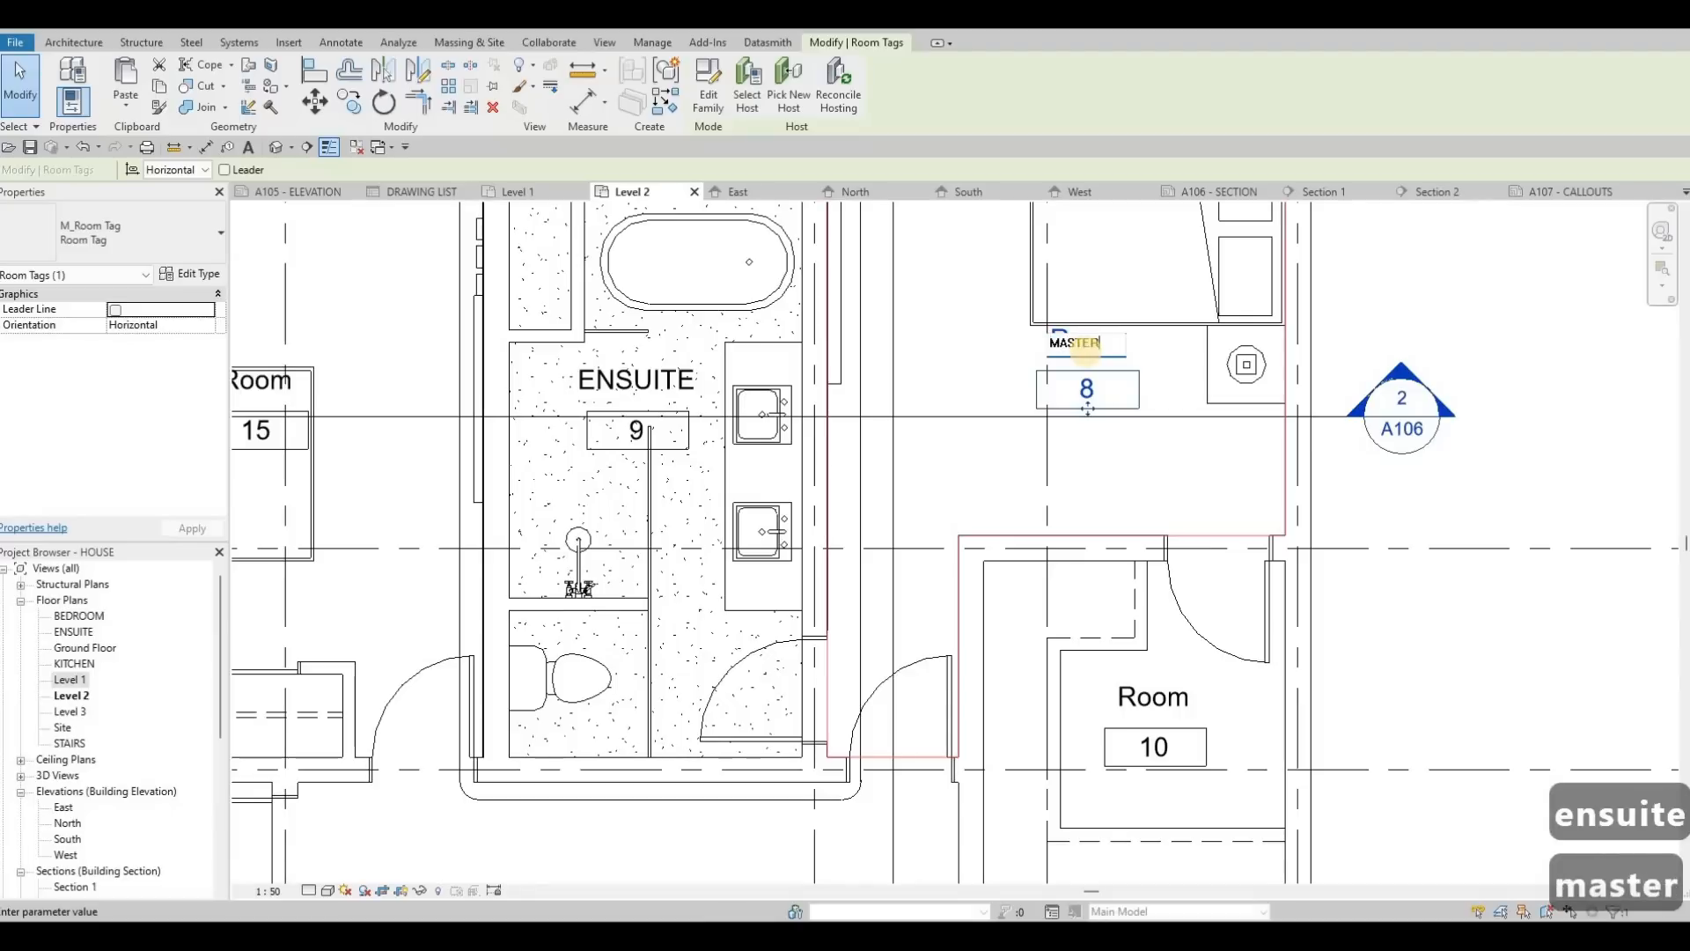
pyautogui.write('m')
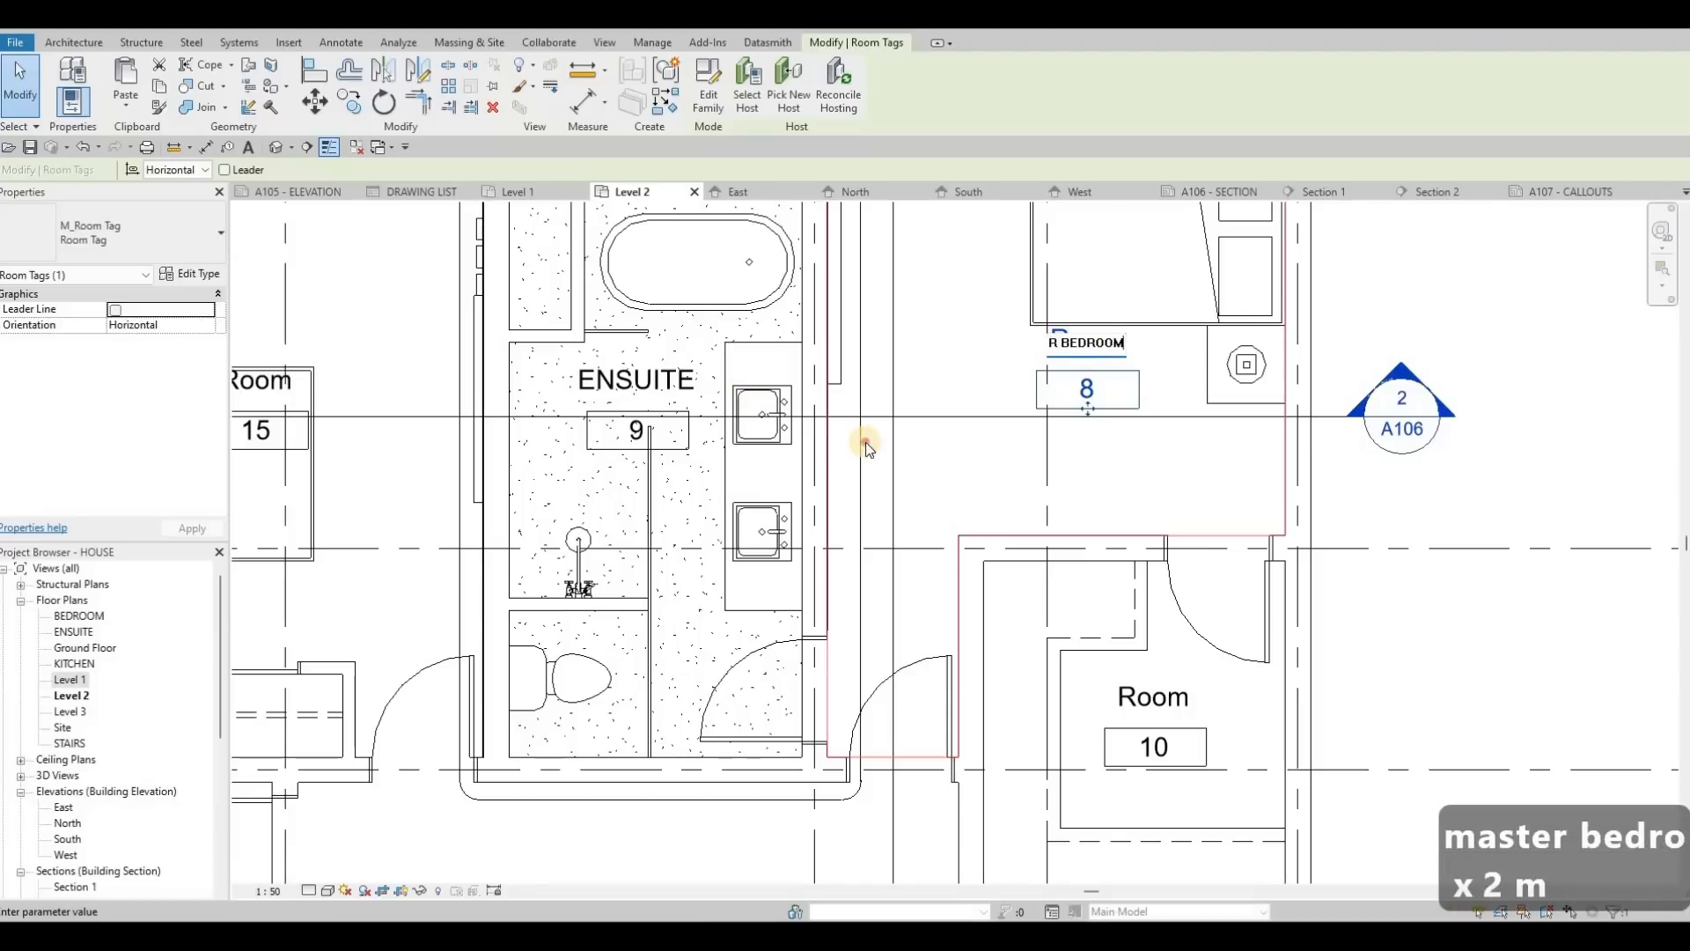
pyautogui.click(687, 422)
# Name the bedroom west of the ensuite BEDROOM 1.
pyautogui.moveTo(241, 387); pyautogui.dragTo(470, 334, button='middle')
pyautogui.press('Escape')
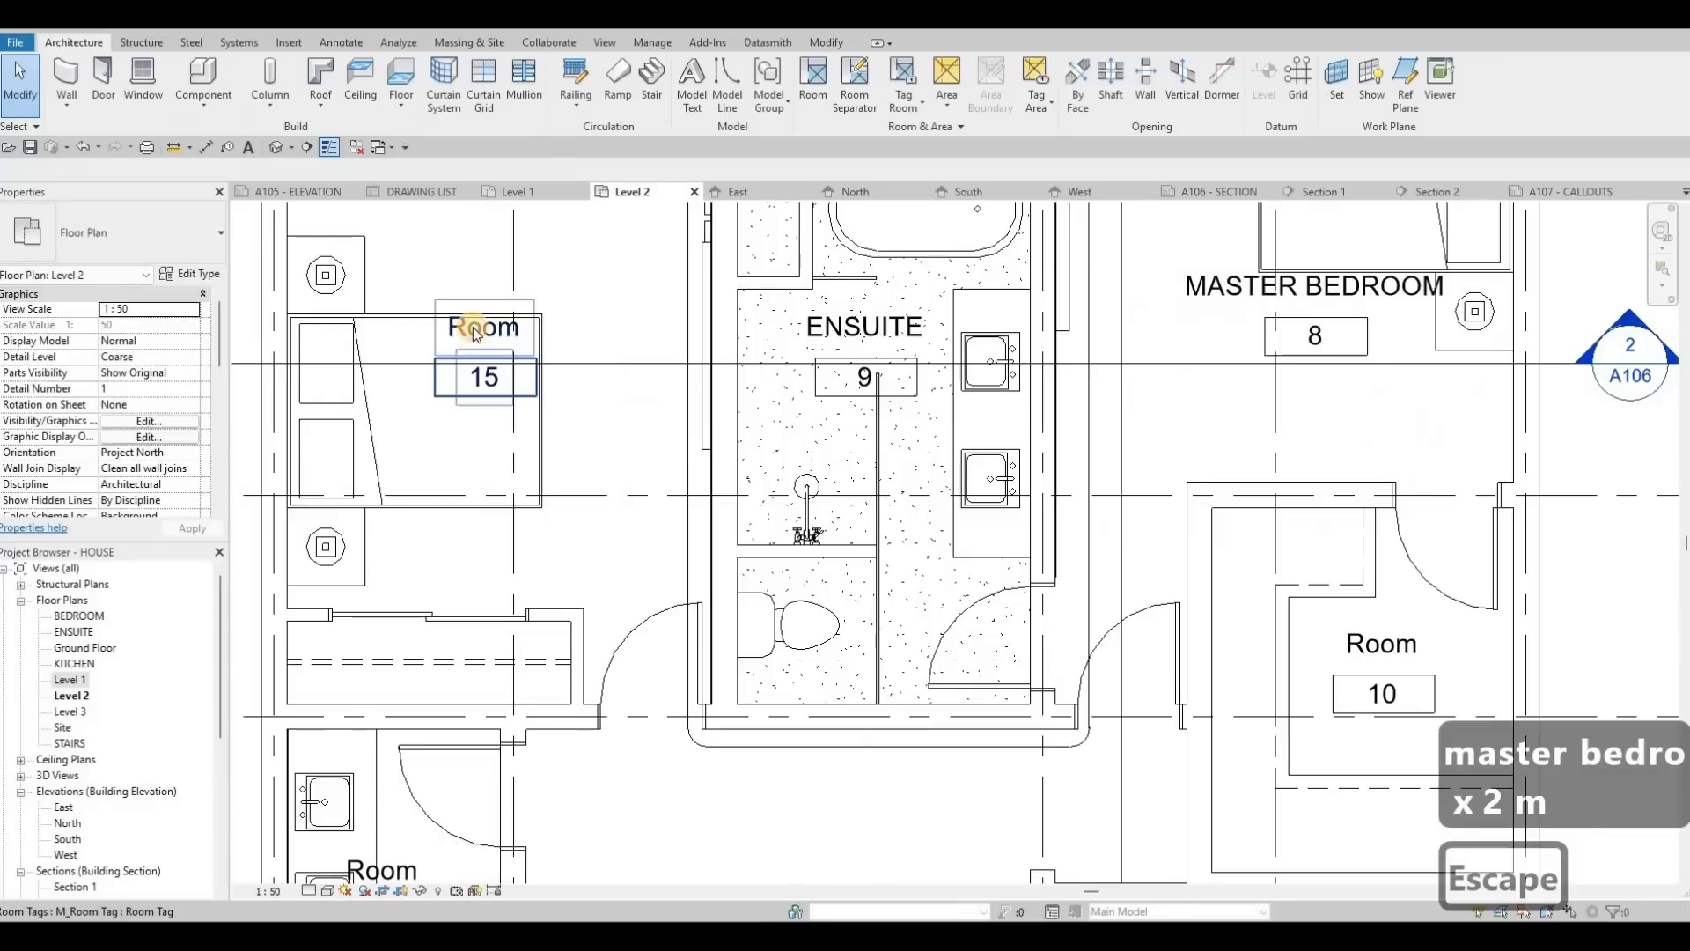
pyautogui.click(468, 331)
pyautogui.click(469, 330)
pyautogui.write('bedroom 1')
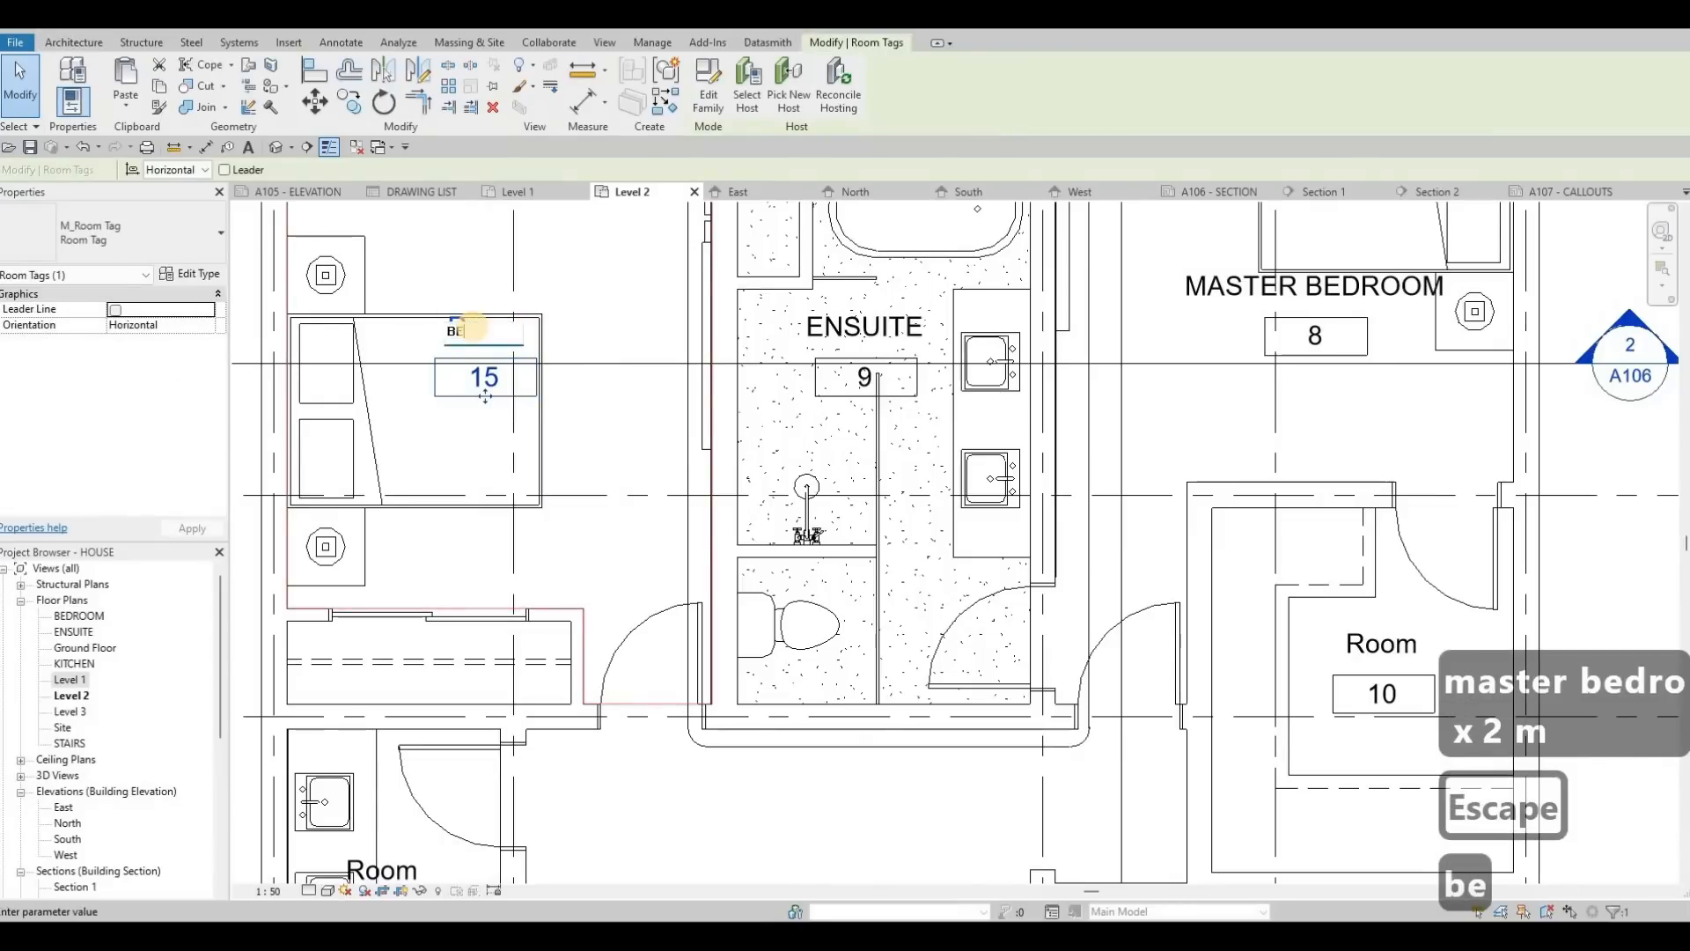
pyautogui.click(649, 499)
# Name the southern bedroom beside the stairs BEDROOM 2.
pyautogui.moveTo(755, 659); pyautogui.dragTo(680, 367, button='middle')
pyautogui.scroll(-1, 679, 367)
pyautogui.press('Escape')
pyautogui.moveTo(667, 785); pyautogui.dragTo(660, 572, button='middle')
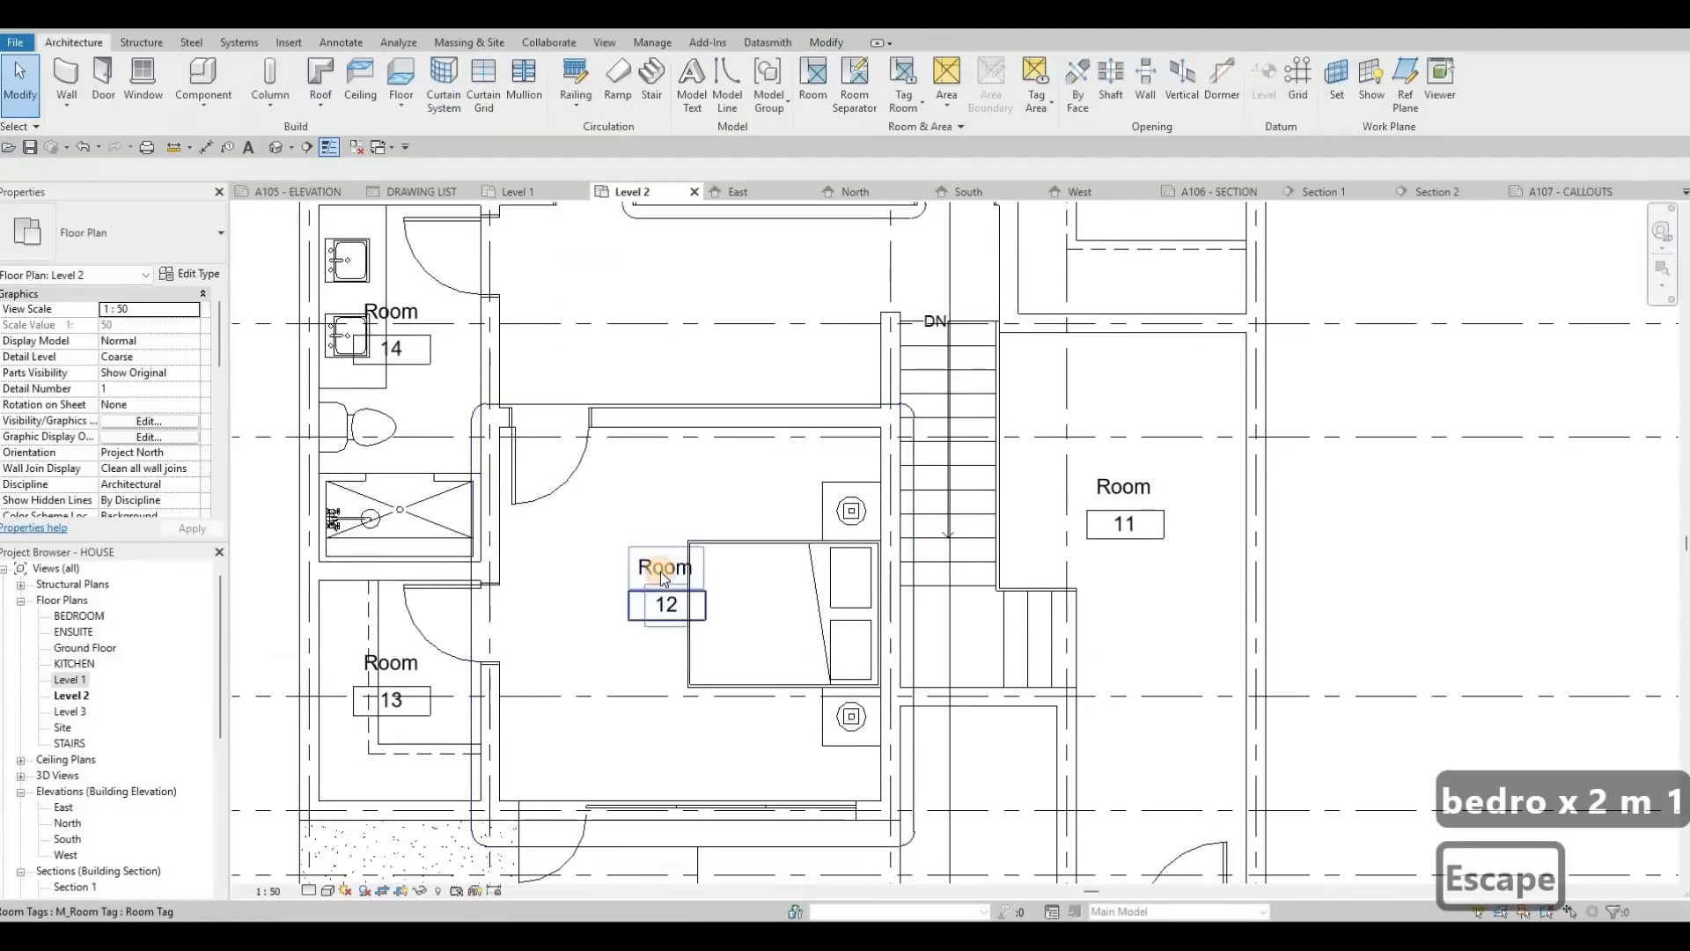
pyautogui.click(661, 570)
pyautogui.click(659, 569)
pyautogui.write('bedroom ')
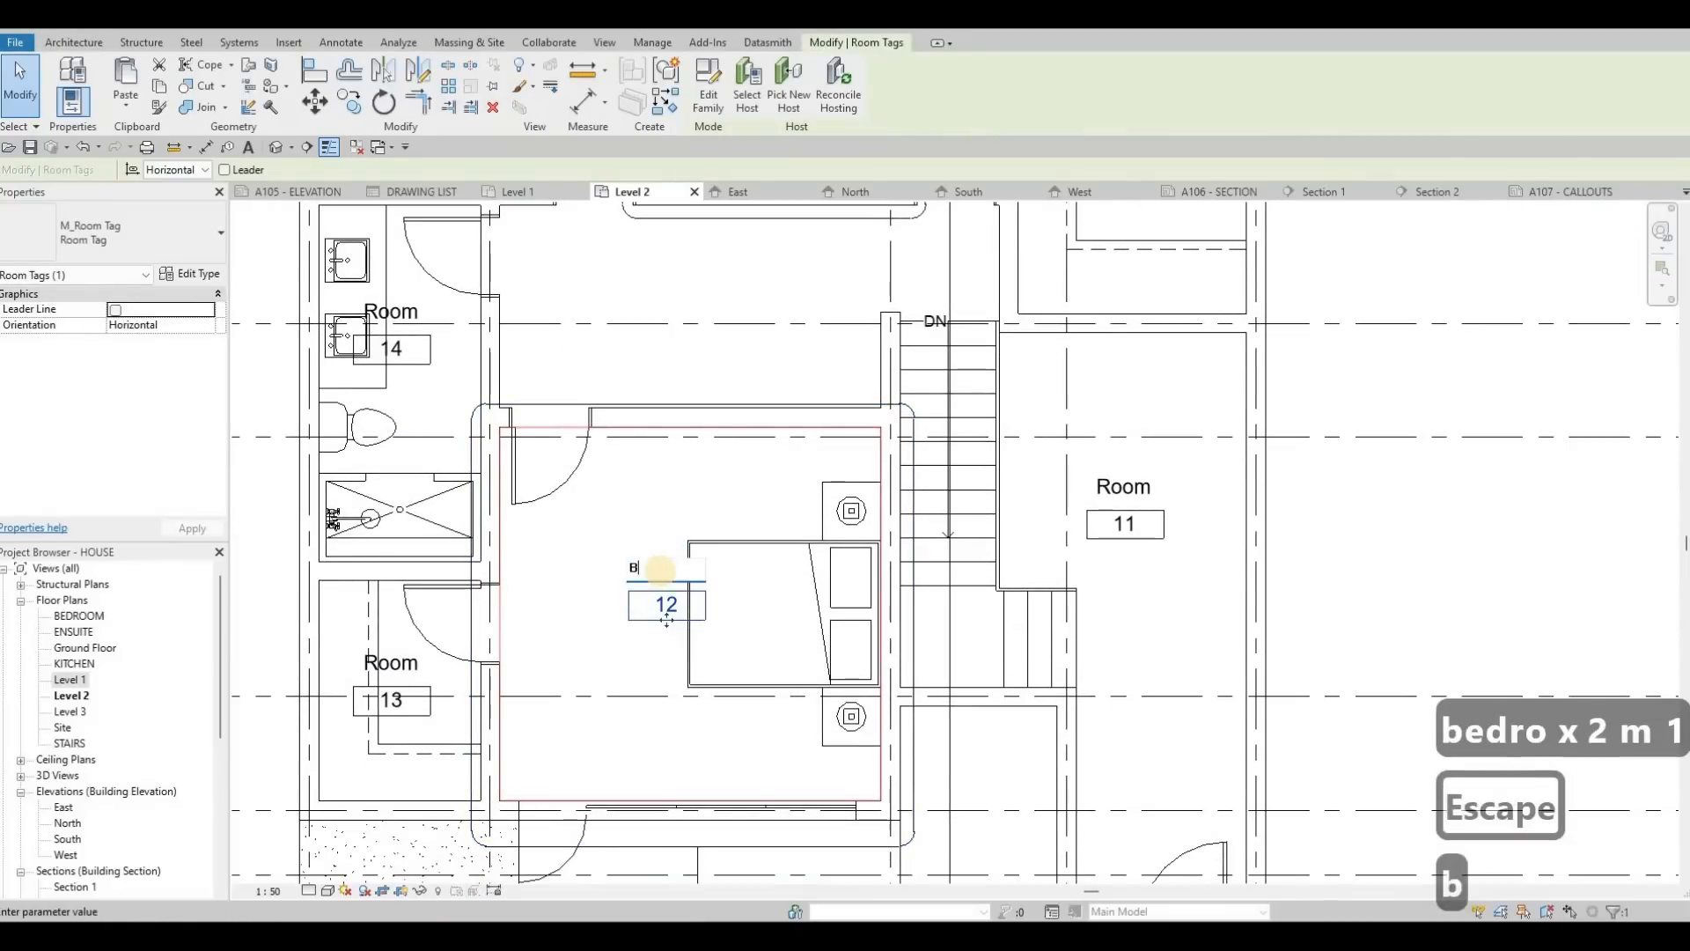
pyautogui.write('2')
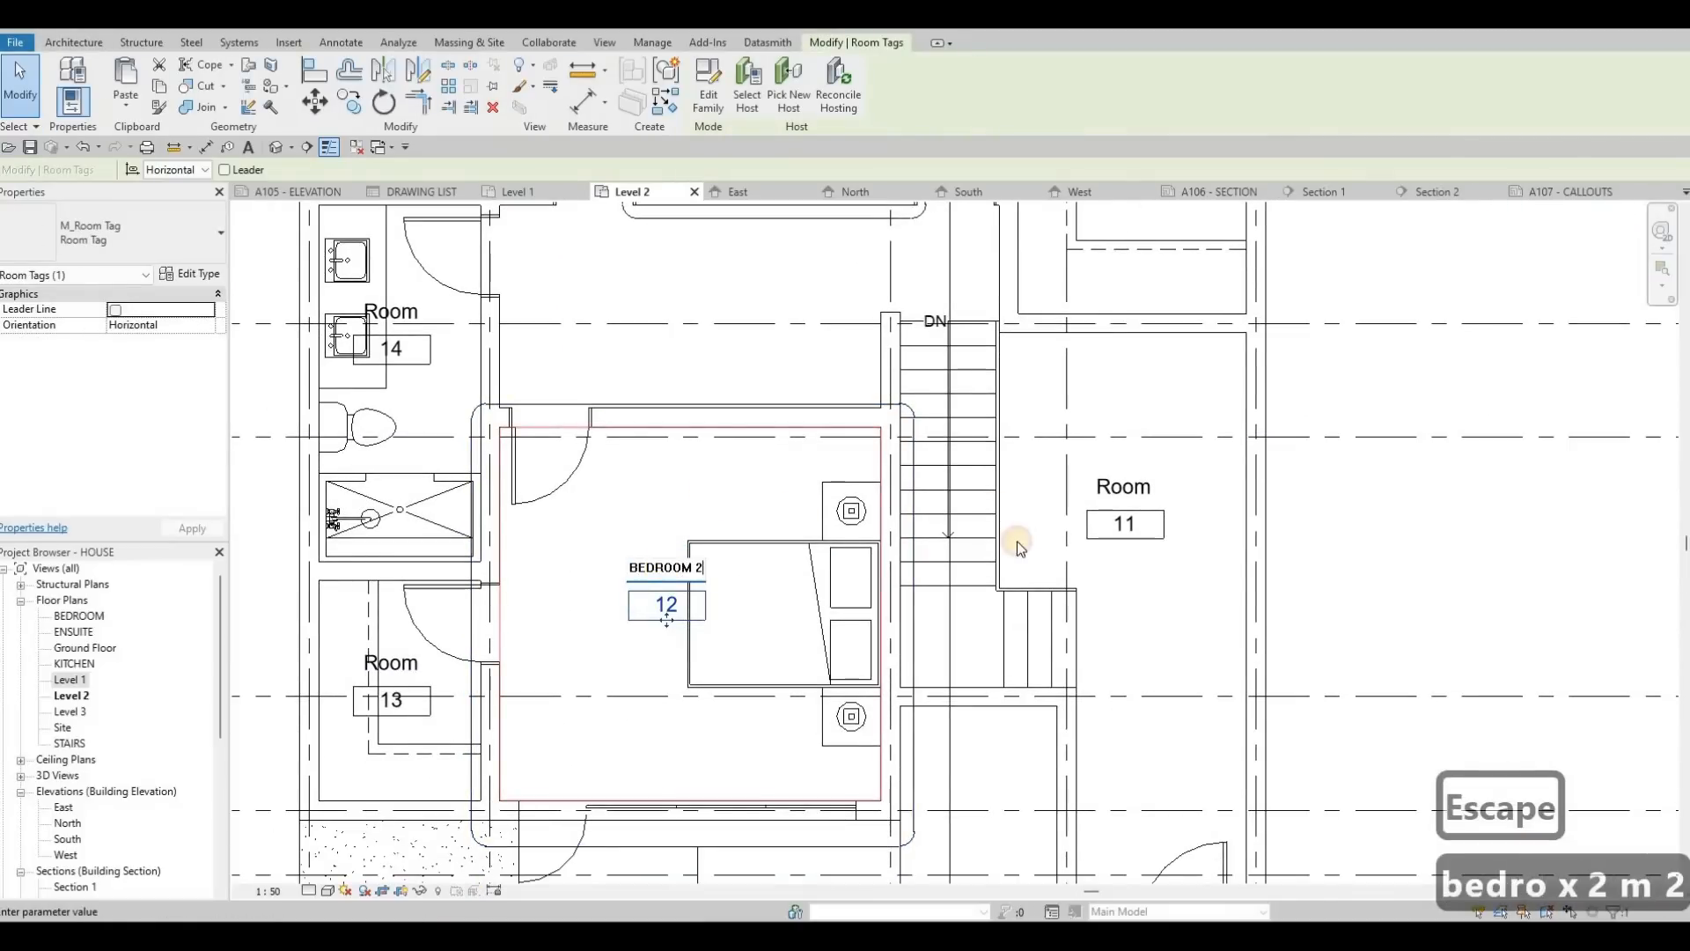
pyautogui.click(1094, 426)
pyautogui.press('Escape')
# Name the circulation room around the stairs CORRIDOR.
pyautogui.click(1123, 486)
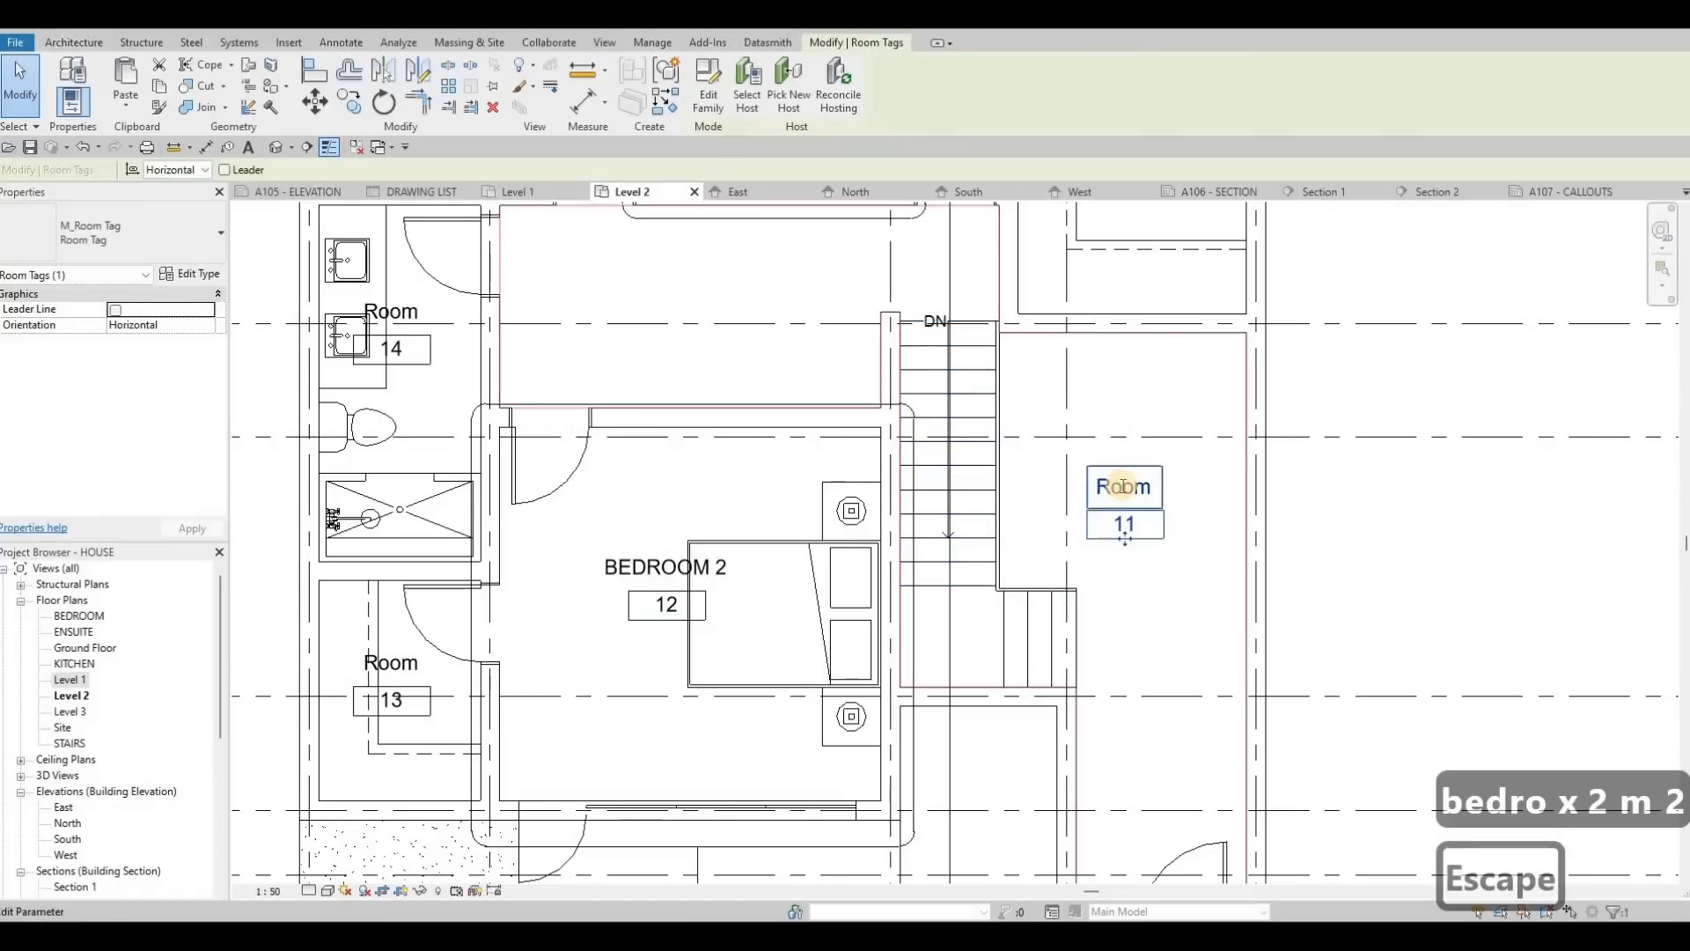
pyautogui.click(1123, 486)
pyautogui.write('corridor')
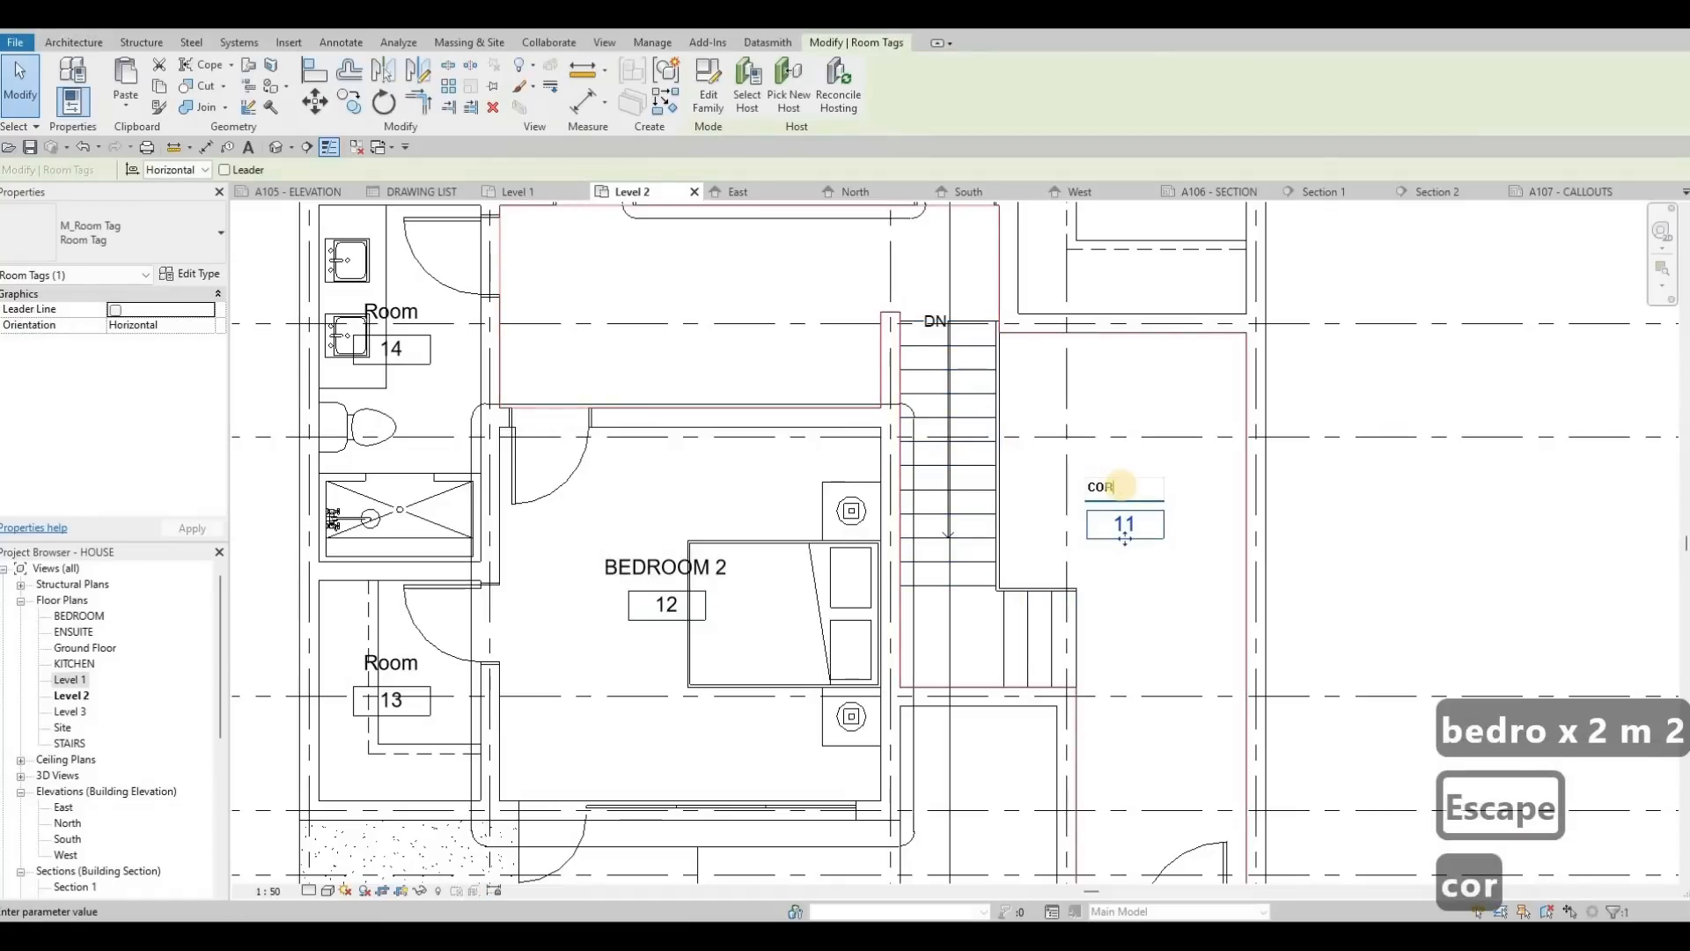
pyautogui.click(1096, 461)
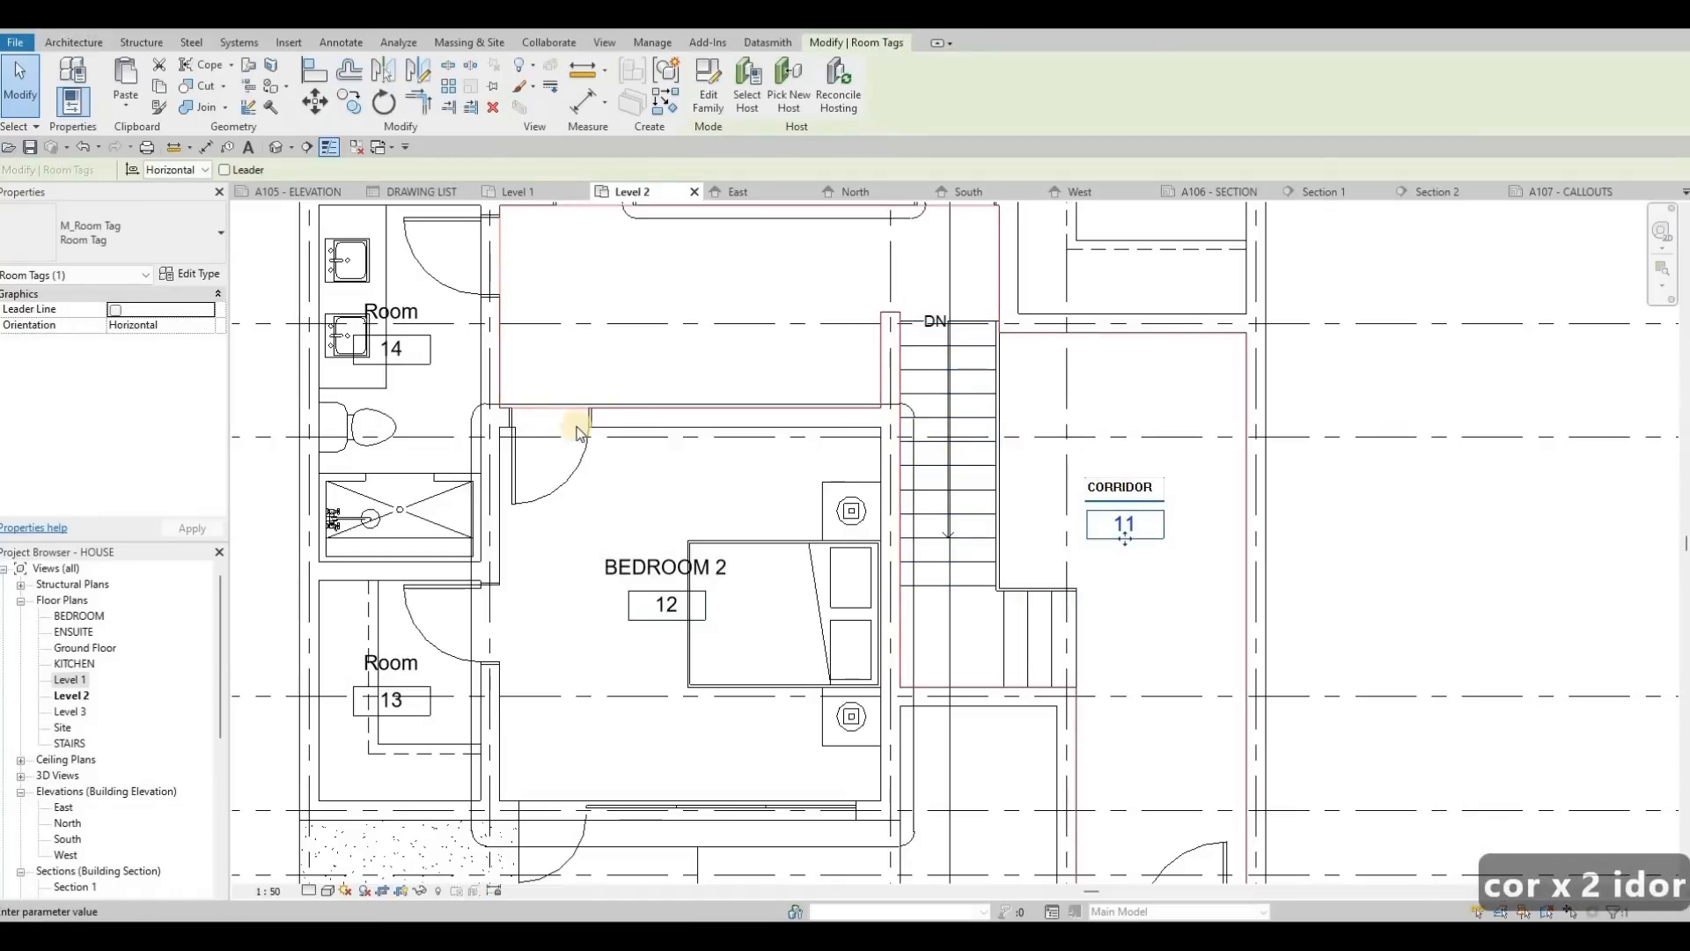
# Name the bathroom northwest of Bedroom 2 WASHROOM 1.
pyautogui.press('Escape')
pyautogui.press('Escape')
pyautogui.moveTo(394, 310); pyautogui.dragTo(518, 345, button='middle')
pyautogui.click(518, 345)
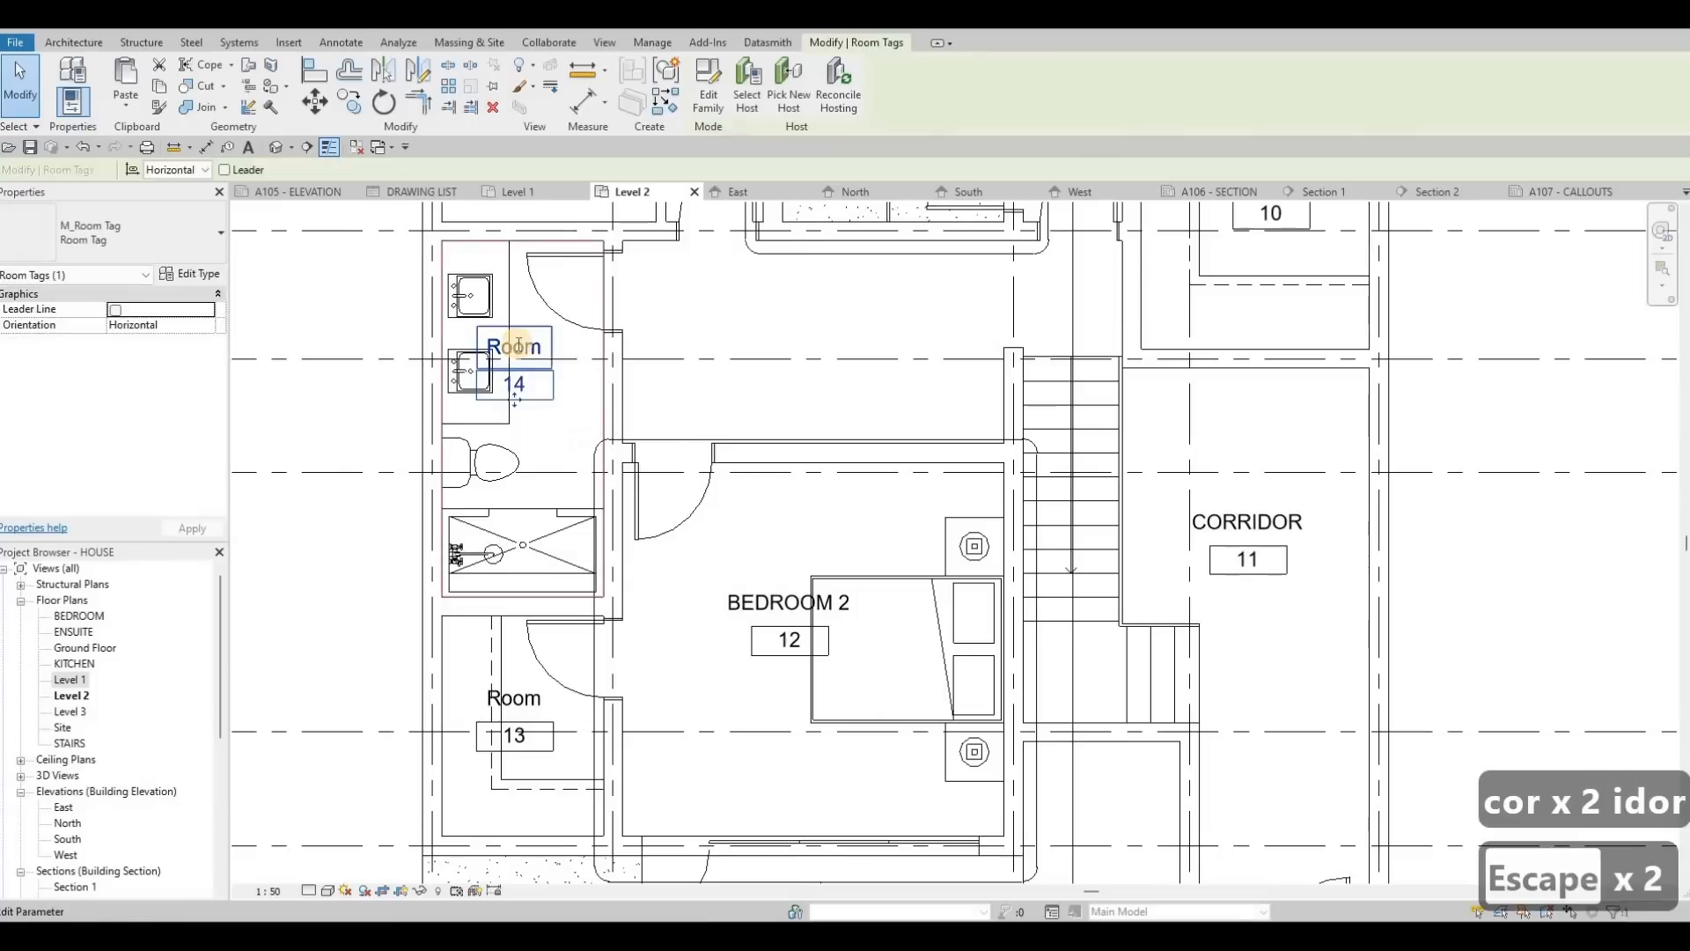
pyautogui.click(518, 345)
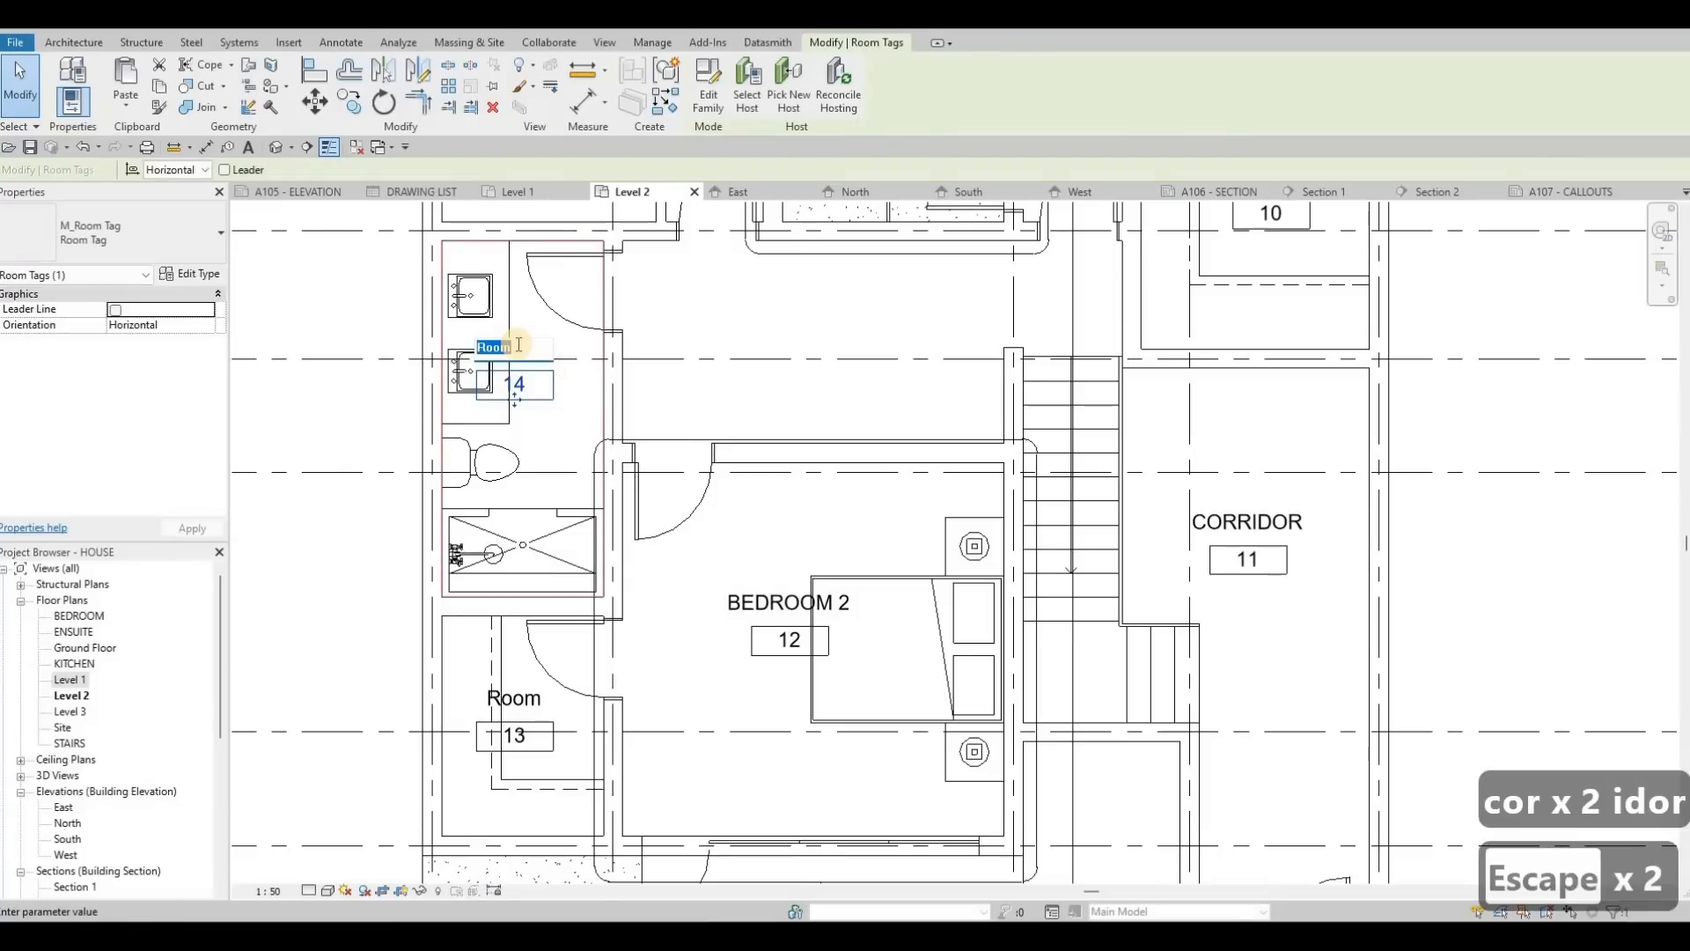
pyautogui.write('w')
pyautogui.press('BackSpace')
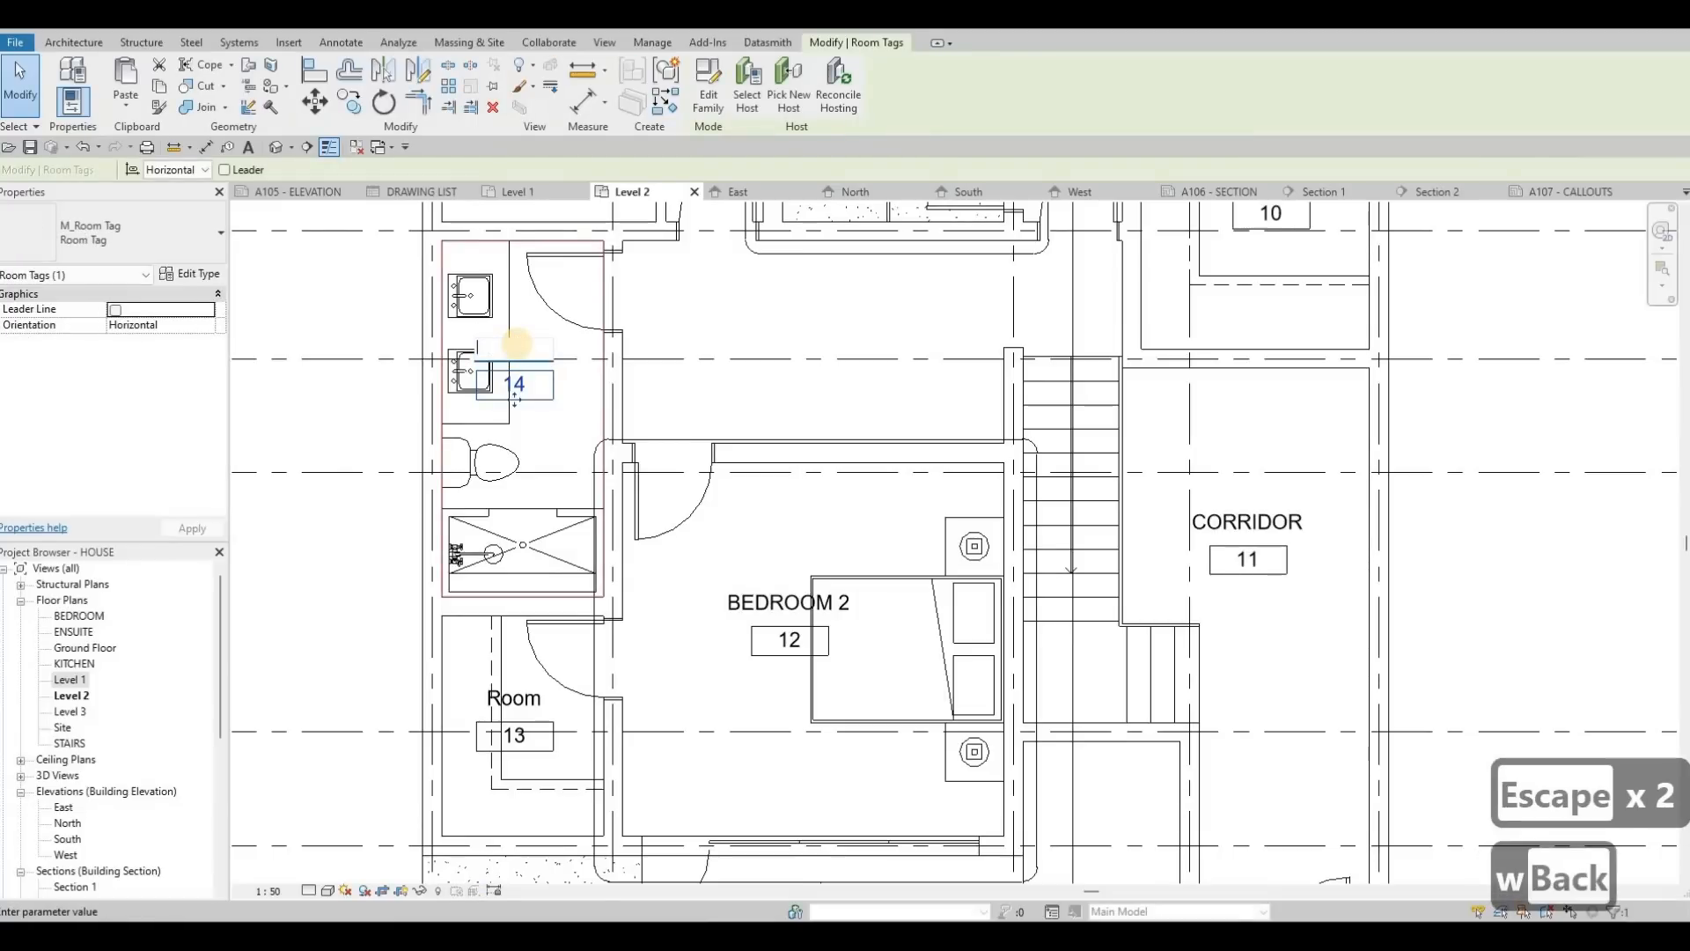
pyautogui.write('washroom 1')
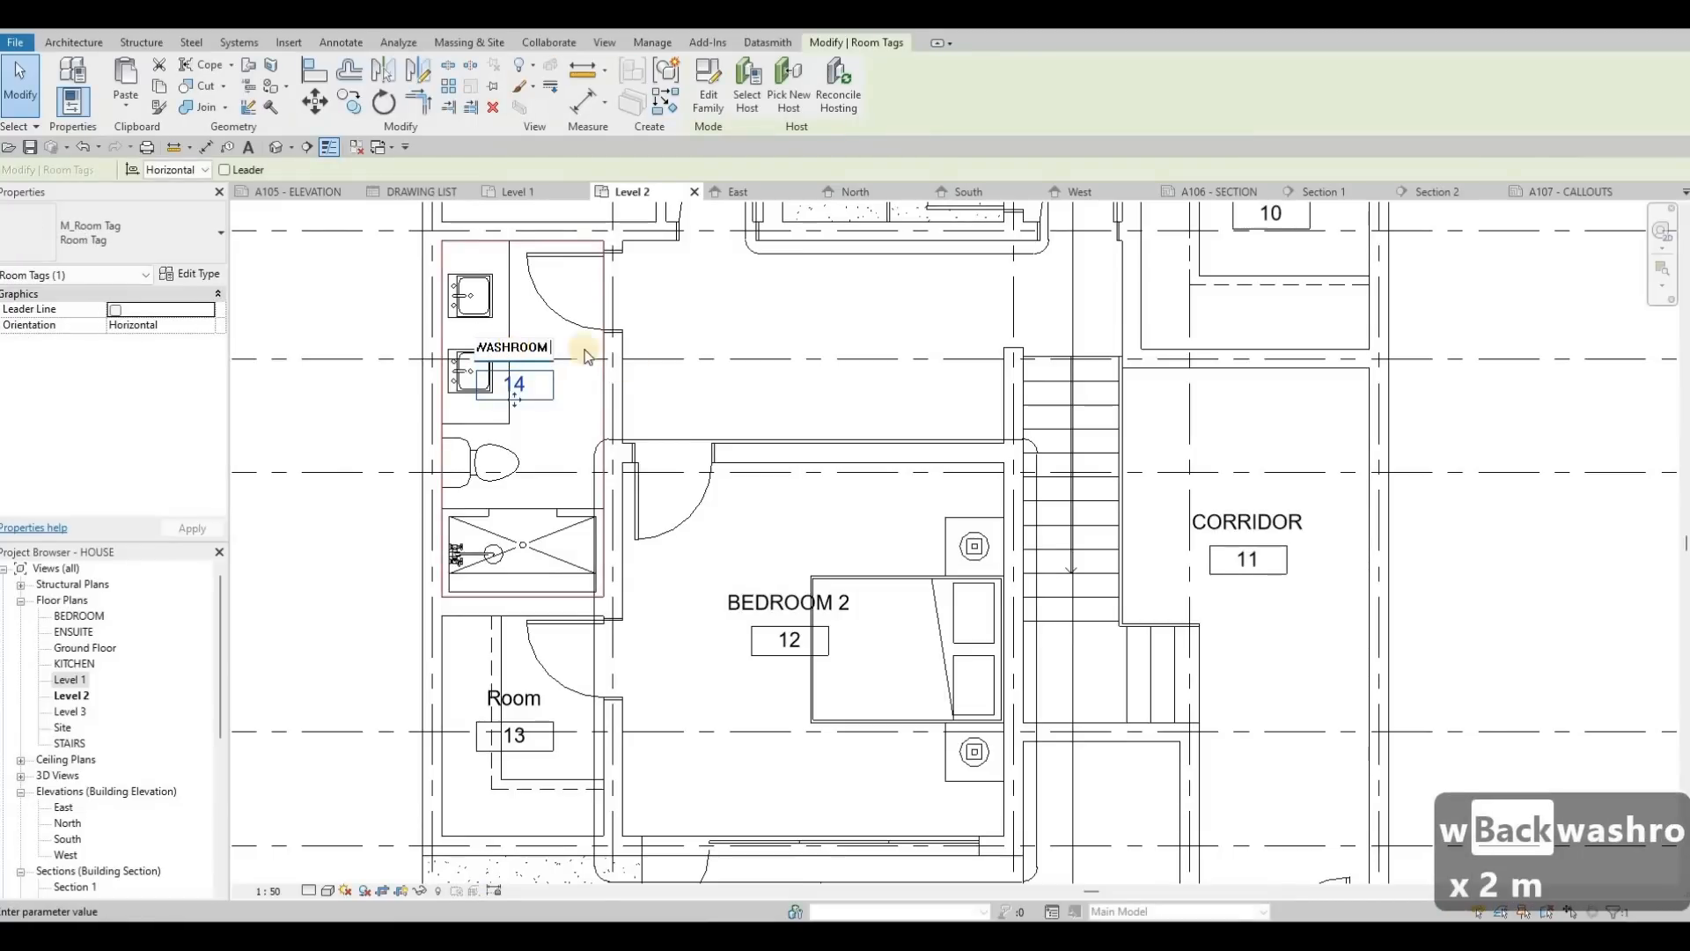
pyautogui.click(534, 666)
pyautogui.press('Escape')
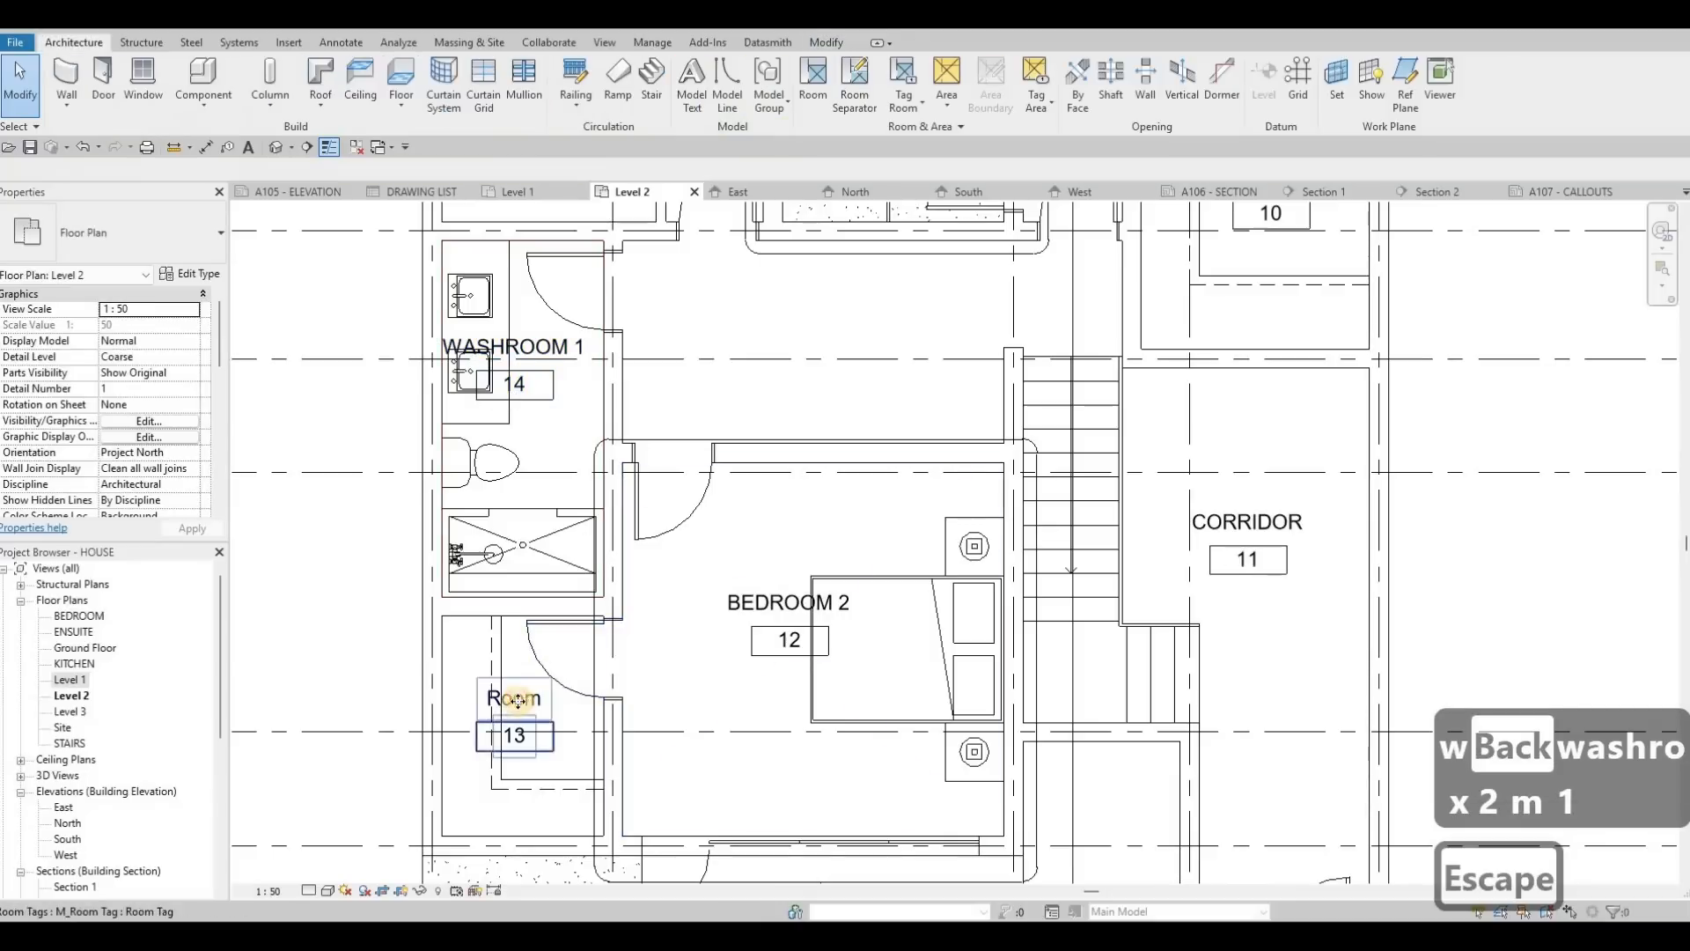
# Name the small closet room west of Bedroom 2 W.I.C. 2 and copy that name for reuse.
pyautogui.click(555, 651)
pyautogui.press('Escape')
pyautogui.click(517, 710)
pyautogui.click(519, 701)
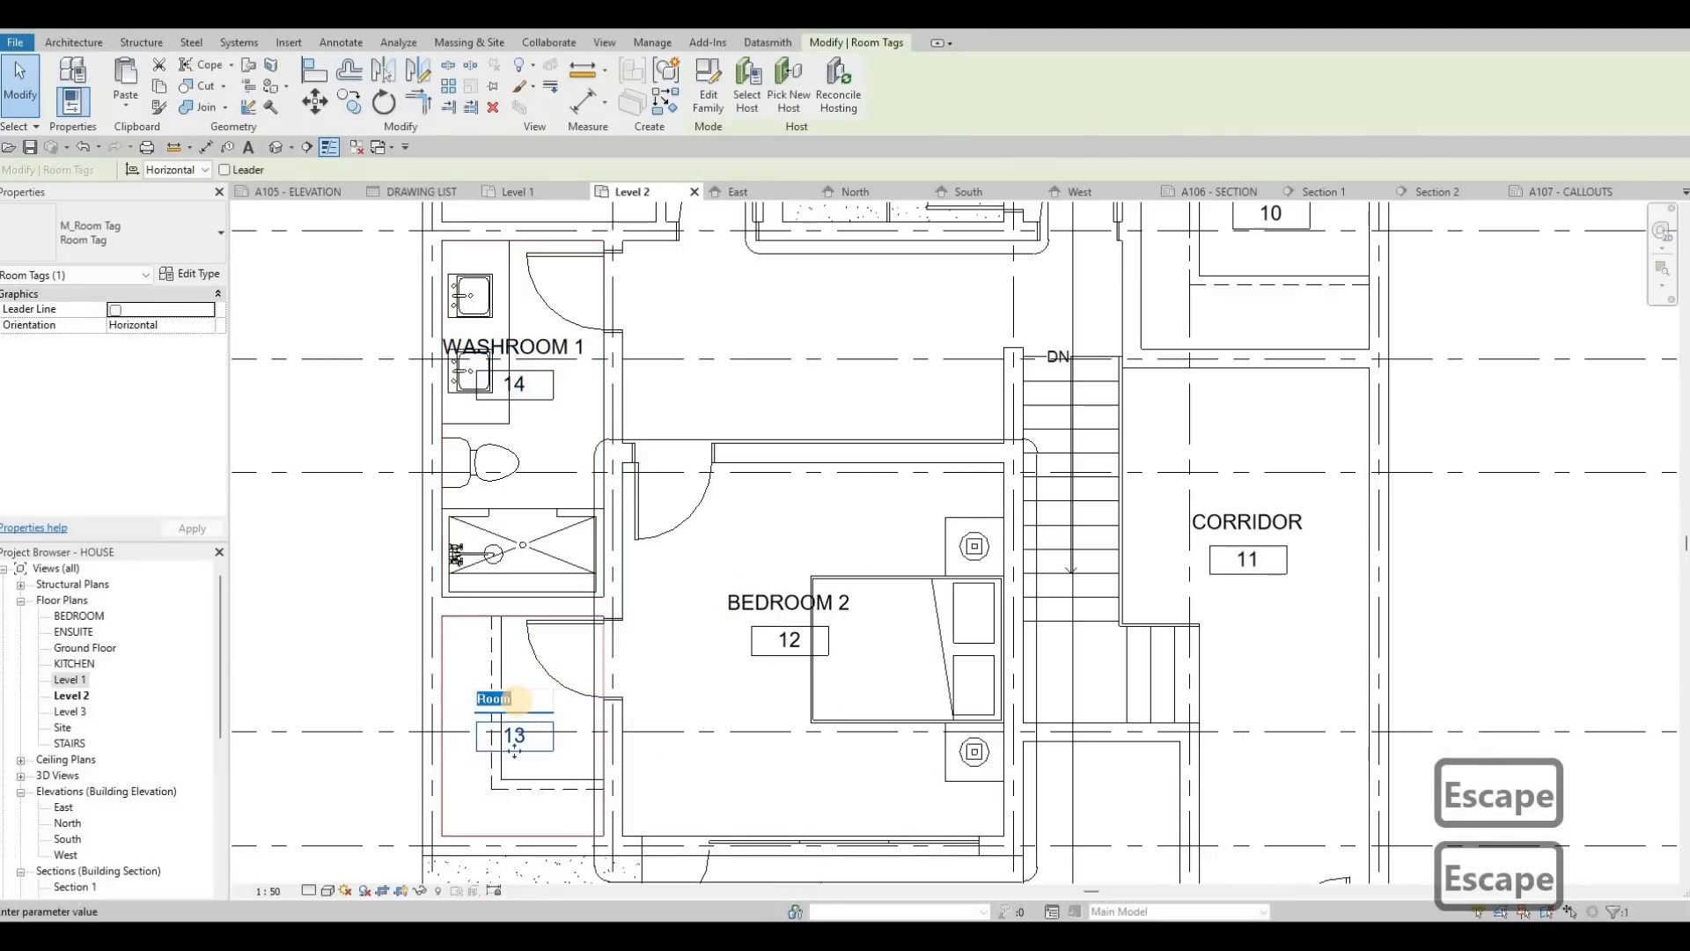
pyautogui.write('w.i.c')
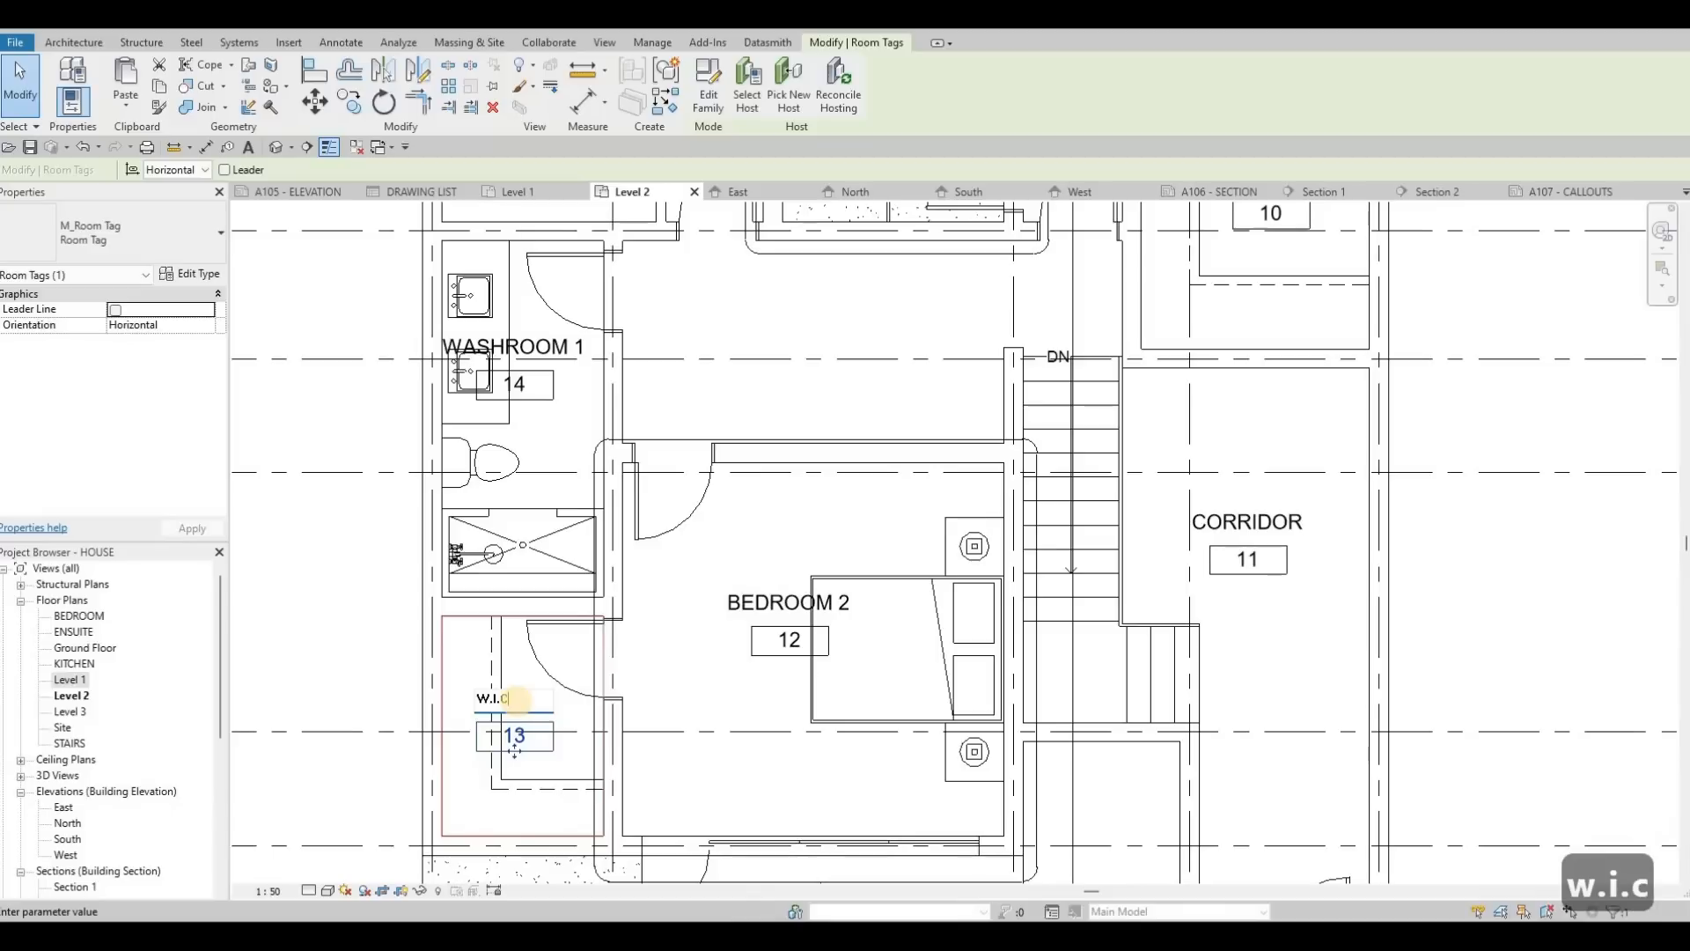
pyautogui.write('. 2')
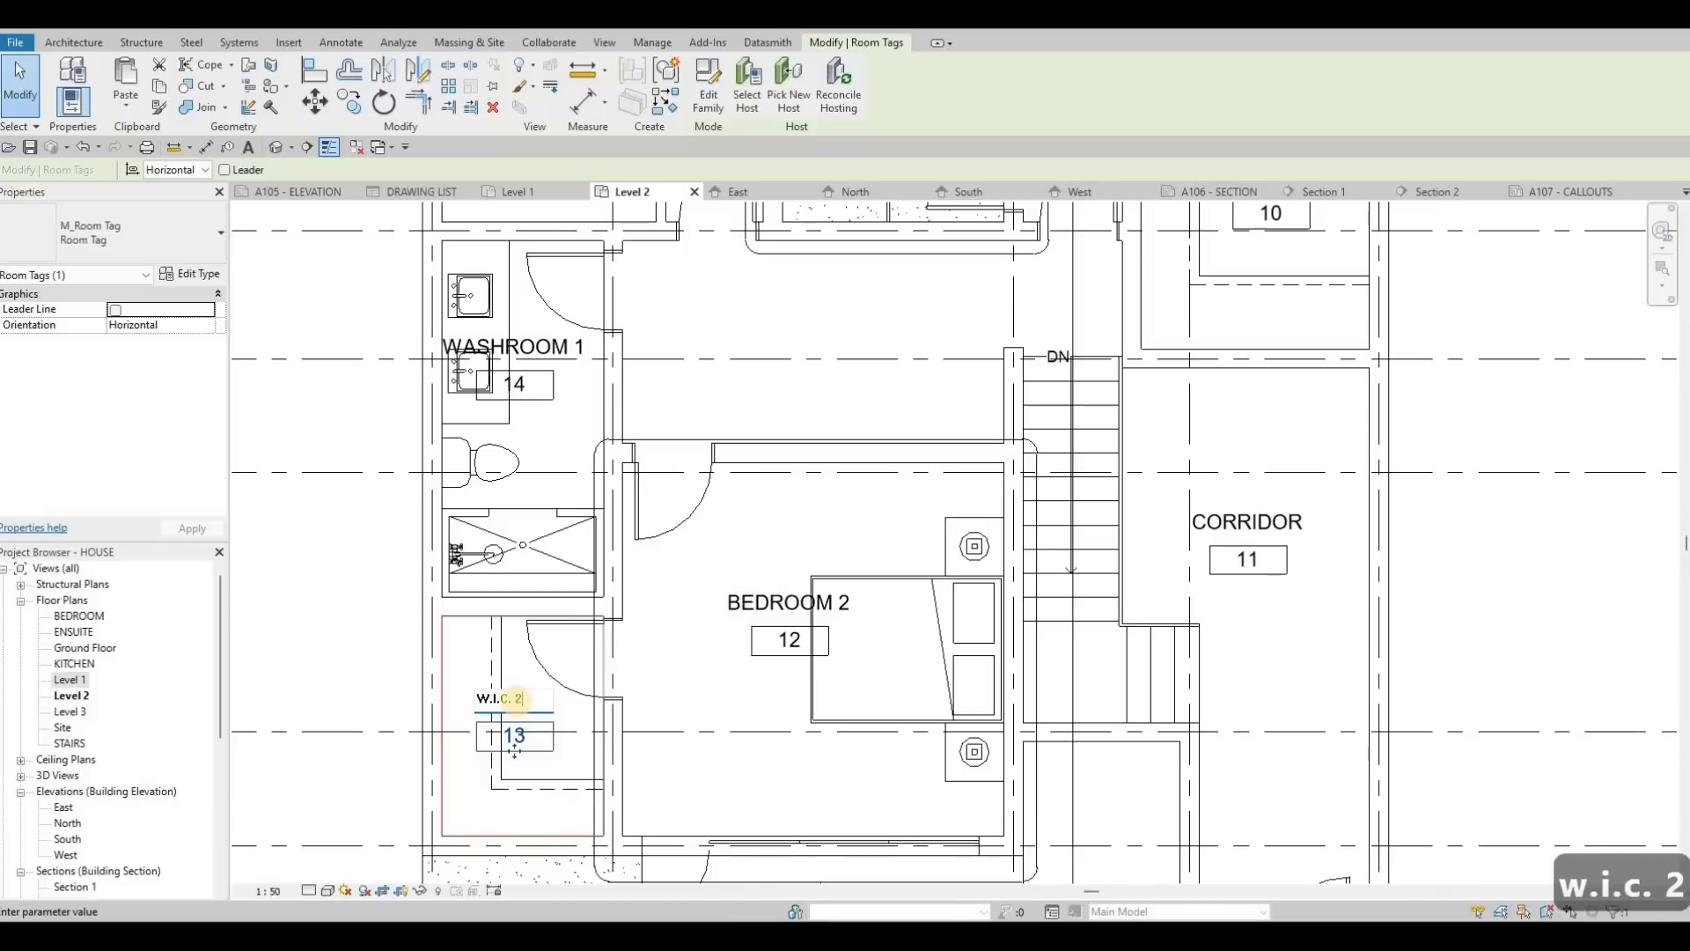
pyautogui.hotkey('ctrl', 'a')
pyautogui.hotkey('ctrl', 'c')
pyautogui.click(763, 623)
pyautogui.press('`')
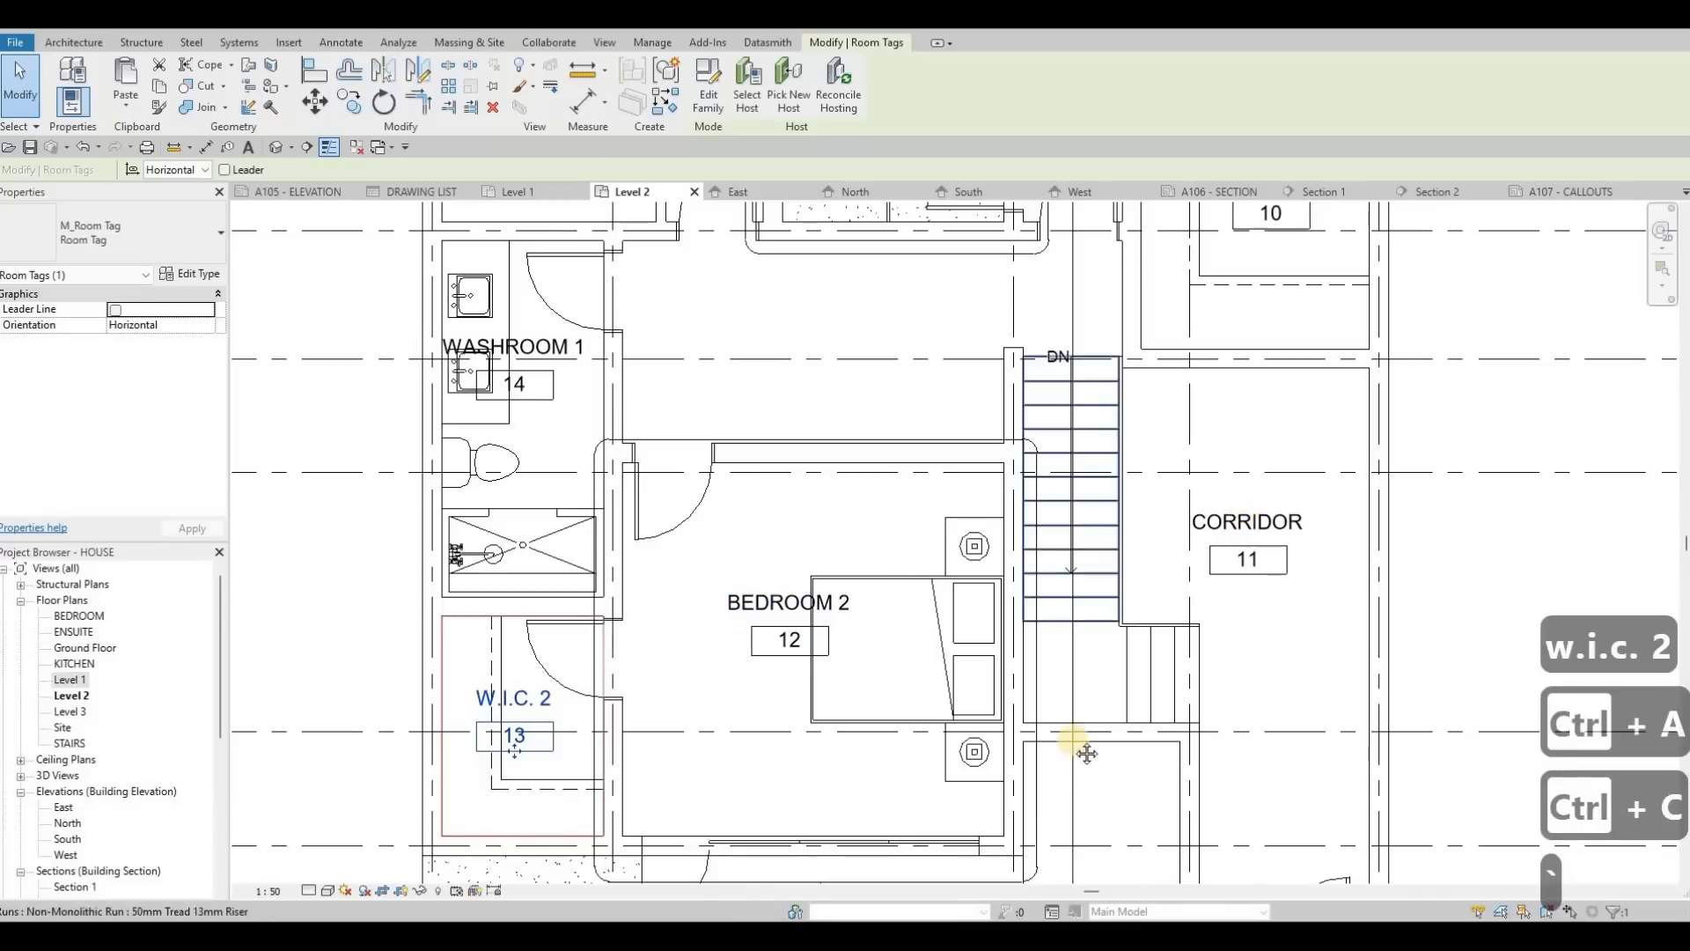
pyautogui.press('Escape')
pyautogui.press('Escape')
# Name the closet room south of the master bedroom W.I.C., pasting the copied name and removing its number.
pyautogui.moveTo(1232, 255); pyautogui.dragTo(1081, 498, button='middle')
pyautogui.click(1109, 421)
pyautogui.click(1113, 420)
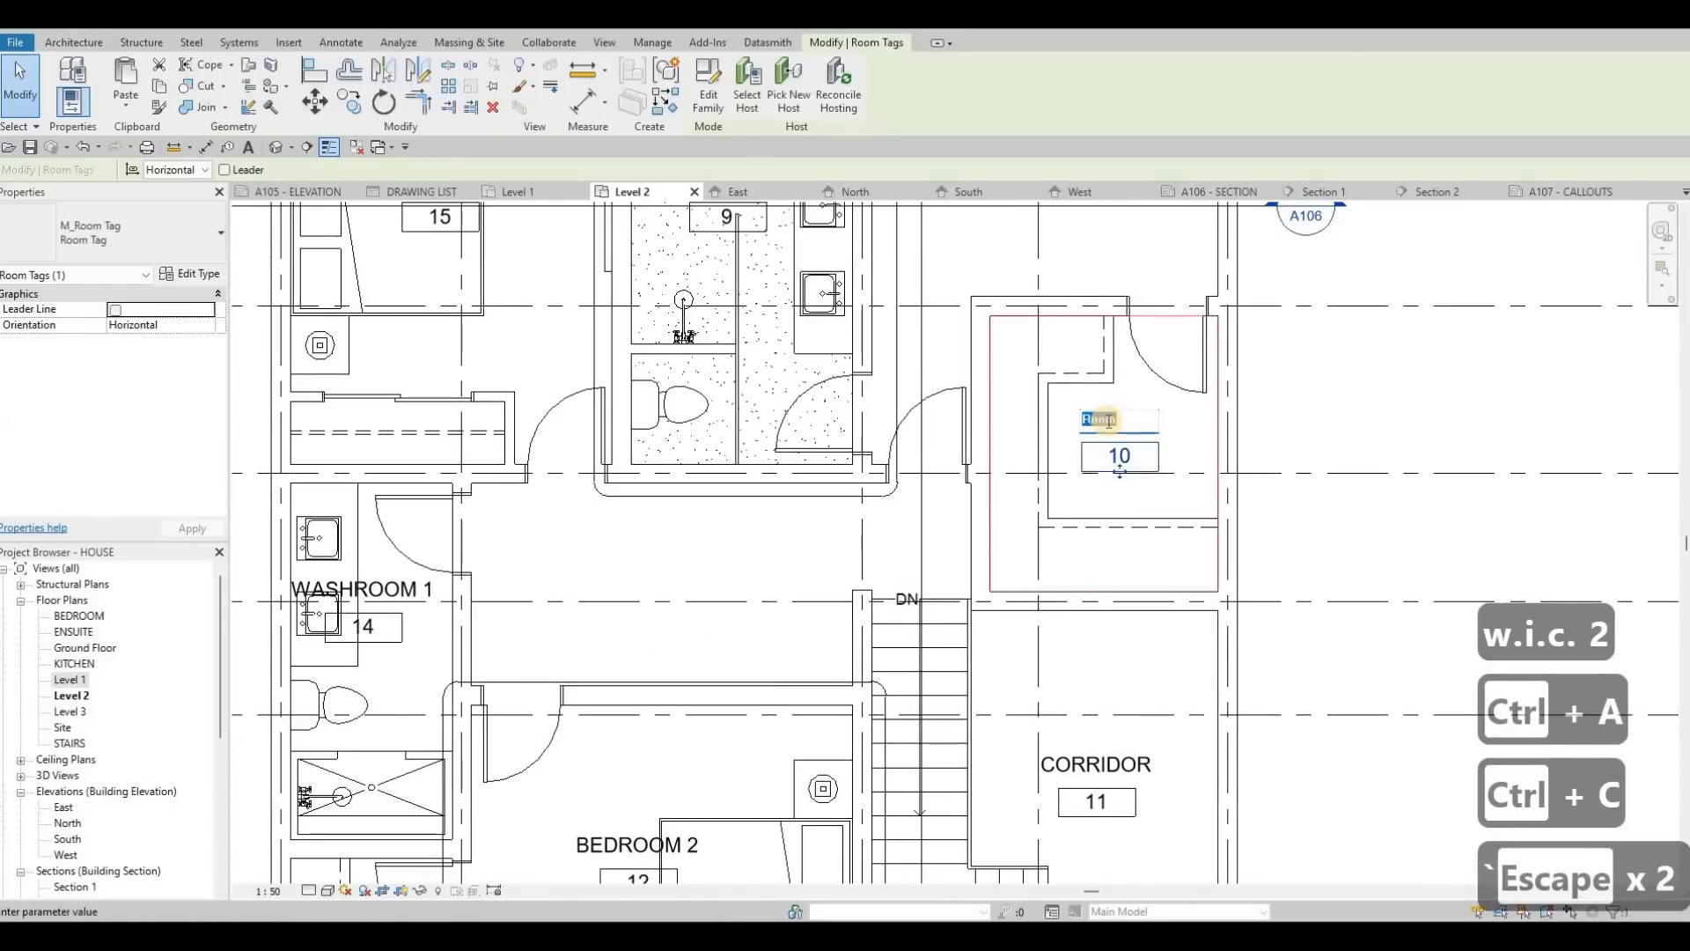
pyautogui.hotkey('ctrl', 'v')
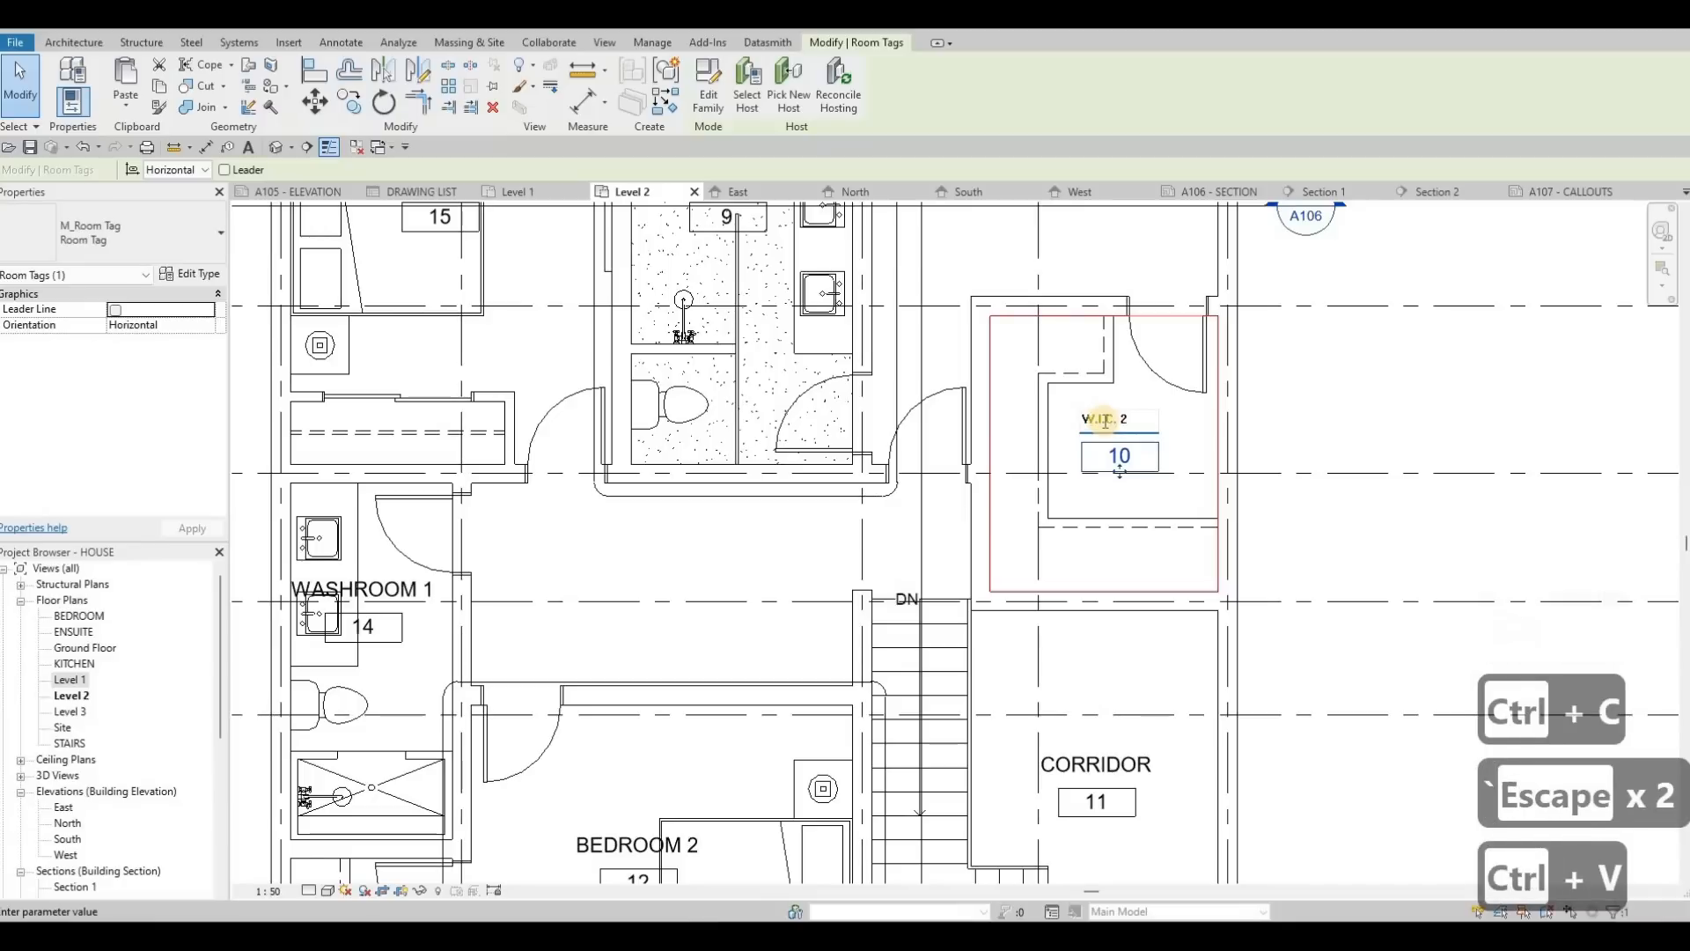
pyautogui.press('BackSpace')
pyautogui.press('BackSpace')
pyautogui.click(761, 528)
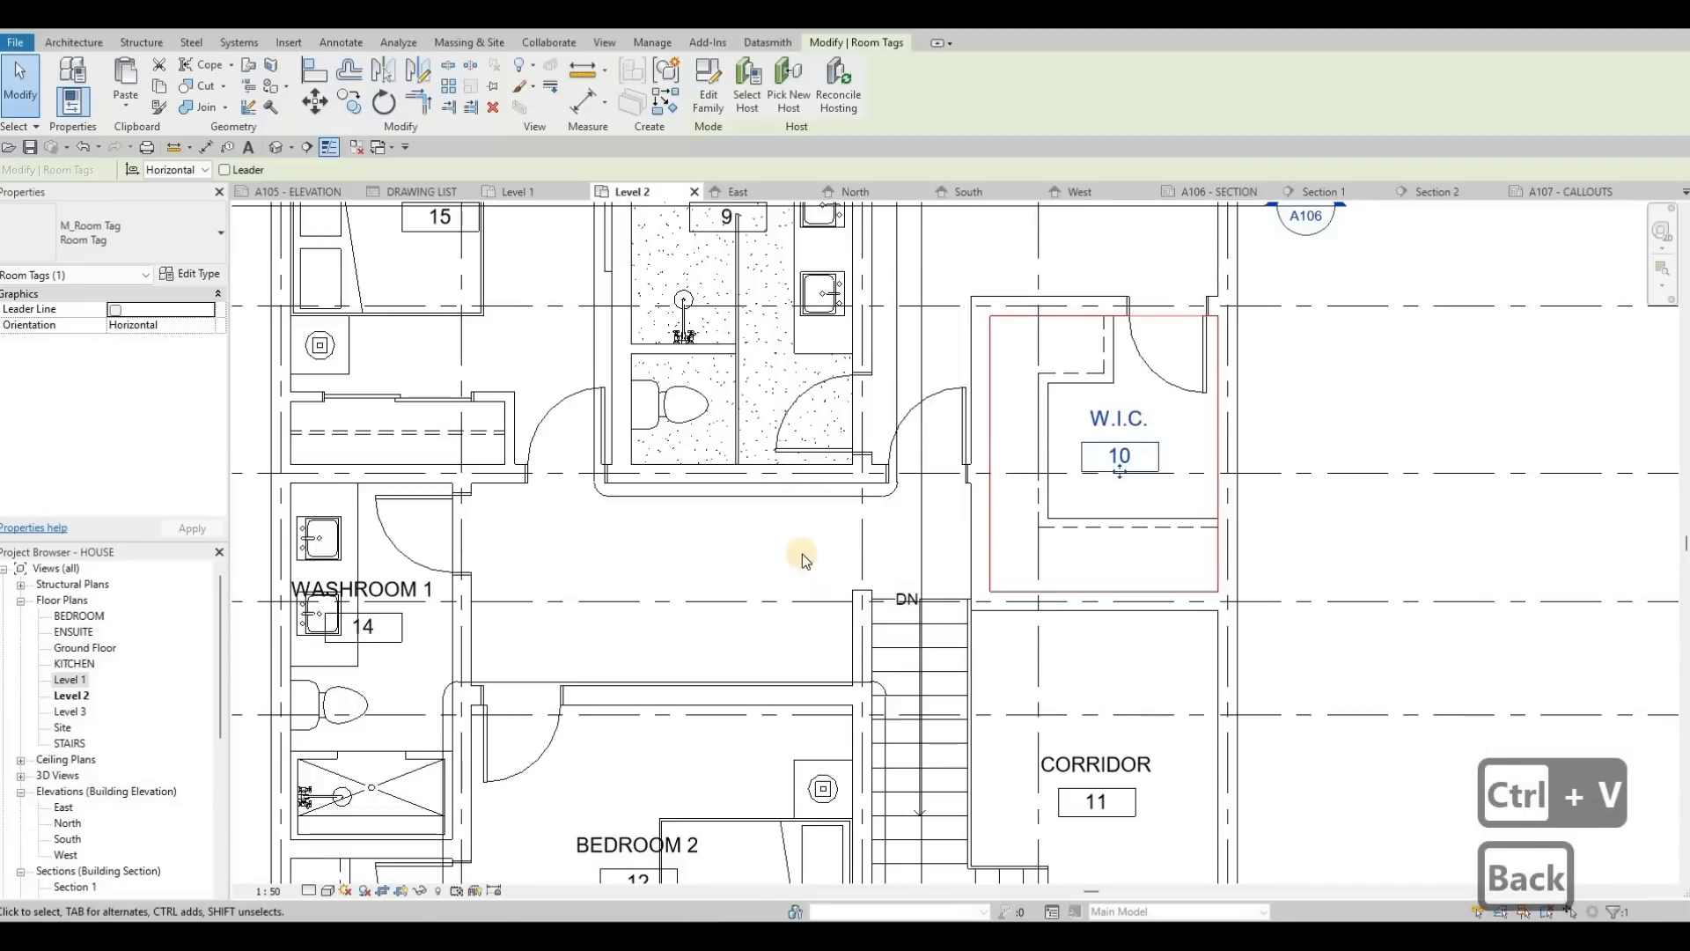
# Move the CORRIDOR room tag from beside the stairs into the hallway between the ensuite and Bedroom 2.
pyautogui.scroll(-2, 800, 553)
pyautogui.press('F1')
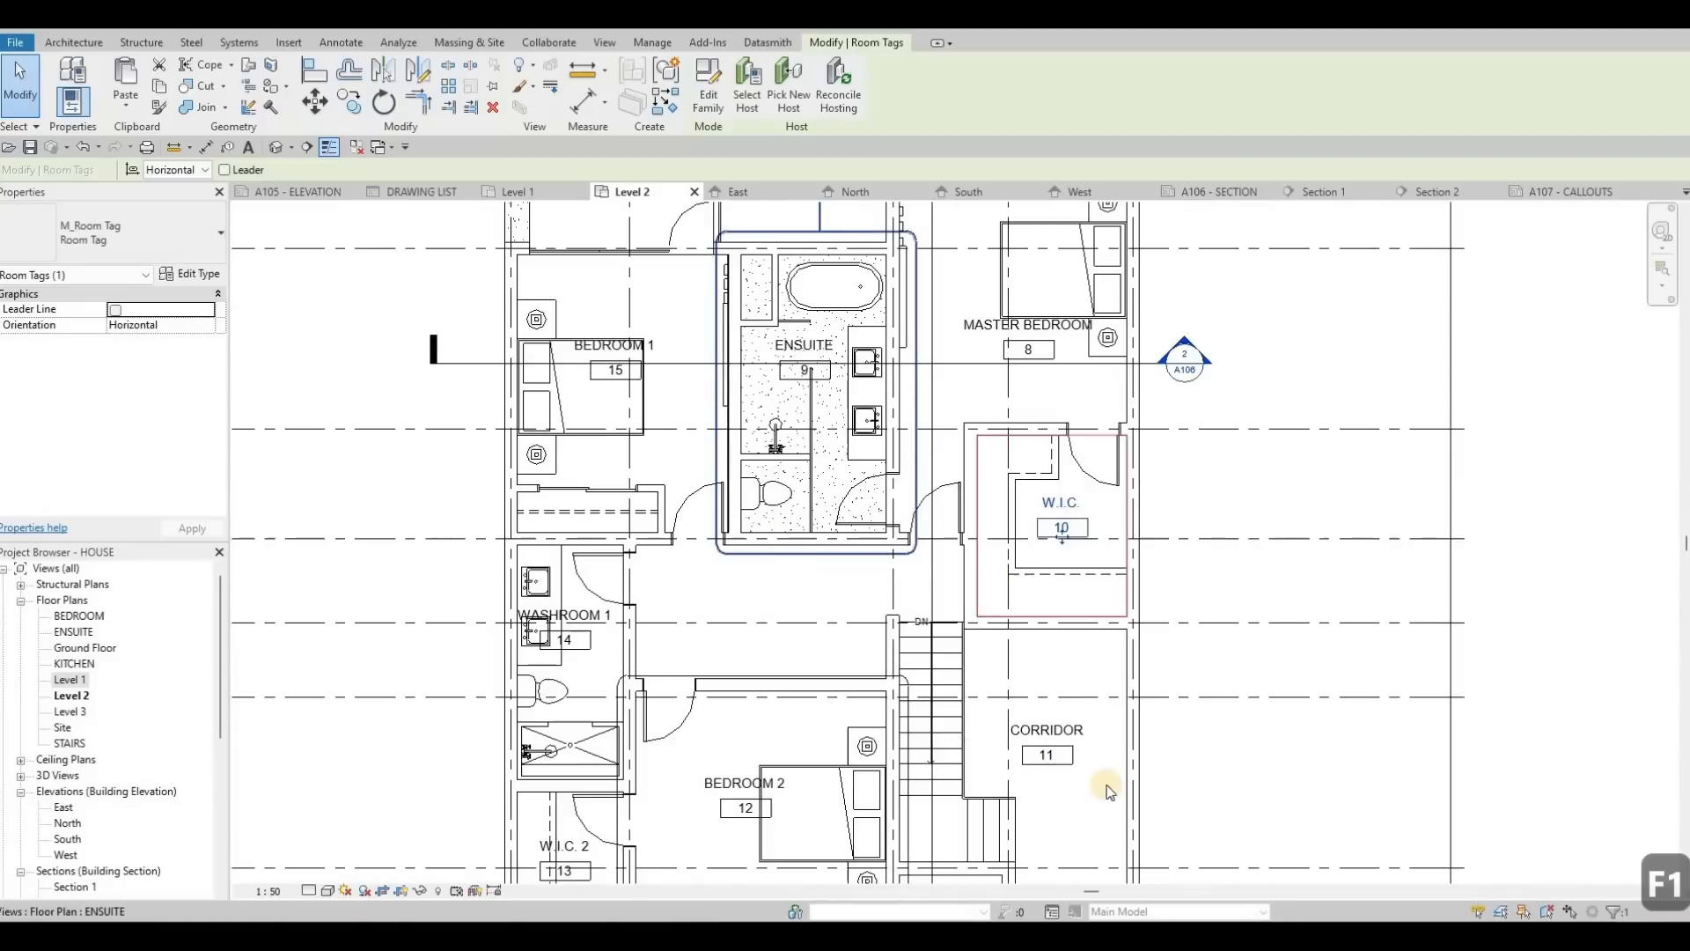
pyautogui.click(1044, 748)
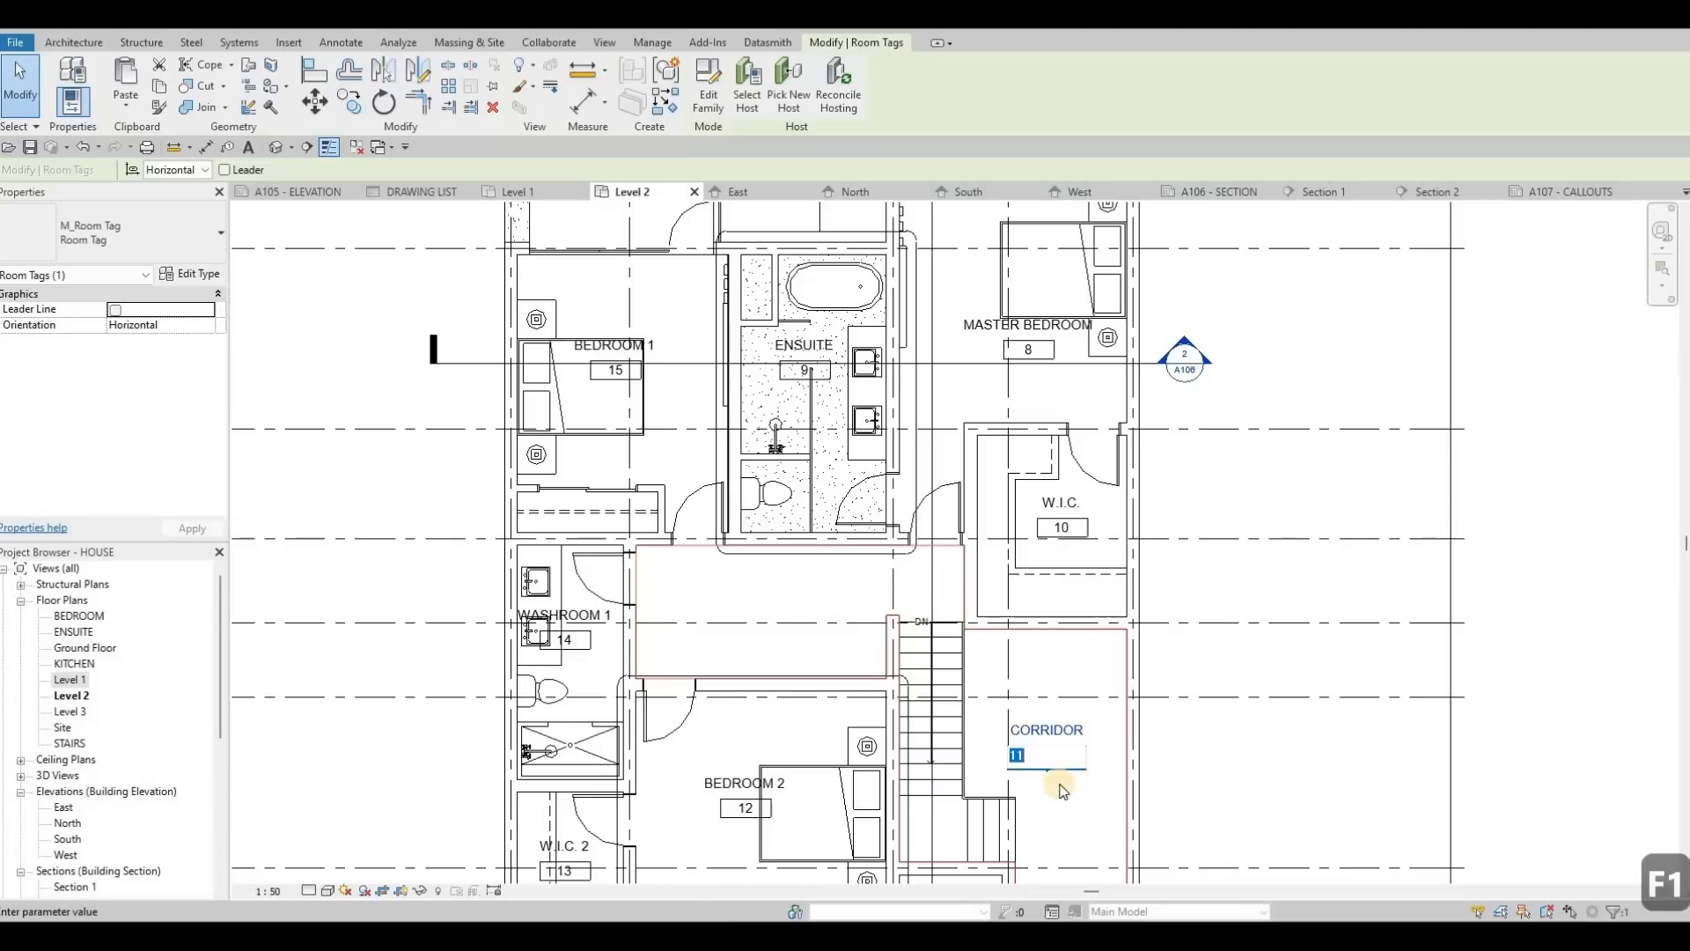
pyautogui.press('Escape')
pyautogui.moveTo(1041, 748); pyautogui.dragTo(885, 562)
pyautogui.press('Escape')
pyautogui.scroll(-3, 915, 581)
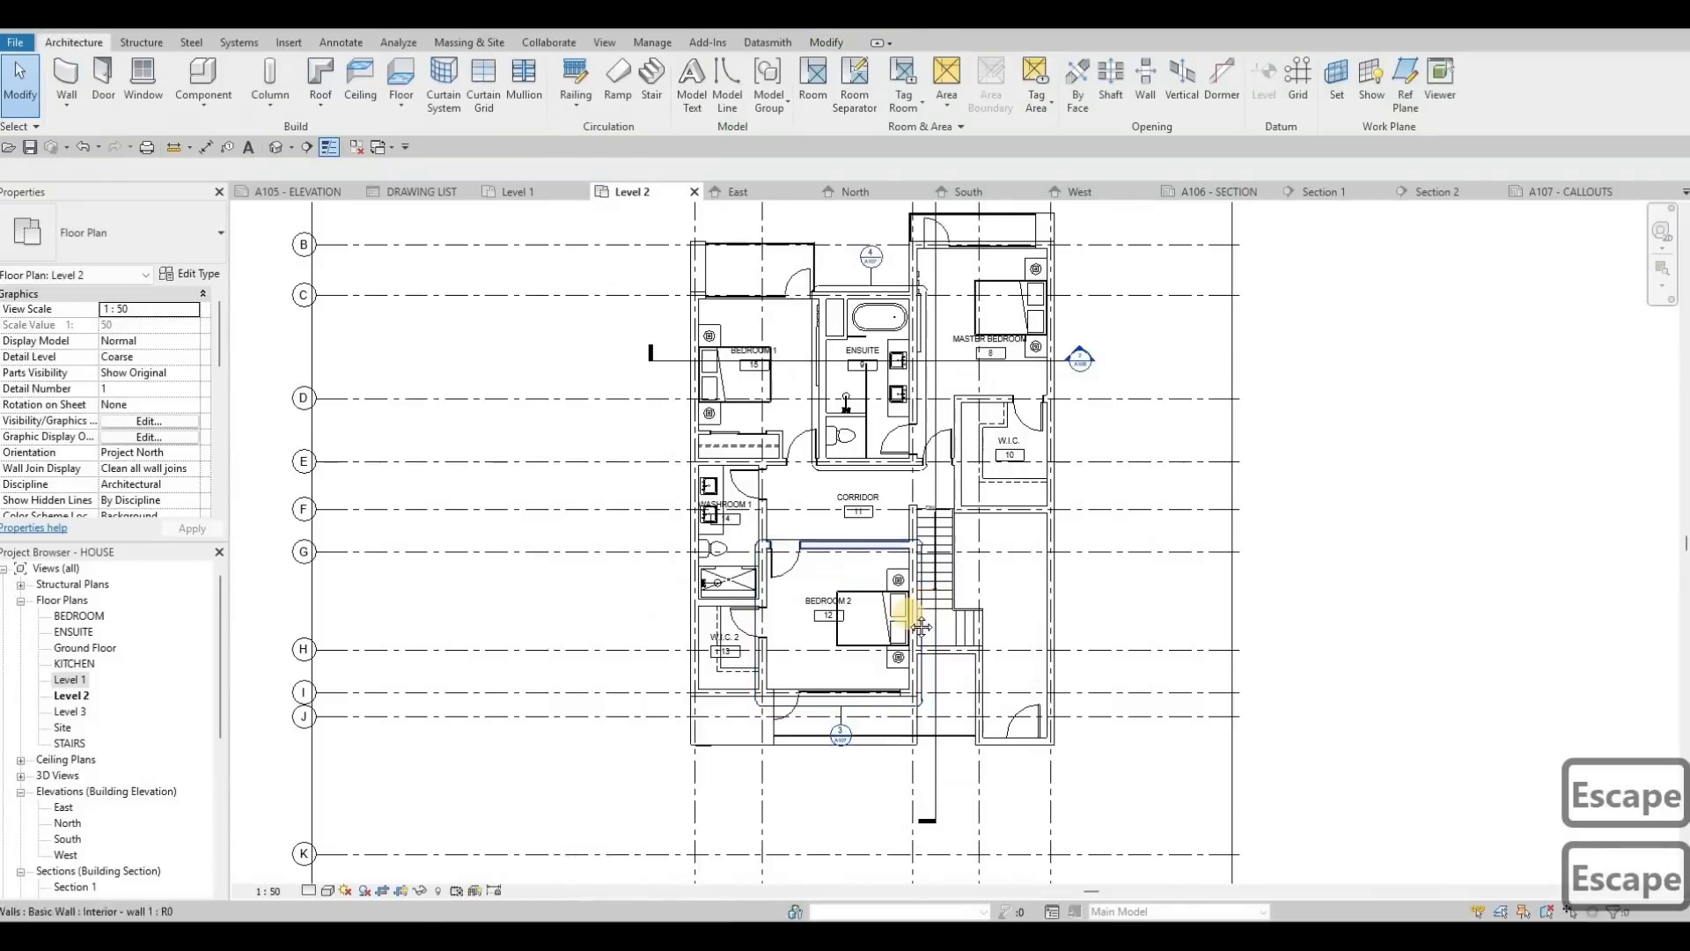
pyautogui.moveTo(805, 650); pyautogui.dragTo(764, 565, button='middle')
pyautogui.scroll(2, 729, 623)
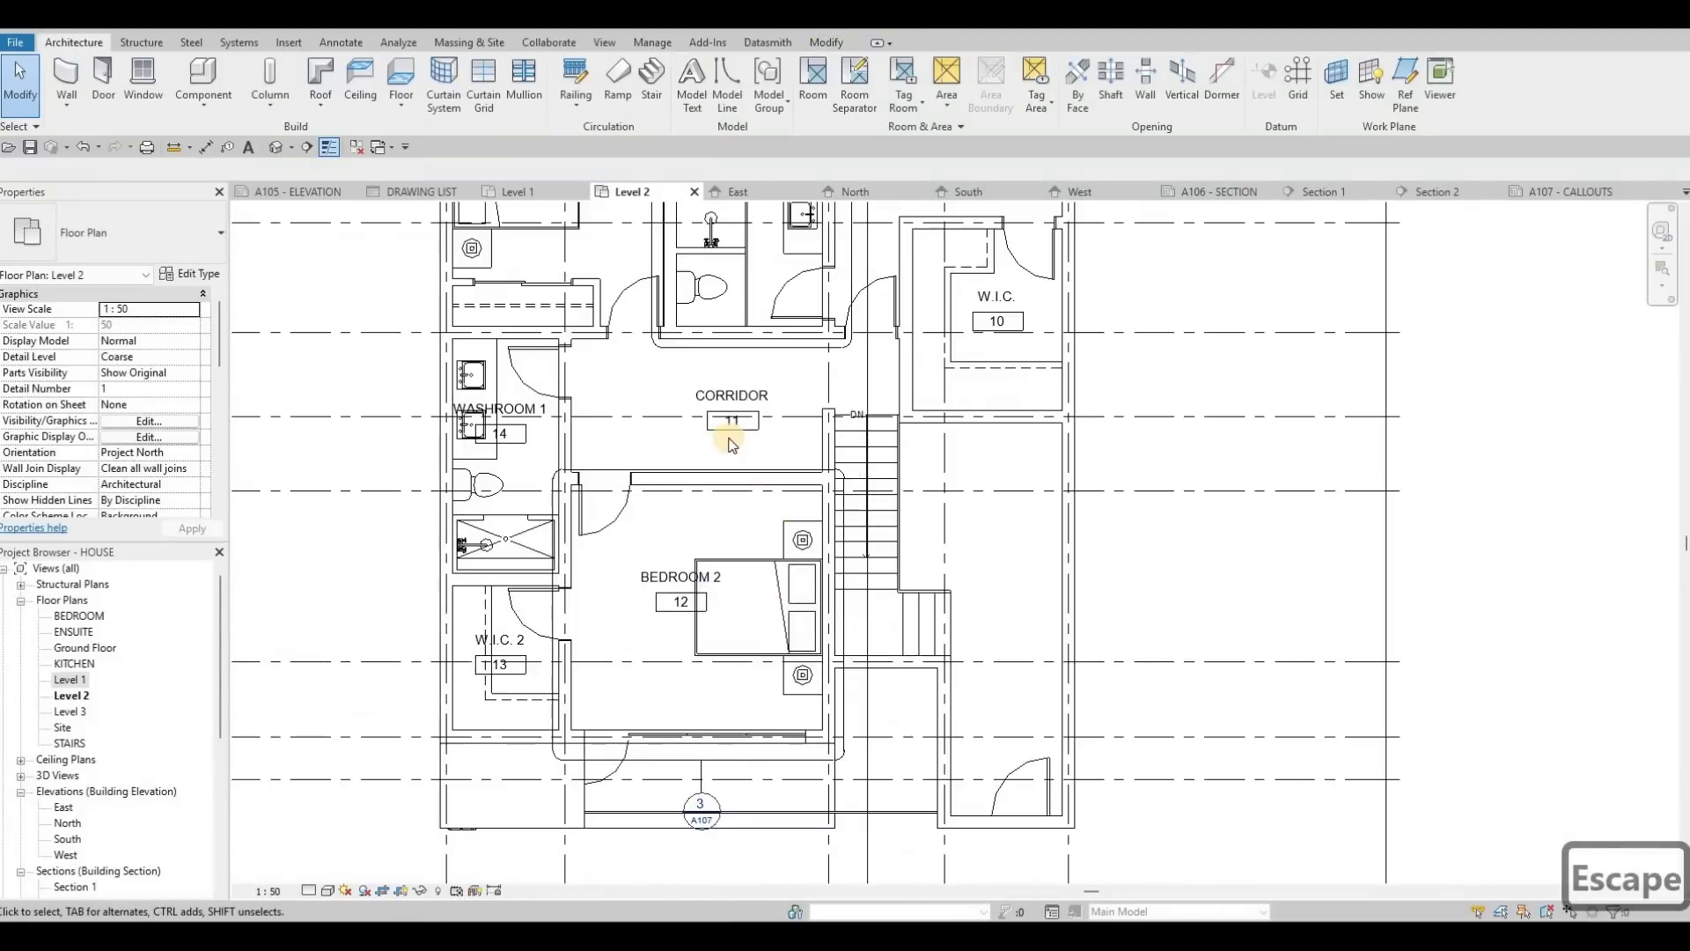
pyautogui.scroll(-2, 739, 538)
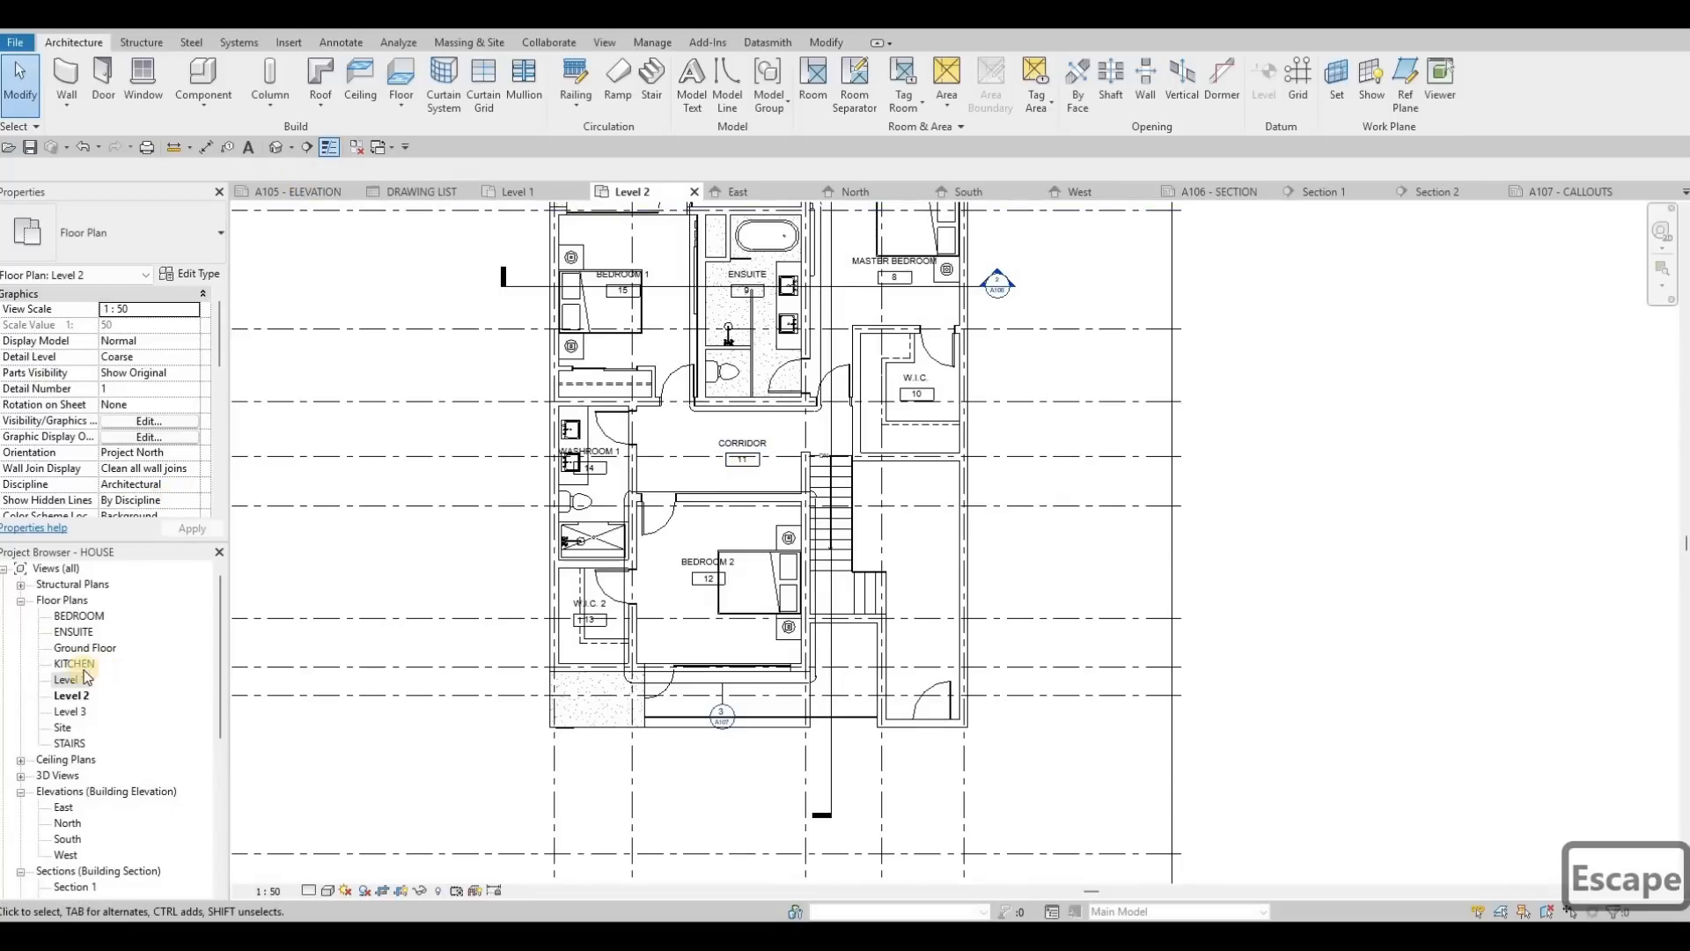
# Set up a PDF print of selected views/sheets with separate files, and open the sheet selection.
pyautogui.scroll(-5, 53, 696)
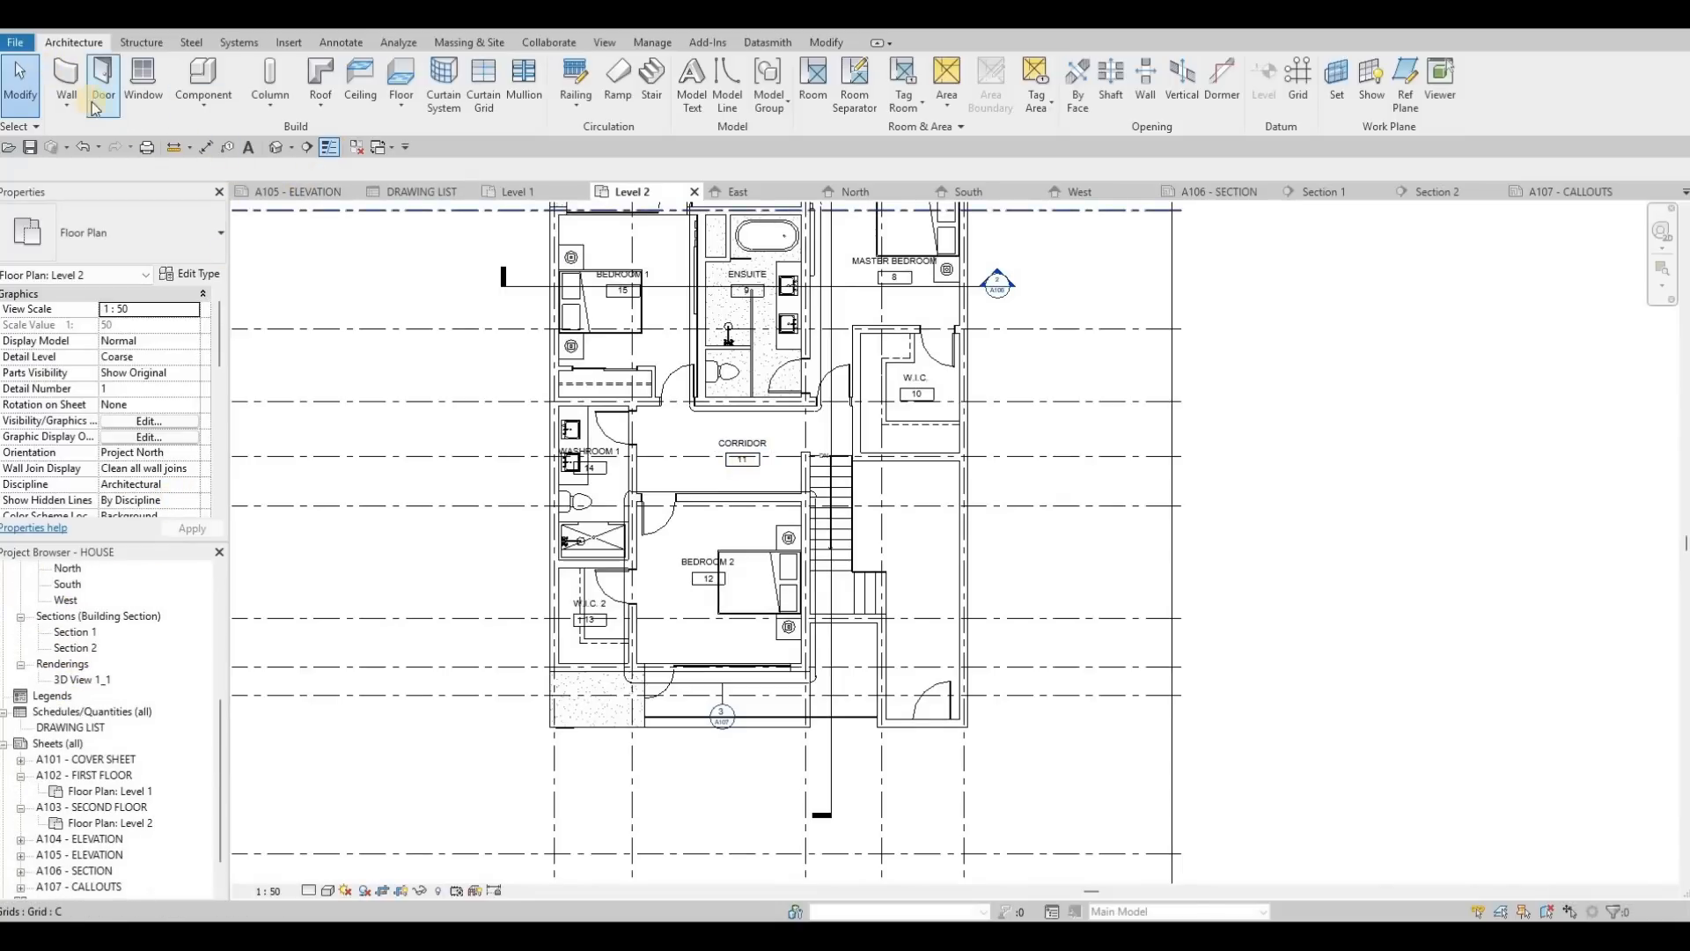
pyautogui.click(147, 147)
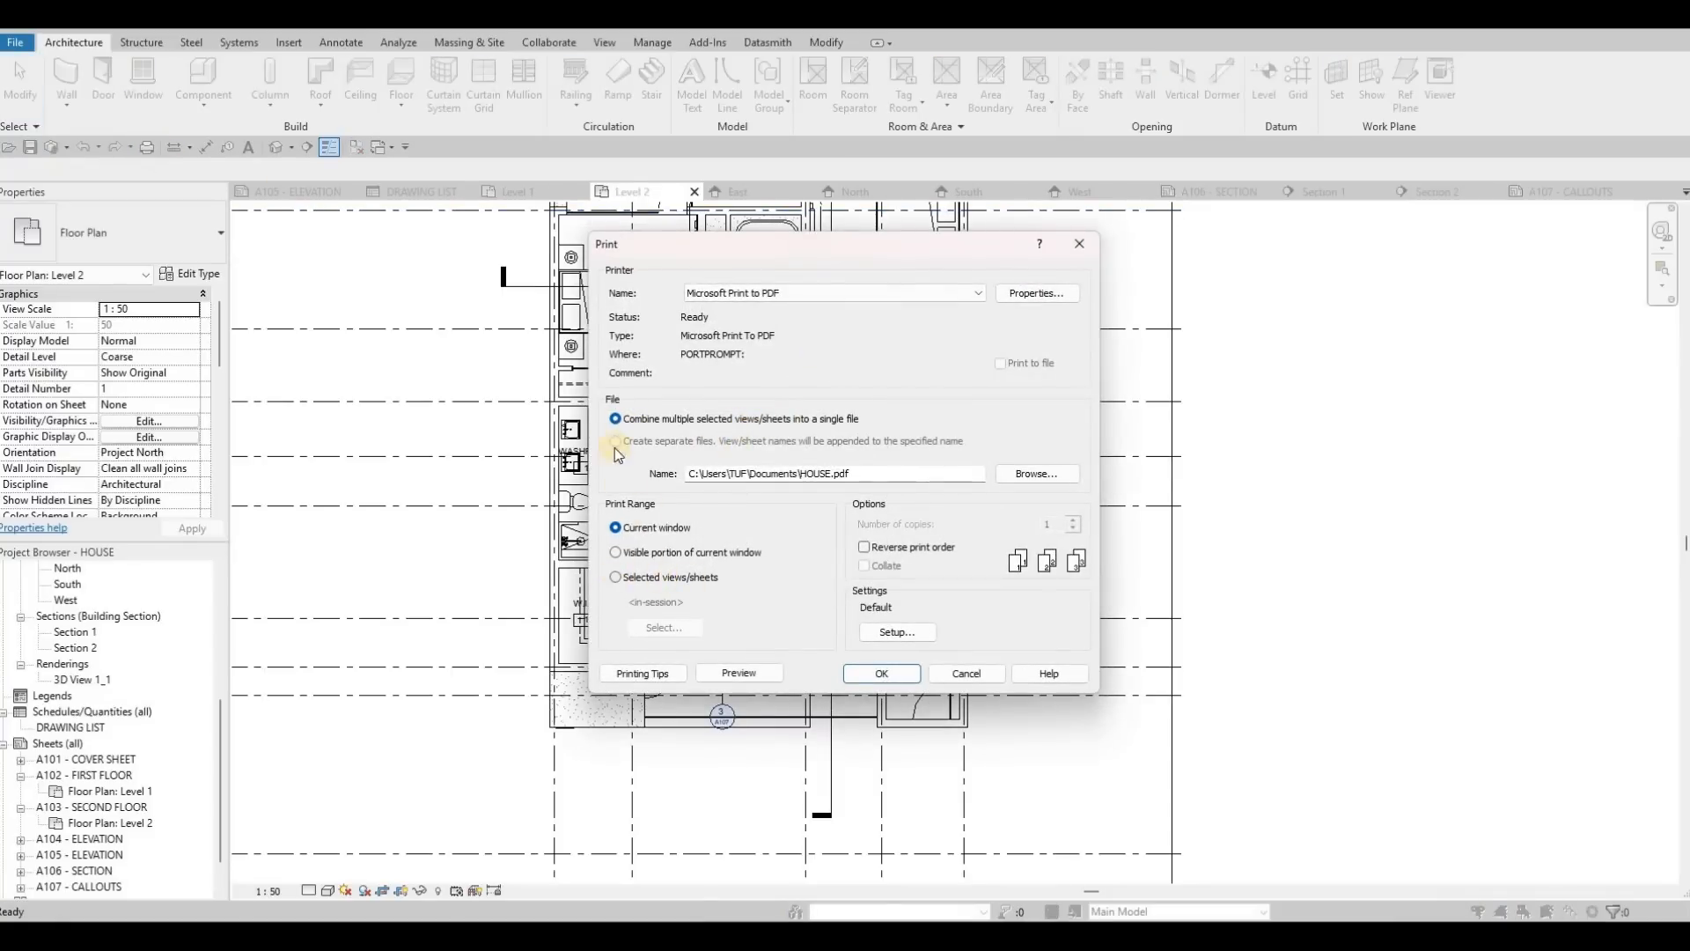
pyautogui.click(616, 577)
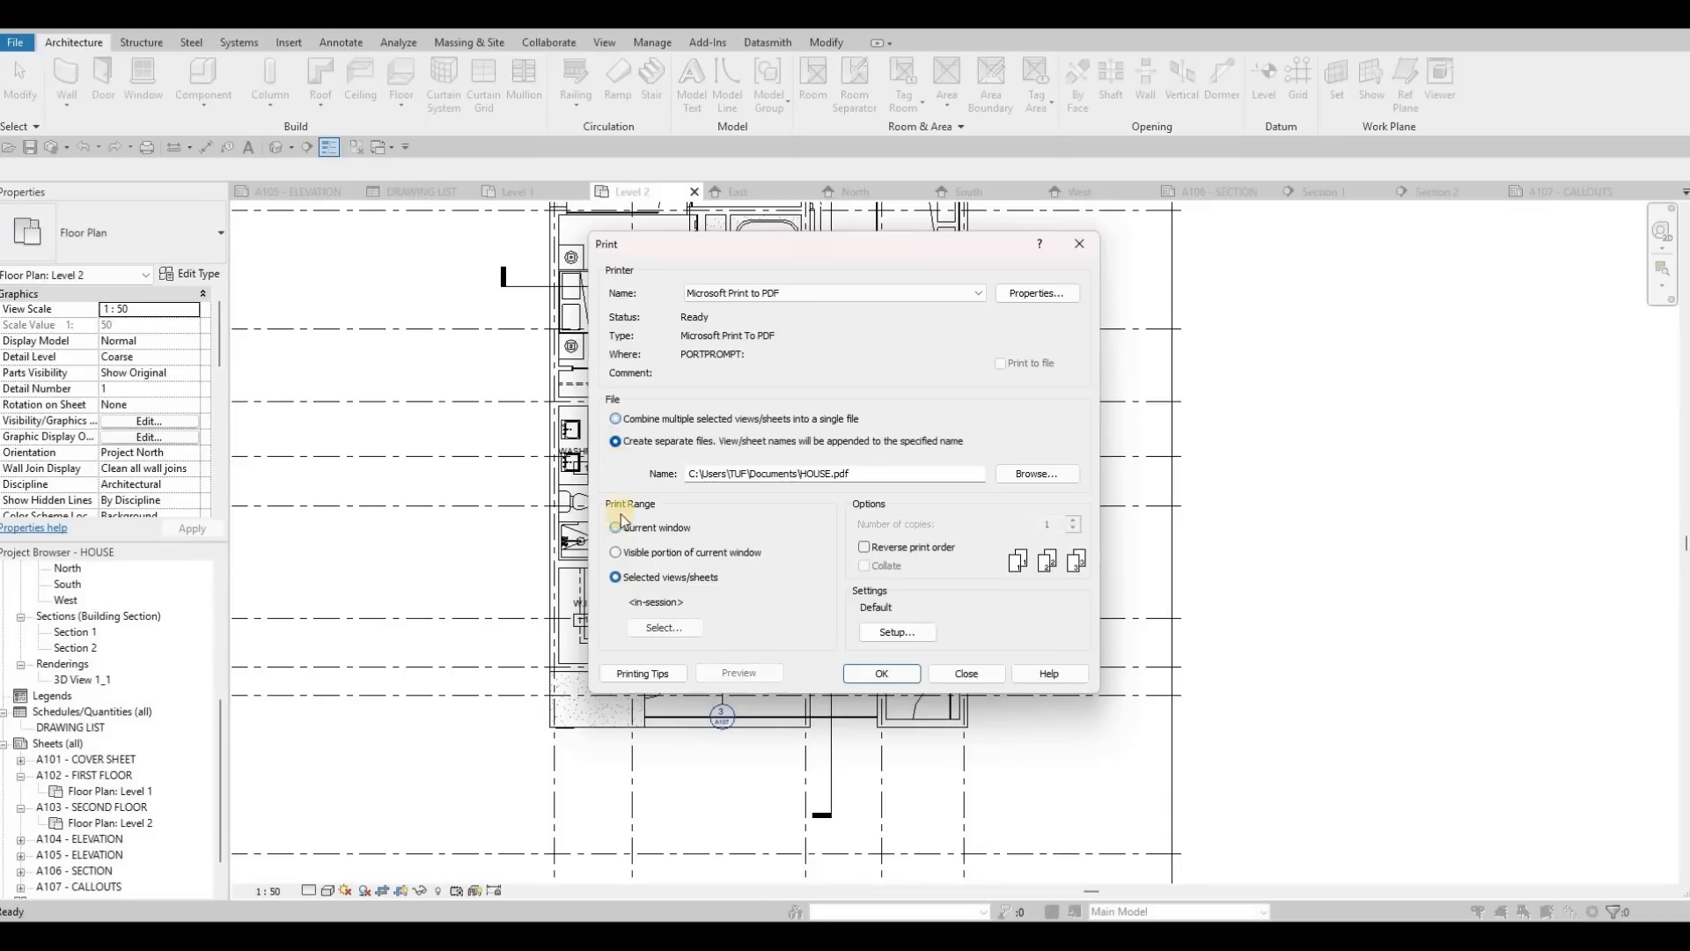
pyautogui.click(613, 441)
pyautogui.click(666, 628)
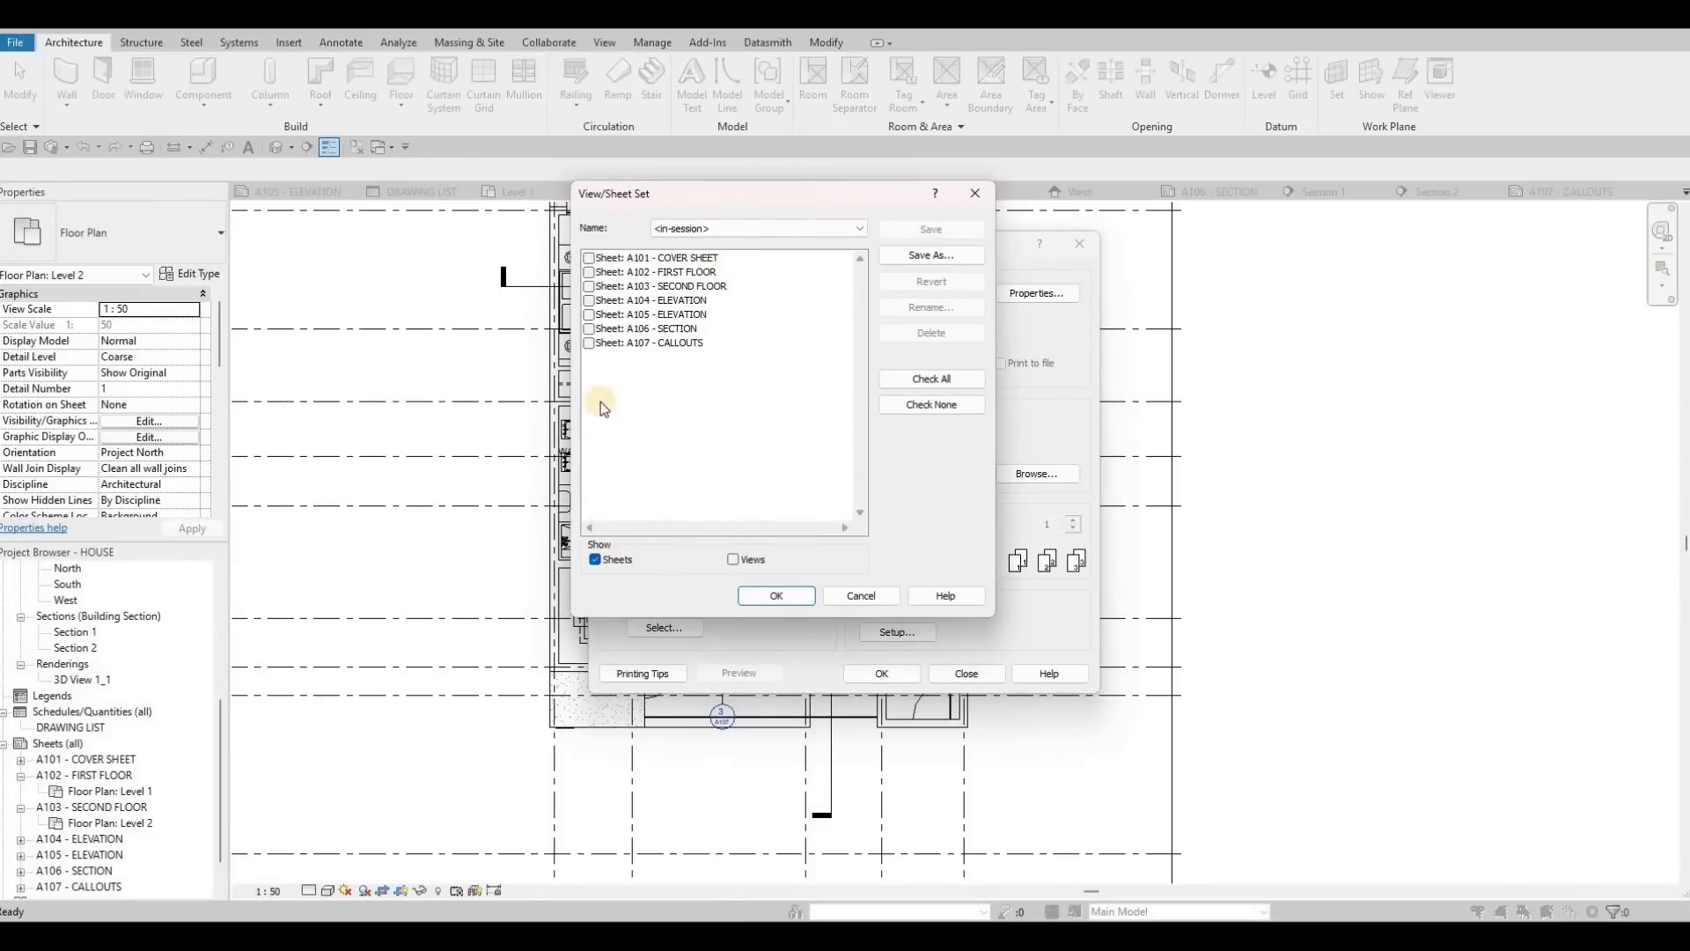
# Include all sheets A101 to A107 and save the selection as a new set named FULL SET.
pyautogui.click(920, 381)
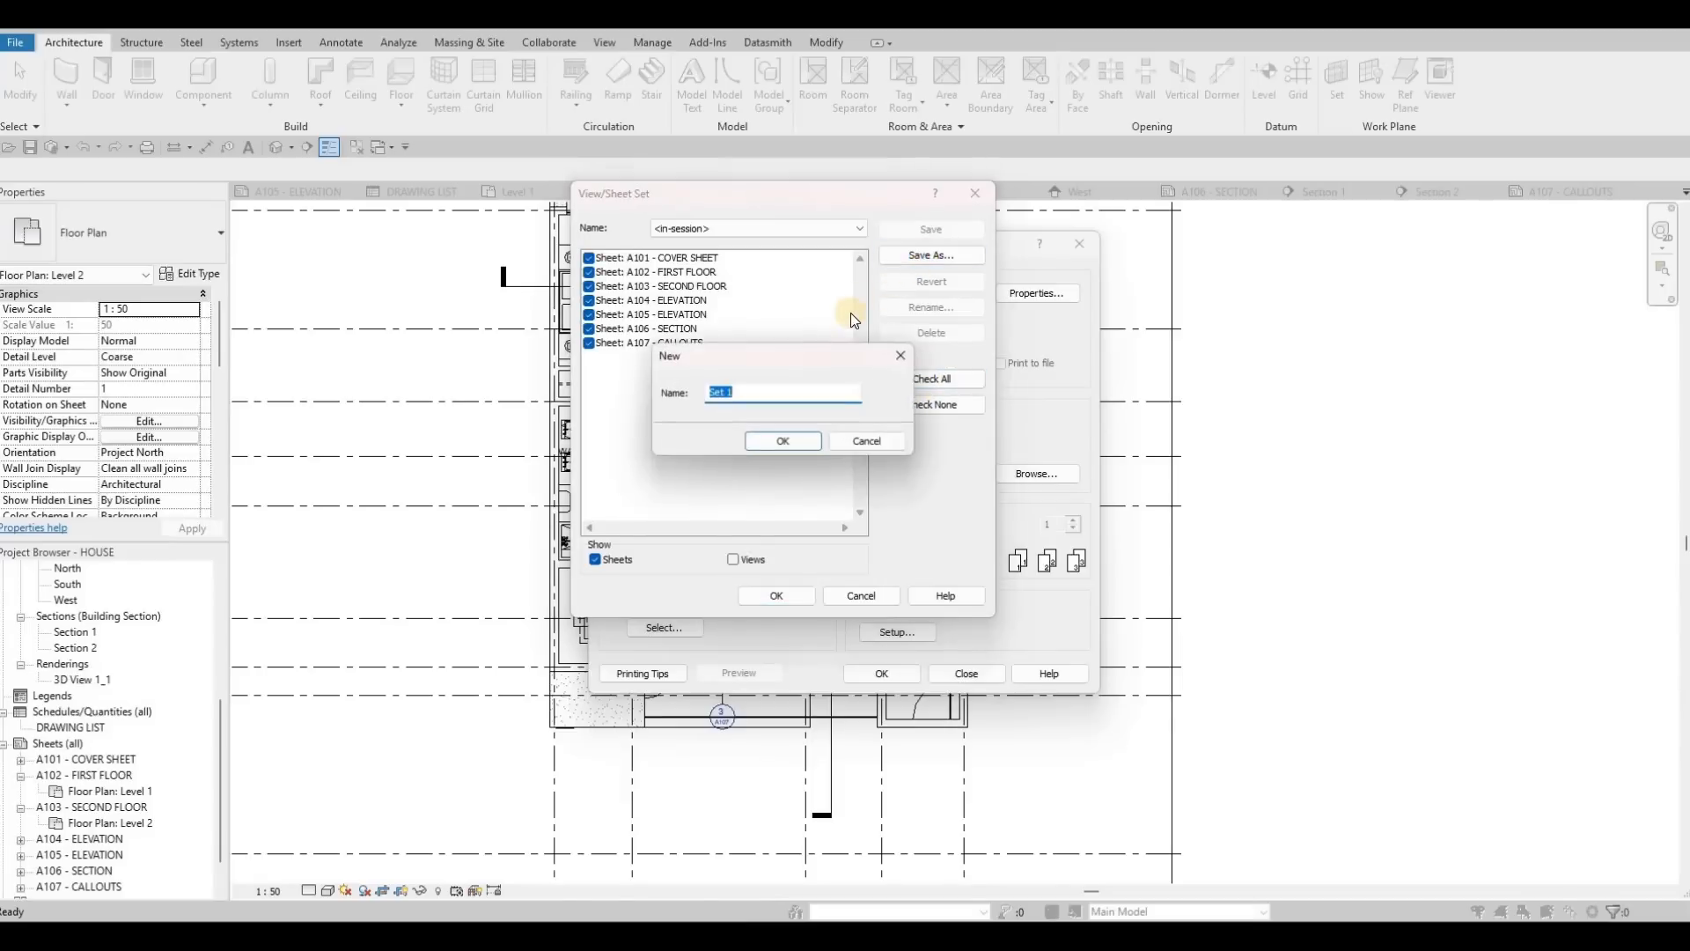
pyautogui.write('FULL SET')
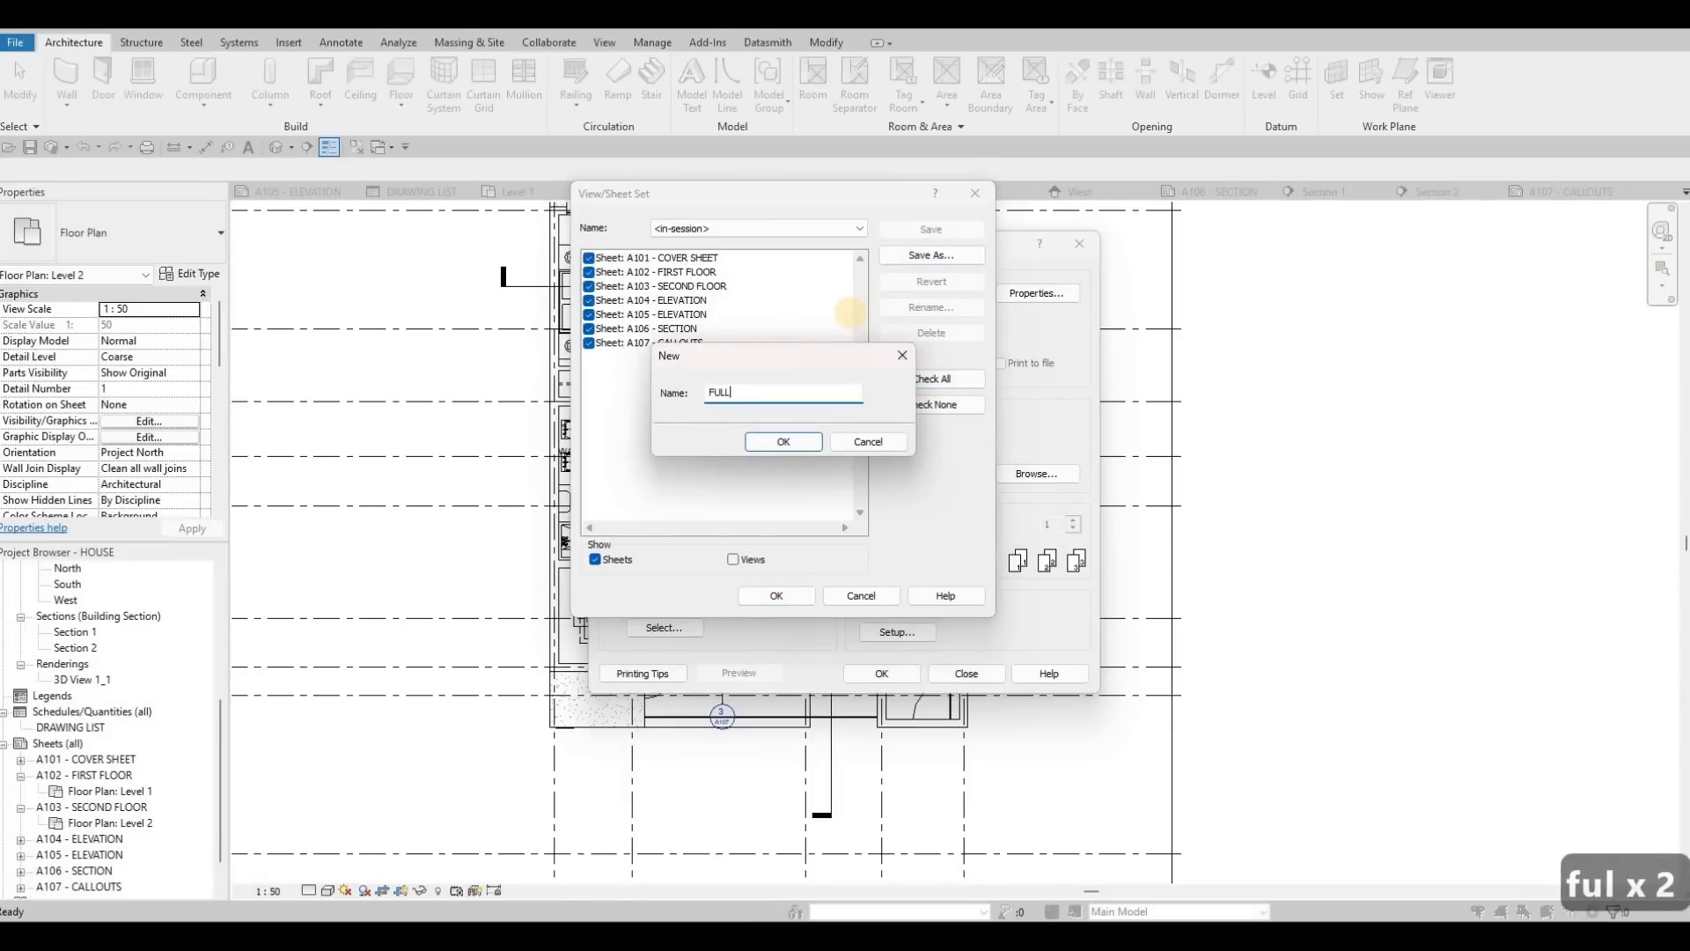
pyautogui.click(793, 445)
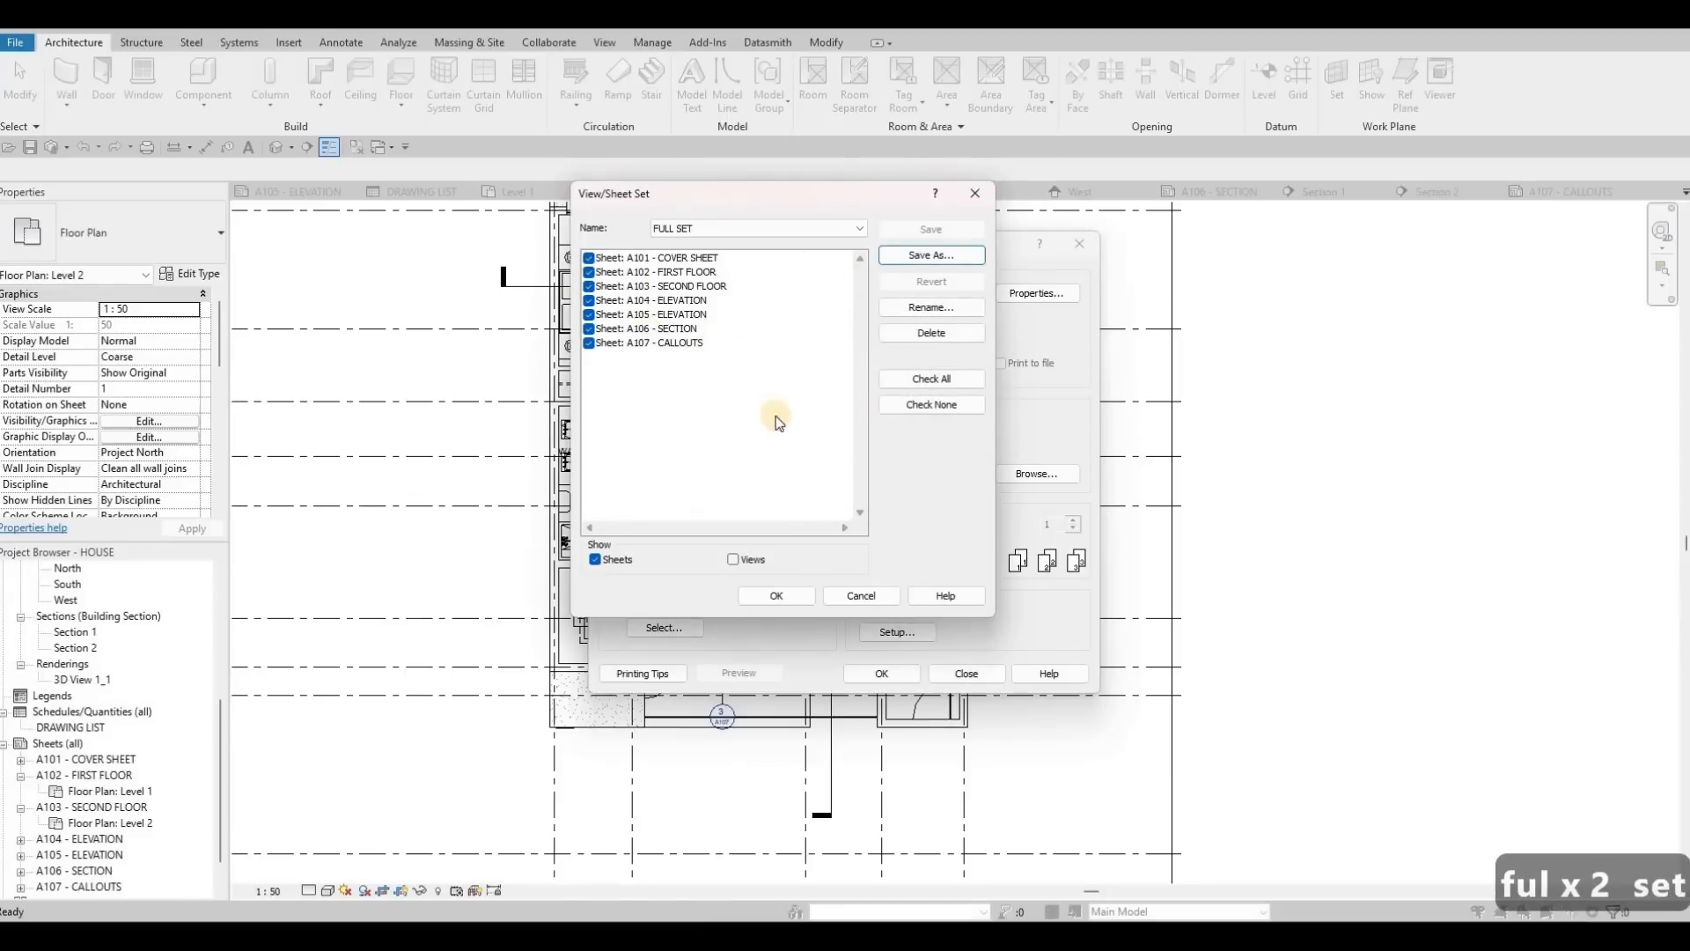
# Include only sheets A102, A104 and A106 and save the selection as a new set named ADDENDUM 1.
pyautogui.click(906, 406)
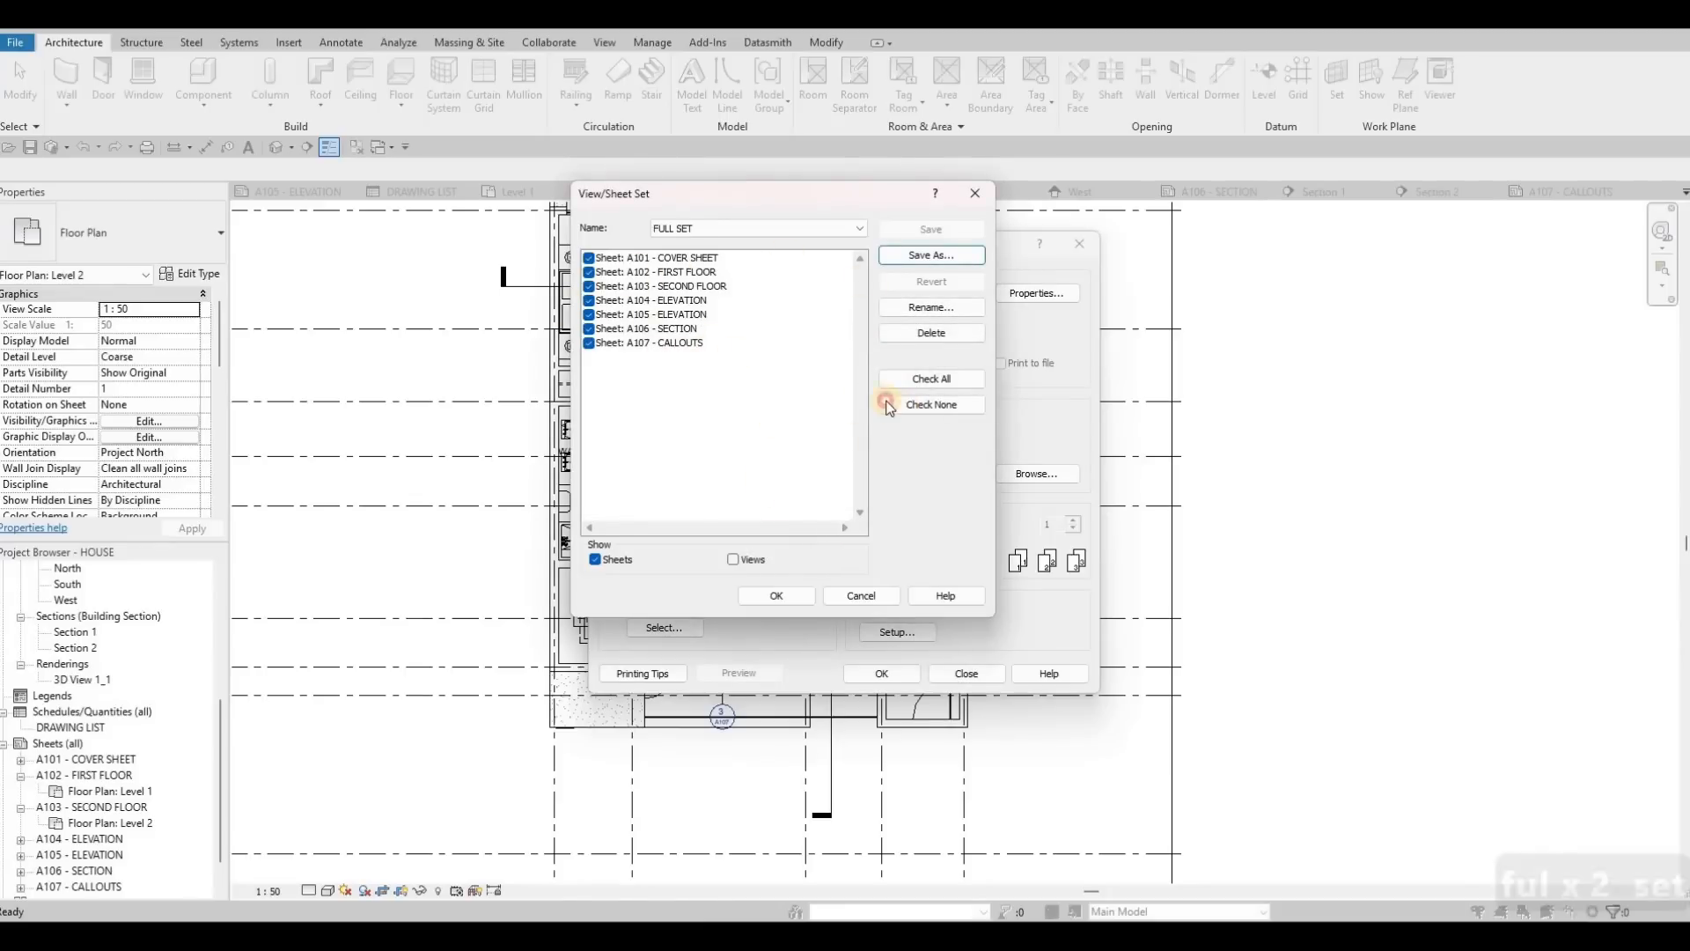
pyautogui.click(589, 272)
pyautogui.click(589, 300)
pyautogui.click(589, 329)
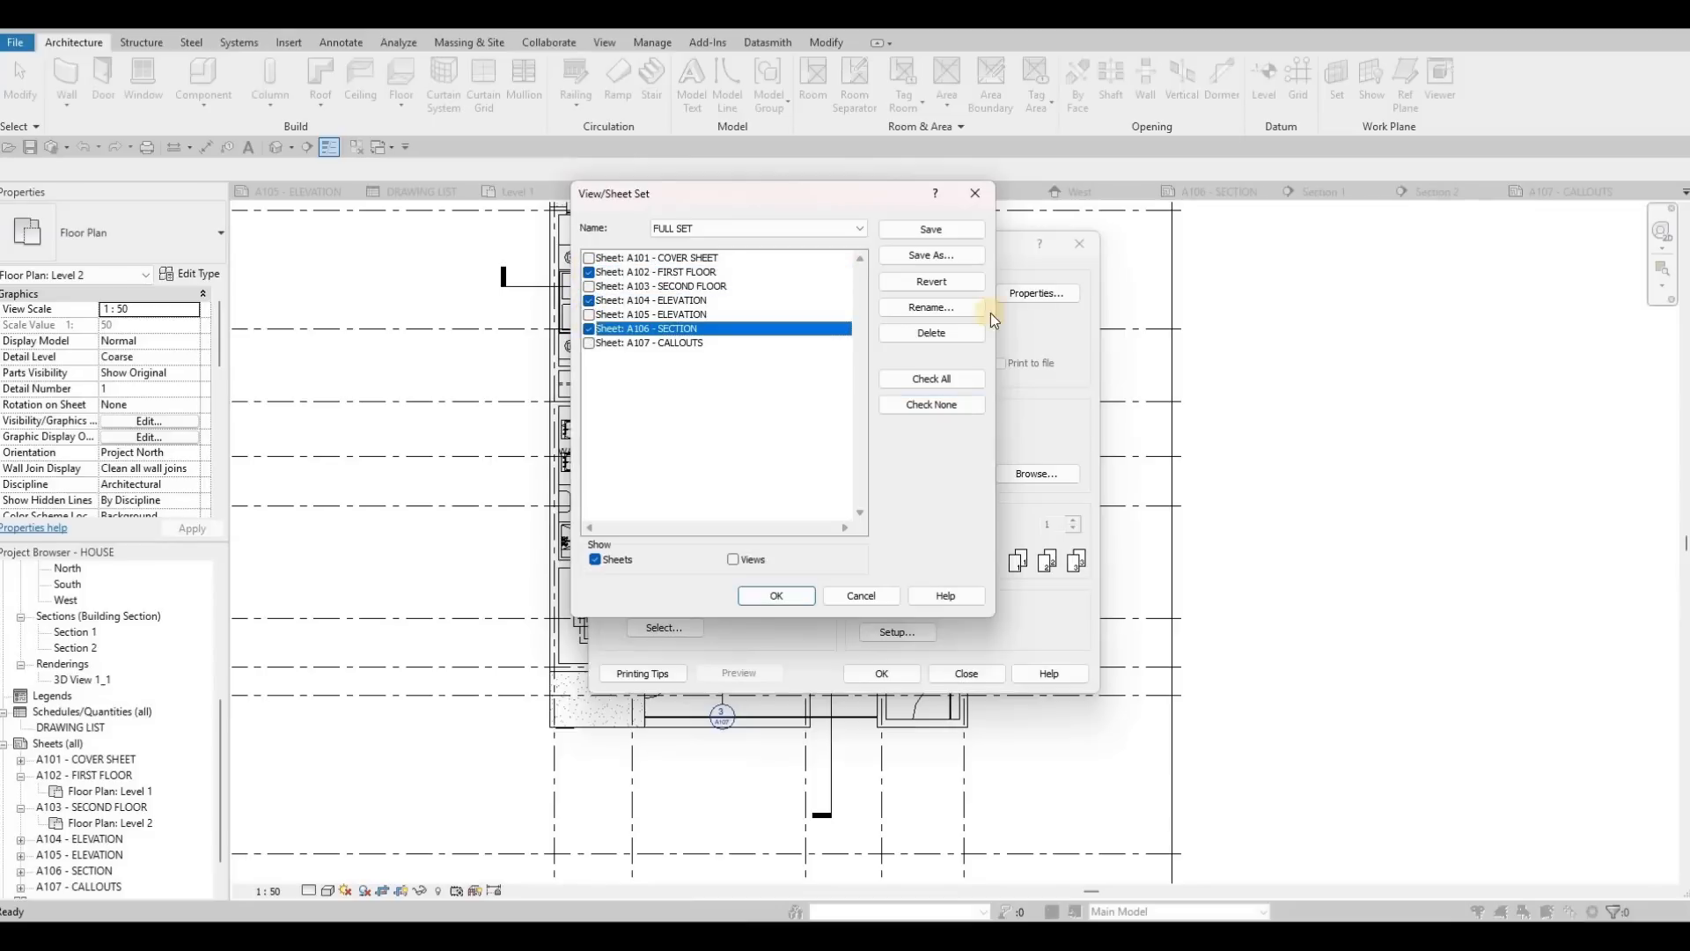
pyautogui.click(936, 262)
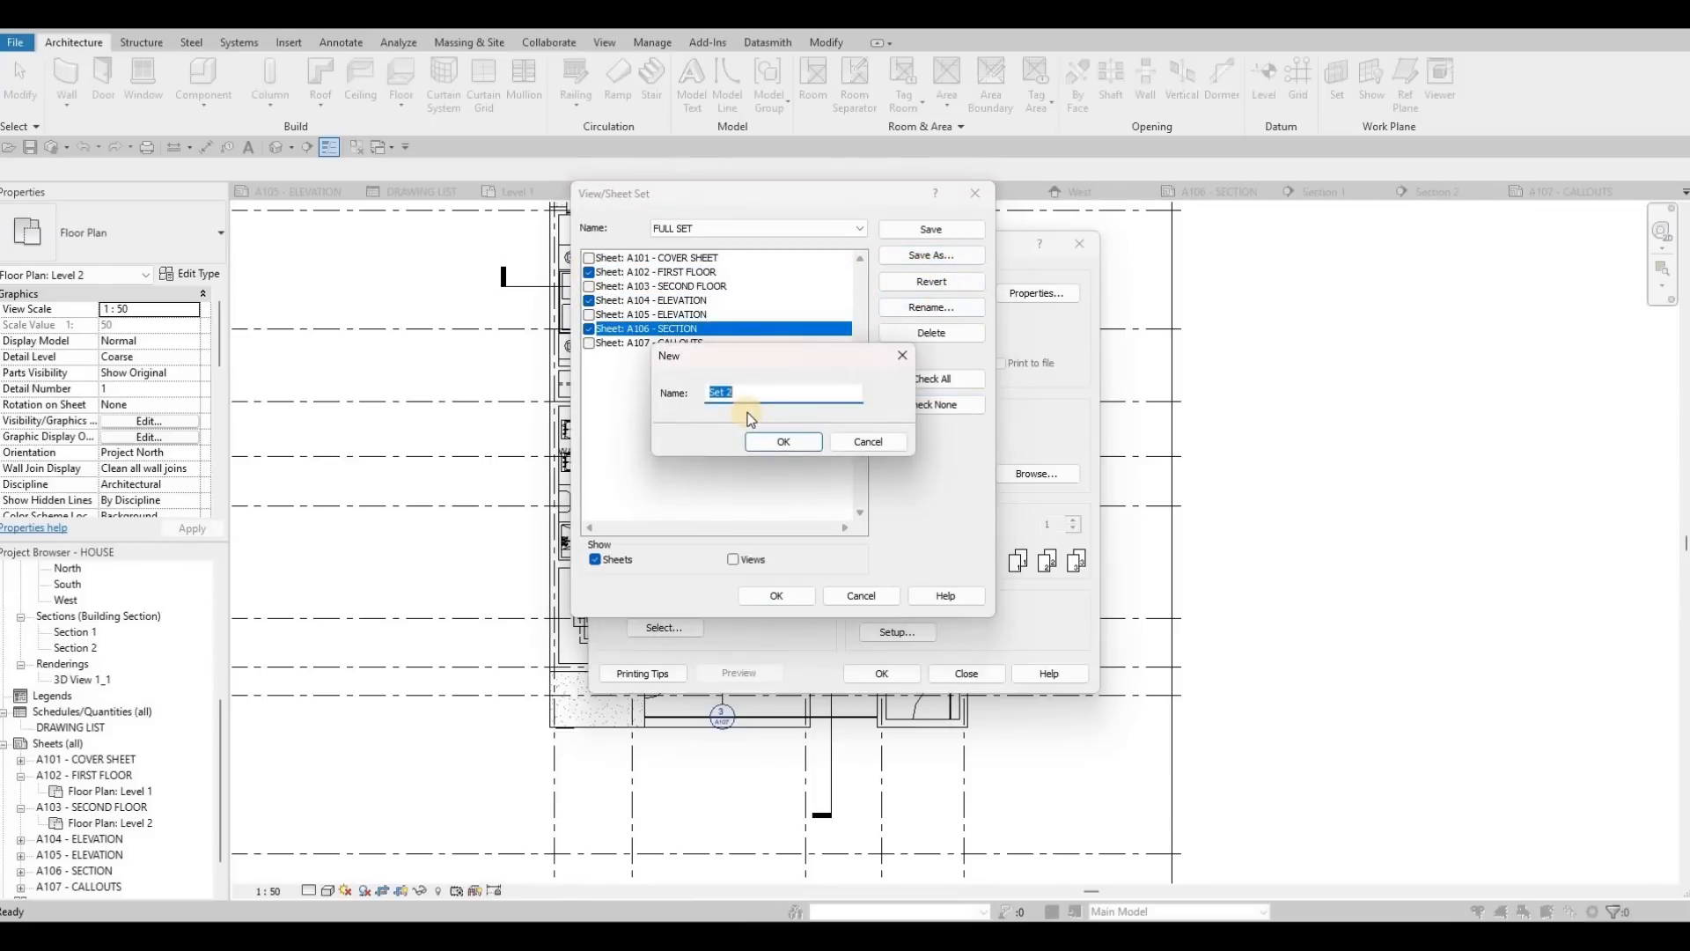
pyautogui.write('ADD')
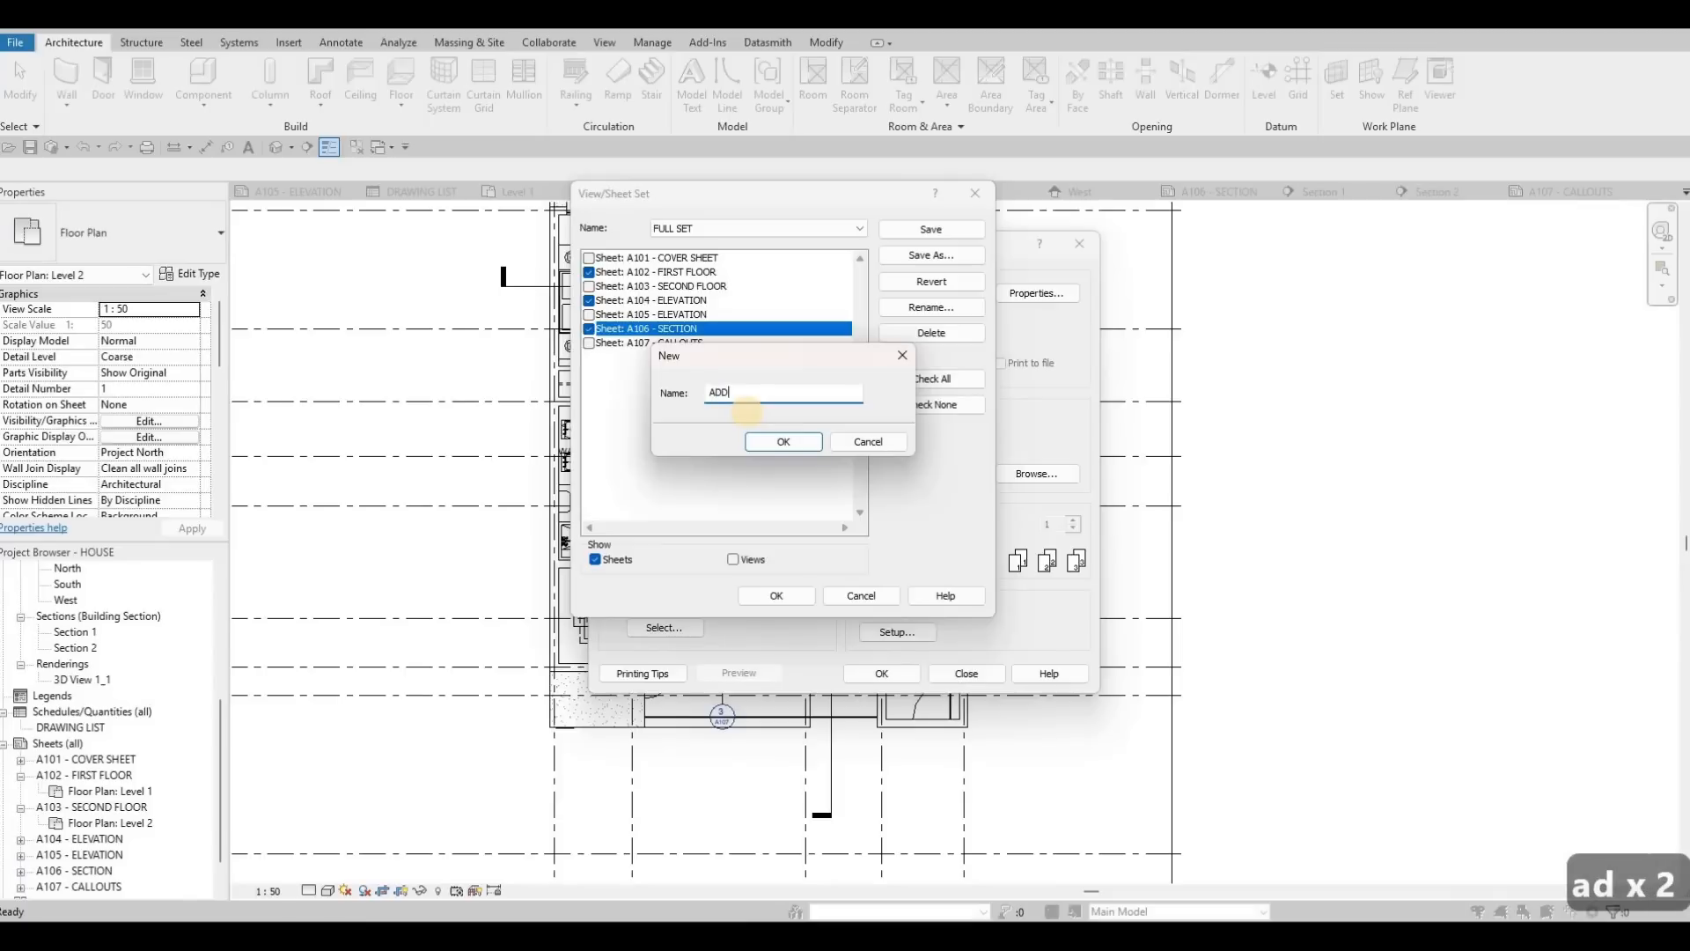
pyautogui.write('ENDUM 1')
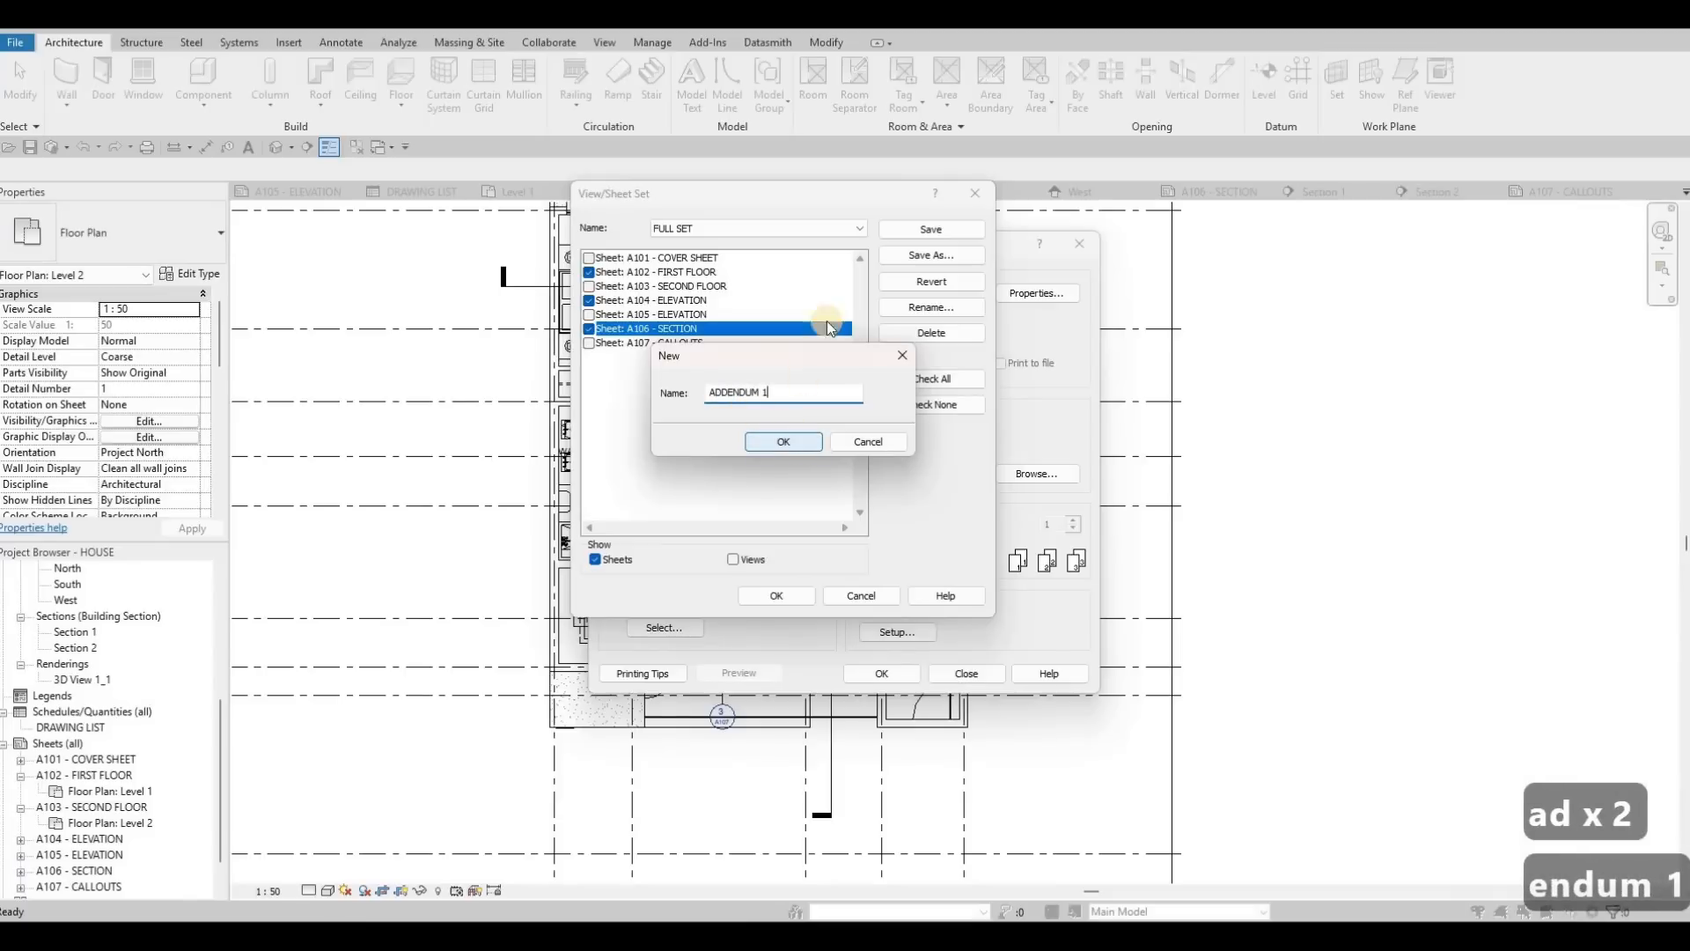
pyautogui.press('Return')
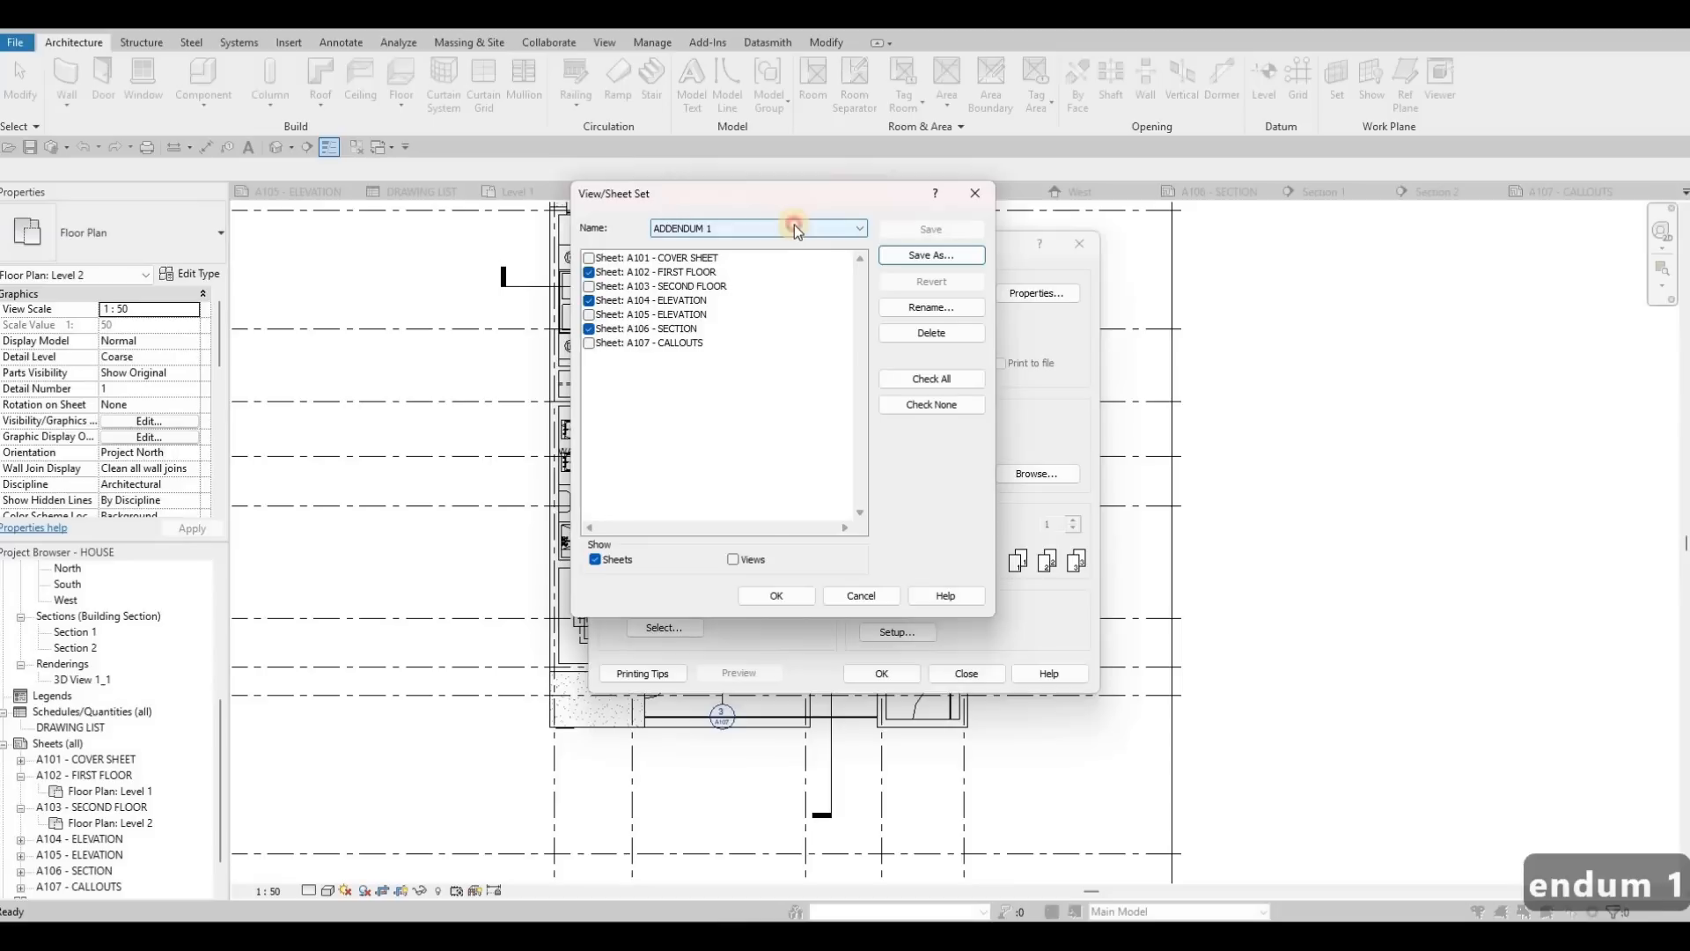
# Choose FULL SET as the set to print, listing only sheets without views, and accept the selection.
pyautogui.click(794, 228)
pyautogui.click(708, 257)
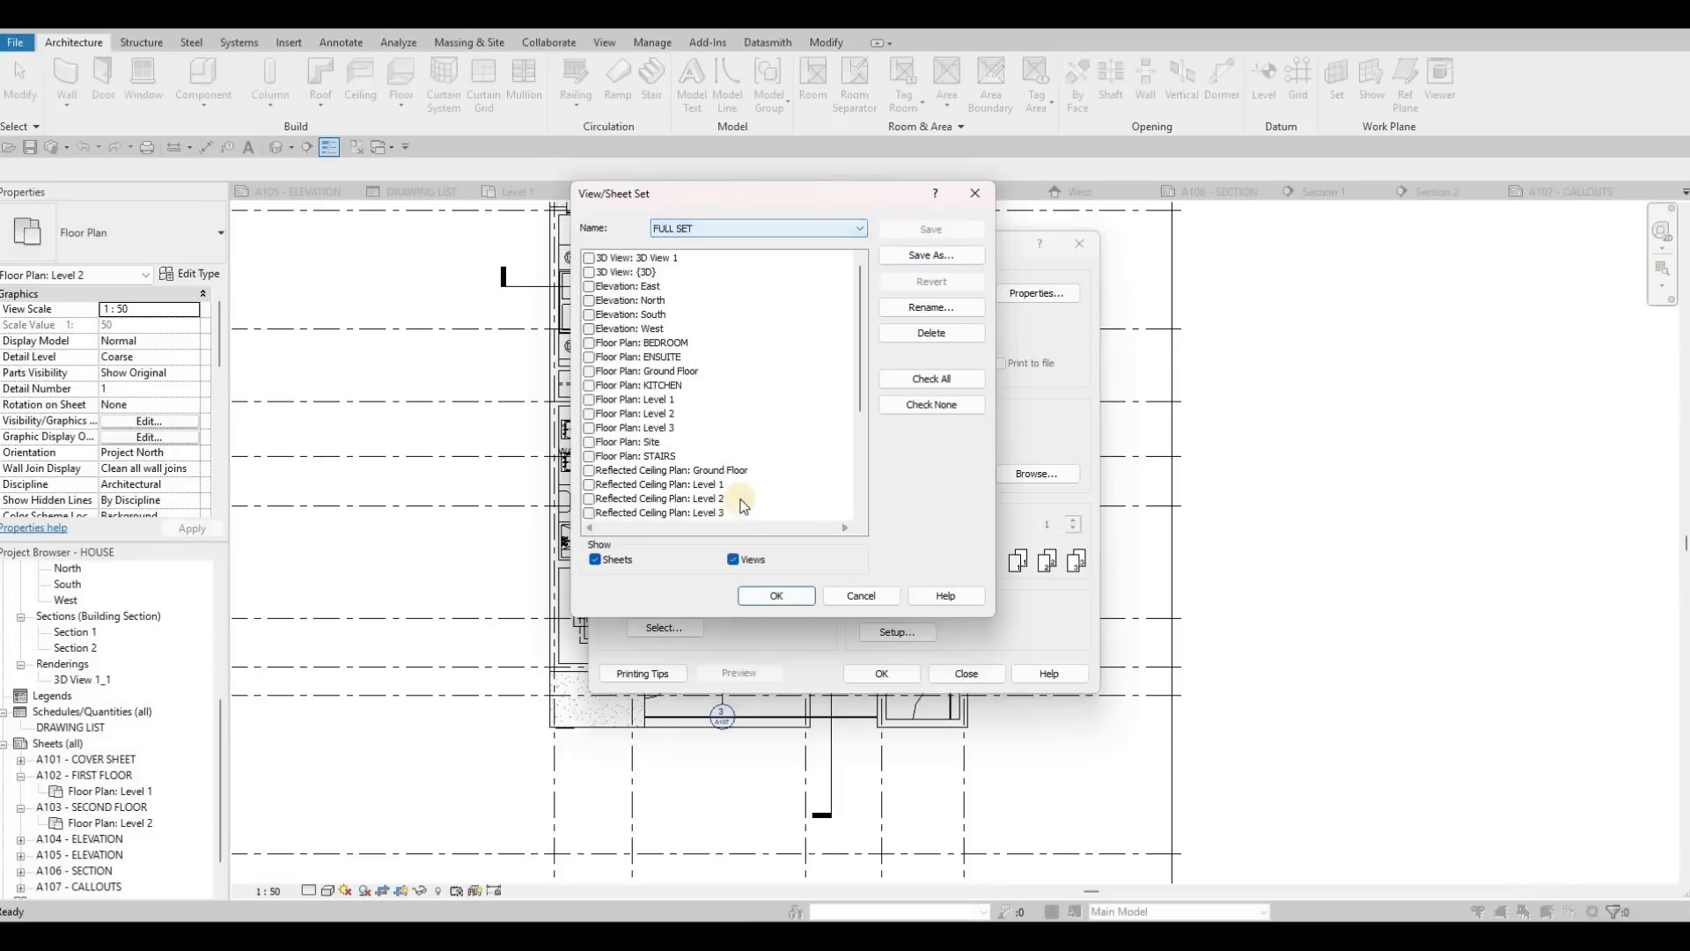
pyautogui.click(730, 561)
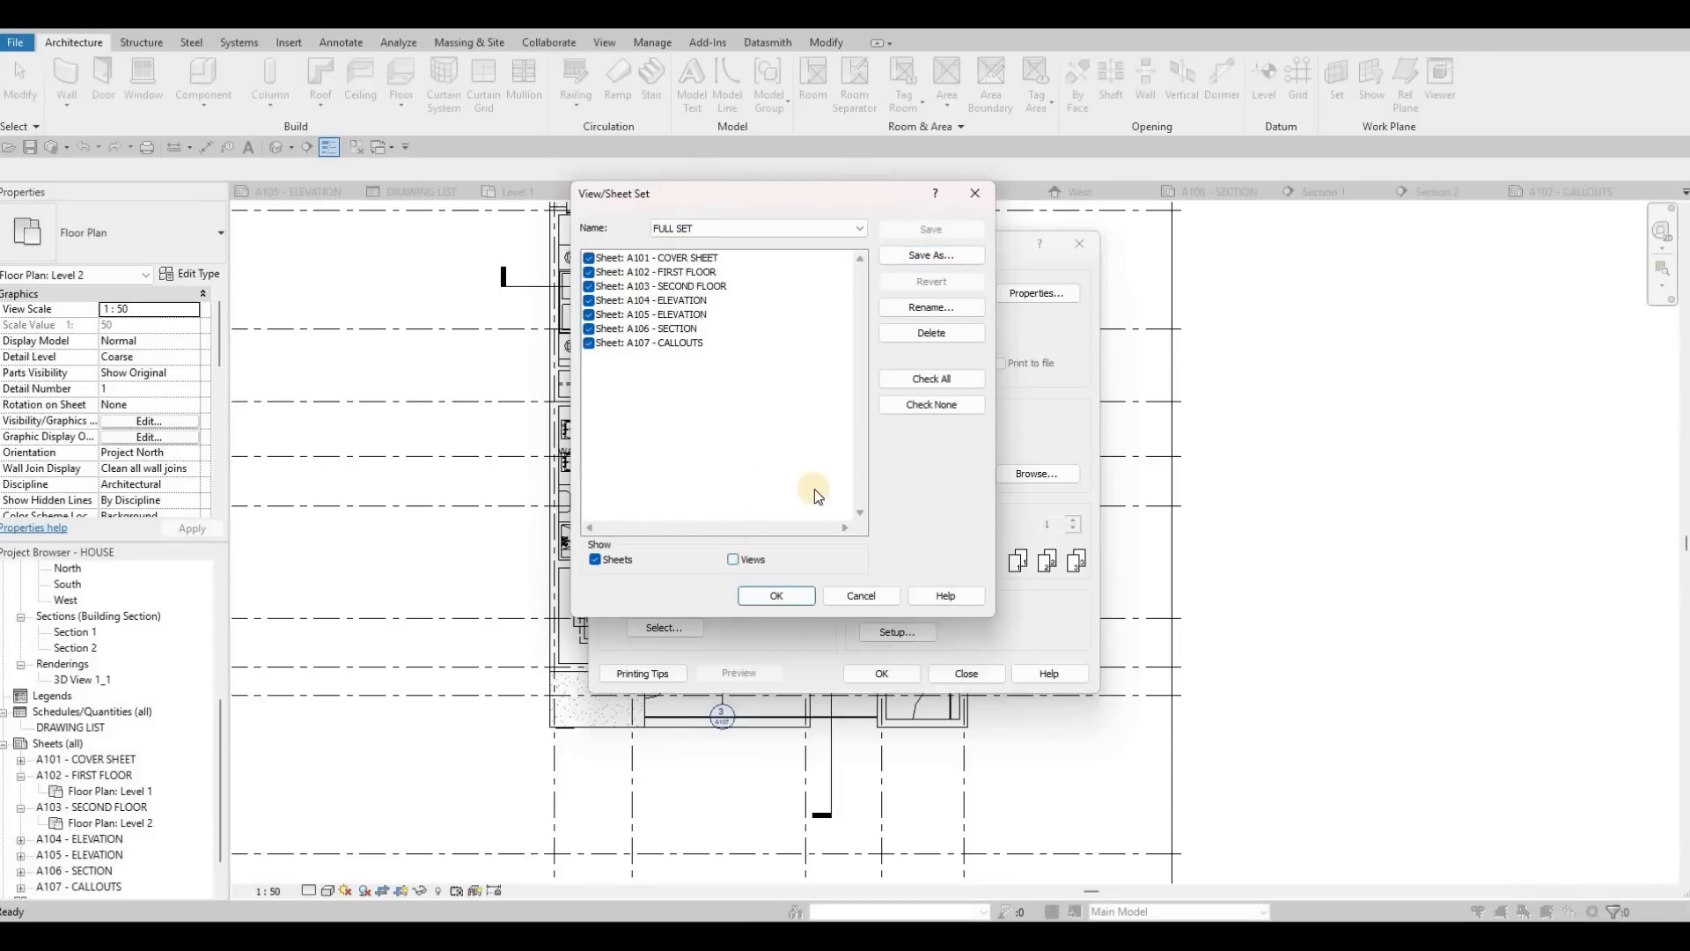
pyautogui.click(792, 595)
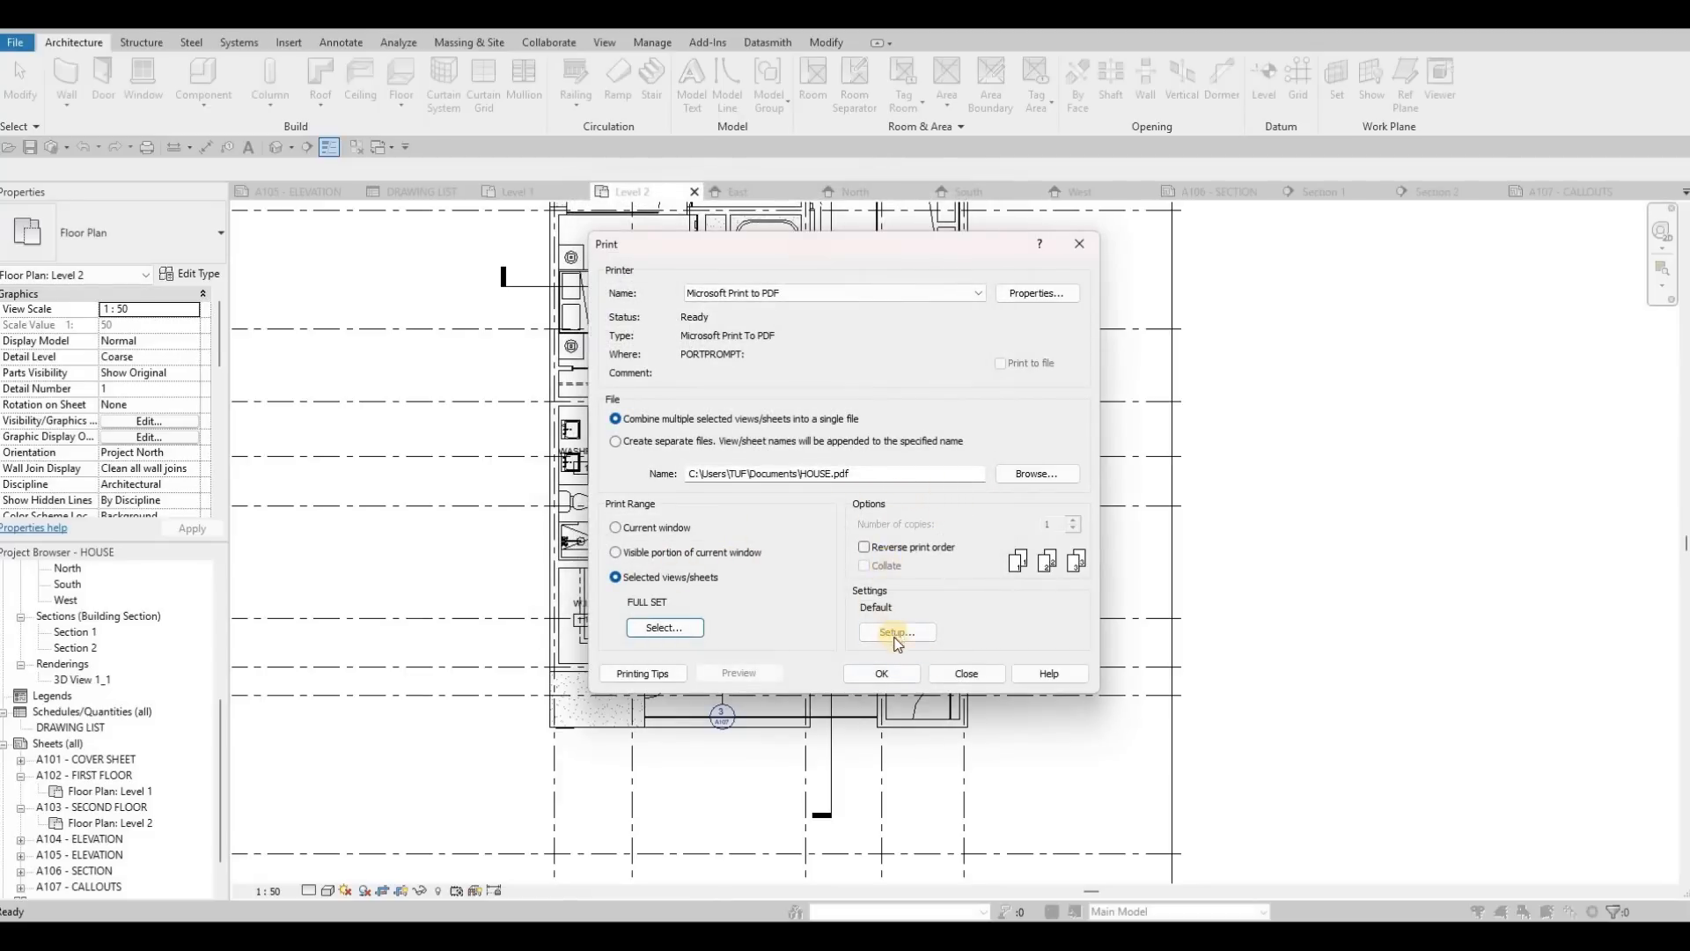
# Run the PDF print of the FULL SET and save the file to the Desktop as HOUSE.
pyautogui.click(876, 675)
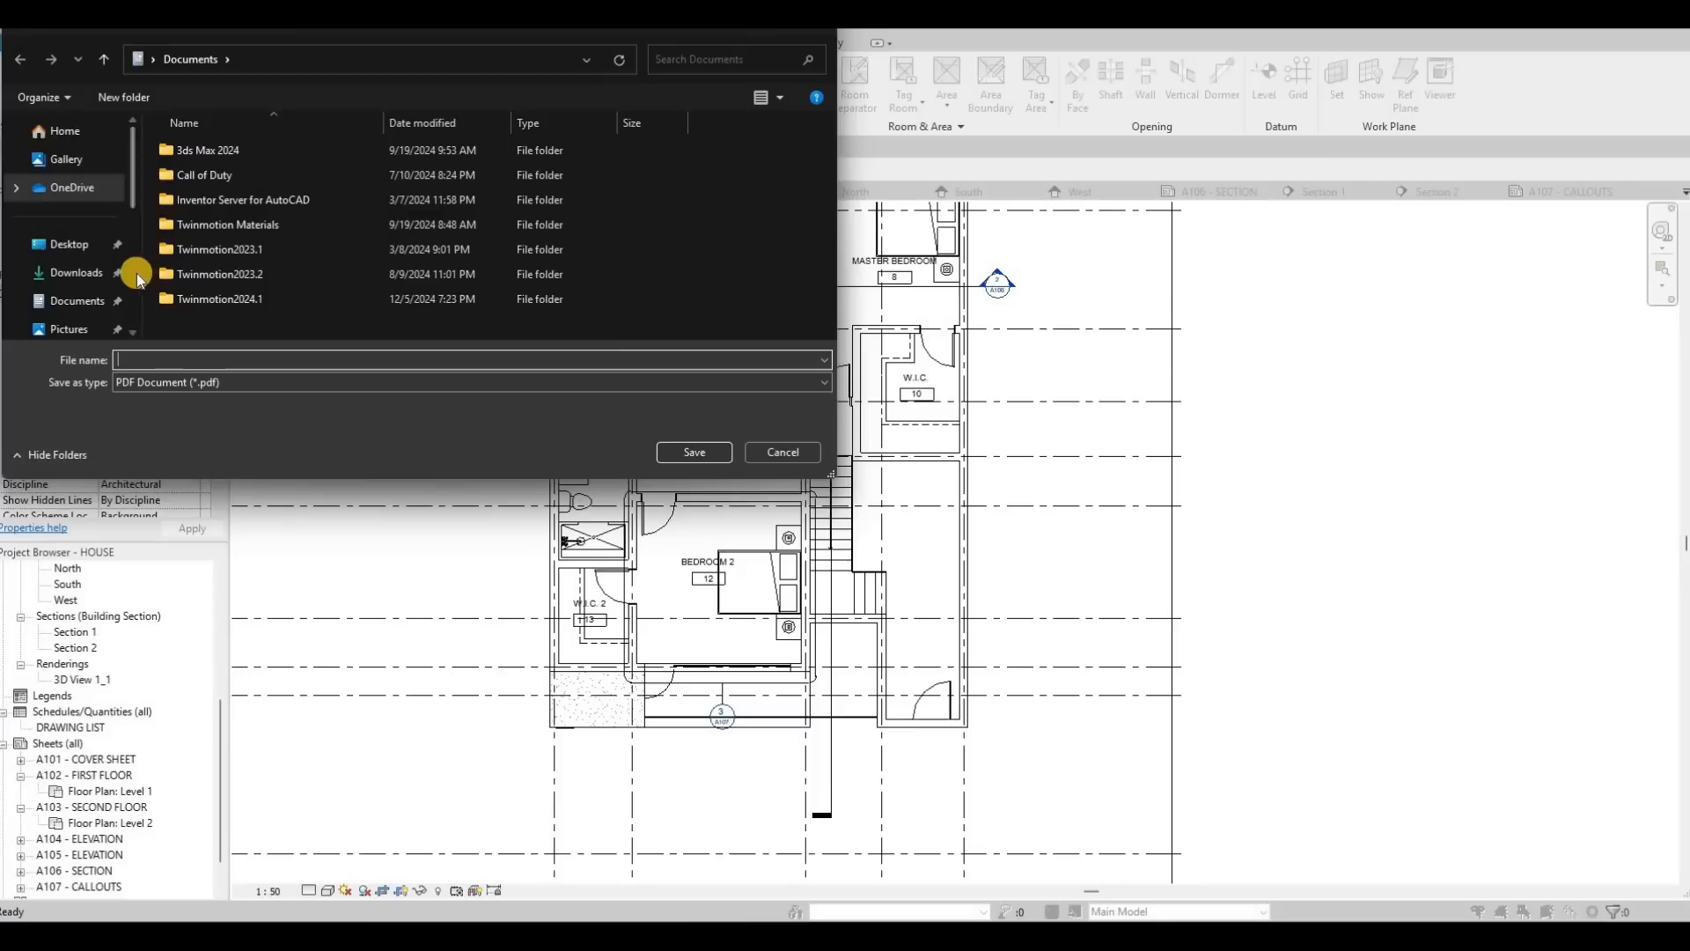
pyautogui.click(67, 244)
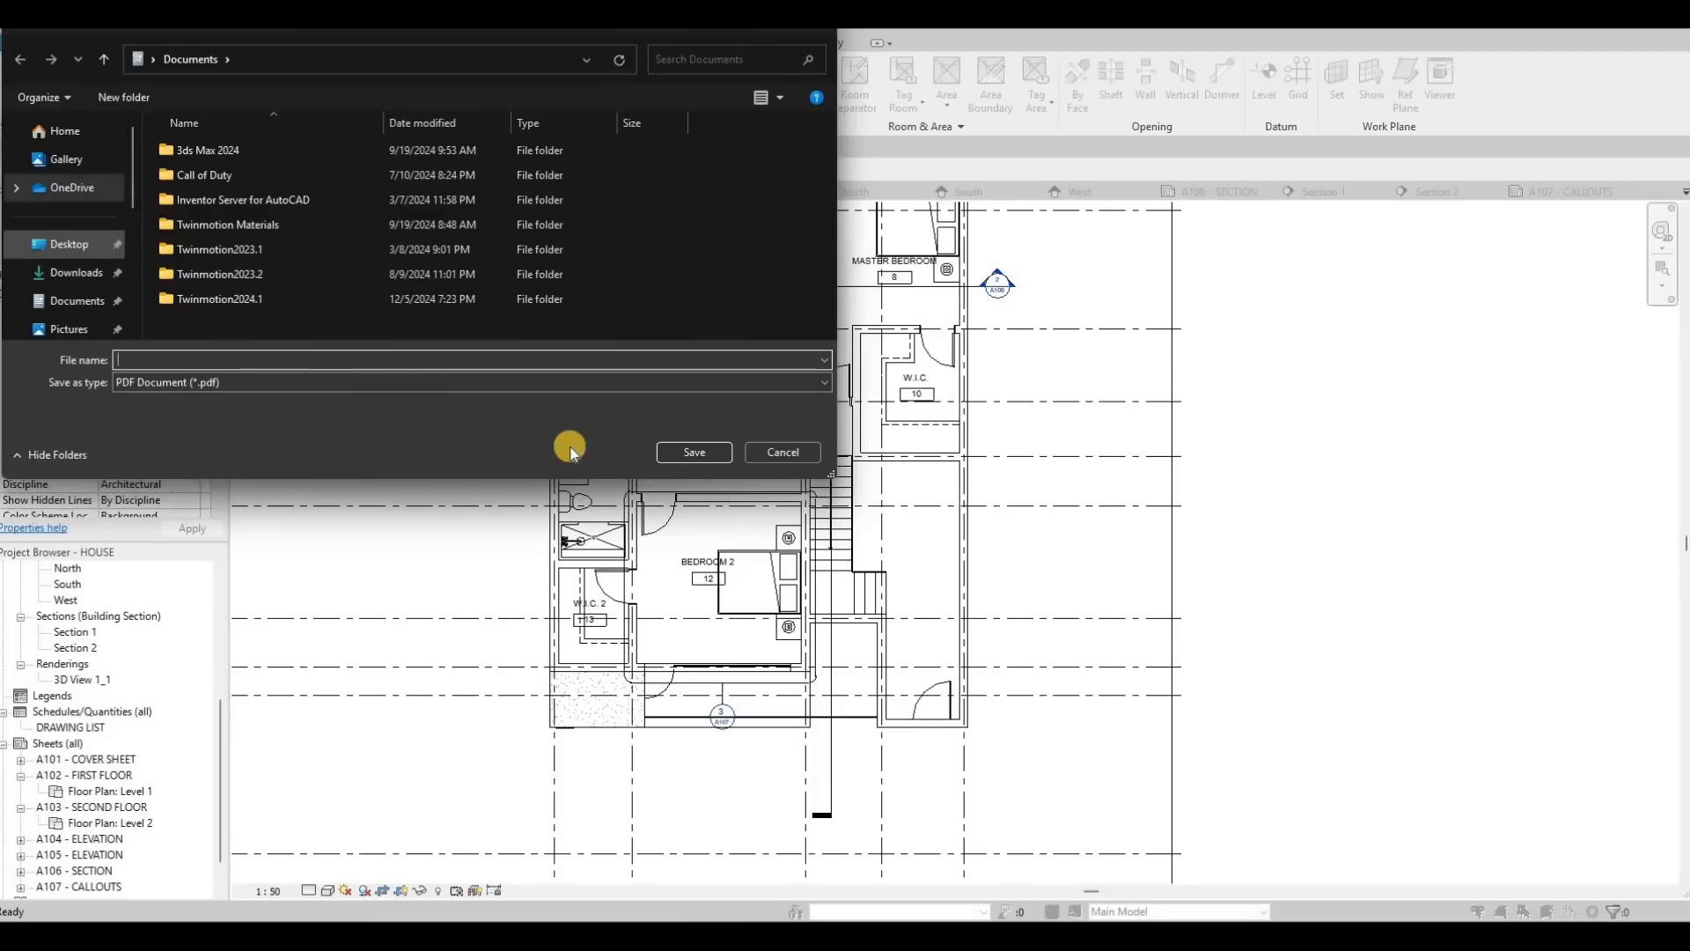
pyautogui.click(687, 454)
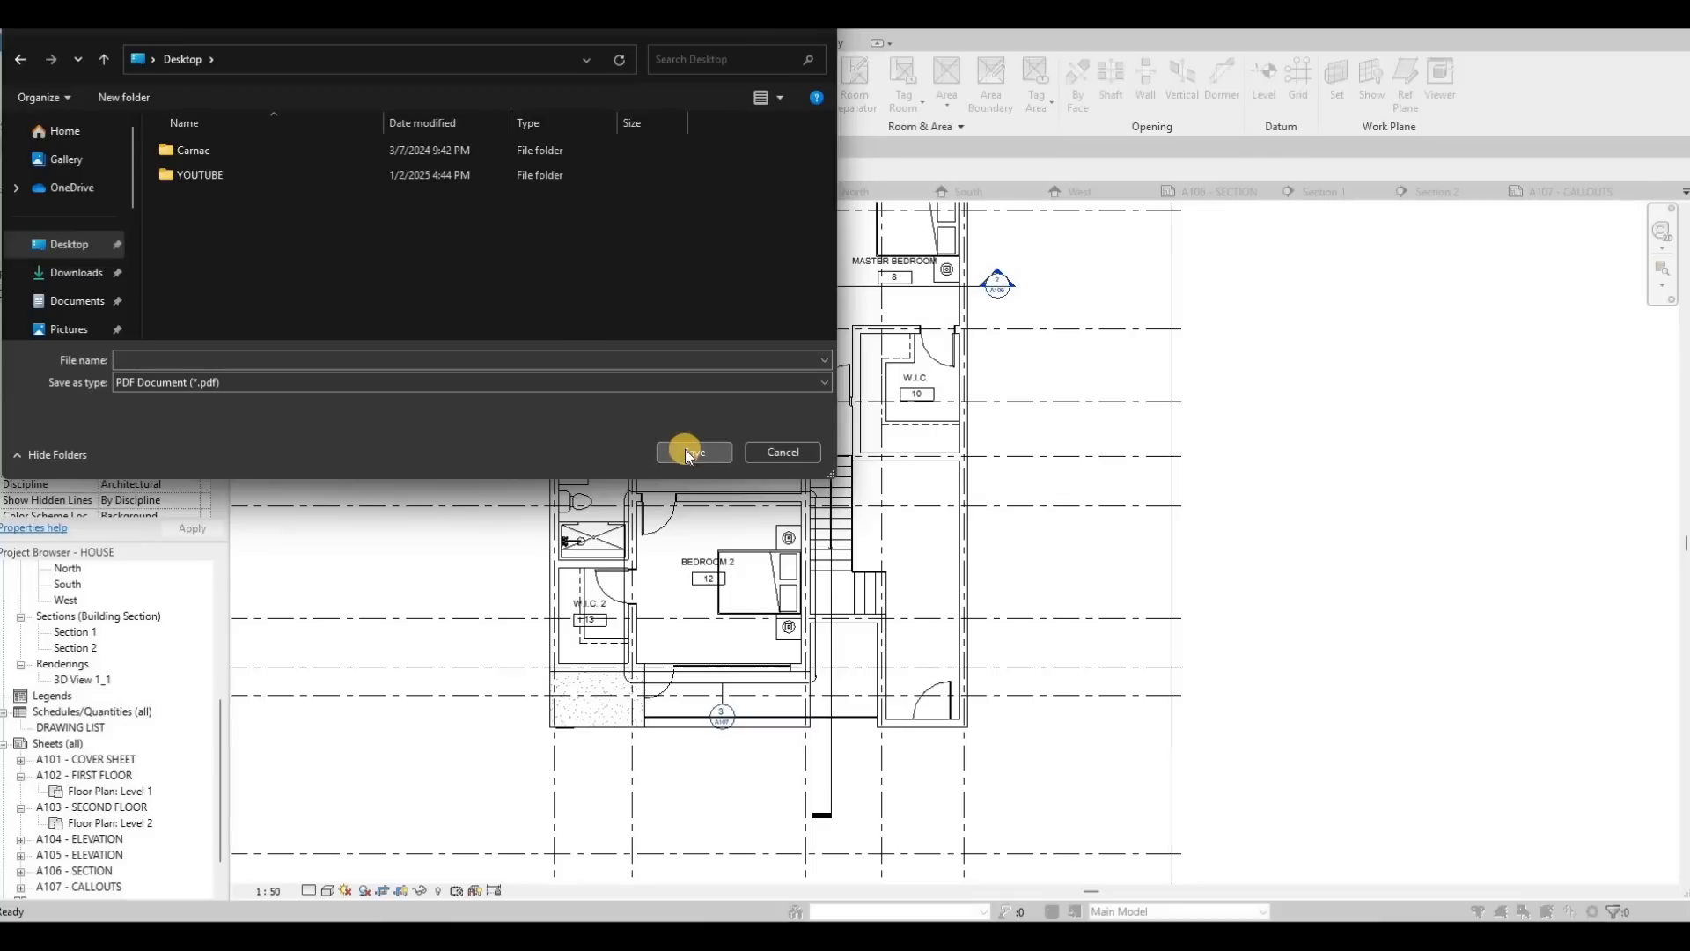
pyautogui.click(275, 352)
pyautogui.write('H')
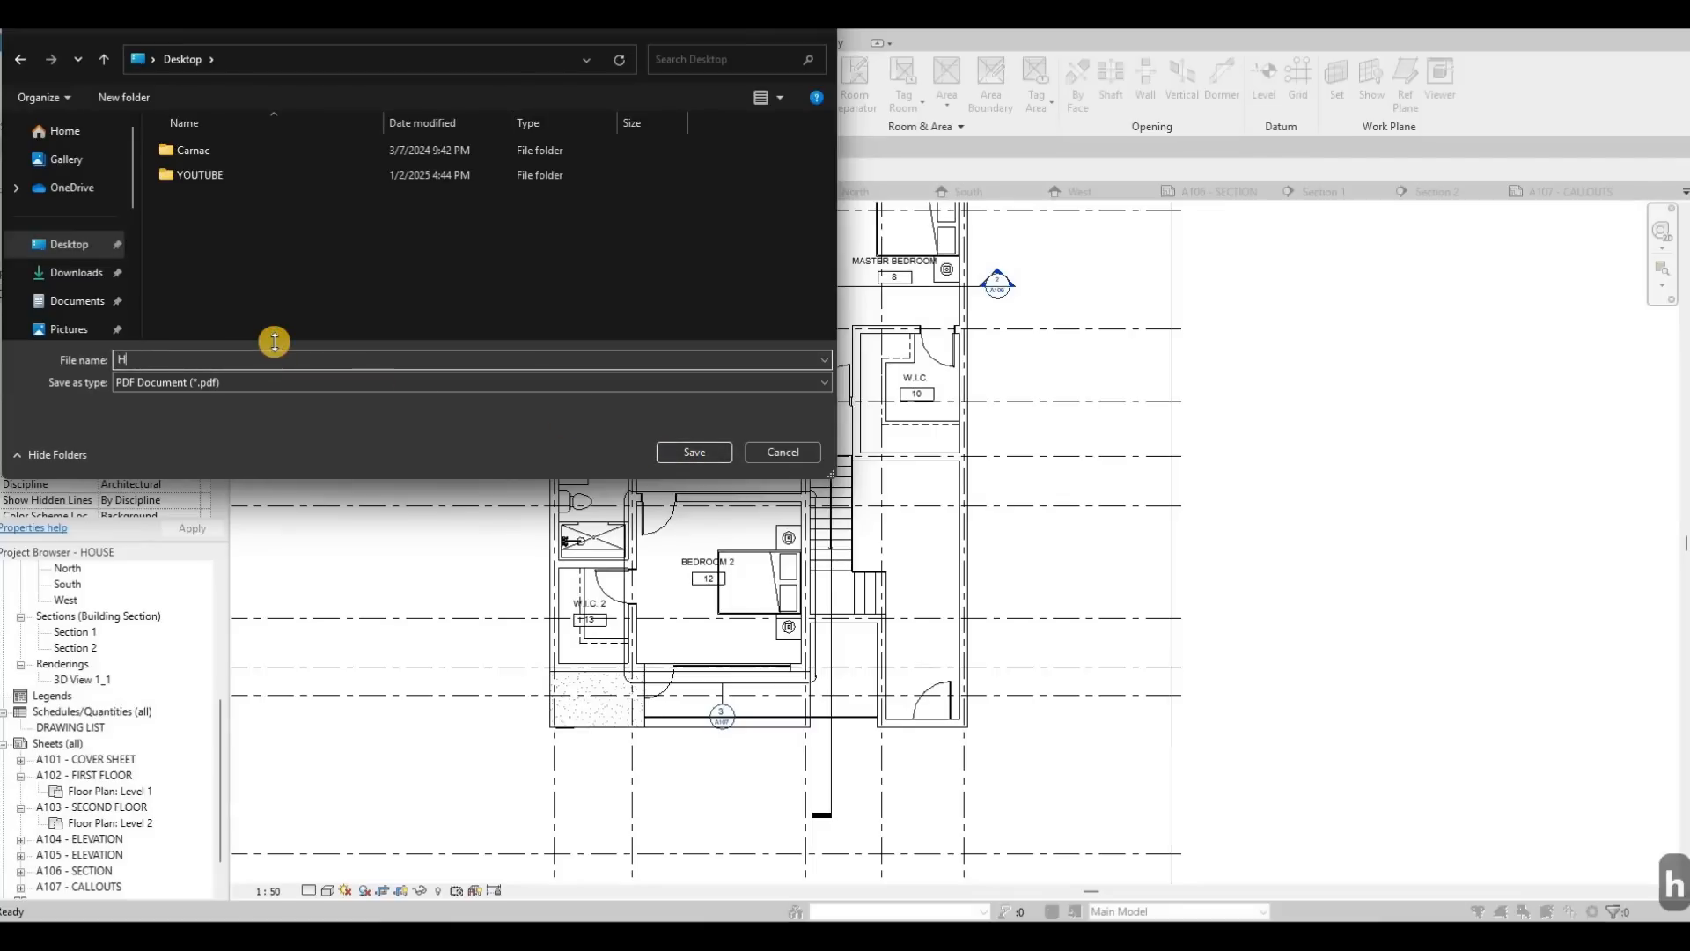
pyautogui.write('OUSE')
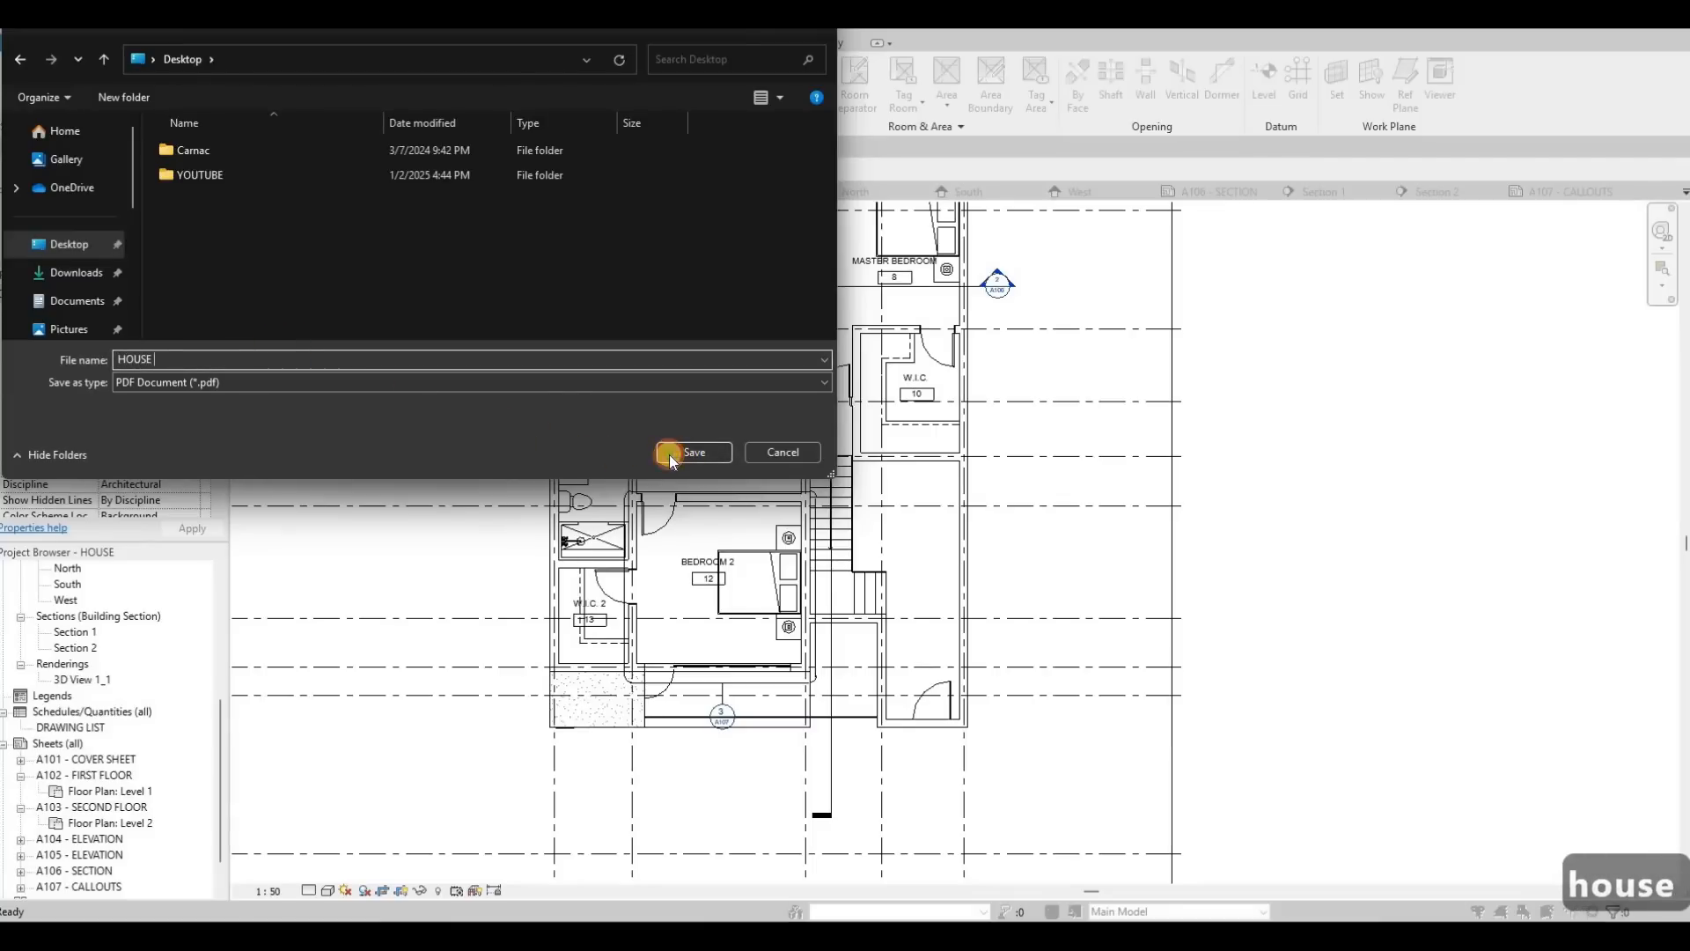
pyautogui.click(670, 454)
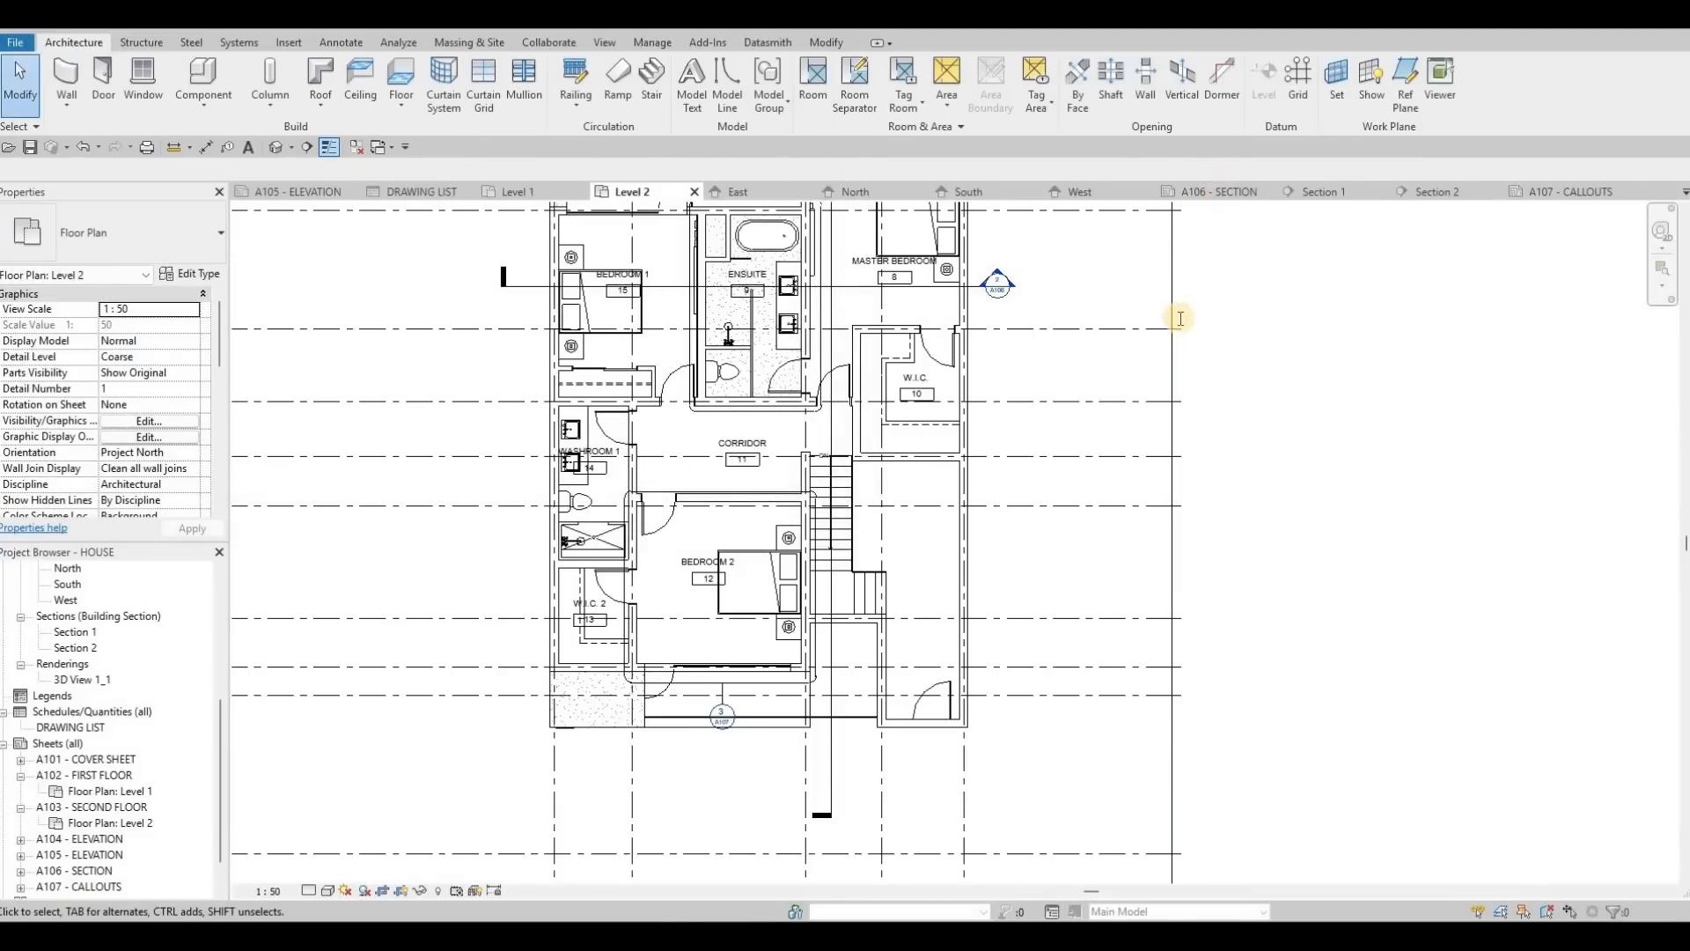
# In Chrome, inspect the cover sheet of HOUSE.pdf, its drawing list and the first floor sheet.
pyautogui.keyDown('ctrl'); pyautogui.scroll(5, 1322, 362); pyautogui.keyUp('ctrl')
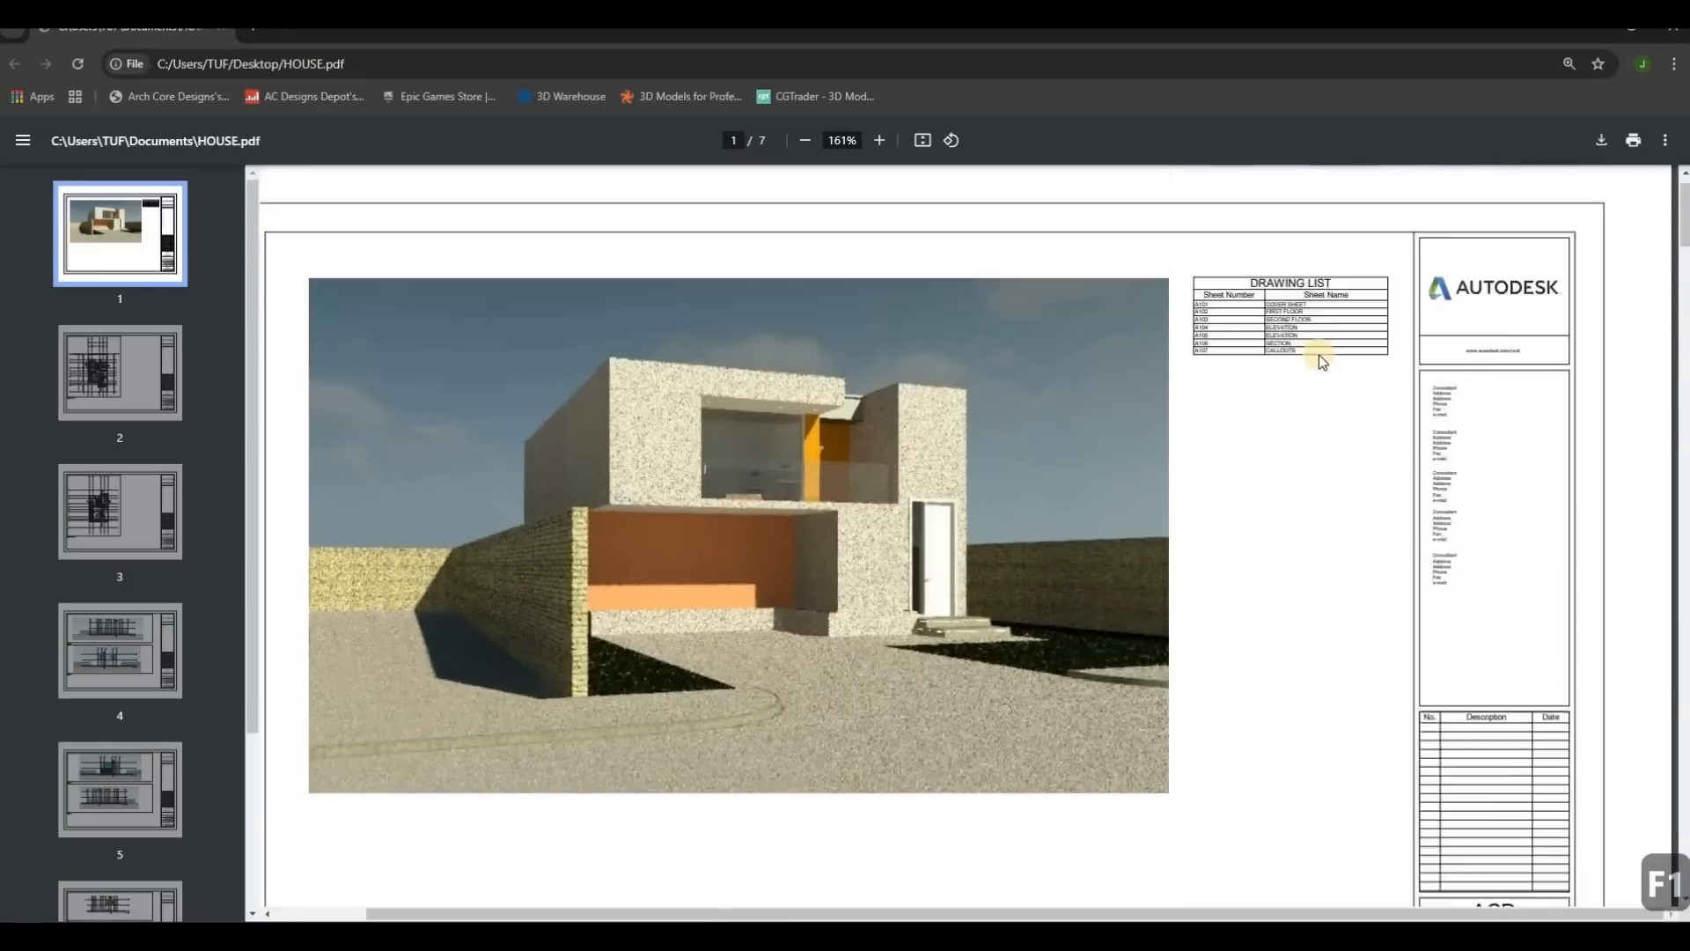
pyautogui.keyDown('ctrl'); pyautogui.scroll(-4, 1269, 361); pyautogui.keyUp('ctrl')
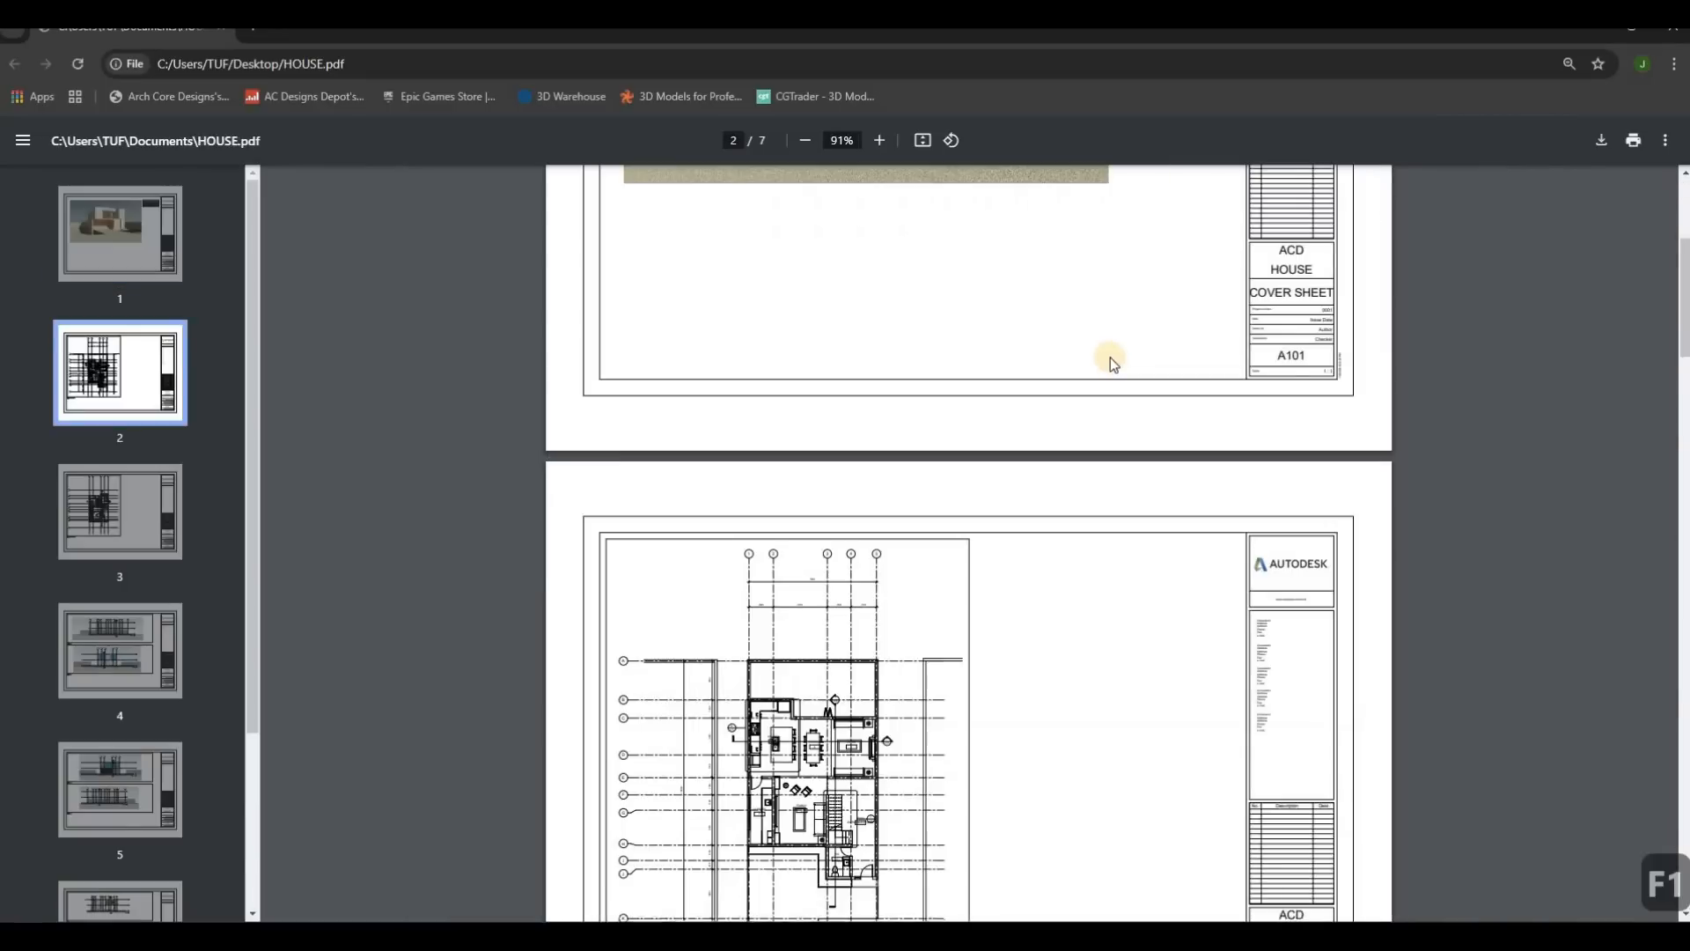
pyautogui.scroll(-5, 1111, 357)
pyautogui.keyDown('ctrl'); pyautogui.scroll(2, 861, 423); pyautogui.keyUp('ctrl')
pyautogui.scroll(3, 654, 630)
pyautogui.scroll(-2, 655, 592)
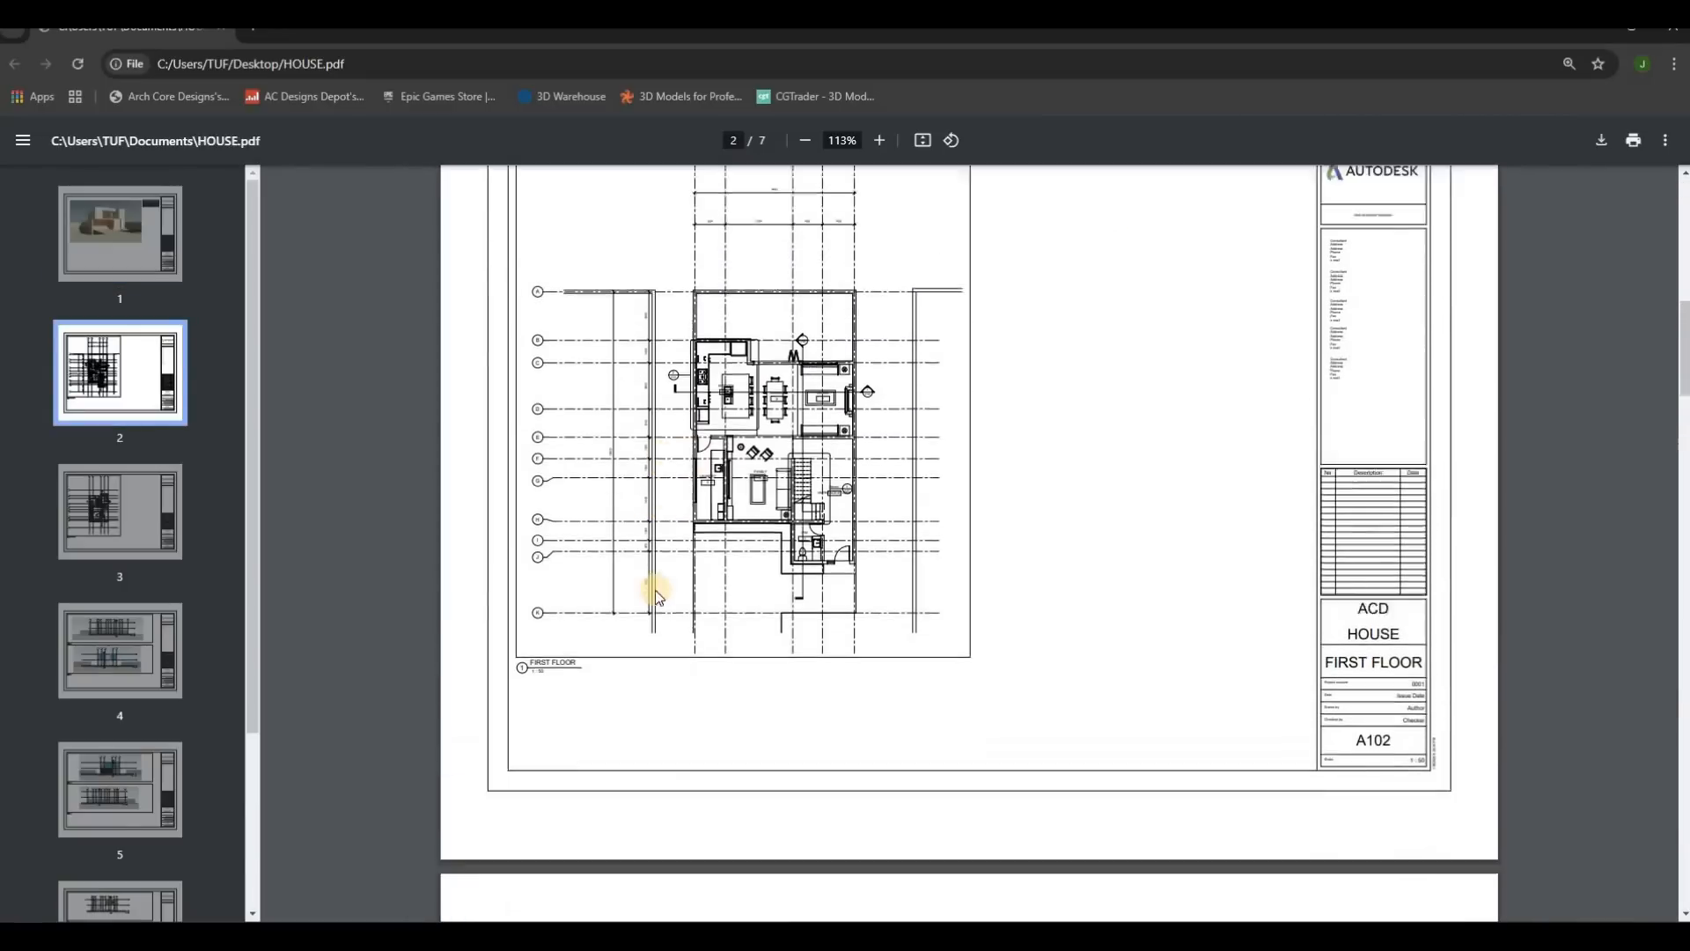
pyautogui.scroll(11, 968, 396)
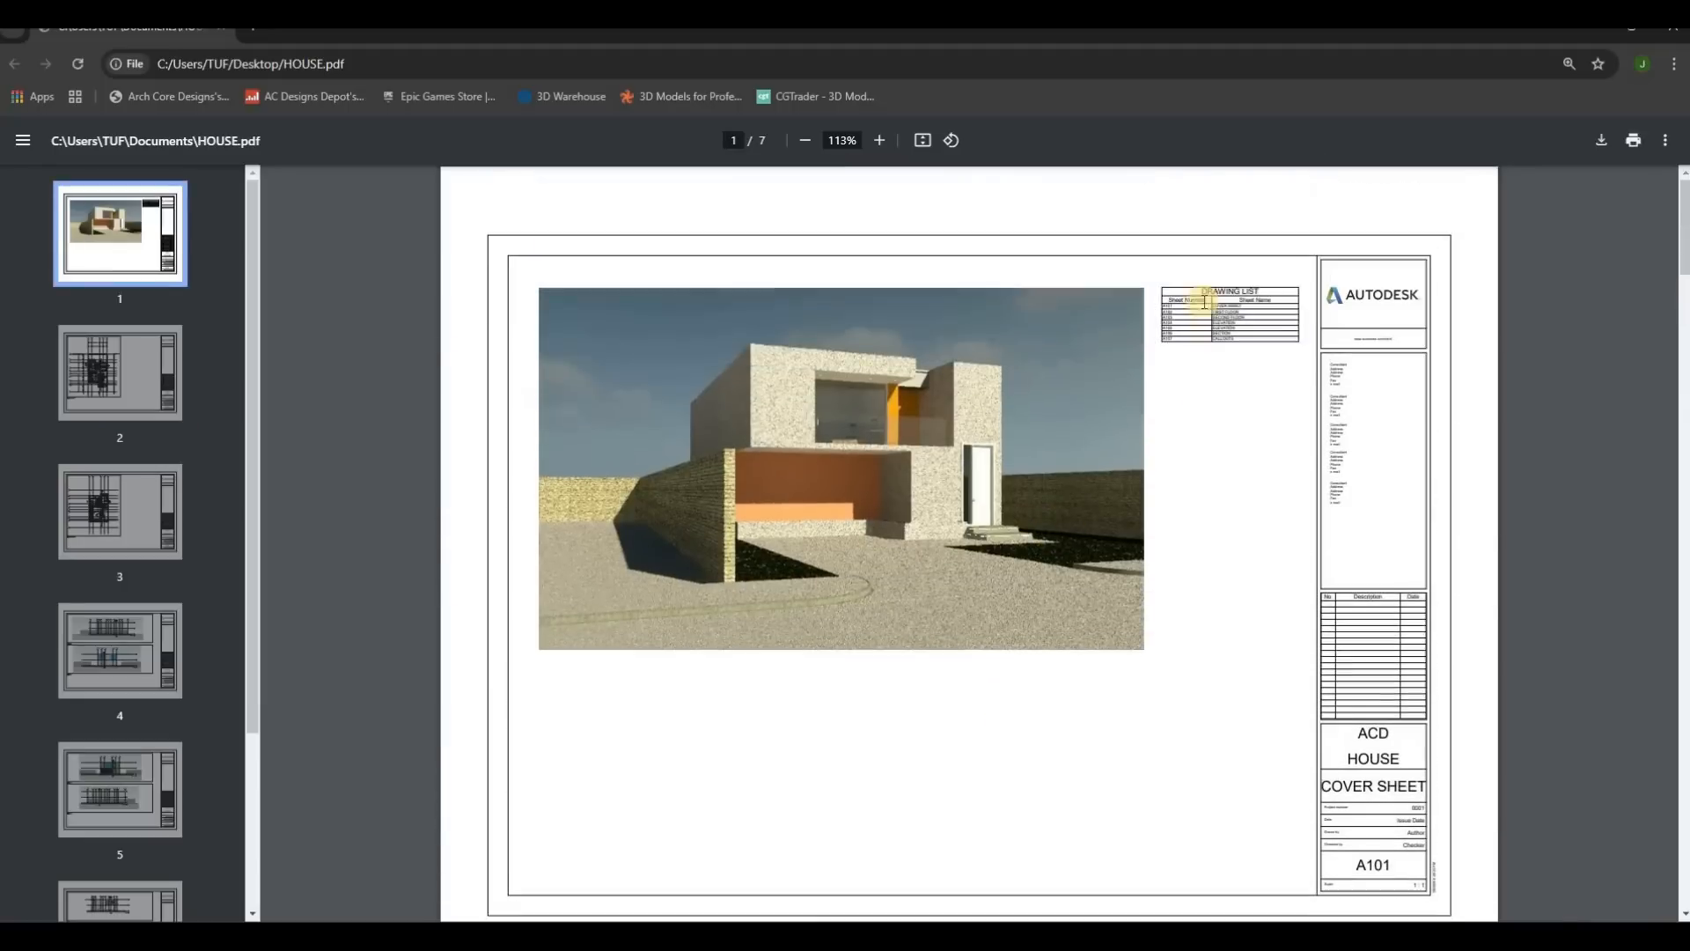
pyautogui.keyDown('ctrl'); pyautogui.scroll(5, 1223, 339); pyautogui.keyUp('ctrl')
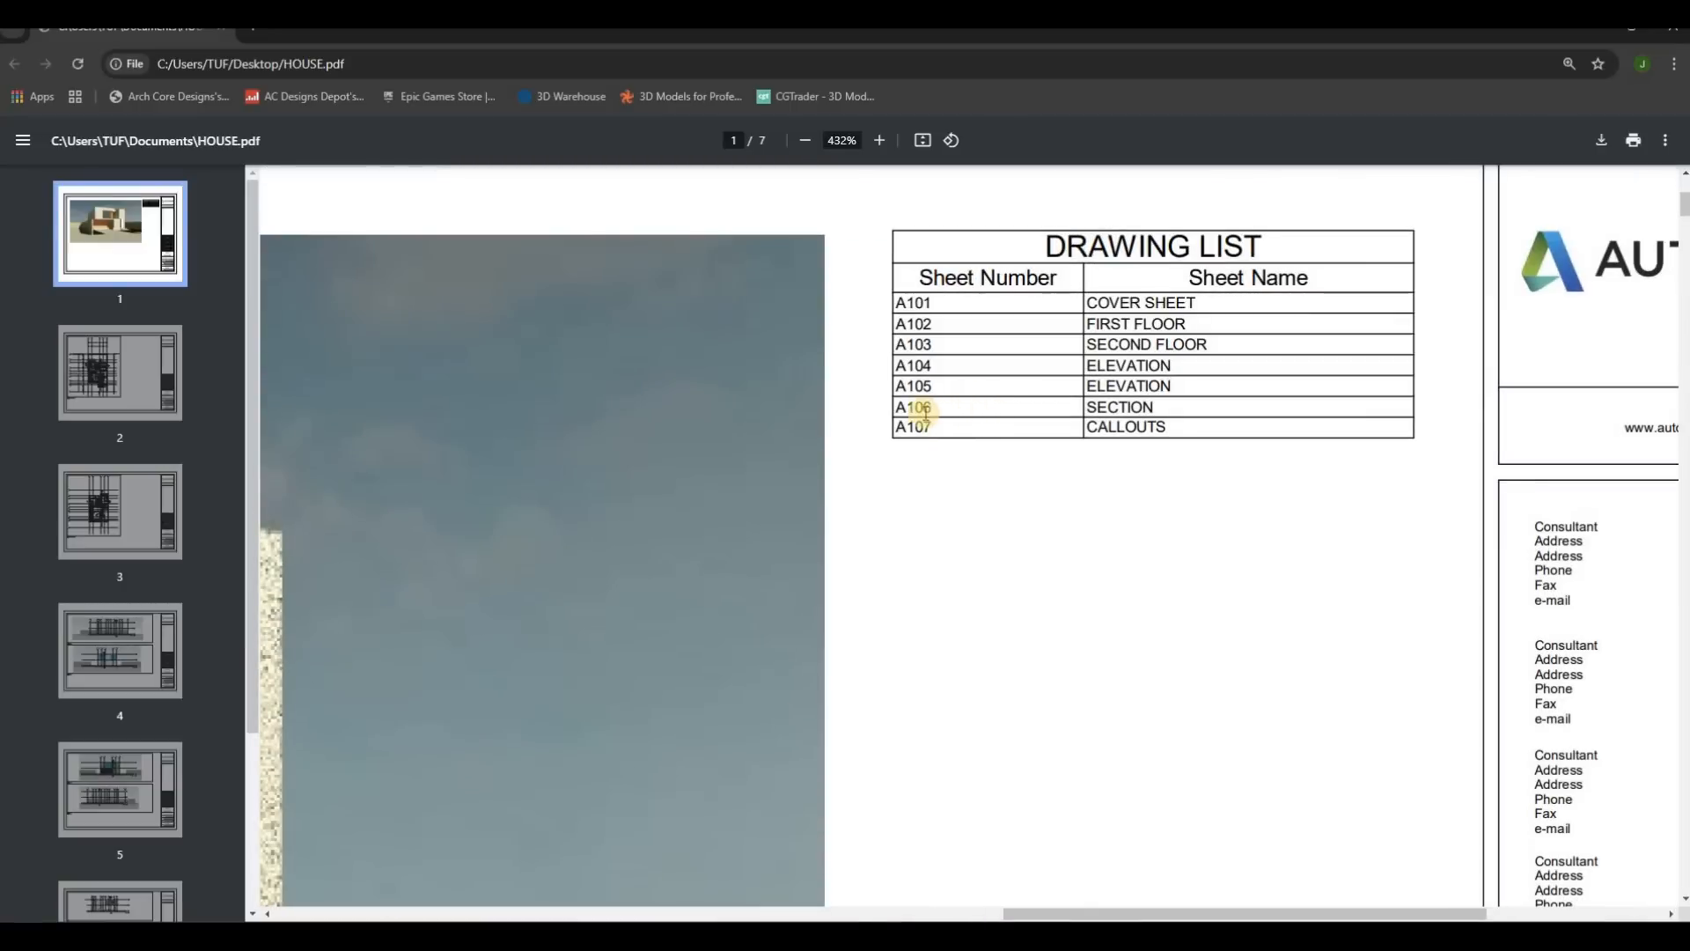
pyautogui.keyDown('ctrl'); pyautogui.scroll(-5, 1259, 361); pyautogui.keyUp('ctrl')
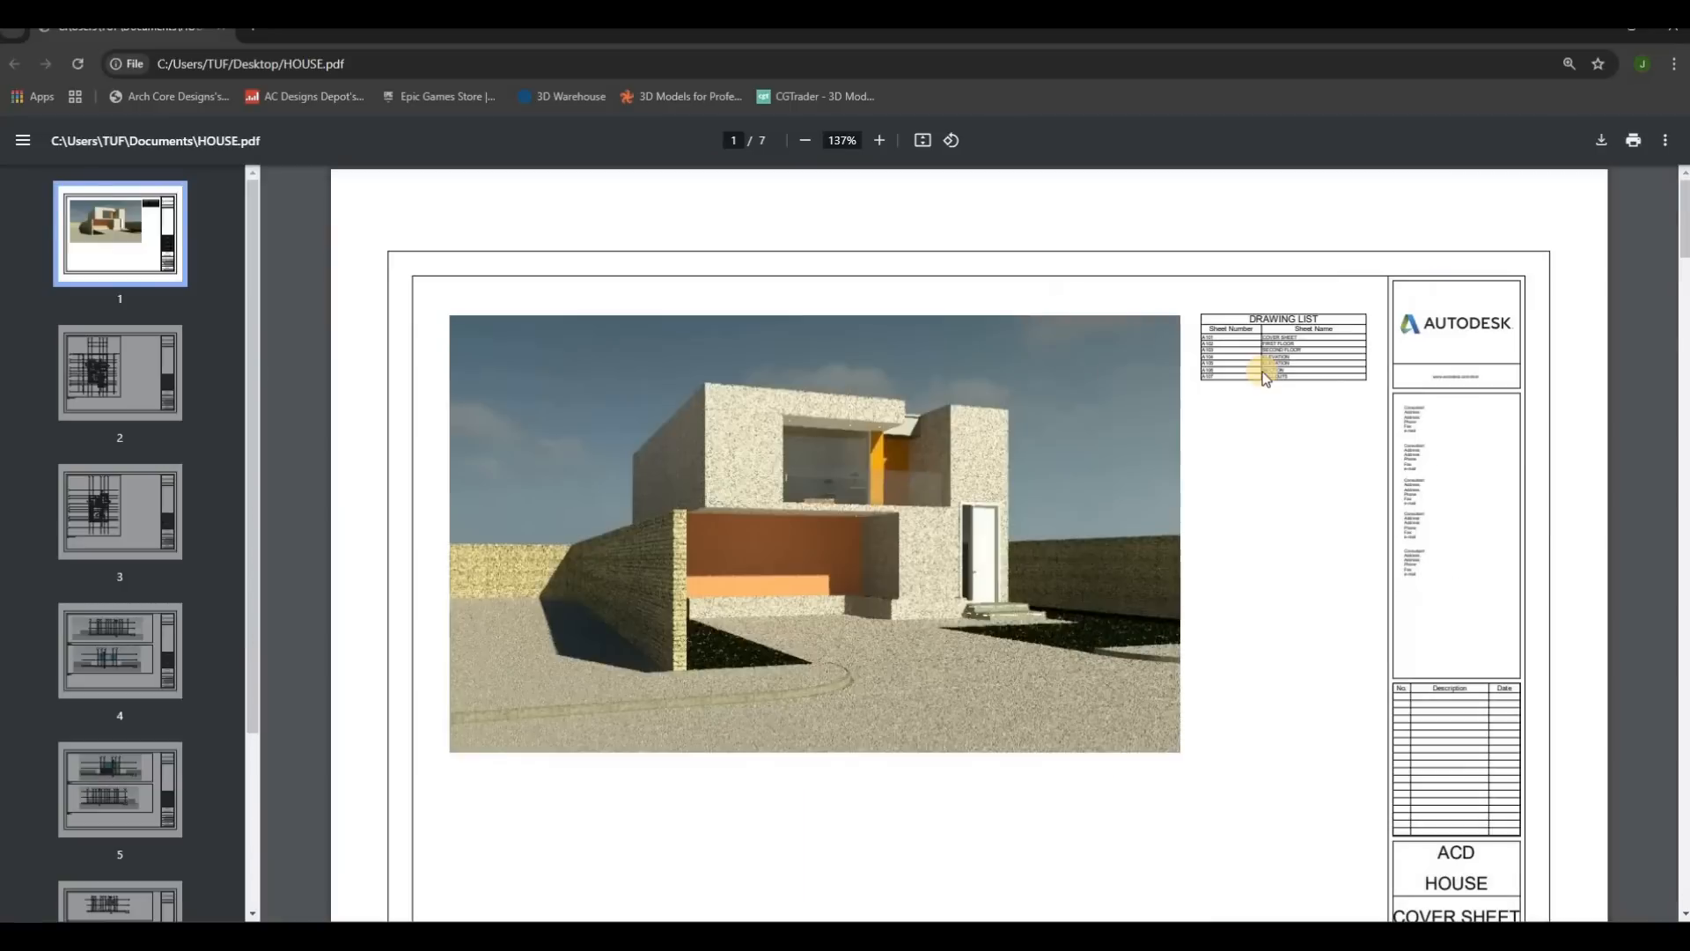
pyautogui.keyDown('ctrl'); pyautogui.scroll(3, 1263, 374); pyautogui.keyUp('ctrl')
pyautogui.keyDown('ctrl'); pyautogui.scroll(-8, 1263, 376); pyautogui.keyUp('ctrl')
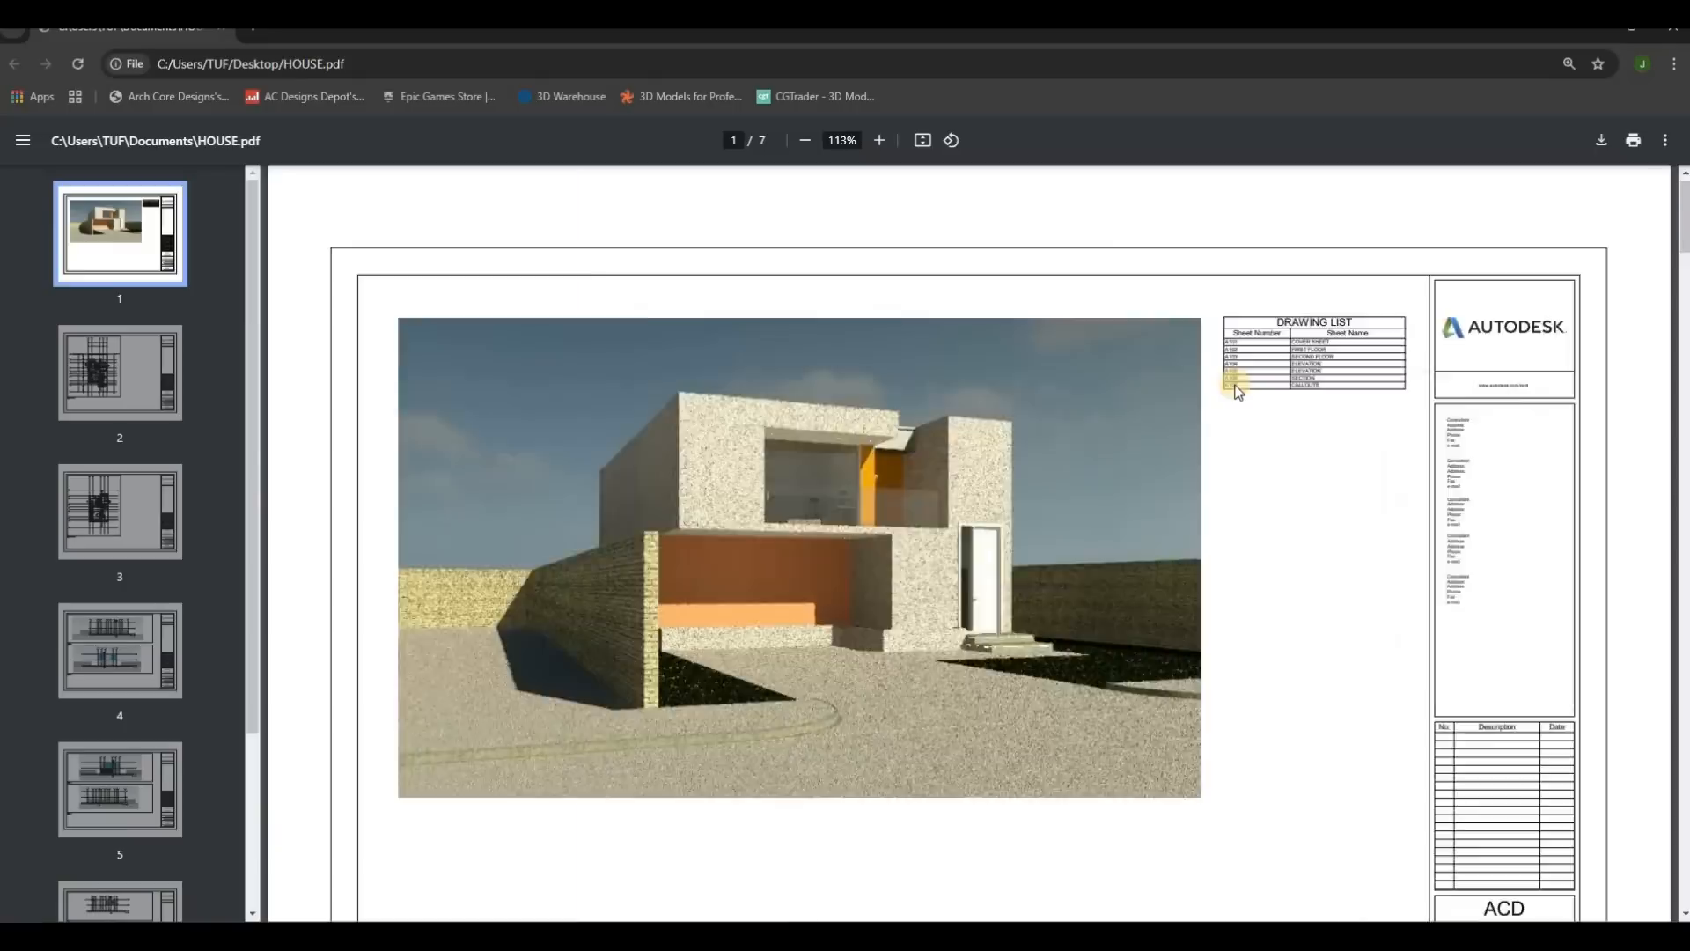
# Review the printed floor plan, elevation, section and callout sheets A102 to A107 in HOUSE.pdf.
pyautogui.scroll(-3, 1008, 436)
pyautogui.scroll(-5, 1008, 432)
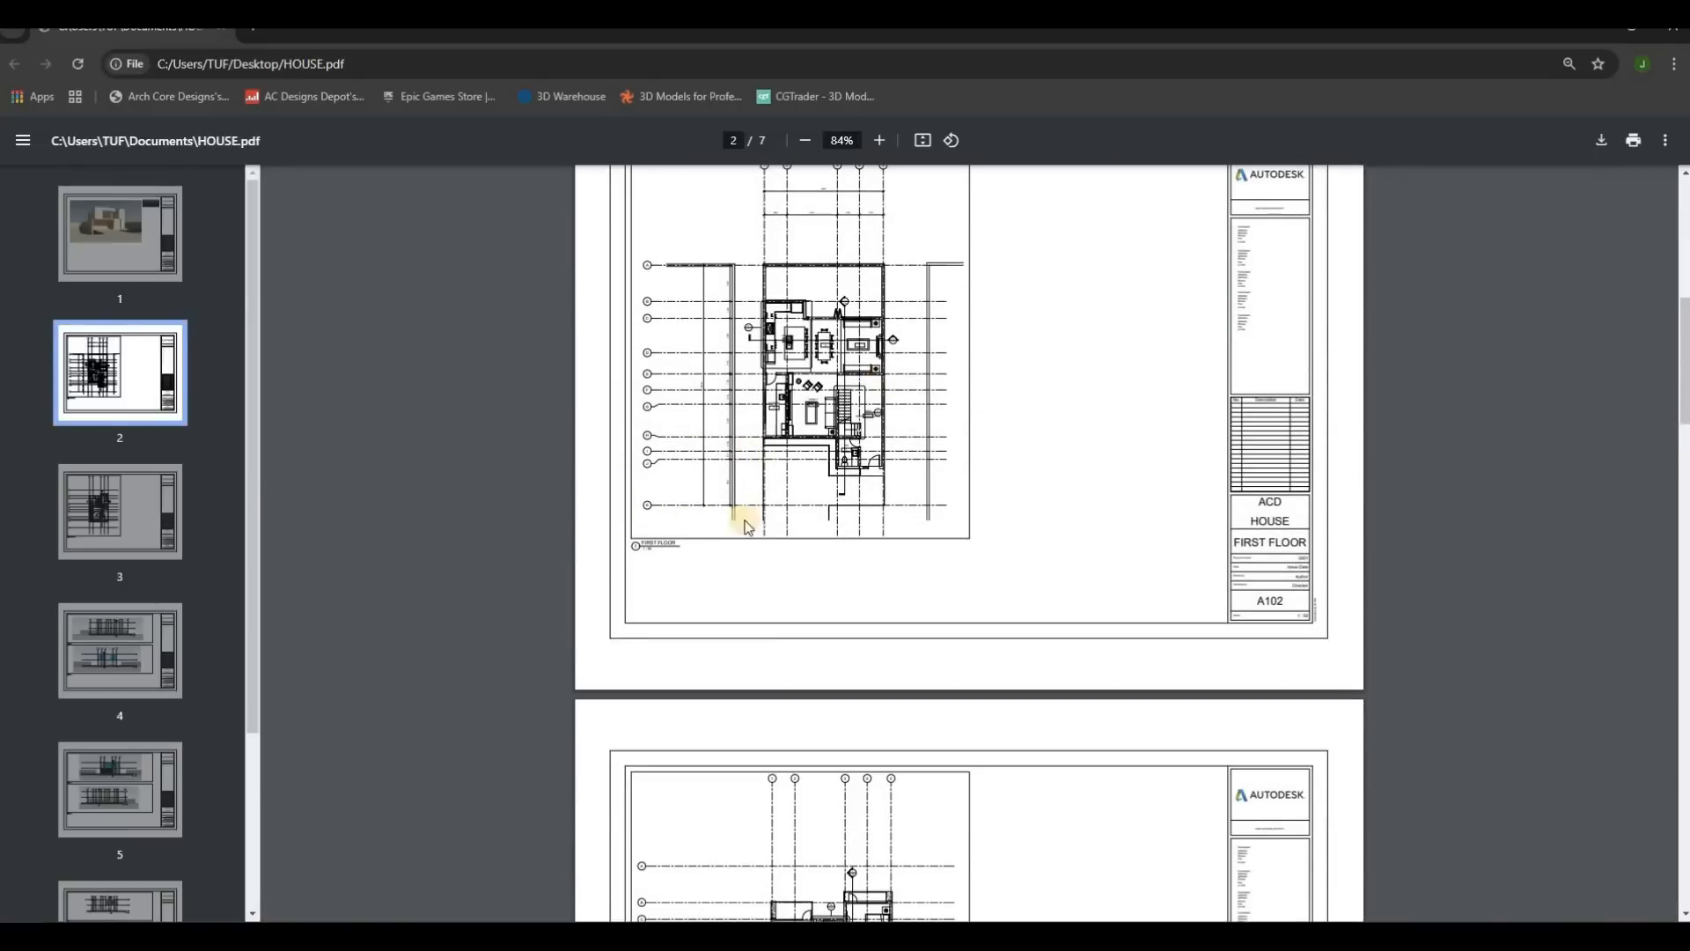
pyautogui.scroll(-9, 763, 527)
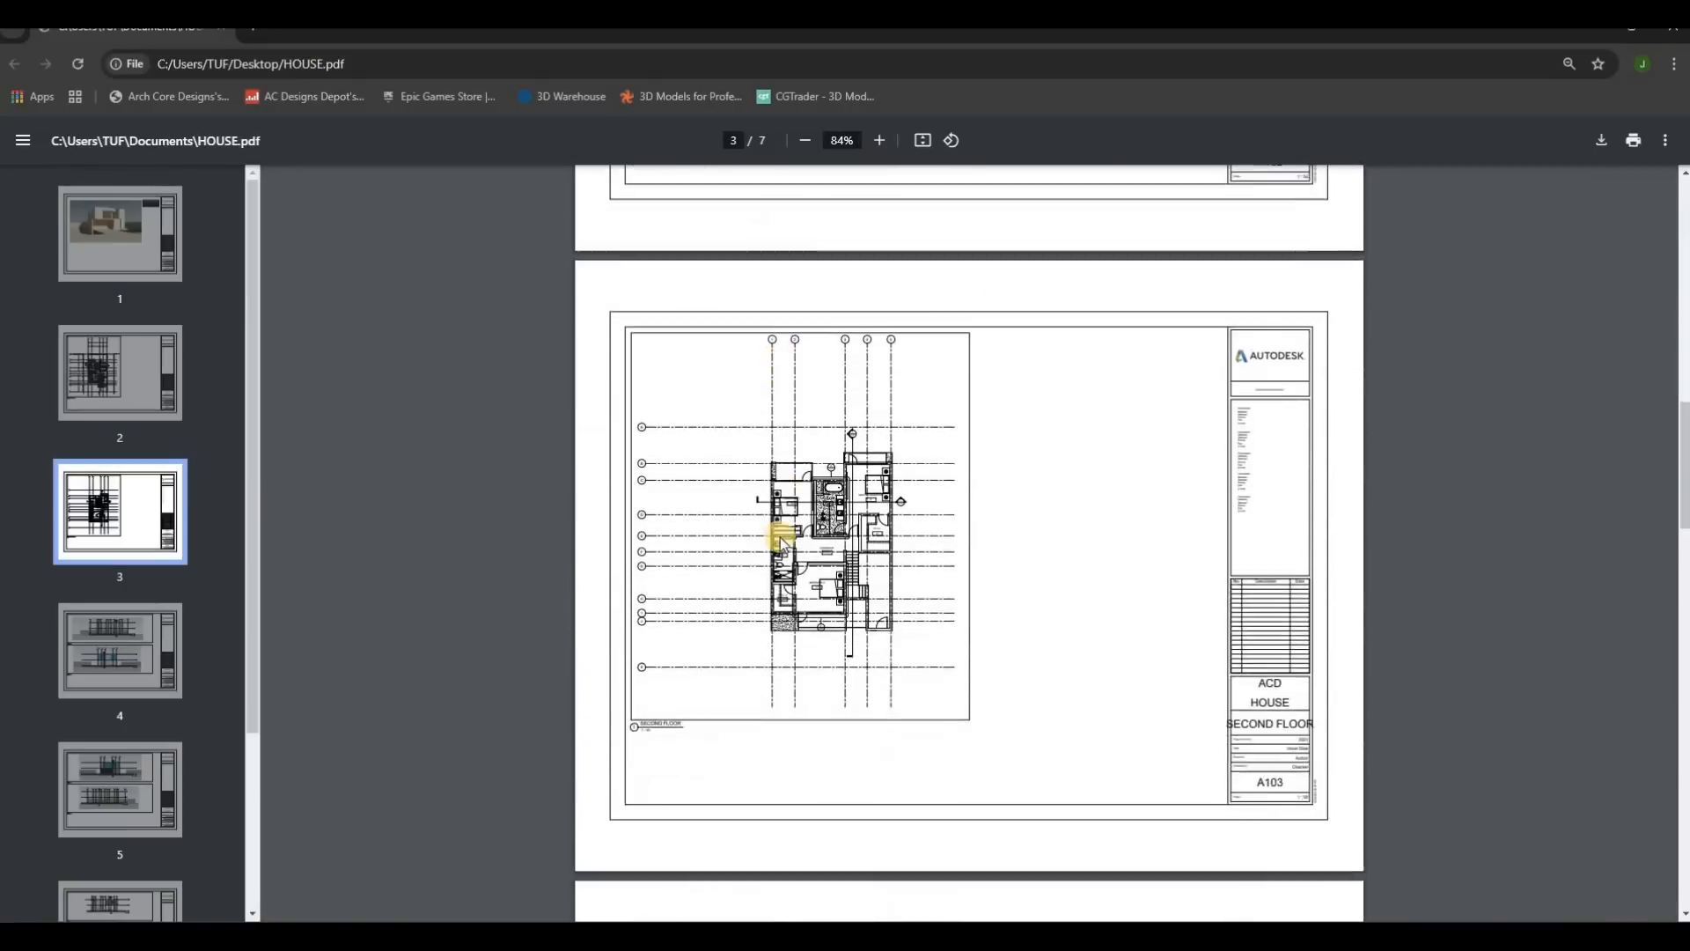
pyautogui.scroll(-9, 810, 528)
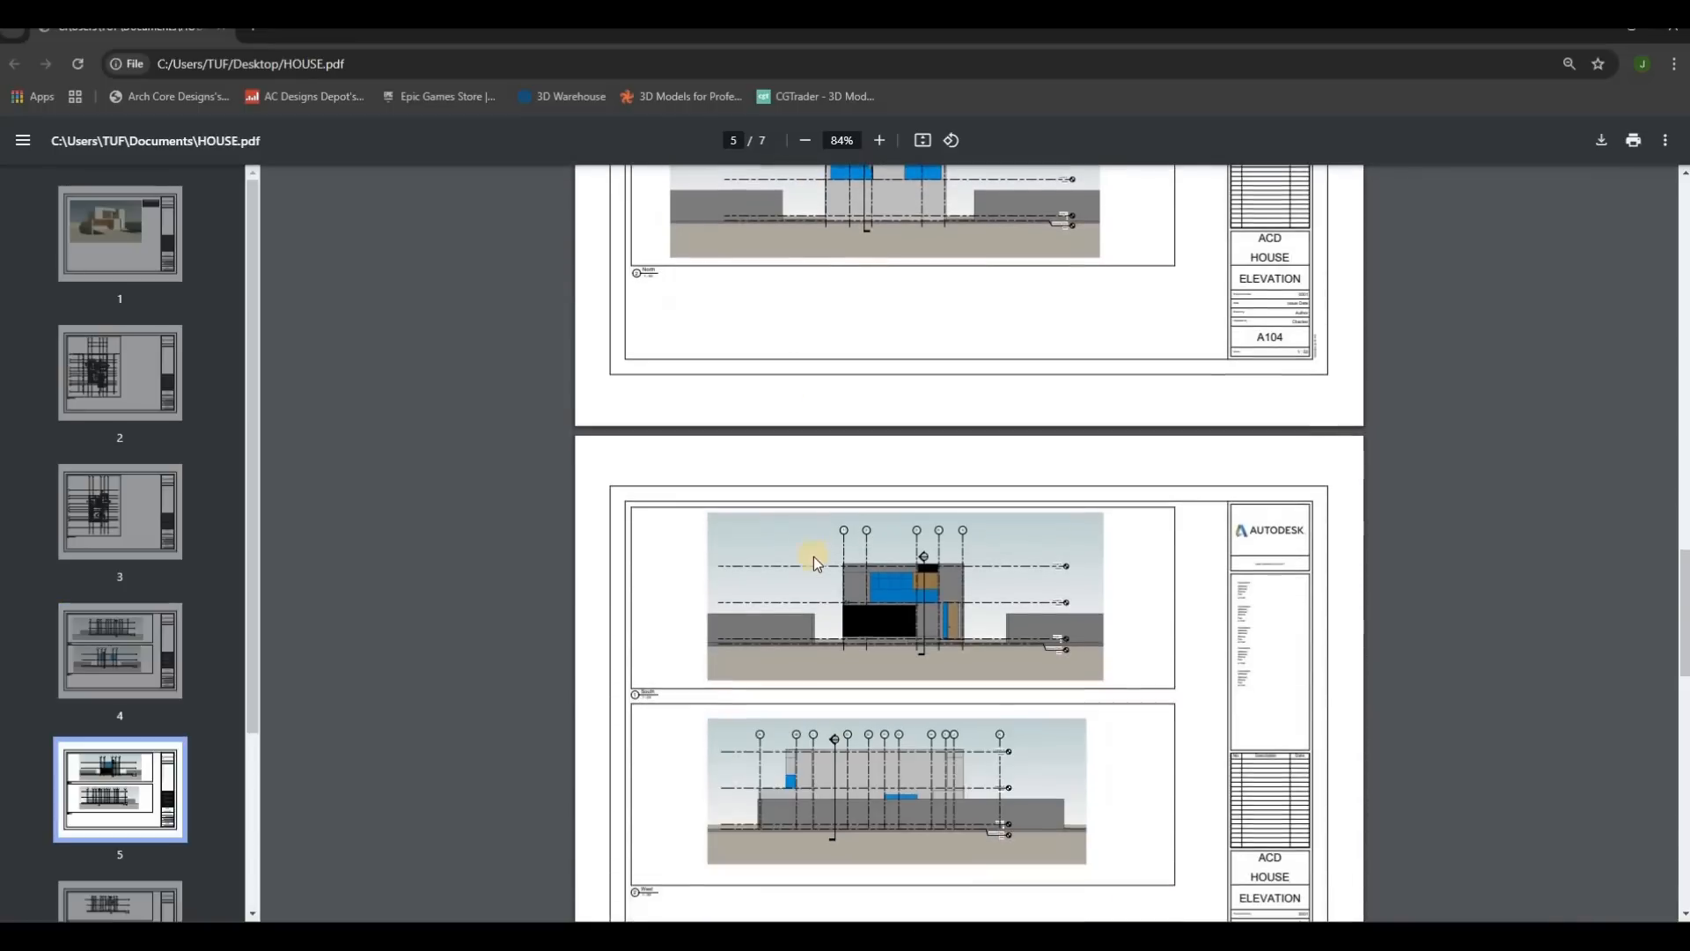
pyautogui.scroll(-8, 819, 563)
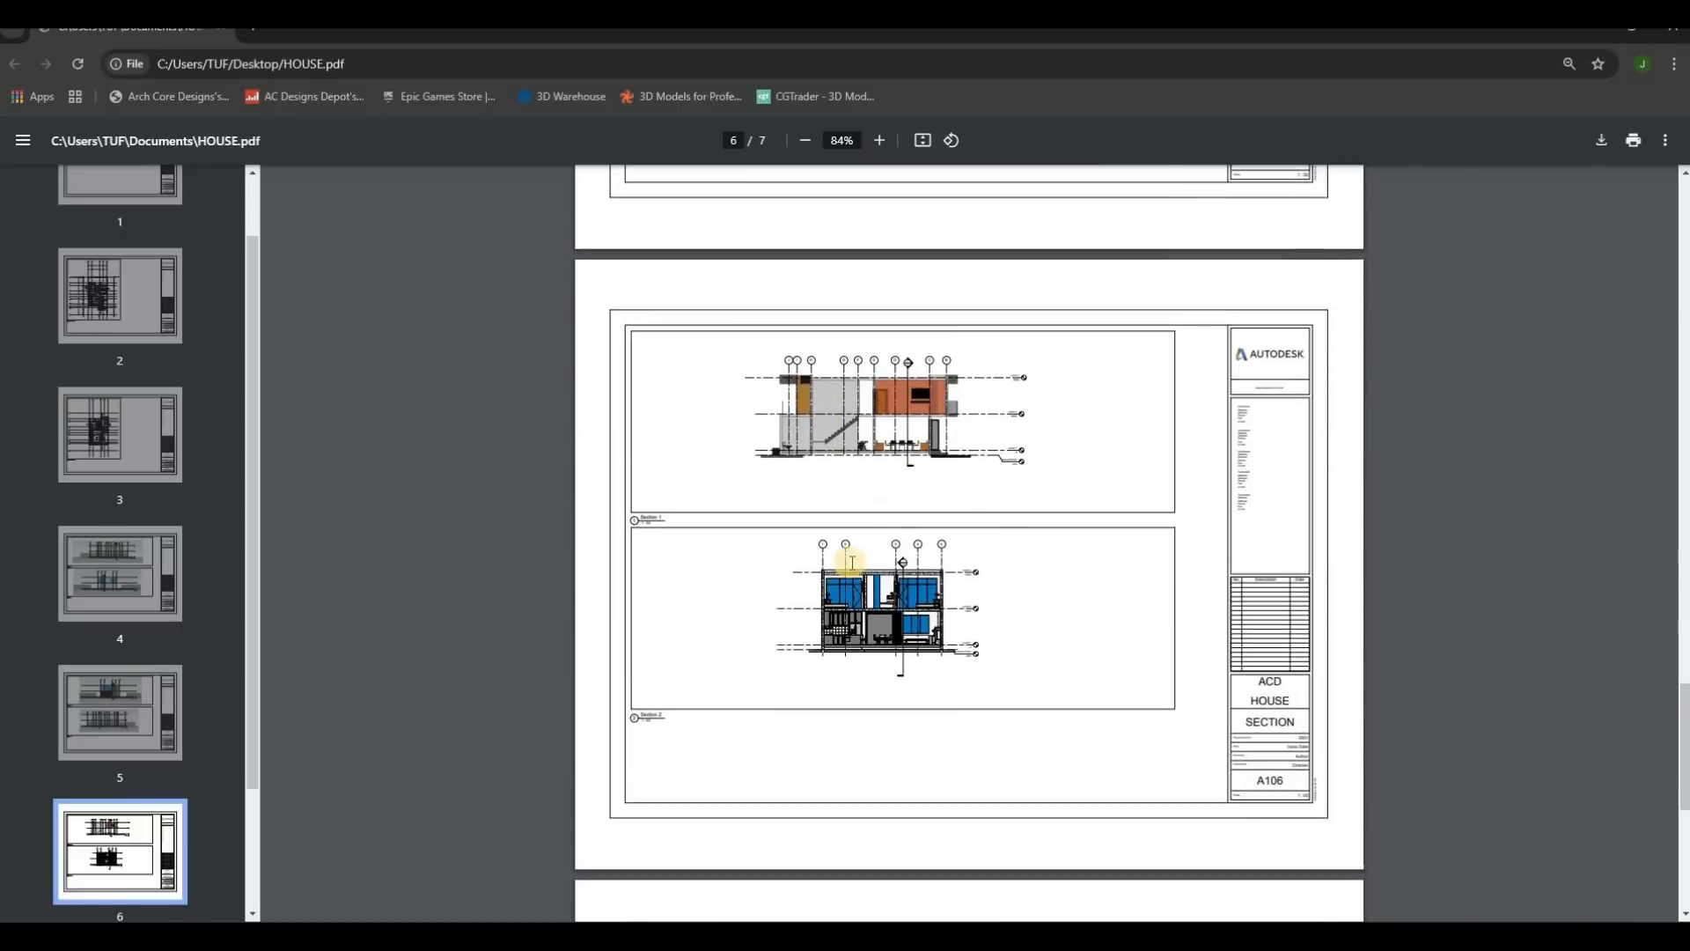
pyautogui.keyDown('ctrl'); pyautogui.scroll(3, 845, 568); pyautogui.keyUp('ctrl')
pyautogui.scroll(-11, 863, 546)
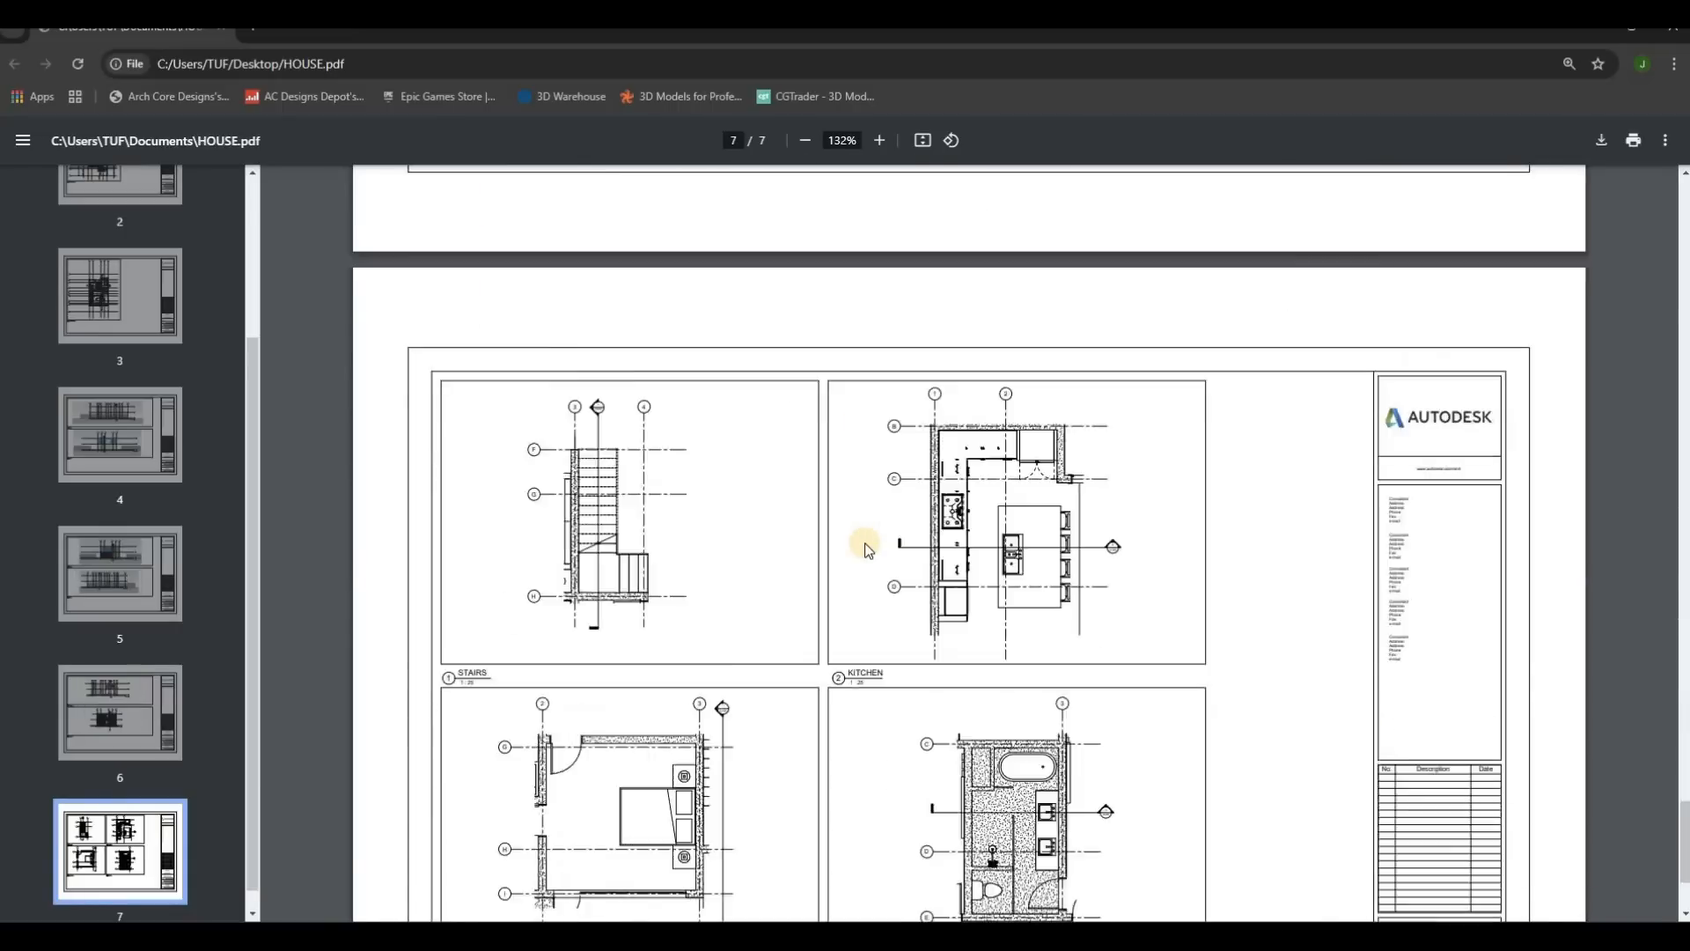
pyautogui.scroll(3, 792, 423)
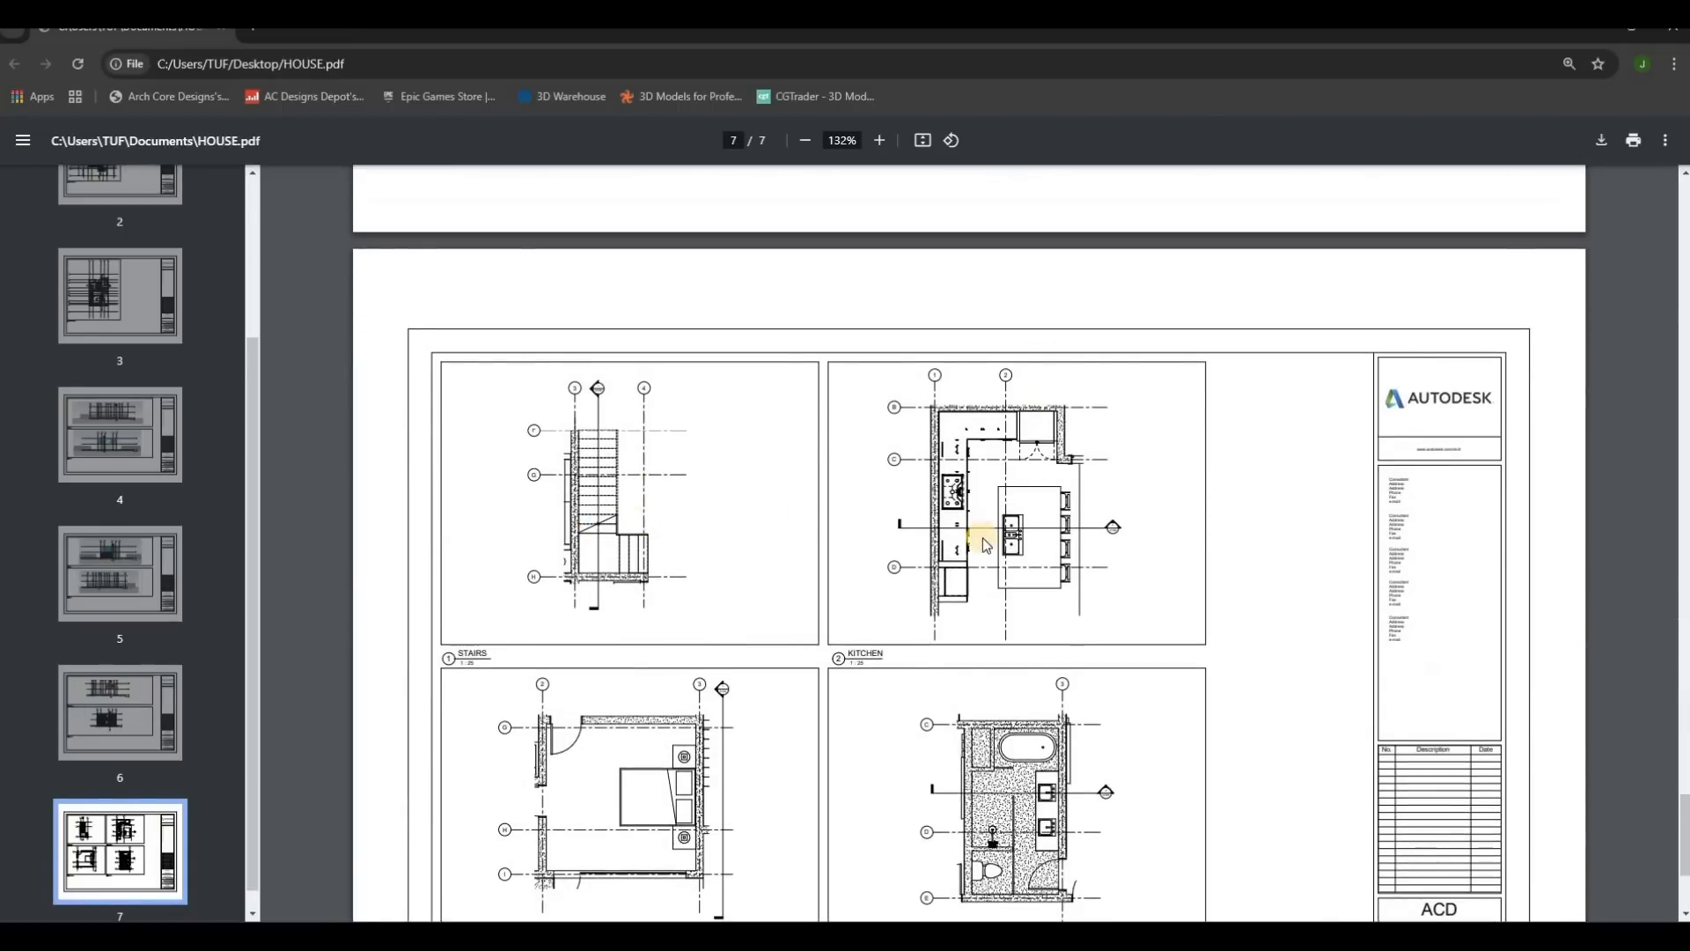
pyautogui.scroll(-2, 1110, 499)
pyautogui.scroll(-1, 1100, 484)
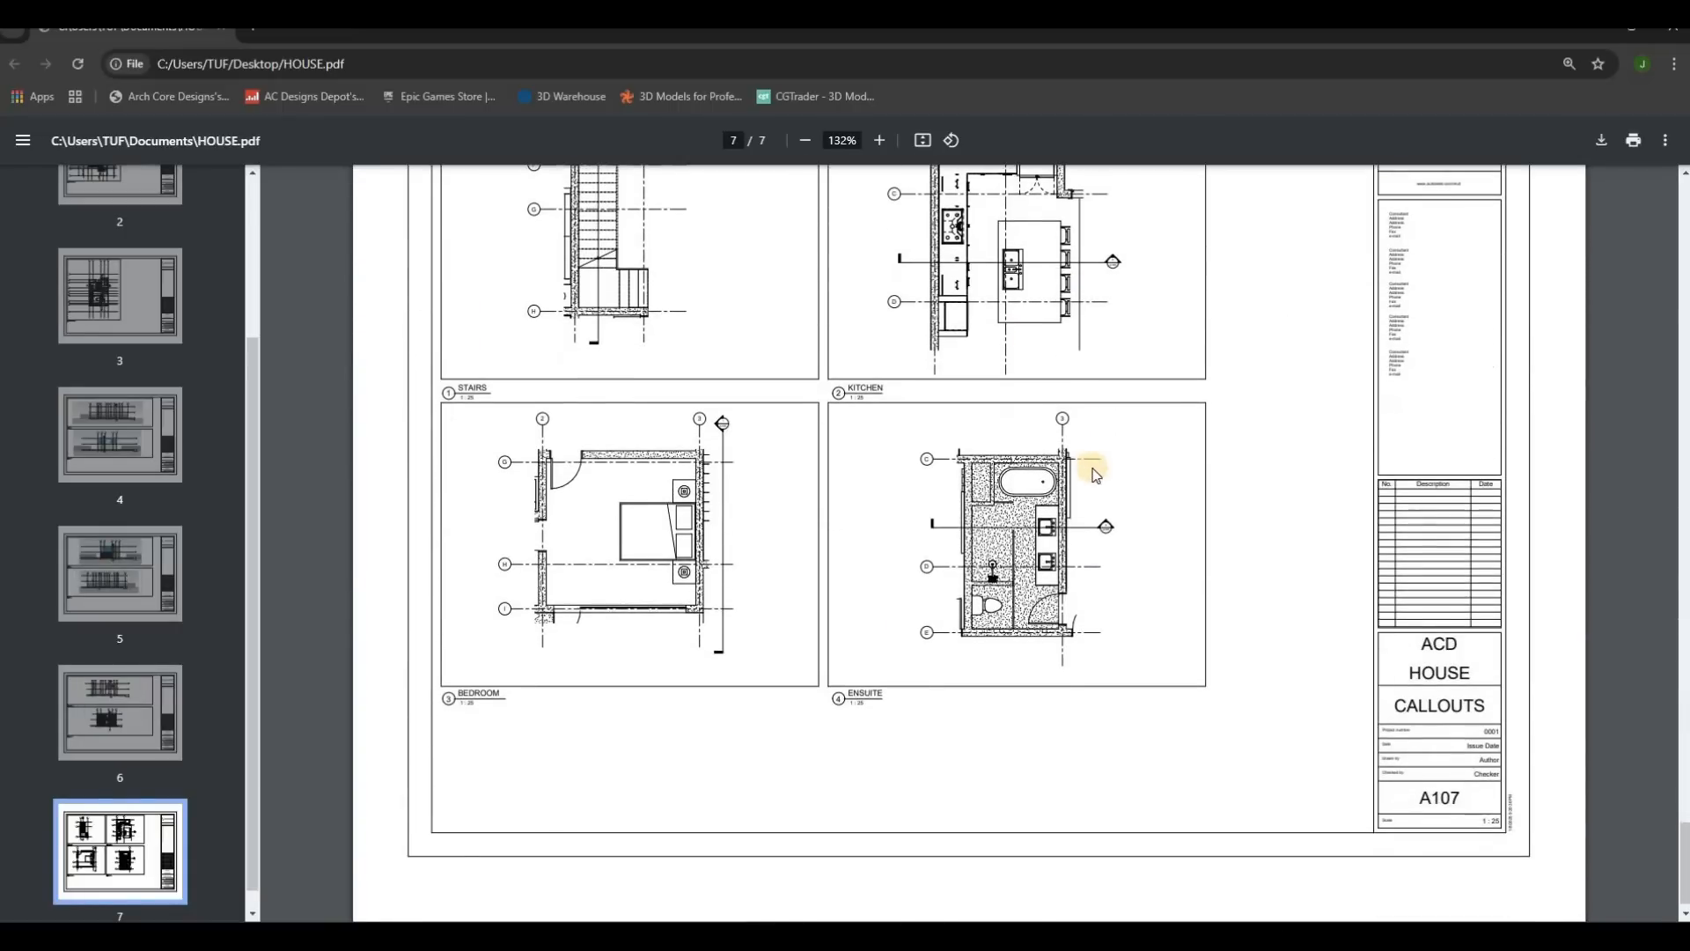
pyautogui.keyDown('ctrl'); pyautogui.scroll(-5, 1366, 356); pyautogui.keyUp('ctrl')
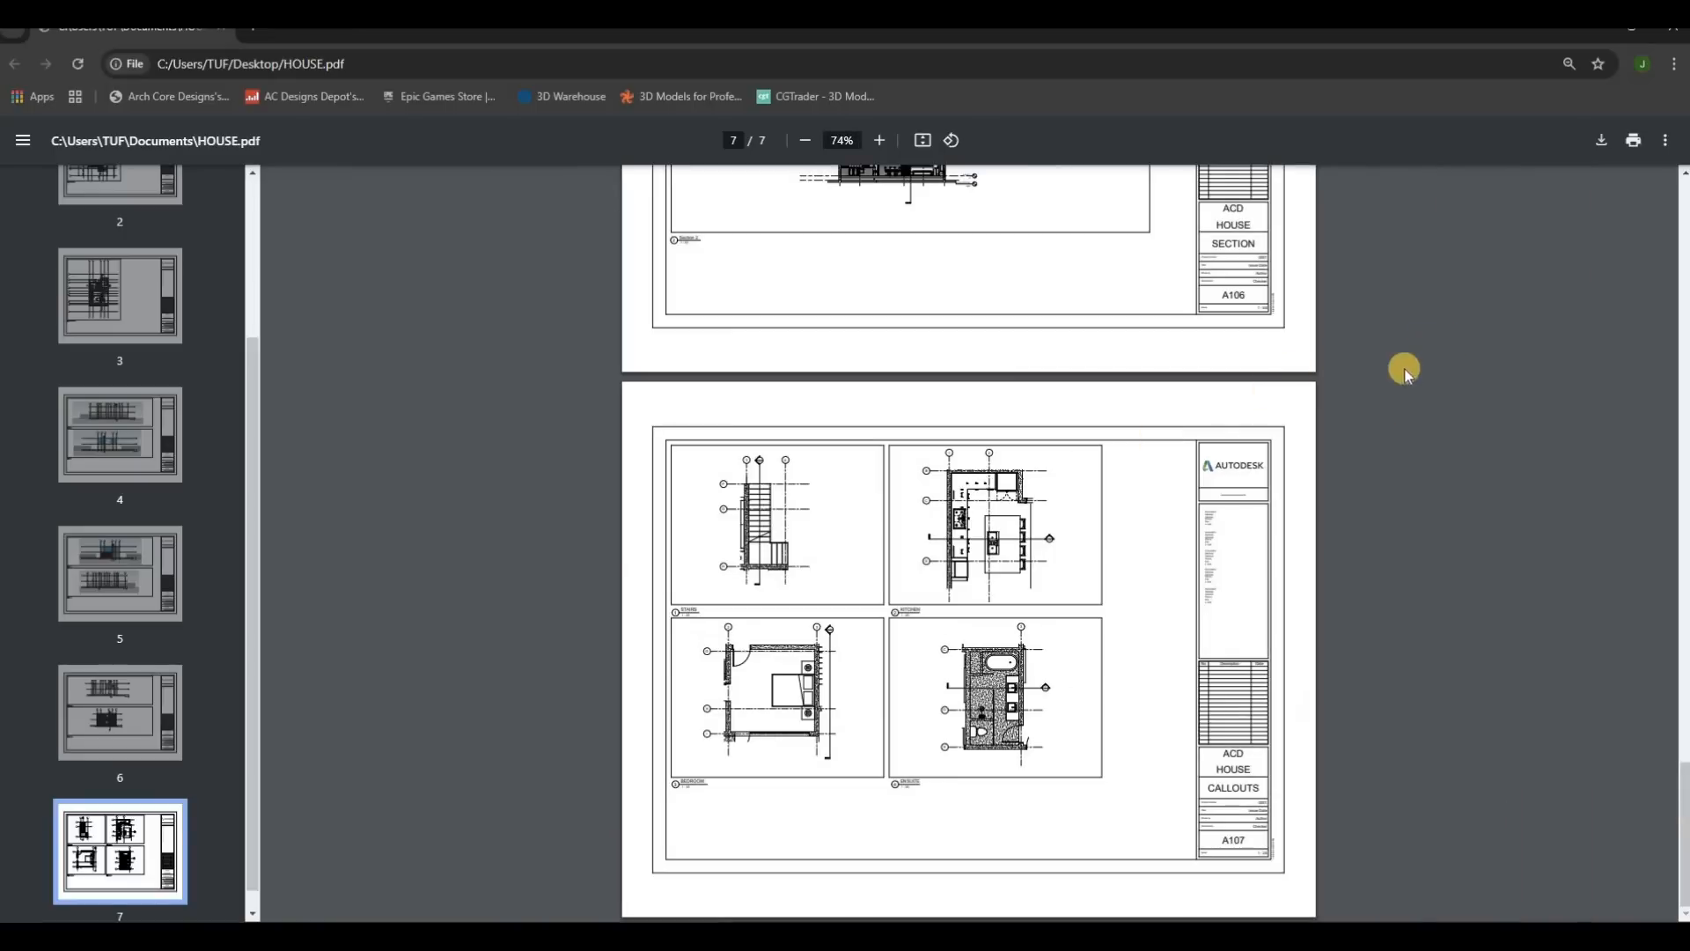